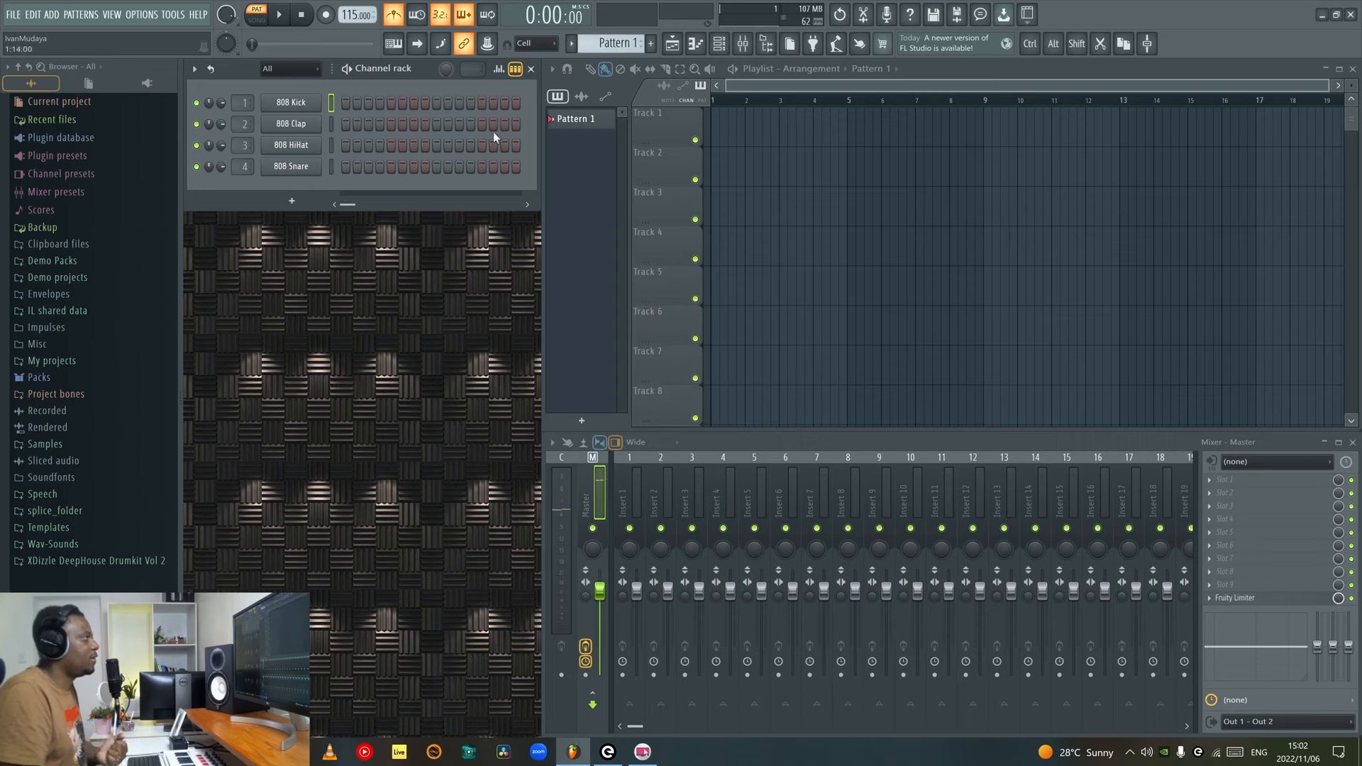
Add the Jun-6 V instrument to the first playlist track and arm recording for its chord part.
click(813, 47)
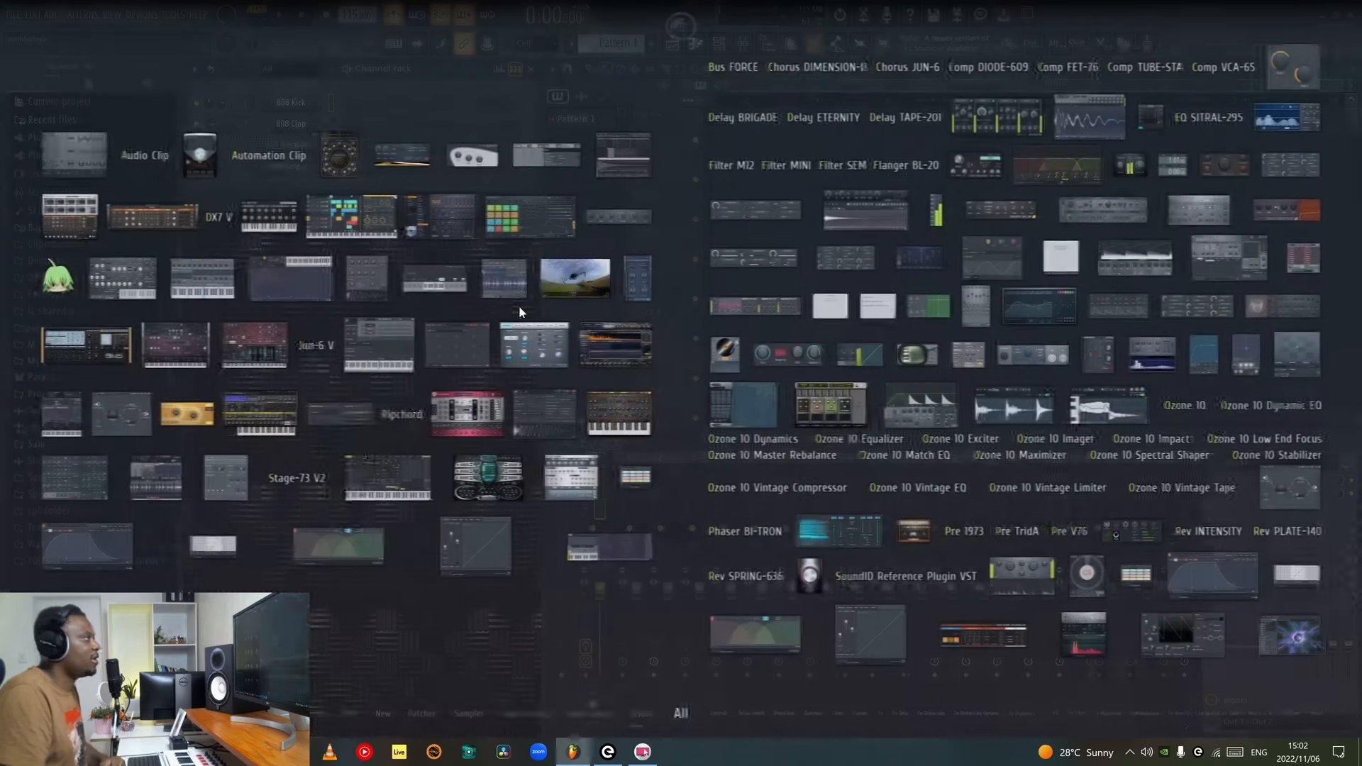
drag(315, 352, 661, 134)
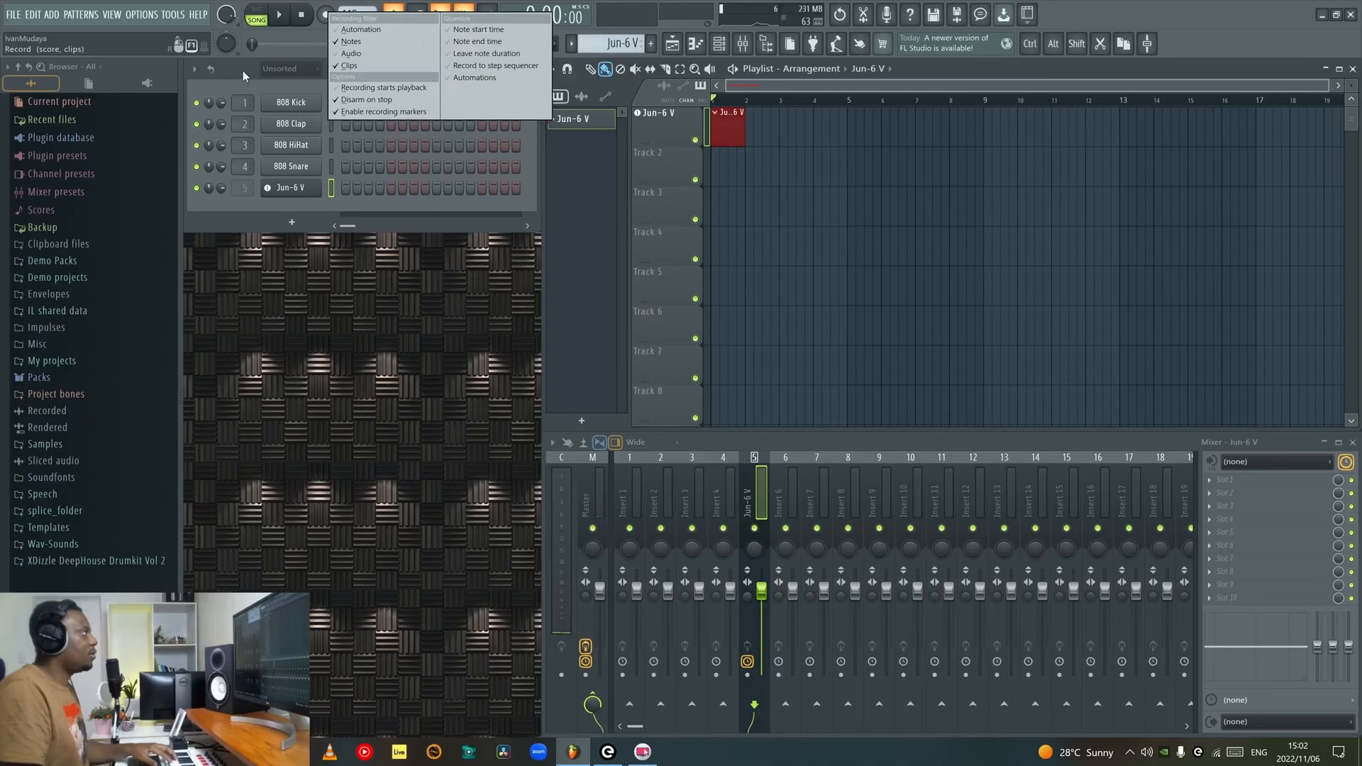
click(334, 20)
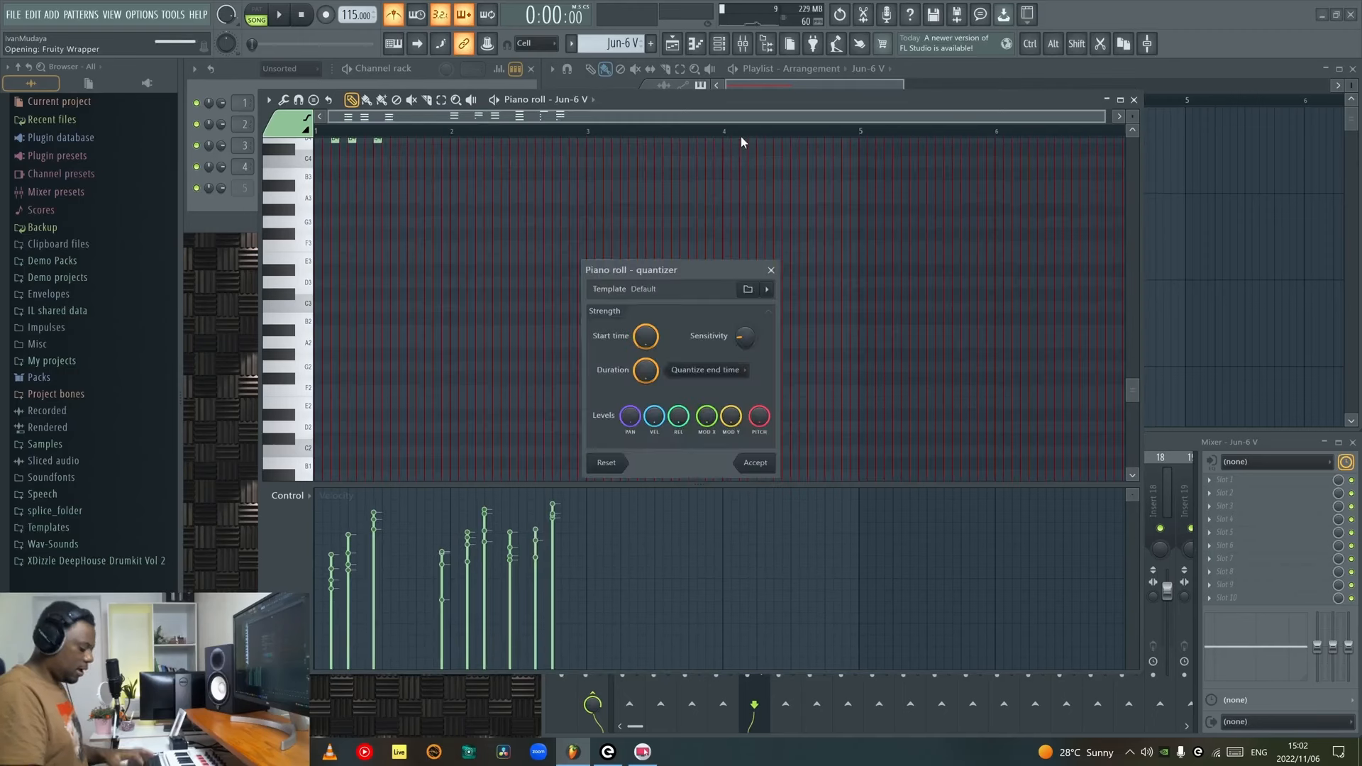
Quantize the recorded Jun-6 V chords in the piano roll and level all their note velocities to one uniform height.
key(Escape)
scroll(502, 231, up, 5)
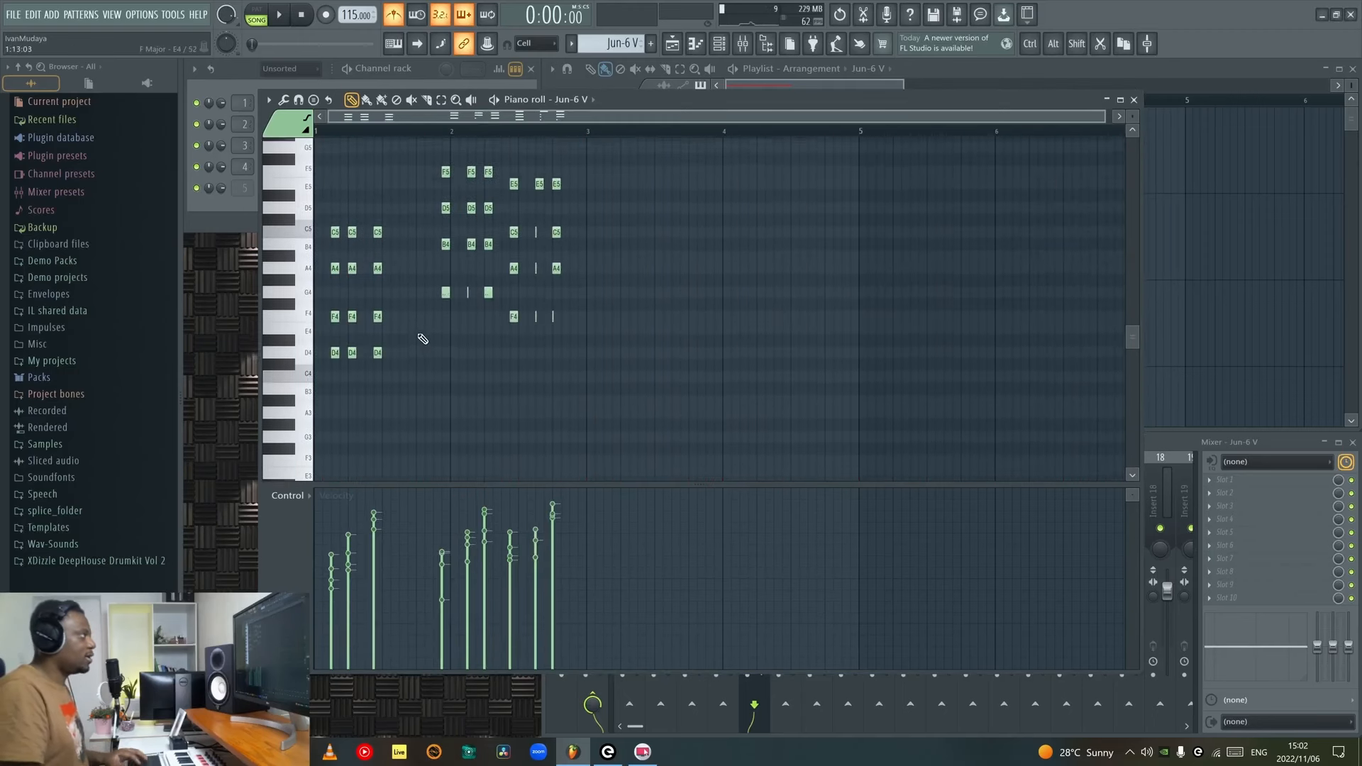
alt+click(333, 540)
drag(544, 531, 592, 532)
Play back the Jun-6 V chords and lengthen the clipped short notes to match the other notes.
key(space)
scroll(357, 129, up, 3)
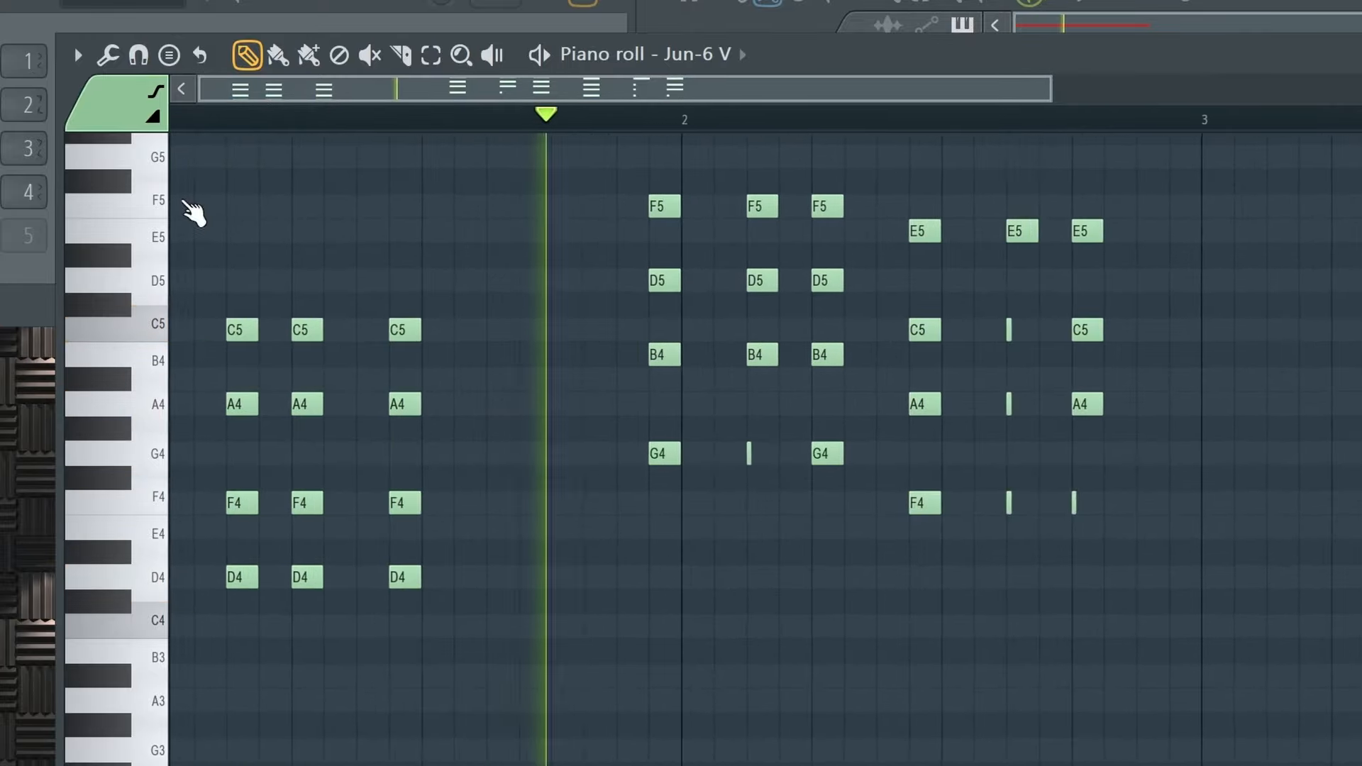
key(space)
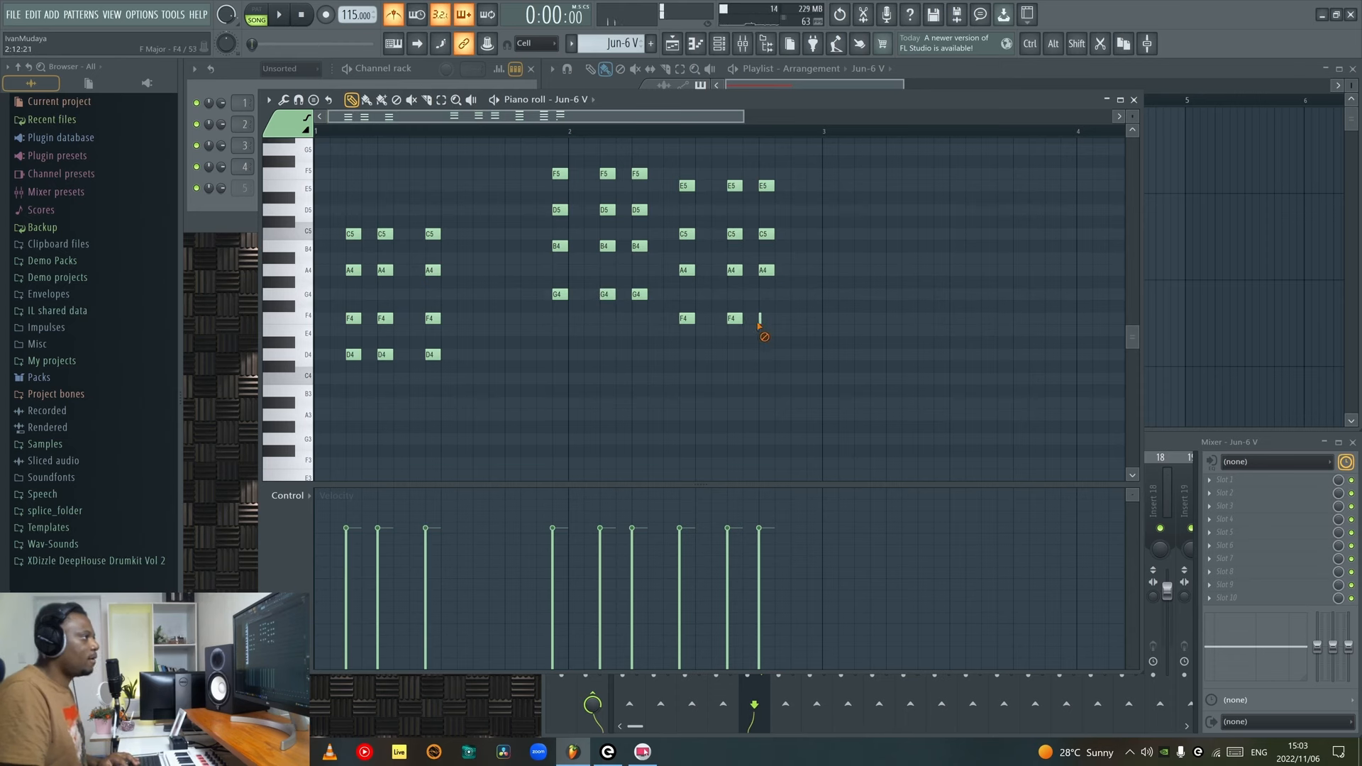
key(space)
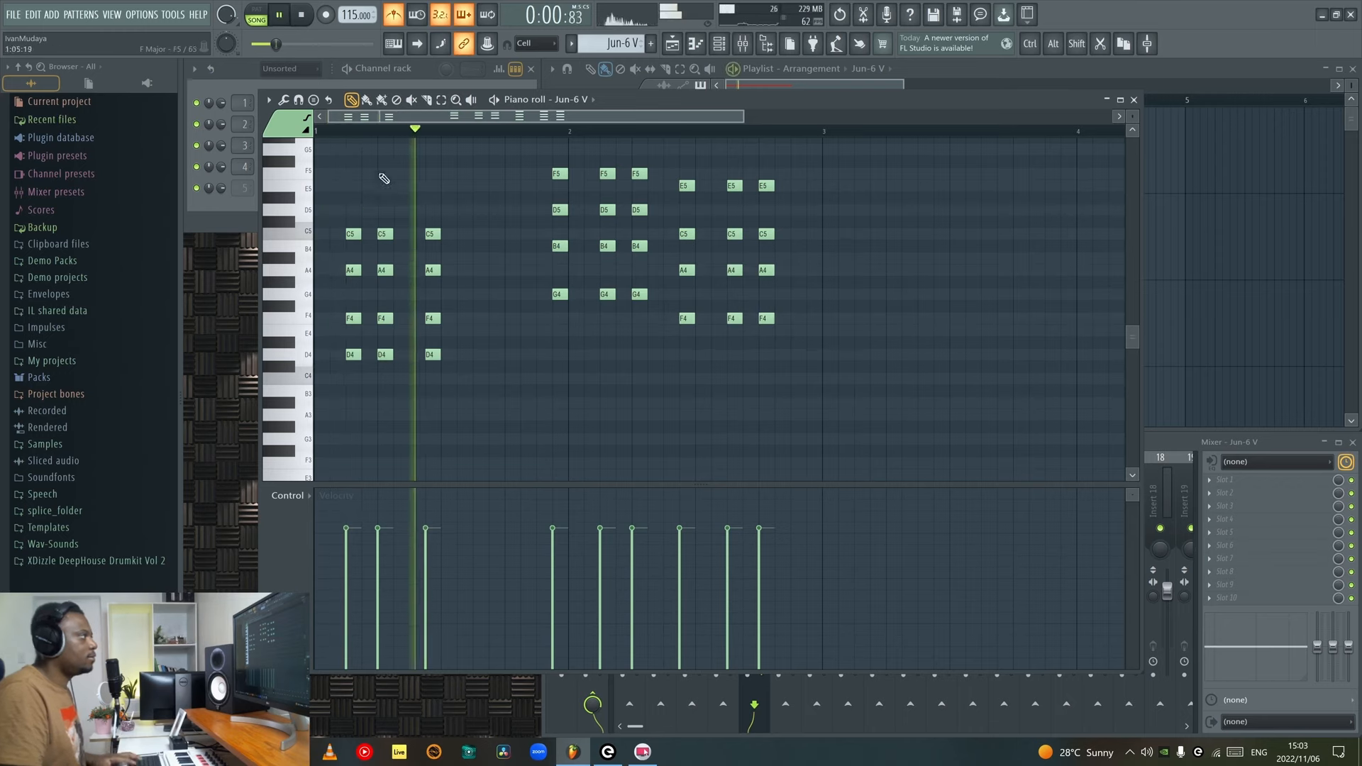
scroll(362, 139, up, 2)
key(space)
Select all the Jun-6 V chord notes and set the piano roll snap to 1/4 step.
scroll(362, 139, up, 2)
key(ctrl+a)
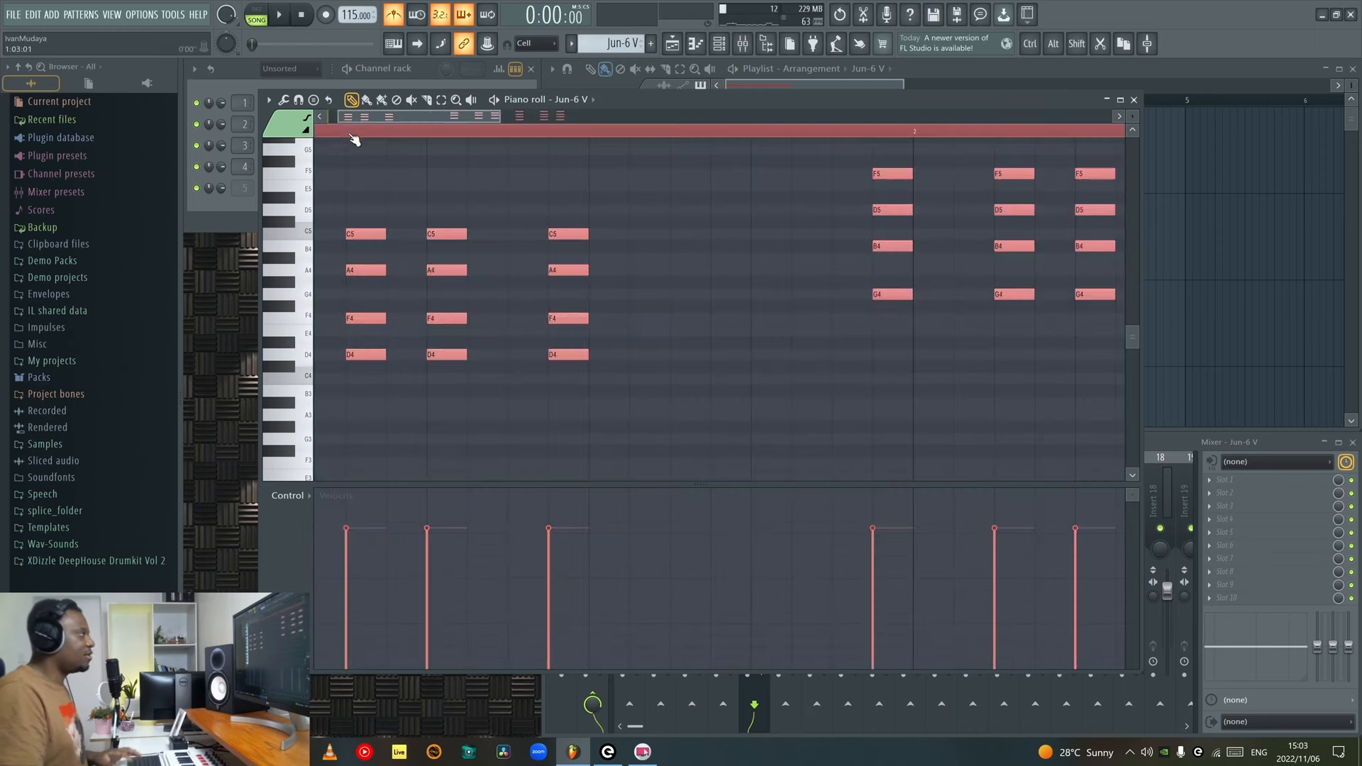
scroll(362, 146, up, 3)
scroll(362, 213, up, 1)
scroll(359, 219, down, 5)
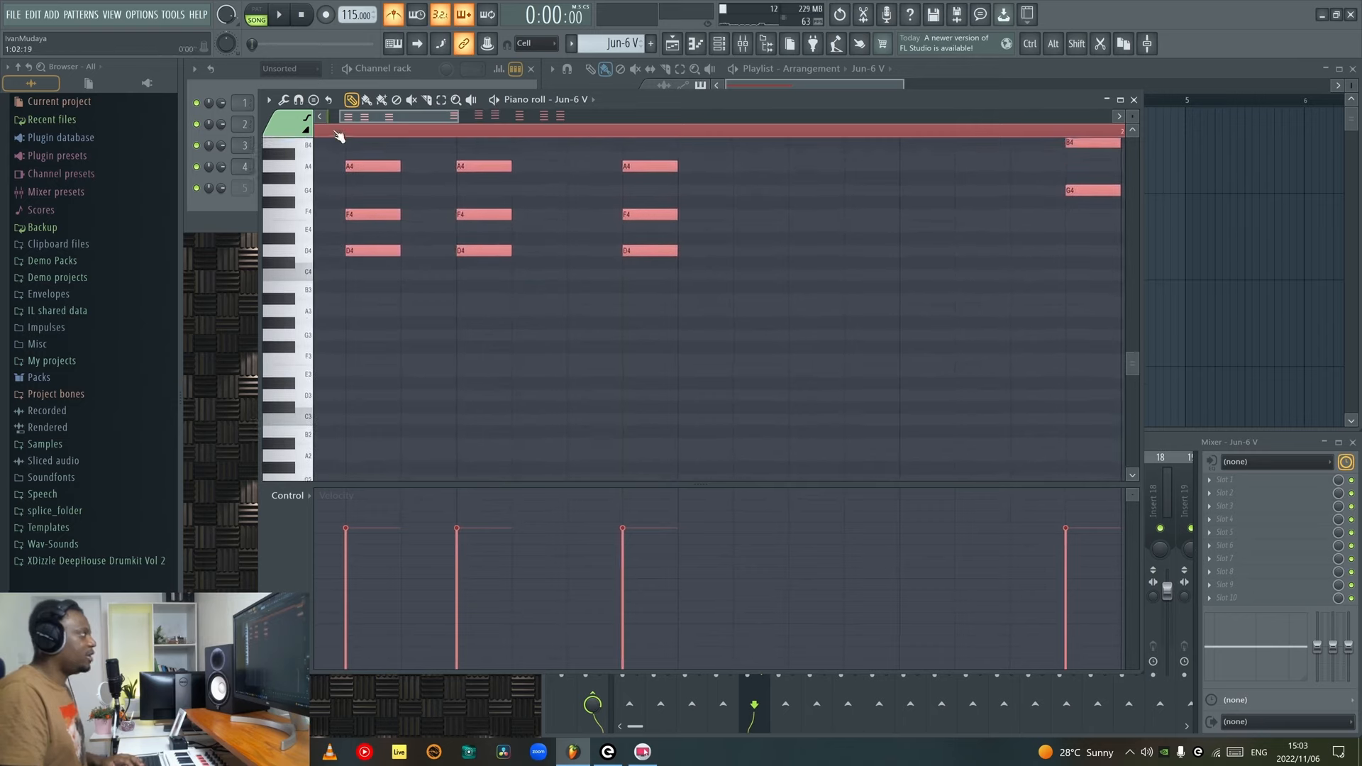
click(352, 99)
click(331, 112)
click(299, 100)
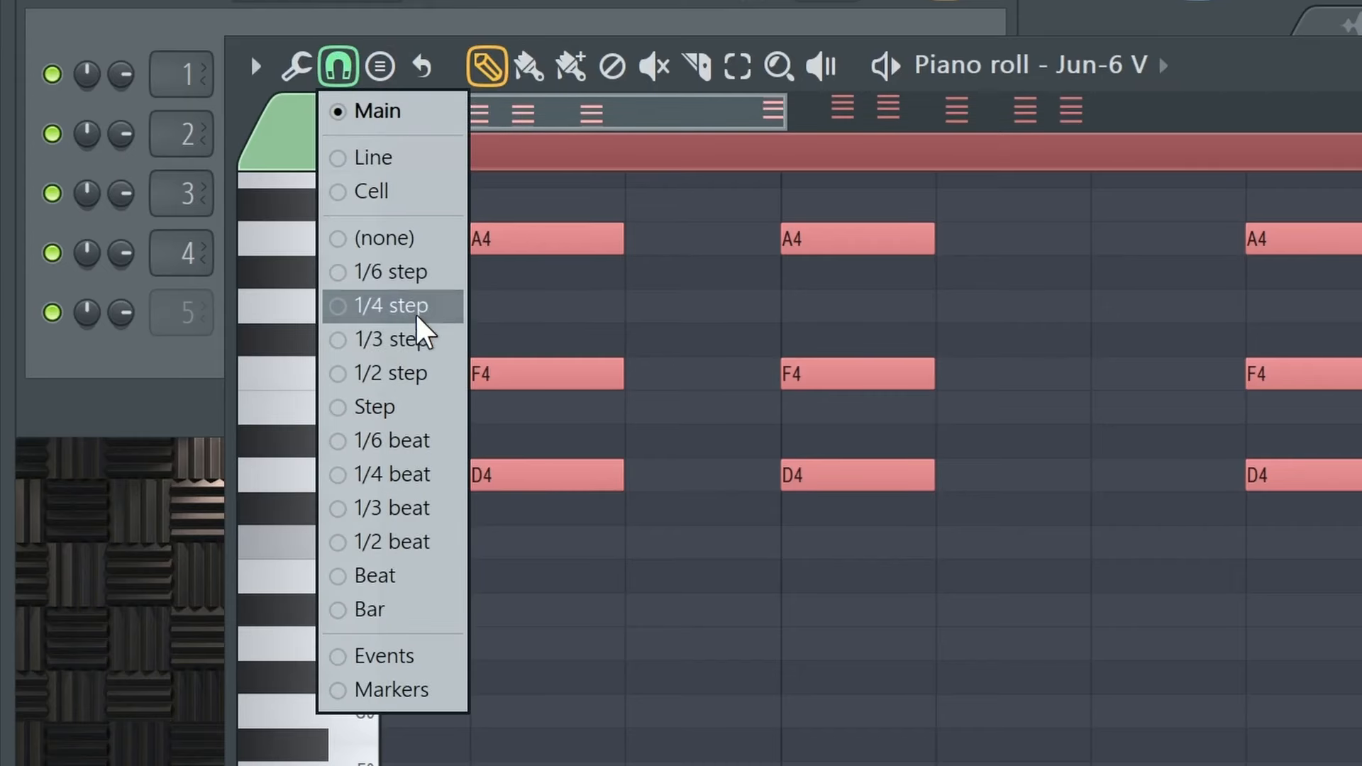
click(417, 313)
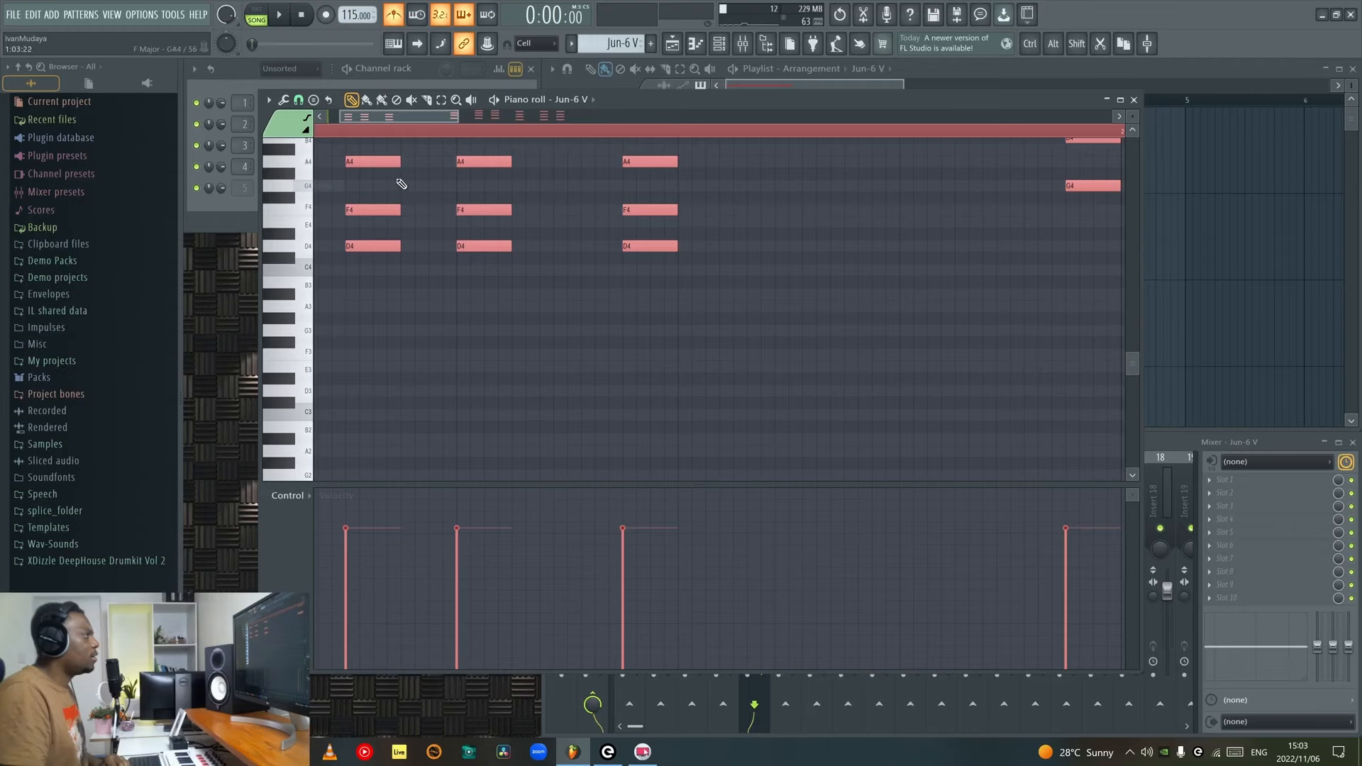
Shorten all the selected chord notes to a quarter step, play them back and close the piano roll.
drag(401, 163, 359, 162)
key(space)
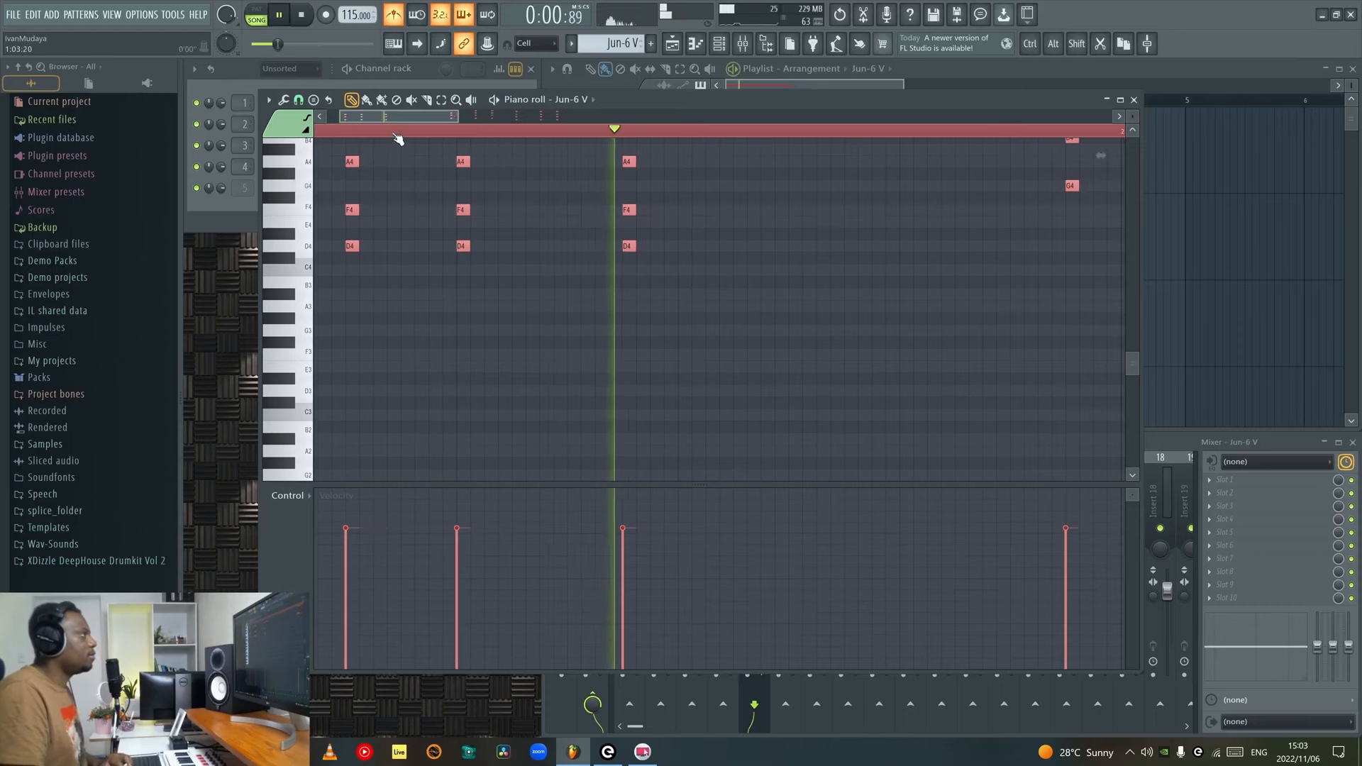
scroll(397, 139, down, 2)
scroll(418, 220, up, 3)
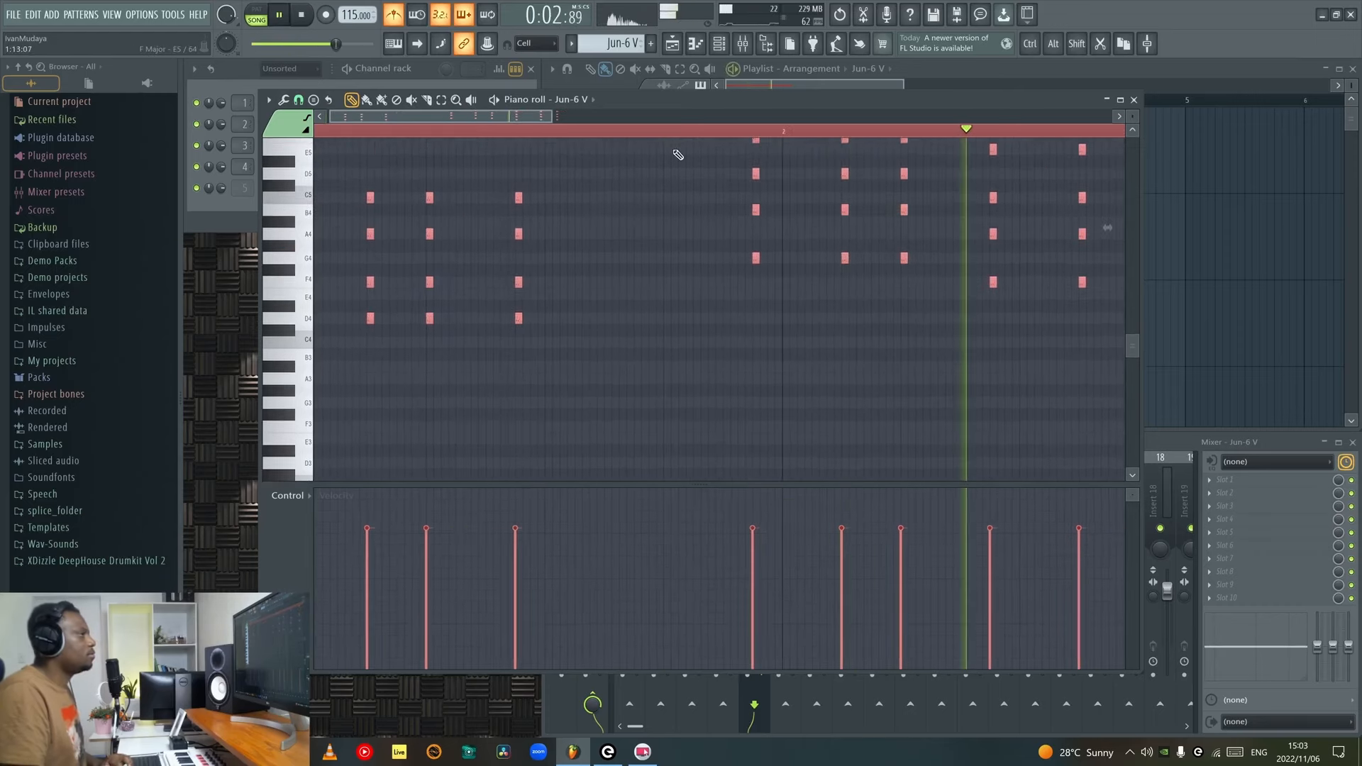
click(1134, 99)
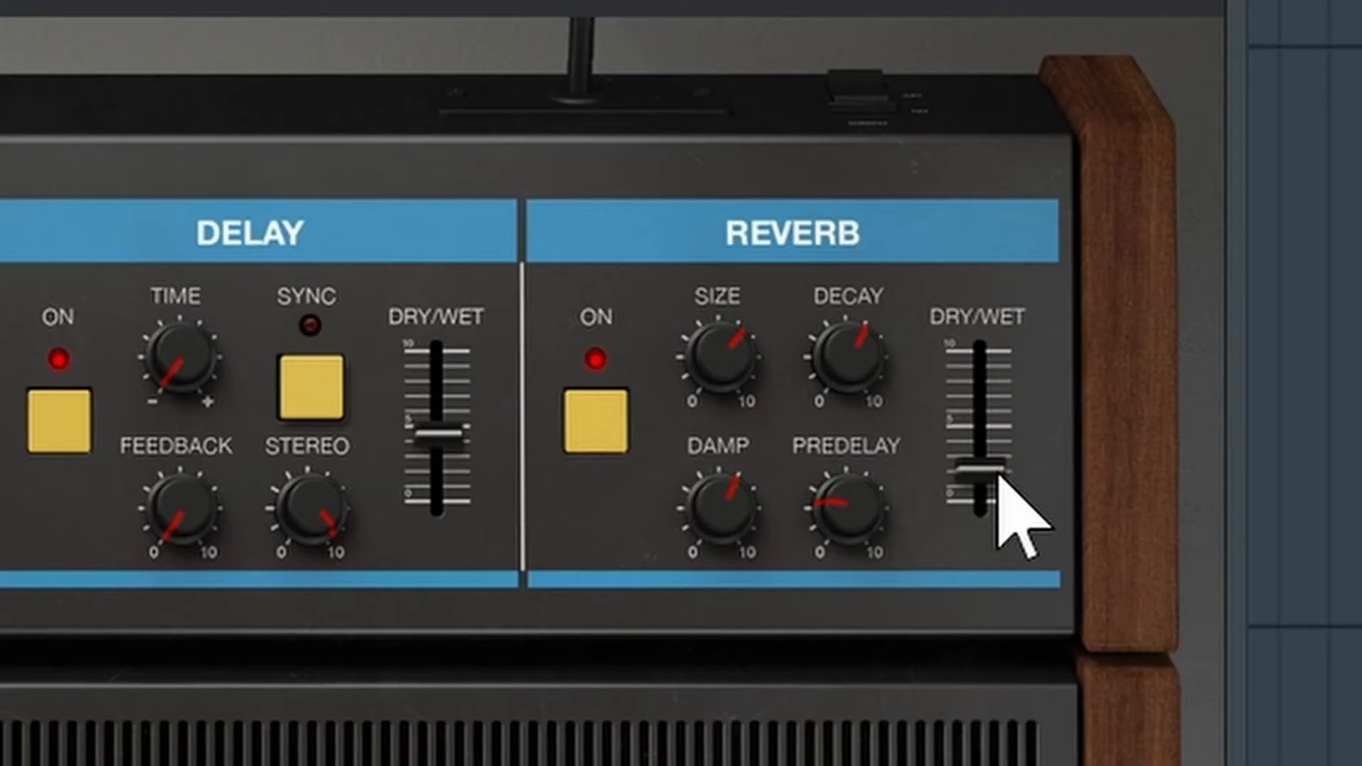
Raise the dry/wet level of the Jun-6 V's reverb.
drag(1000, 475, 1000, 464)
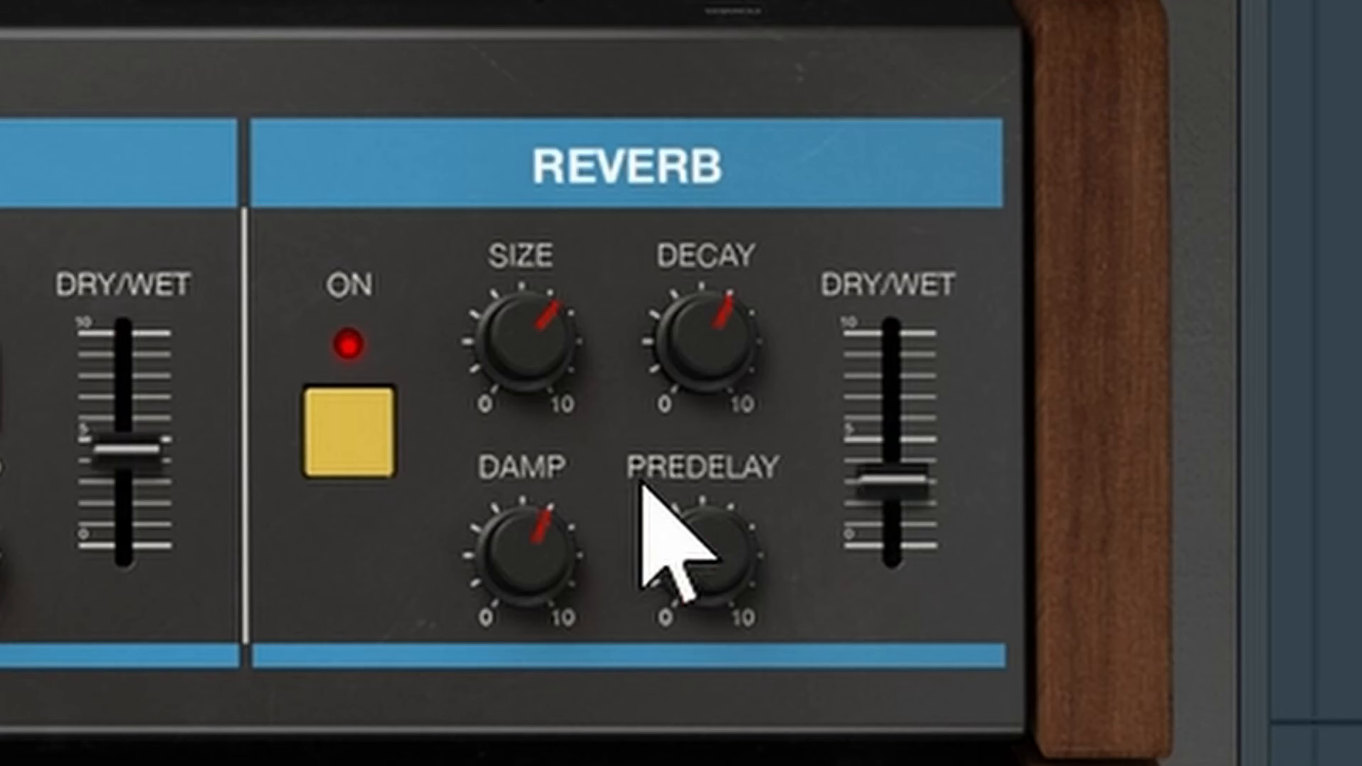
mouse_move(892, 511)
mouse_move(893, 511)
mouse_down()
mouse_move(893, 536)
mouse_move(892, 495)
mouse_up()
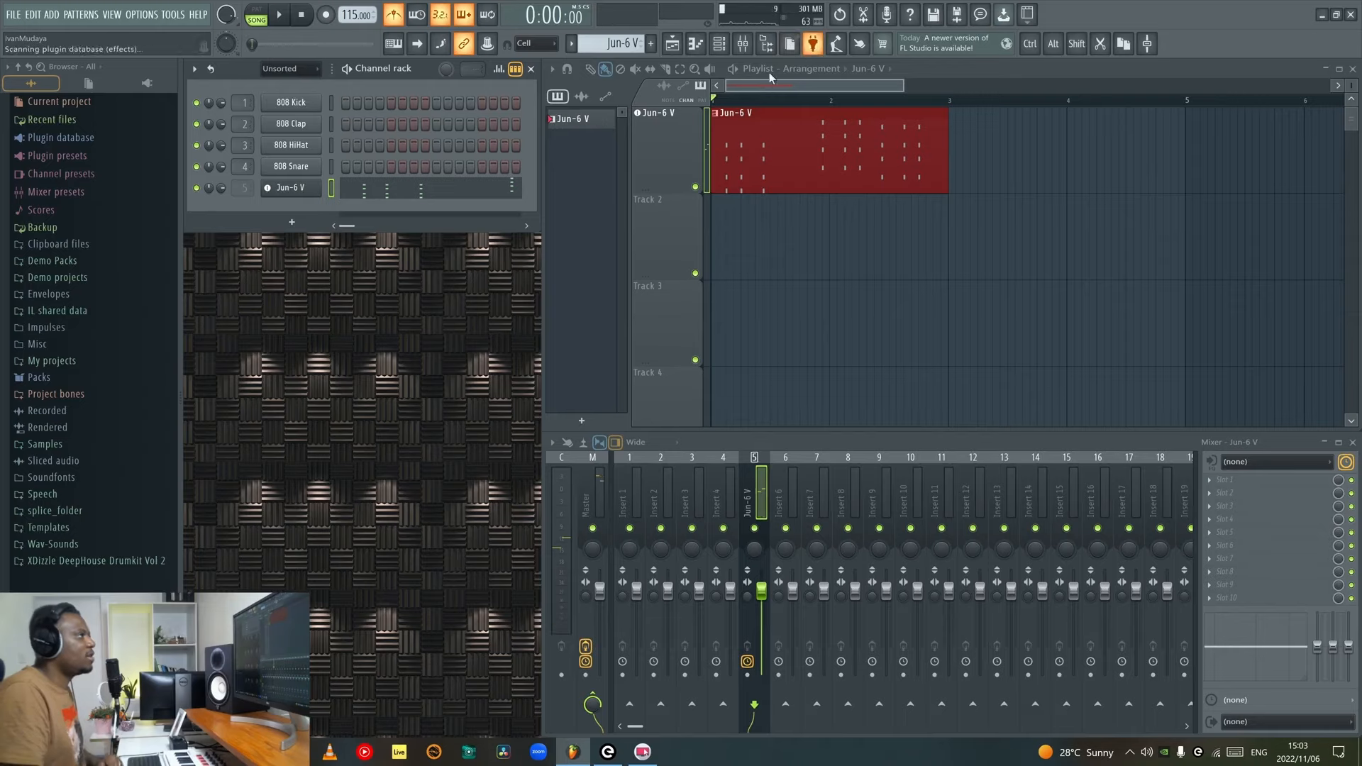
Add the Stage-73 V2 instrument to the second playlist track with the Teen Town preset.
key(F8)
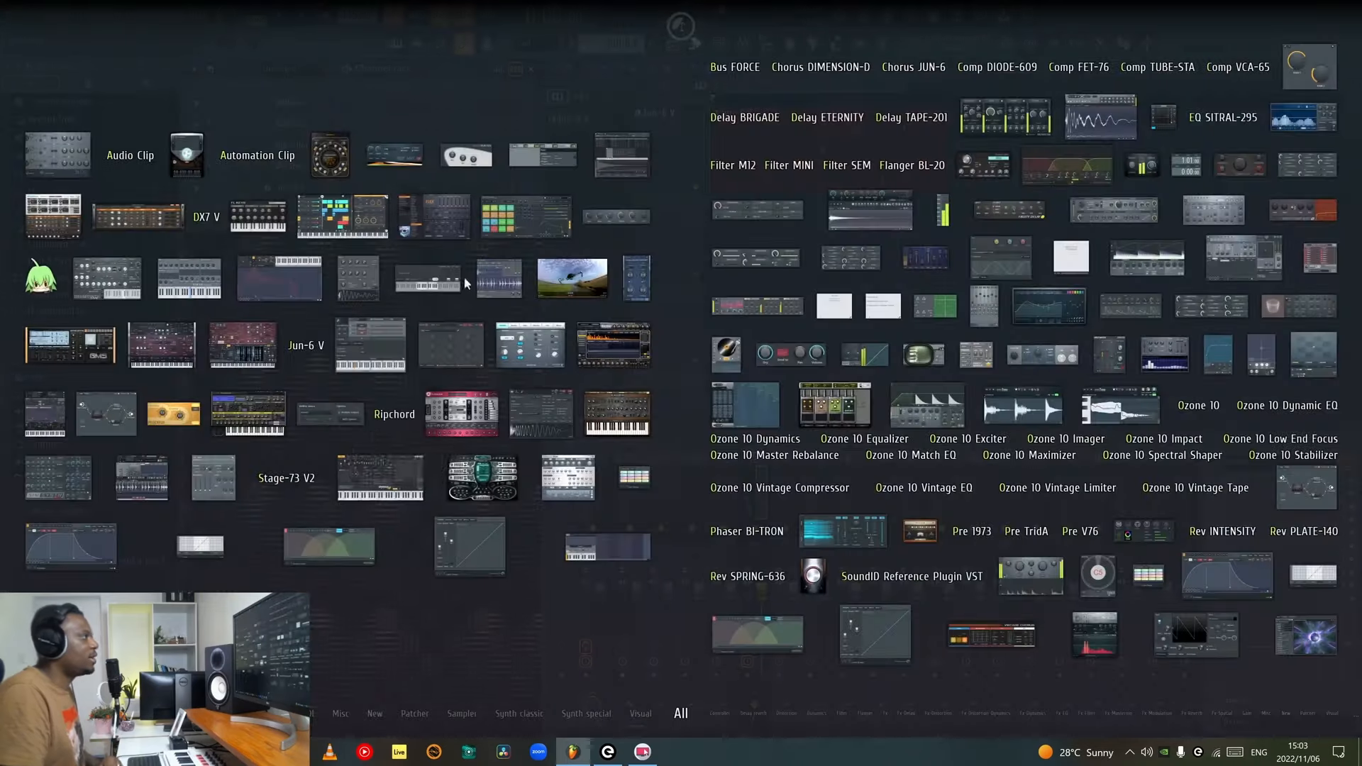
drag(300, 485, 670, 230)
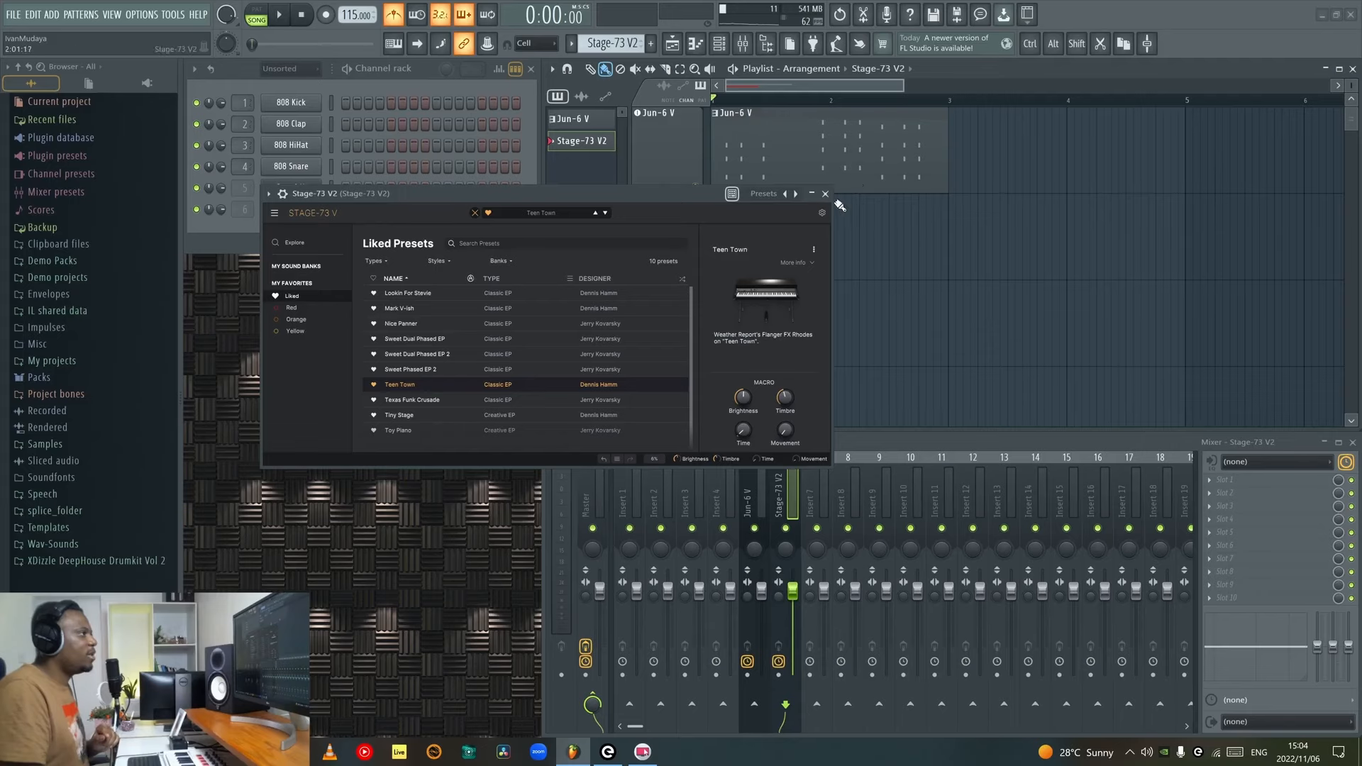
click(1309, 68)
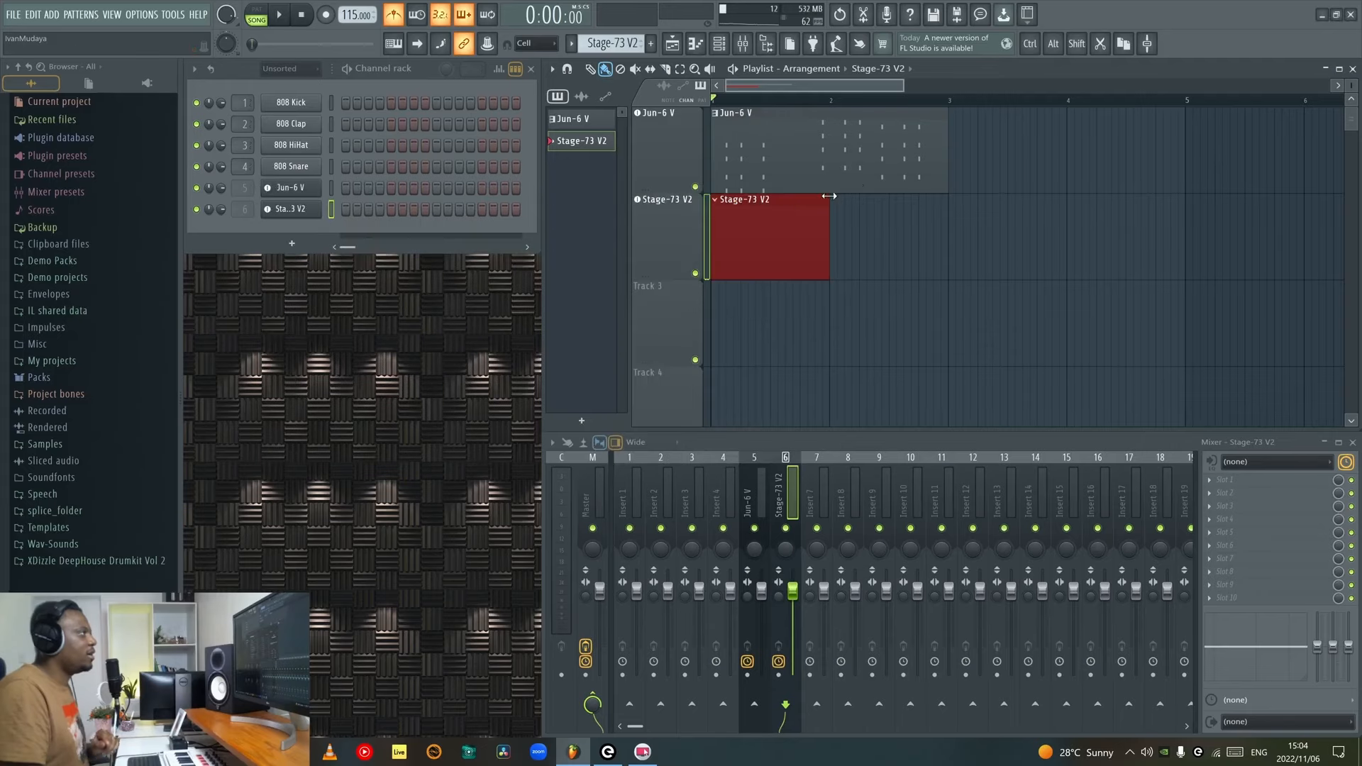
Copy the Jun-6 V channel's notes and paste them into the Stage-73 V2 channel of its own pattern.
click(758, 153)
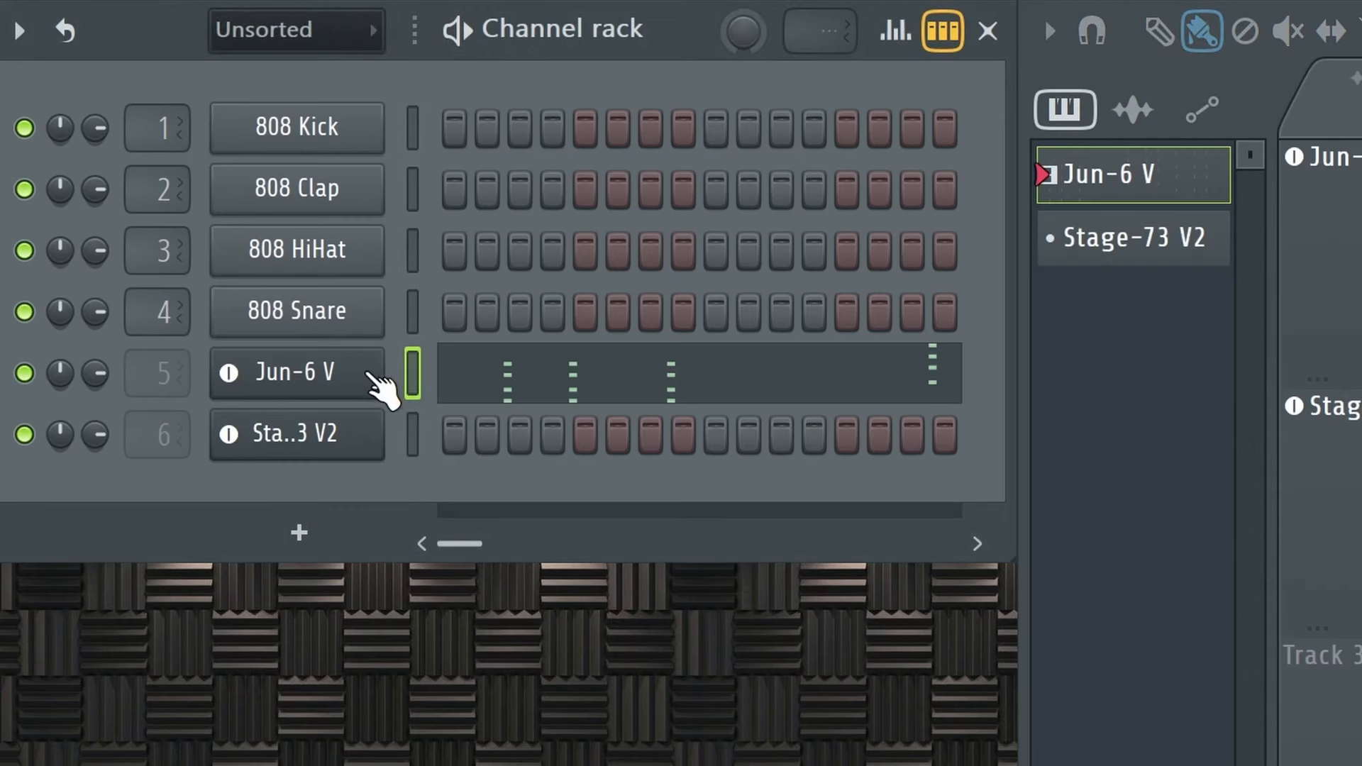
right_click(332, 374)
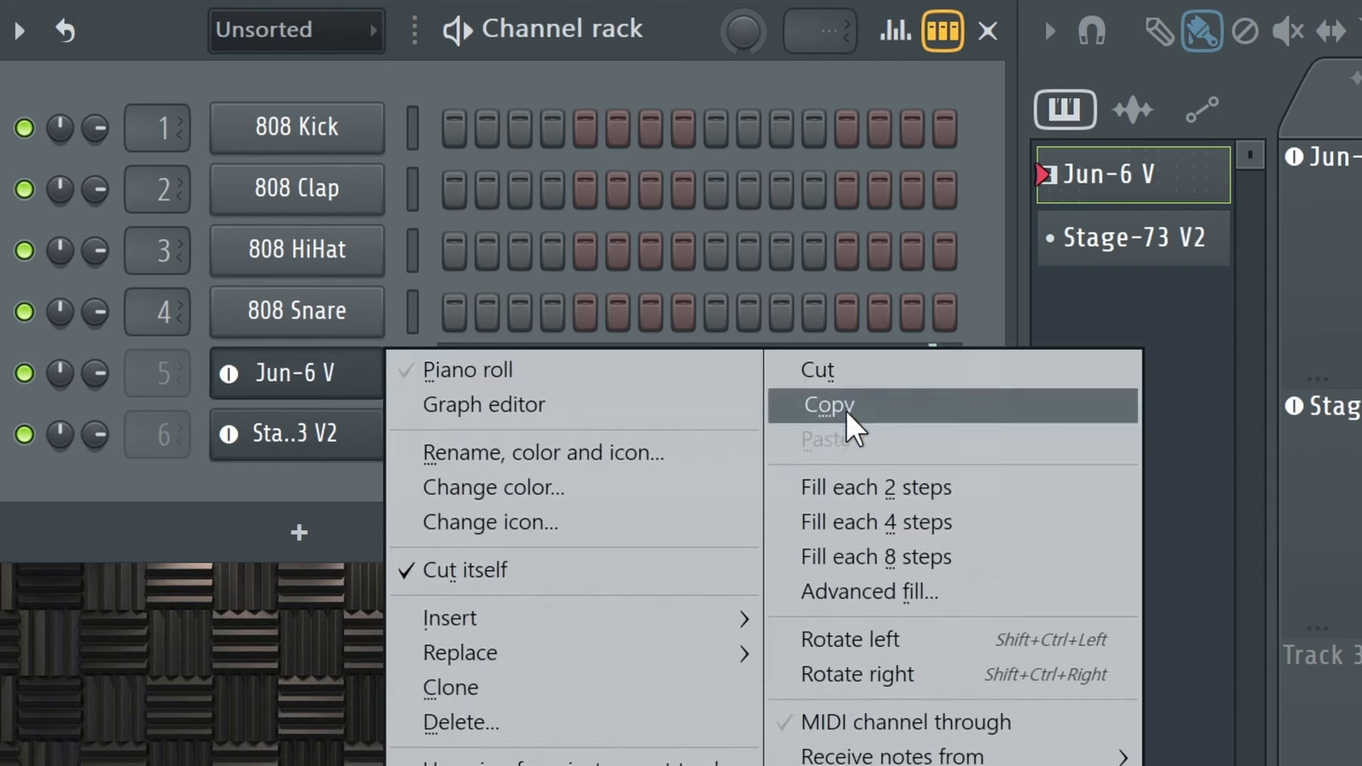
click(857, 427)
click(1135, 238)
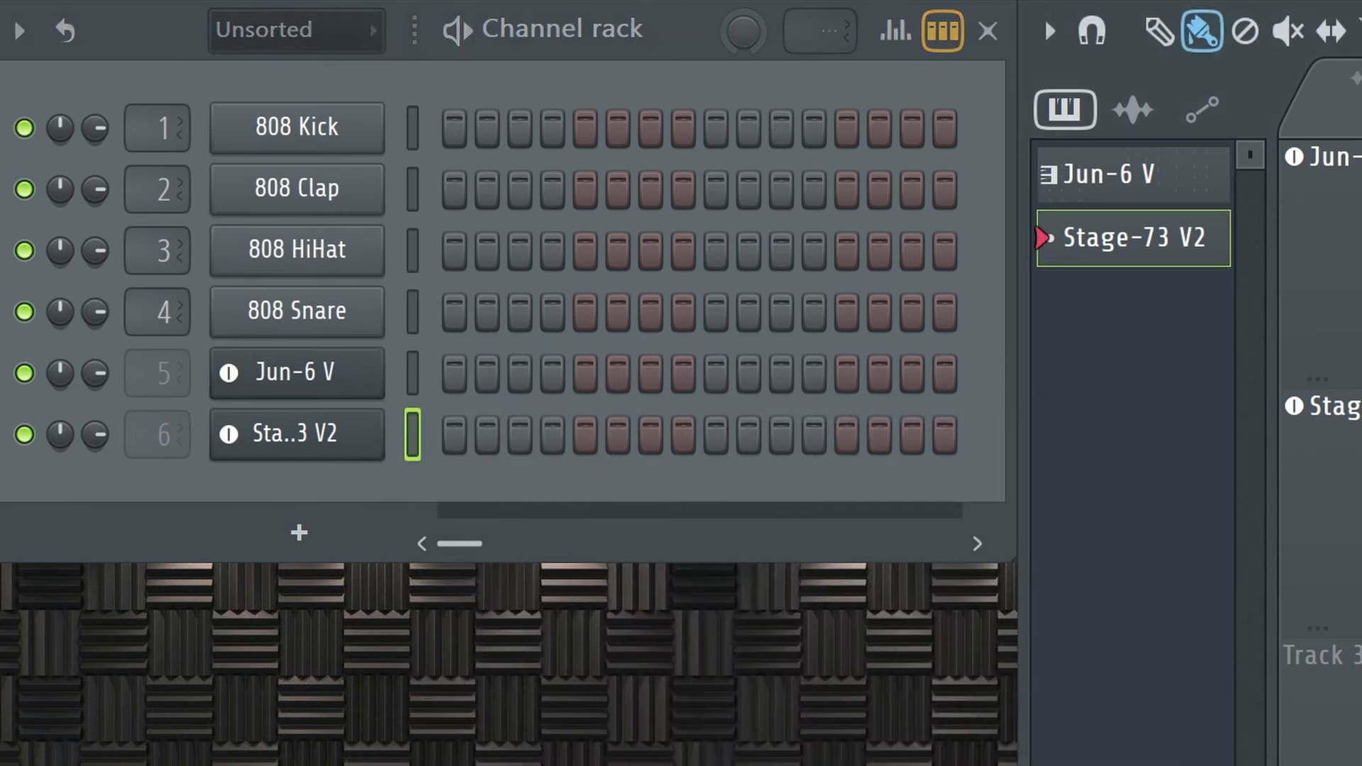
right_click(326, 434)
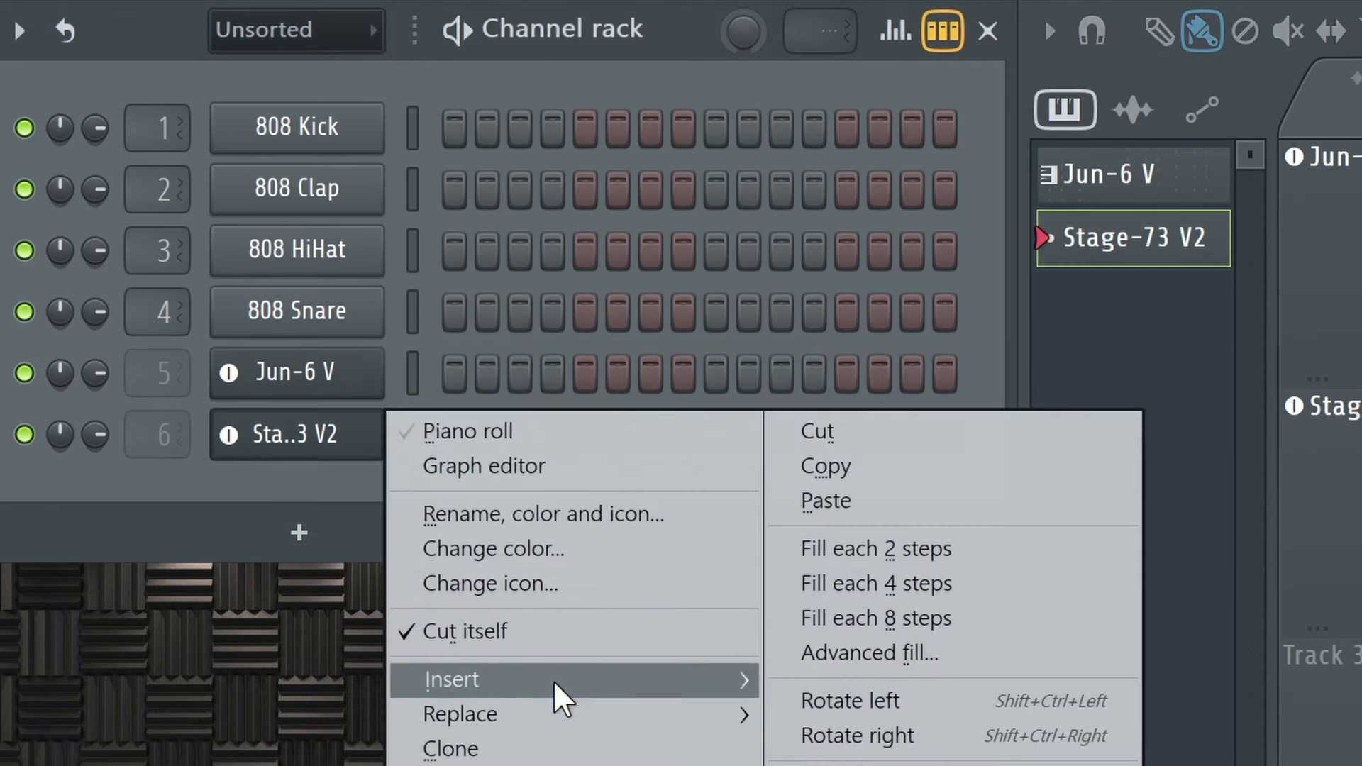
click(816, 502)
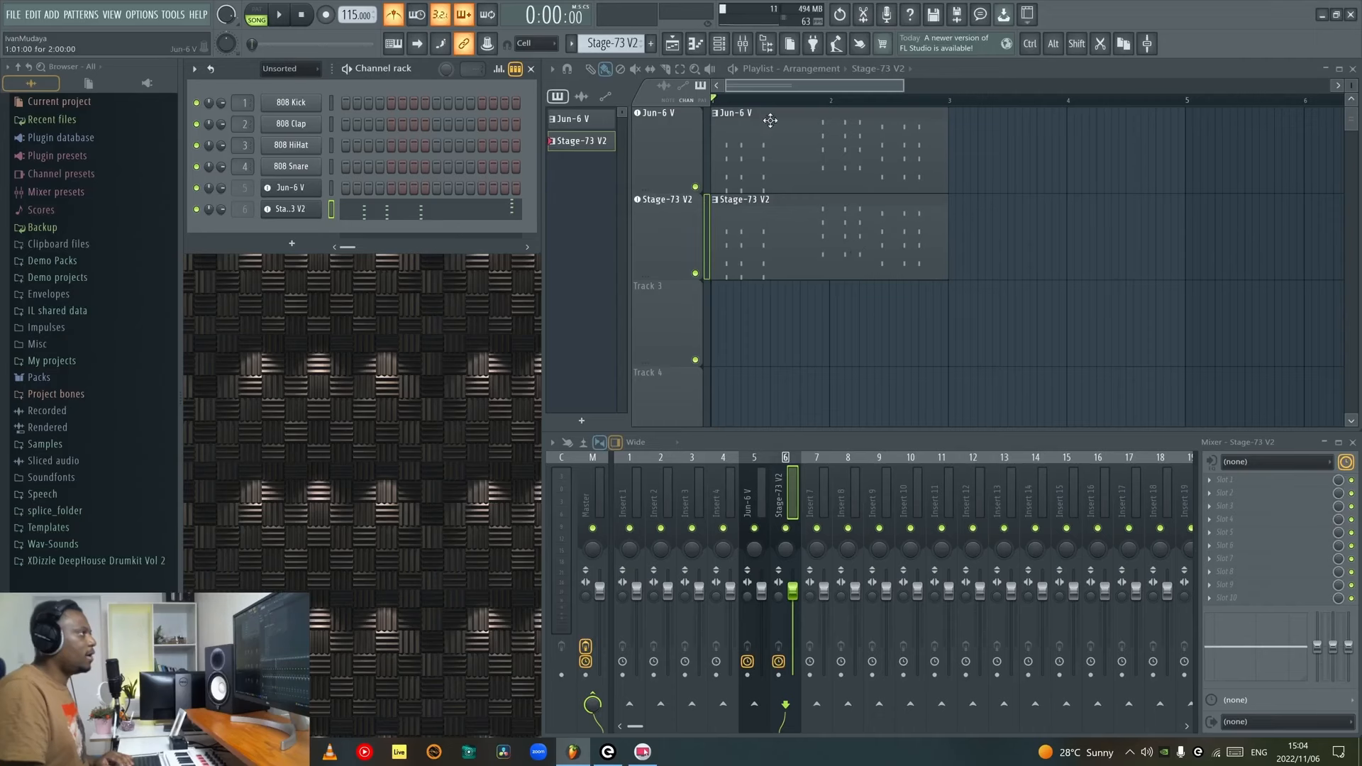
Delete the two repeats of the first chord in the Stage-73 V2 piano roll.
click(418, 220)
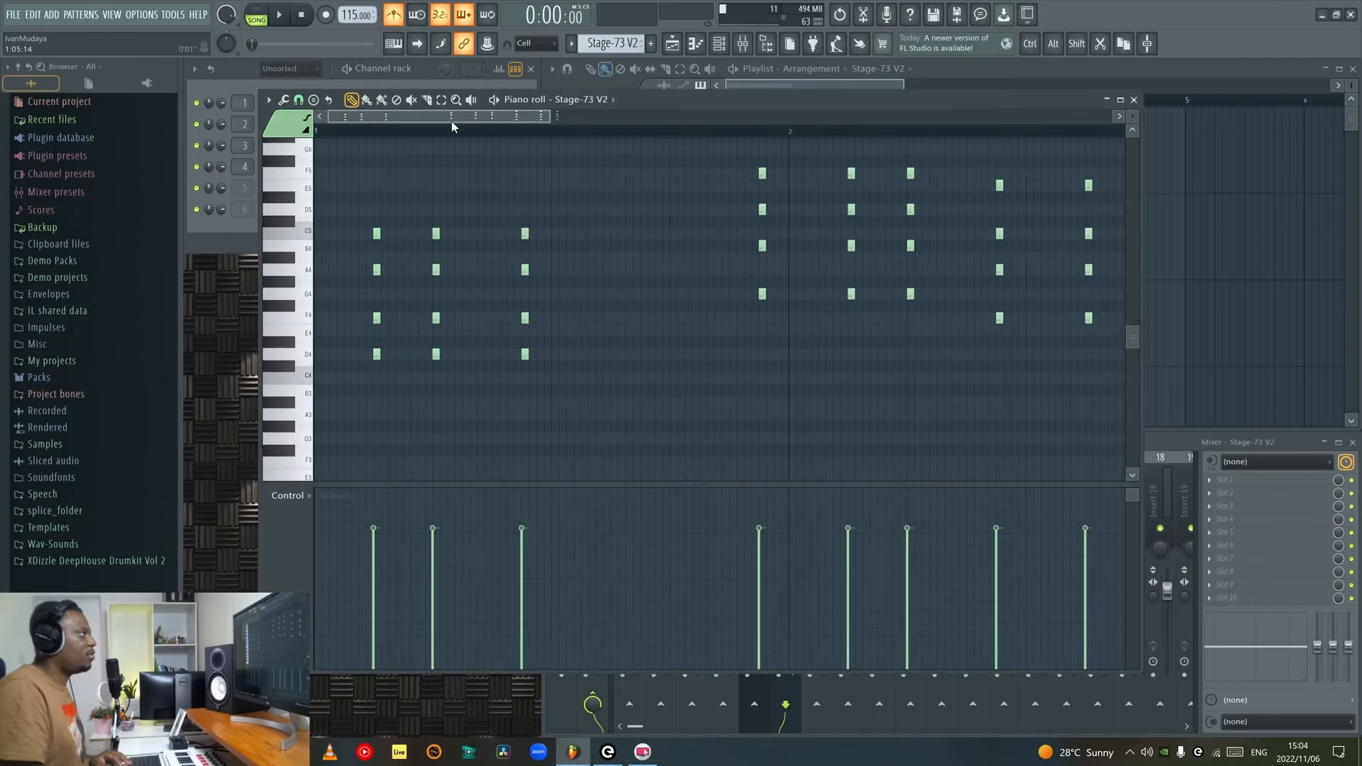
scroll(478, 359, down, 2)
drag(509, 394, 396, 189)
key(Delete)
Move the first Stage-73 V2 chord to the start of bar 1 and stretch it up to the second chord.
drag(417, 385, 310, 153)
drag(362, 239, 266, 242)
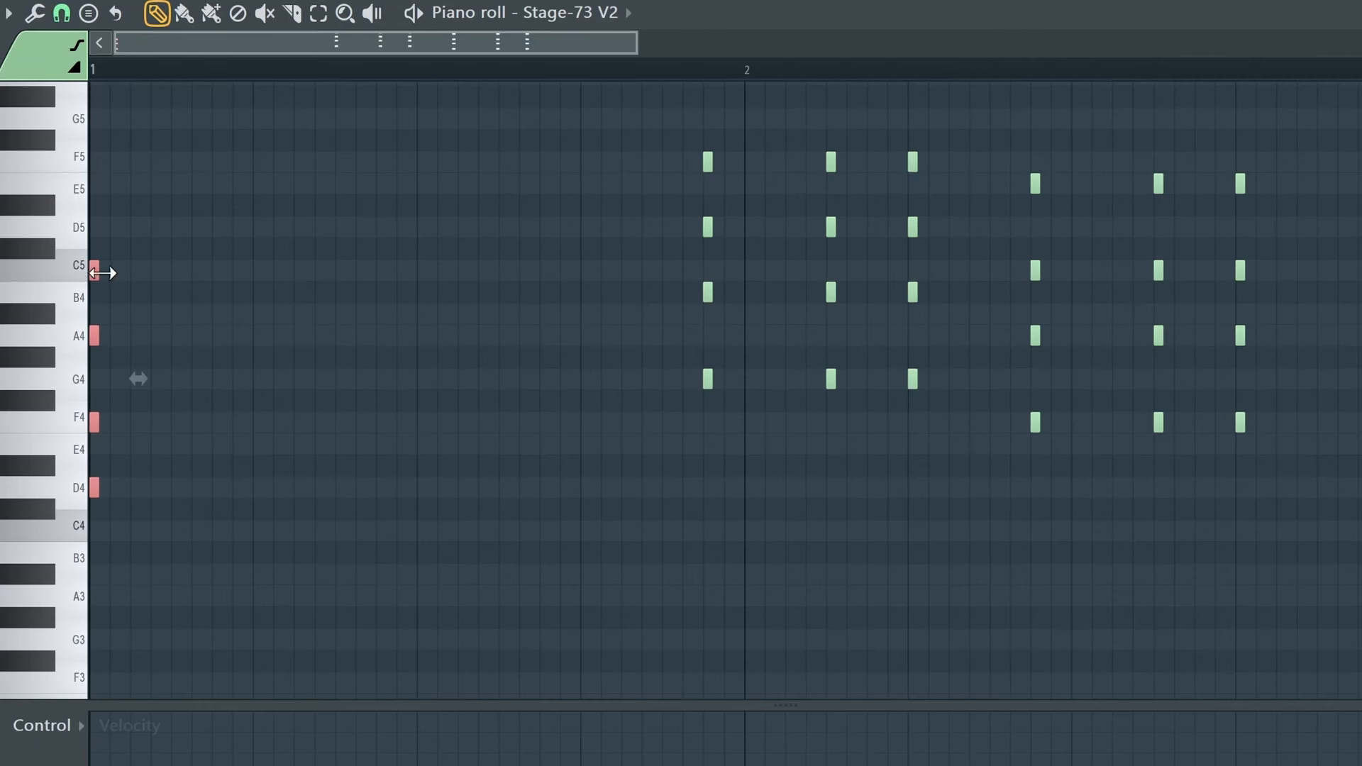
drag(99, 273, 652, 264)
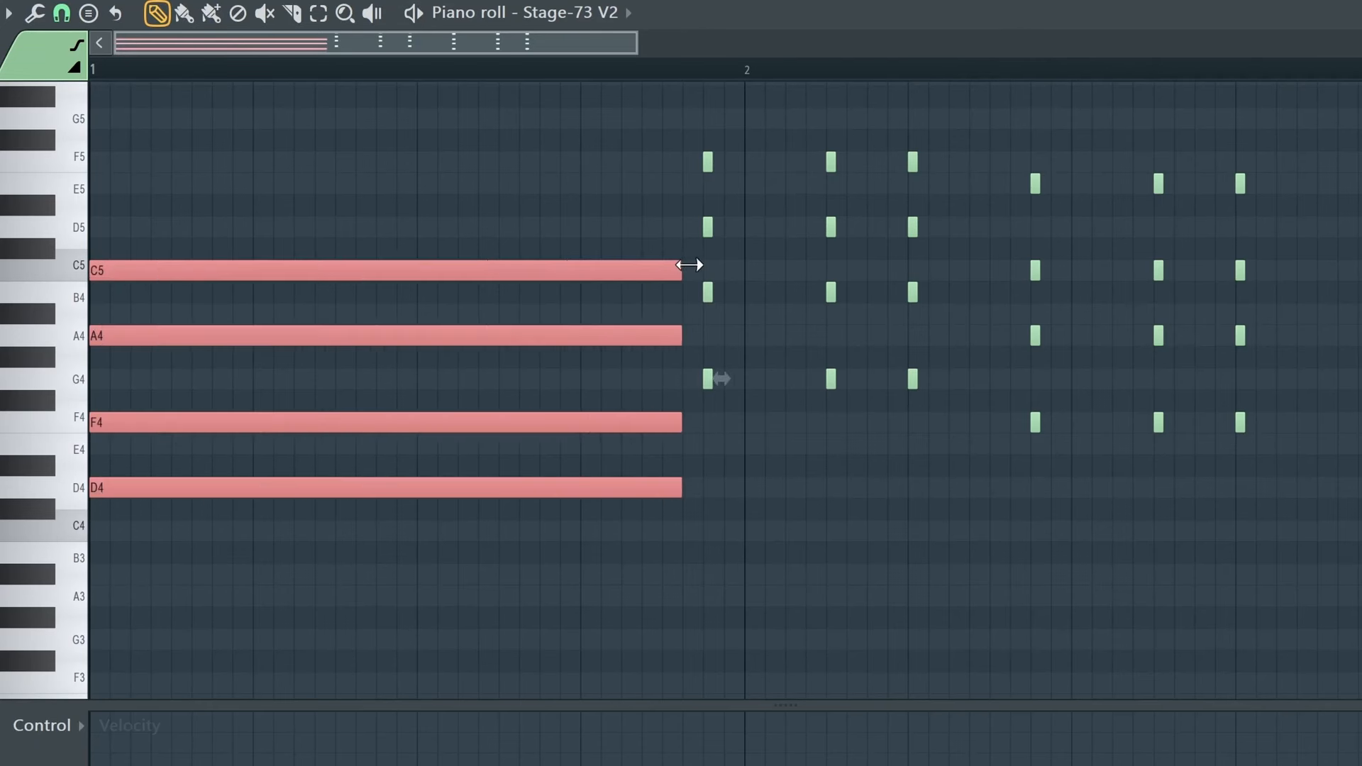
Remove the repeats of the second and third chords and stretch both into sustained chords ending at bar 3.
drag(935, 433, 821, 162)
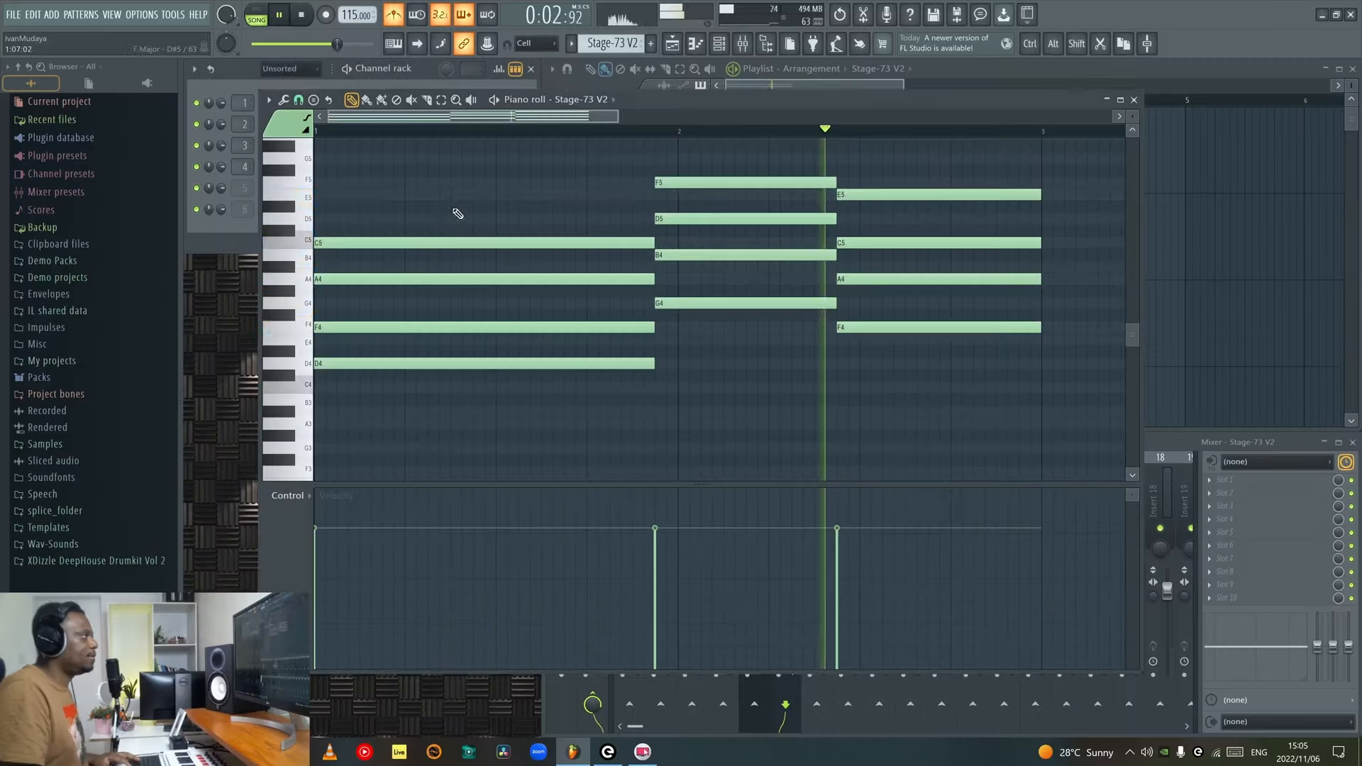
key(space)
Lower the velocities of the sustained Stage-73 V2 chords to about 25%, play them back and close the piano roll.
scroll(413, 354, down, 1)
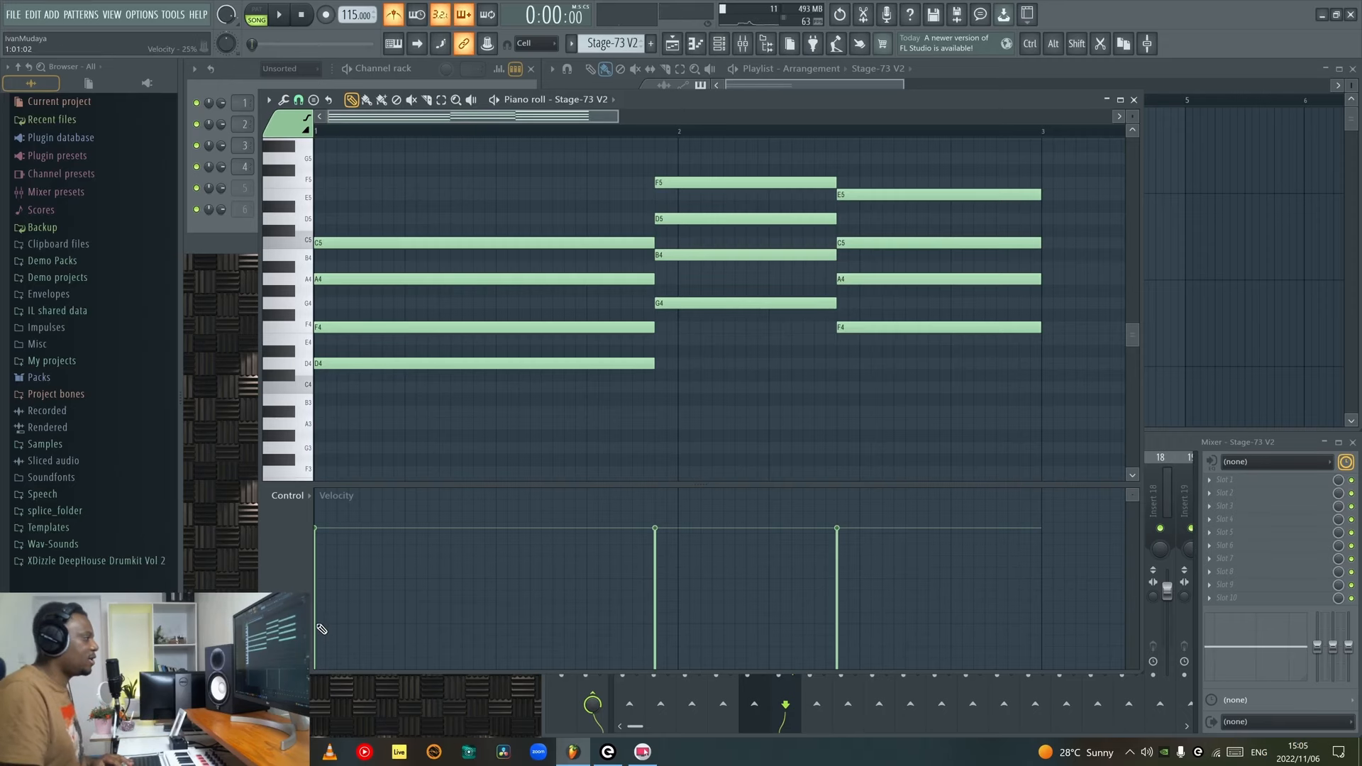
key(space)
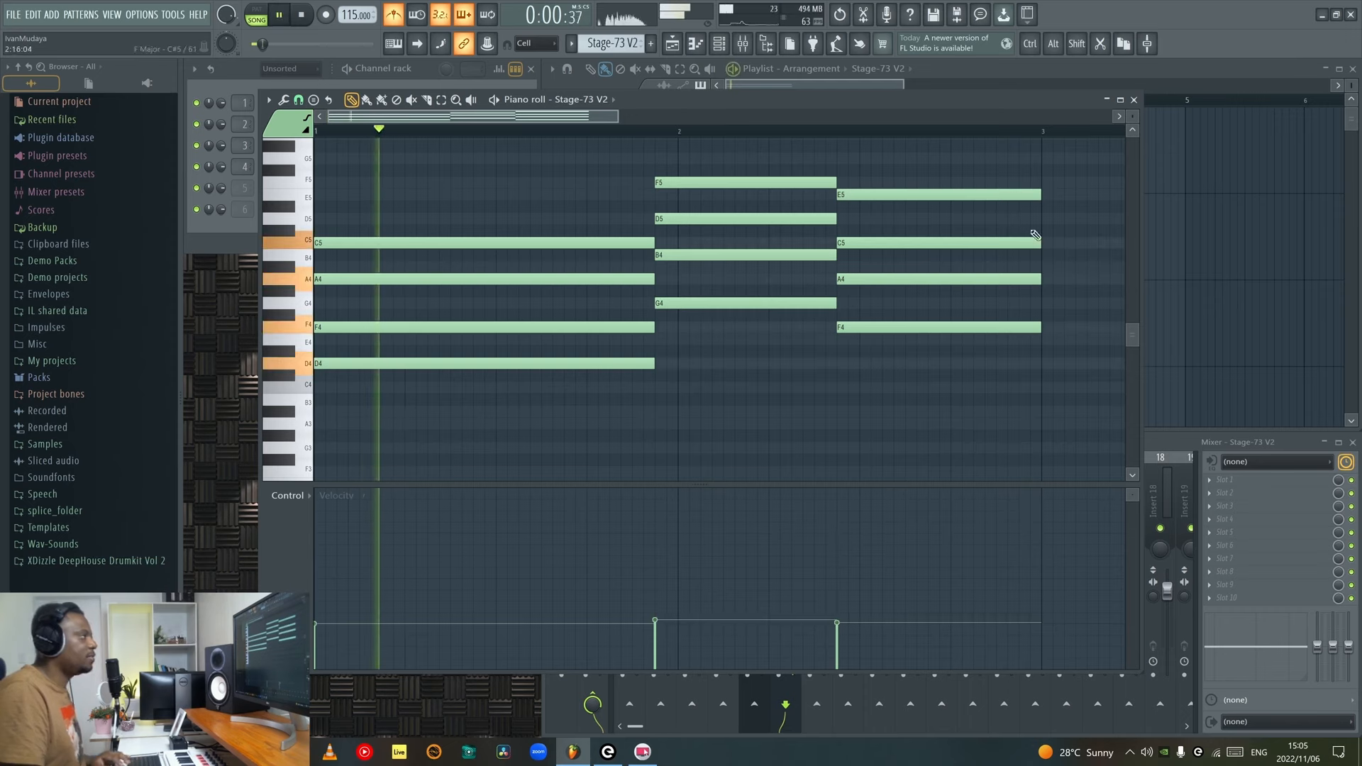
click(1134, 100)
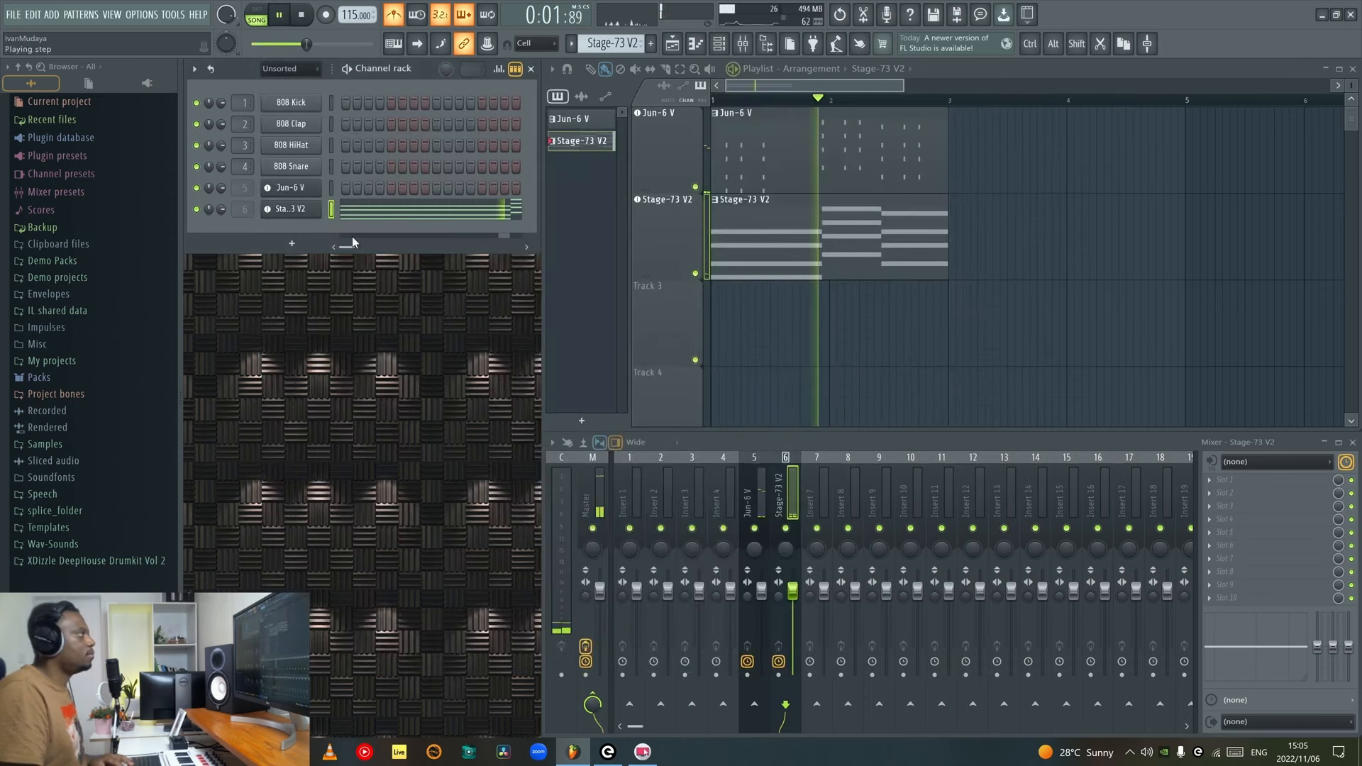
Show the Stage-73 V2 keyboard view instead of its preset browser, stop playback and close the instrument.
click(290, 209)
click(474, 213)
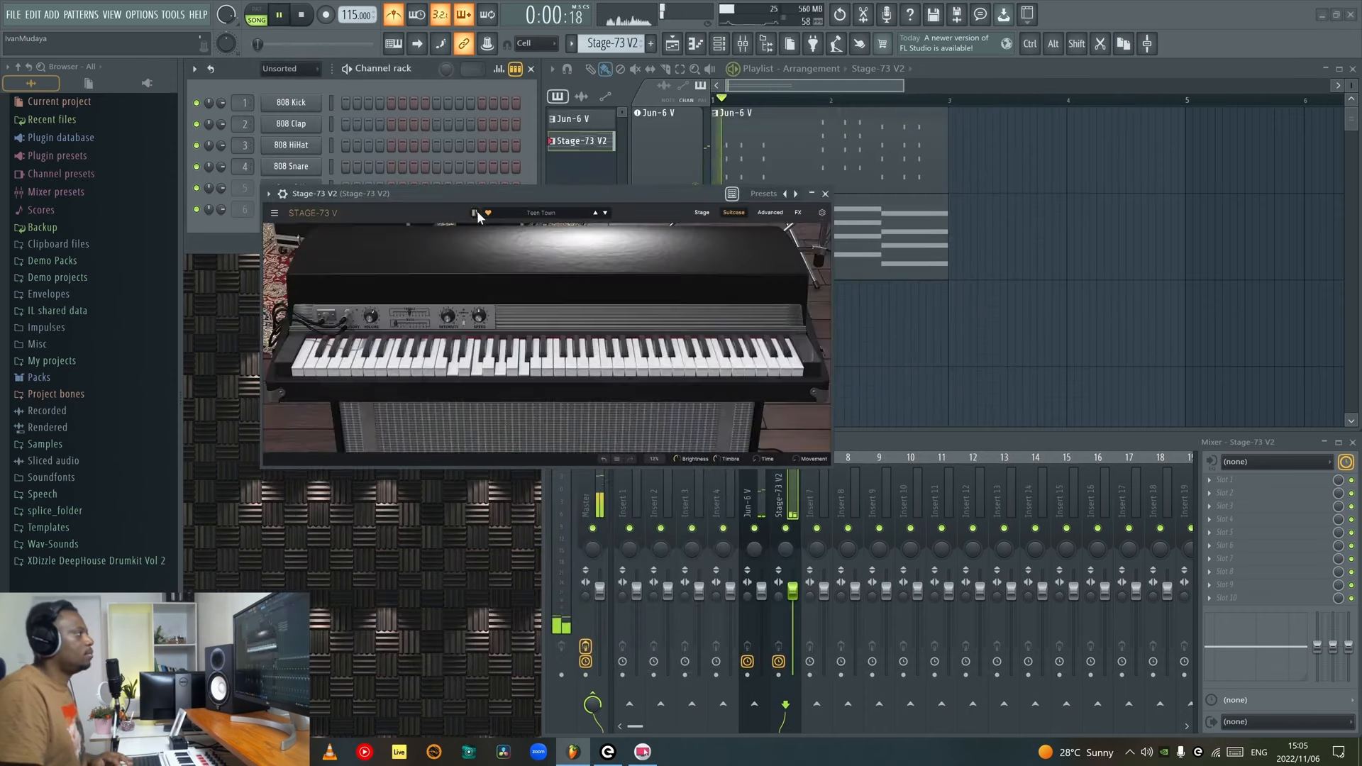
key(space)
key(Escape)
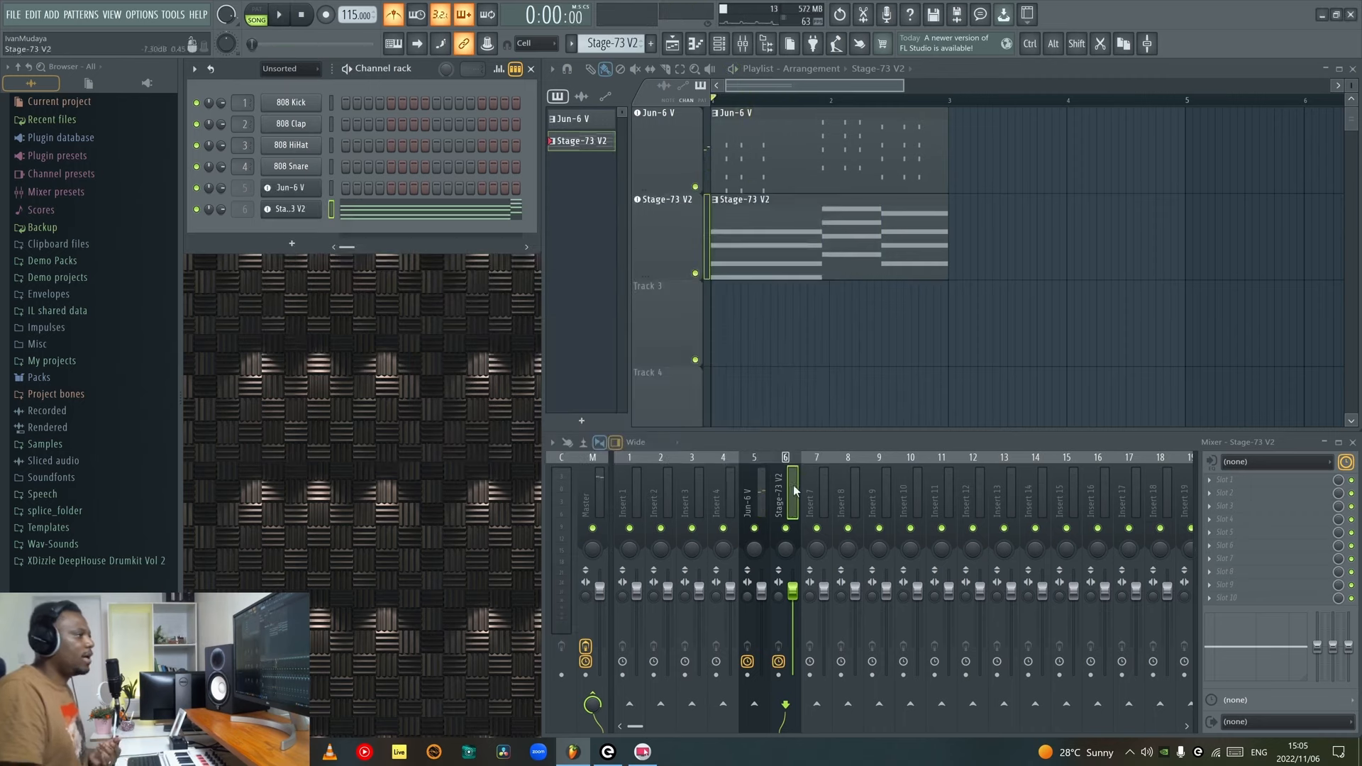
Load Fruity Parametric EQ 2 into the first effect slot of the Stage-73 V2 mixer track.
click(1239, 483)
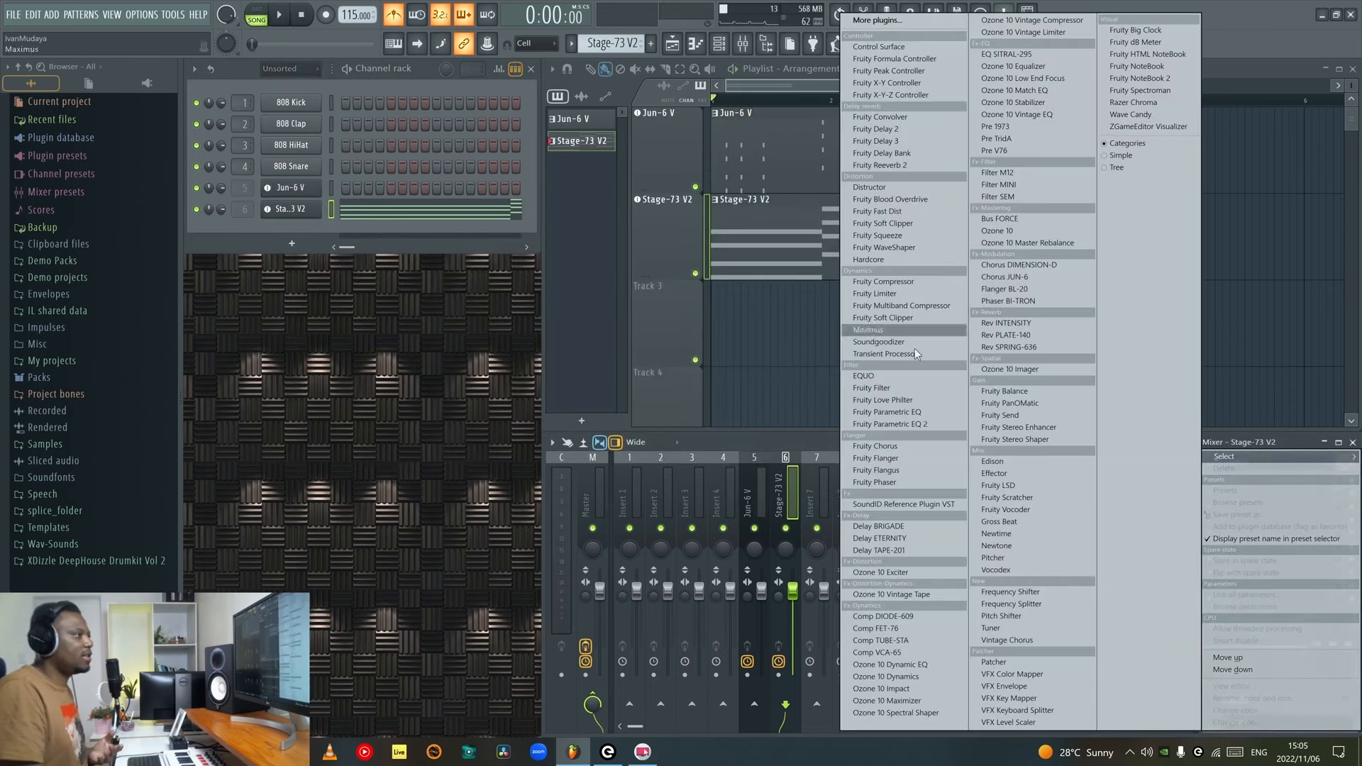
click(920, 424)
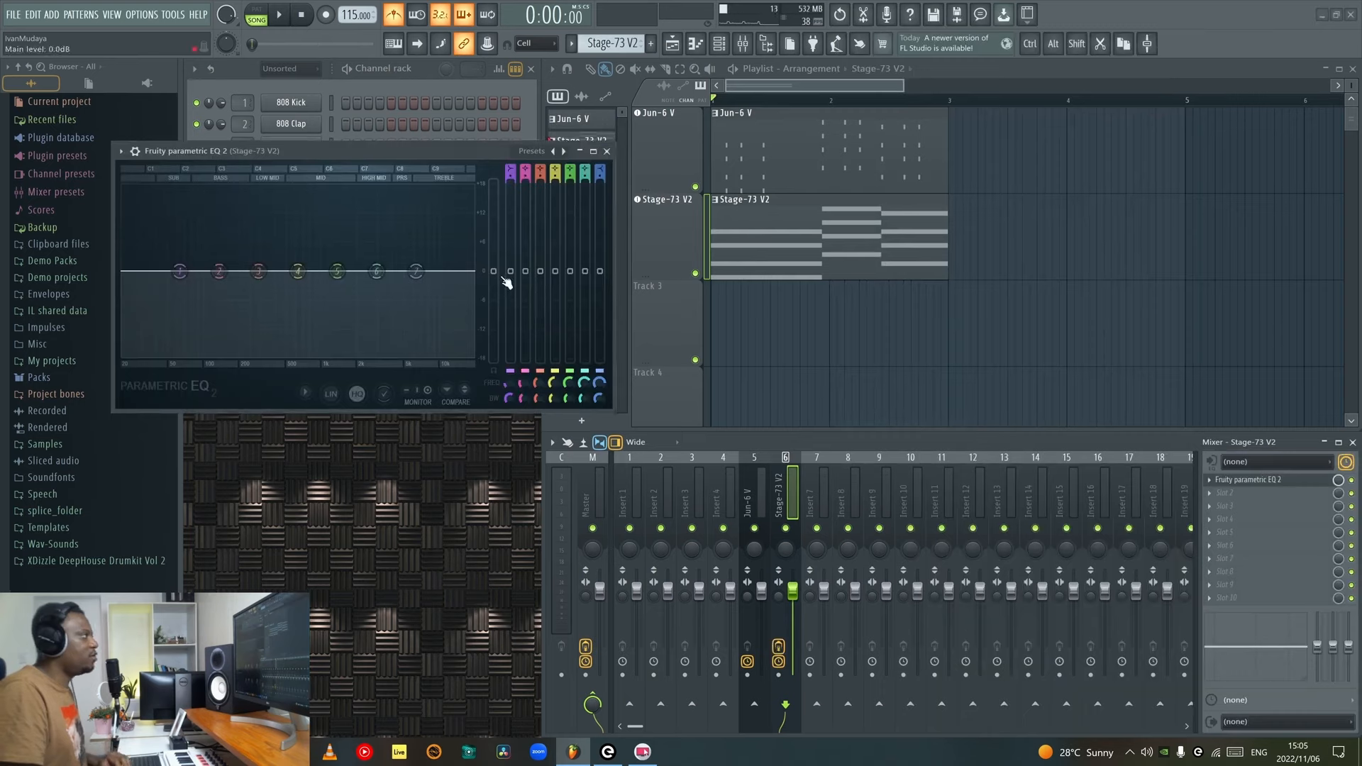
Play the chords back and raise the main level of the Stage-73 V2 track's parametric equalizer.
key(space)
drag(493, 271, 494, 217)
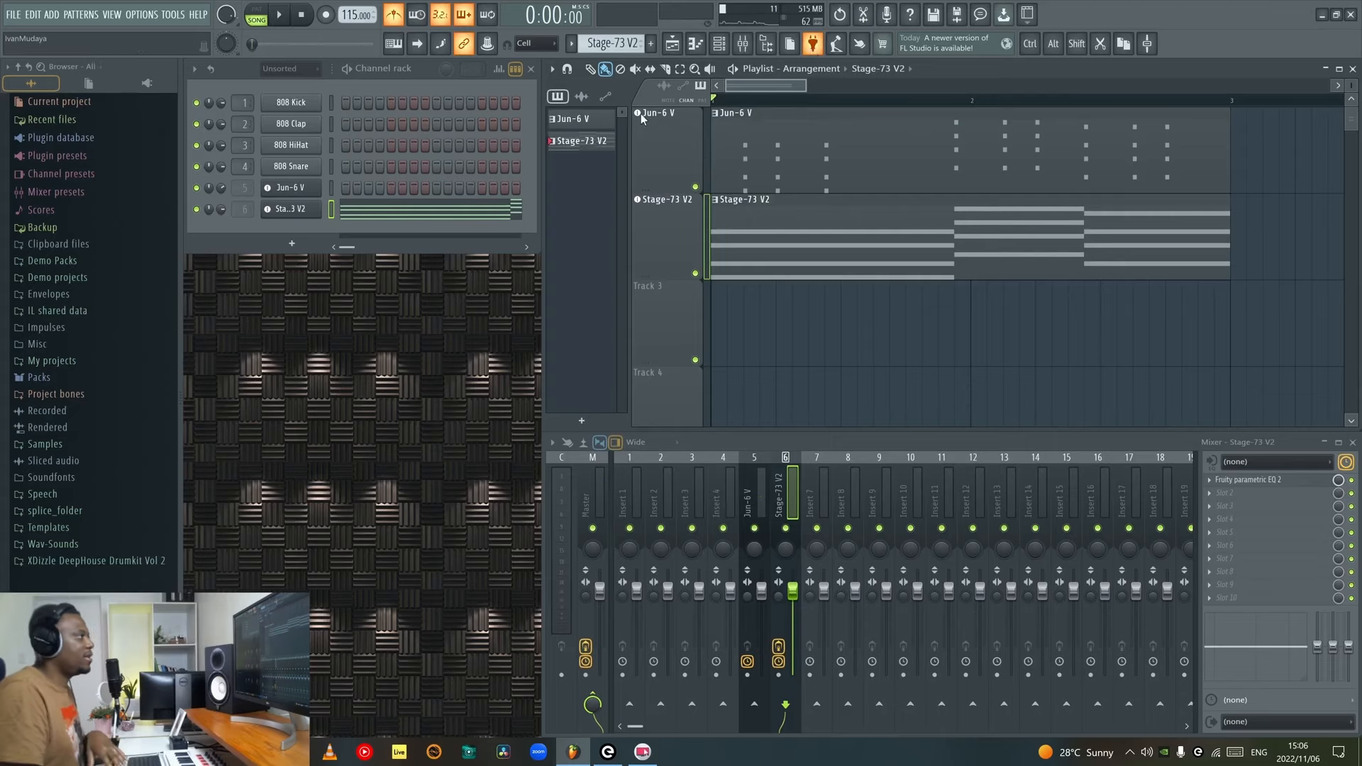
Add a FLEX instrument on Track 3 and load the Future Slap preset from the Olbaid Bass Utopia pack.
key(F8)
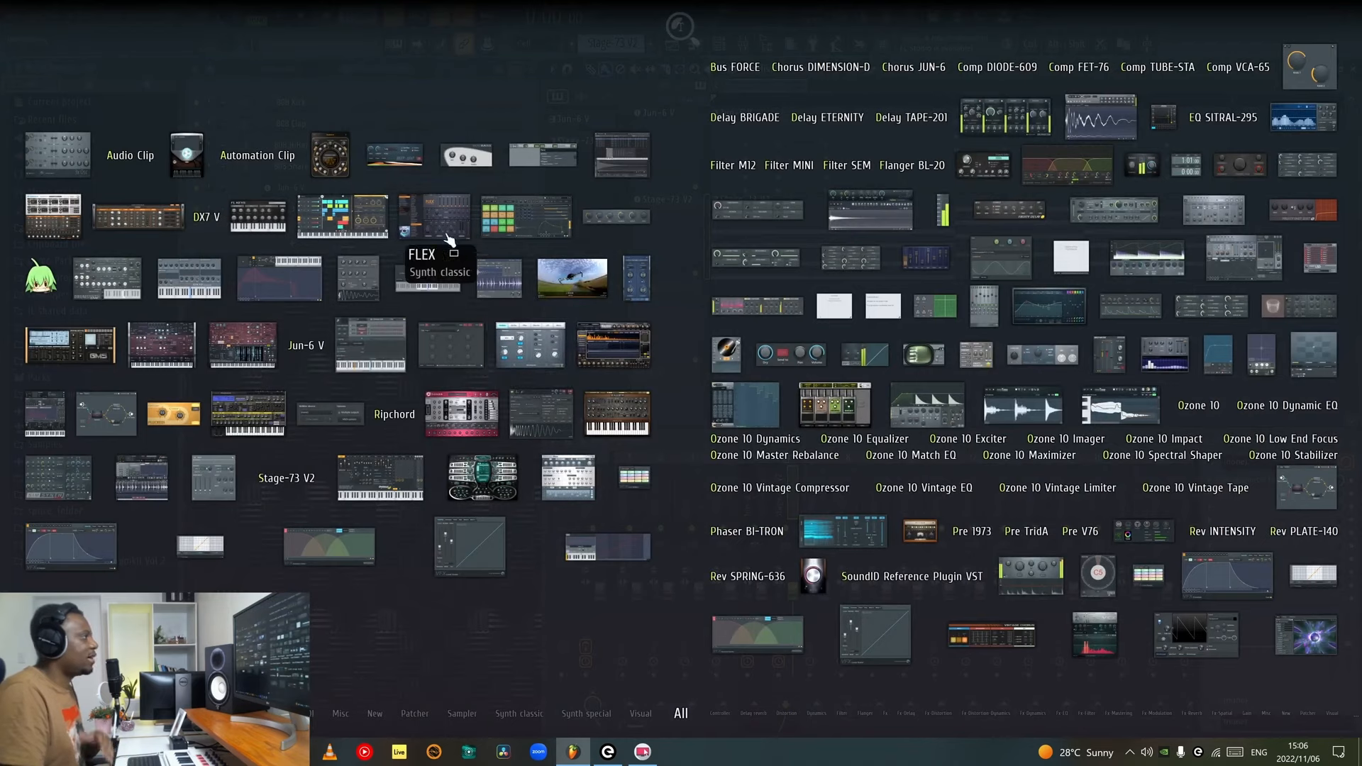
drag(447, 223, 662, 313)
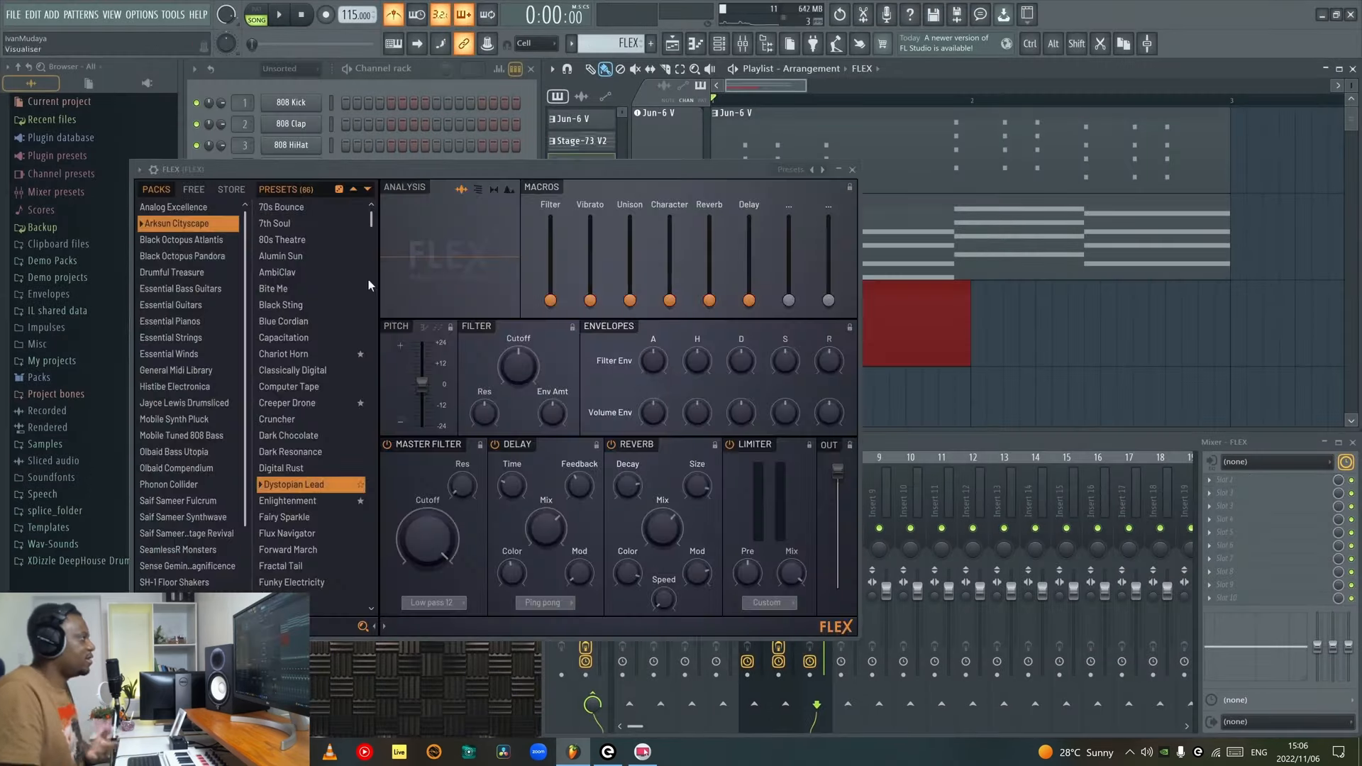
scroll(202, 410, down, 3)
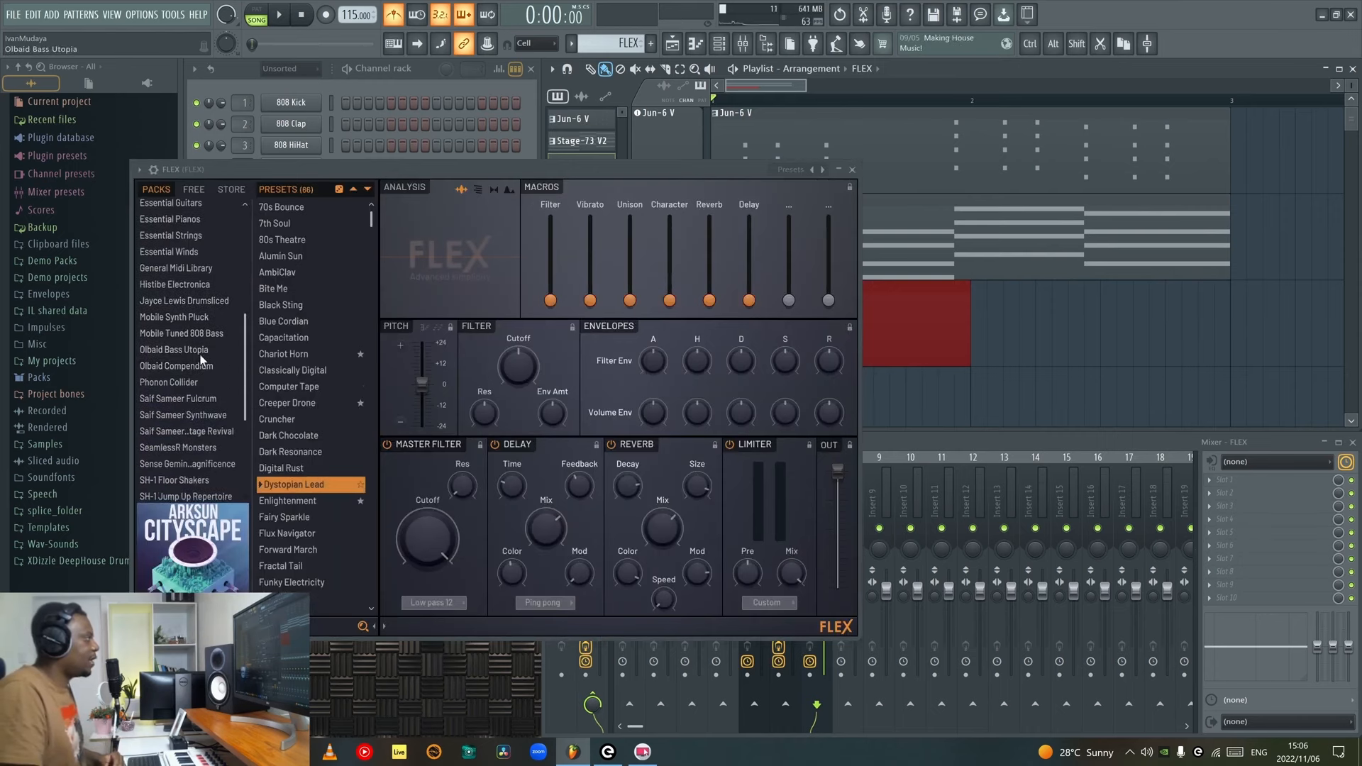
click(202, 352)
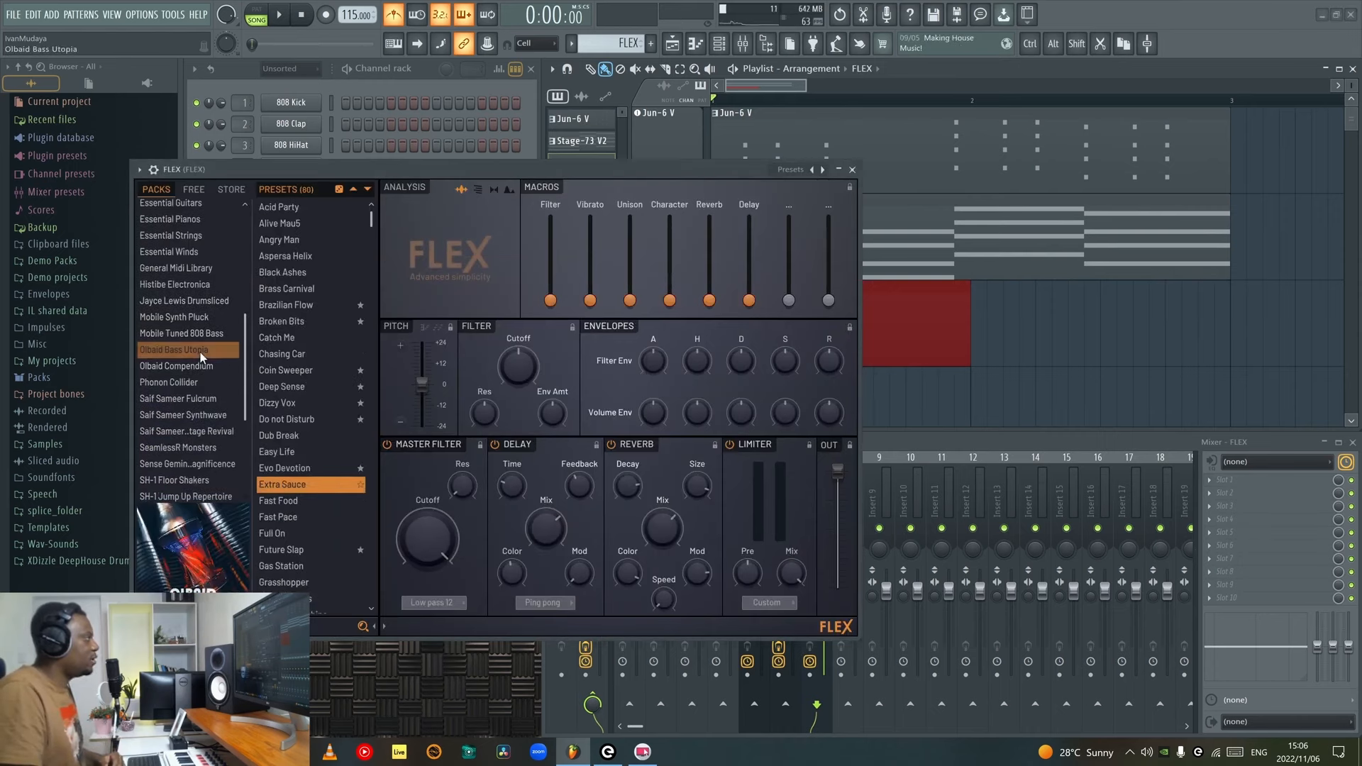
click(314, 372)
click(304, 468)
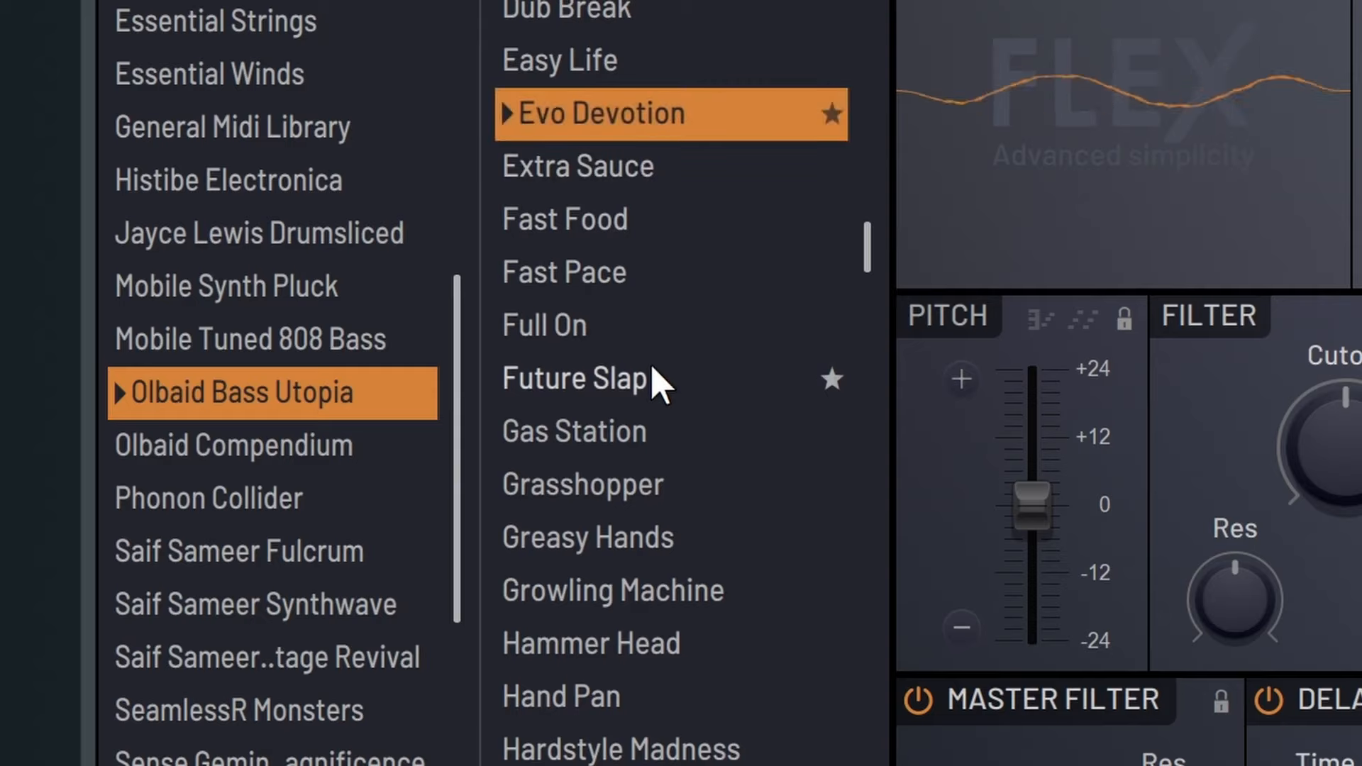
click(306, 551)
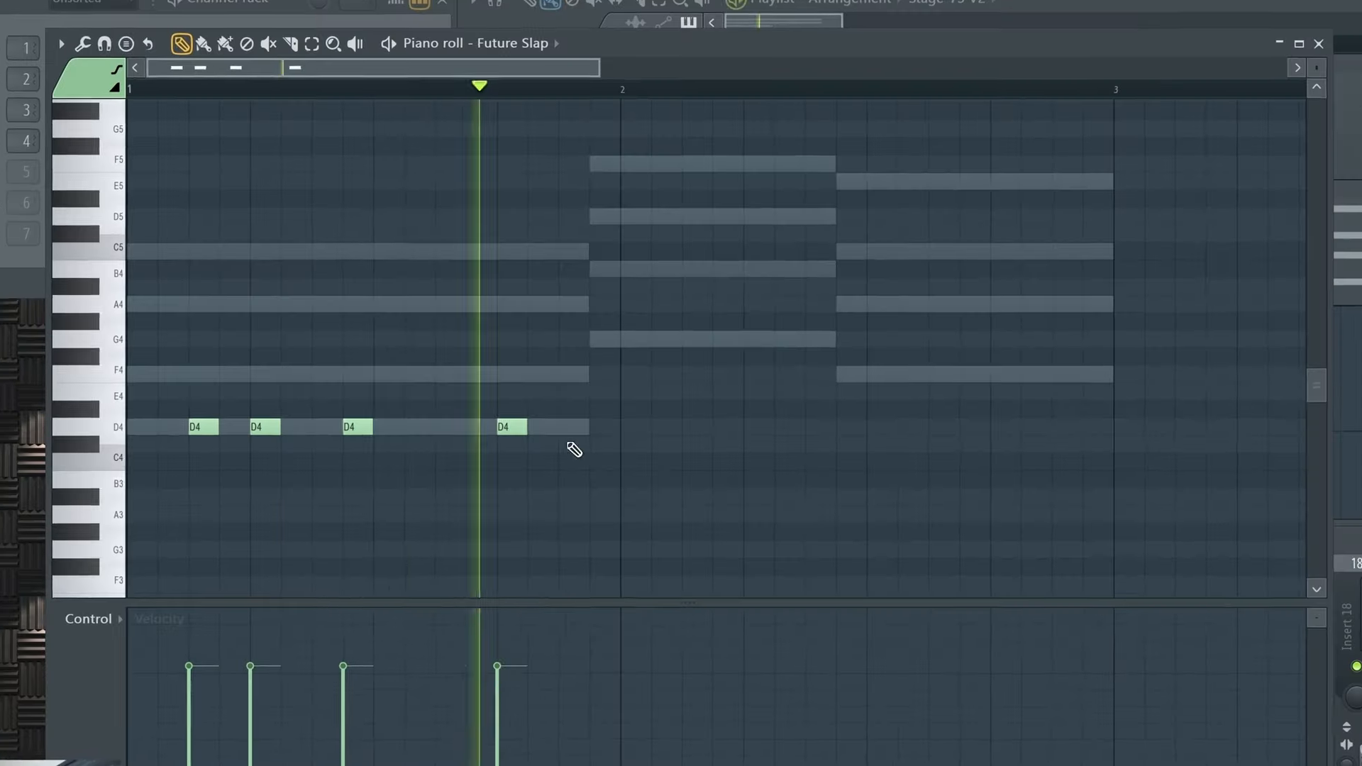
Draw the Future Slap bass line with short D4, C5, G4, F4 and A4 notes up to bar 3, and close the piano roll.
click(534, 425)
click(567, 238)
click(601, 257)
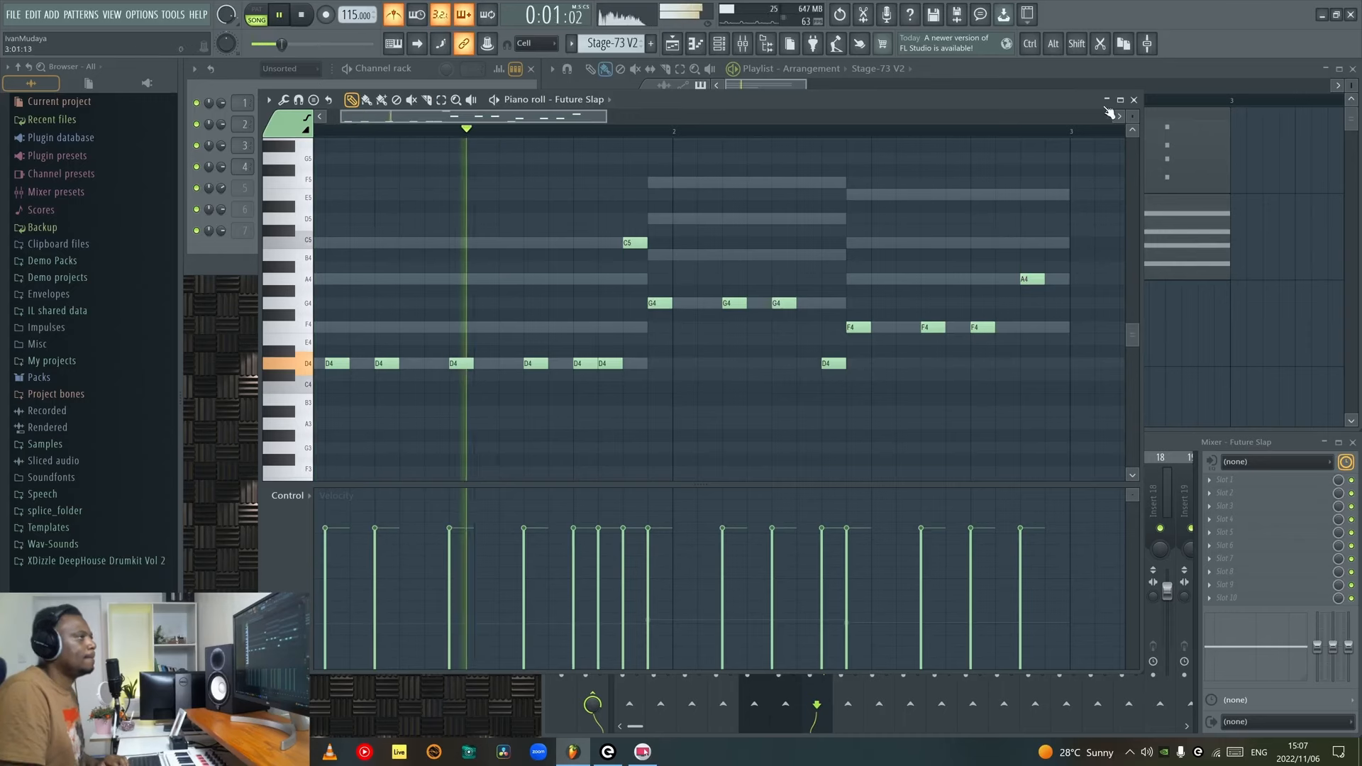
click(1134, 100)
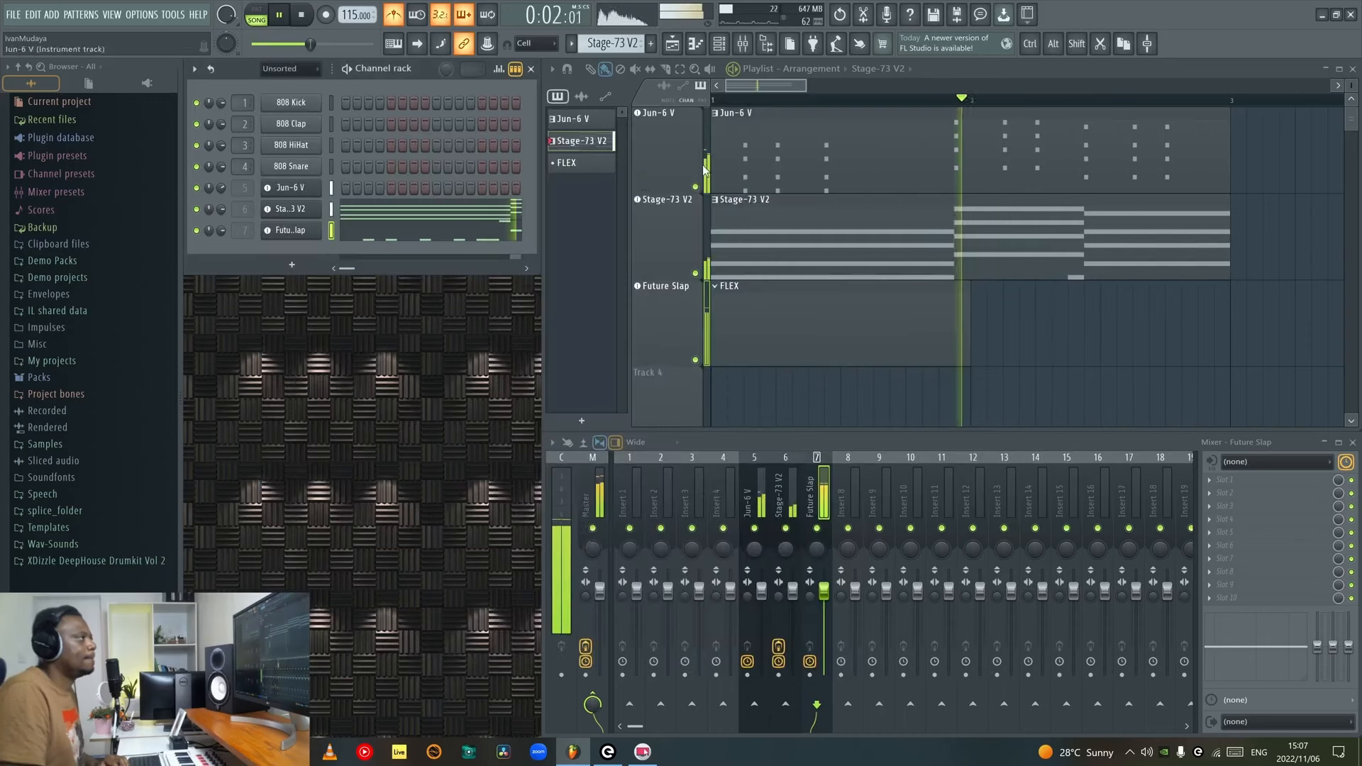
Stop playback and move the Future Slap bass notes from the Stage-73 V2 pattern into the FLEX pattern.
click(310, 231)
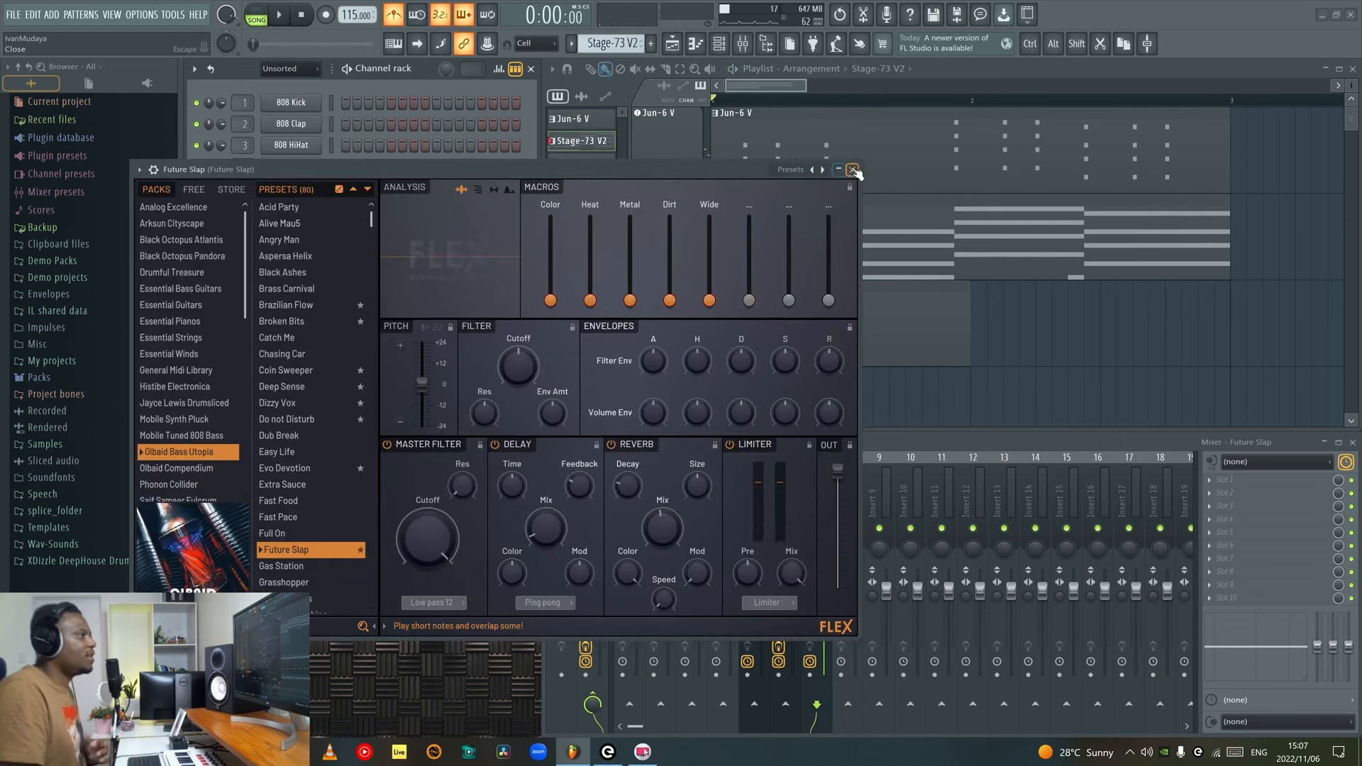
click(852, 170)
key(space)
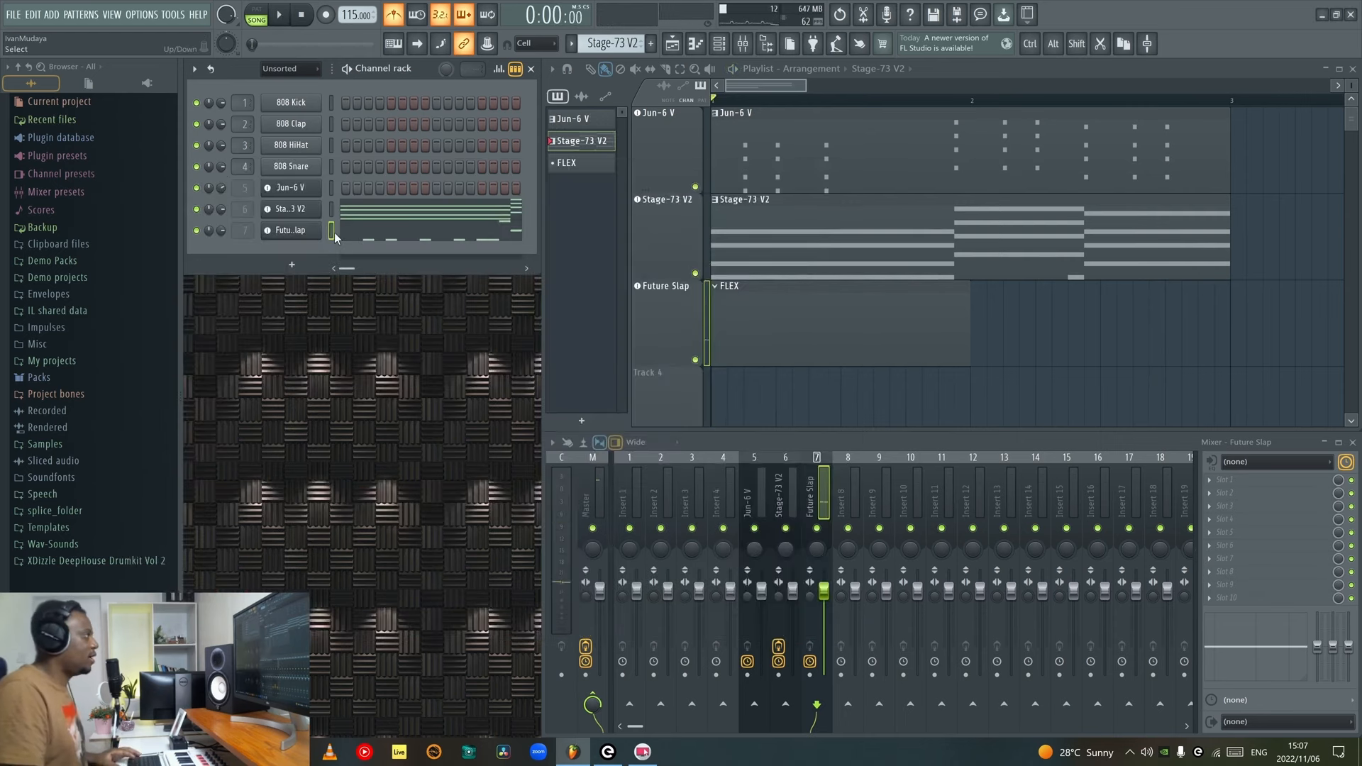
click(729, 326)
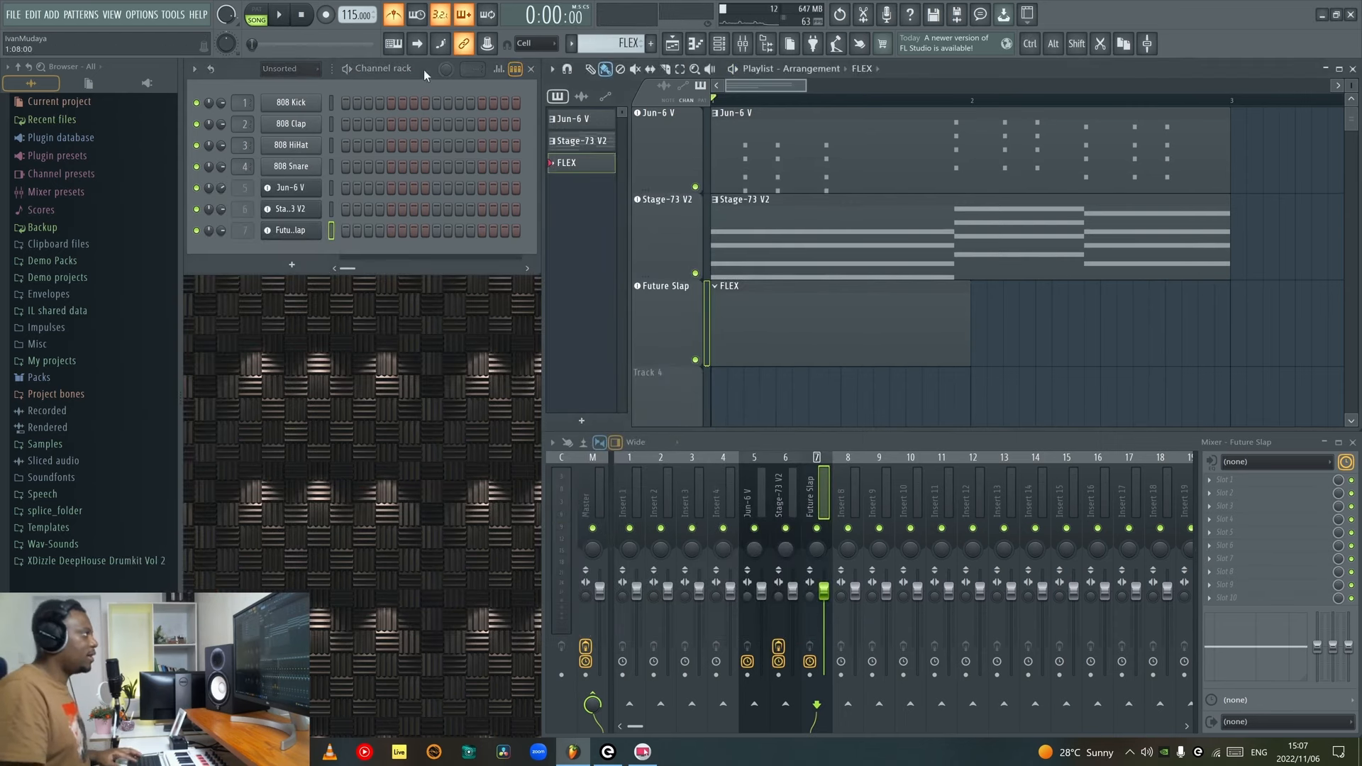
key(ctrl+v)
scroll(713, 99, down, 2)
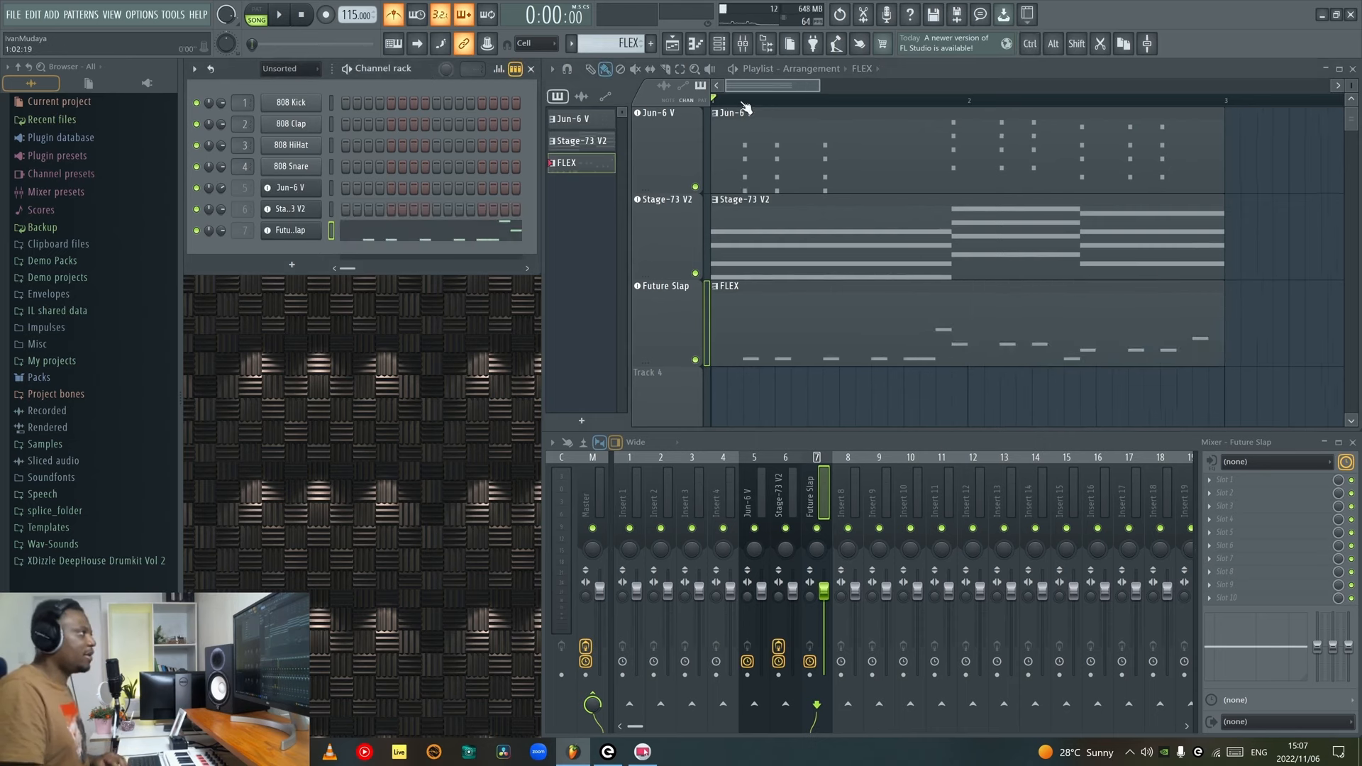
Switch off the reverb and delay in Future Slap and lower its filter cutoff to about 25% during playback.
click(292, 230)
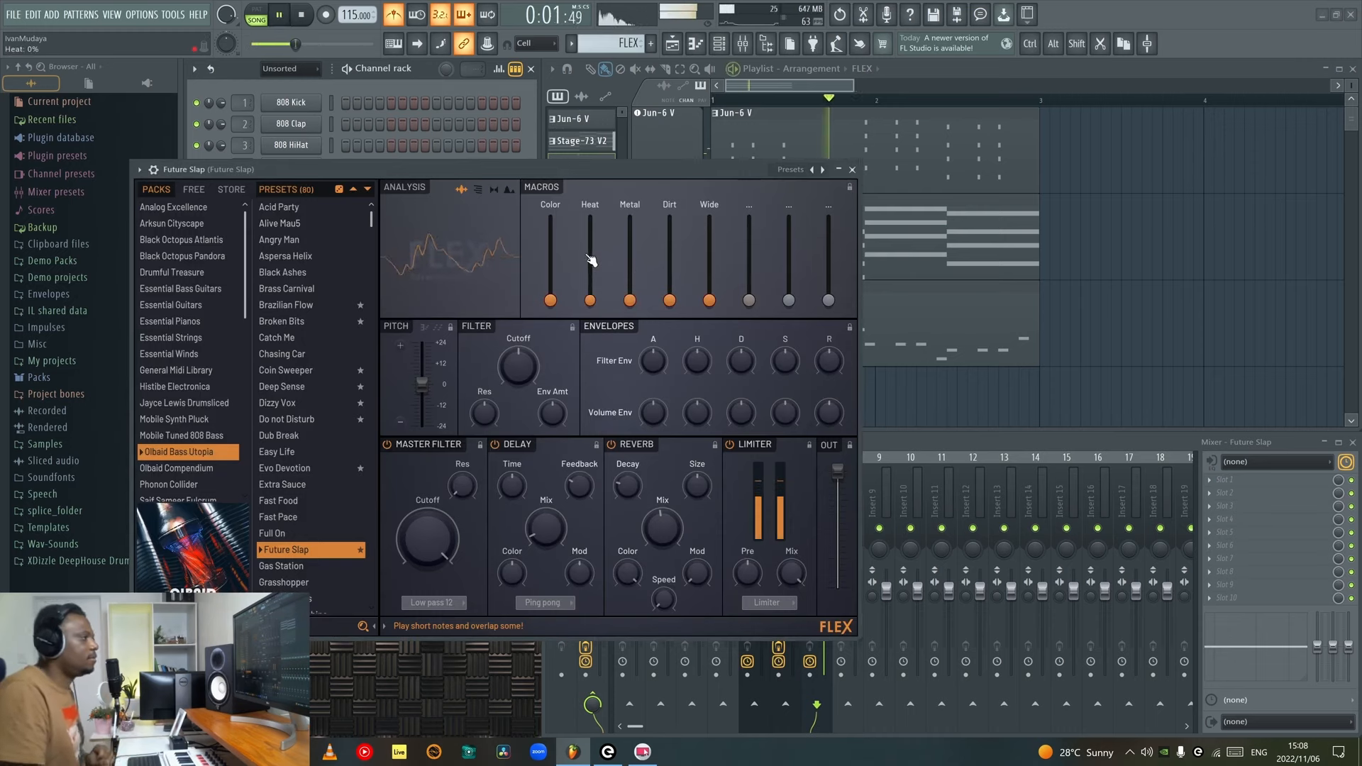
key(space)
click(612, 446)
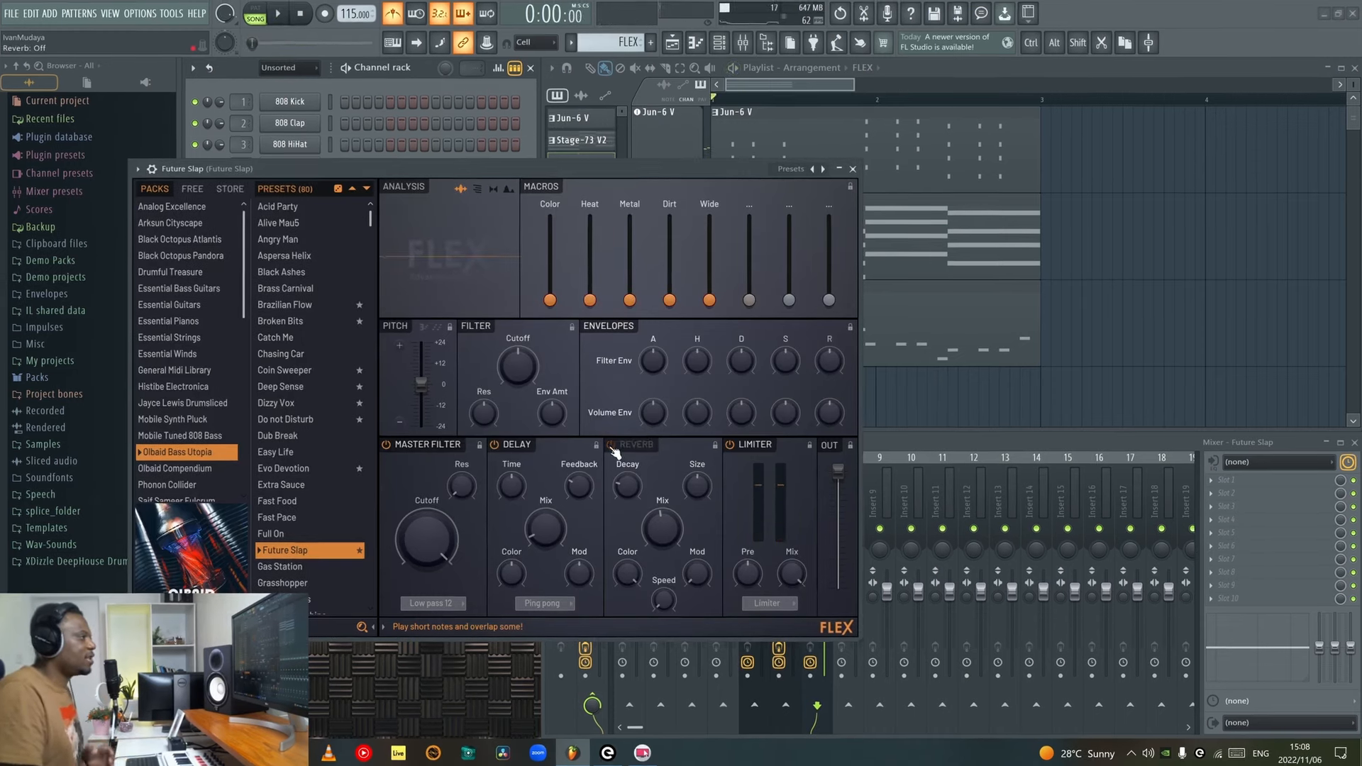
click(512, 454)
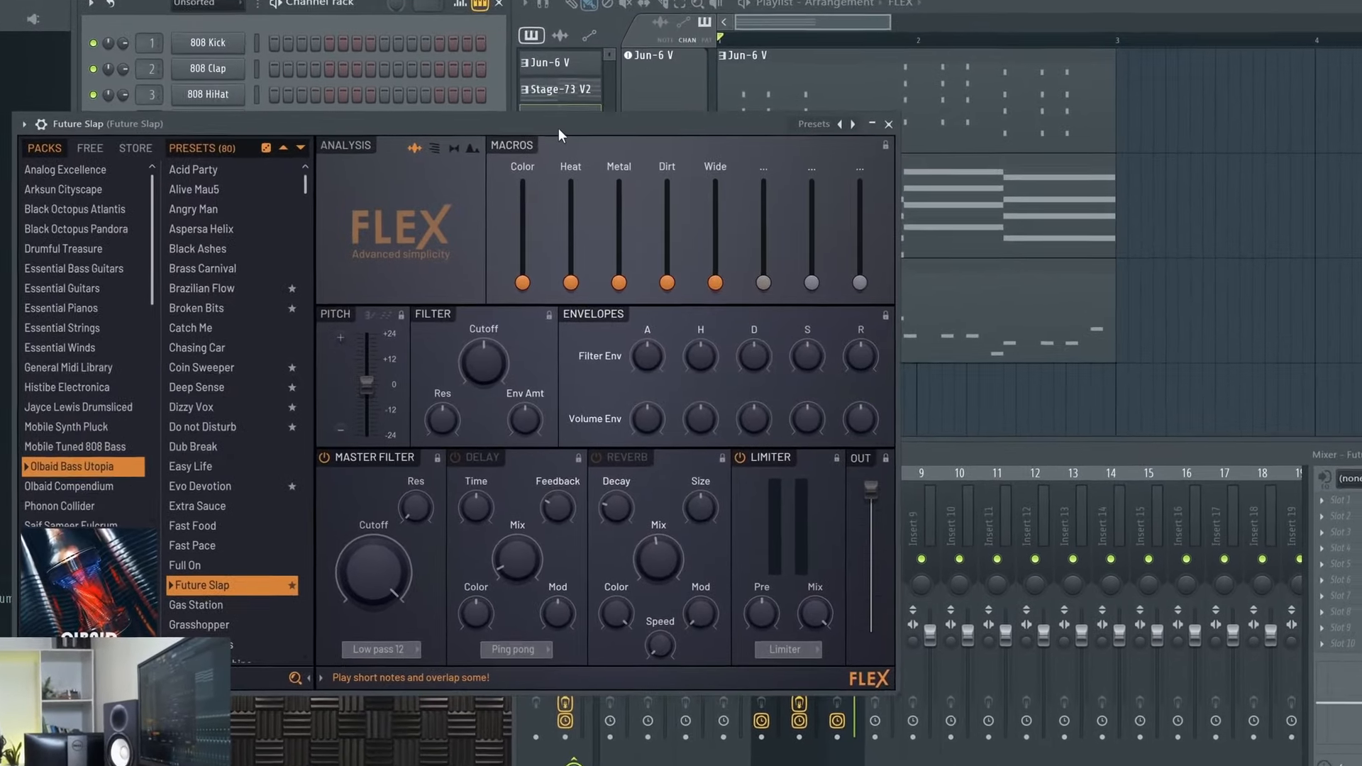
key(space)
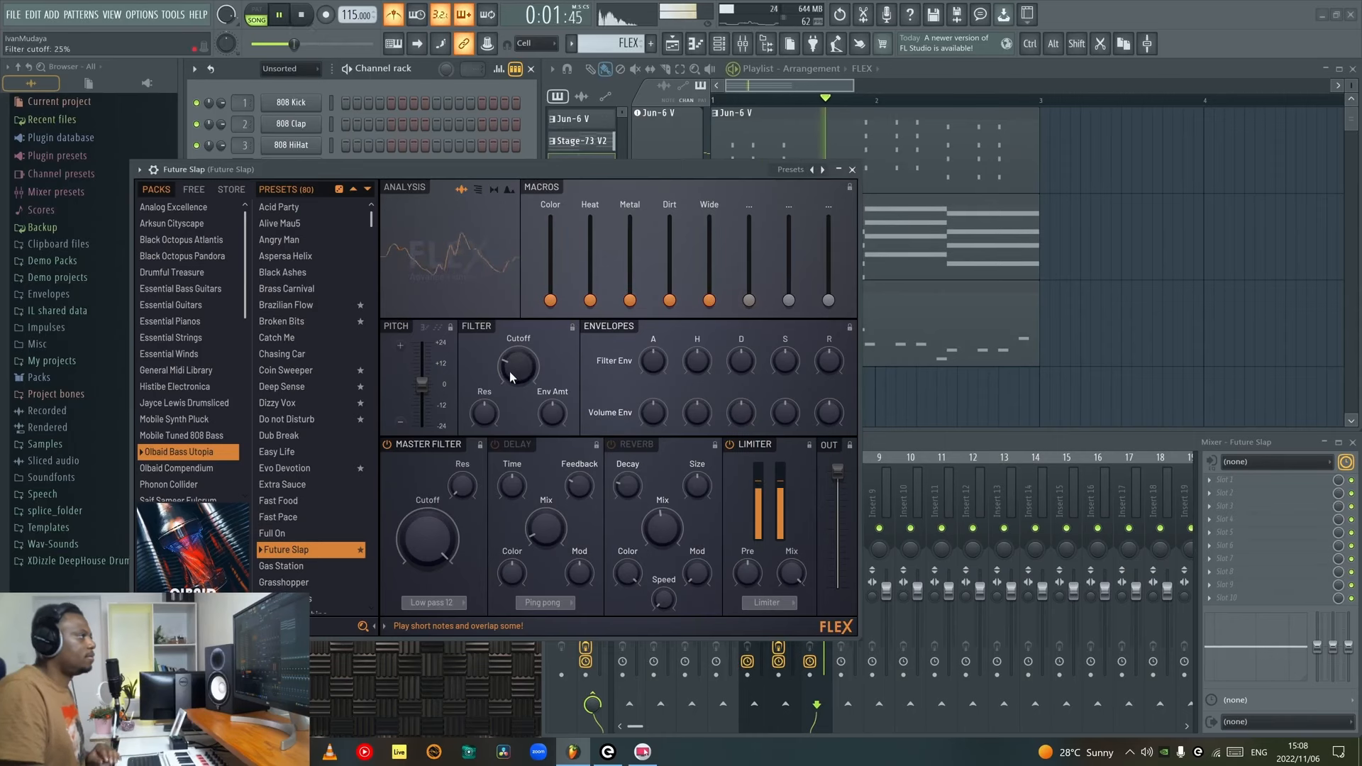
click(853, 171)
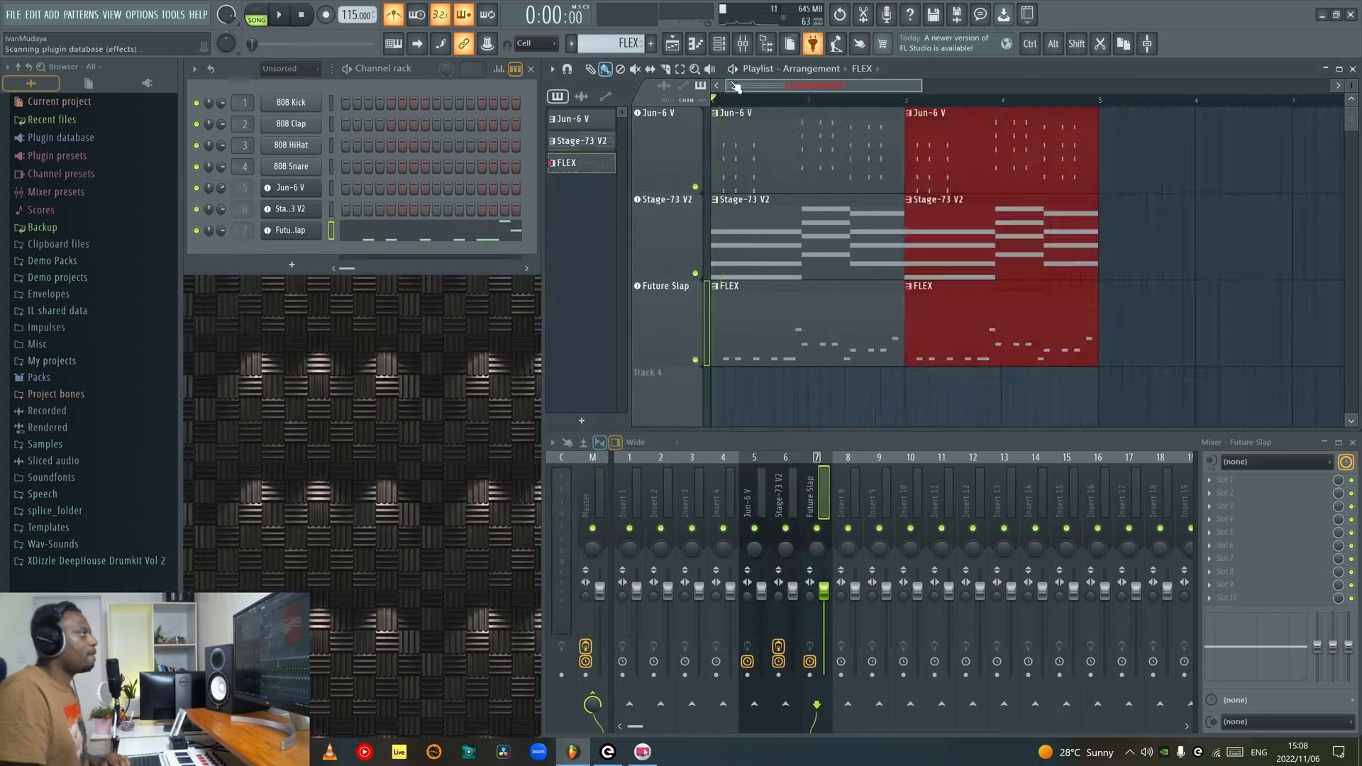
Add a Morphine instrument on Track 4, audition its LED Hard Sync FG program over the beat and close it.
key(F8)
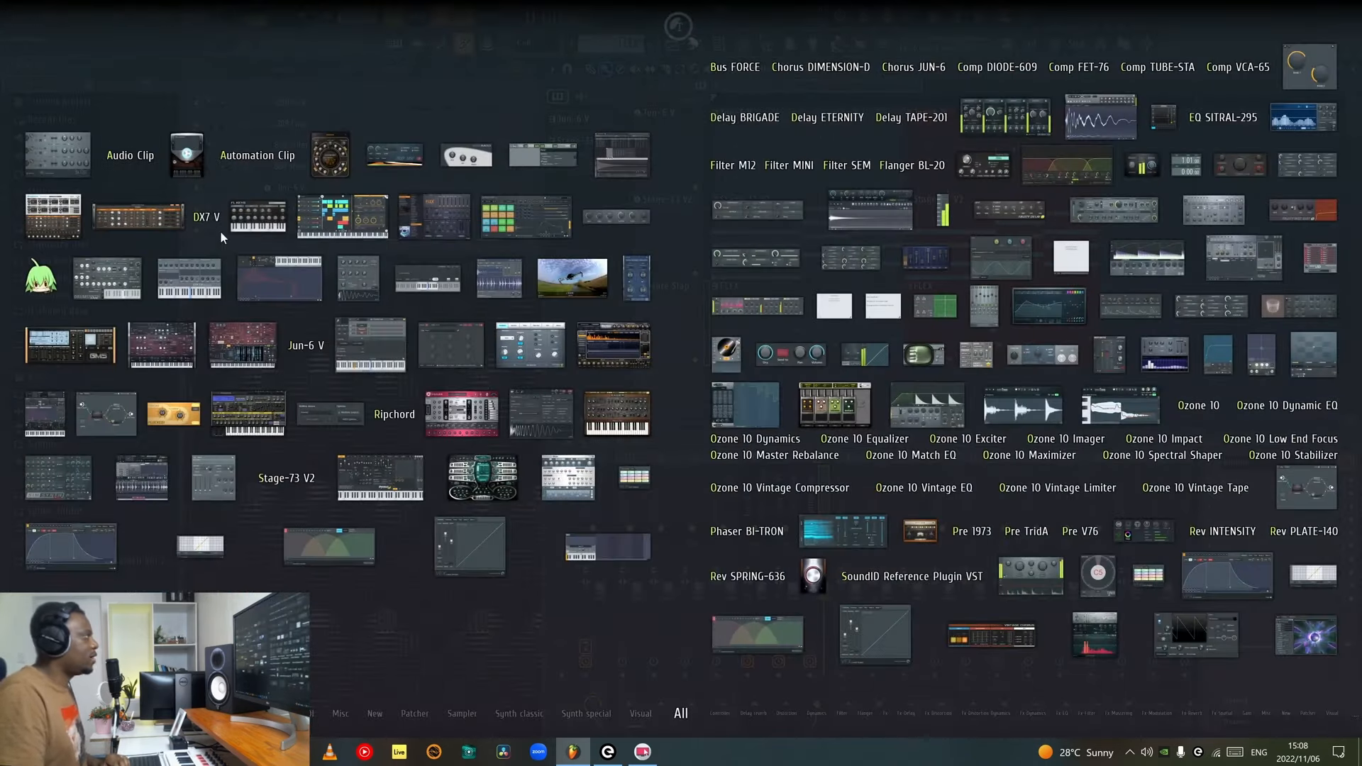
drag(614, 346, 675, 386)
key(space)
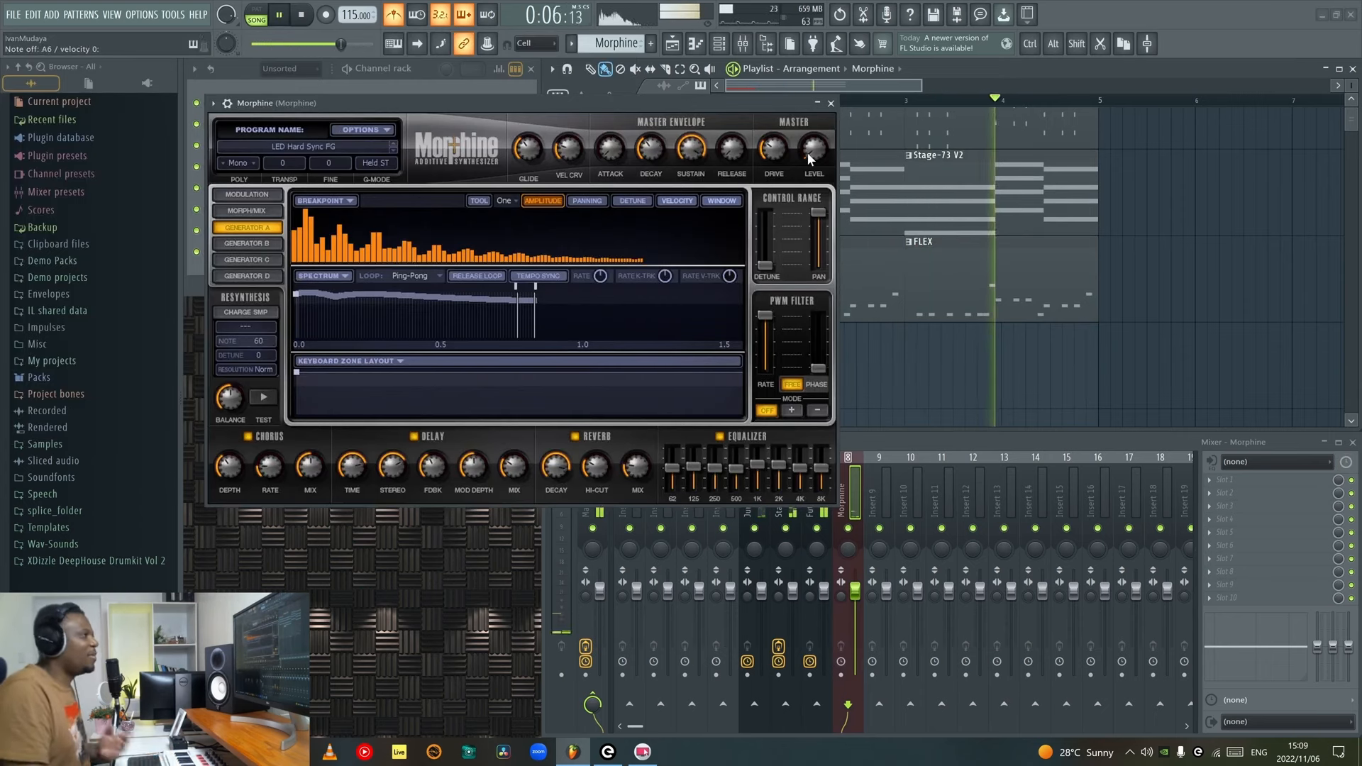
click(831, 103)
key(space)
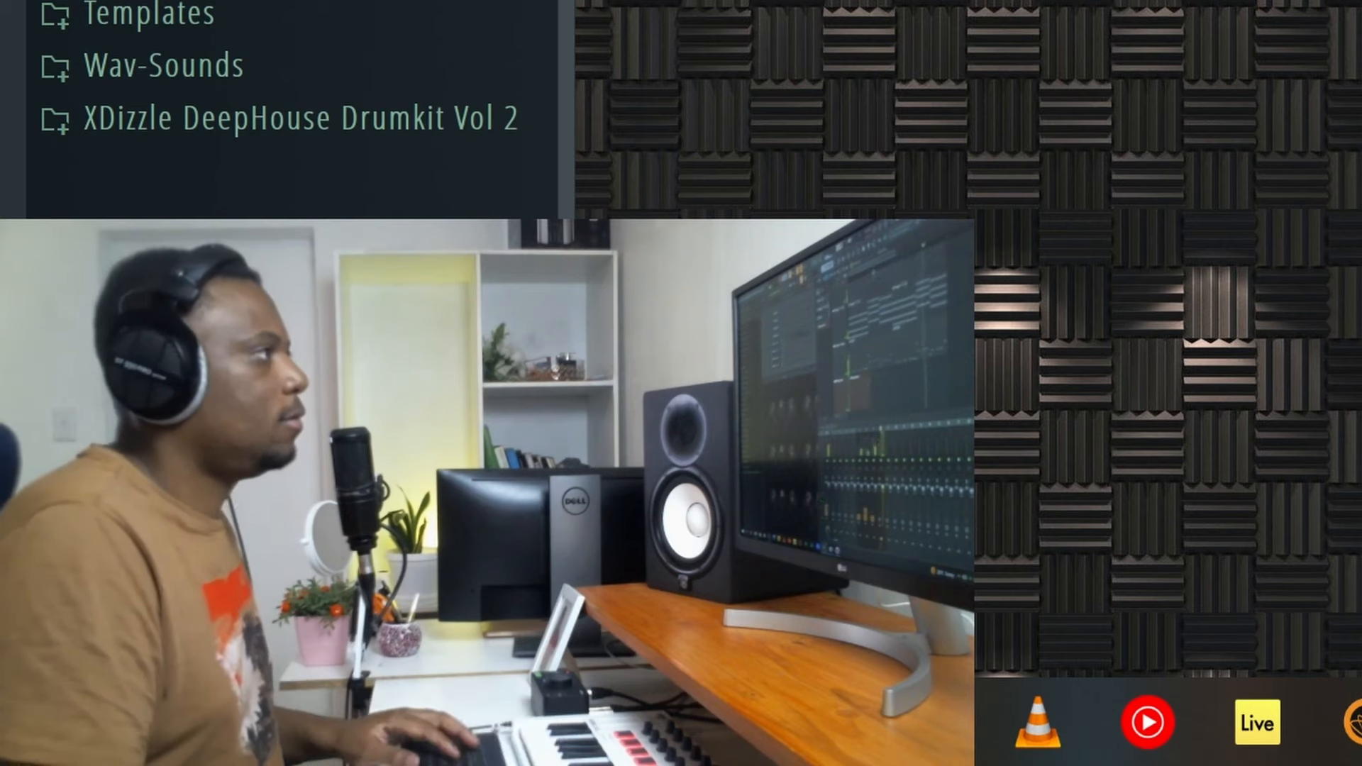
Try quantizing the recorded Morphine melody, play it back and undo the quantize.
scroll(520, 289, down, 4)
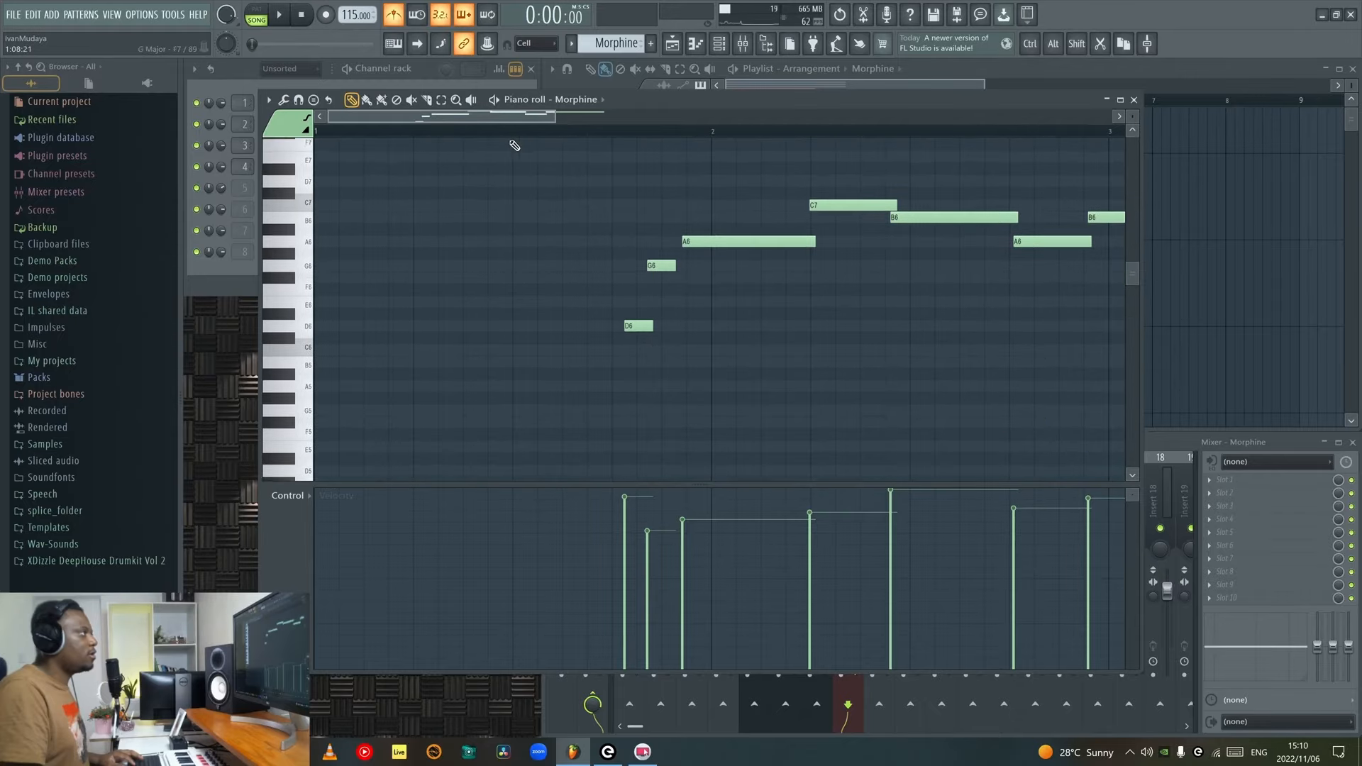
scroll(518, 133, down, 3)
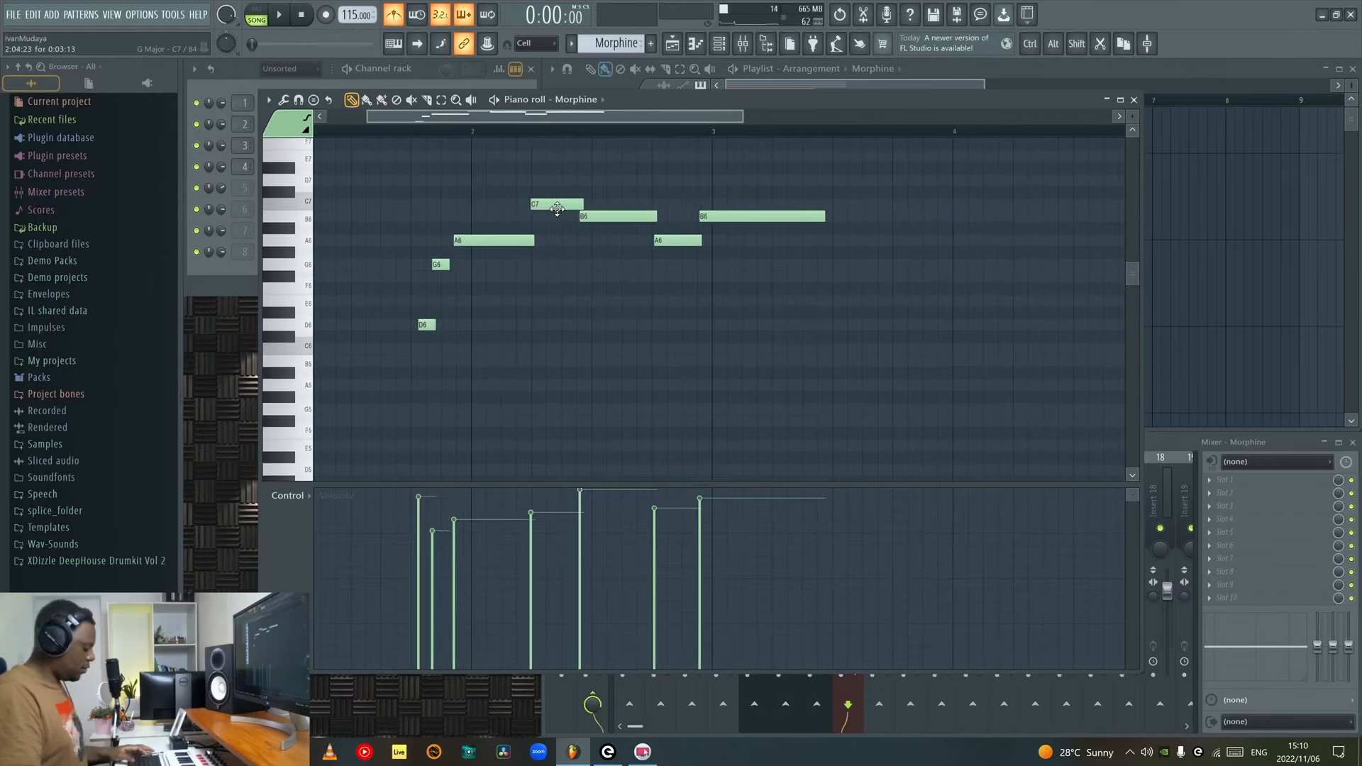
key(alt+q)
key(Return)
key(space)
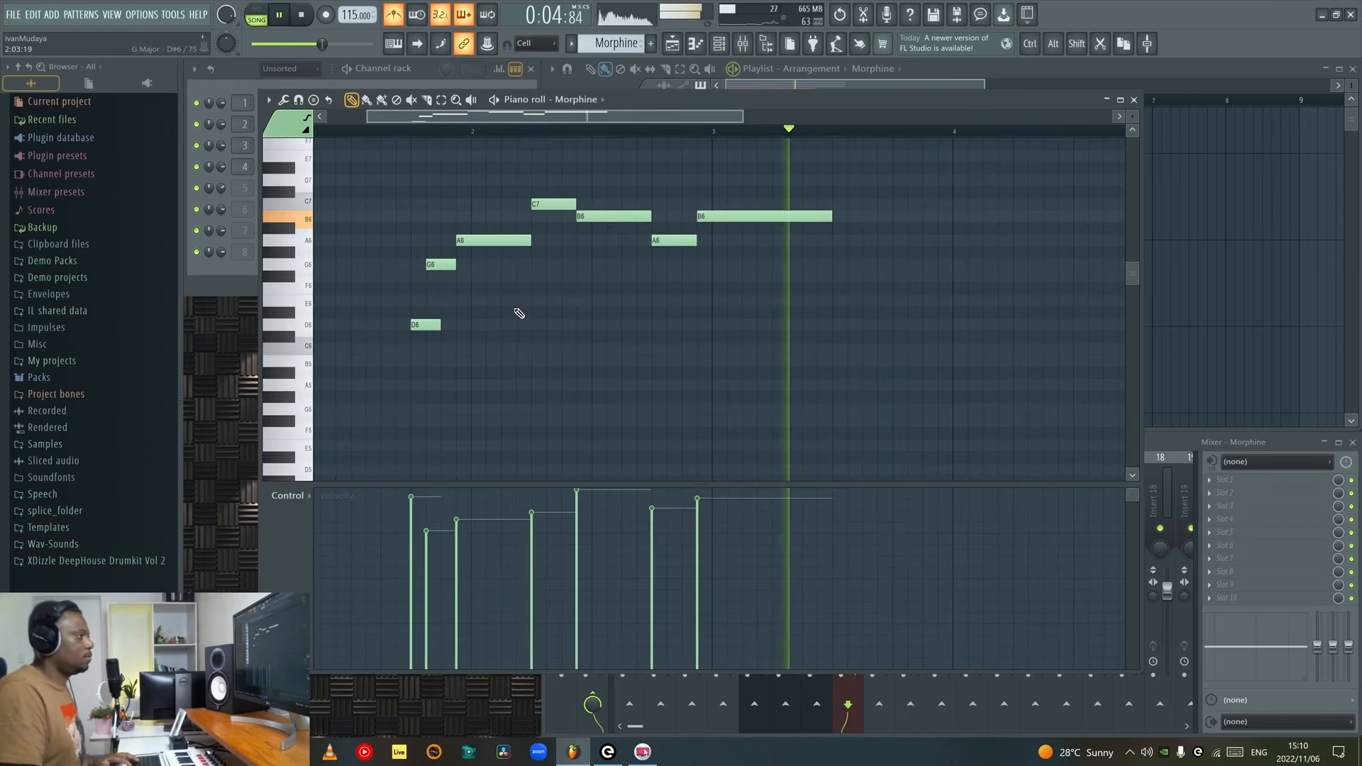
key(ctrl+z)
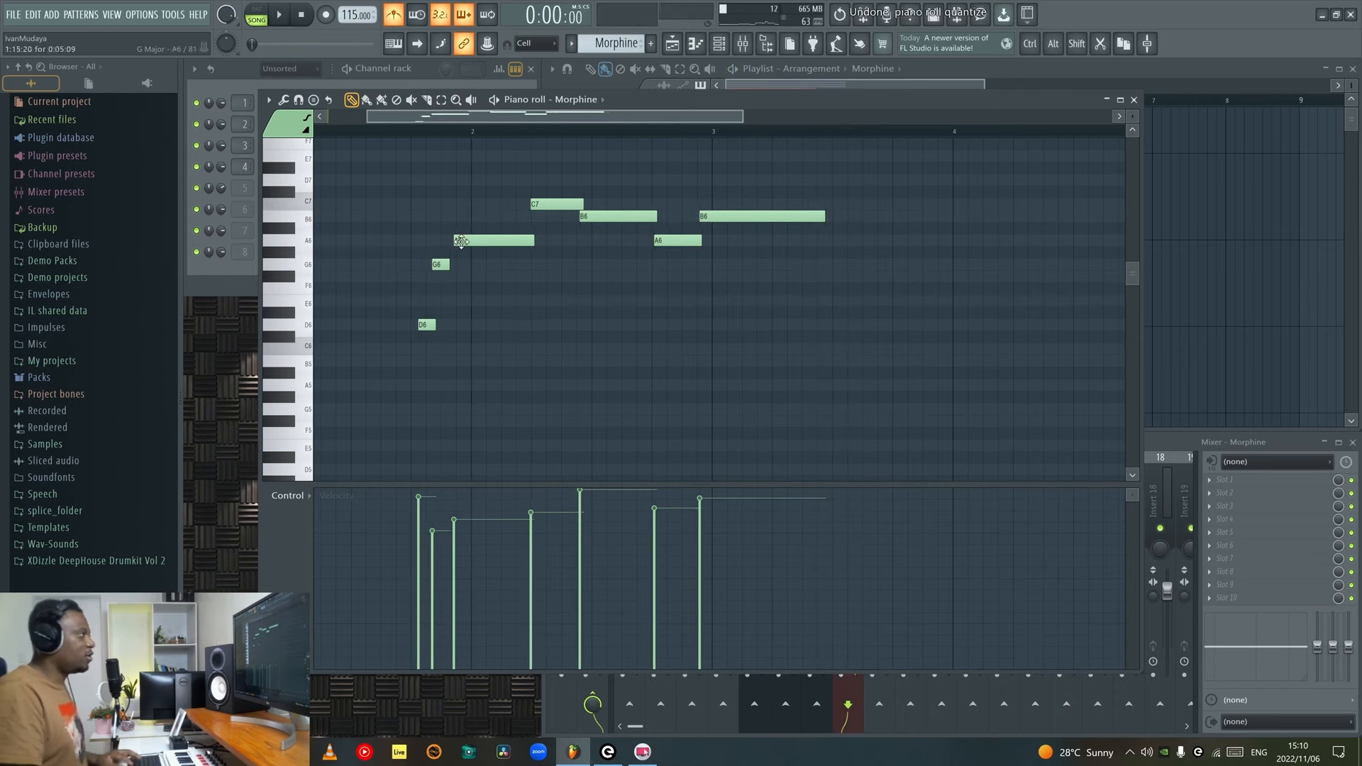
Level the velocities of all Morphine melody notes and shift the whole melody slightly earlier in the piano roll.
key(space)
drag(483, 118, 562, 110)
scroll(524, 119, up, 2)
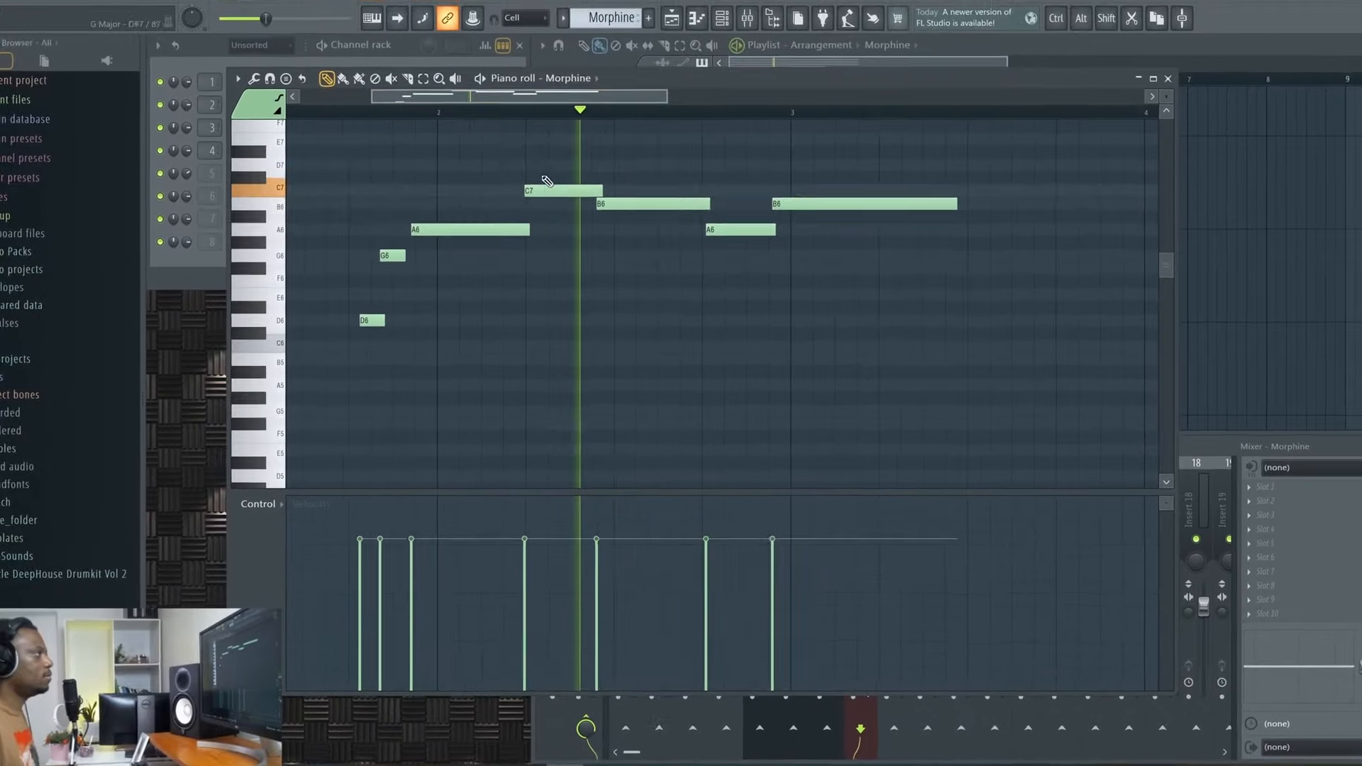
drag(827, 364, 297, 167)
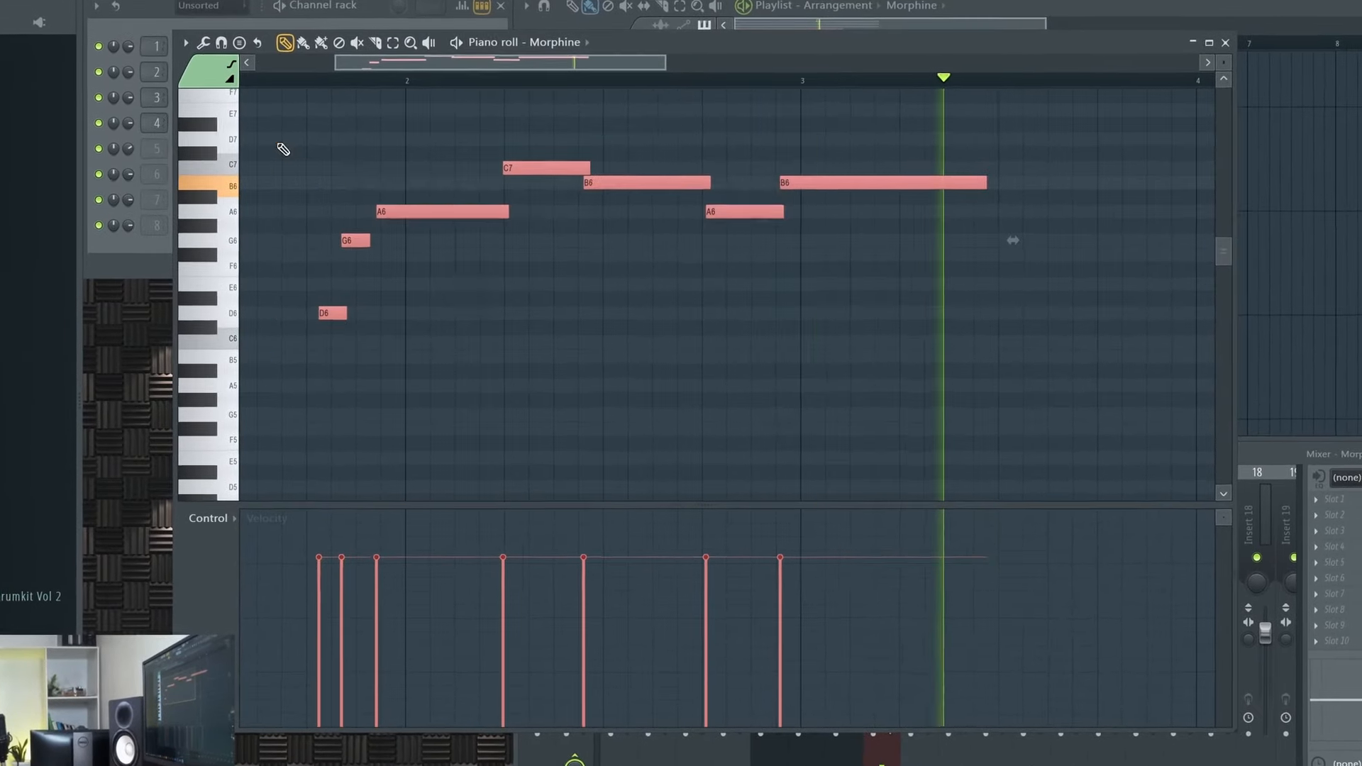
scroll(373, 81, up, 2)
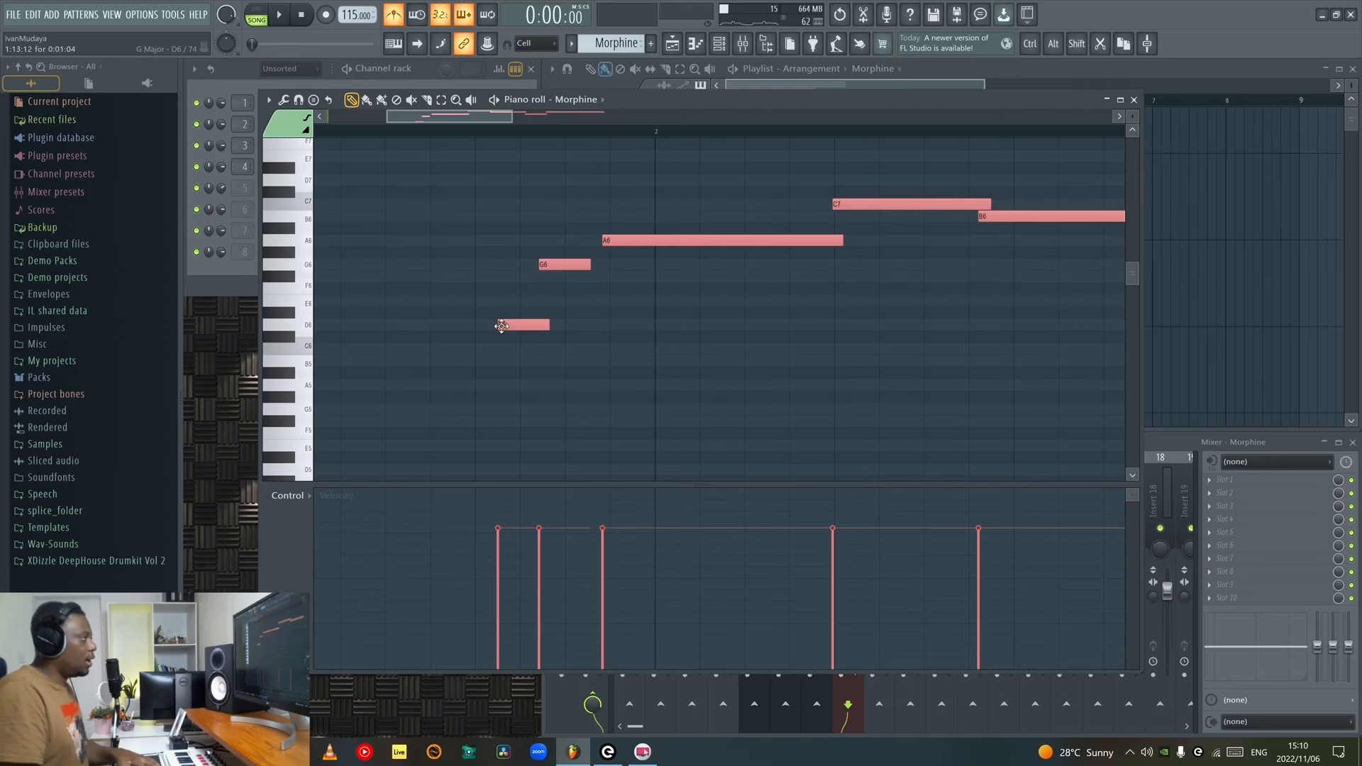
click(539, 359)
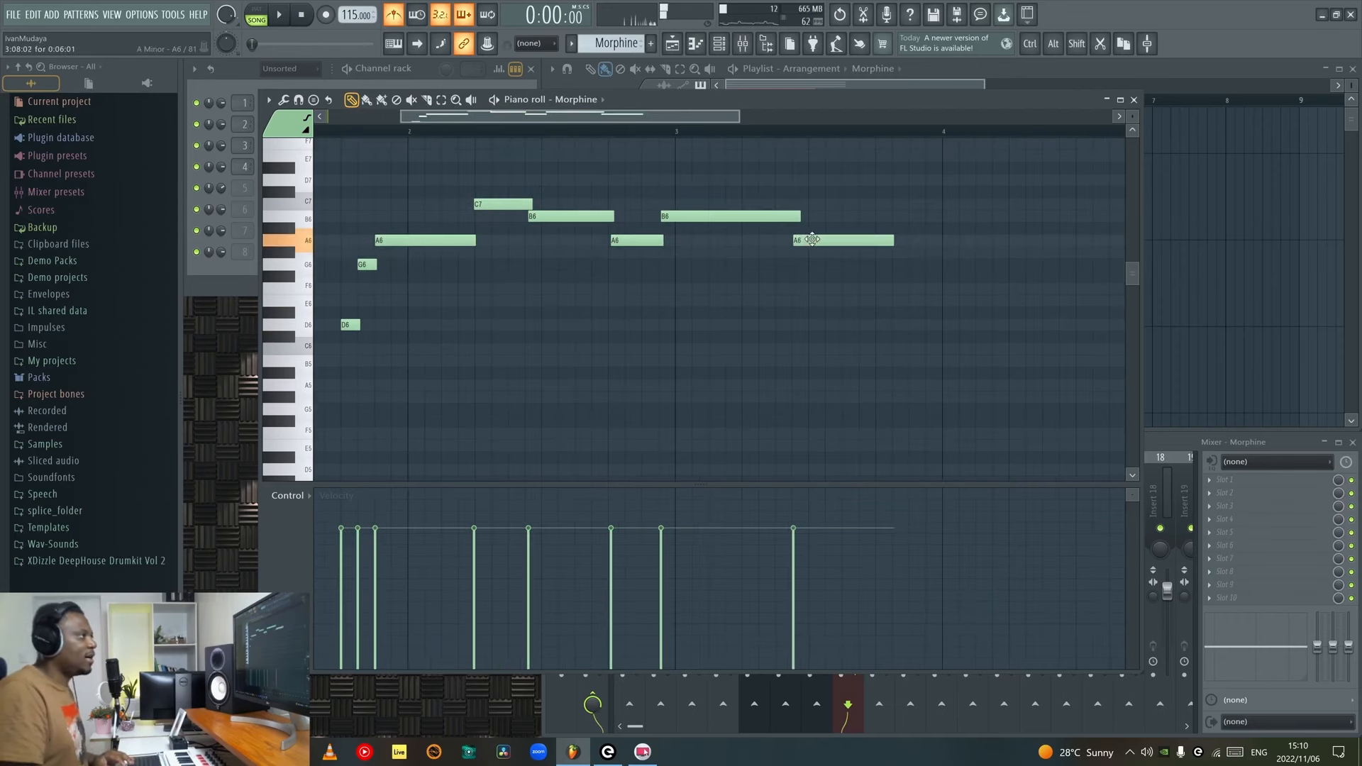
Extend the final A6 note of the Morphine melody to just before bar 4, play it back and close Morphine.
drag(902, 242, 929, 240)
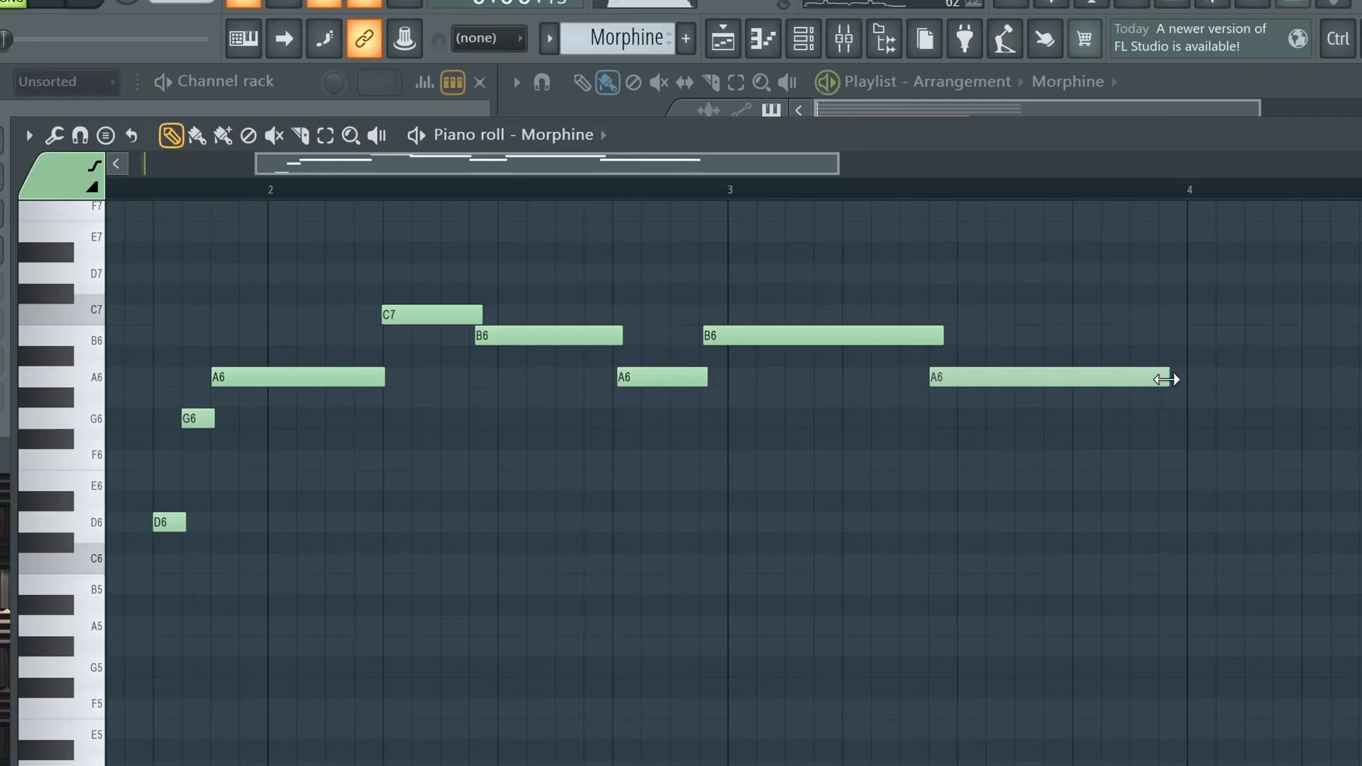
key(space)
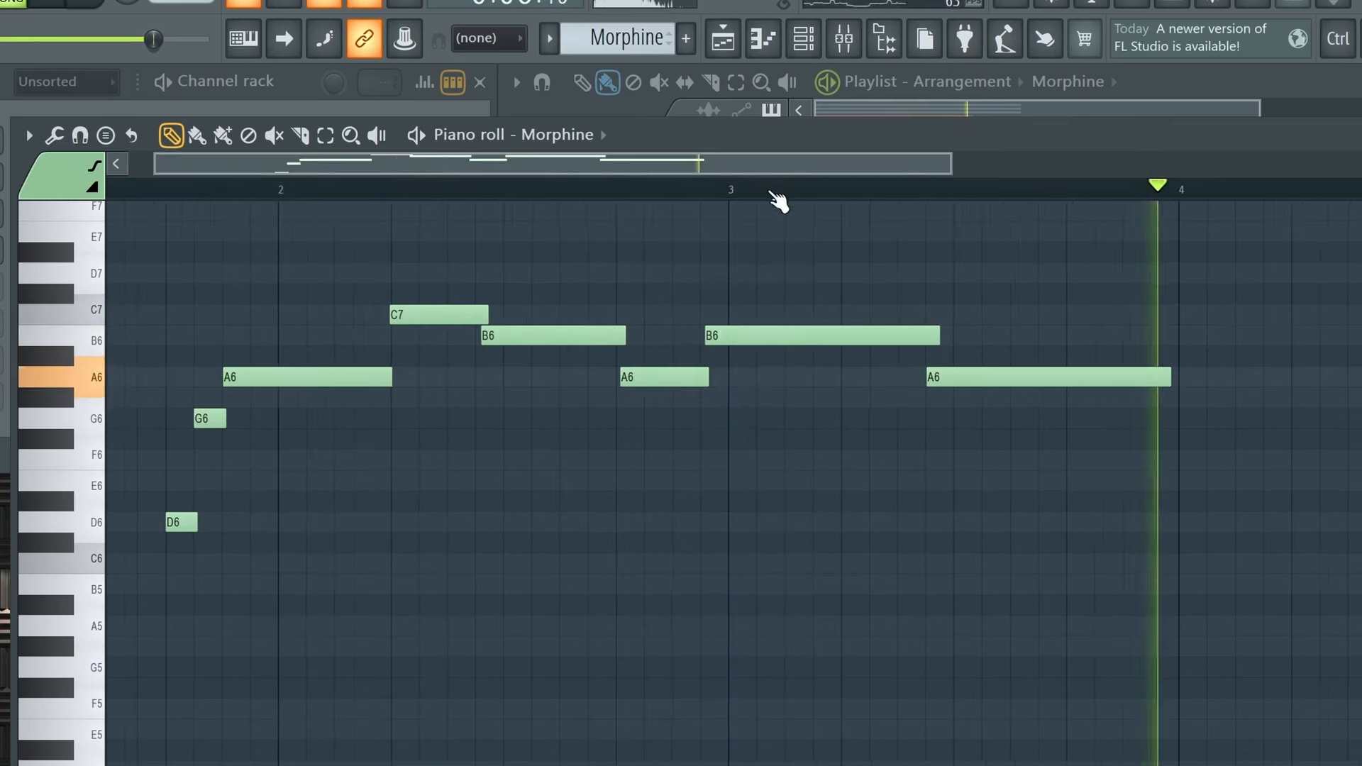
scroll(779, 204, down, 2)
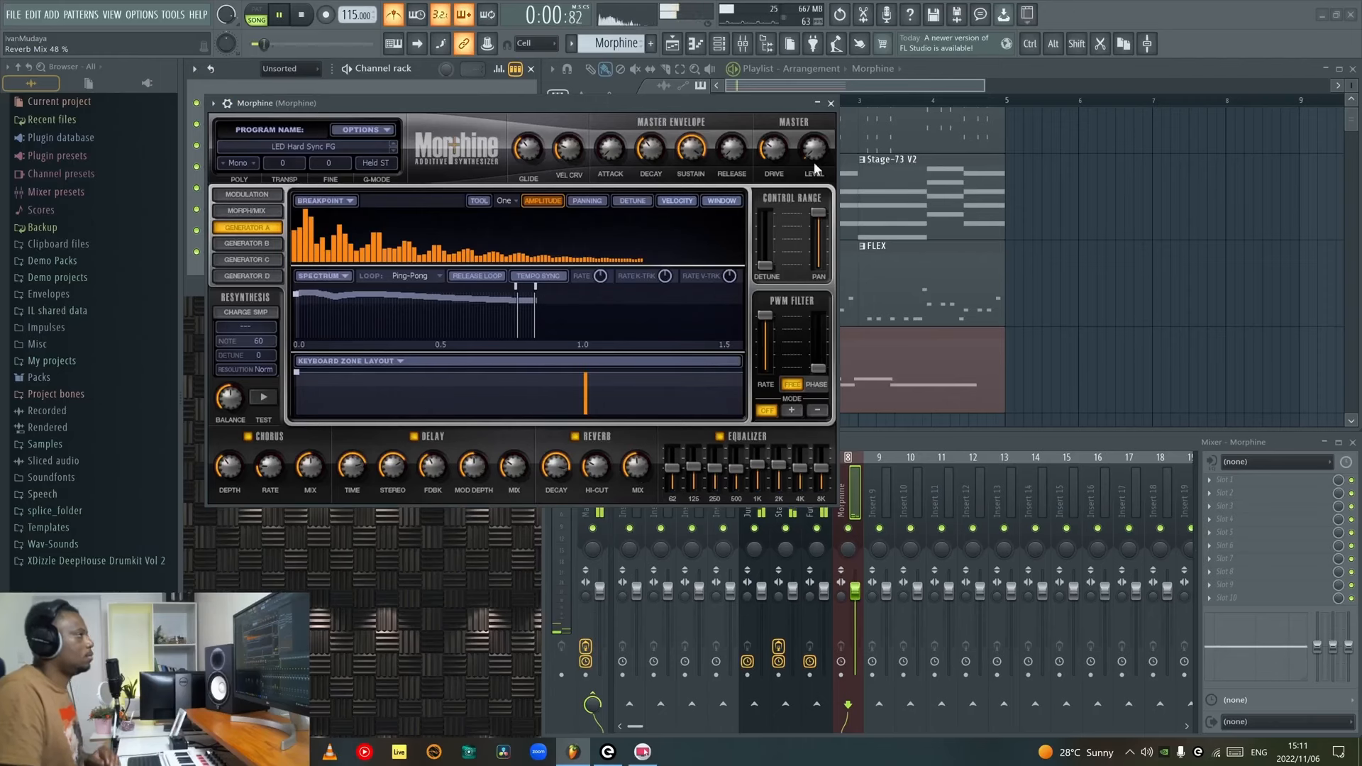
click(831, 103)
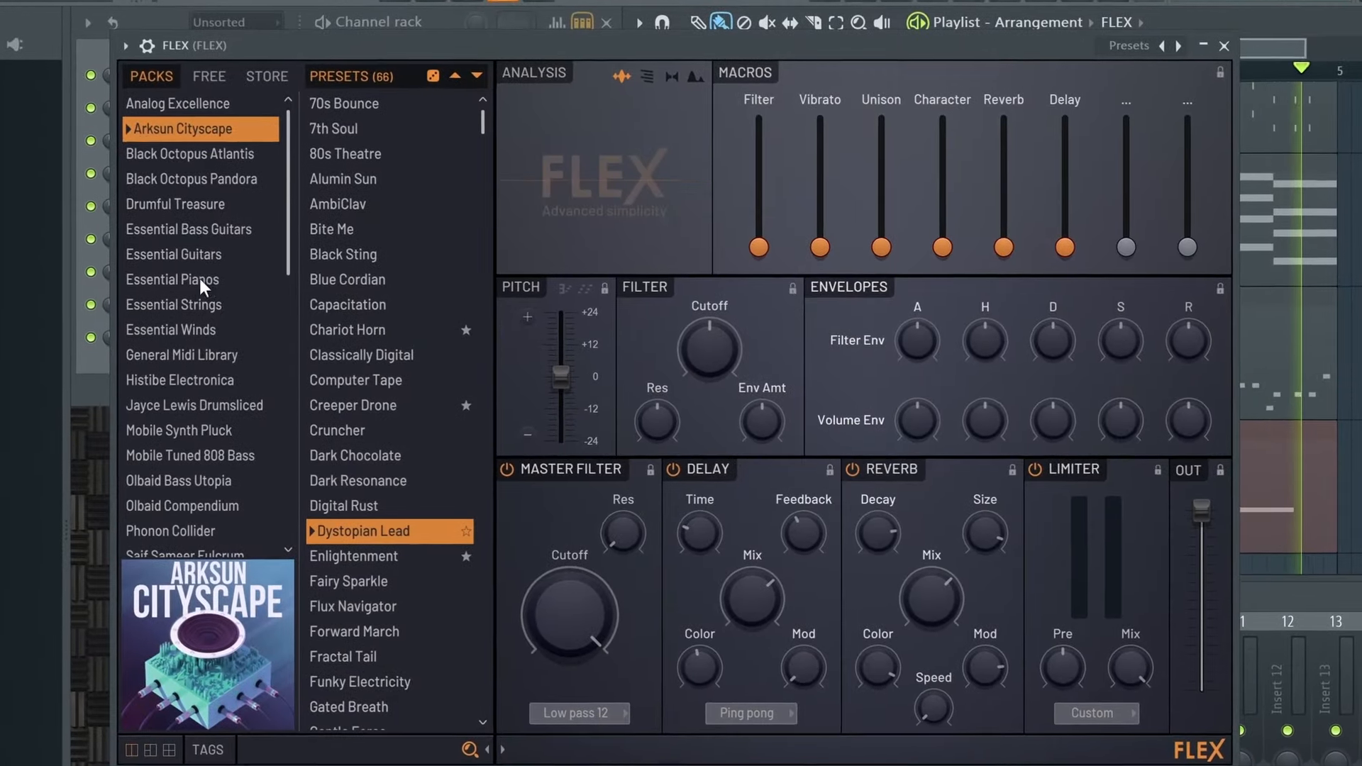
Load the Piezo Dub preset from the Essential Guitars pack into the new FLEX instrument.
click(177, 254)
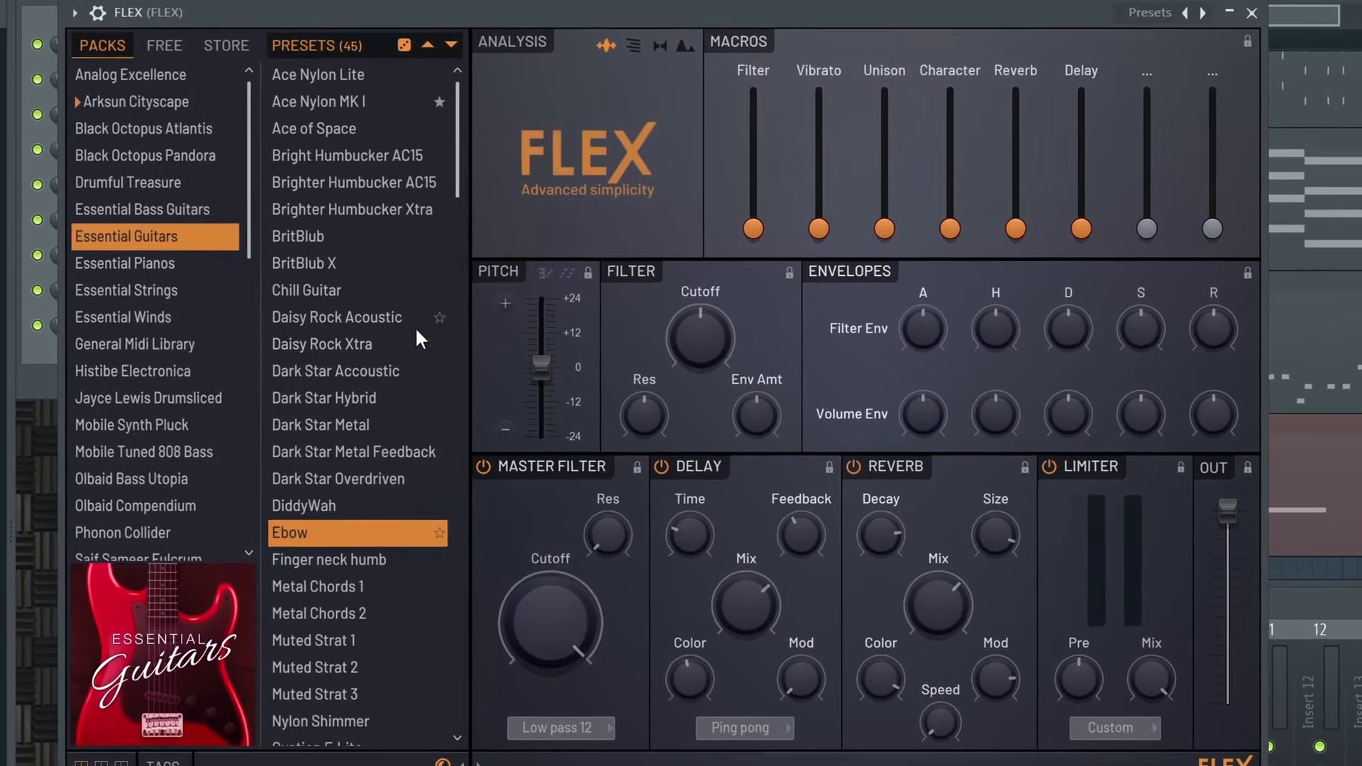
scroll(383, 383, down, 3)
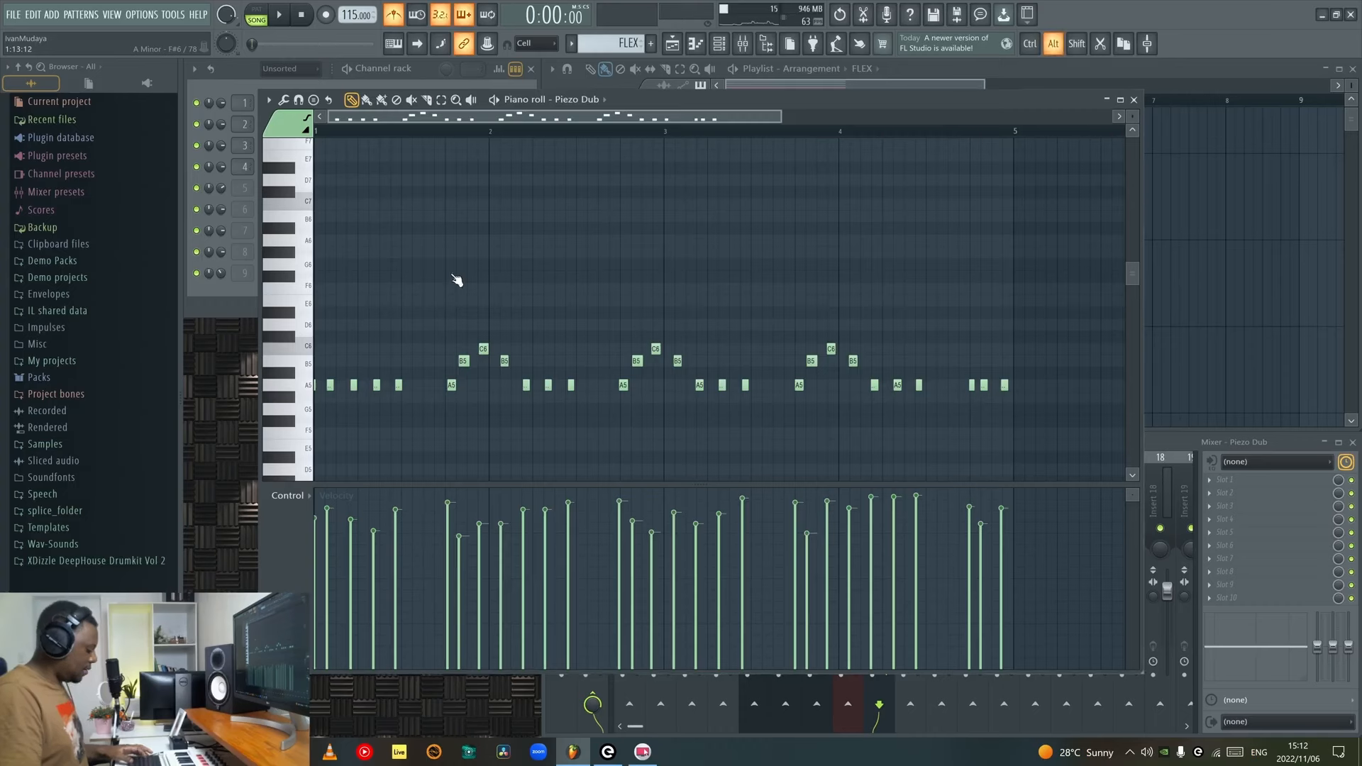
Quantize the recorded Piezo Dub riff and level its note velocities, playing it back before closing the piano roll.
key(alt+a)
key(Escape)
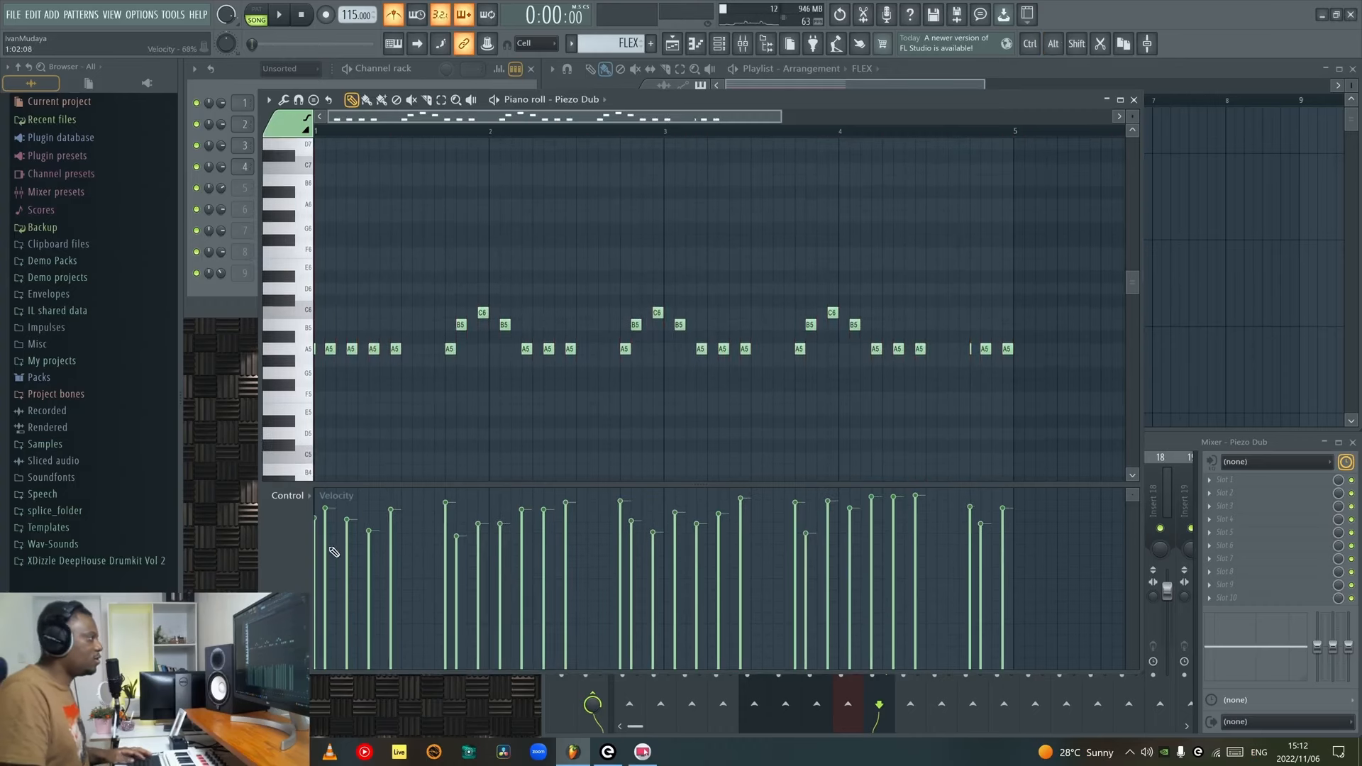
key(space)
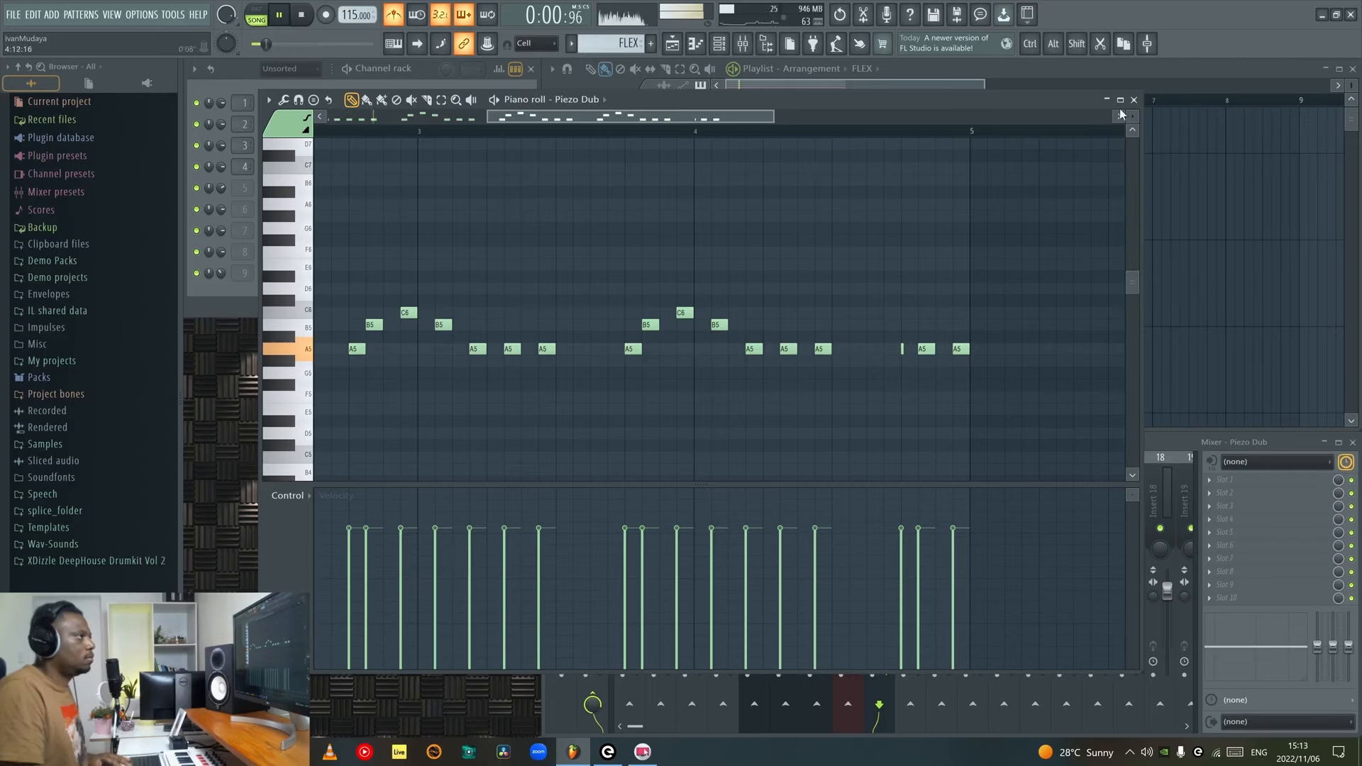
click(1133, 99)
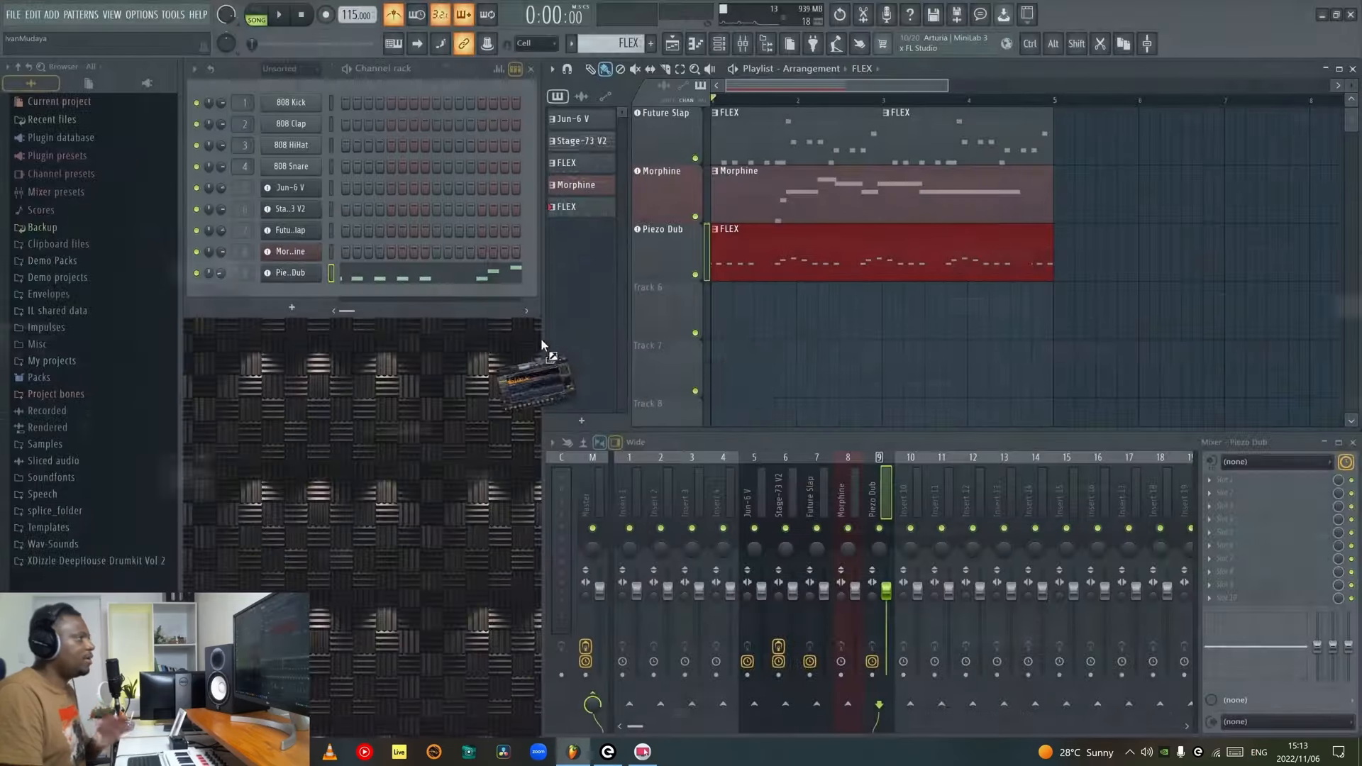
Layer sustained chords on a new Morphine #2 instrument and insert the dUCK effect on its mixer track.
key(F7)
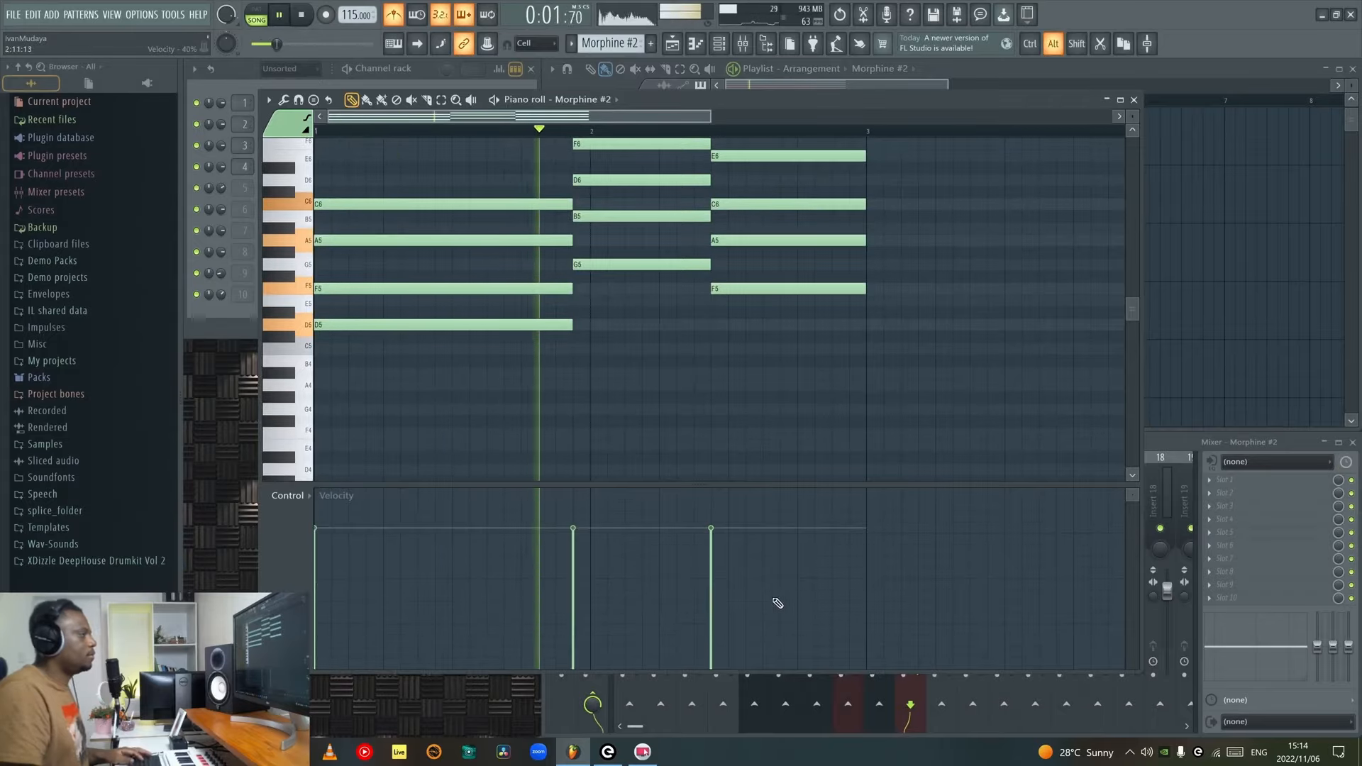
click(1135, 102)
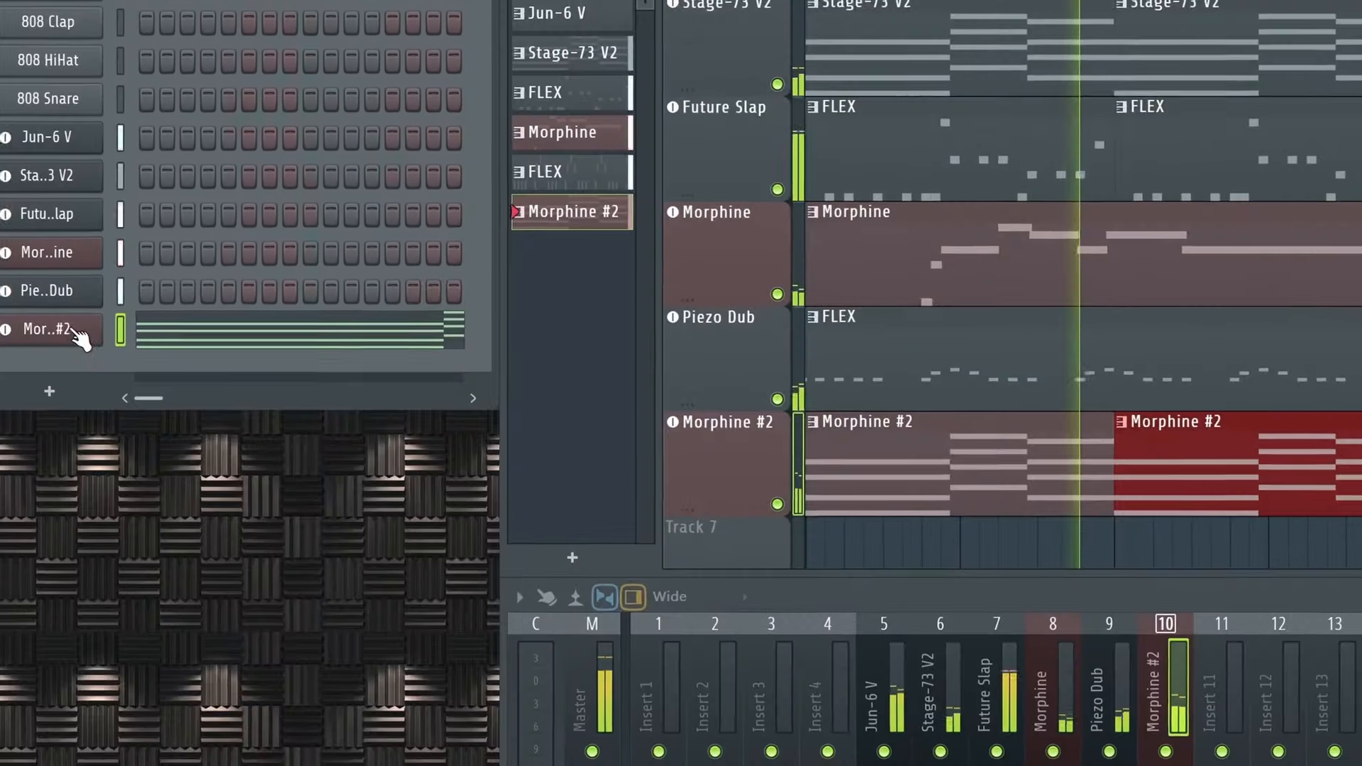
click(291, 294)
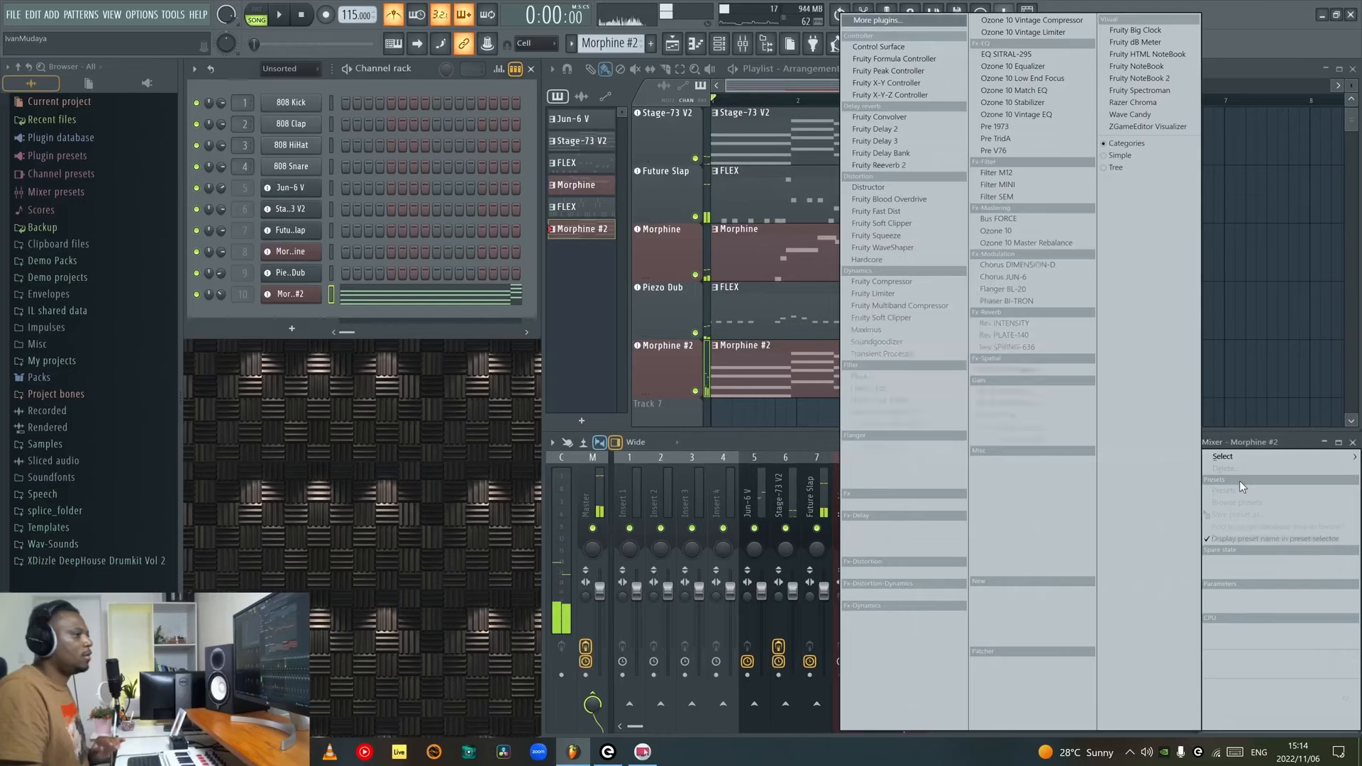
click(1020, 473)
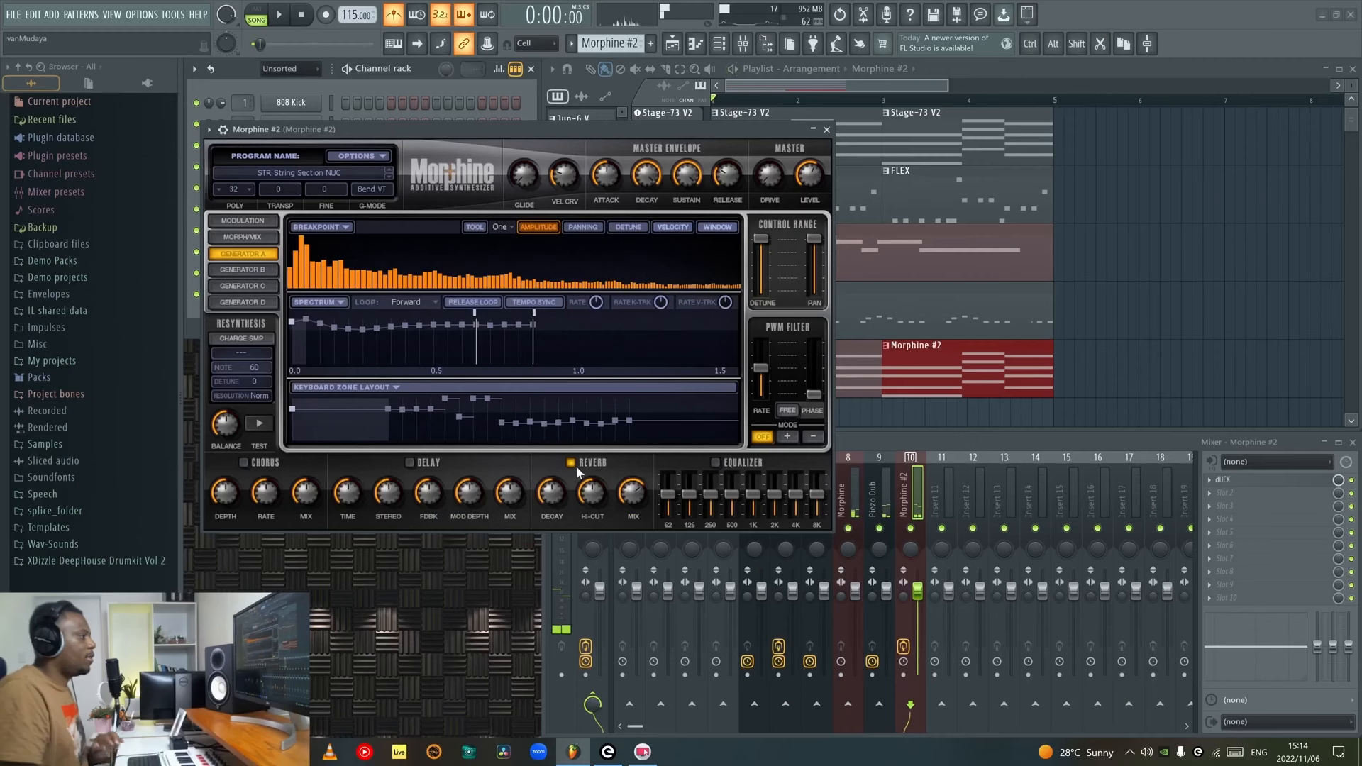
Switch off Morphine #2's built-in reverb and insert Rev INTENSITY in the second effect slot of its mixer track.
click(1232, 493)
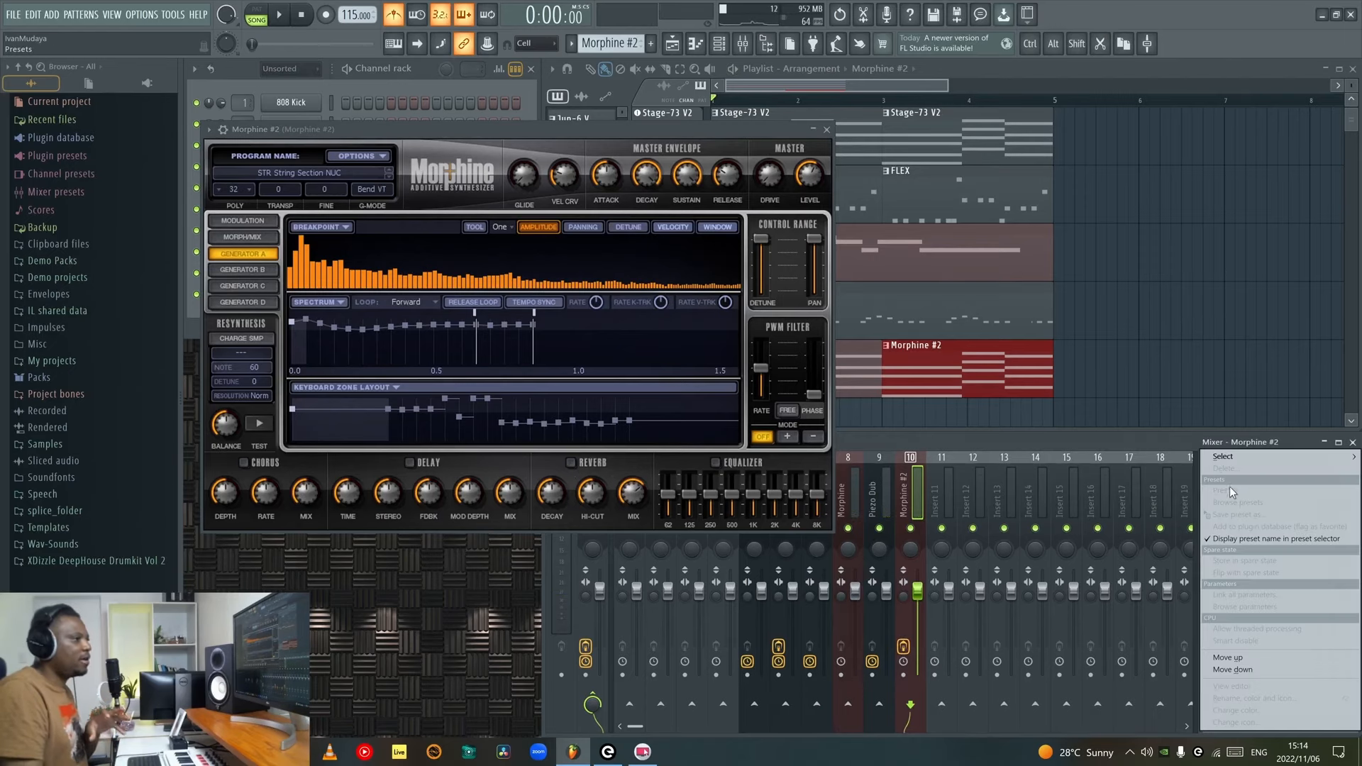
mouse_move(1233, 456)
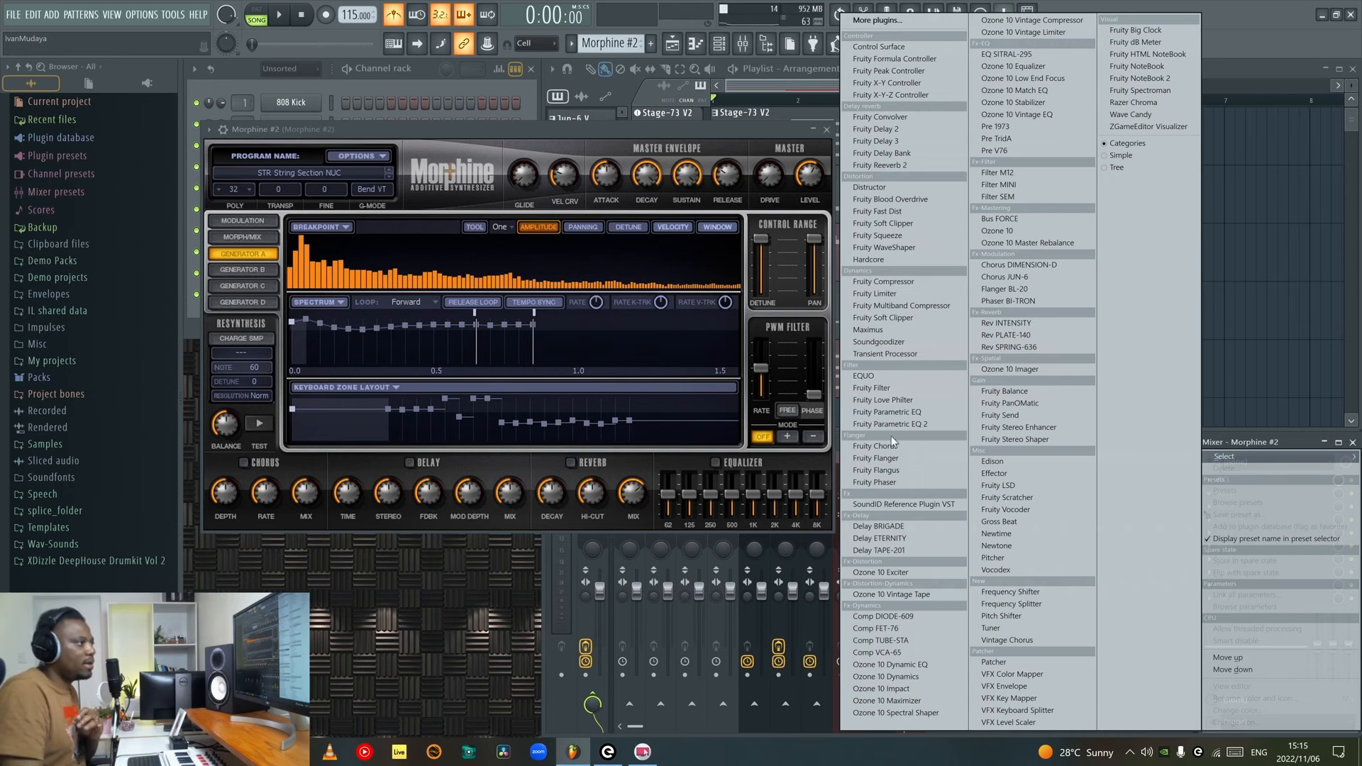
click(1006, 323)
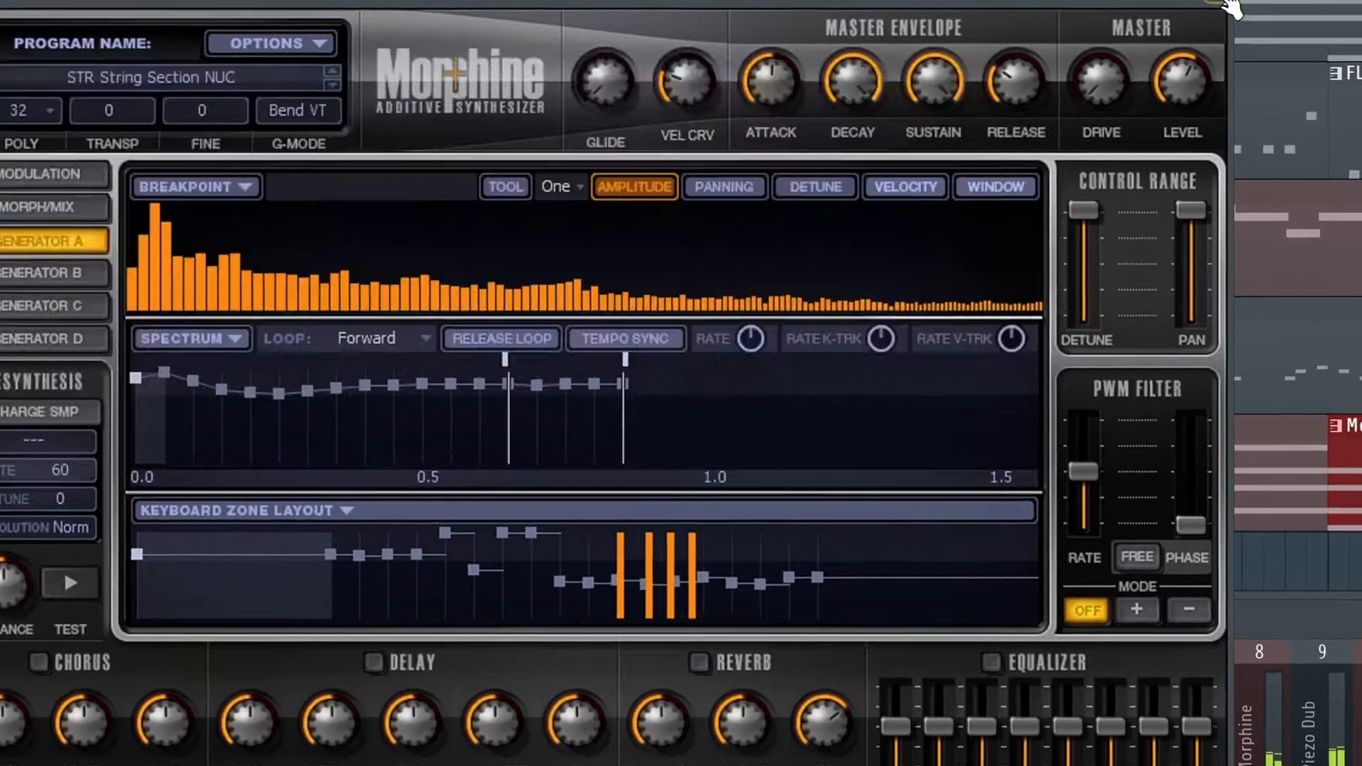
click(1215, 9)
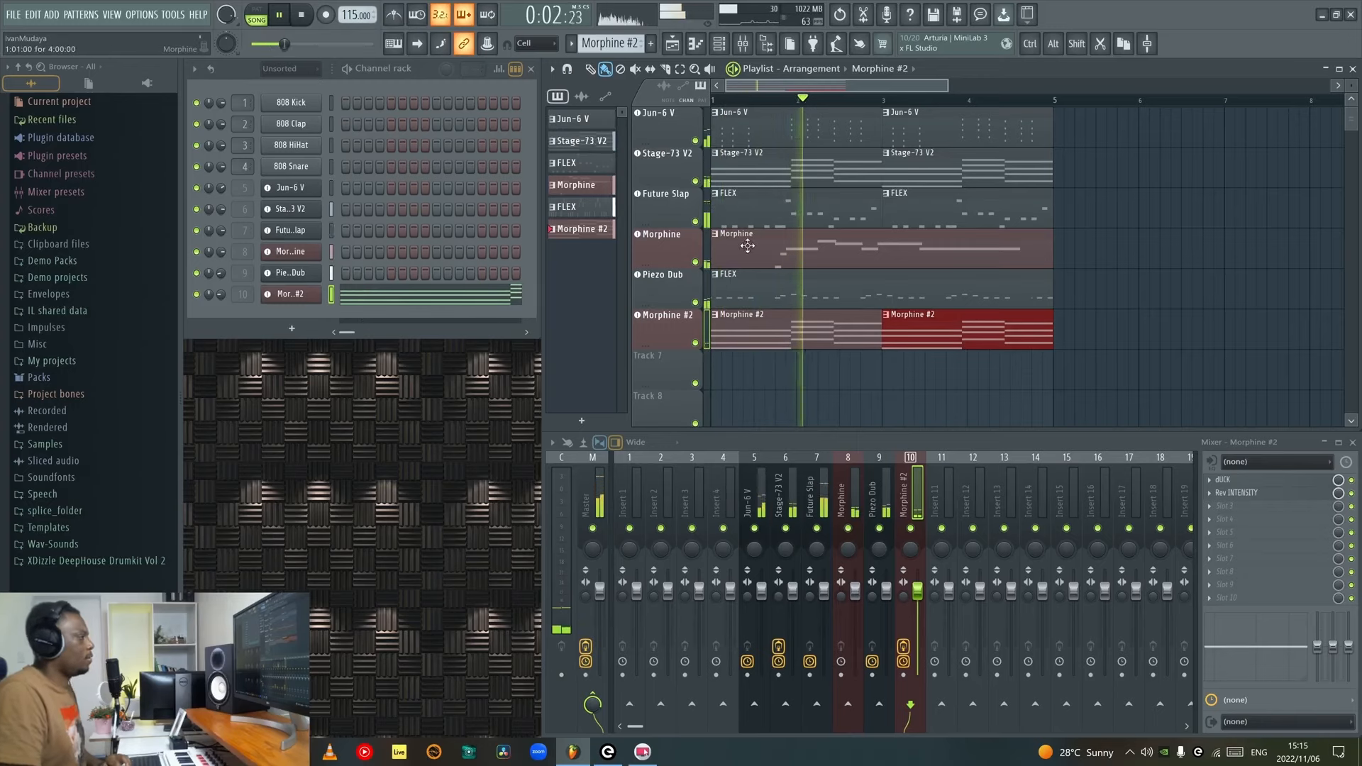
Build the drum tracks with sounds from the Samples folder, placing Cymbal (14) at the start of track 11.
scroll(748, 246, down, 1)
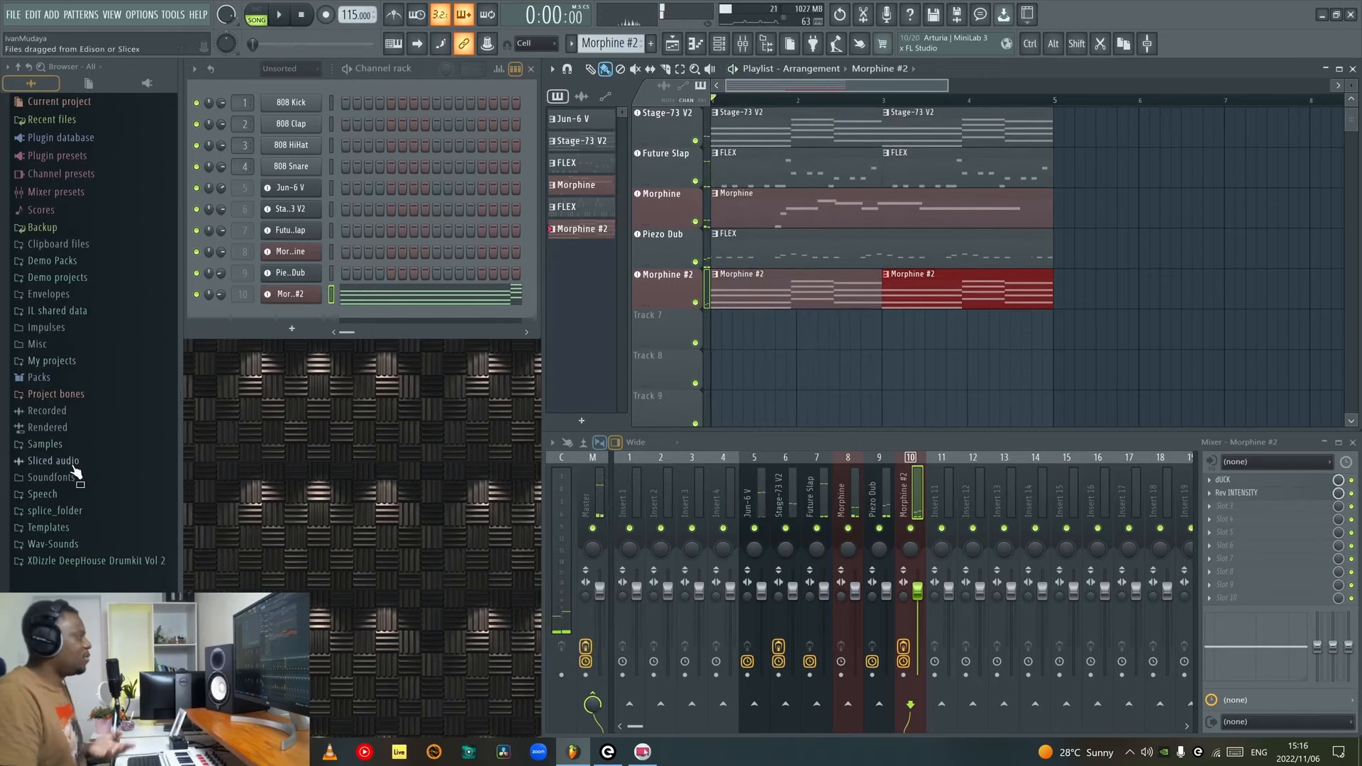
click(44, 444)
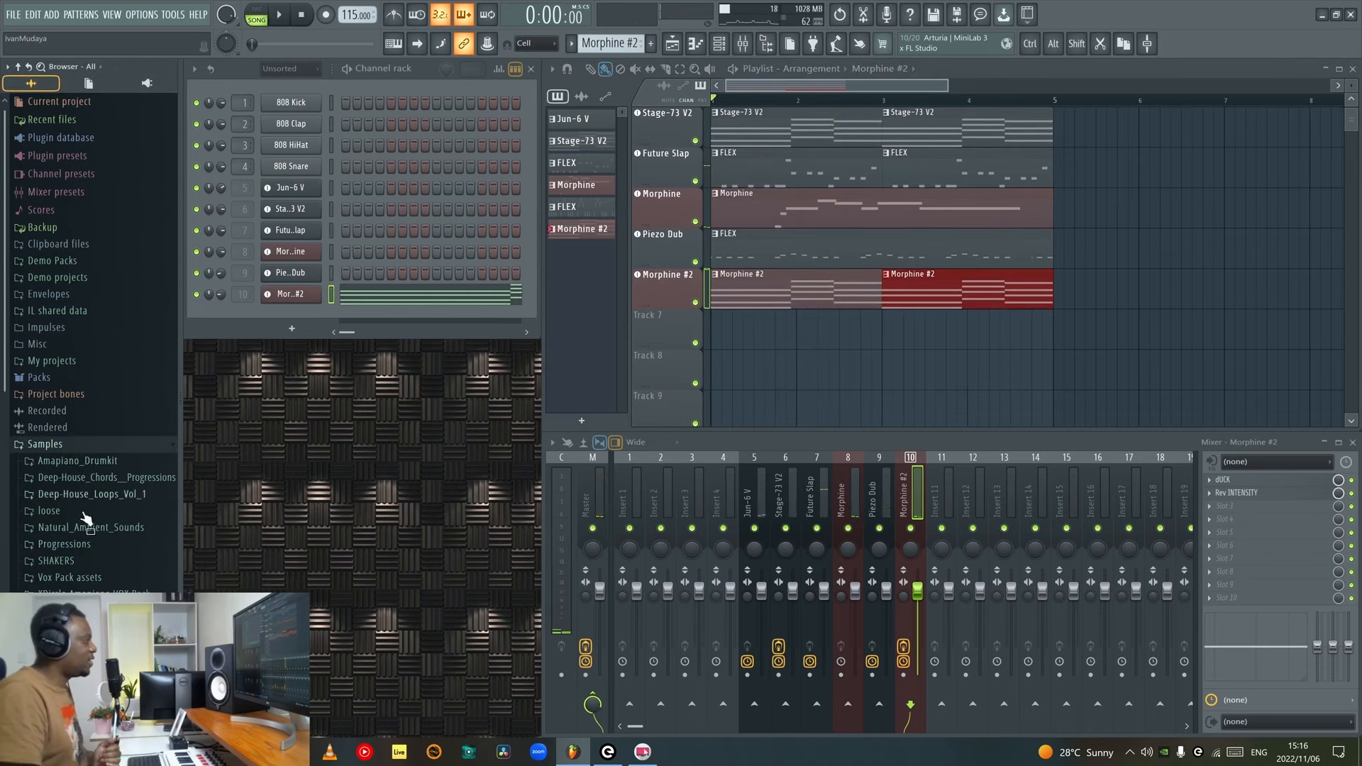
scroll(86, 518, down, 3)
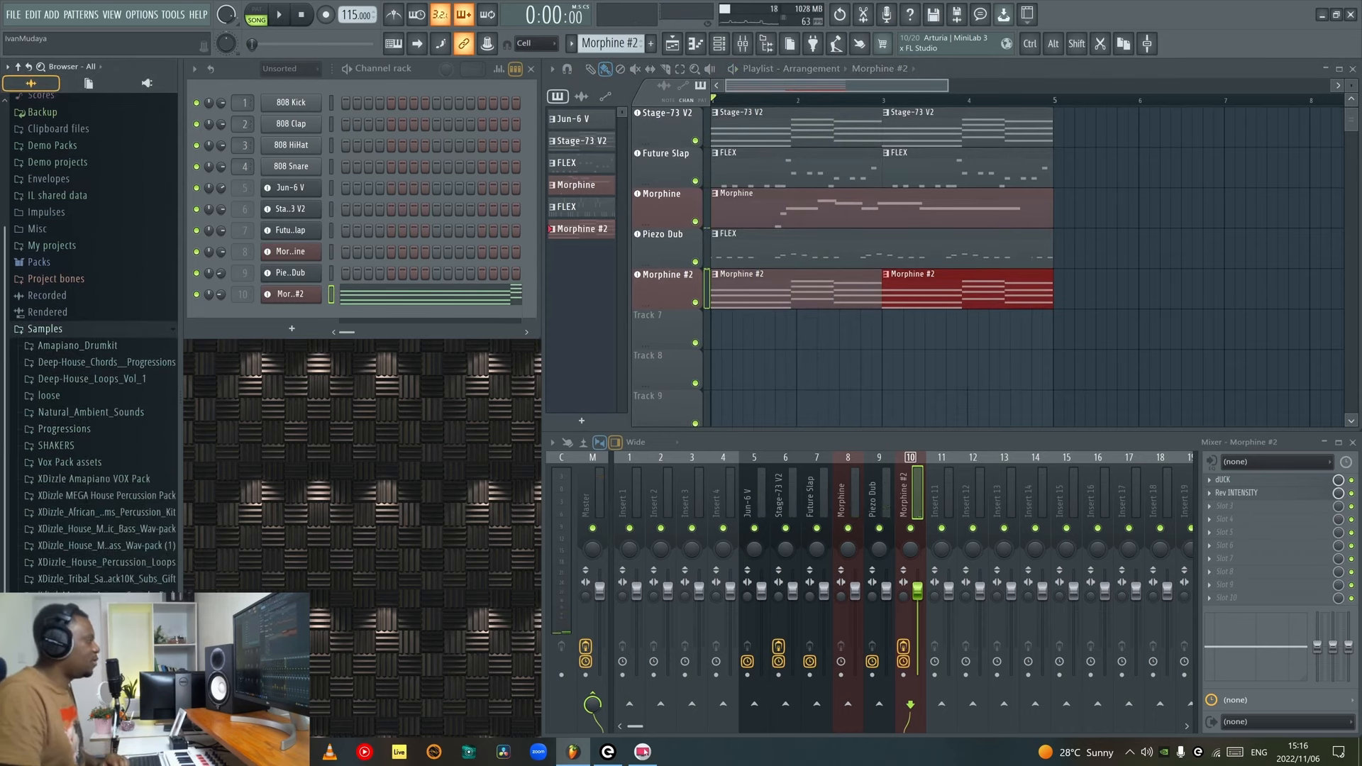
scroll(90, 340, down, 2)
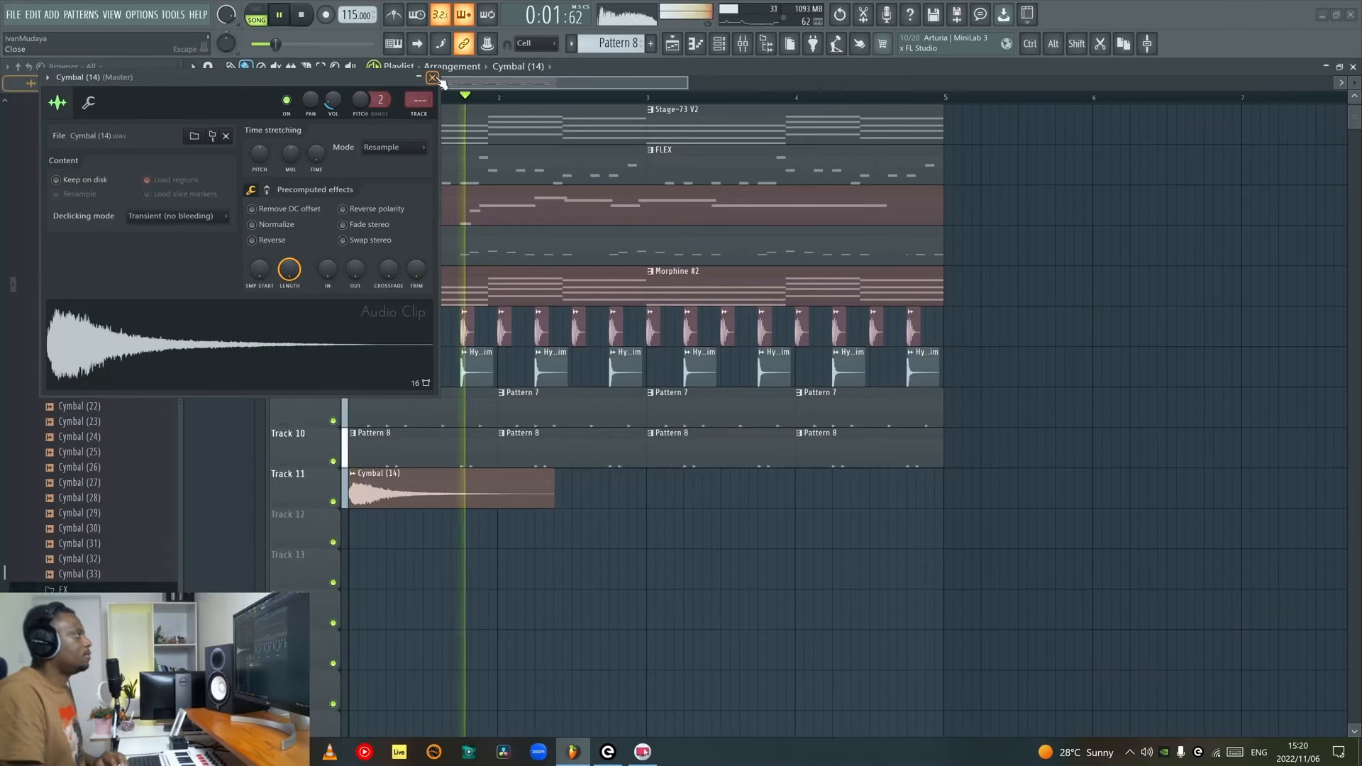
click(432, 77)
scroll(1029, 219, up, 1)
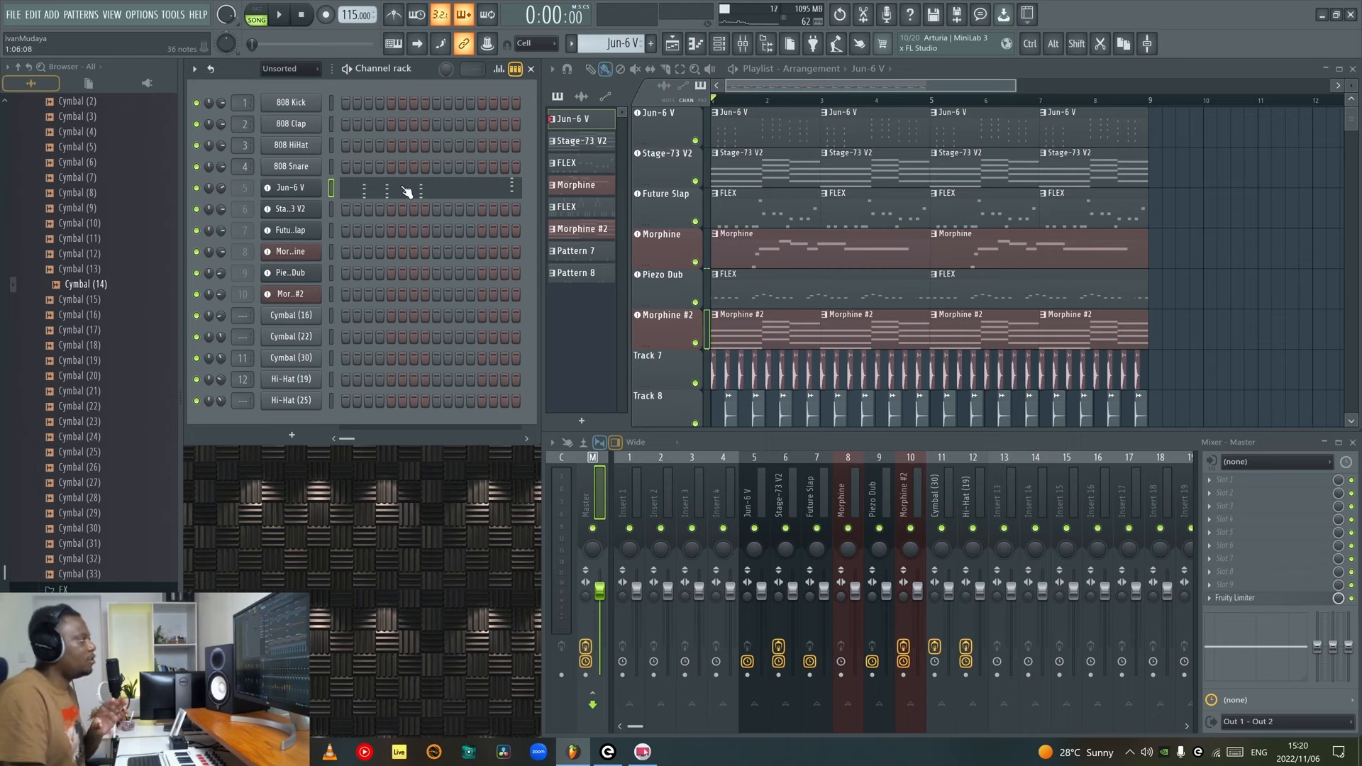
Add a second Jun-6 V instrument with chord stabs and fill bars 1 to 8 of track 12 with its pattern.
click(815, 47)
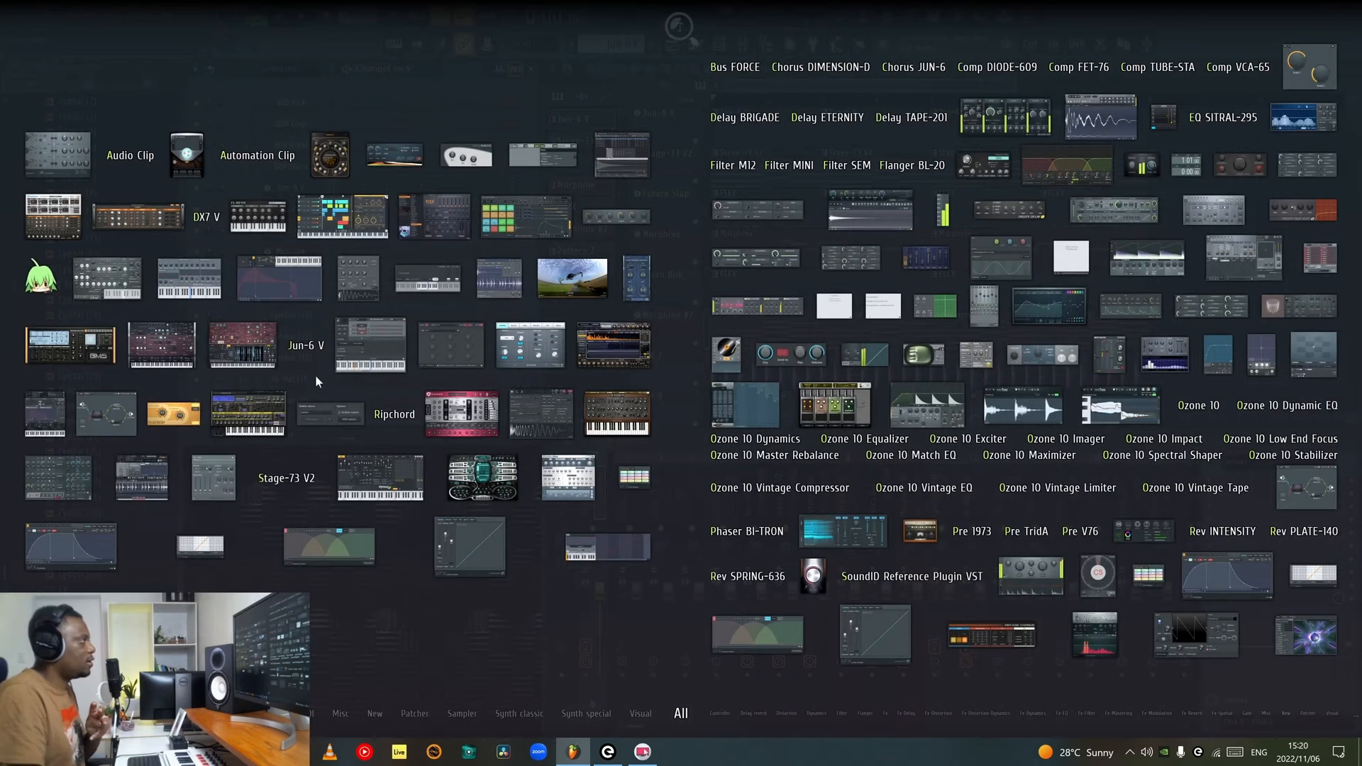
drag(312, 352, 596, 347)
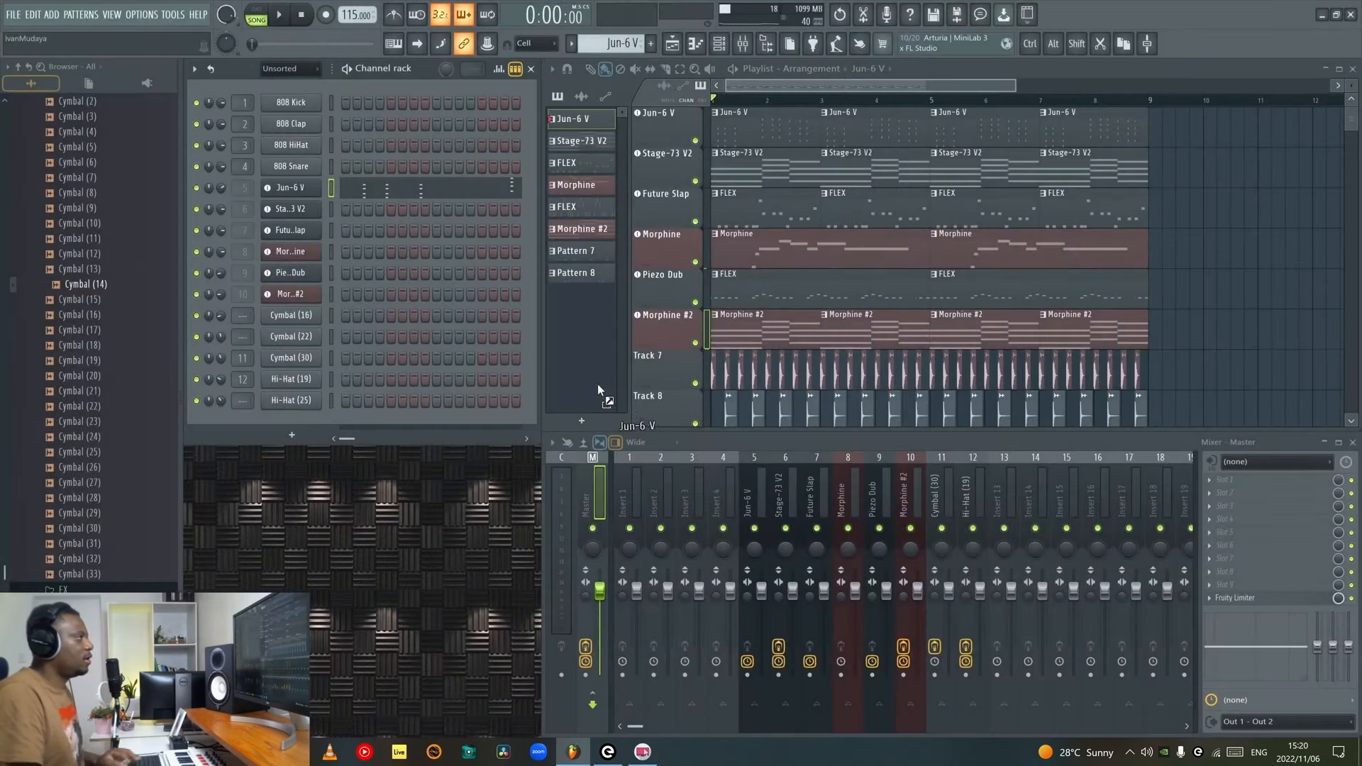
drag(365, 305, 295, 414)
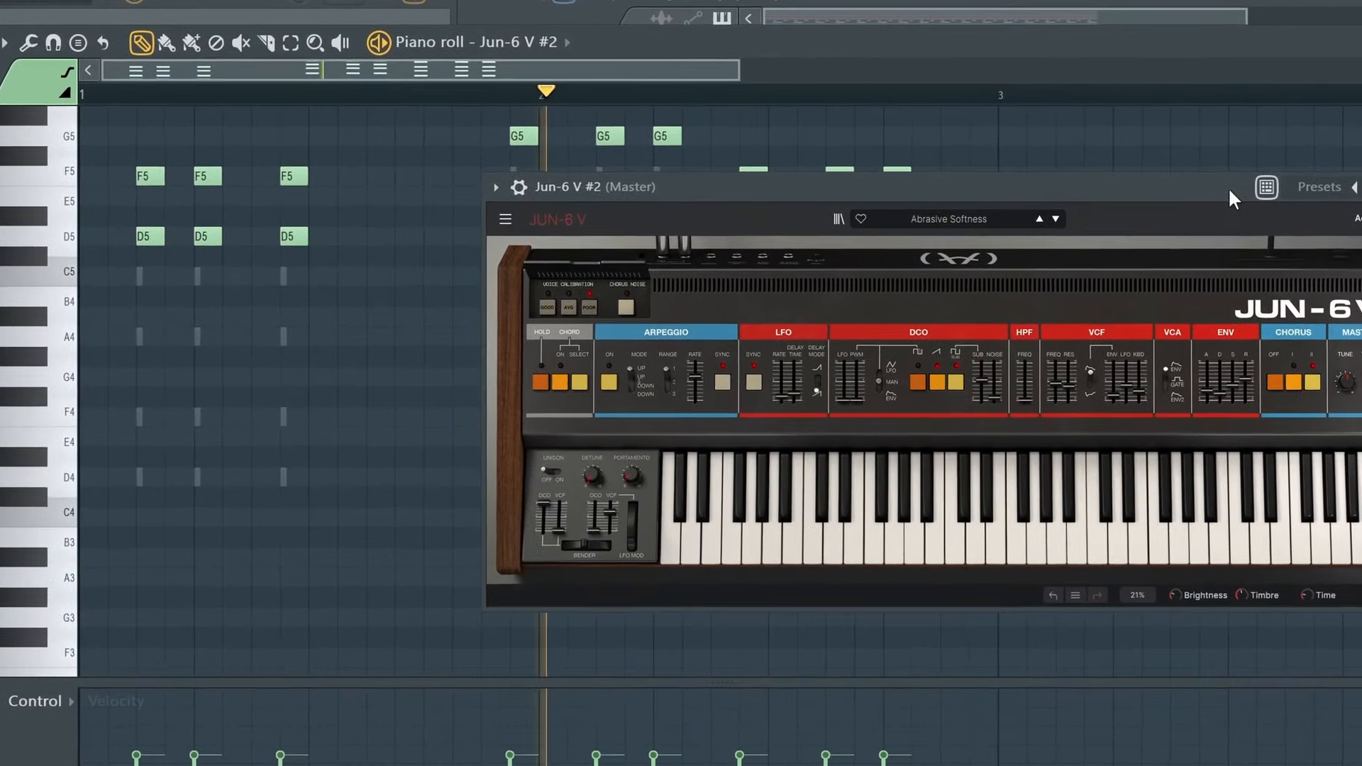
click(1360, 196)
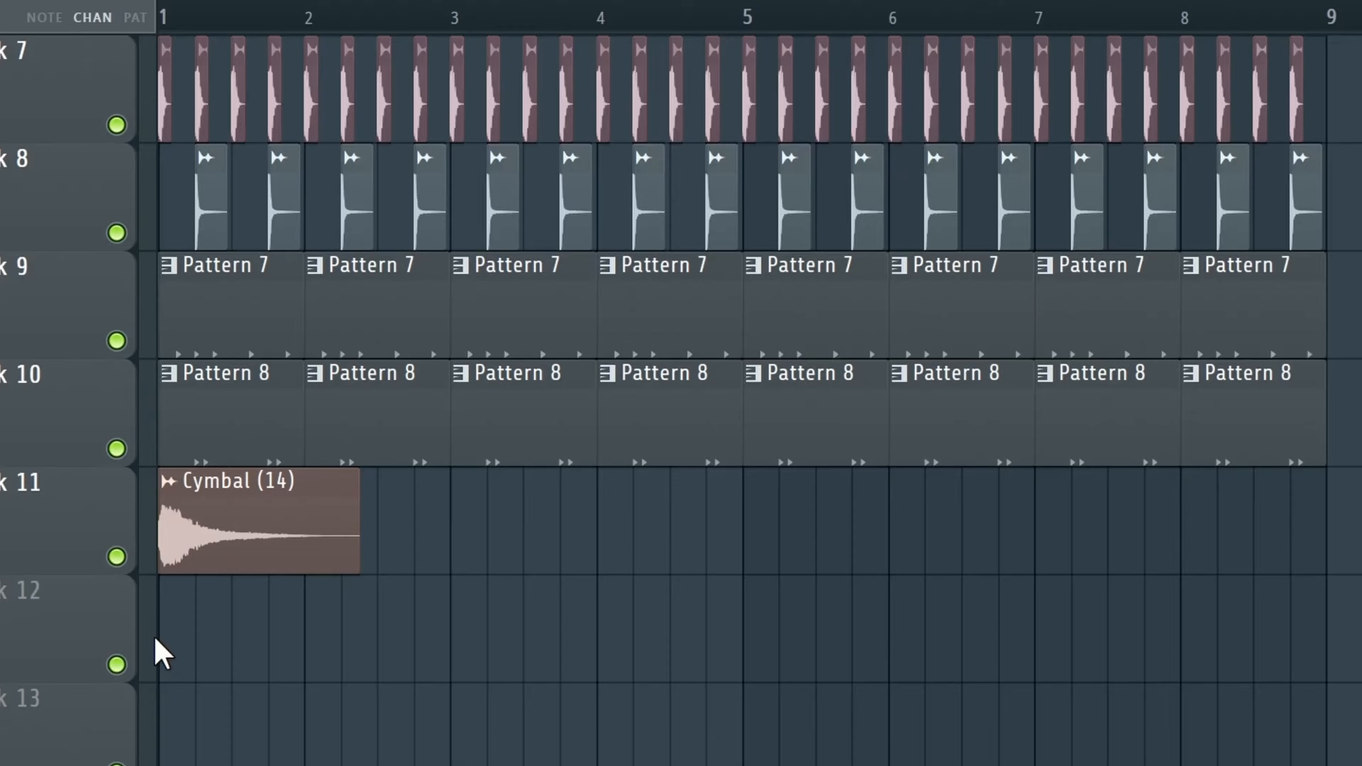
drag(157, 646, 1144, 609)
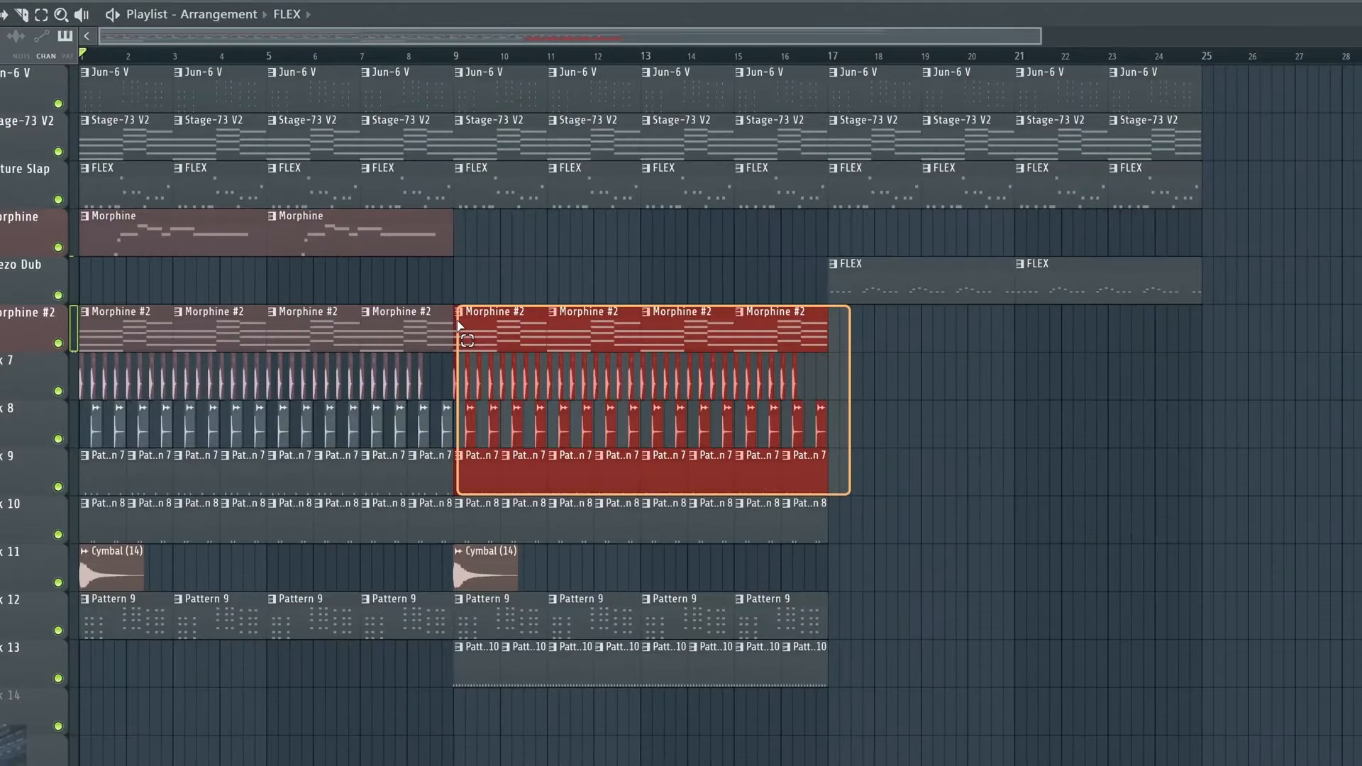
Duplicate the Morphine #2 and track 7 to 9 clips from bars 9-16 into bars 17-24 of the playlist.
drag(459, 325, 859, 345)
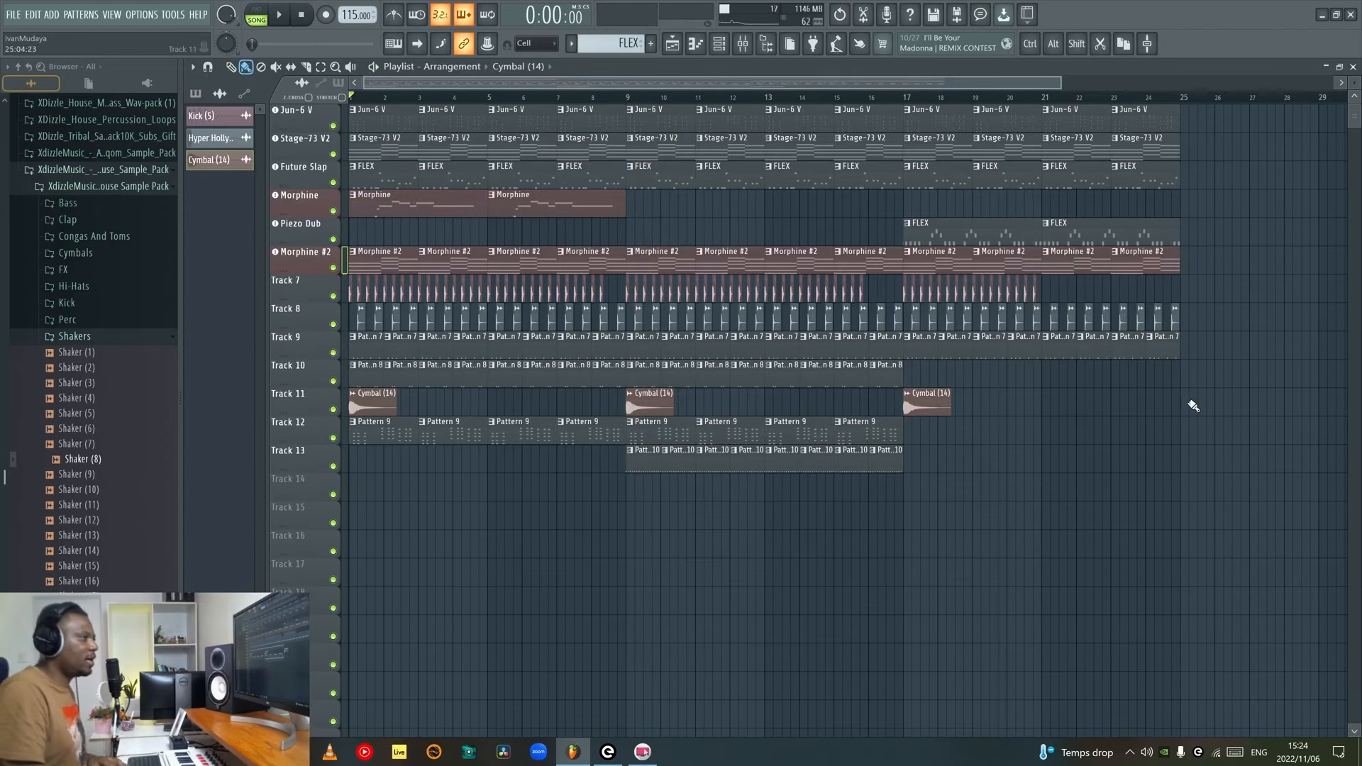
drag(1354, 83, 1354, 74)
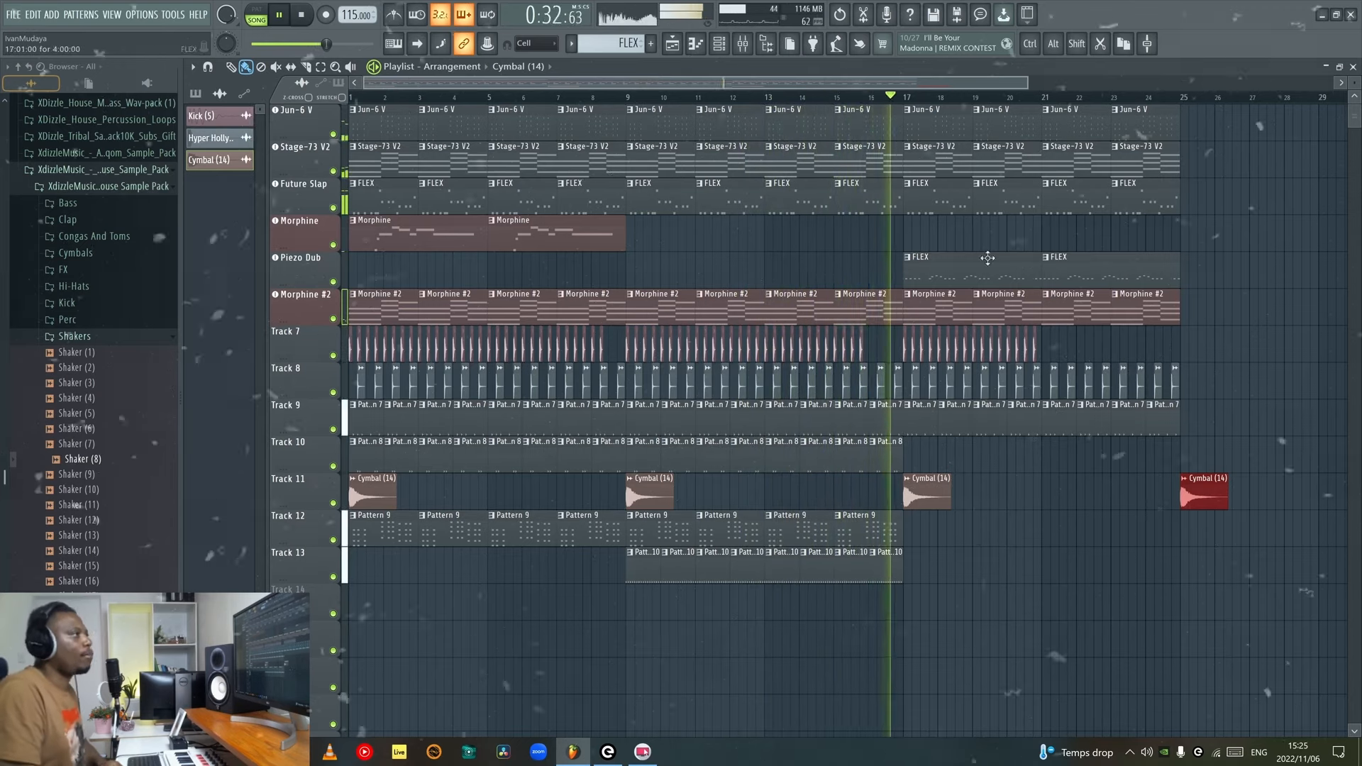
Delete the four Jun-6 V clips in bars 17-24 and the first two FLEX clips on the Future Slap track.
right_click(951, 126)
right_click(999, 128)
right_click(1071, 126)
right_click(1139, 130)
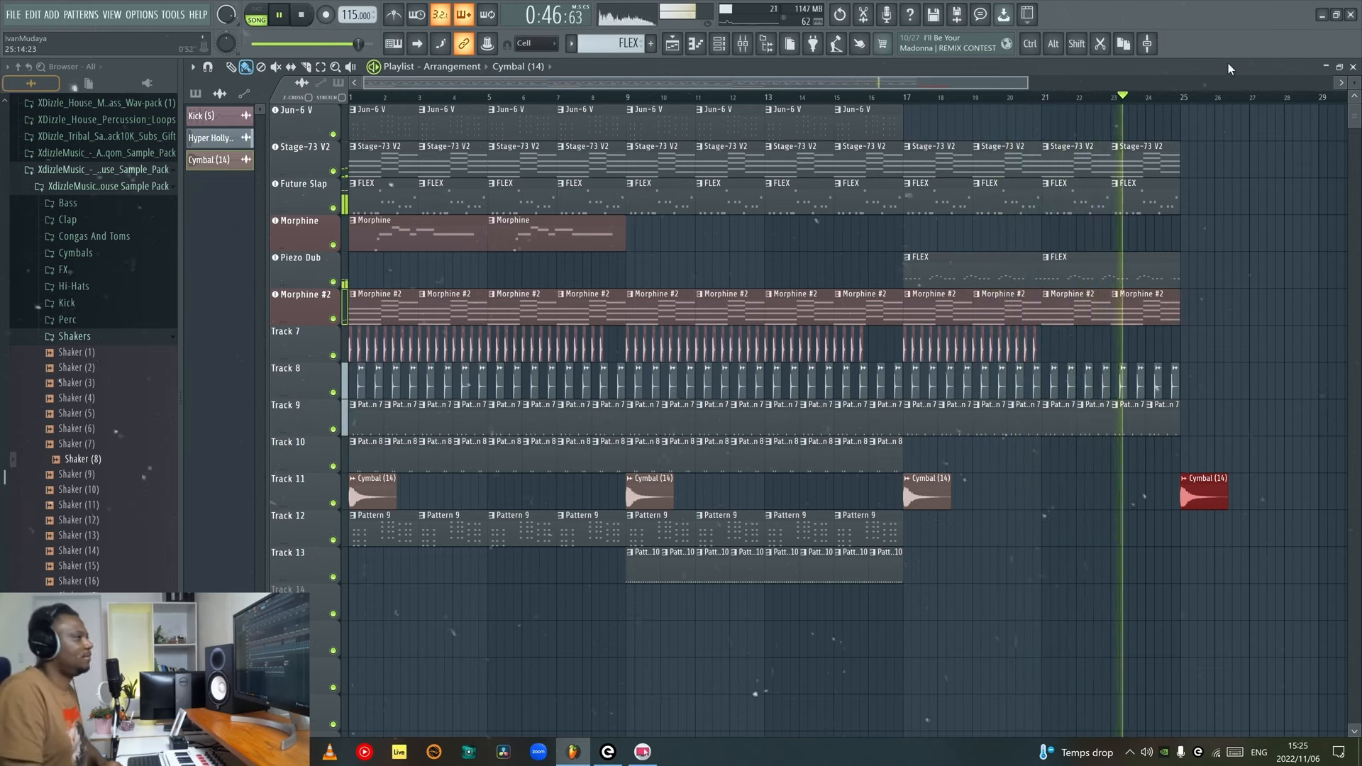
right_click(383, 199)
right_click(437, 203)
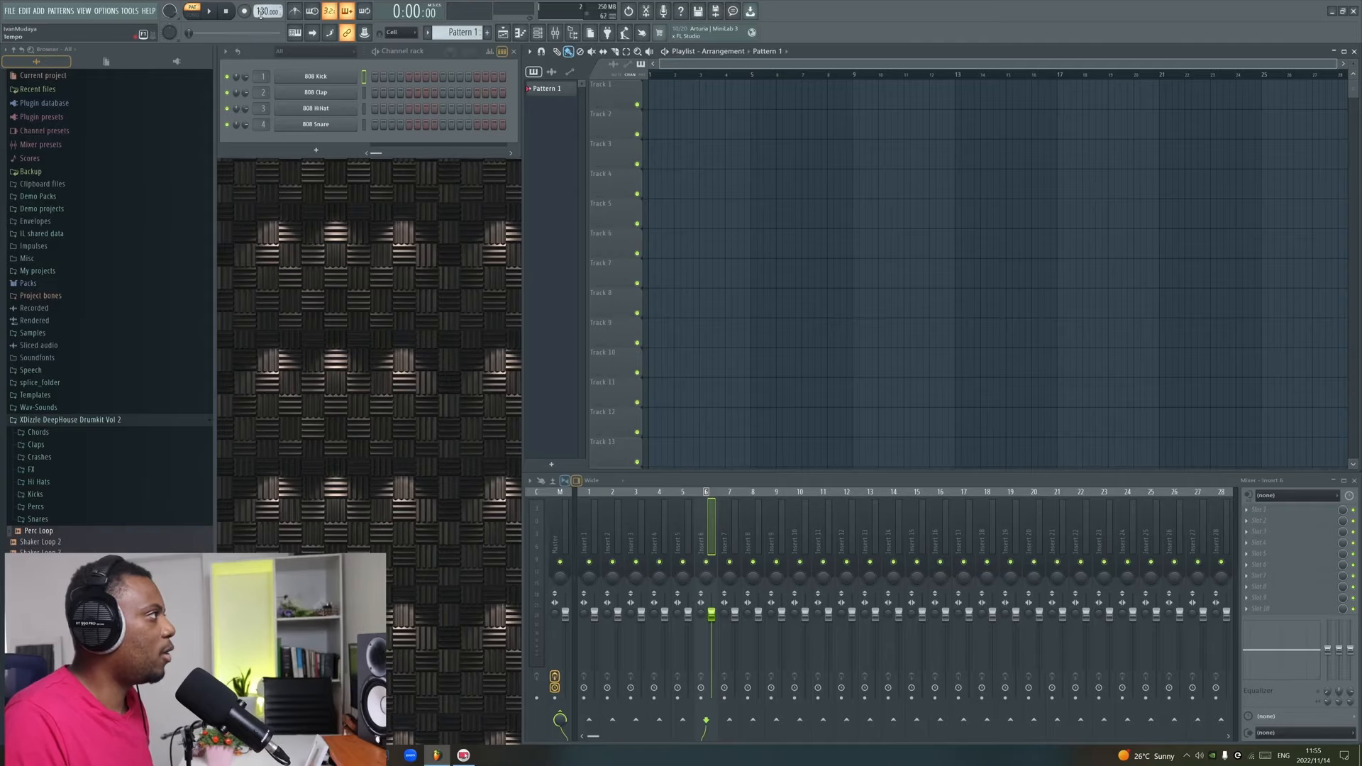
Set the new project's tempo to 120 BPM and add Stage-73 V2 as an instrument track in the playlist.
right_click(260, 13)
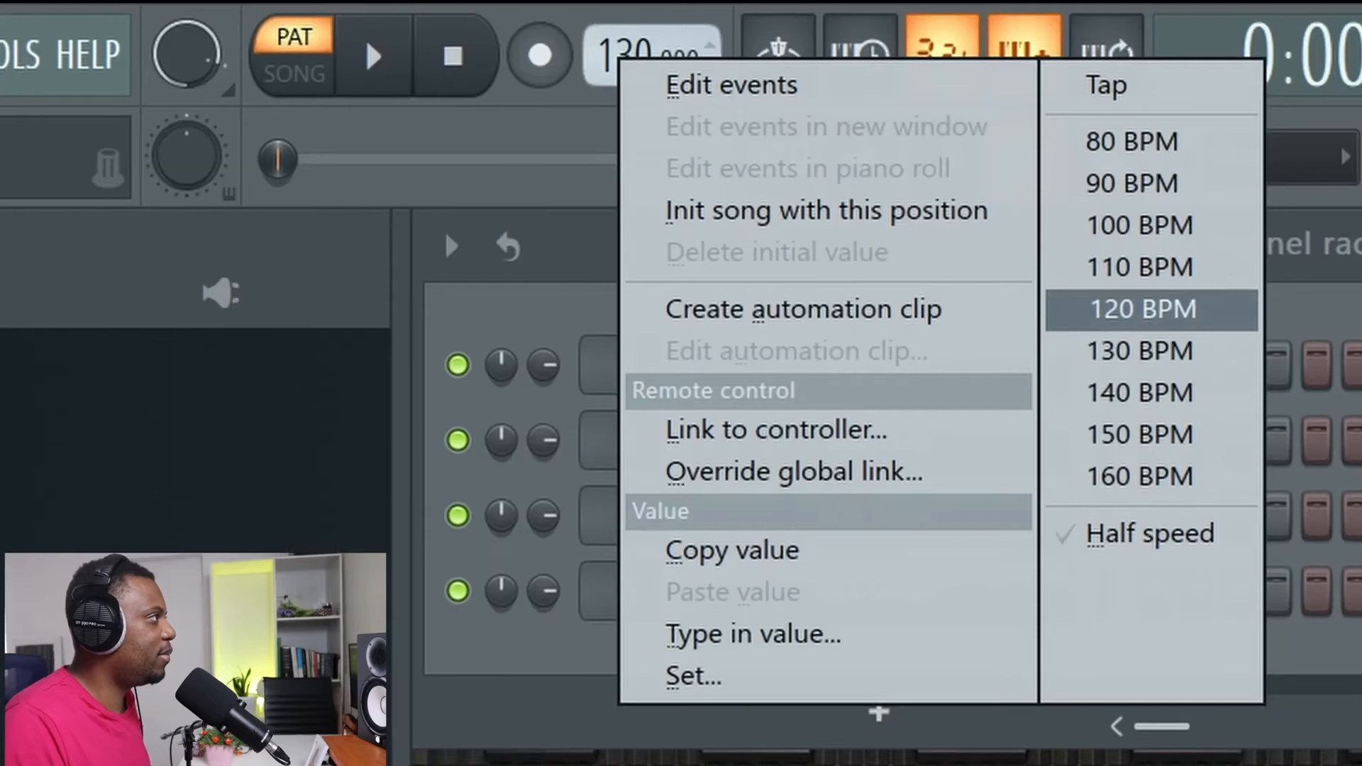
click(378, 66)
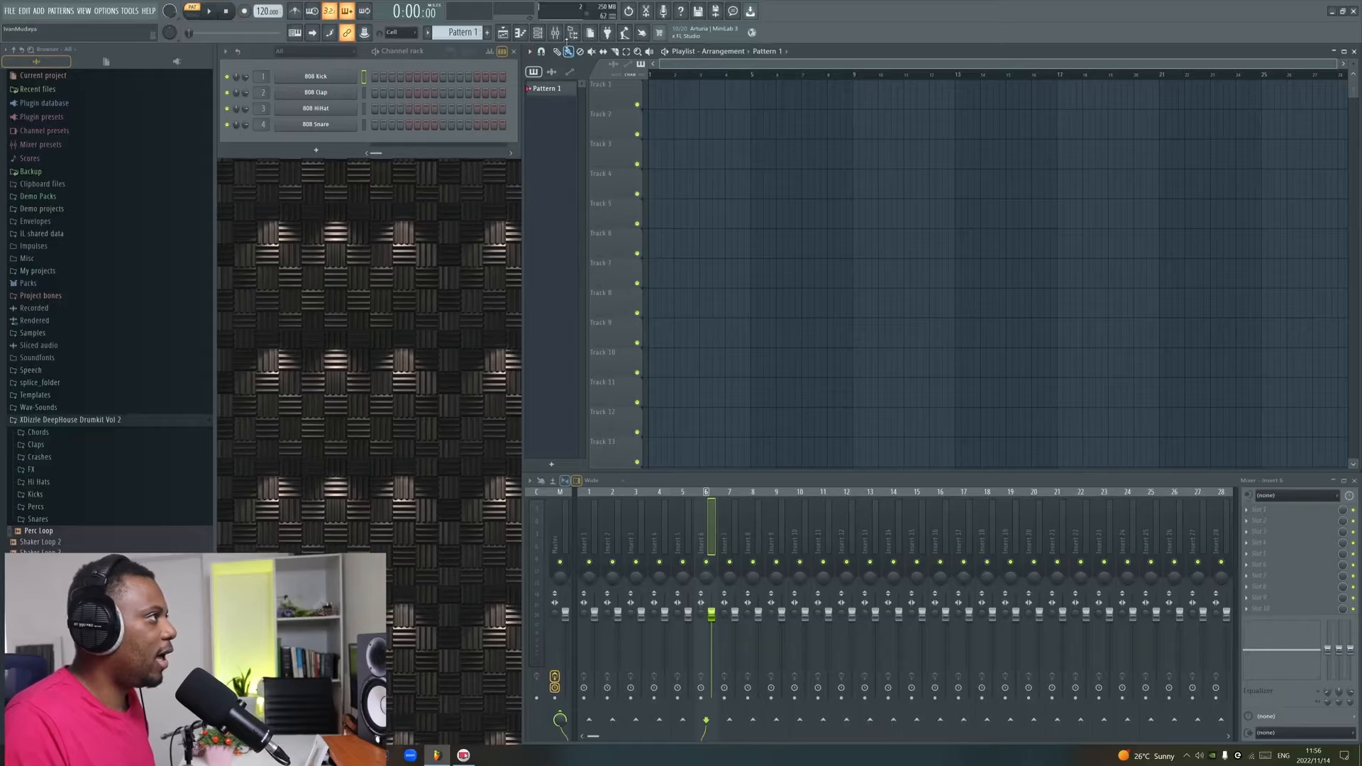
click(608, 34)
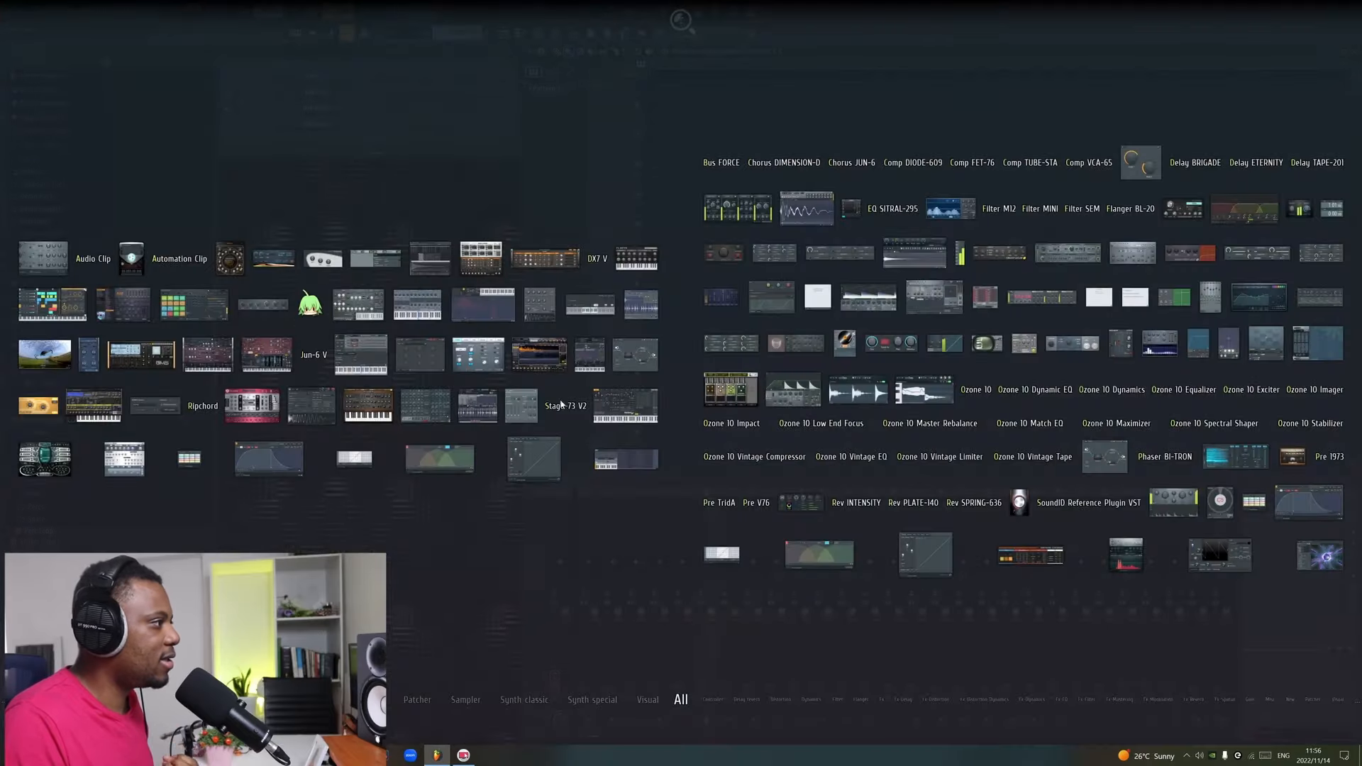
drag(561, 404, 618, 108)
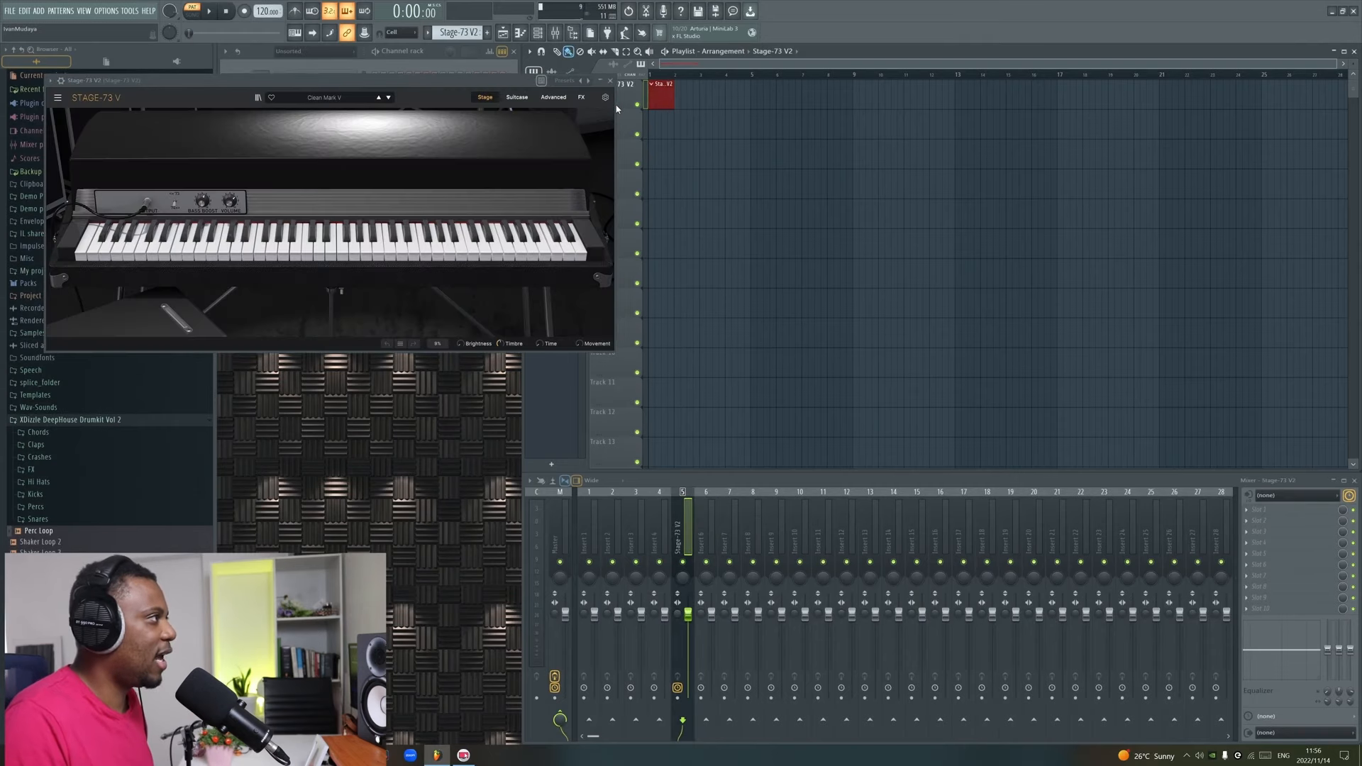
drag(431, 86, 848, 161)
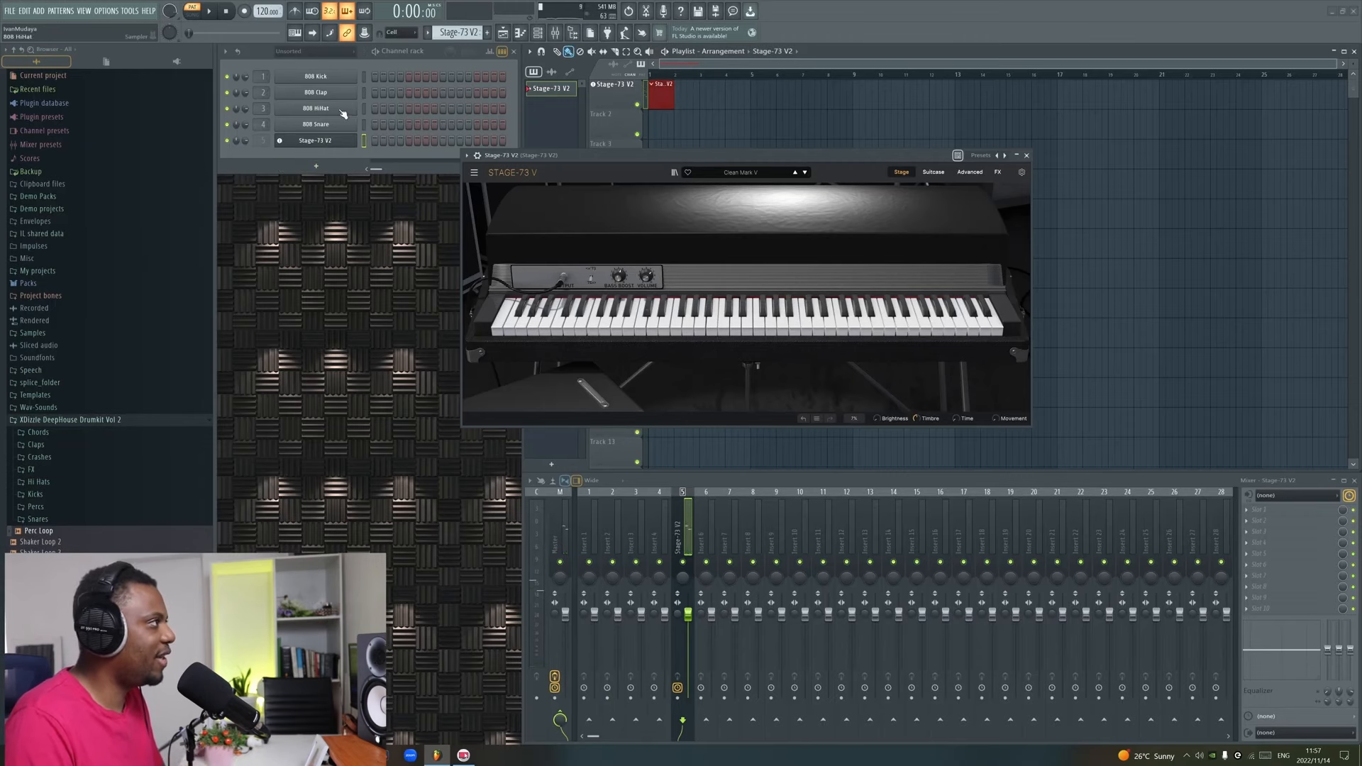
Record repeated chord stabs over four bars in the Stage-73 V2 piano roll and quantize them.
right_click(336, 143)
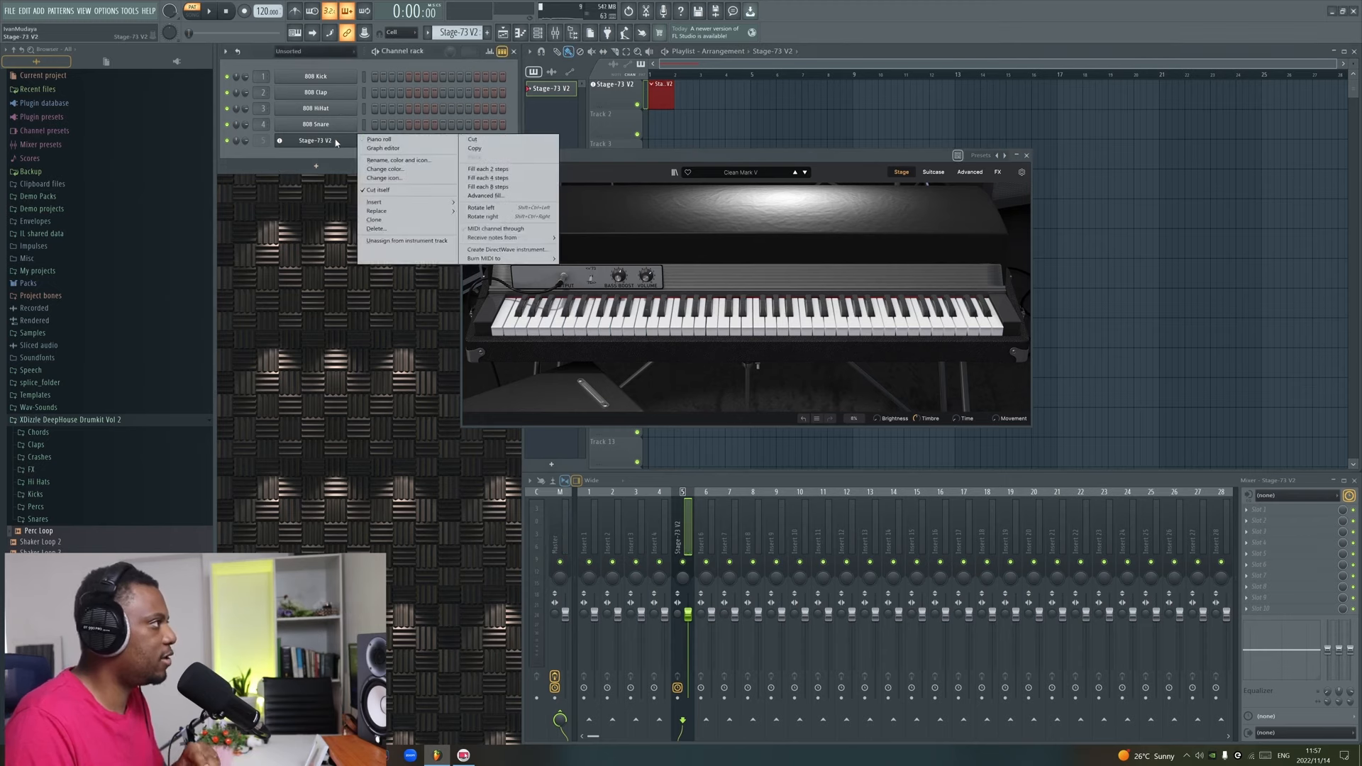
click(411, 142)
click(1026, 154)
drag(616, 182, 507, 50)
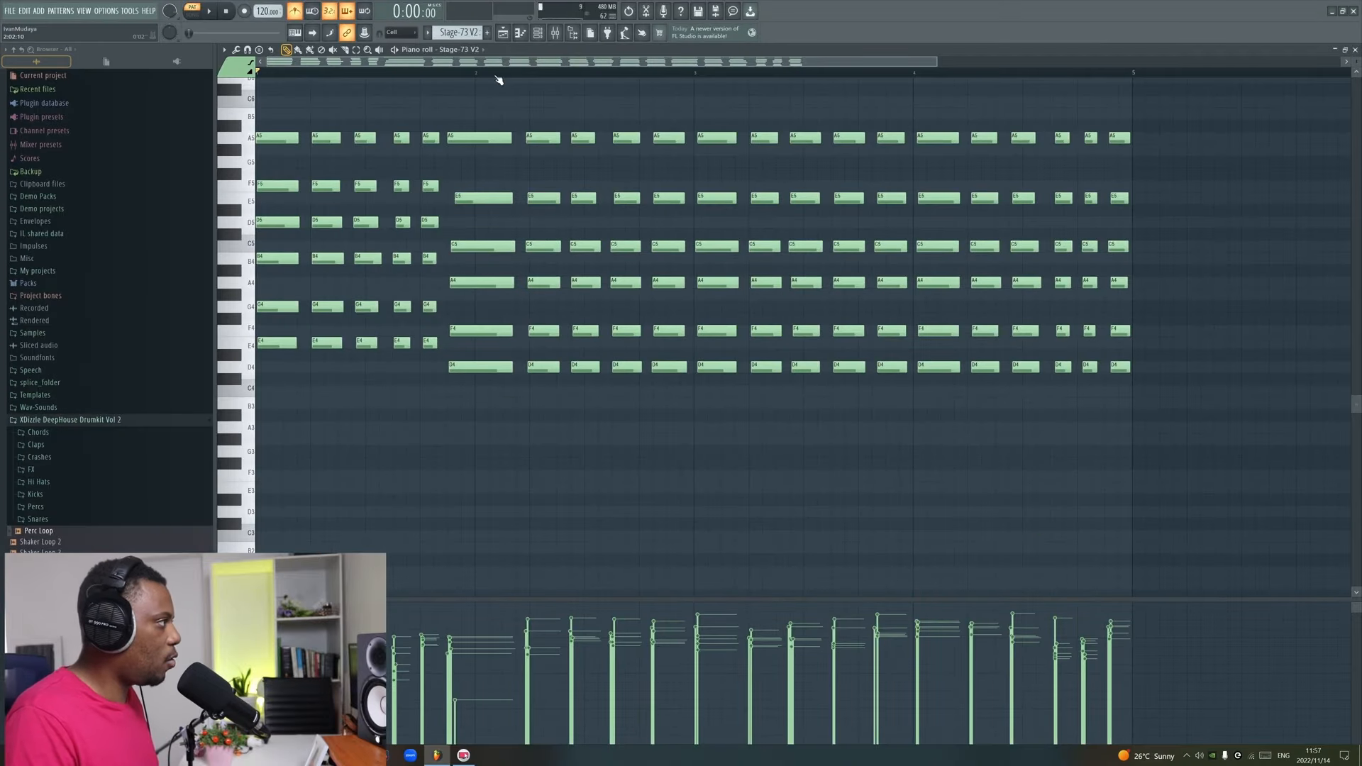
key(alt+q)
key(Return)
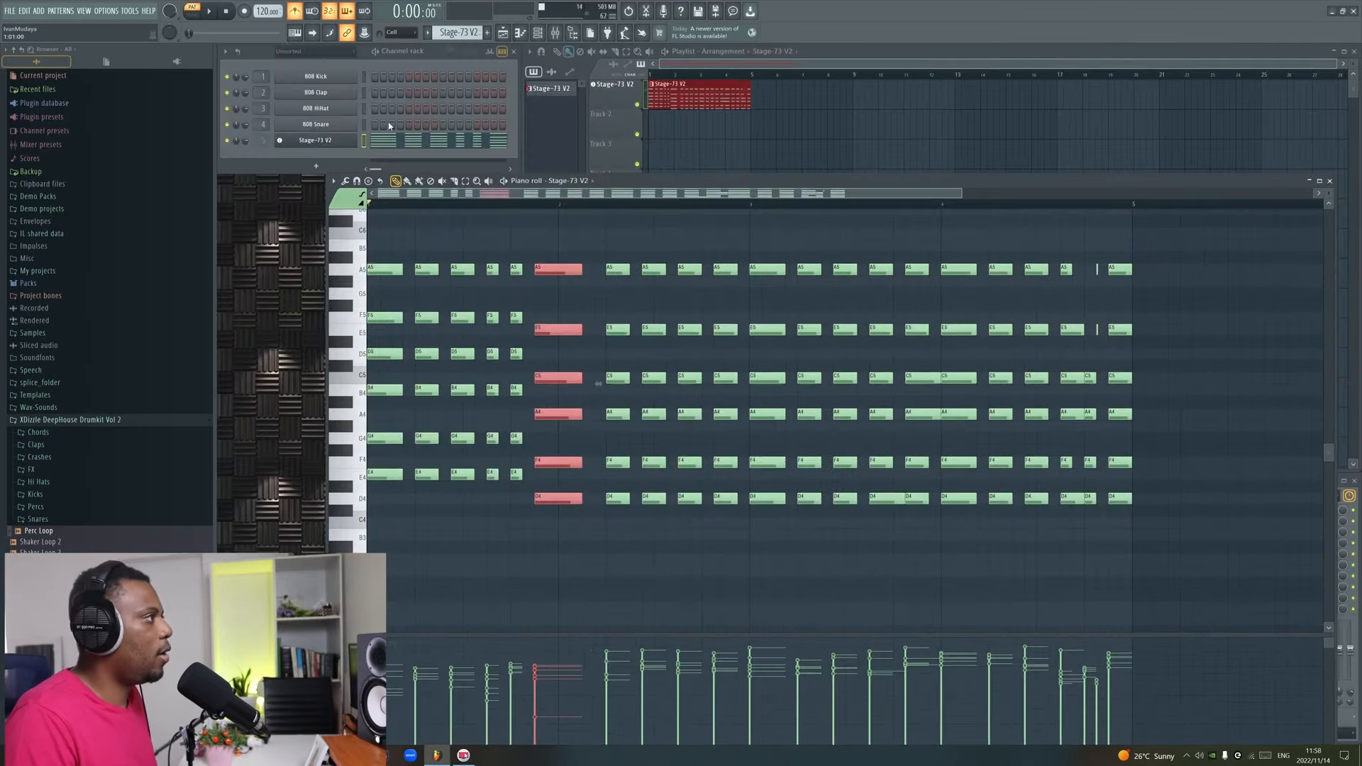
Load the Default Classic A electric piano preset in Stage-73 V2 and move its window clear of the notes.
click(319, 142)
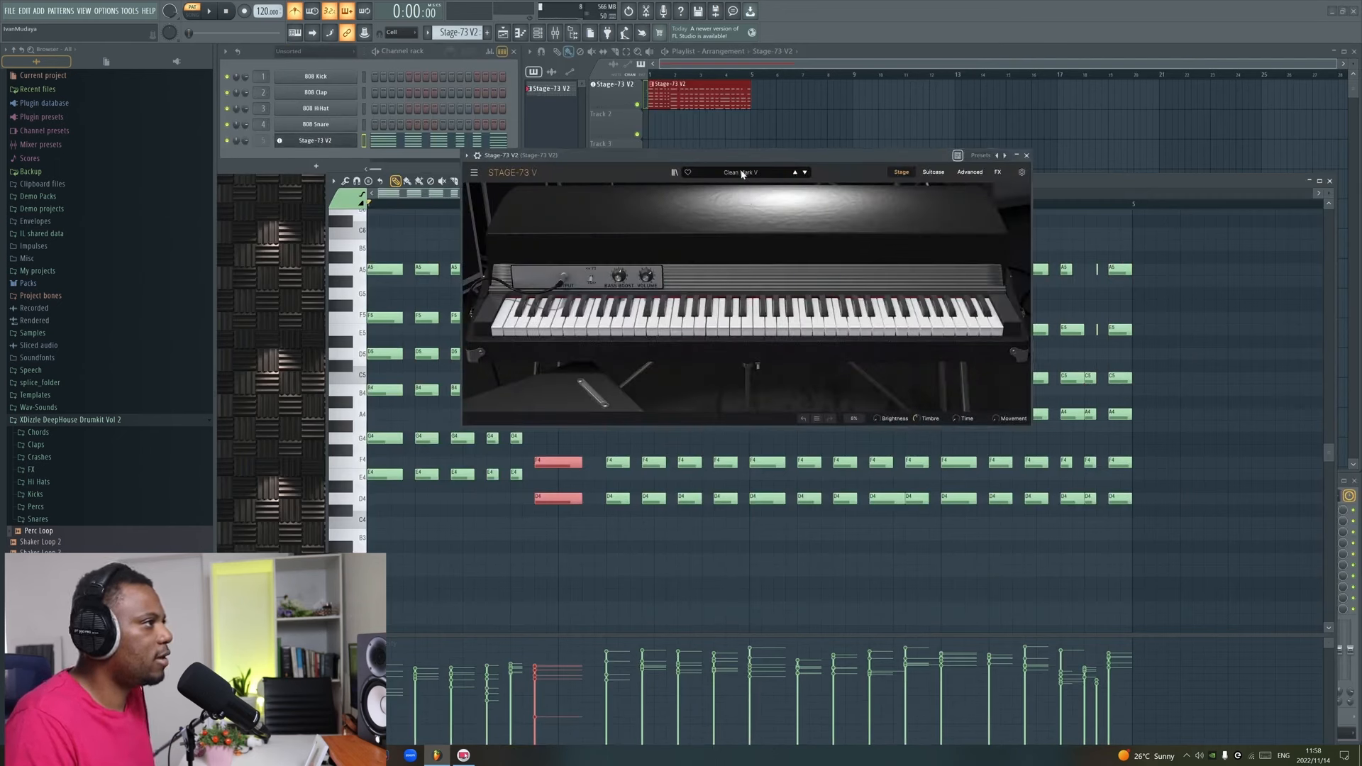
mouse_move(735, 201)
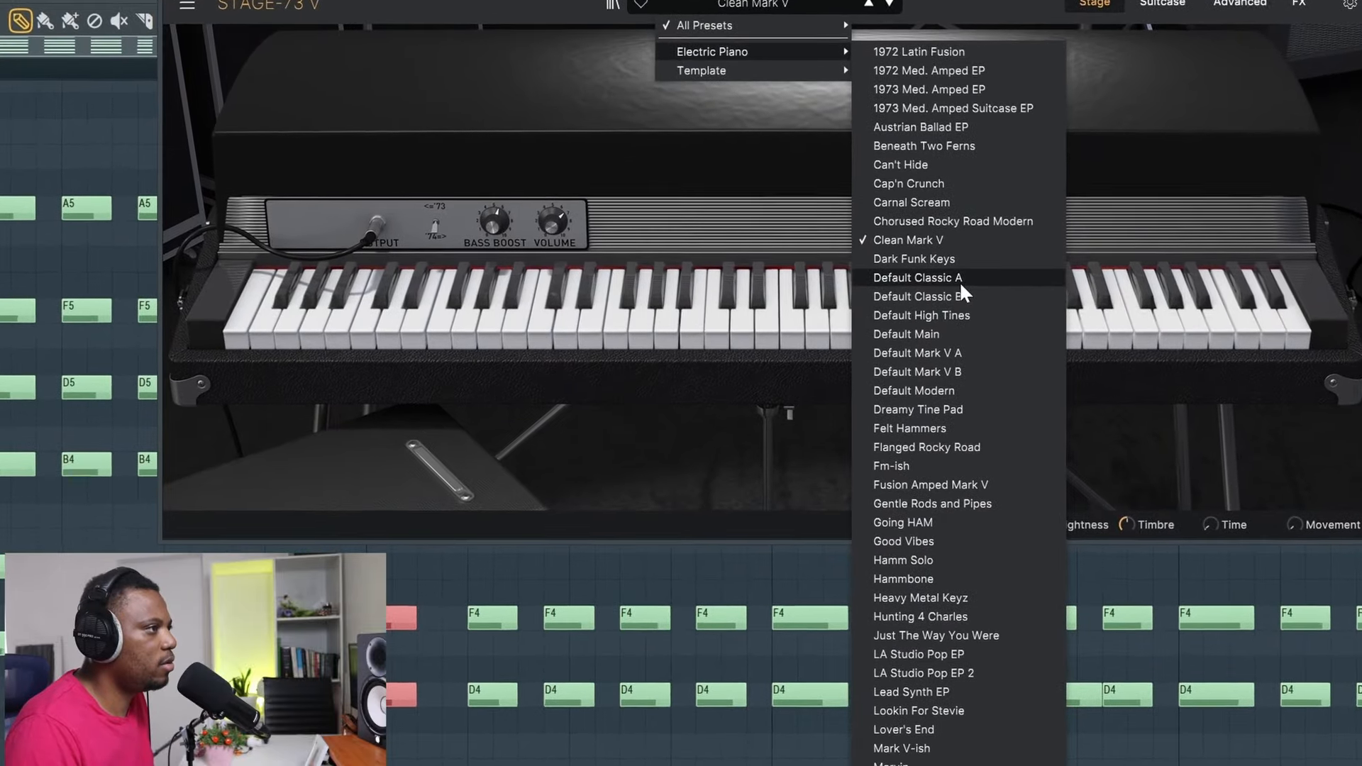
click(959, 282)
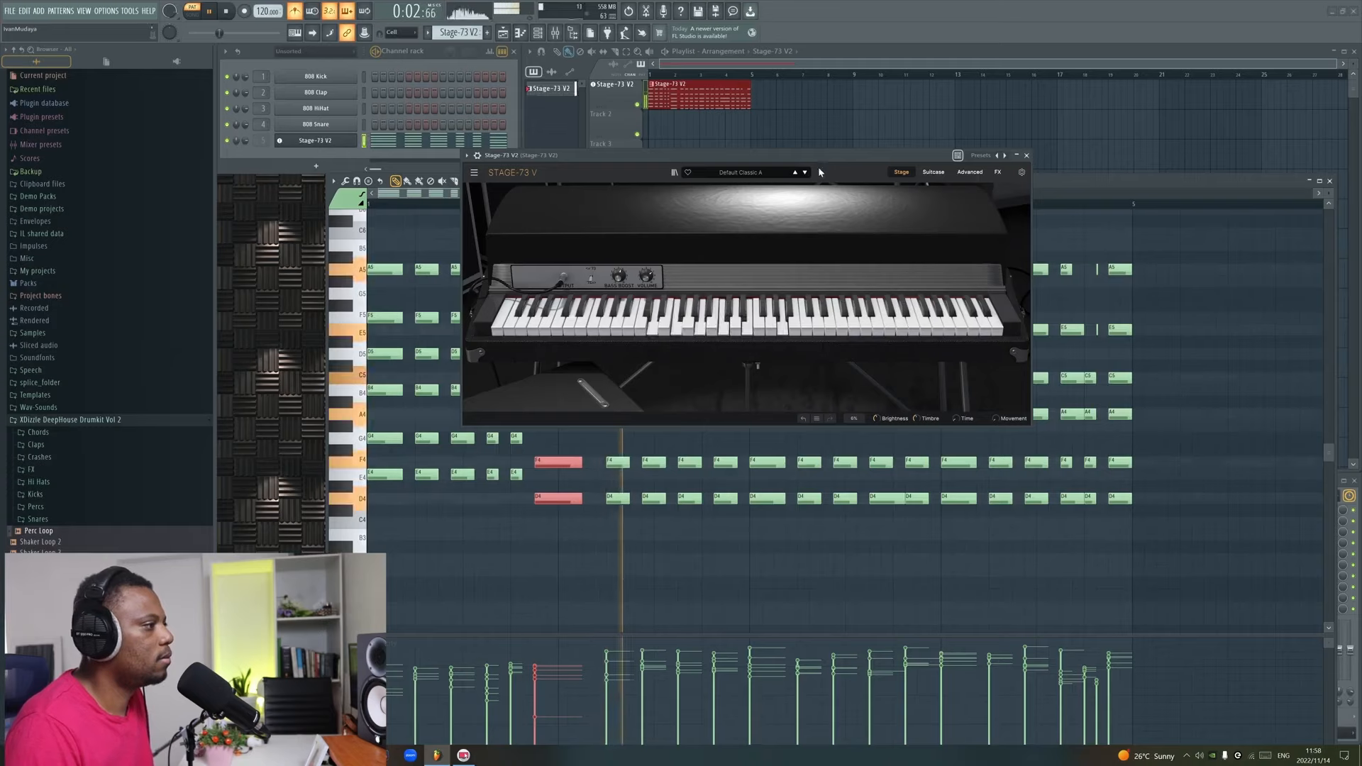
drag(768, 180, 976, 141)
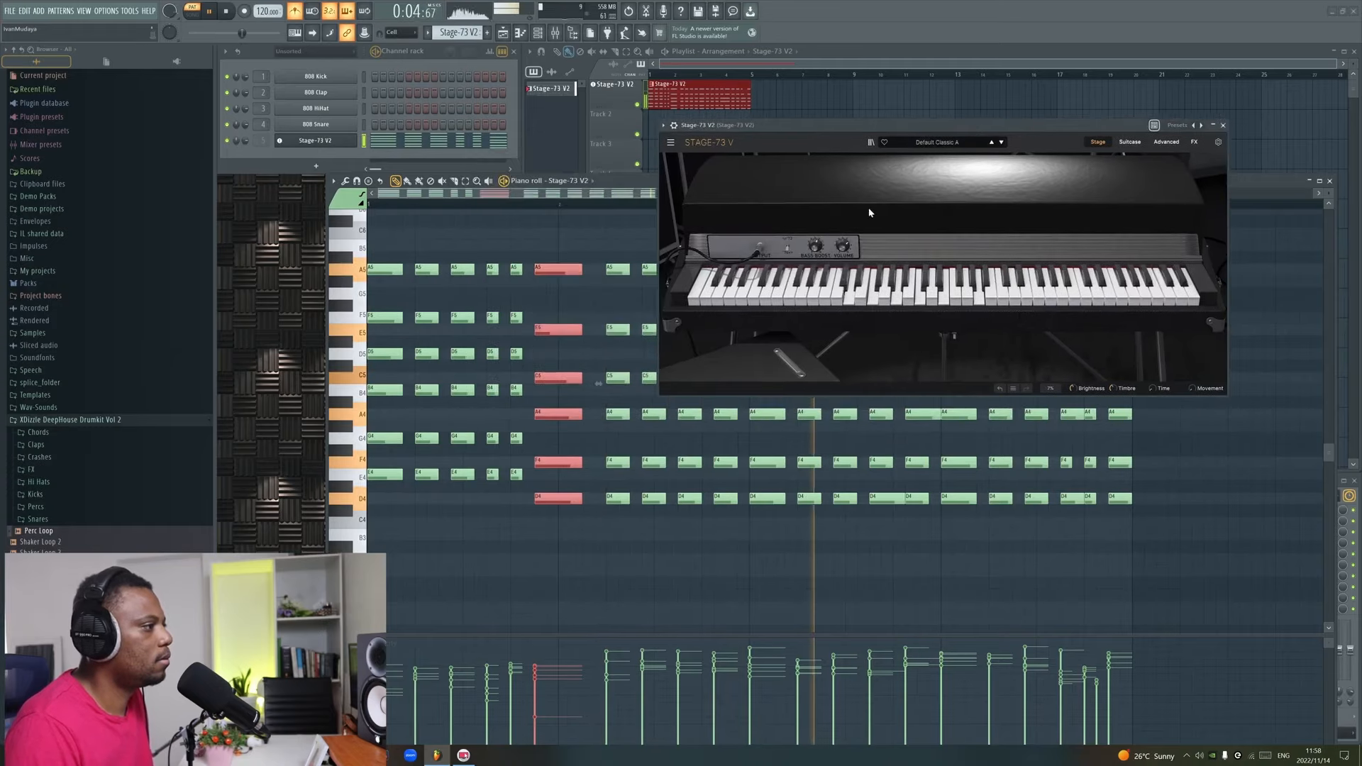
Adjust the Stereo Pan dry/wet mix in Stage-73 V2, add a Reverb in effect slot 3 and adjust its dry/wet mix.
click(1260, 94)
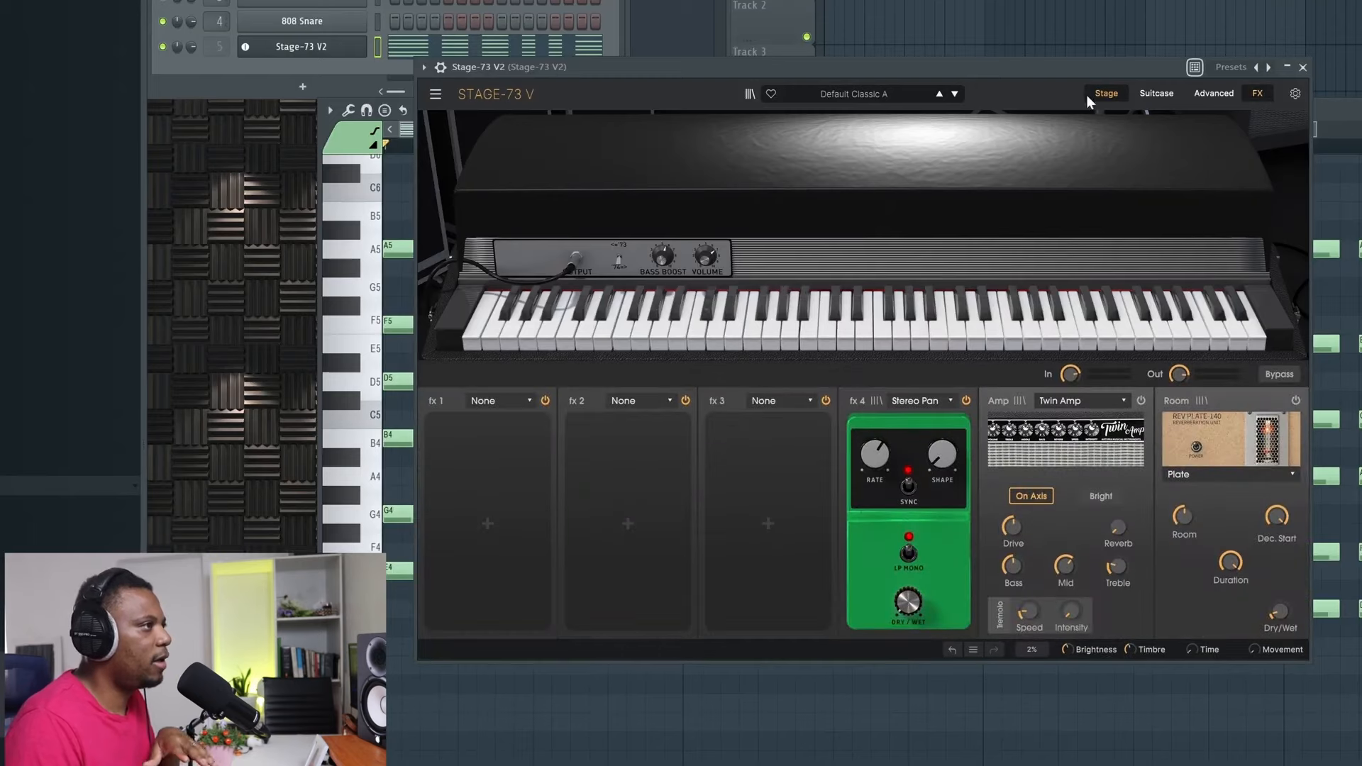
drag(1053, 68, 1031, 3)
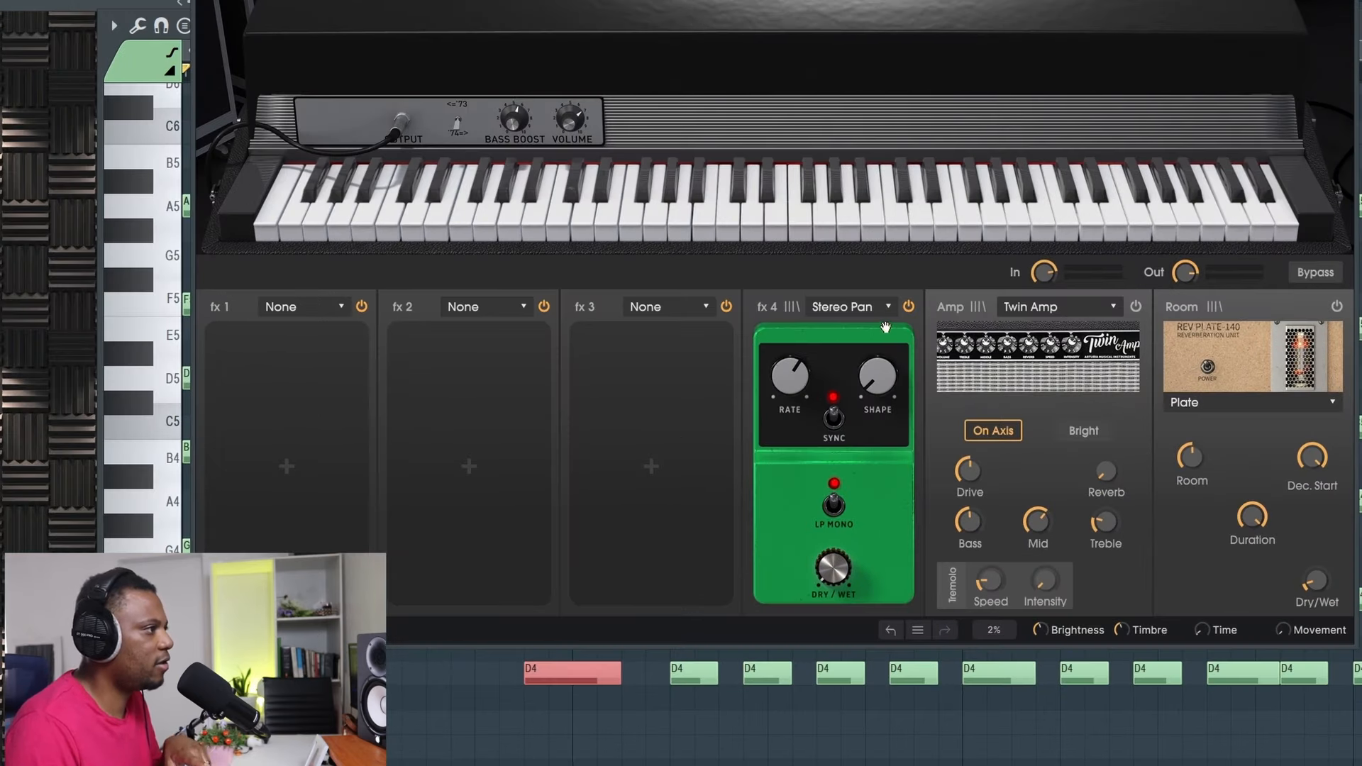
drag(837, 566, 836, 546)
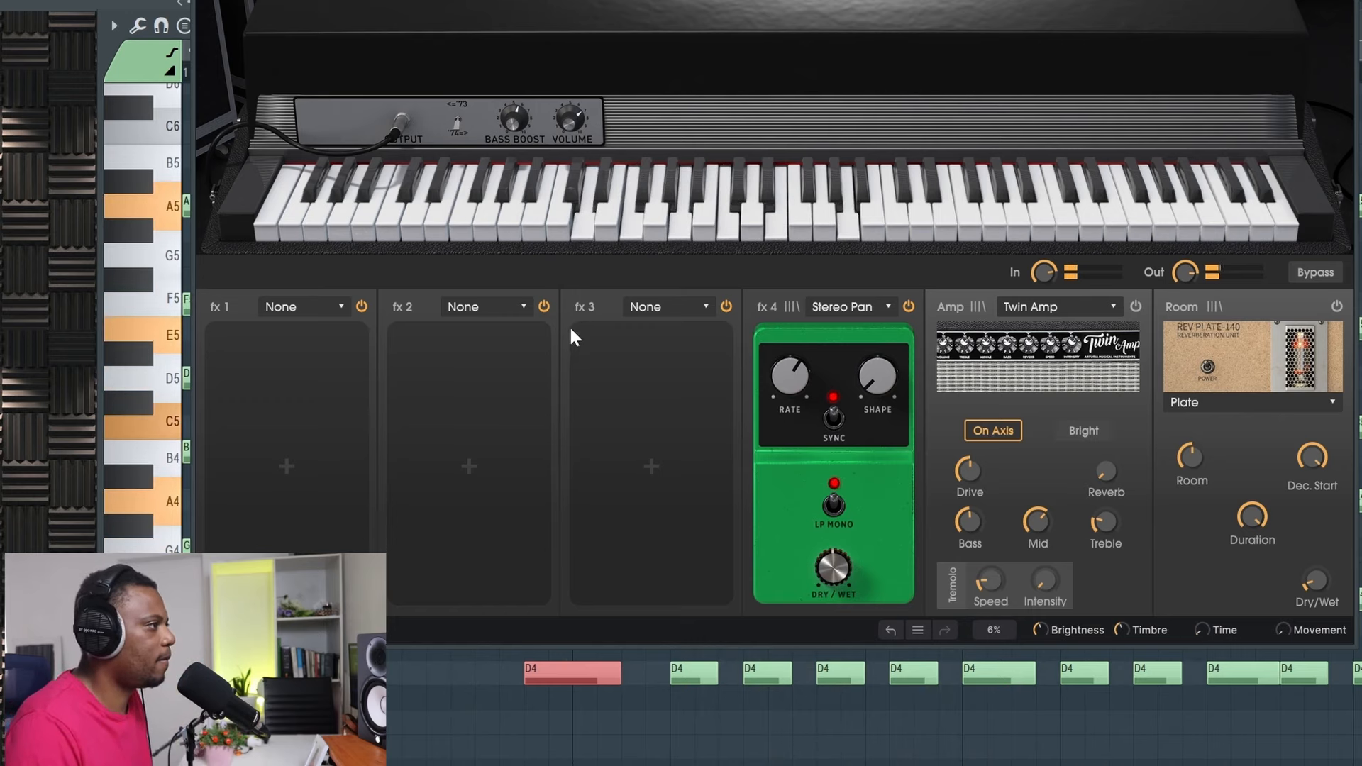
click(683, 310)
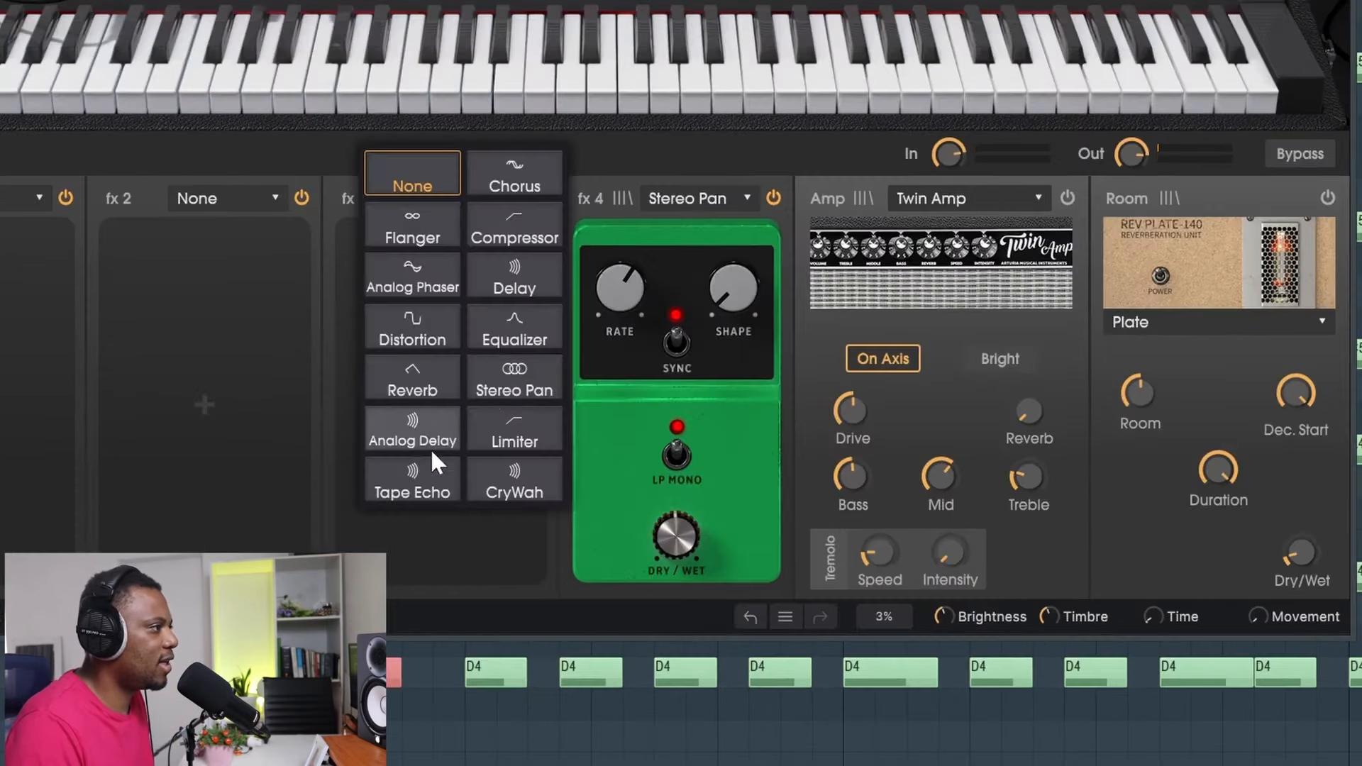
click(429, 384)
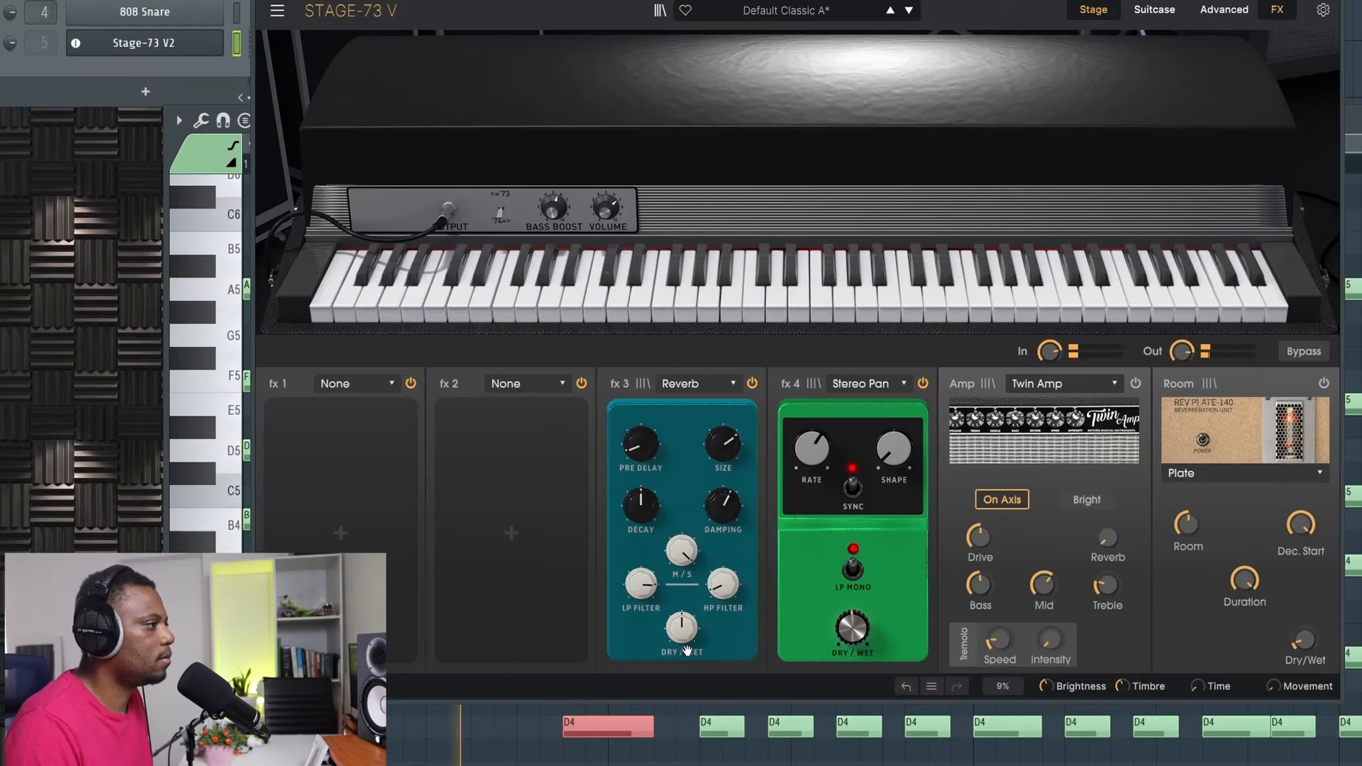
drag(681, 626, 685, 636)
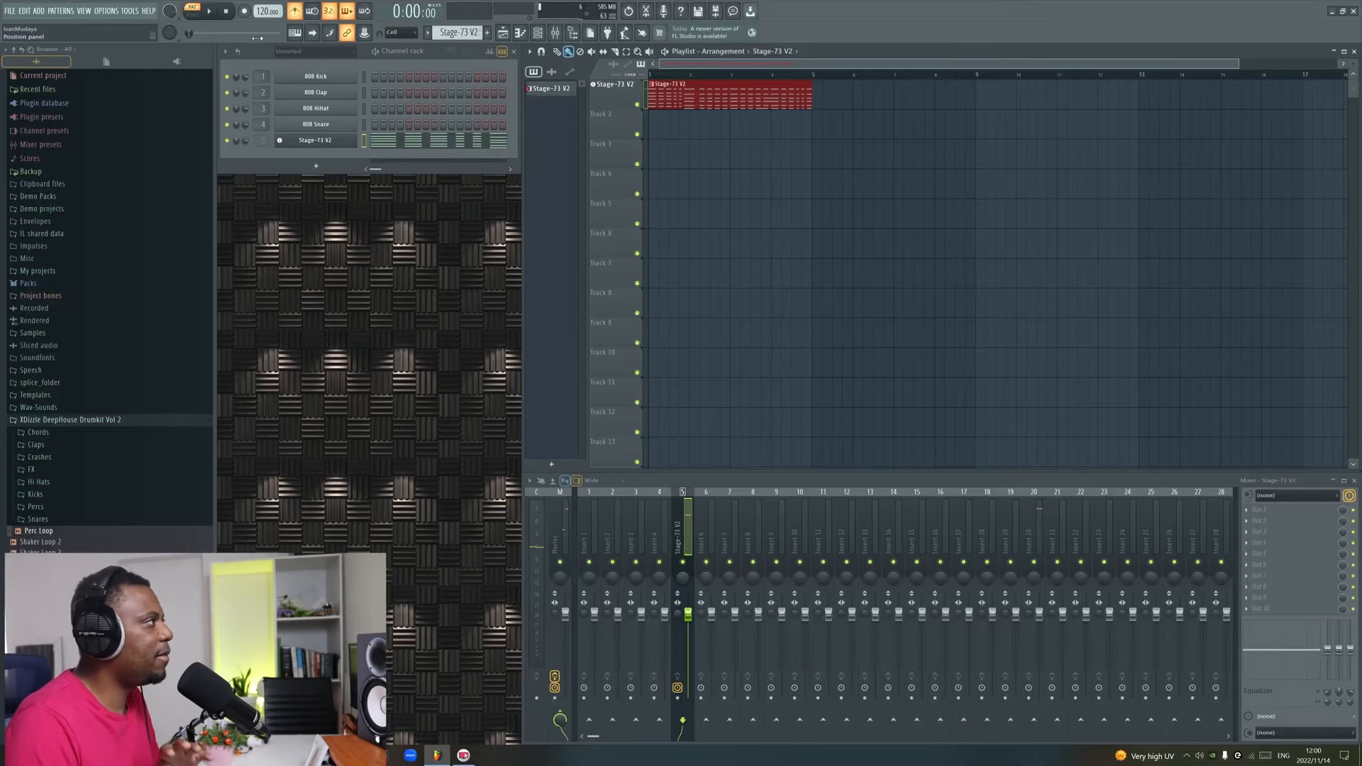
Set the project tempo to 117 BPM and add FLEX as a new instrument track below the Stage-73 V2 track.
drag(263, 11, 263, 13)
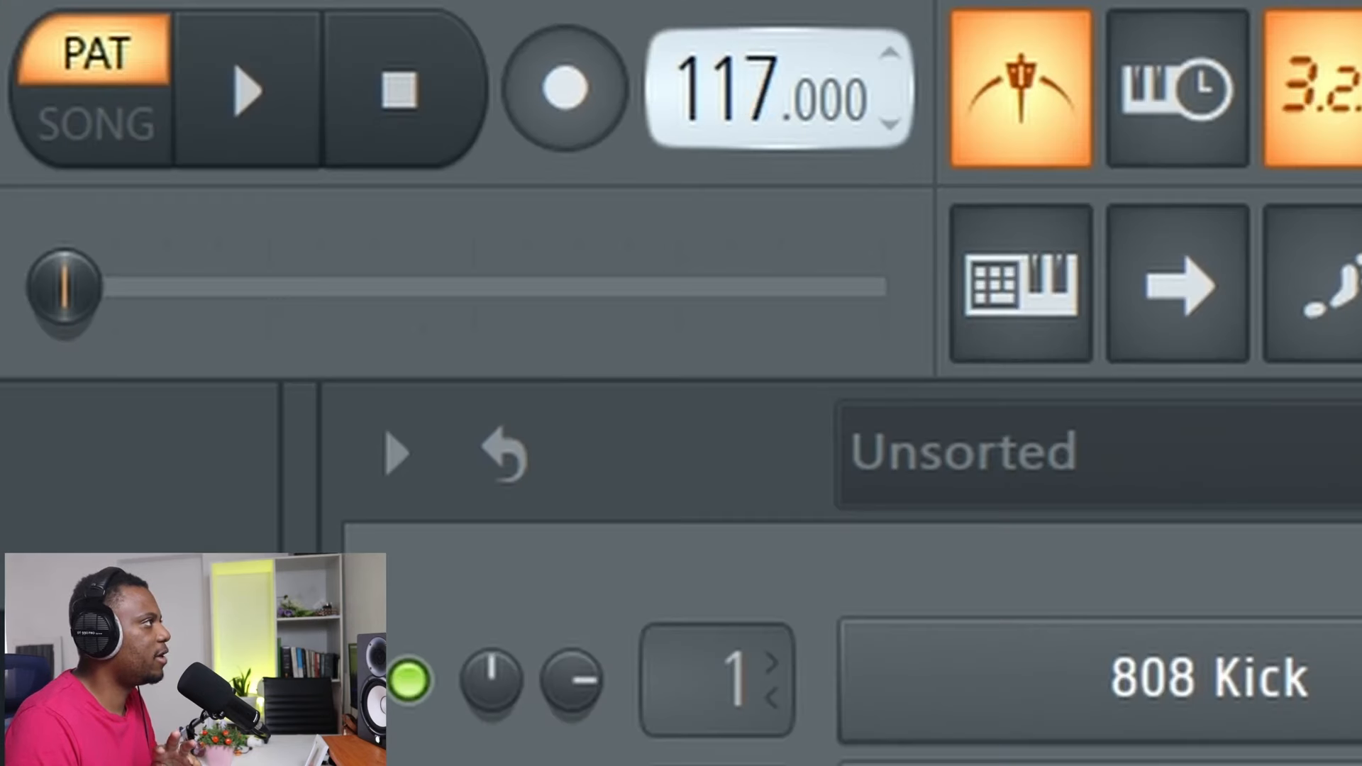
drag(763, 85, 763, 106)
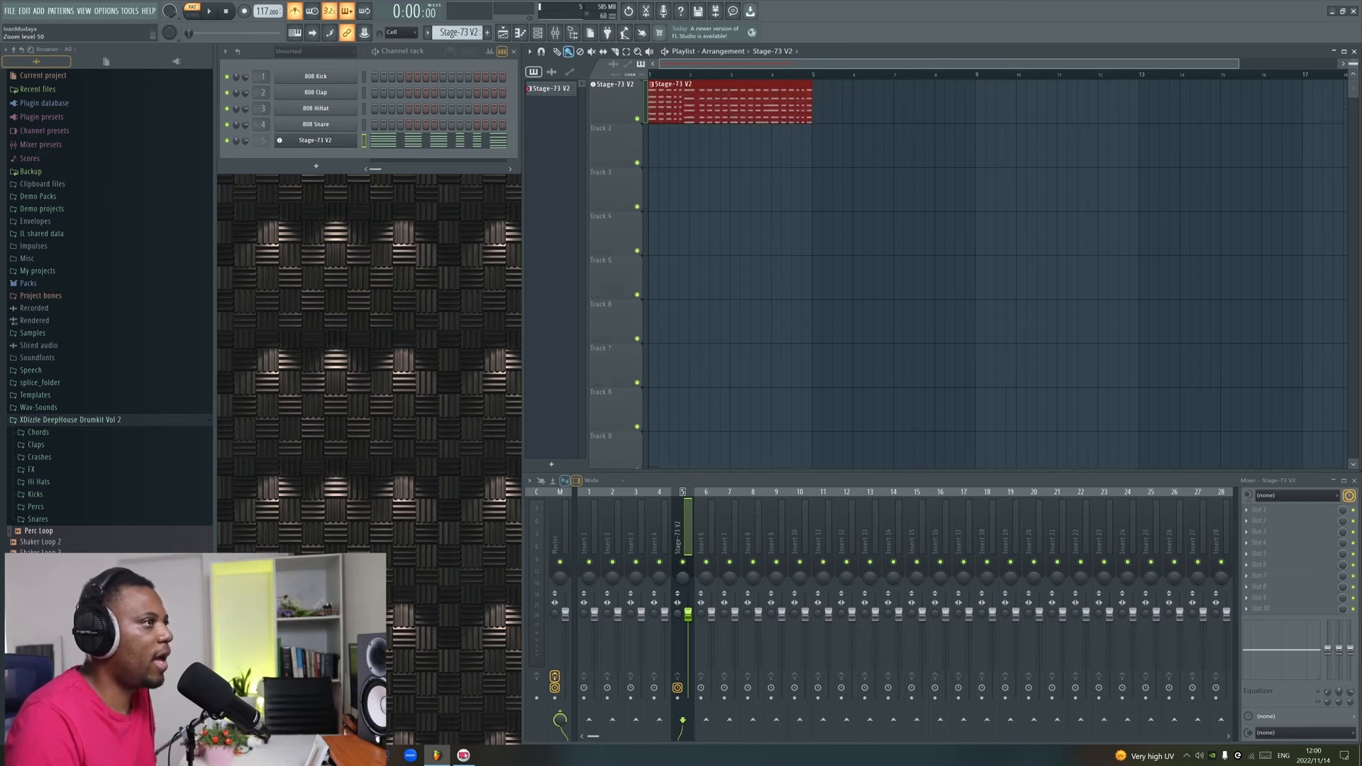
drag(1182, 71, 1126, 77)
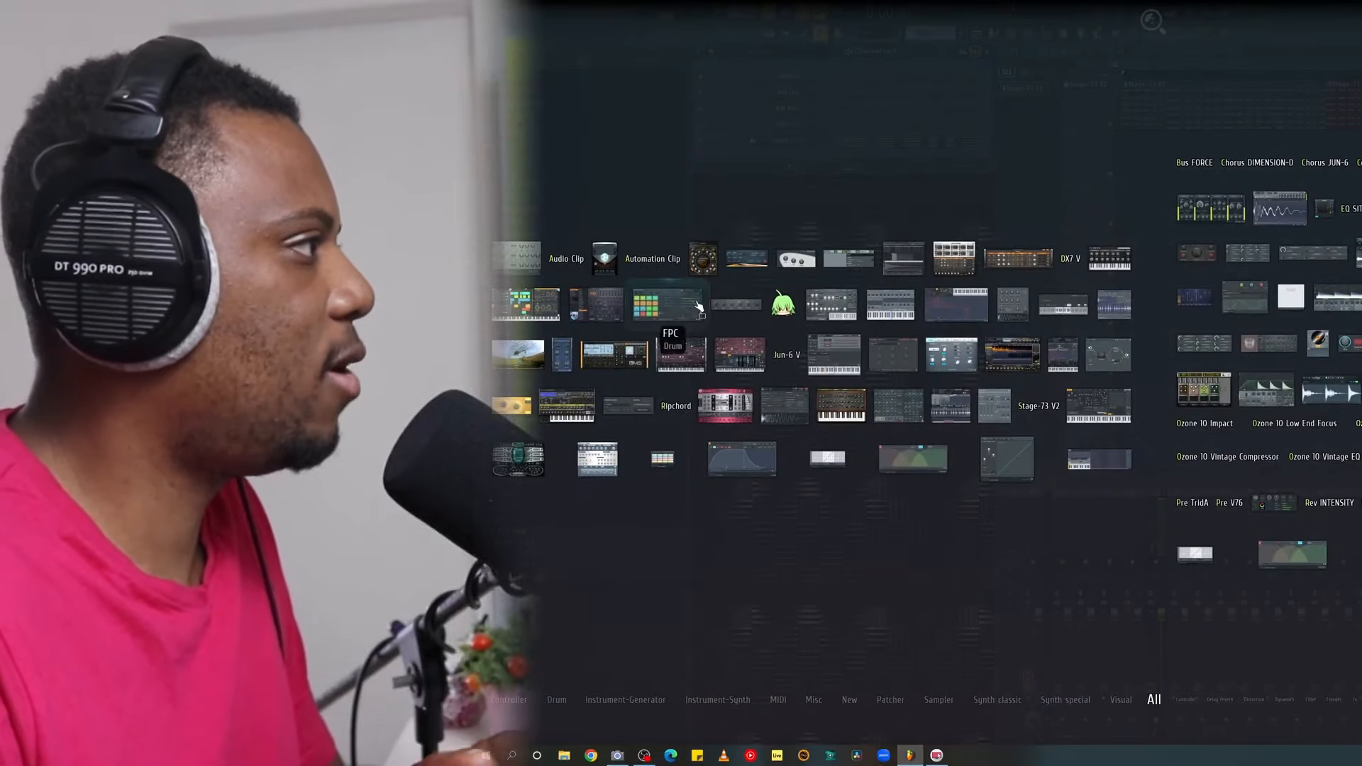
drag(699, 307, 1089, 166)
drag(964, 95, 1359, 222)
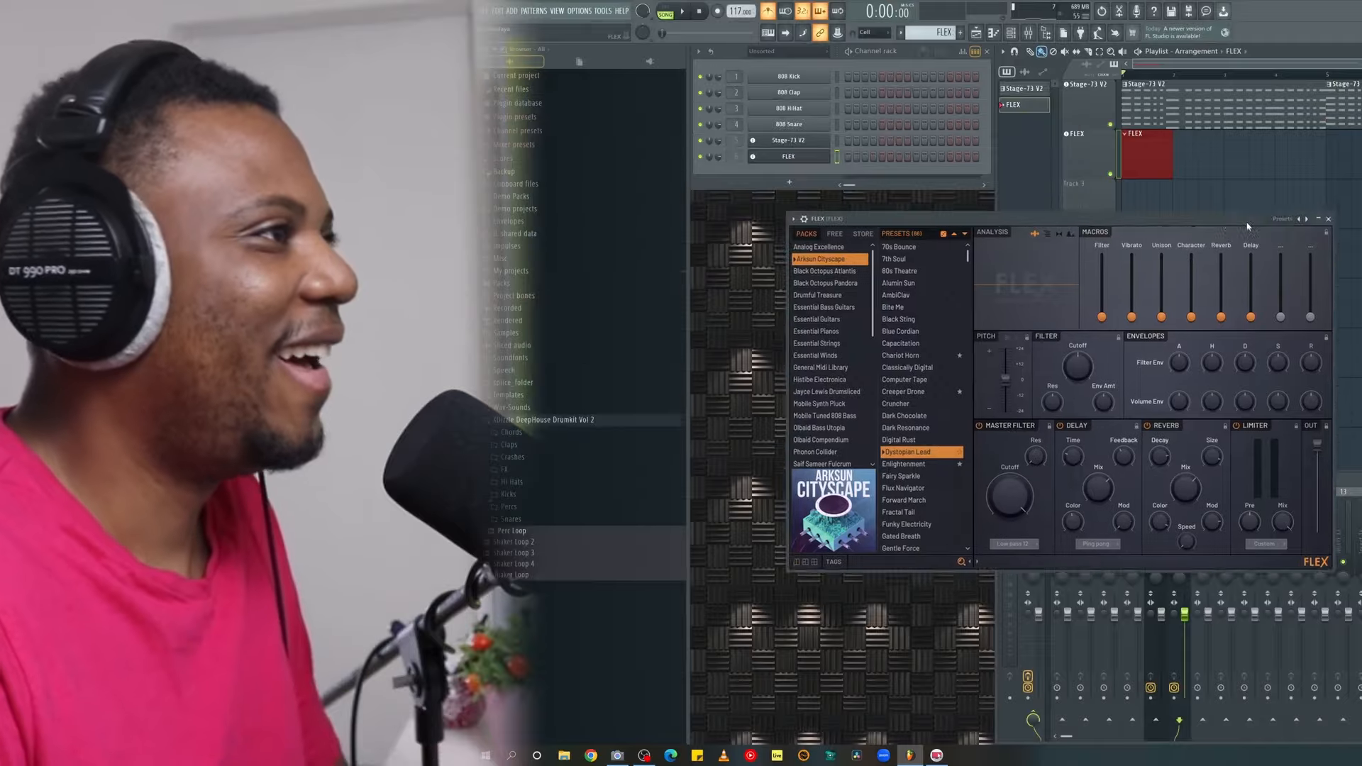
drag(1359, 49, 1356, 7)
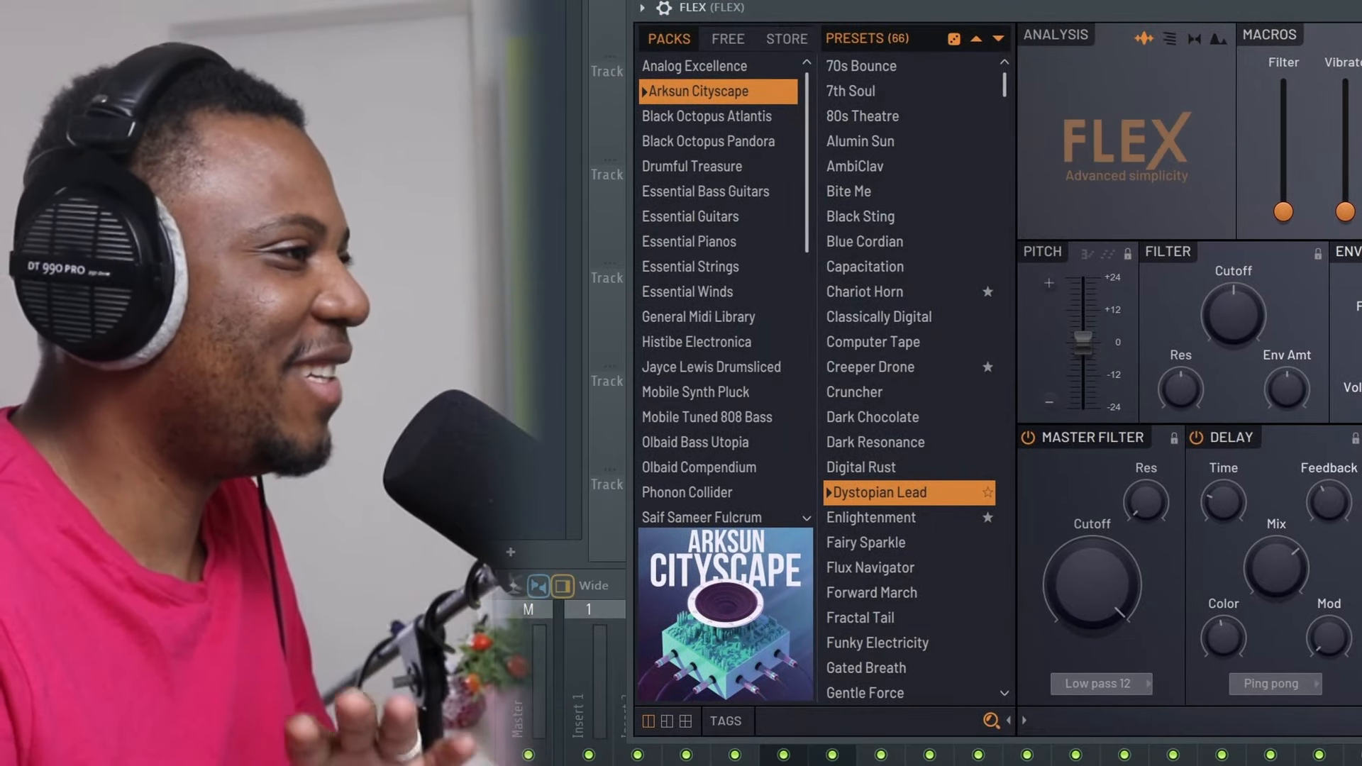
Try the Lube Bass preset from FLEX's favourites, load Organ Vibe instead and close the plugin window.
scroll(756, 333, down, 5)
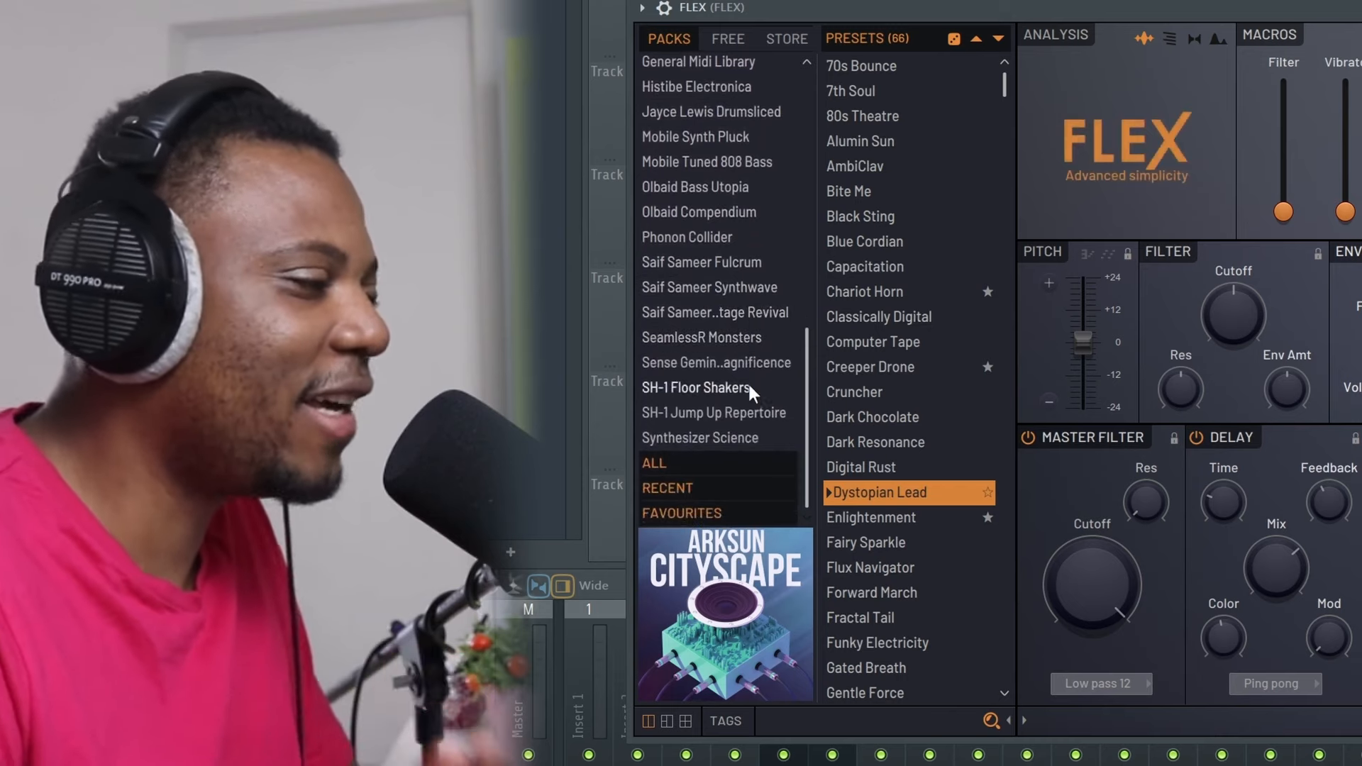
click(726, 515)
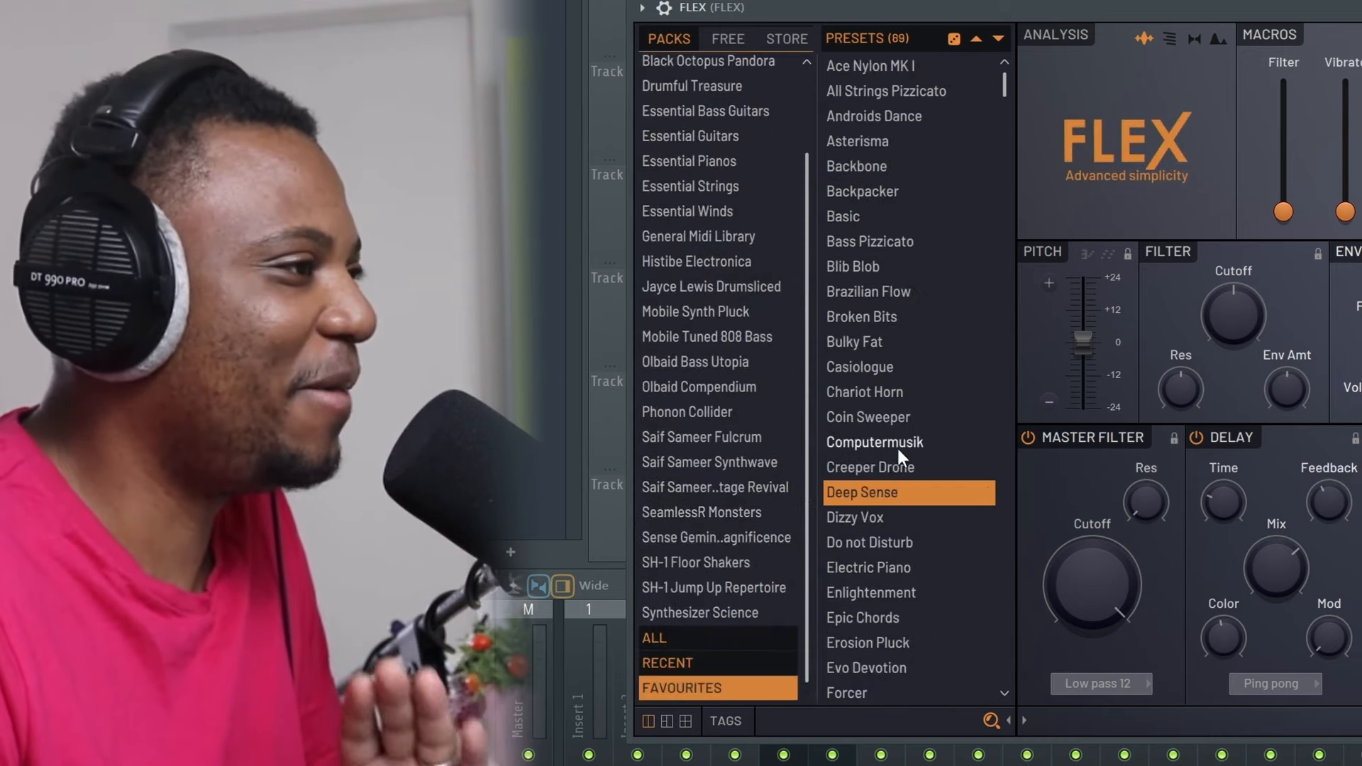
scroll(923, 408, down, 5)
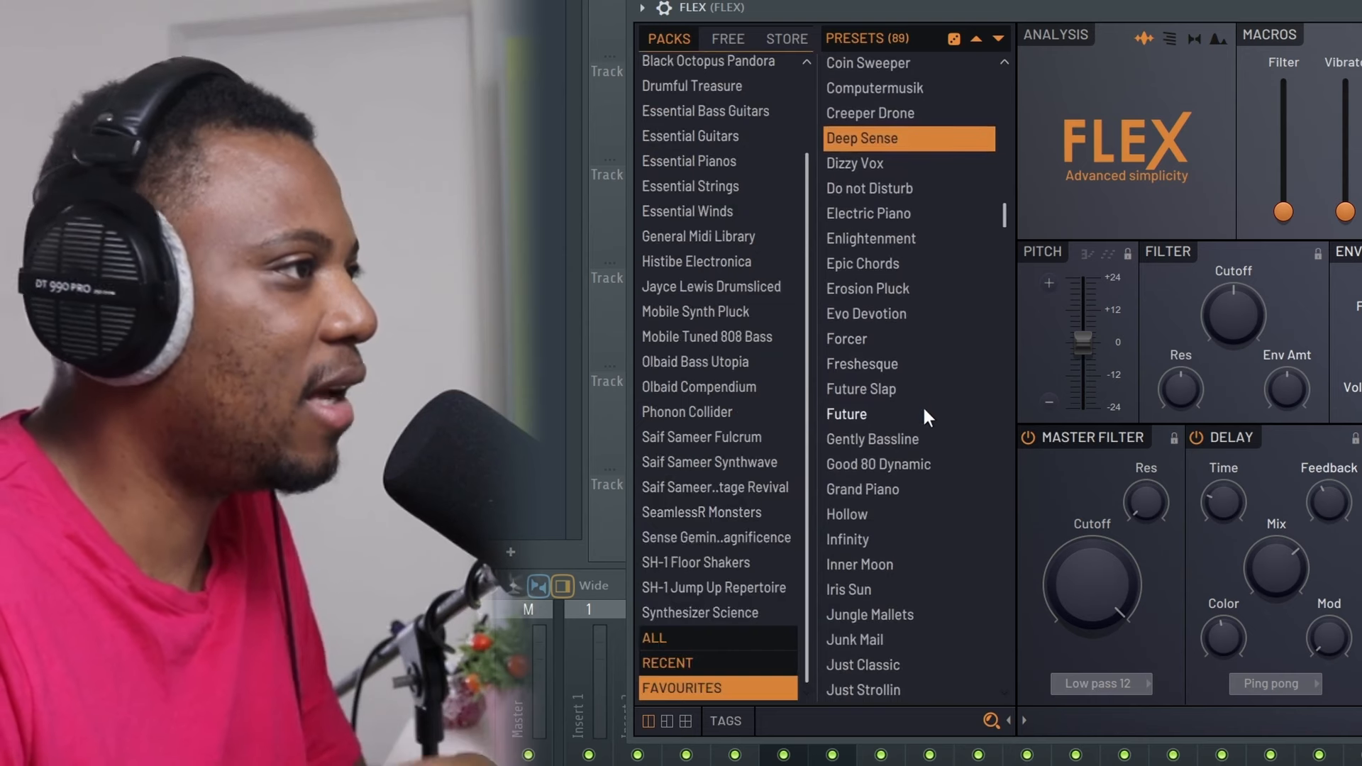
scroll(922, 411, down, 5)
click(891, 312)
scroll(908, 305, down, 4)
click(888, 103)
click(488, 173)
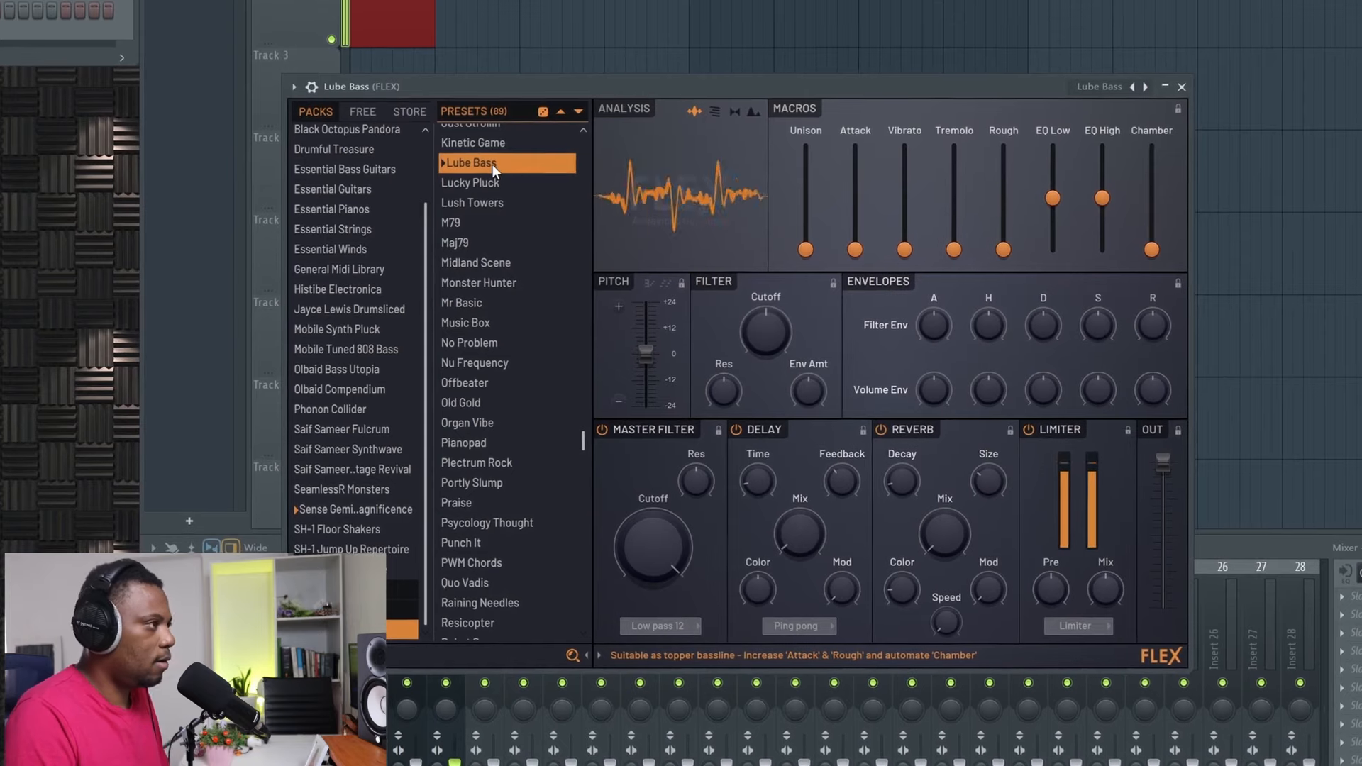
click(491, 426)
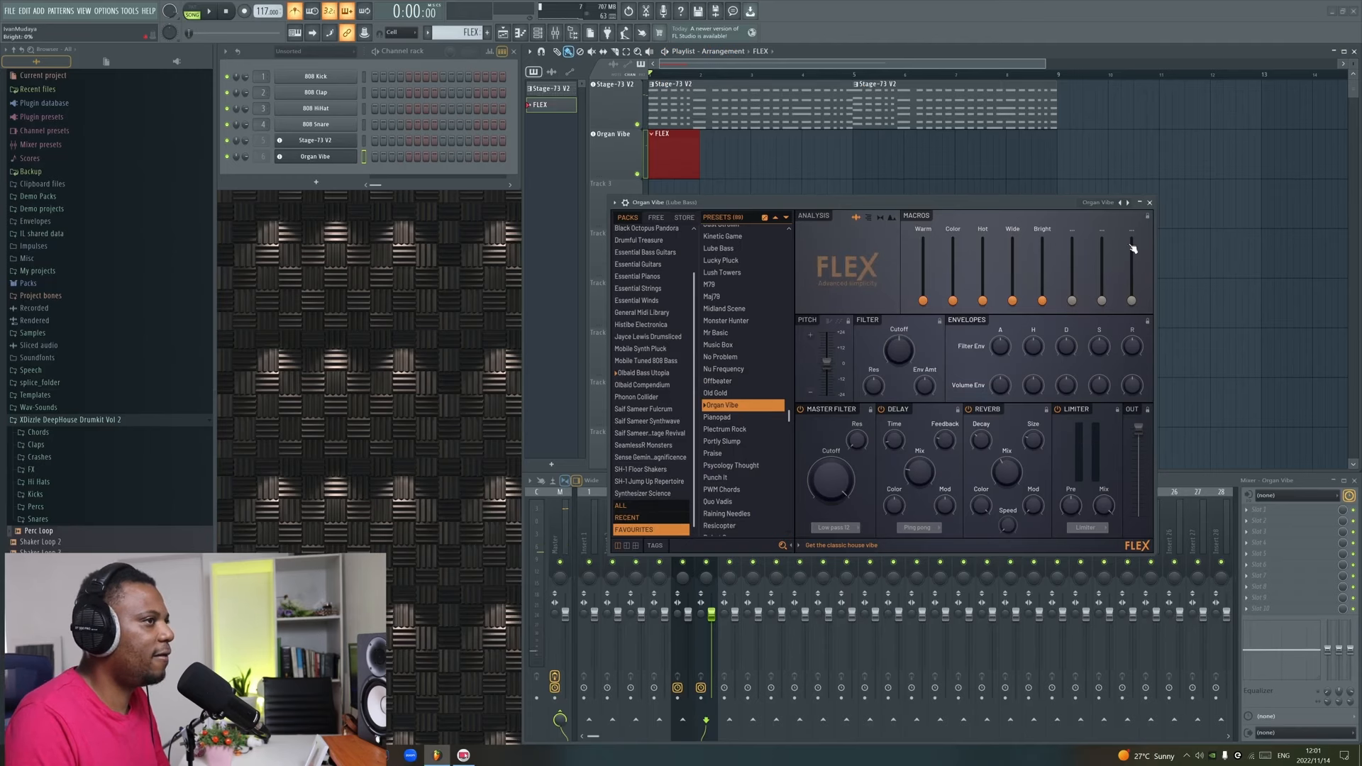
click(1150, 203)
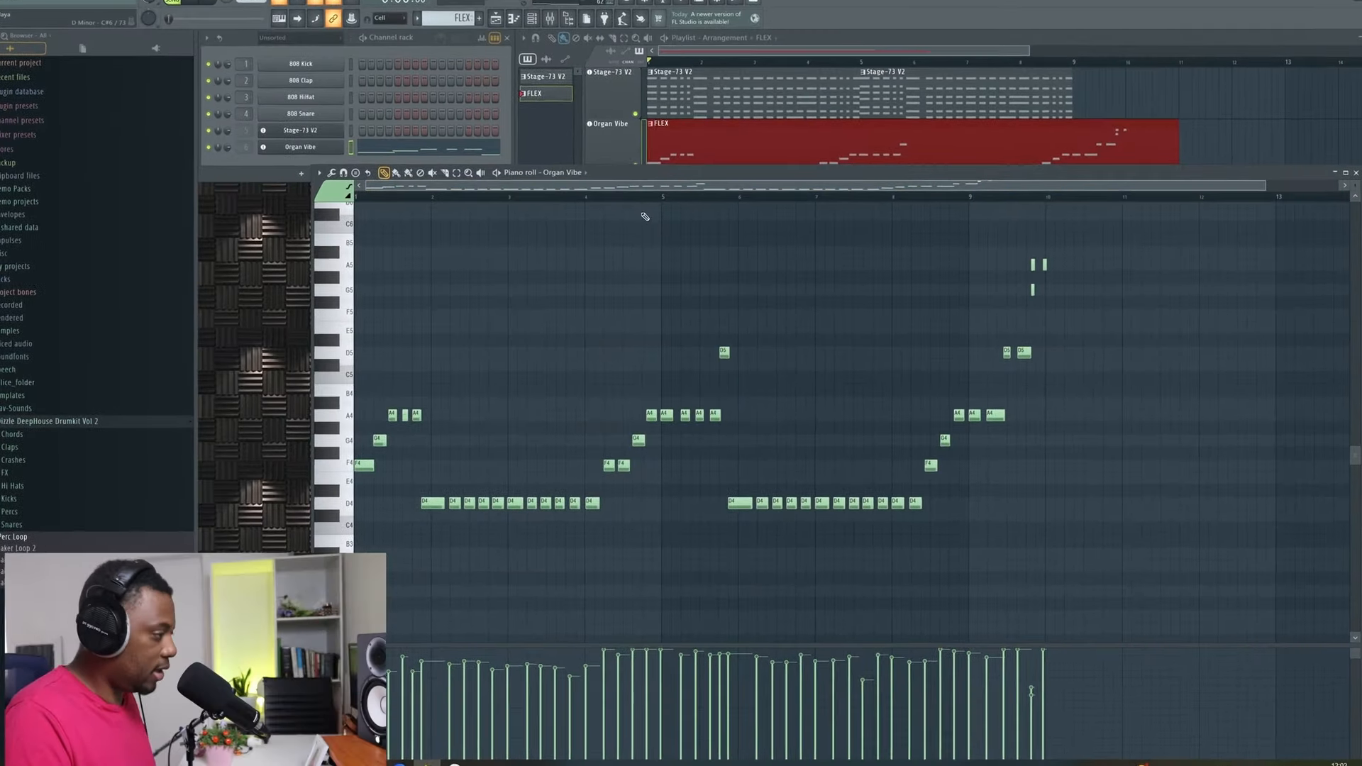
Quantize all the Organ Vibe bassline notes and level their velocities to one uniform height in the piano roll.
key(ctrl+a)
key(alt+q)
key(Return)
drag(369, 663, 1325, 661)
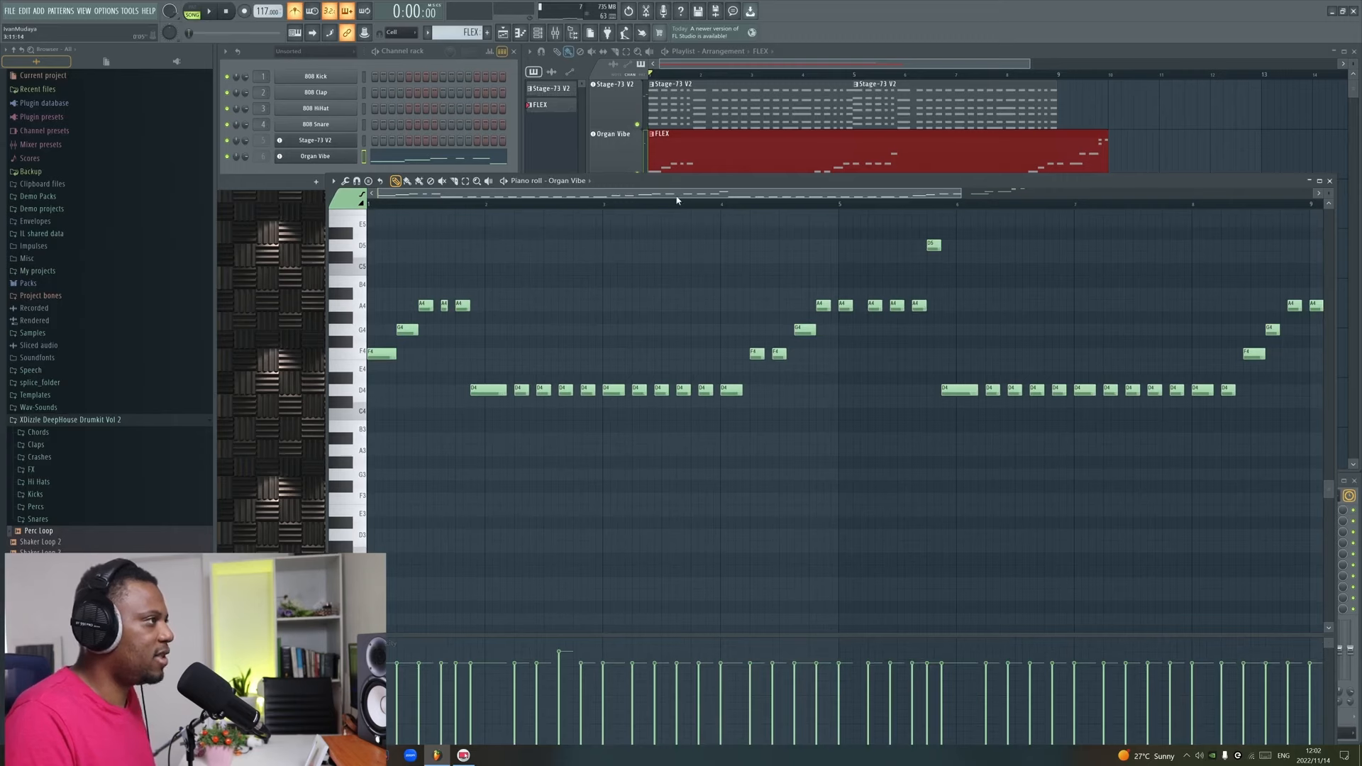
scroll(677, 201, down, 3)
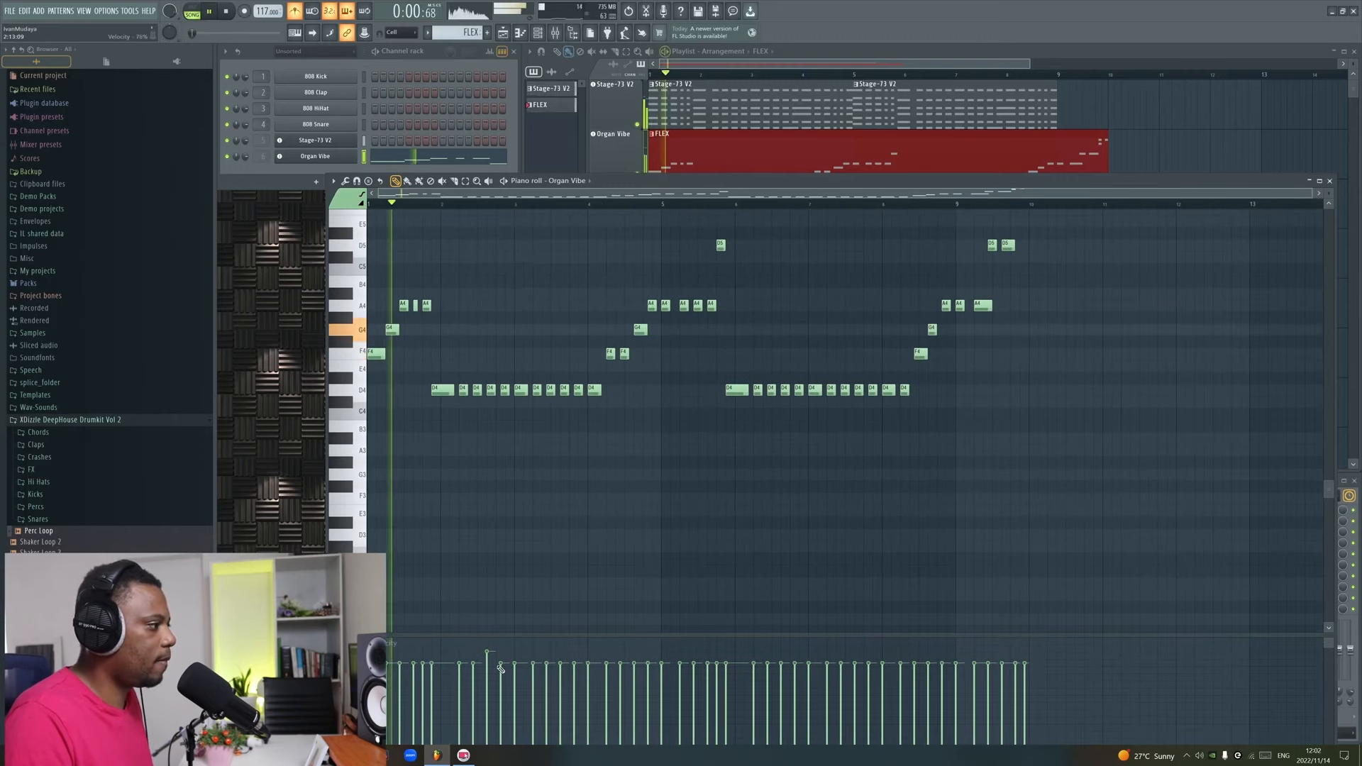
scroll(454, 269, up, 3)
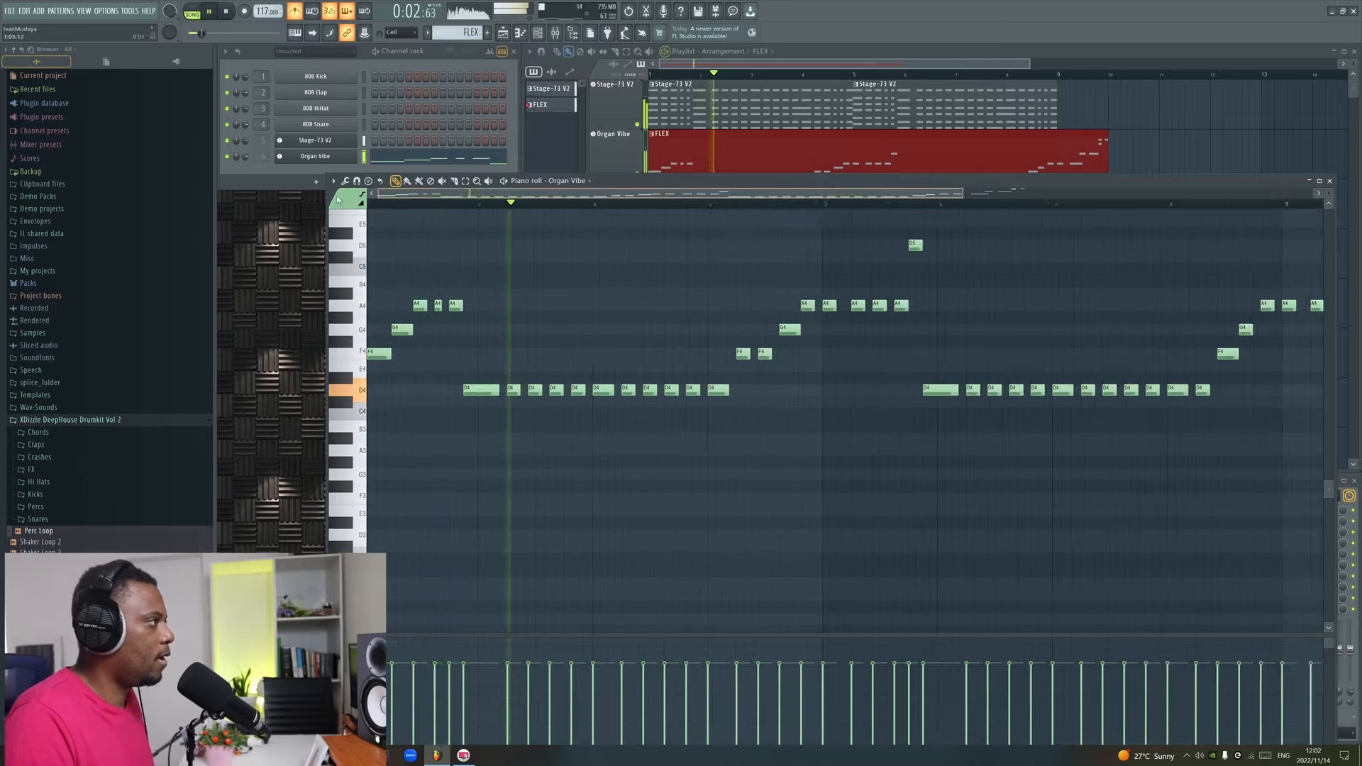
key(space)
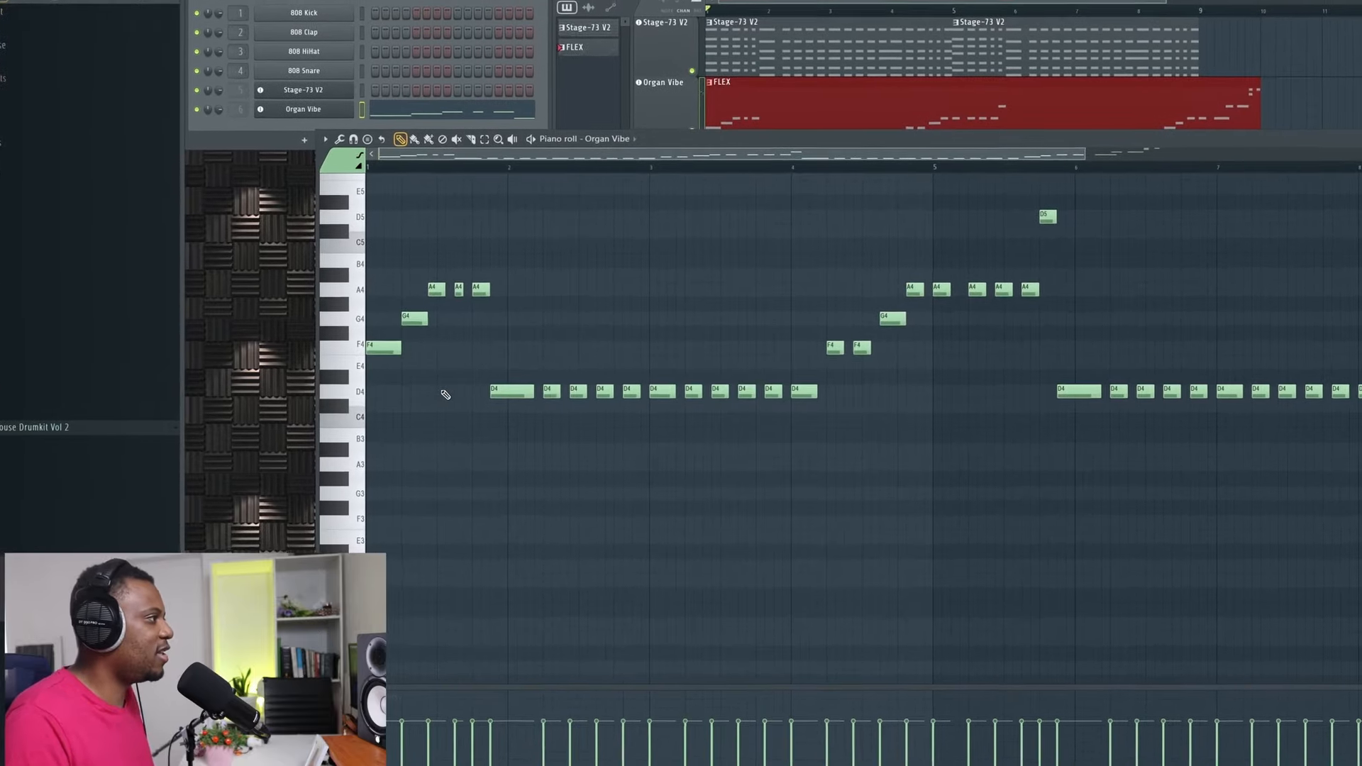
Select the opening rising notes from F4 to A4 and examine the repeated D4 notes of the Organ Vibe bassline.
drag(444, 367, 359, 267)
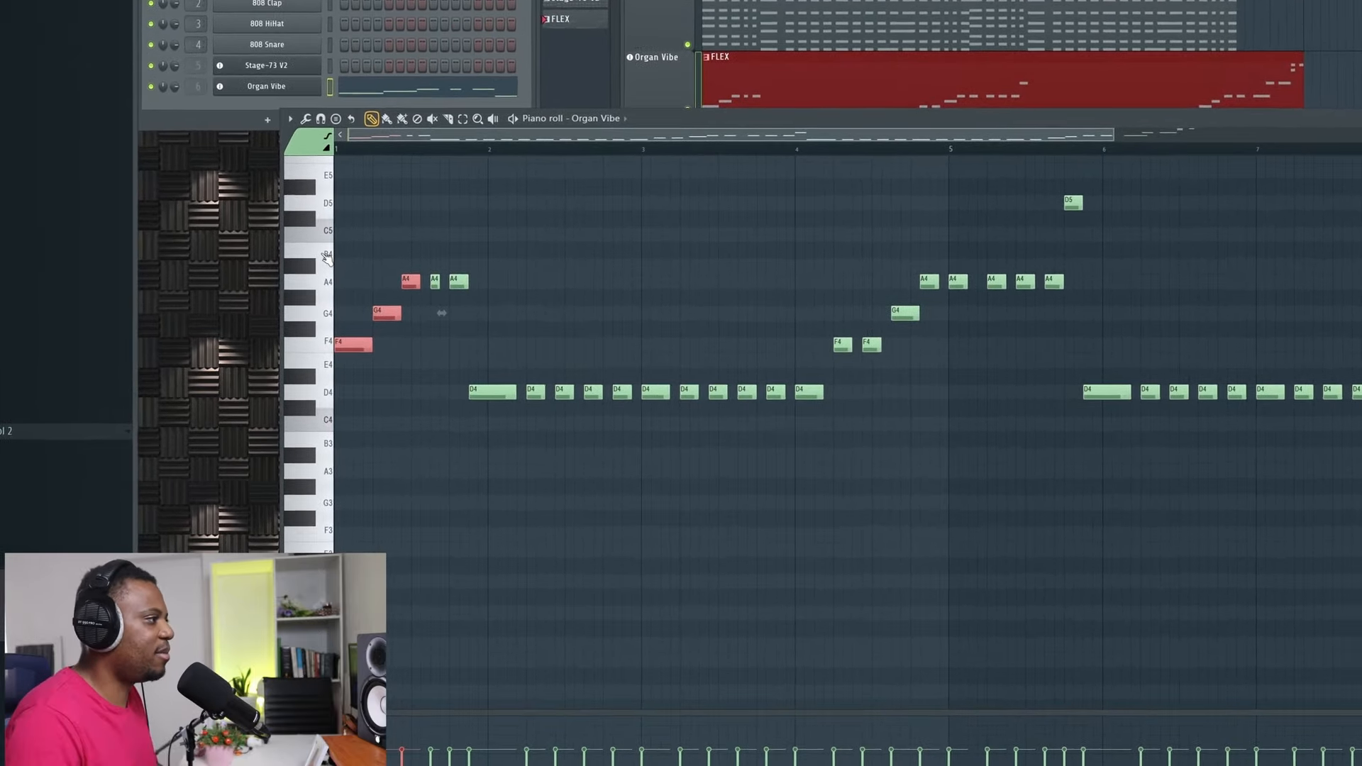
drag(457, 369, 841, 424)
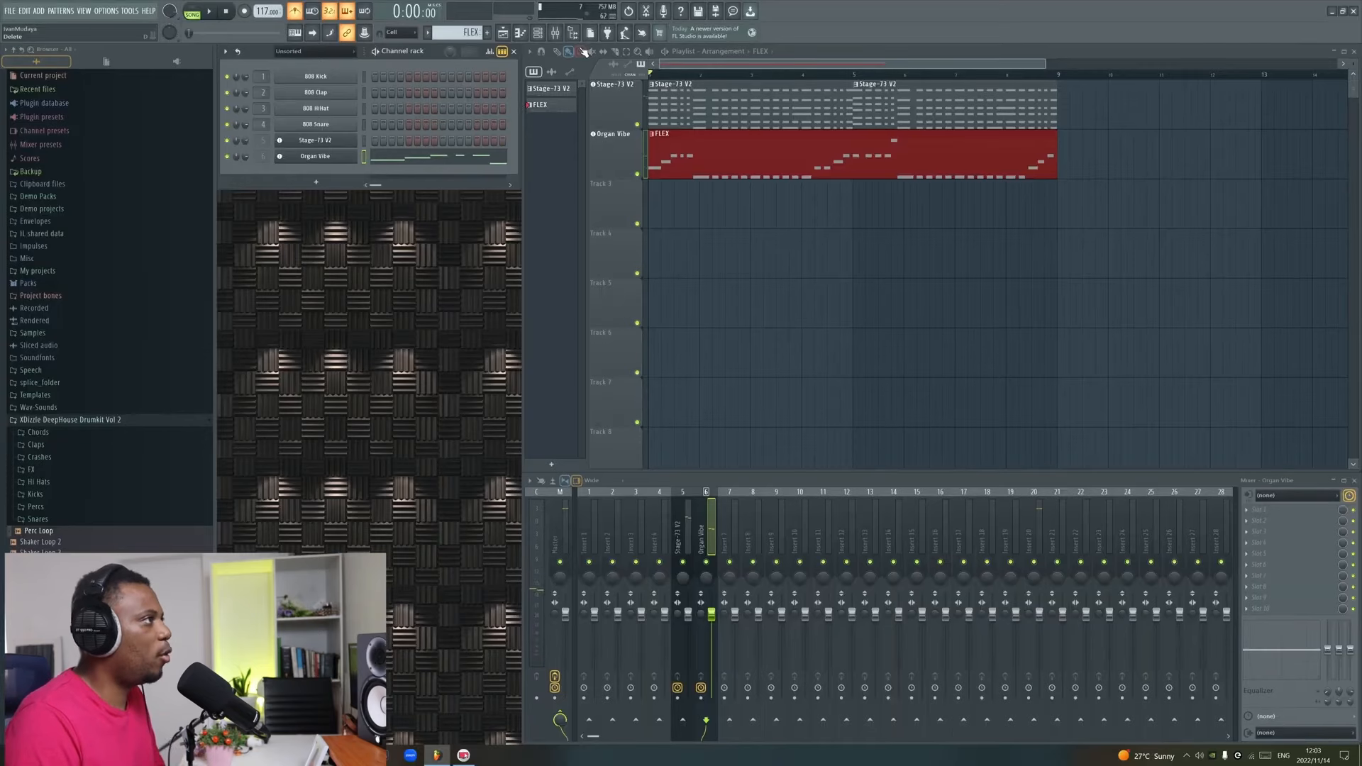
Add another FLEX instrument track below Organ Vibe with the Sub Bass preset and close its window.
click(613, 38)
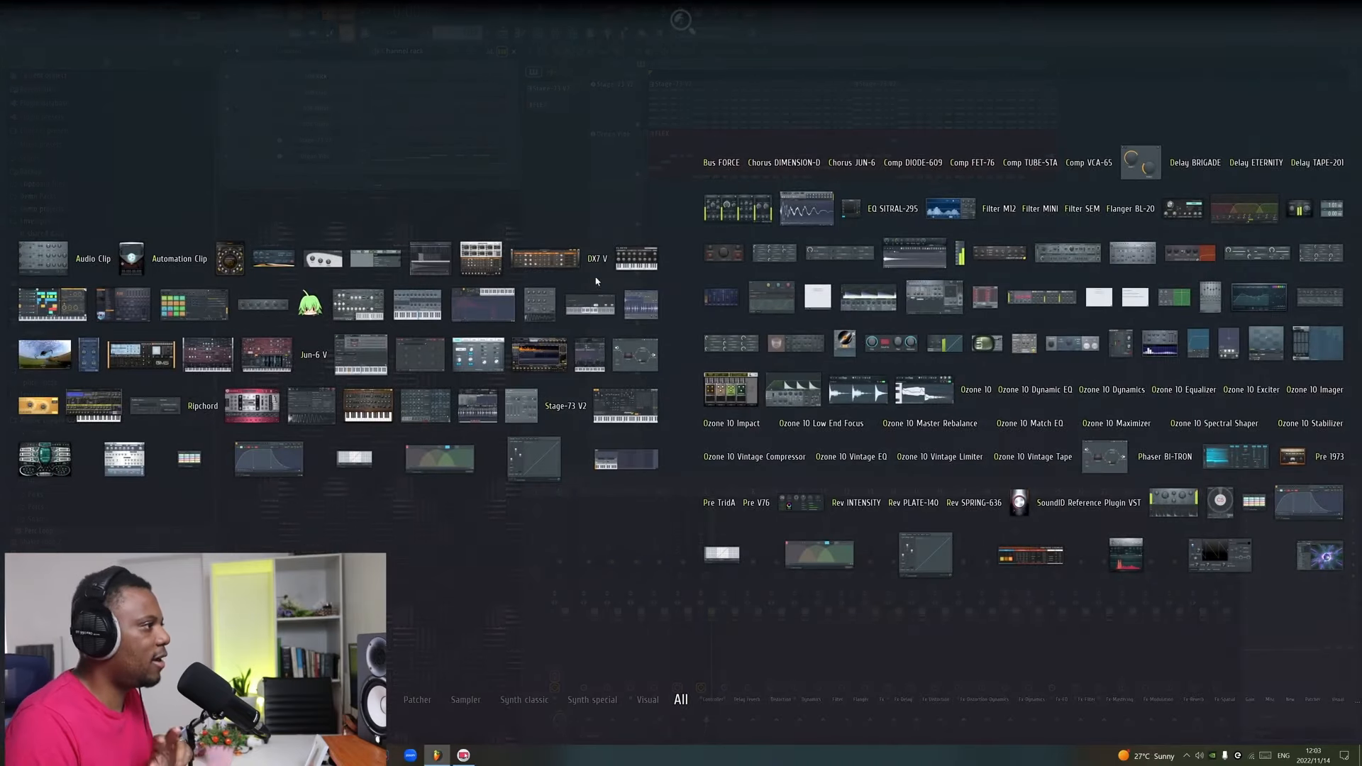
drag(140, 319, 607, 204)
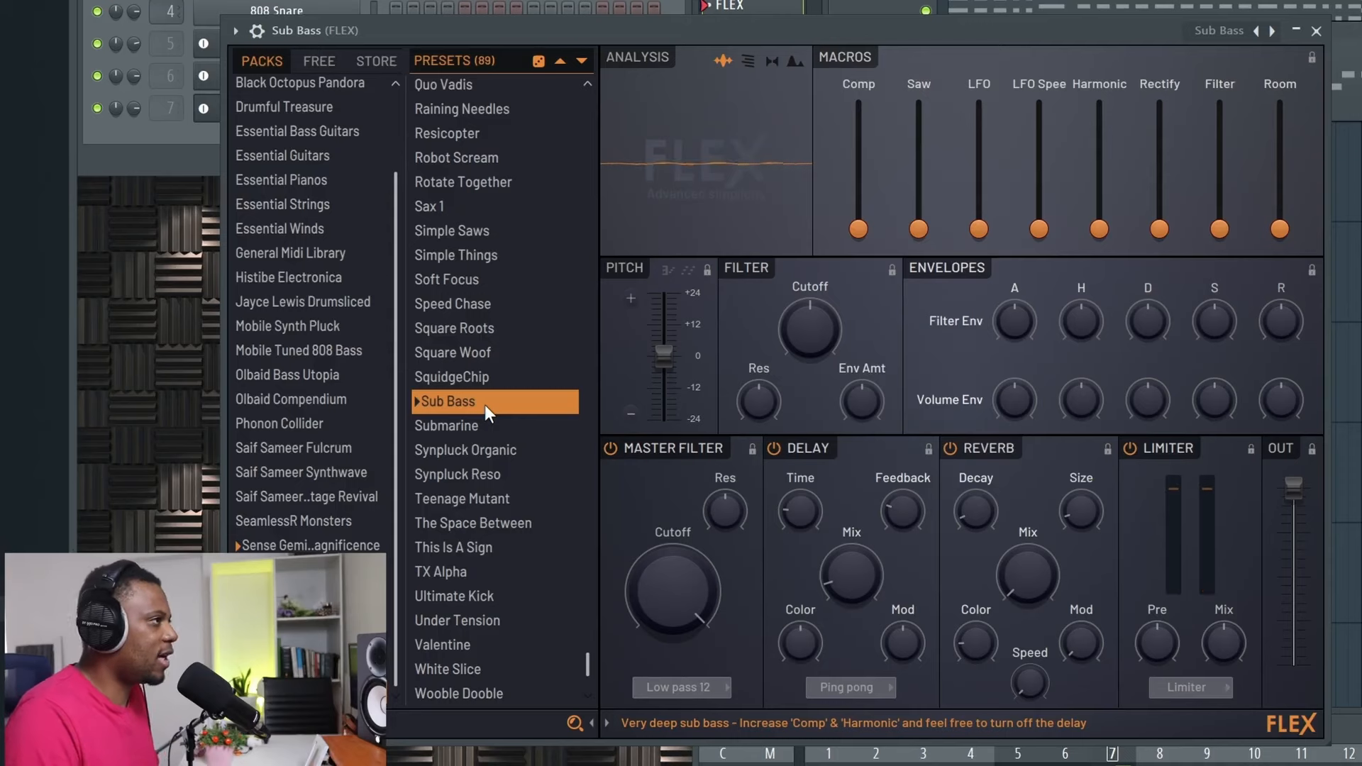
click(1316, 31)
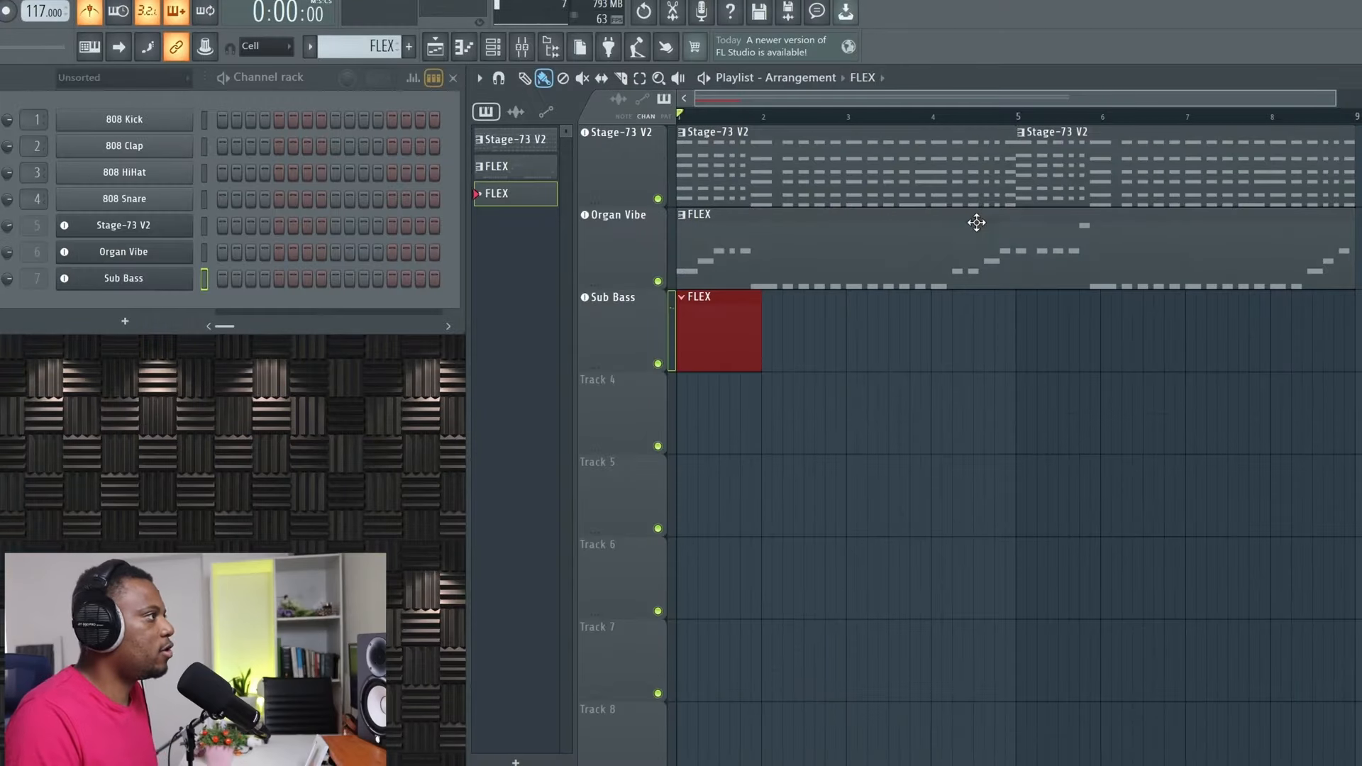
Copy the Organ Vibe channel's bassline notes and paste them into the Sub Bass channel's FLEX pattern.
click(843, 248)
right_click(125, 241)
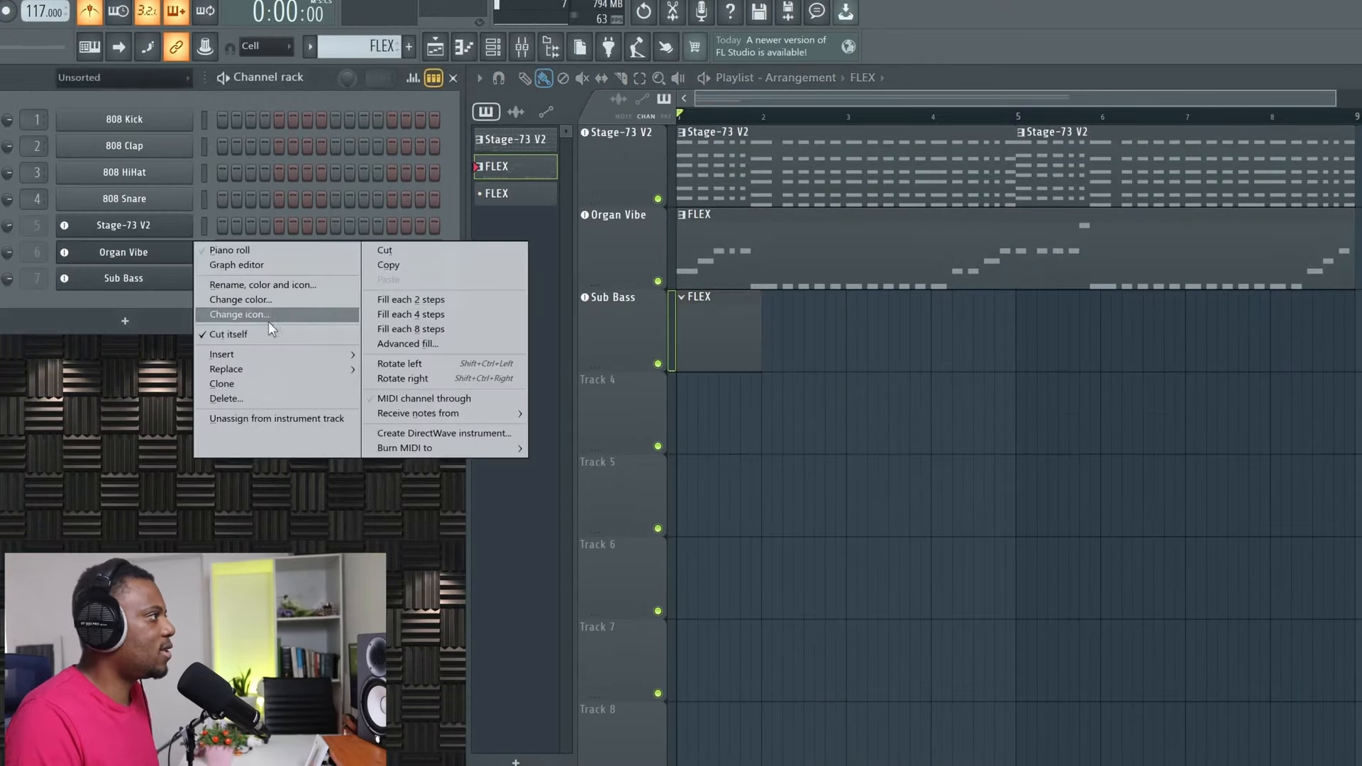
click(413, 272)
click(713, 329)
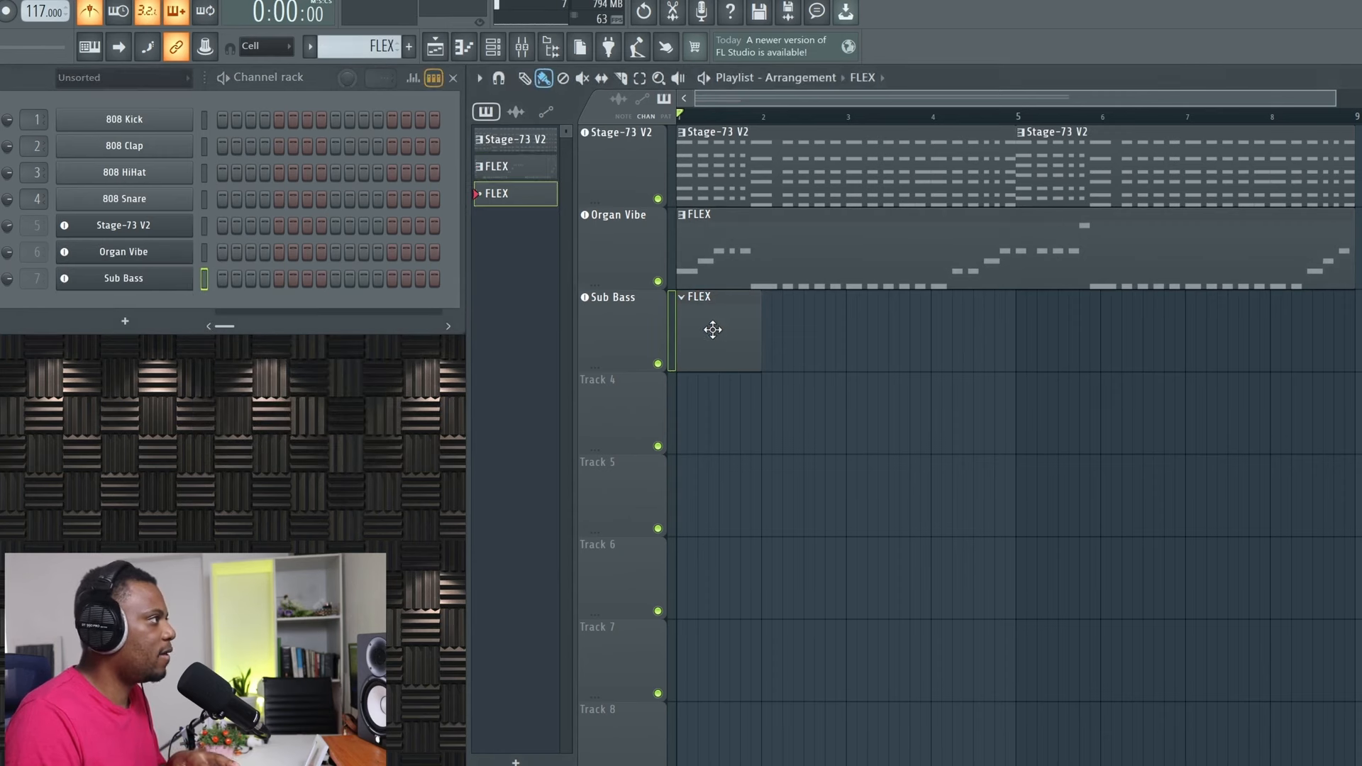
right_click(156, 287)
click(387, 307)
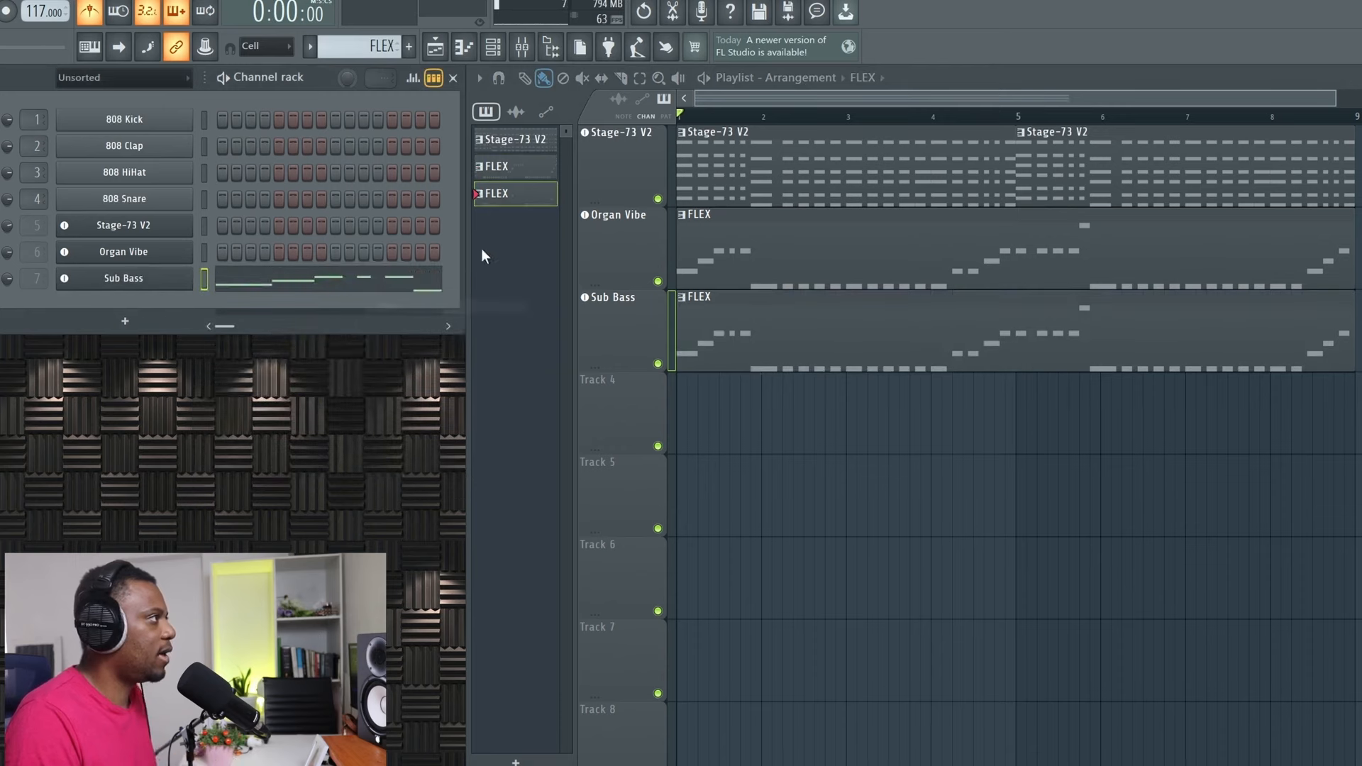
Mute the Organ Vibe track and play the arrangement to hear the Sub Bass with the chords.
click(658, 281)
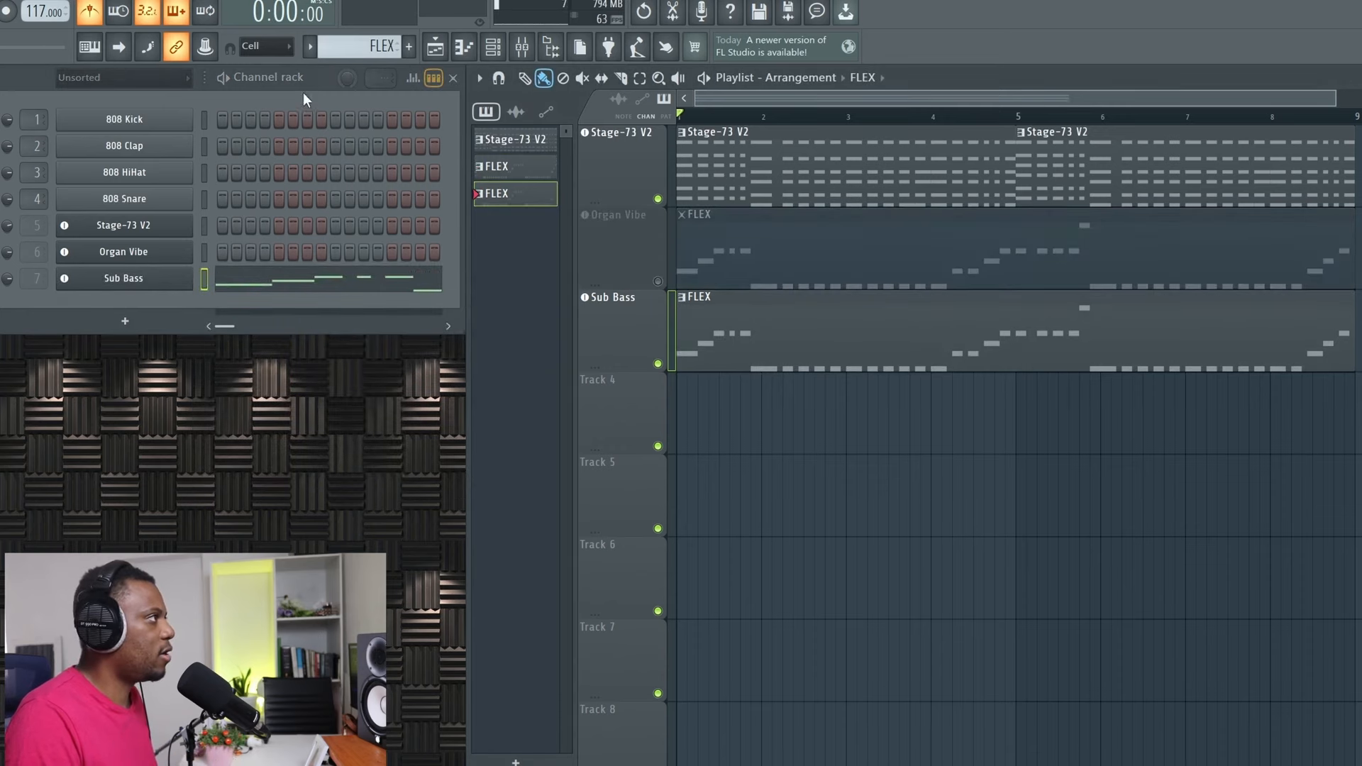
key(space)
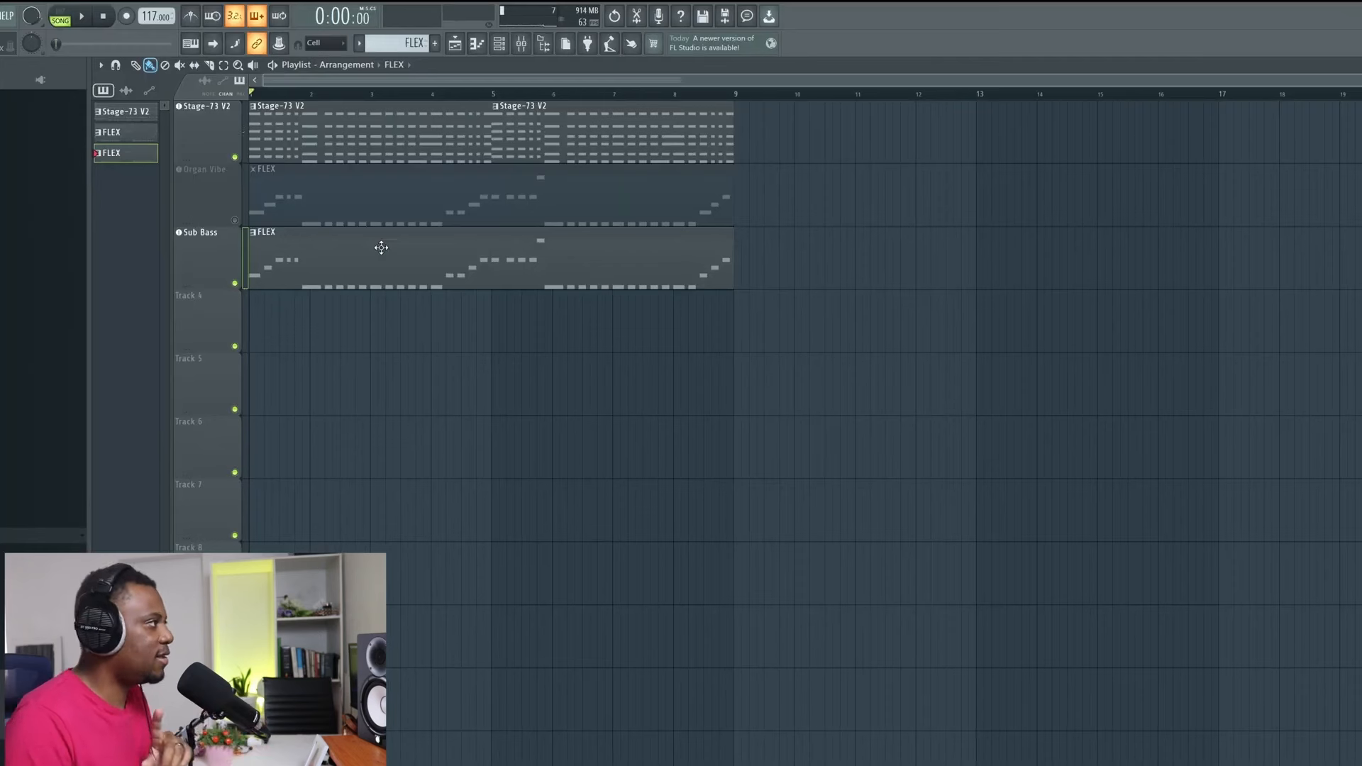
Unmute the Organ Vibe track, move its FLEX clip to start at bar 17 and place a second copy at bar 25.
click(235, 220)
scroll(353, 110, down, 3)
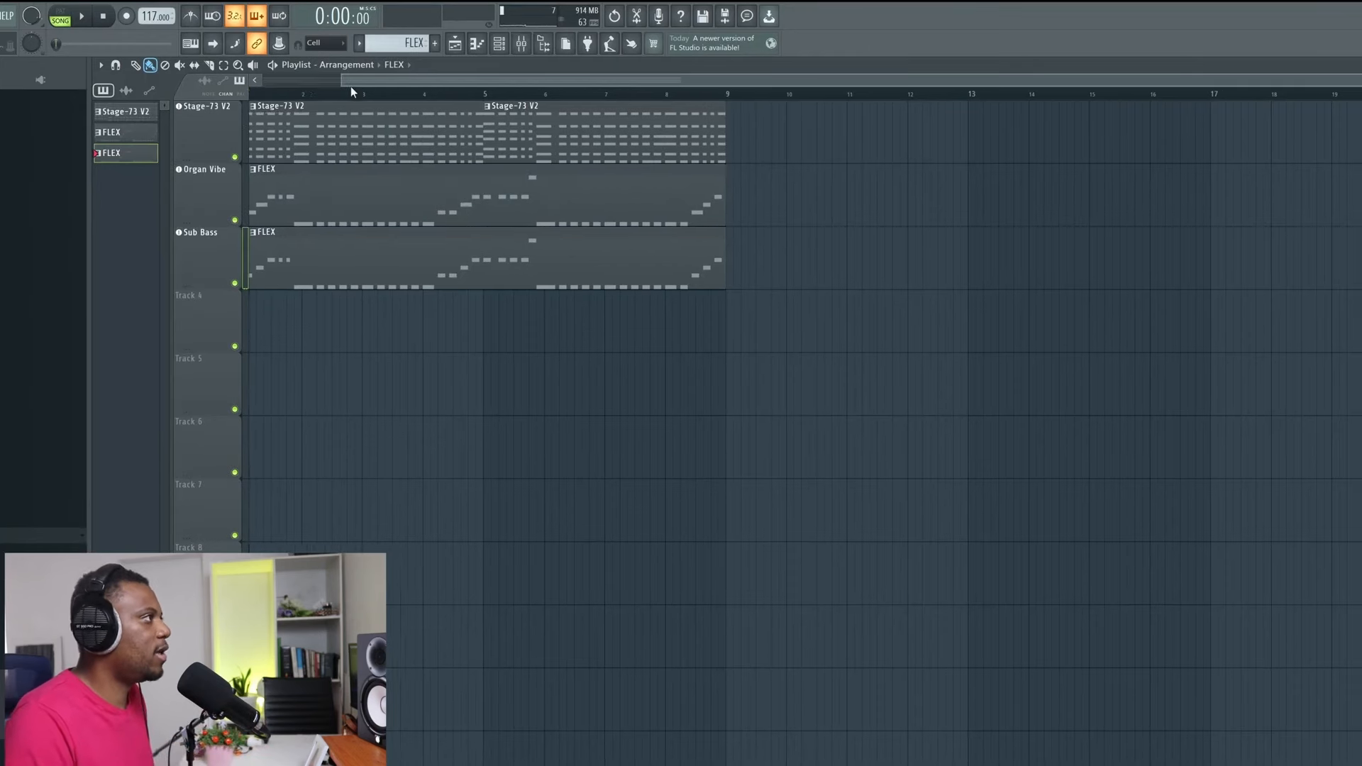
scroll(367, 94, up, 1)
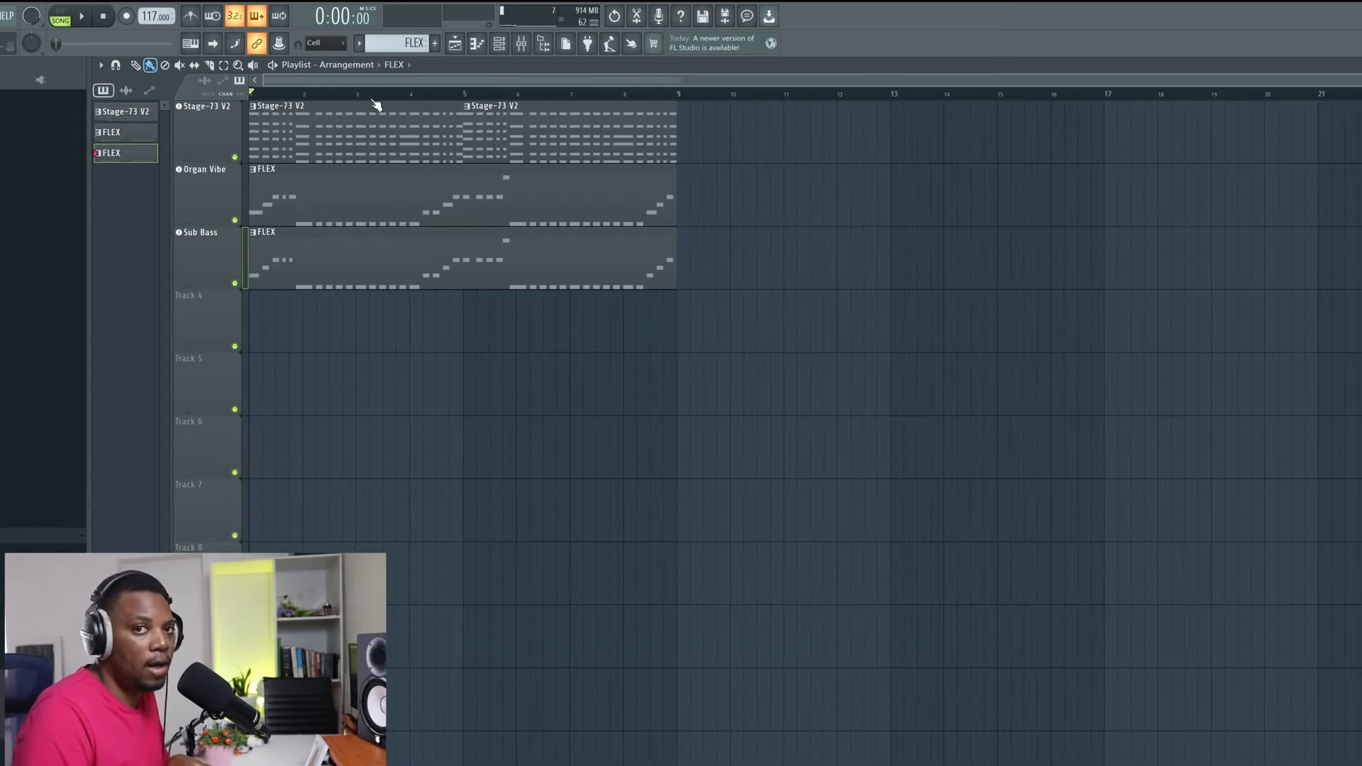
drag(347, 184, 998, 197)
scroll(606, 98, down, 4)
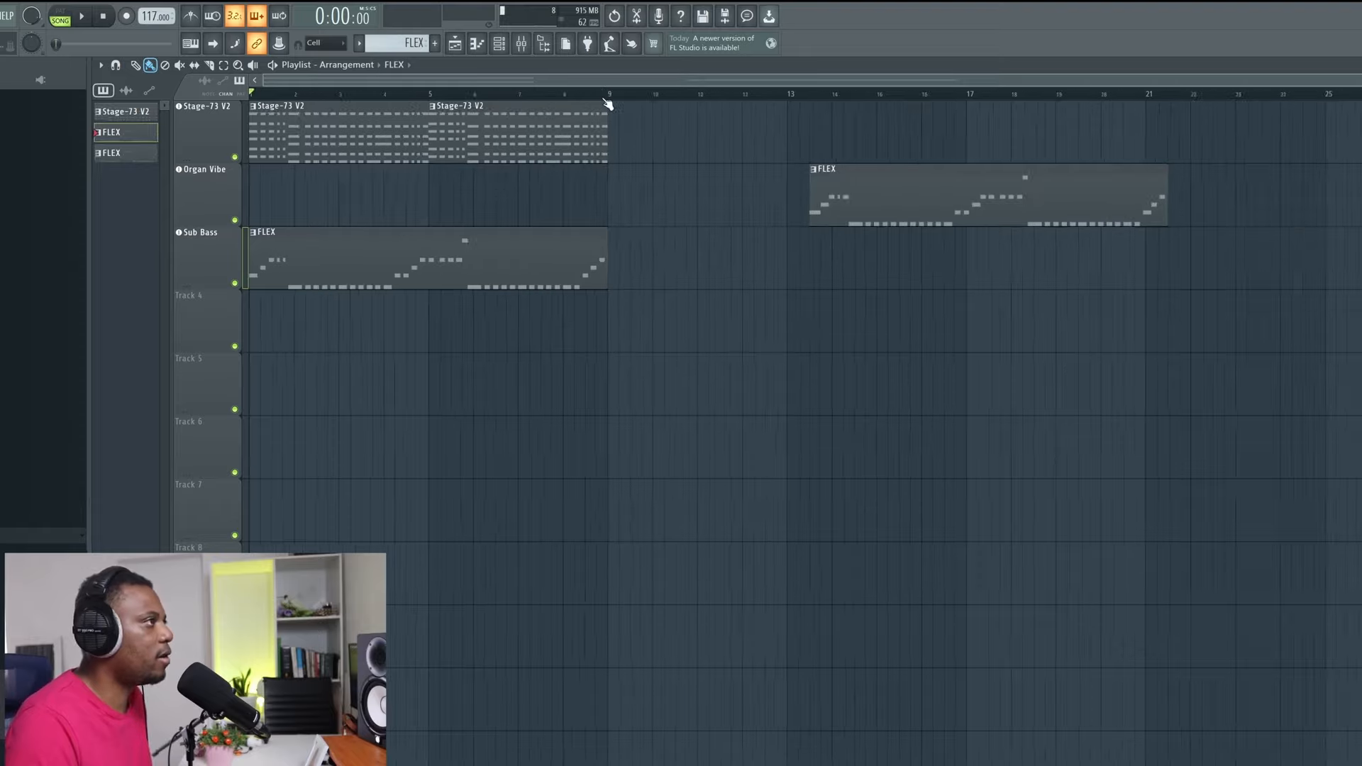
drag(743, 198, 901, 205)
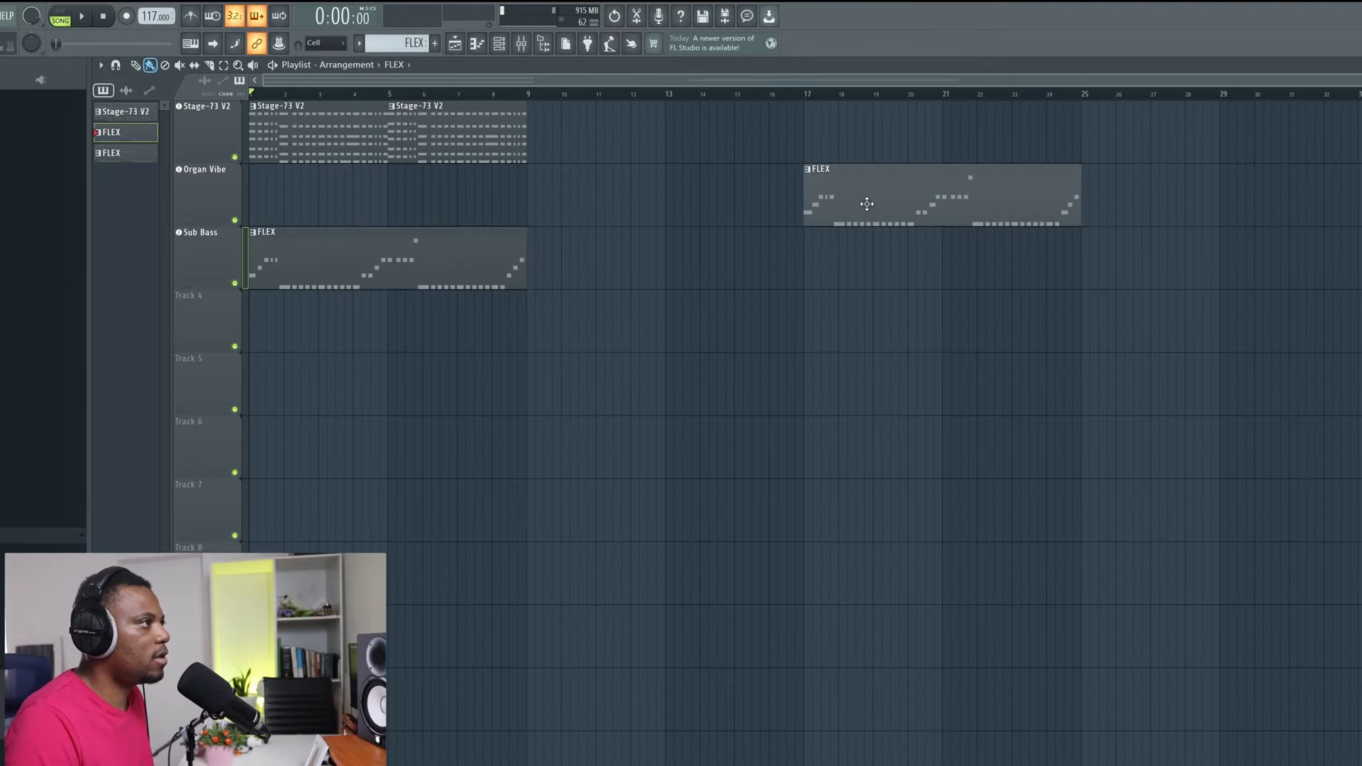
click(1090, 207)
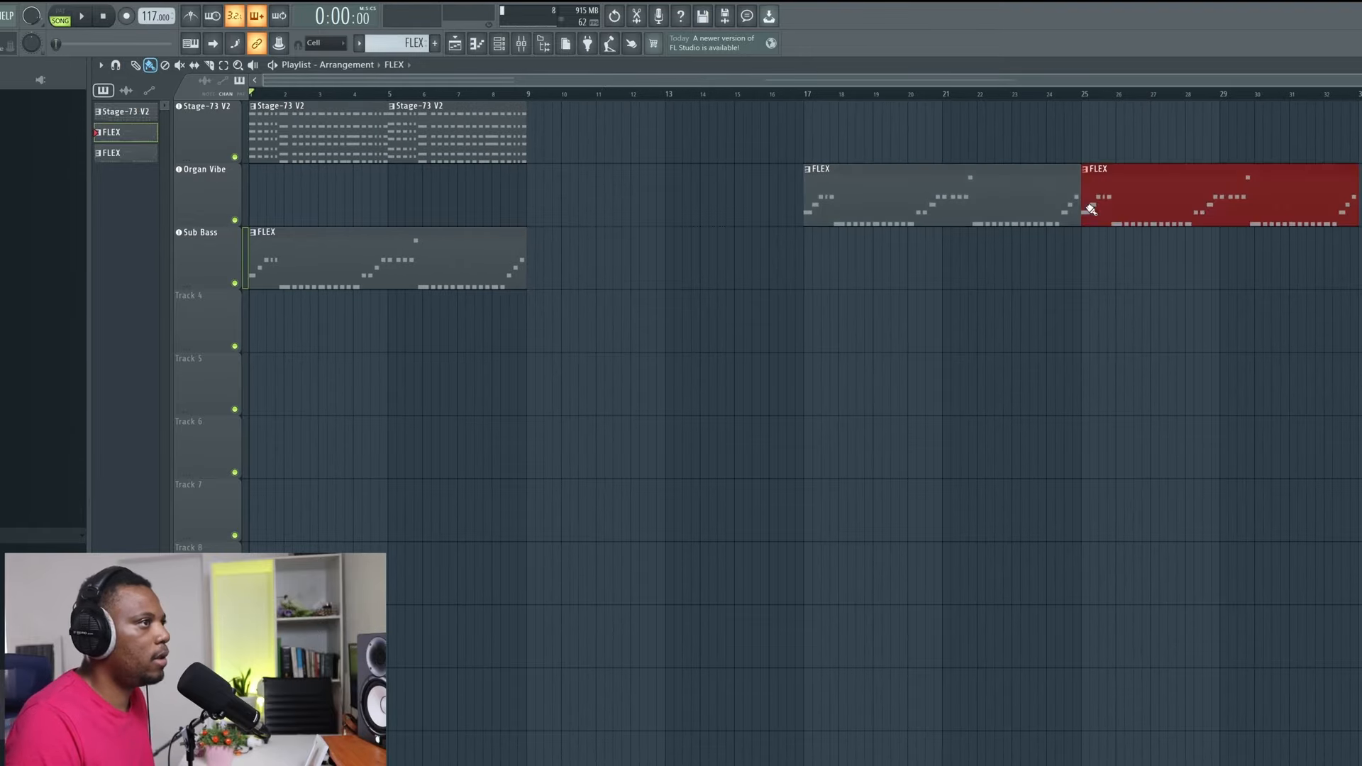
Select the two Stage-73 V2 chord clips and duplicate them three times so the chords run up to bar 33.
drag(584, 179, 308, 116)
key(ctrl+b)
key(ctrl+b)
key(ctrl+b)
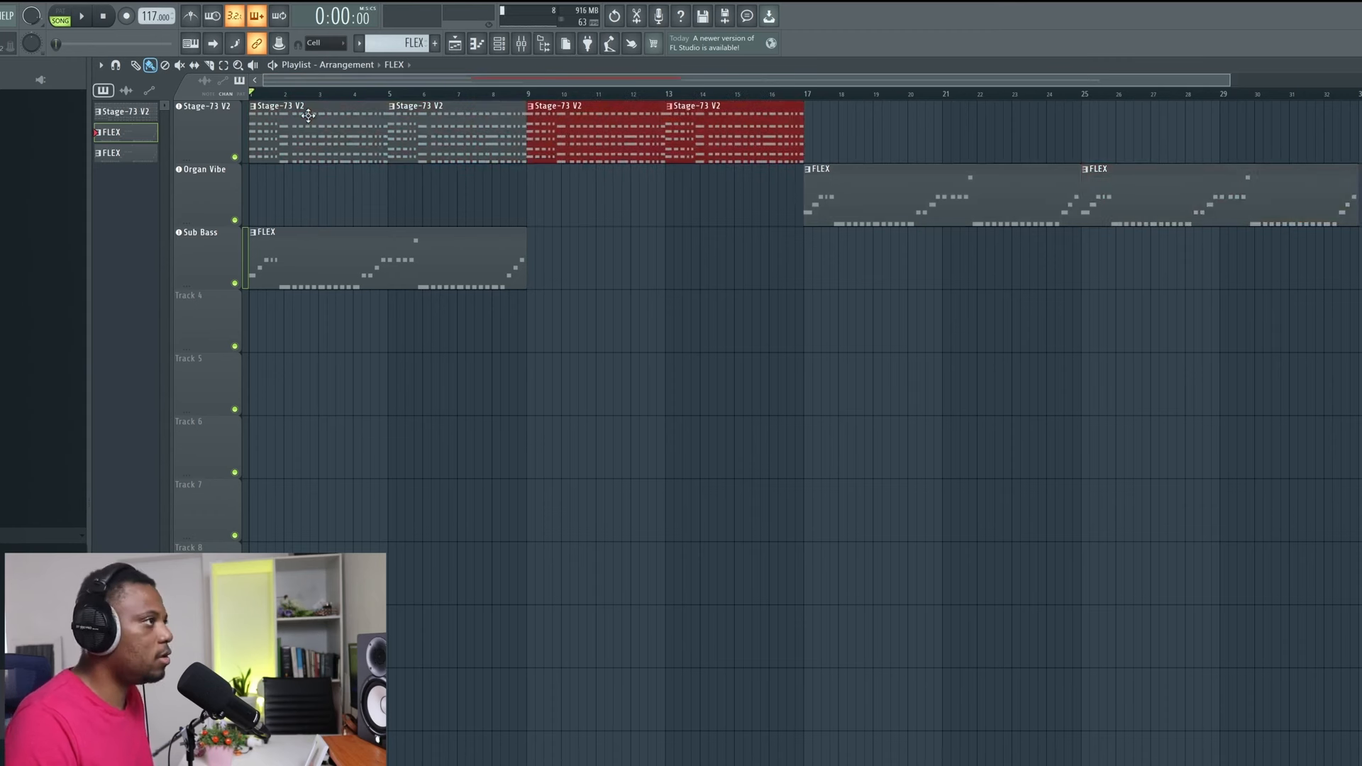
Duplicate the Sub Bass FLEX clip once so that the copy starts at bar 9.
click(433, 268)
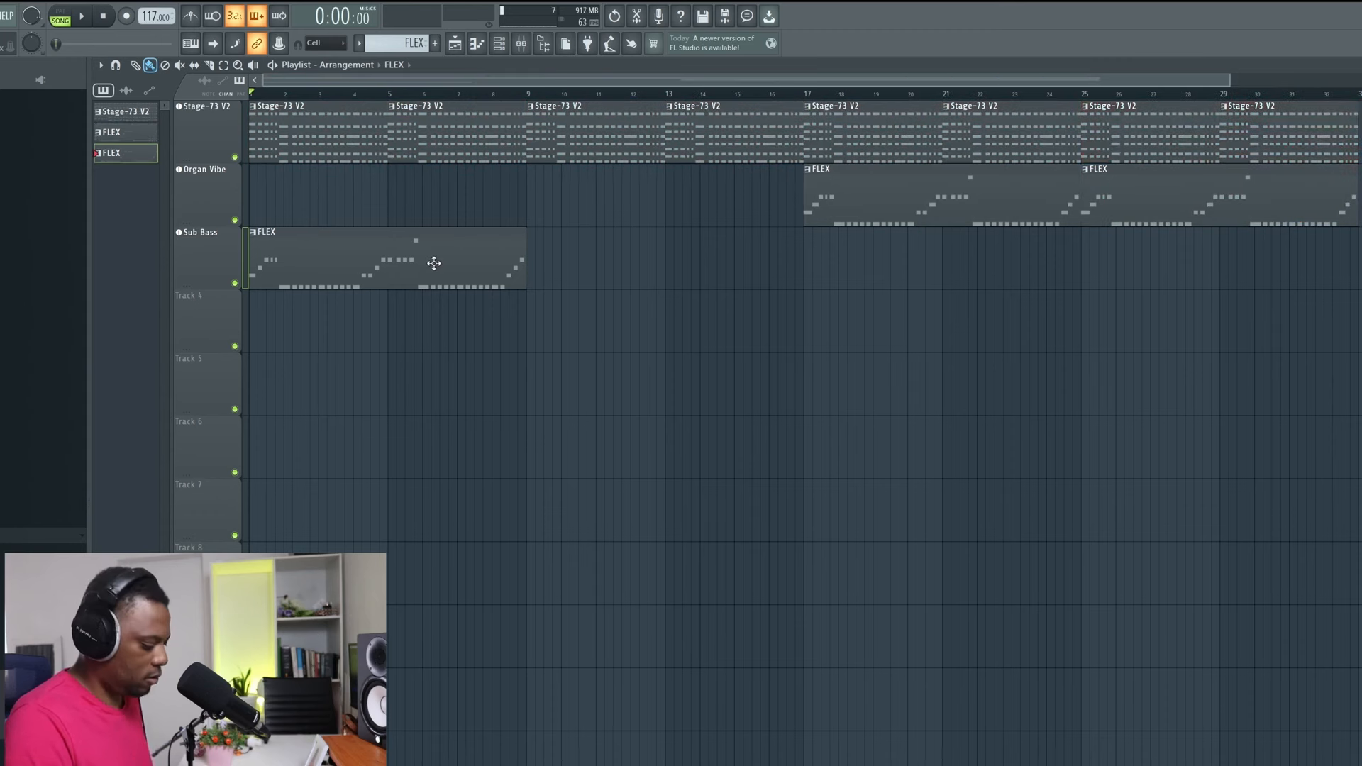
click(421, 229)
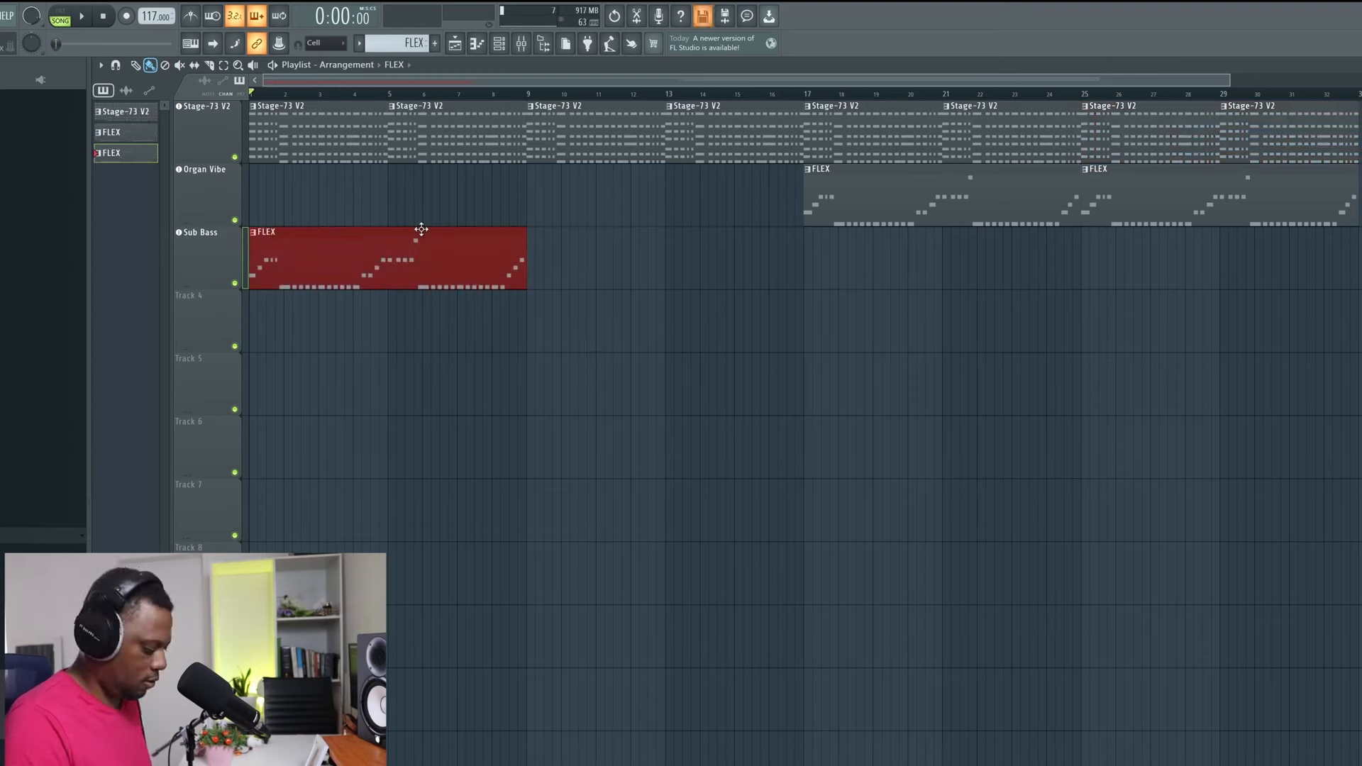
key(ctrl+b)
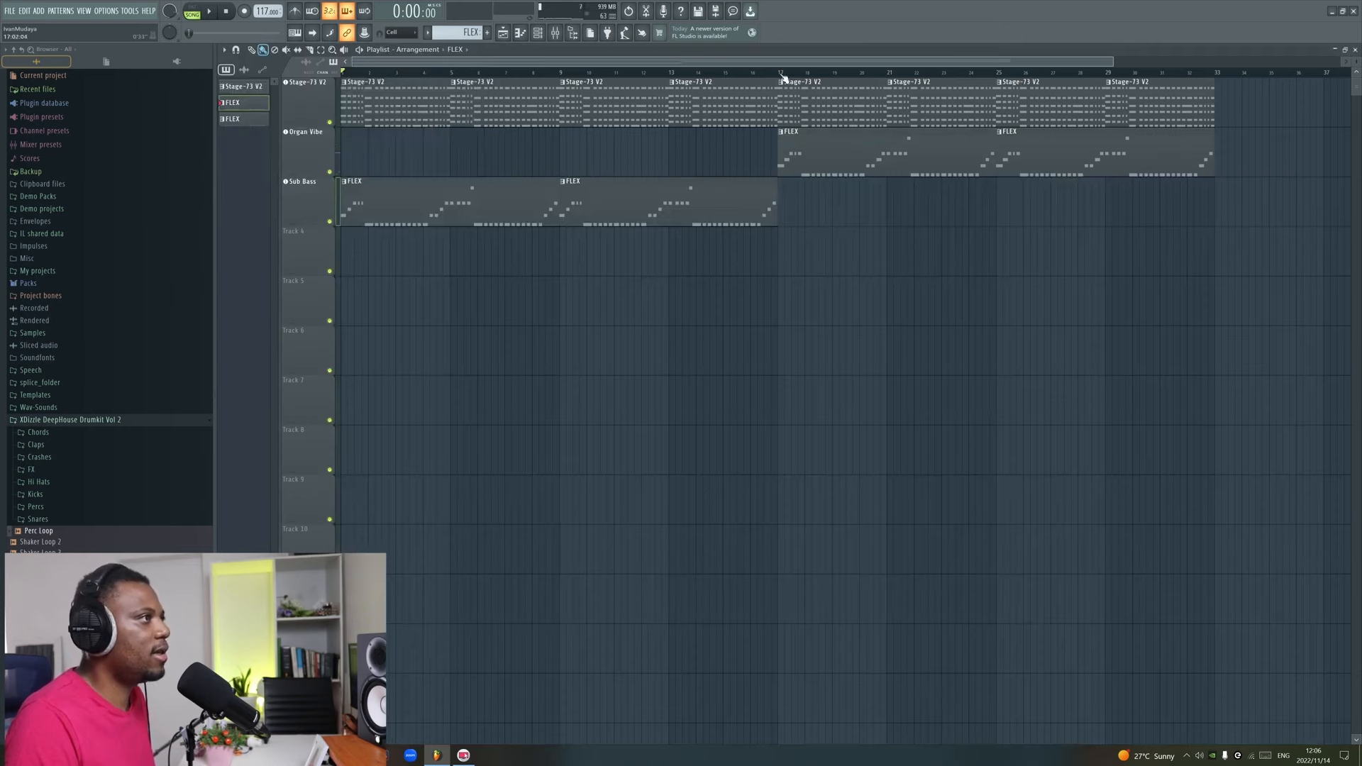
Loop bars 17 to 25 and add a short A#3 note just before bar 4 in the Organ Vibe bassline.
drag(783, 77, 900, 73)
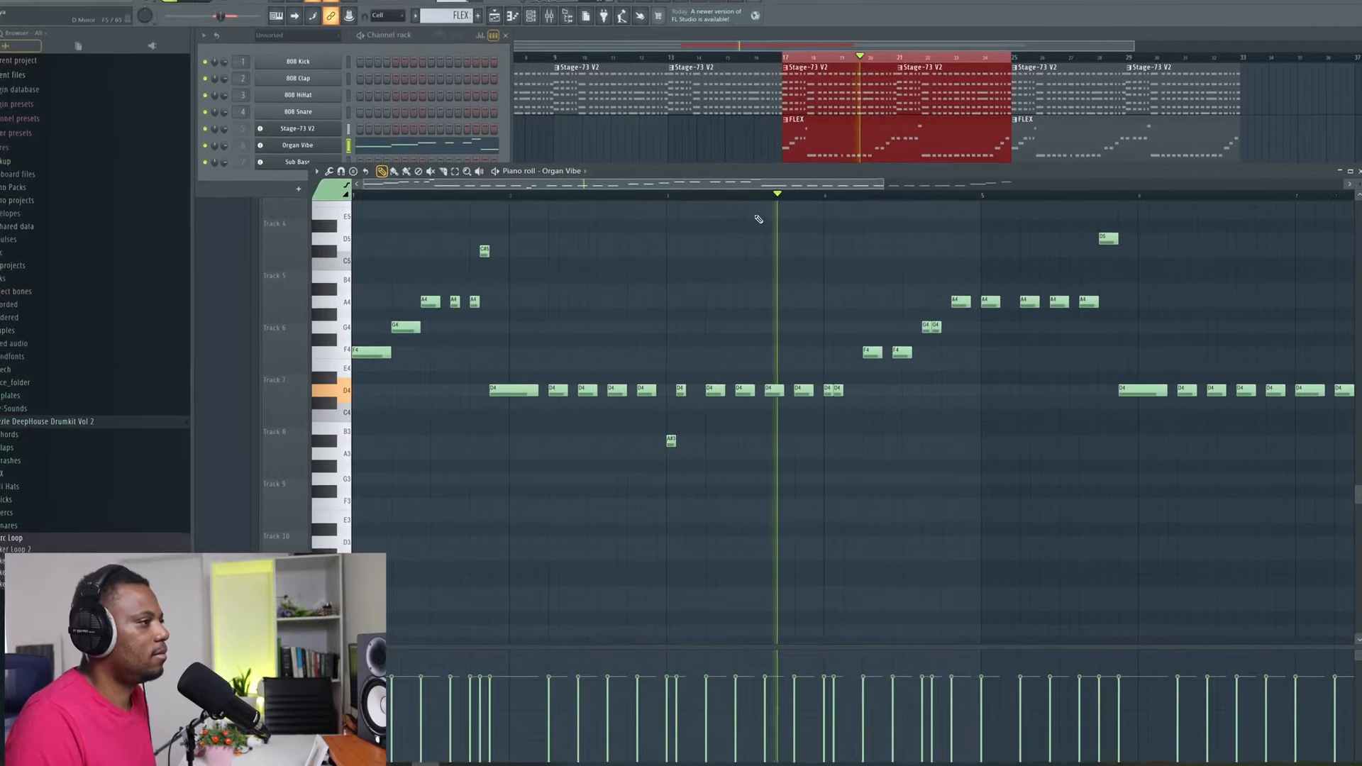
click(817, 439)
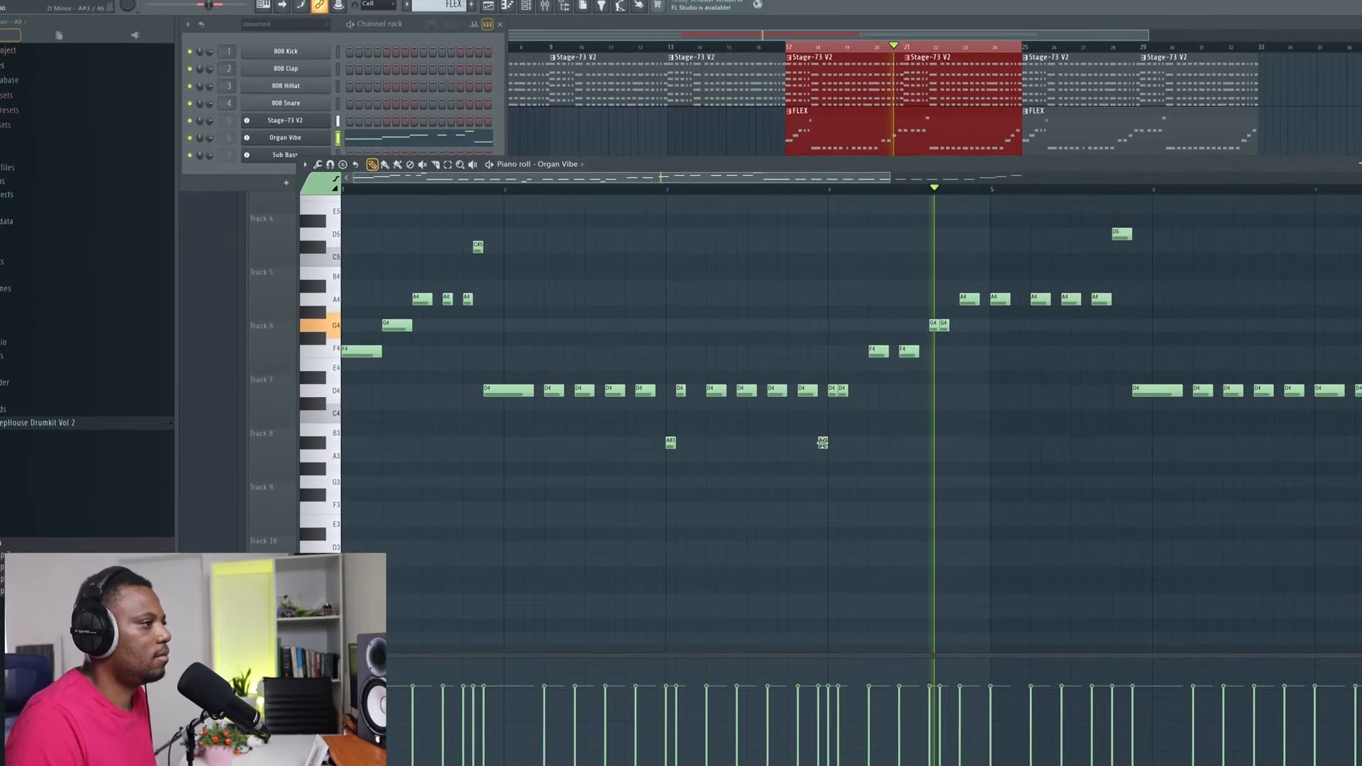
scroll(845, 183, up, 2)
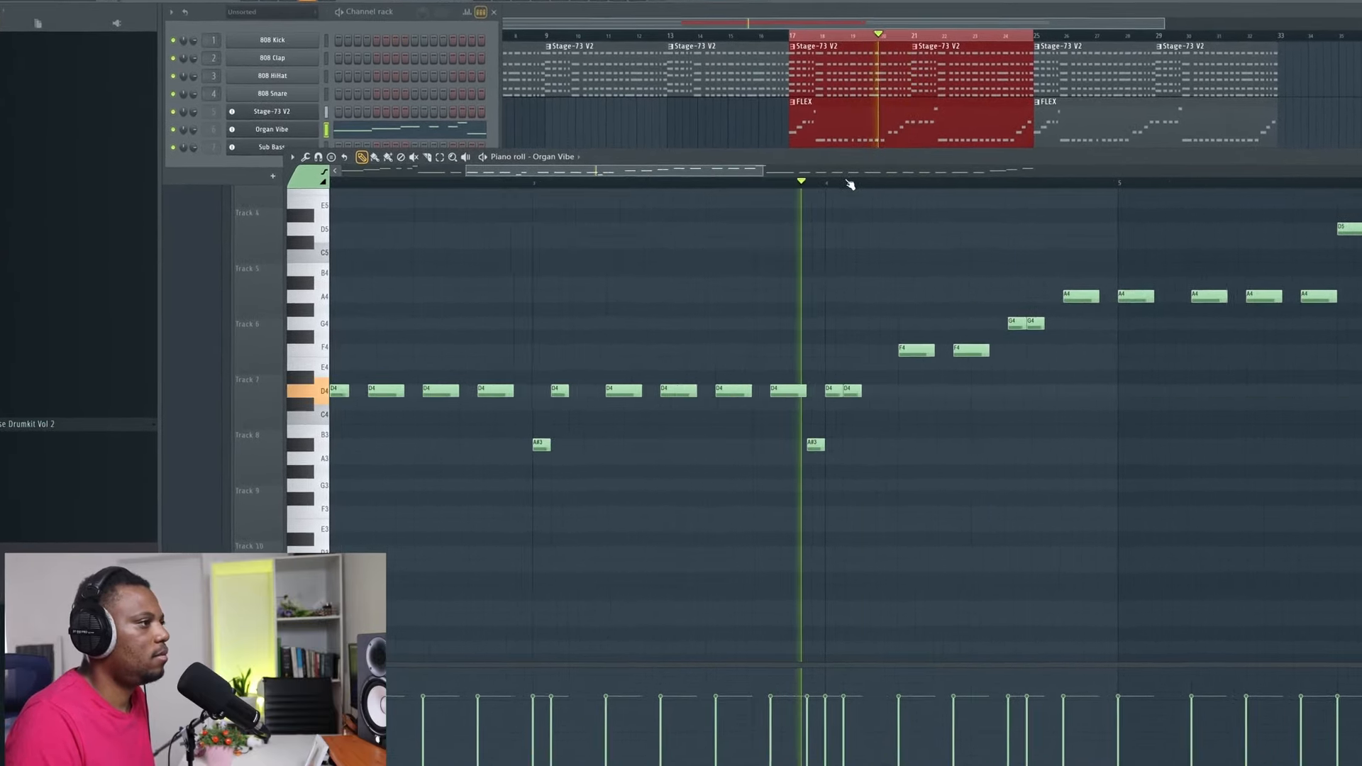
scroll(819, 177, down, 2)
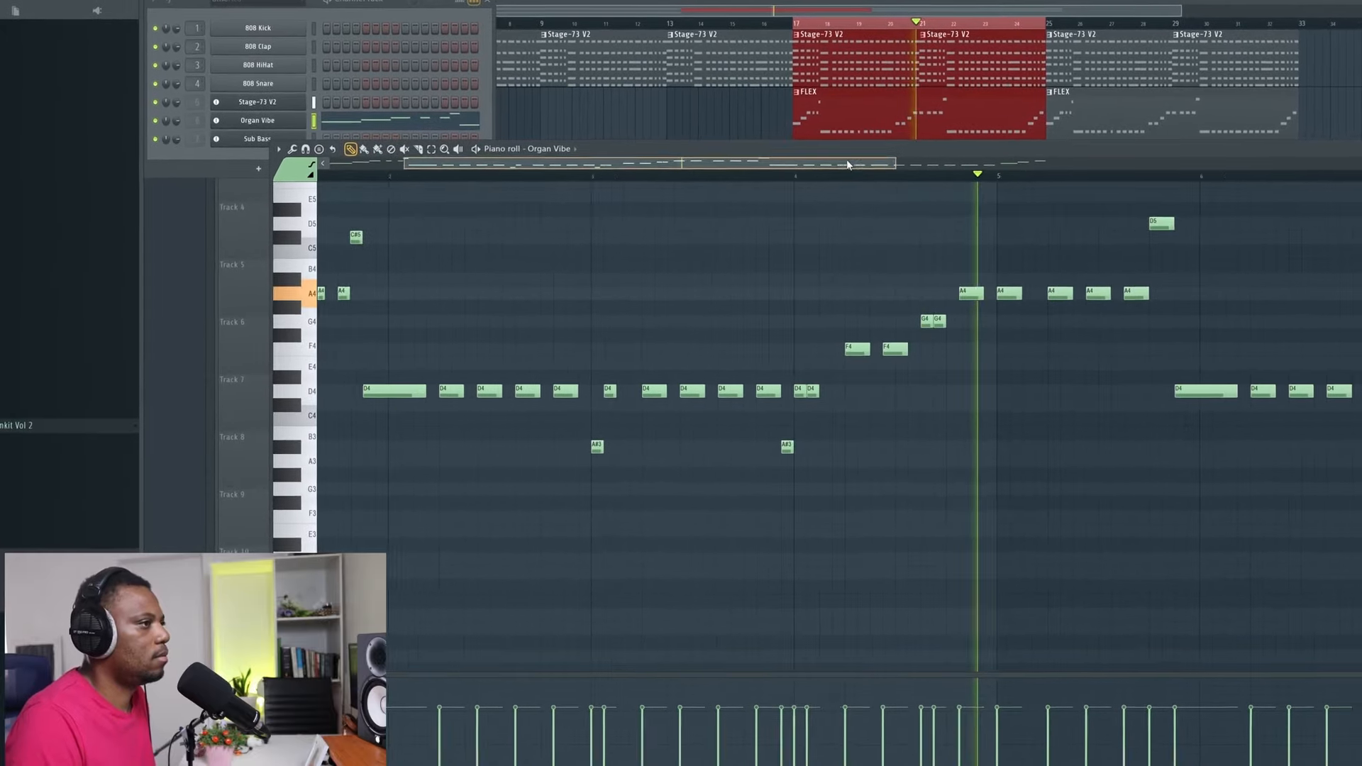
scroll(817, 174, down, 1)
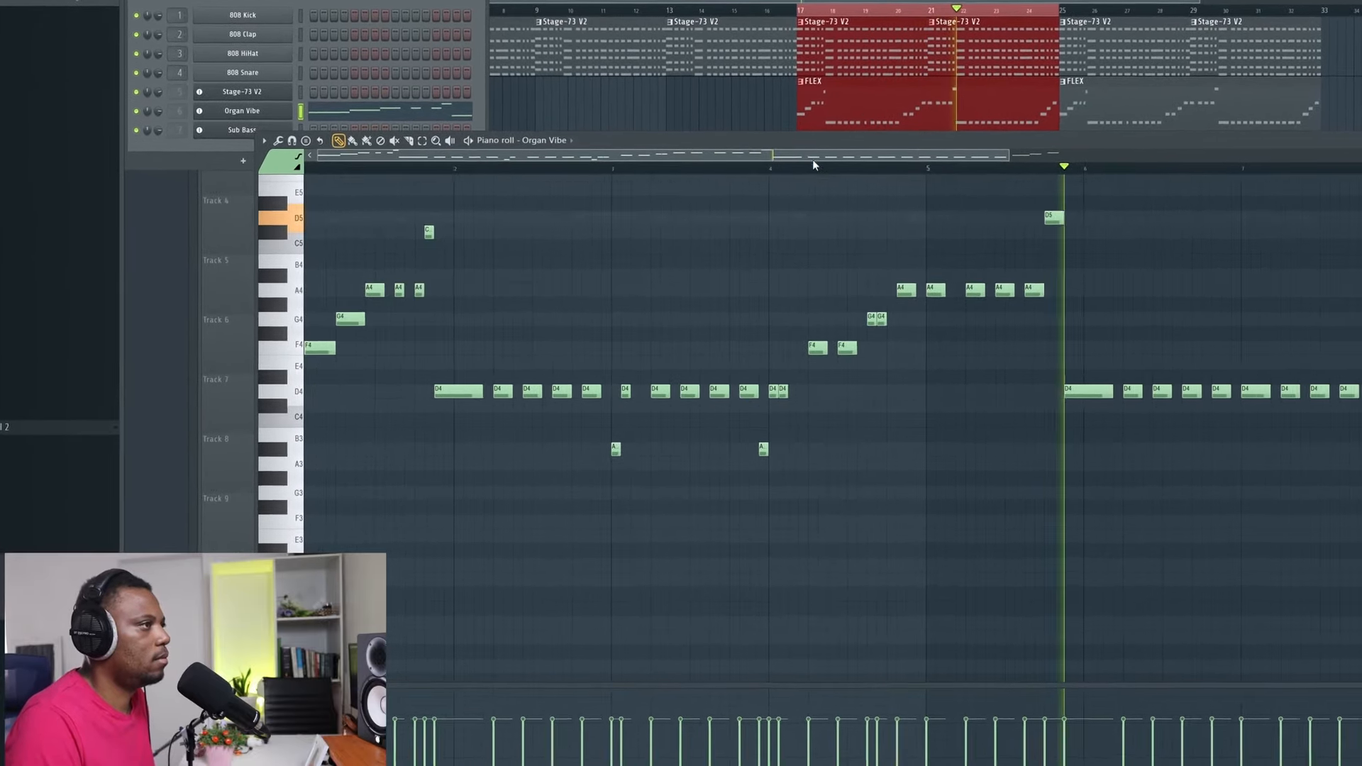
Shorten the Organ Vibe D5 note before bar 6, add an E5 note right after it, and play the passage.
drag(813, 163, 941, 164)
scroll(853, 171, up, 3)
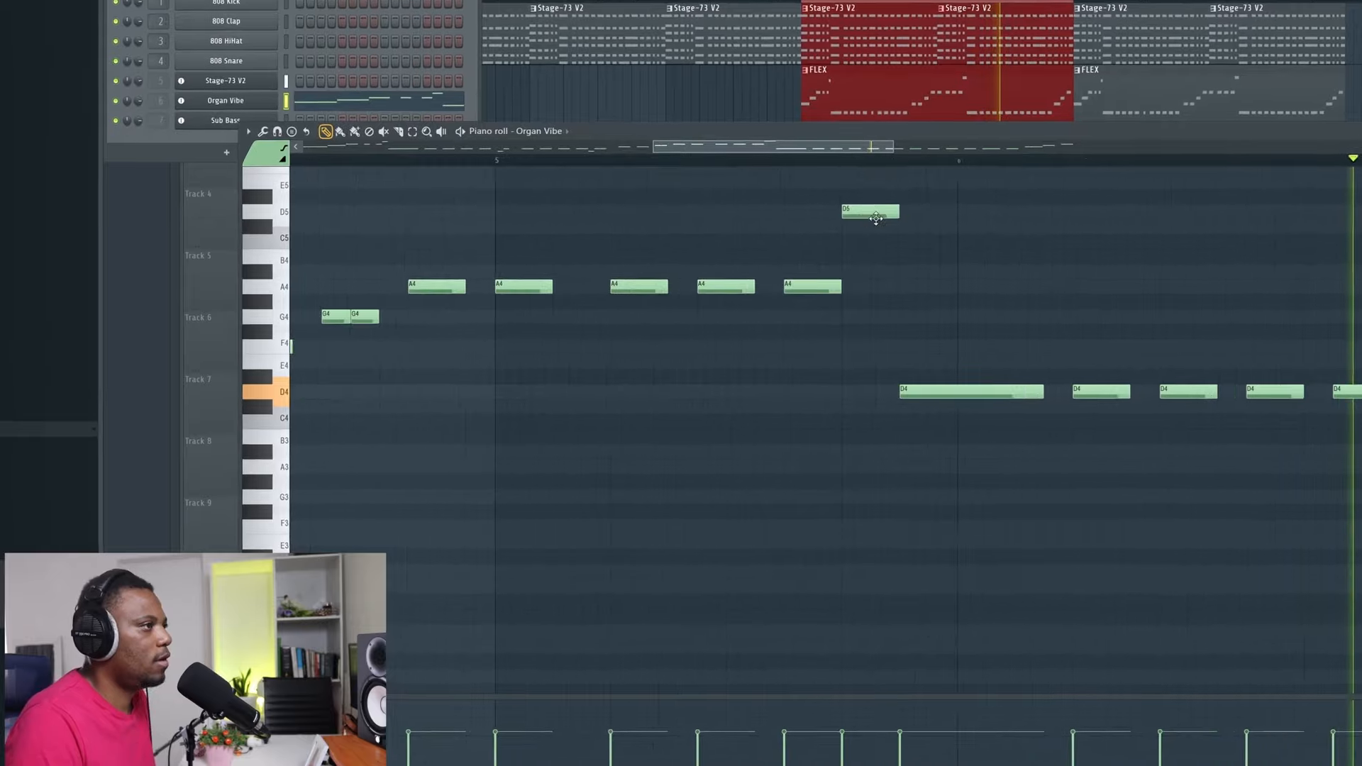
key(space)
scroll(907, 118, up, 3)
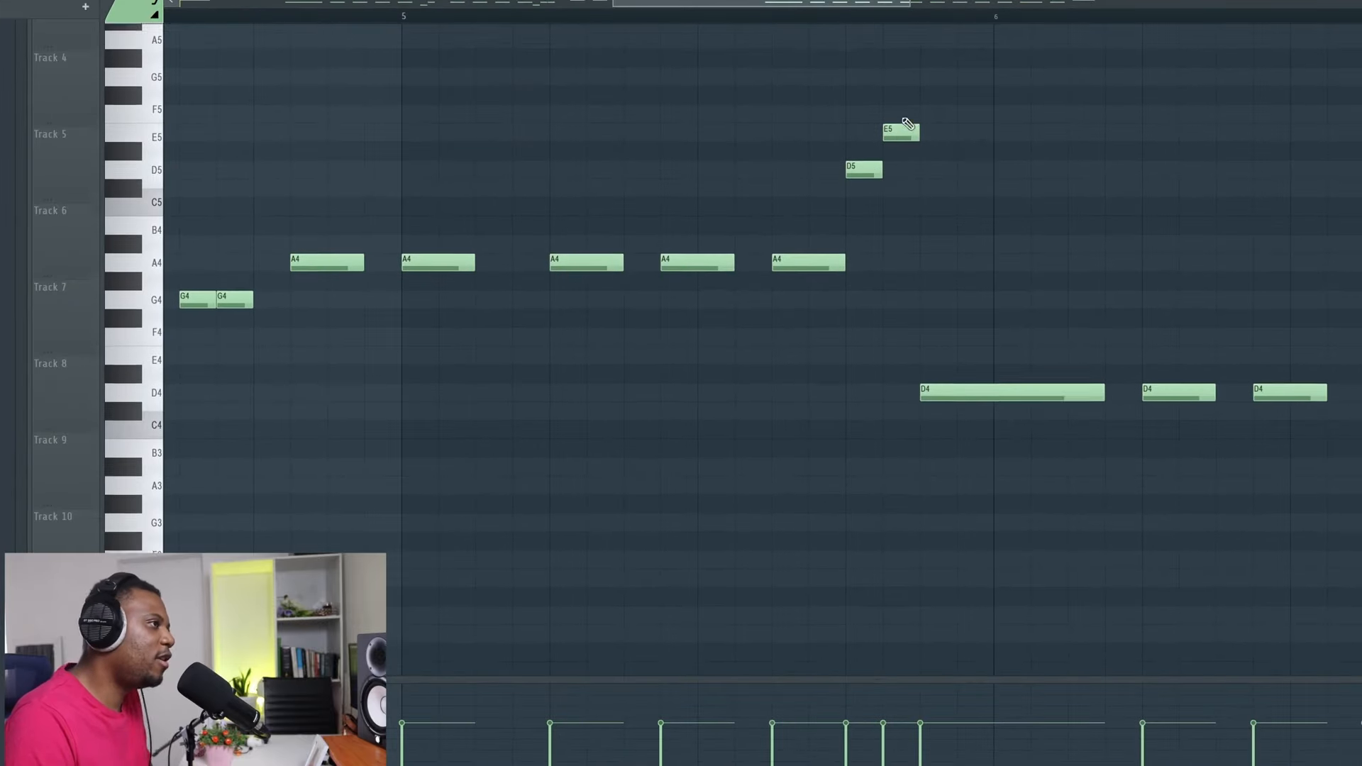
key(space)
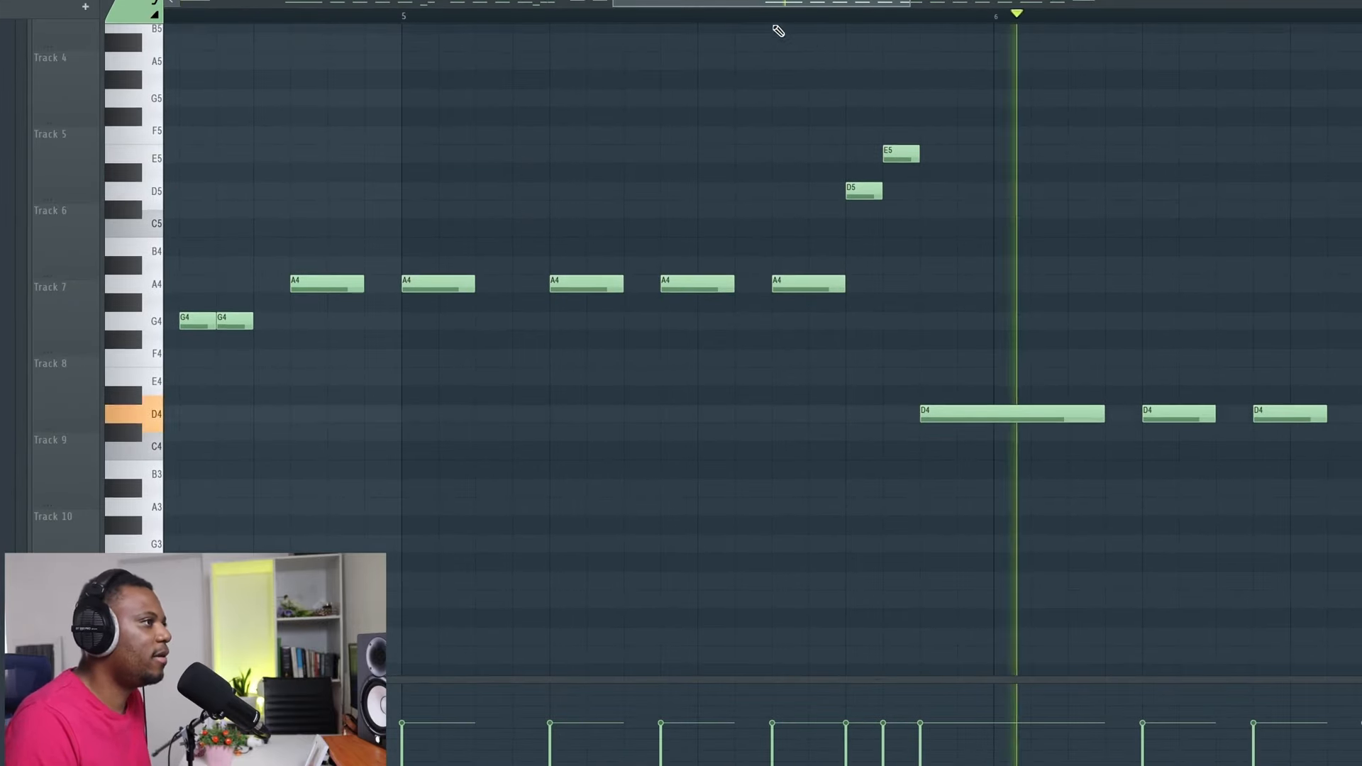
scroll(740, 18, down, 2)
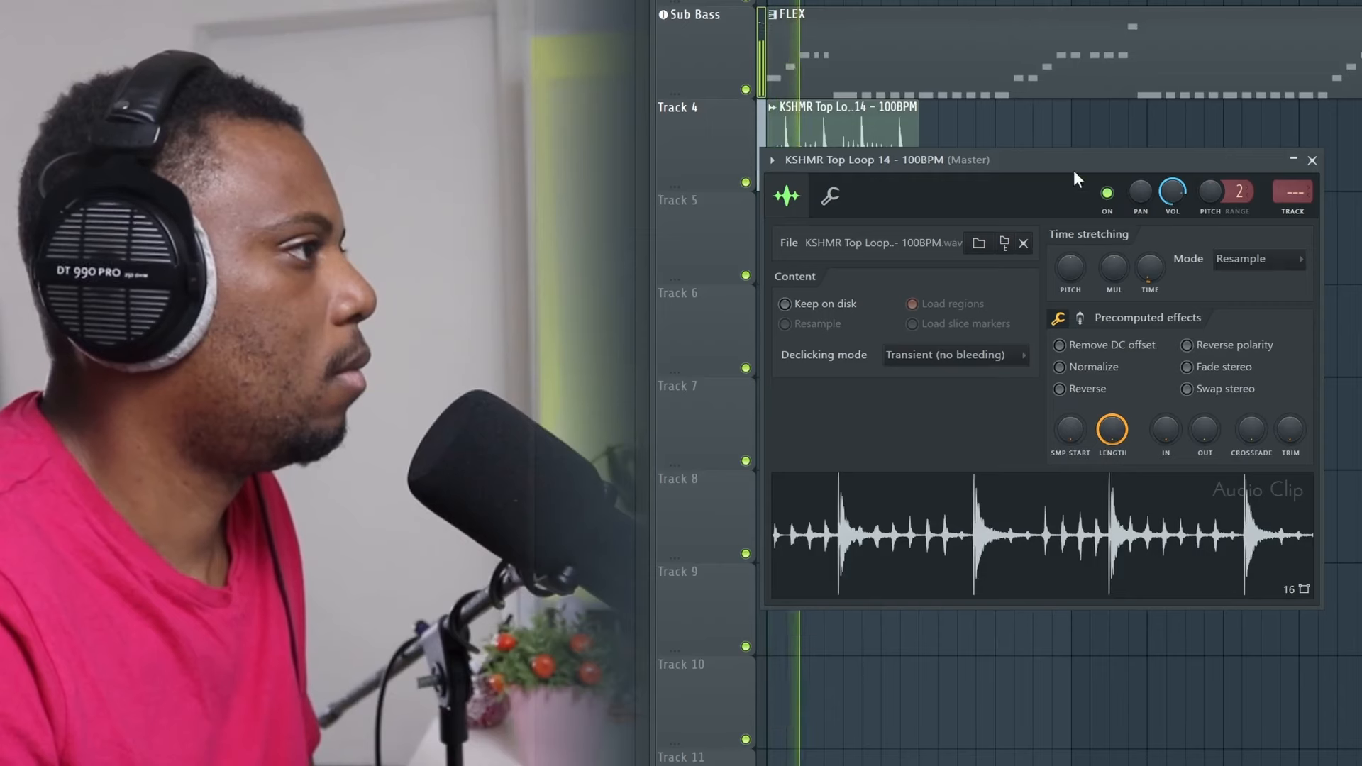
Move the KSHMR Top Loop 14 sample window clear of its Track 4 clip and close it.
drag(1074, 168, 1078, 281)
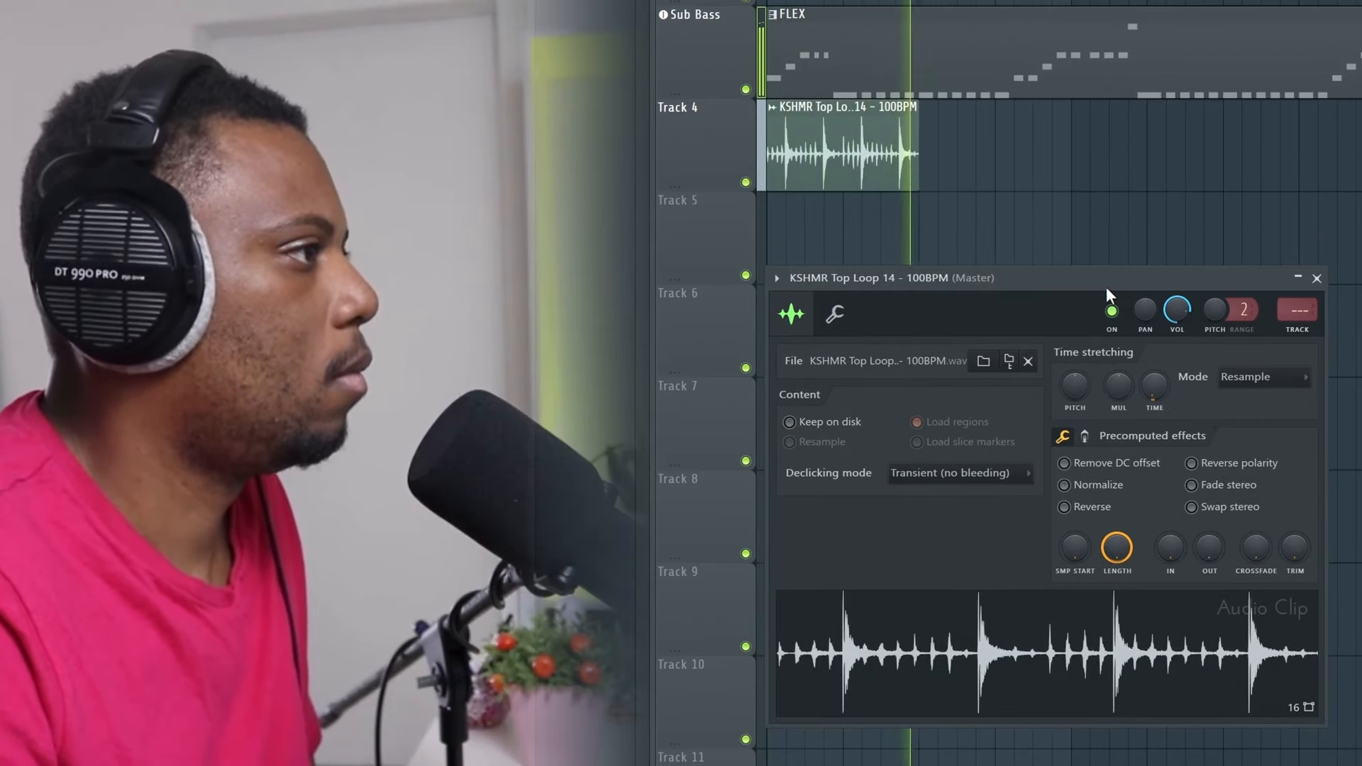
click(1316, 278)
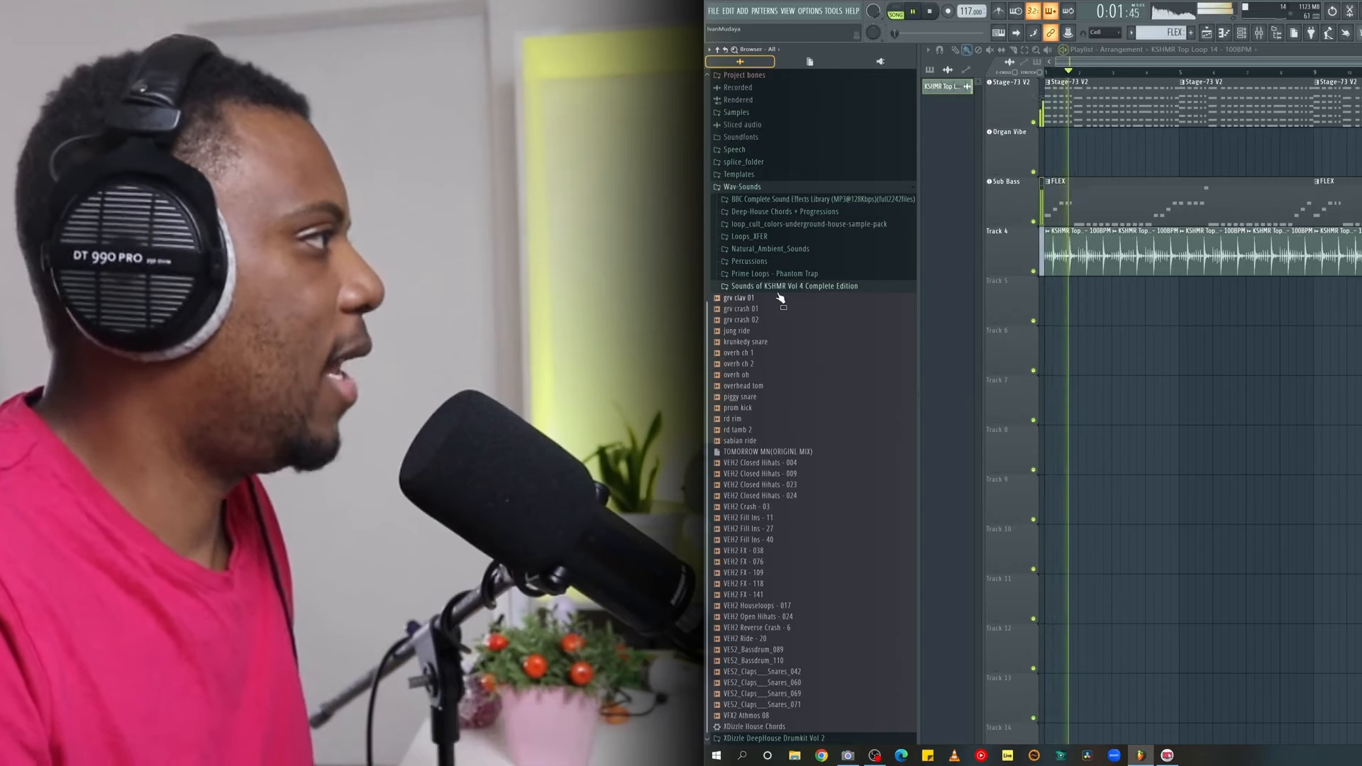
Find the kick samples in the SA Deep House Sample Pack and place Kick (21) at the start of Track 5.
click(777, 189)
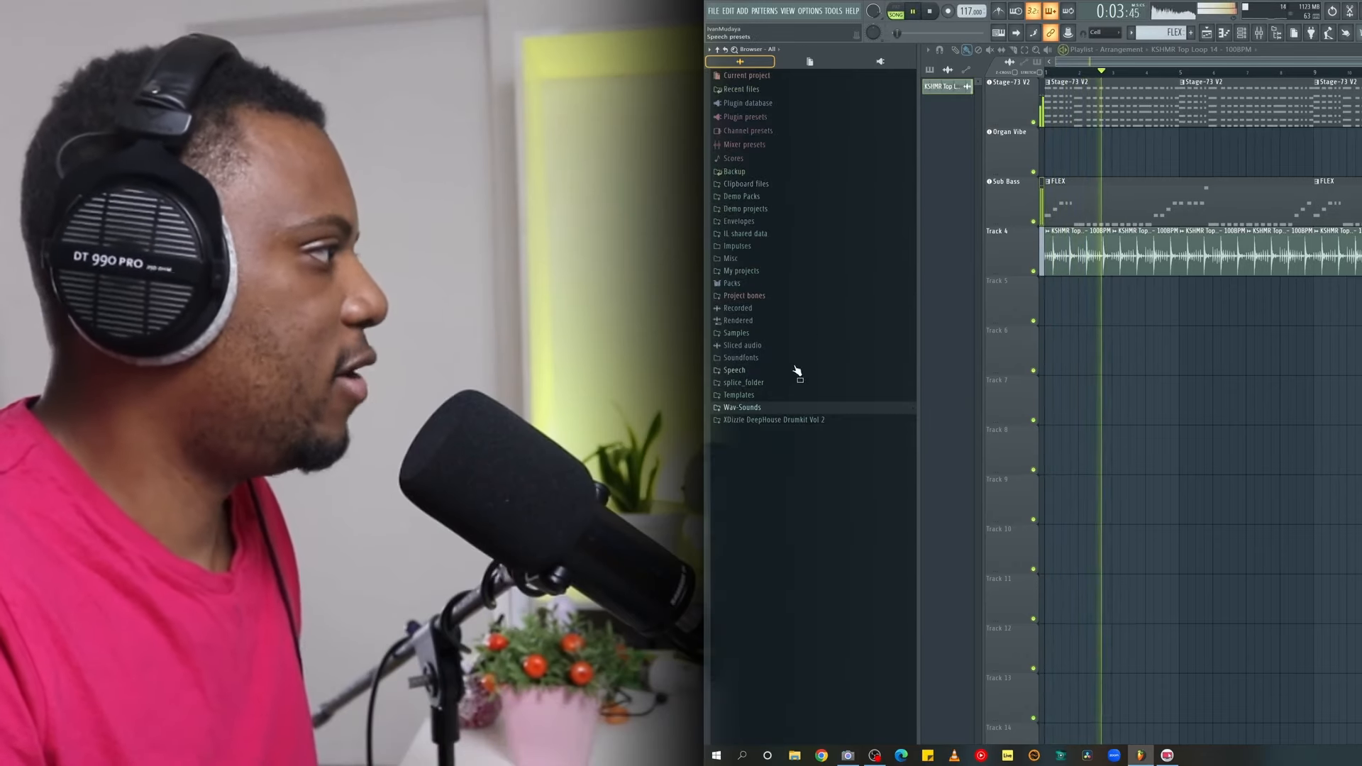
click(756, 335)
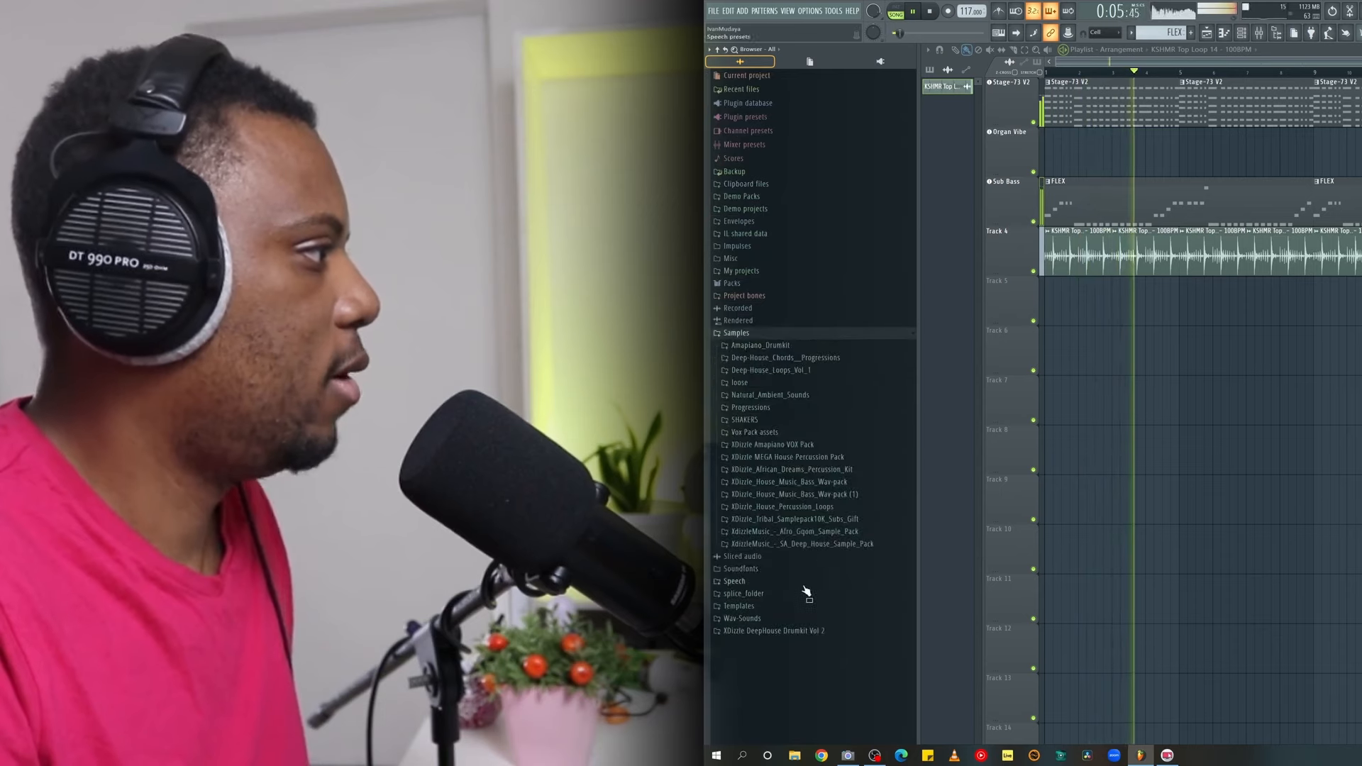
click(831, 558)
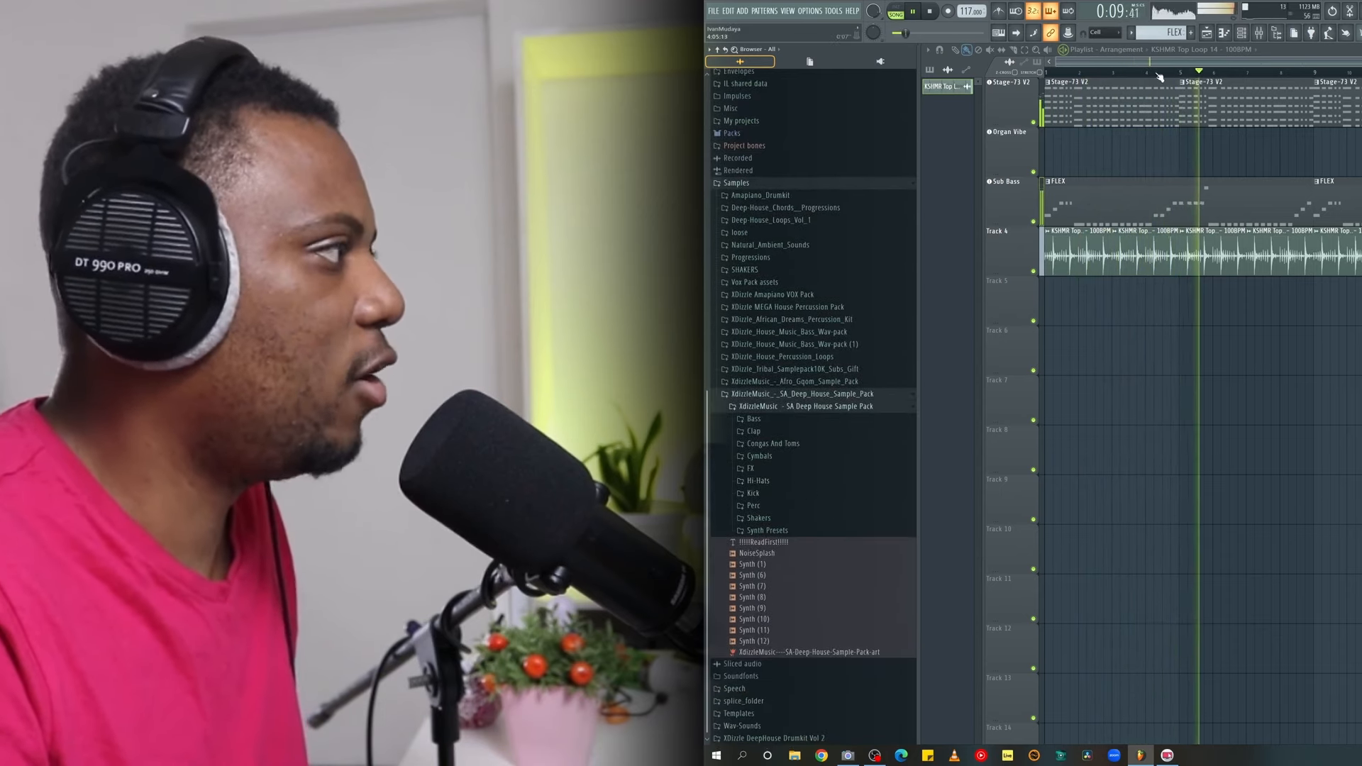
scroll(1158, 76, down, 1)
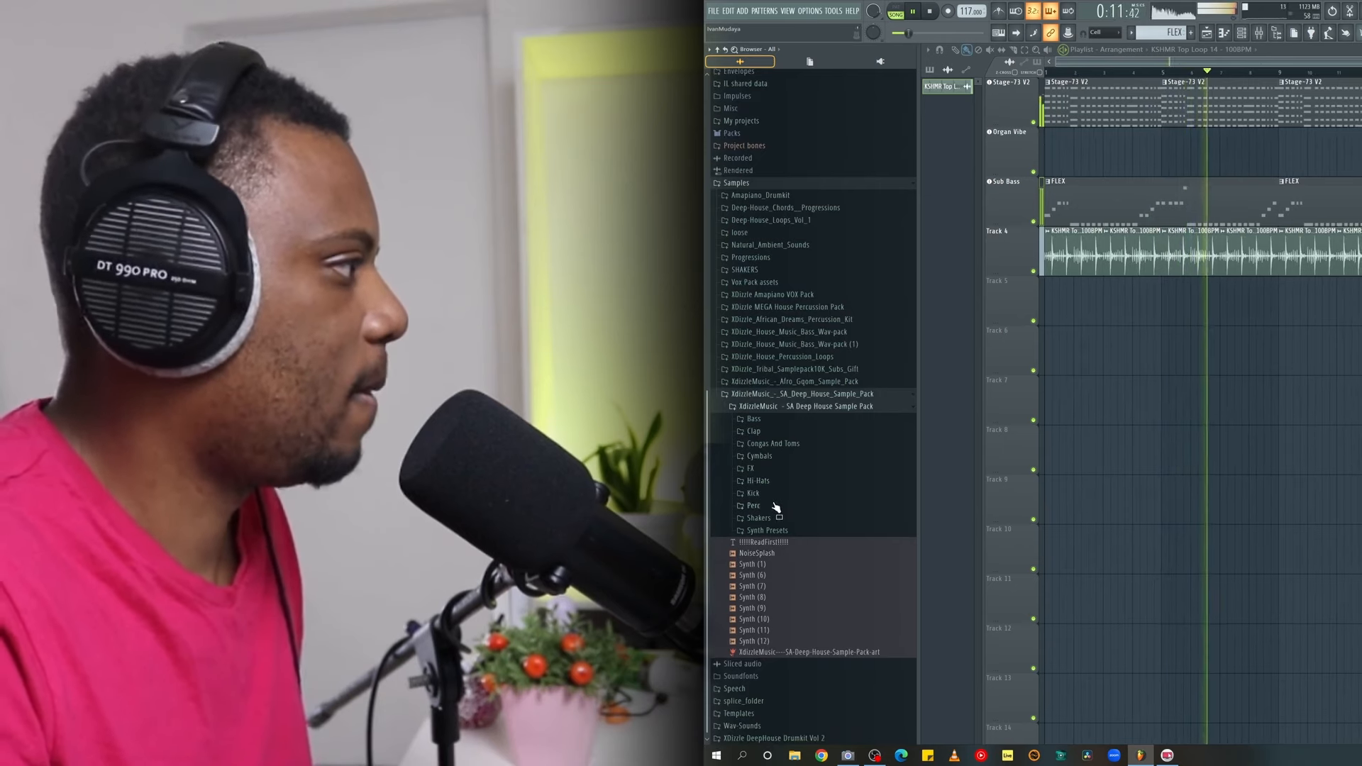
click(779, 495)
drag(61, 527, 351, 309)
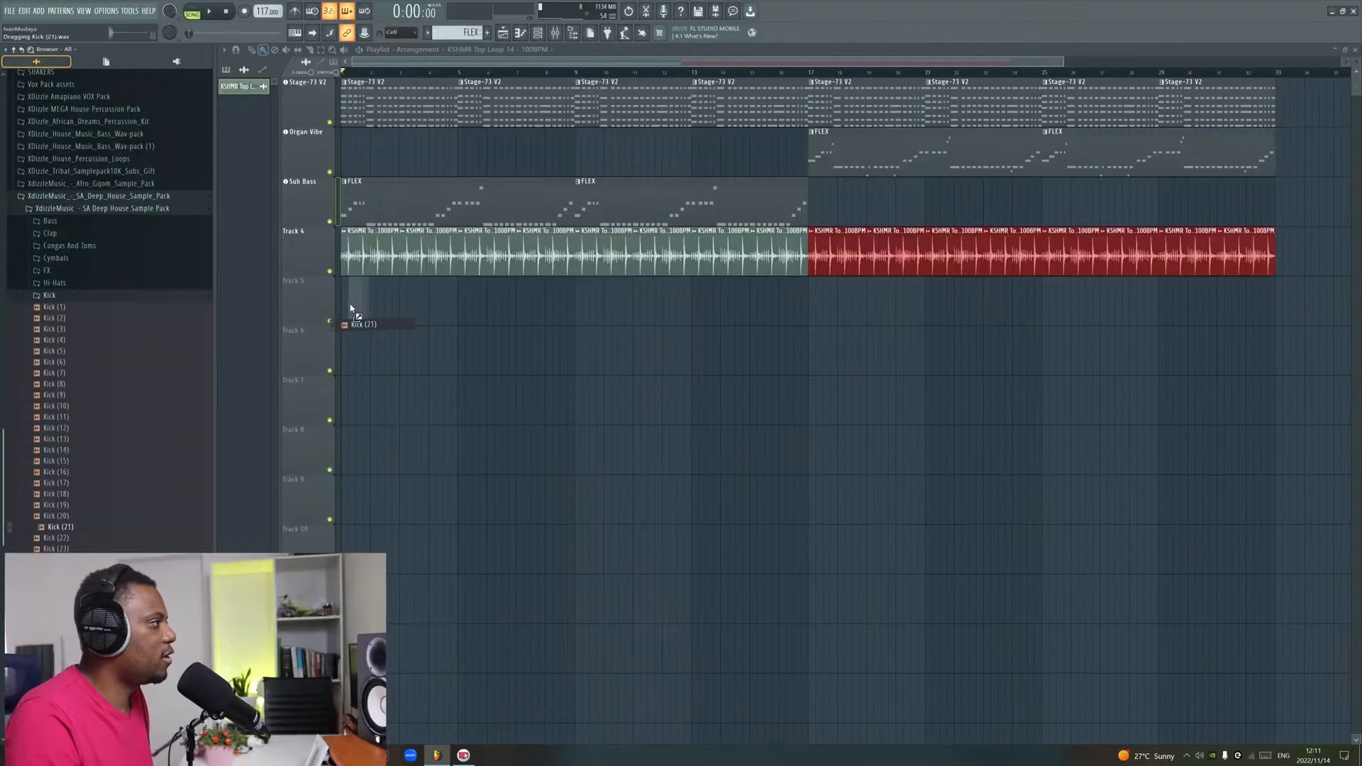
Play the kick with the loop, then trim the silence from Kick (21) in its sample settings and close them.
click(360, 51)
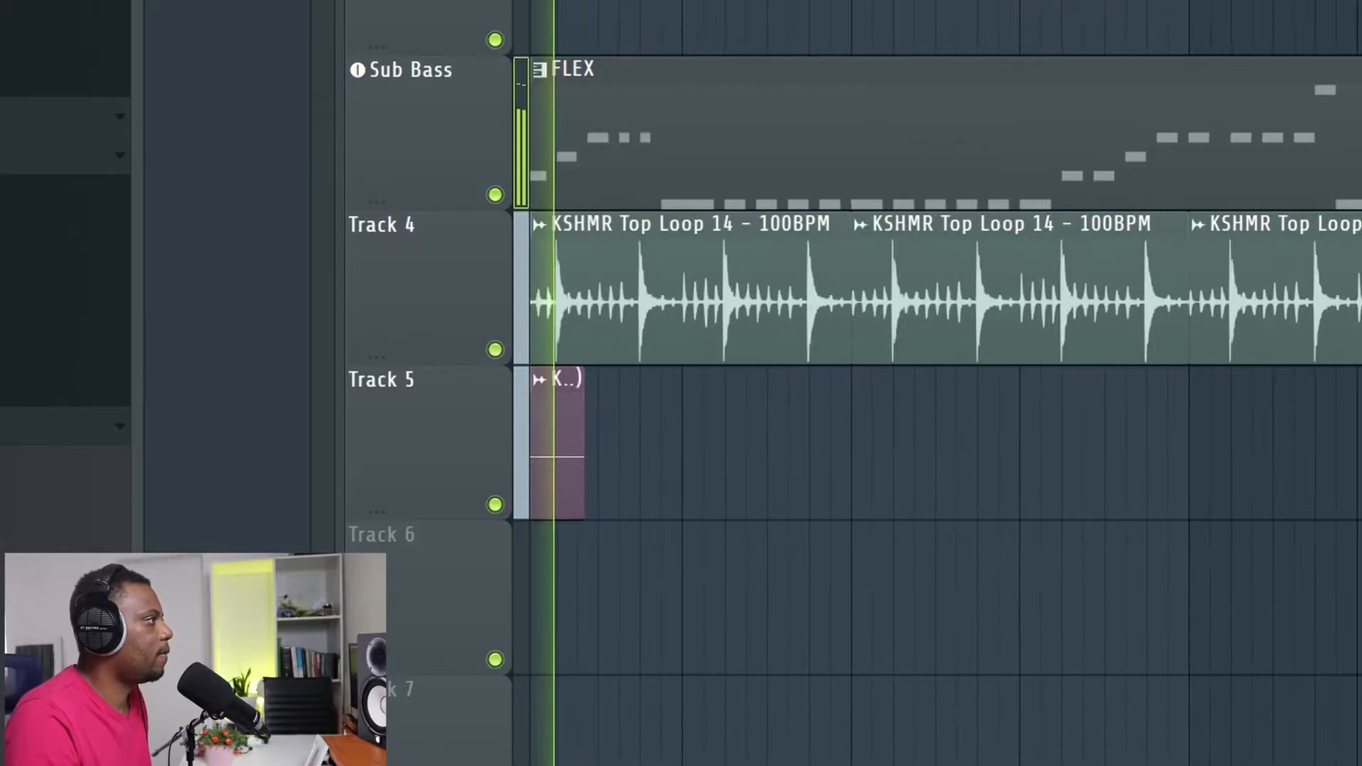
scroll(608, 477, up, 3)
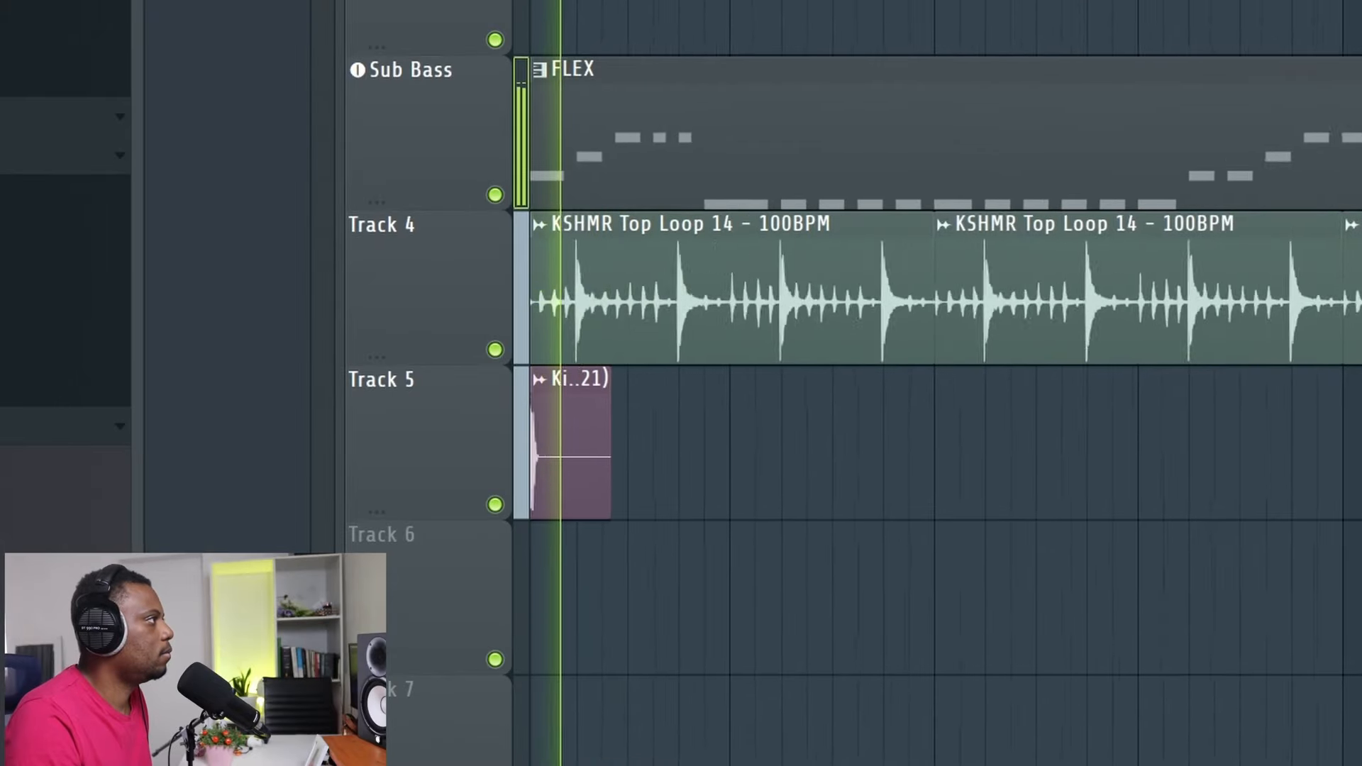
drag(551, 62, 445, 62)
key(space)
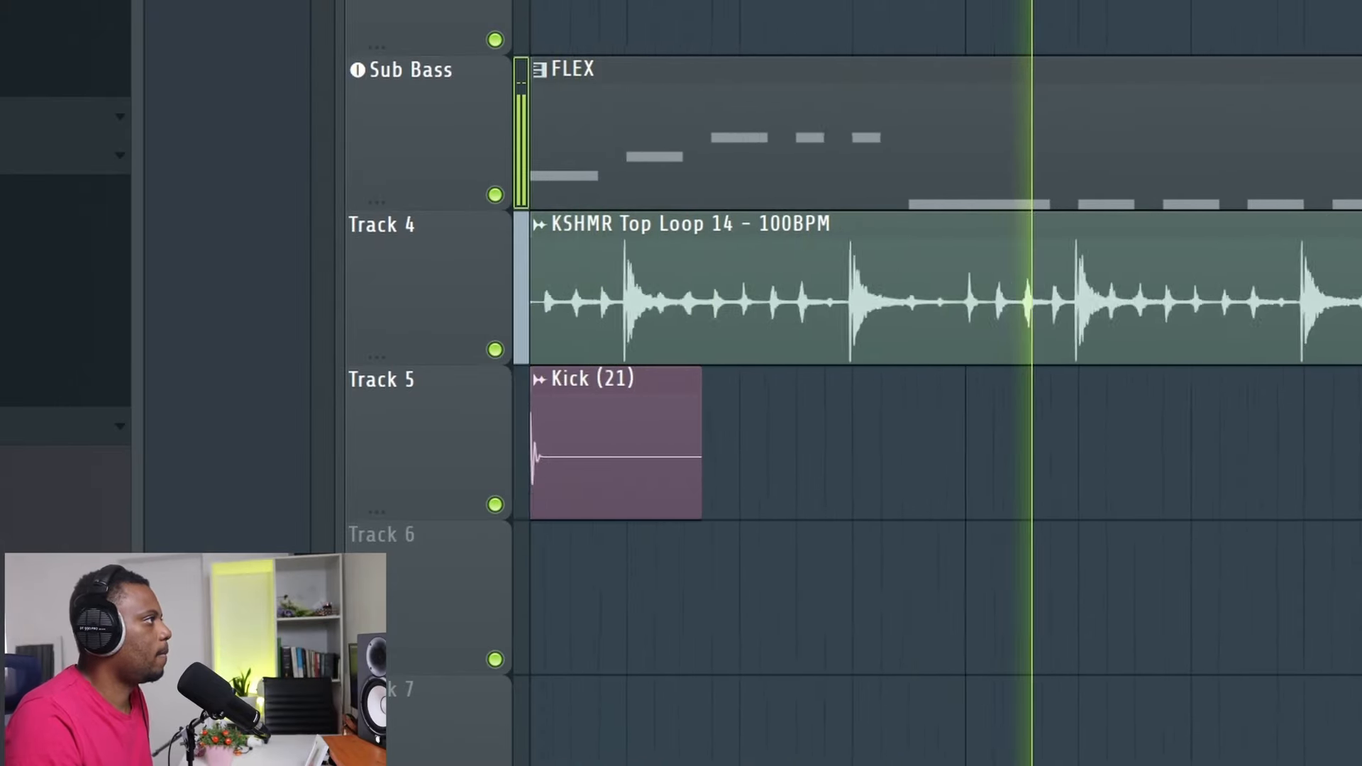
double_click(396, 296)
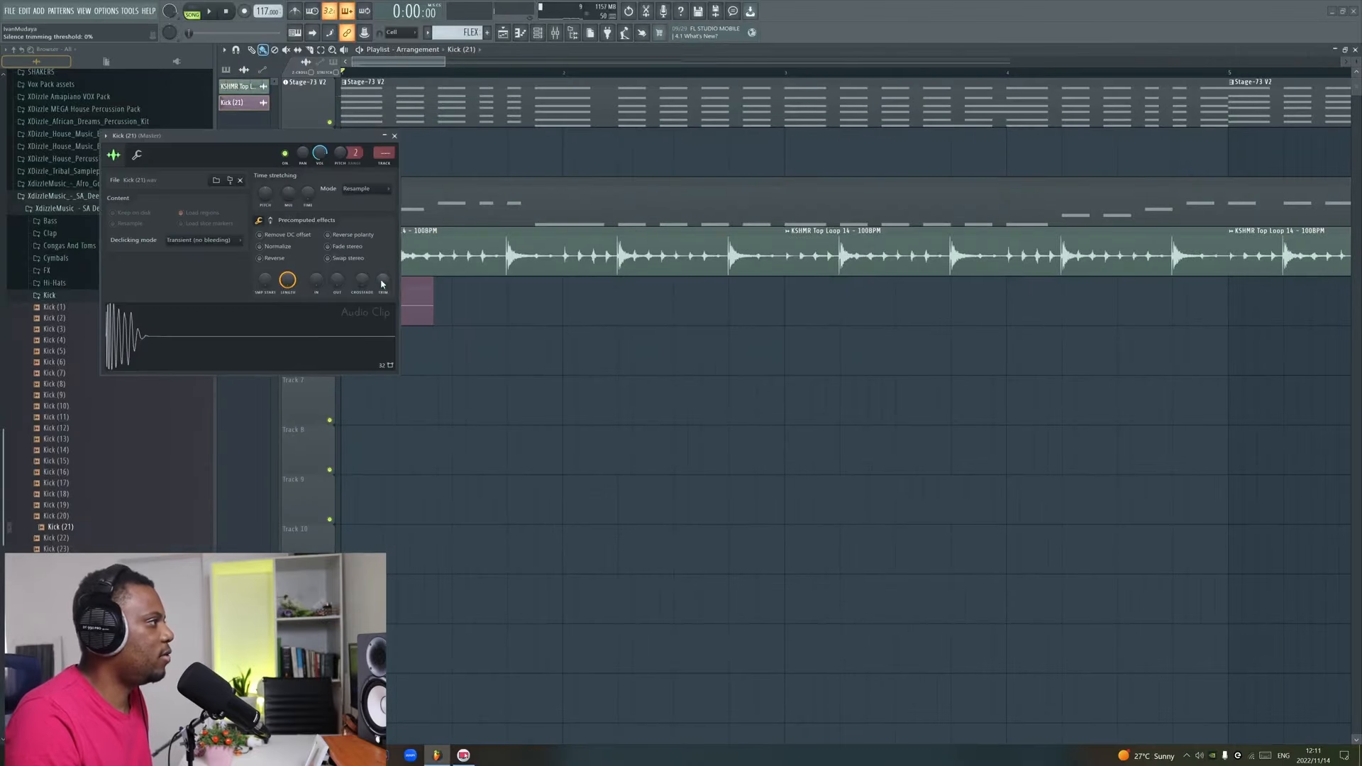
click(394, 135)
During playback, place Kick (21) on each Track 5 beat from beat 2 of bar 1 to beat 2 of bar 2.
key(space)
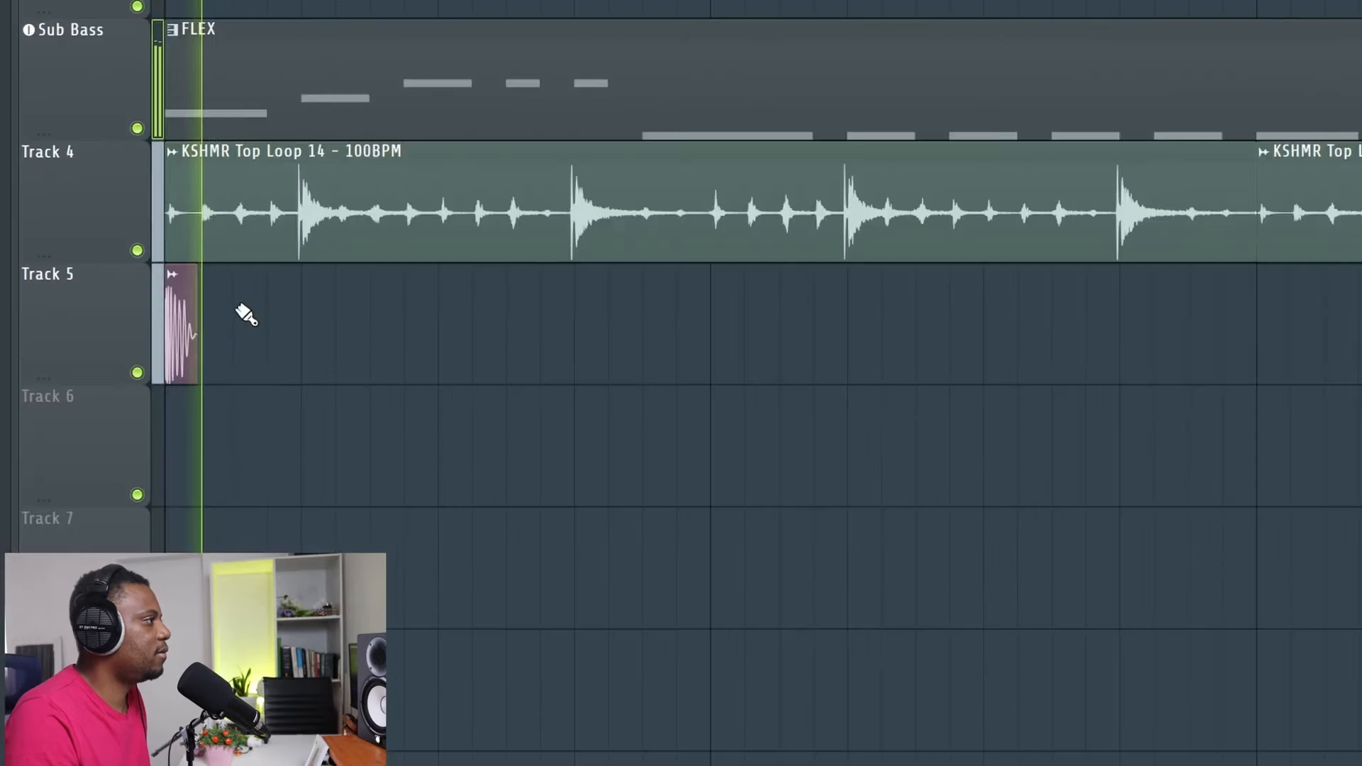
click(403, 306)
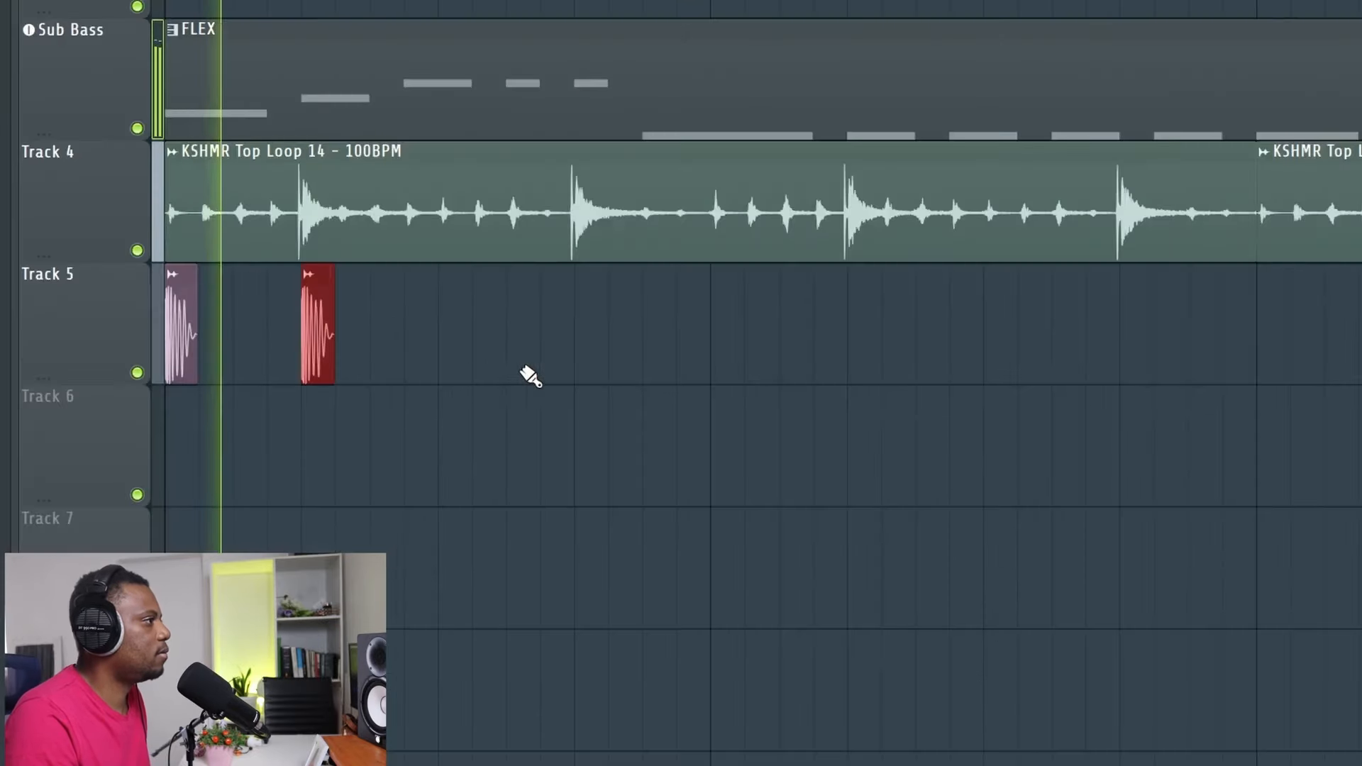
click(458, 325)
click(589, 331)
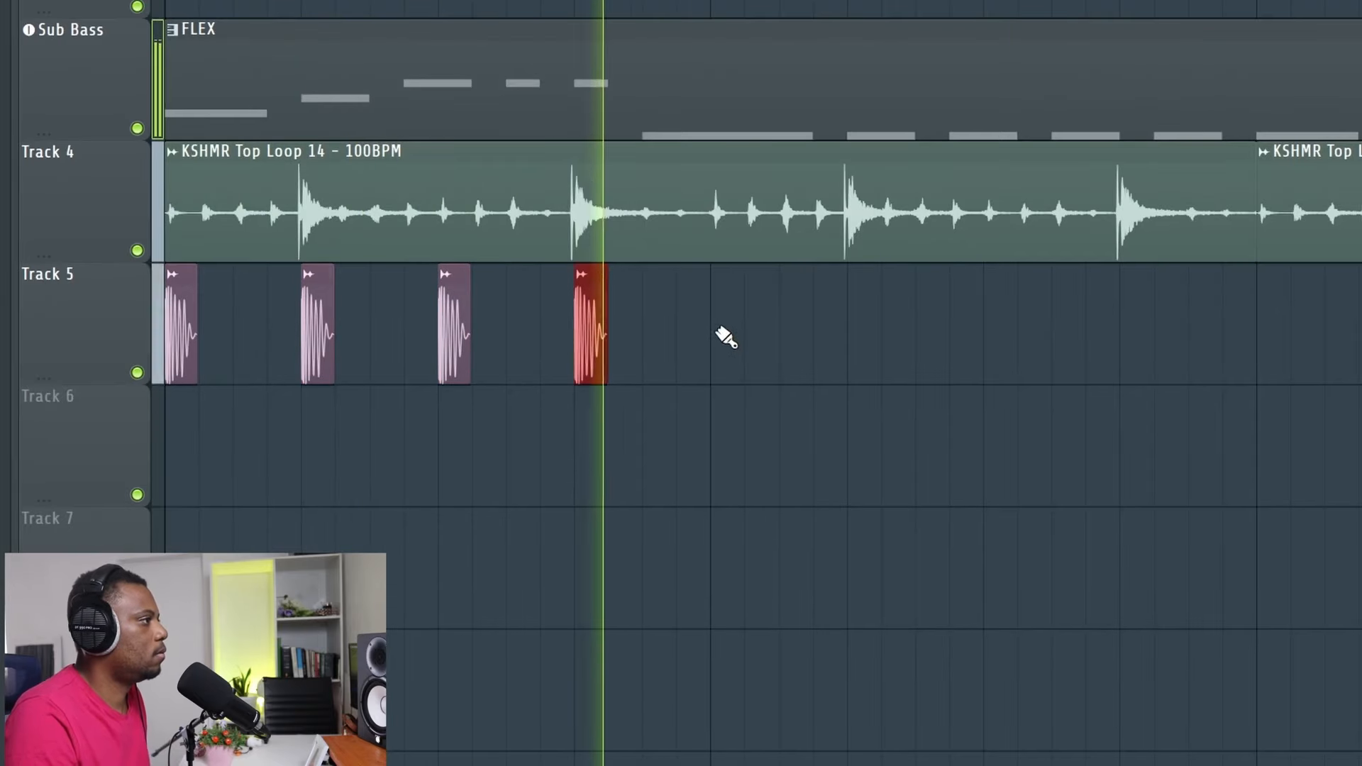
click(724, 336)
click(864, 344)
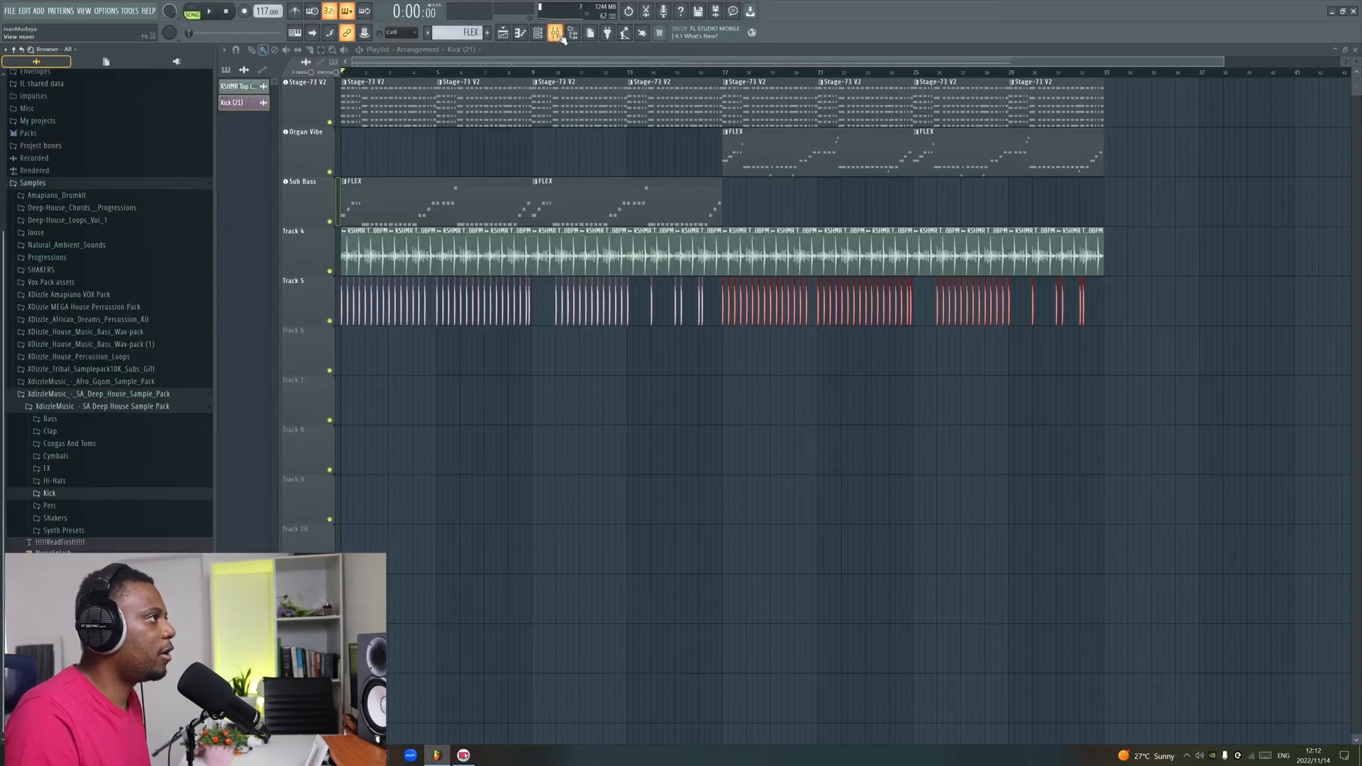
Lower the Stage-73 V2, Organ Vibe and Sub Bass faders in the mixer, bringing Sub Bass down the furthest.
click(559, 35)
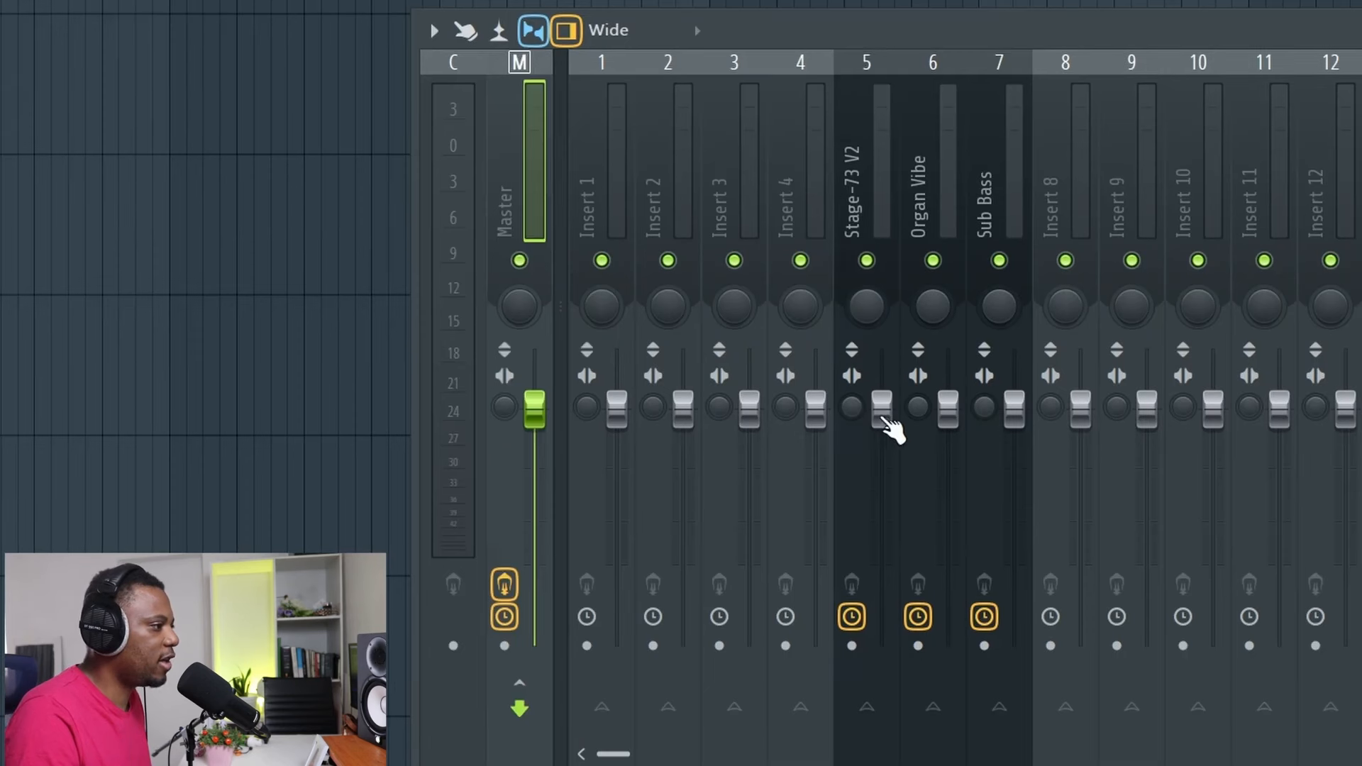
drag(882, 418, 883, 471)
drag(948, 411, 948, 414)
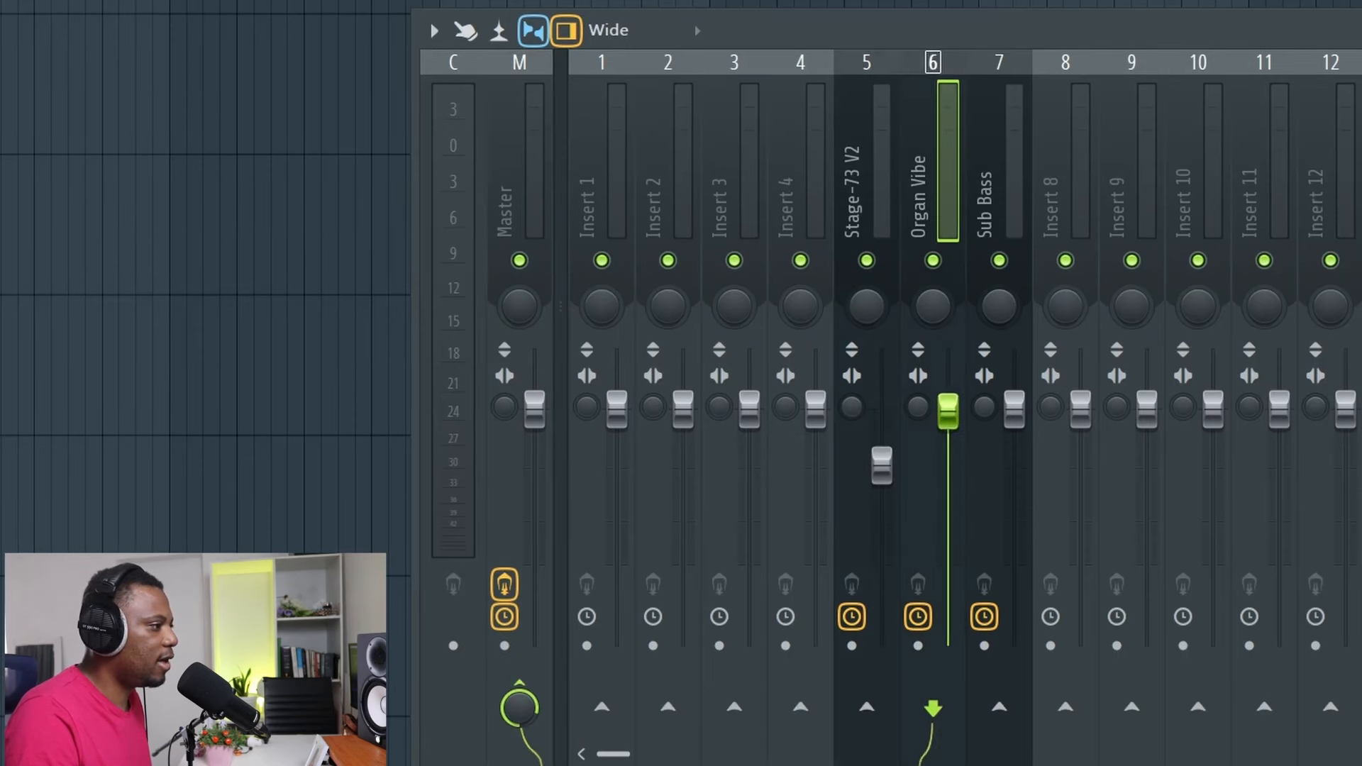
drag(1015, 410, 1015, 462)
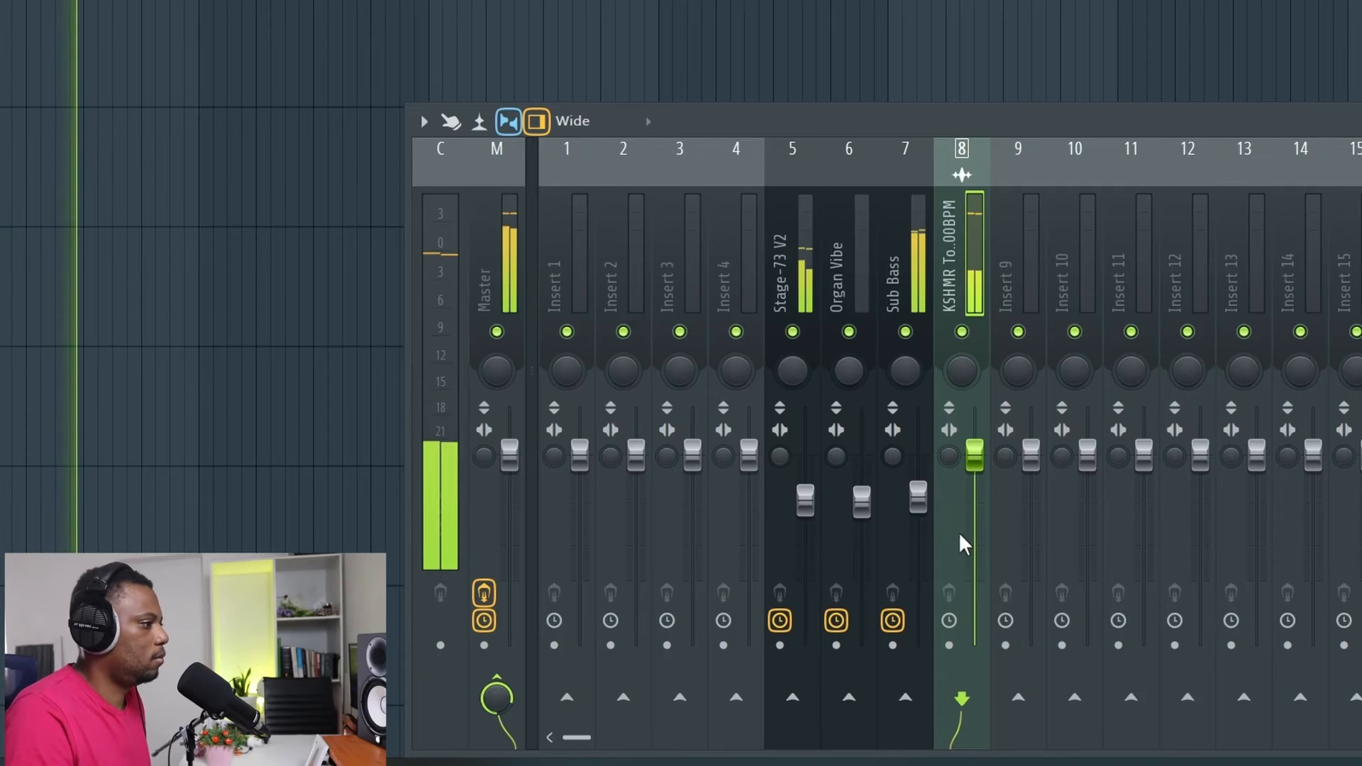
drag(918, 498, 918, 522)
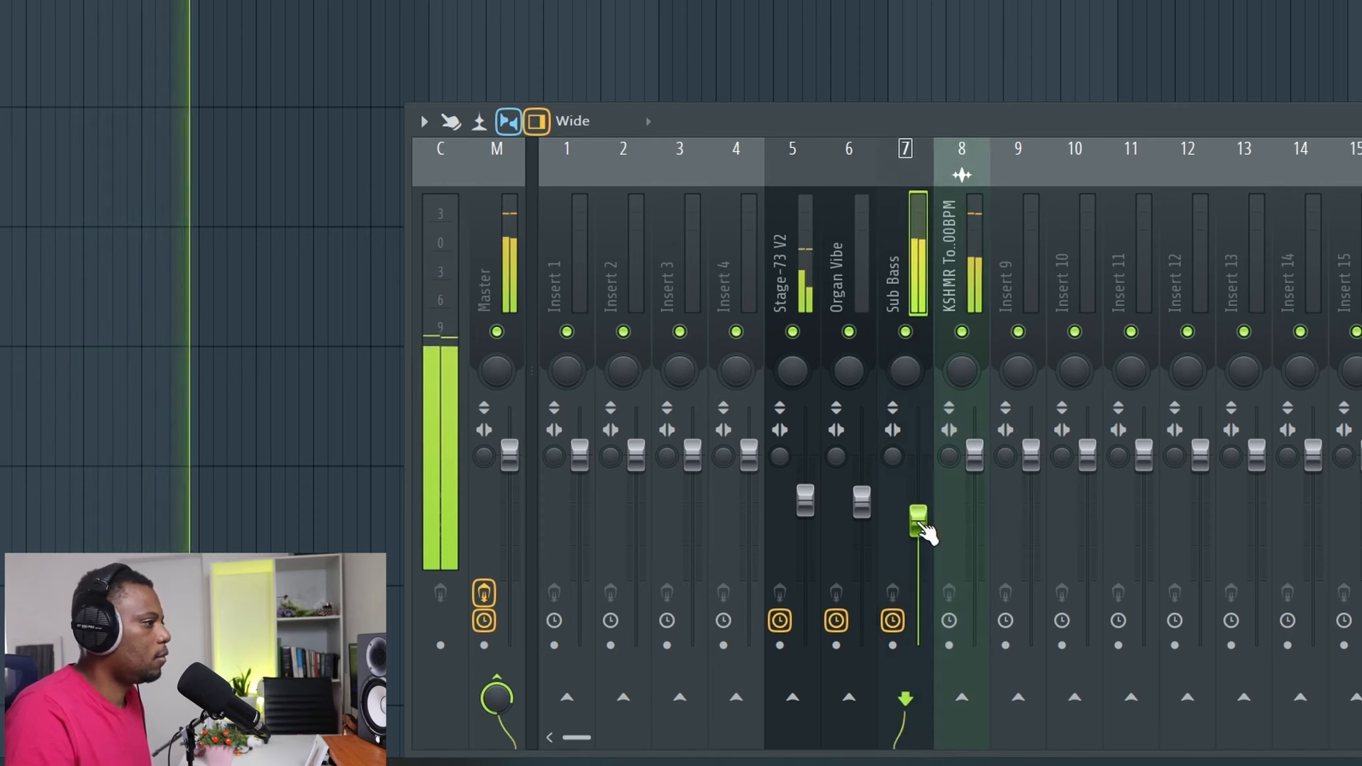
drag(919, 523, 919, 531)
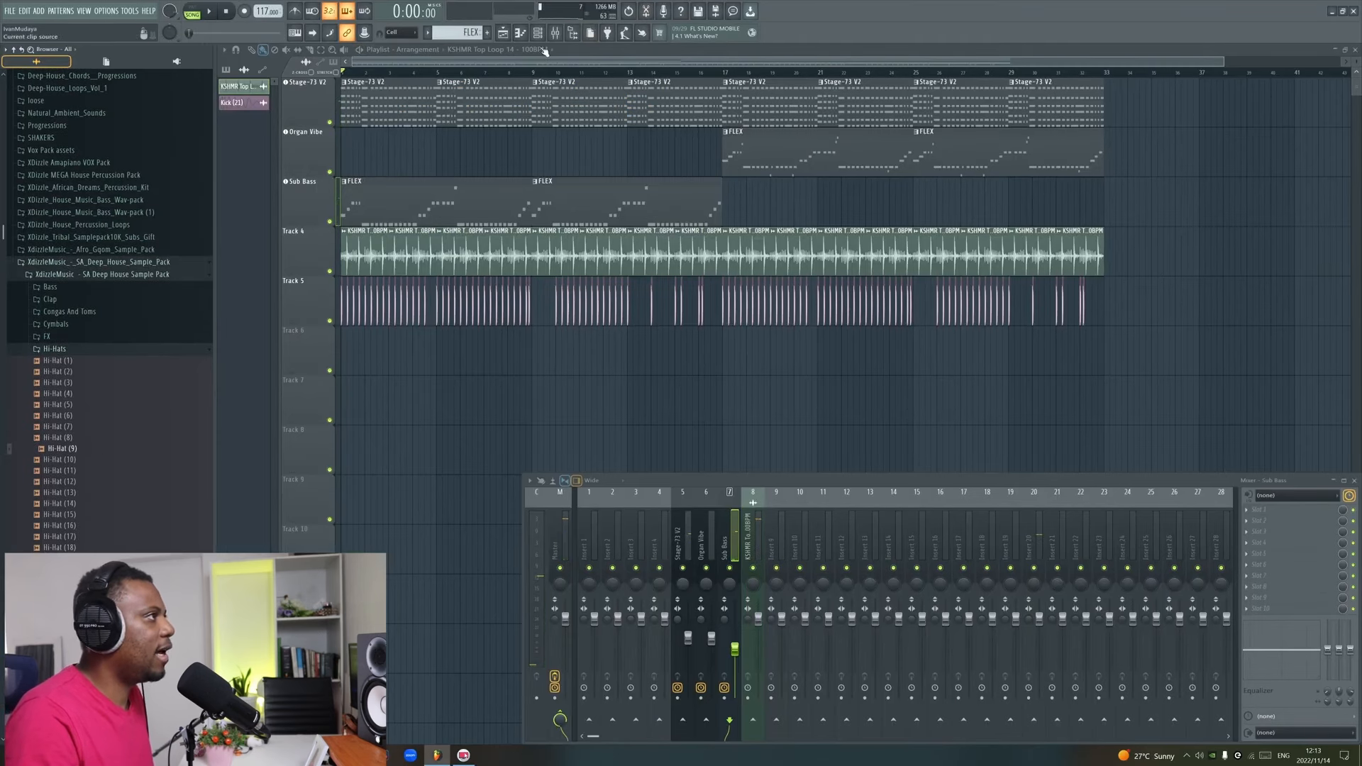
Add Hi-Hat (25) to Pattern 4 as a new channel and place hits on steps 3, 7, 11 and 15.
click(541, 34)
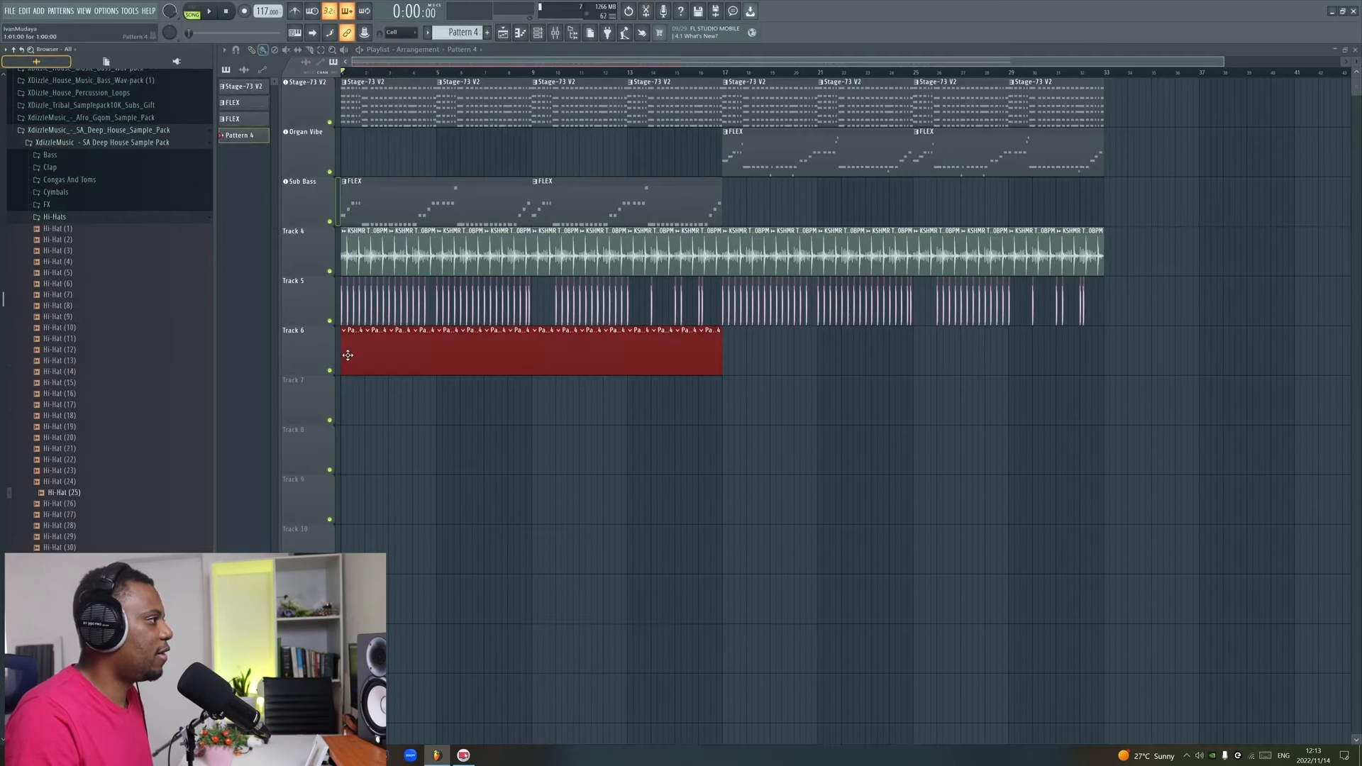
key(F6)
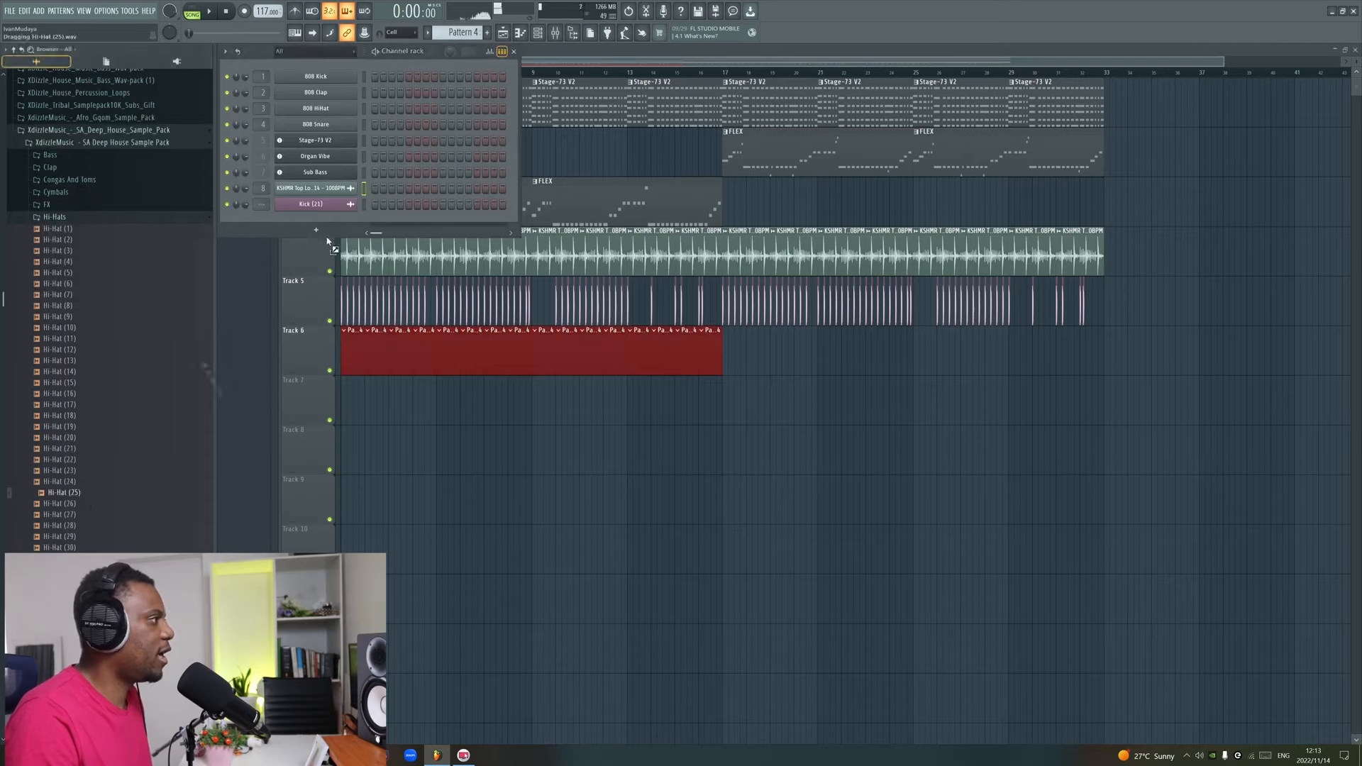
drag(323, 221, 323, 223)
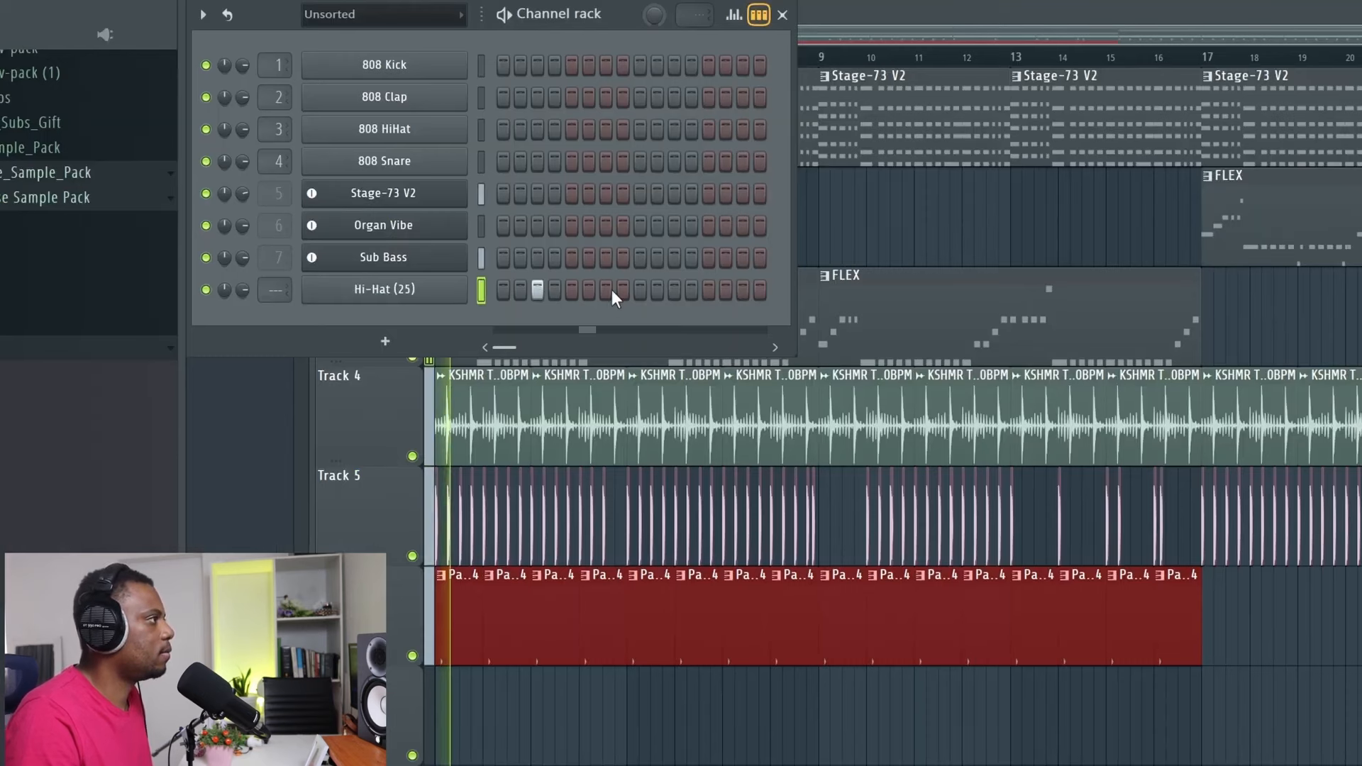
click(606, 290)
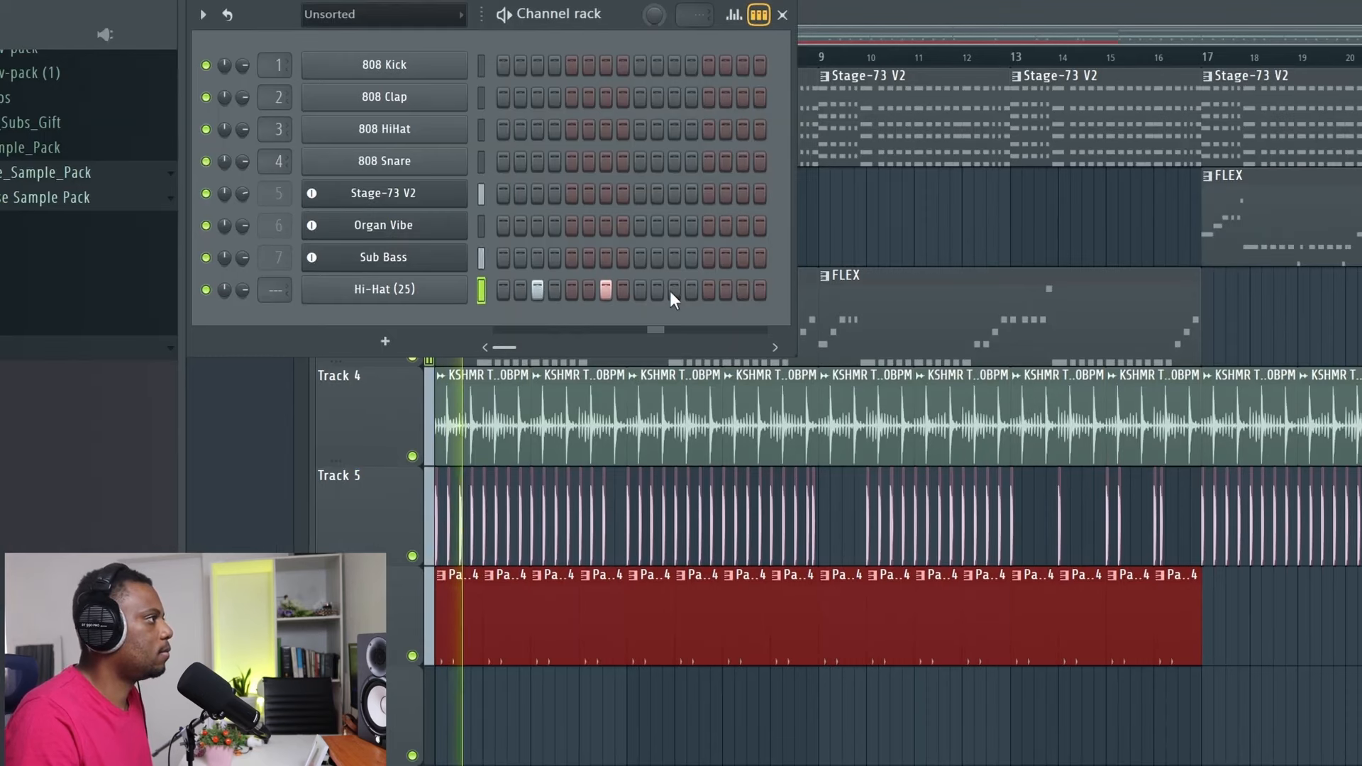
click(674, 289)
click(743, 289)
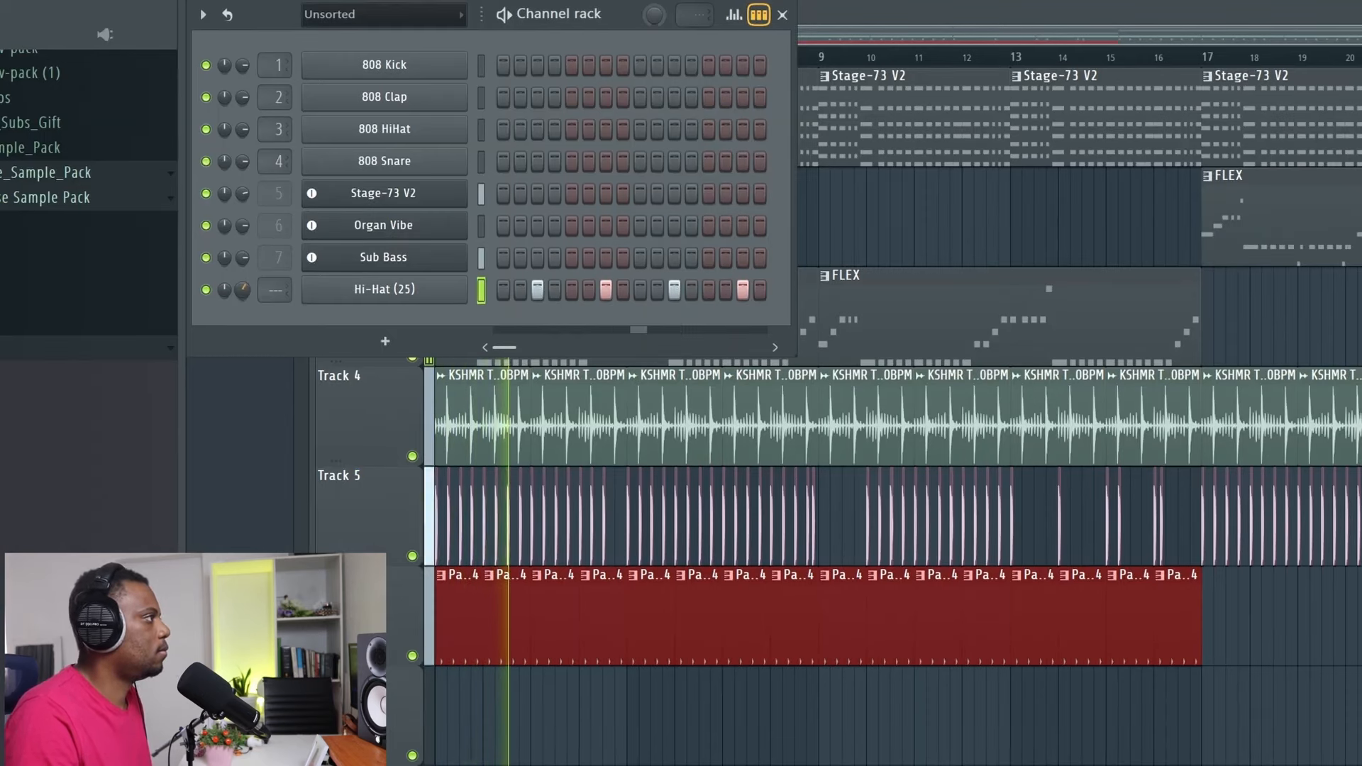
Turn Hi-Hat (25) down slightly and shift the Pattern 4 clips on Track 6 to start at bar 17.
drag(243, 288, 244, 295)
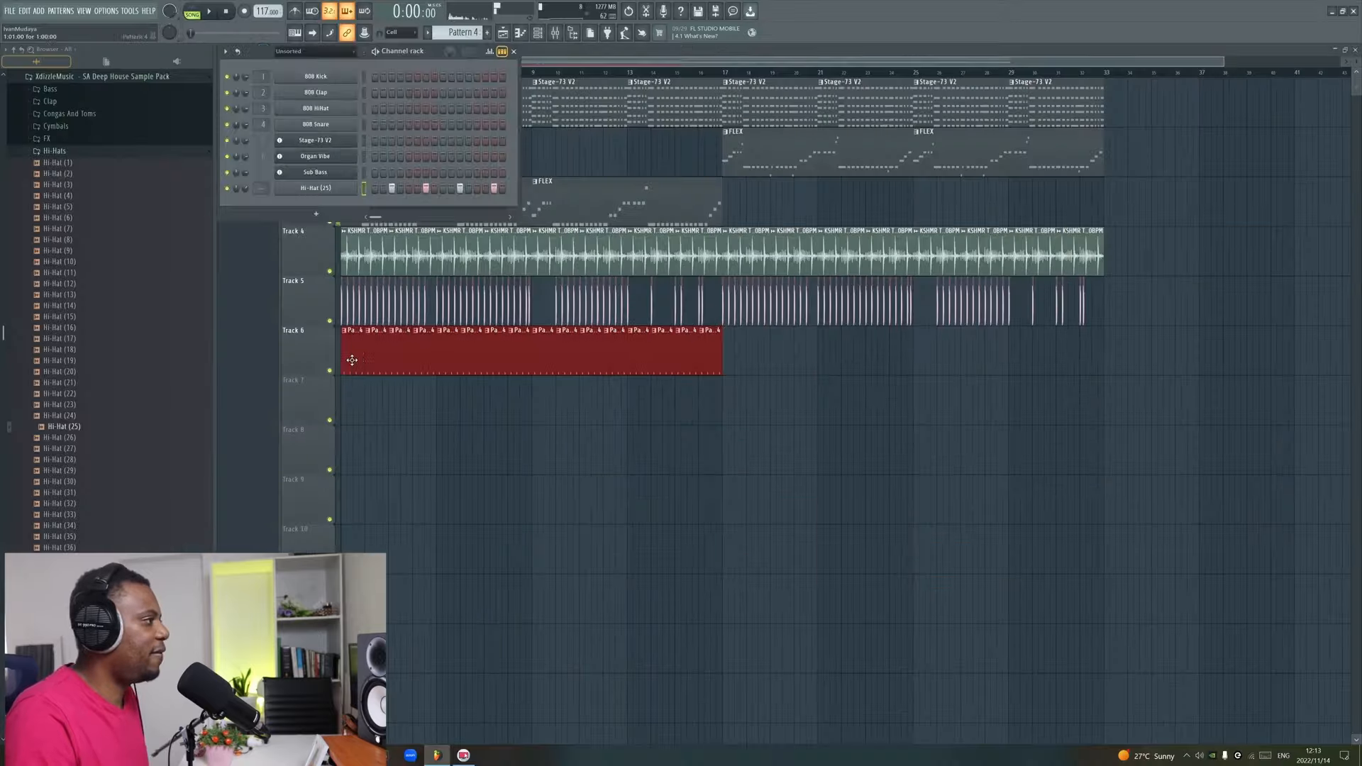
drag(448, 628, 1251, 625)
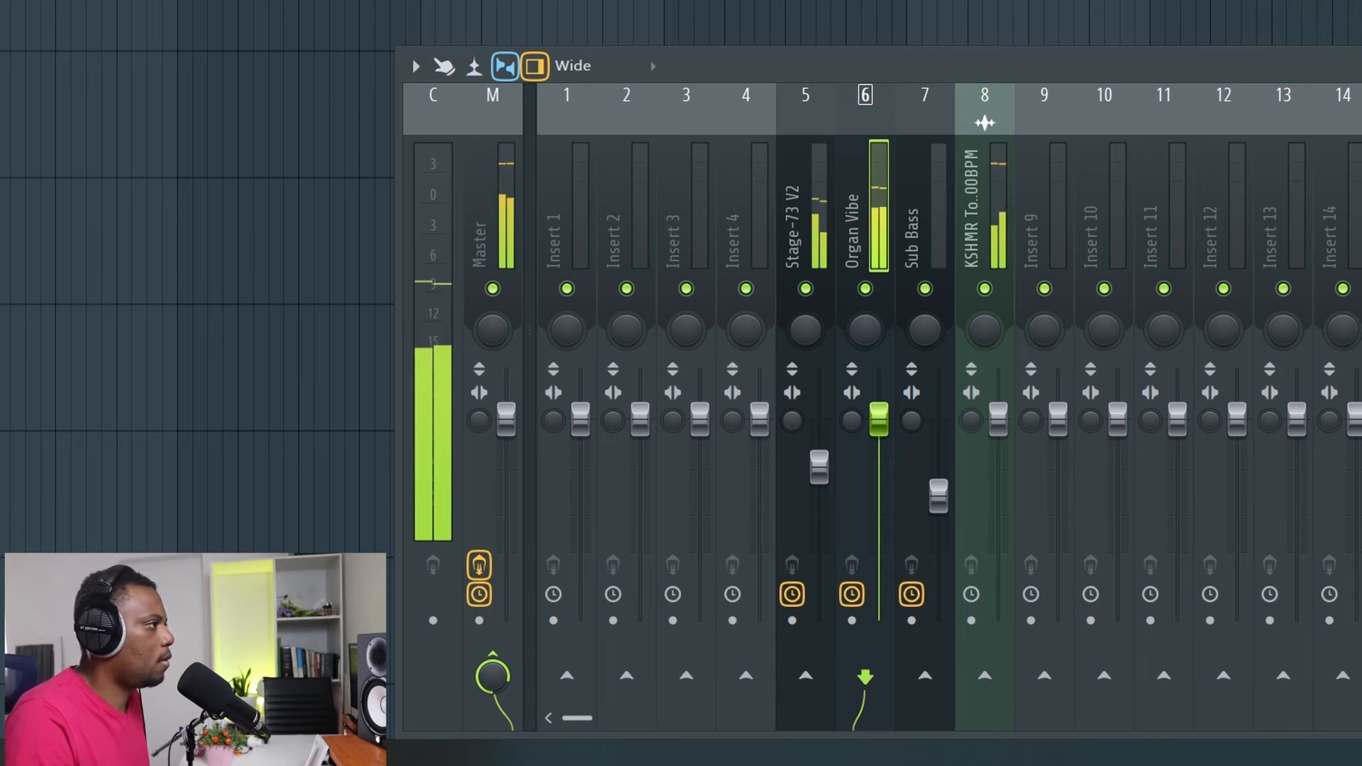
key(space)
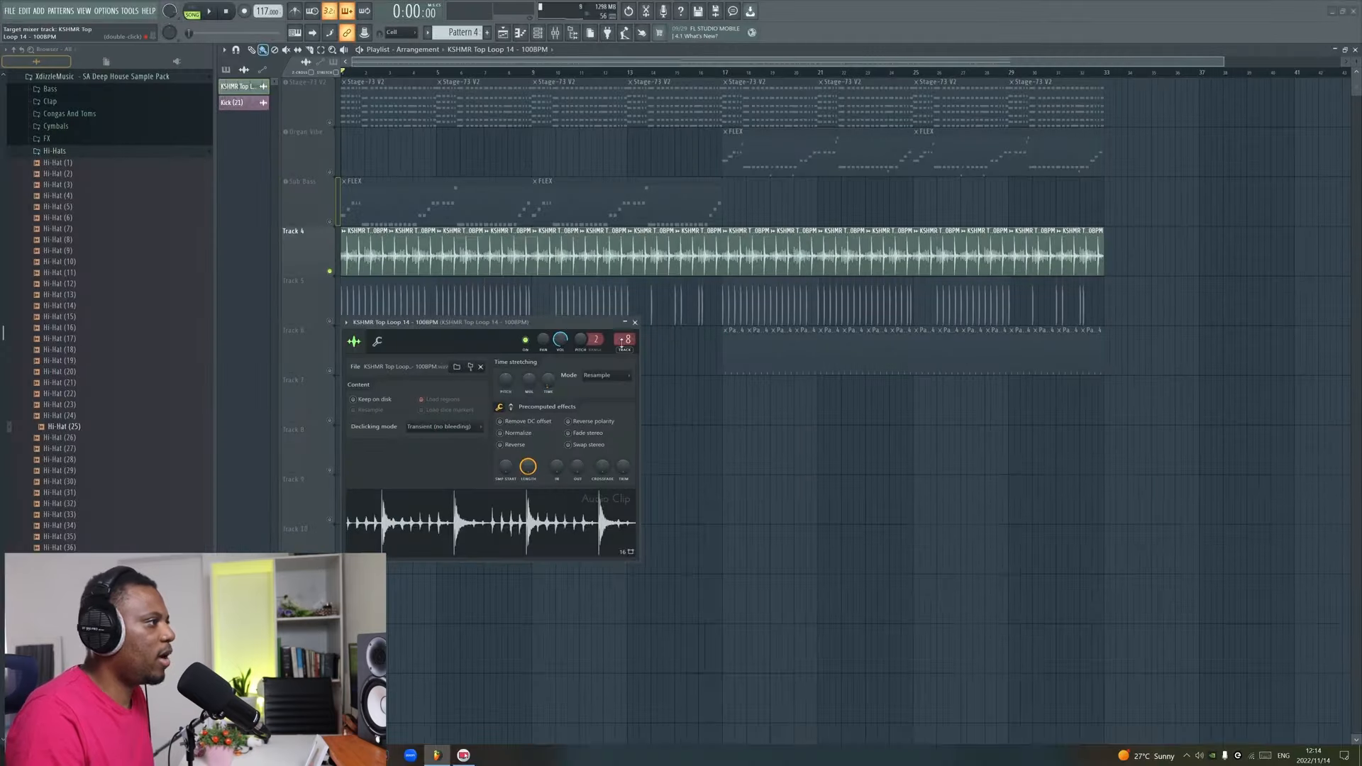
Route KSHMR Top Loop 14 to mixer track 8 and load Transient Processor in its first effect slot.
key(ctrl+l)
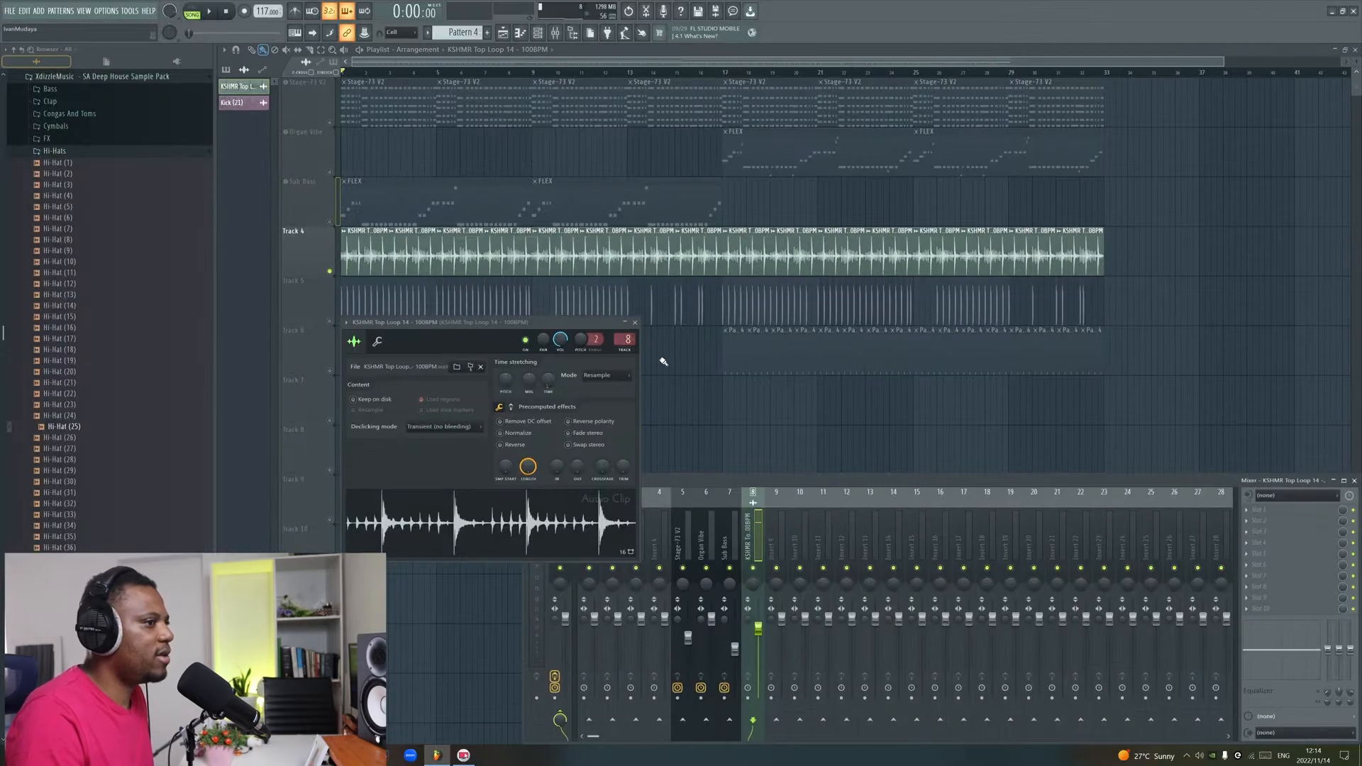
click(1309, 508)
click(1086, 268)
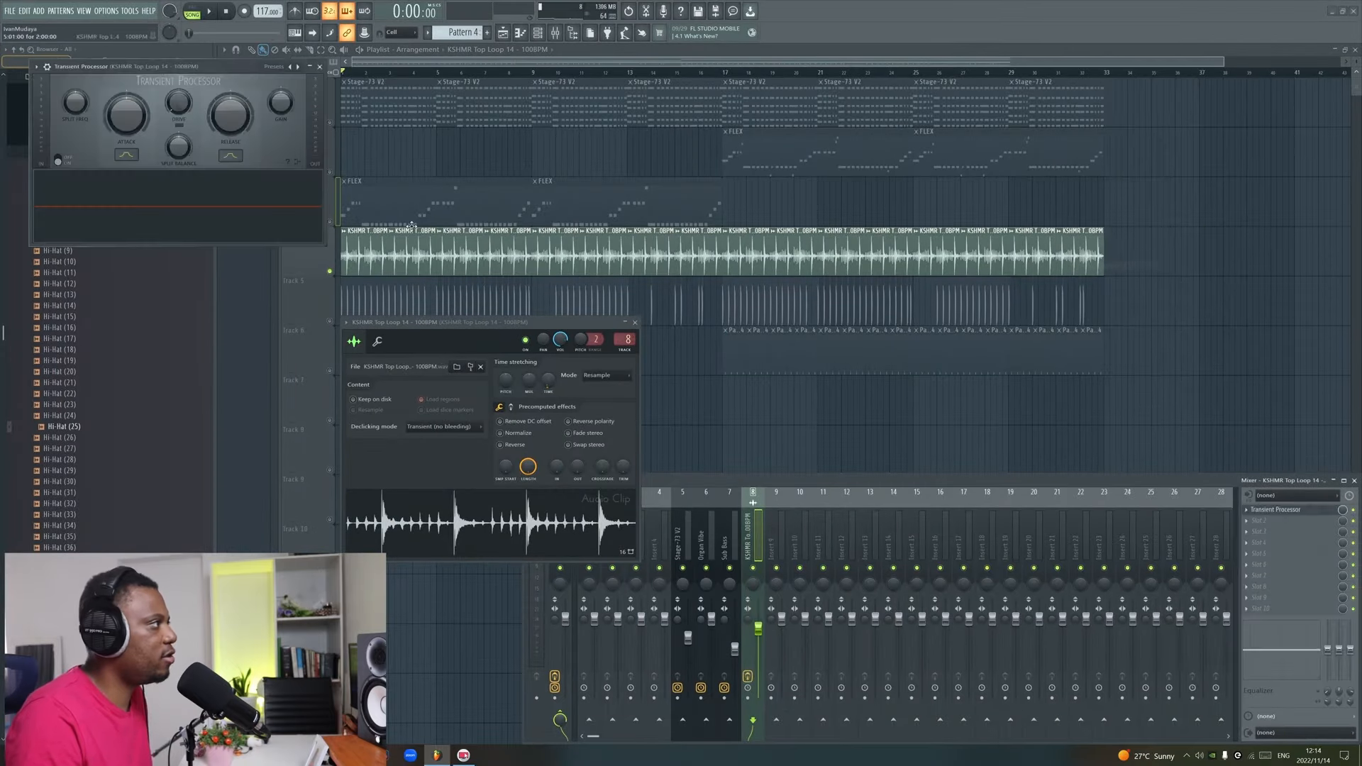
drag(209, 63, 602, 203)
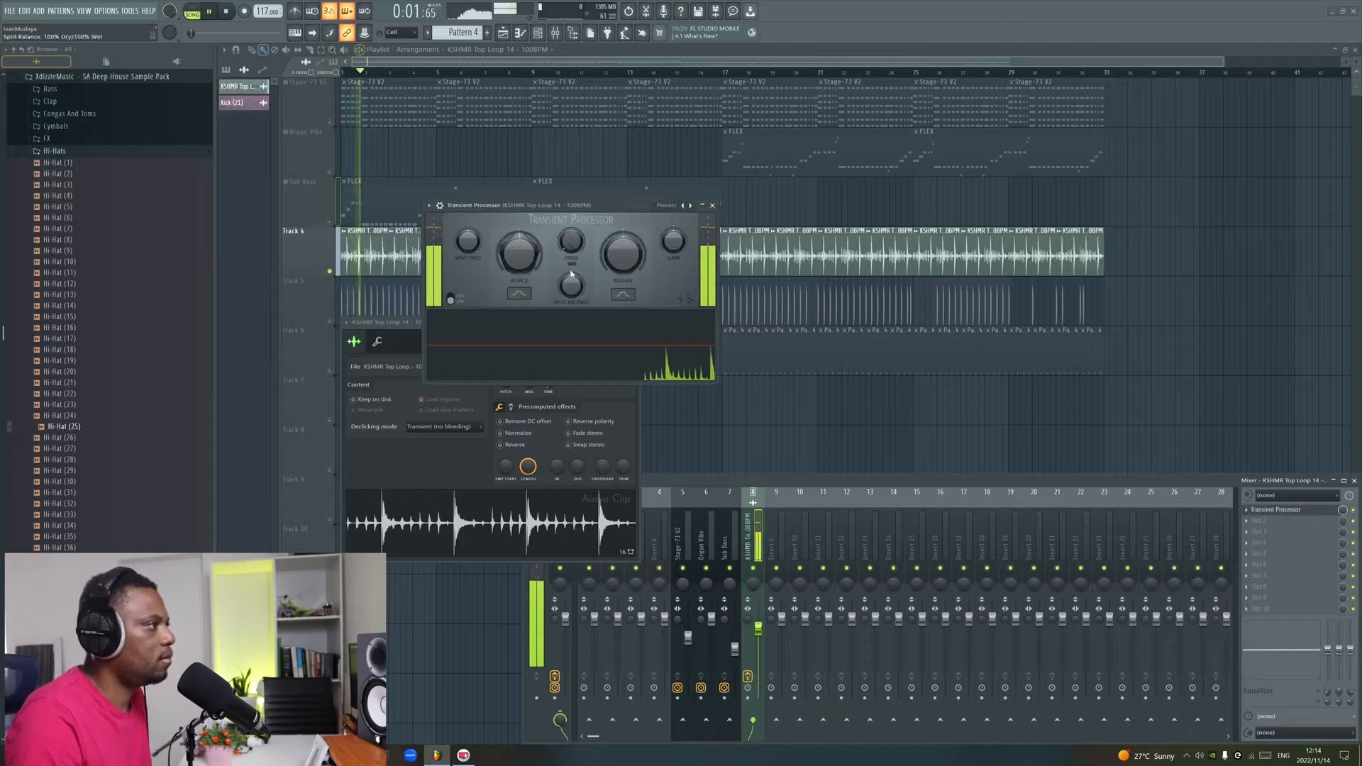
While the soloed loop plays, raise Transient Processor's Attack to maximum, reduce its Release well below centre, and close it.
drag(514, 261, 515, 244)
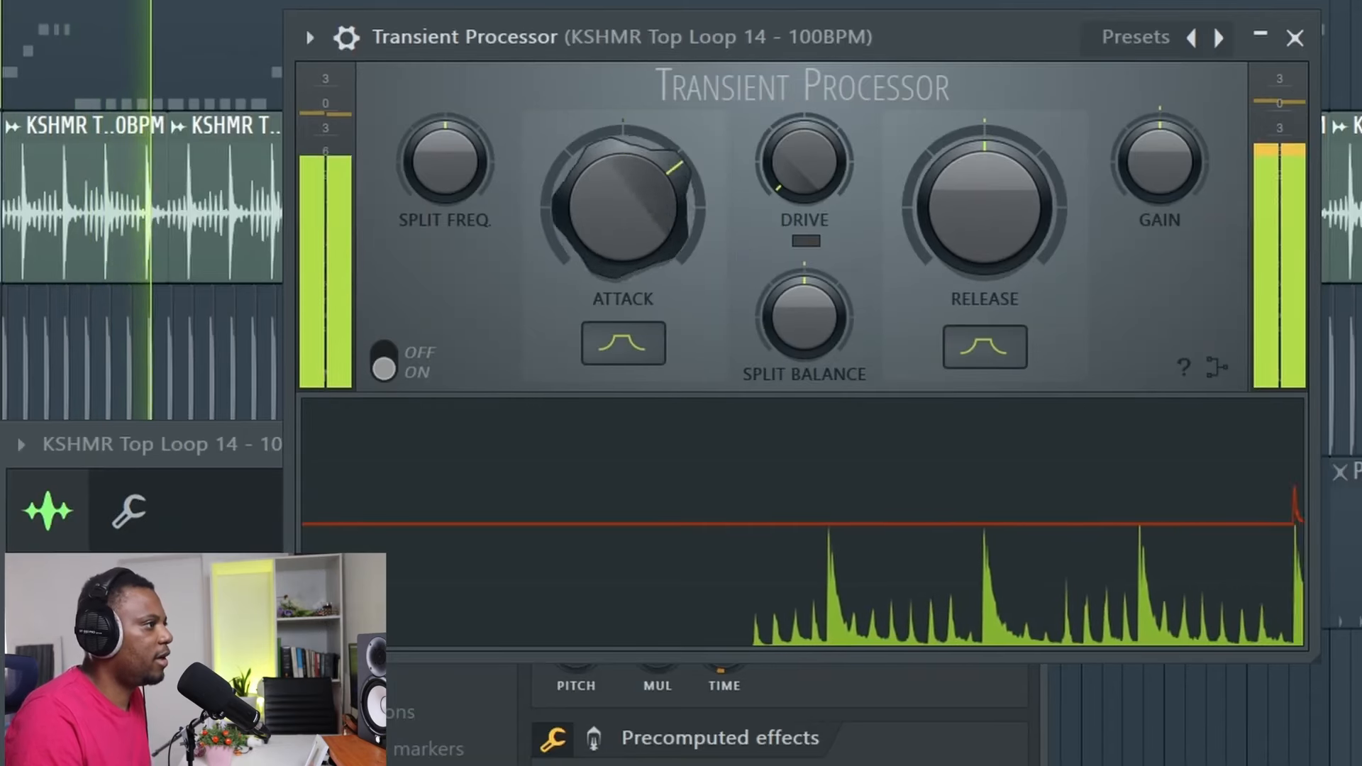
drag(623, 206, 623, 186)
drag(972, 273, 973, 316)
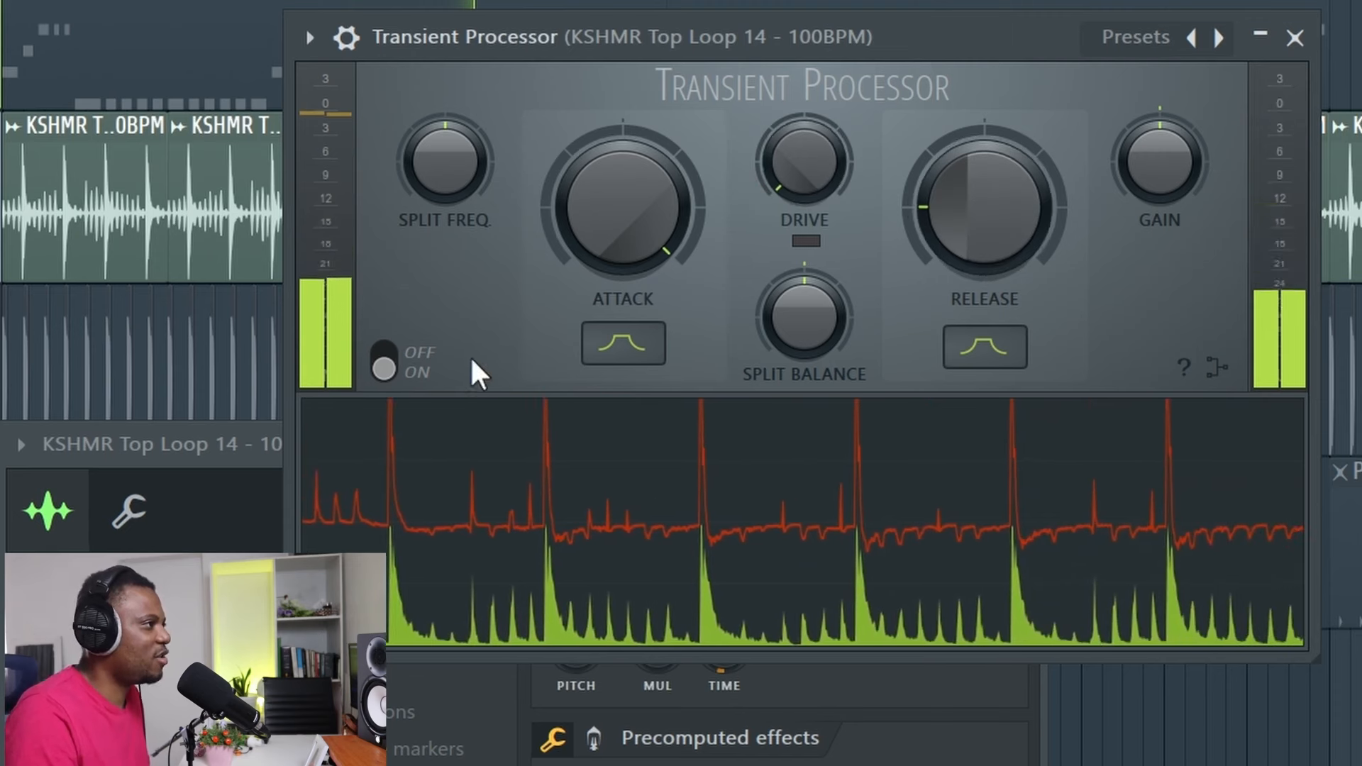
drag(979, 219, 979, 227)
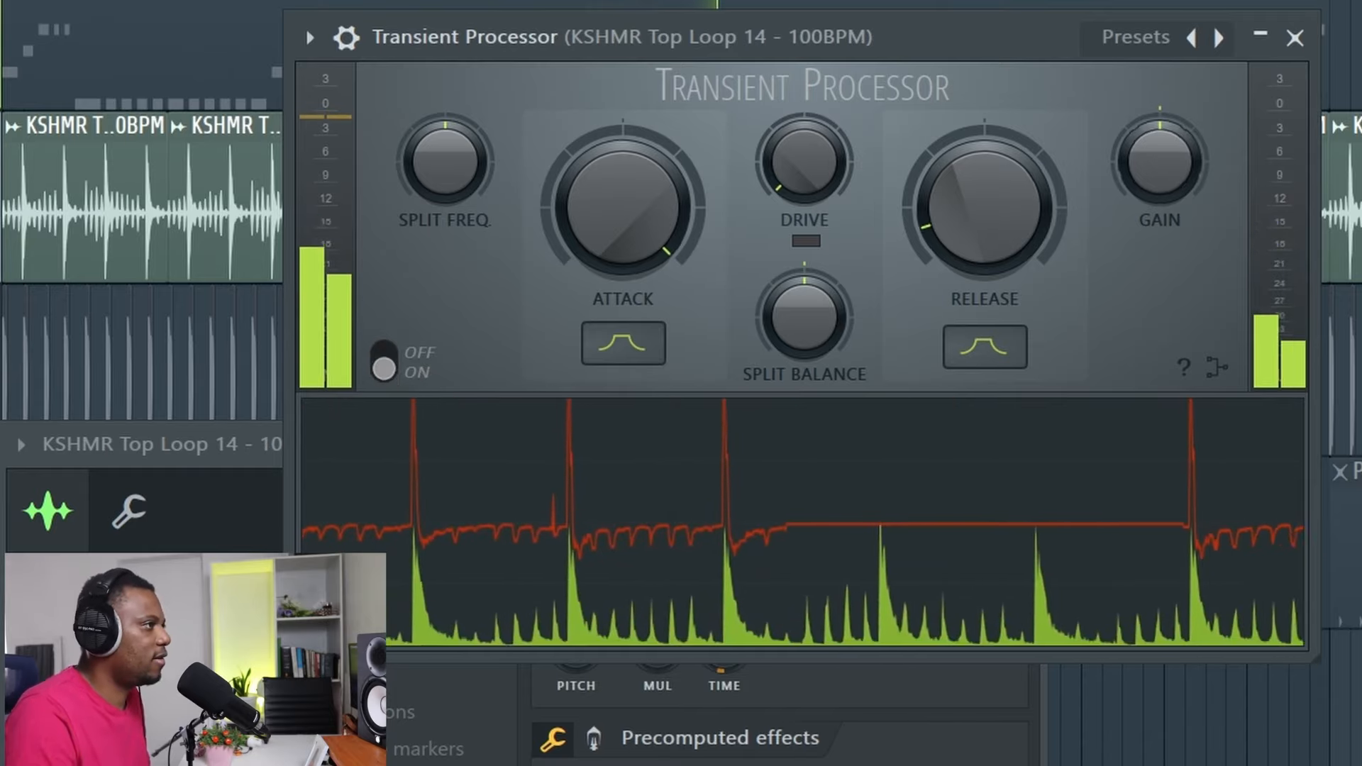
click(1294, 37)
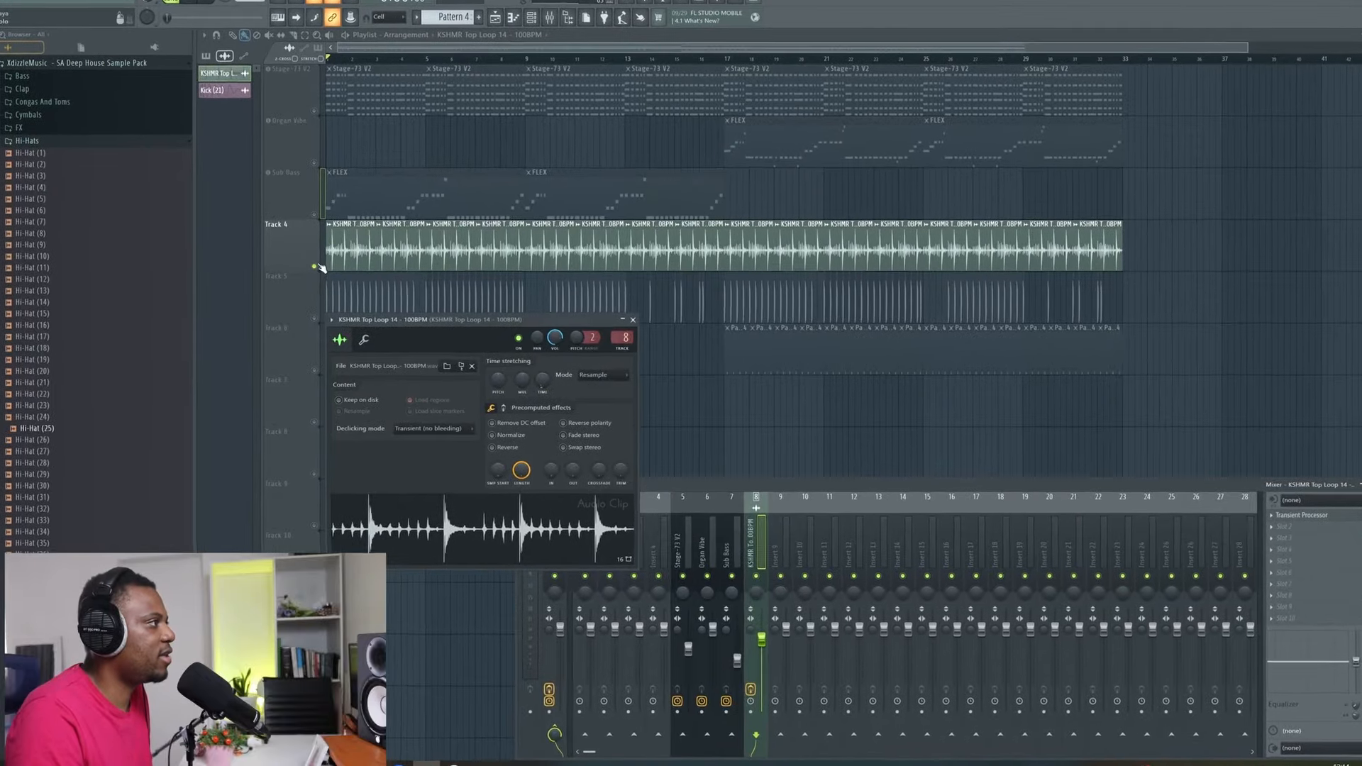
Unsolo Track 4, raise the loop's Transient Processor Release slightly while the full beat plays, and close the plugin and sample windows.
right_click(316, 267)
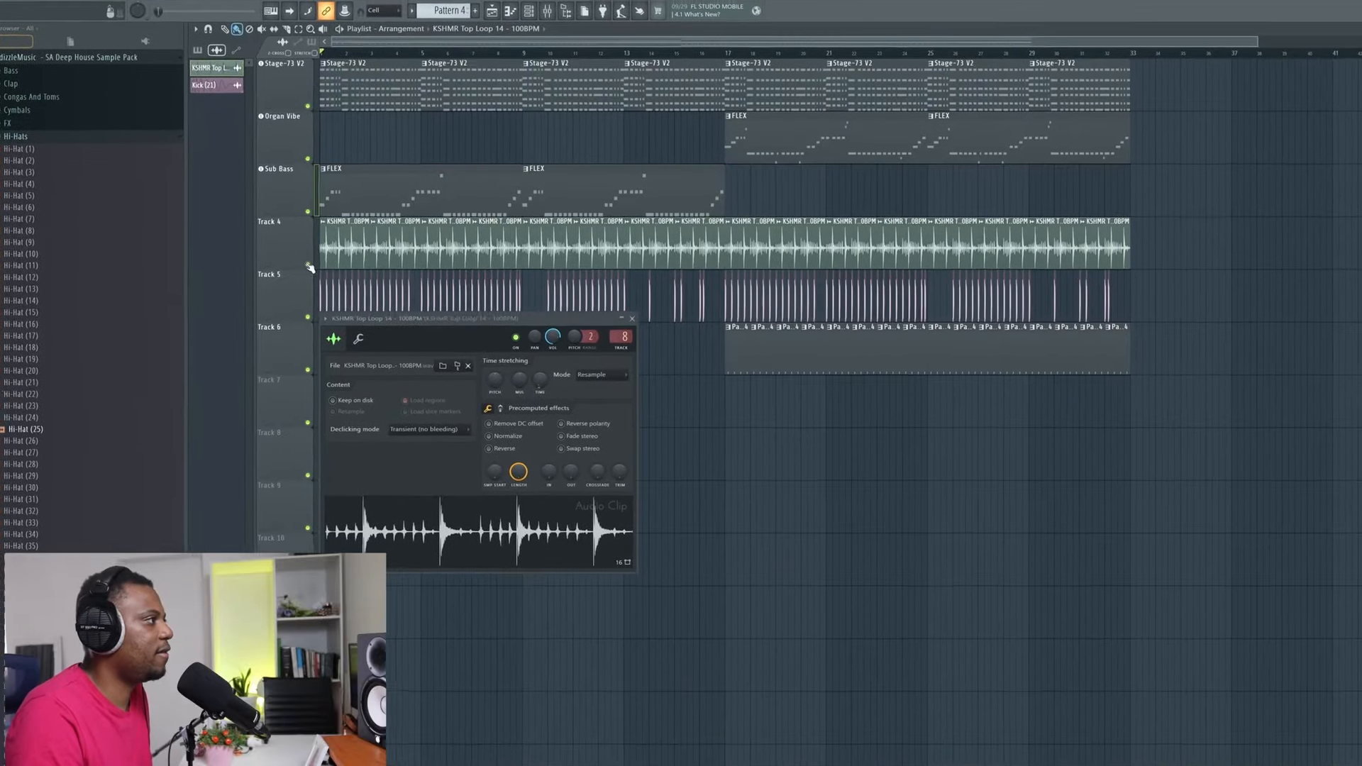
key(space)
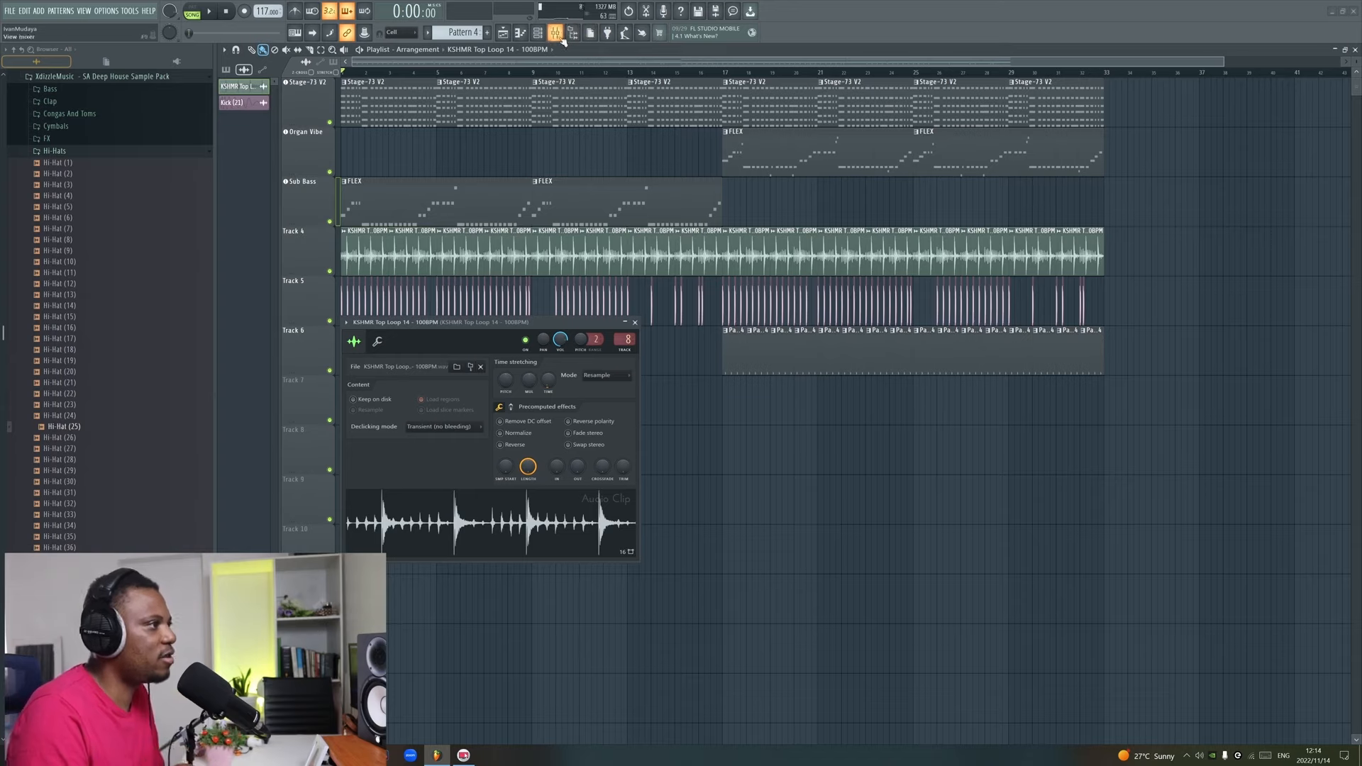
click(558, 36)
click(1284, 512)
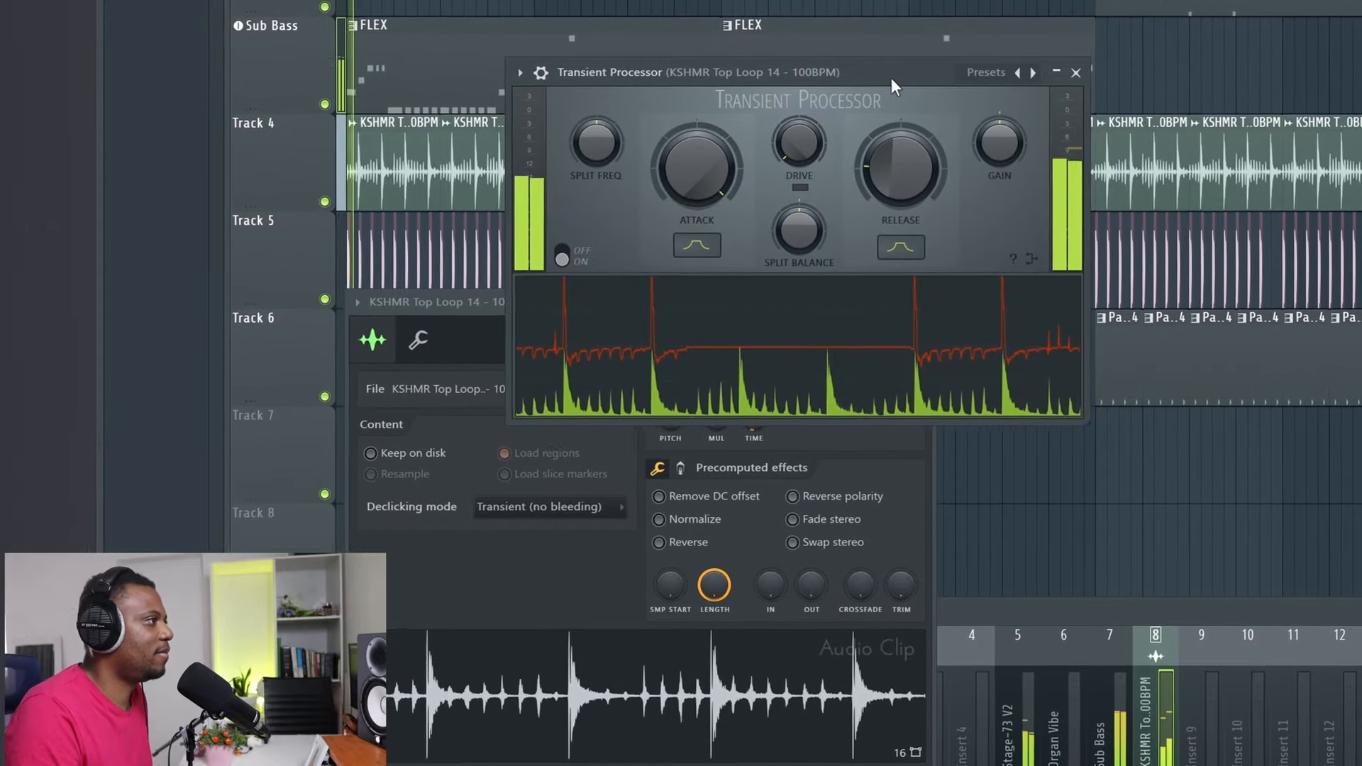
click(479, 302)
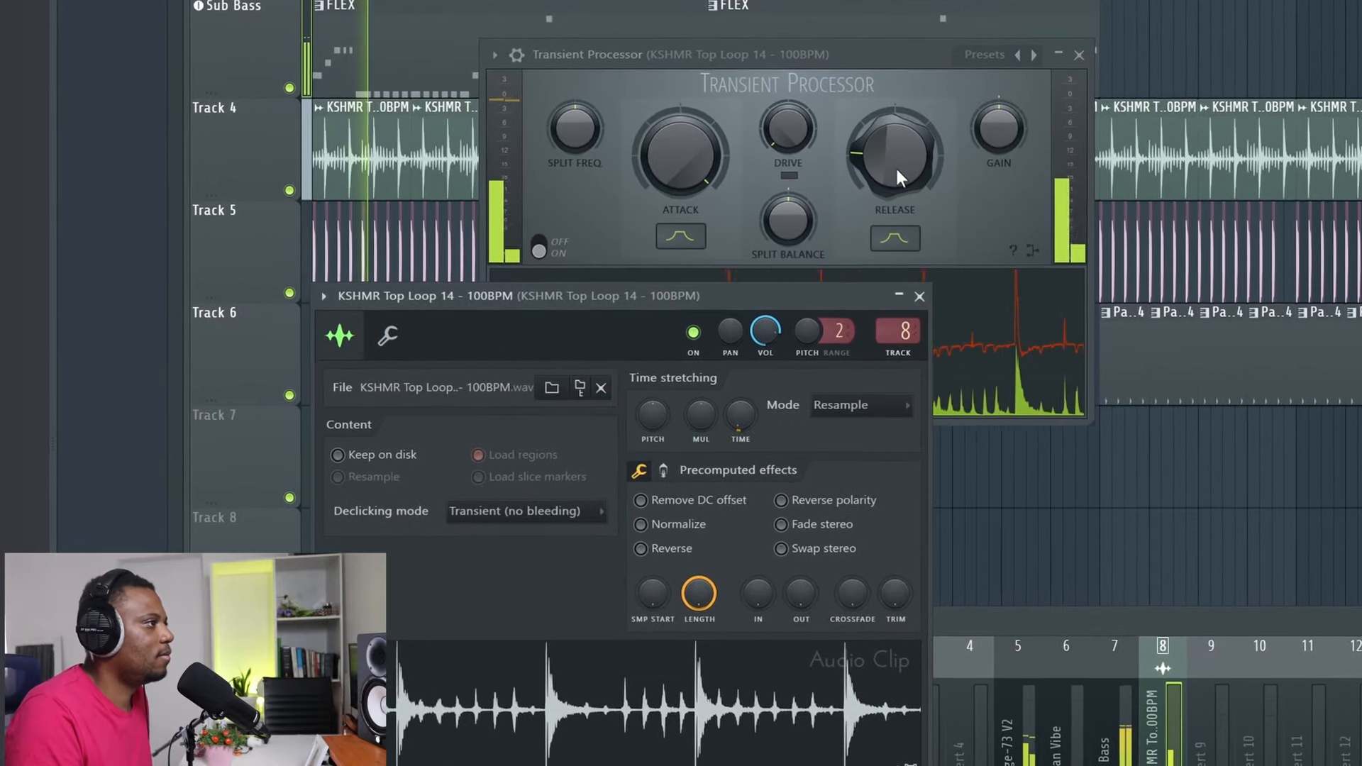
click(895, 166)
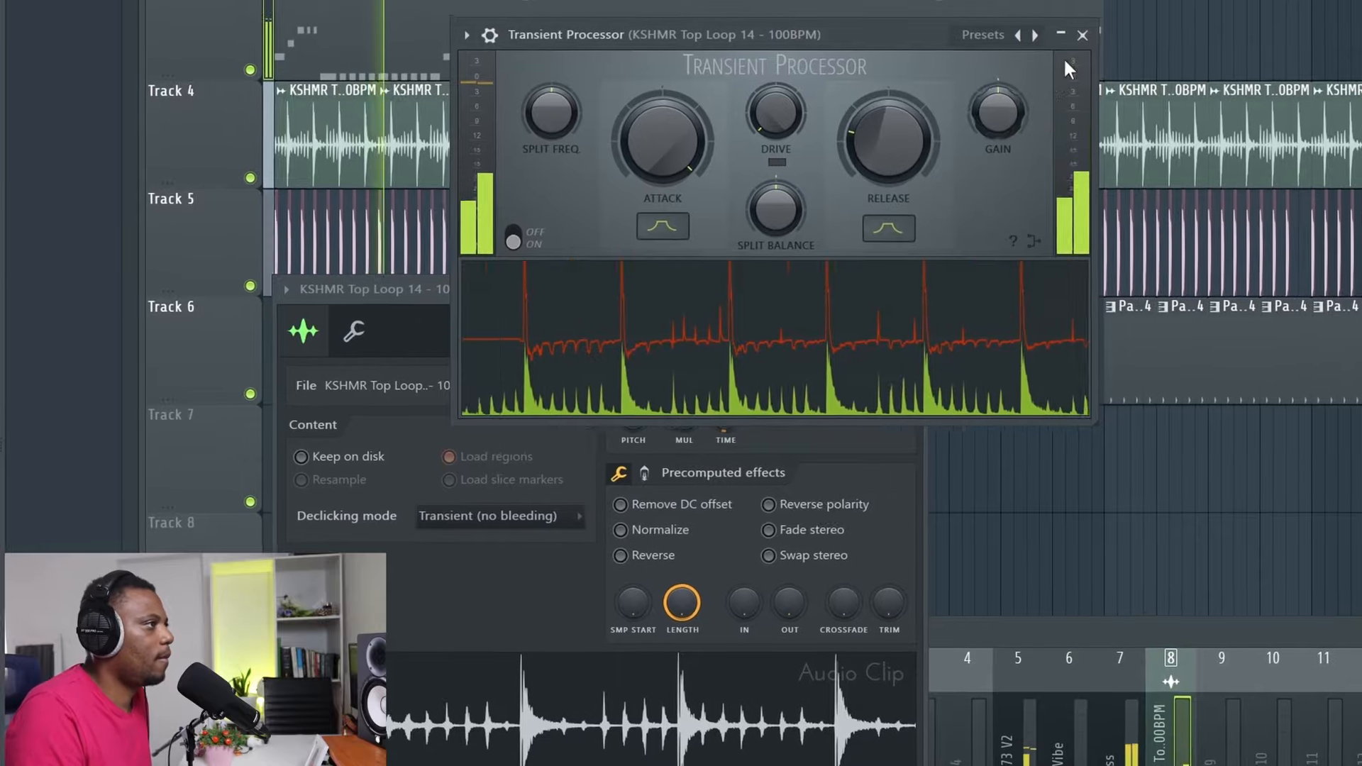
click(1083, 35)
click(911, 289)
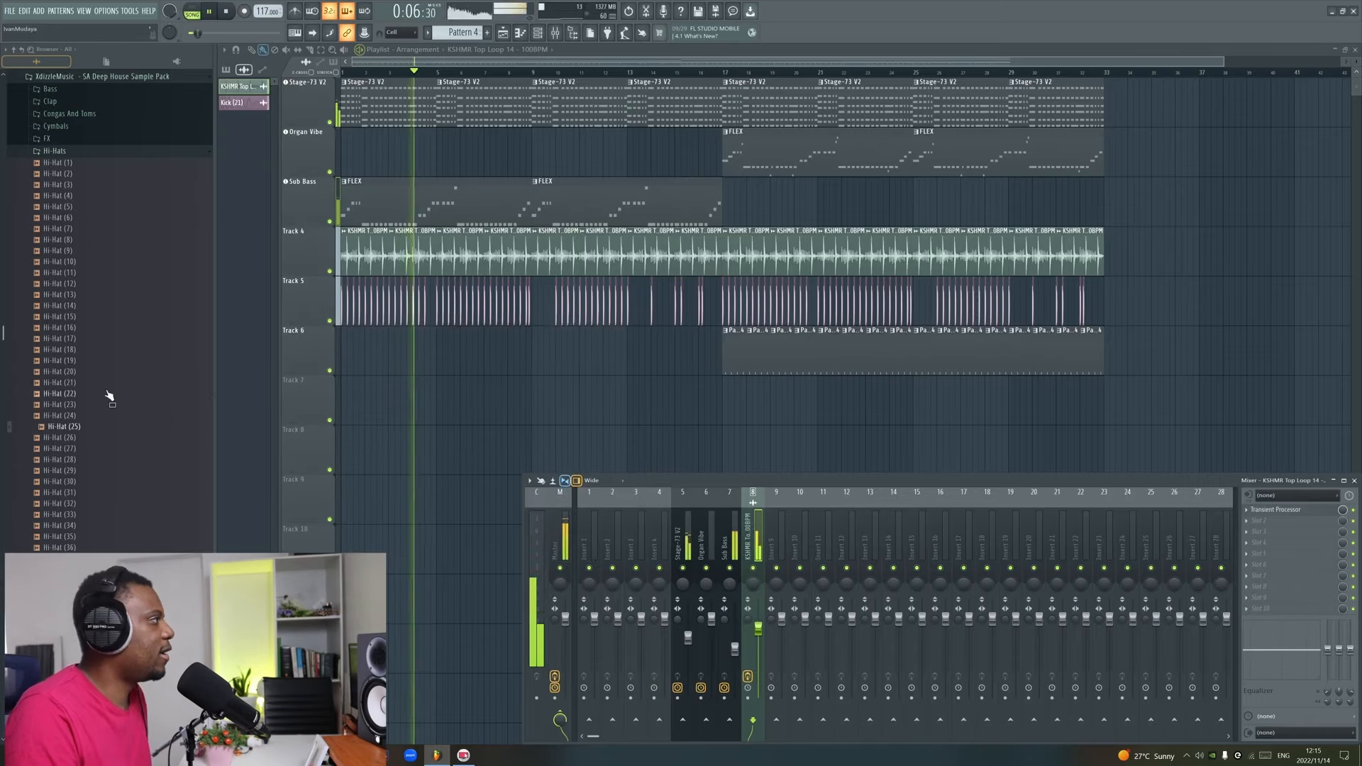
Shrink the playlist so it sits beside the Channel rack, and make the Stage-73 V2 chord pattern current.
scroll(445, 74, down, 2)
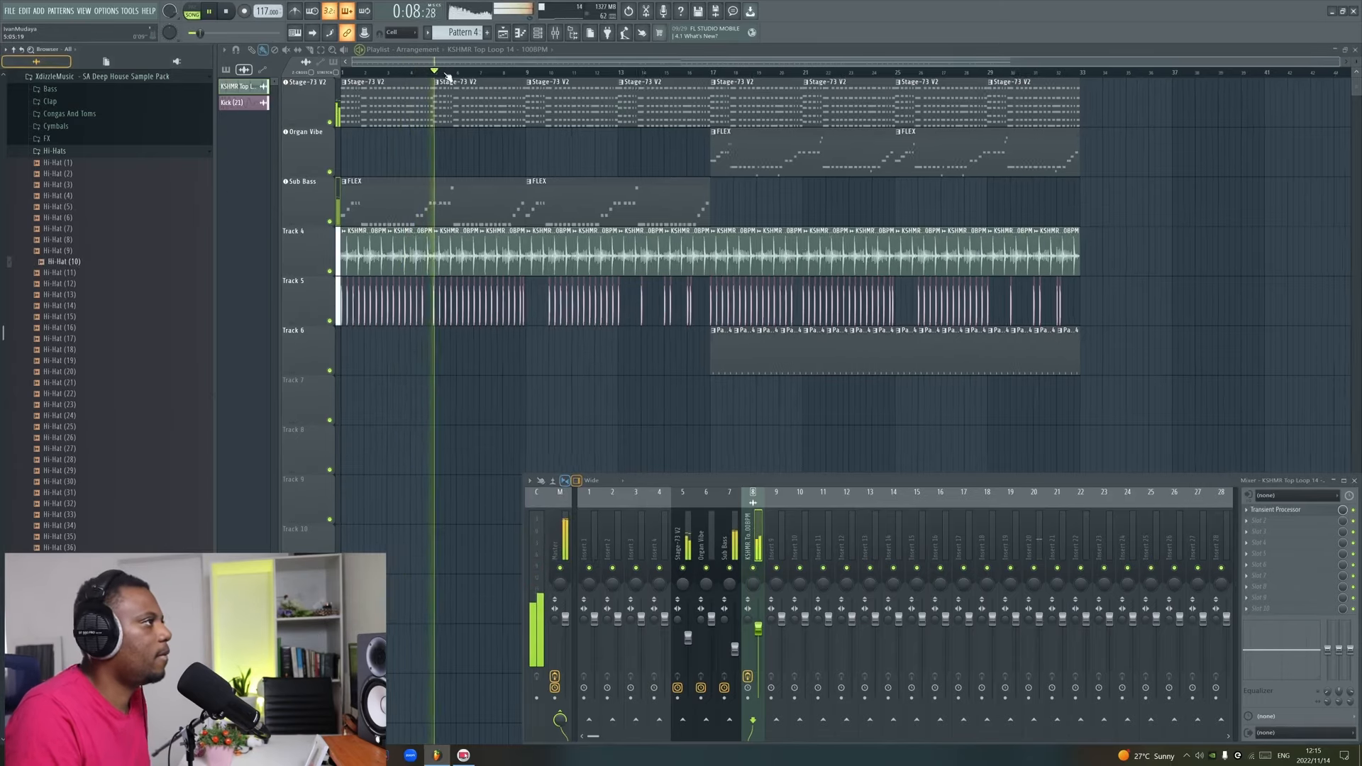
click(590, 52)
double_click(590, 53)
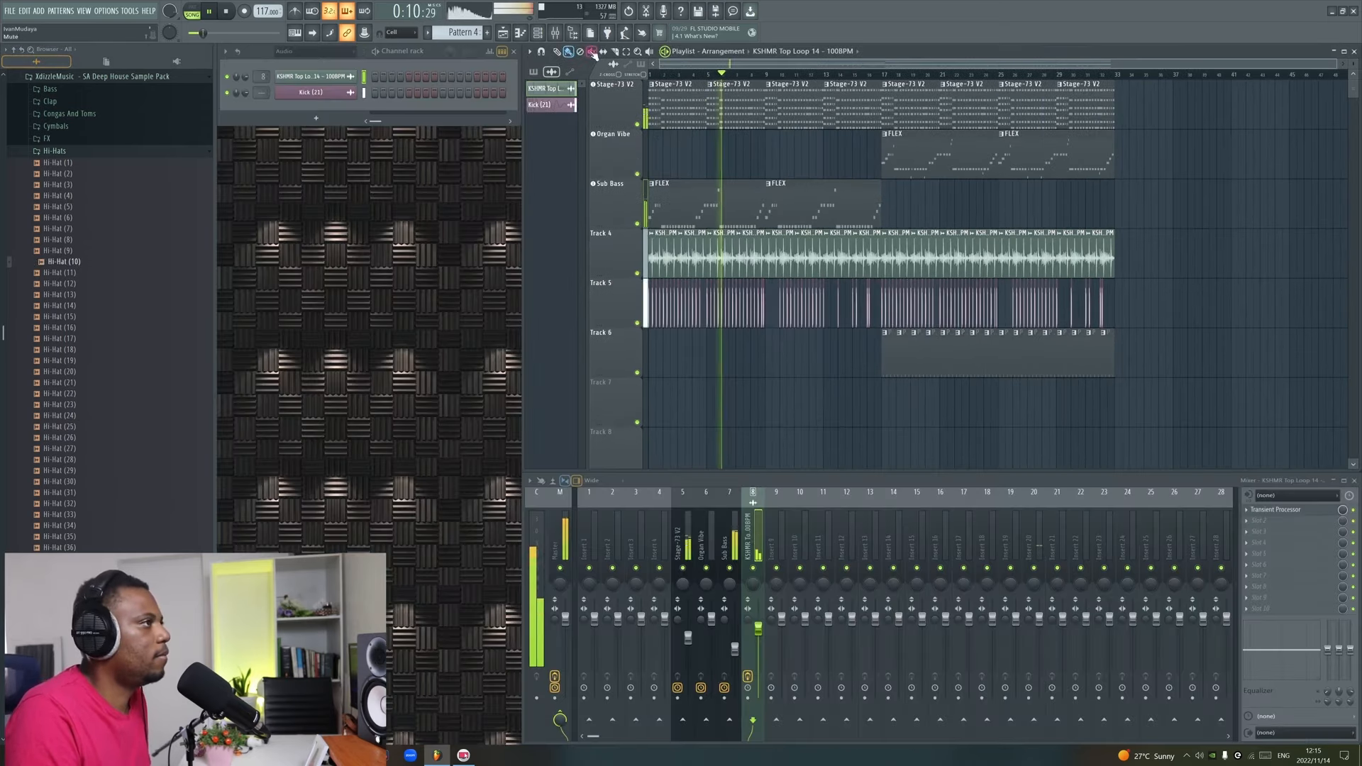
click(683, 115)
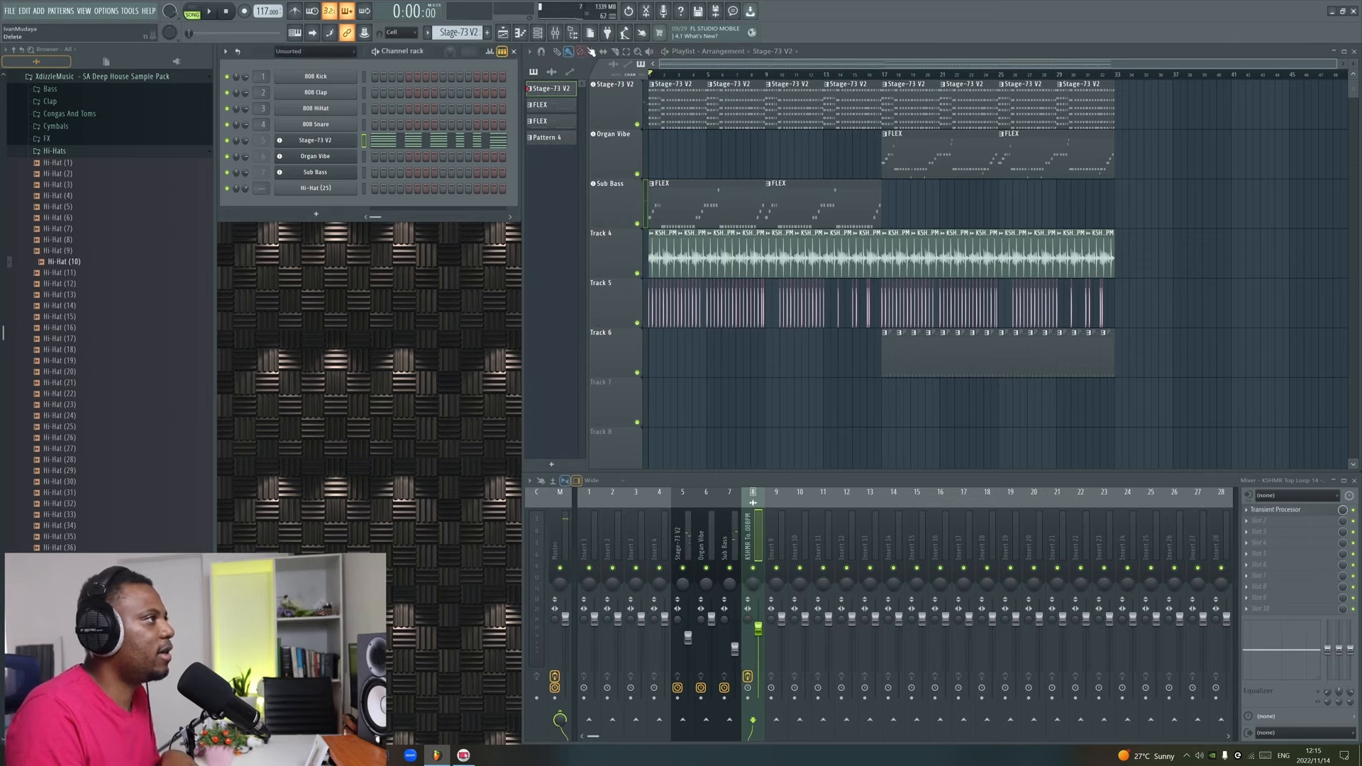
Load the Morphine synth on mixer insert 9 and step through its presets to KBD Grand Piano 2 NUC.
click(608, 33)
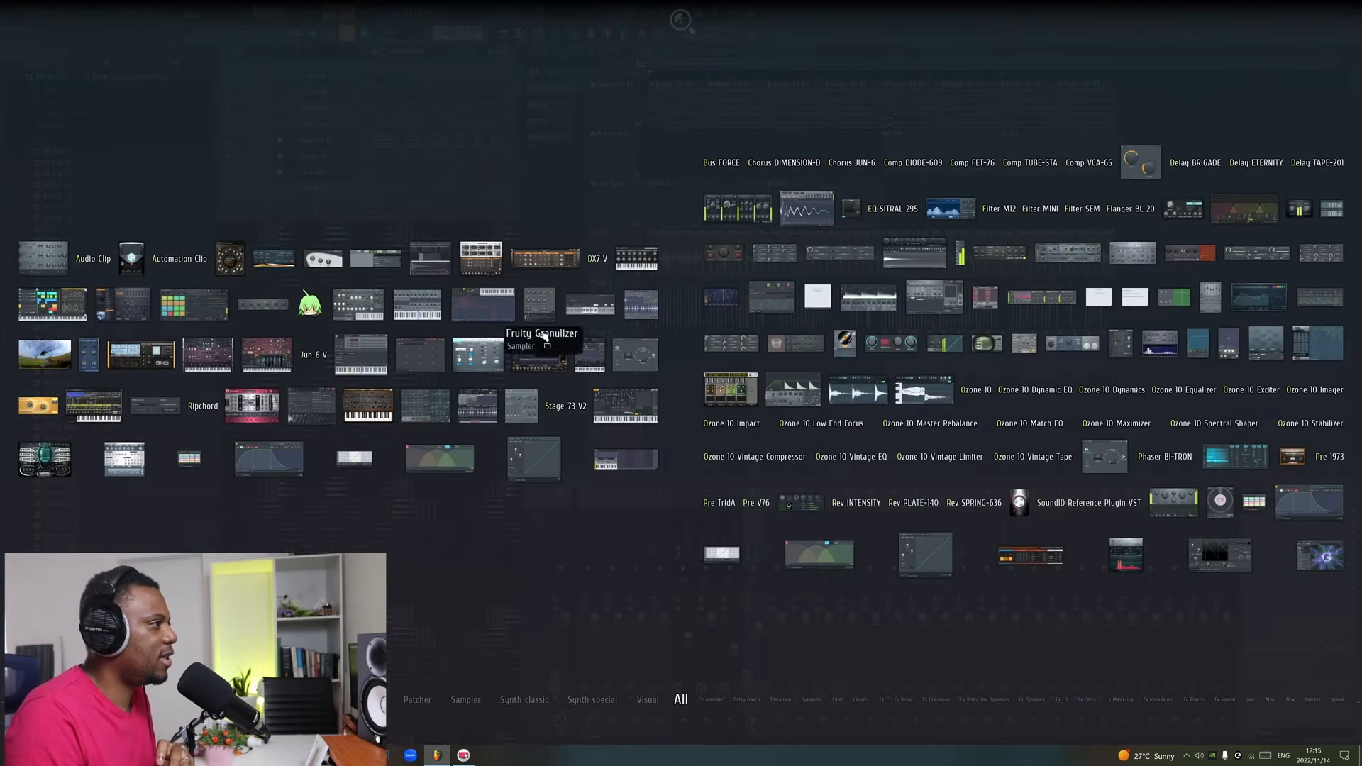
drag(546, 359, 624, 363)
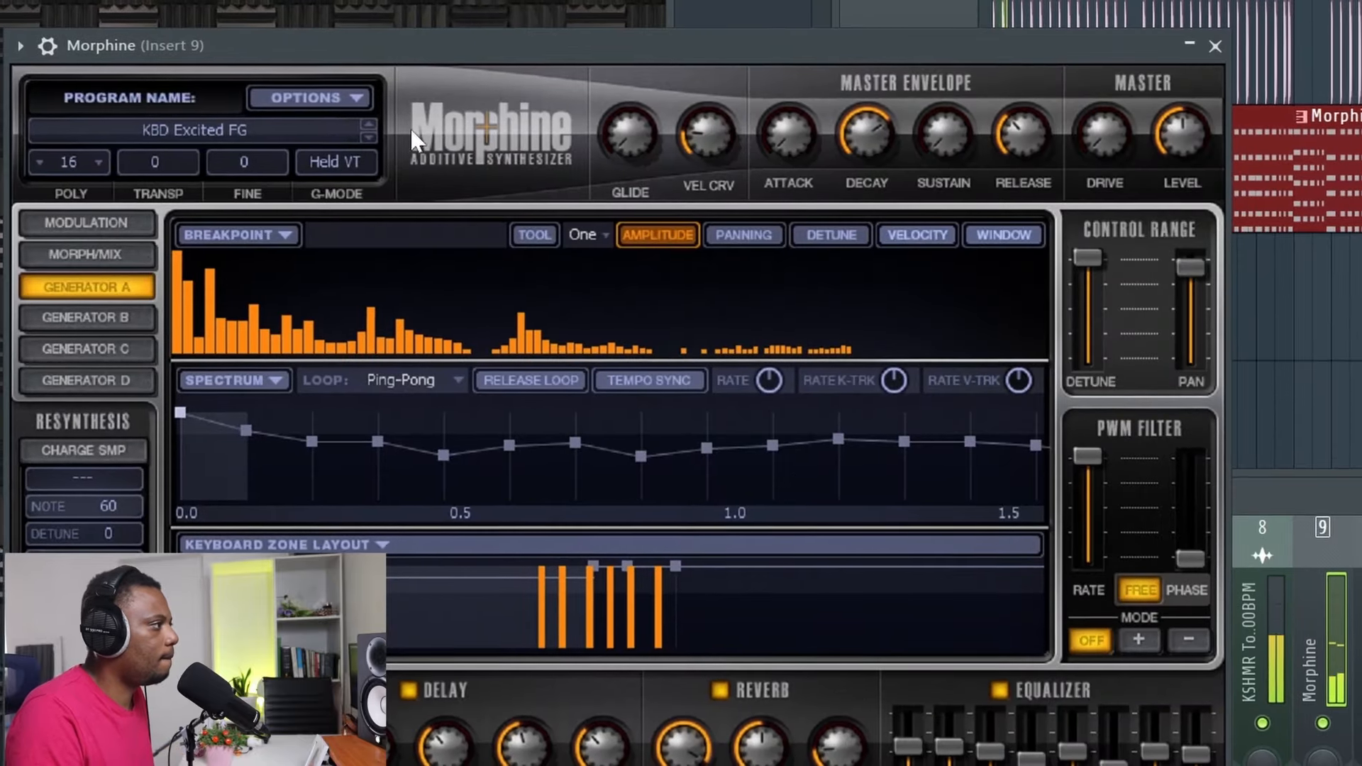
click(377, 141)
click(377, 140)
click(391, 142)
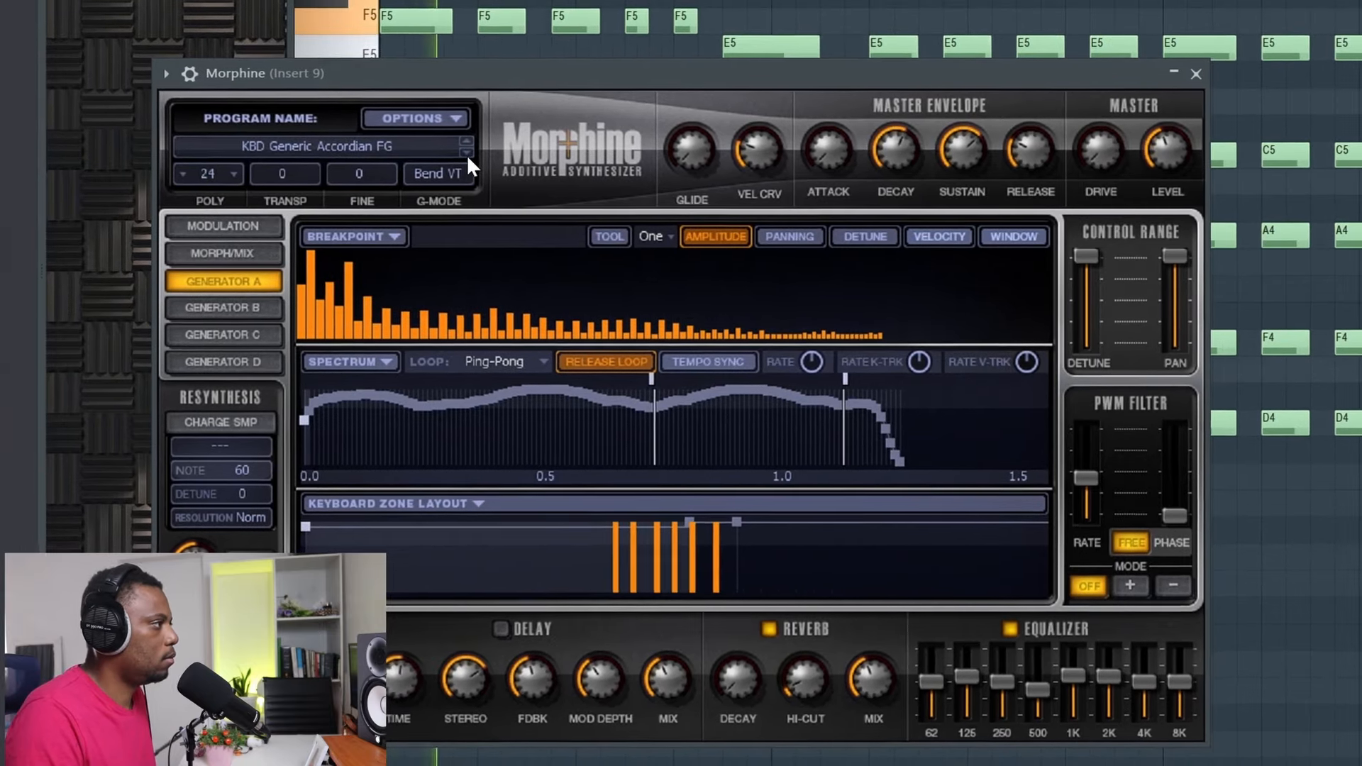
click(462, 152)
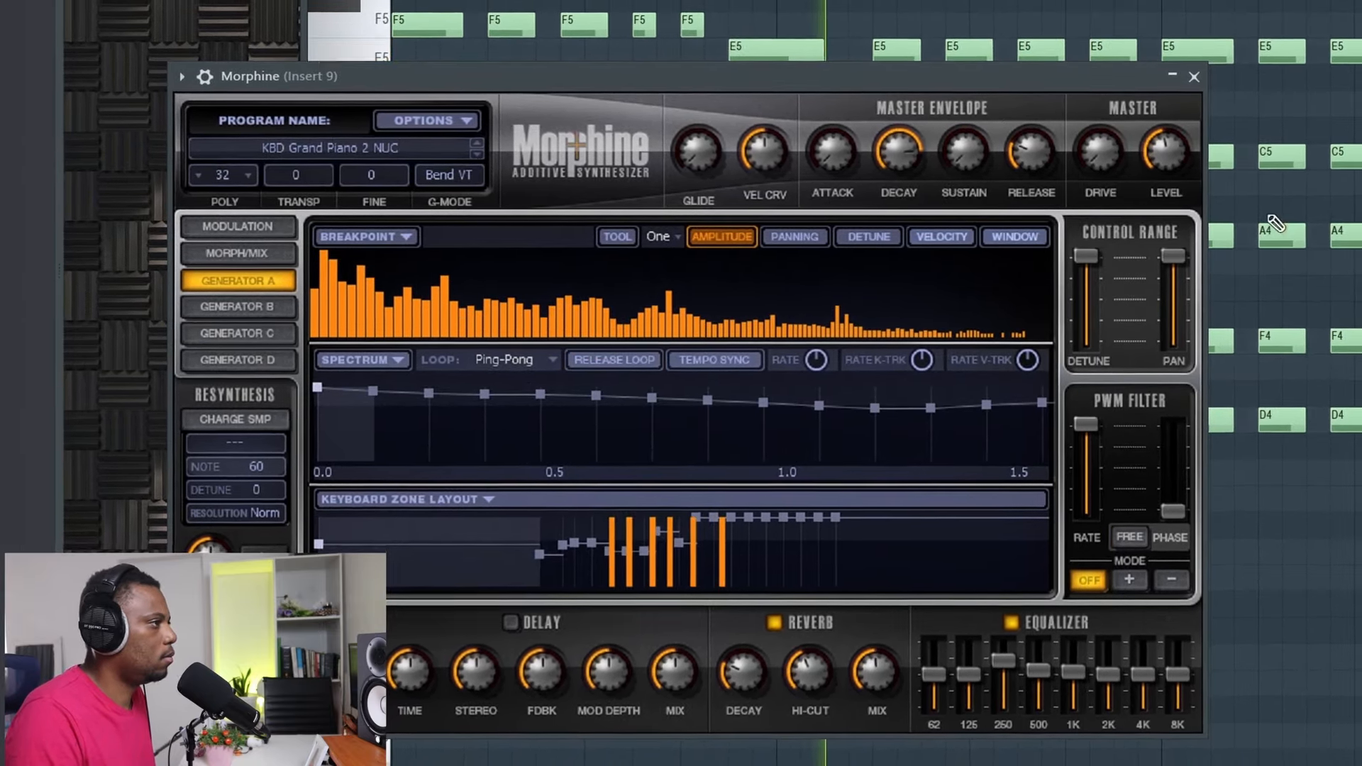
Lower Morphine's master Level slightly, close the synth and the piano roll, and stop playback.
mouse_move(1172, 158)
mouse_down()
mouse_move(1172, 144)
mouse_move(1170, 173)
mouse_up()
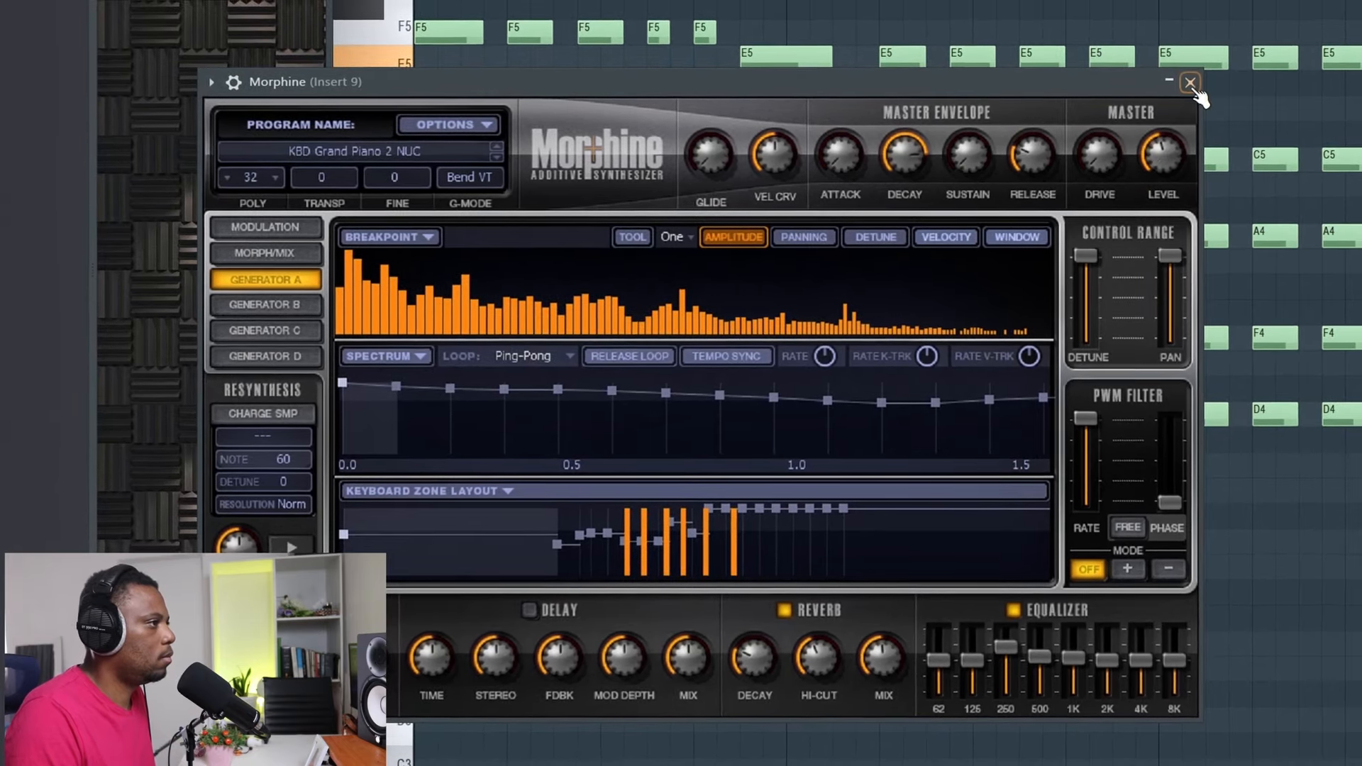
click(1191, 81)
key(F7)
key(space)
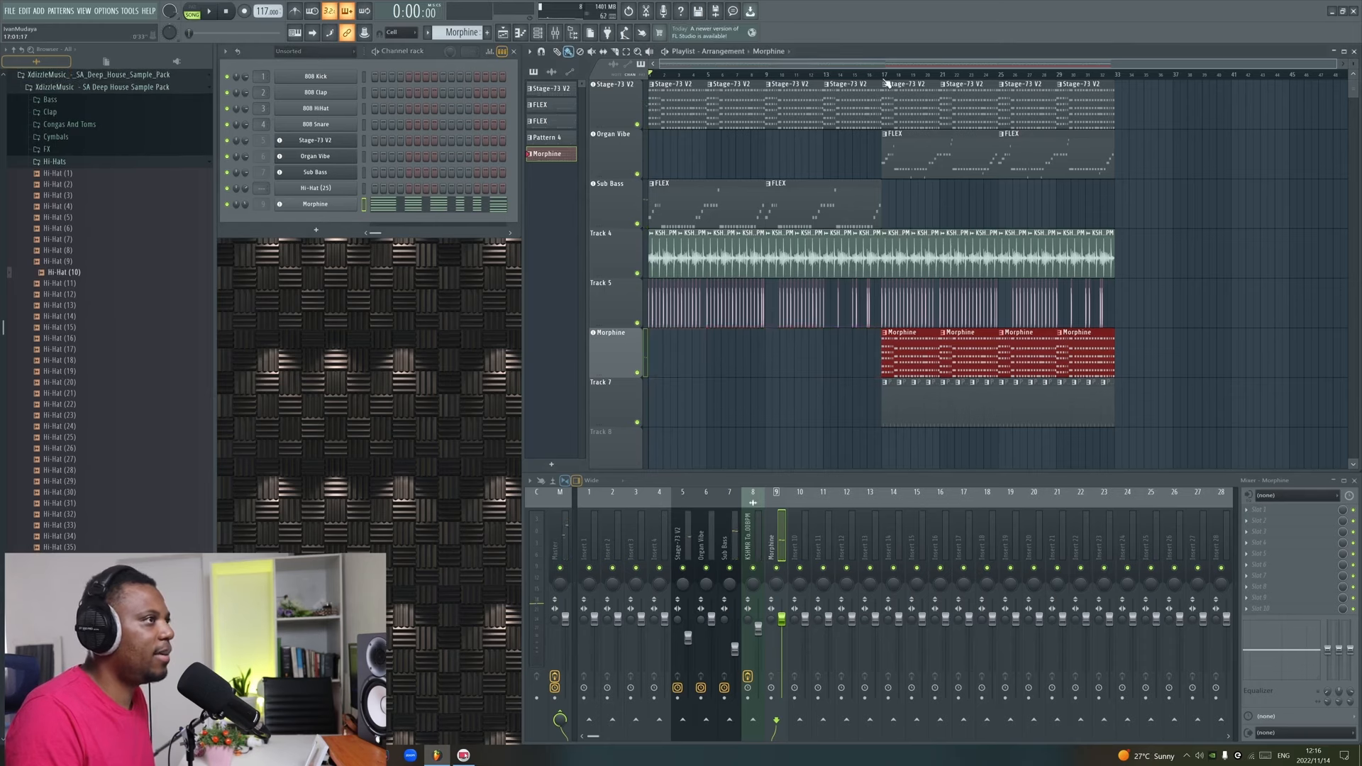
Place the Cymbal (14) sample from the Cymbals folder on Track 8 at bar 17, play that section, and close its sample window.
key(space)
scroll(95, 170, up, 8)
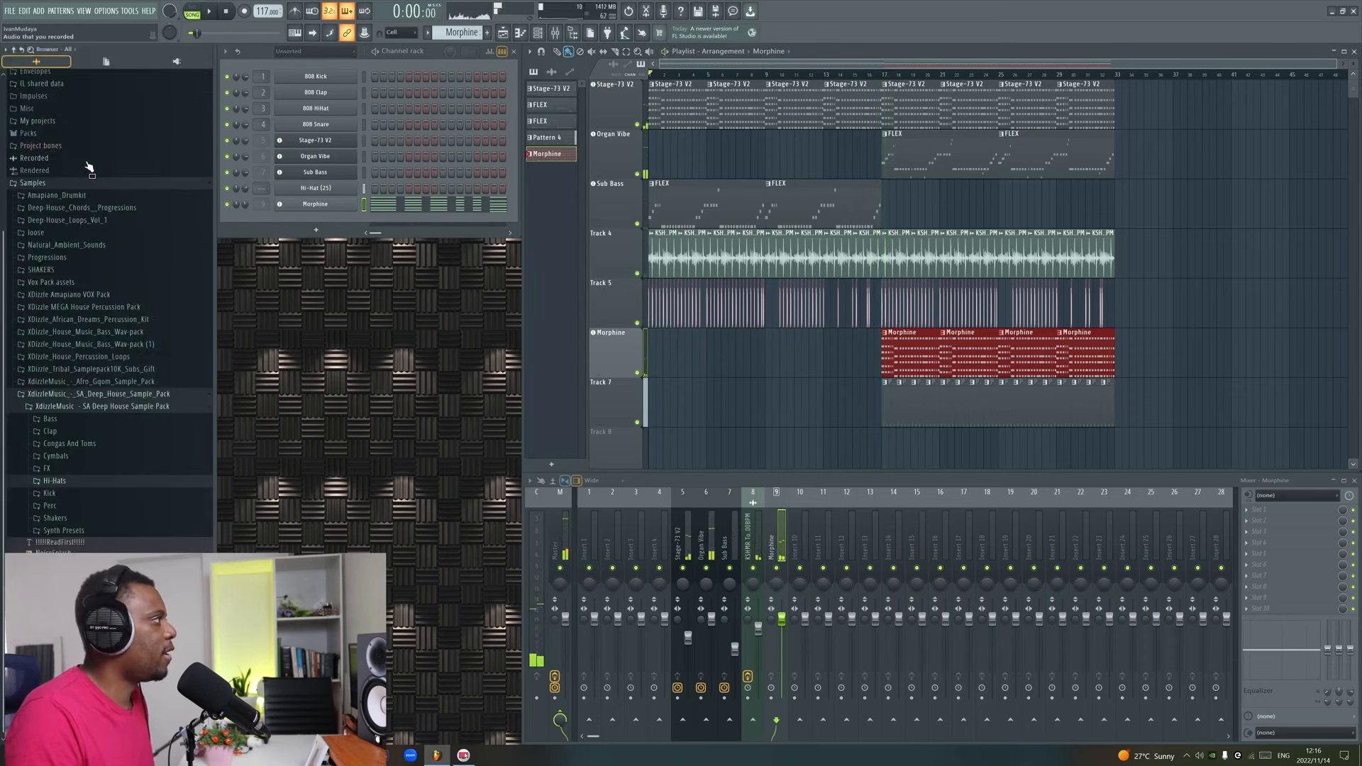
click(65, 461)
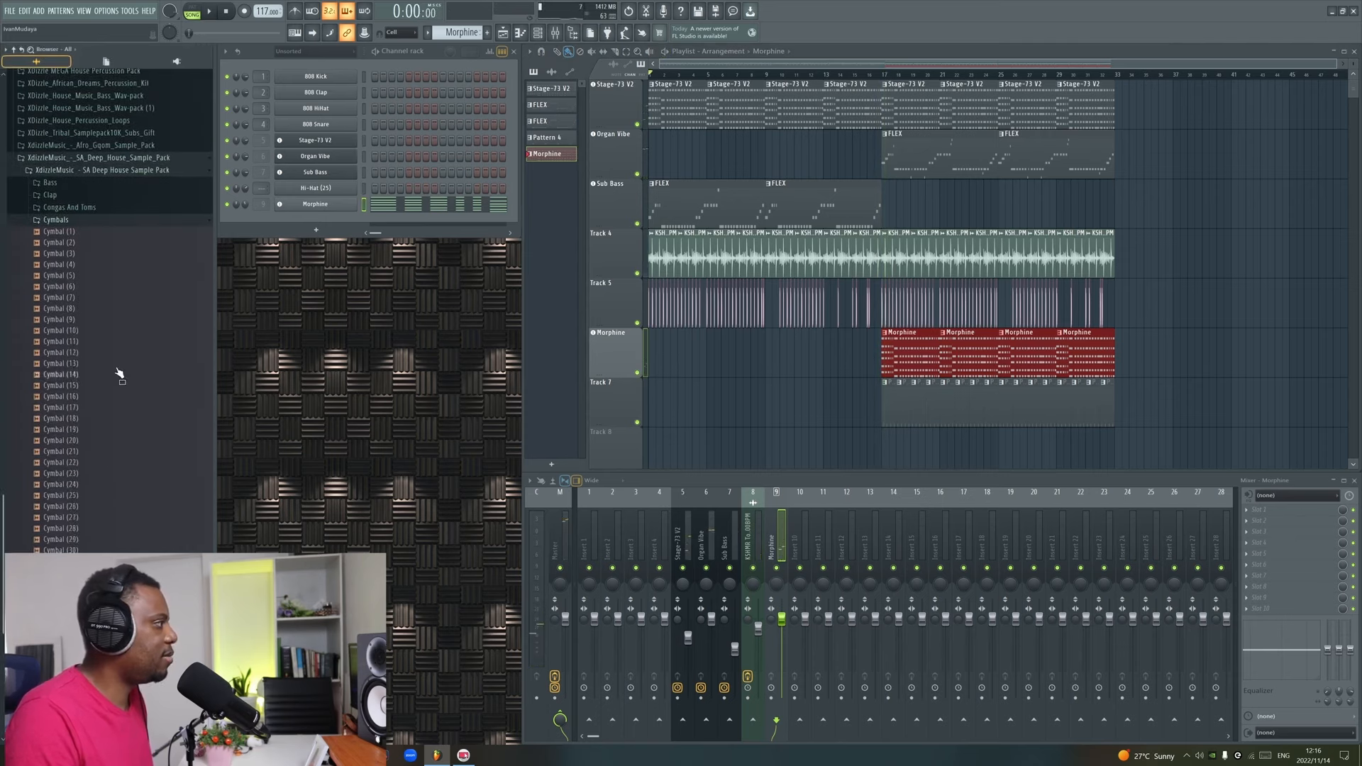
click(92, 362)
drag(507, 413, 903, 443)
click(878, 76)
key(space)
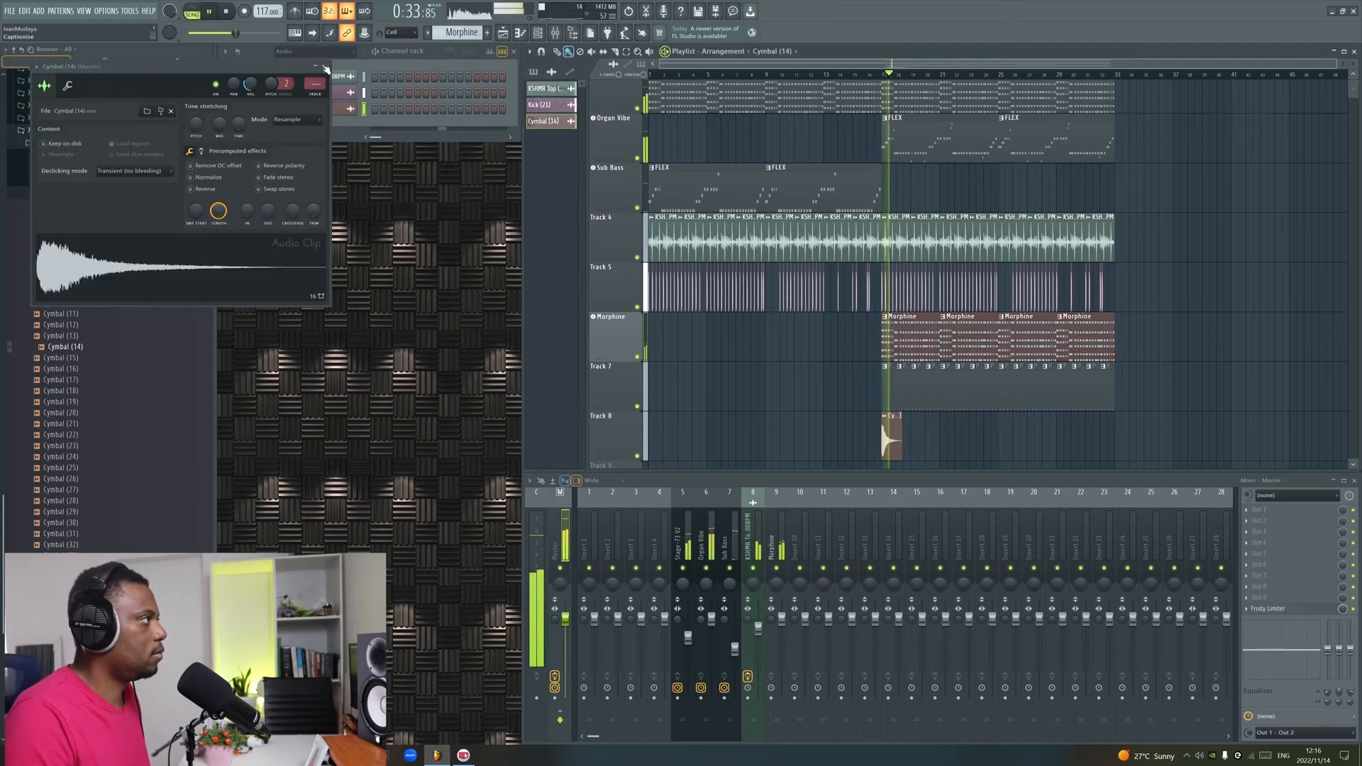
click(327, 68)
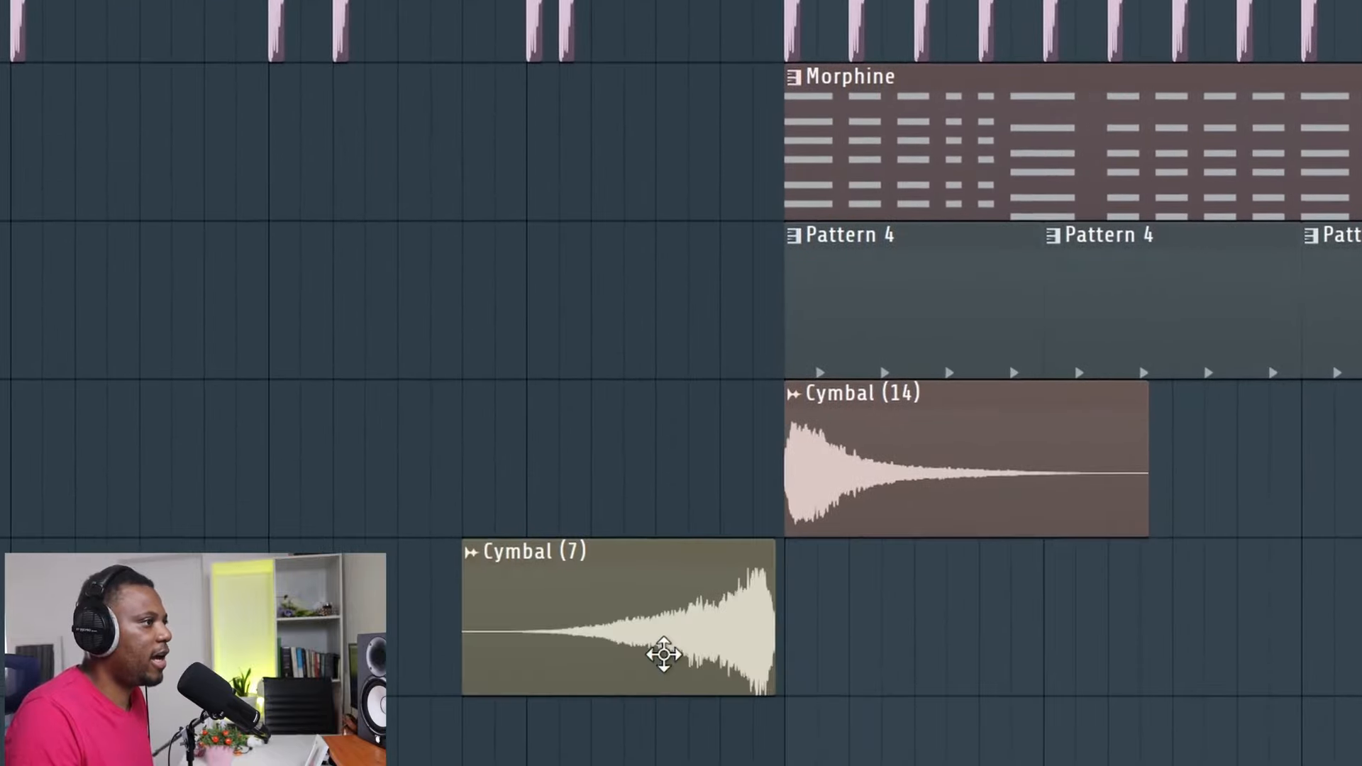
Move the Cymbal (7) clip on Track 9 to start at bar 16 and trim its end to bar 17.
drag(663, 648, 712, 636)
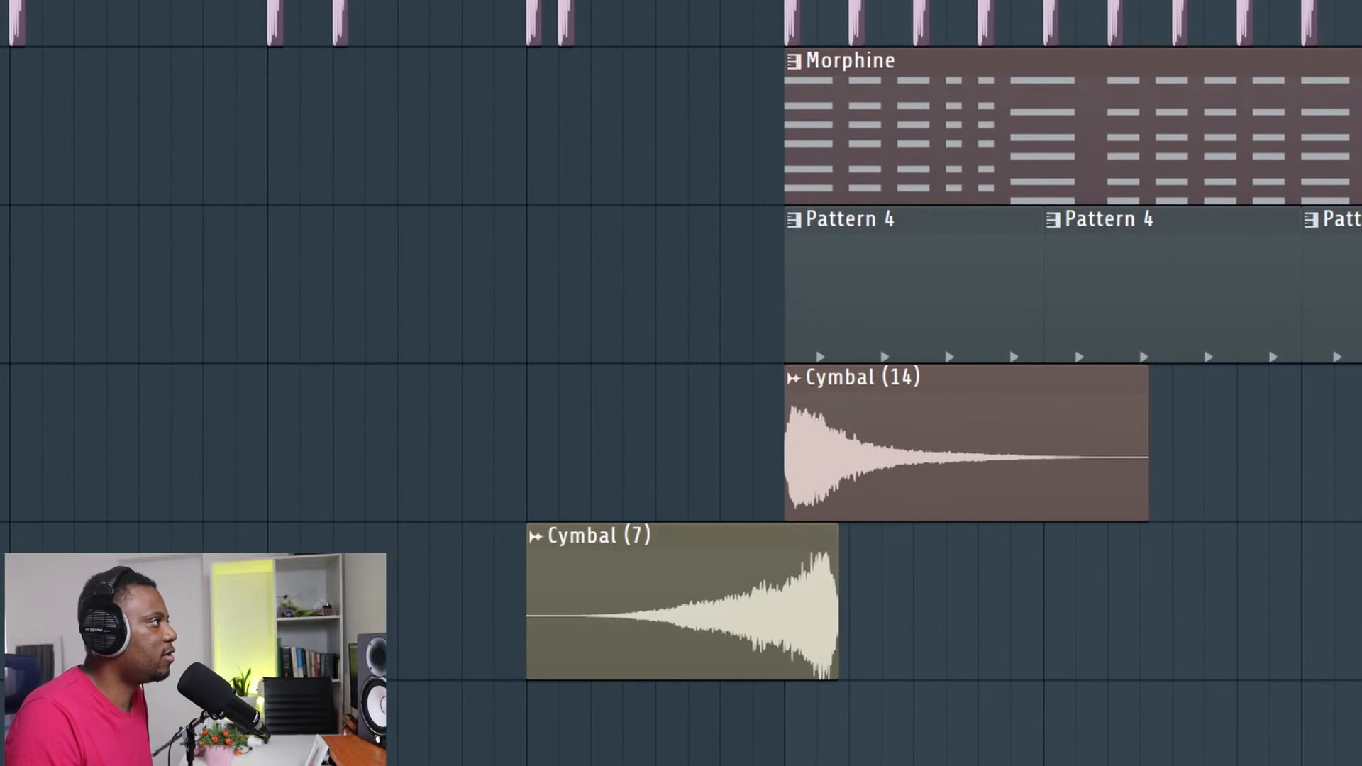
drag(836, 603, 785, 603)
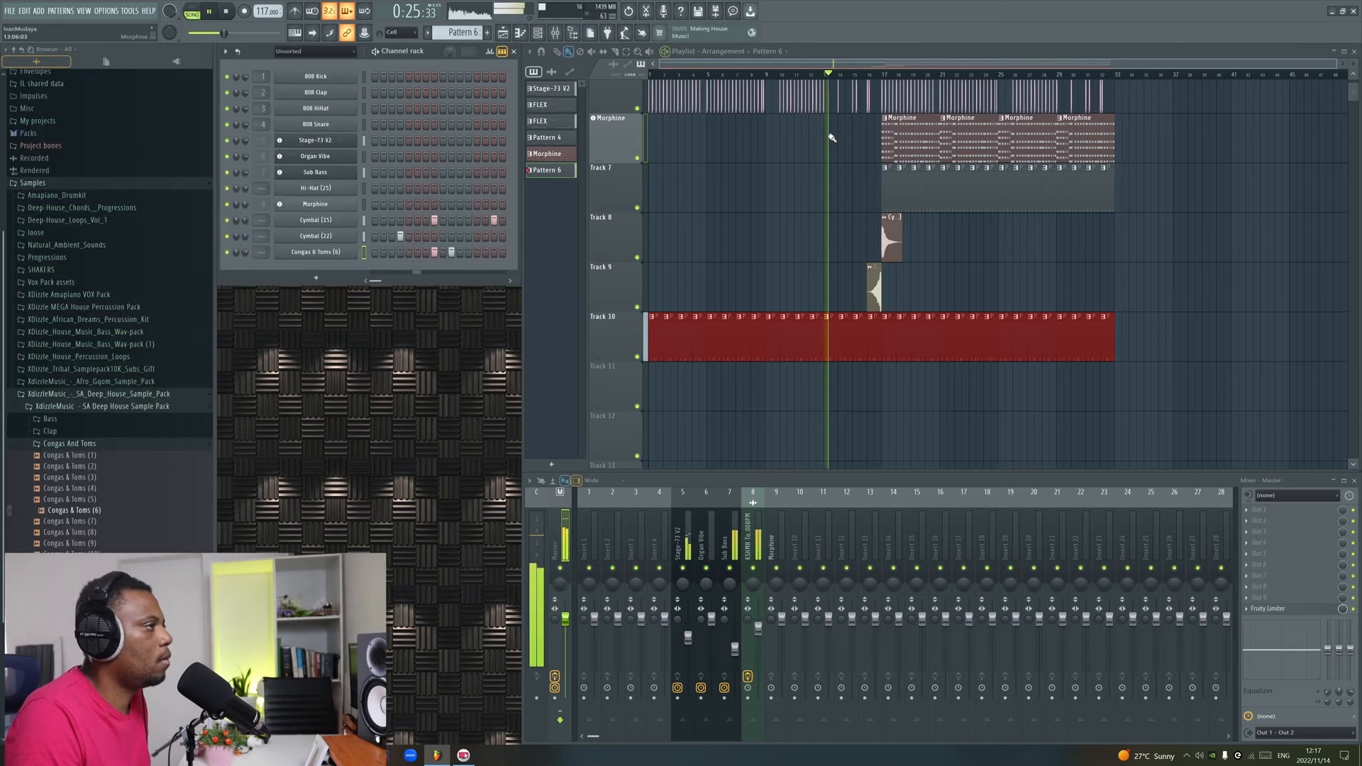
Stop playback, add a new empty pattern, and load the FLEX synth onto the track below Track 10.
scroll(830, 134, up, 5)
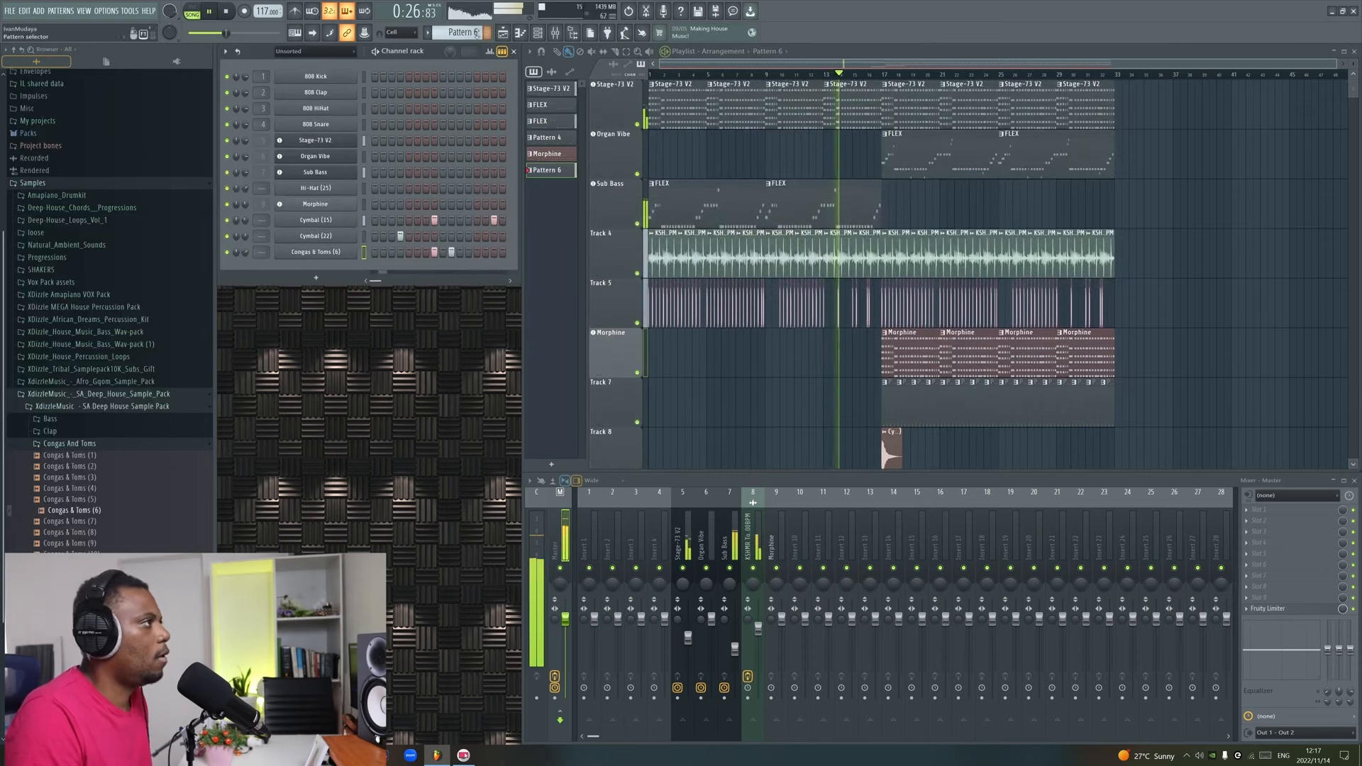
click(487, 33)
key(space)
scroll(802, 234, down, 4)
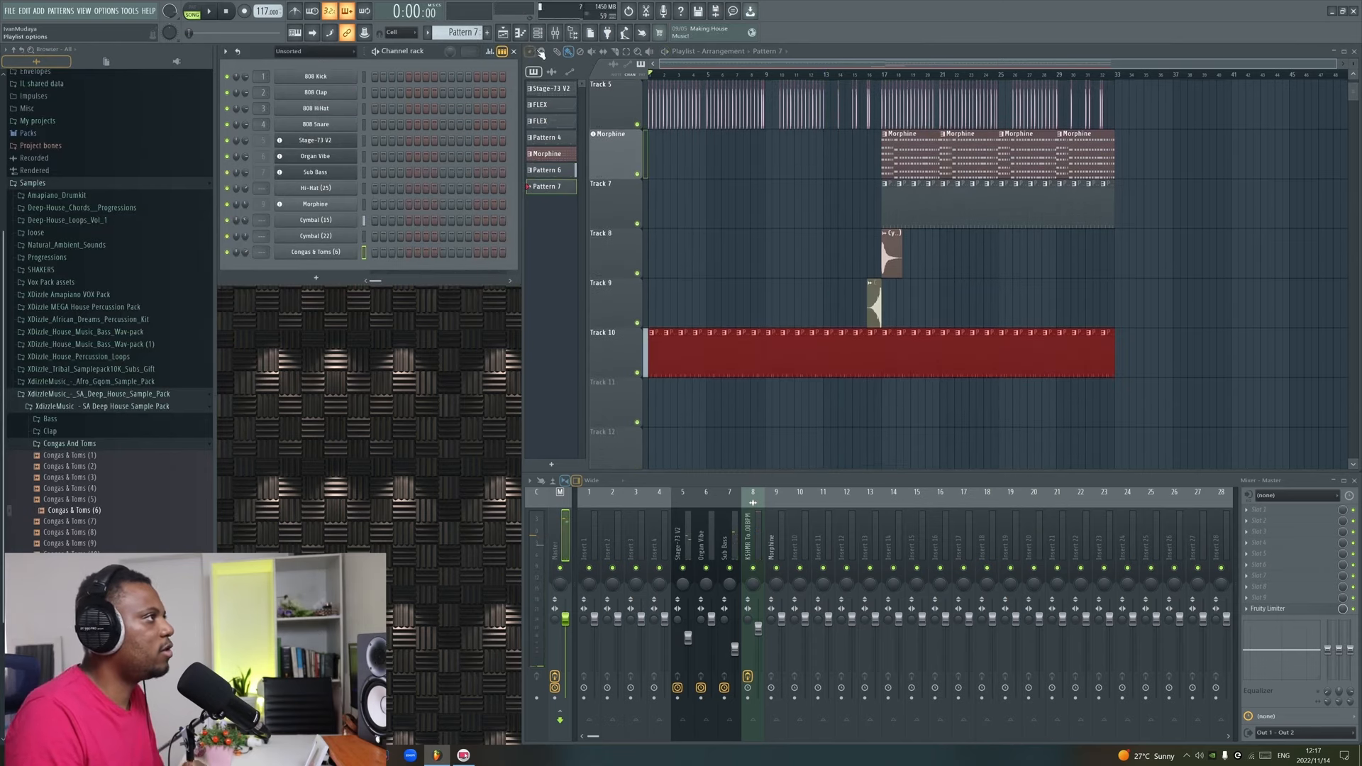
click(608, 33)
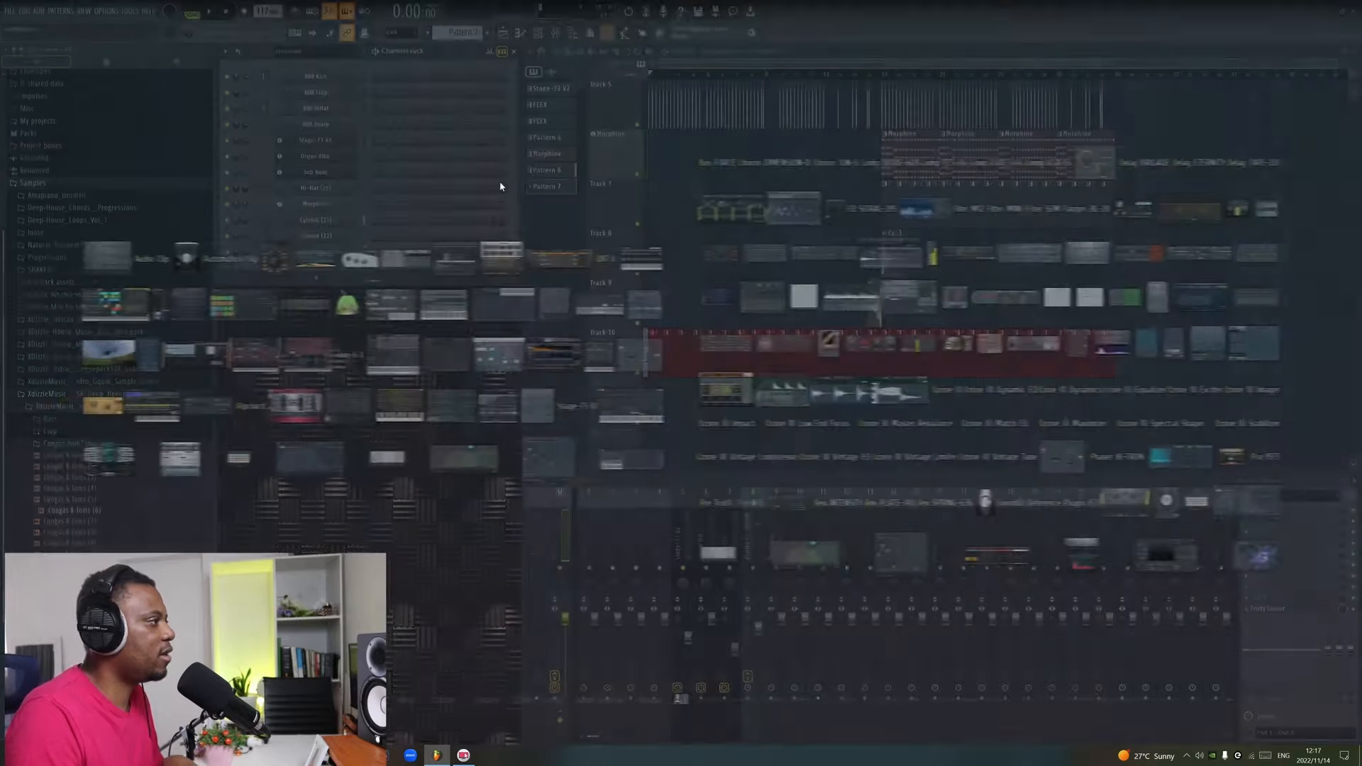
drag(134, 322, 610, 413)
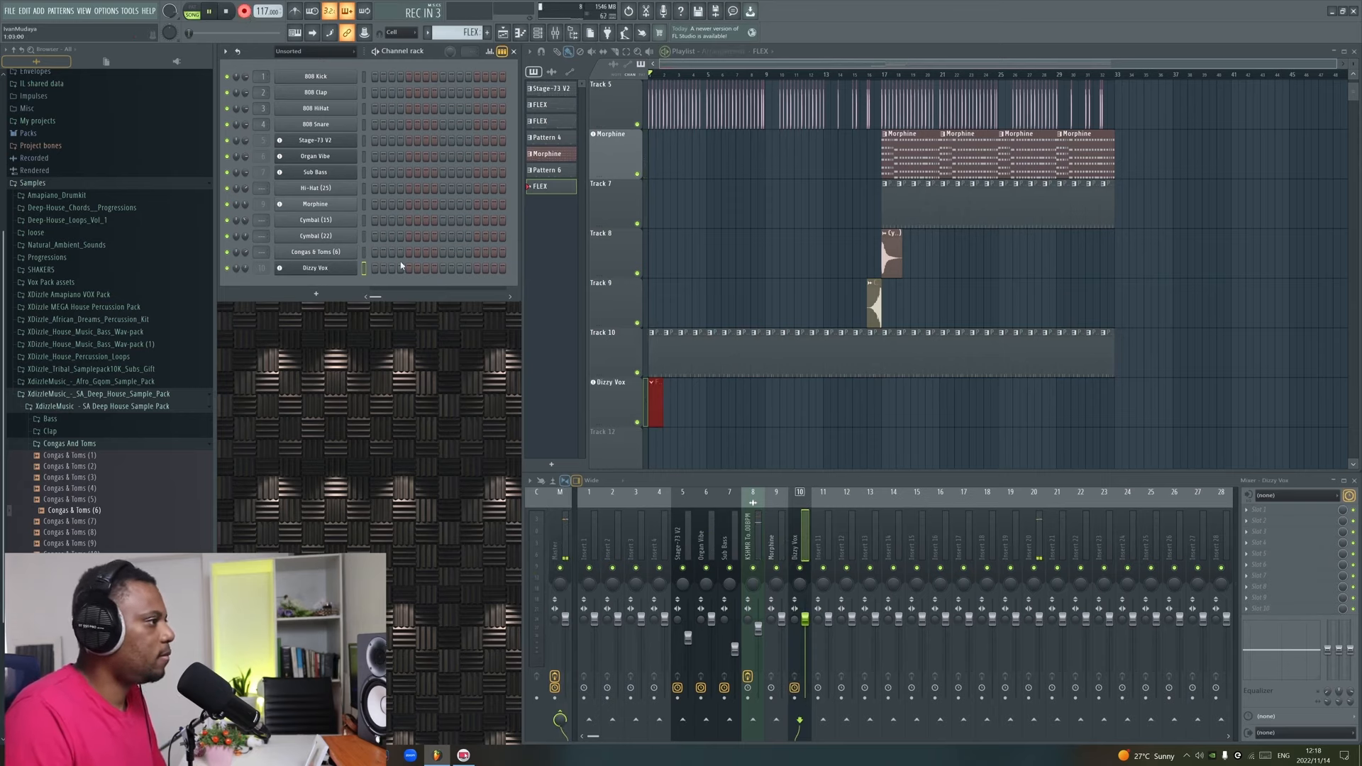
Extend the Dizzy Vox FLEX clip to two bars and repeat it along its track up to bar 33.
drag(662, 414, 678, 413)
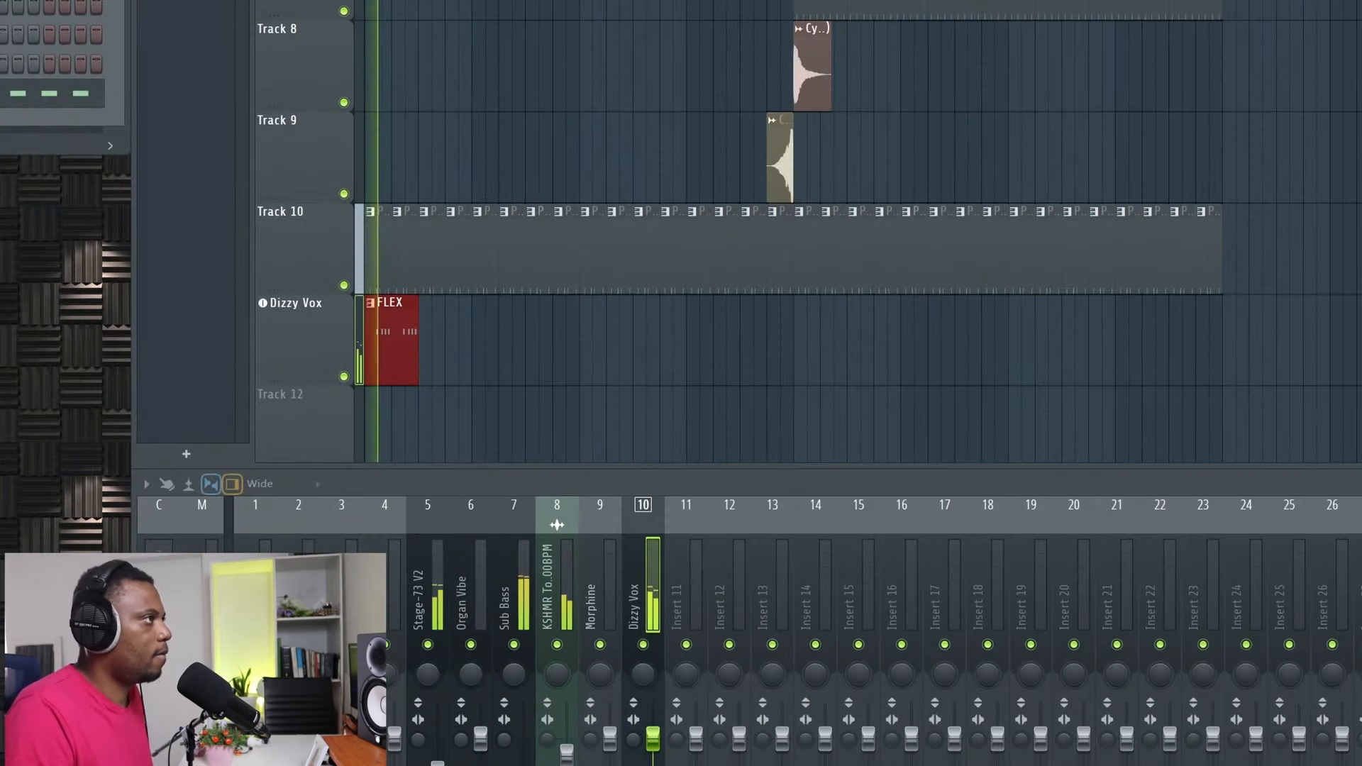
mouse_move(432, 347)
mouse_down()
mouse_move(1274, 352)
mouse_move(1260, 350)
mouse_up()
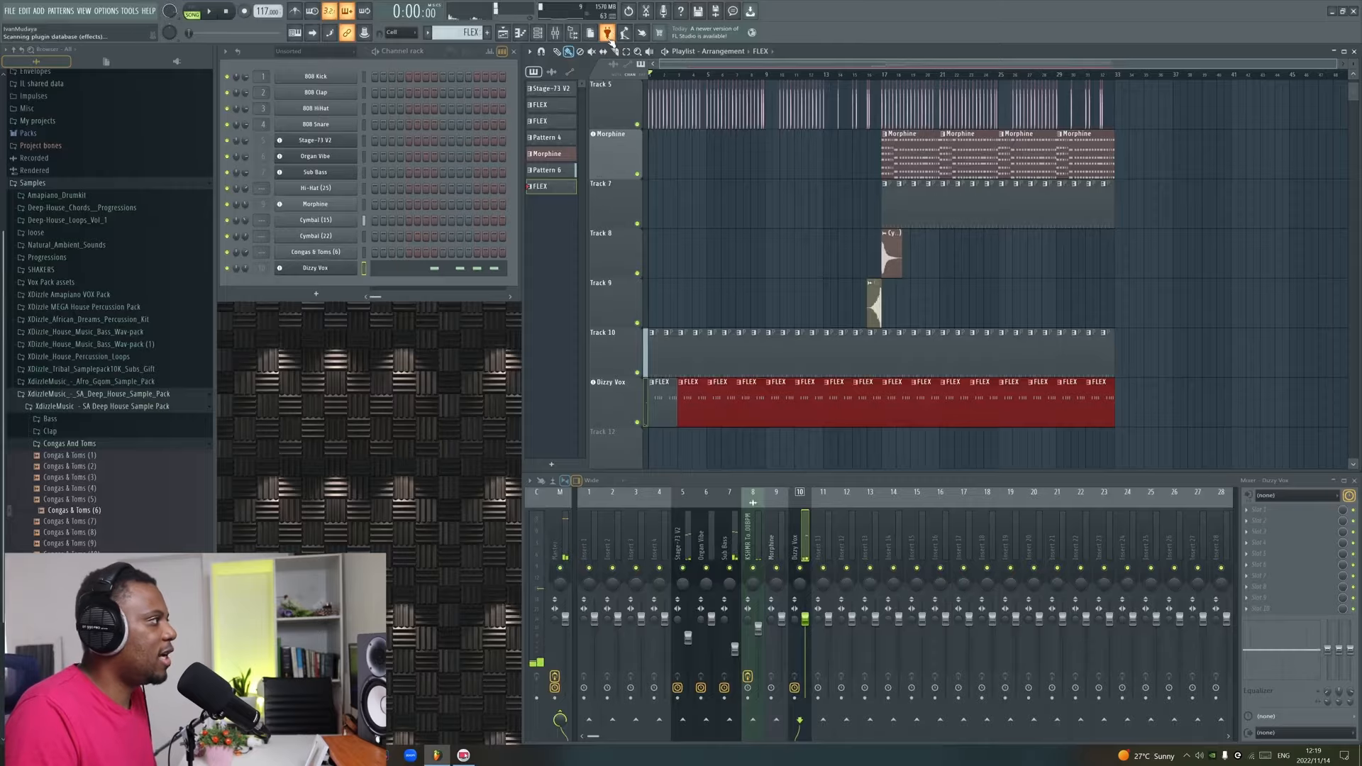
Load a second Morphine synth onto the track below Dizzy Vox and move its window clear of the browser.
click(609, 36)
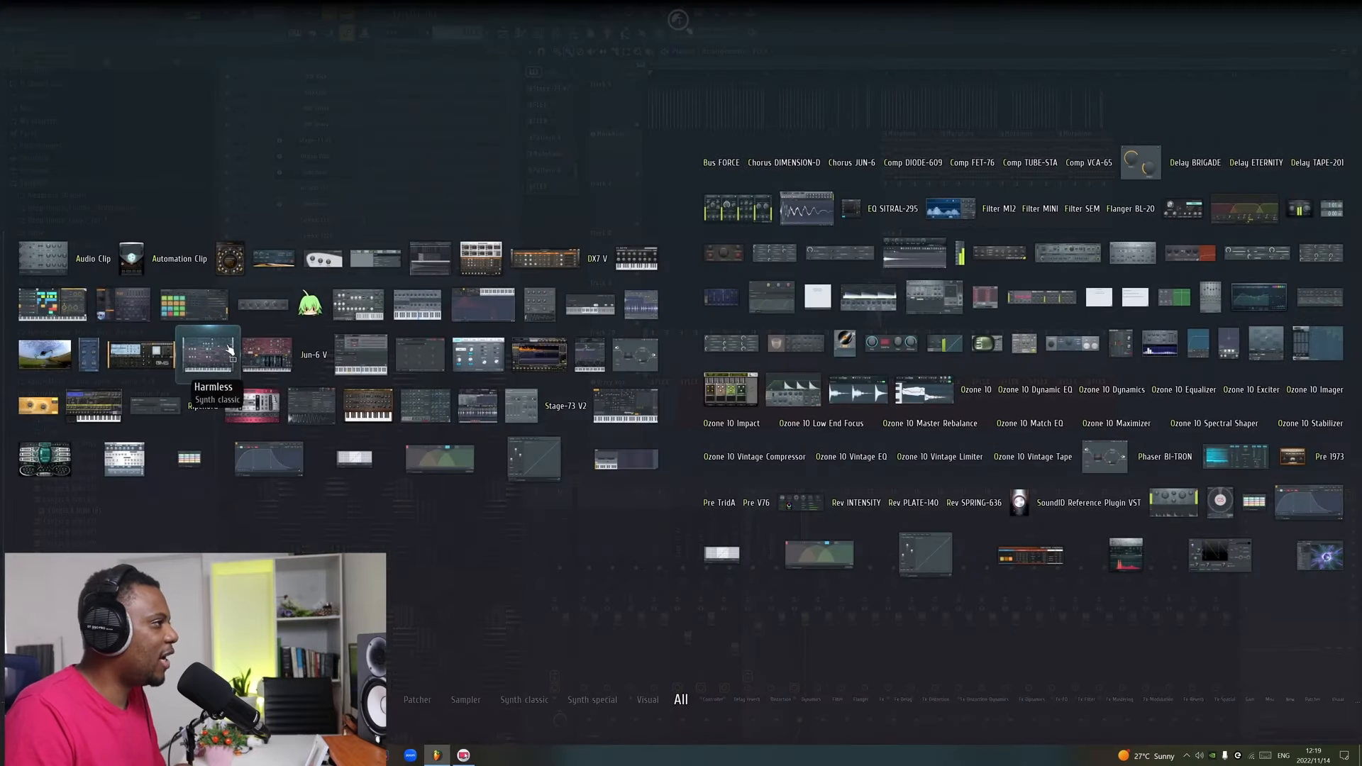
drag(540, 355, 622, 447)
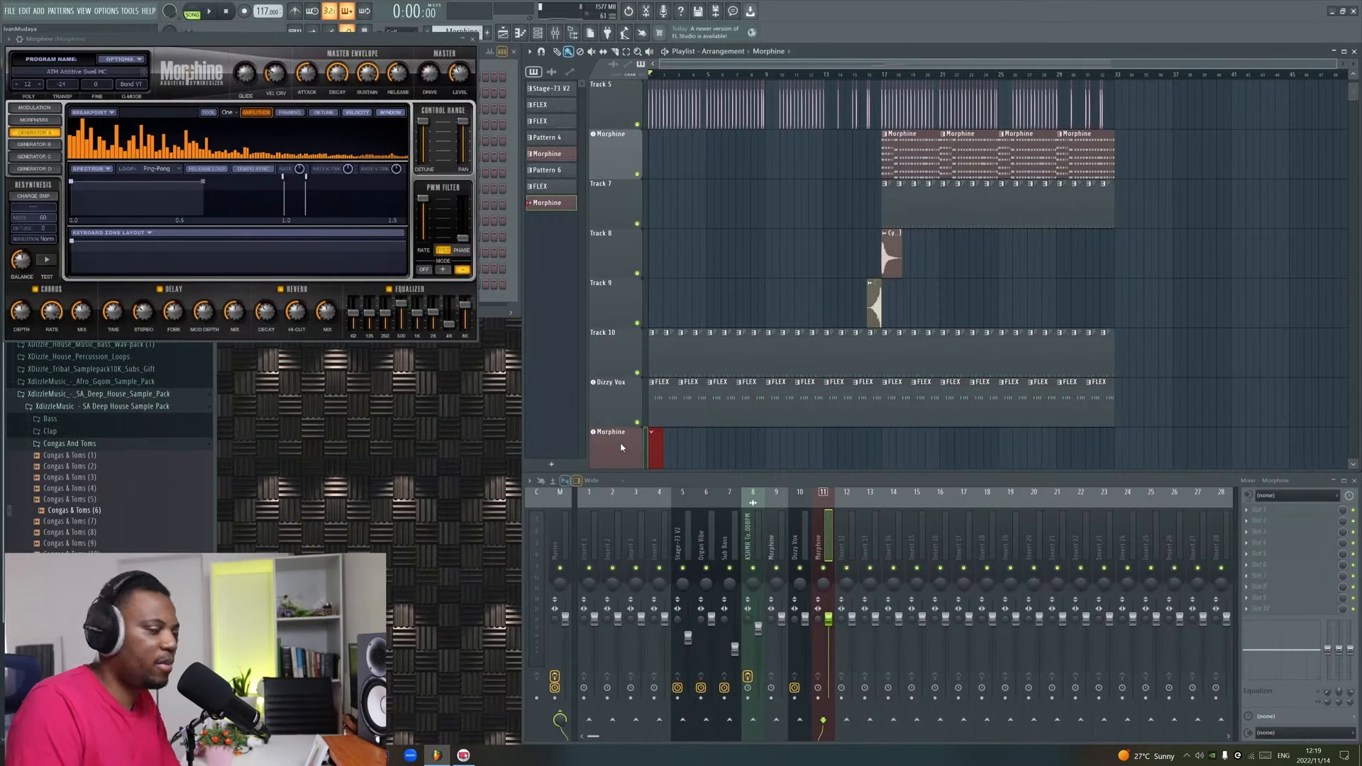
drag(234, 45, 621, 146)
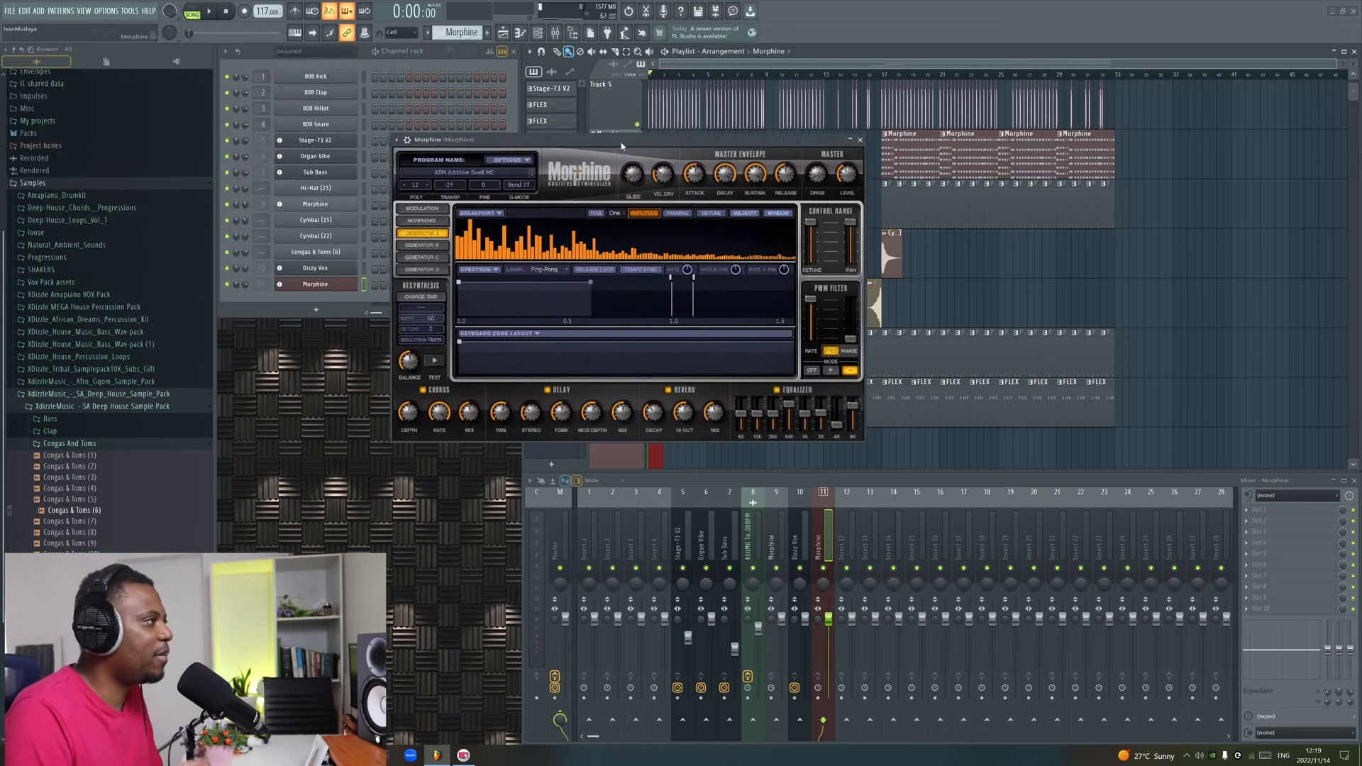
Choose a preset from Morphine's Strings bank and record a one-bar melody into its new clip.
click(499, 179)
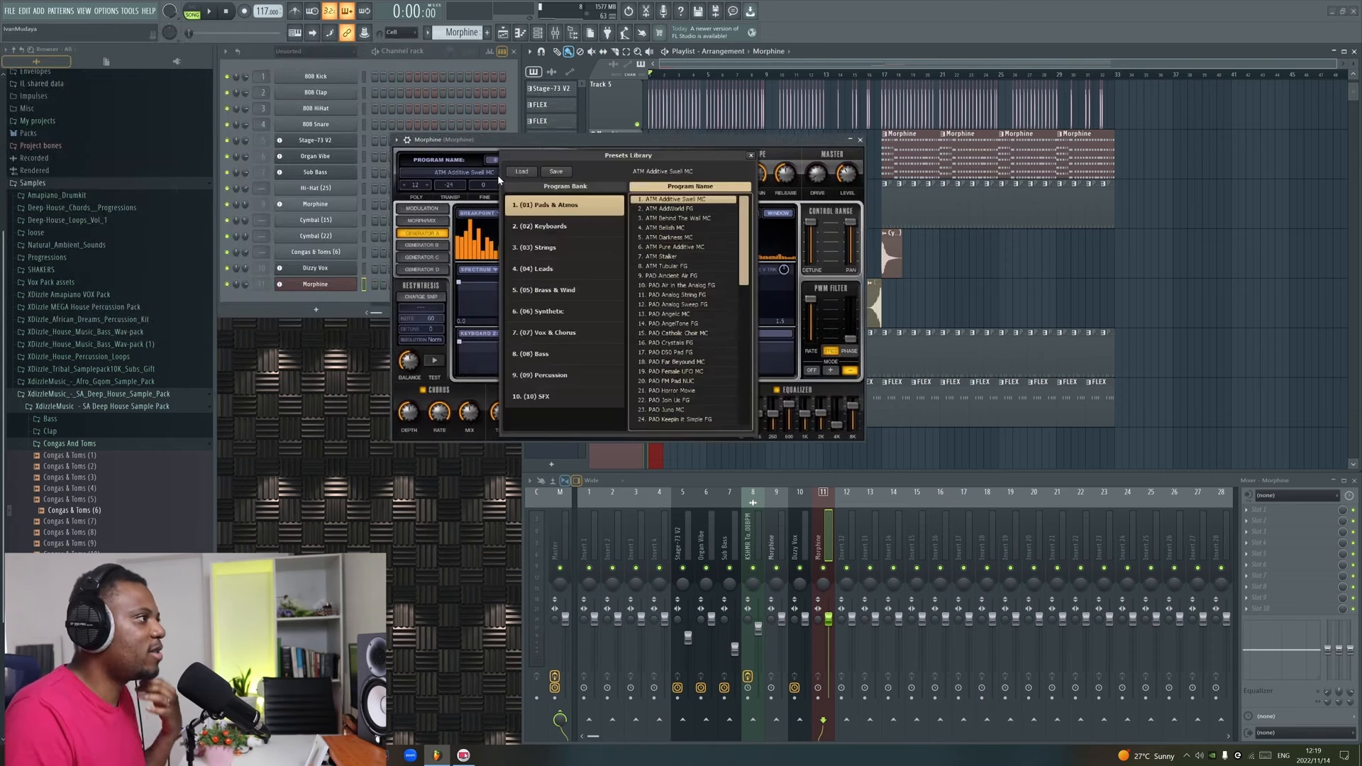
click(564, 248)
click(713, 305)
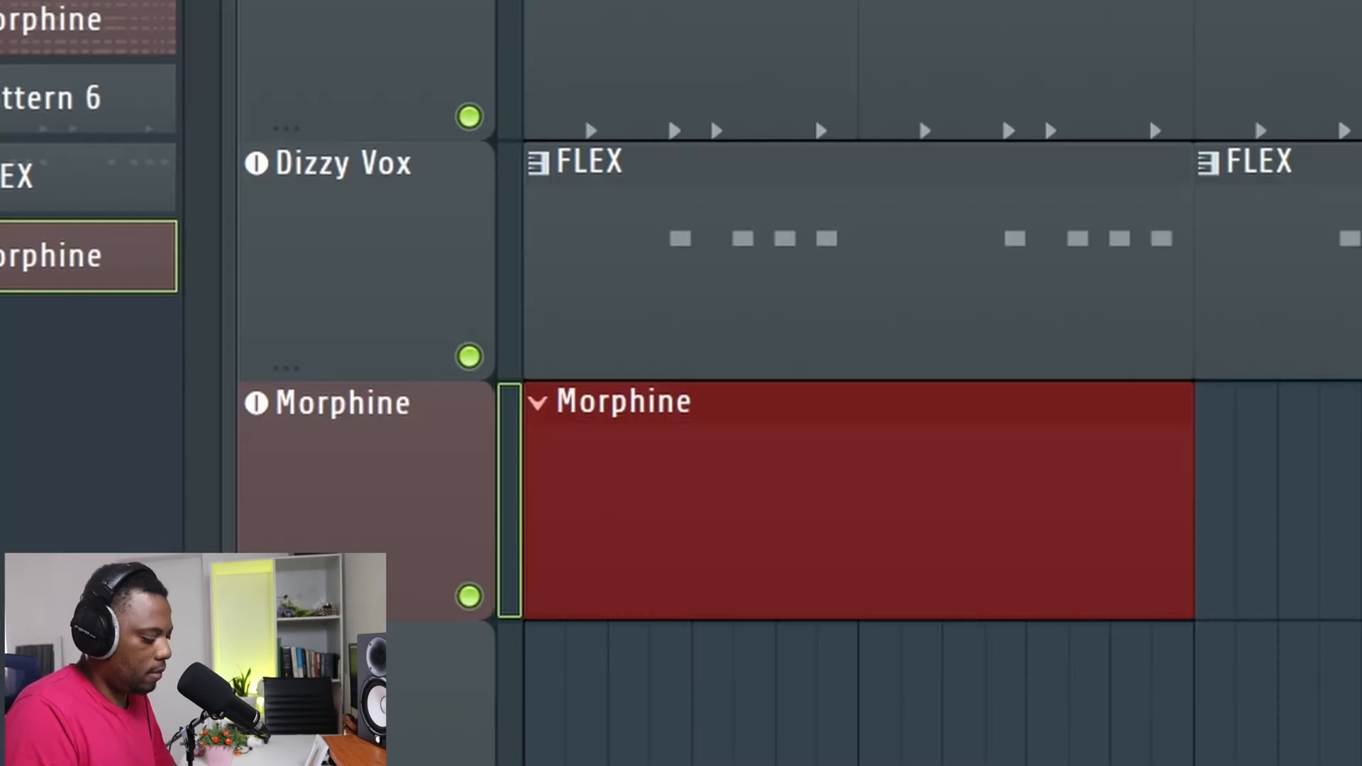
key(space)
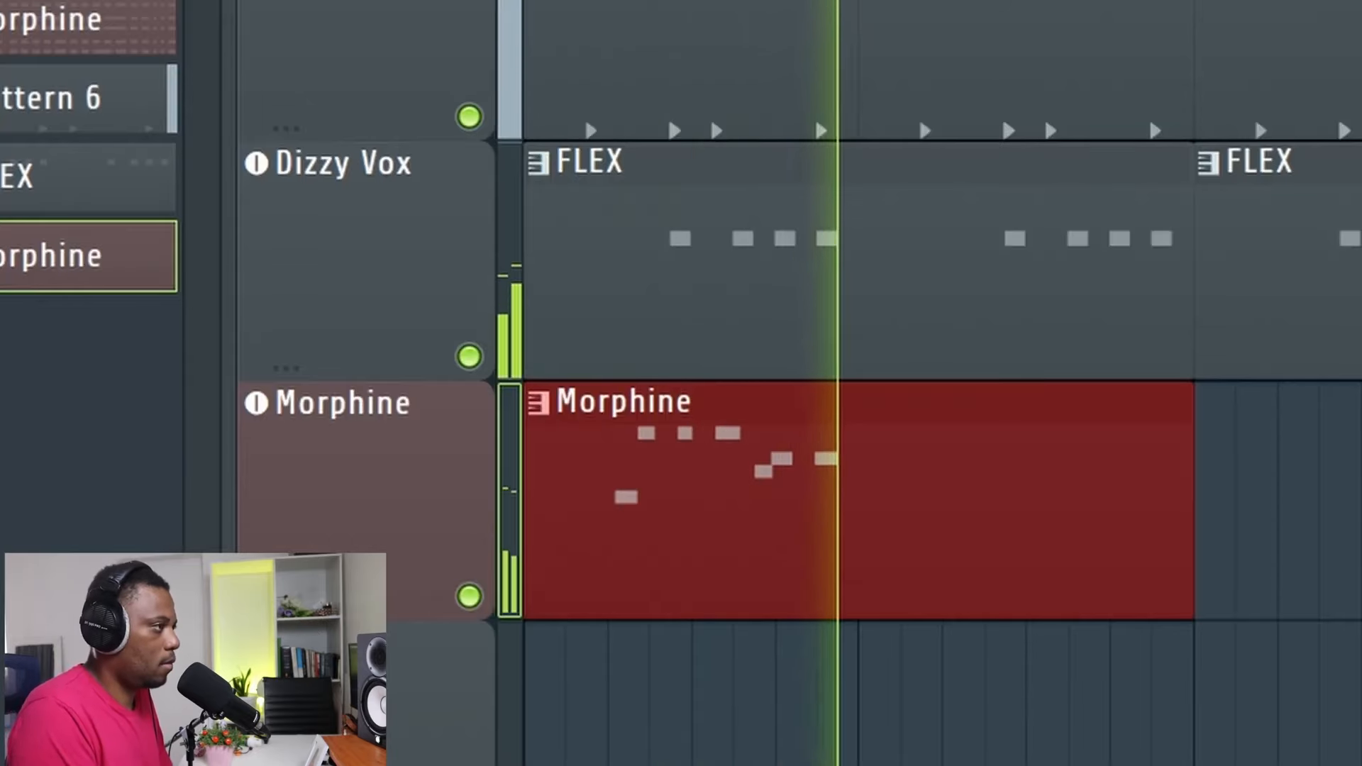
key(space)
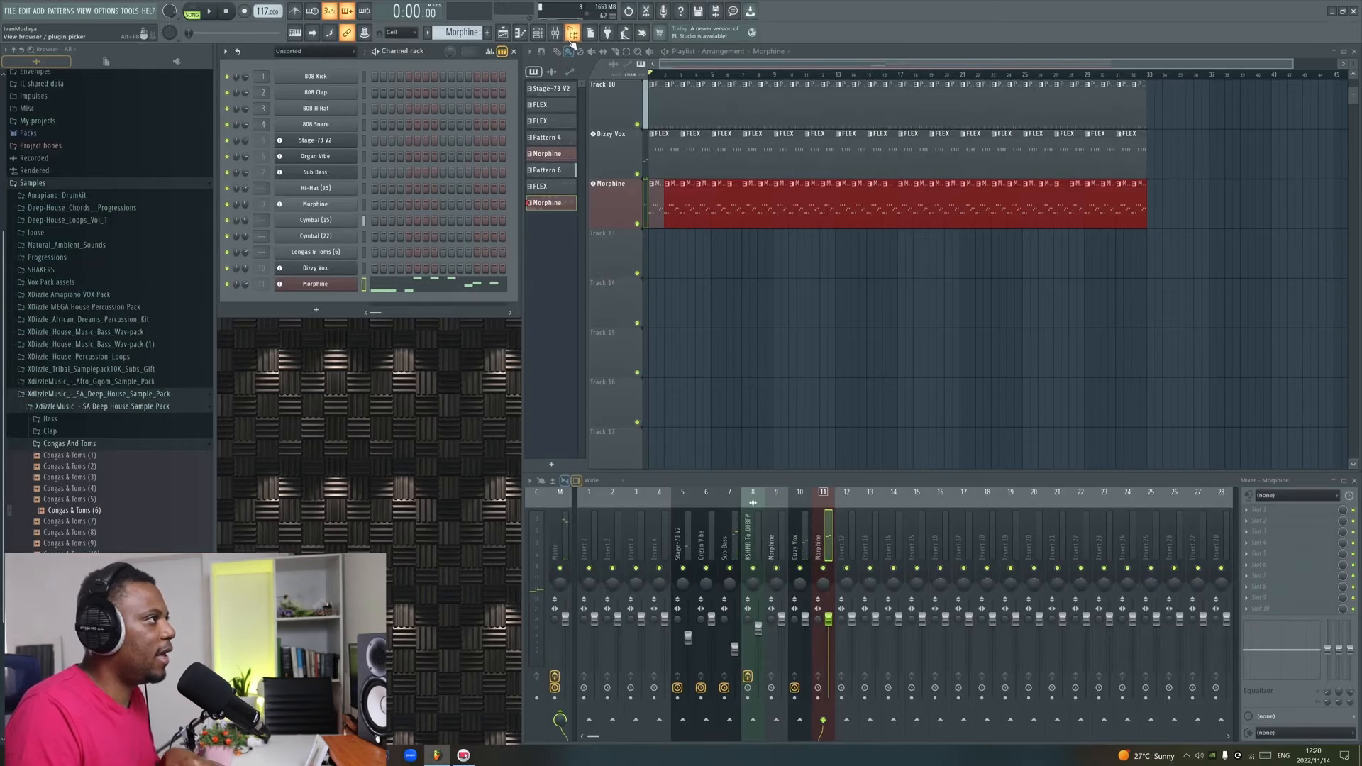
Load the GMS synth on the track below Morphine, close its window, and repeat its clip up to bar 33.
click(608, 33)
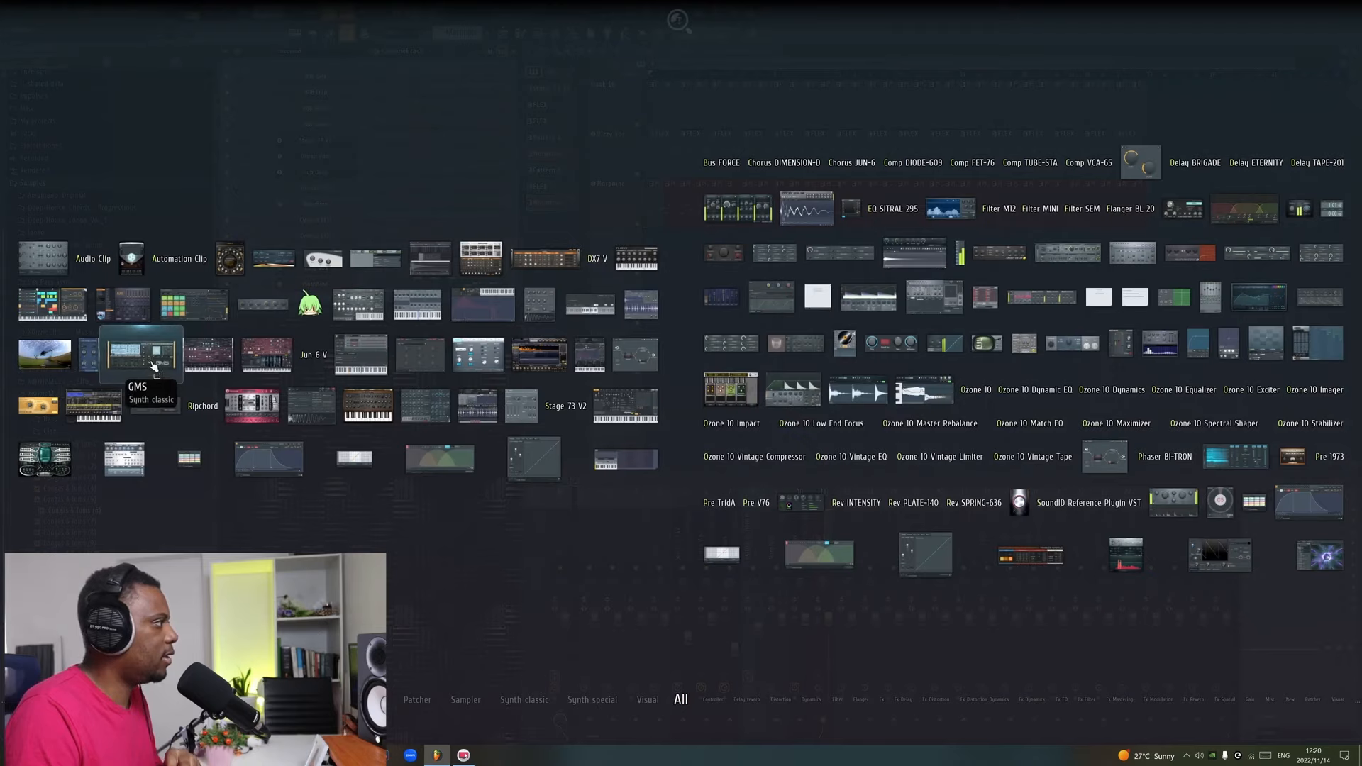
click(153, 363)
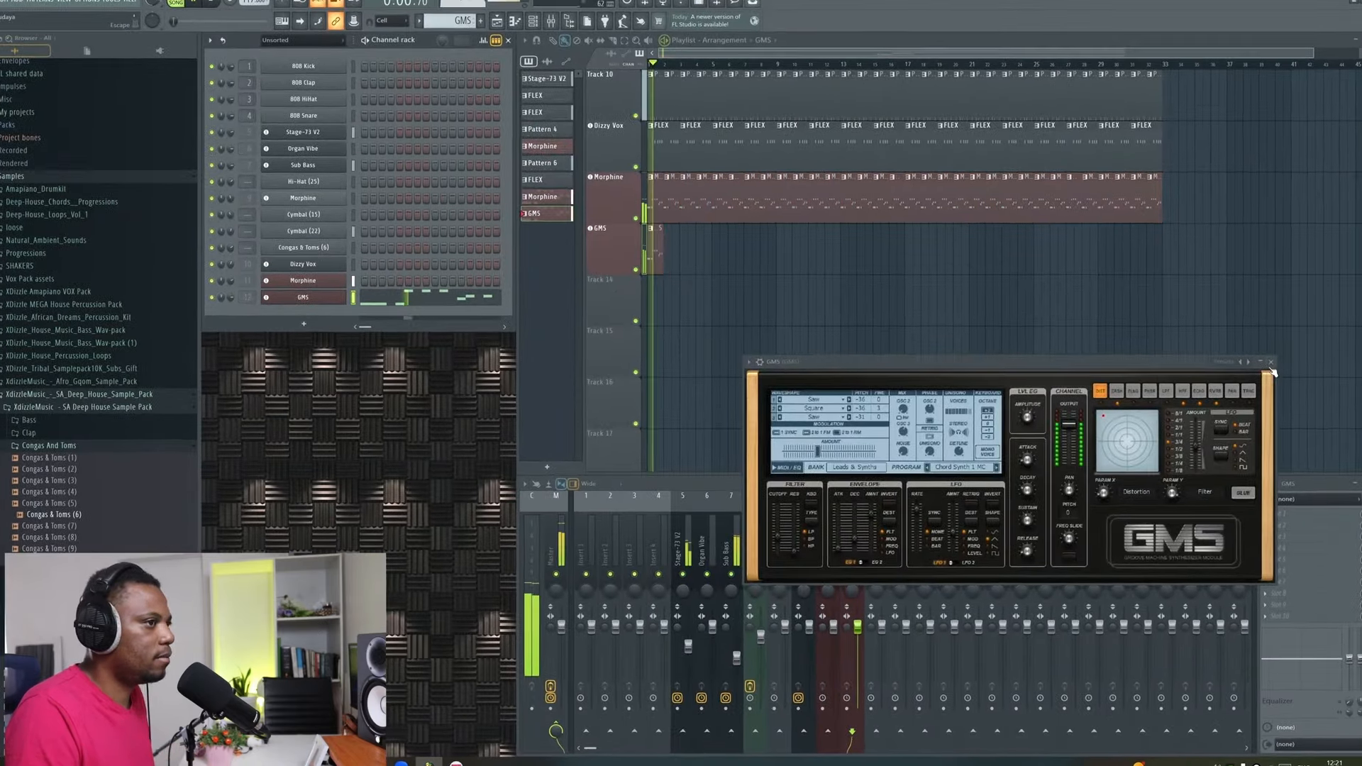
click(1253, 363)
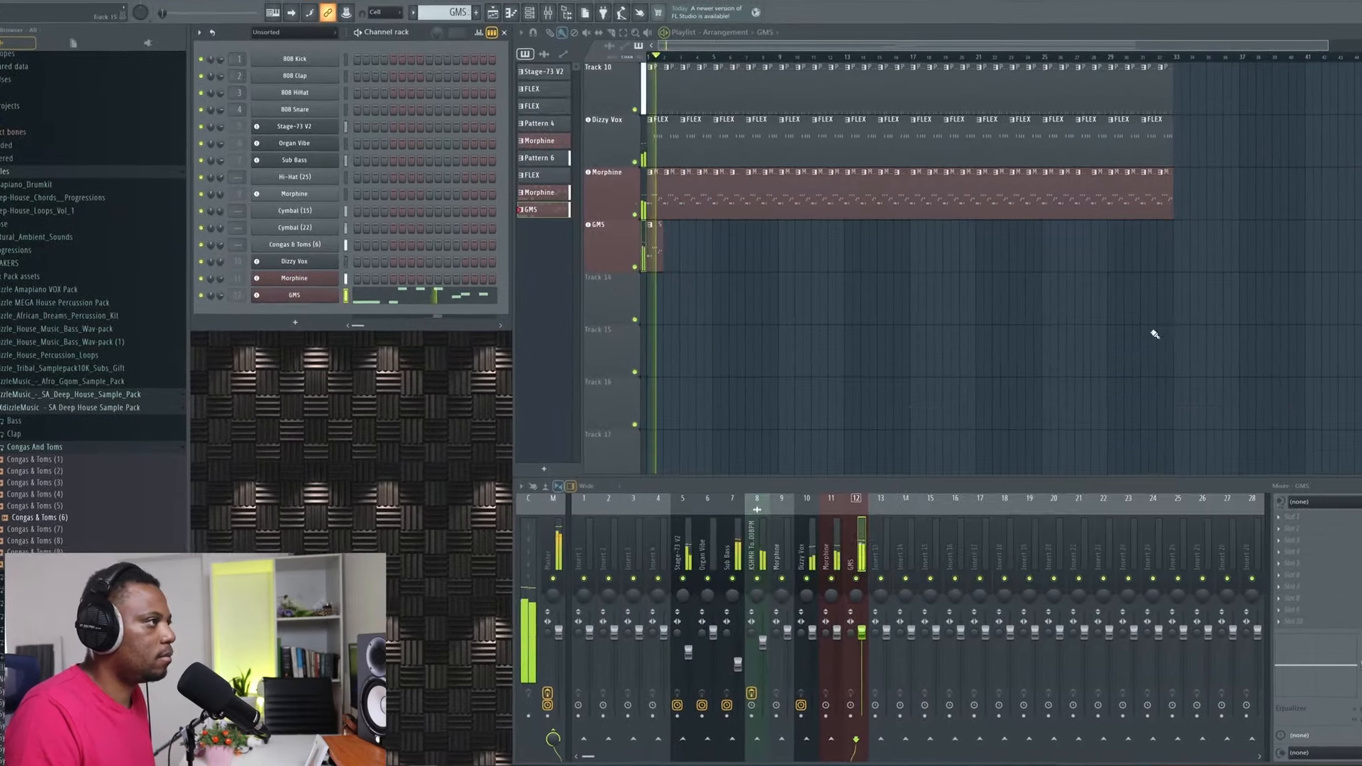
drag(685, 254, 1183, 251)
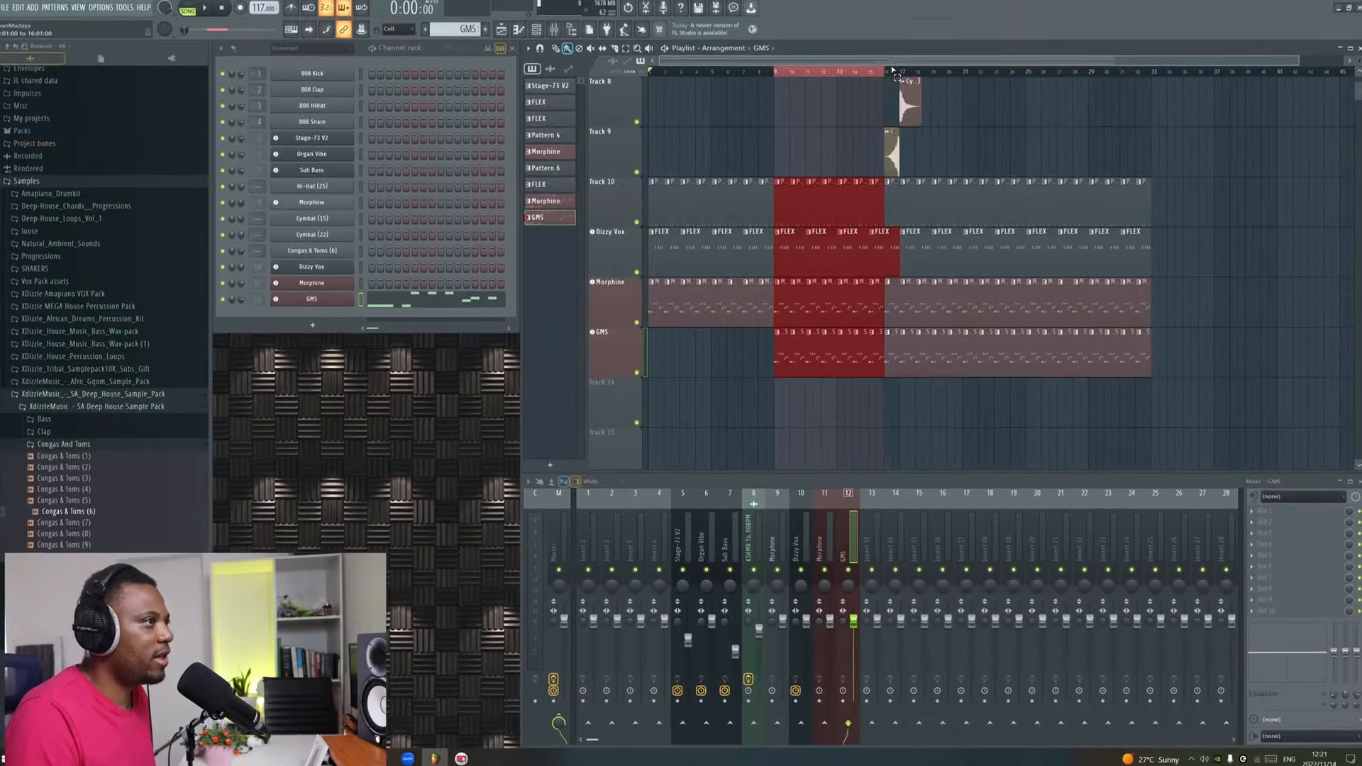
Automate GMS's Mix Level over bars 9 to 17 as a ramp rising from its minimum, and play the section.
scroll(905, 70, up, 3)
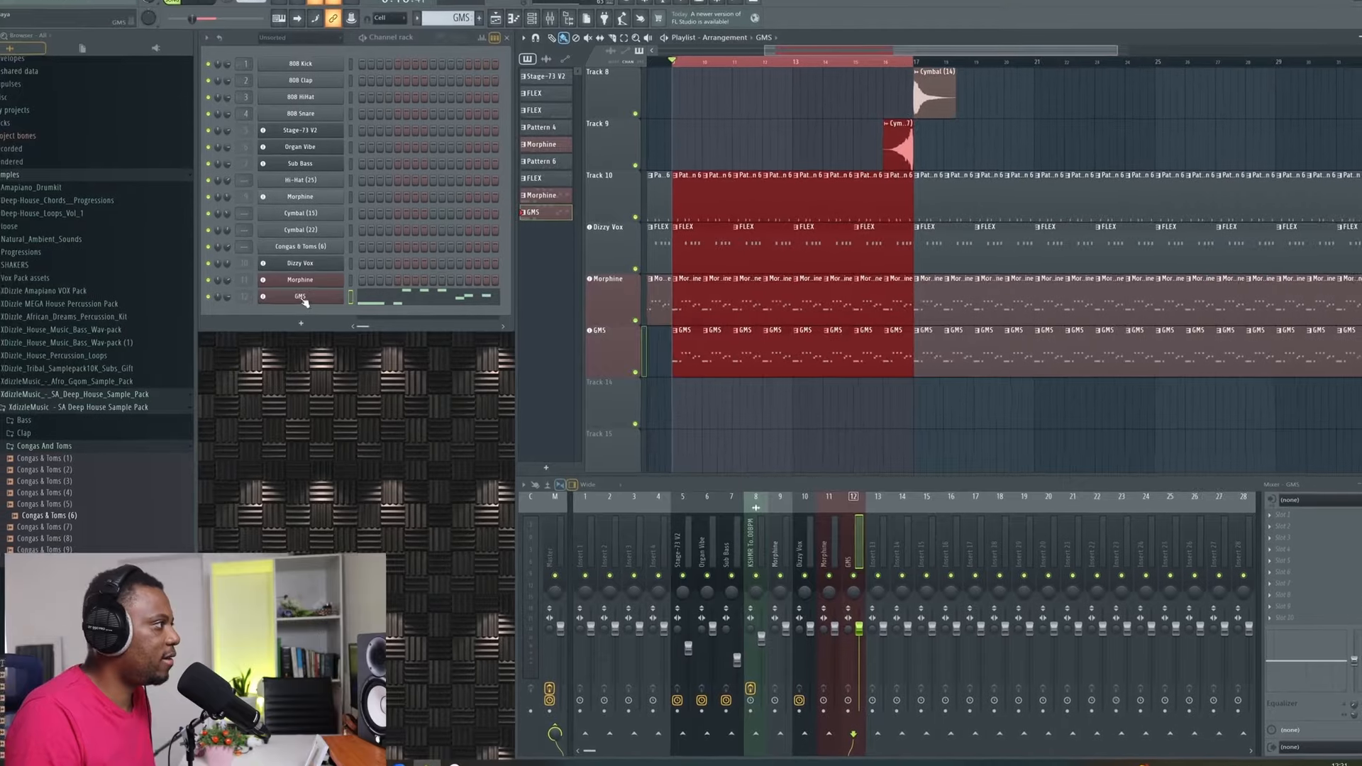
click(309, 299)
right_click(908, 355)
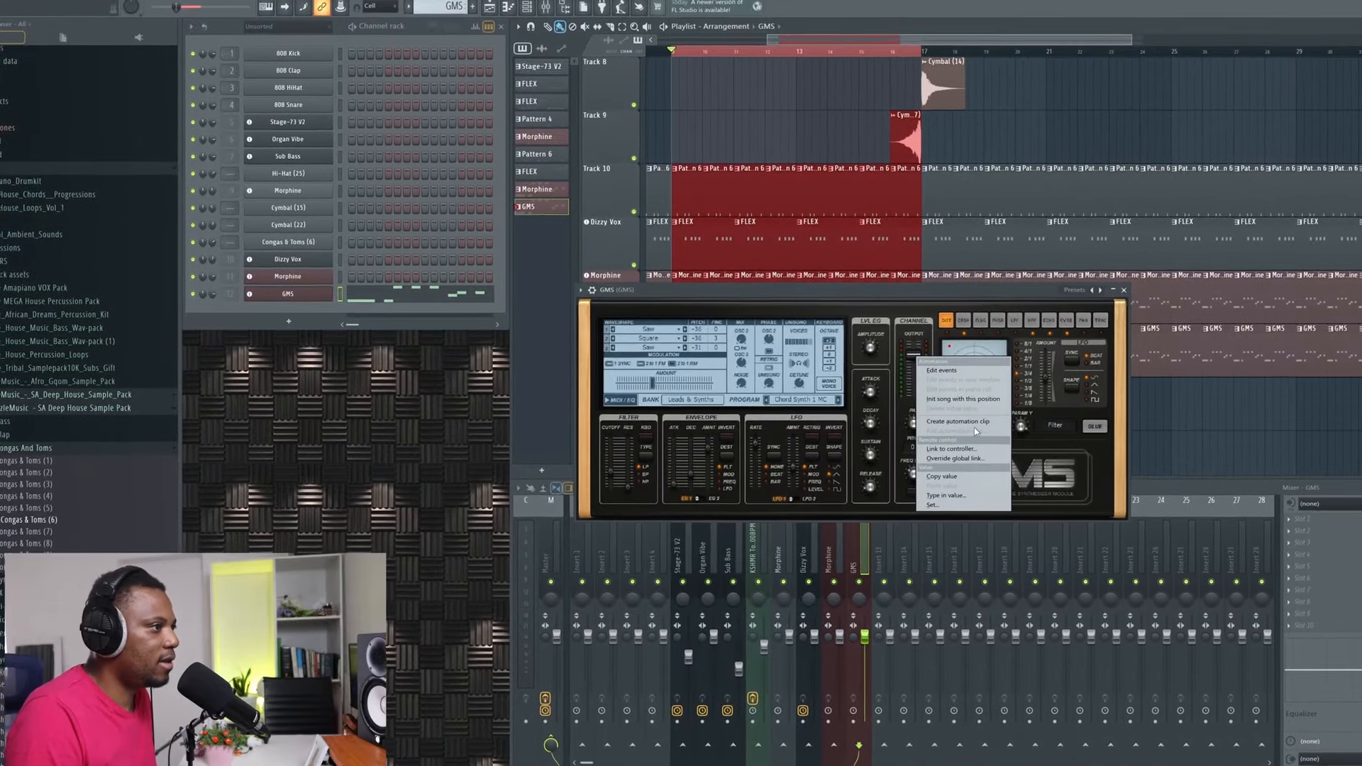
click(974, 422)
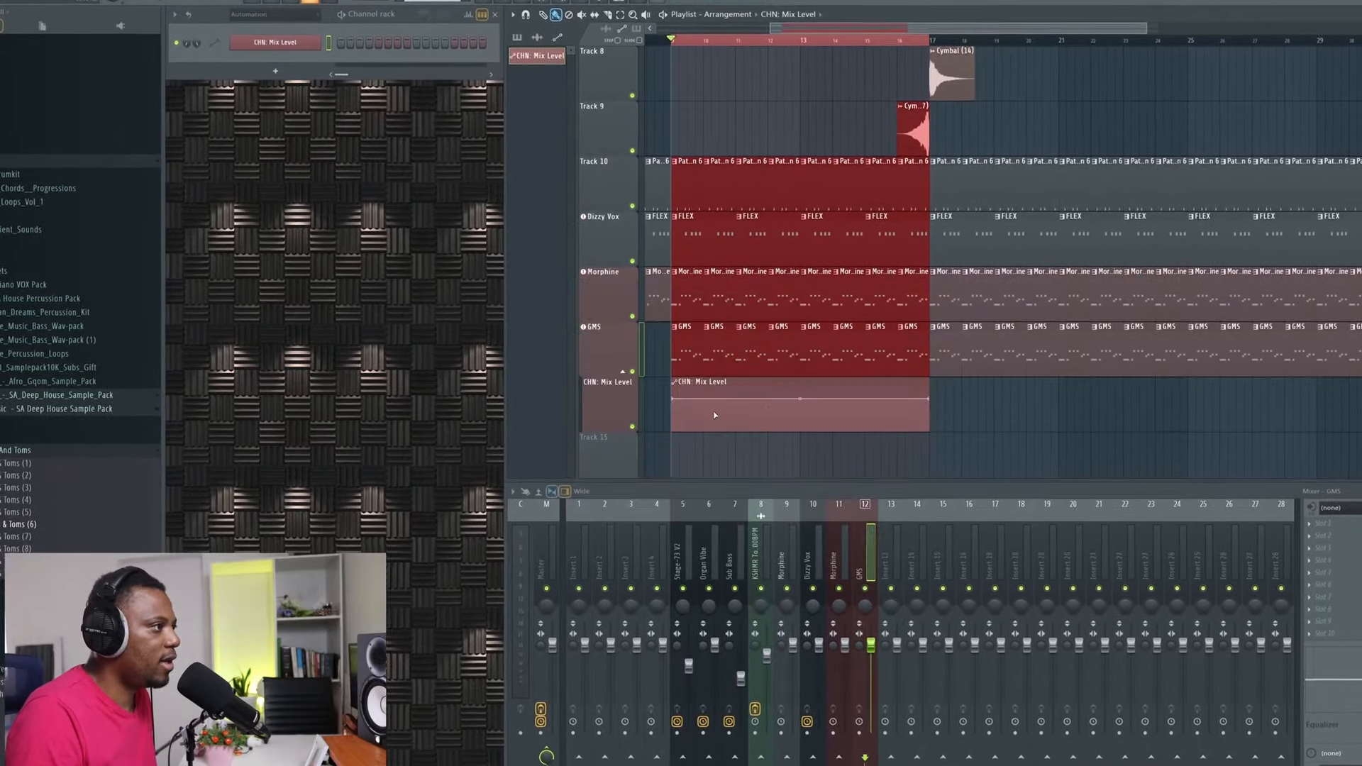
drag(675, 397, 674, 430)
click(780, 37)
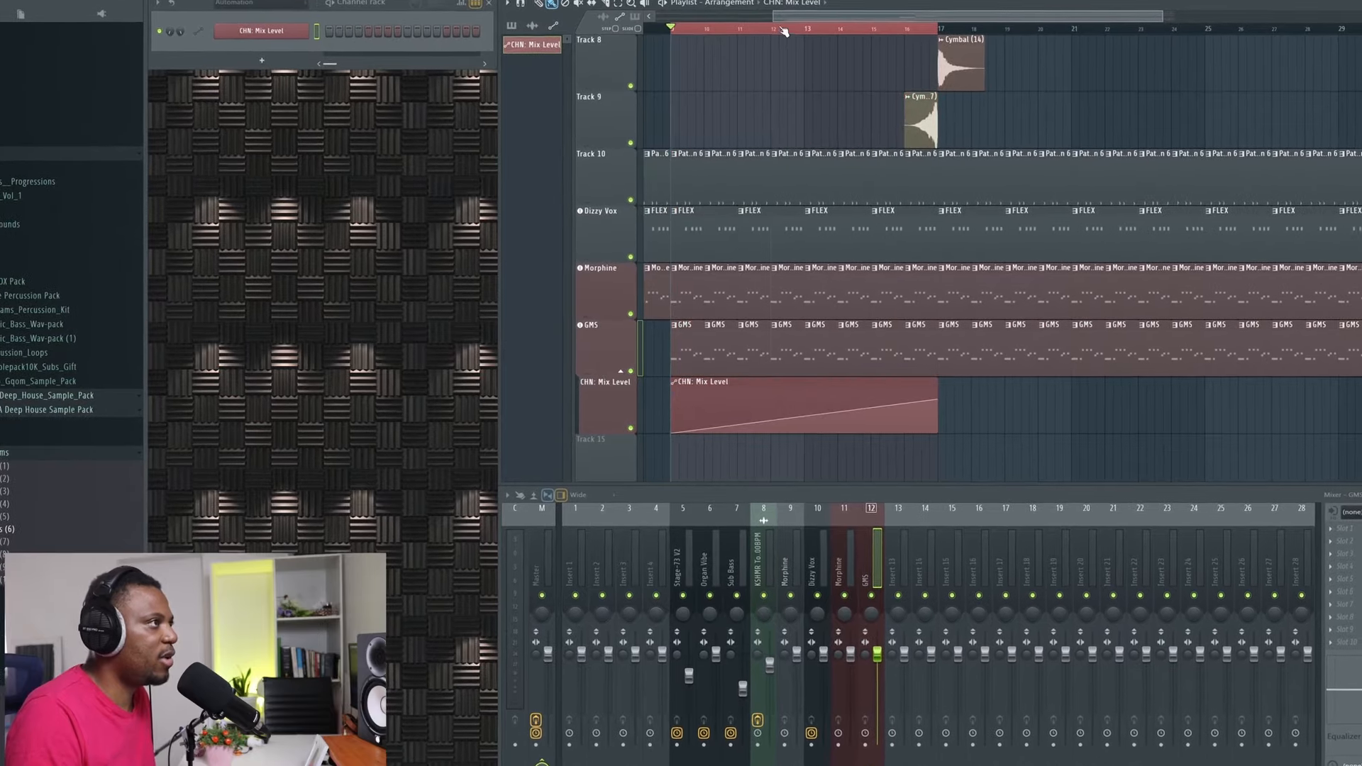
key(space)
scroll(836, 26, down, 3)
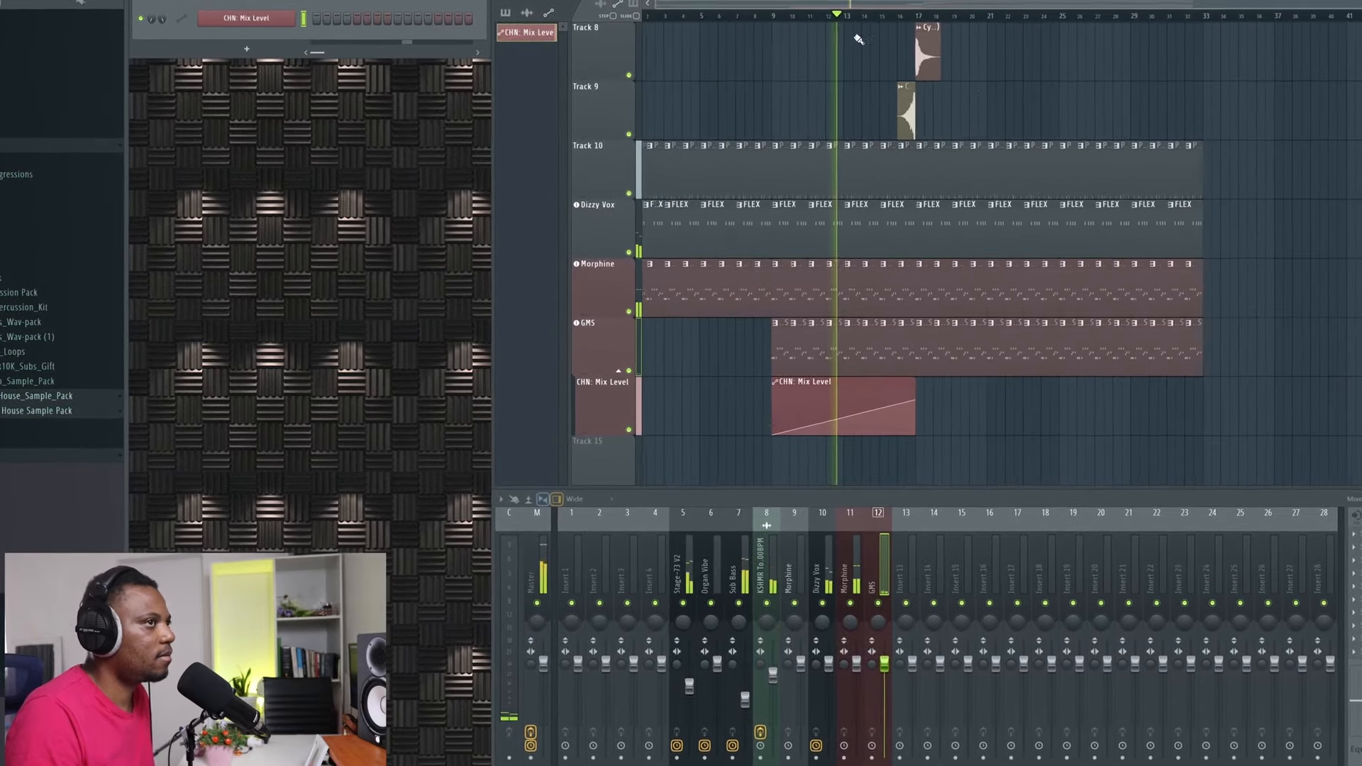
Maximize the playlist, show the pattern list, and give the uncolored patterns random colors.
scroll(1229, 339, down, 5)
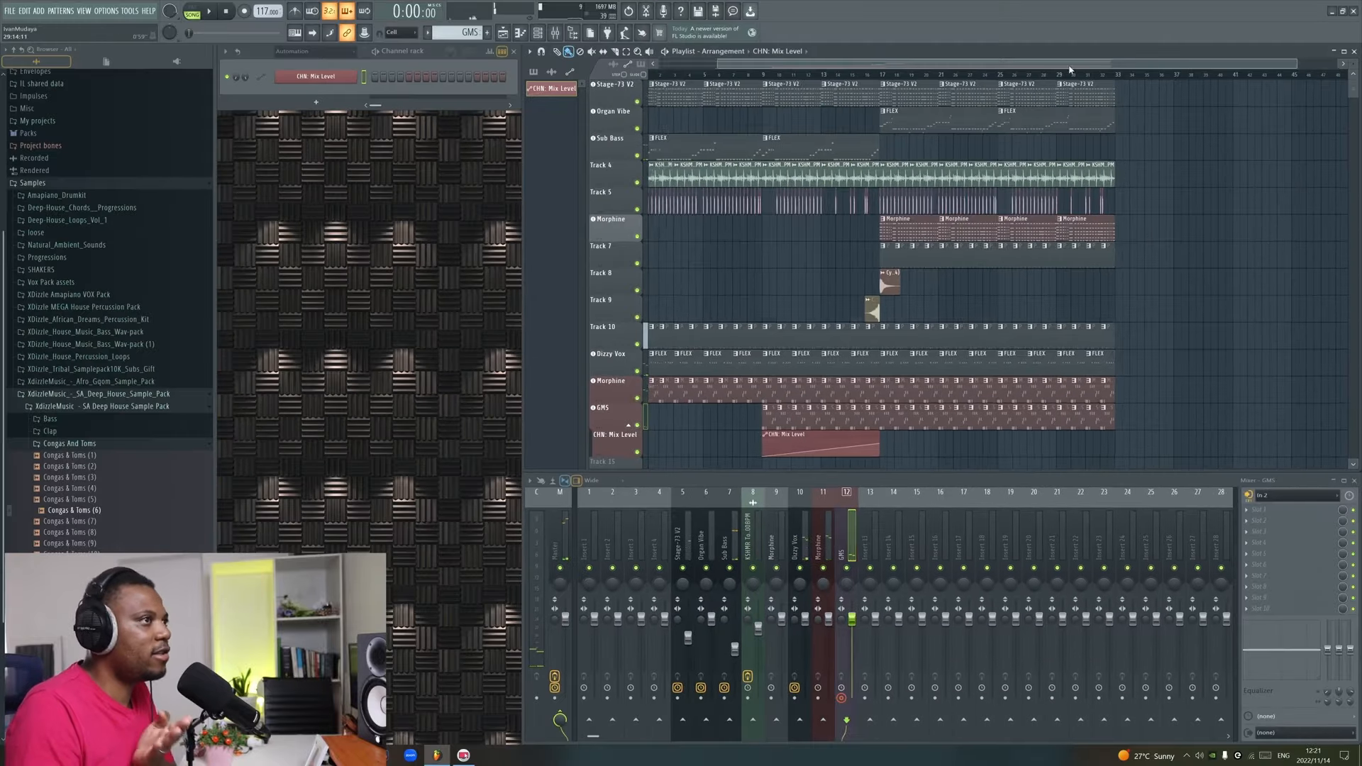
scroll(1070, 70, up, 2)
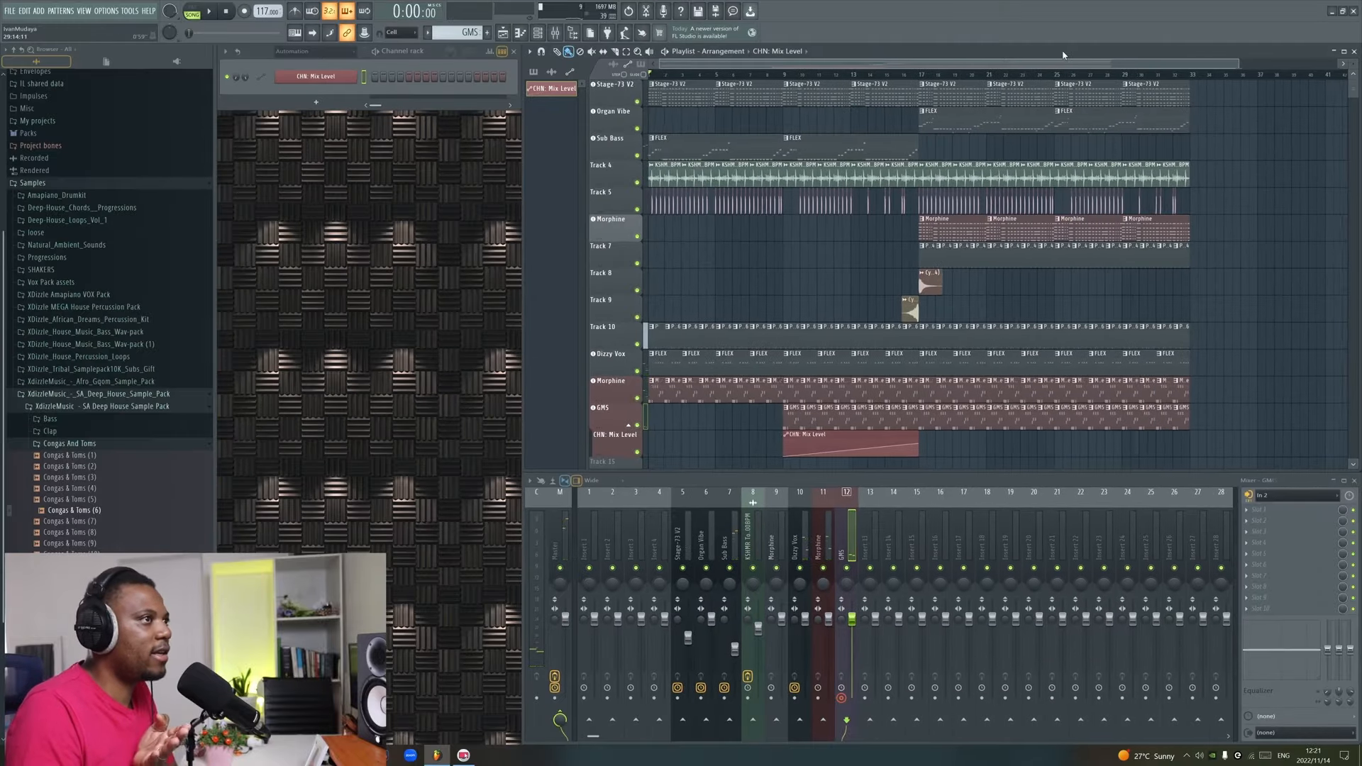
double_click(1041, 52)
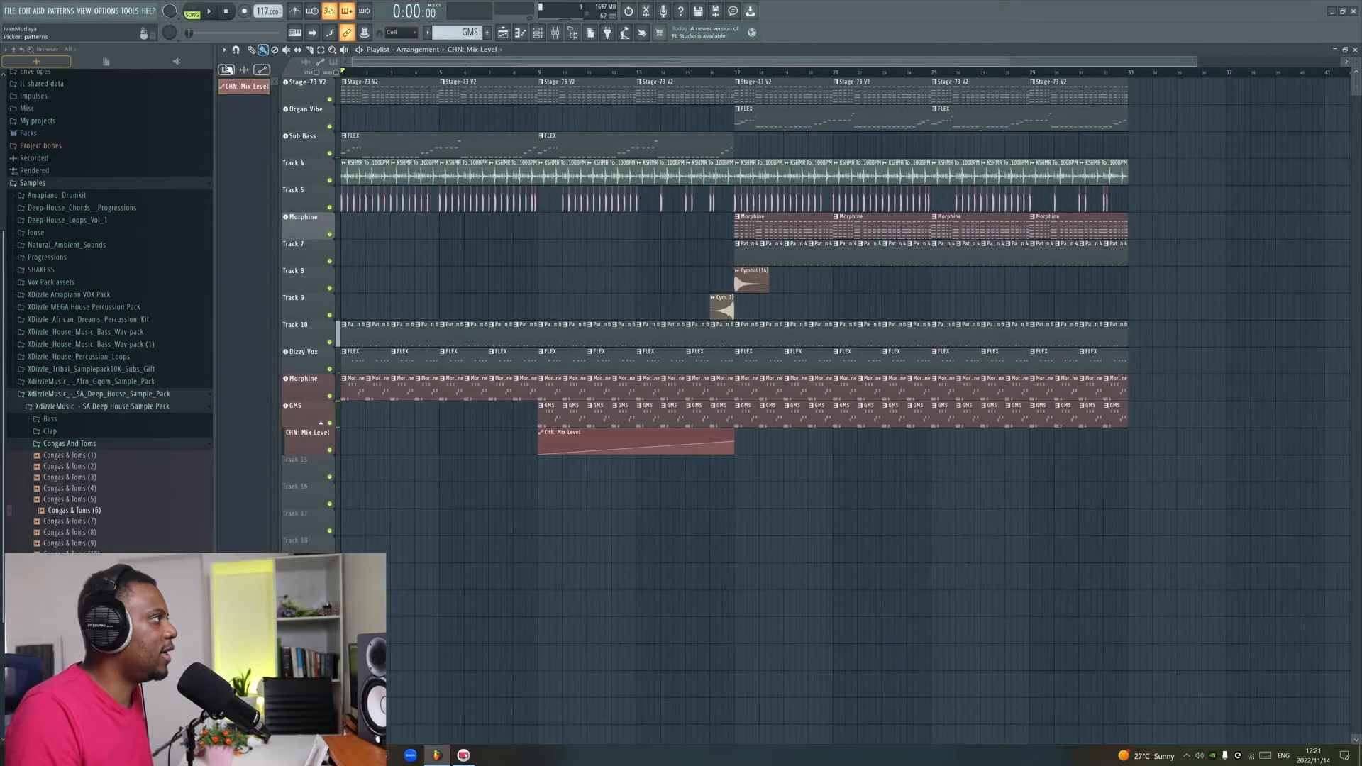
click(226, 70)
right_click(252, 190)
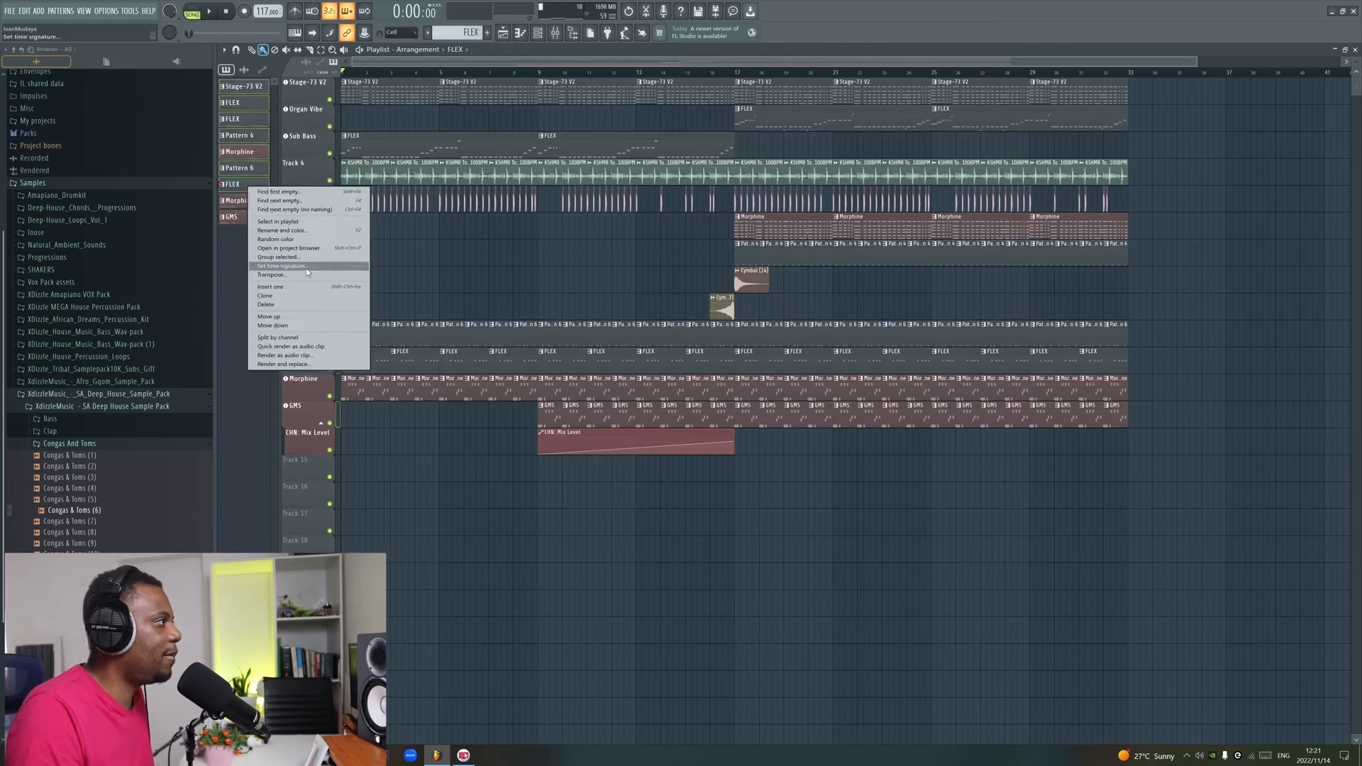
click(296, 240)
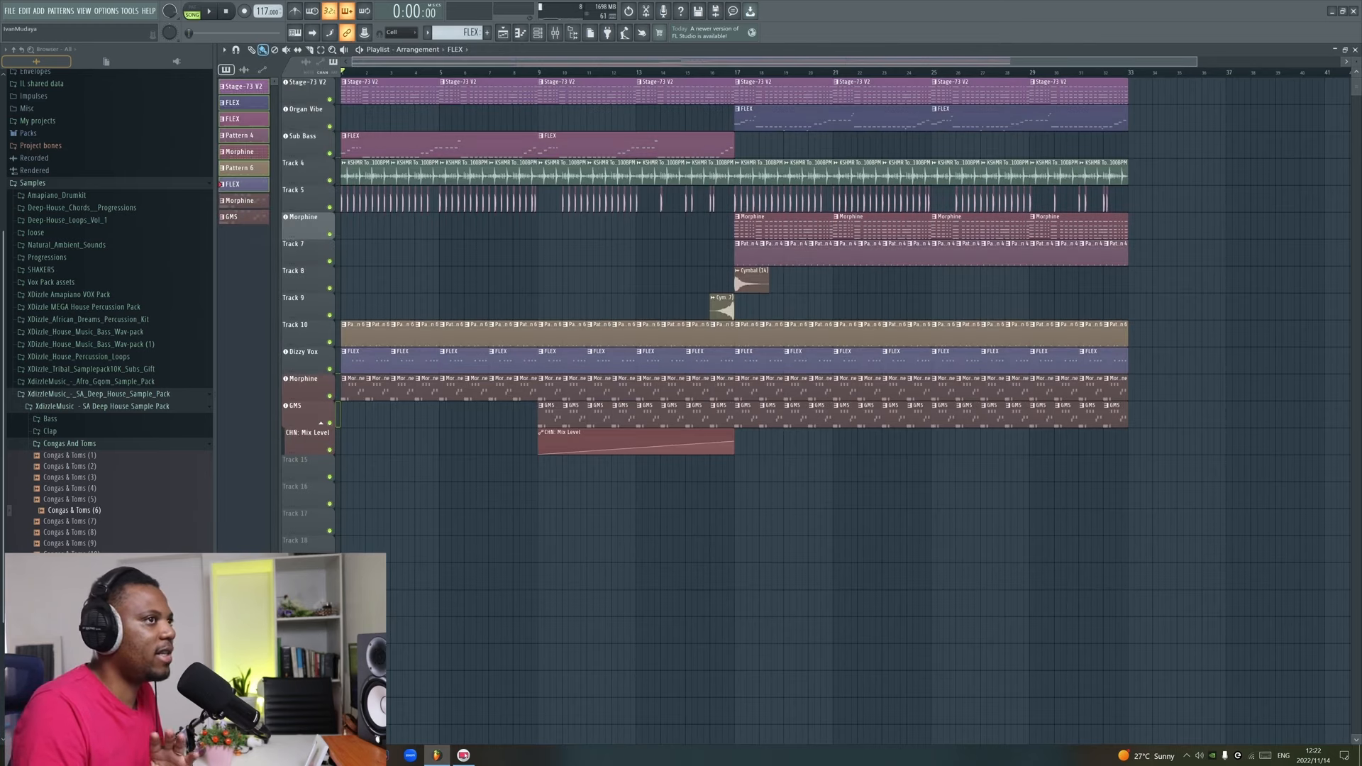
Select all the clips in the arrangement and shift them 16 bars so the beat starts at bar 17.
drag(1356, 61, 1356, 64)
drag(1164, 578, 770, 97)
scroll(641, 84, down, 3)
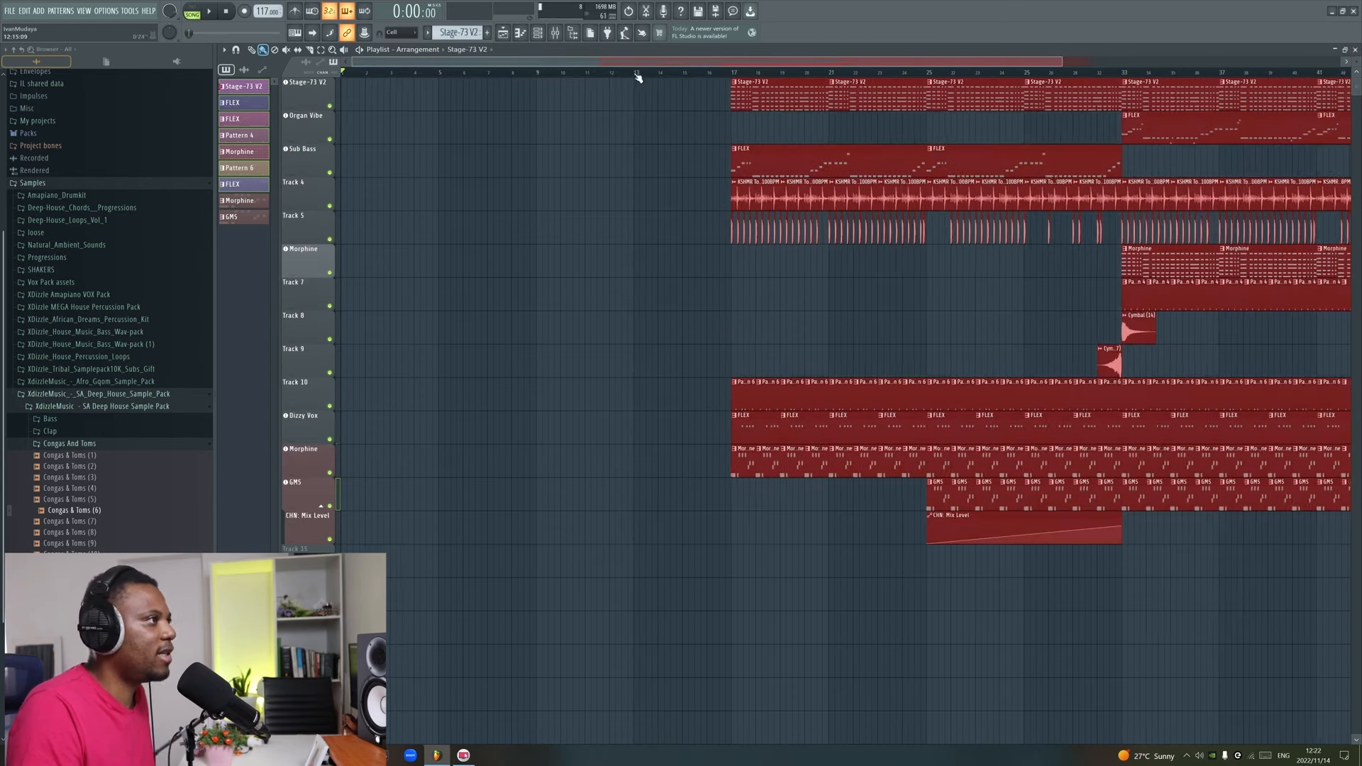
Copy the Track 5 kicks and the Stage-73 V2 clips from bars 17 to 33 into bars 1 to 17.
drag(530, 226, 863, 232)
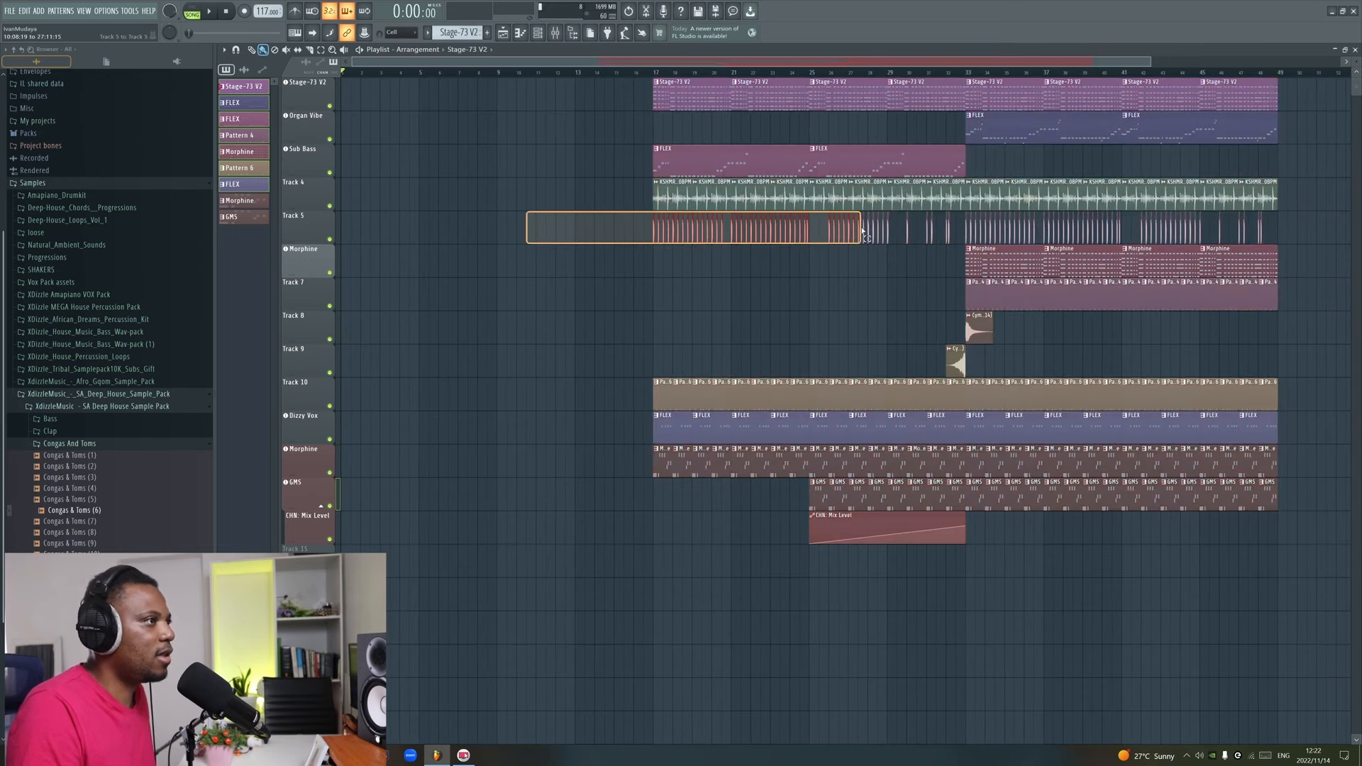
drag(957, 239, 957, 239)
drag(653, 232, 342, 214)
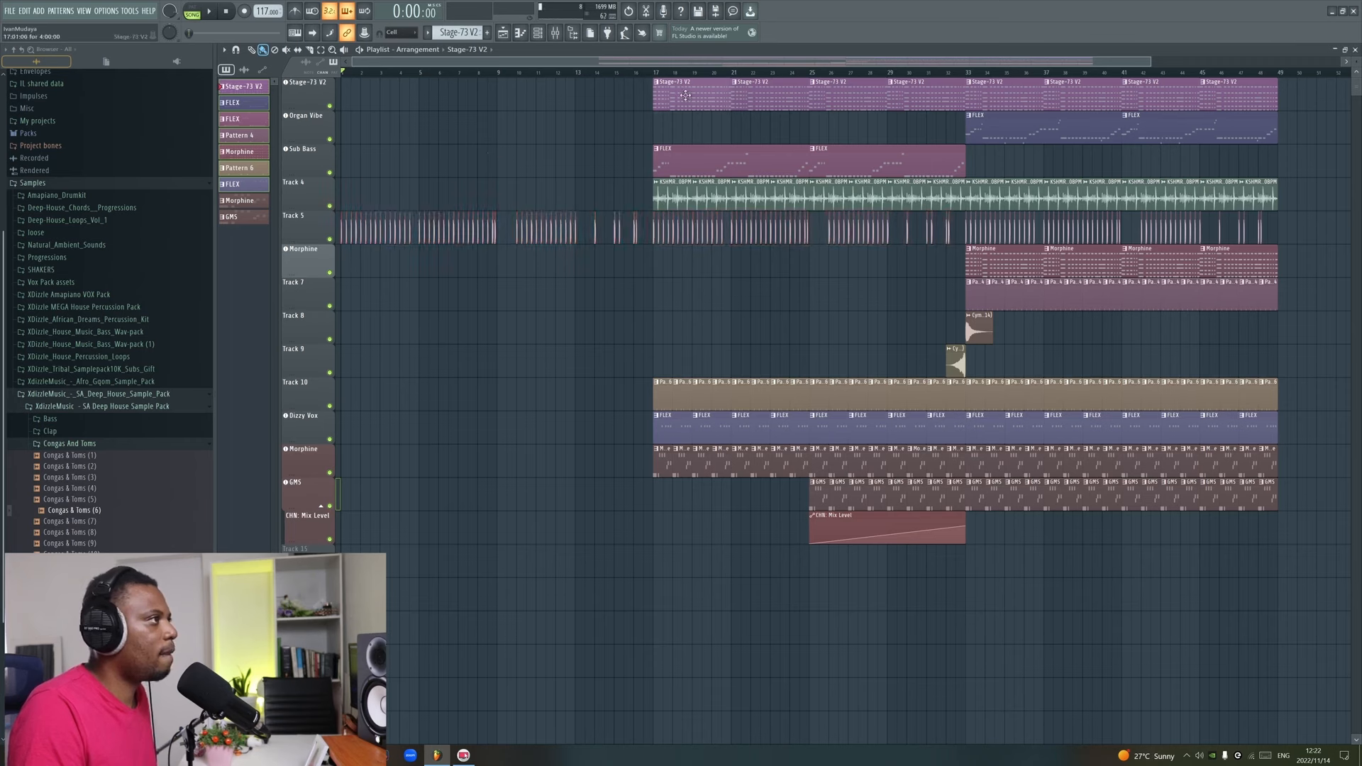
drag(351, 95, 550, 103)
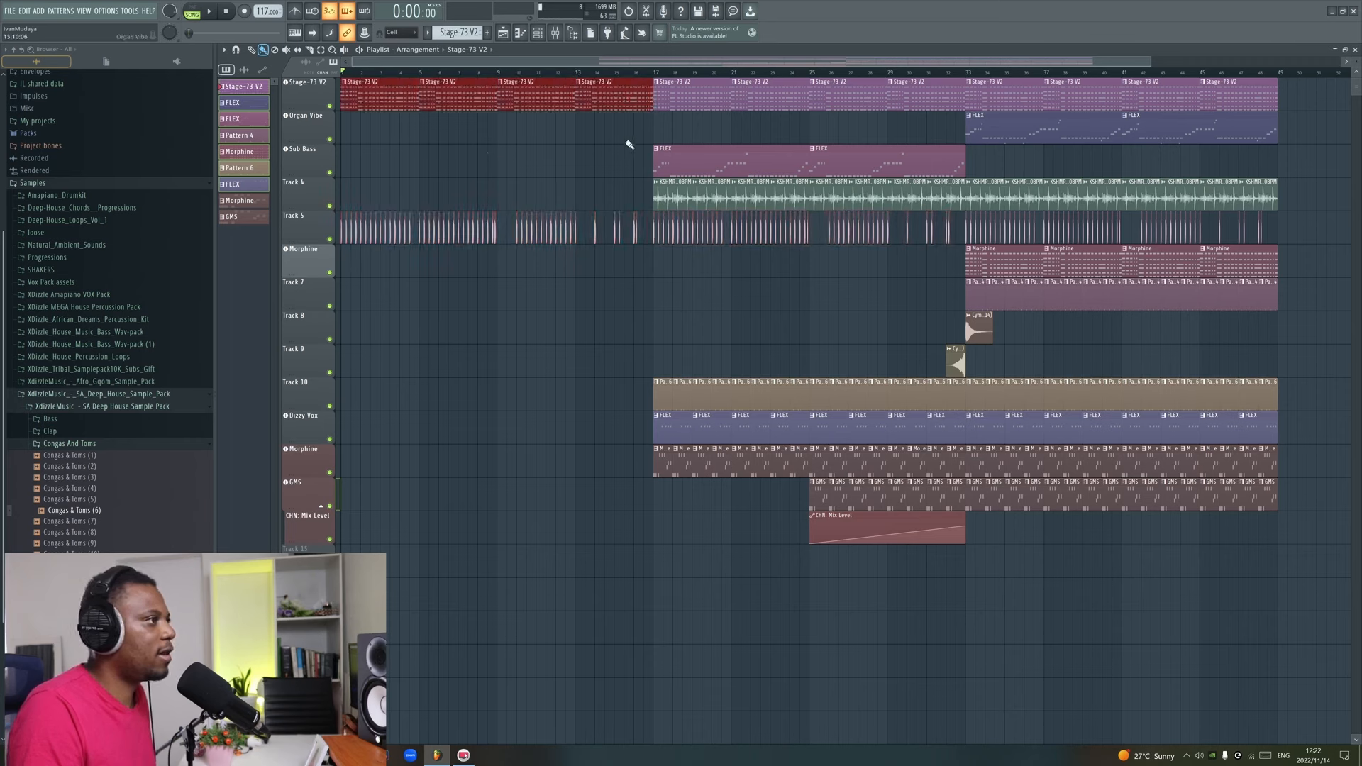
Add a Cymbal (14) clip at bar 17 on Track 8 and fill bars 9 to 17 of Track 10 with Pattern 6.
click(978, 336)
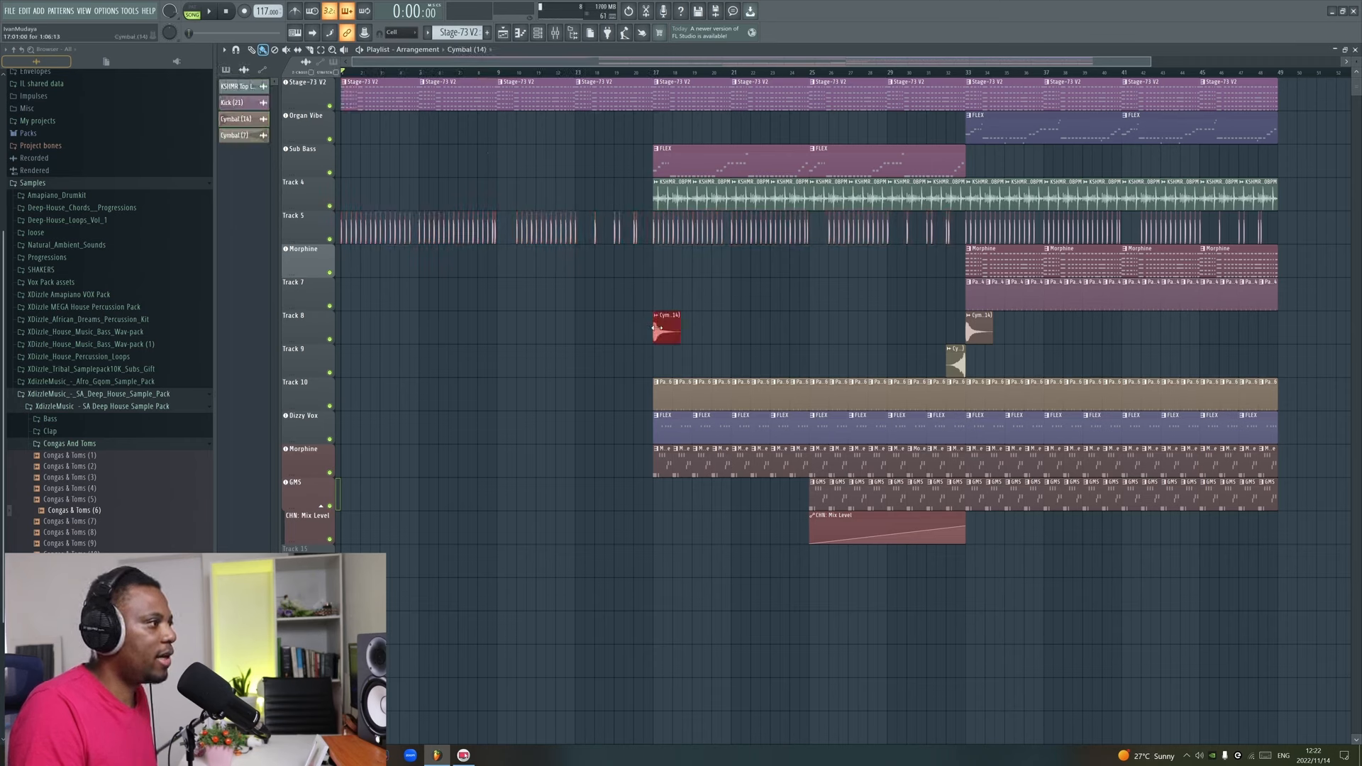
click(664, 396)
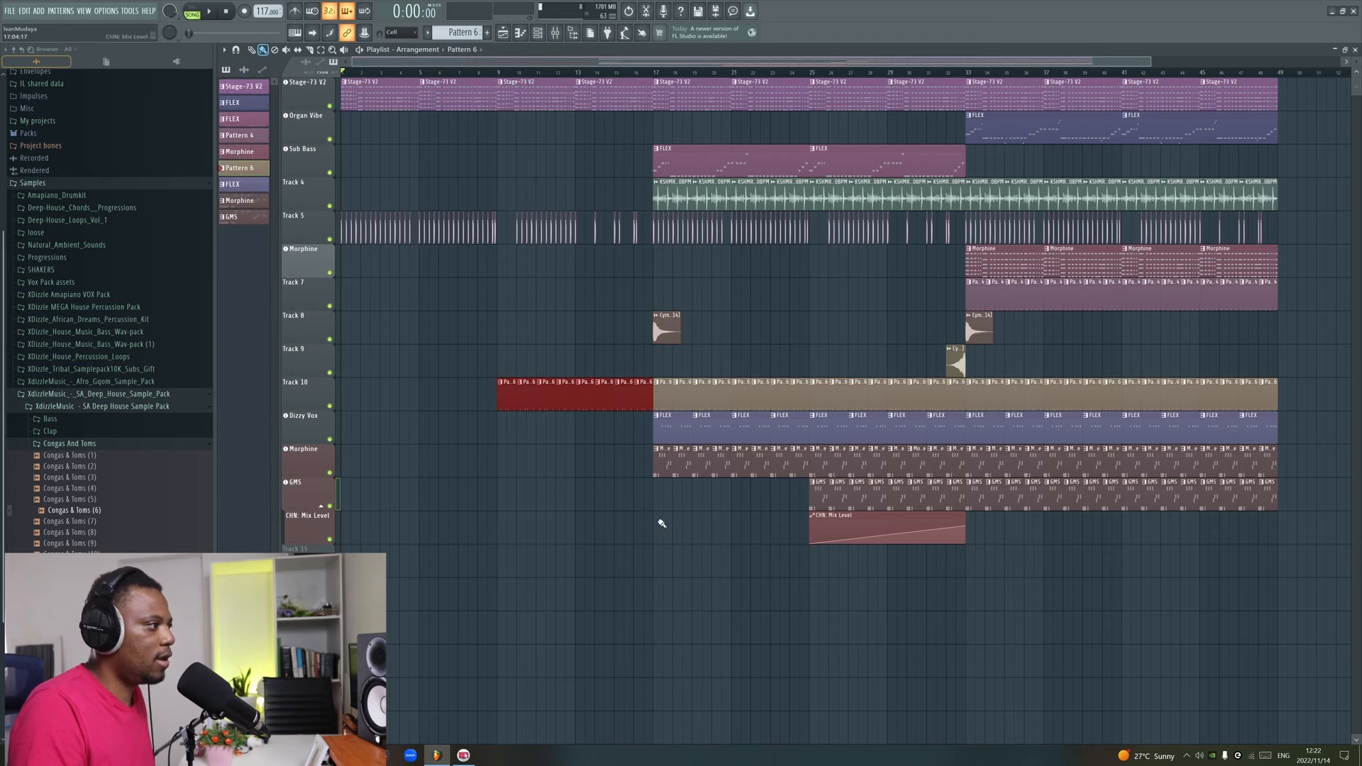
scroll(656, 60, down, 3)
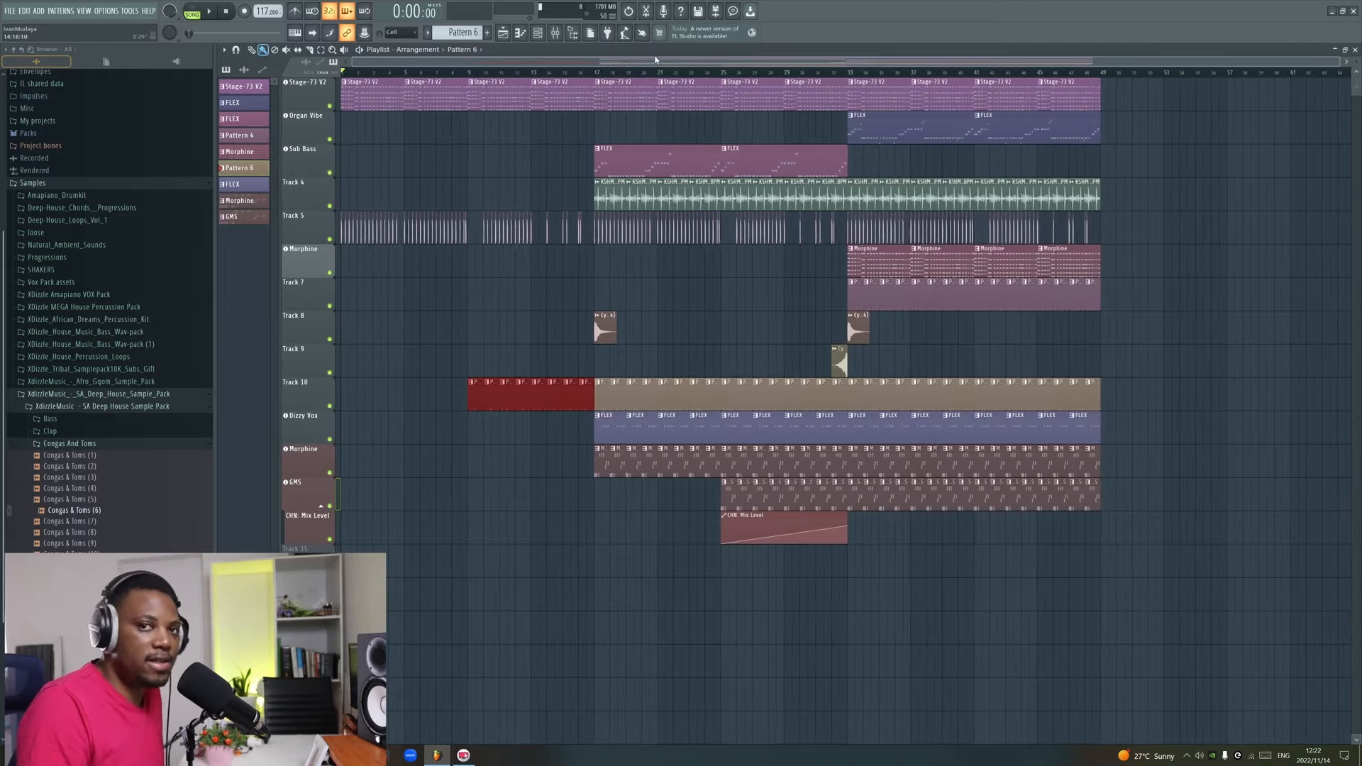
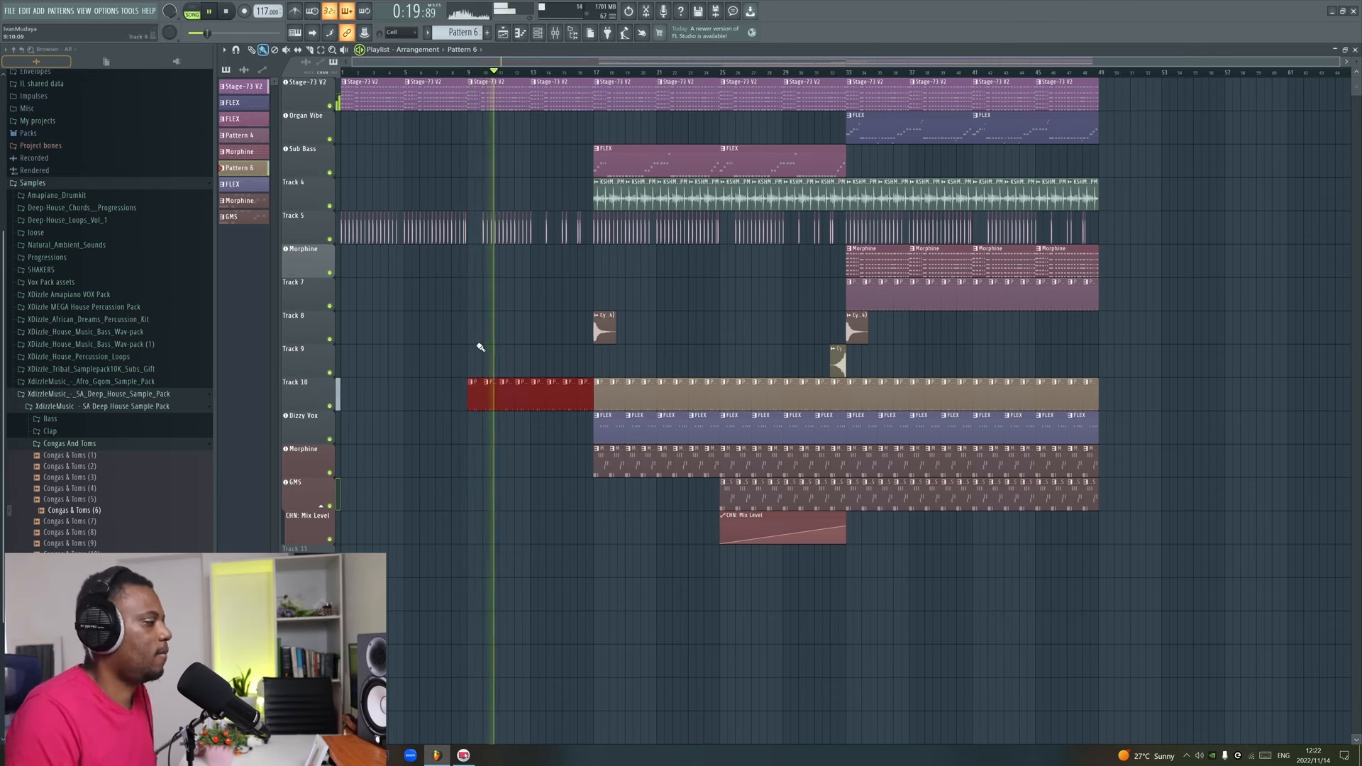
Collapse the Congas And Toms folder and fill bars 9 to 17 of the Dizzy Vox track with FLEX clips.
click(139, 446)
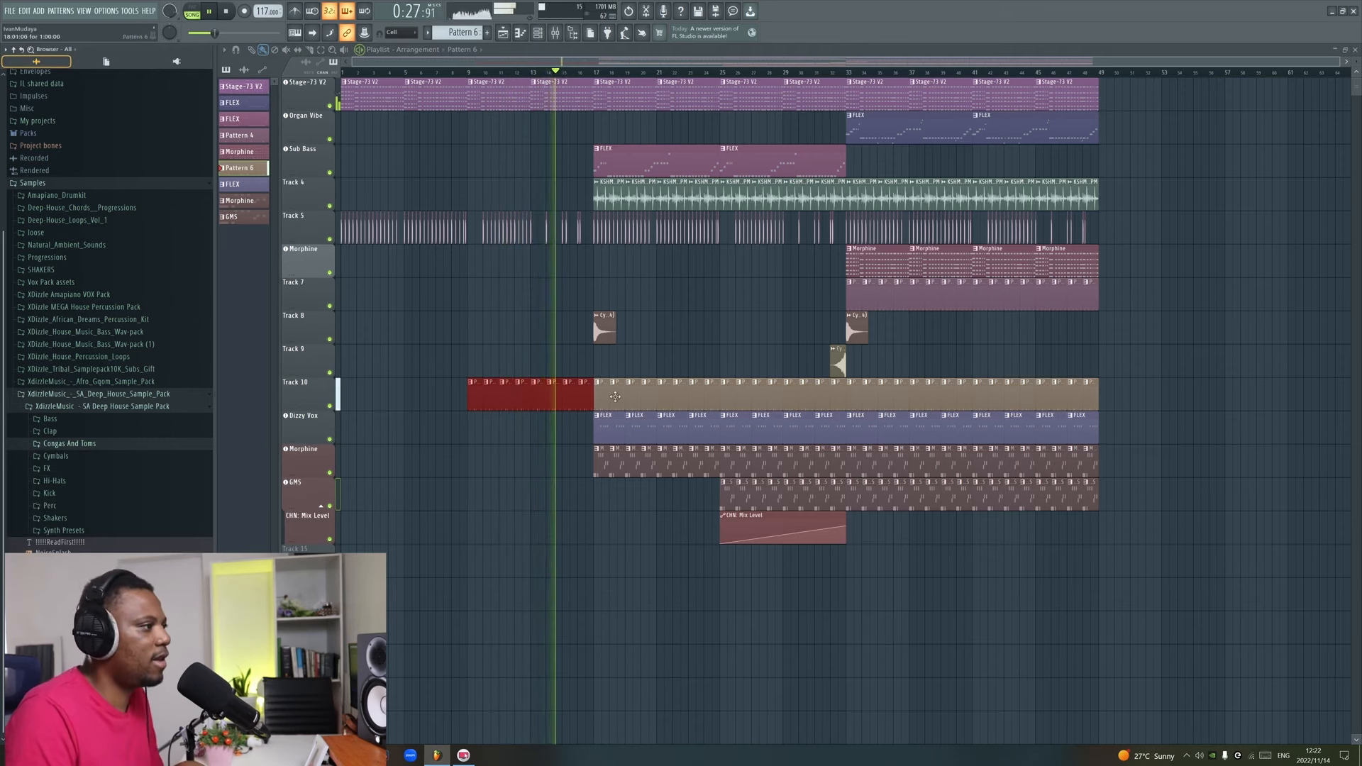
click(605, 426)
drag(472, 435, 572, 427)
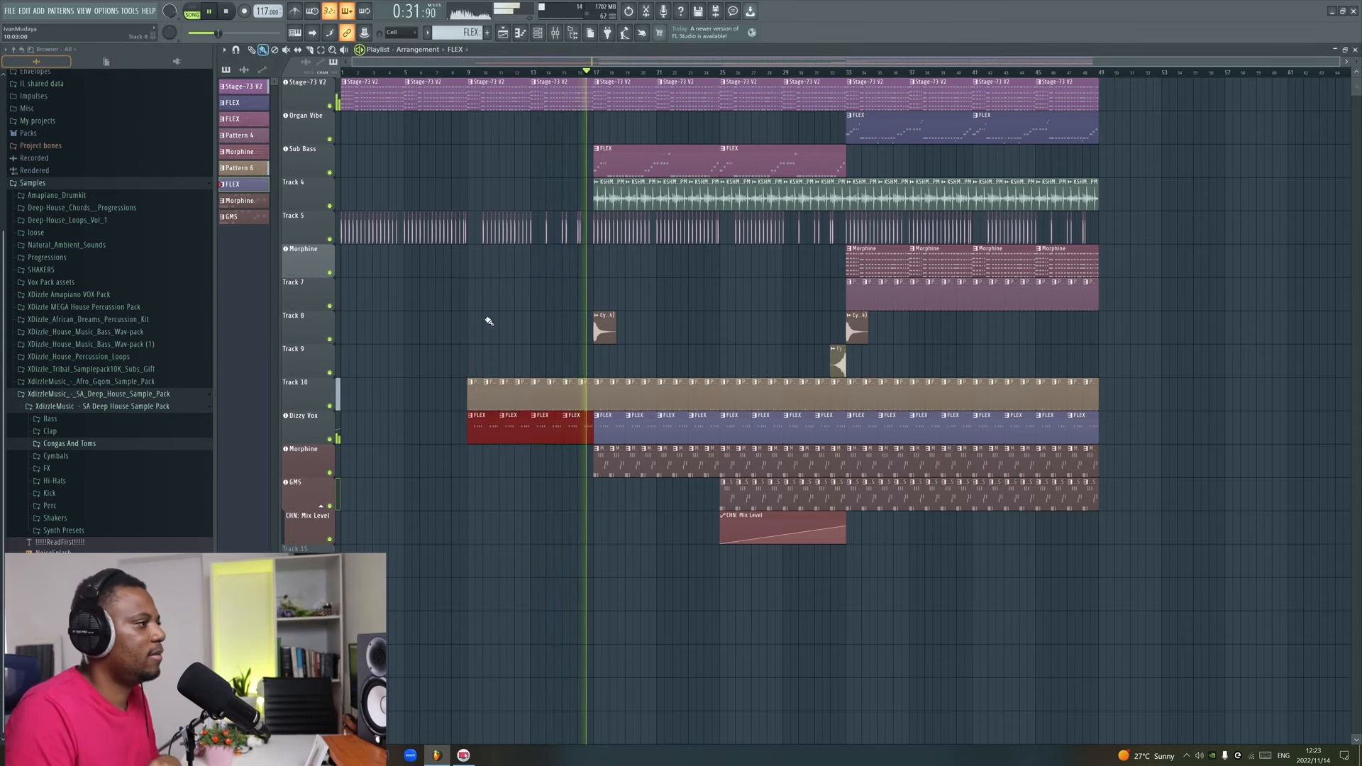
Stop playback and fill bars 1 to 17 of Track 4 with the KSHMR Top Loop 14 clip.
scroll(574, 80, up, 3)
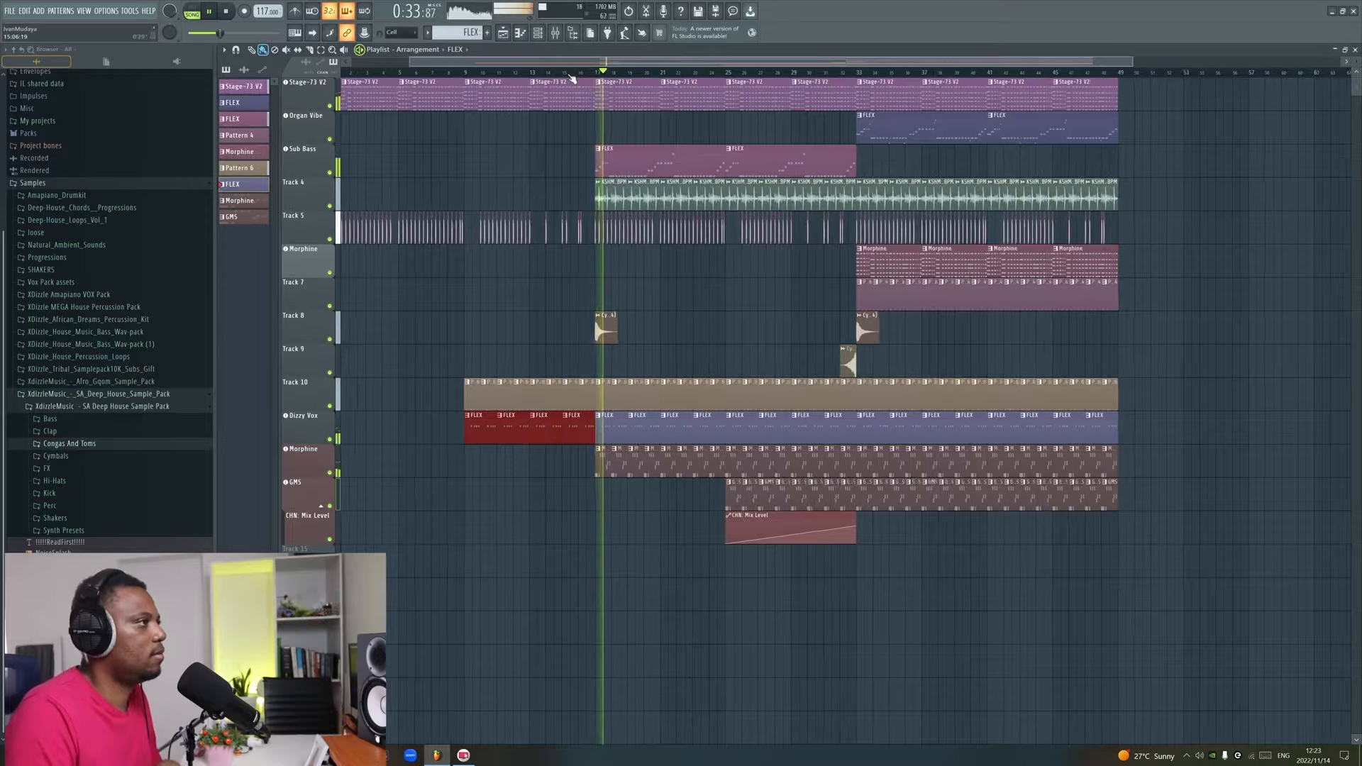
scroll(636, 158, left, 4)
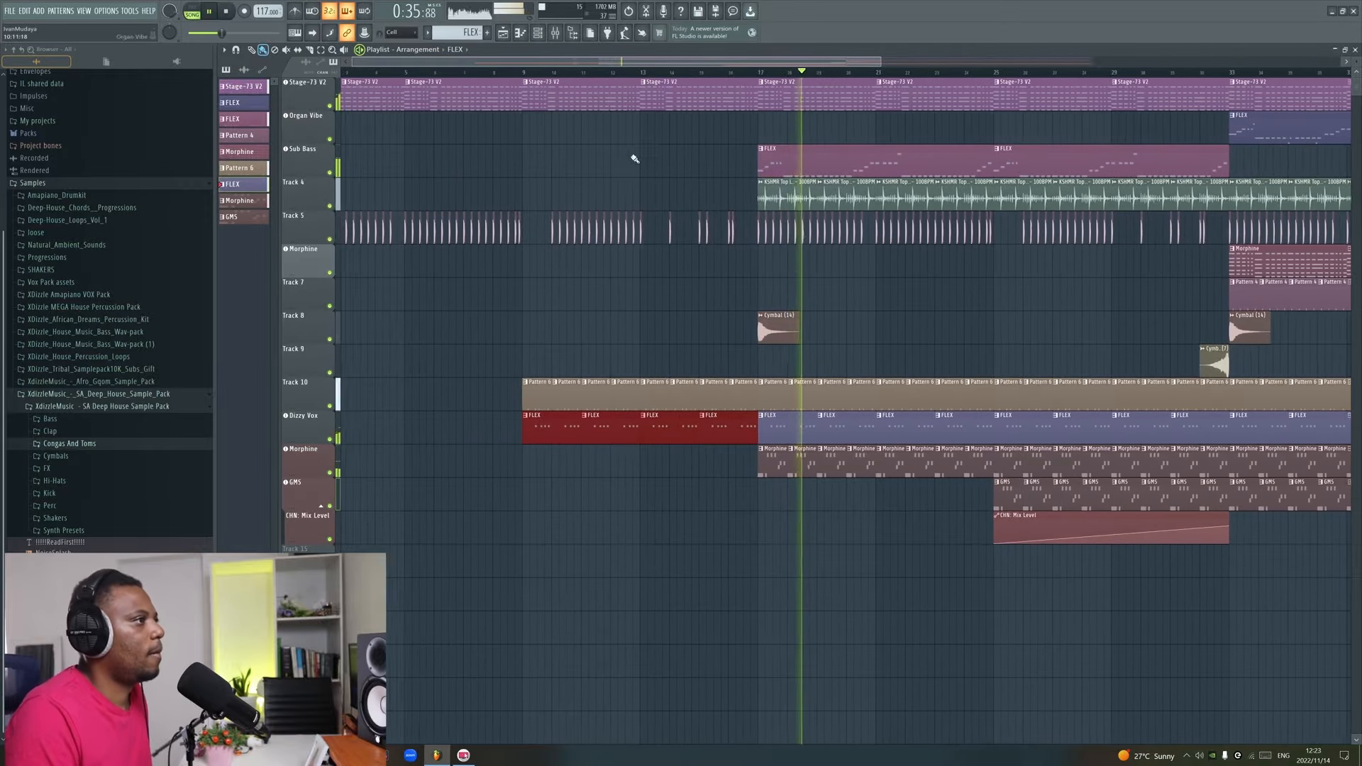
key(space)
click(823, 195)
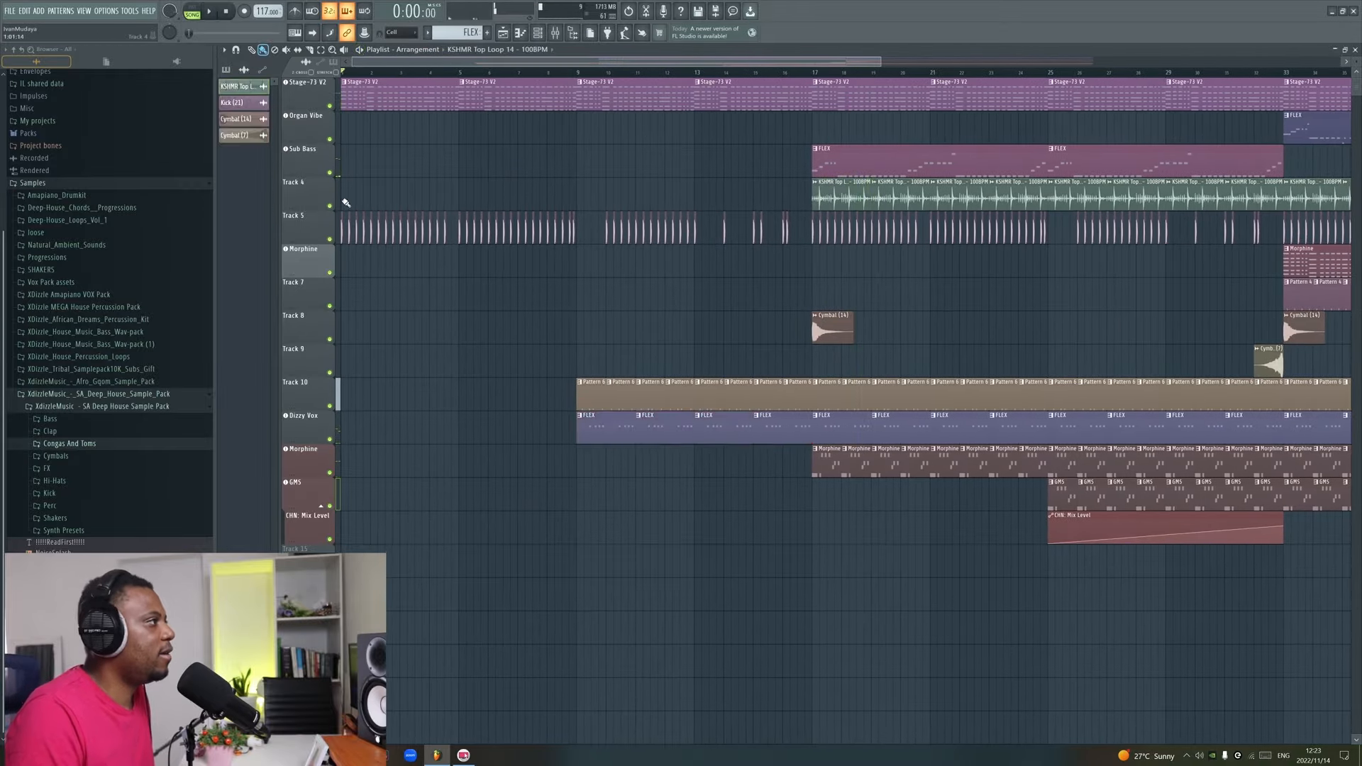
drag(460, 200, 753, 188)
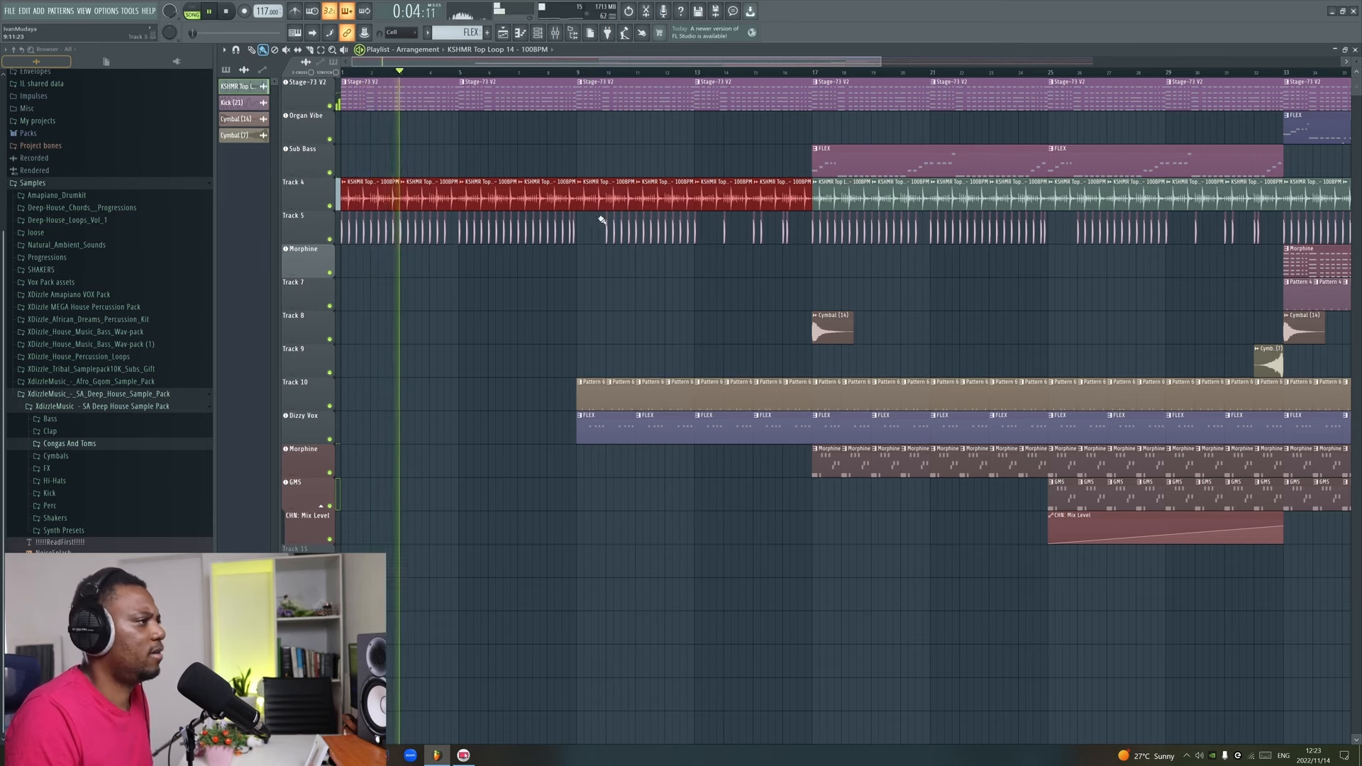
Replace the broken-up kicks on Track 5 in bars 9 to 17 with a copy of bars 1 to 9, and make the playlist tracks taller.
drag(597, 230, 795, 235)
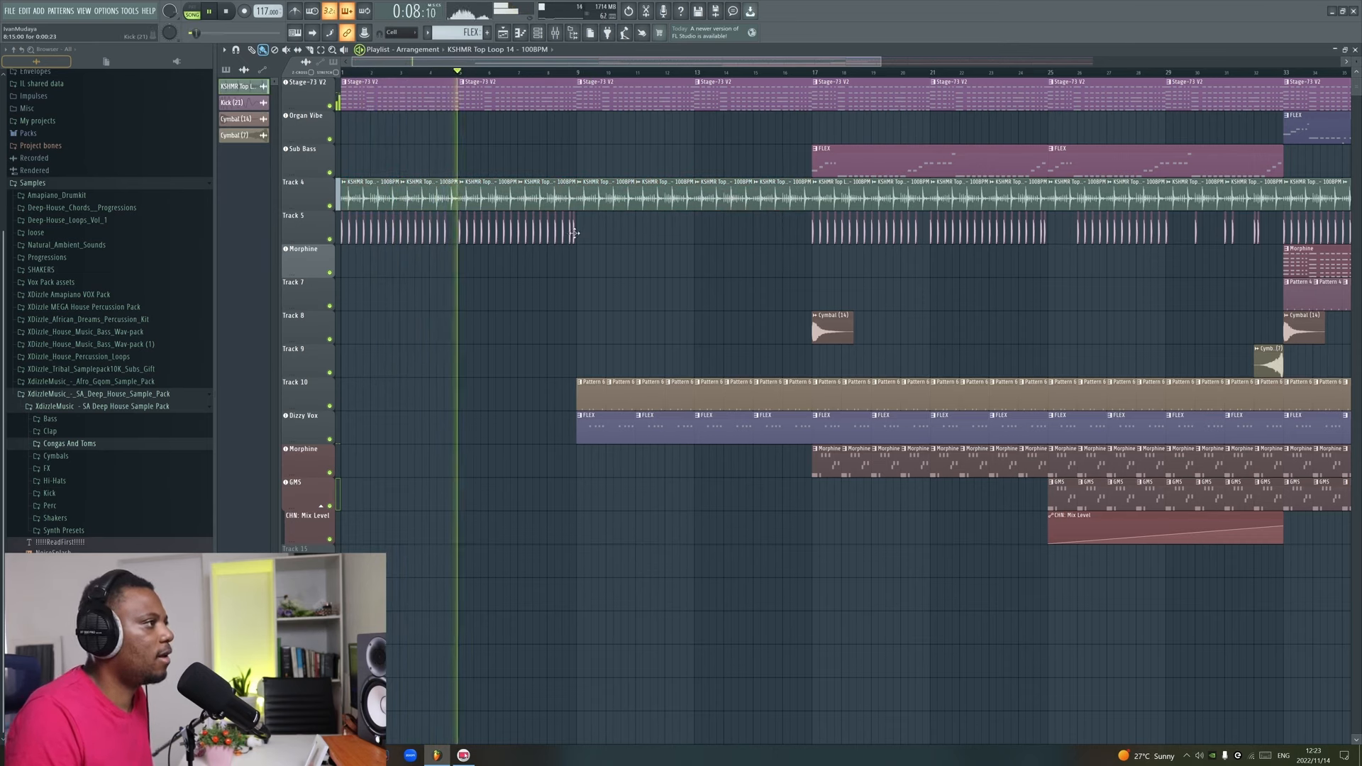
drag(577, 231, 812, 227)
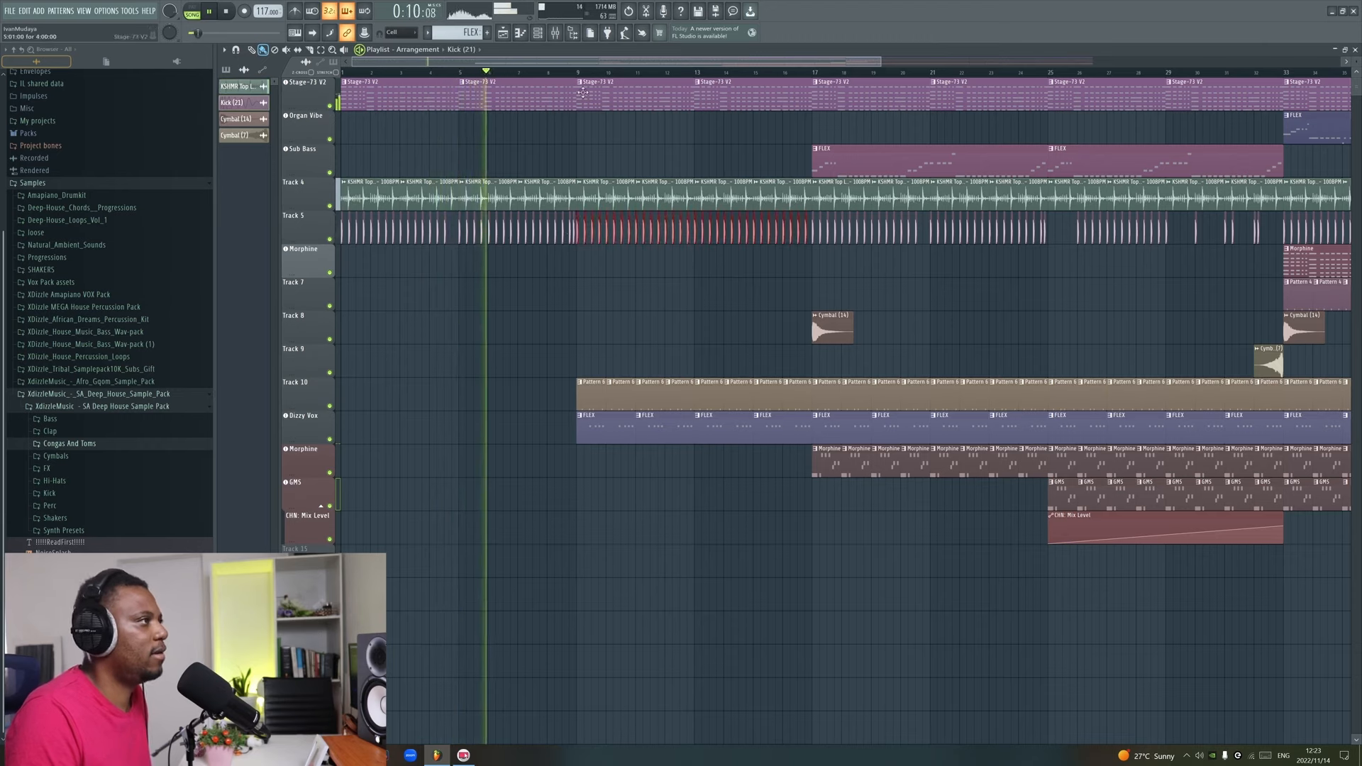
scroll(622, 69, down, 2)
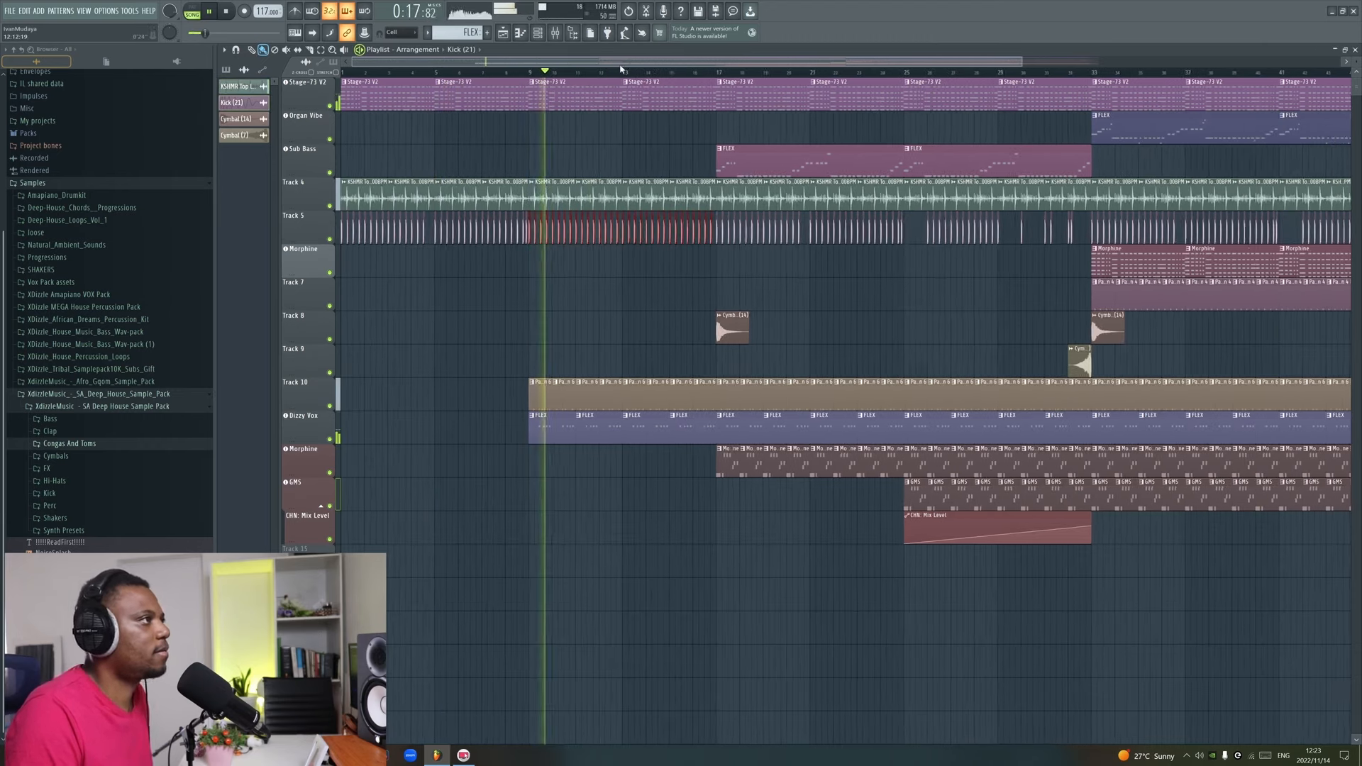
scroll(621, 69, down, 3)
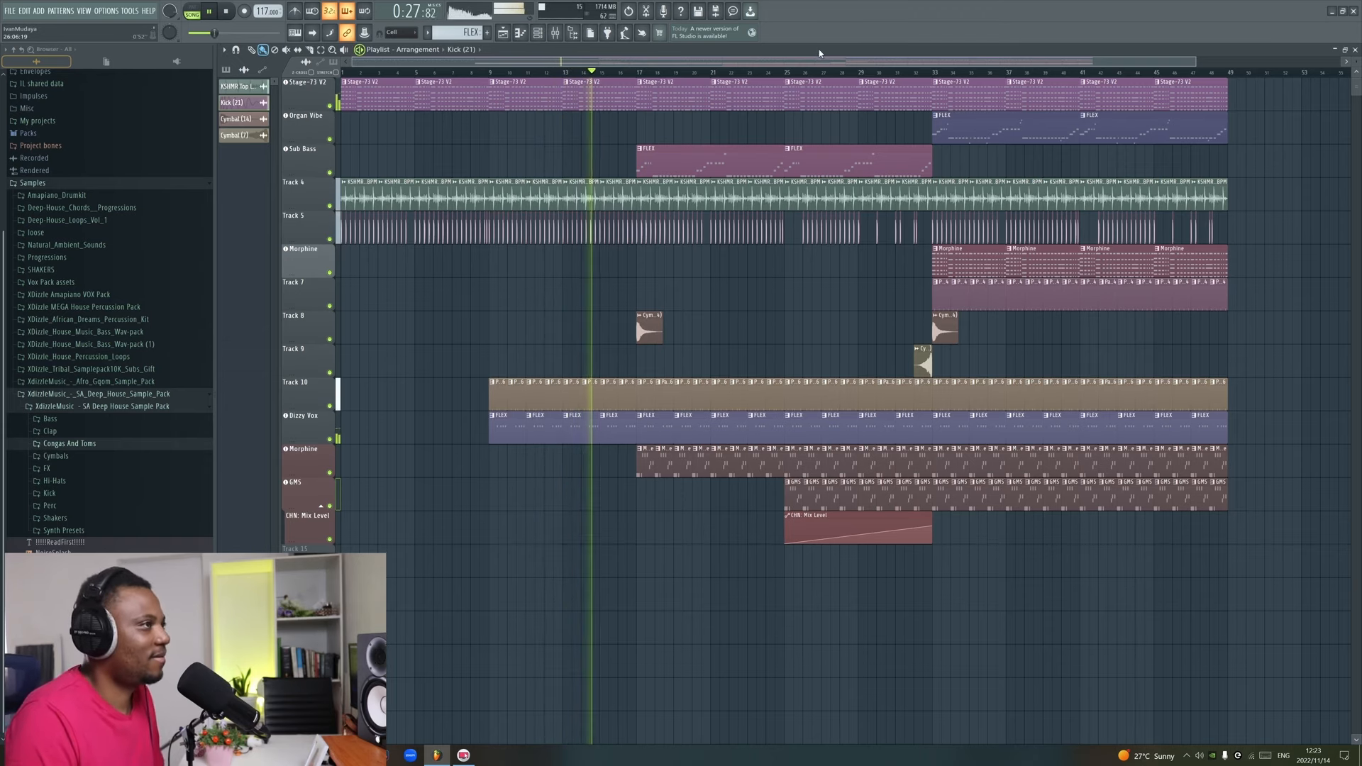
drag(1357, 65, 1357, 80)
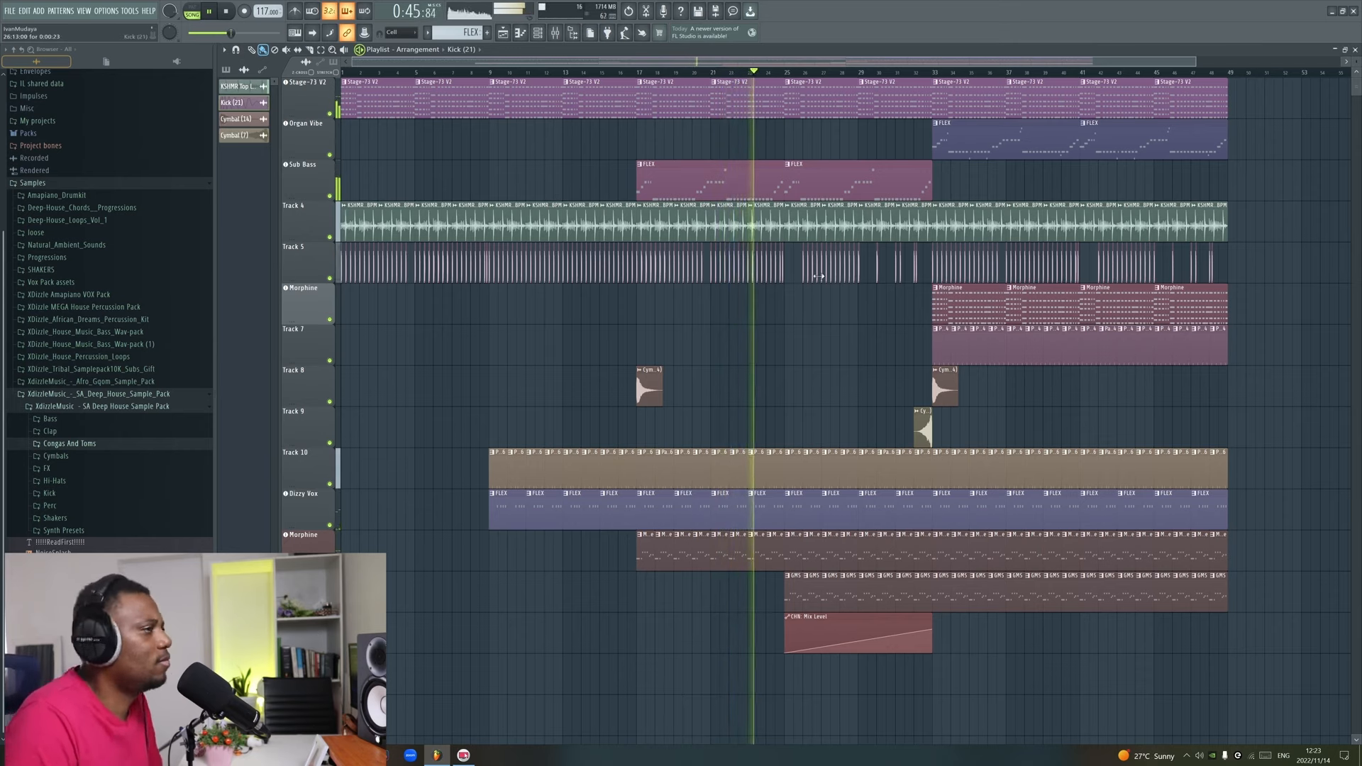
Delete the Morphine clips below the Dizzy Vox track from bar 33 to 49 while the arrangement plays.
scroll(851, 79, up, 2)
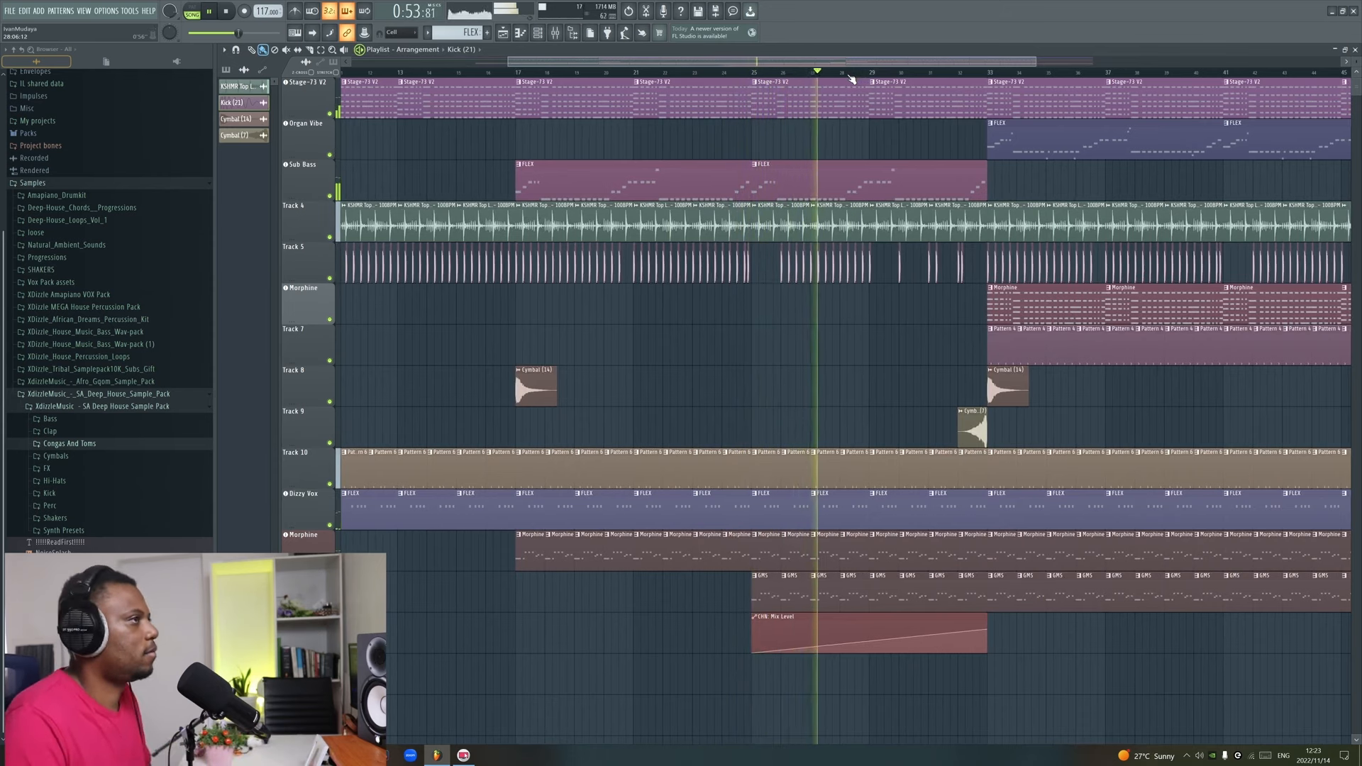
drag(859, 63, 979, 91)
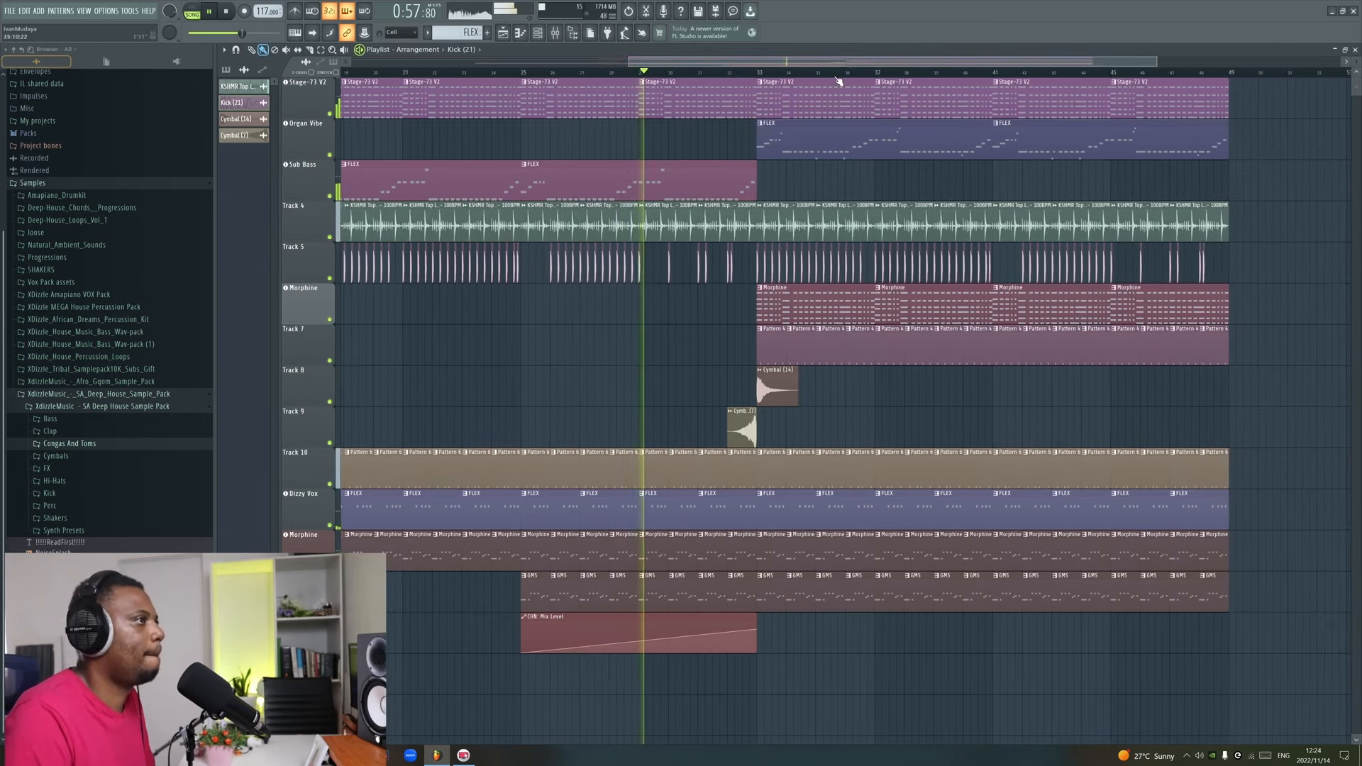
scroll(836, 62, up, 1)
drag(836, 62, 846, 65)
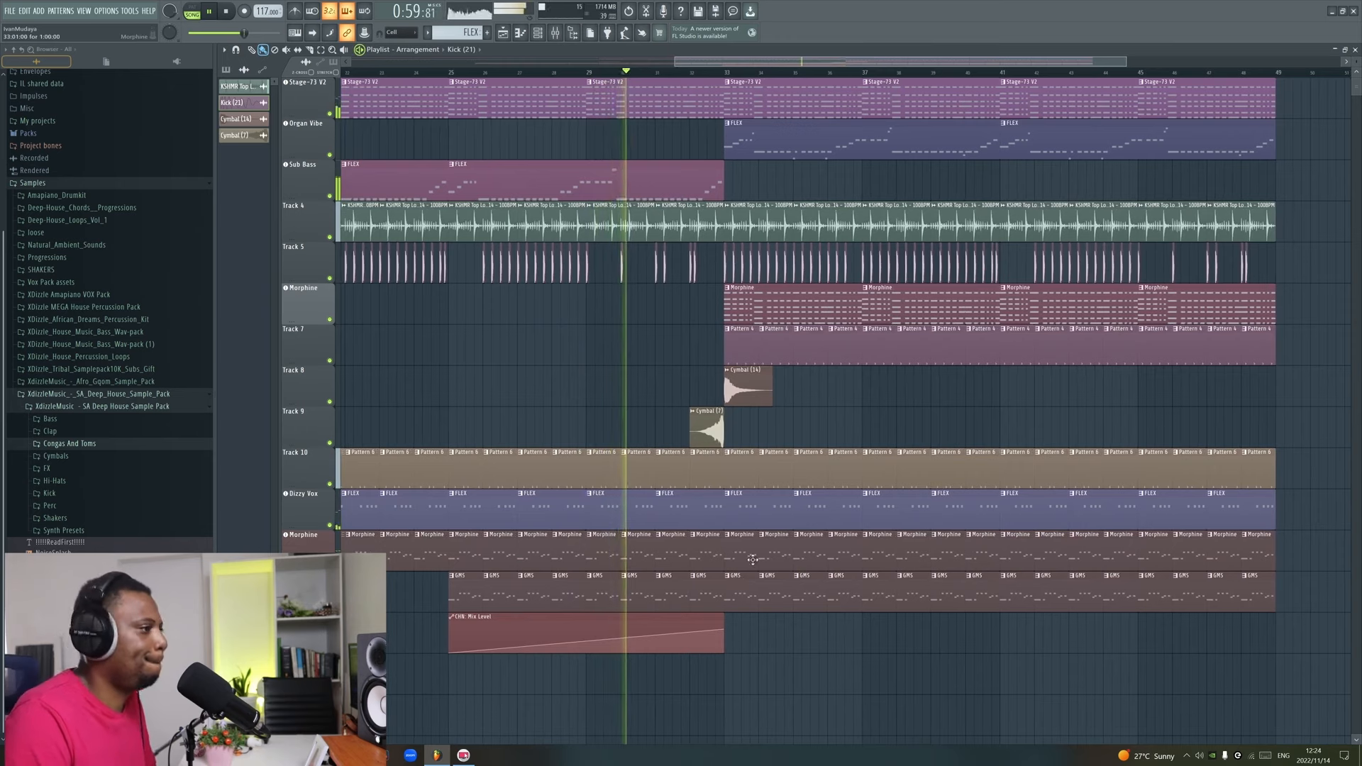
drag(743, 555, 1253, 555)
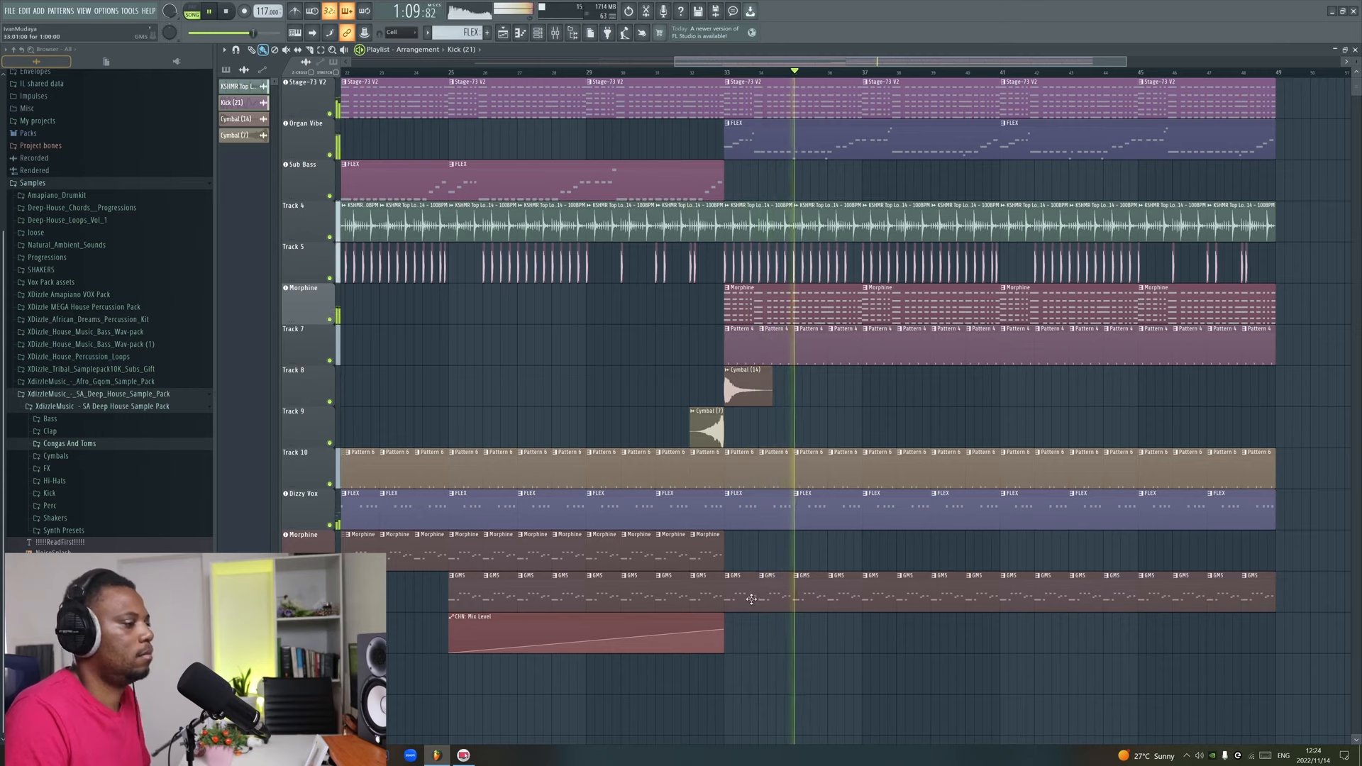
scroll(959, 71, down, 4)
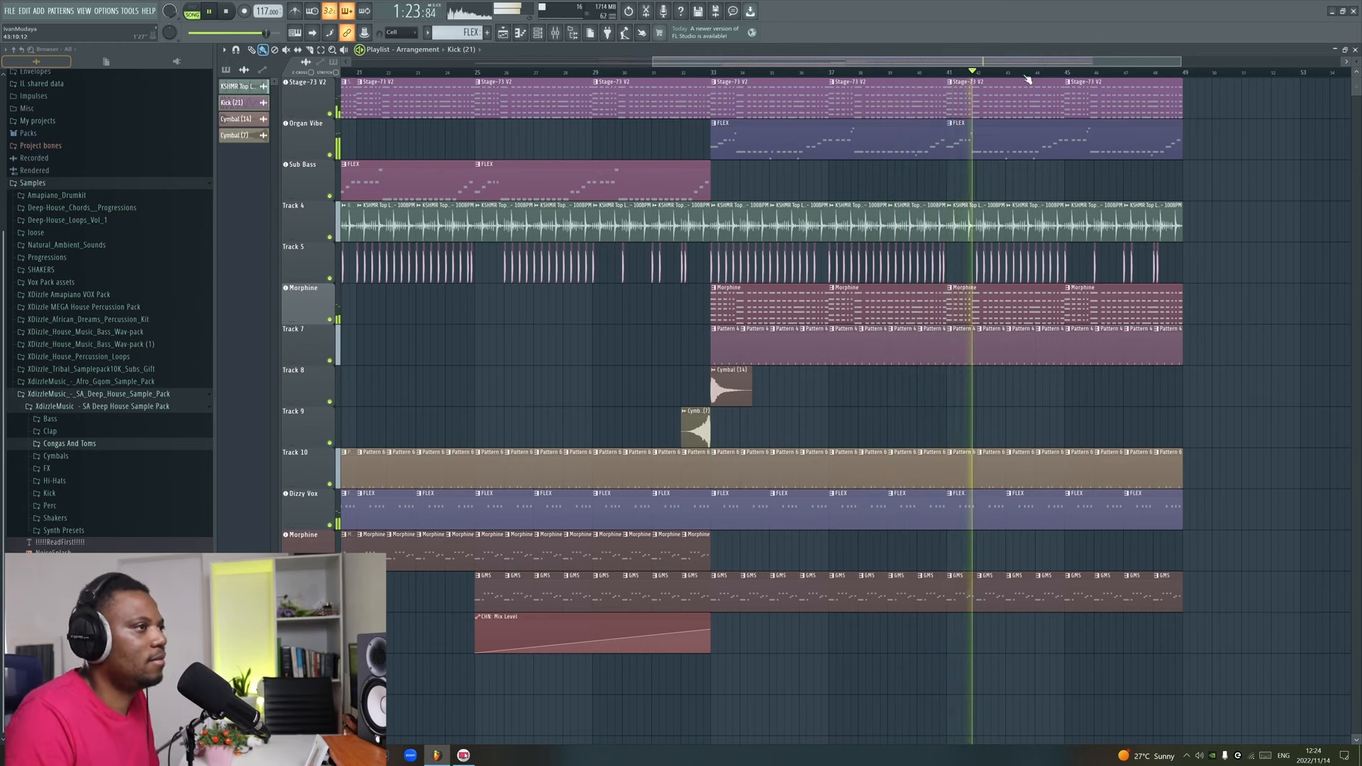
scroll(1028, 80, down, 1)
scroll(1032, 76, down, 2)
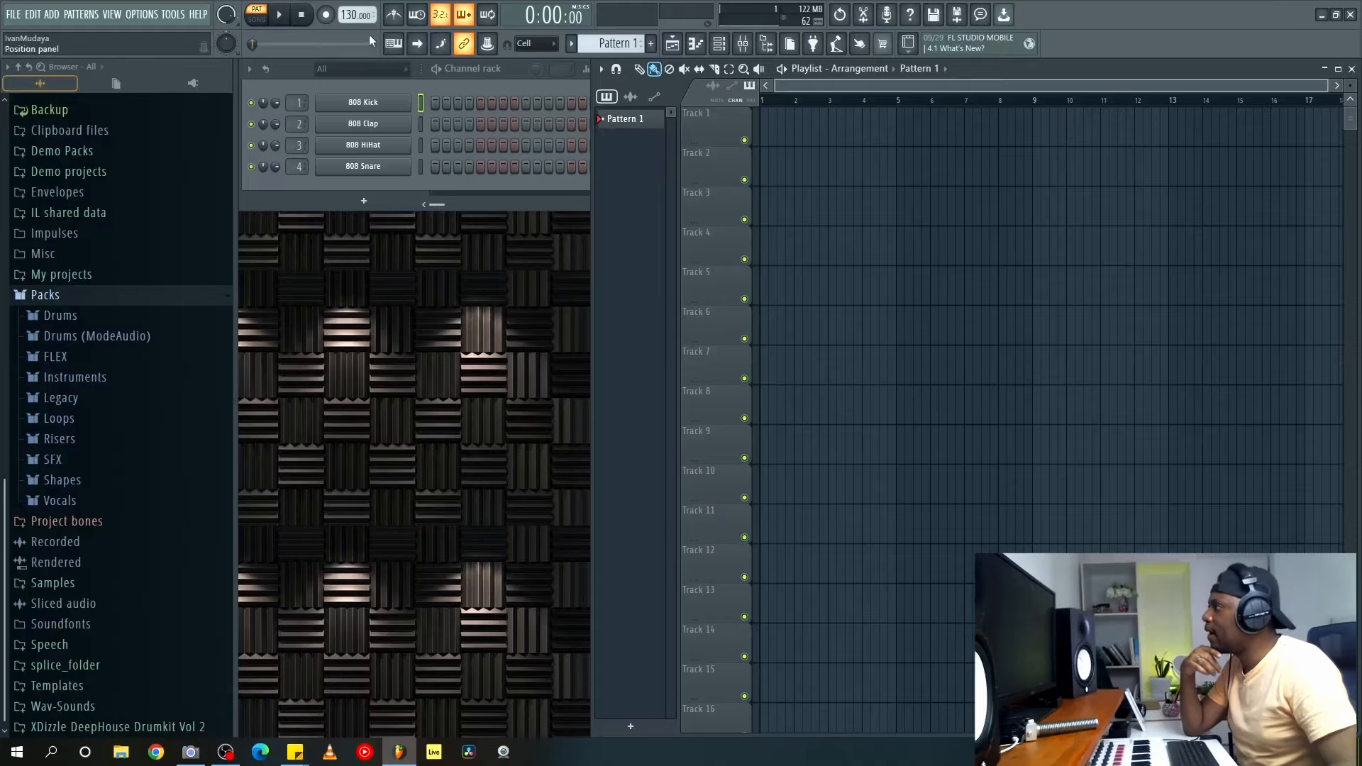
Set the new project's tempo to 117 BPM.
right_click(368, 17)
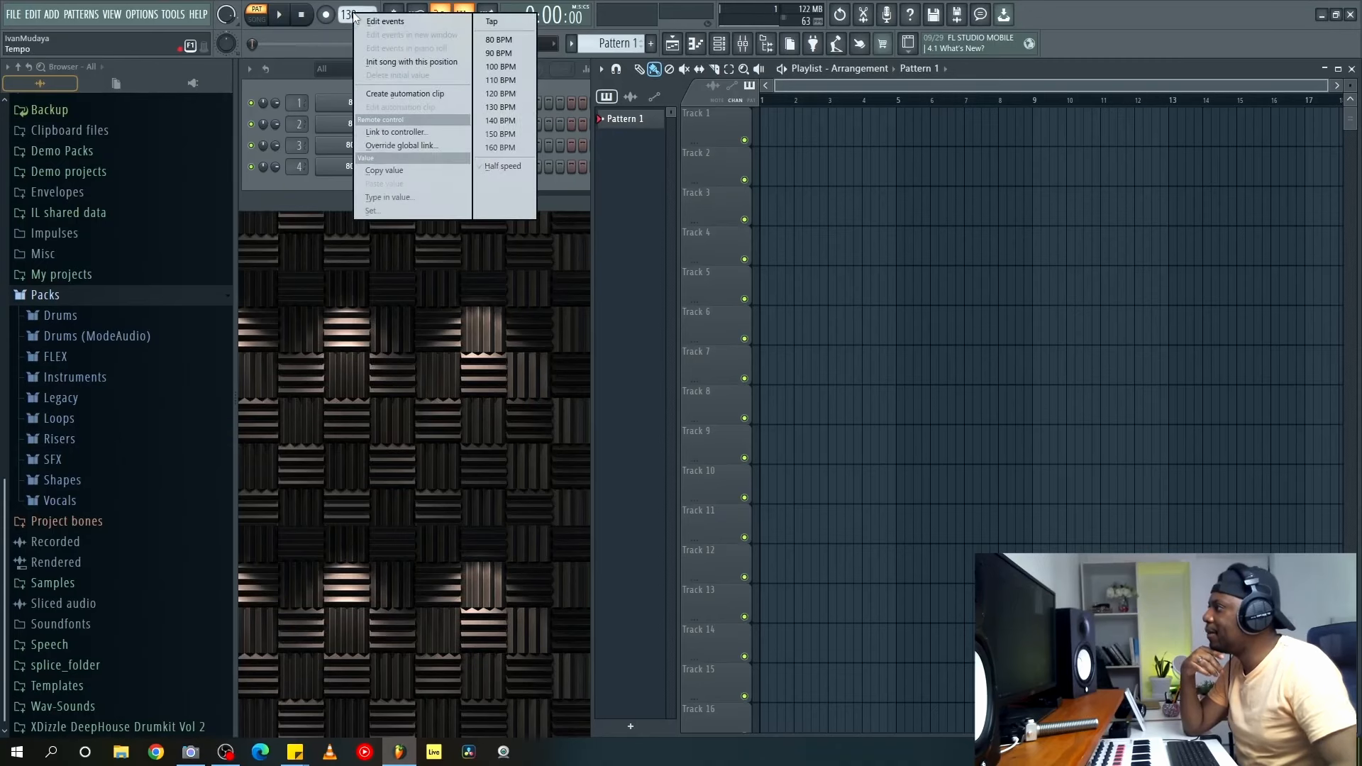
click(504, 94)
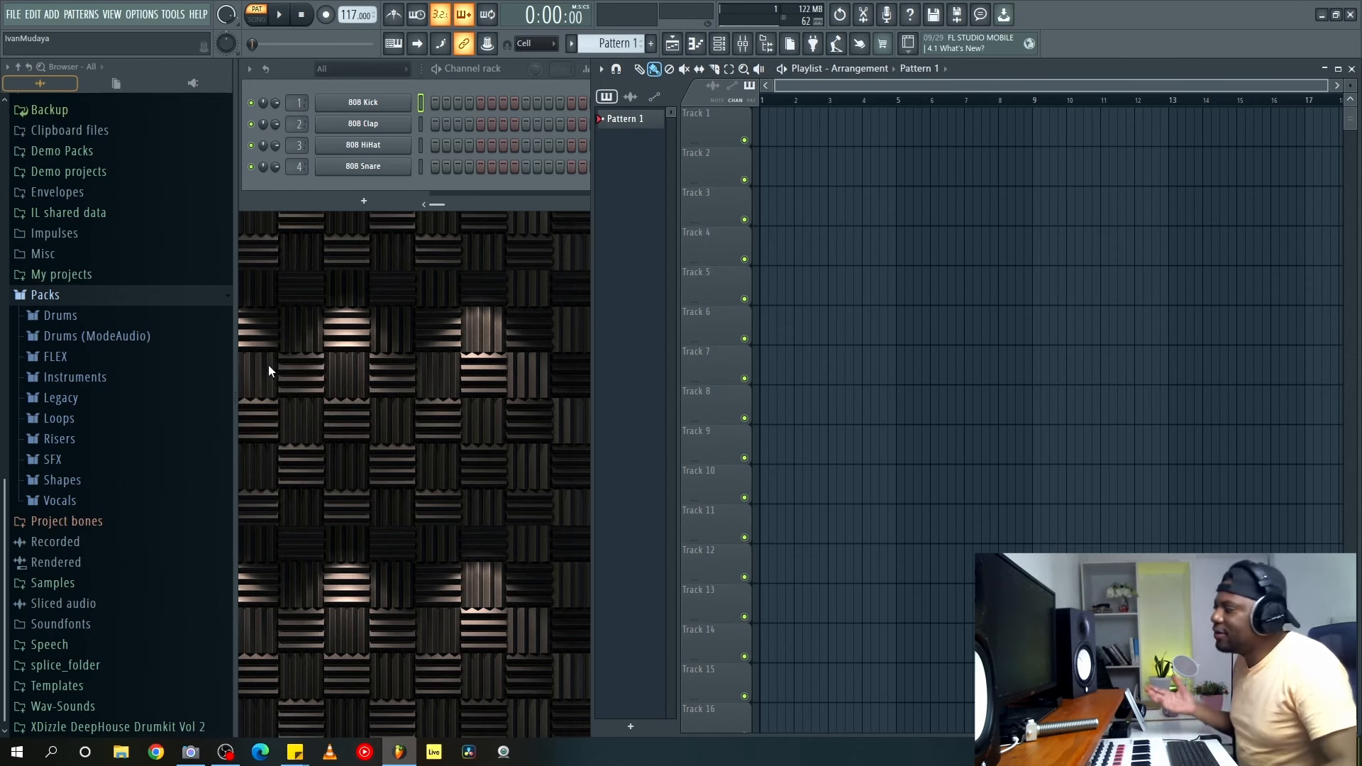
Open the Kicks folder of the Drums (ModeAudio) pack and audition the Attack Kick samples up to Attack Kick 46.
click(140, 341)
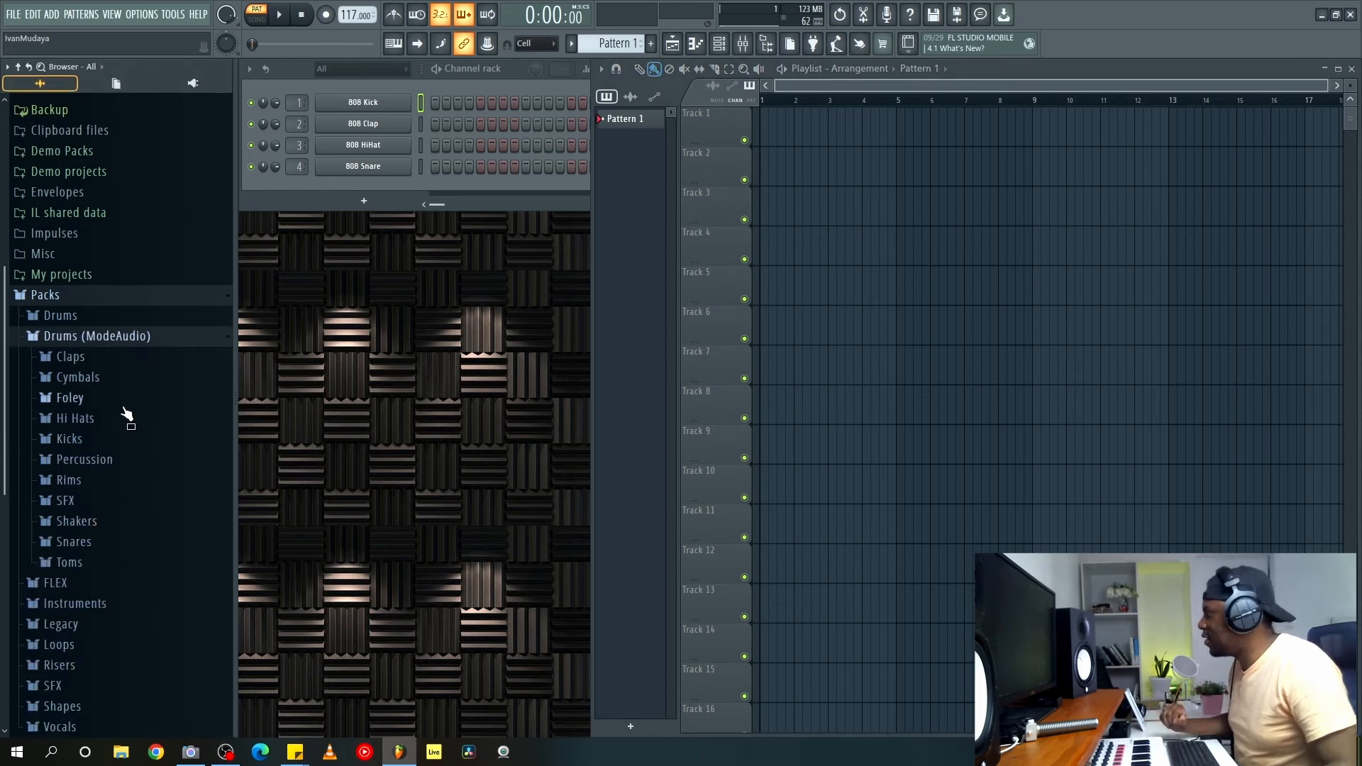
click(99, 439)
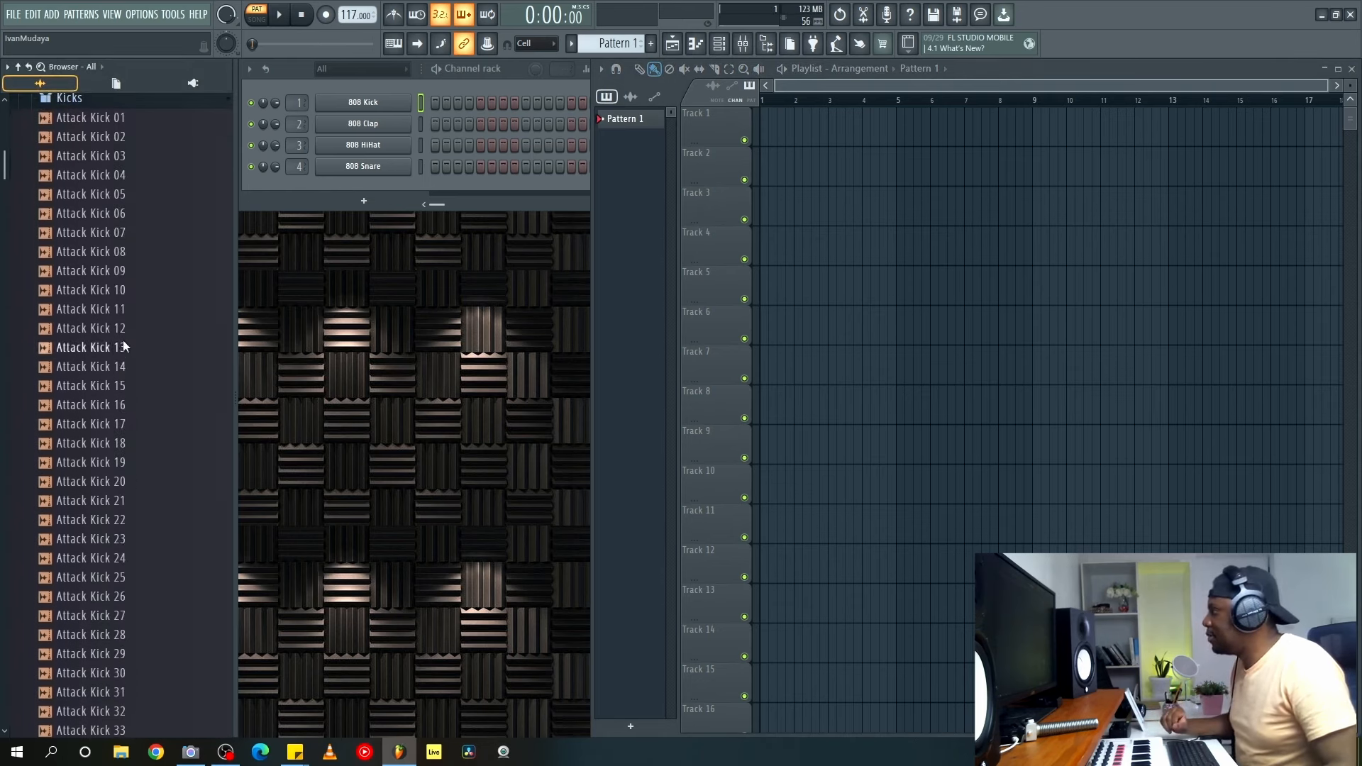
click(127, 347)
drag(132, 389, 128, 578)
scroll(131, 575, down, 8)
drag(121, 465, 131, 579)
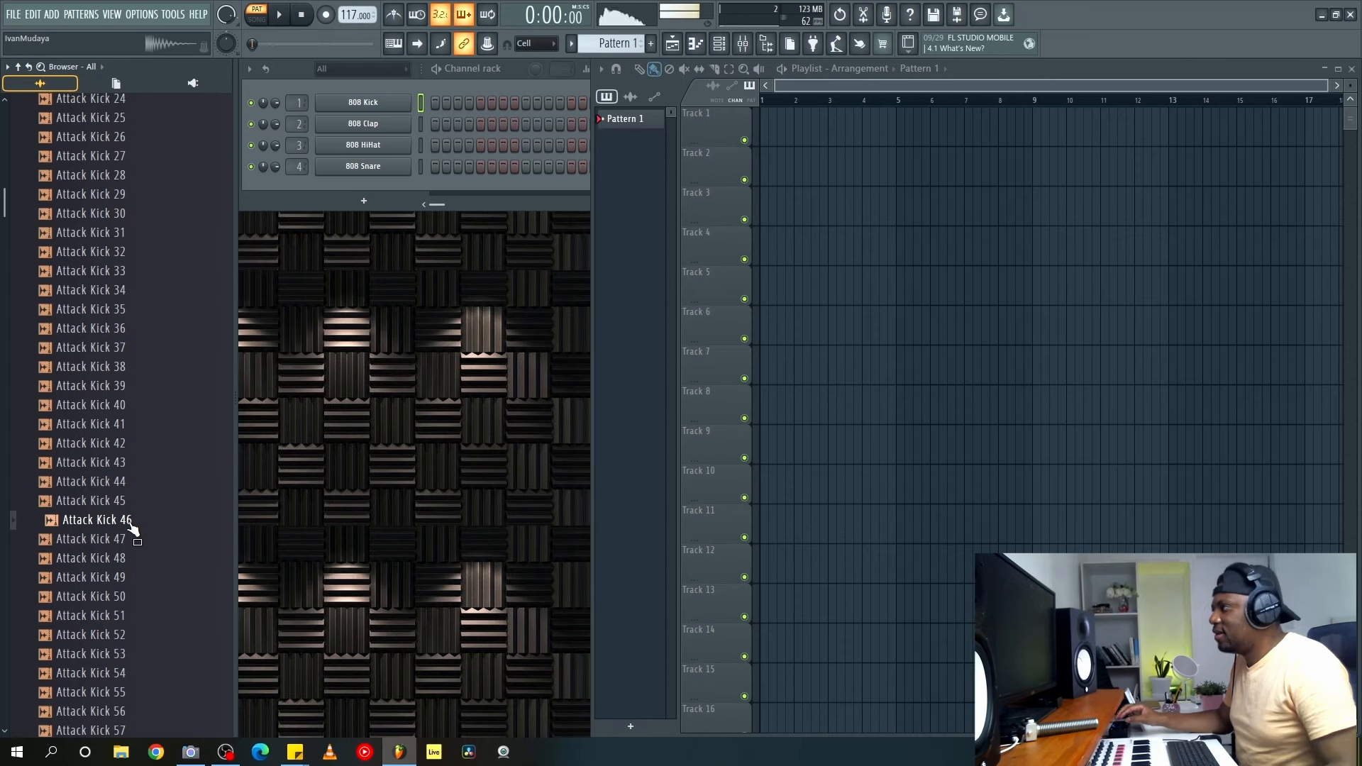
Maximize the playlist, place Attack Kick 46 at bar 1 of Track 1, and repeat it on every beat up to bar 5.
key(F6)
drag(144, 532, 421, 107)
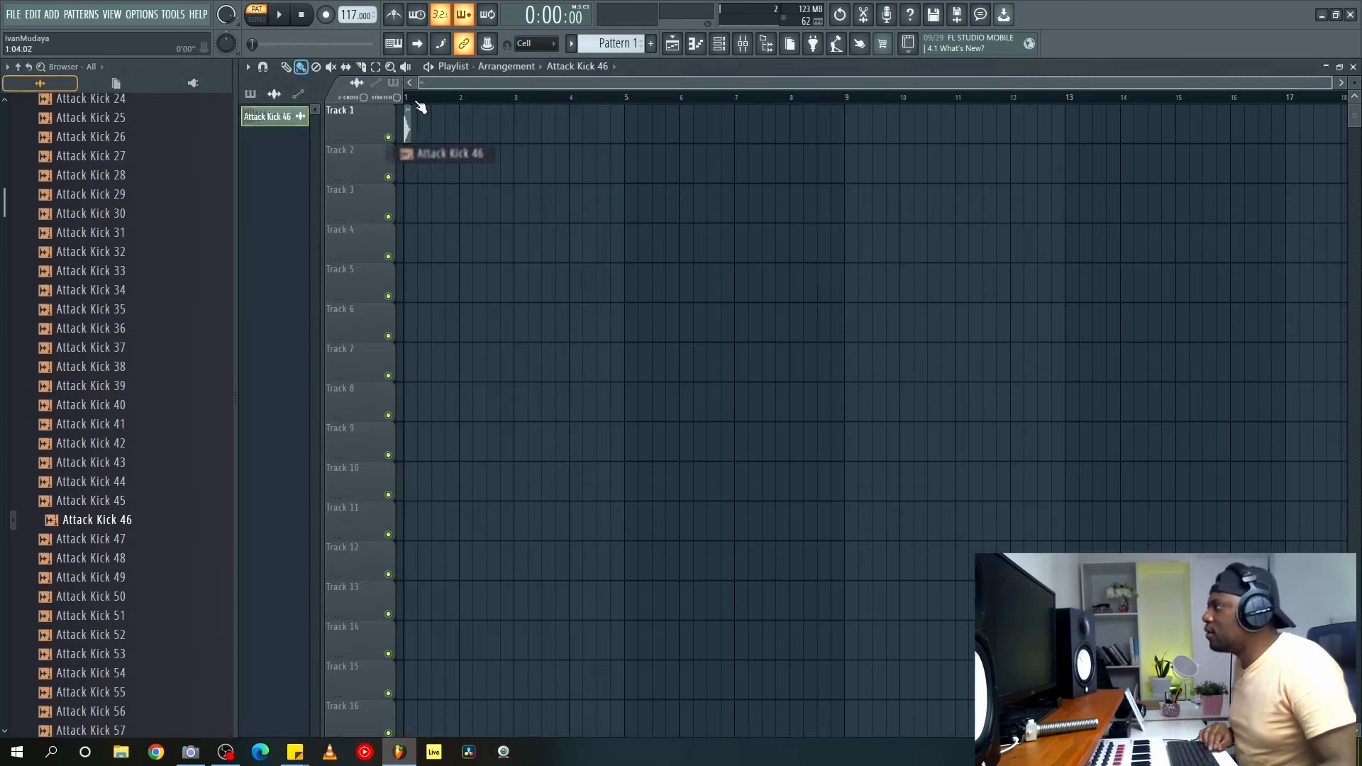
scroll(450, 82, up, 10)
scroll(440, 99, down, 6)
scroll(433, 138, down, 1)
scroll(425, 134, down, 3)
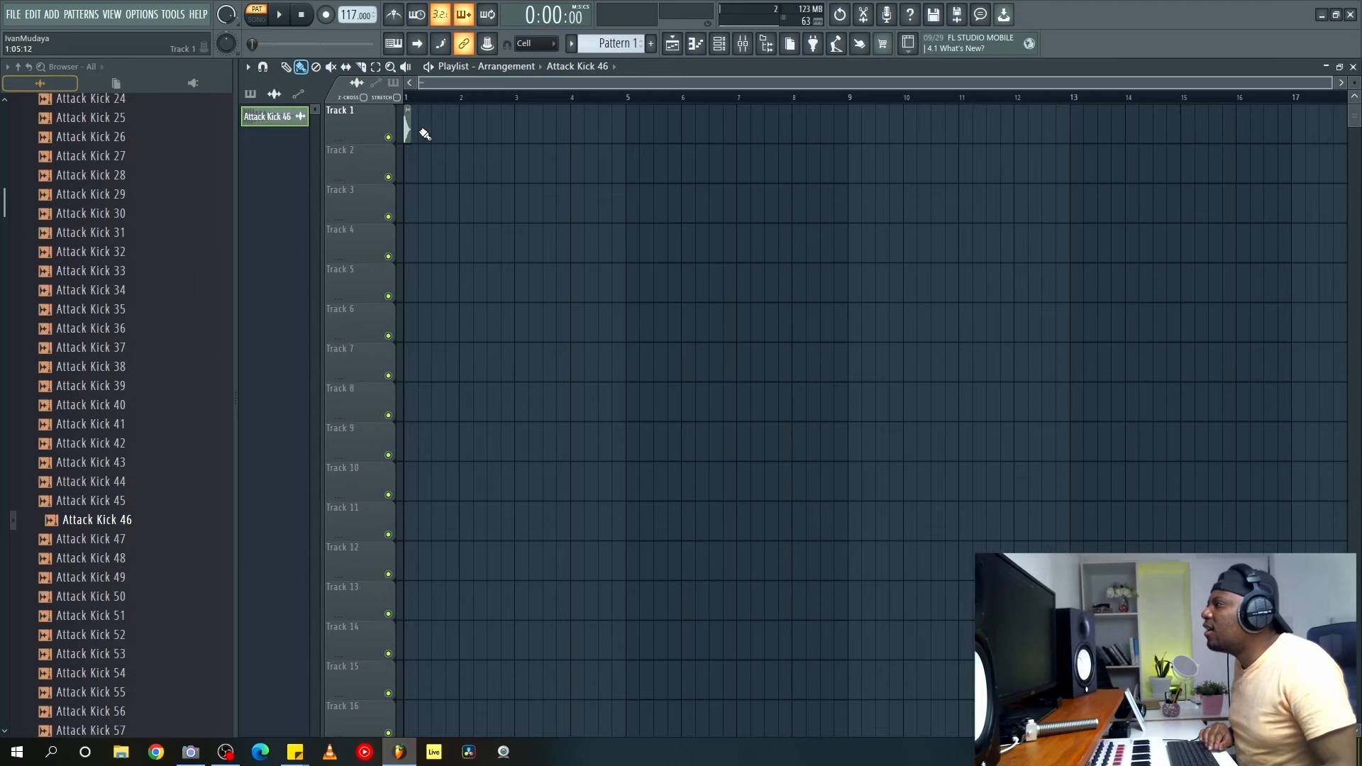
Switch playback to song mode, listen to the four-bar kick pattern, and stop it.
key(space)
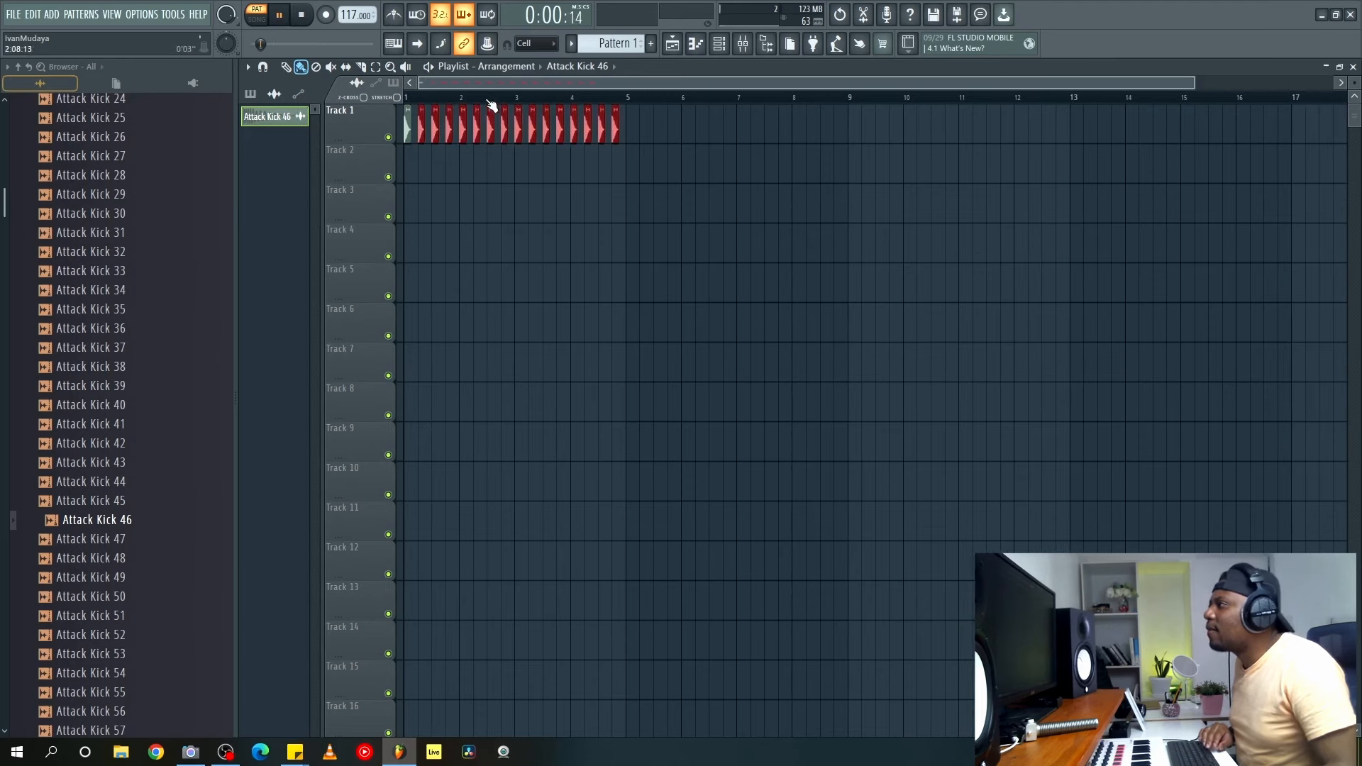
click(268, 19)
scroll(447, 80, up, 3)
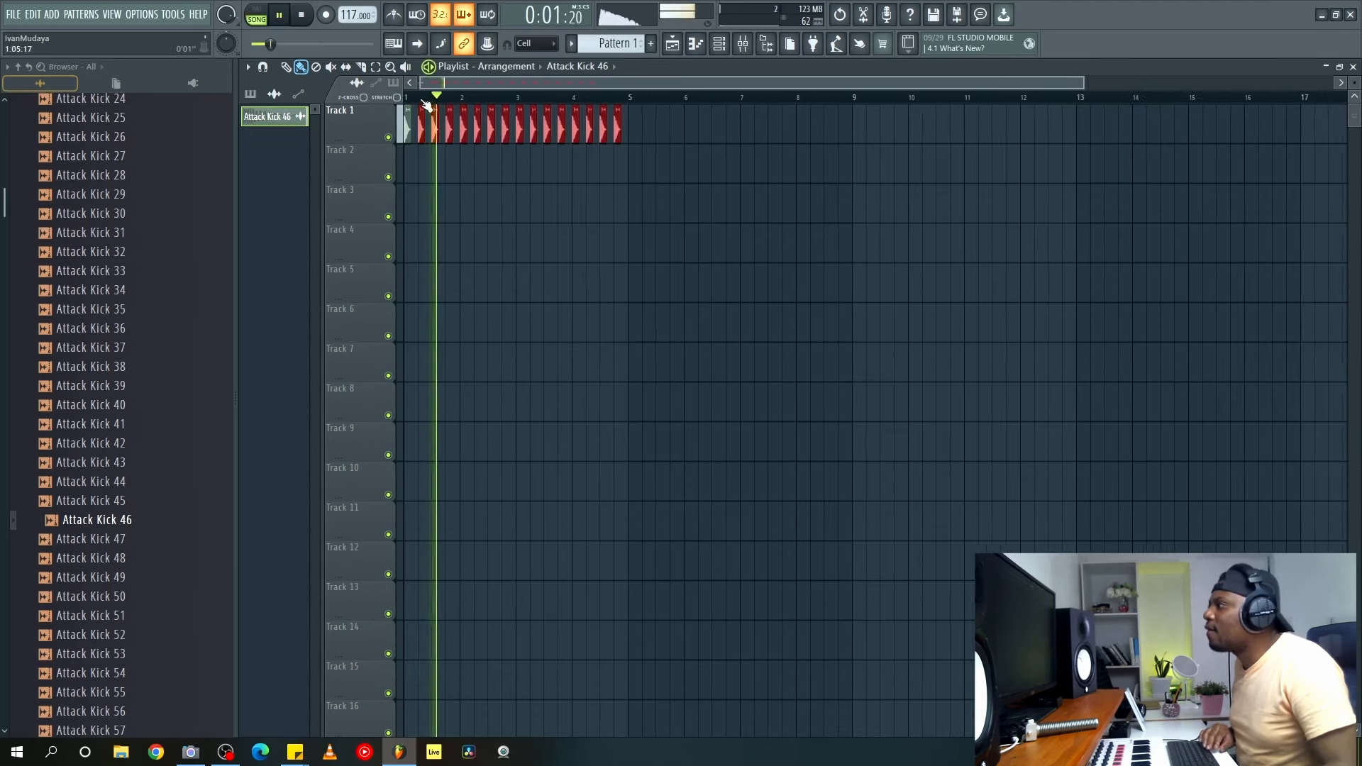
scroll(447, 80, up, 1)
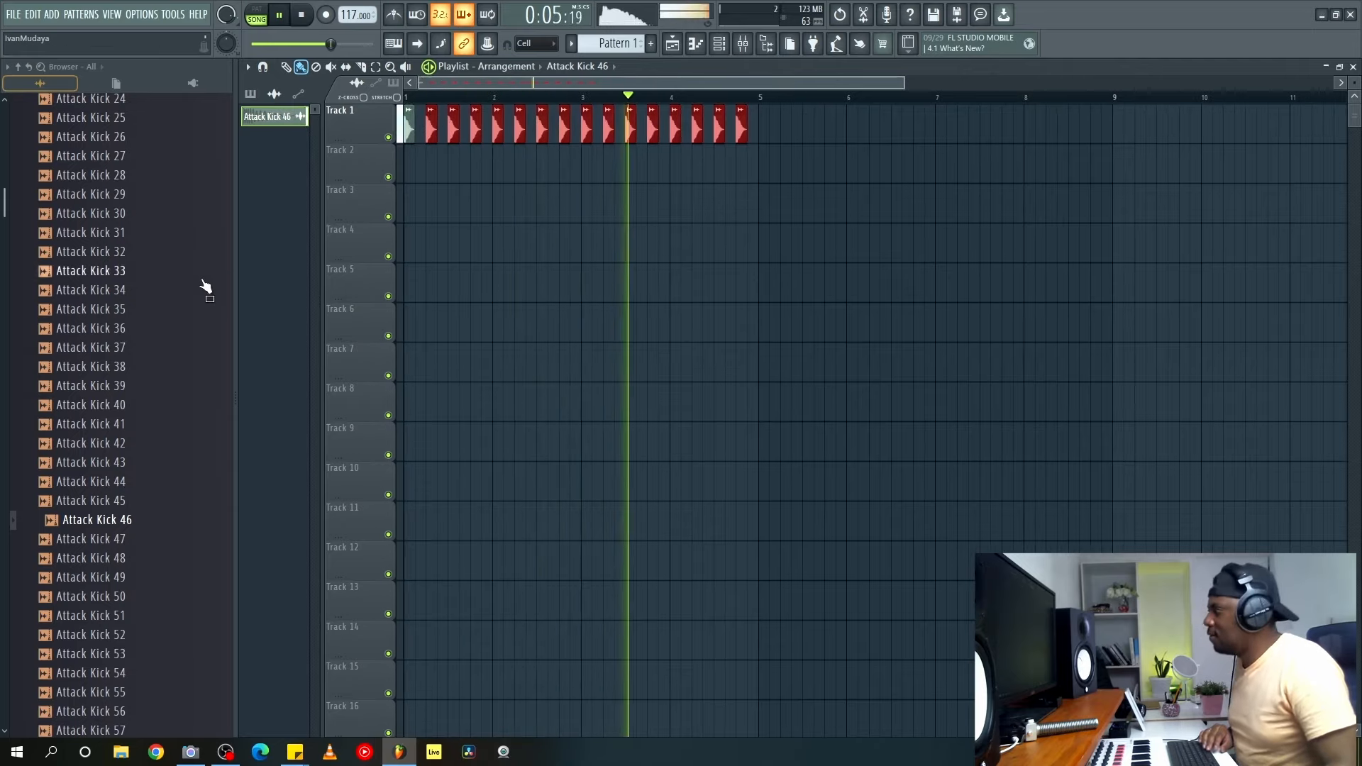
key(space)
Collapse the Kicks folder in the browser and show the channel rack with all channels listed.
scroll(152, 465, up, 12)
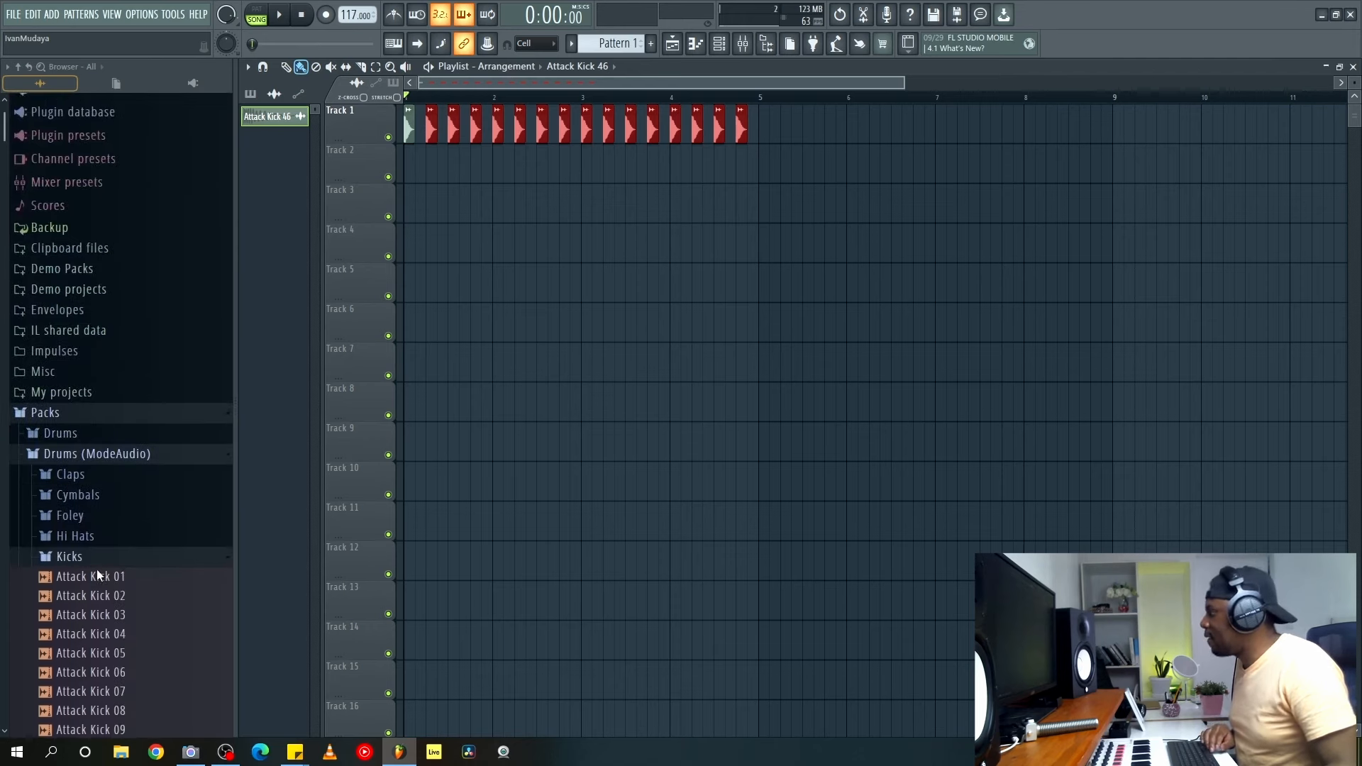
click(99, 557)
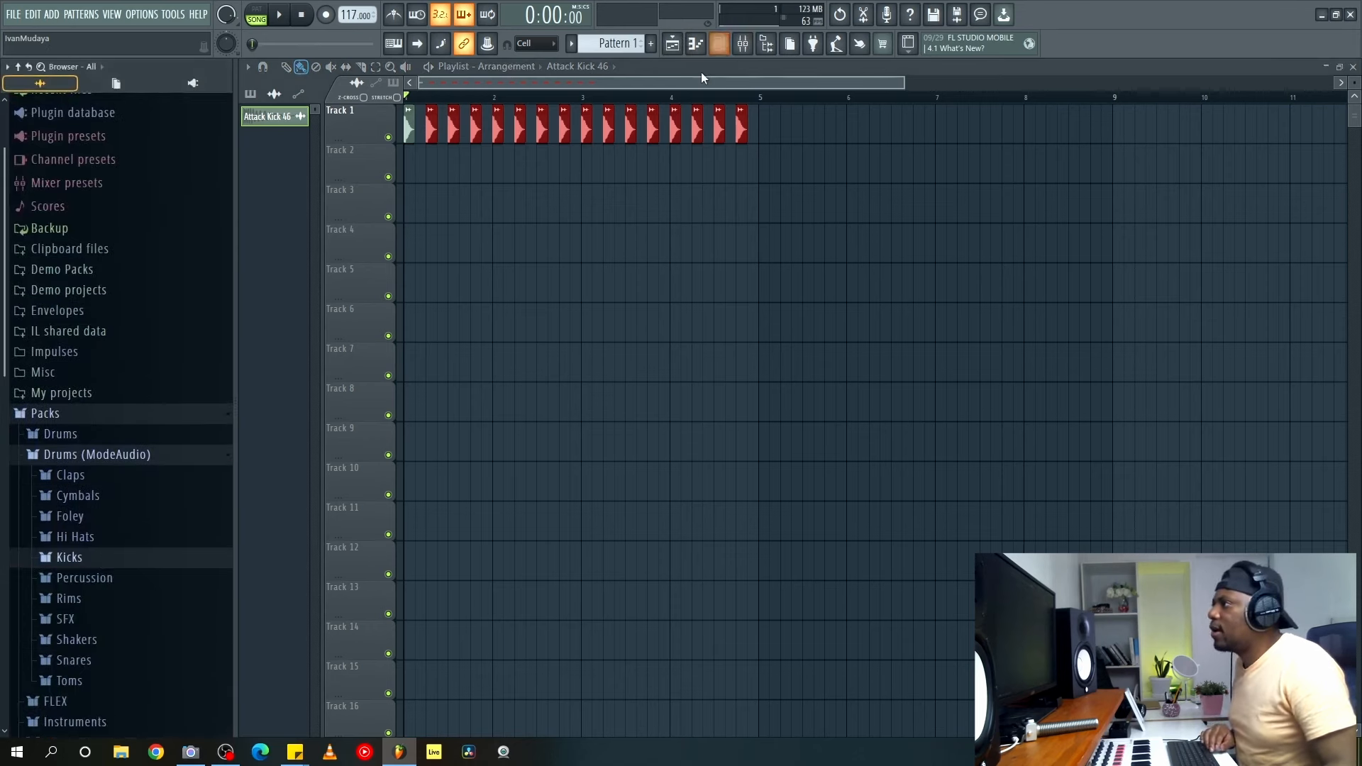
click(720, 44)
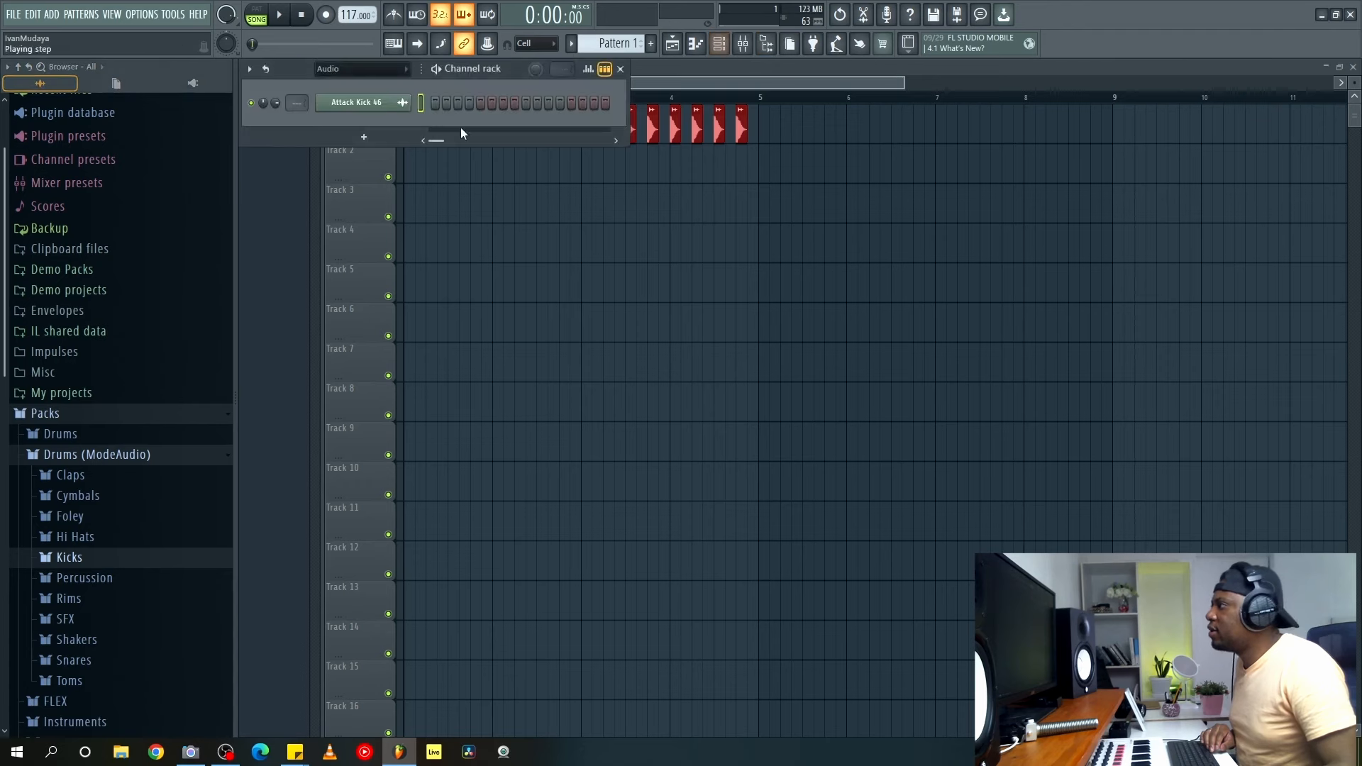
click(395, 71)
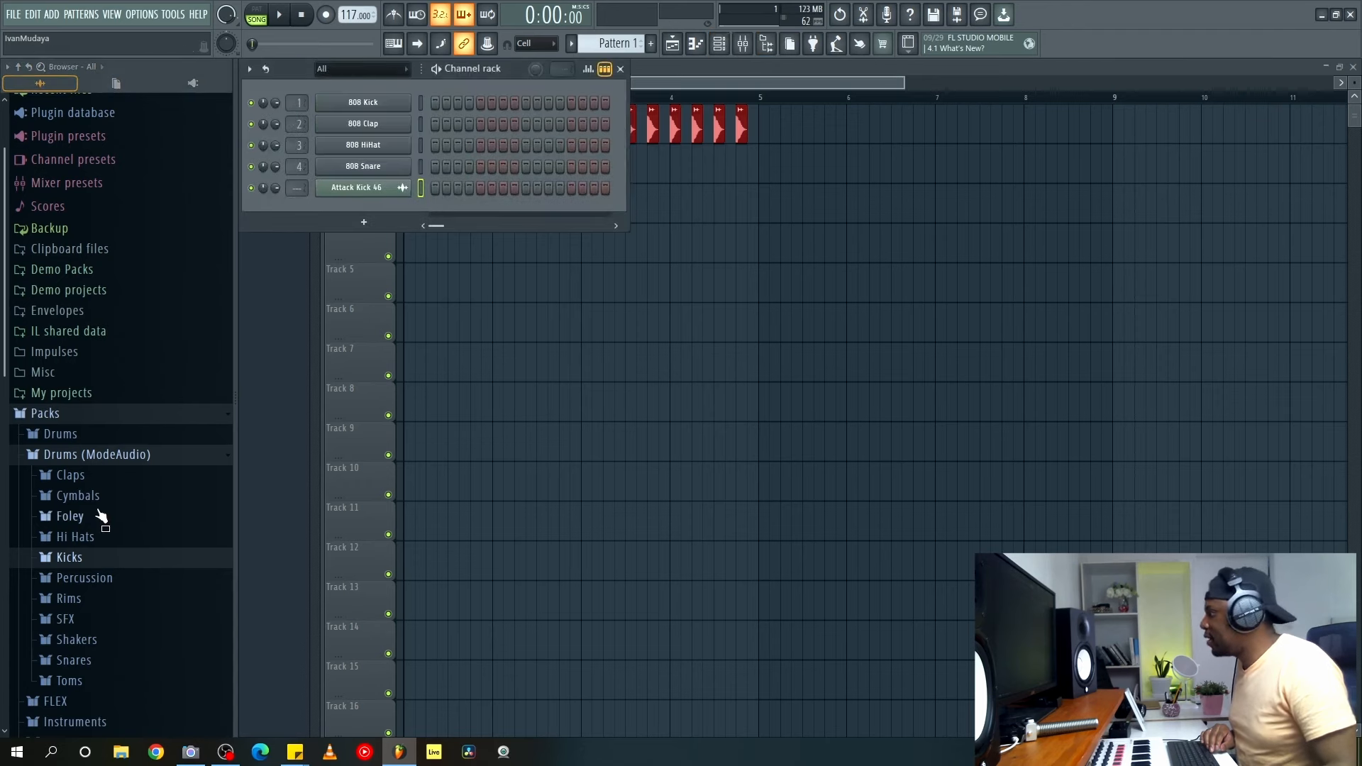
Open the Hi Hats folder of the Drums (ModeAudio) pack and audition hat samples up to Attack OHat 18.
scroll(107, 515, down, 3)
click(105, 431)
click(122, 465)
click(127, 483)
click(135, 578)
click(127, 615)
scroll(132, 568, down, 6)
scroll(131, 522, down, 3)
click(122, 461)
click(132, 501)
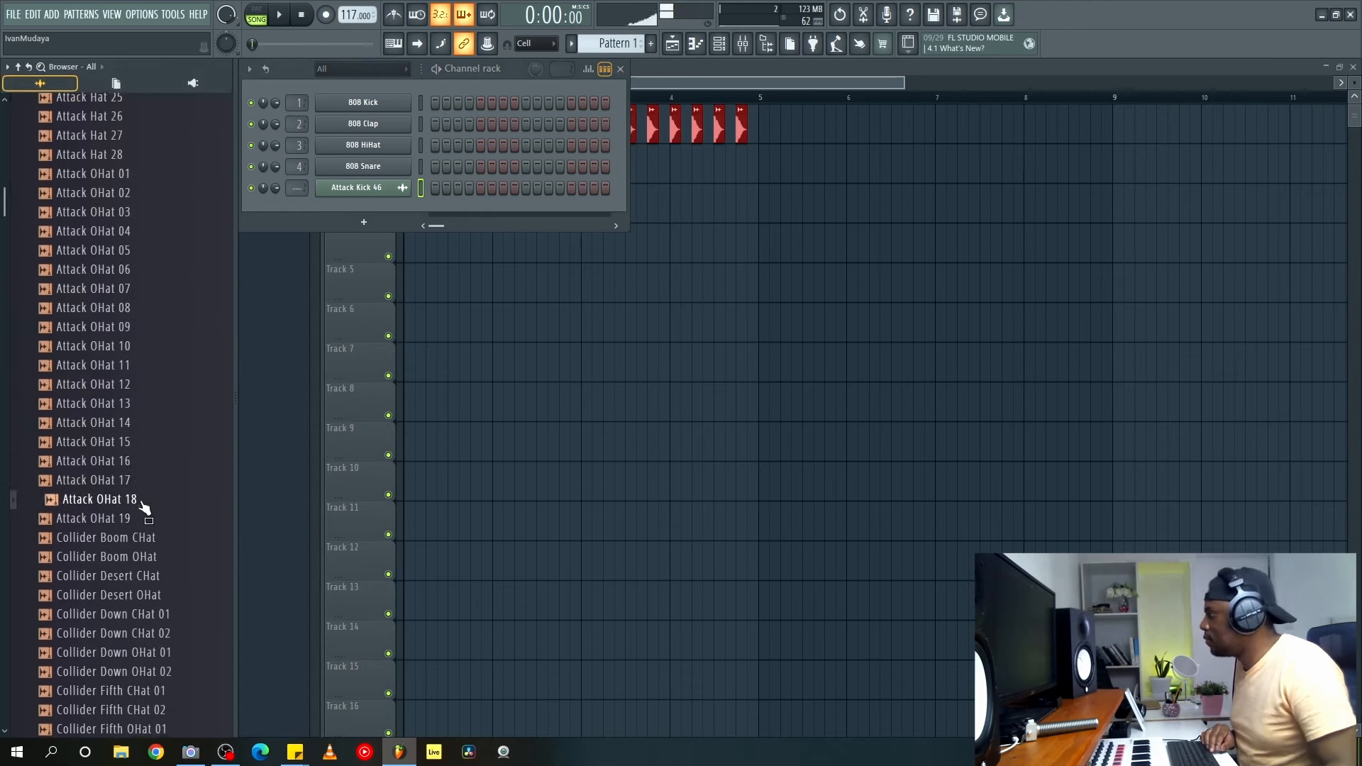
Add Attack OHat 18 as a channel below 808 Snare, enable its steps 3, 7, 11 and 15, and close the channel rack.
drag(362, 211, 363, 189)
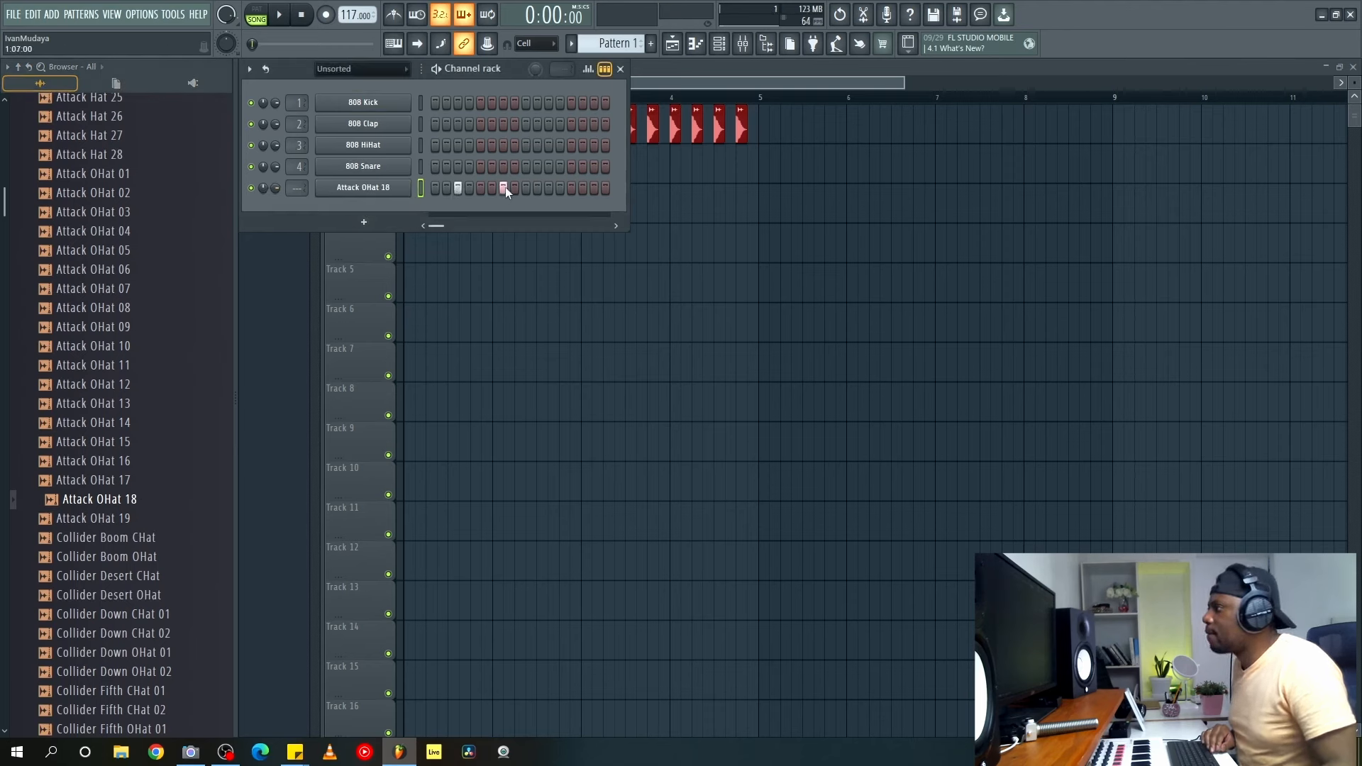
click(620, 68)
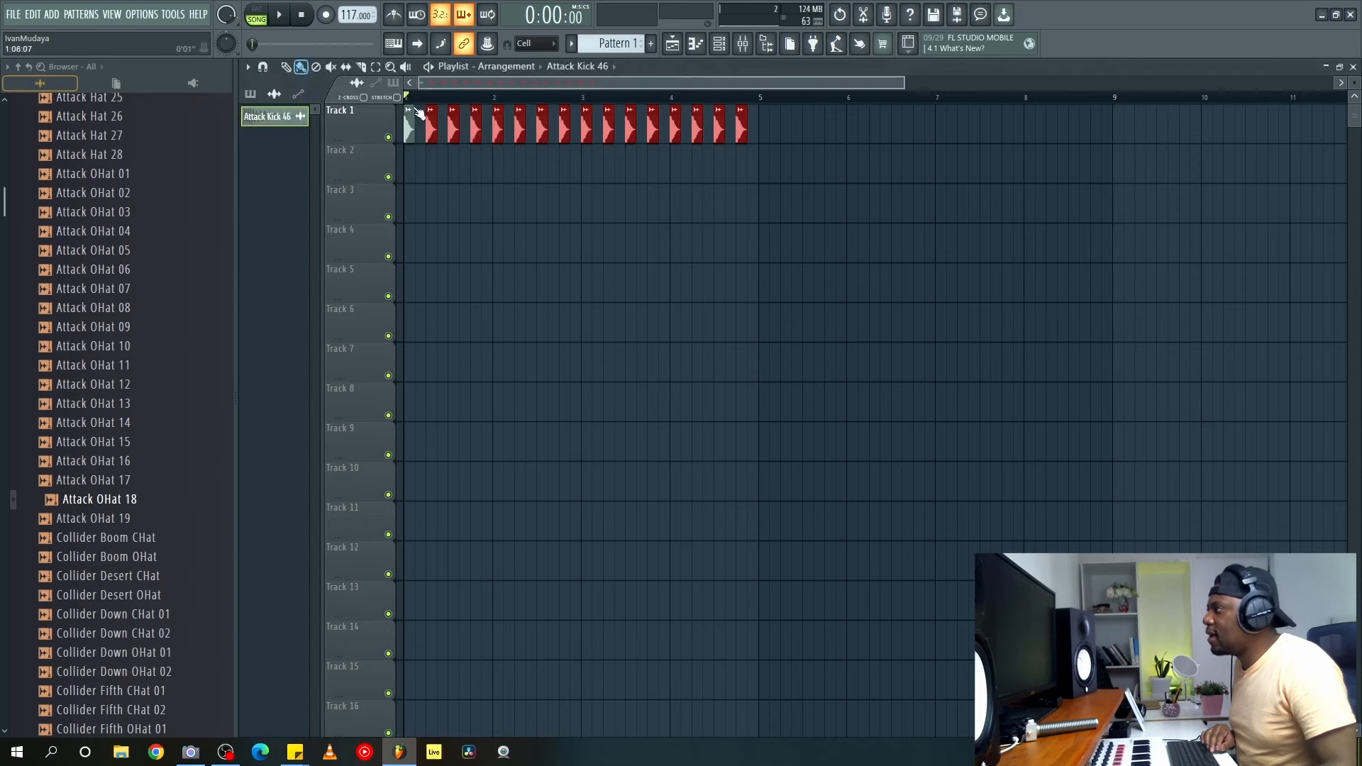
drag(404, 173, 647, 177)
right_click(643, 178)
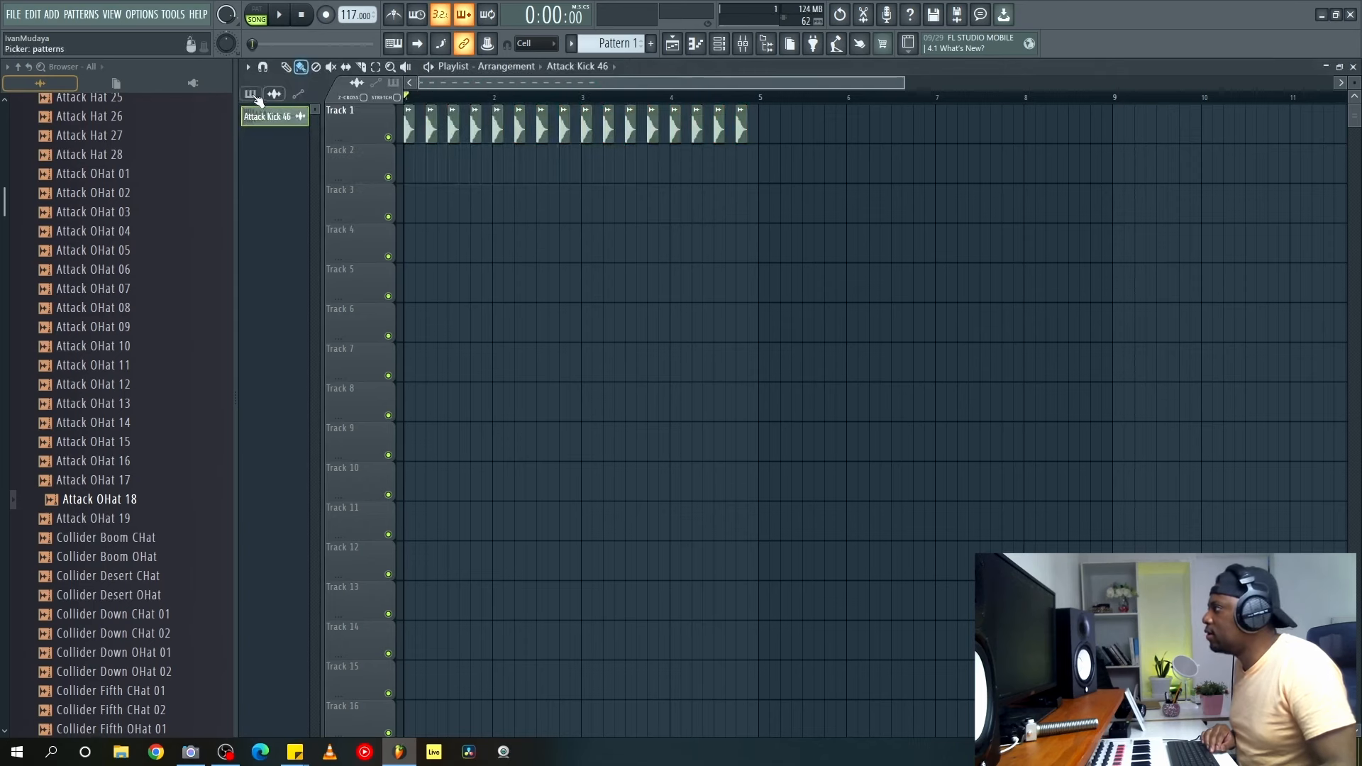
click(251, 94)
drag(418, 168, 739, 168)
right_click(738, 170)
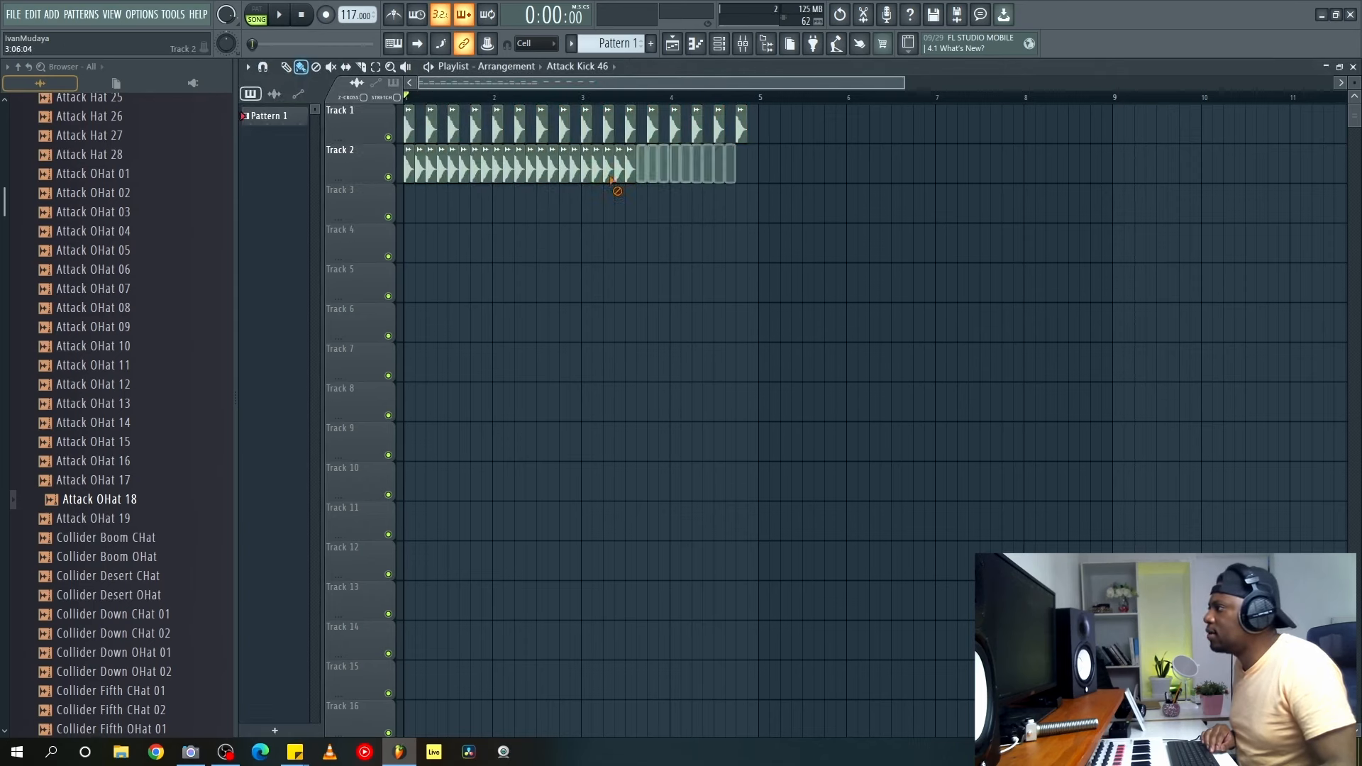
right_click(415, 169)
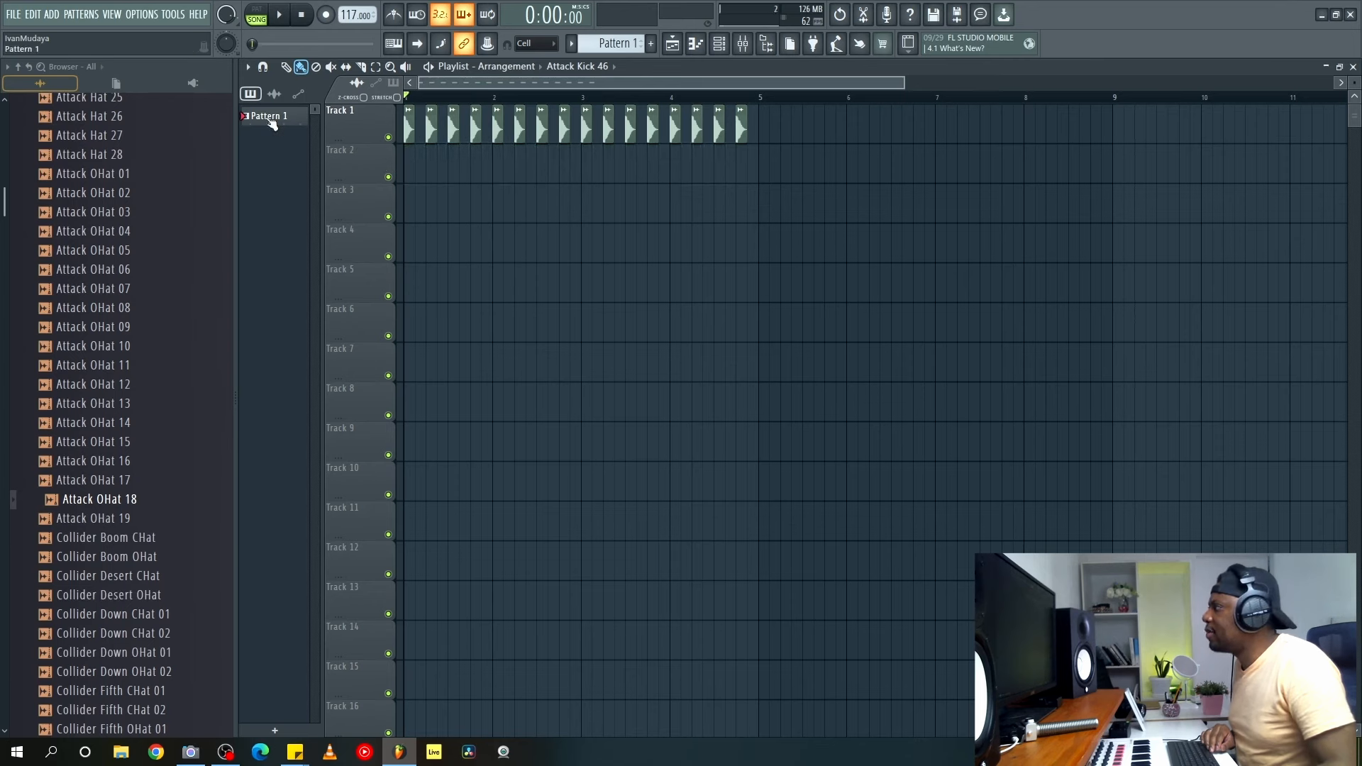
Fill Track 2 with Pattern 1 clips from bar 1 to bar 5.
drag(417, 166, 750, 175)
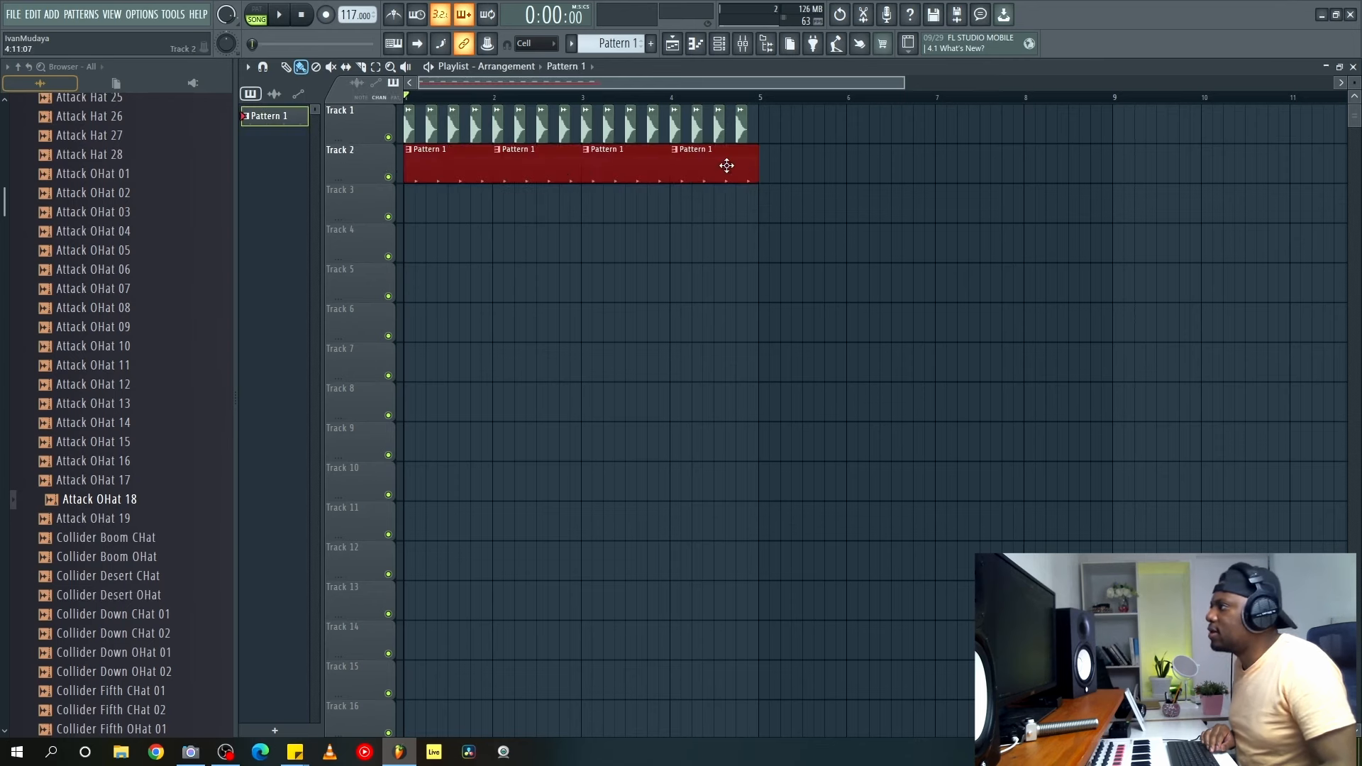
Open the Attack OHat 18 channel's sampler settings and enable its volume envelope with zero attack and release.
click(729, 45)
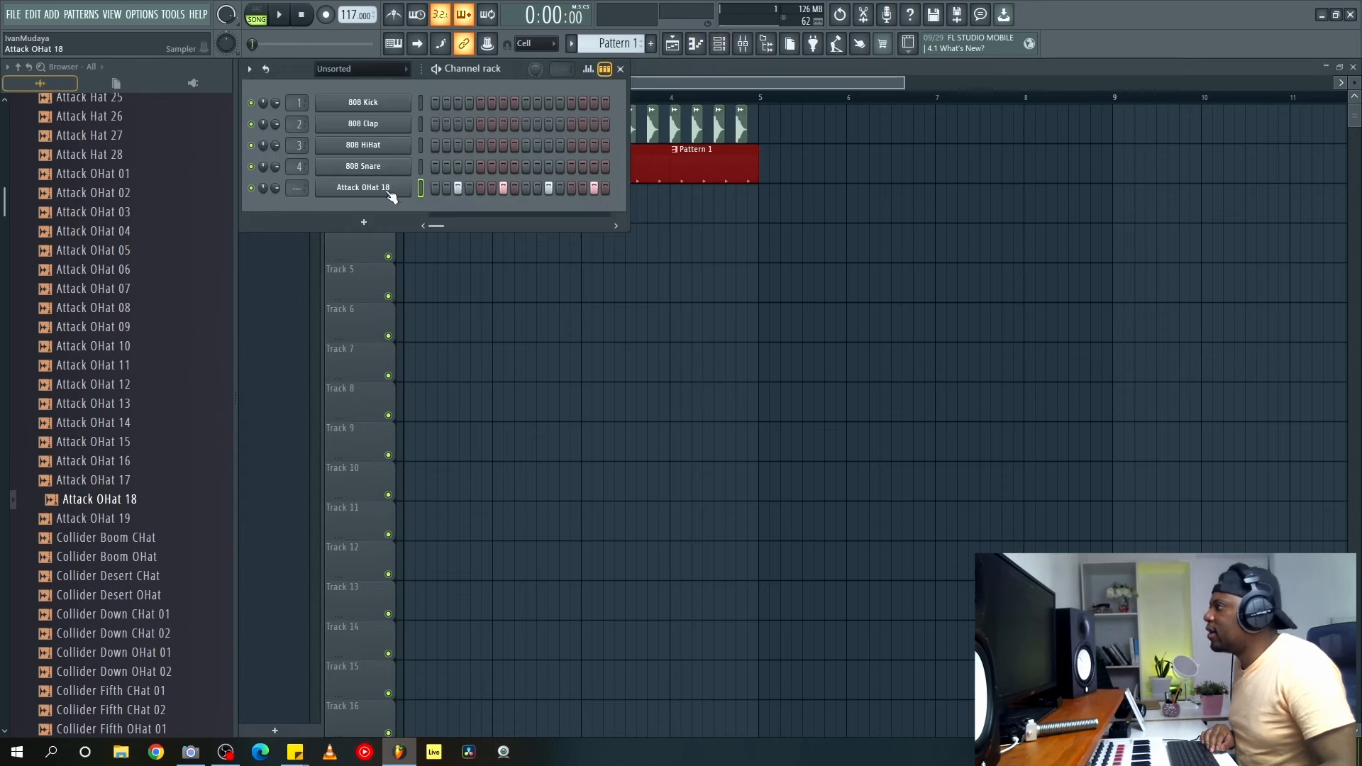
click(391, 196)
drag(318, 136, 700, 254)
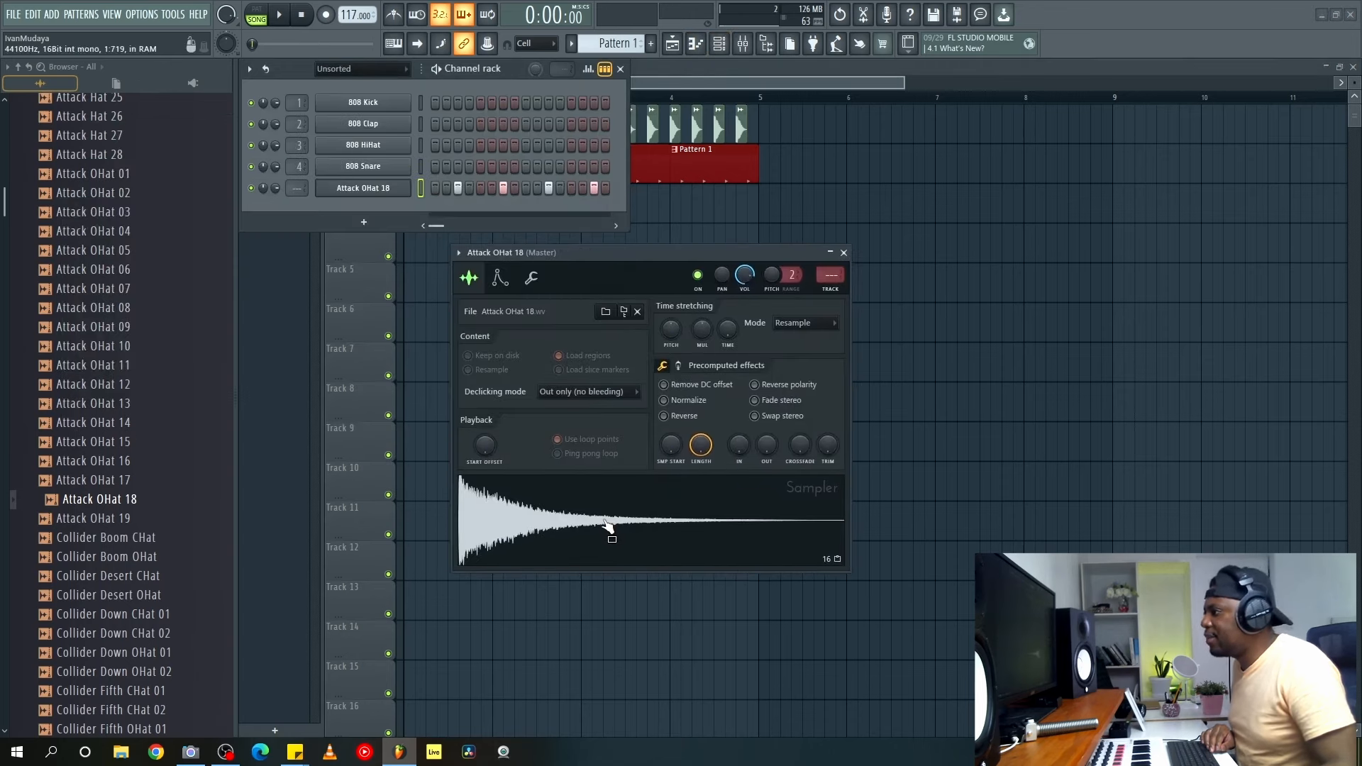
click(501, 278)
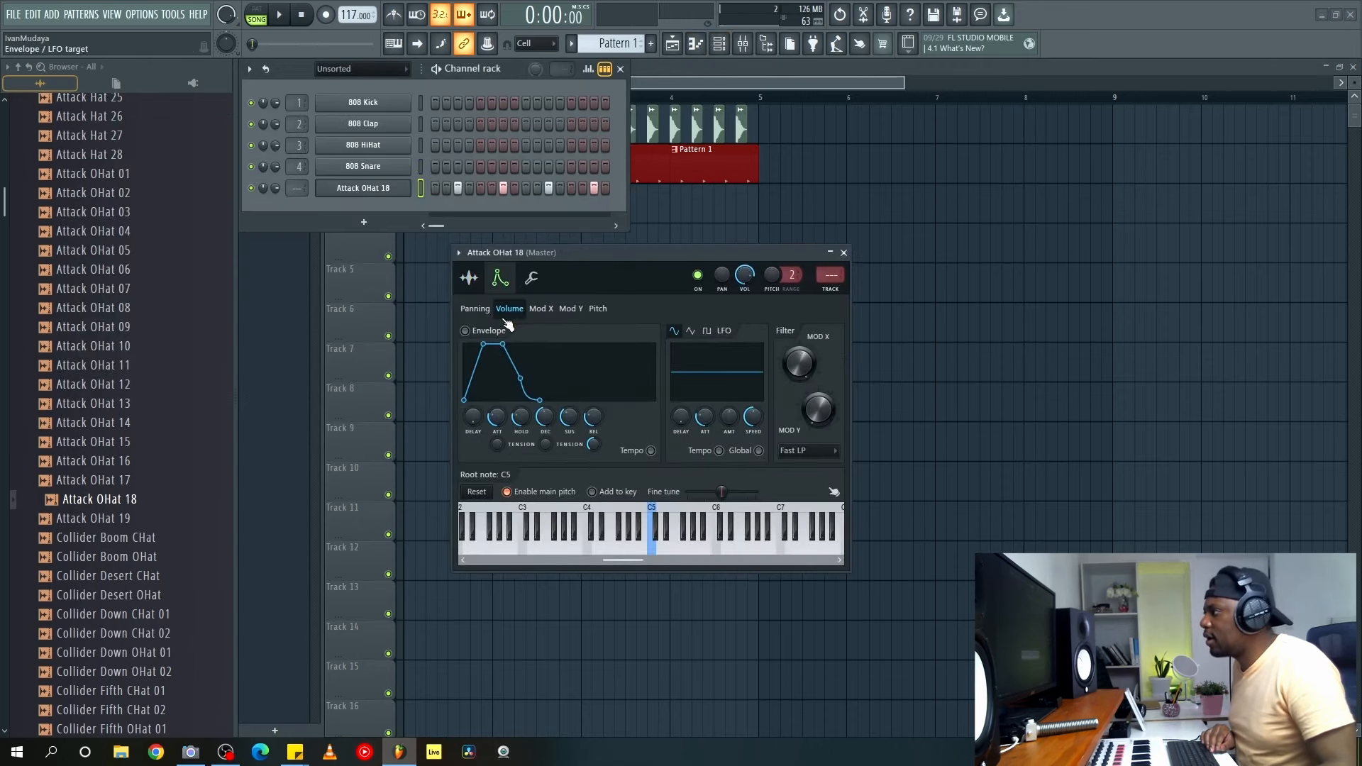
click(470, 278)
click(501, 280)
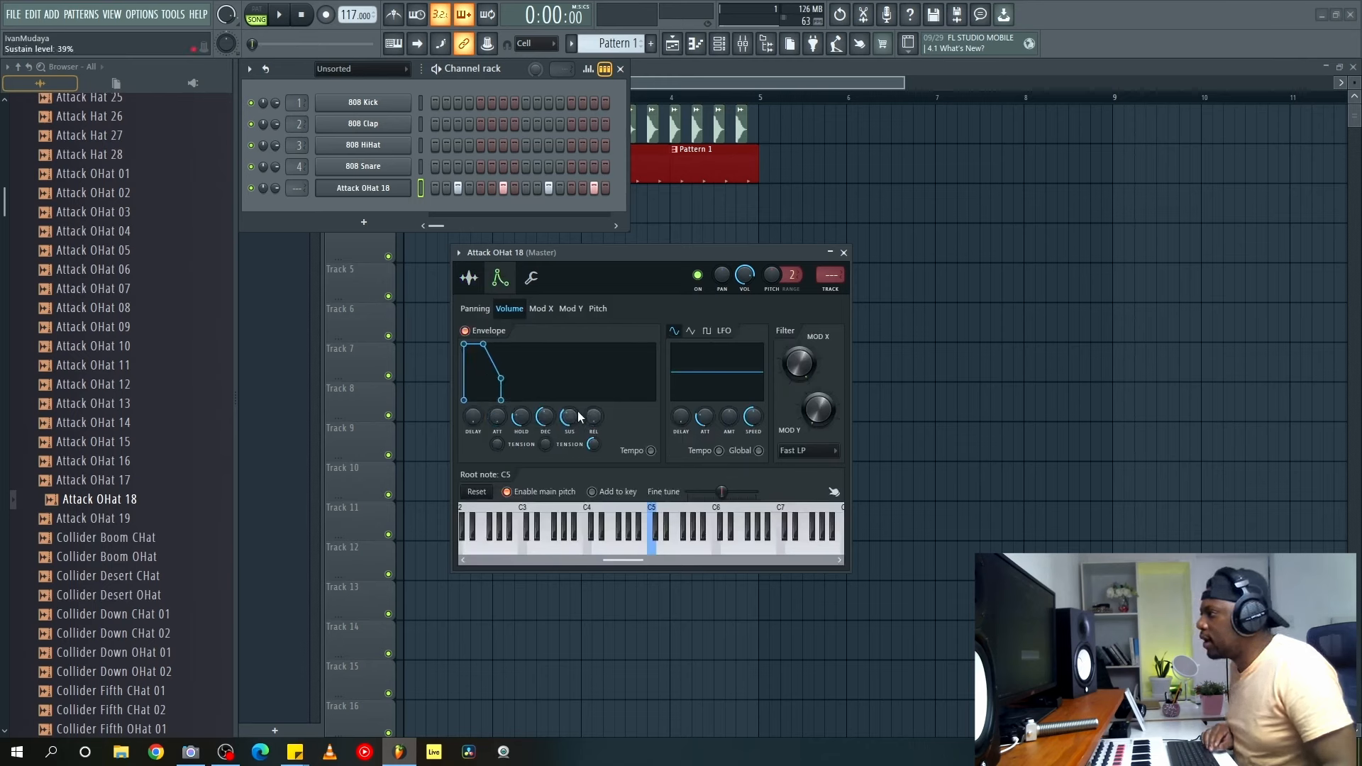
During playback, set the hat's volume envelope to zero decay and sustain with about 15% hold, and lower its channel volume.
key(space)
mouse_move(538, 421)
mouse_down()
mouse_move(538, 458)
mouse_move(524, 429)
mouse_up()
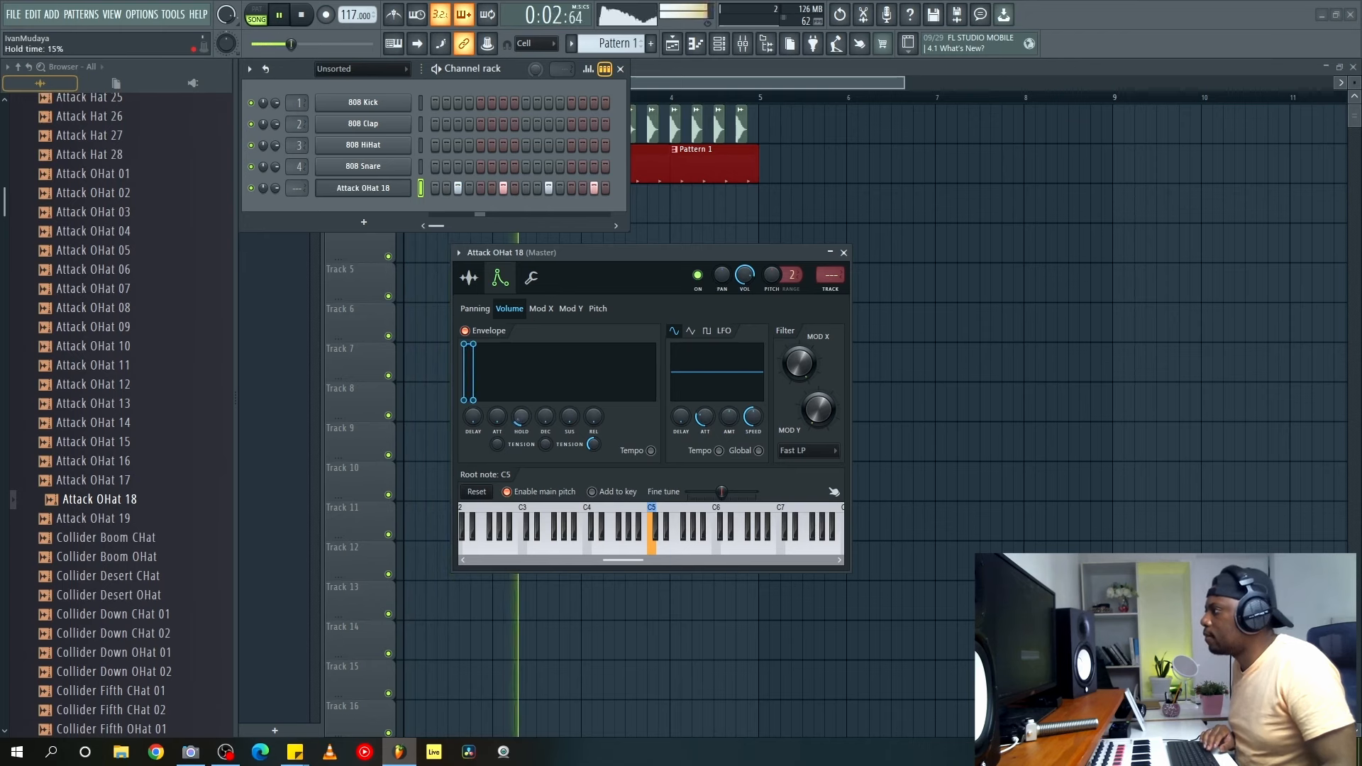
drag(278, 190, 278, 207)
drag(523, 419, 523, 413)
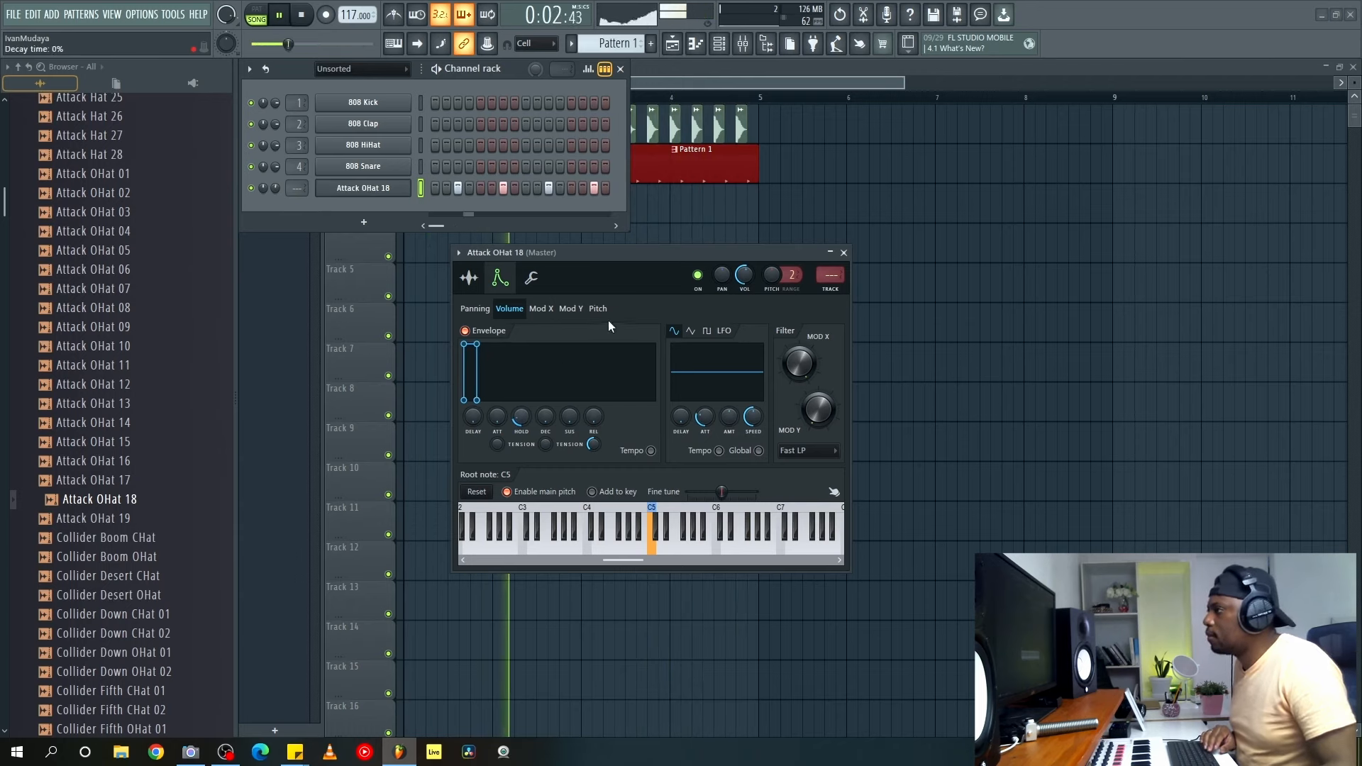
key(space)
Route the Attack OHat 18 channel to mixer track 5, close its settings and show the mixer.
double_click(831, 278)
click(845, 253)
drag(888, 325, 628, 247)
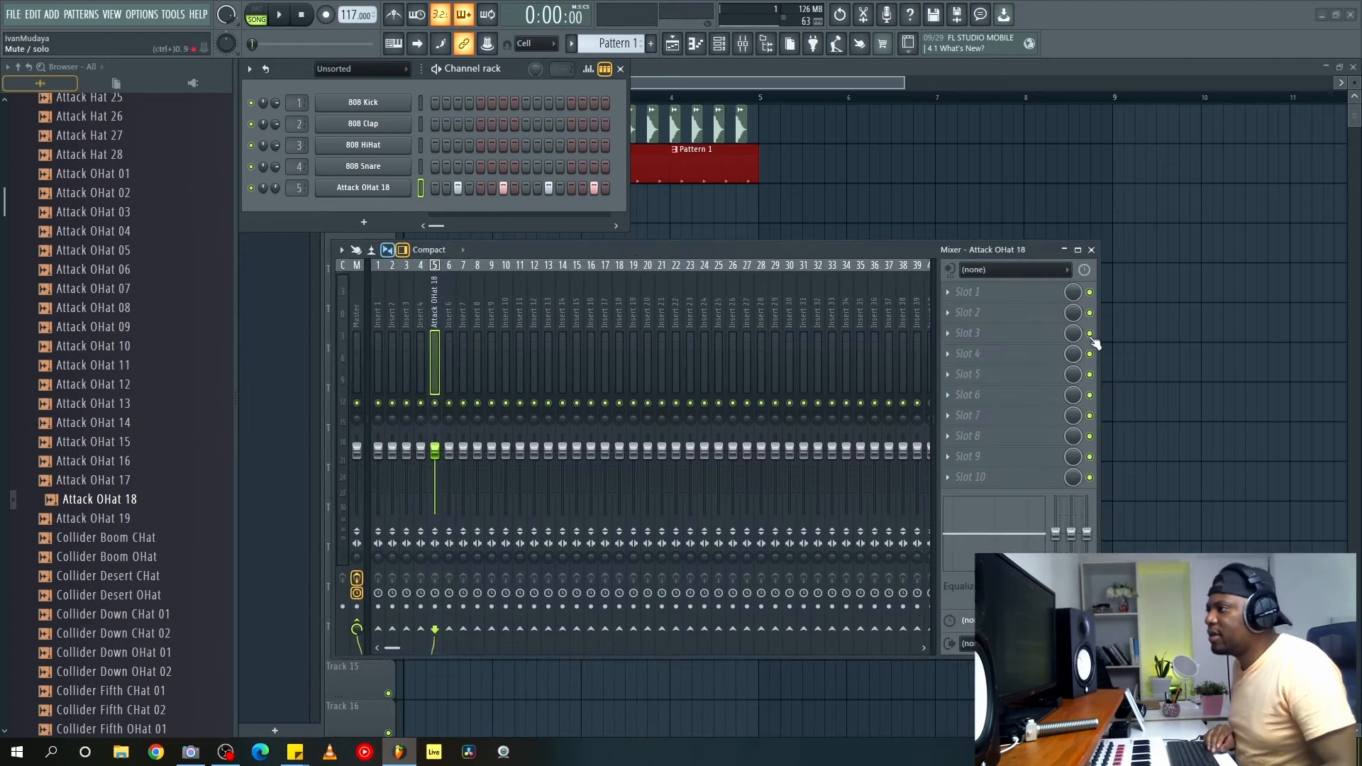
Load Fruity Reeverb 2 in slot 2 of the Attack OHat 18 mixer track, lower its wet level and close the plugin.
click(993, 316)
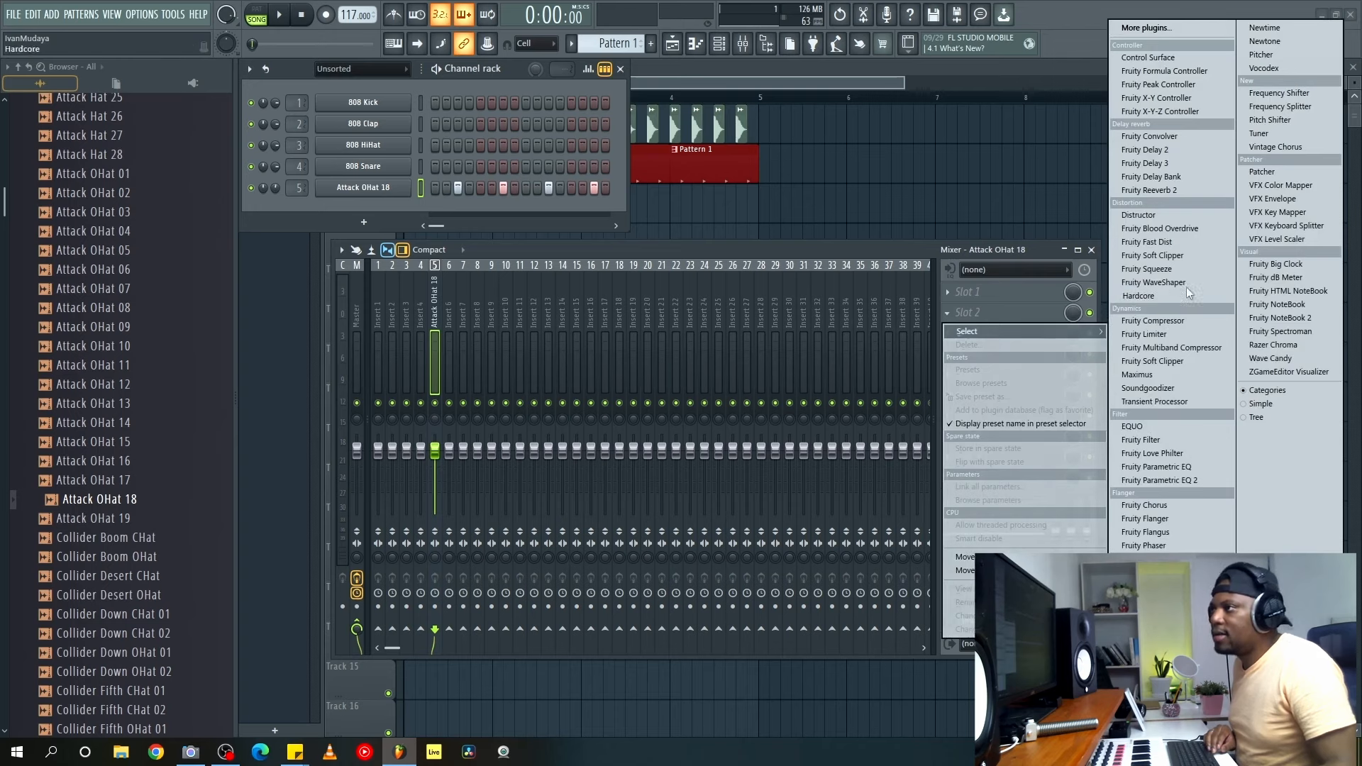
click(1176, 190)
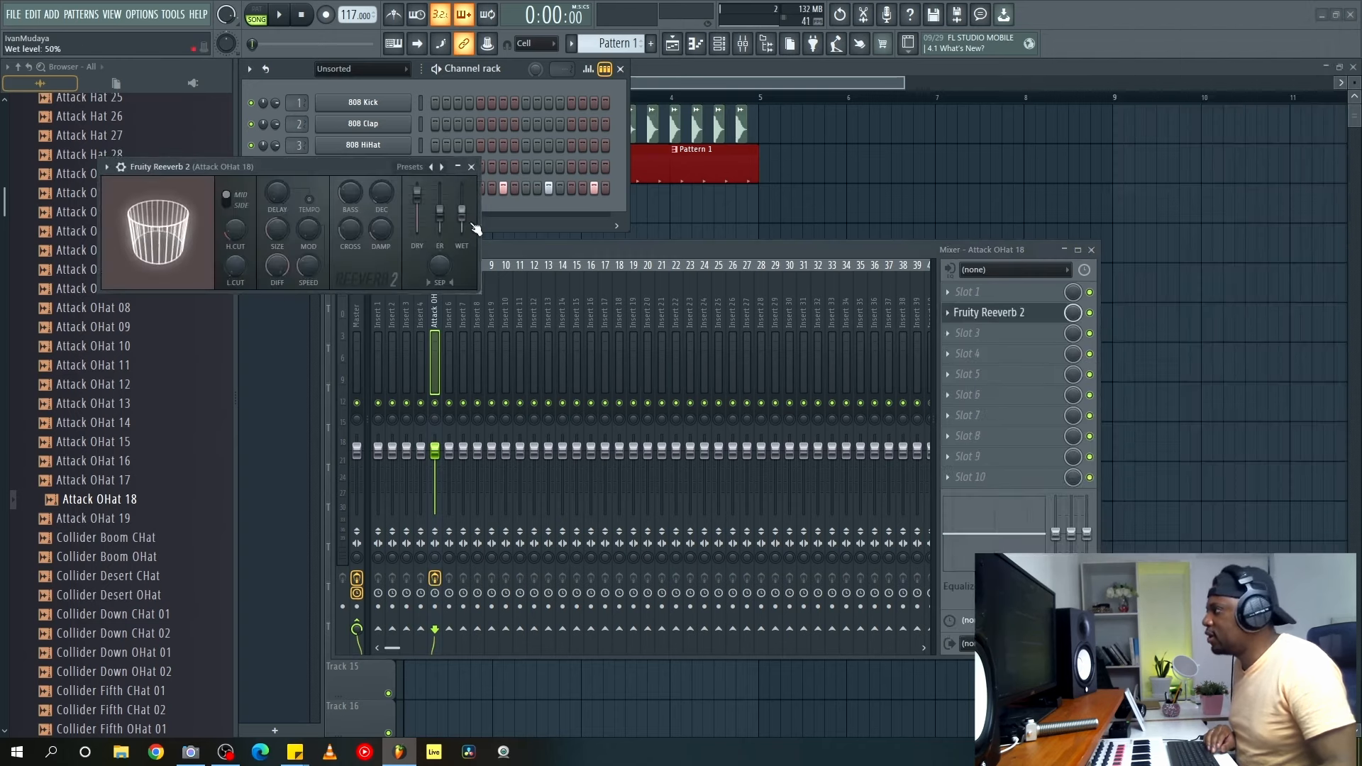
drag(462, 213, 463, 224)
key(space)
click(471, 167)
During song playback, lower the Attack OHat 18 mixer fader to about 67% (-8.0 dB) and adjust its channel volume.
key(space)
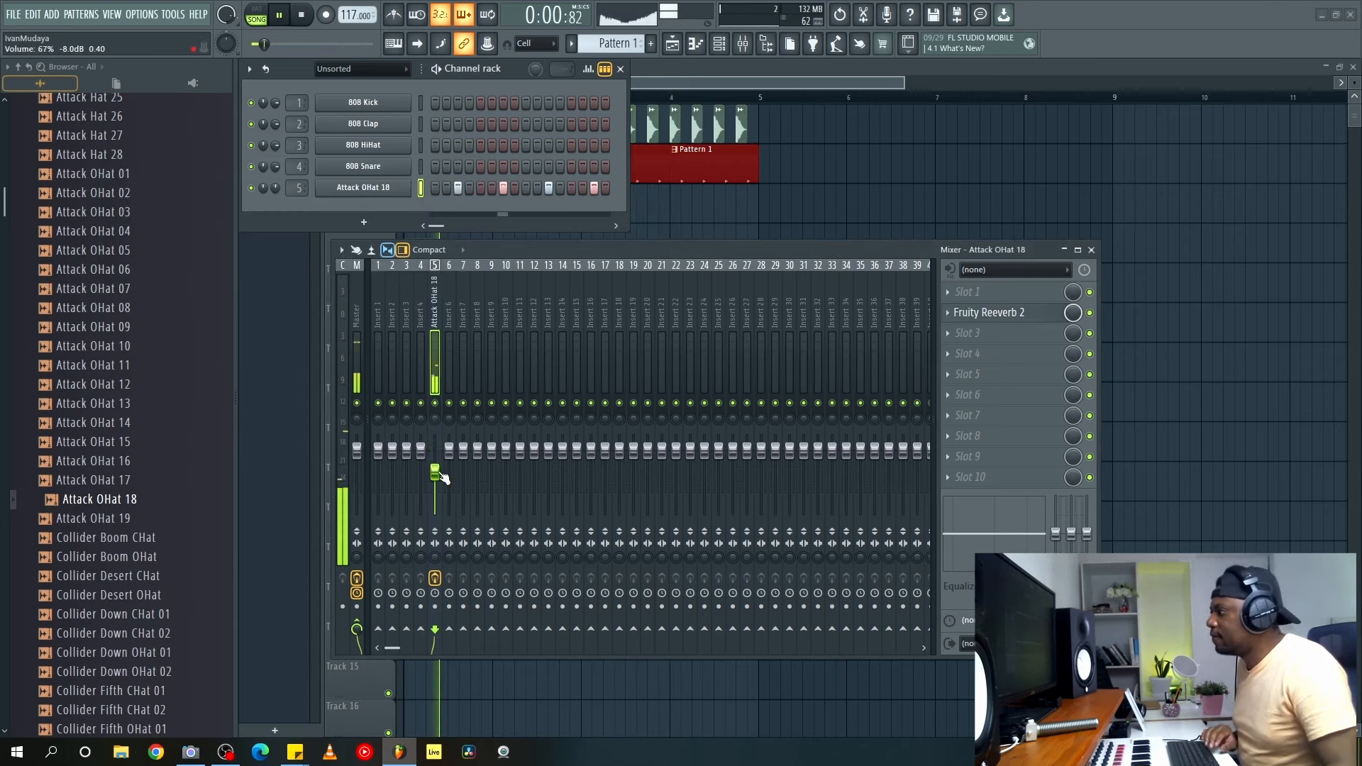
drag(275, 187, 276, 213)
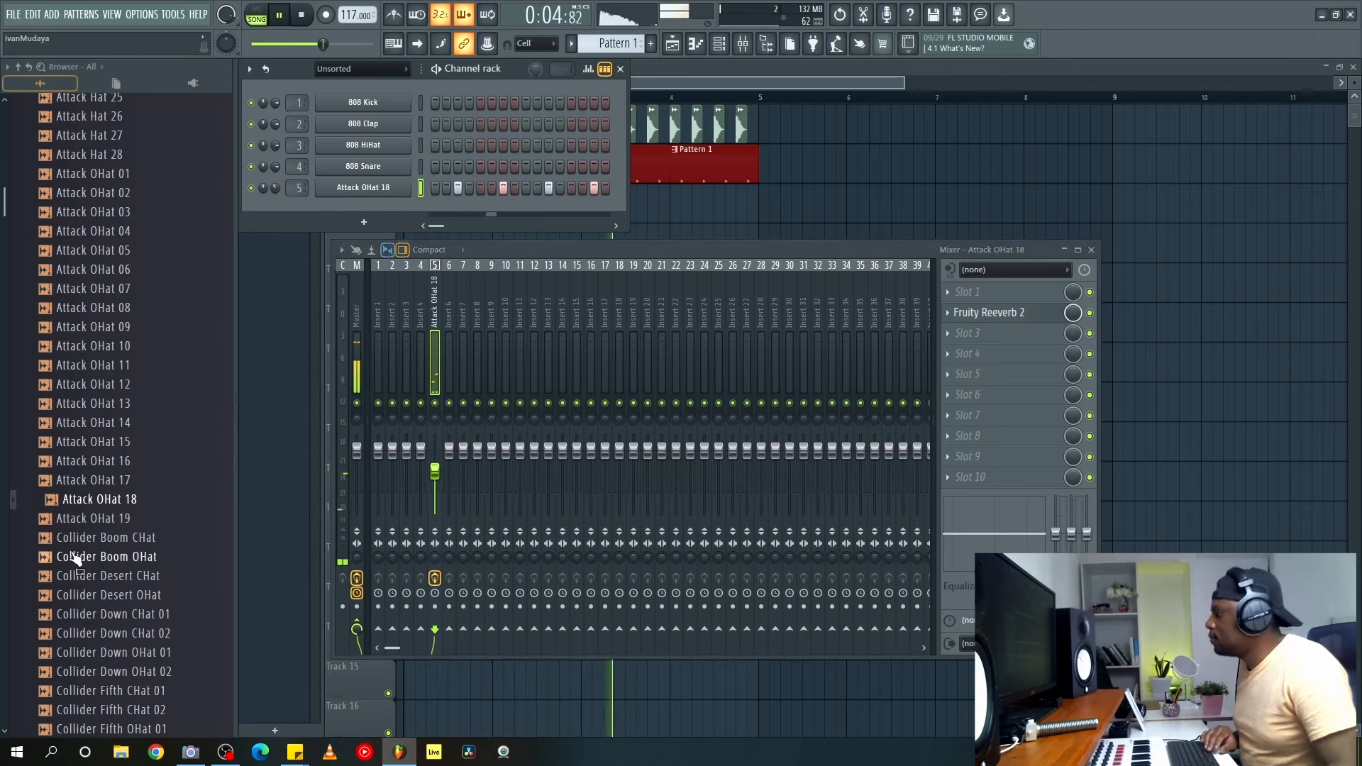
Audition Collider Boom CHat and Collider Boom OHat against the playing beat.
click(138, 540)
click(138, 558)
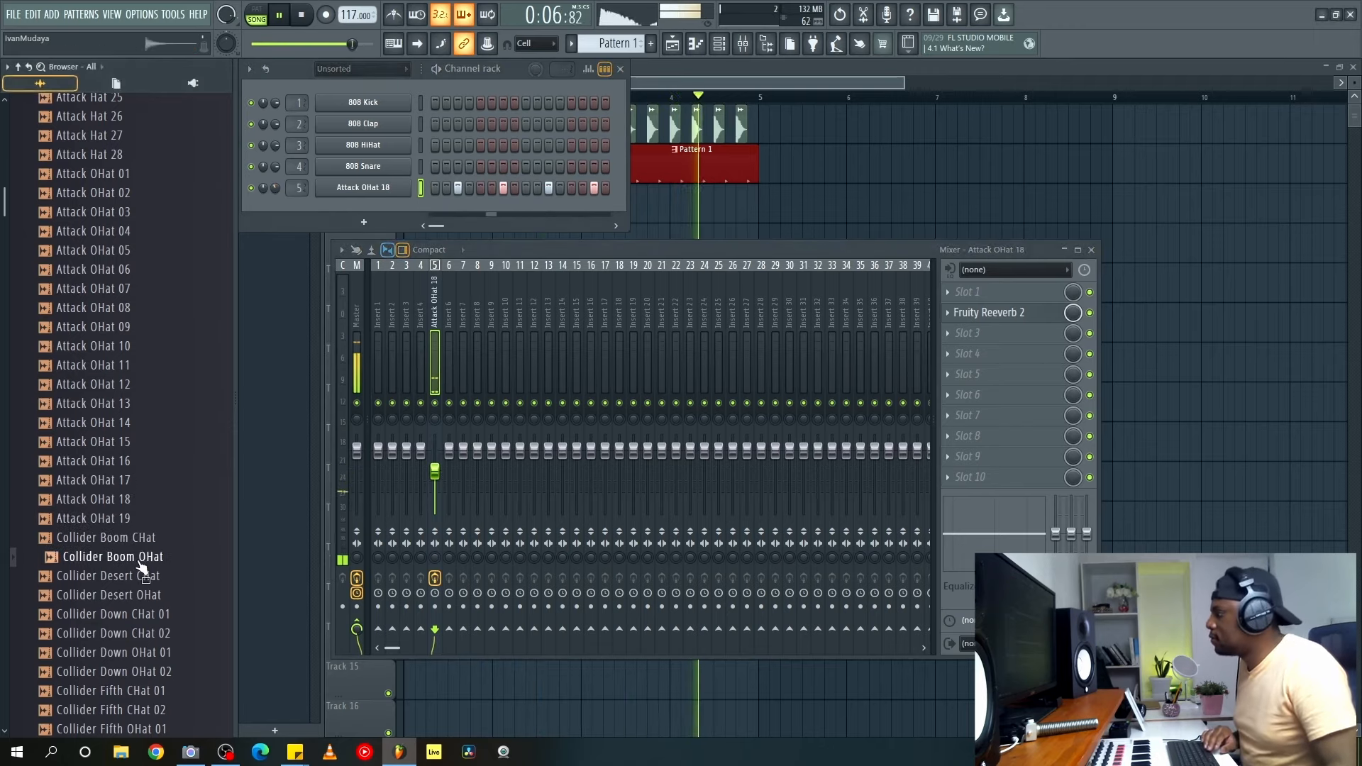
Add the Collider Boom OHat sample as a new channel and lower its volume to 38%.
scroll(139, 555, down, 4)
key(space)
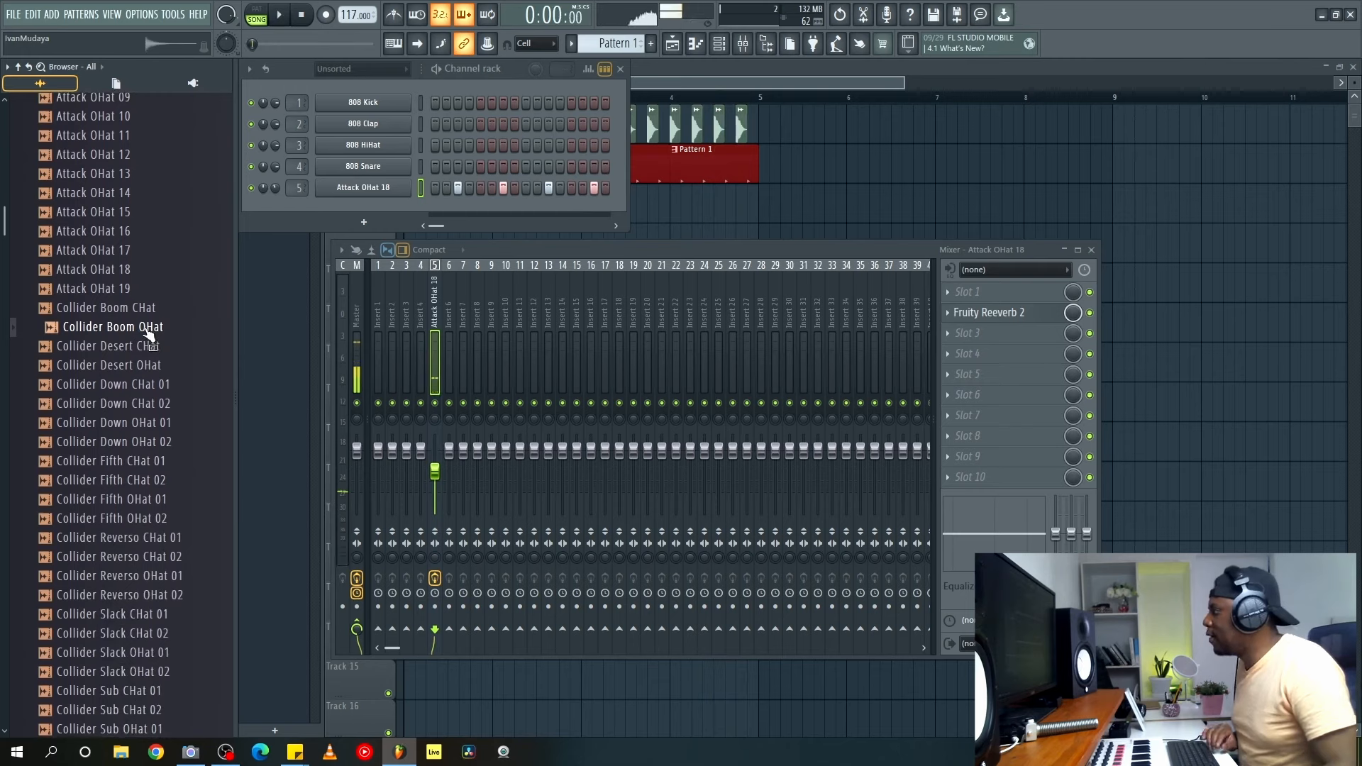
drag(247, 278, 362, 200)
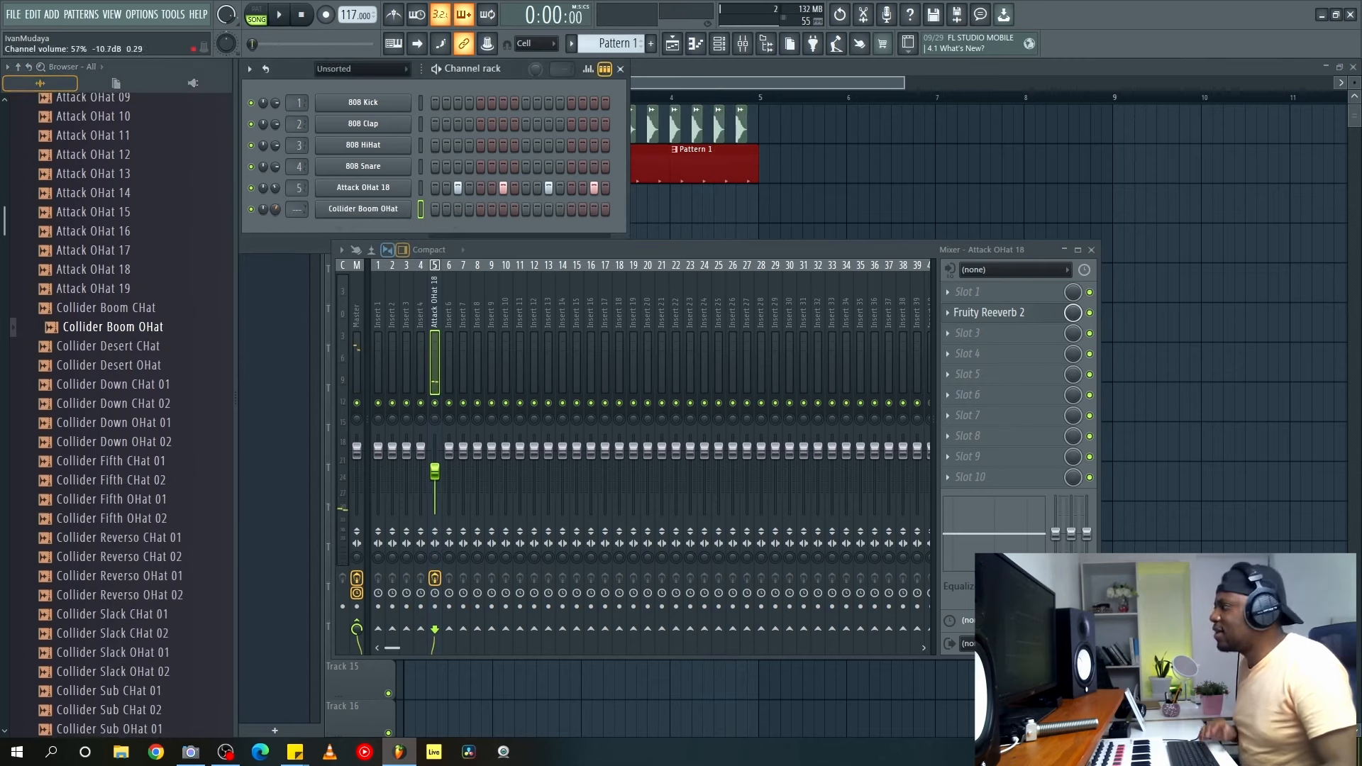
drag(275, 210, 275, 224)
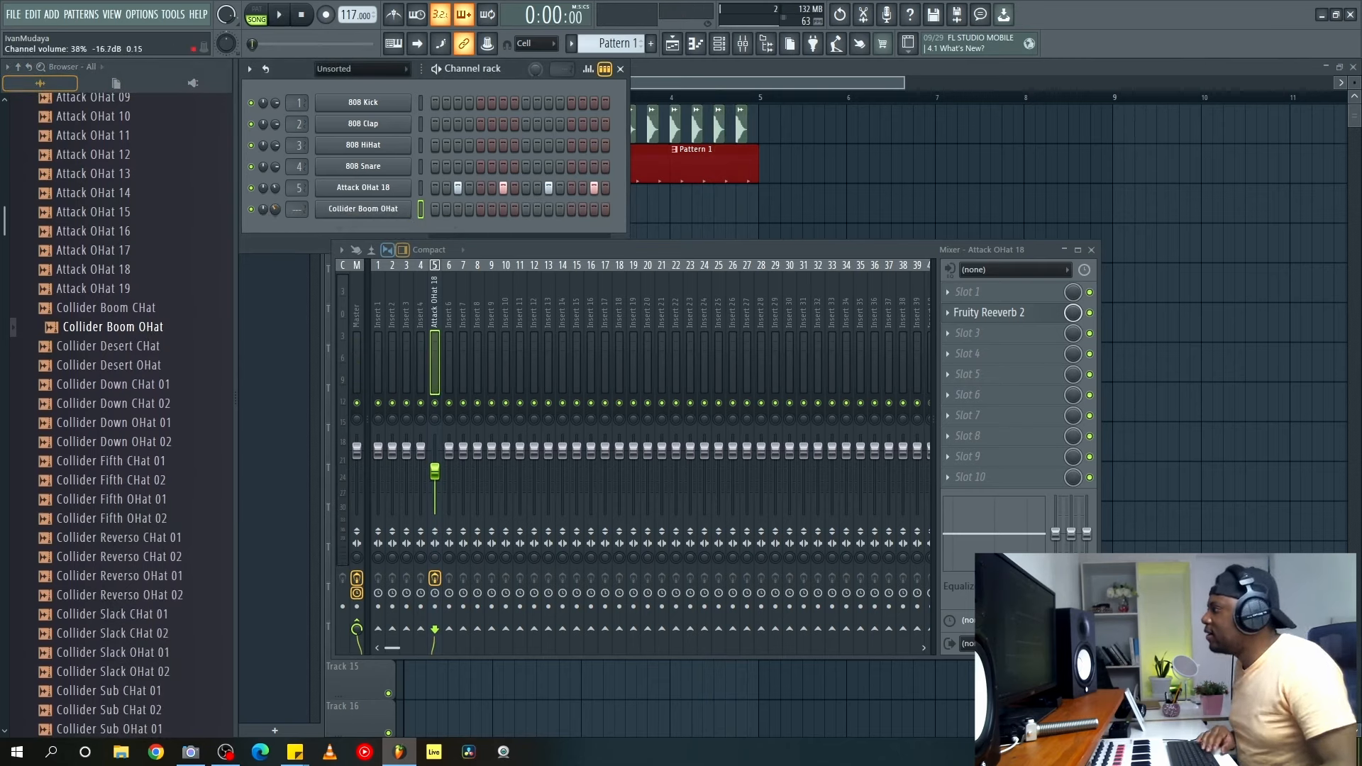
Place Collider Boom OHat hits on steps 3 and 11, and adjust its panning to 20% left and volume to 52%.
key(space)
click(548, 208)
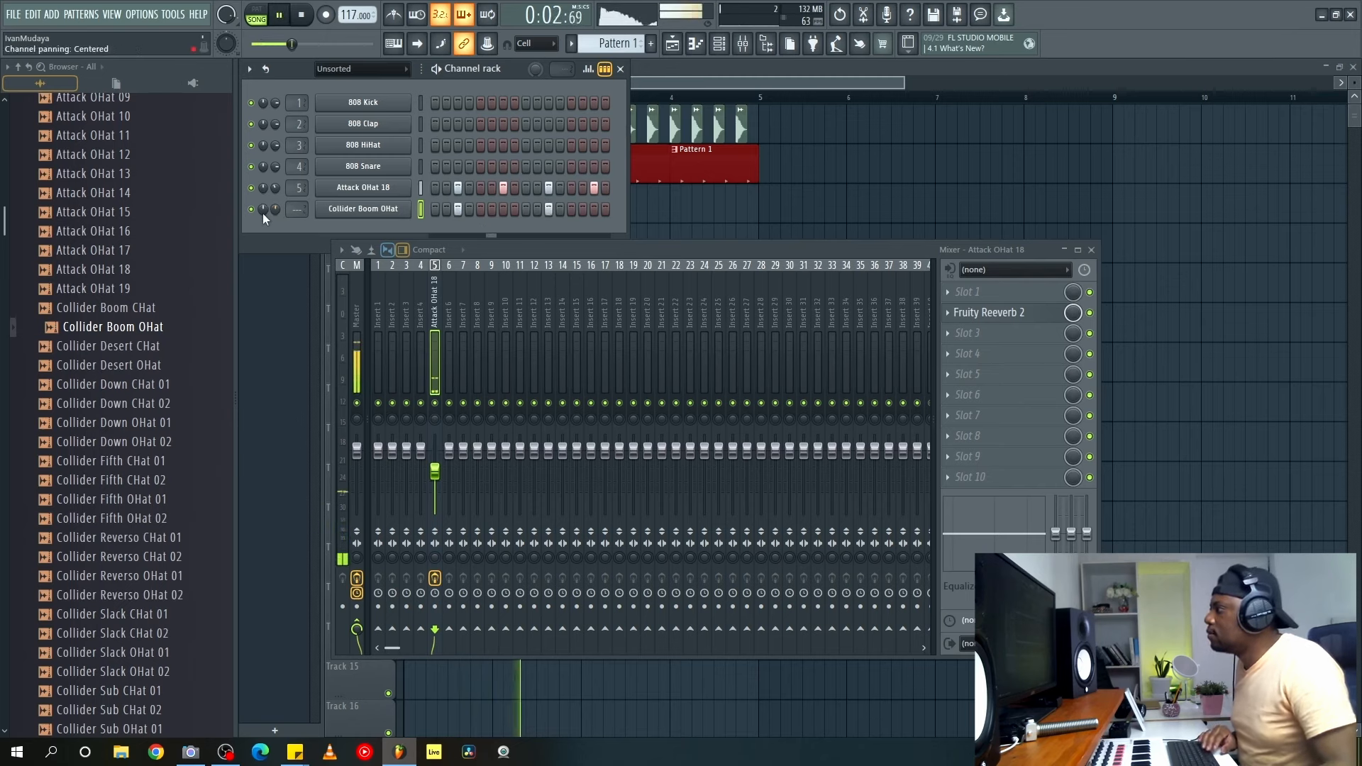
key(space)
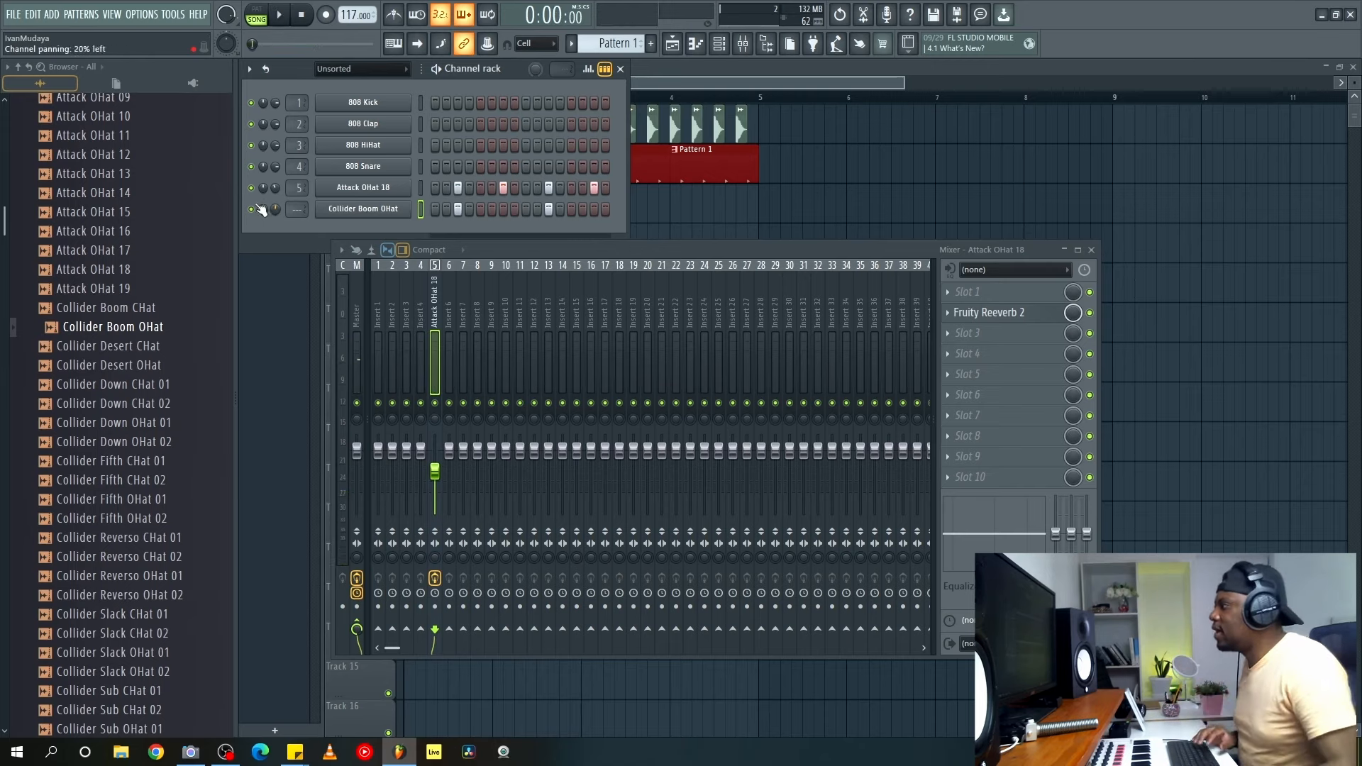
scroll(277, 210, up, 5)
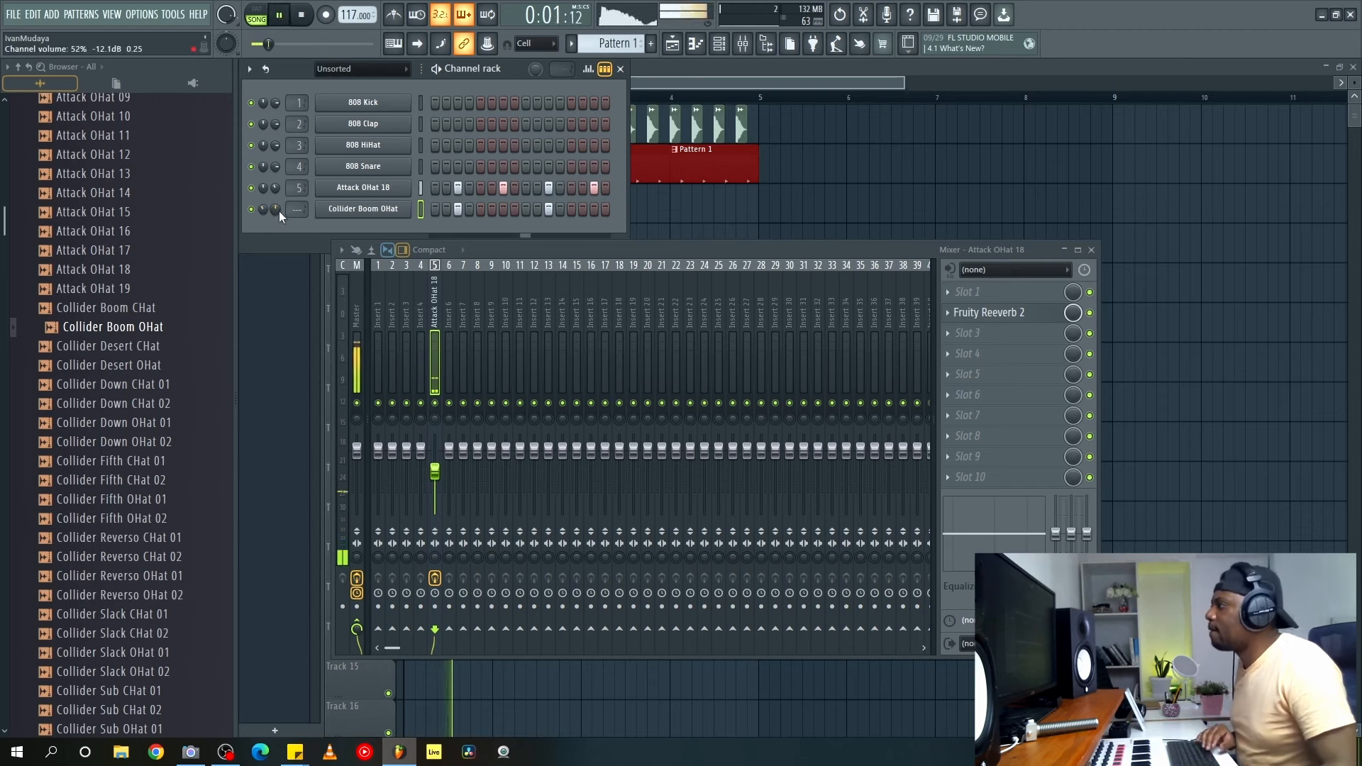
key(space)
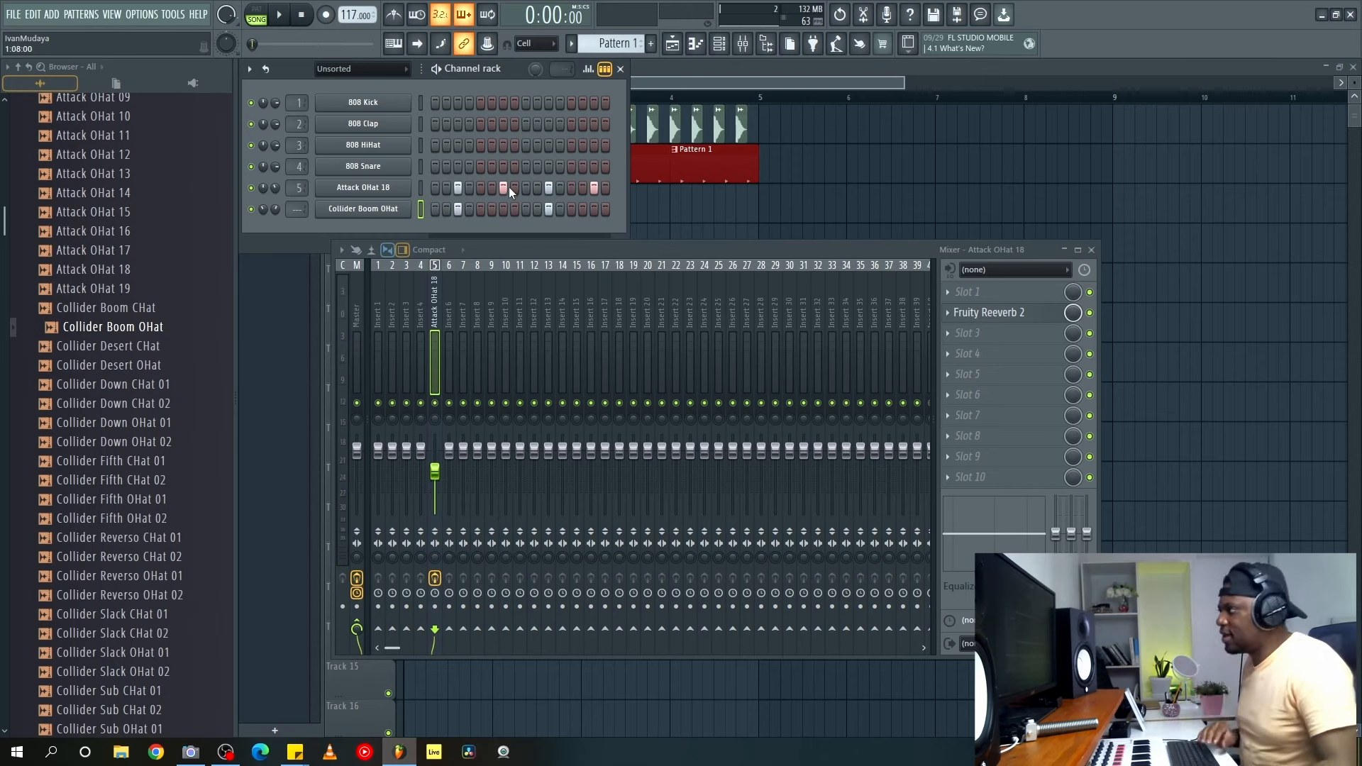
Add a Collider Boom OHat hit on step 14 and set the channel's volume to 59% during playback.
key(space)
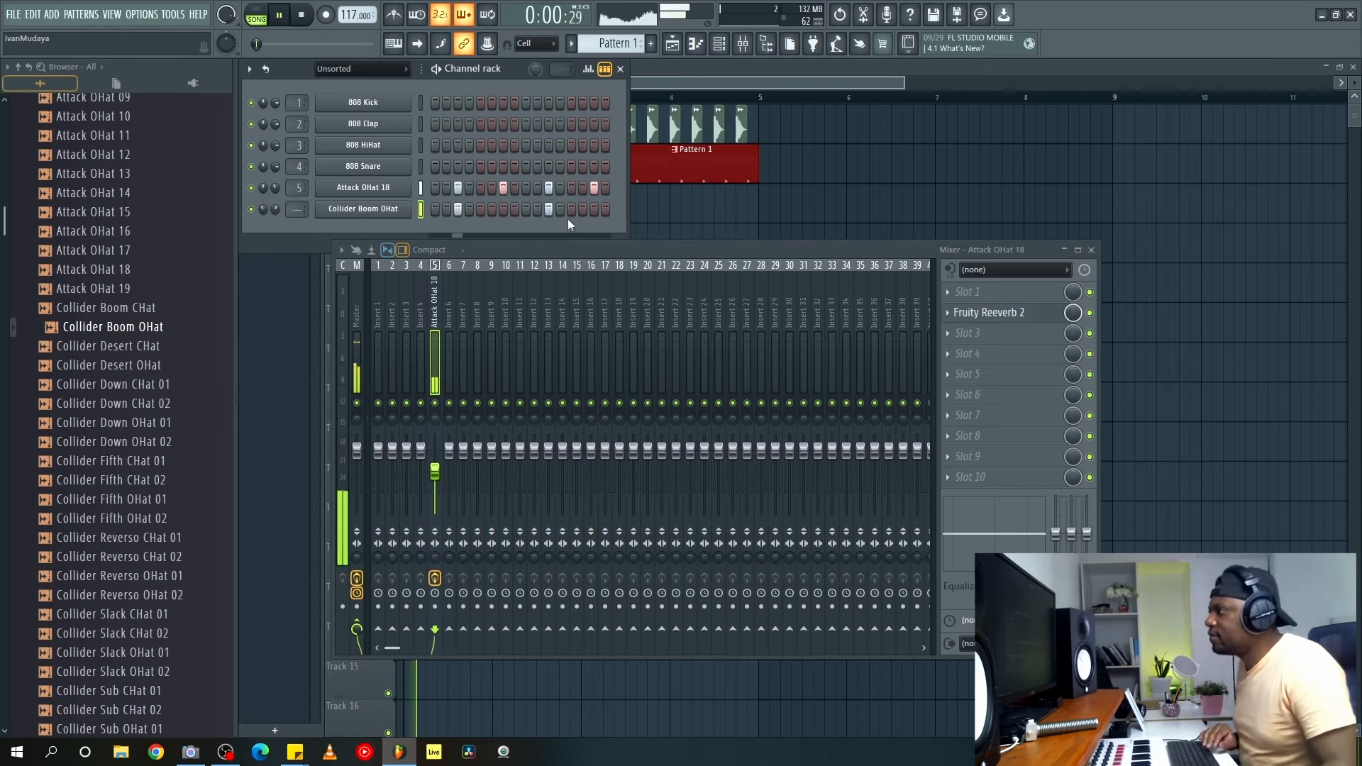
click(582, 209)
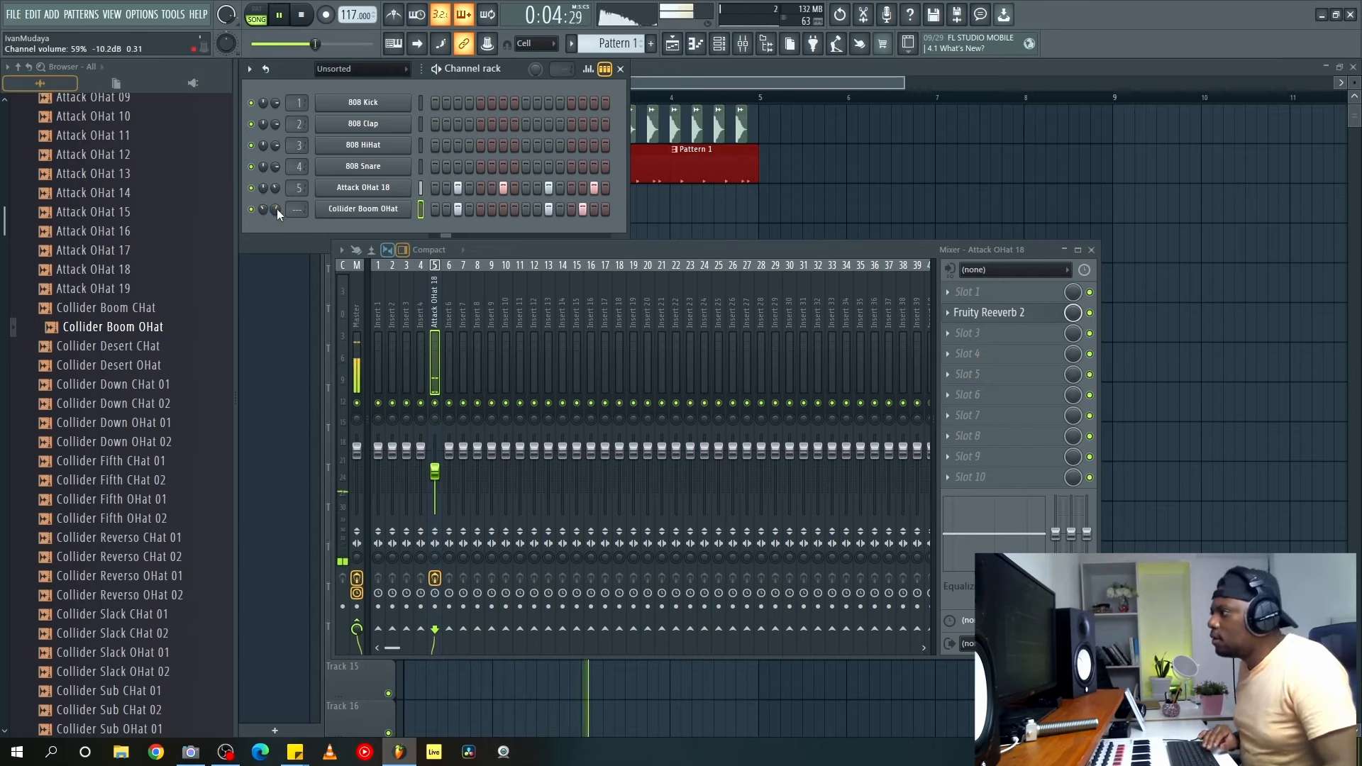
key(space)
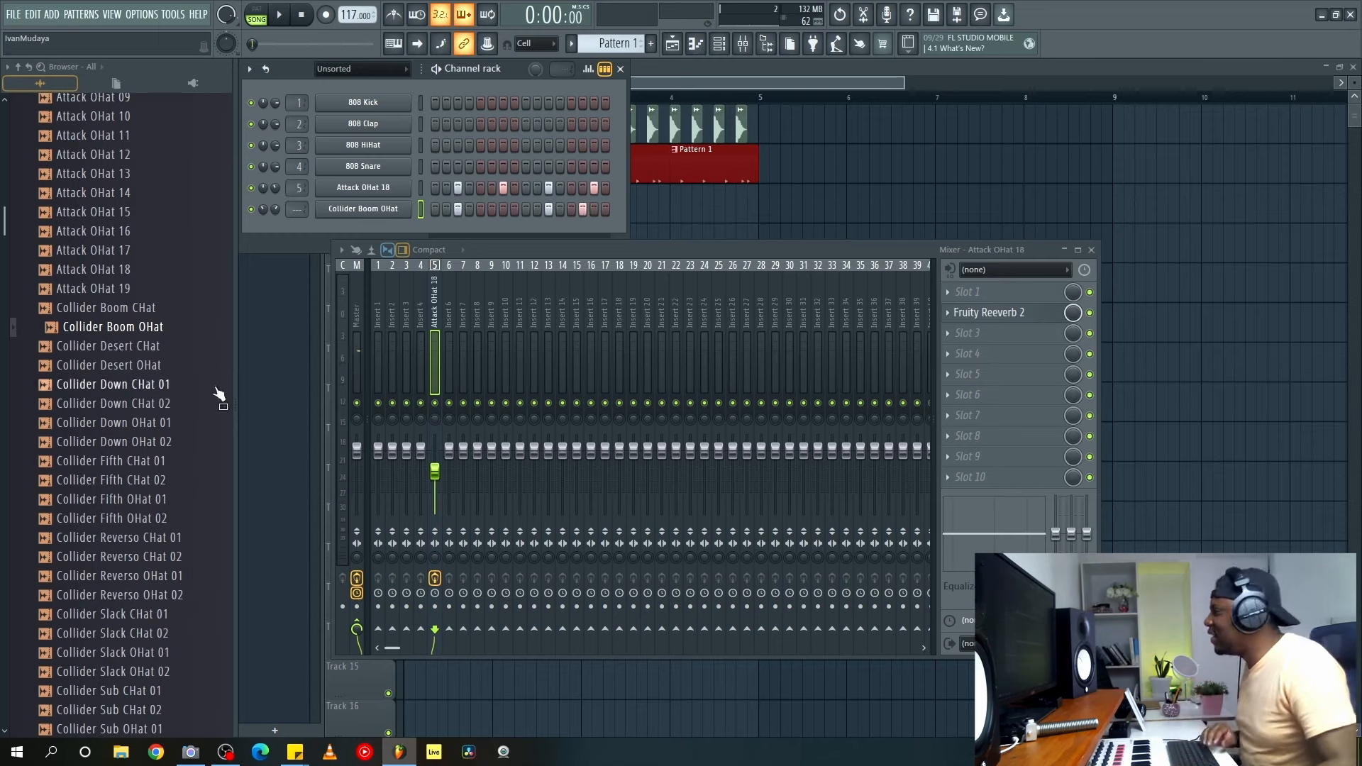
Audition more Collider hi-hat samples and add Collider Third CHat 02 as a new channel.
click(168, 501)
scroll(168, 501, down, 6)
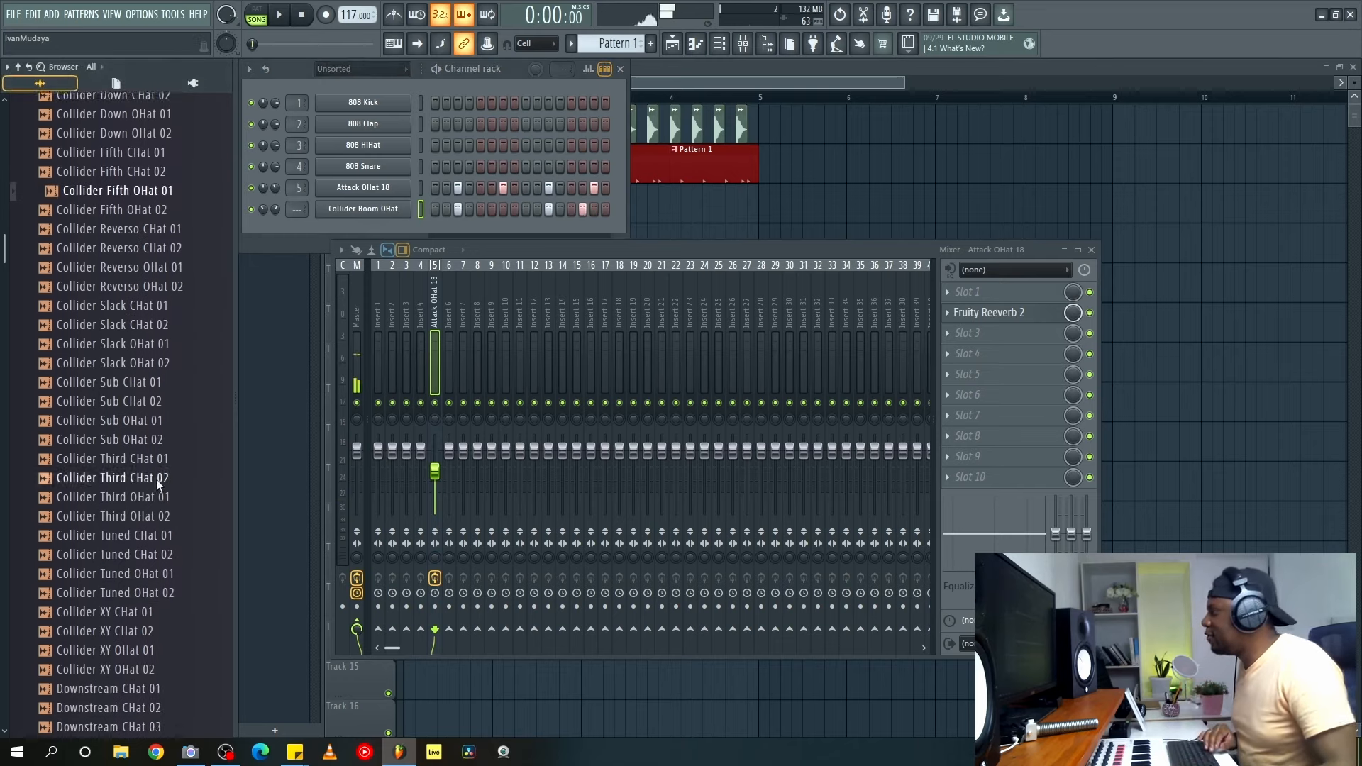
click(135, 442)
drag(146, 451, 372, 220)
drag(274, 231, 276, 236)
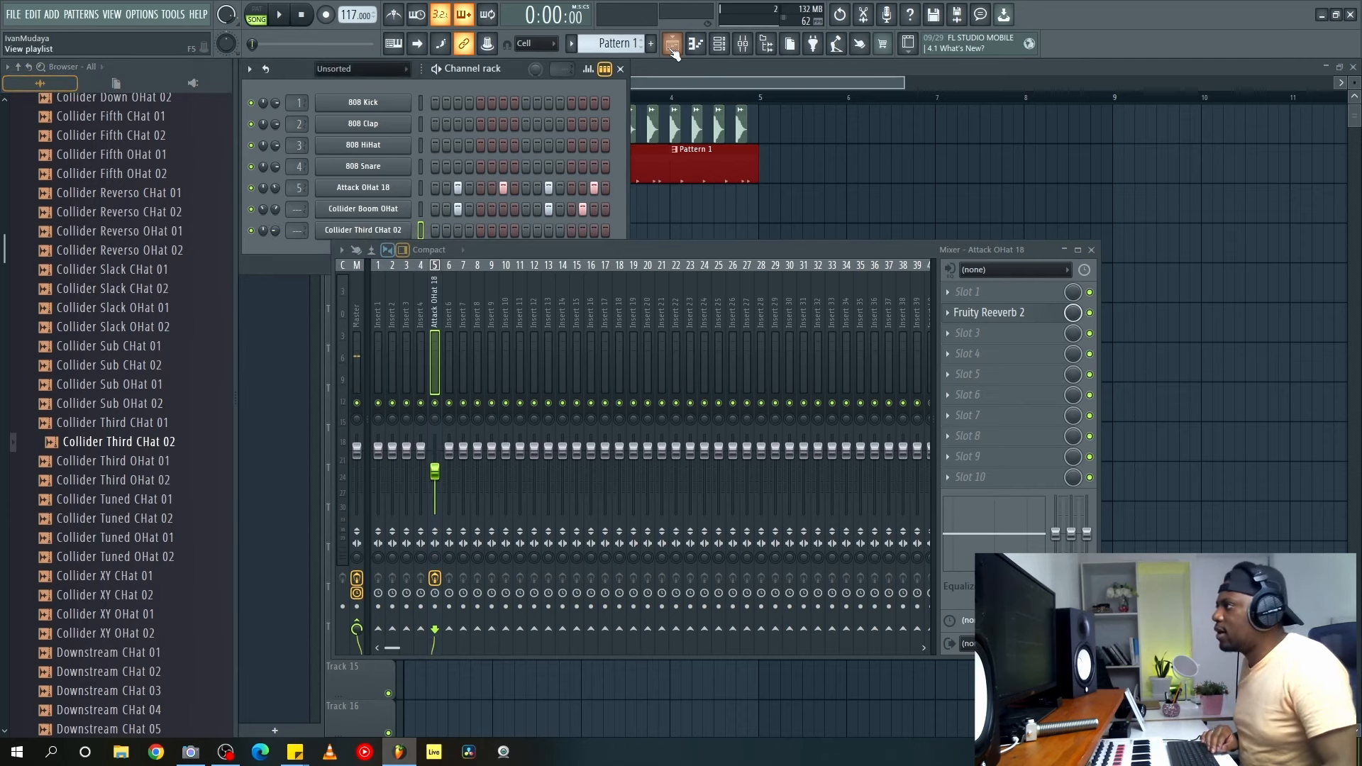
Lay a new Pattern 2 across bars 1 to 4 of Track 3 and fill all 16 Collider Third CHat 02 steps at 17% volume.
drag(414, 206, 717, 206)
double_click(698, 197)
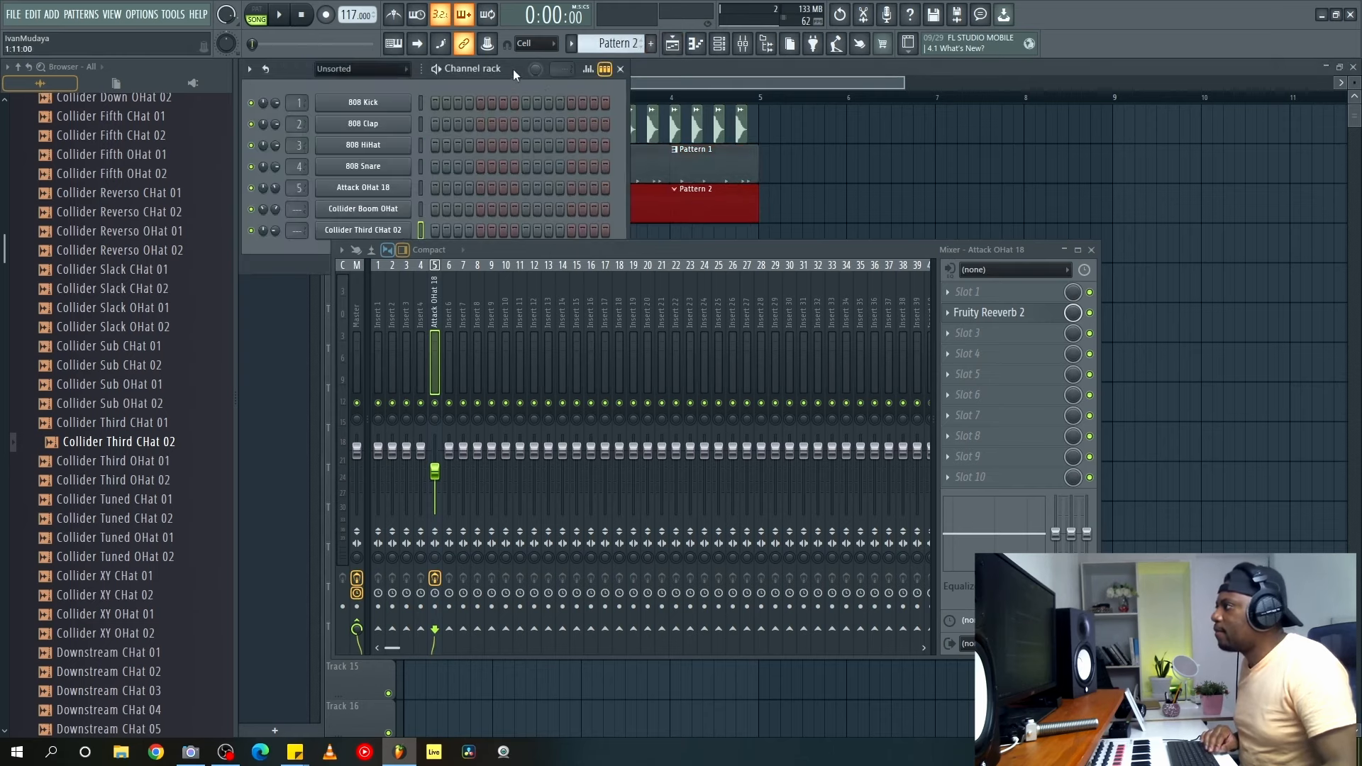
drag(897, 248, 876, 326)
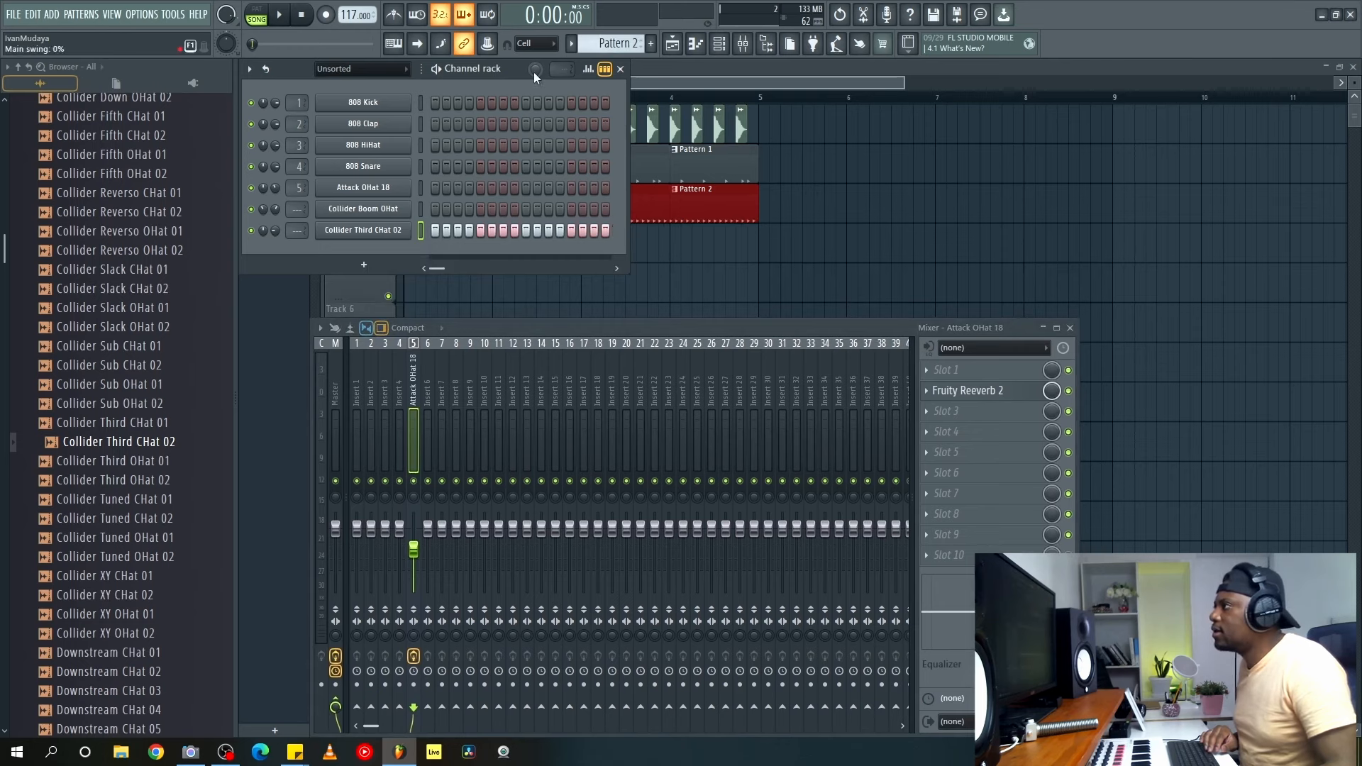
key(space)
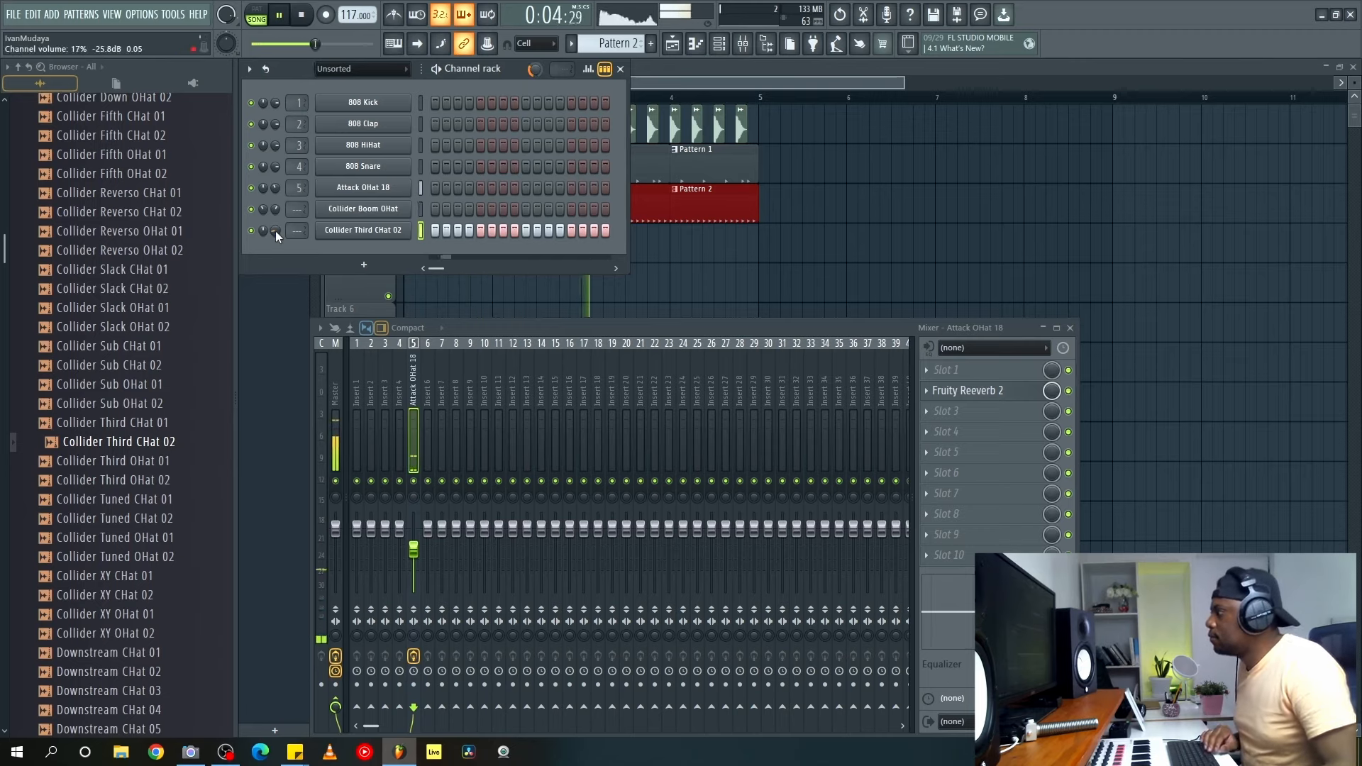
Collapse the Hi Hats sample folder and shift the playlist window so its track headers sit beside the channel rack.
scroll(149, 326, up, 11)
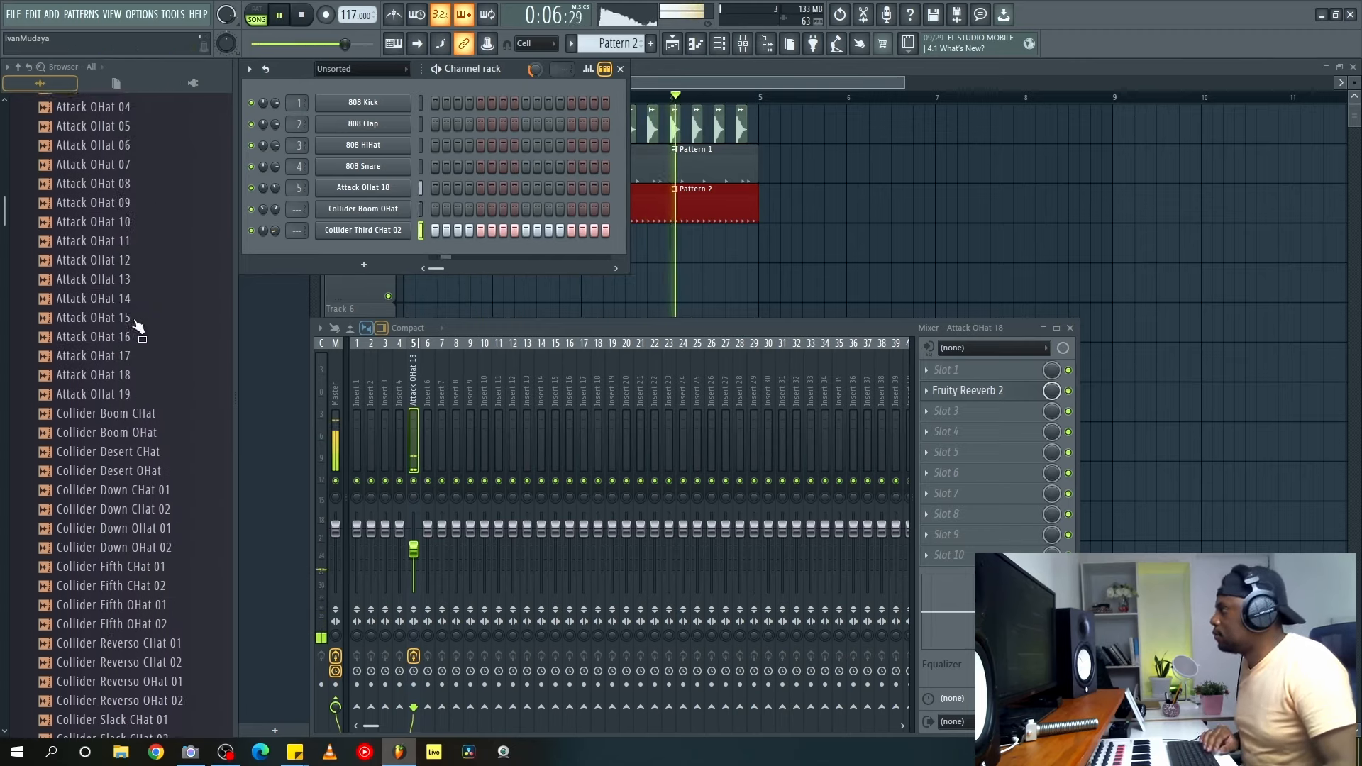
scroll(137, 311, up, 10)
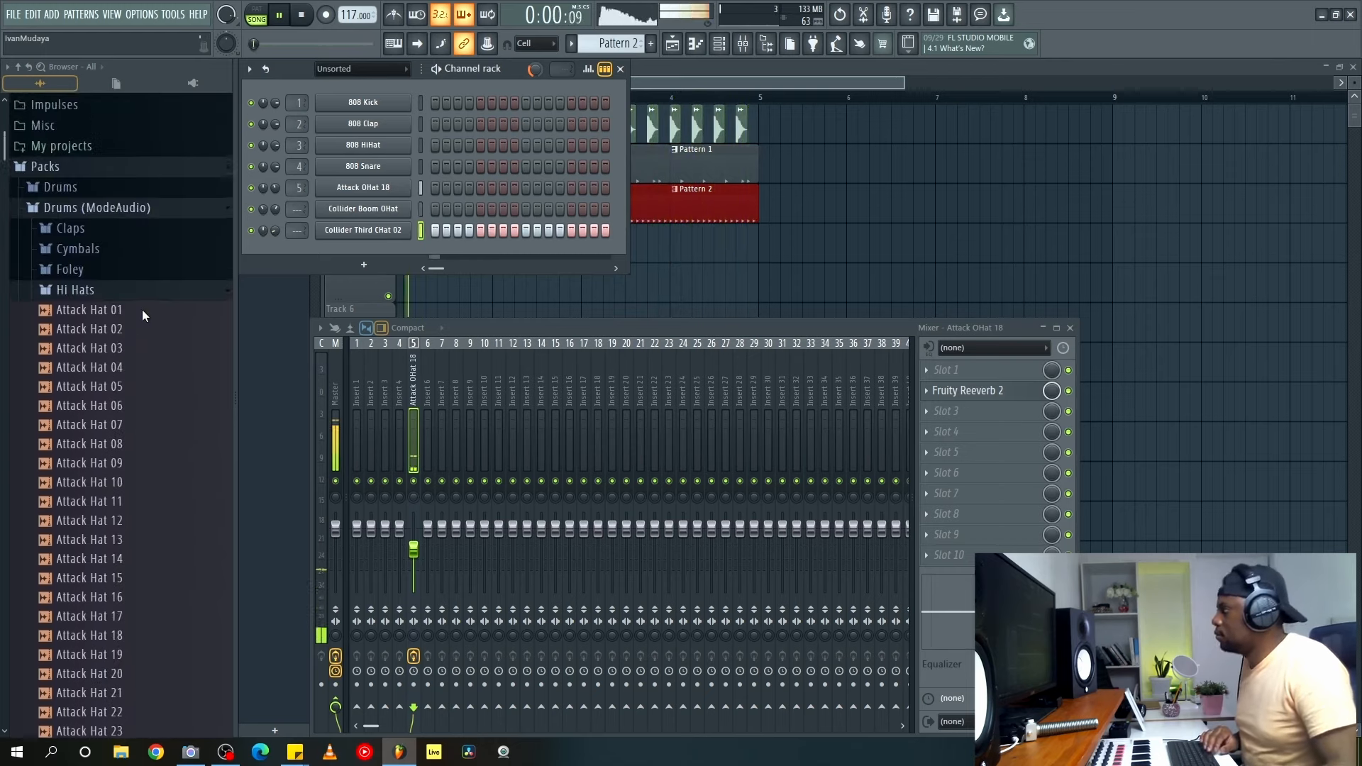
click(120, 310)
click(779, 67)
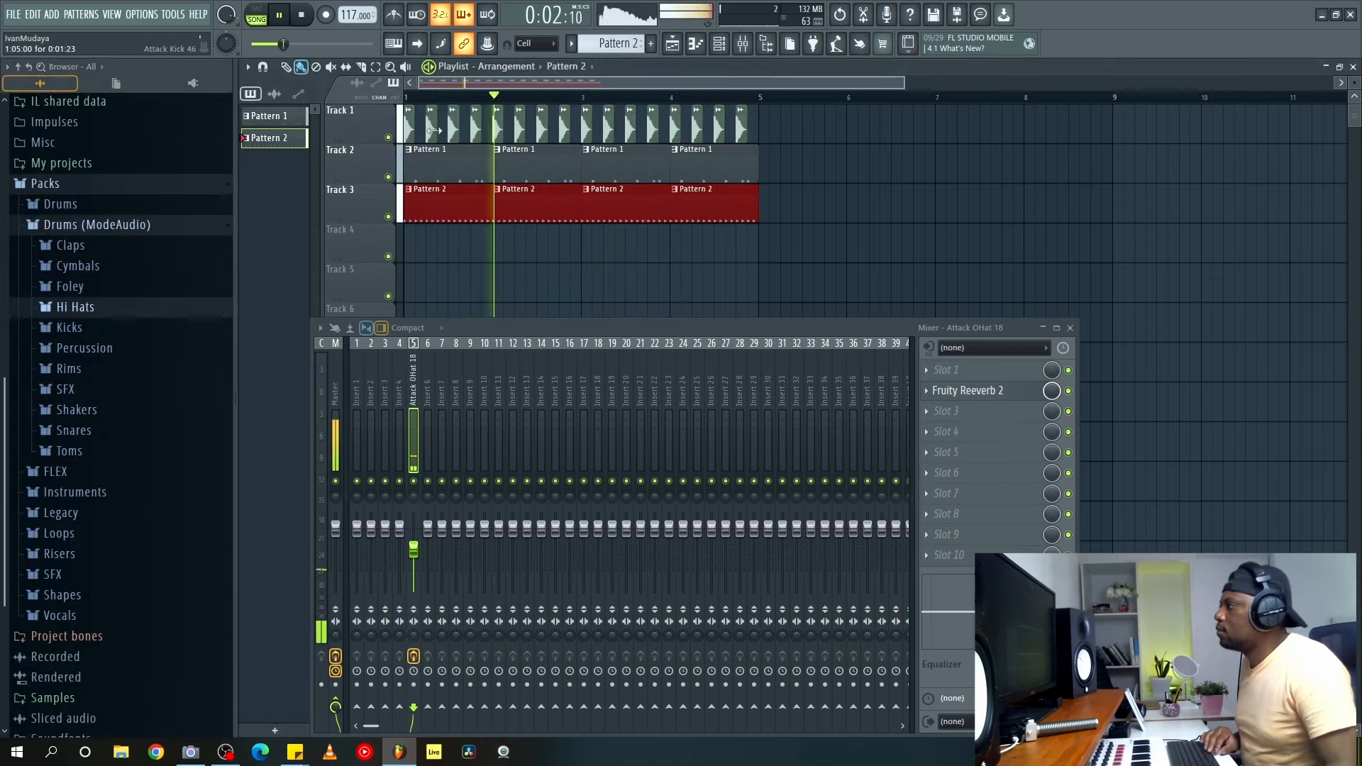
double_click(736, 71)
key(space)
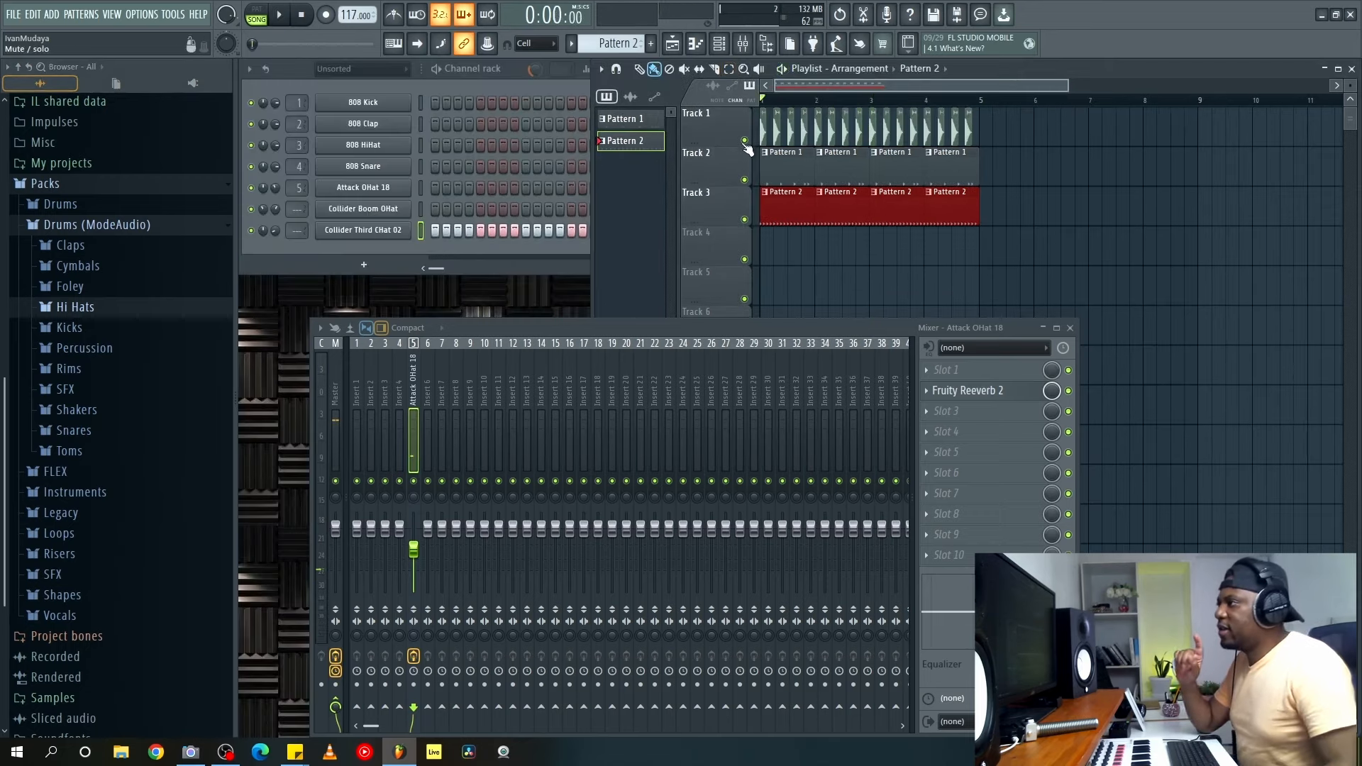
Mute Track 1 in the playlist and audition Attack Snap 01 from the Percussion sample folder.
click(745, 141)
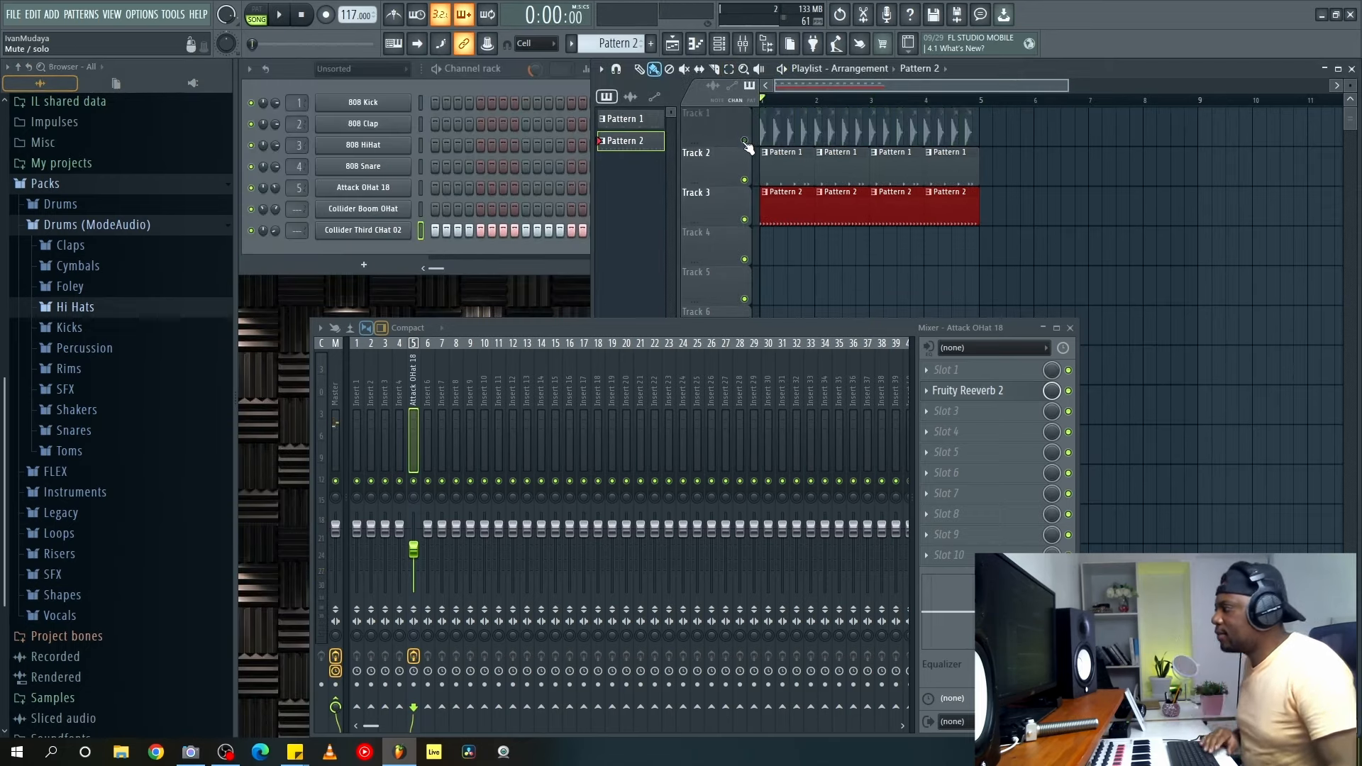
click(190, 349)
scroll(190, 348, down, 5)
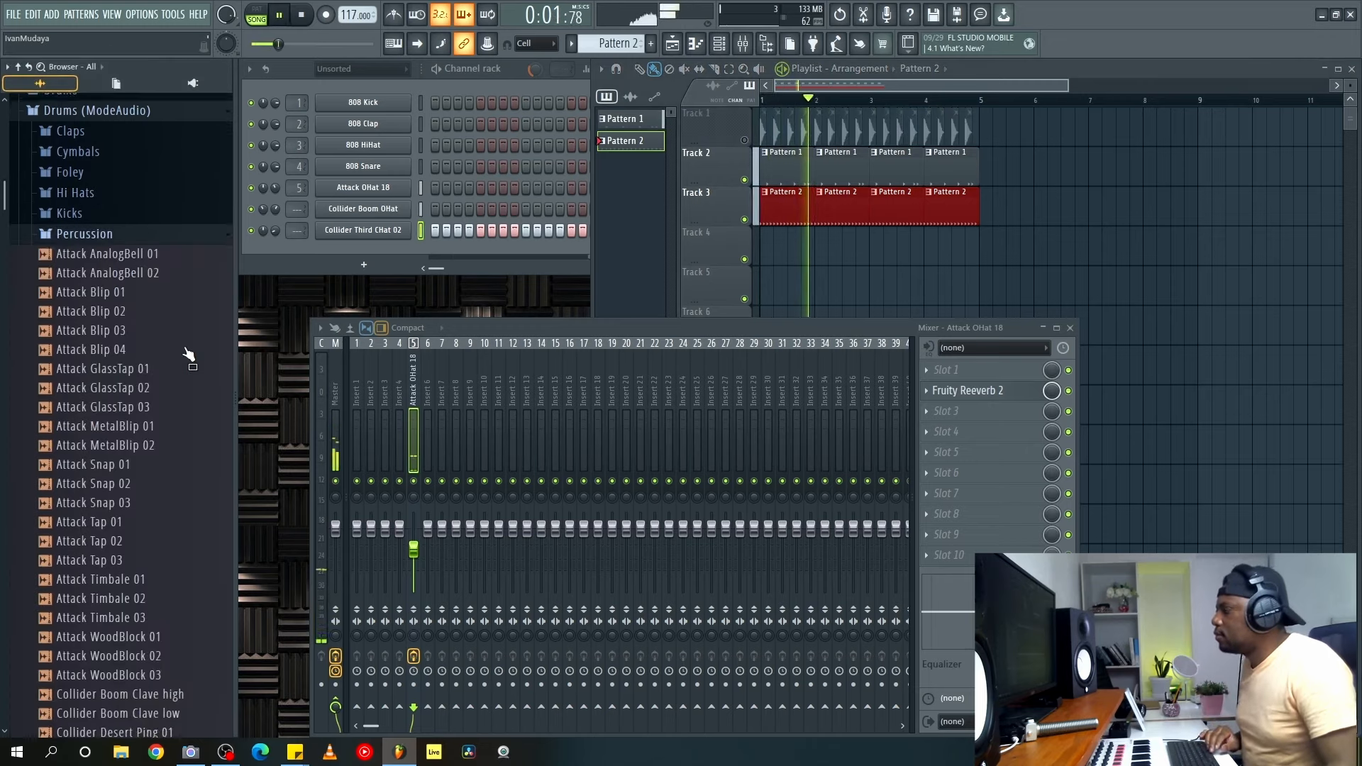
key(space)
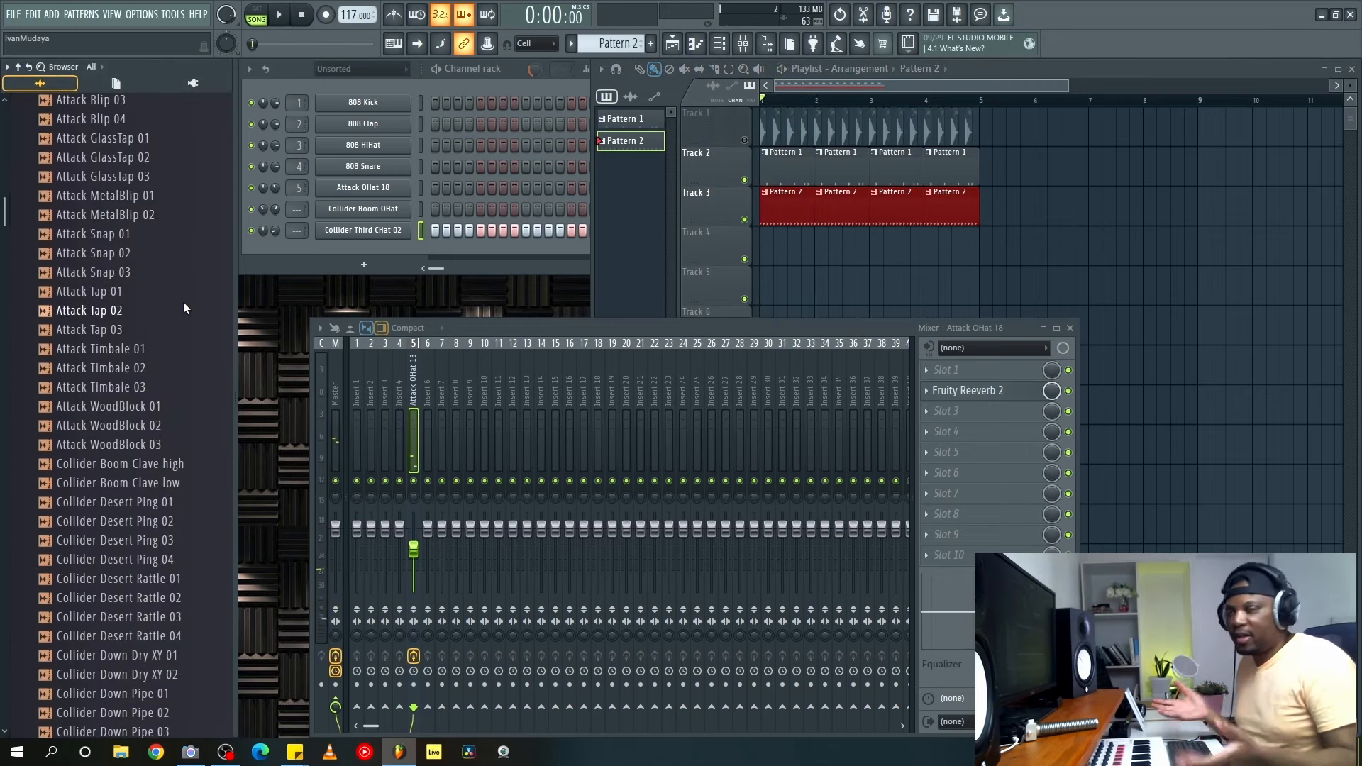
drag(97, 234, 101, 236)
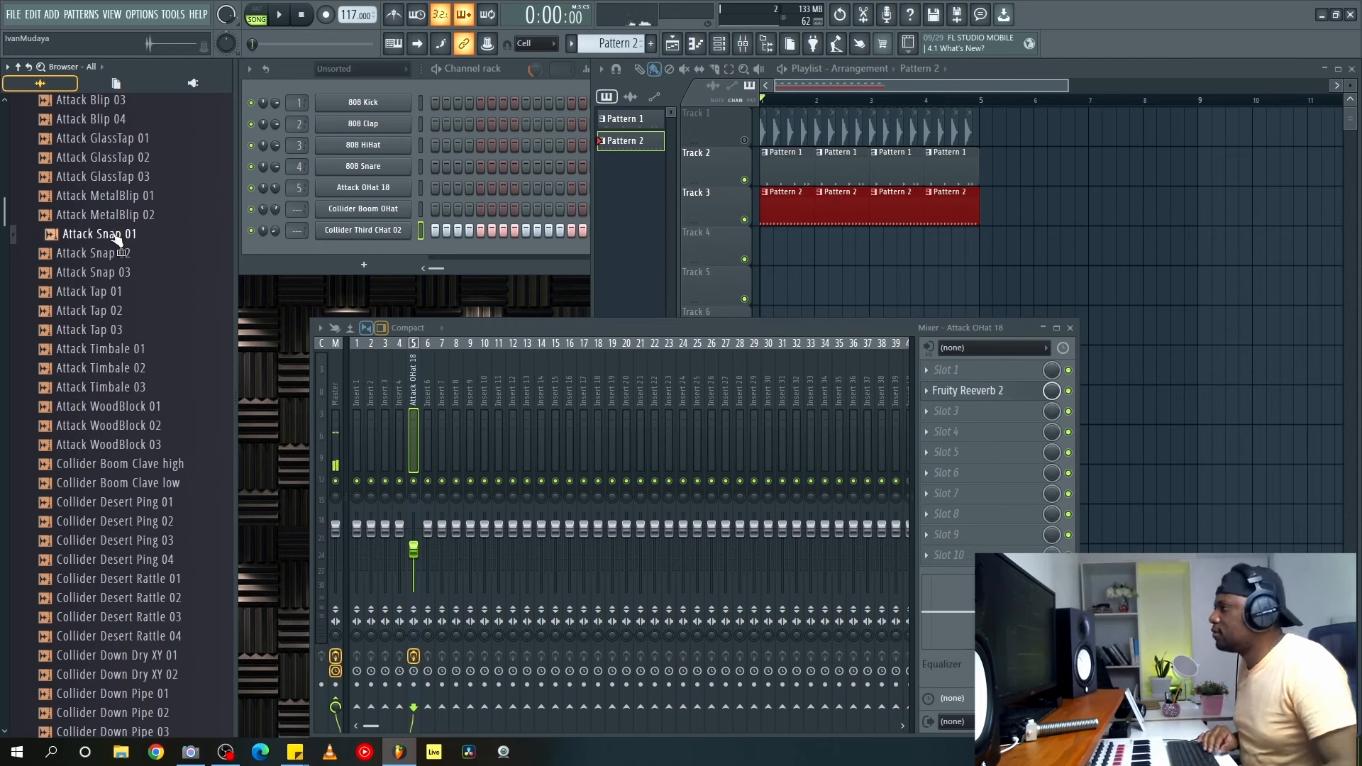
Create Pattern 3 and add Attack Snap 01 as a new channel with hits on steps 5 and 13.
scroll(609, 44, up, 1)
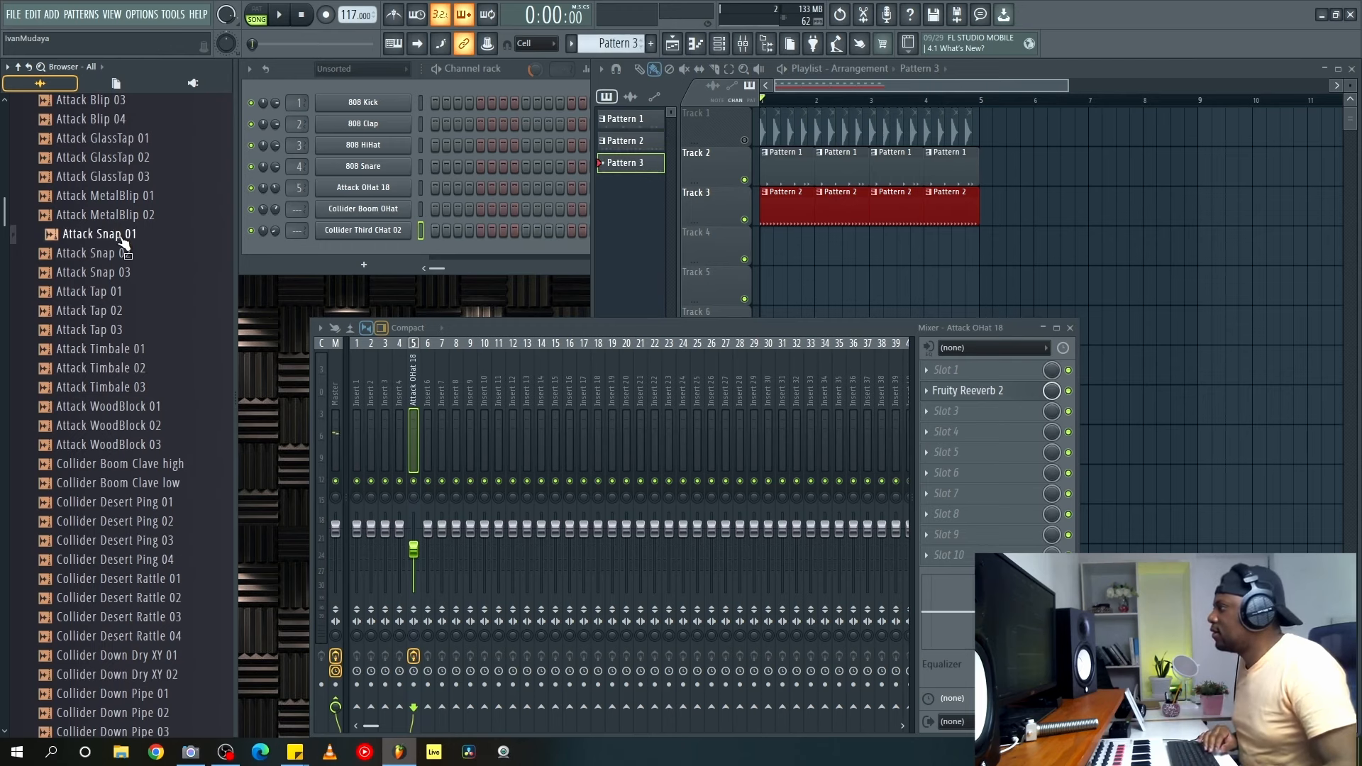
click(298, 76)
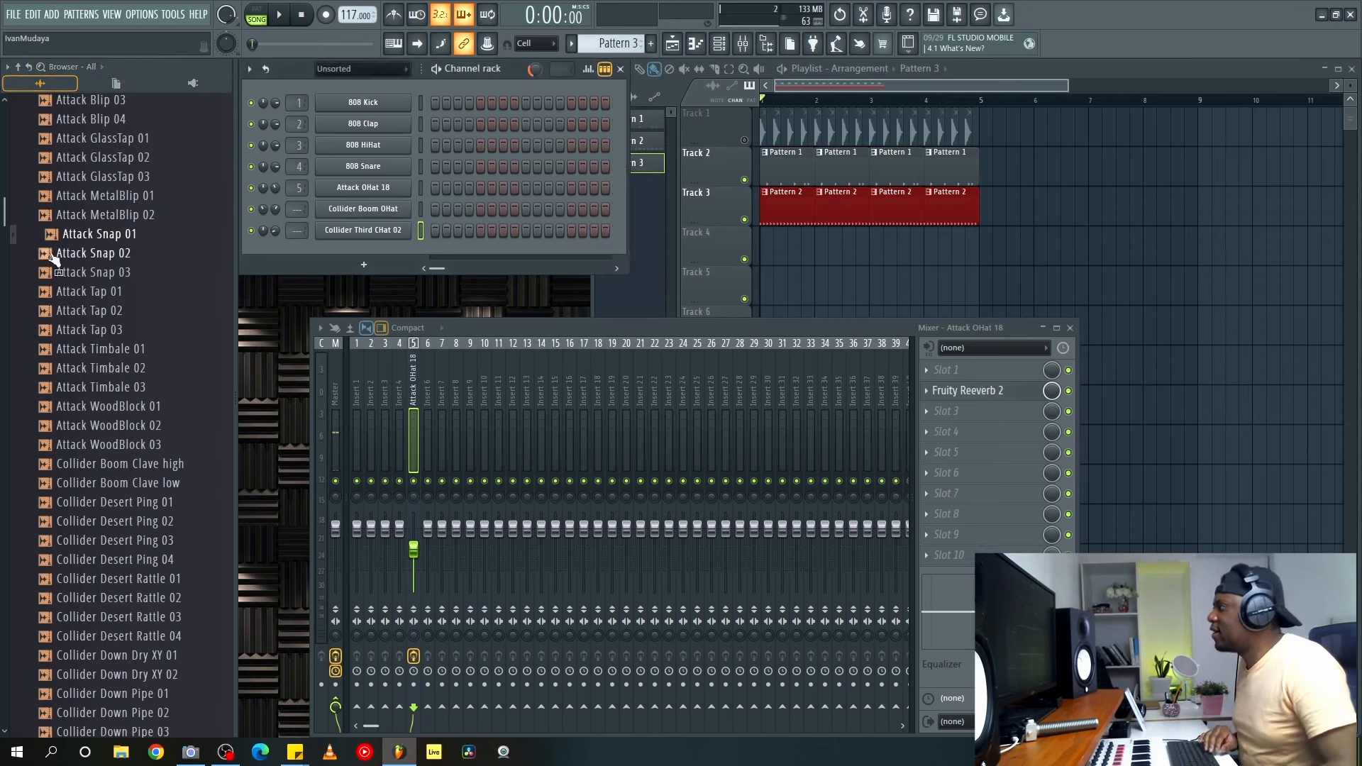
drag(386, 239, 418, 252)
click(480, 251)
key(space)
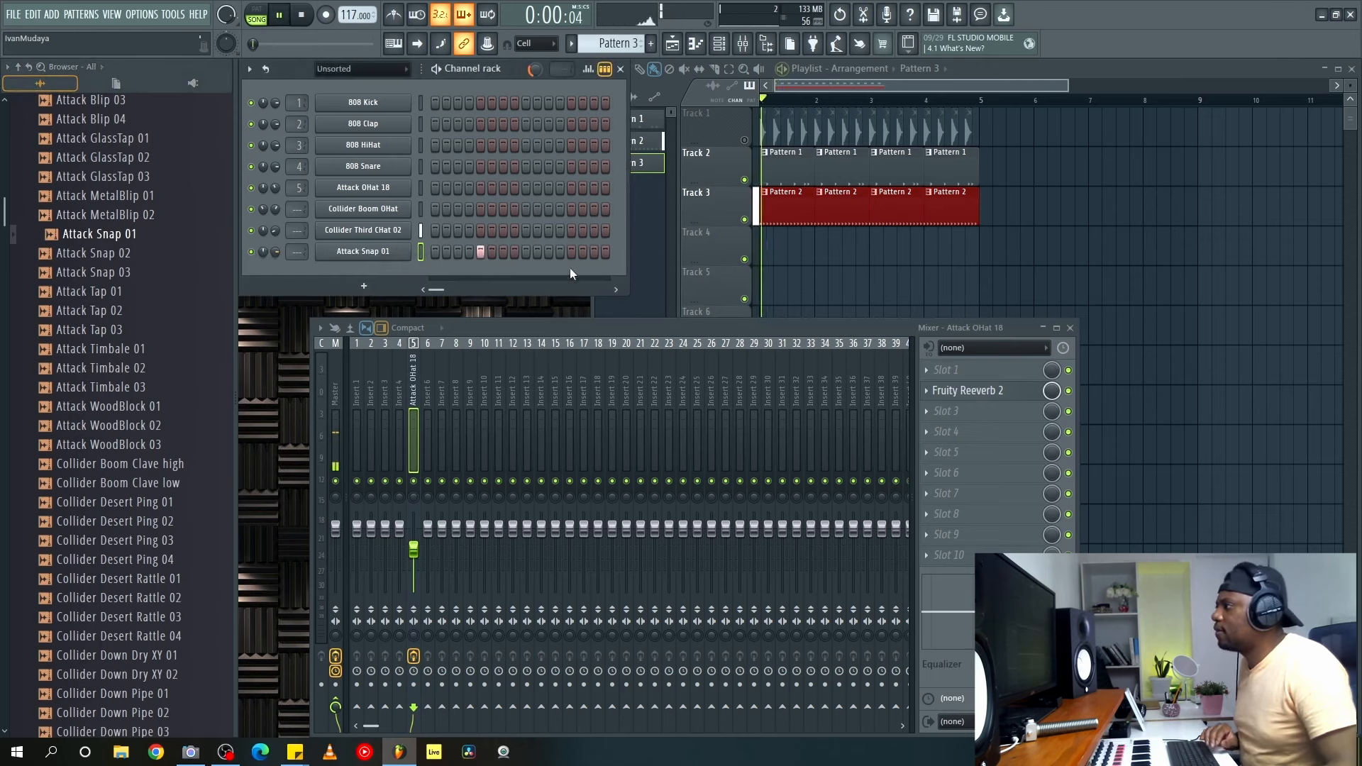
Paint Pattern 3 across bars 1 to 4 of Track 4 and set the Attack Snap 01 volume to 65%.
key(space)
drag(786, 245, 949, 242)
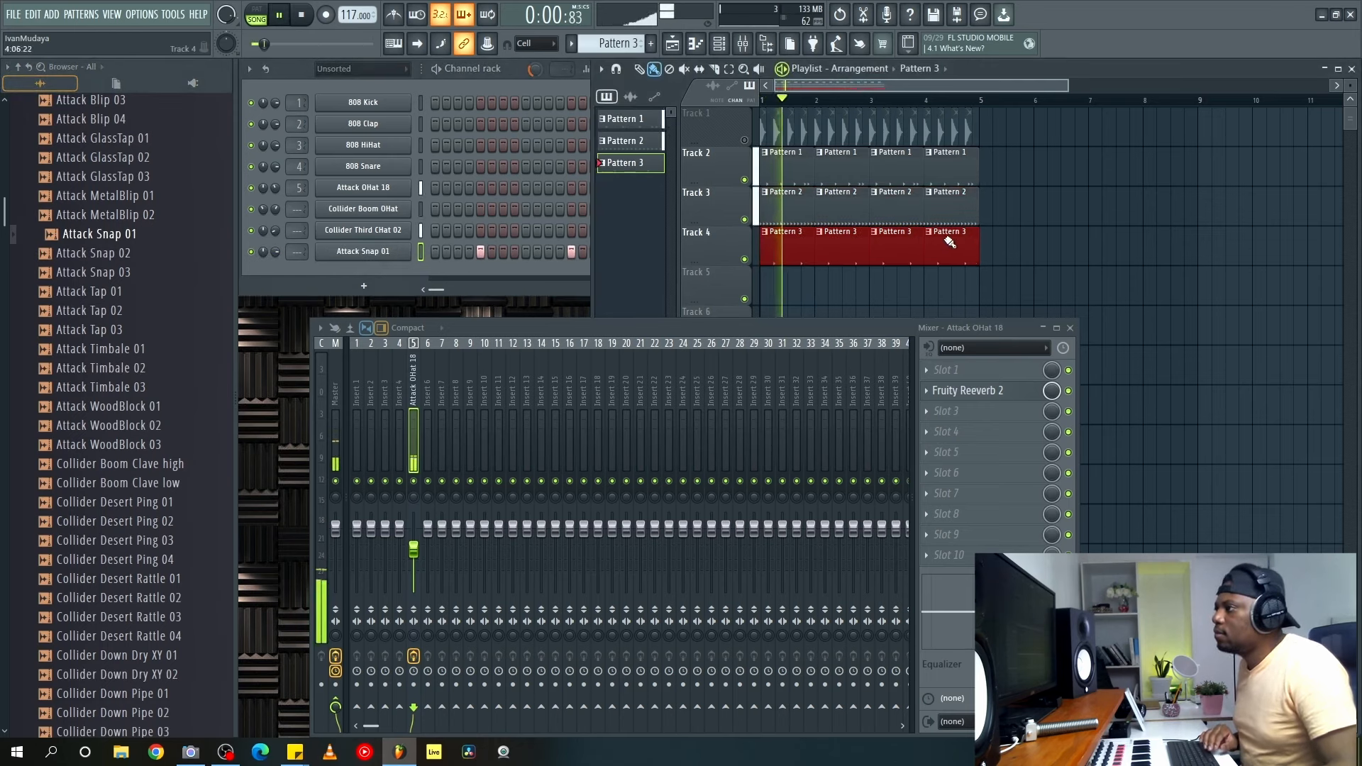
drag(276, 253, 277, 254)
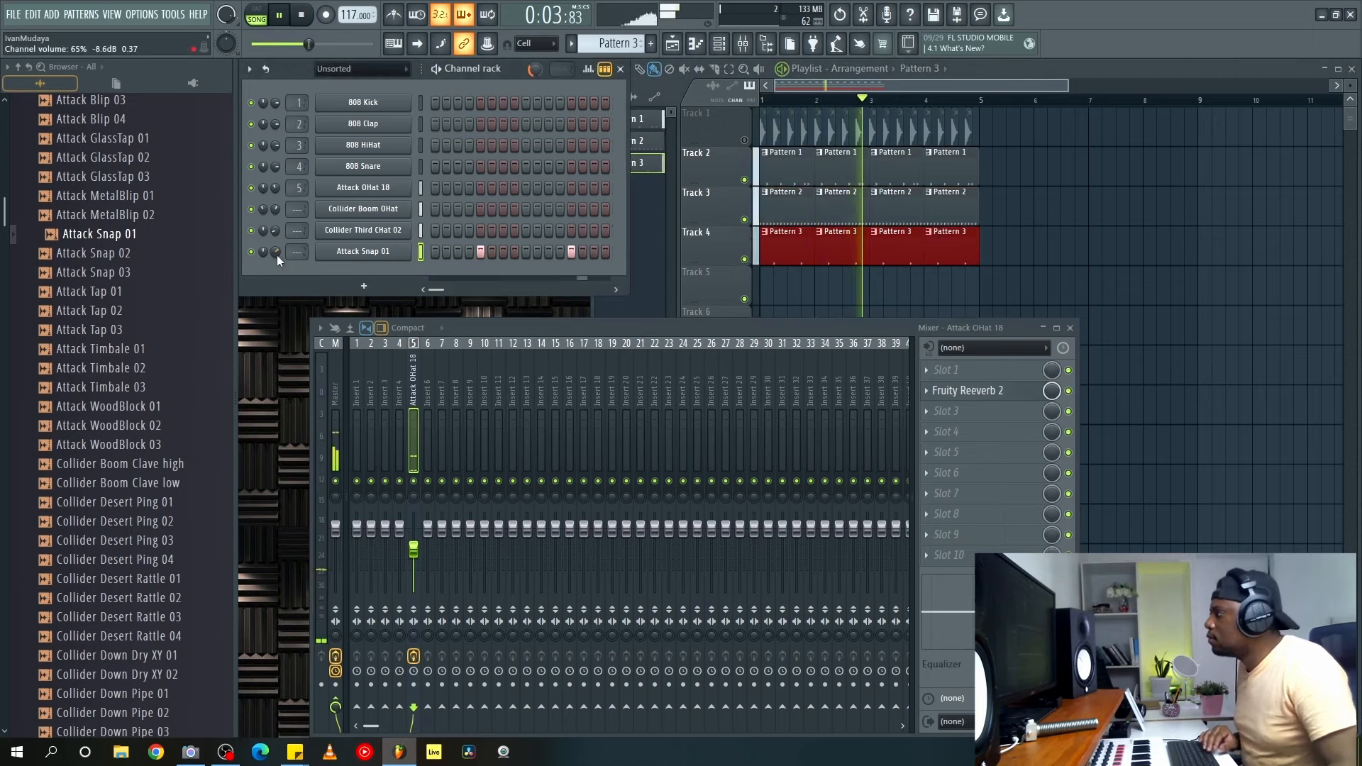
Add the Attack Snap 03 sample as a new channel with hits on steps 5 and 13, and play the beat.
click(133, 276)
drag(134, 282, 389, 271)
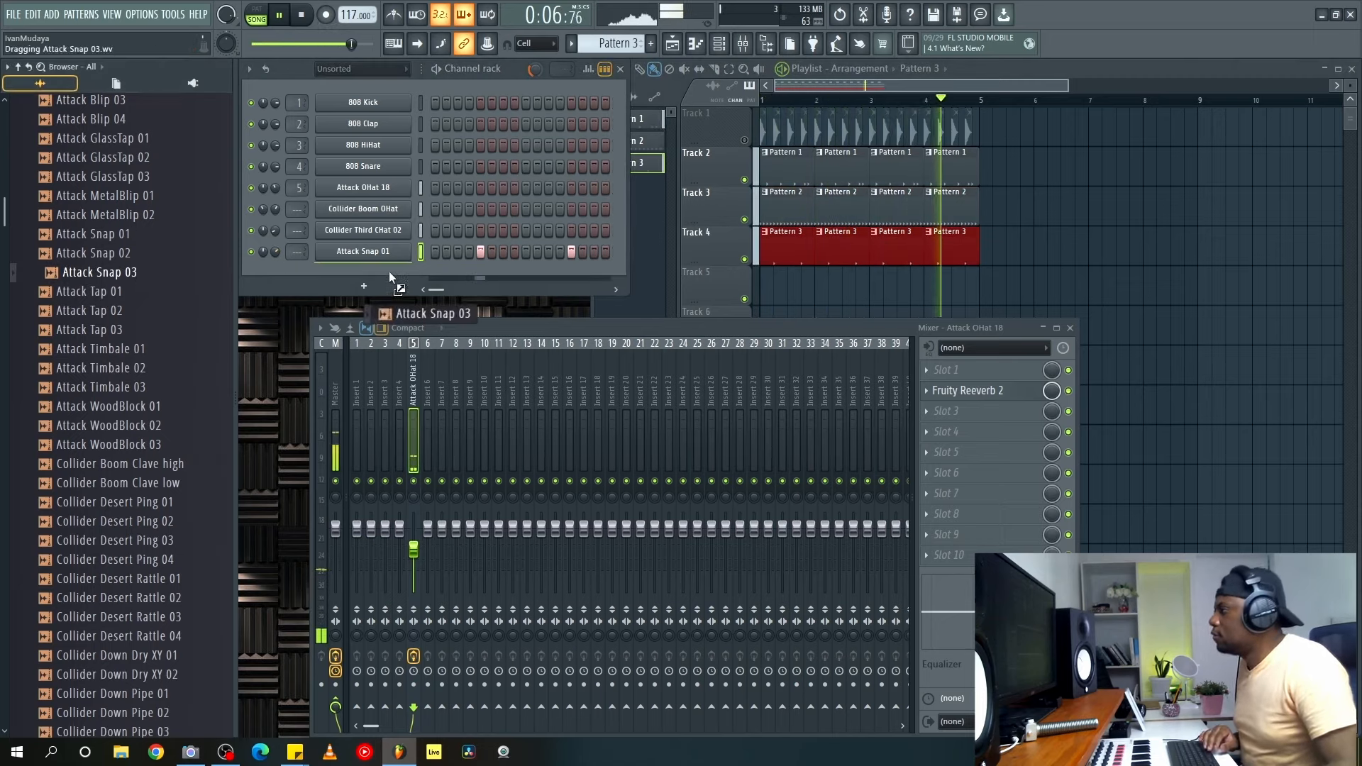
key(space)
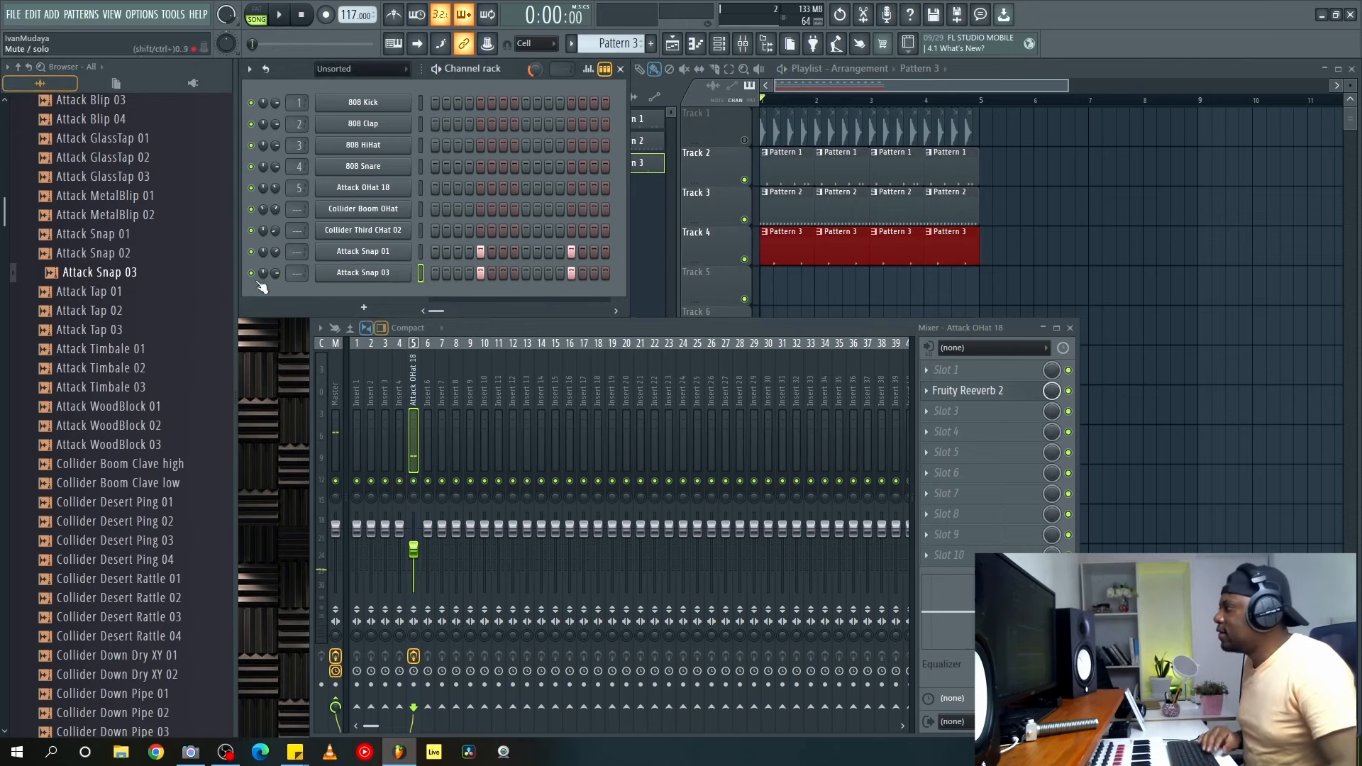
key(space)
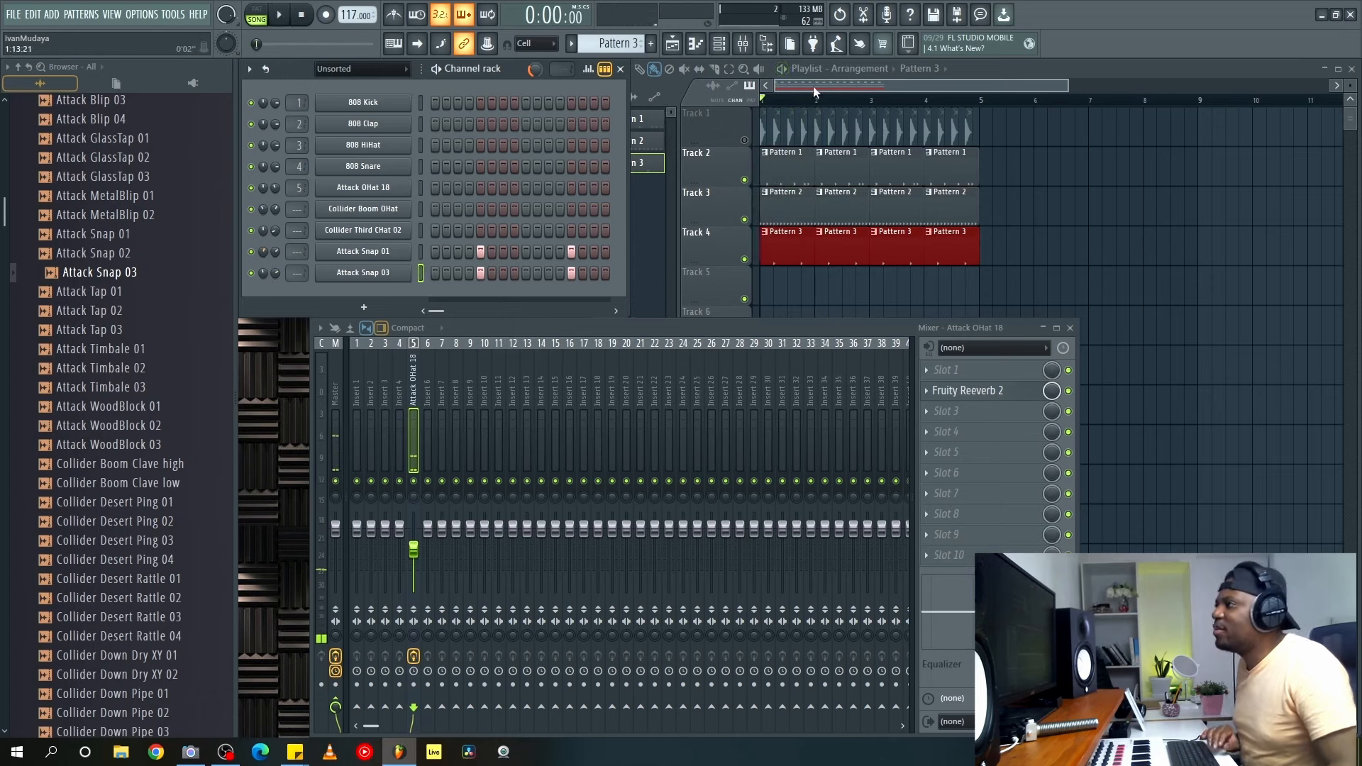
Unmute Track 1 and set the Attack Snap 01 volume to 79% while the full beat plays.
click(778, 90)
key(space)
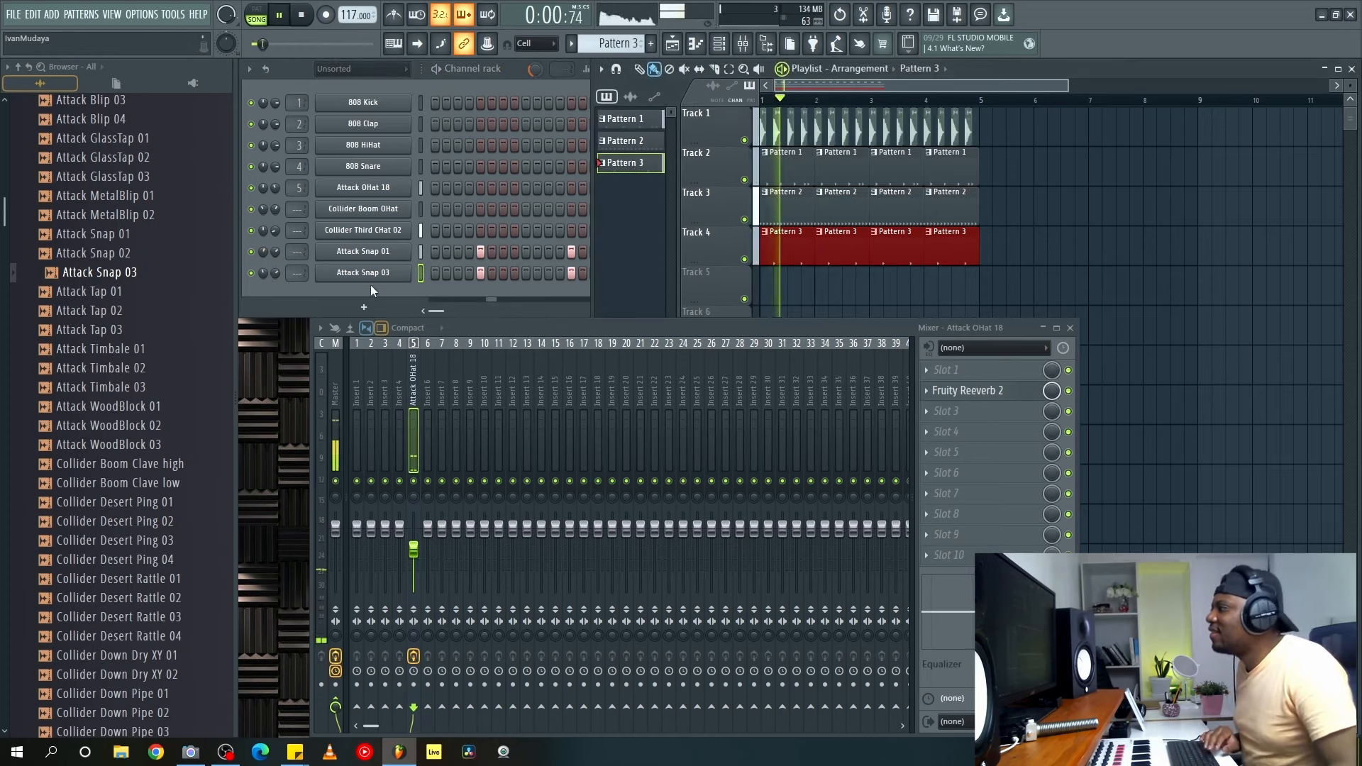
click(275, 256)
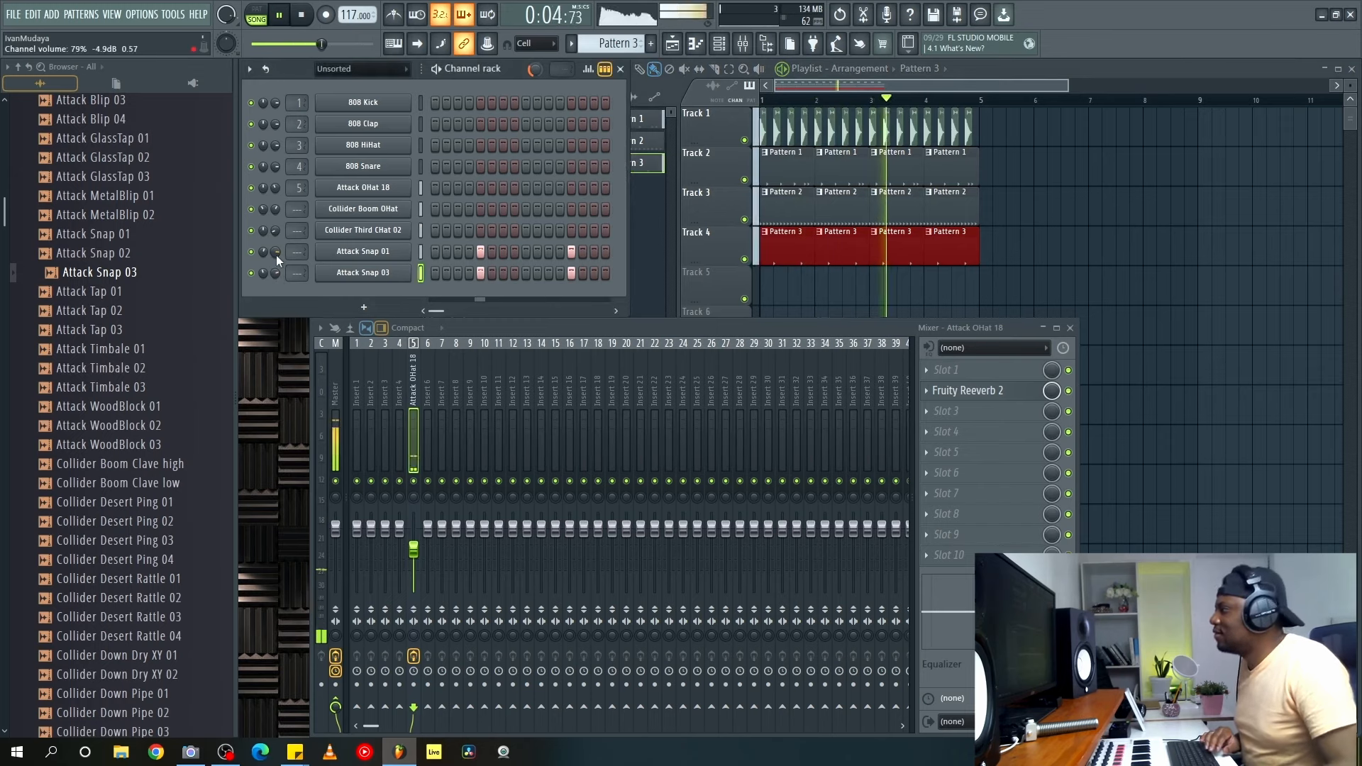
key(space)
Route Attack Snap 03 to its own mixer track, load Fruity Reeverb 2 in the first effect slot and lower its wet level.
click(355, 273)
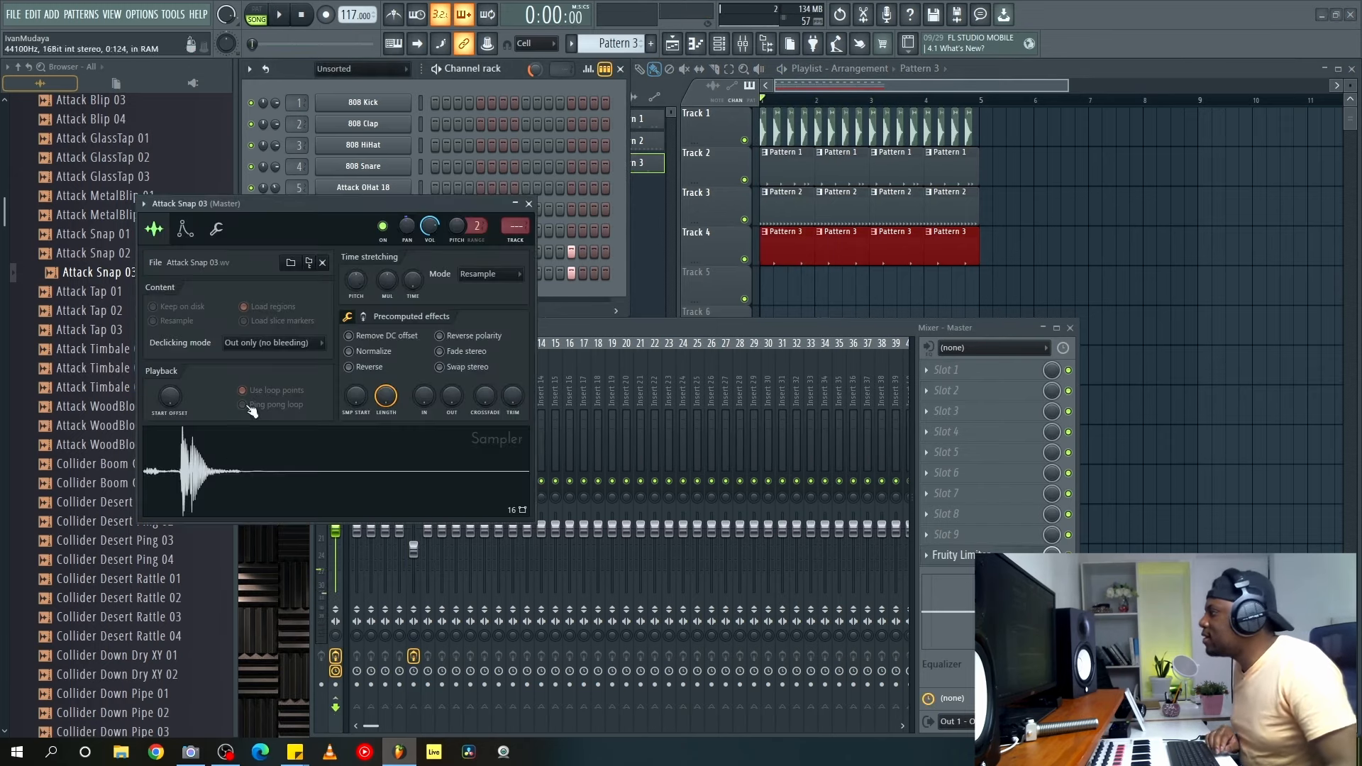
key(ctrl+l)
click(963, 369)
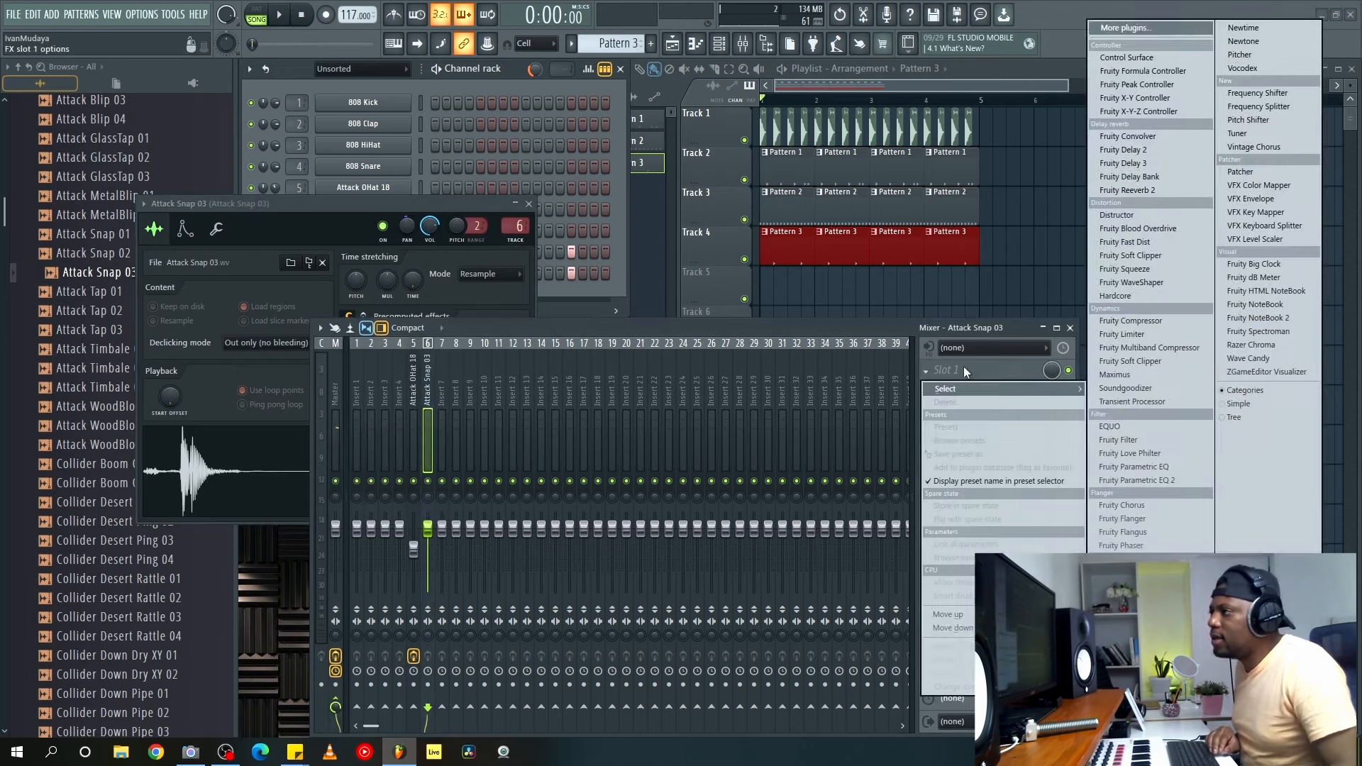
click(1147, 188)
drag(473, 248, 474, 260)
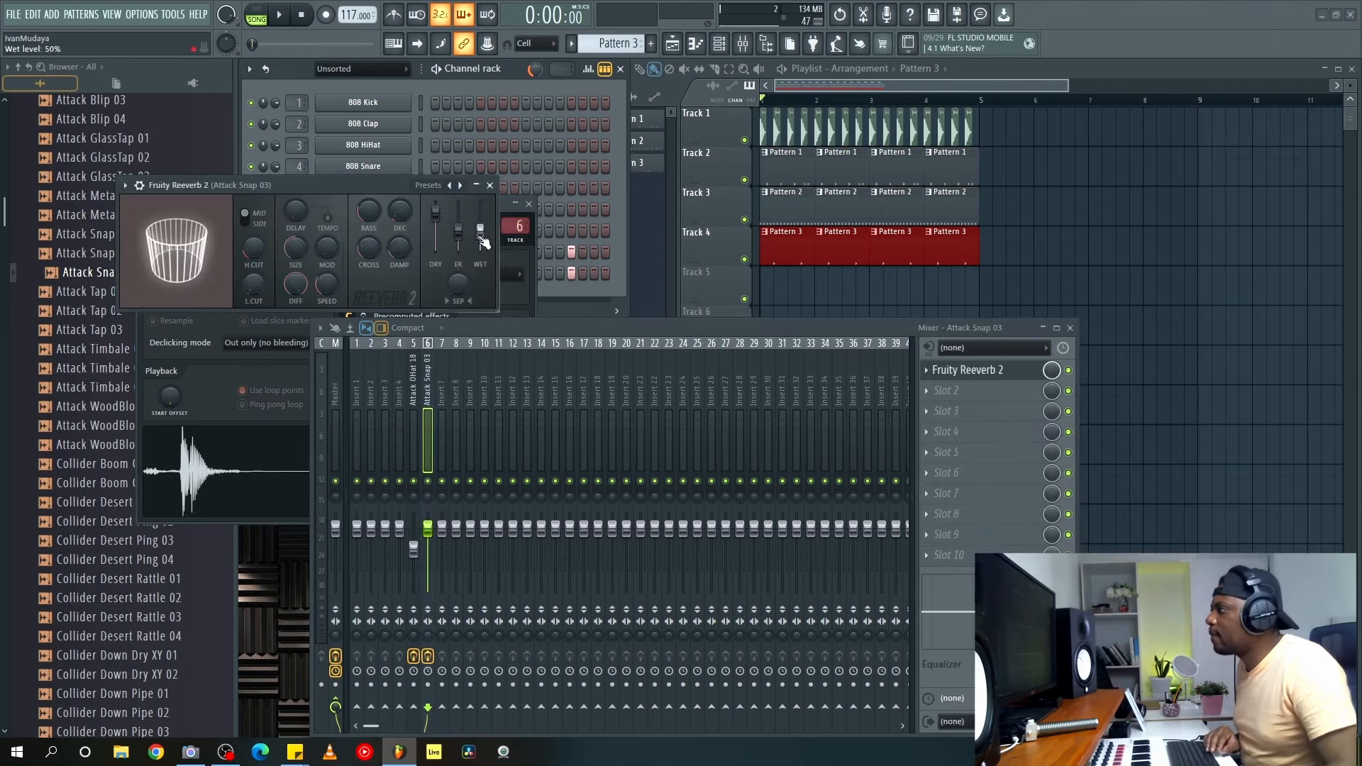
Set the Attack Snap 03 mixer track volume to 71% while the beat plays.
key(space)
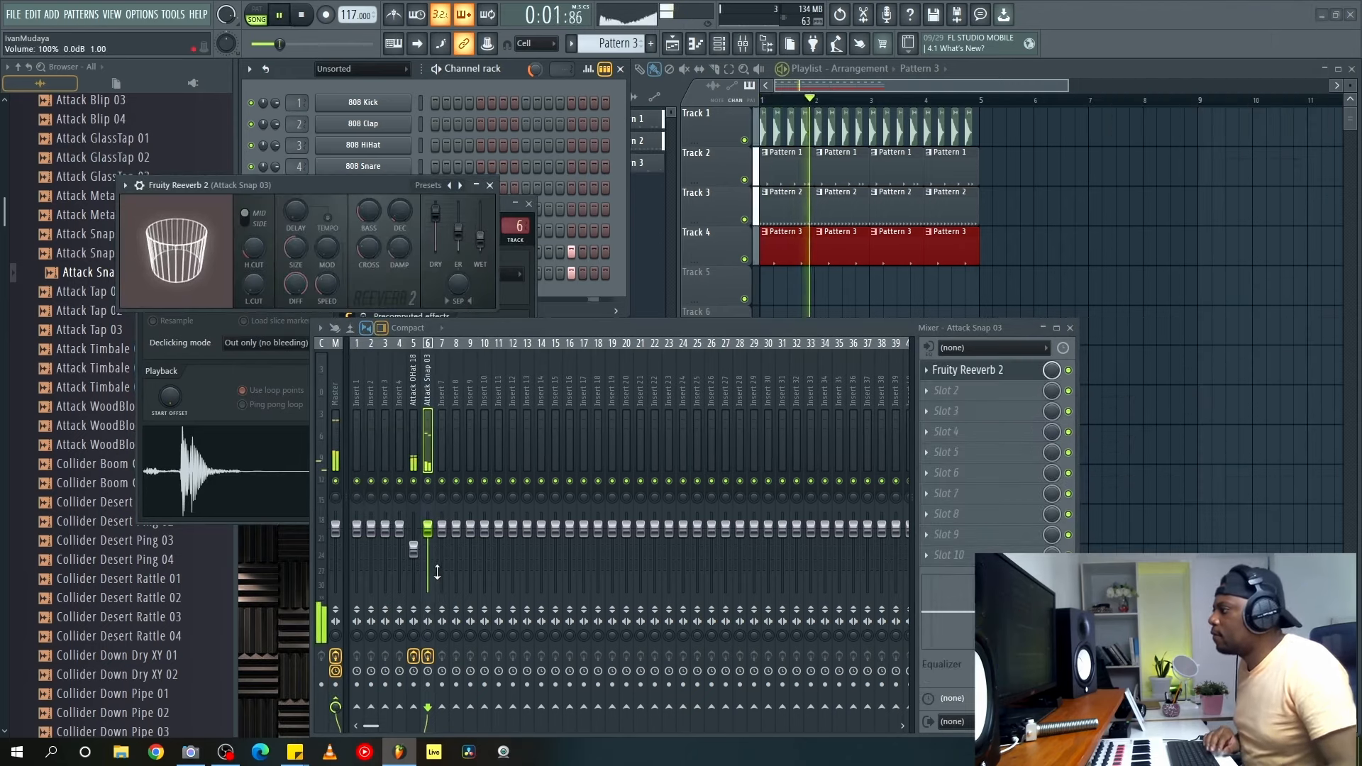
drag(428, 527, 428, 547)
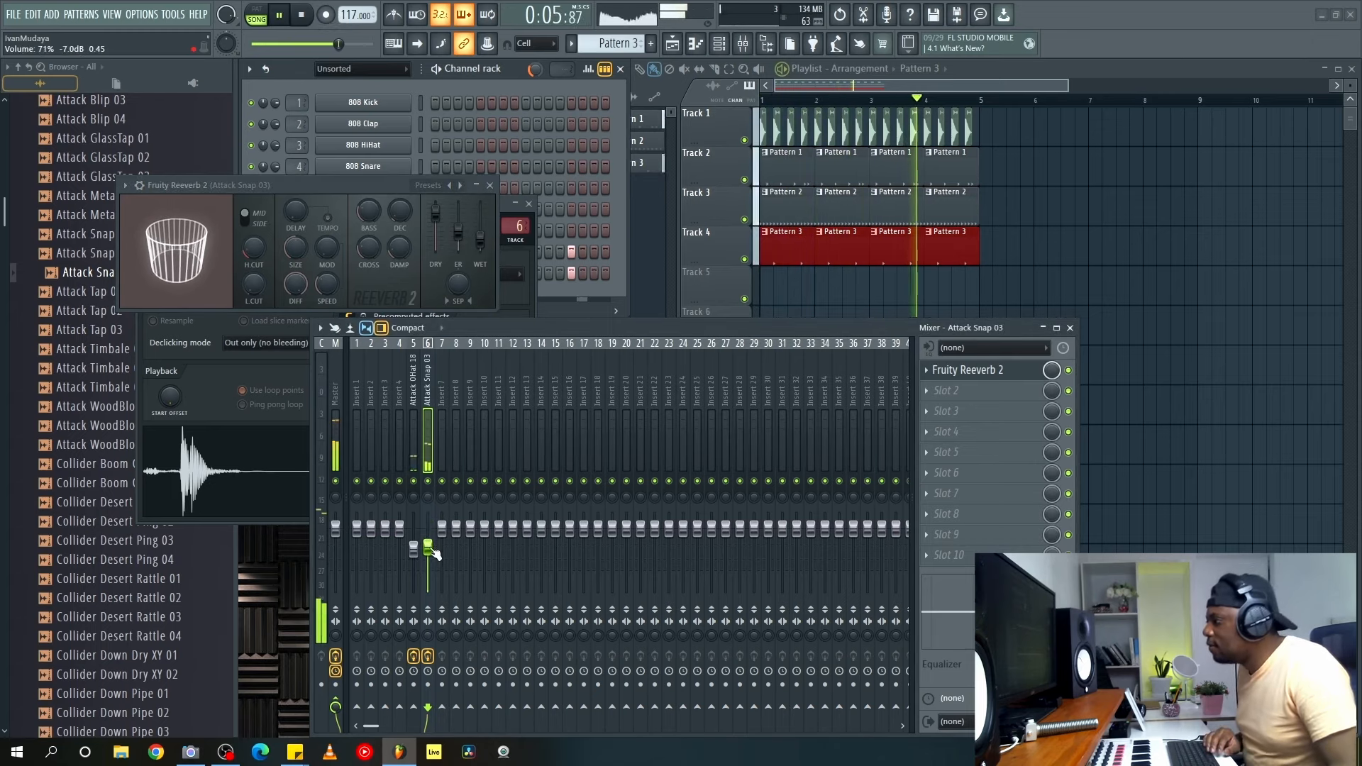
key(space)
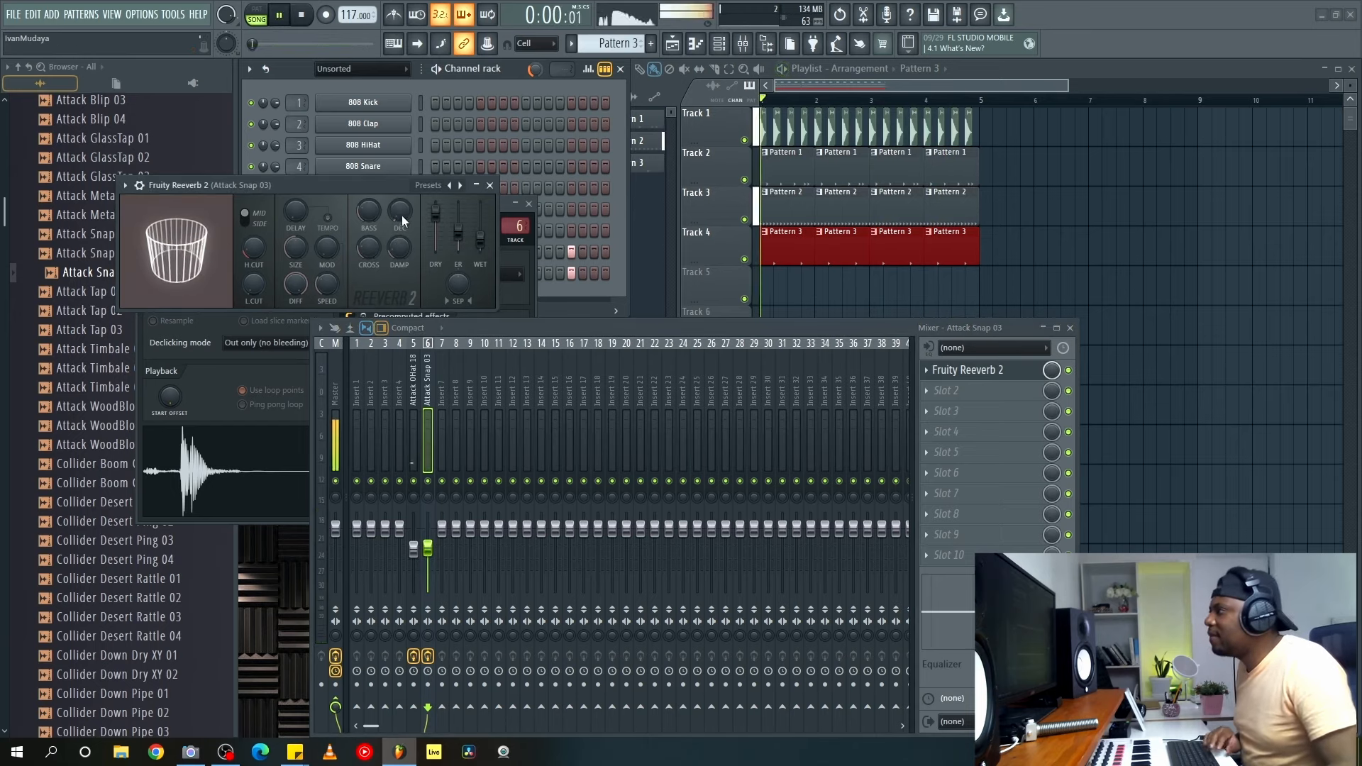
Enlarge the room size of the snap reverb, set its decay time to 0.7 sec, and close the plugin and sampler windows.
key(space)
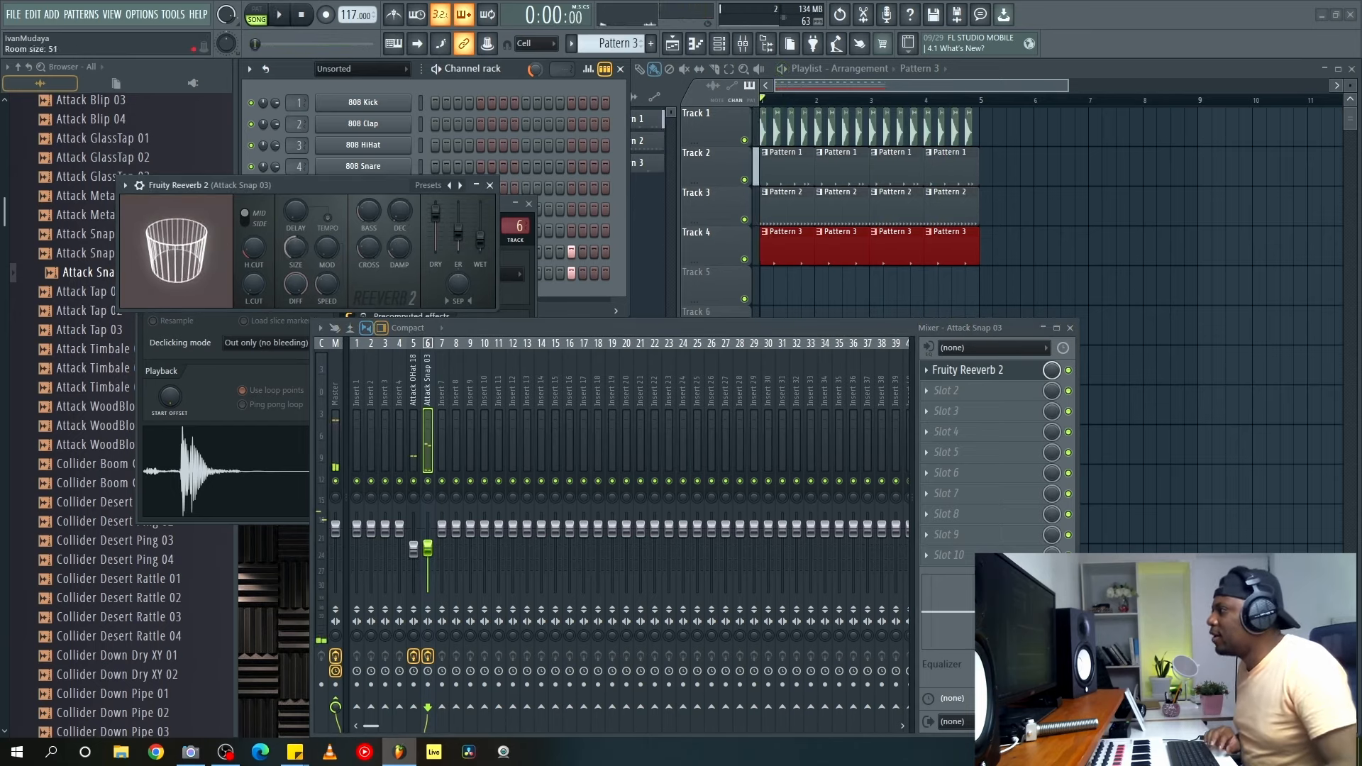
drag(296, 247, 296, 225)
key(space)
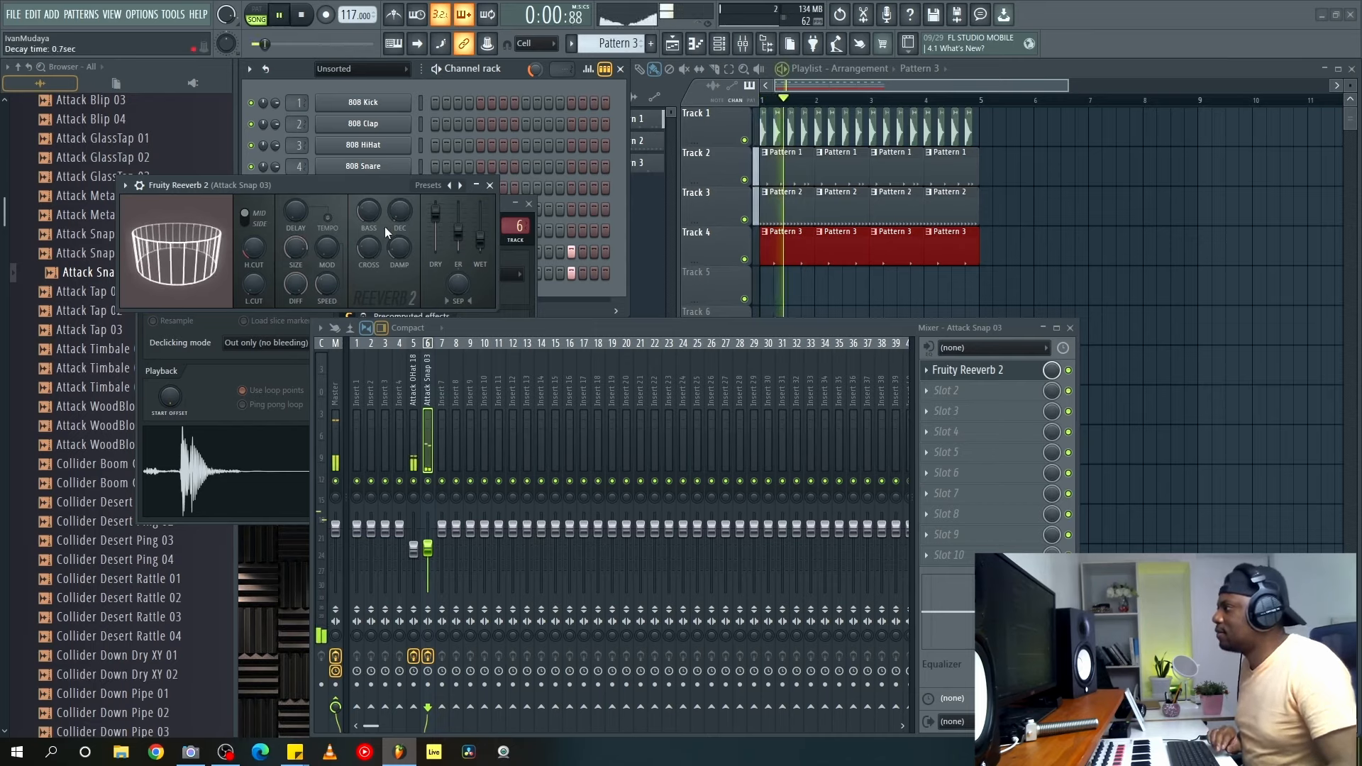
click(489, 185)
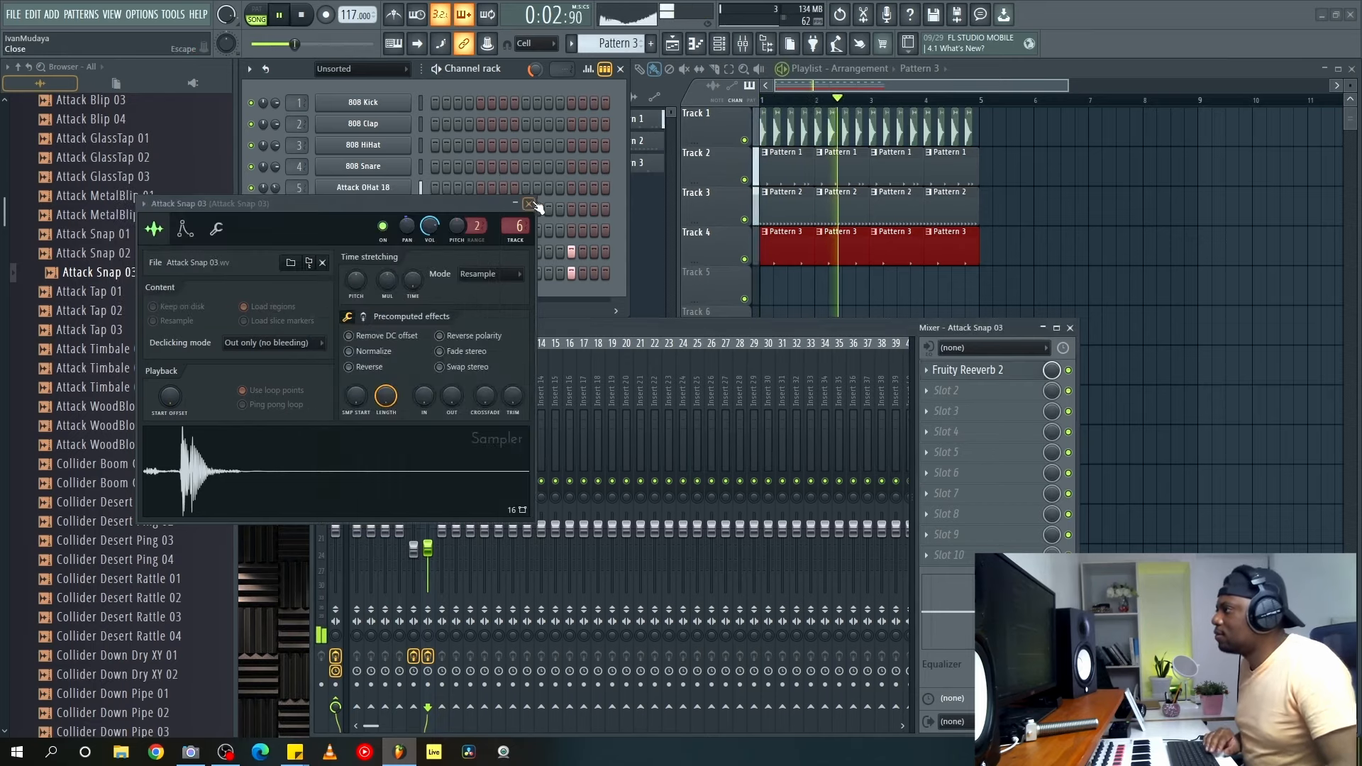
click(529, 203)
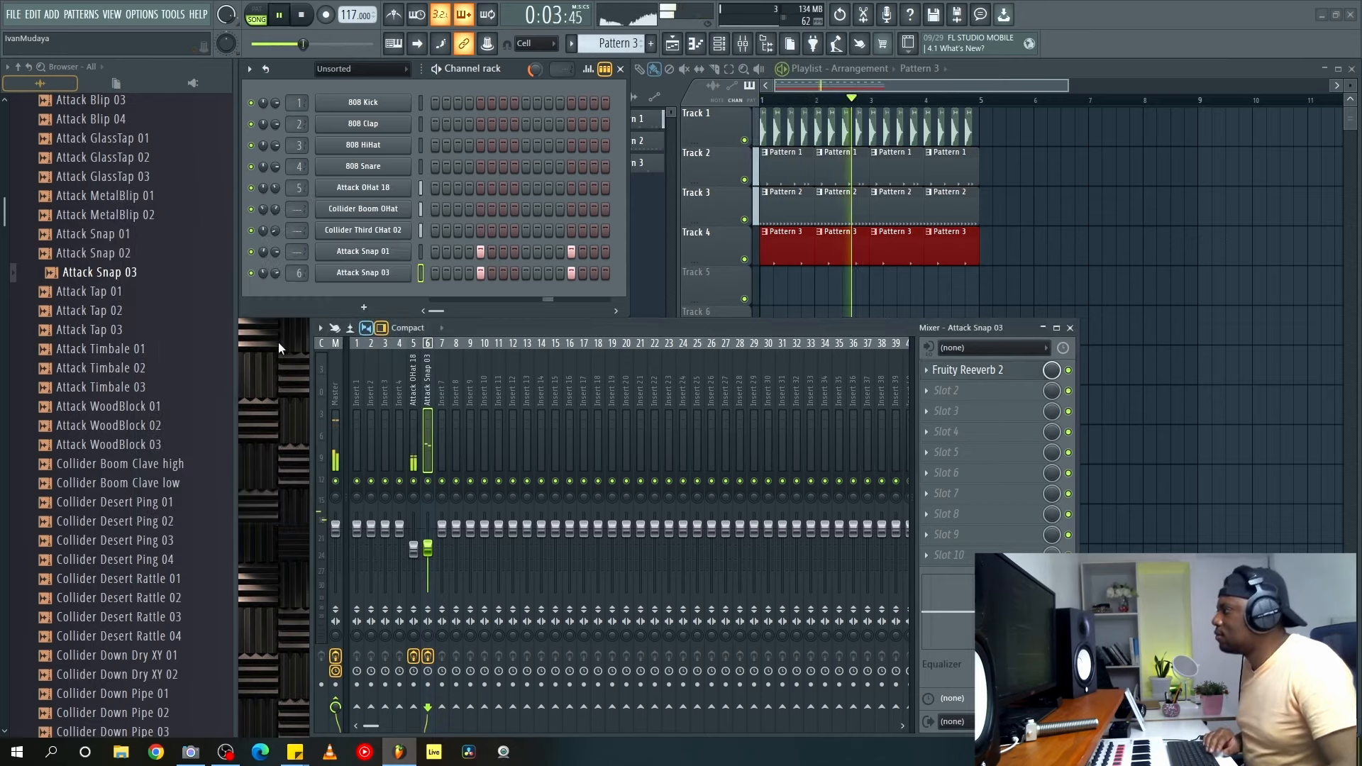
Audition the Collider percussion samples over the beat and add Collider Sub Cowbell 02 as a new channel.
click(977, 71)
scroll(156, 496, down, 4)
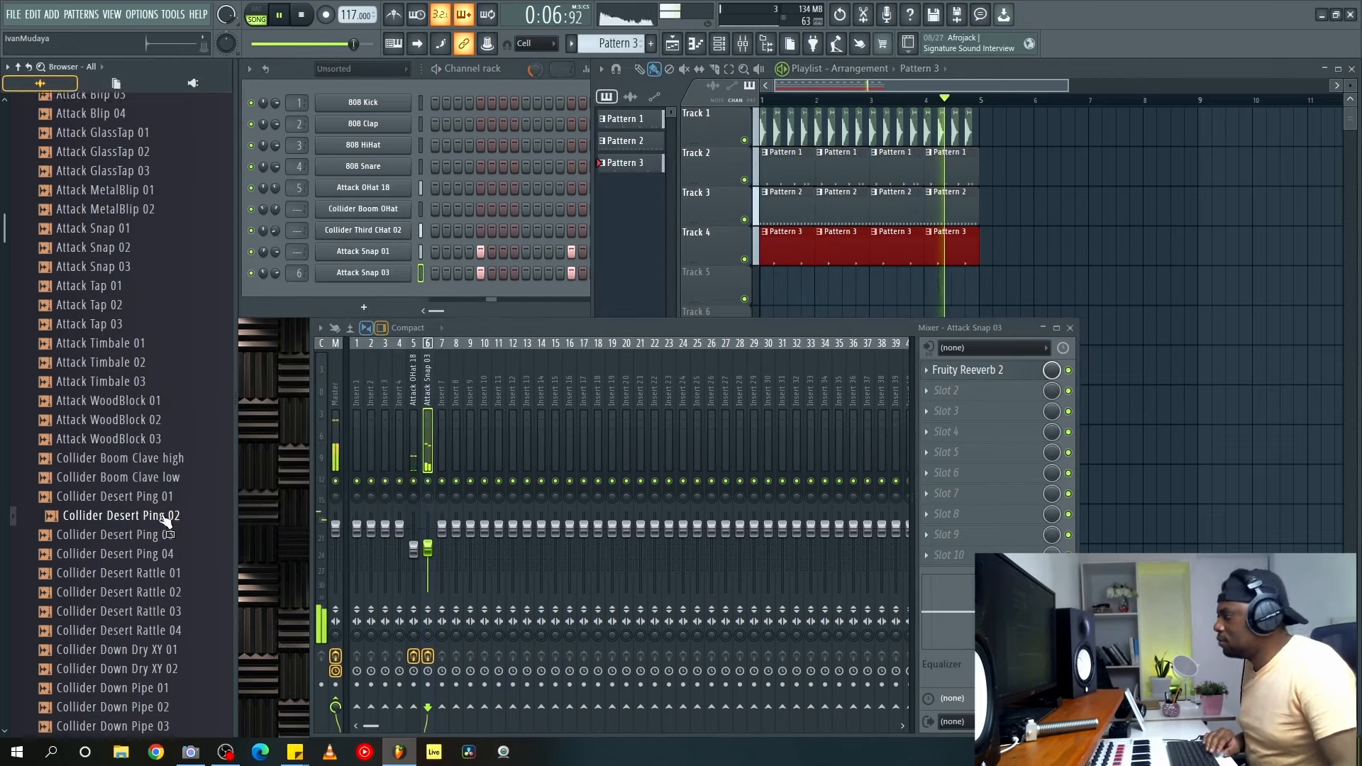
click(163, 484)
scroll(161, 489, down, 4)
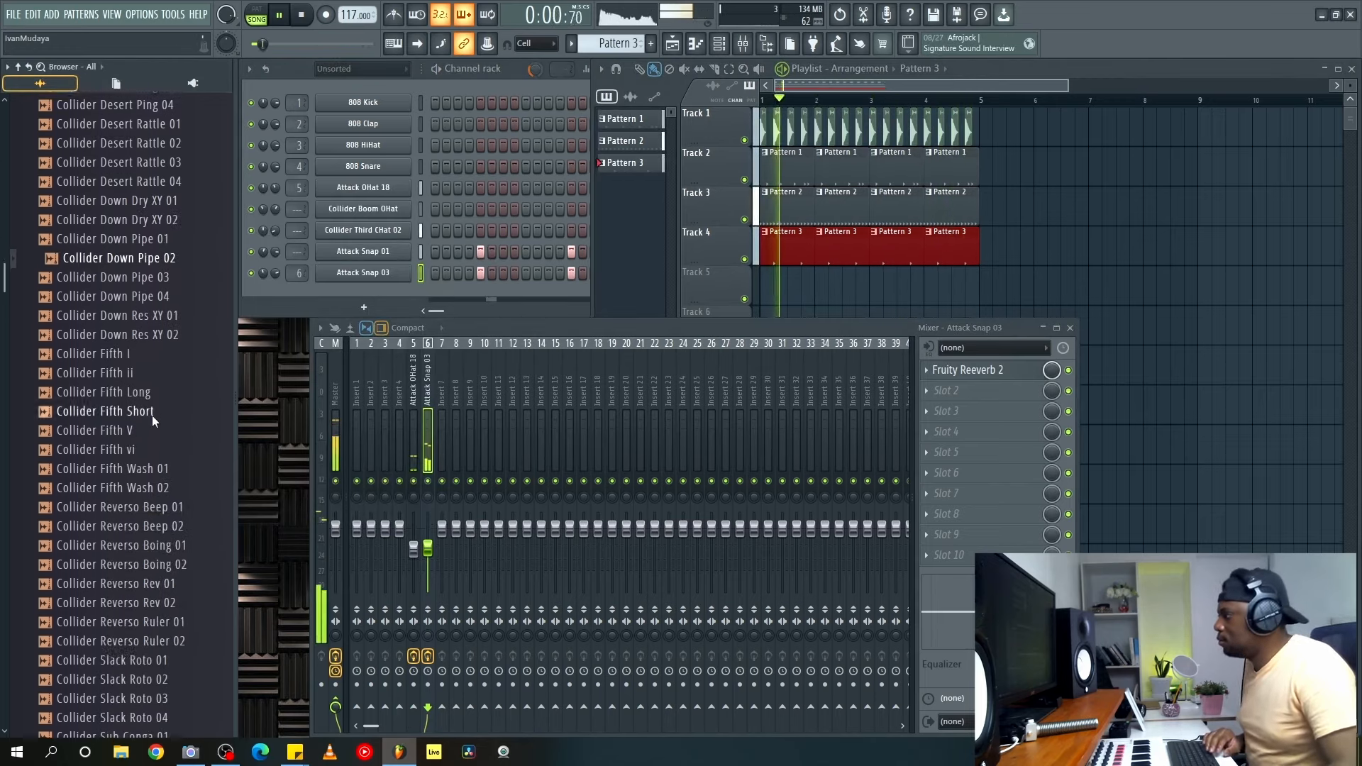
click(152, 412)
click(150, 444)
scroll(148, 444, down, 4)
click(158, 434)
scroll(162, 458, down, 2)
click(183, 272)
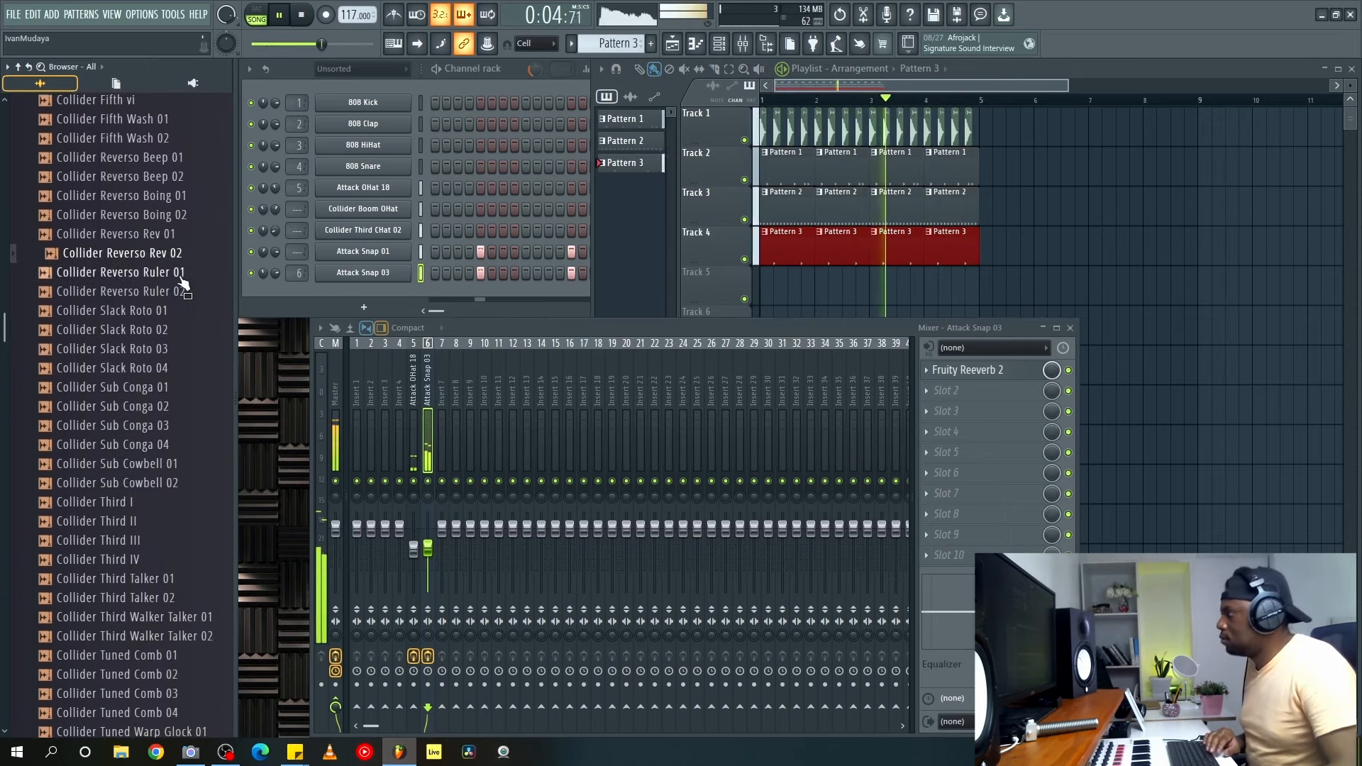
click(167, 369)
scroll(164, 355, down, 4)
click(165, 236)
click(163, 255)
drag(162, 275, 367, 296)
key(space)
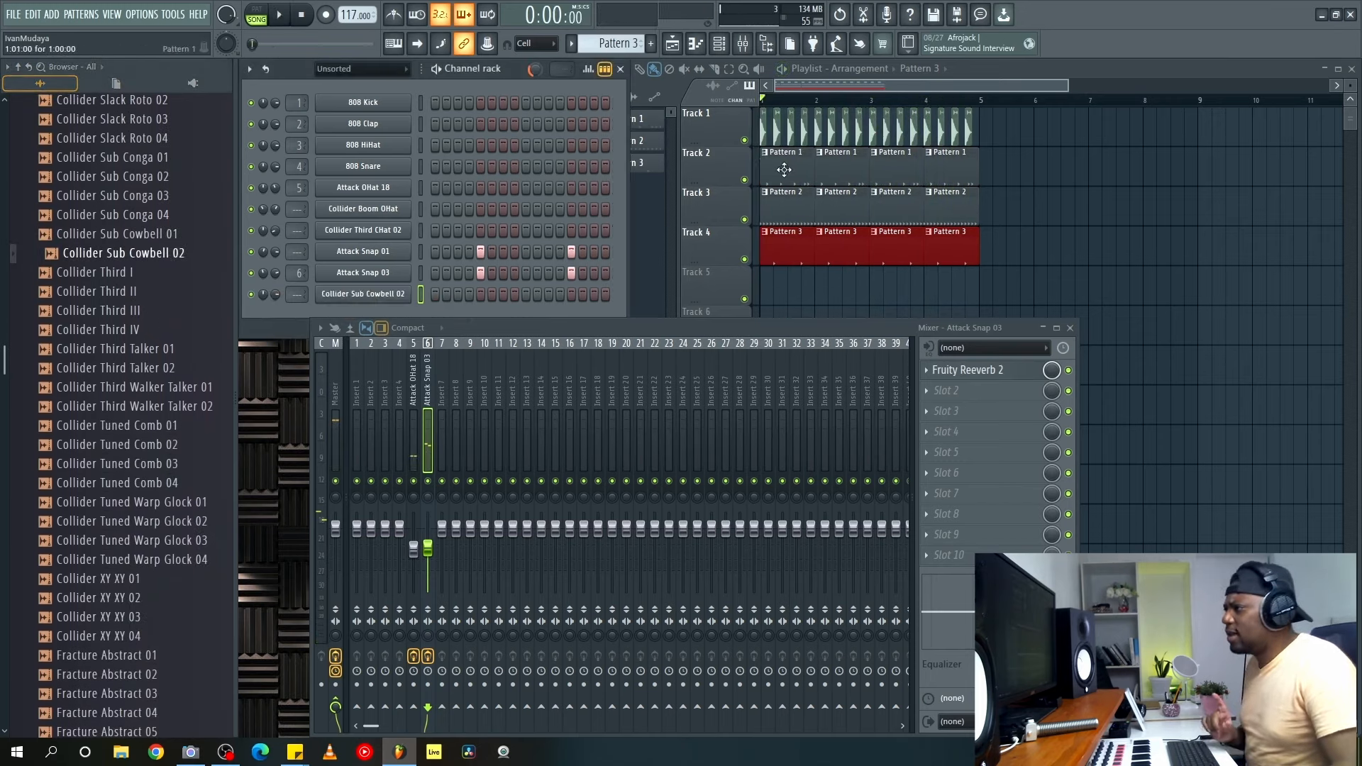
Create Pattern 4 and paint it across bars 1 to 4 of Track 5.
click(375, 294)
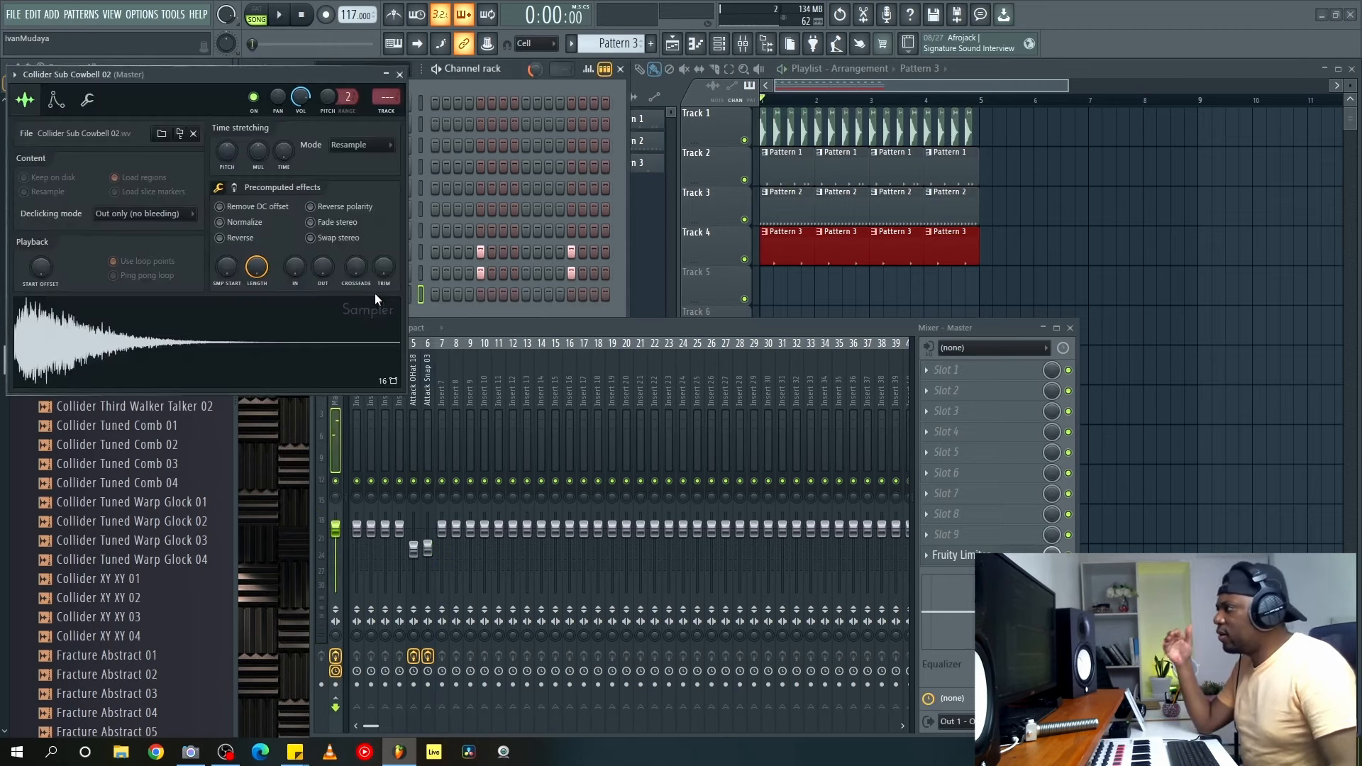
click(386, 75)
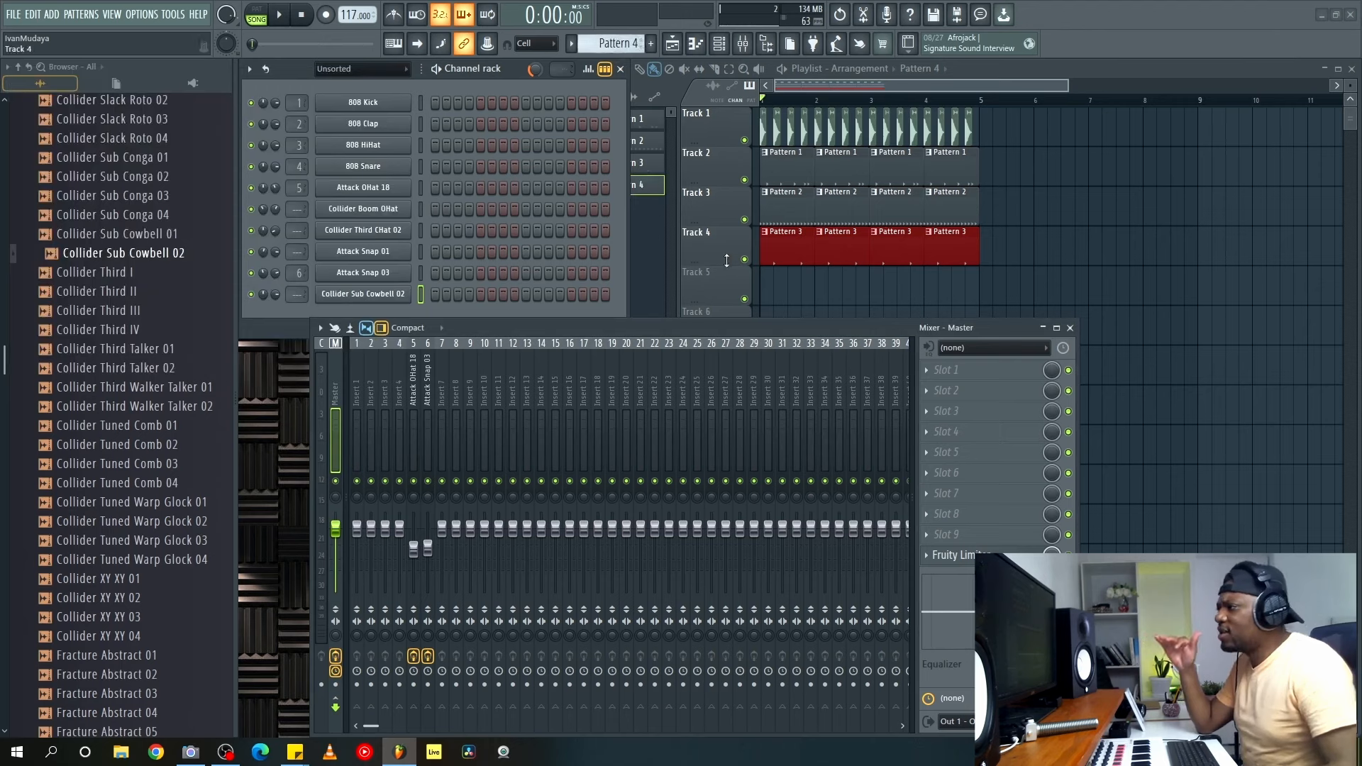
drag(770, 294, 937, 293)
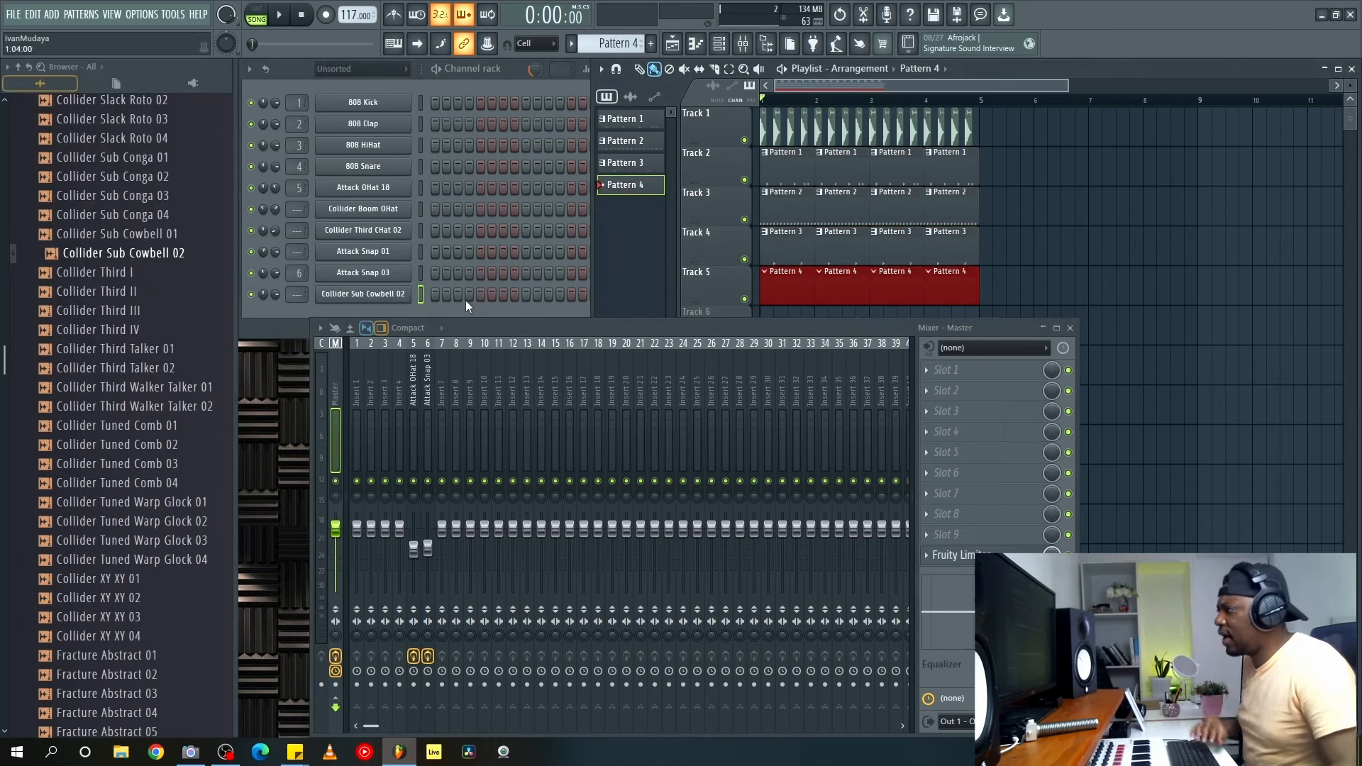
Place Collider Sub Cowbell 02 hits on steps 3, 7, 11 and 15 of Pattern 4 while playing the beat.
click(459, 294)
key(space)
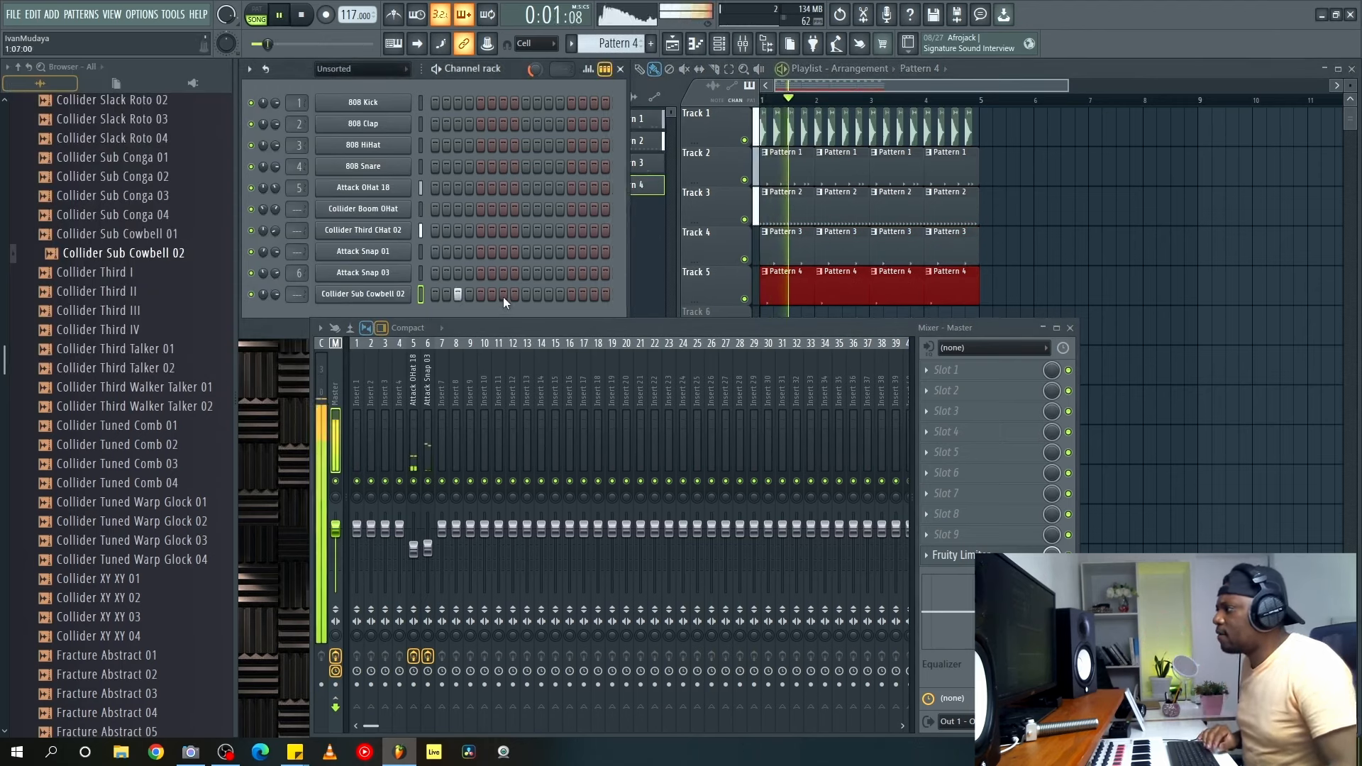
key(space)
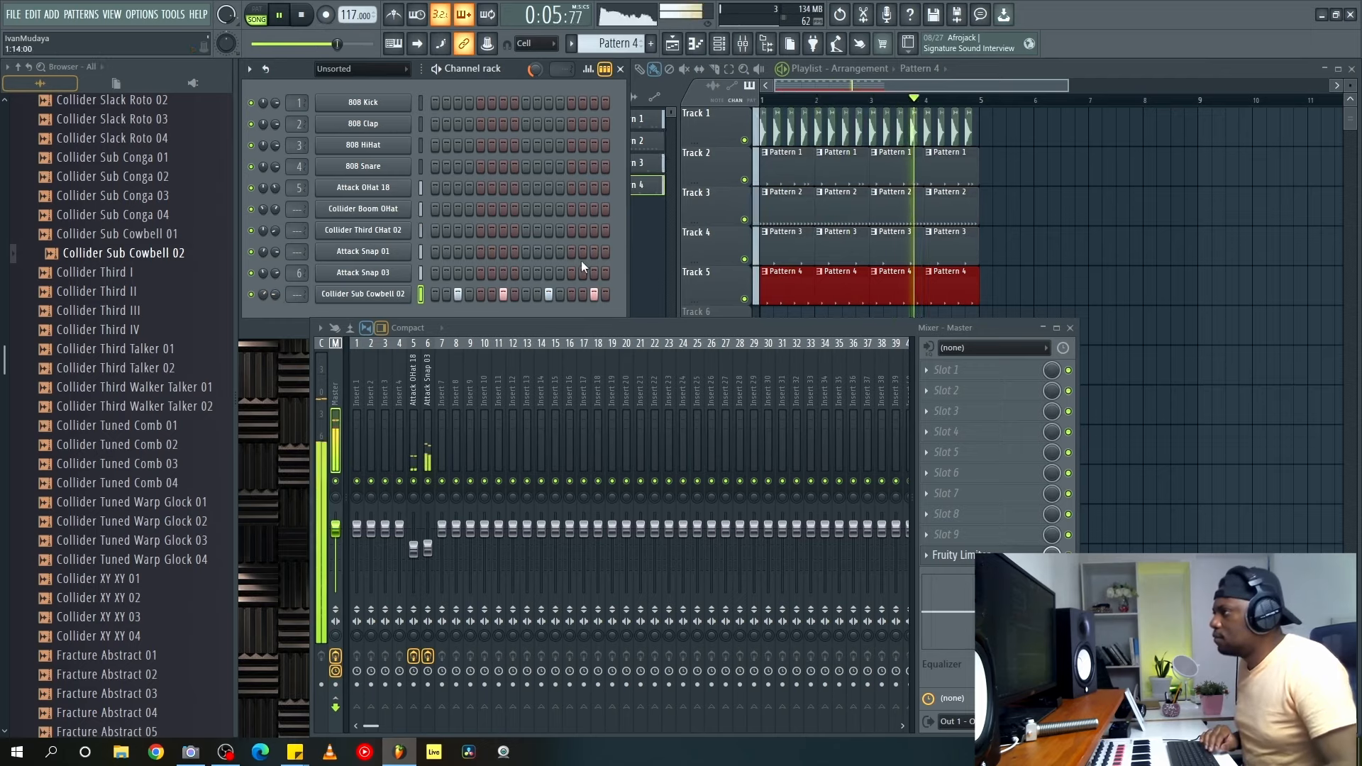
Audition percussion samples from Collider Tuned Comb through the MA percussion sounds against the playing beat.
drag(1067, 85, 1006, 85)
click(148, 447)
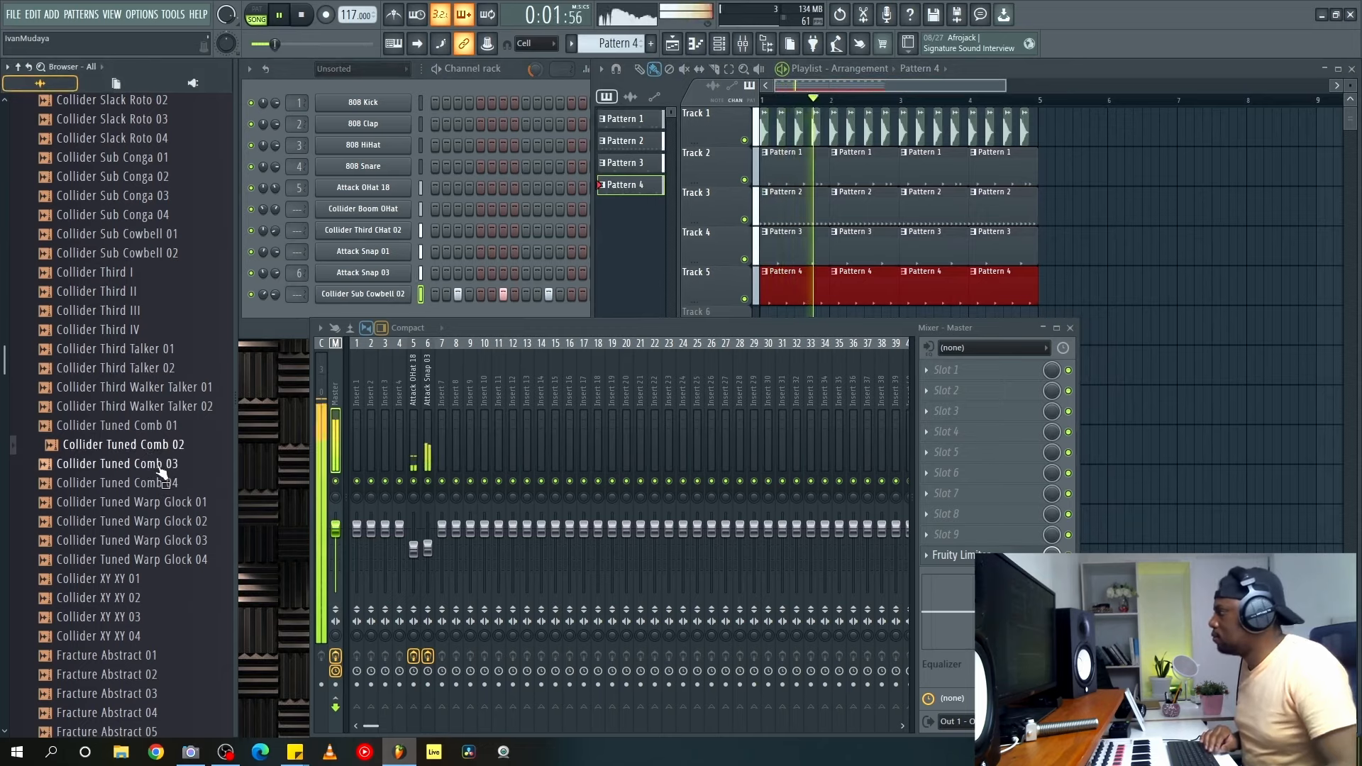
click(170, 483)
scroll(176, 478, down, 2)
scroll(176, 471, down, 4)
click(163, 294)
click(153, 331)
click(135, 386)
click(139, 429)
scroll(140, 435, down, 4)
click(138, 366)
scroll(138, 369, down, 1)
scroll(138, 368, down, 3)
click(139, 361)
scroll(140, 364, down, 2)
click(150, 391)
click(153, 409)
click(156, 425)
click(160, 463)
scroll(160, 454, down, 4)
click(155, 358)
click(157, 372)
click(163, 409)
scroll(164, 409, down, 3)
click(152, 375)
scroll(149, 379, down, 1)
click(149, 390)
click(150, 426)
scroll(148, 414, down, 2)
Add MA Jameson Flick as a new channel with a hit on step 7 of Pattern 4.
drag(143, 310, 361, 312)
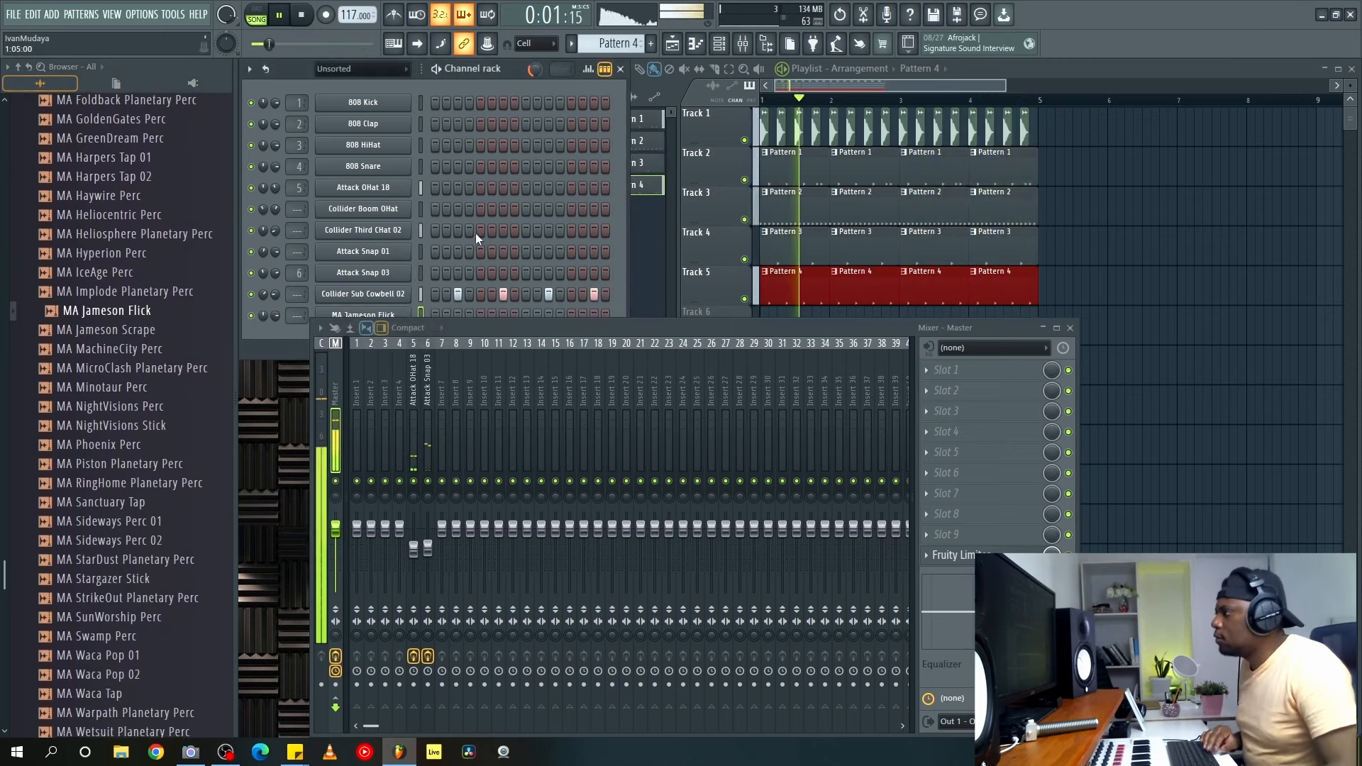
drag(708, 330, 539, 378)
key(space)
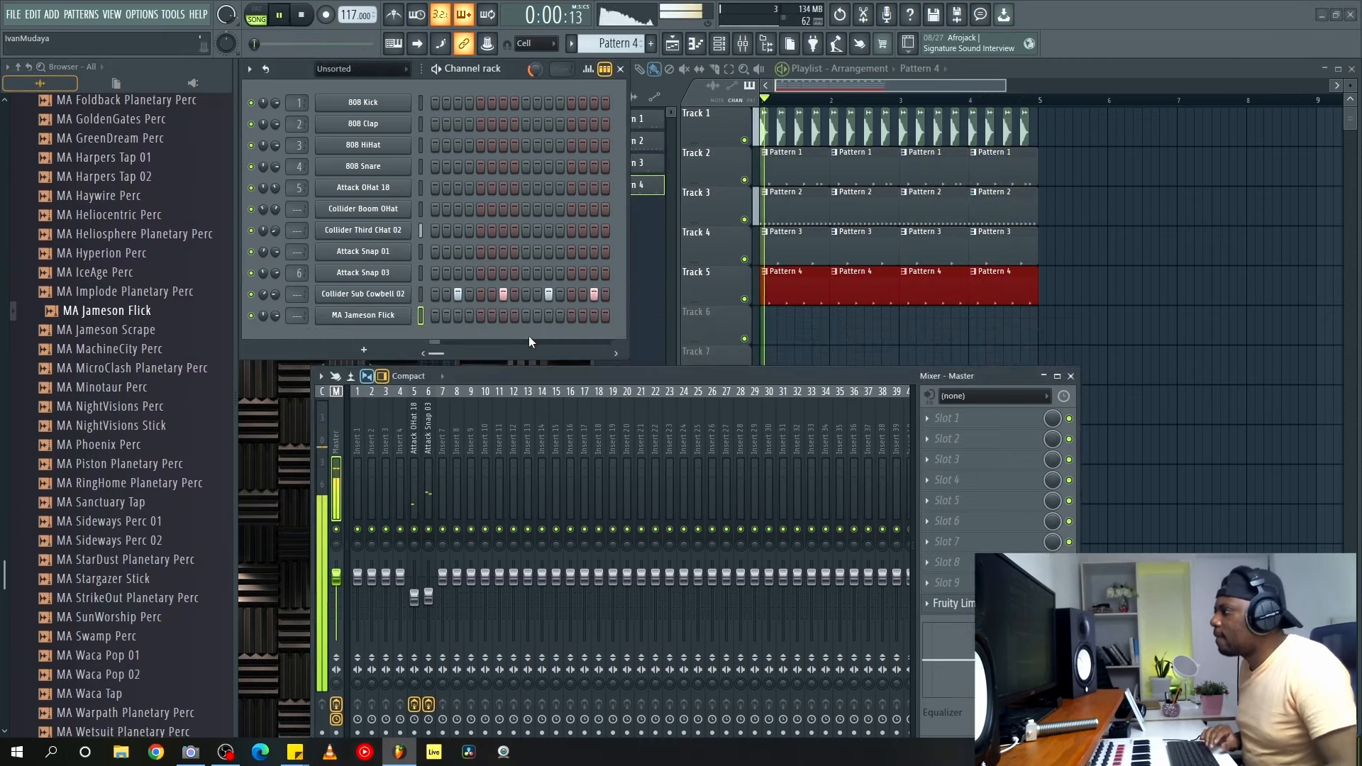
click(504, 316)
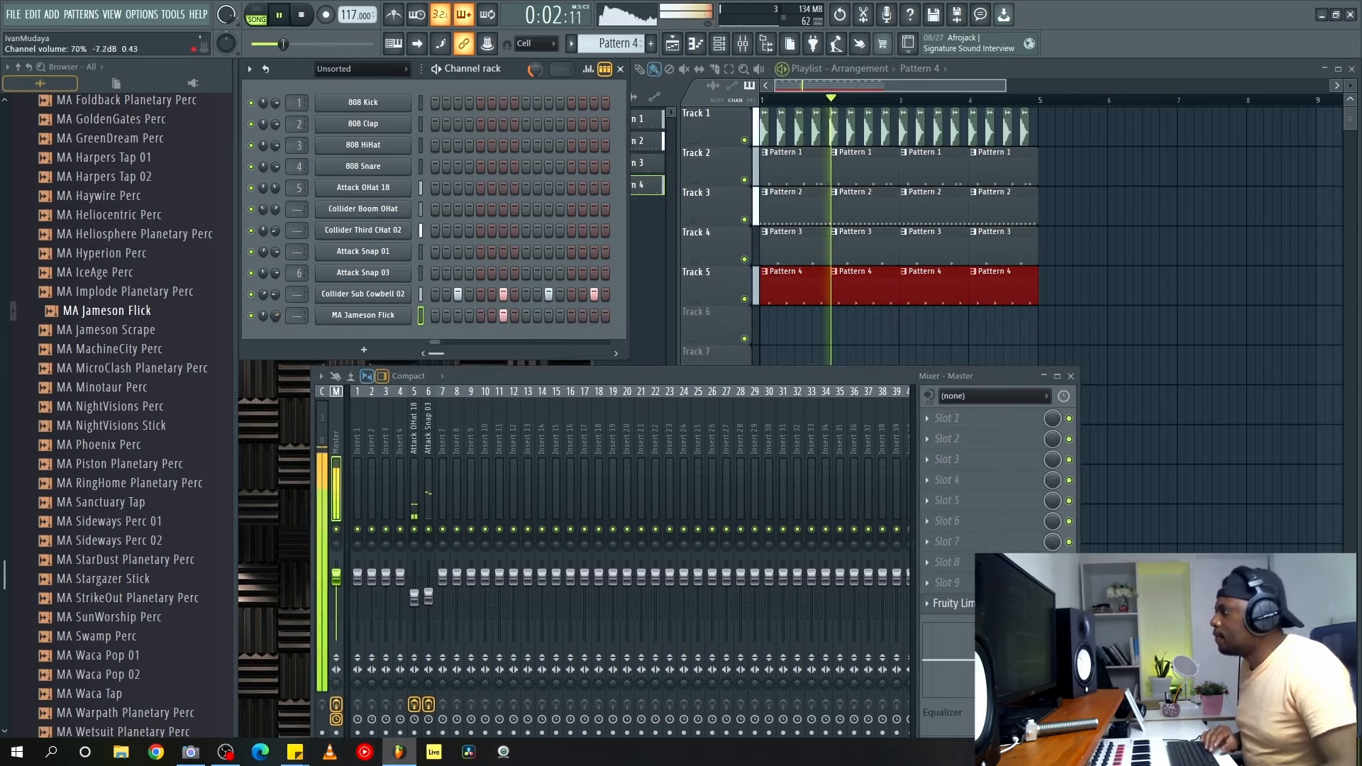
Set the MA Jameson Flick channel volume to 69% while the beat plays.
scroll(276, 317, up, 3)
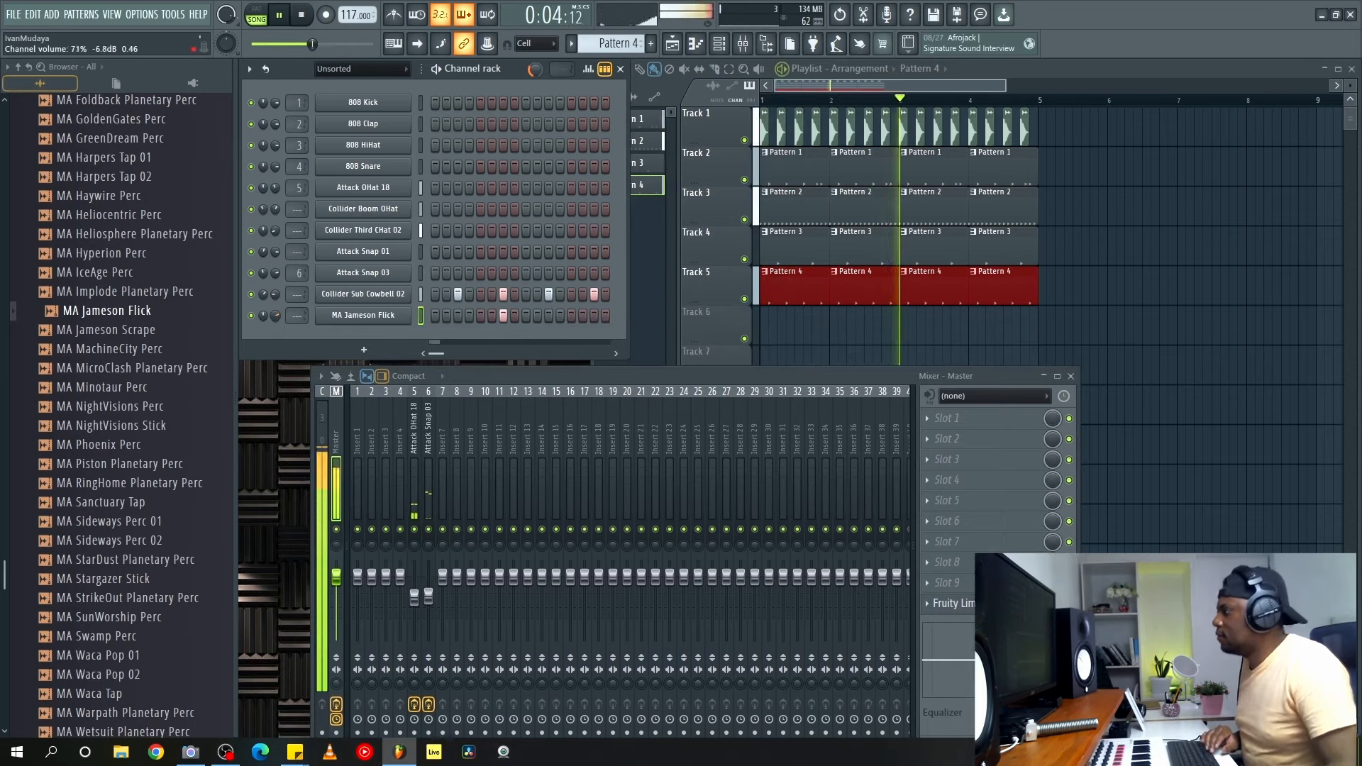
scroll(277, 317, down, 1)
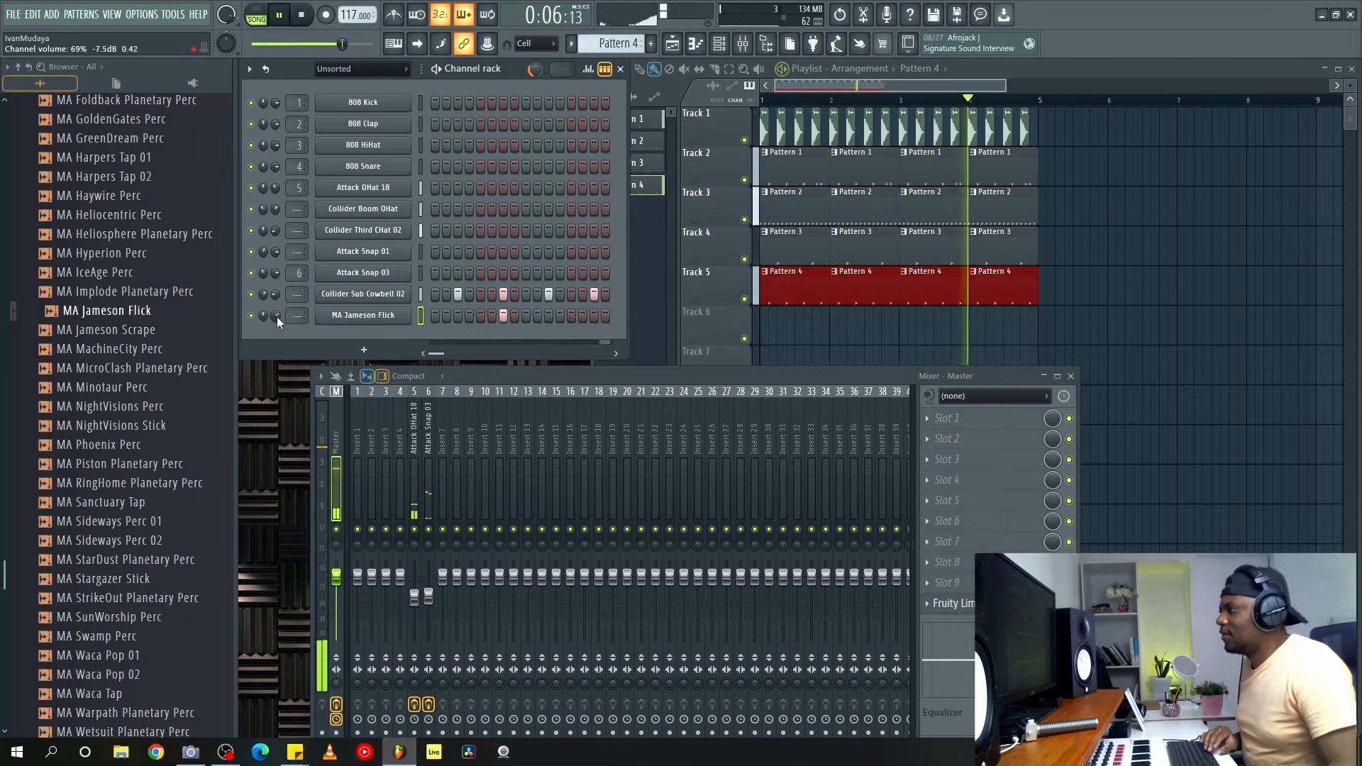
key(space)
Try the trim setting on the MA Jameson Flick sample against the beat and close its sampler window.
click(364, 315)
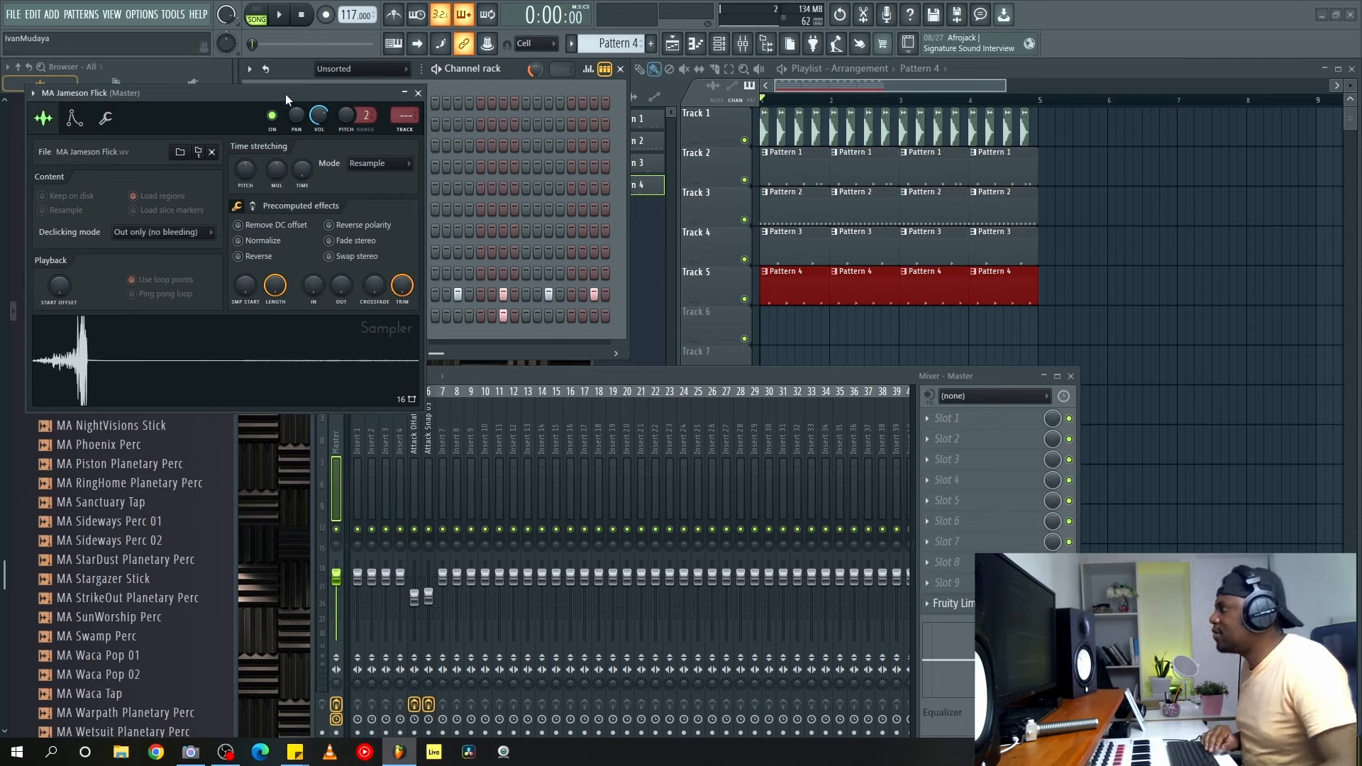
key(space)
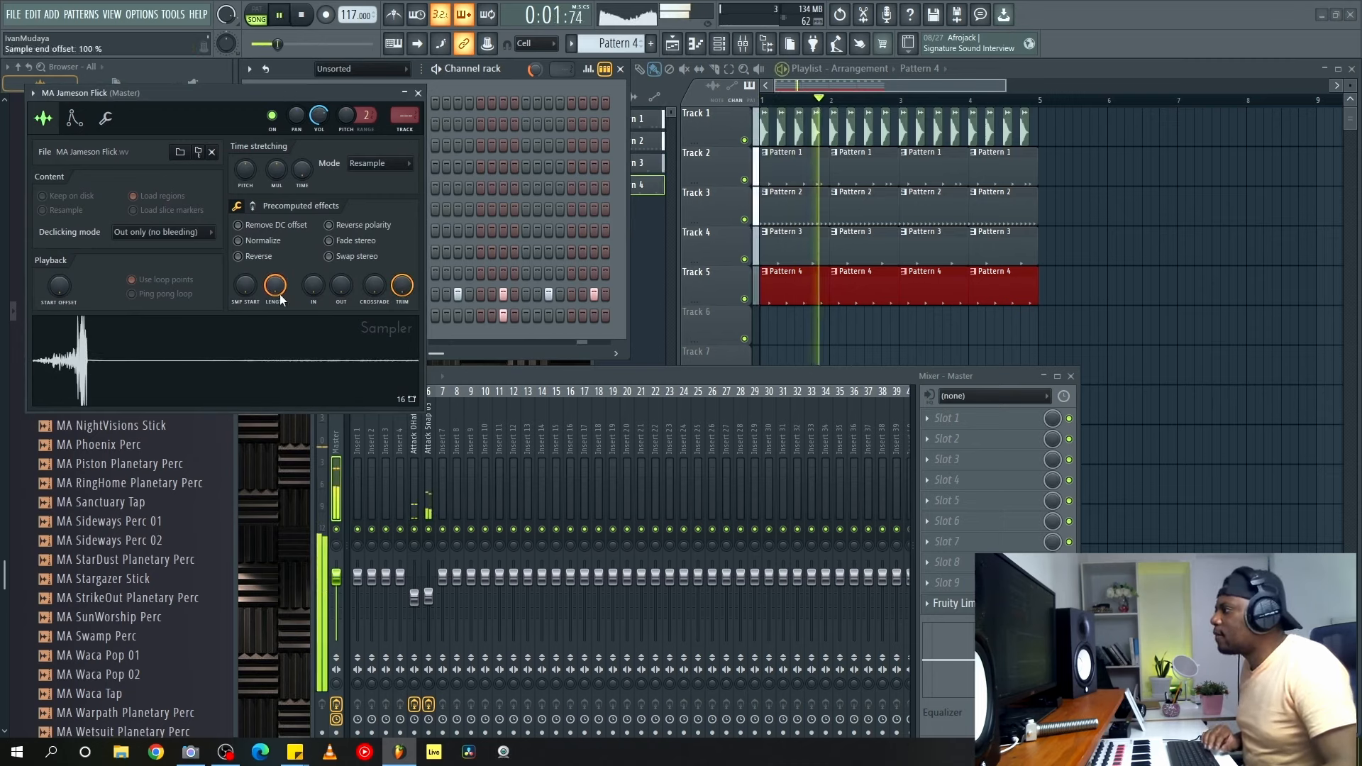
key(space)
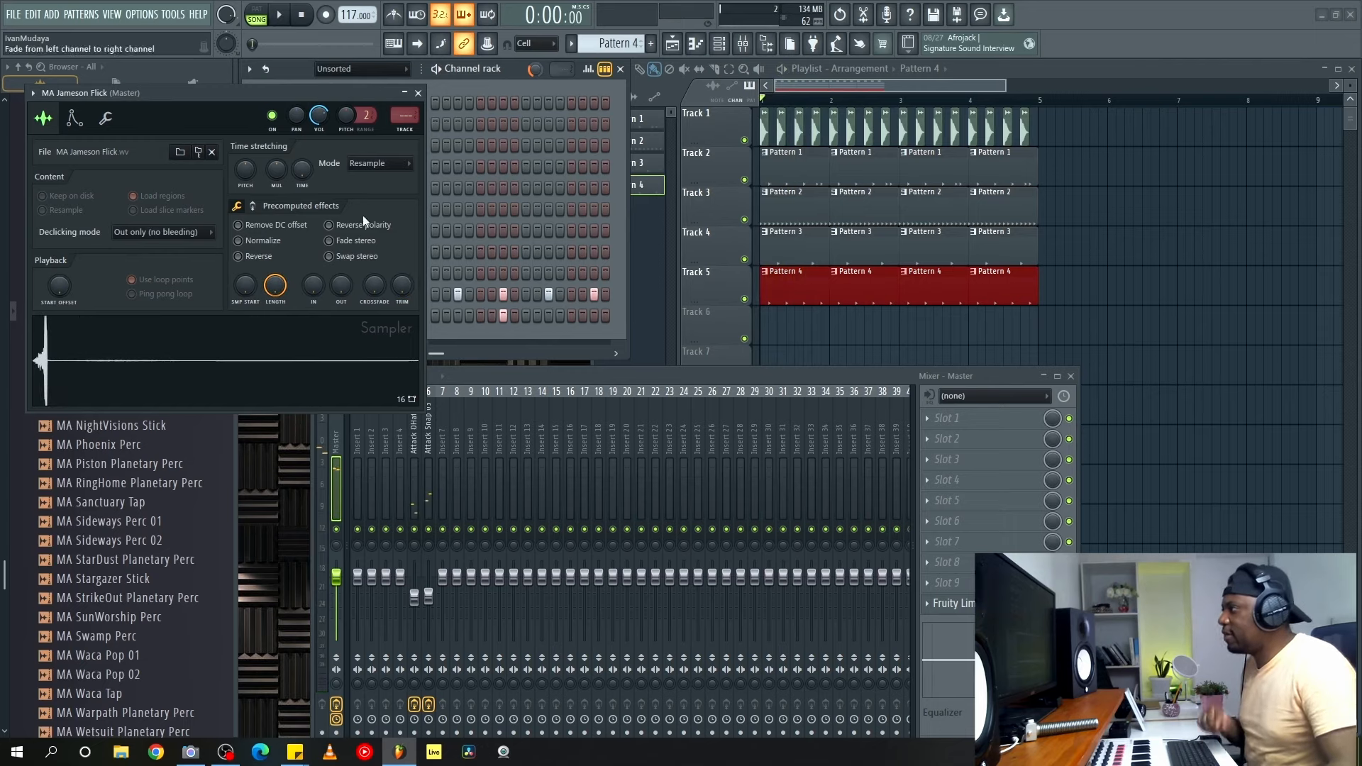
key(space)
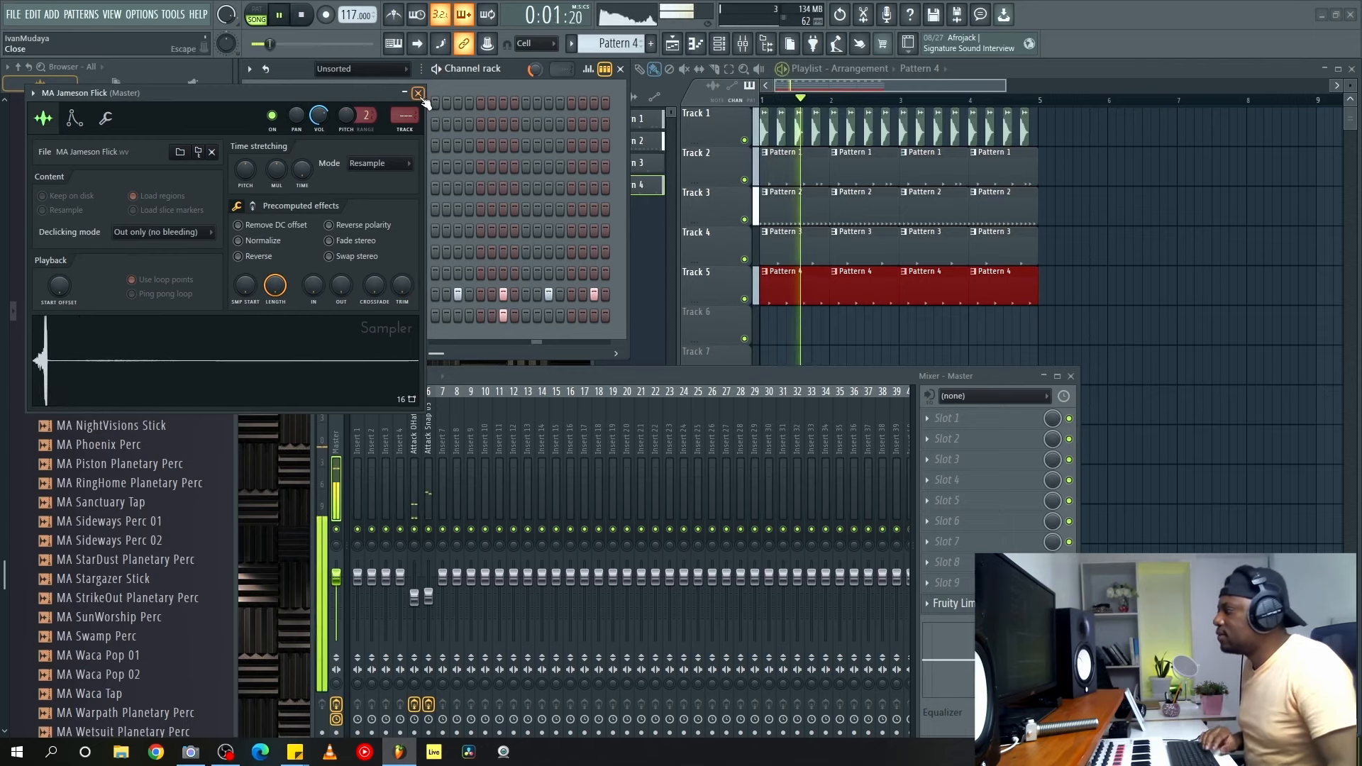
click(418, 93)
Audition more MA percussion samples and add MA Stargazer Stick as a new channel with hits on steps 5 and 13 of Pattern 3.
click(123, 449)
click(129, 487)
scroll(131, 488, down, 5)
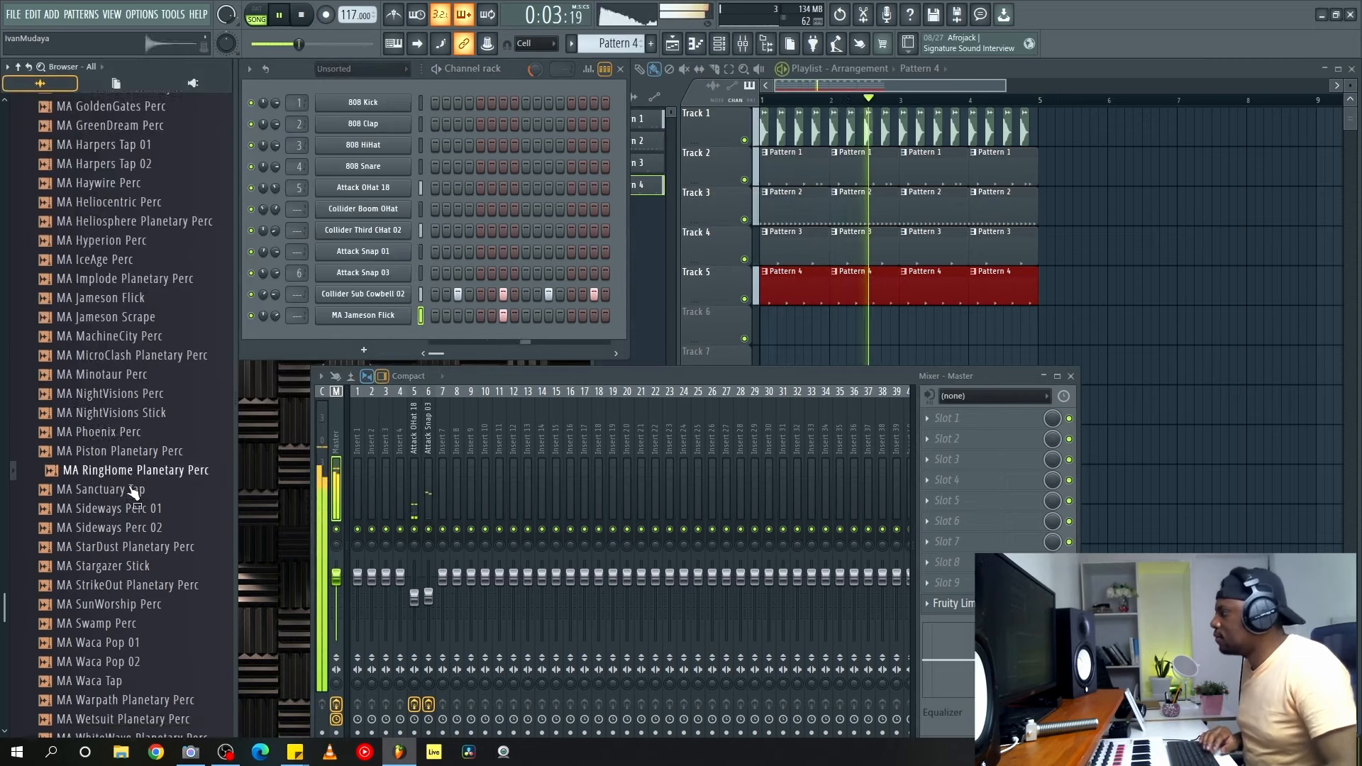
click(151, 235)
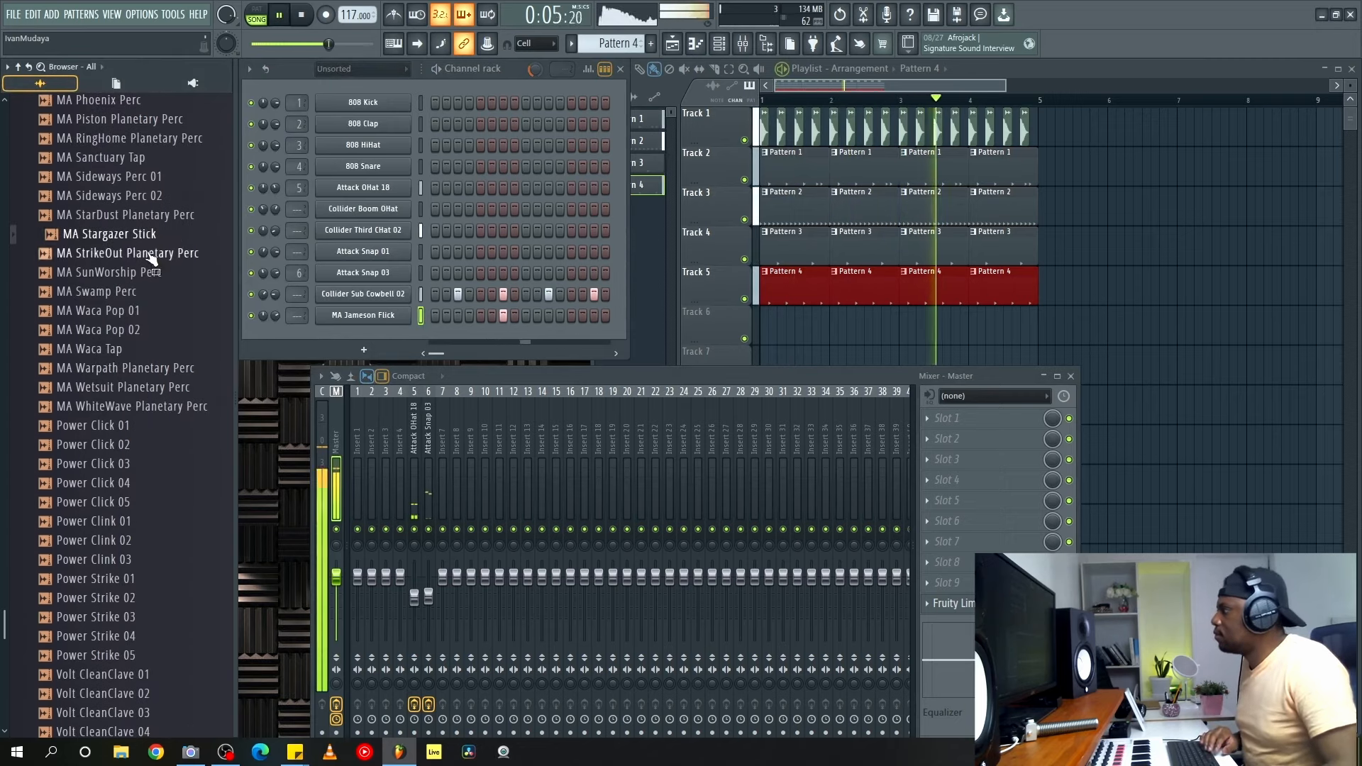
drag(152, 239, 373, 330)
key(space)
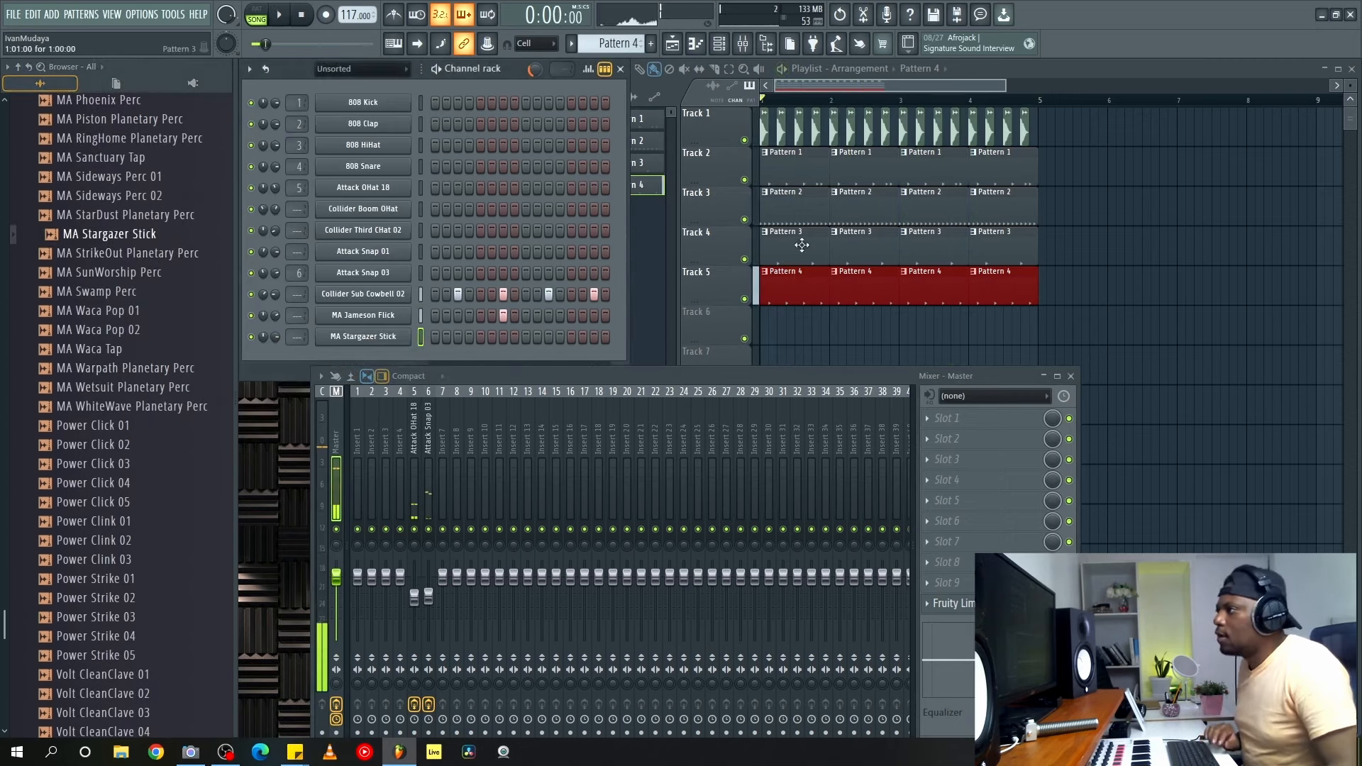
click(800, 237)
click(484, 92)
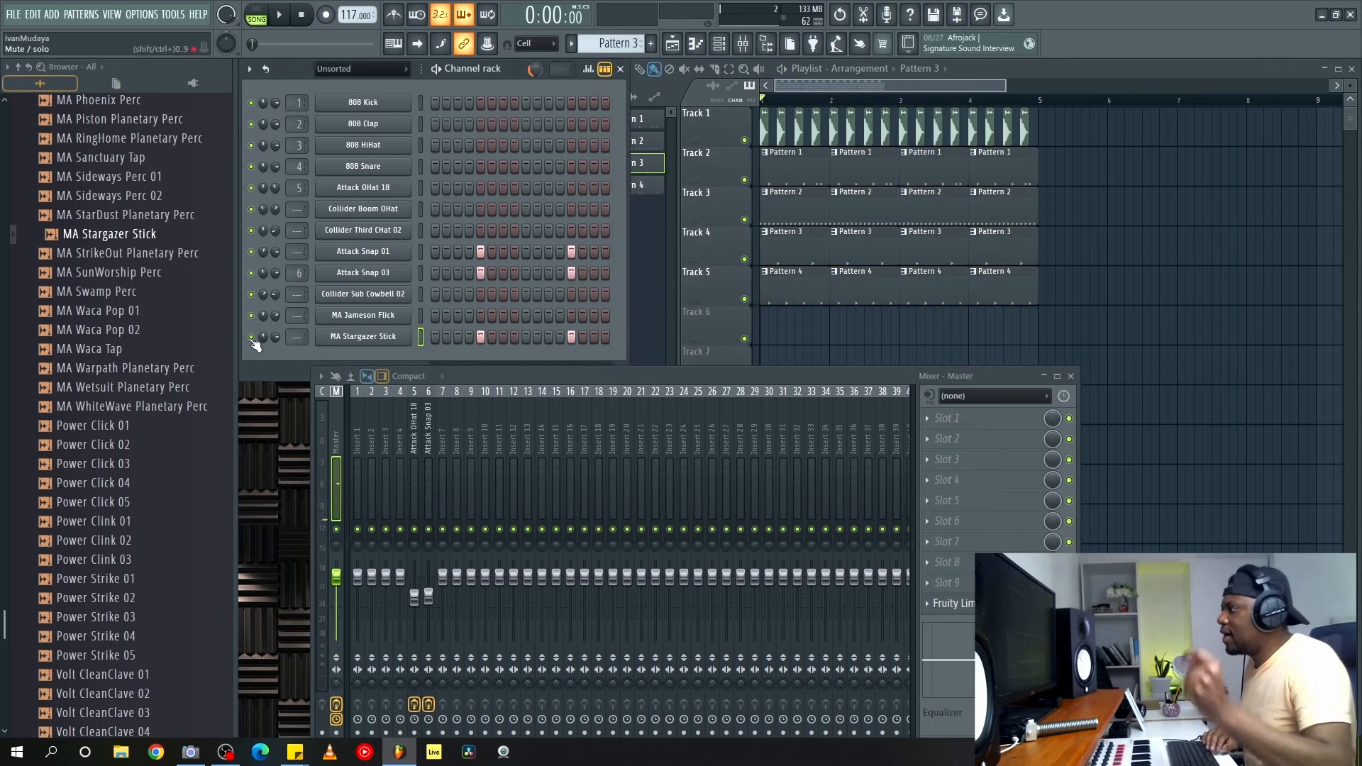
Audition the remaining percussion samples, including the Volt CleanClave sounds, over the playing beat.
scroll(278, 338, down, 6)
click(120, 483)
scroll(130, 405, down, 5)
click(132, 410)
scroll(133, 406, down, 1)
click(140, 371)
click(148, 409)
click(151, 428)
click(151, 445)
click(152, 330)
click(152, 349)
click(154, 446)
click(156, 464)
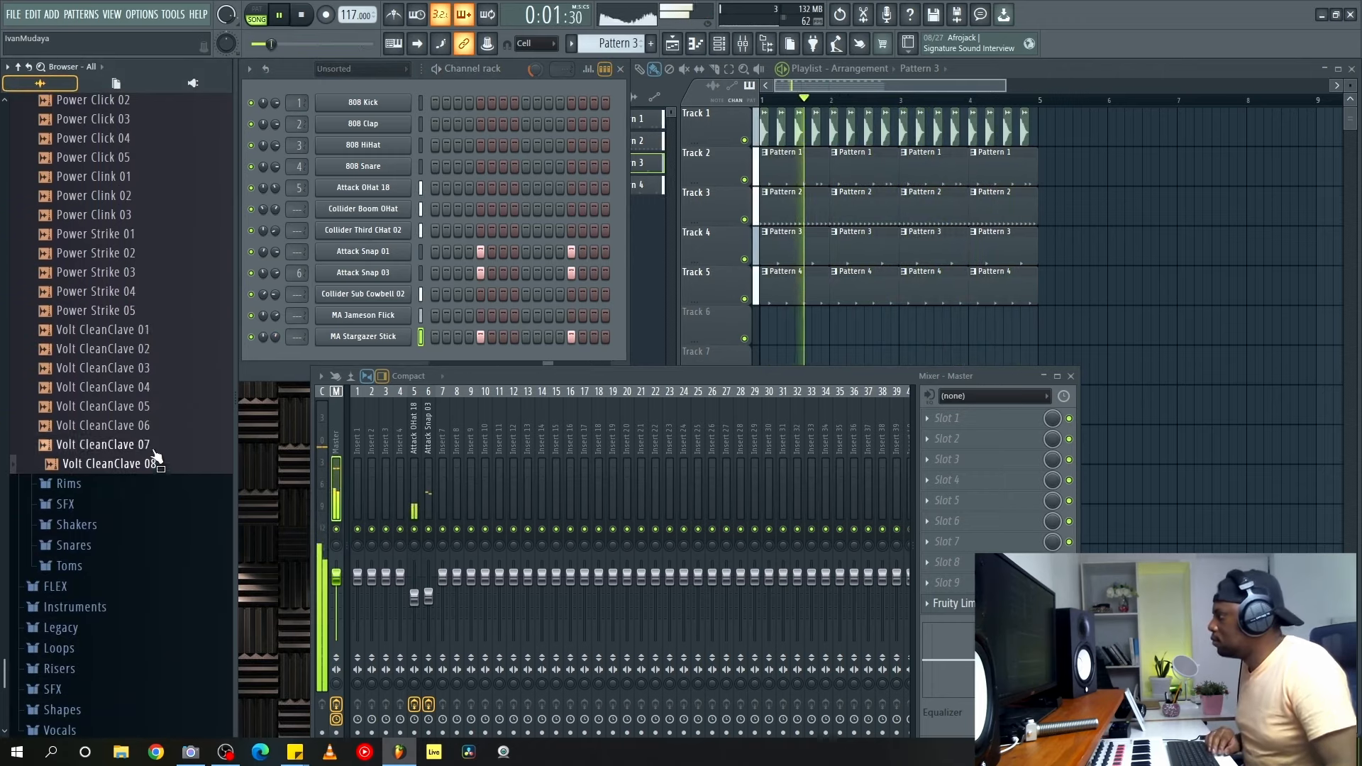
Audition samples in the Toms folder over the playing beat, from the Attack MidTom sounds through Power Tom High 05.
scroll(125, 384, down, 4)
click(106, 337)
click(103, 375)
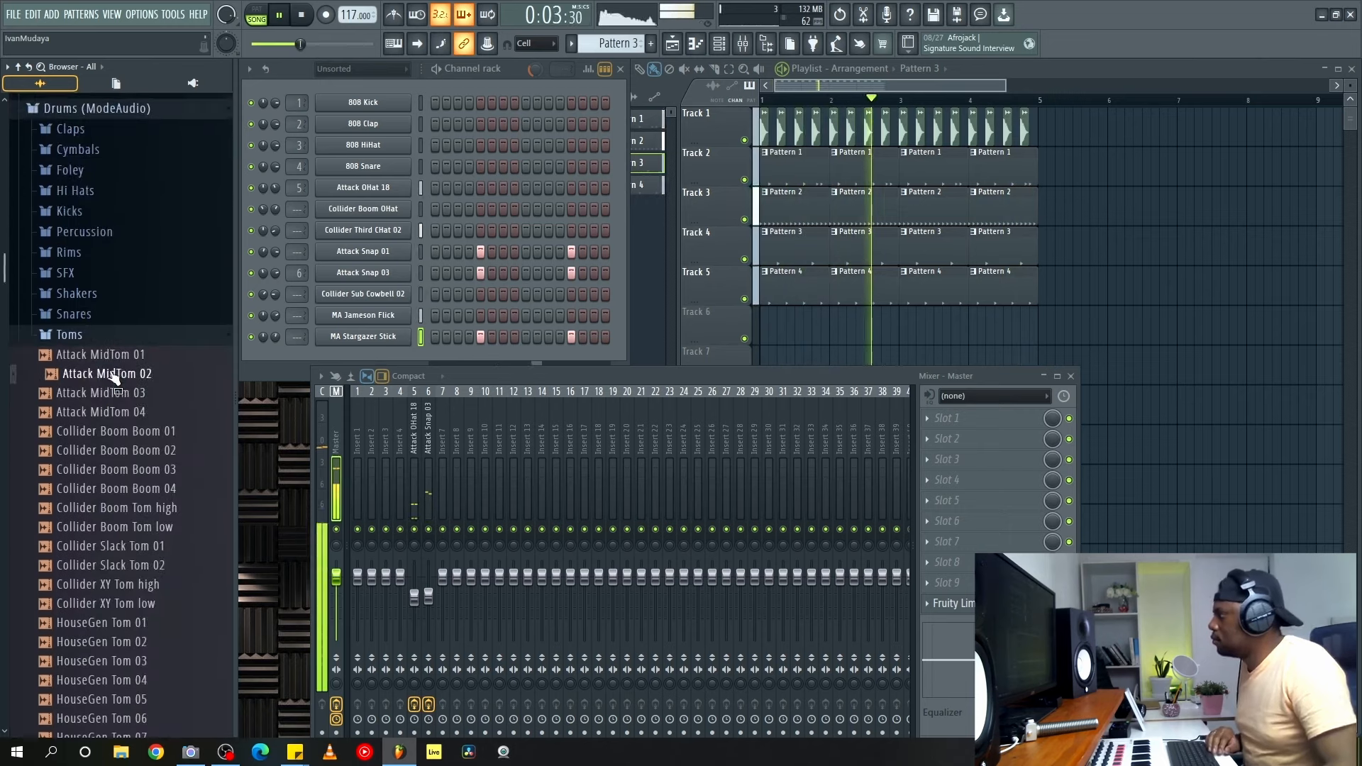
click(128, 471)
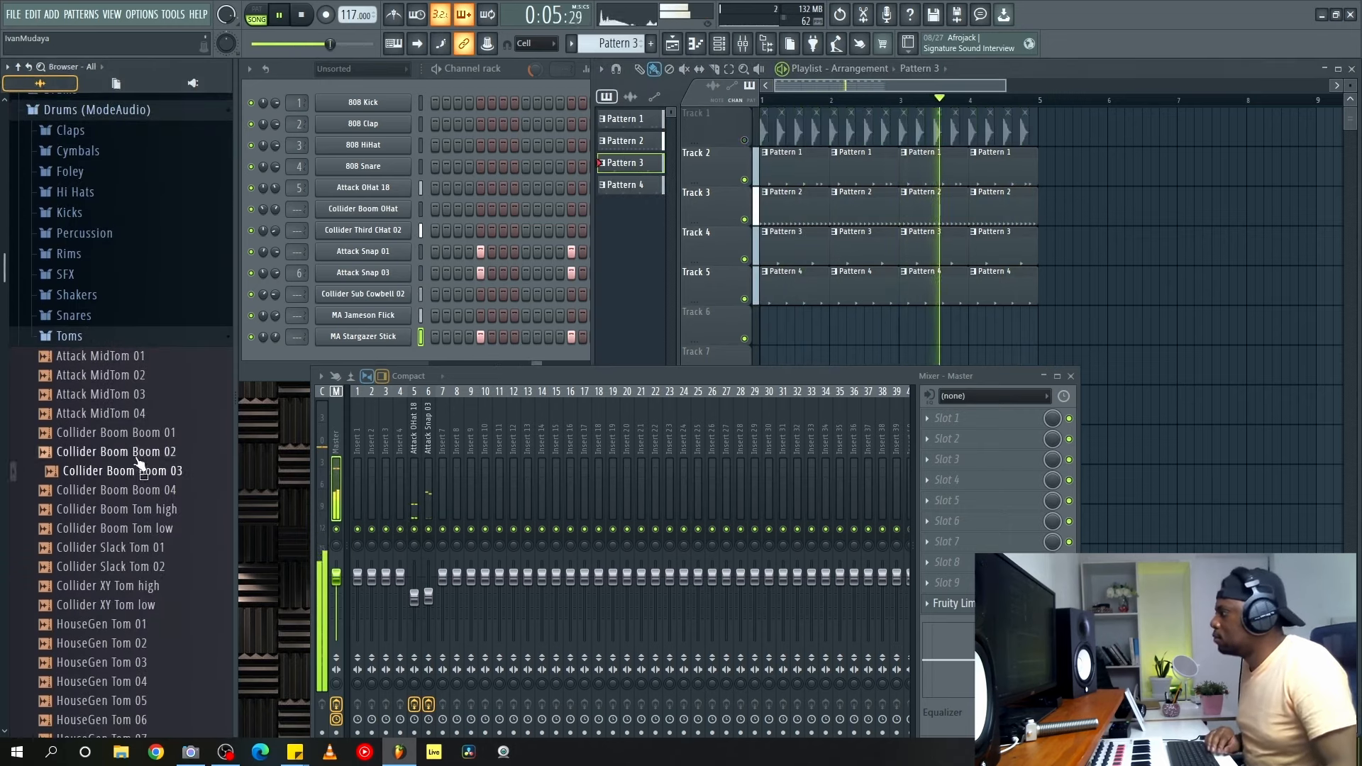
scroll(135, 397, down, 6)
click(141, 396)
scroll(142, 397, down, 4)
click(143, 377)
click(136, 410)
scroll(138, 404, down, 3)
click(137, 403)
scroll(141, 404, down, 1)
scroll(142, 406, down, 4)
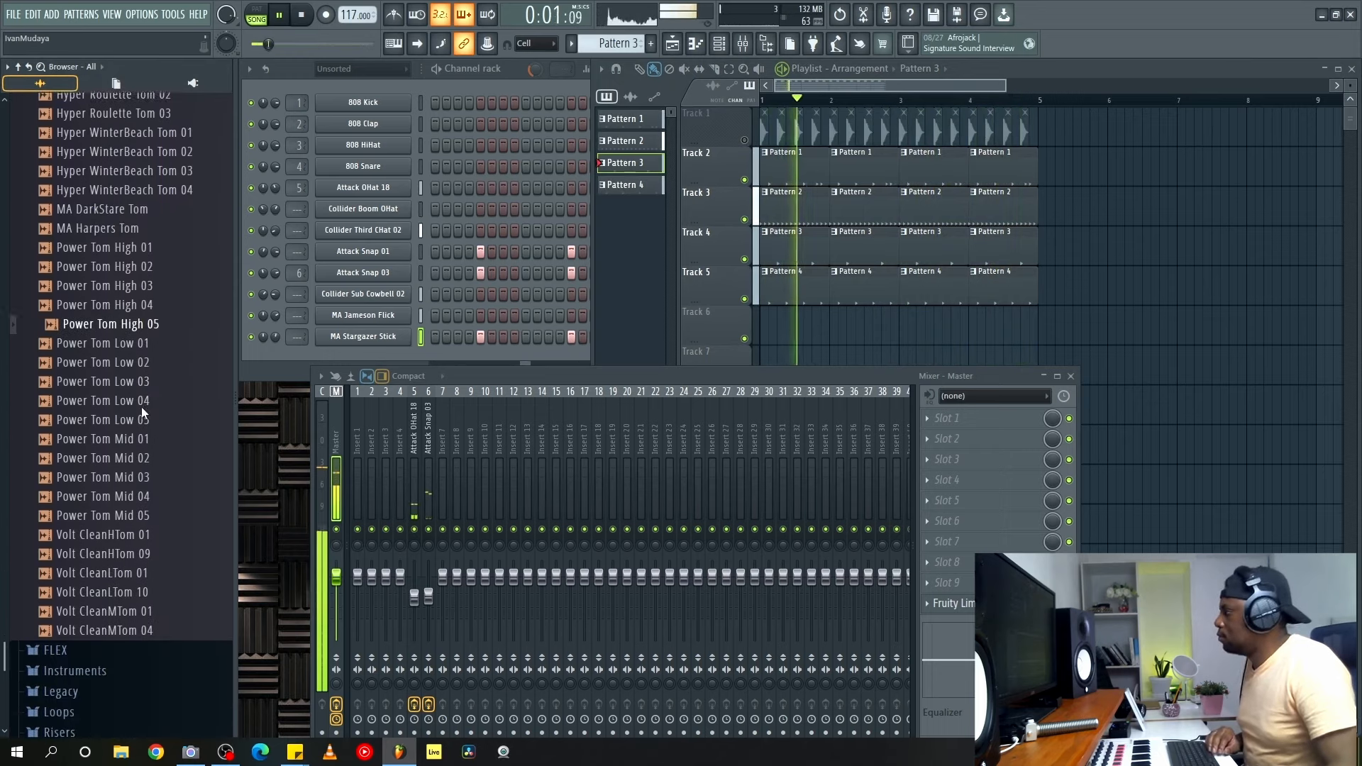
Audition the last Power Tom and Volt Clean tom samples, ending with Volt CleanMTom 04, and stop playback.
click(133, 396)
click(134, 432)
click(139, 451)
click(138, 471)
key(space)
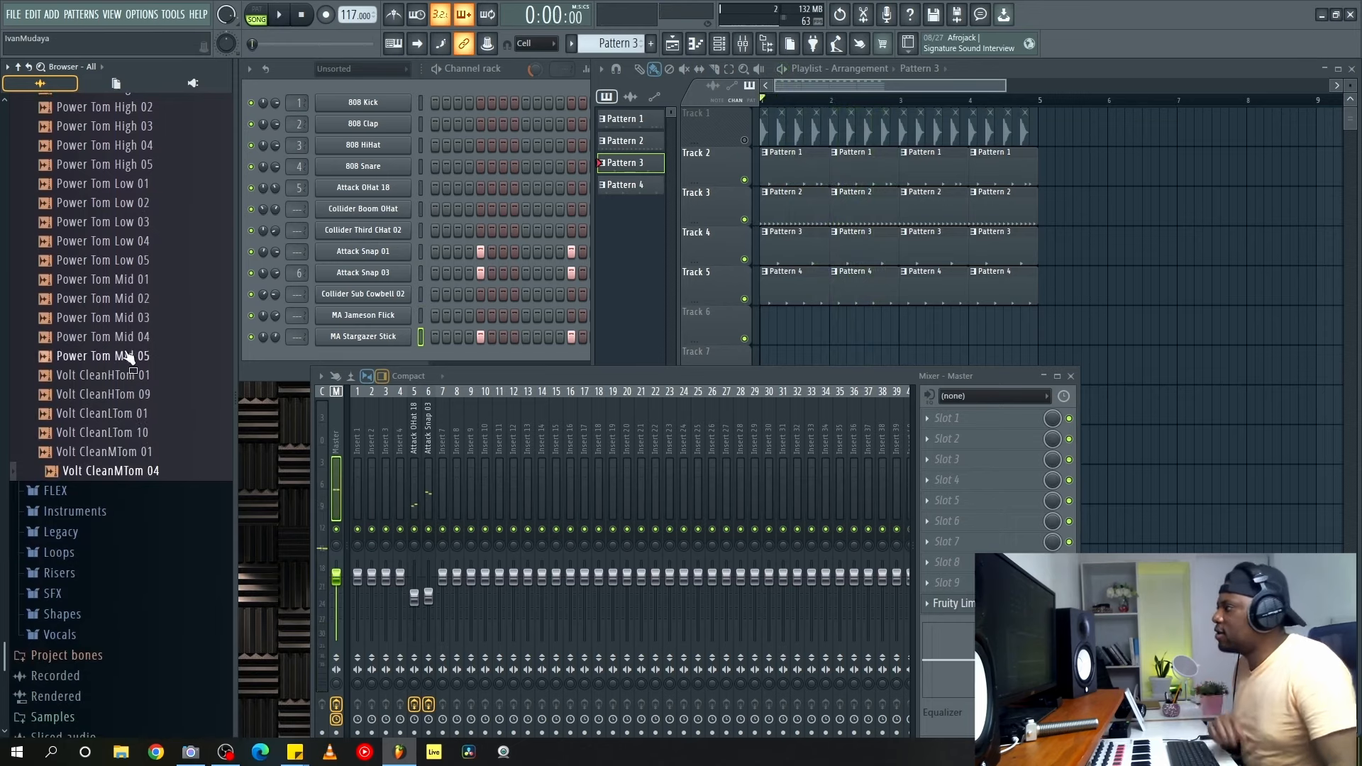
Close the mixer and add a FLEX instrument on playlist Track 6.
click(1072, 376)
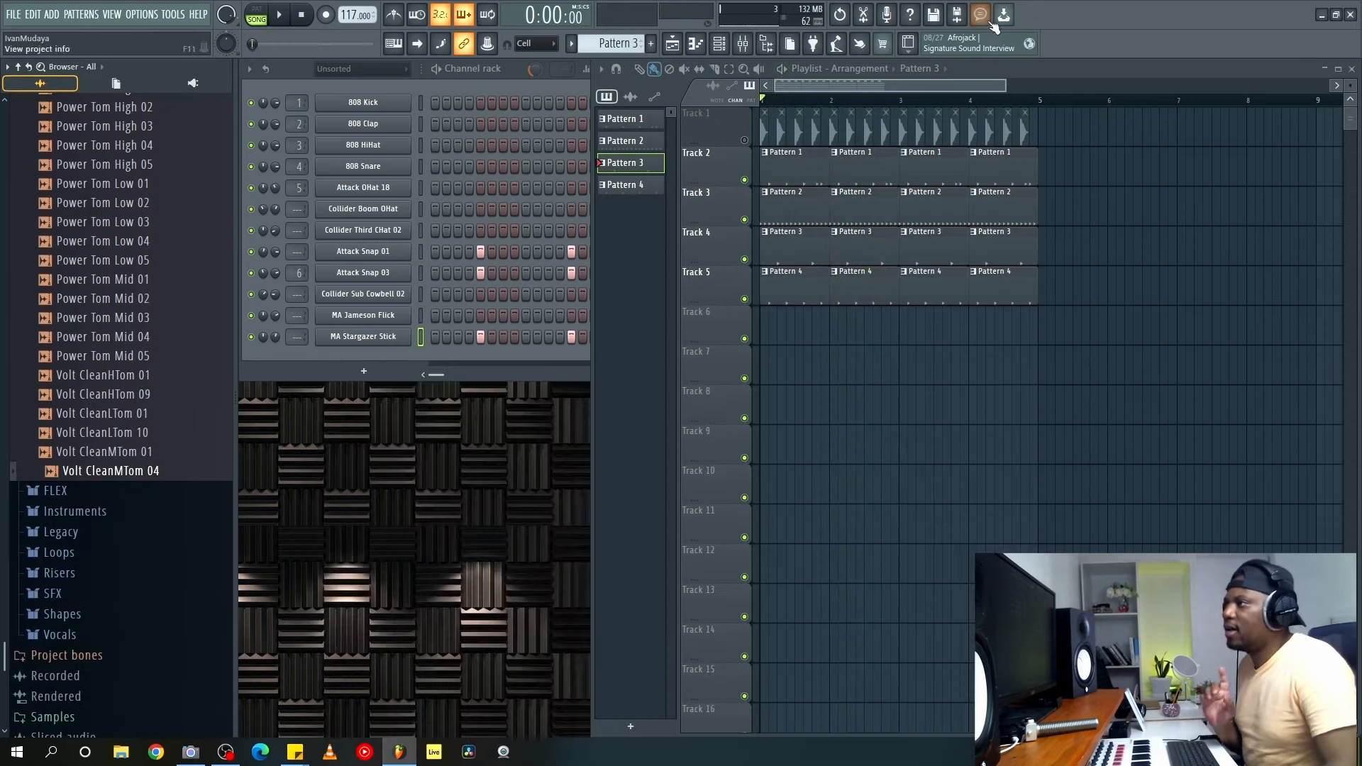
drag(1001, 85, 903, 85)
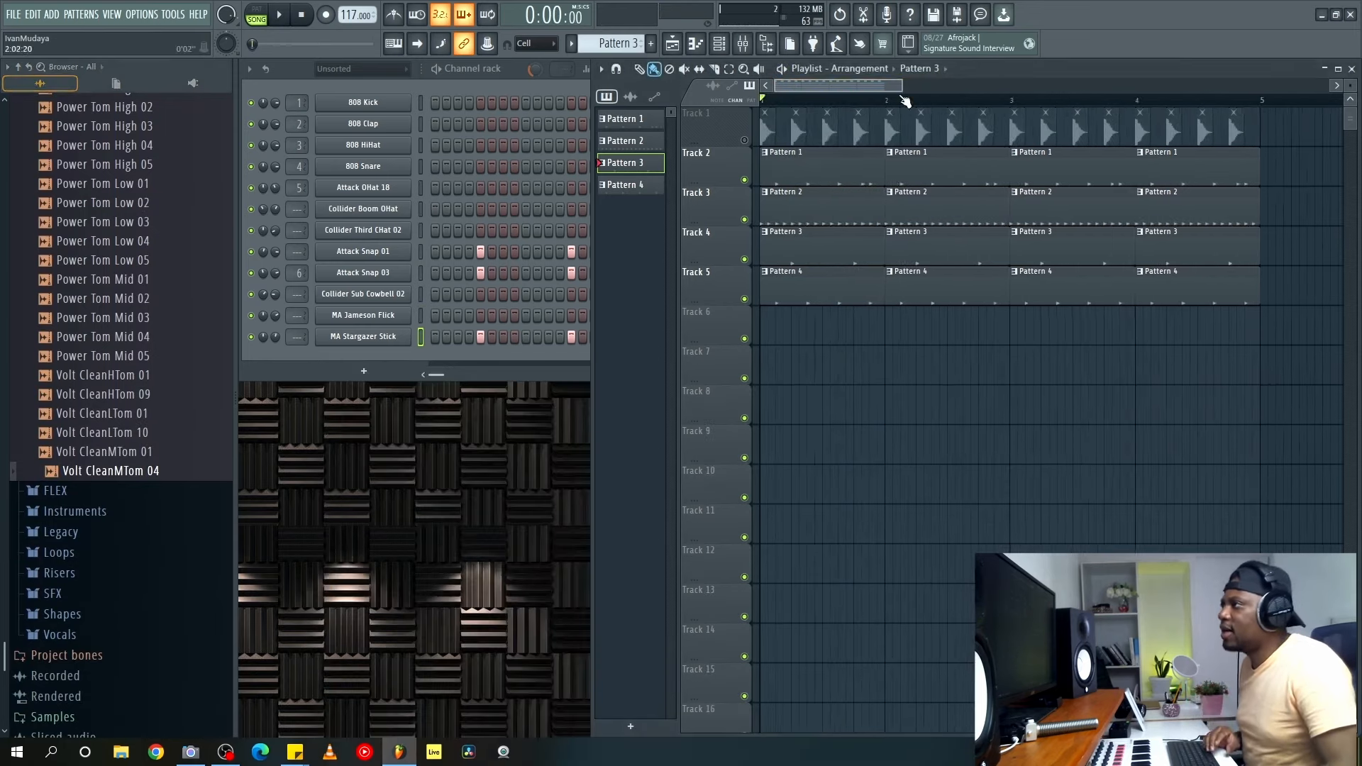
click(813, 48)
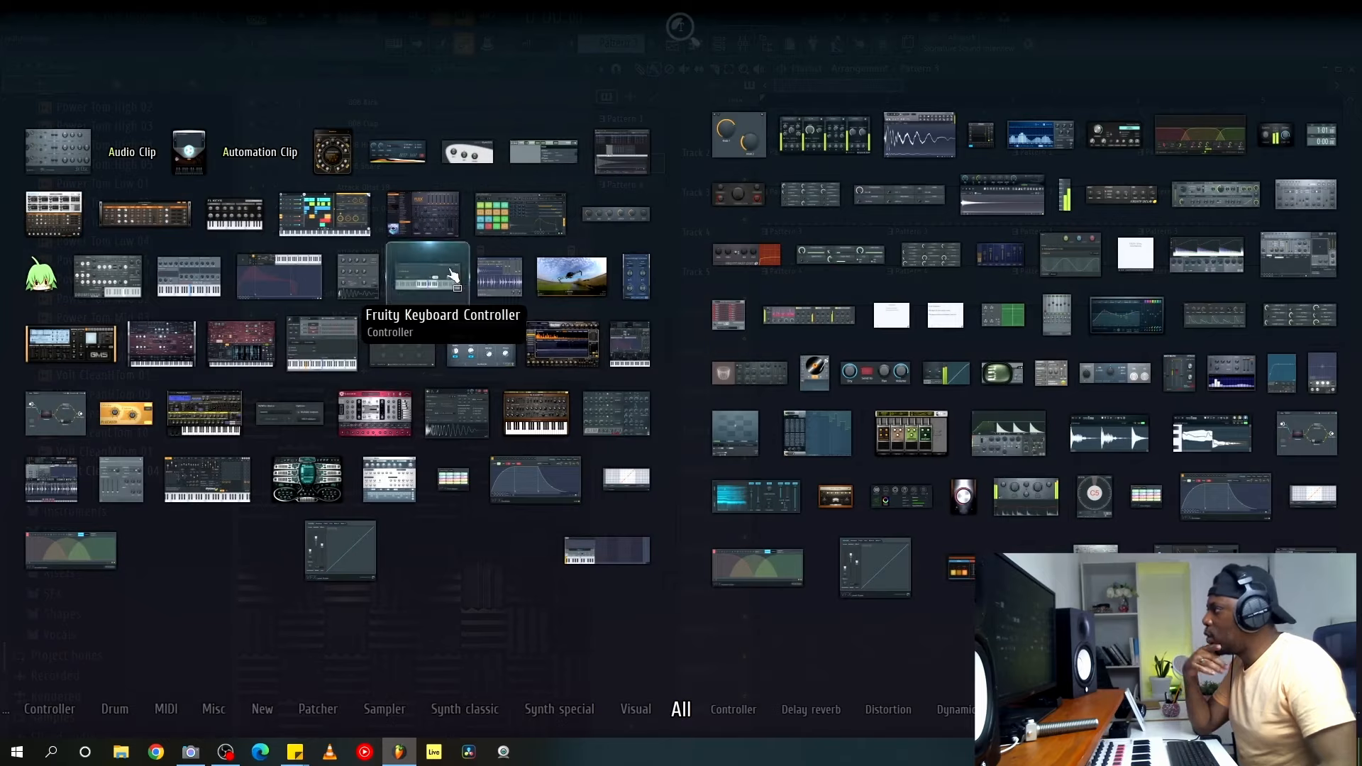
drag(426, 218, 727, 325)
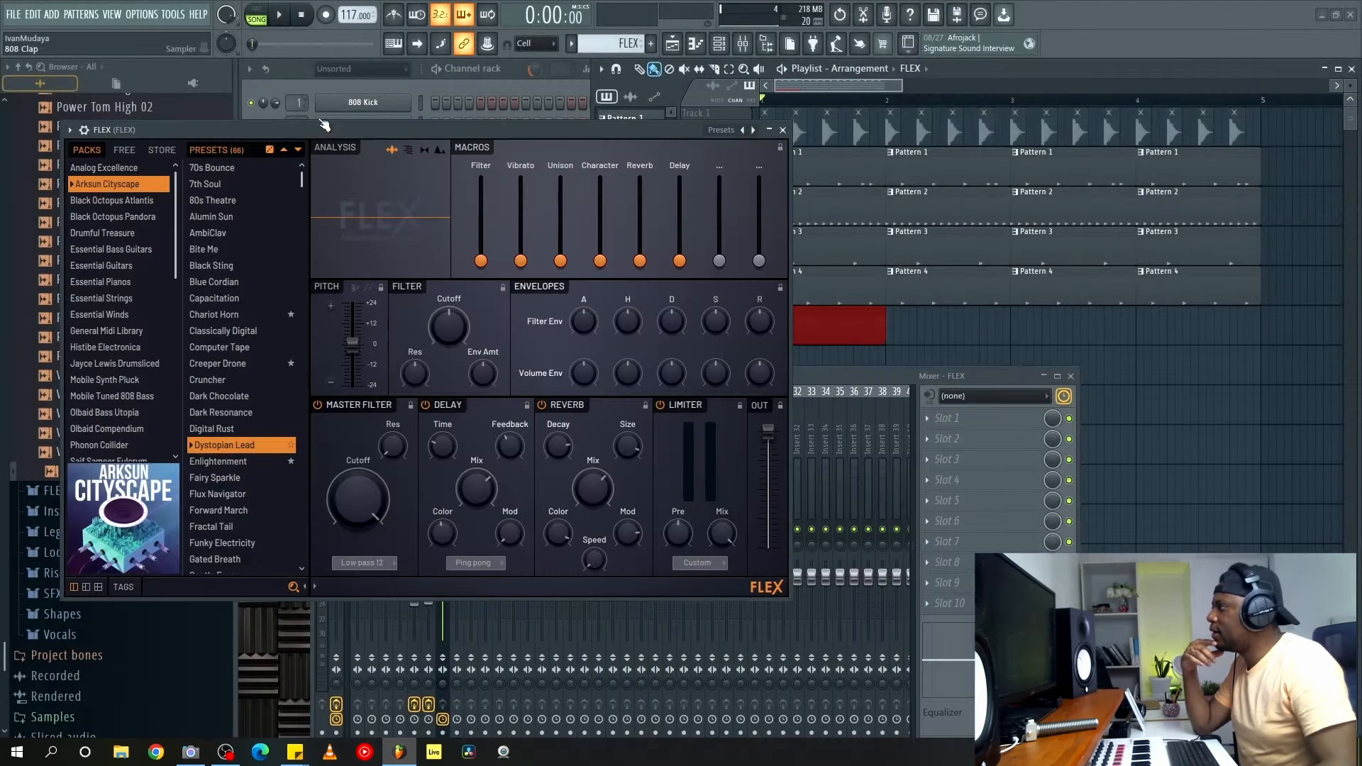
Load the Forward March preset from FLEX's Arksun Cityscape pack and try it over the beat.
drag(326, 129, 523, 126)
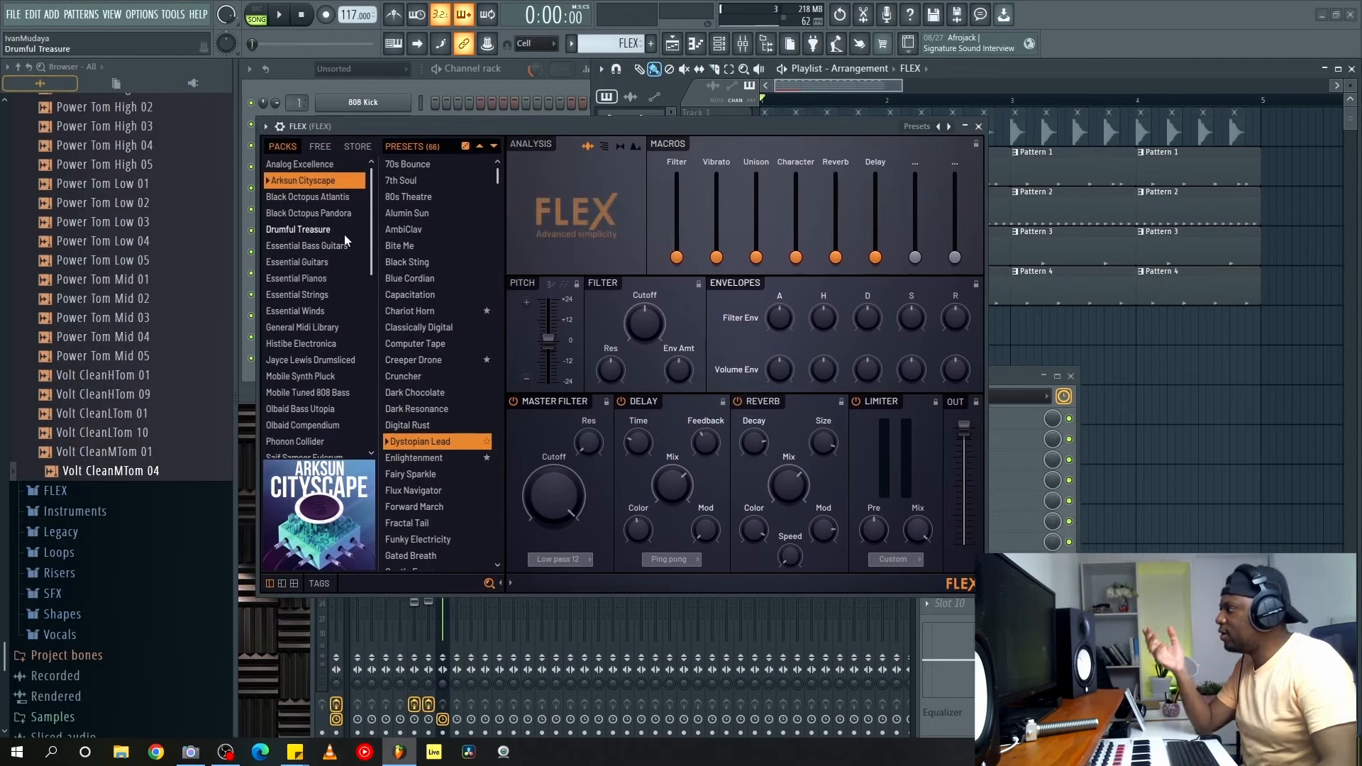
scroll(450, 326, down, 3)
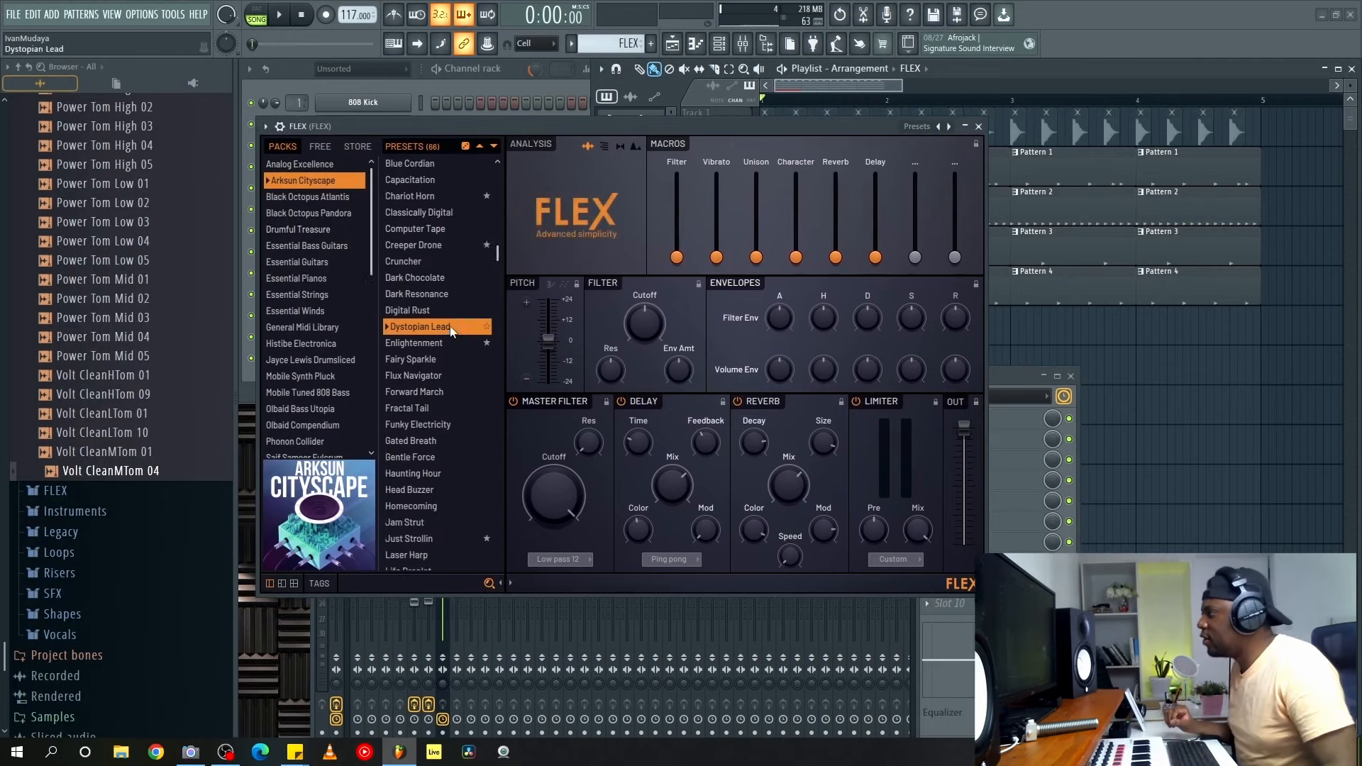
click(425, 376)
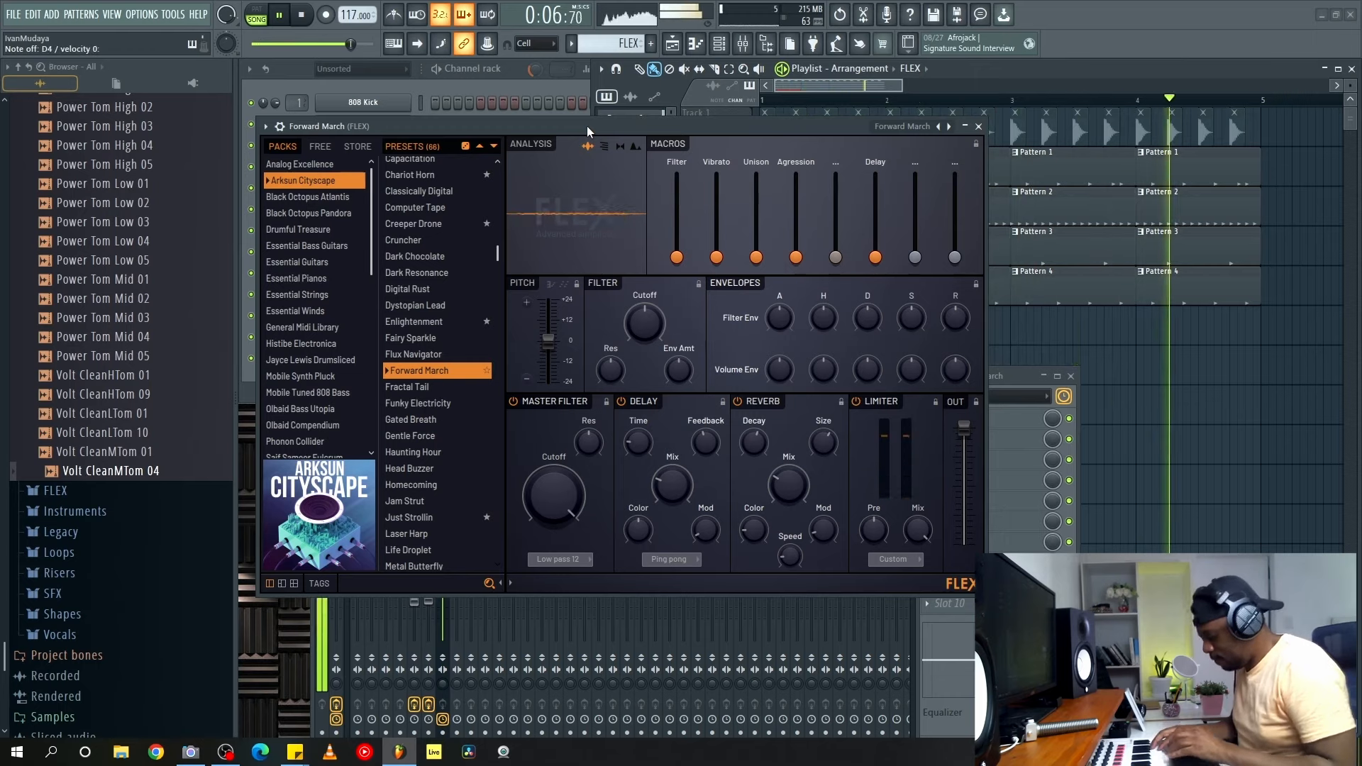
key(space)
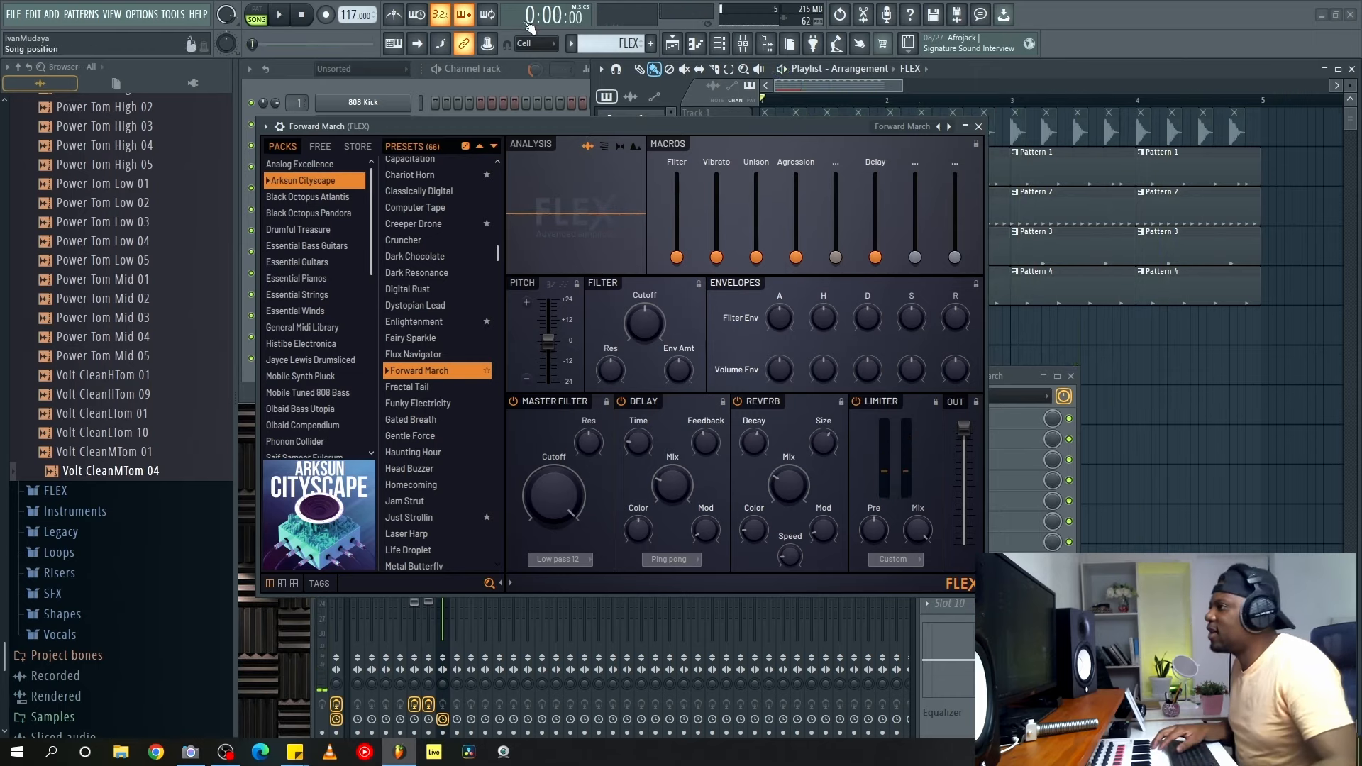
Record a Forward March melody over the beat and quantize its notes in the piano roll.
click(978, 126)
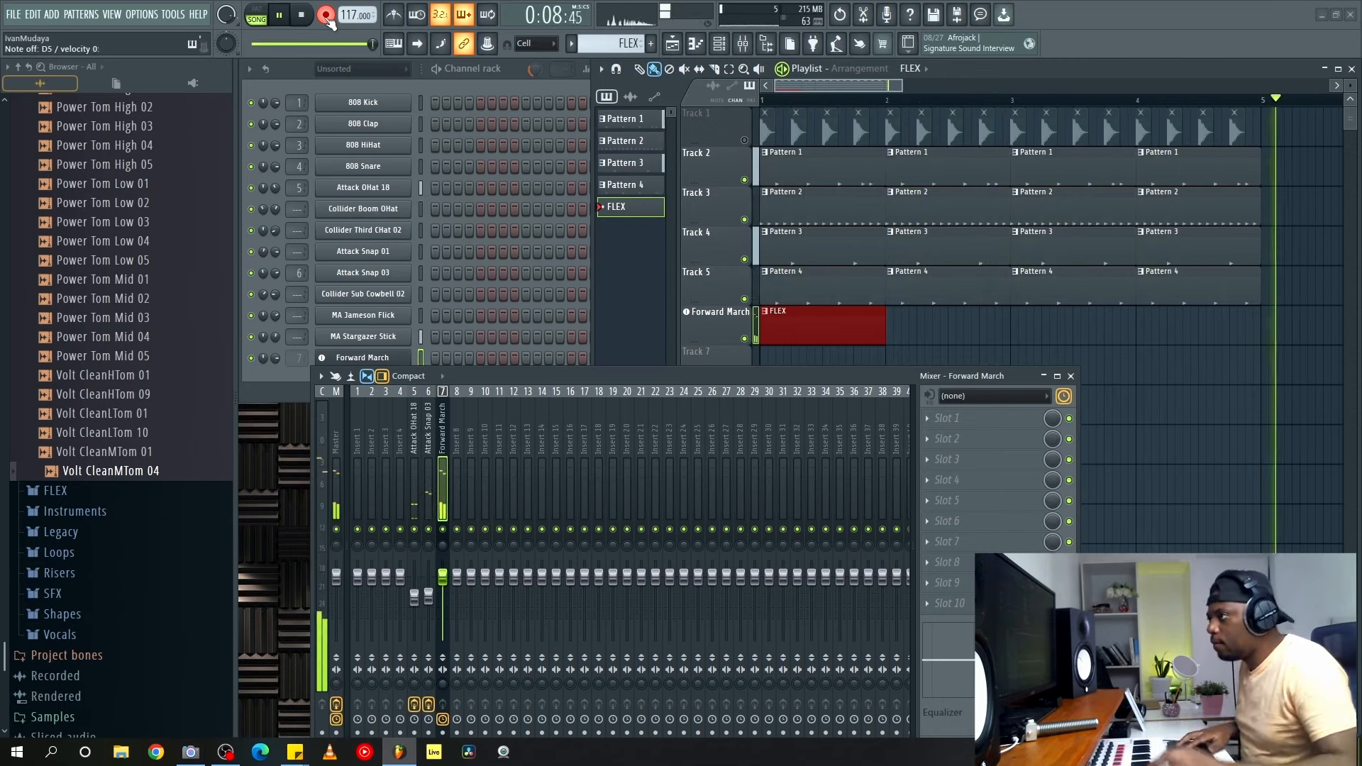
key(space)
double_click(813, 334)
key(alt+q)
key(Return)
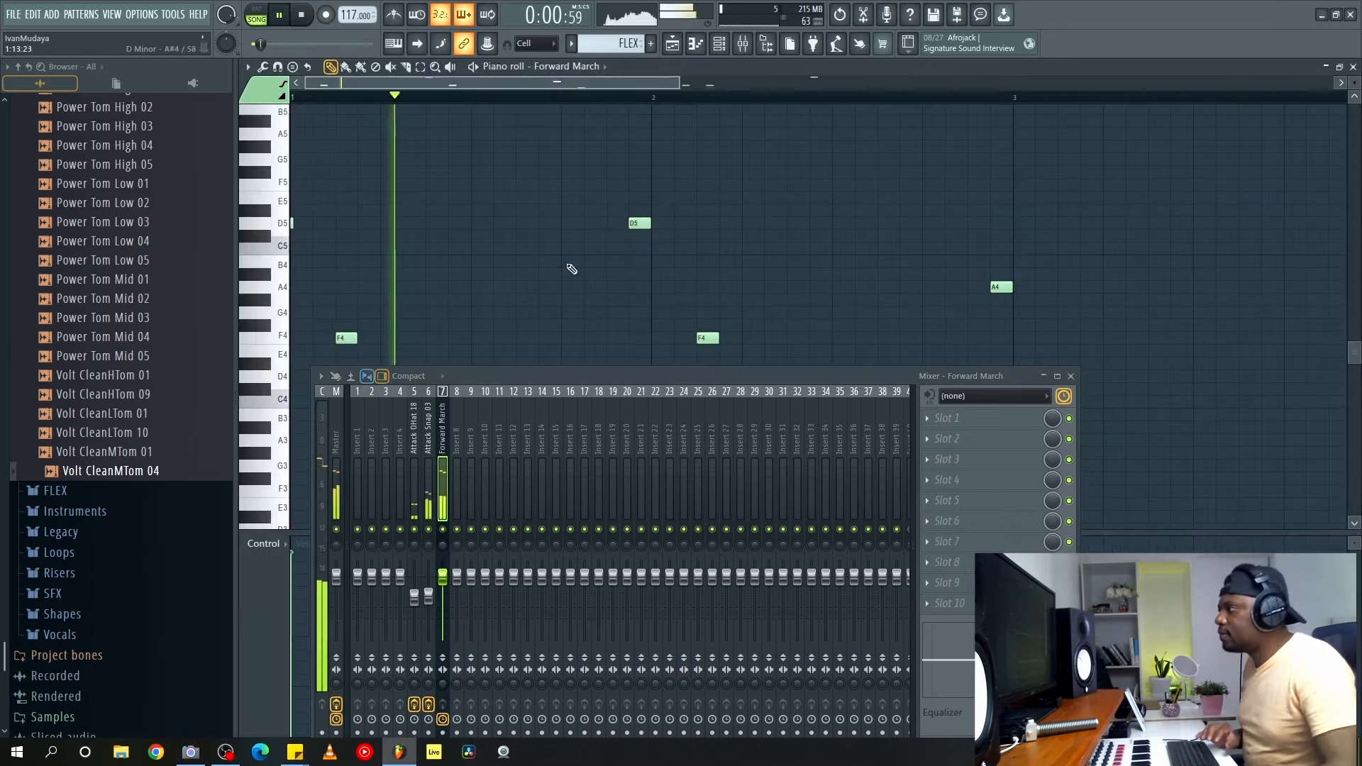
Move the F4 note just before bar 4 up to A4, lower the Forward March mixer level and play the melody back.
key(space)
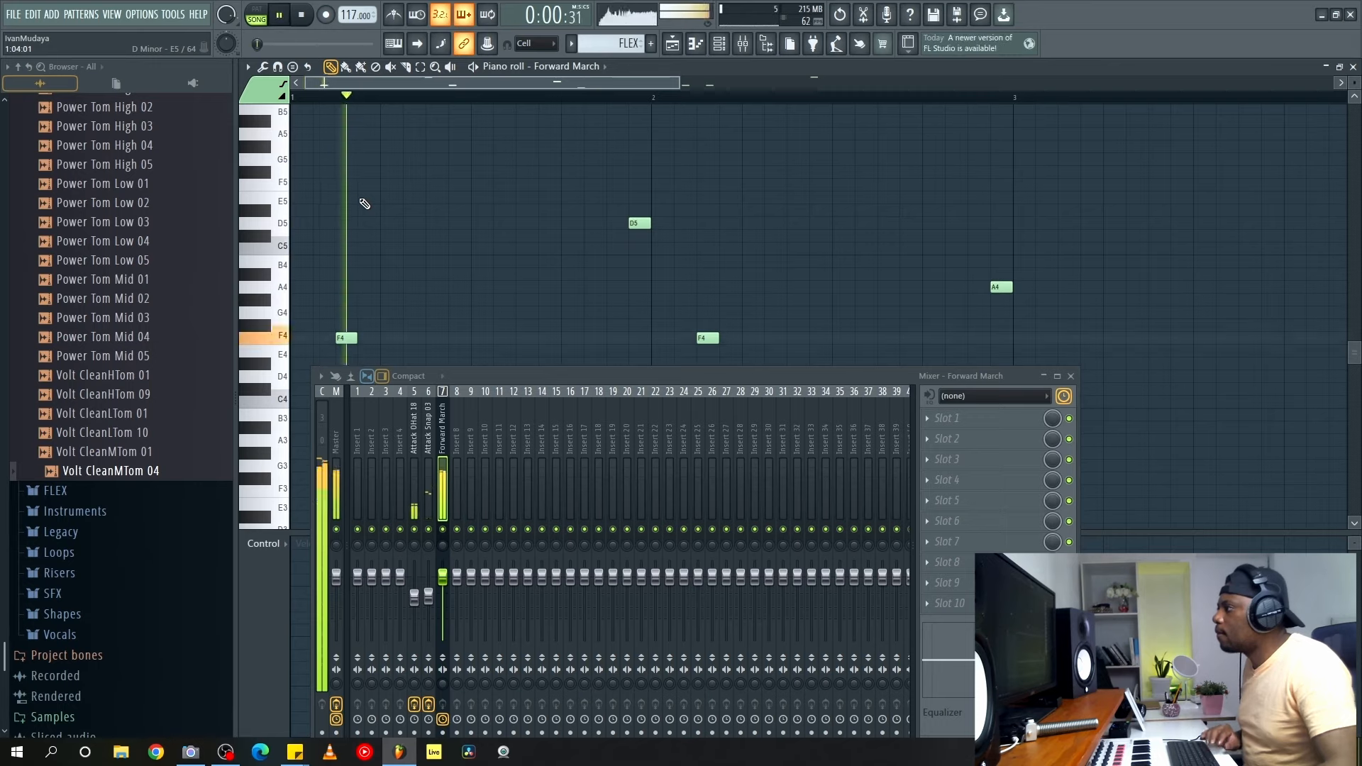
scroll(448, 144, down, 2)
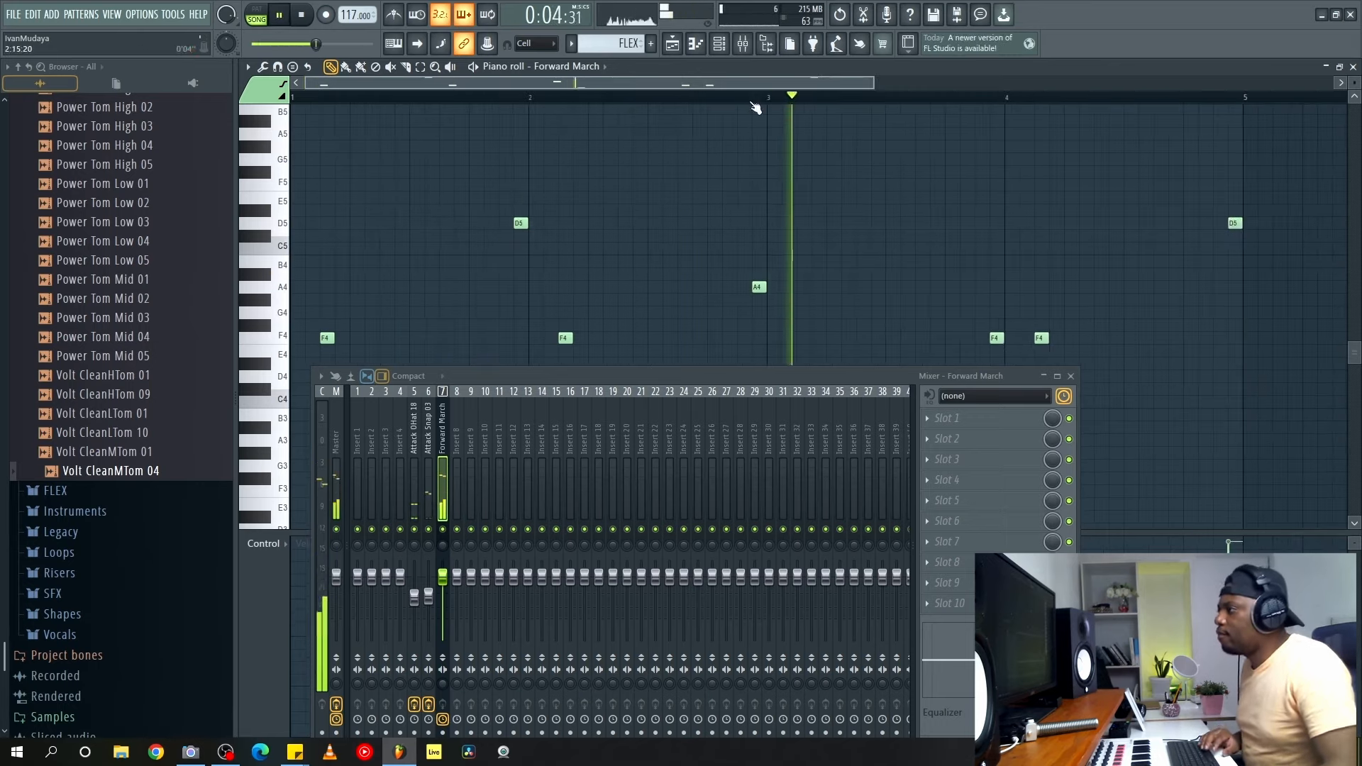
drag(308, 44, 366, 44)
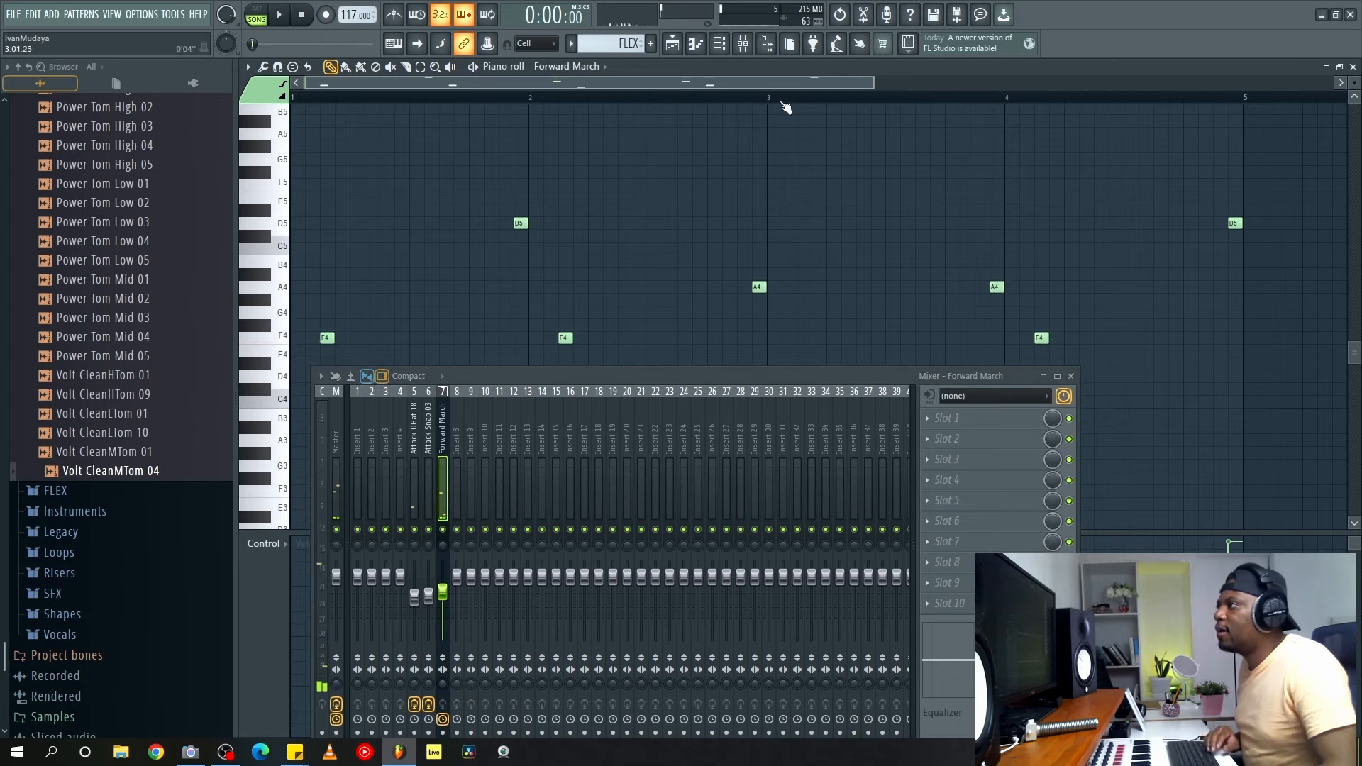
key(space)
ctrl+scroll(810, 204, down, 2)
scroll(816, 213, down, 3)
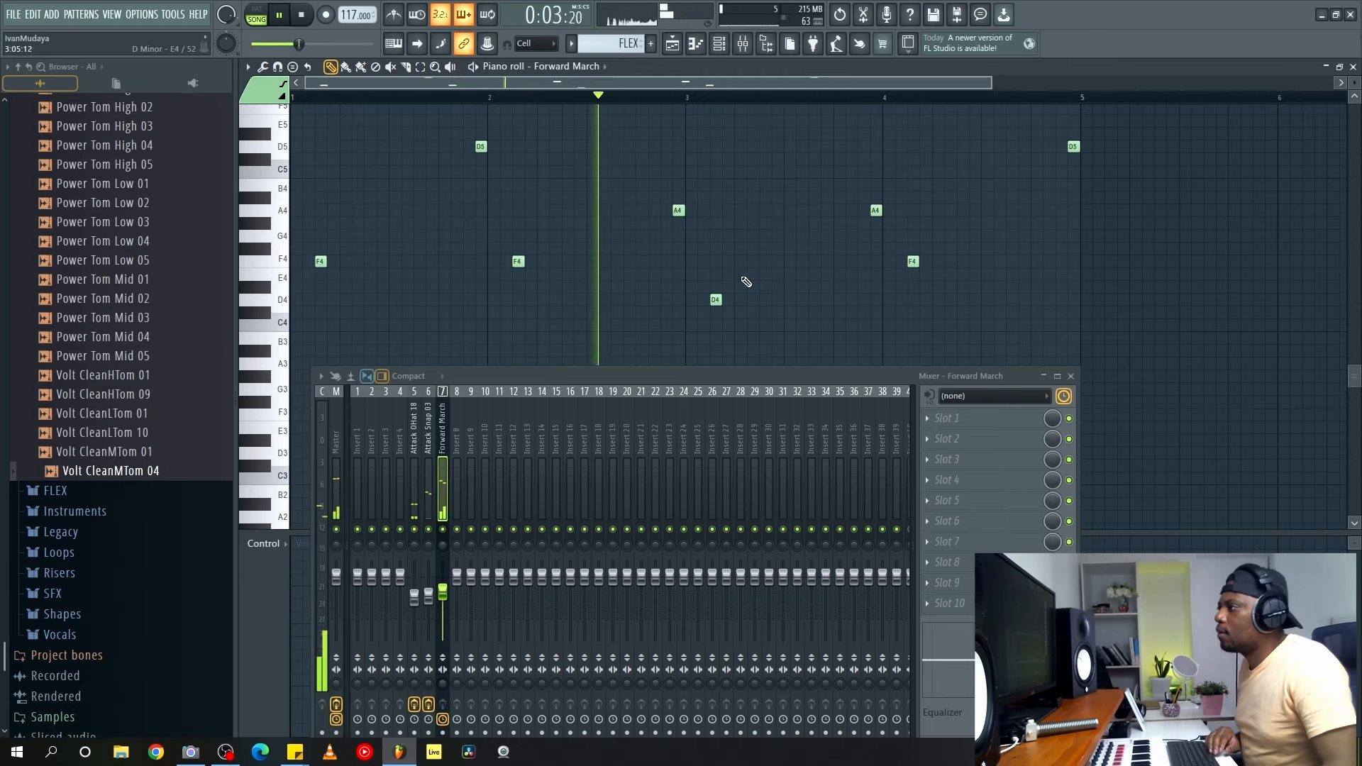
Set the Forward March FLEX reverb mix to 43% and lower its filter cutoff.
click(1353, 67)
click(363, 358)
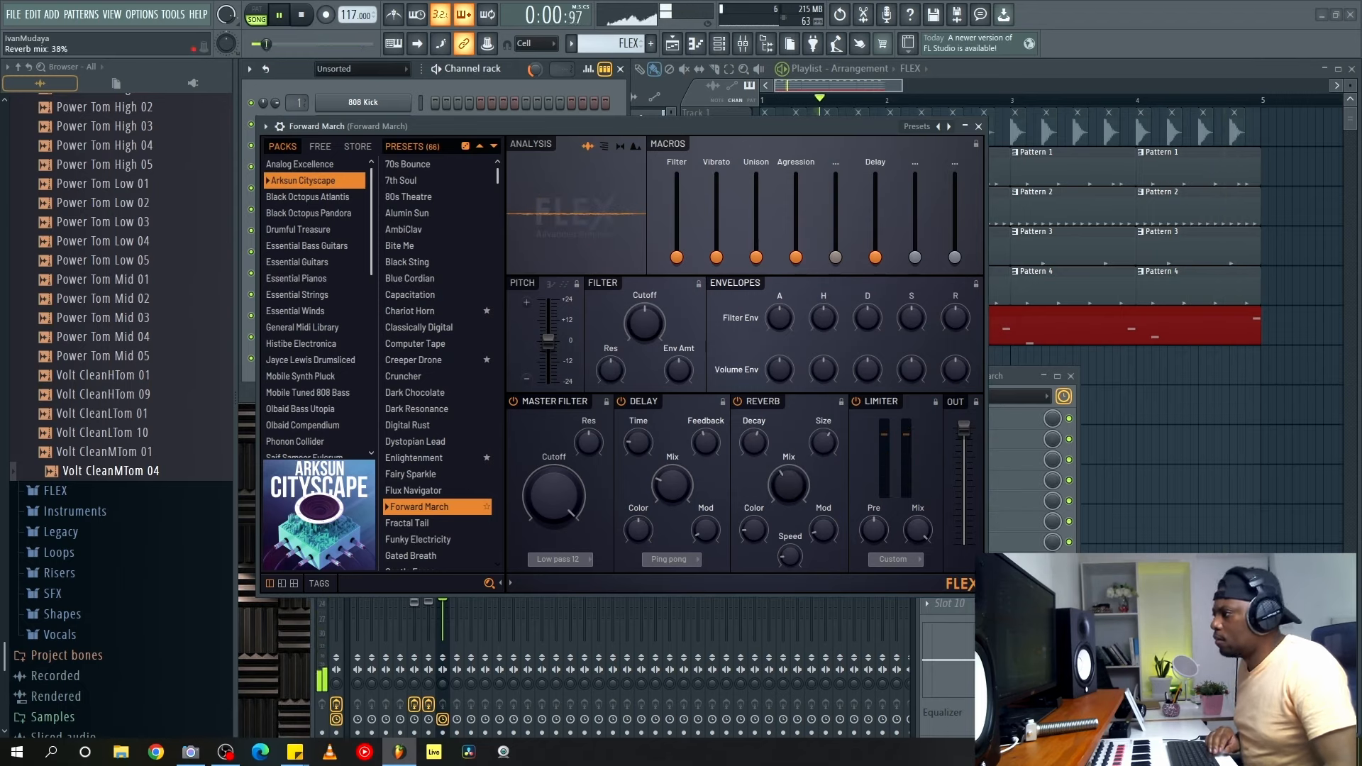
drag(786, 486, 786, 491)
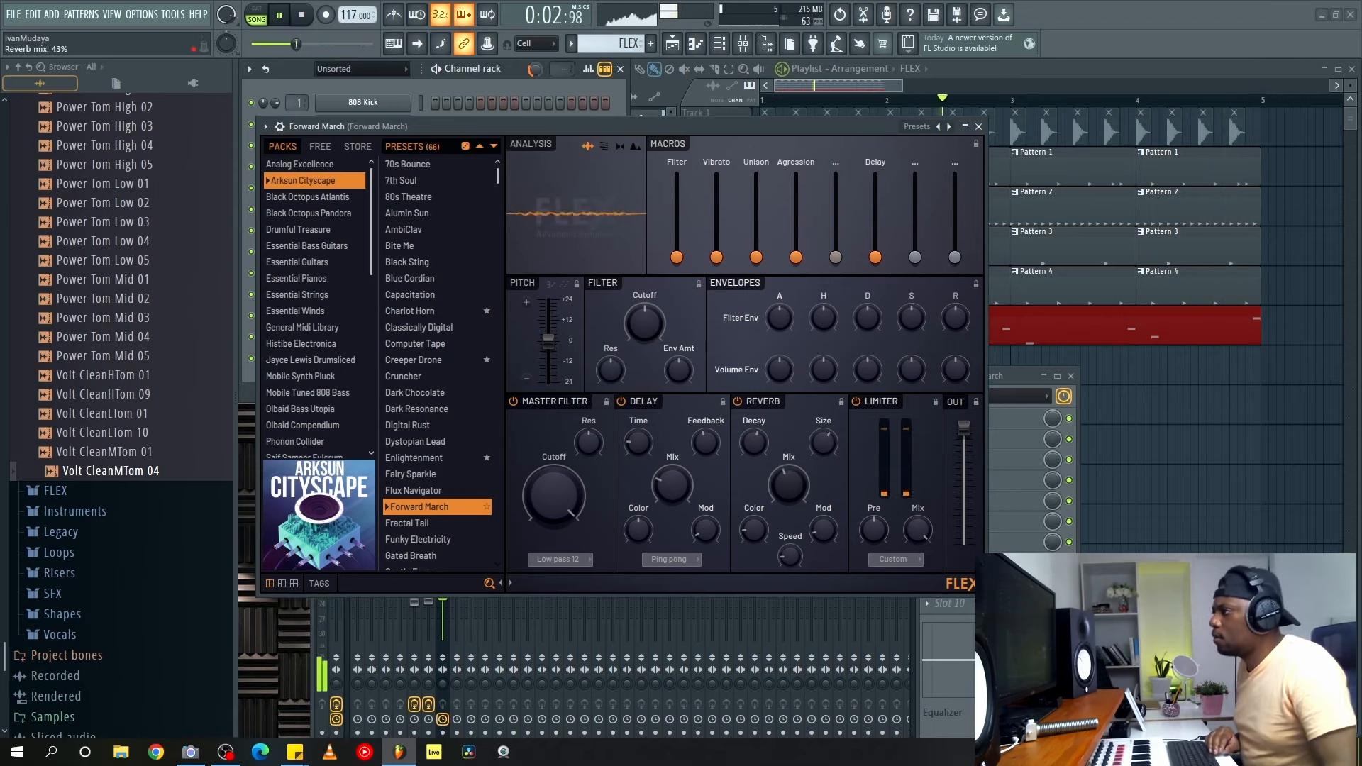
drag(641, 343, 642, 343)
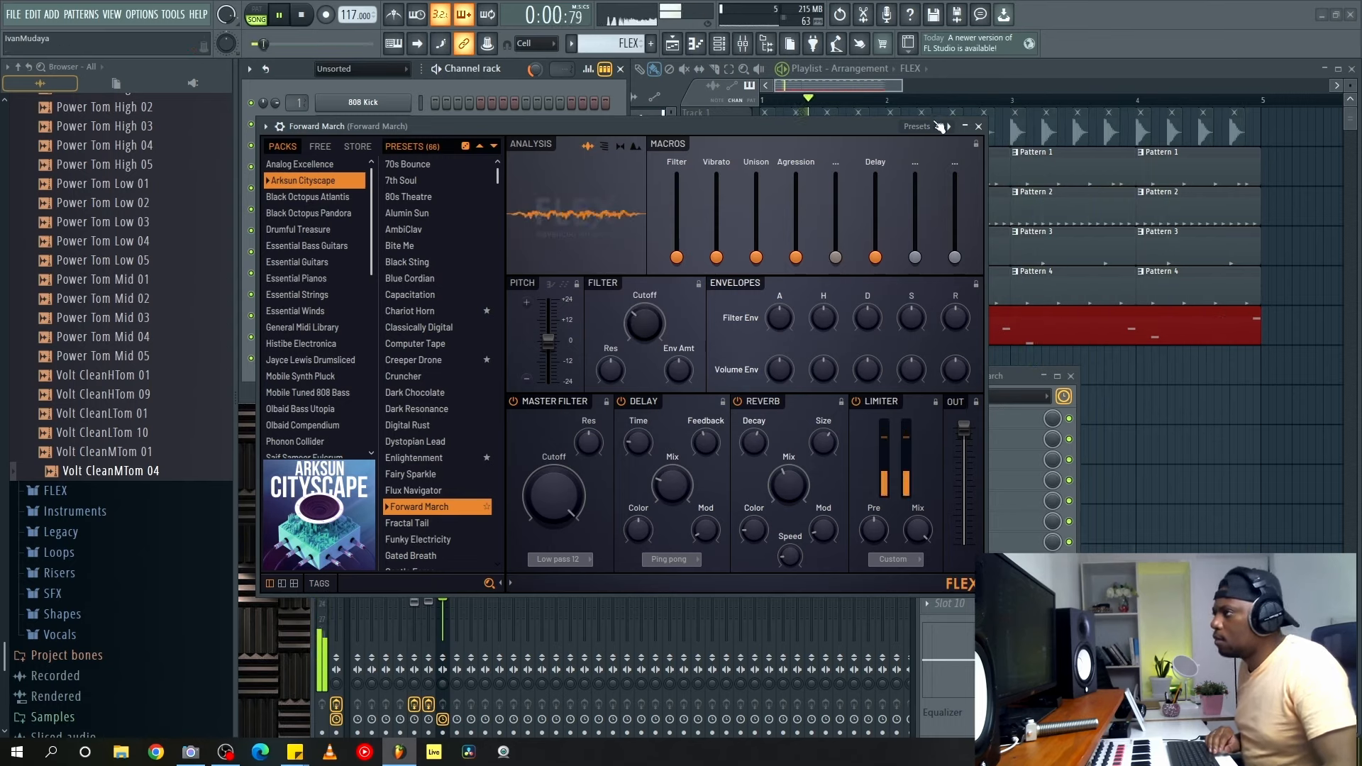
click(981, 126)
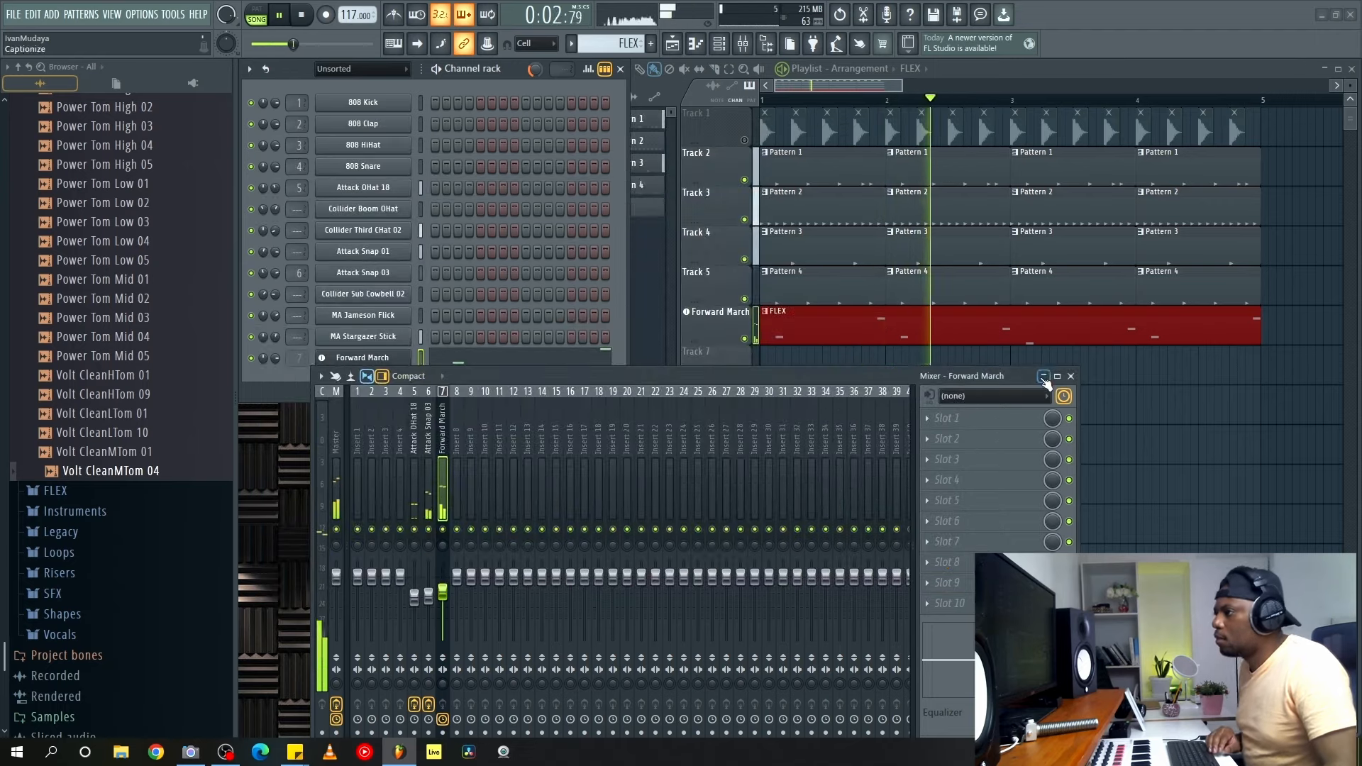
Add a second FLEX instrument on playlist Track 7.
click(1071, 376)
click(813, 43)
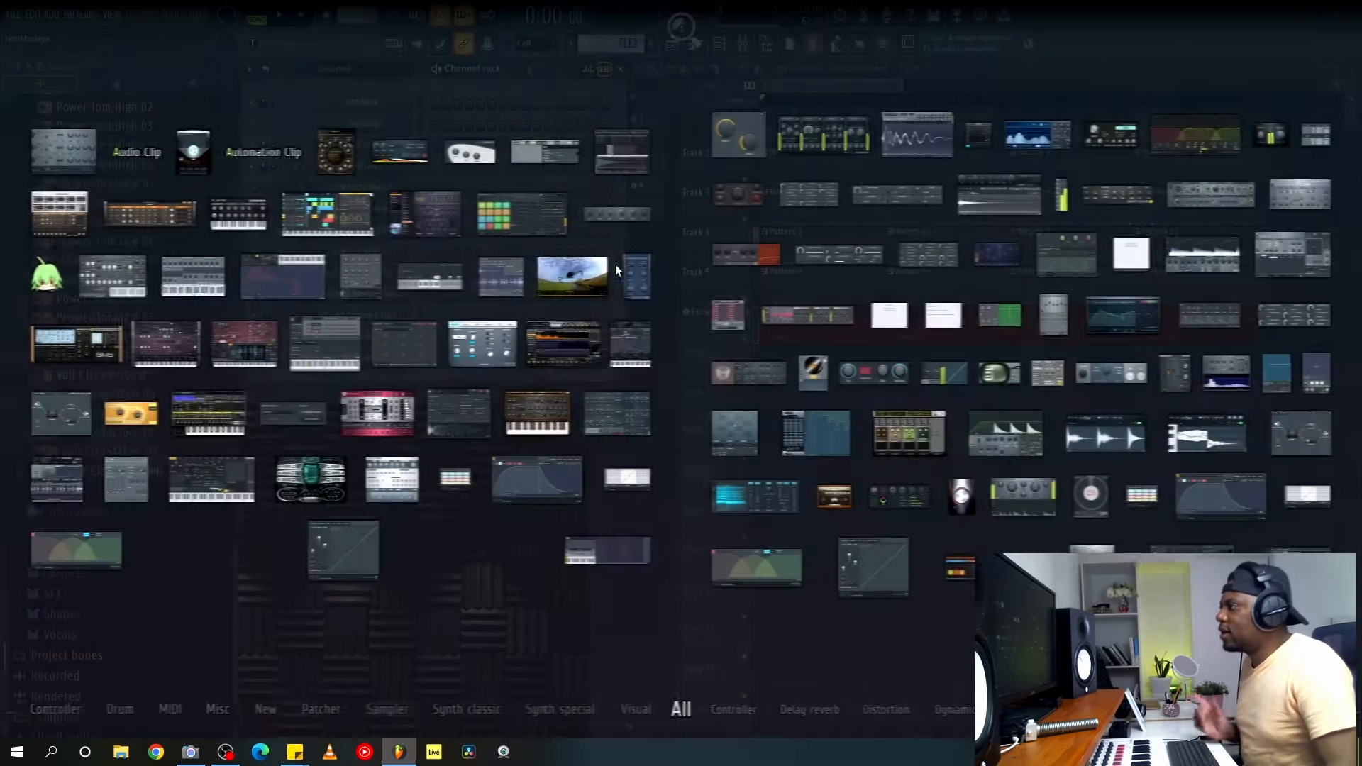
drag(468, 192, 738, 367)
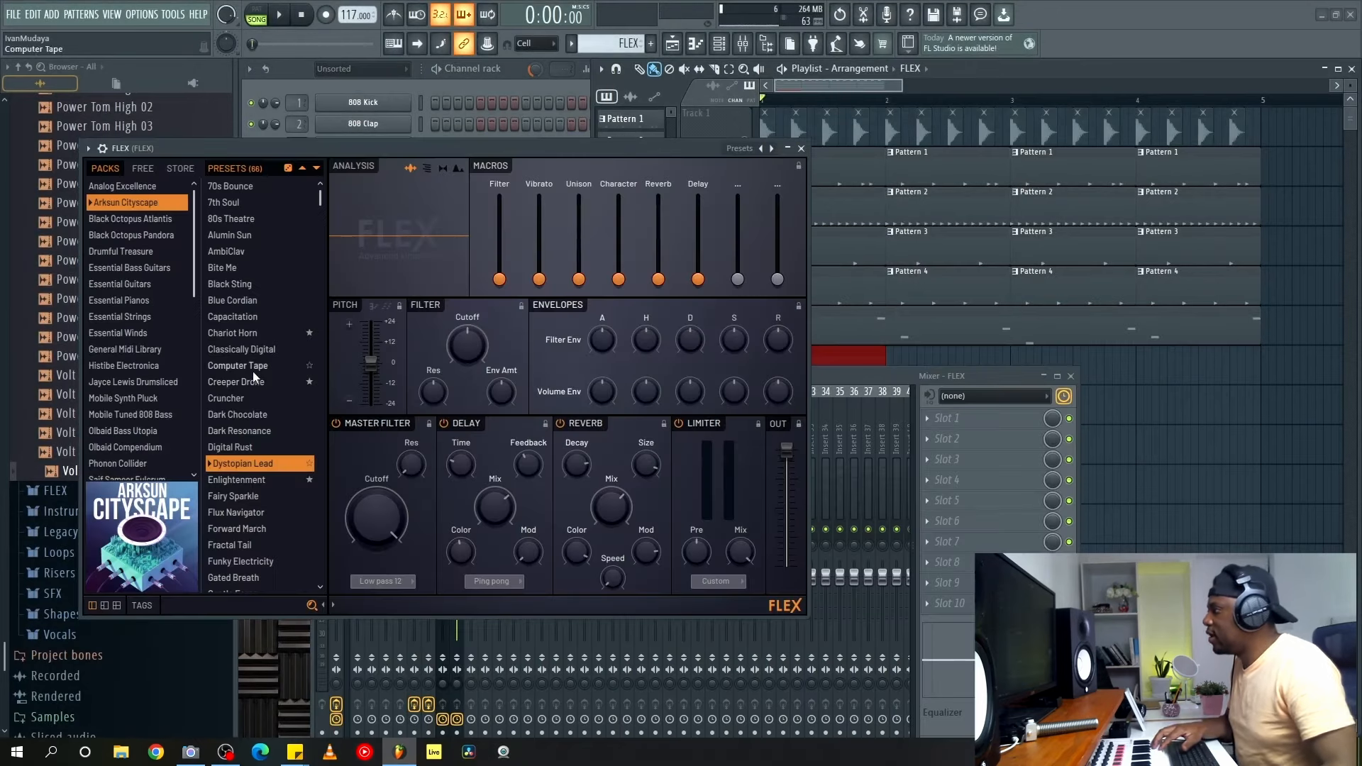
Try the Arksun Cityscape presets from Chariot Horn onward over the beat, load Dark Resonance and close FLEX and the mixer.
click(258, 332)
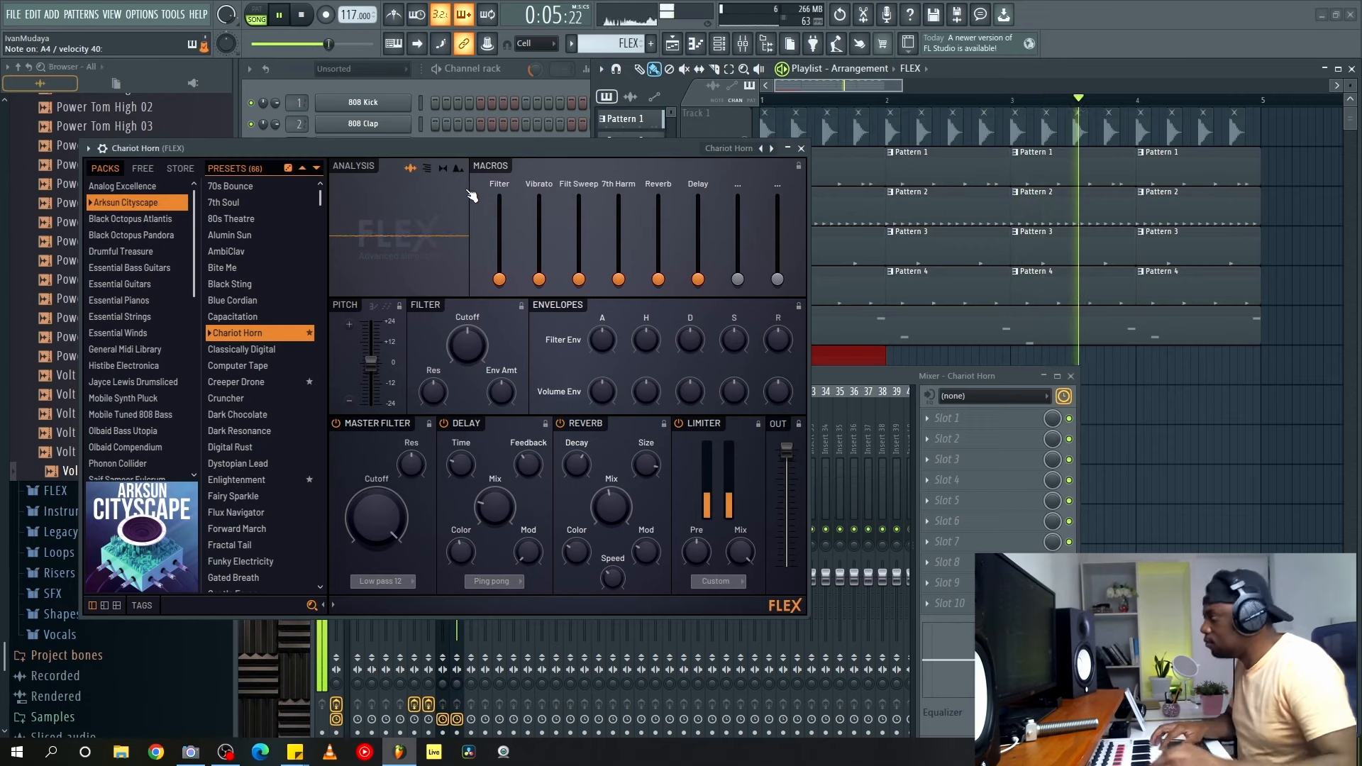
click(259, 350)
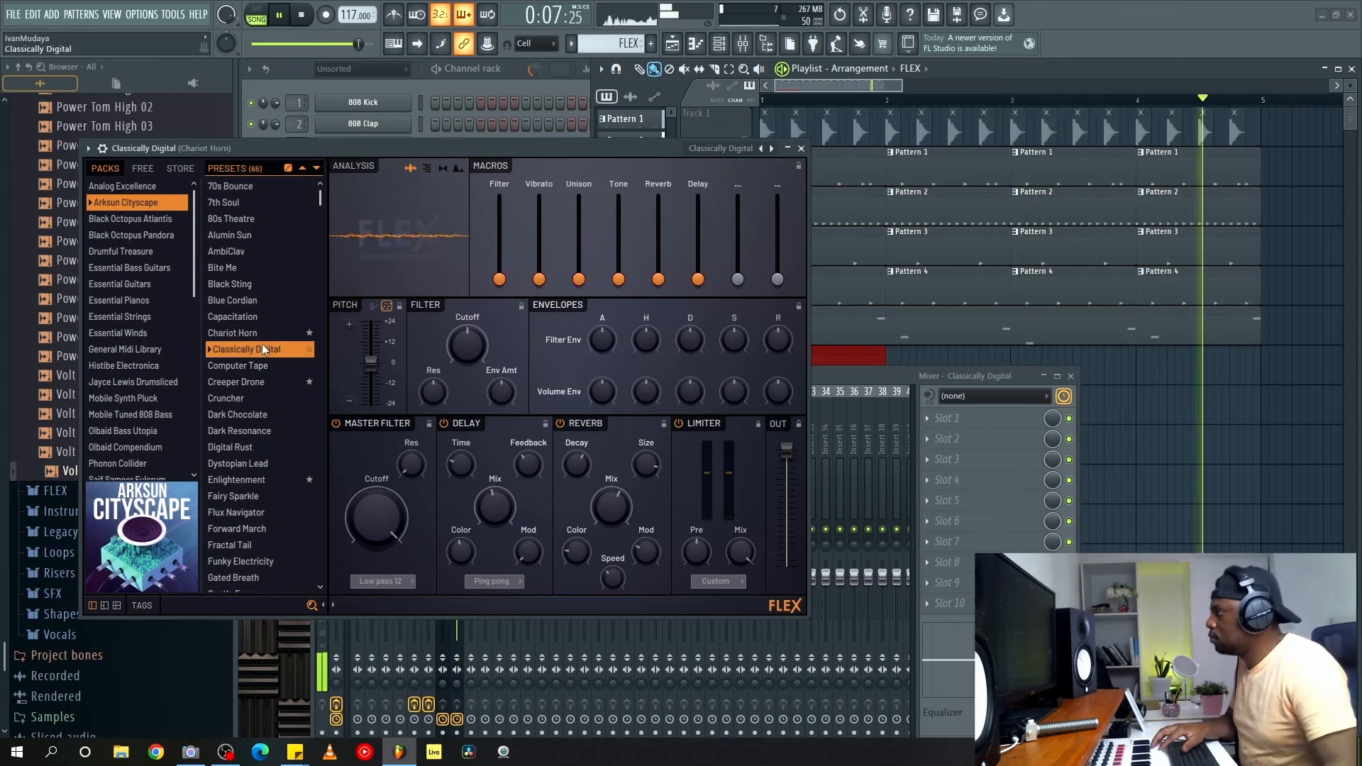
click(257, 367)
click(255, 382)
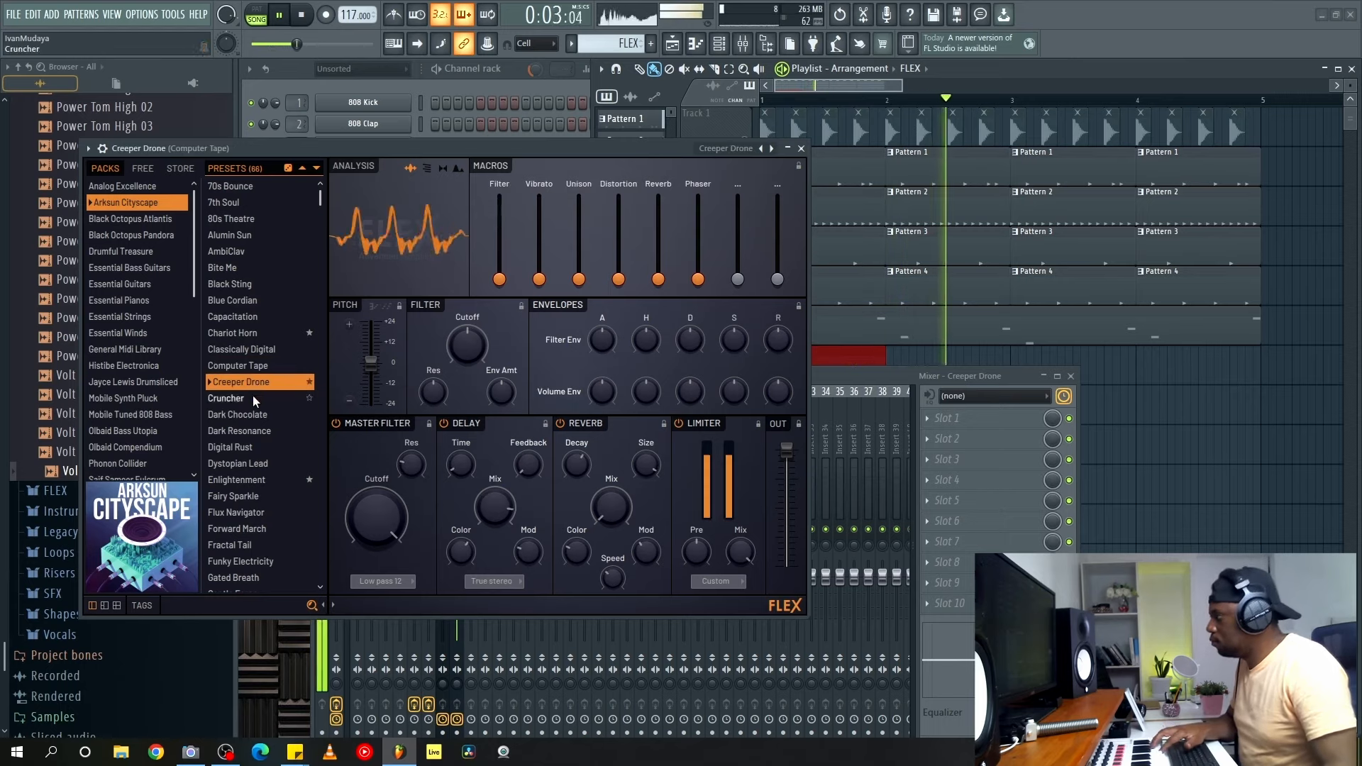
click(252, 394)
click(254, 415)
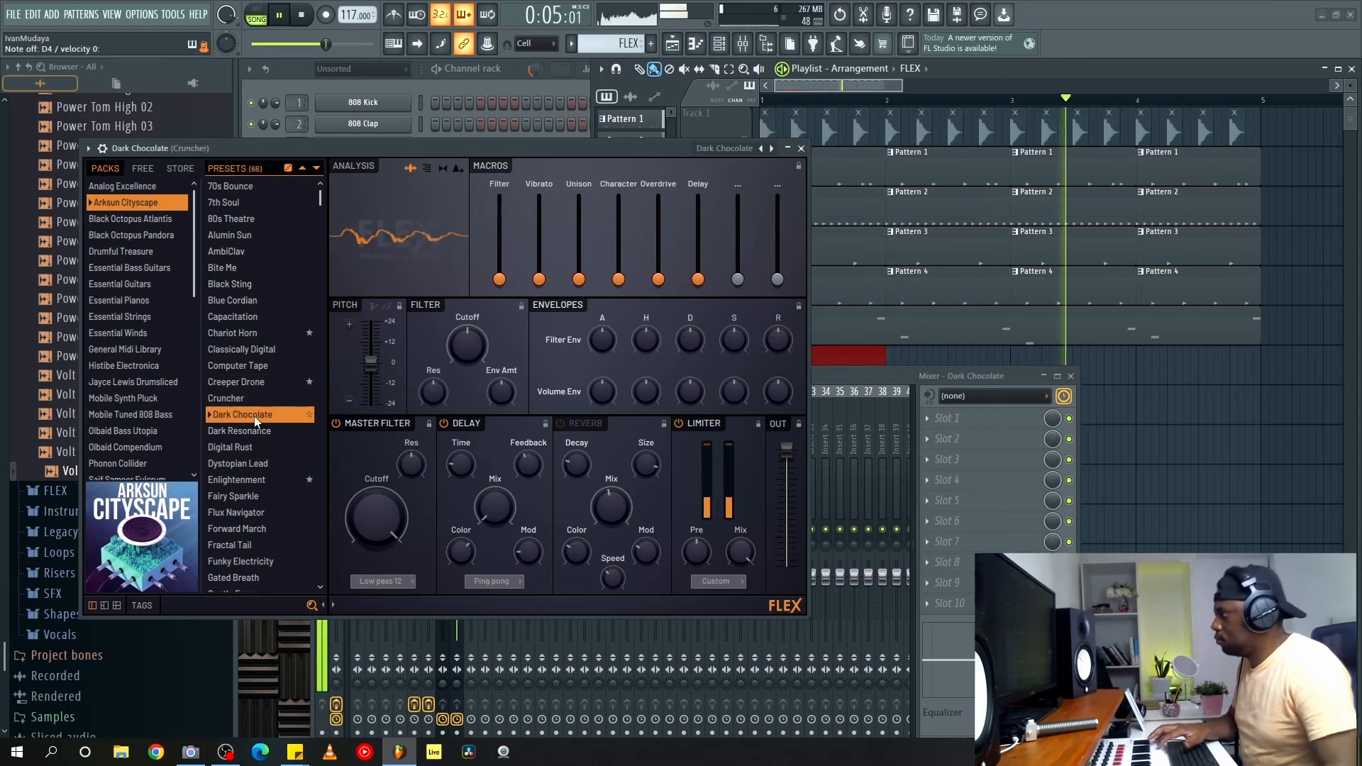
click(241, 431)
click(801, 149)
click(1070, 376)
Turn down the Dark Resonance channel volume and check its FLEX settings over the playing beat.
drag(275, 379, 275, 398)
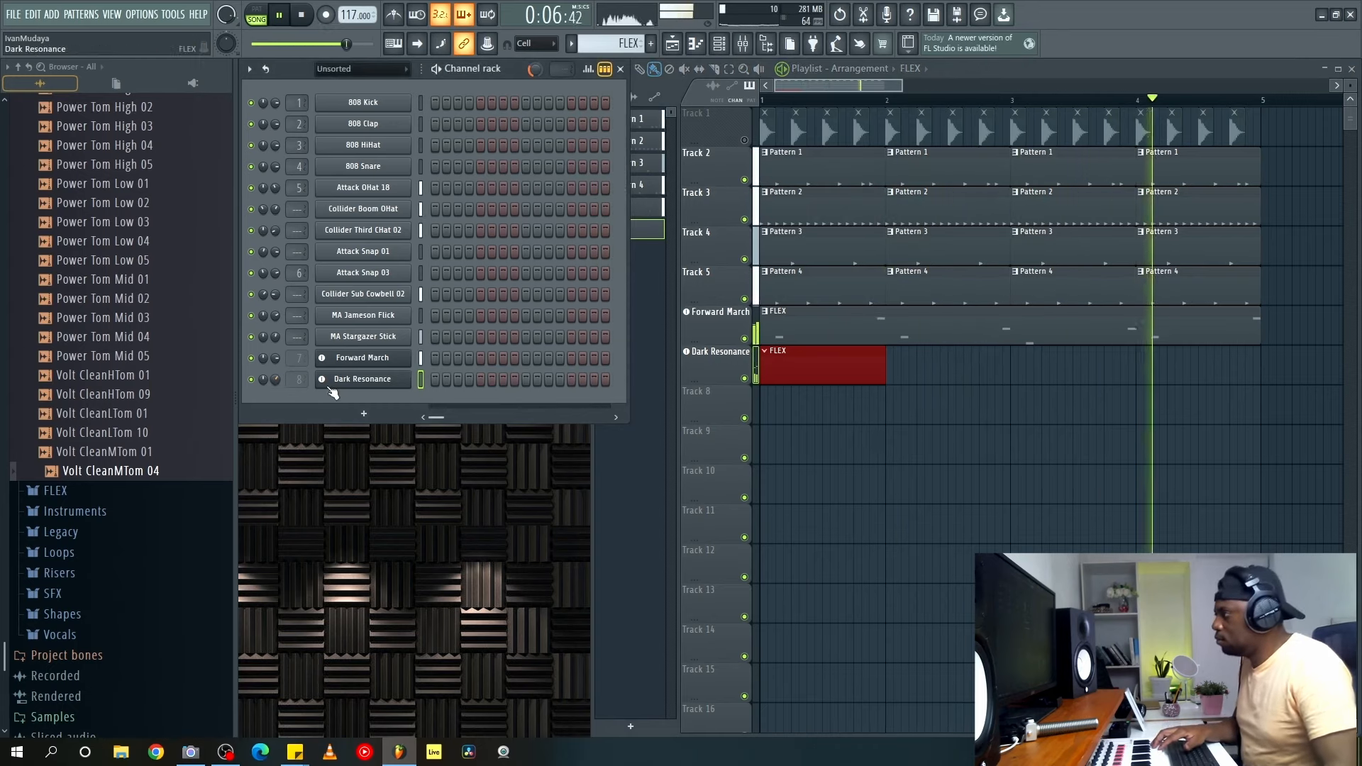
click(350, 379)
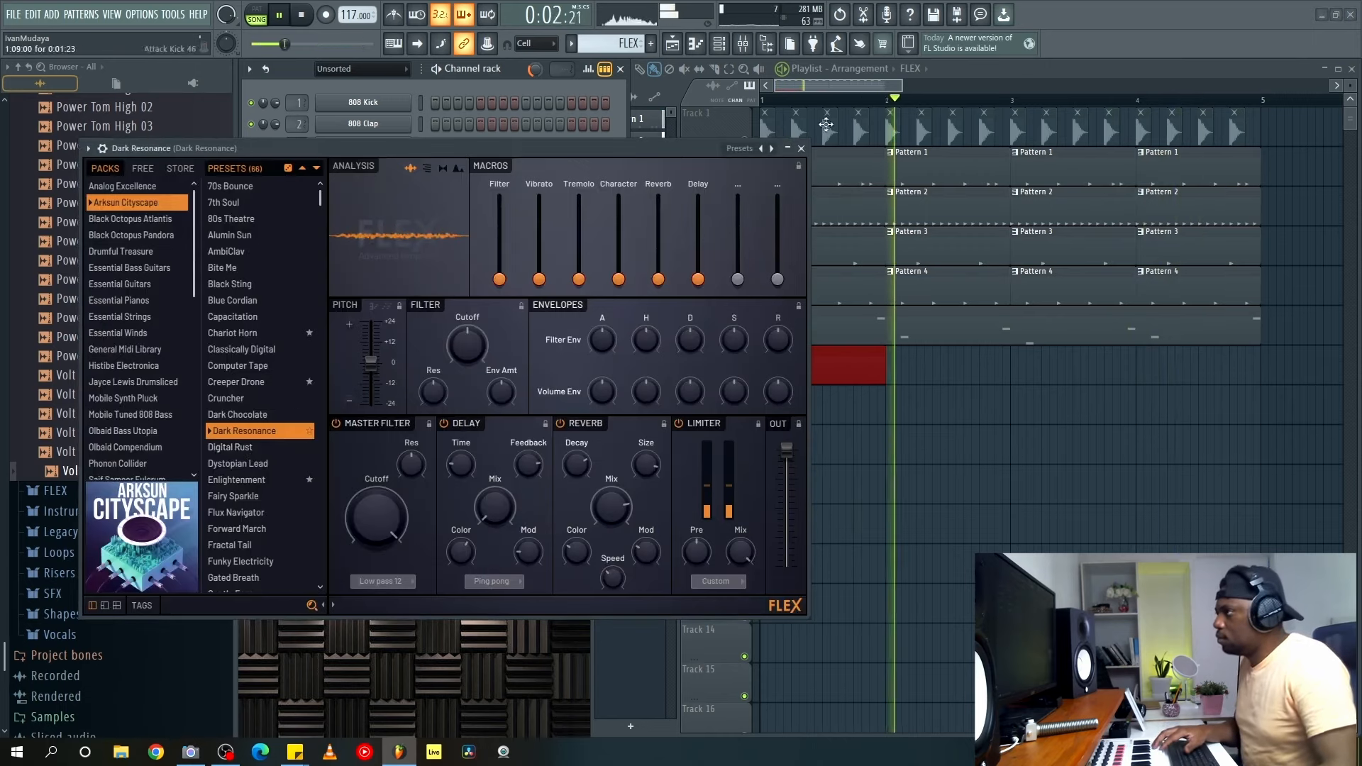
click(801, 149)
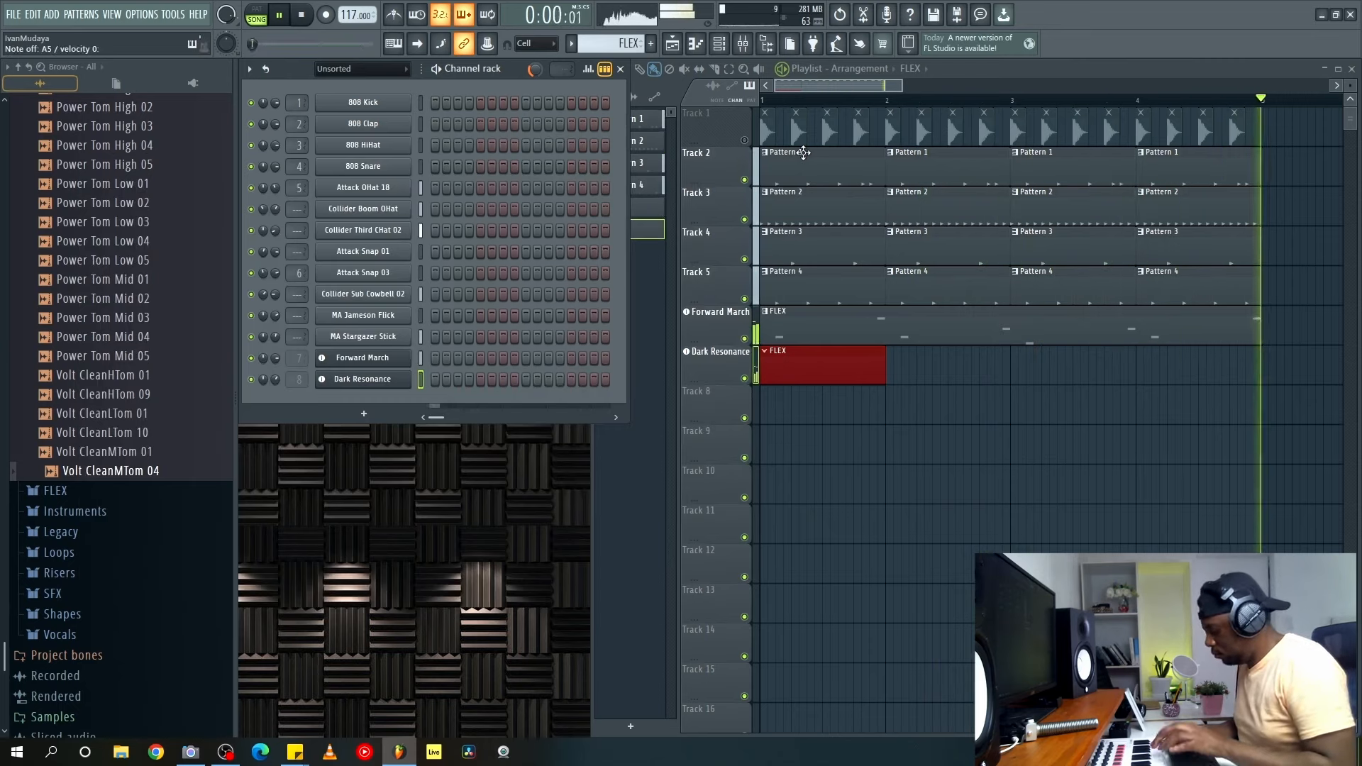
Record a Dark Resonance melody over the beat on Track 7 and play it back in the piano roll.
key(space)
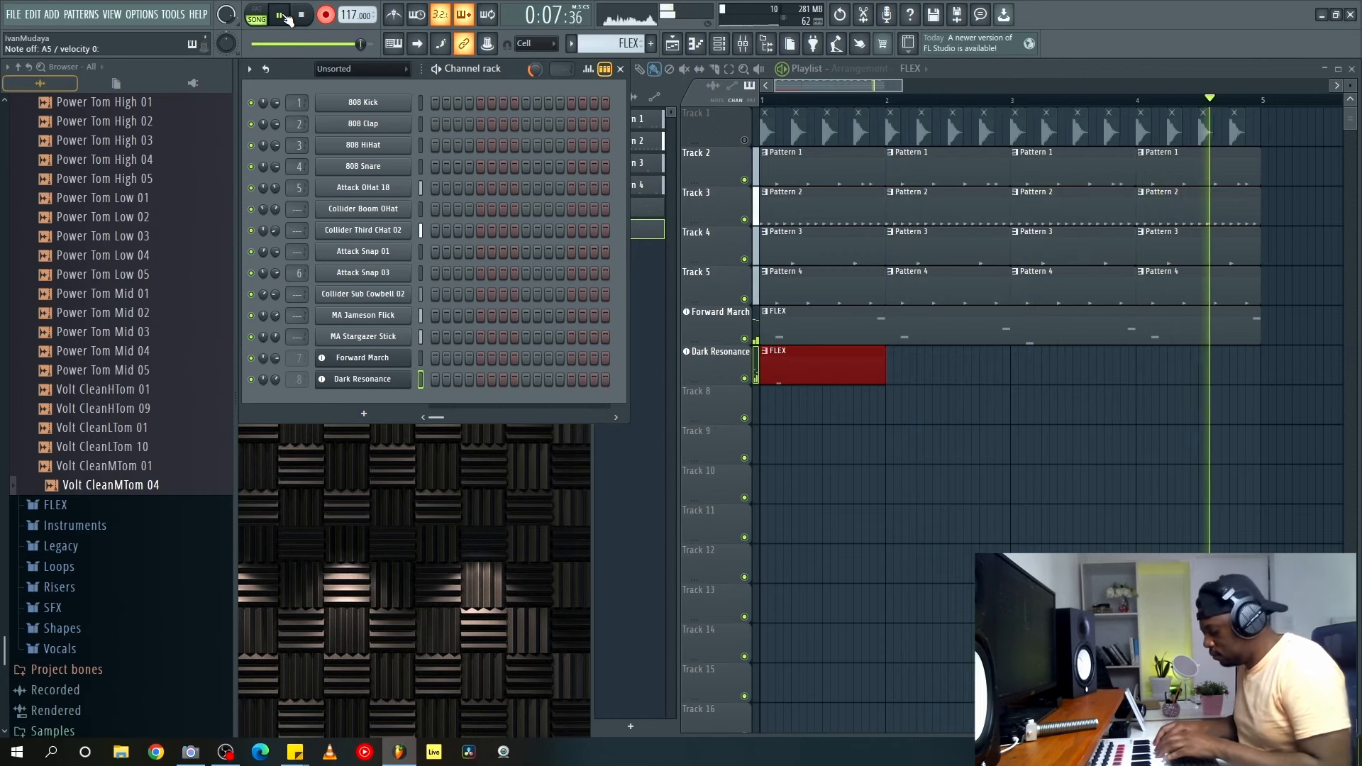
click(302, 15)
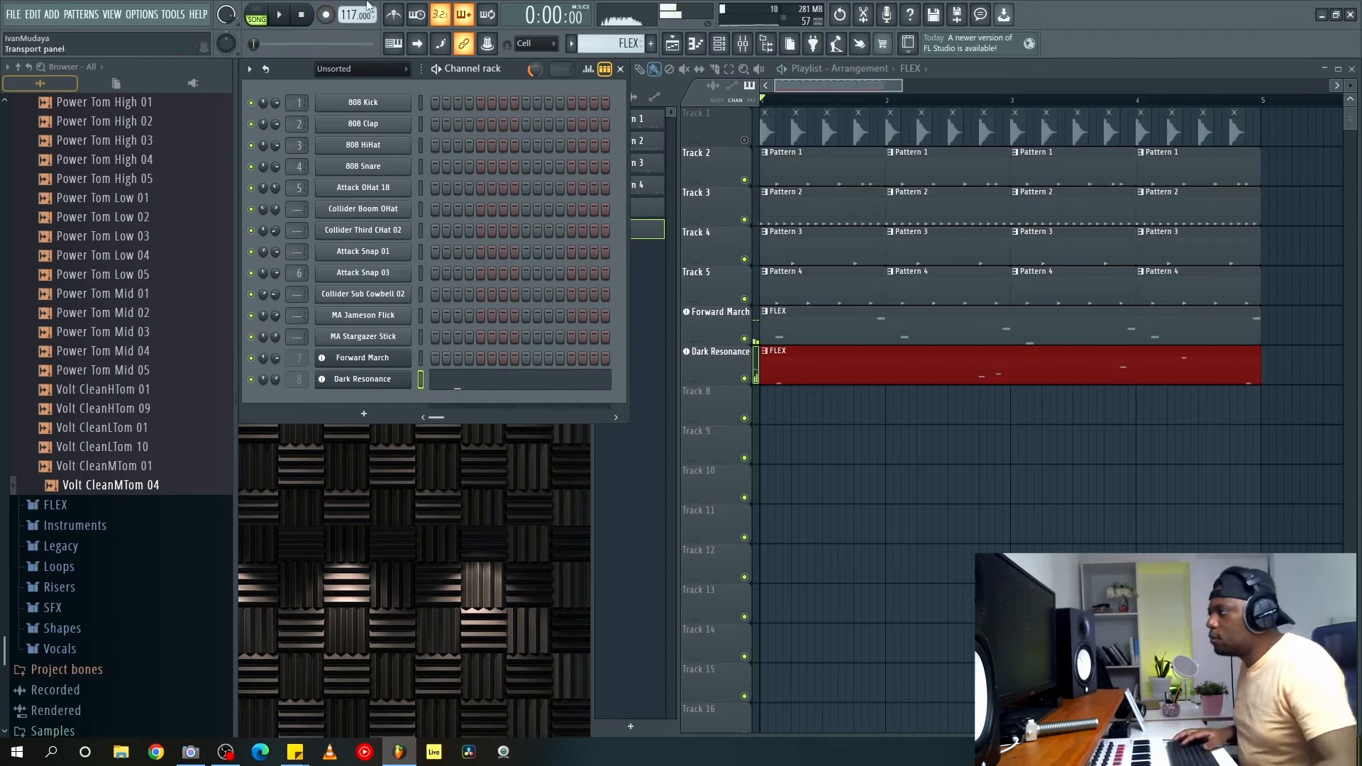
click(500, 377)
key(space)
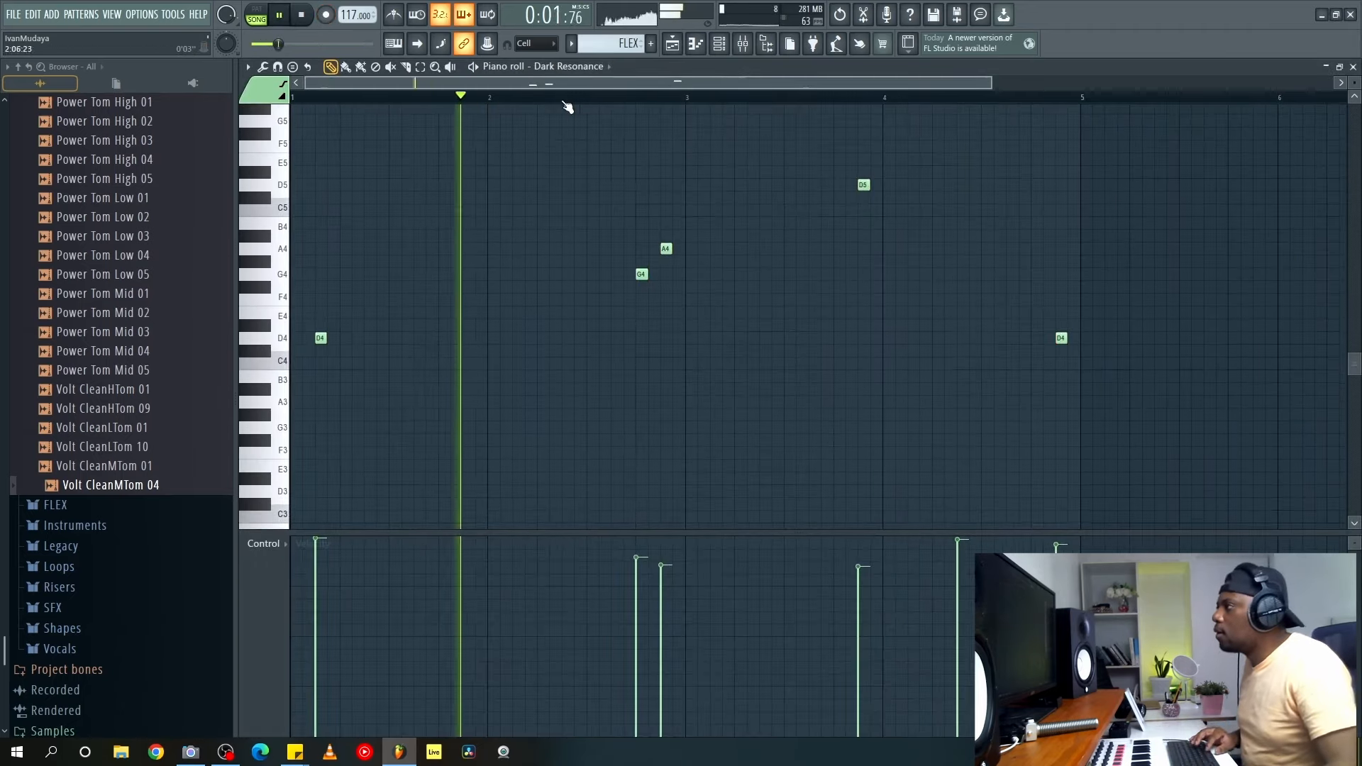
scroll(565, 106, down, 4)
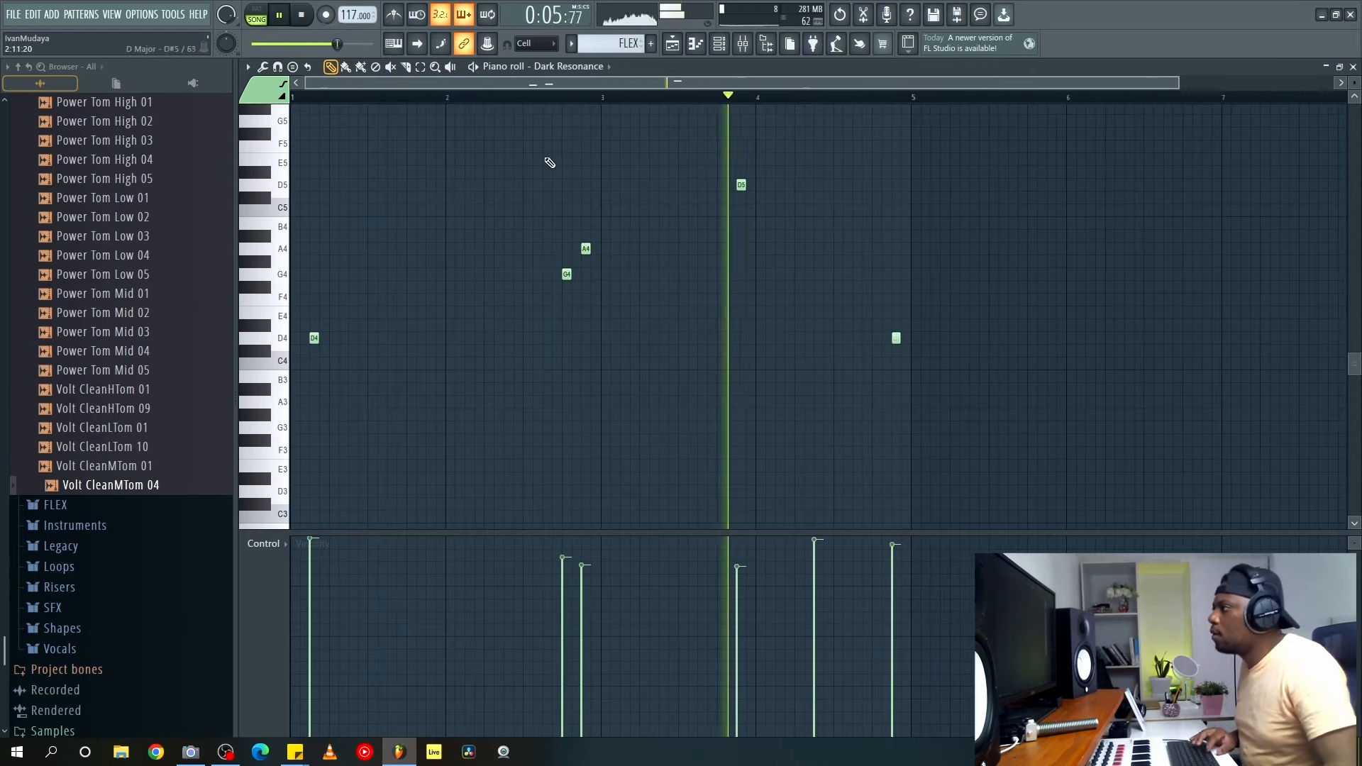
Raise the velocities of the Dark Resonance notes to 100% in the piano roll and play them over the beat.
key(space)
key(space)
scroll(539, 101, up, 2)
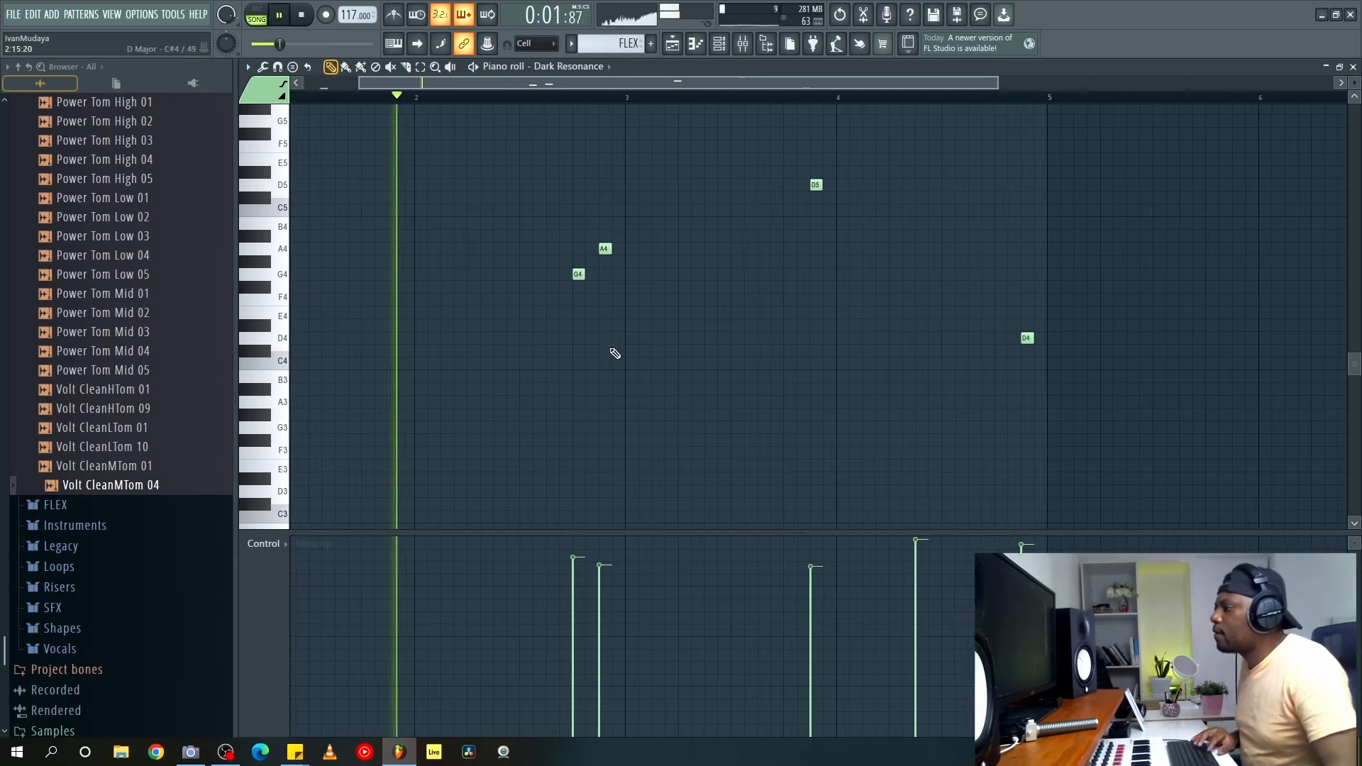
mouse_move(601, 564)
mouse_down()
mouse_move(601, 581)
mouse_move(602, 557)
mouse_up()
click(562, 101)
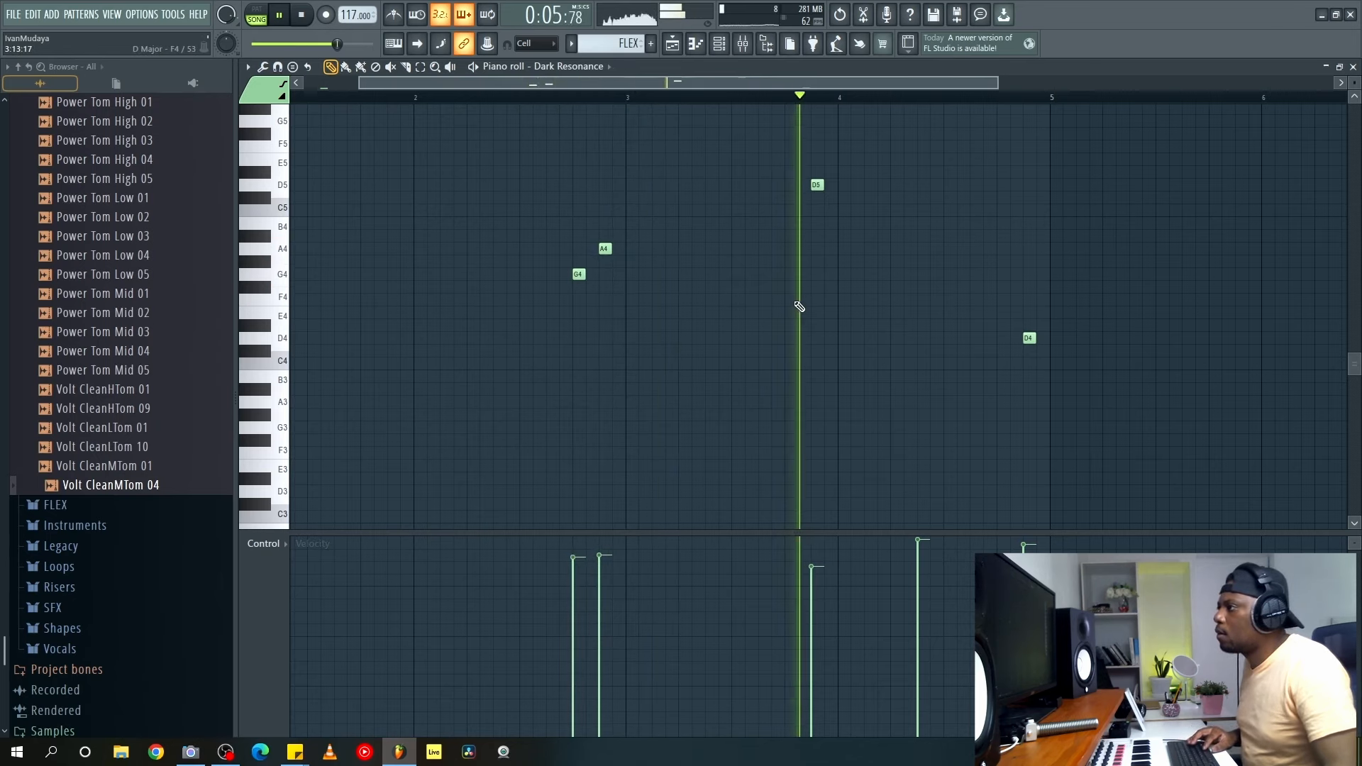
drag(819, 568, 816, 551)
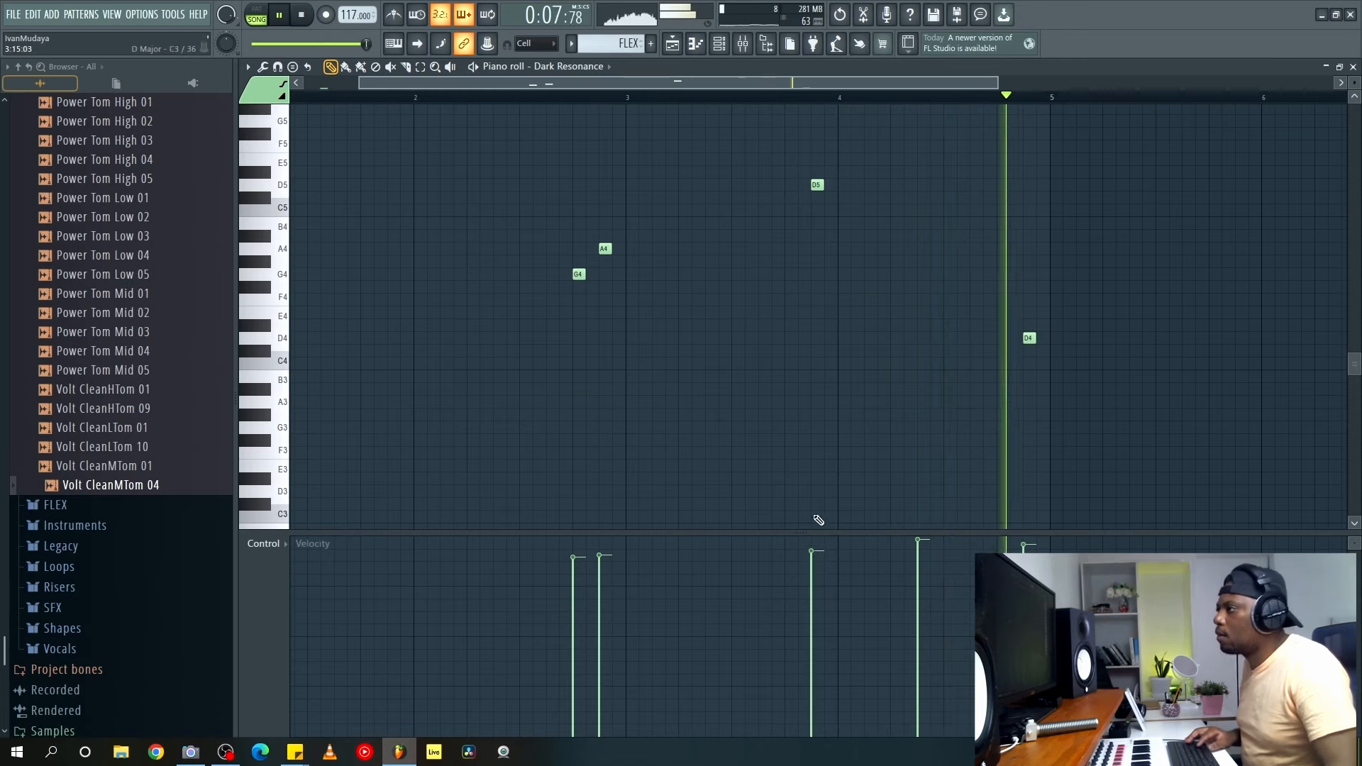
scroll(757, 114, down, 2)
key(space)
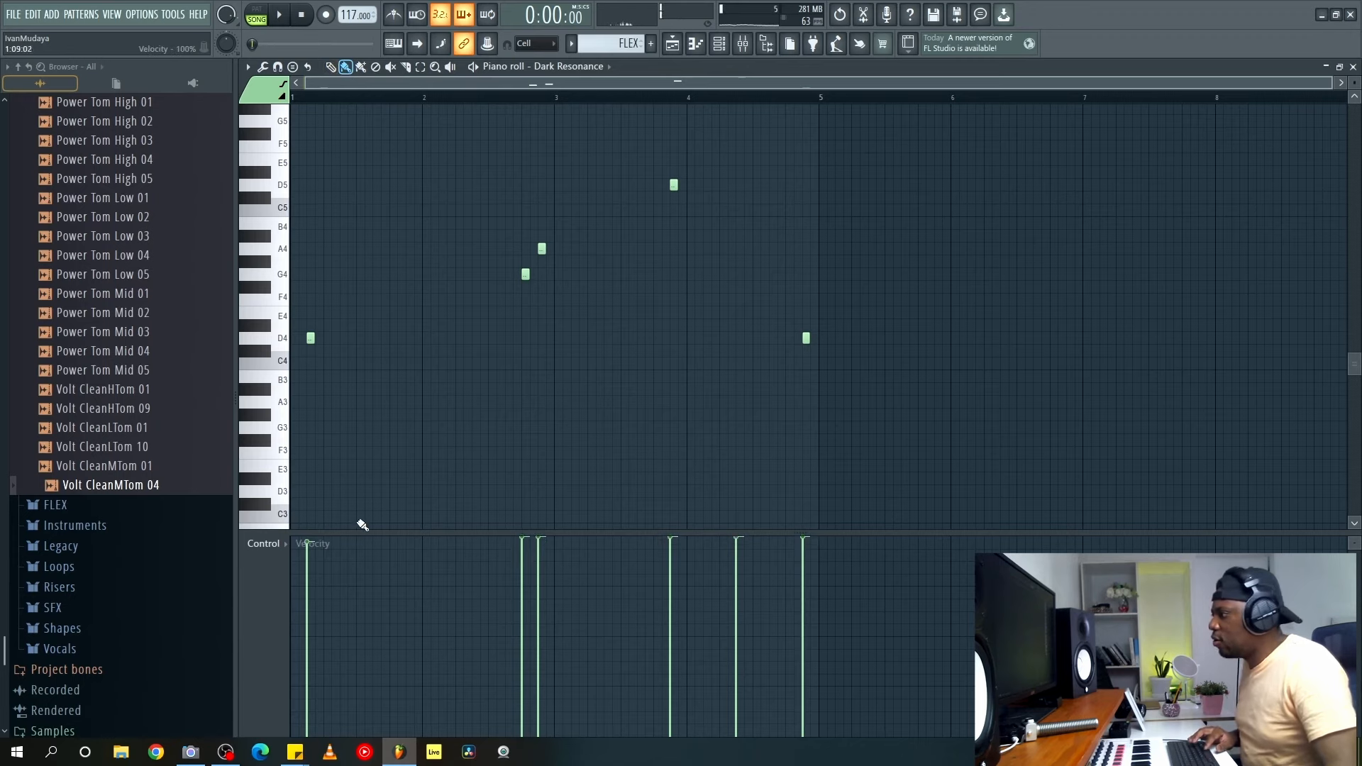
key(space)
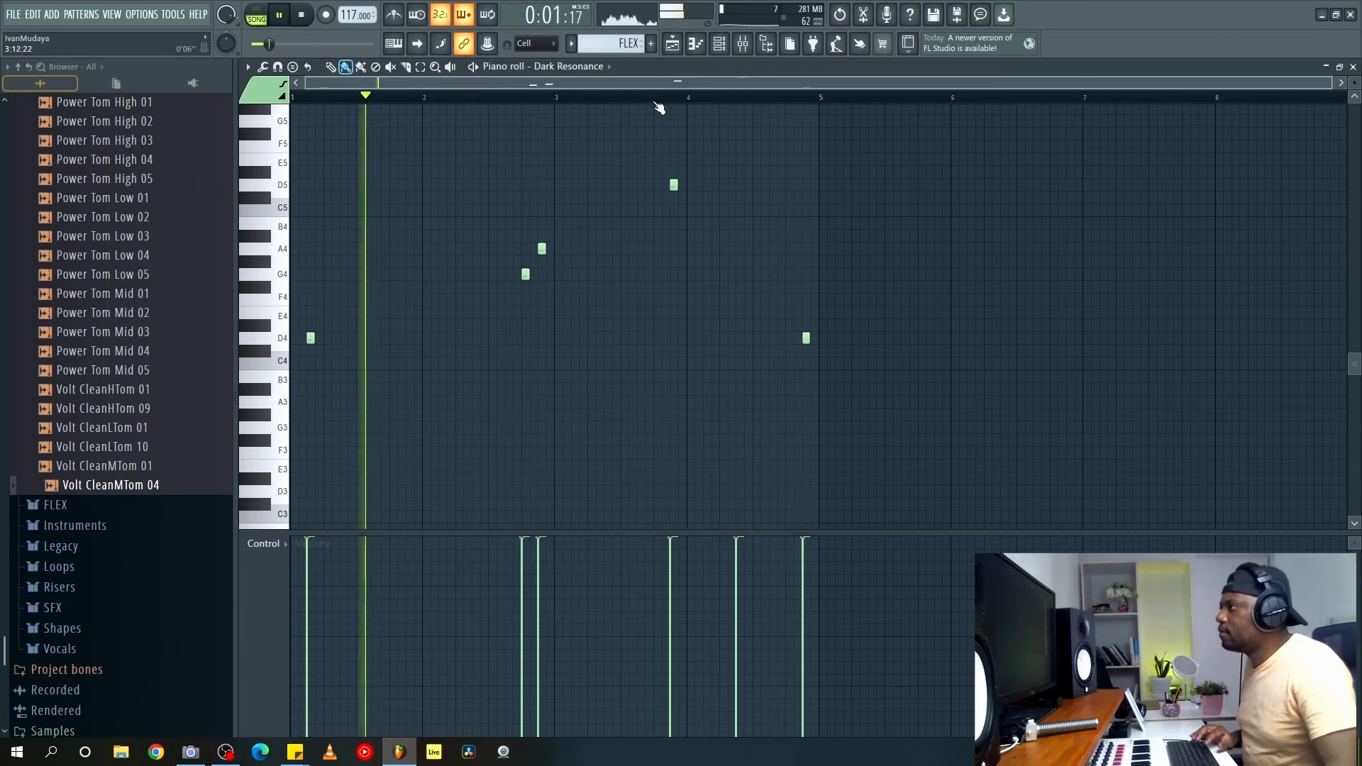
Try the A4 note in bar 2 of the Dark Resonance melody at G#4 and A#4, return it to A4 and close the piano roll.
click(766, 44)
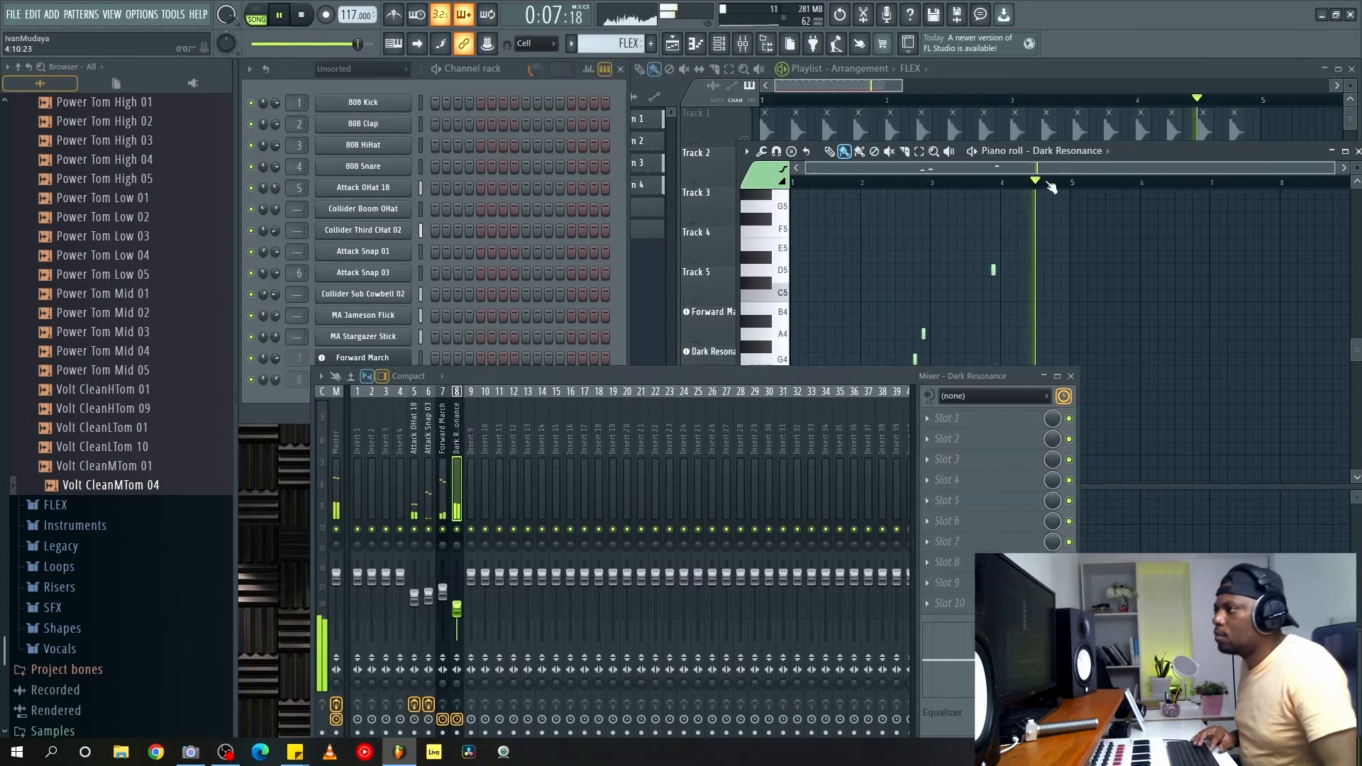
click(1071, 376)
scroll(925, 183, up, 2)
scroll(926, 184, up, 2)
key(space)
key(space)
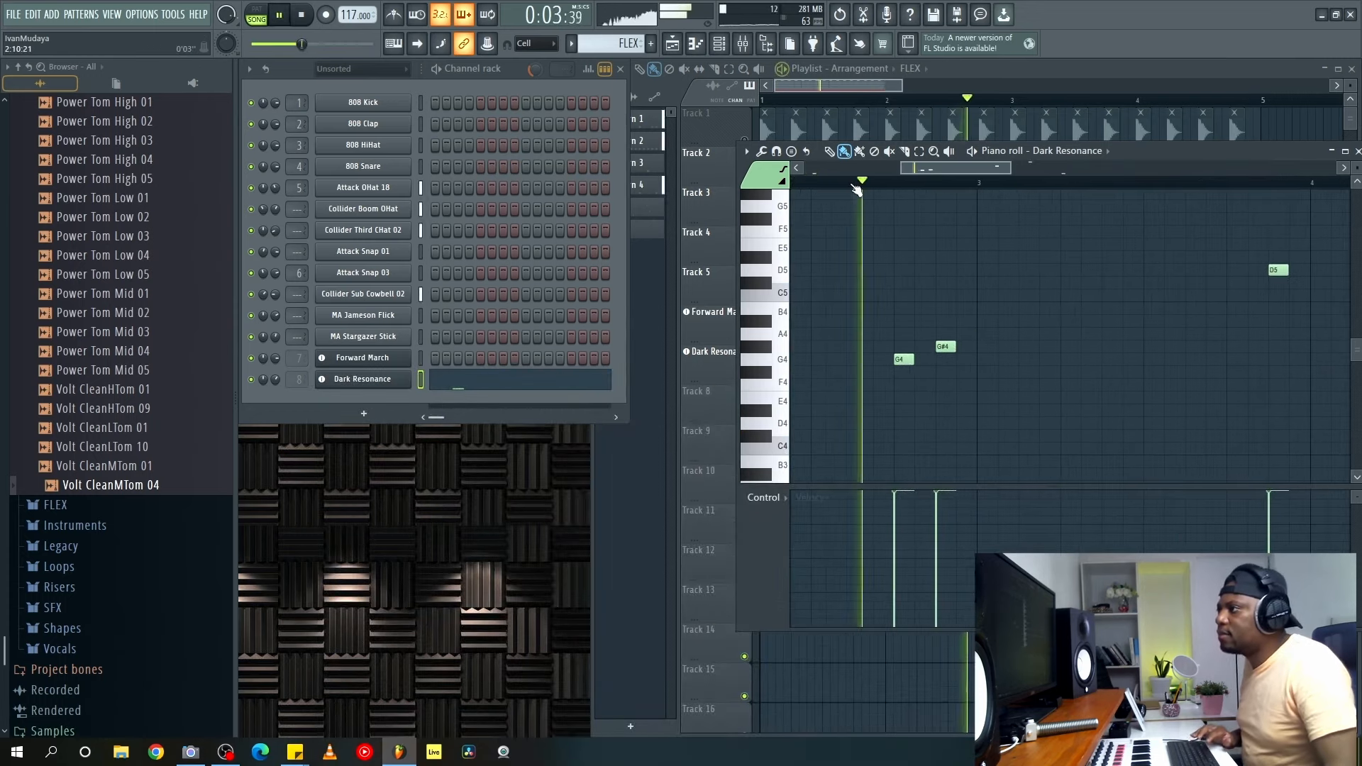
key(space)
drag(946, 346, 948, 313)
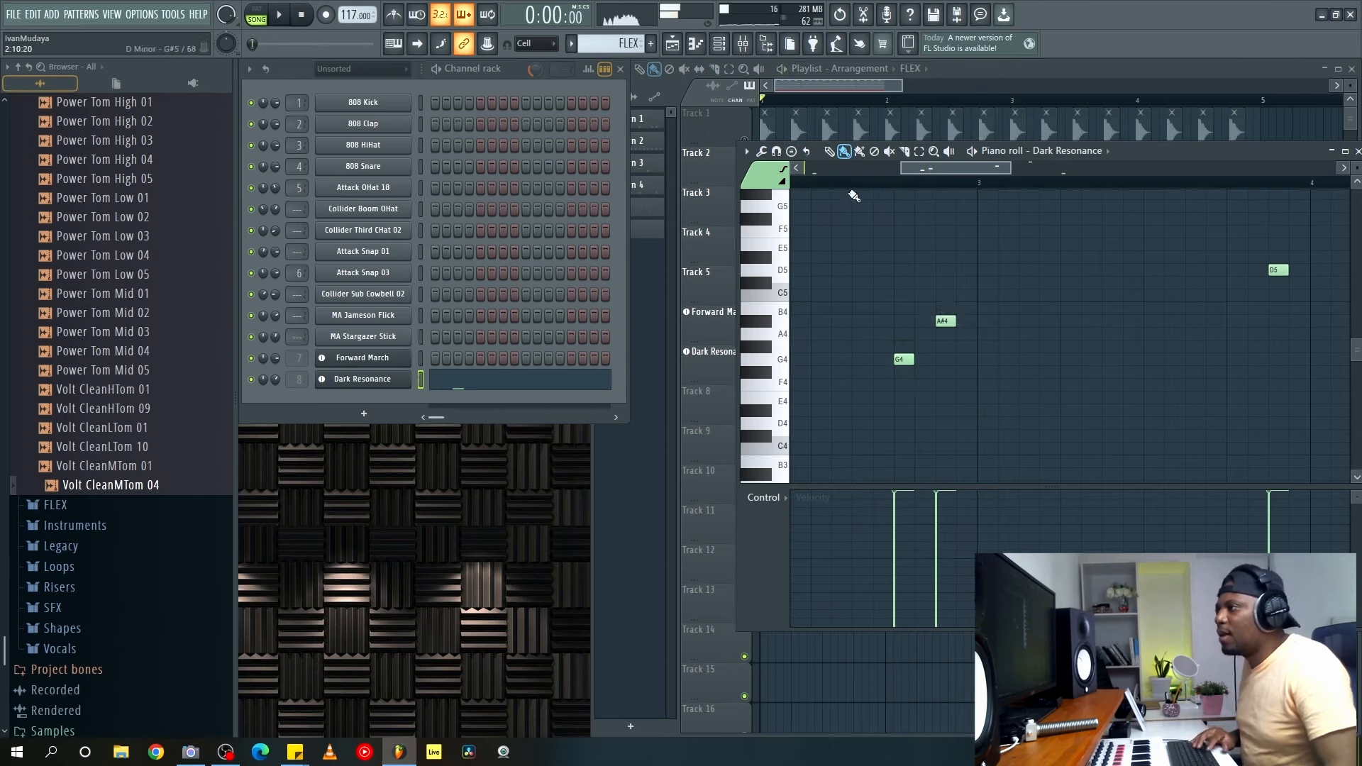
key(space)
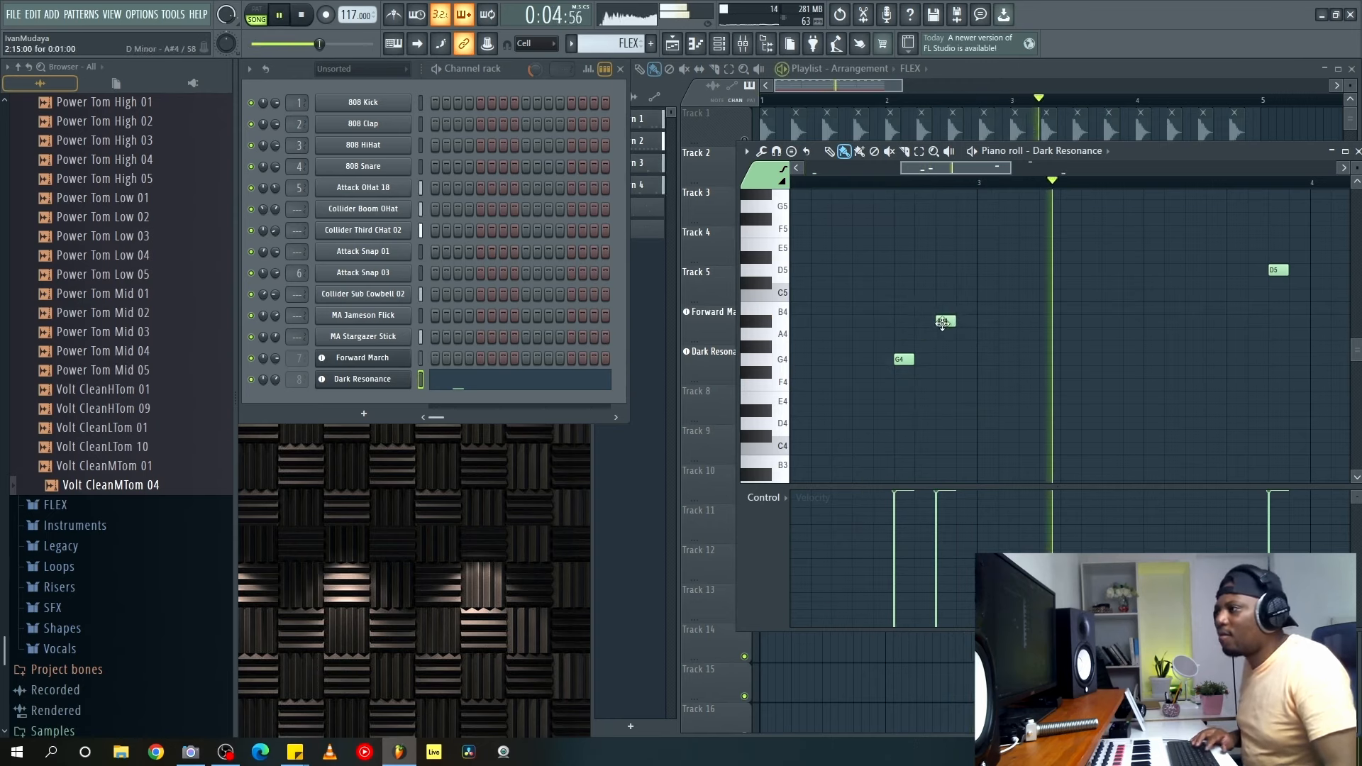
key(space)
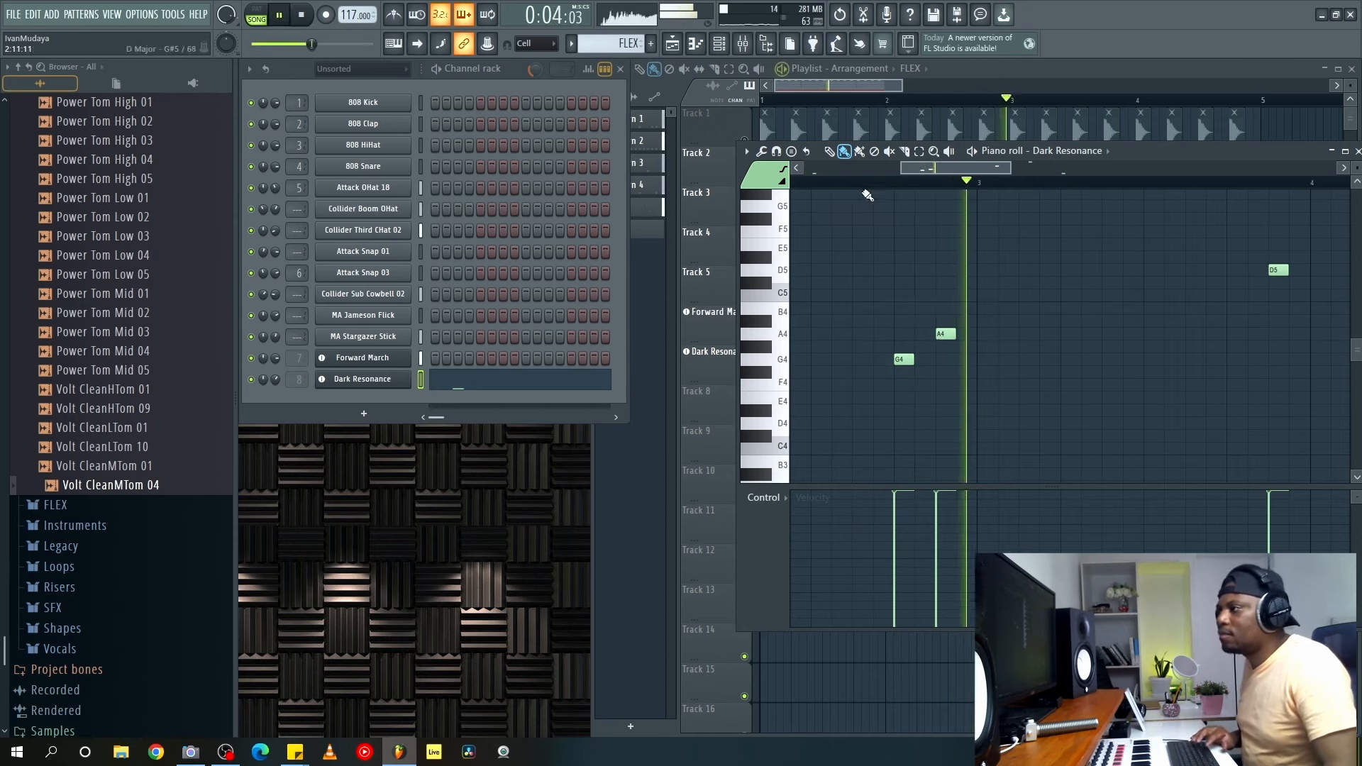
scroll(948, 186, down, 1)
scroll(948, 185, down, 2)
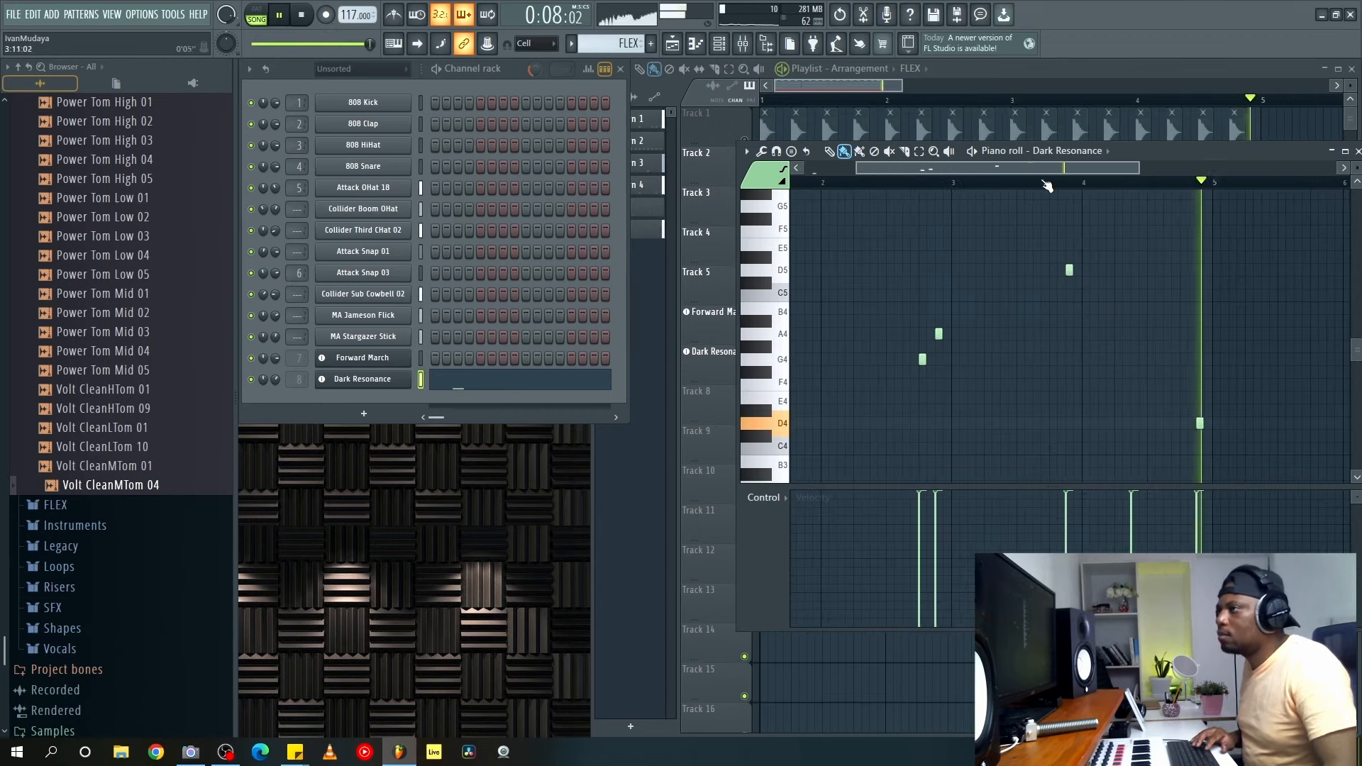
click(1356, 151)
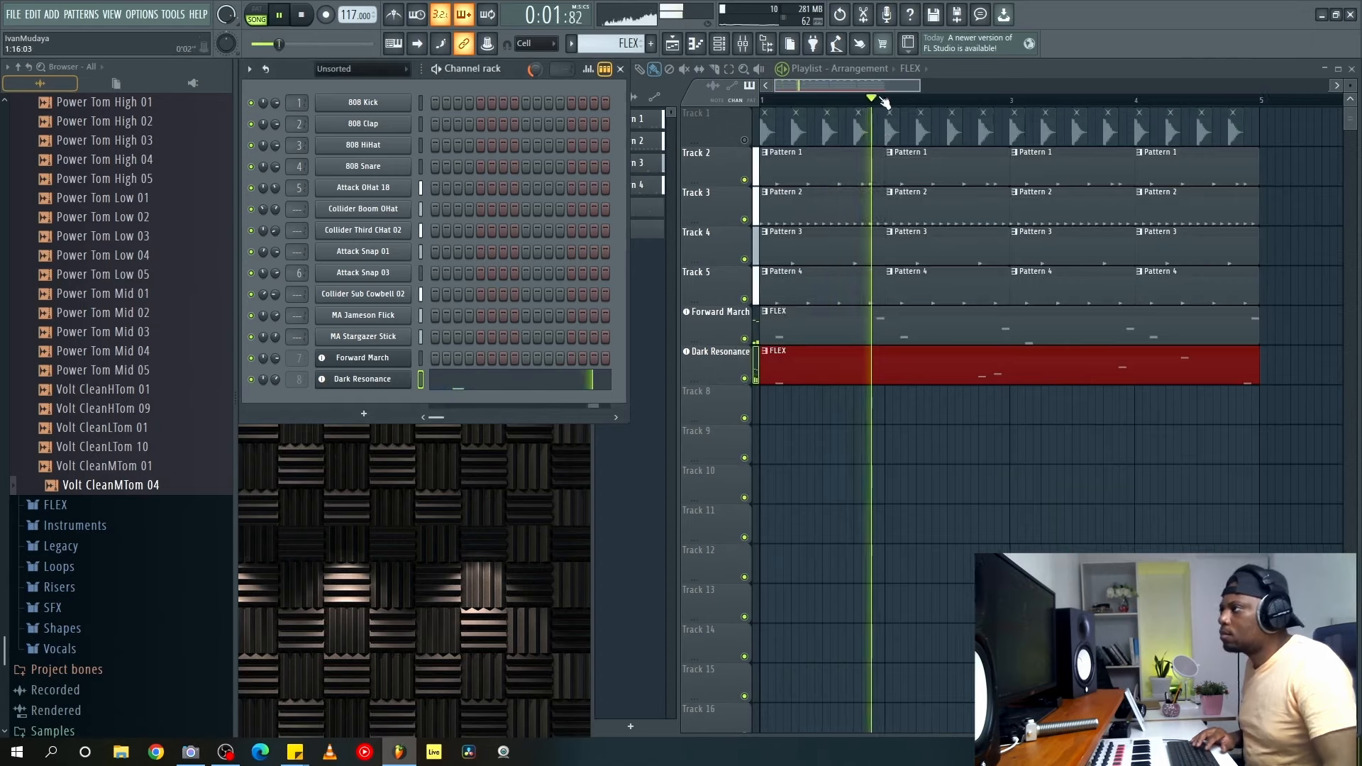
scroll(821, 183, down, 2)
click(363, 414)
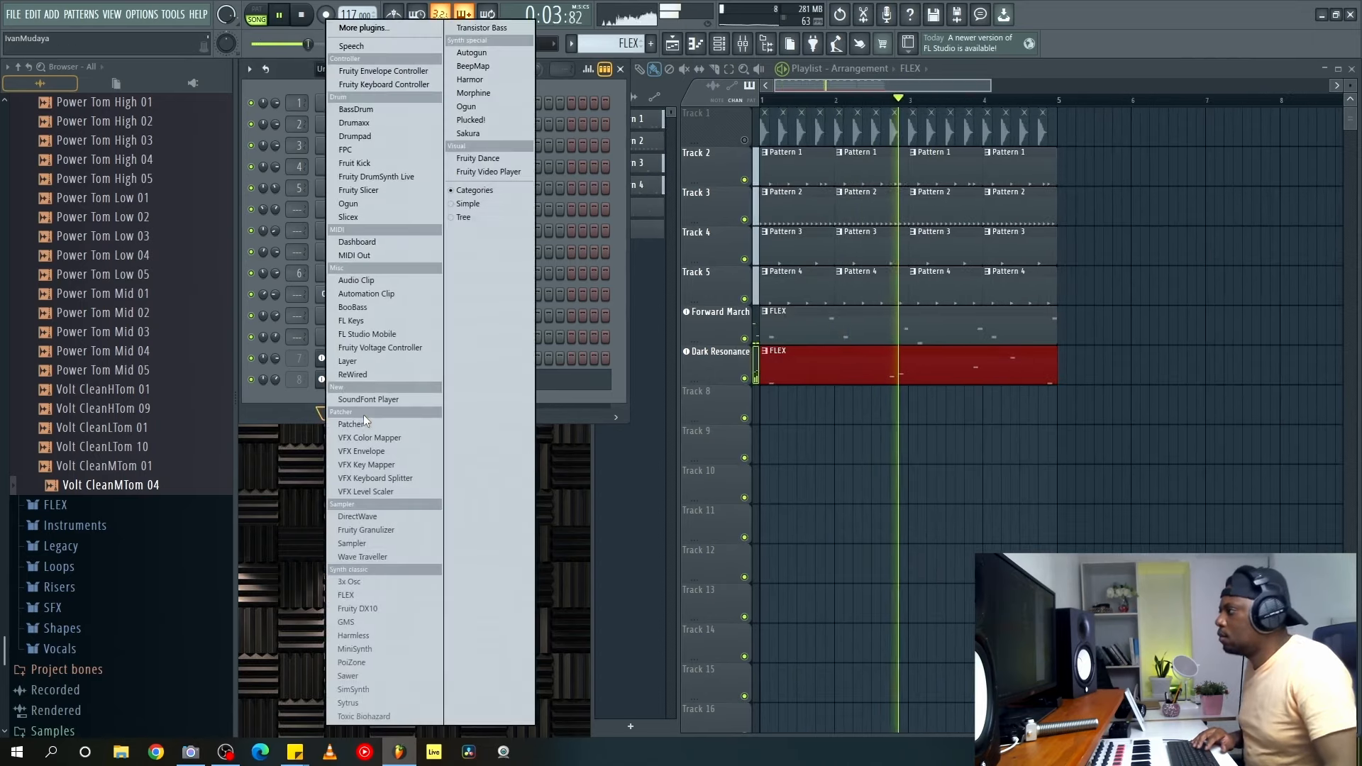
click(957, 66)
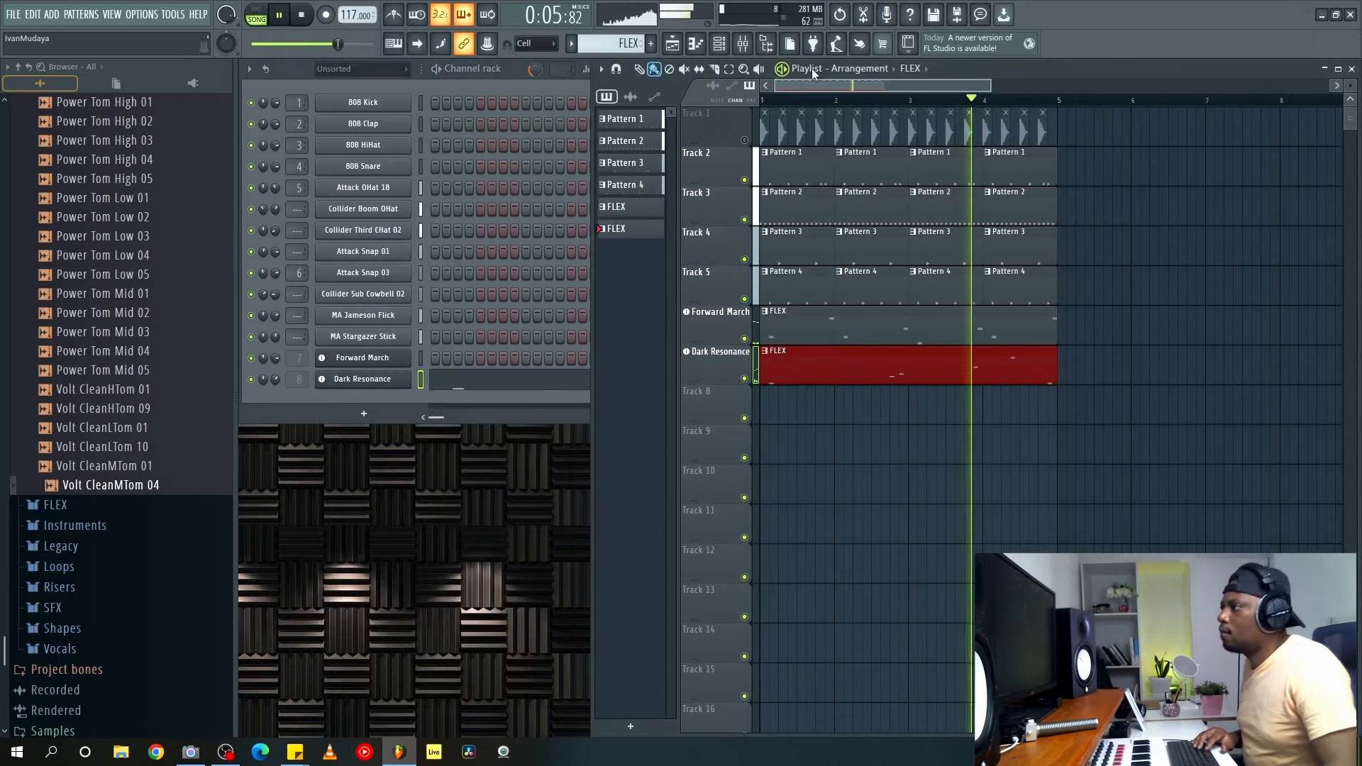
Check the Dark Resonance FLEX settings and listen to the melody with the full beat.
click(371, 381)
key(space)
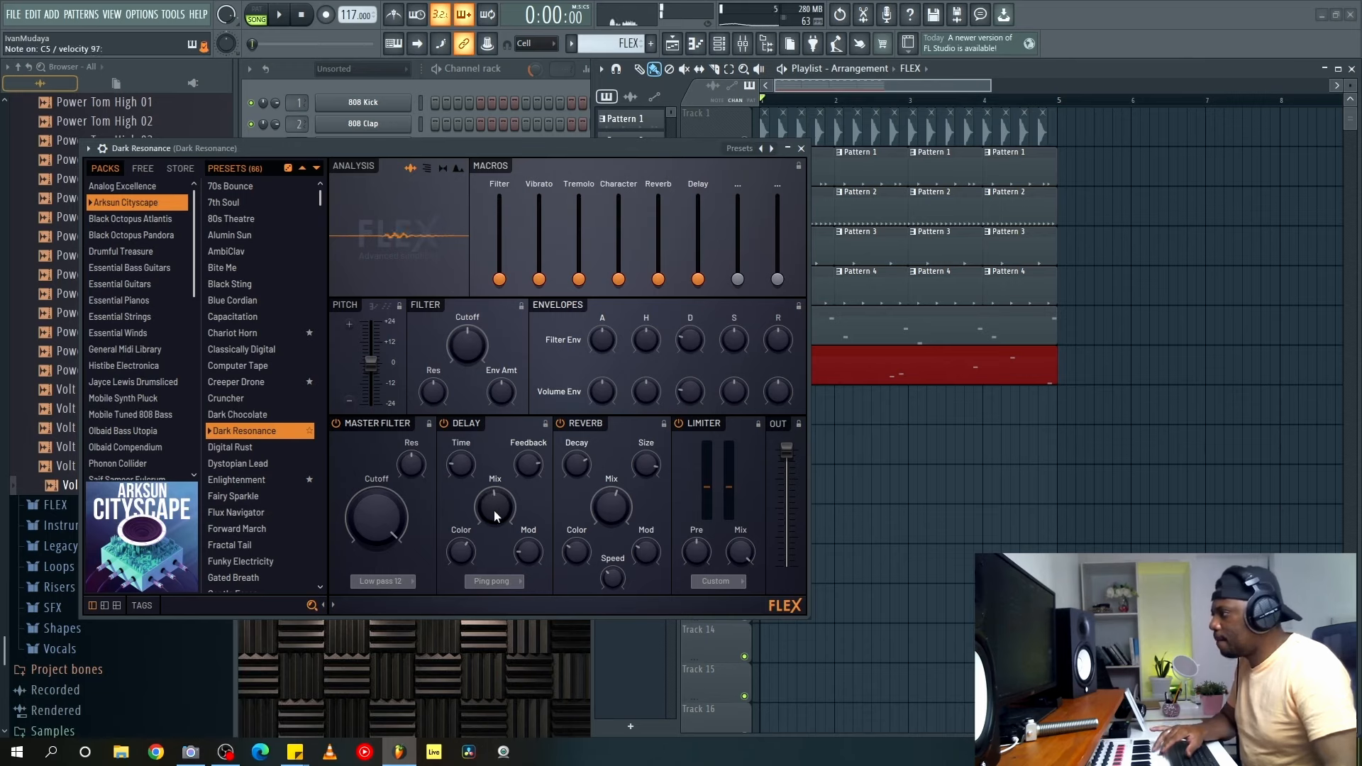
click(801, 148)
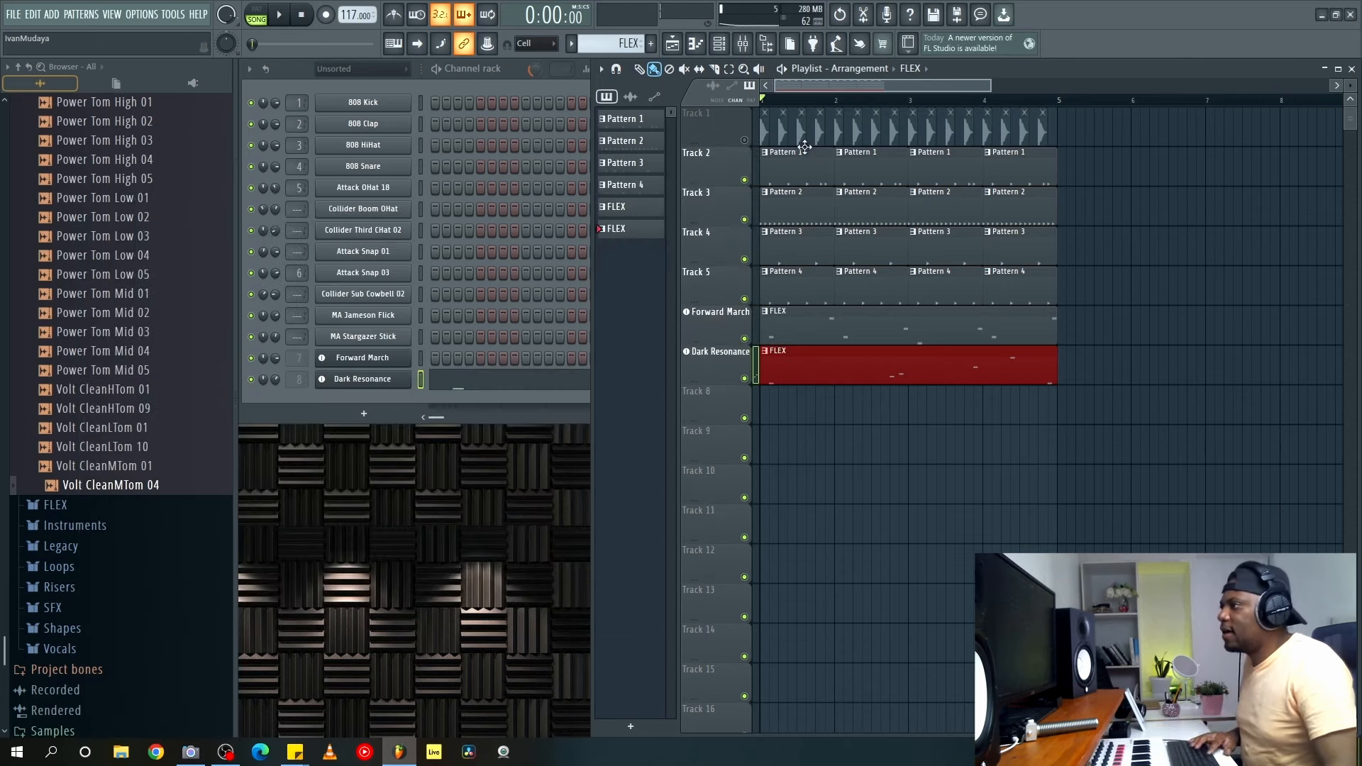
key(space)
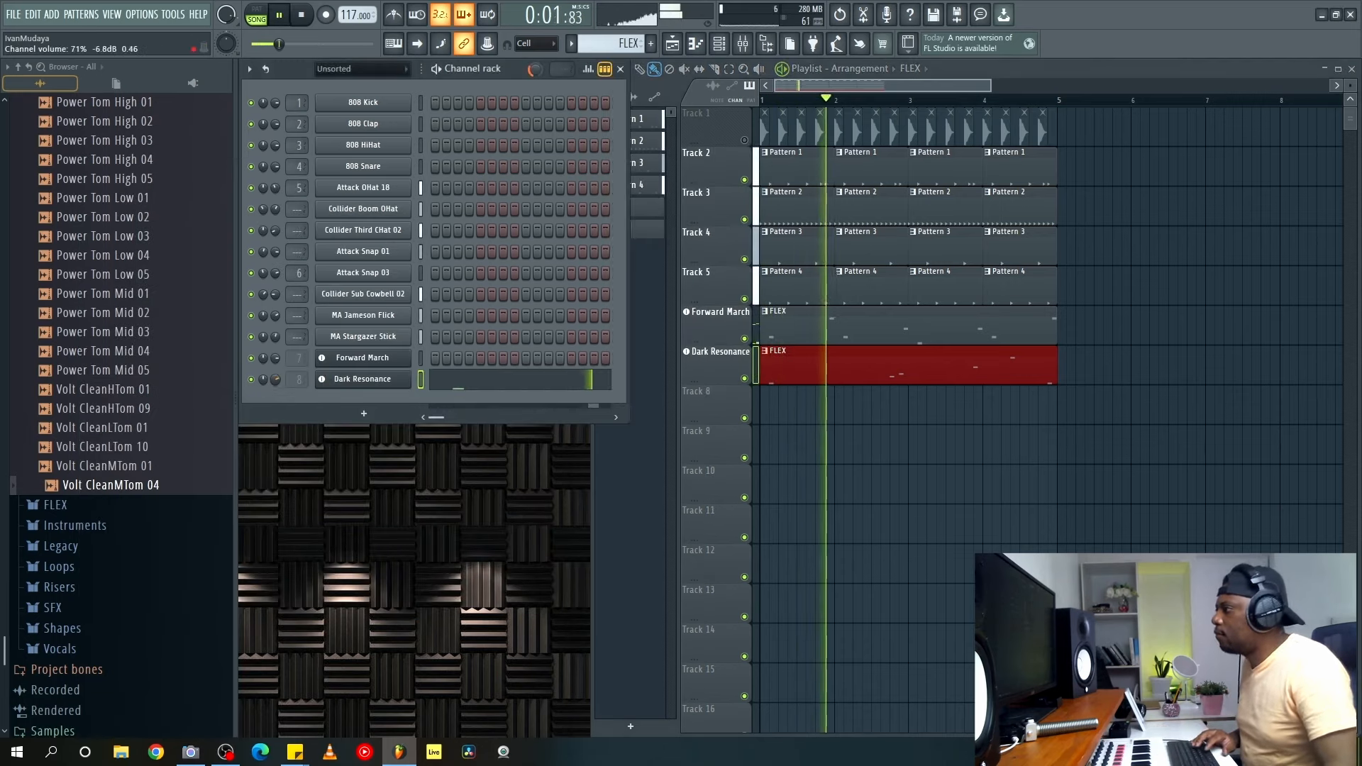
click(340, 379)
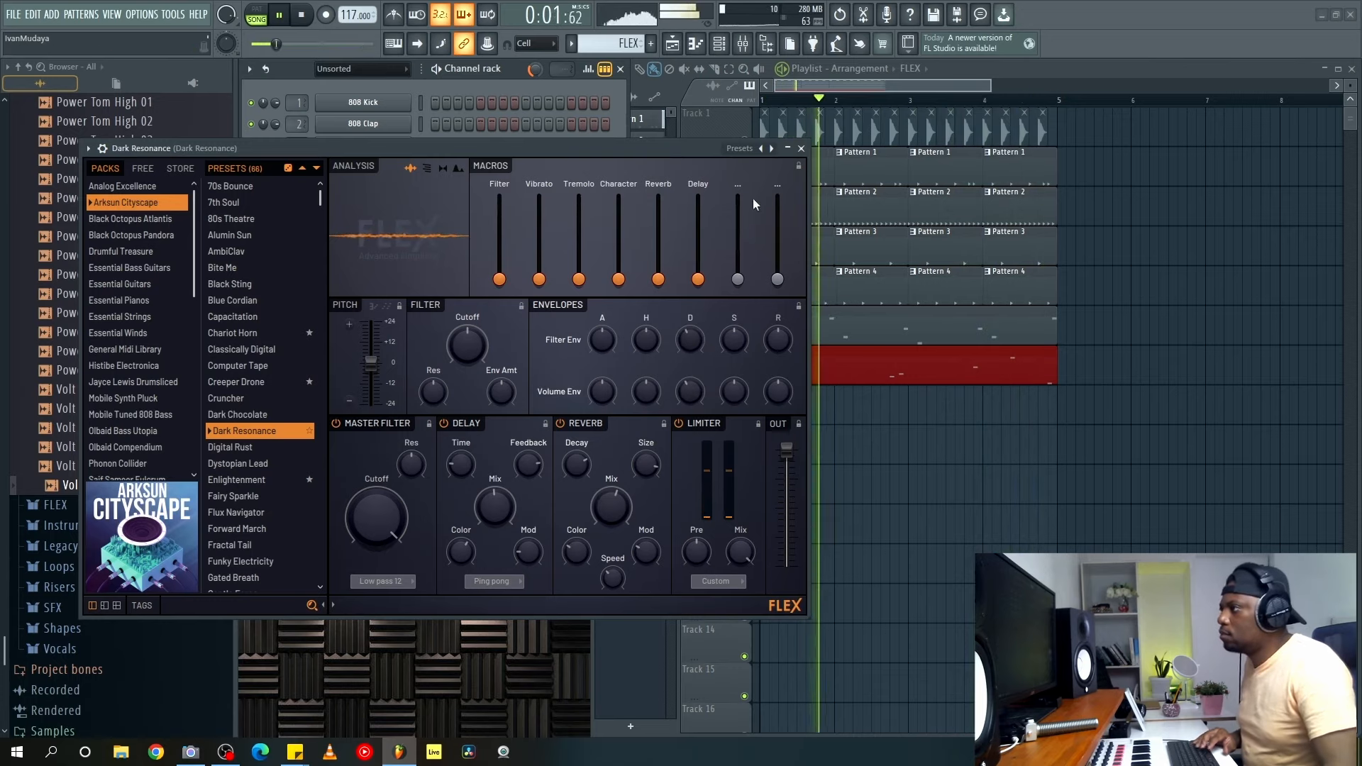
click(801, 148)
key(space)
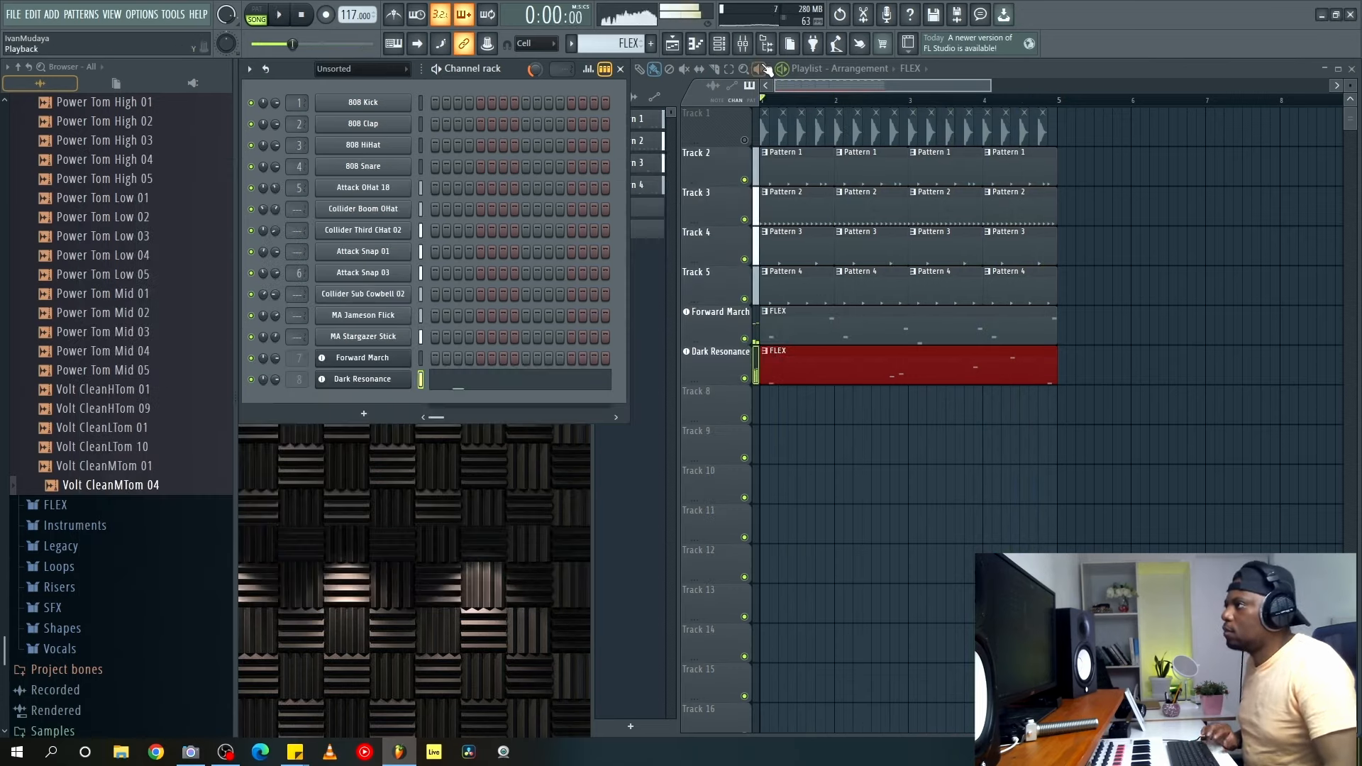
Add a Toxic Biohazard instrument from the plugin picker to playlist Track 8.
click(820, 47)
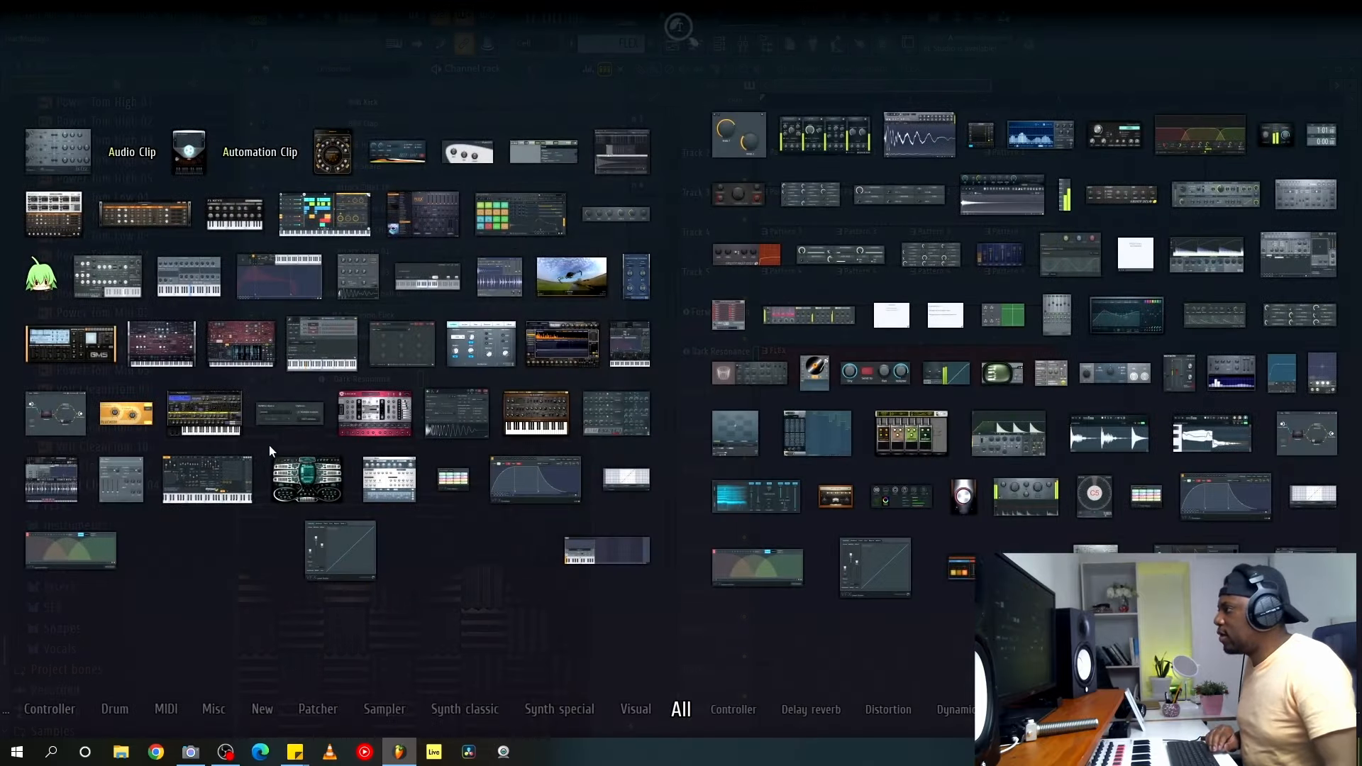
drag(310, 484, 750, 325)
drag(721, 409, 722, 412)
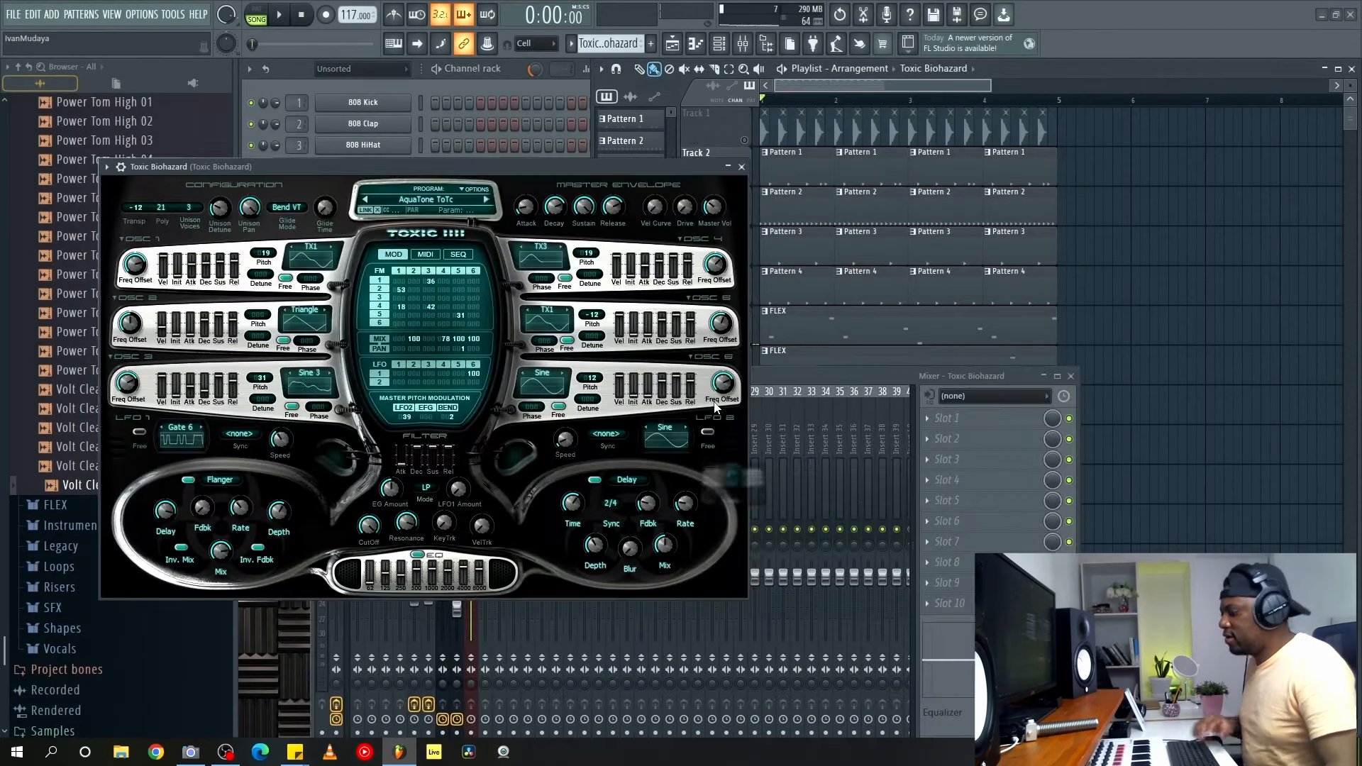
Audition Toxic Biohazard Keyboards presets such as FmPianoD and Lo-Bit EP ToTc, and load Mellow.
click(407, 201)
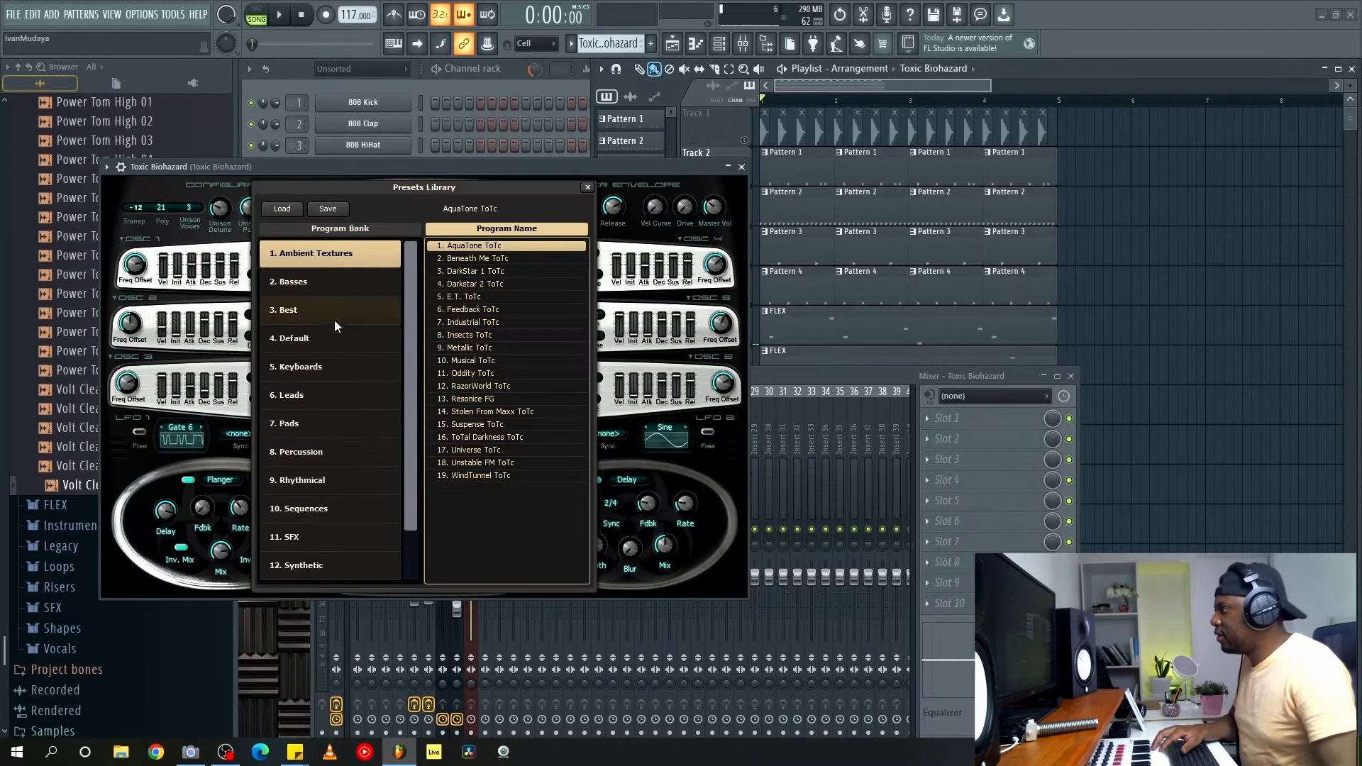
click(322, 366)
click(495, 372)
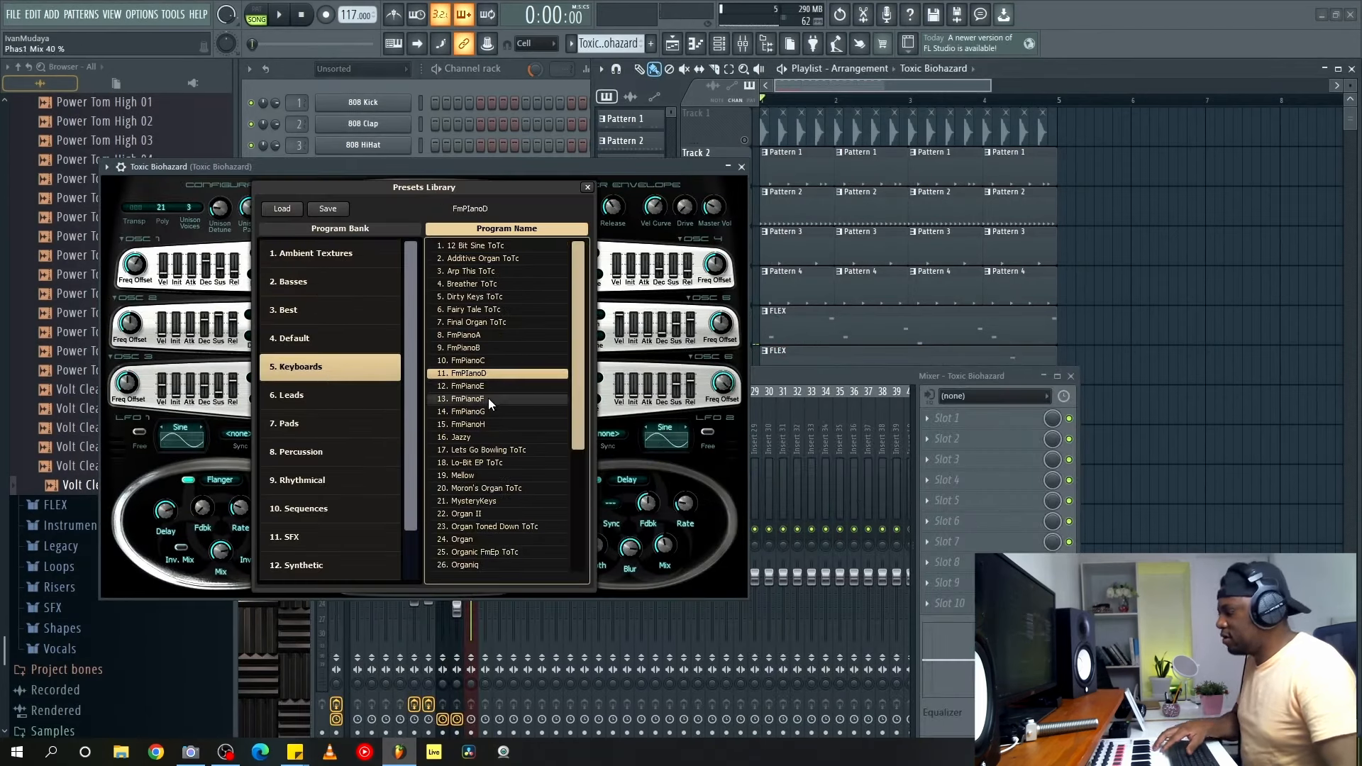
click(495, 449)
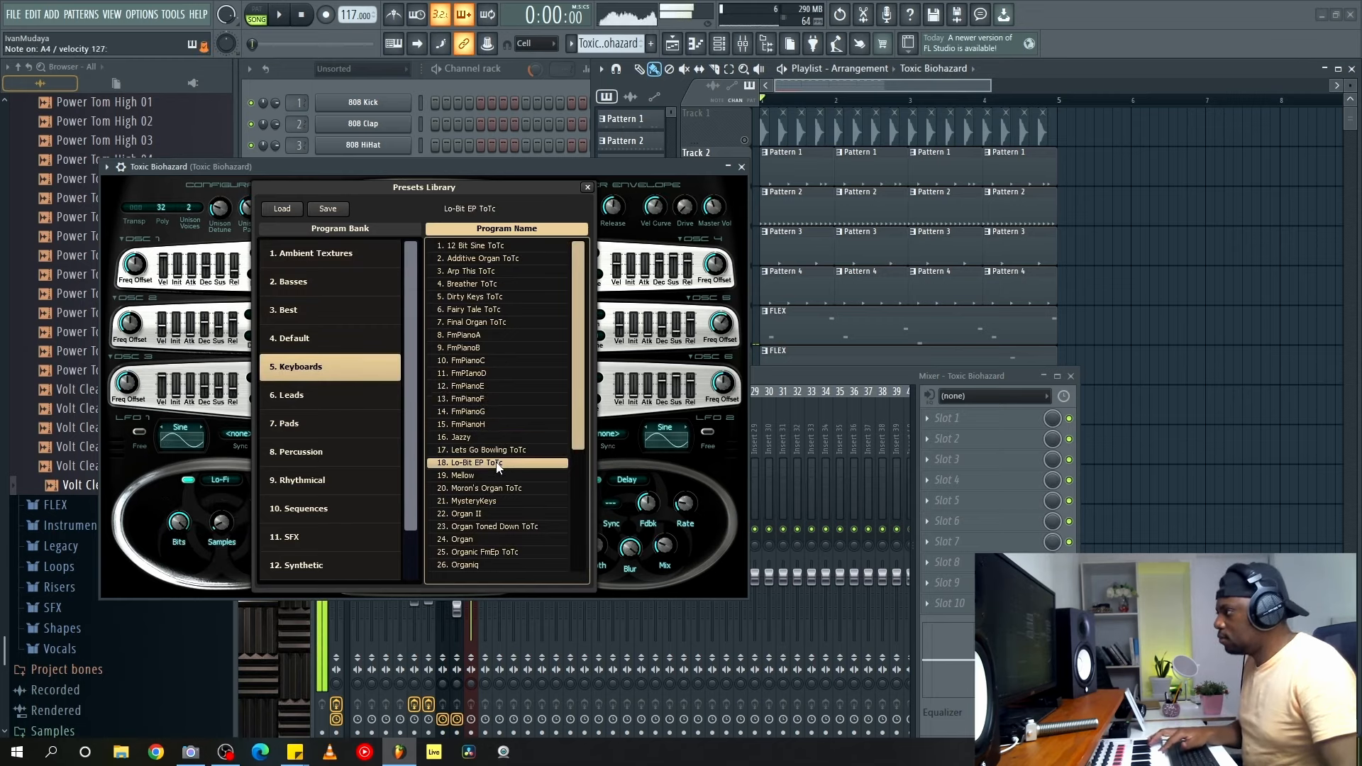
click(497, 477)
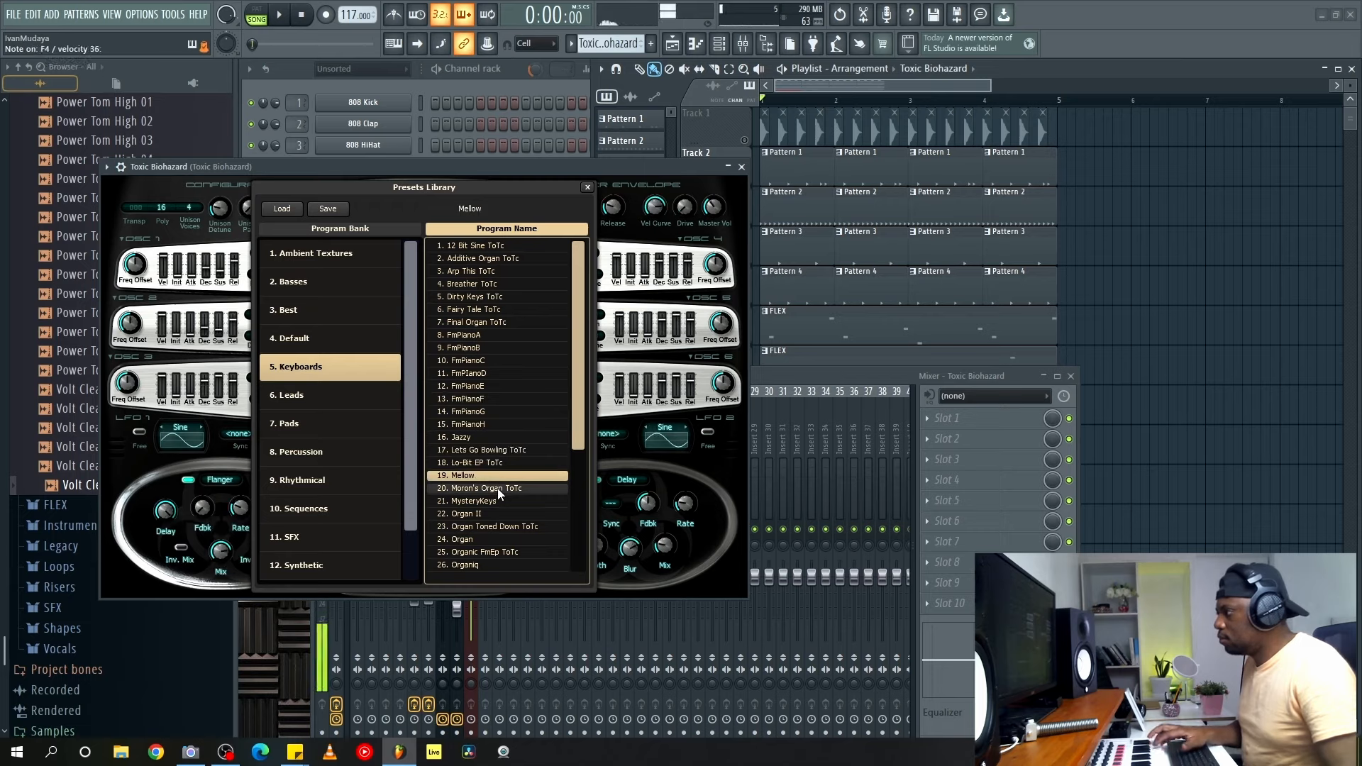
click(498, 490)
key(Up)
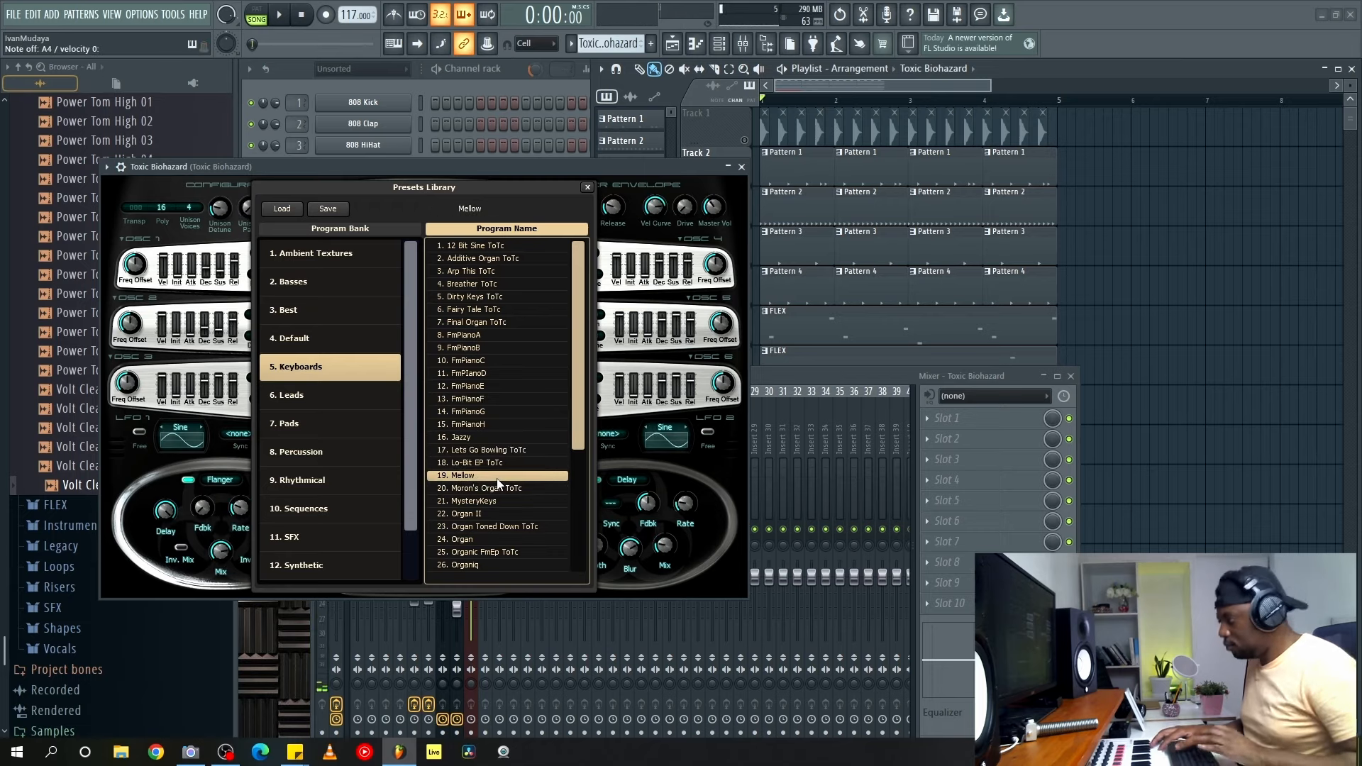
key(Escape)
Rehearse a melody with the Mellow preset over the beat, record it on Track 8 and close Toxic Biohazard.
key(space)
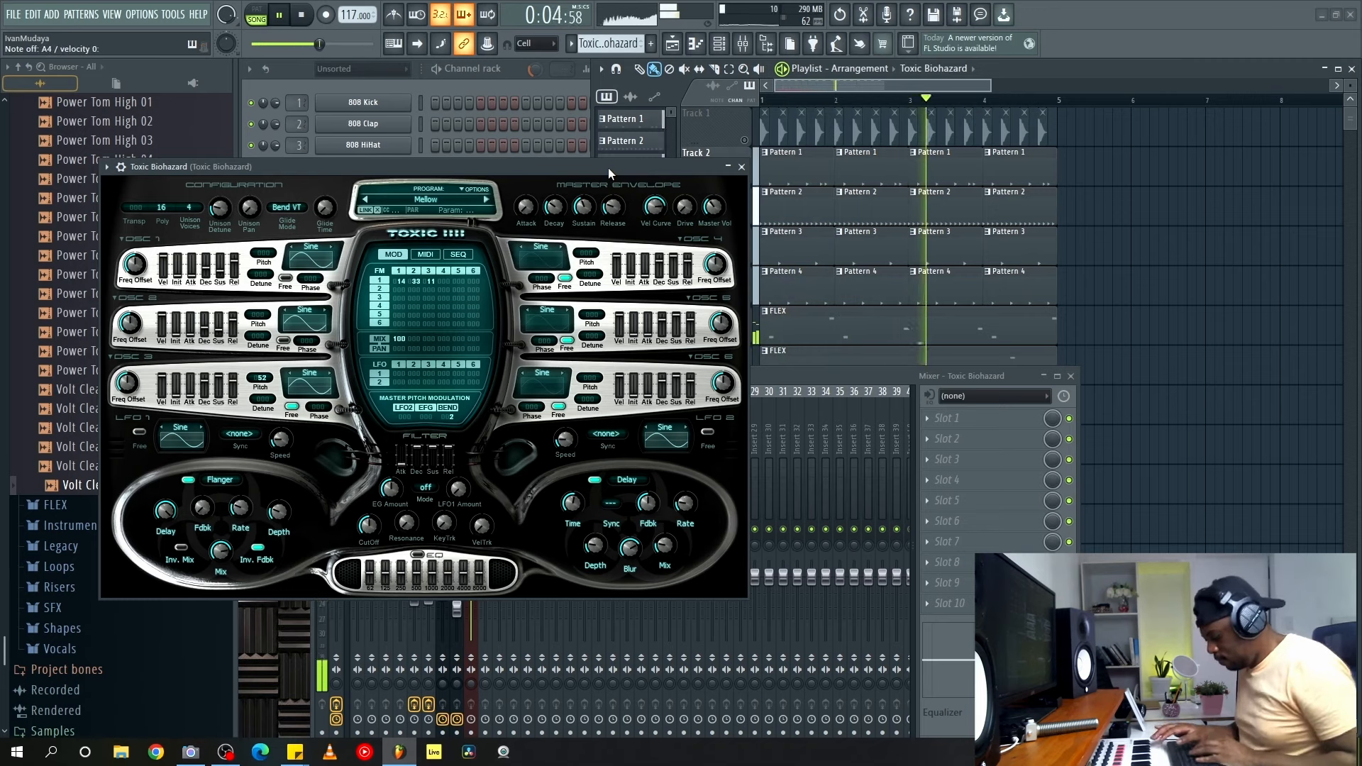
key(space)
key(r)
key(space)
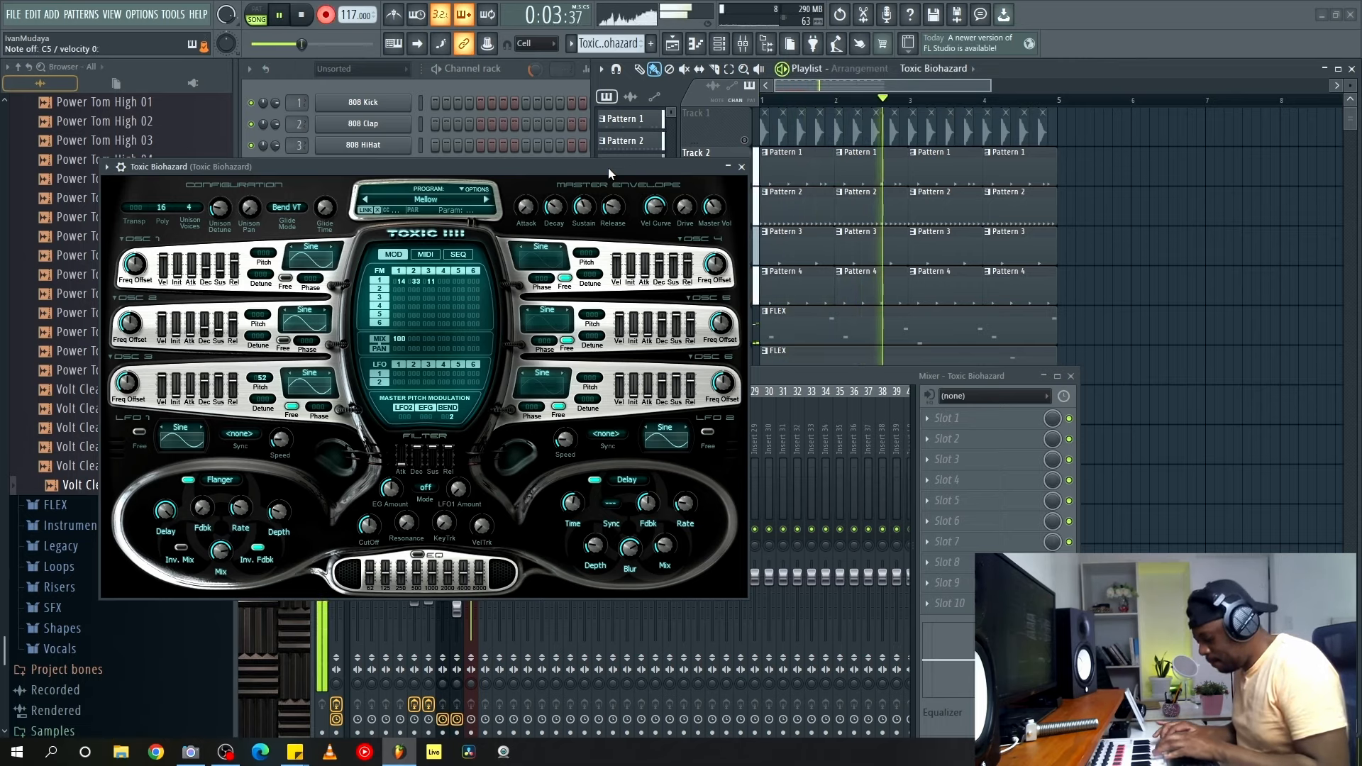
key(space)
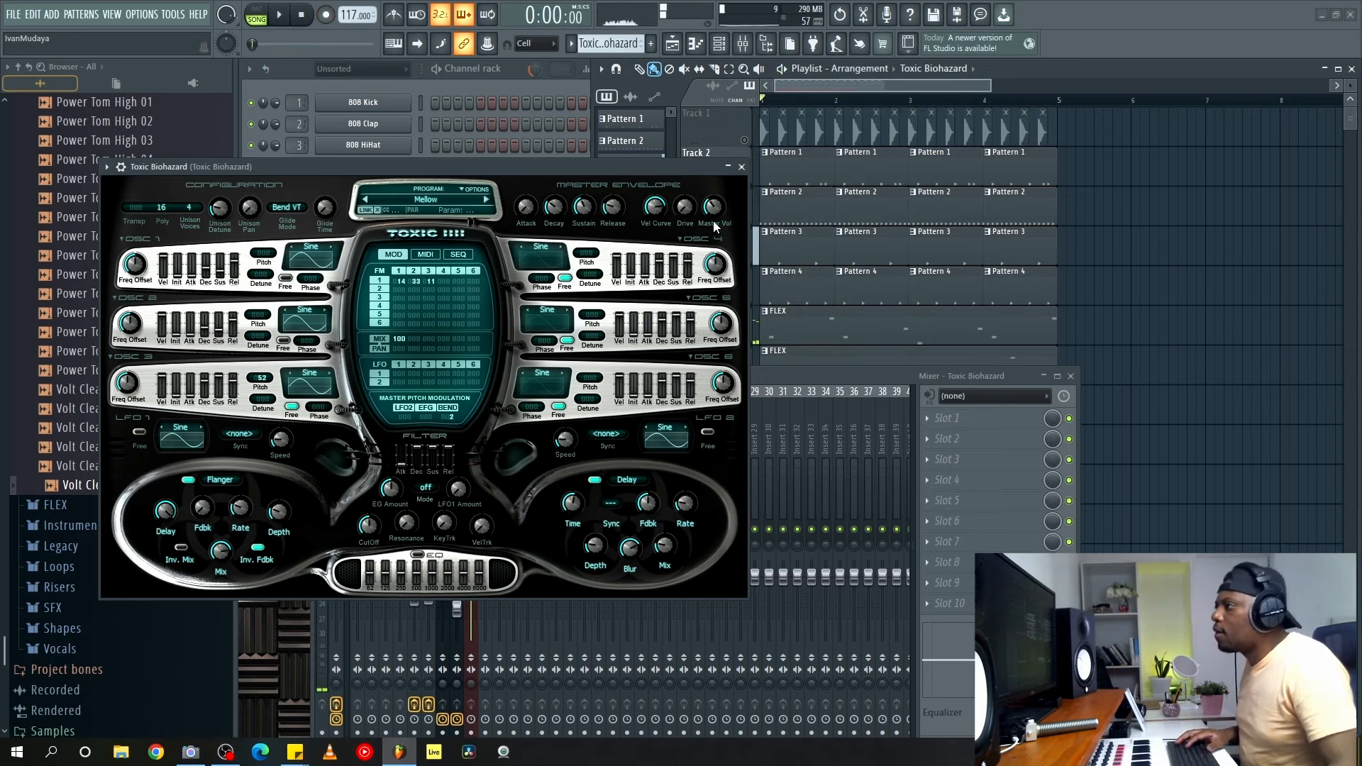
click(741, 168)
Uncover the recorded Toxic Biohazard clip, quantize its notes in the piano roll, delete the last D5 at the start of bar 3 and play it back.
click(513, 74)
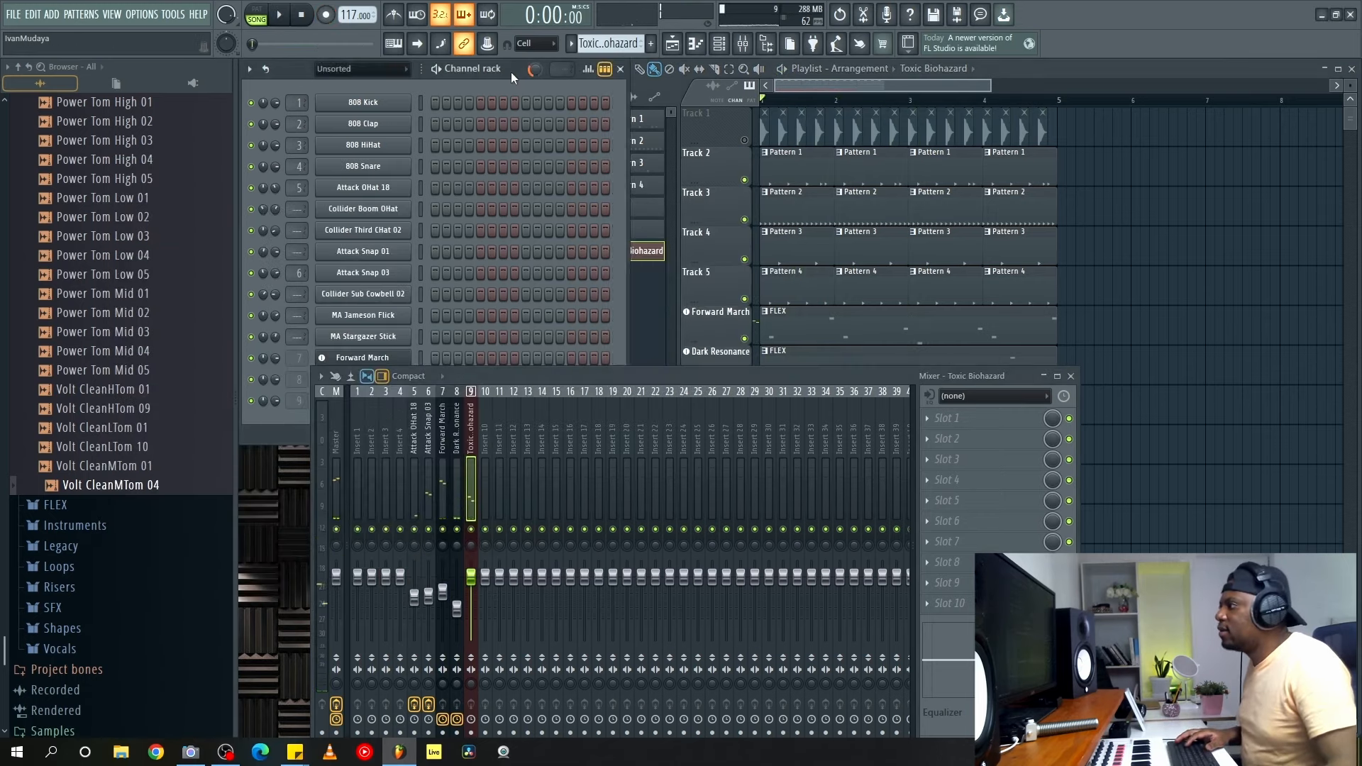
drag(945, 376, 863, 449)
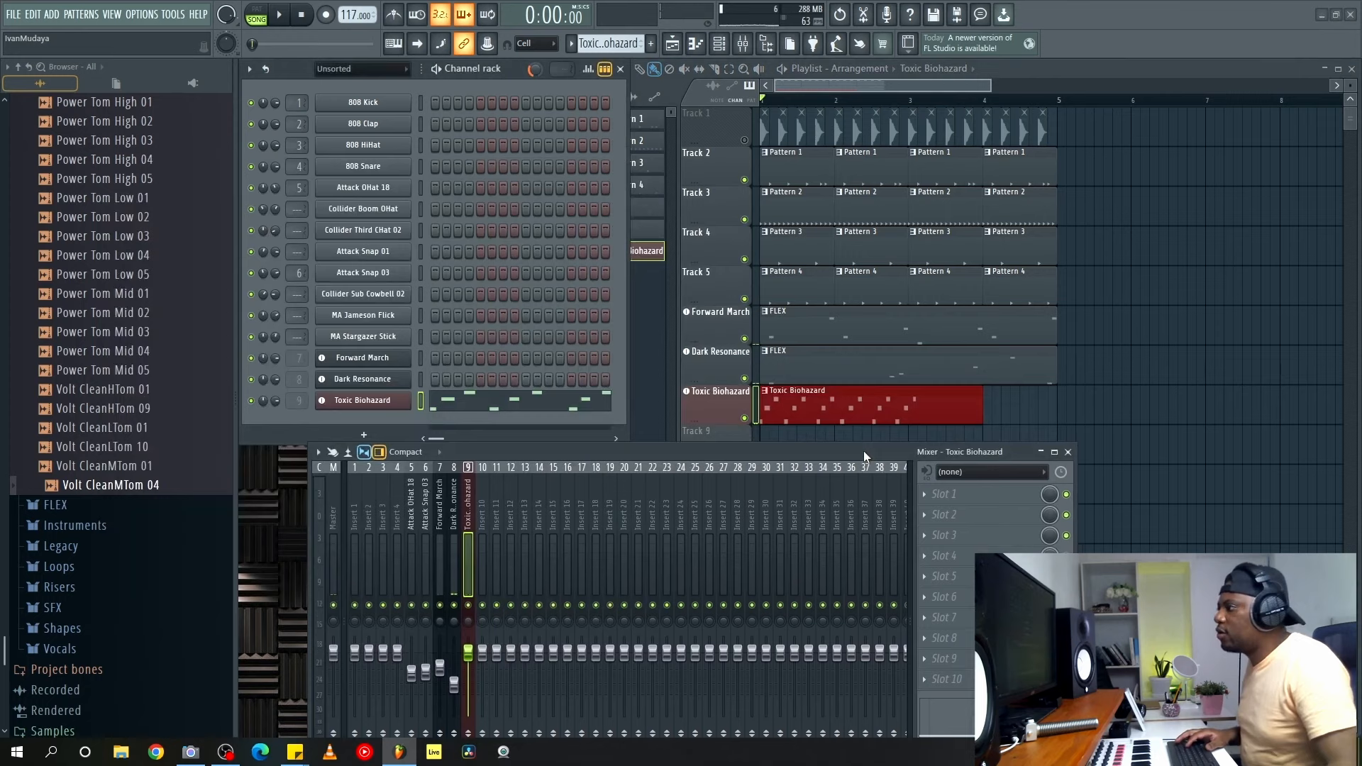
click(556, 403)
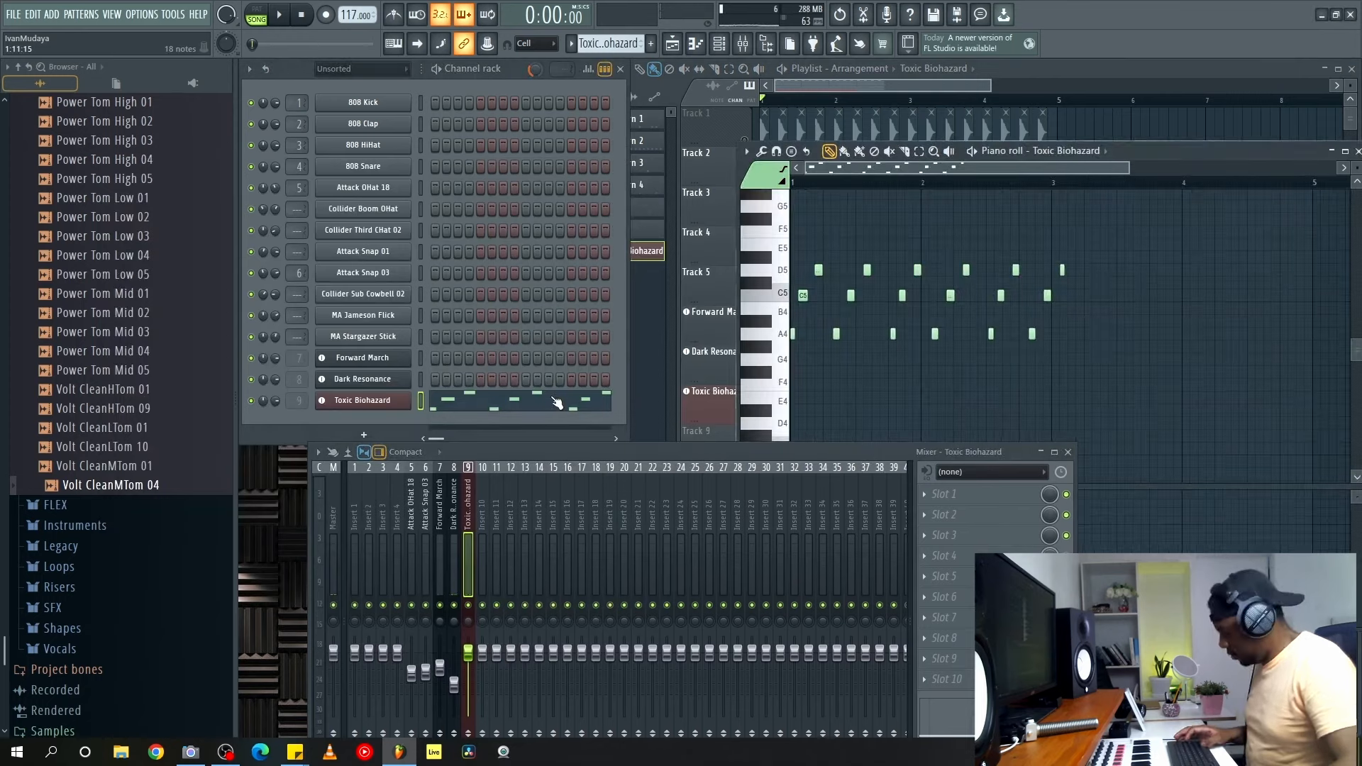
click(1358, 153)
double_click(864, 407)
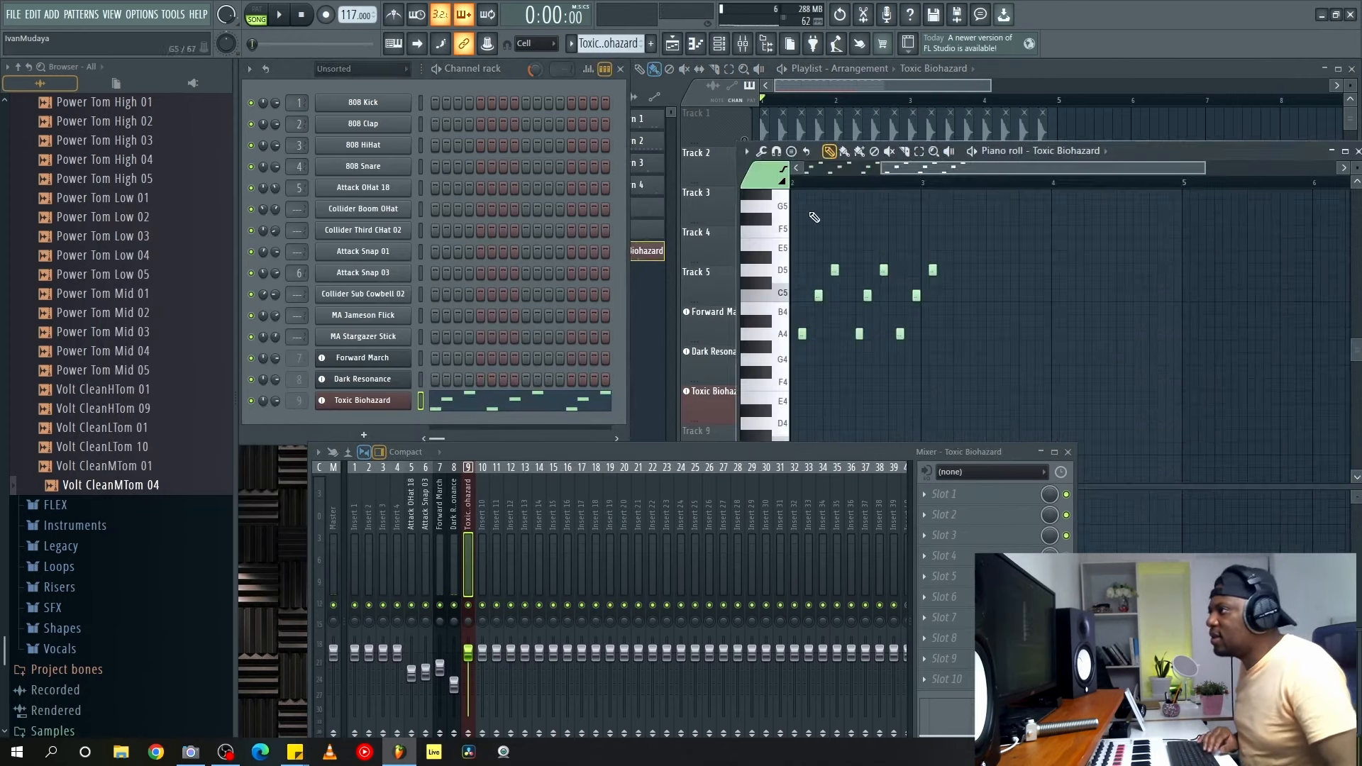
key(space)
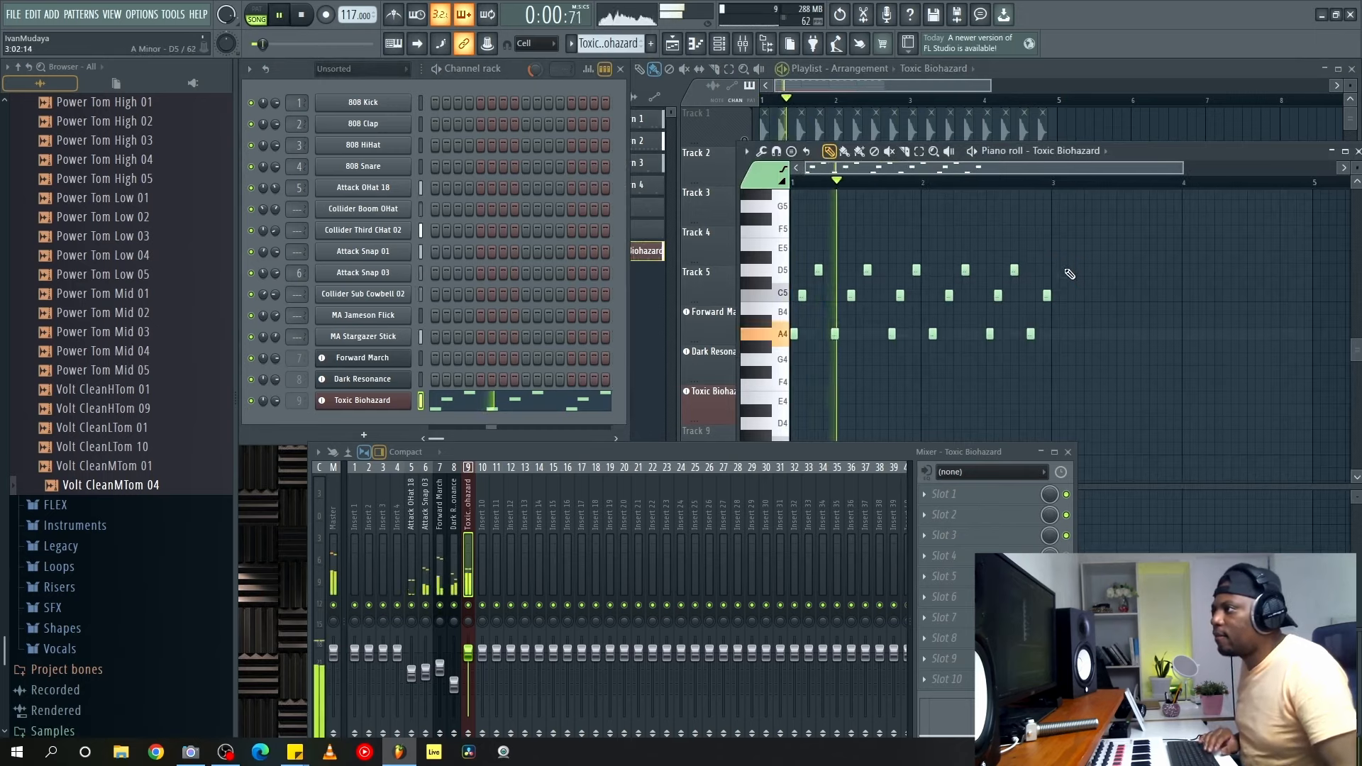
click(1358, 152)
click(921, 416)
double_click(908, 414)
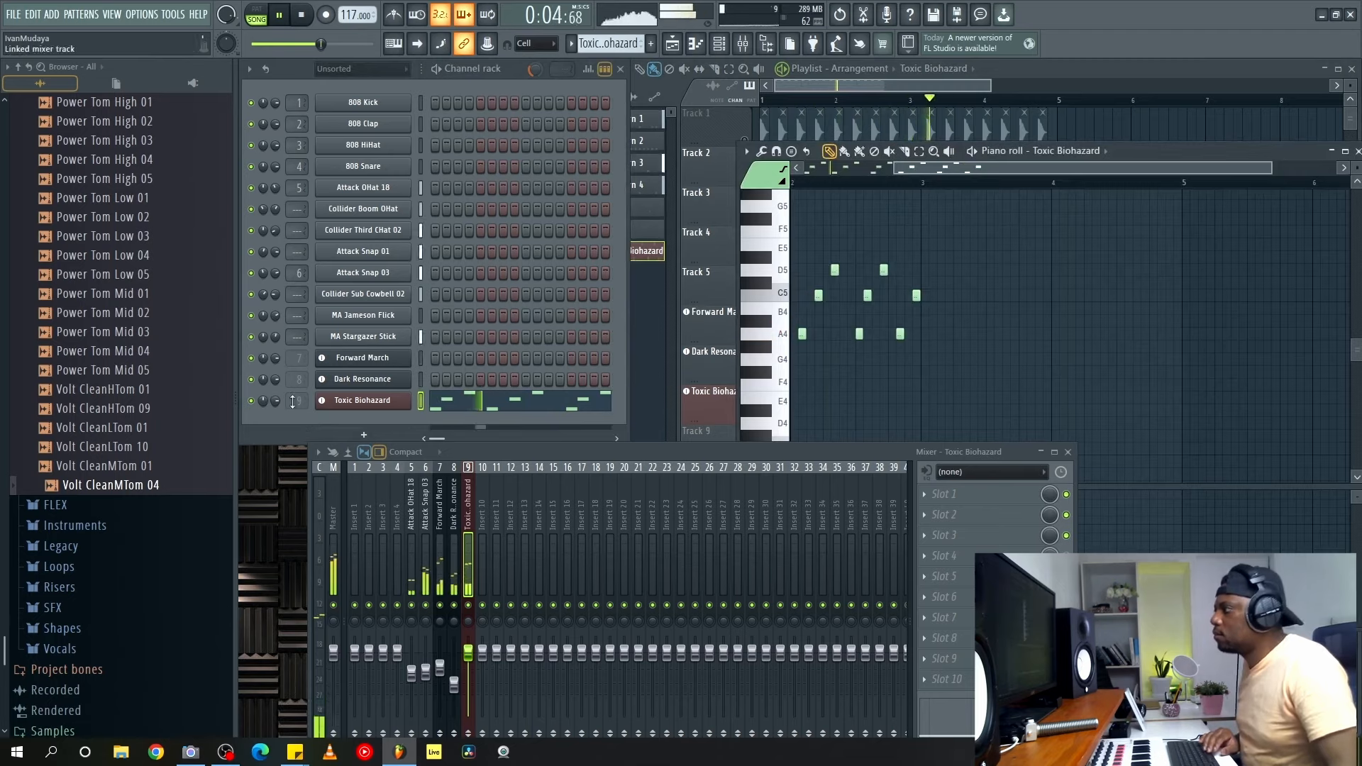
Check the Toxic Biohazard instrument during playback and bring the playlist back into view.
click(349, 406)
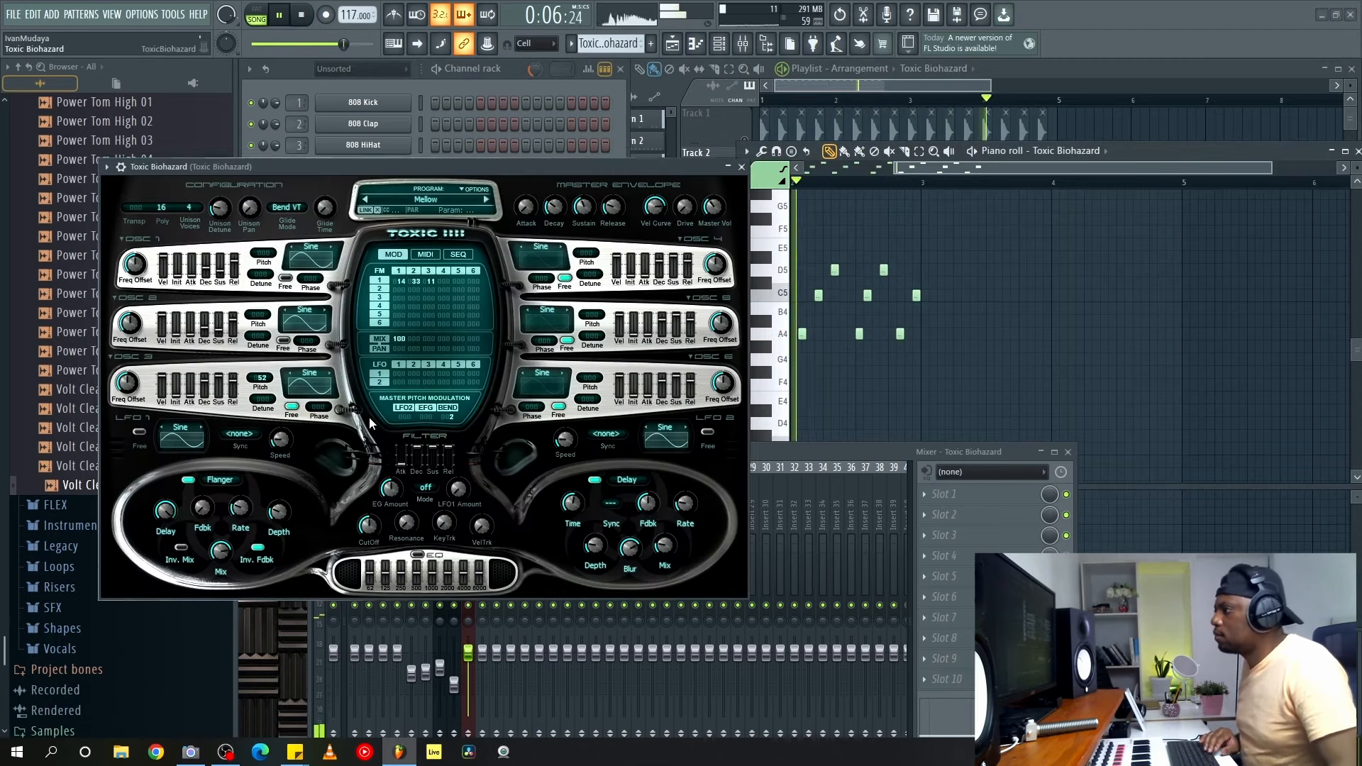
click(741, 169)
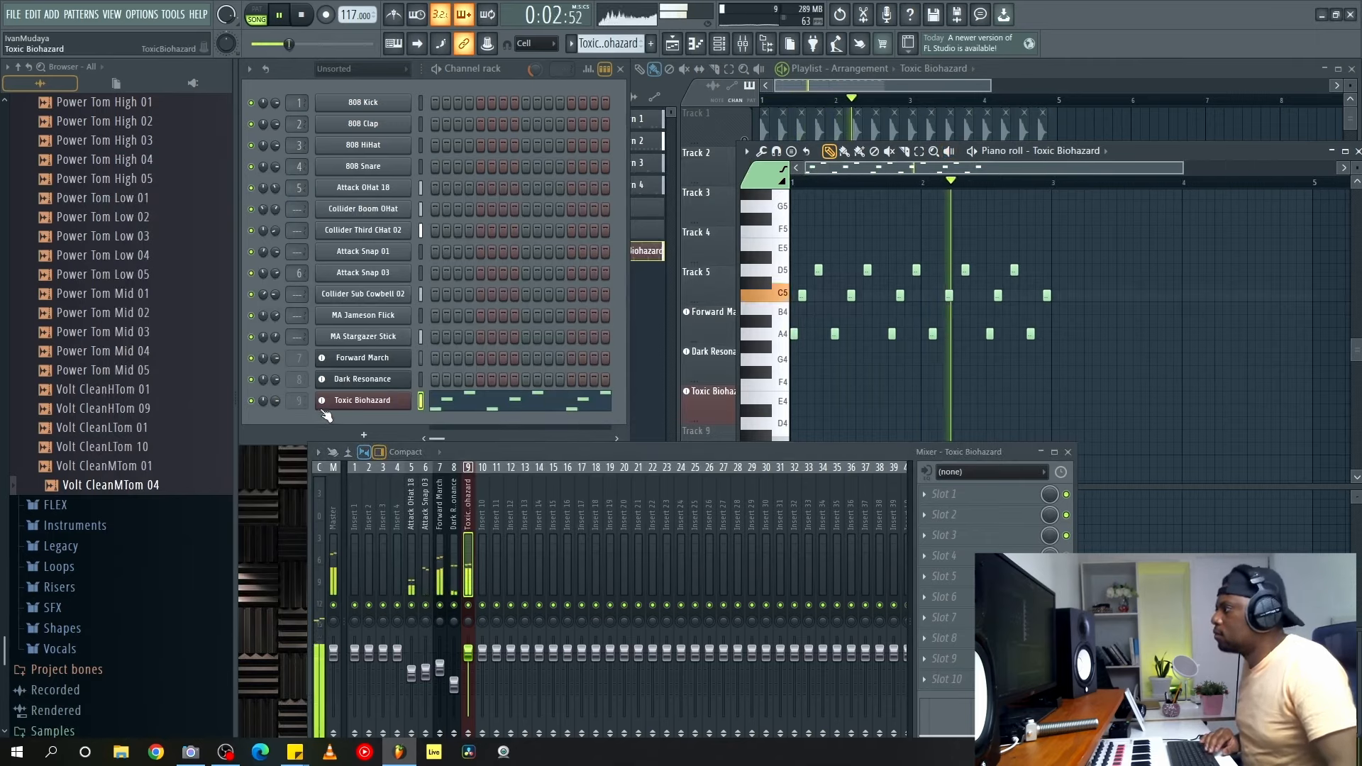
click(349, 406)
click(742, 168)
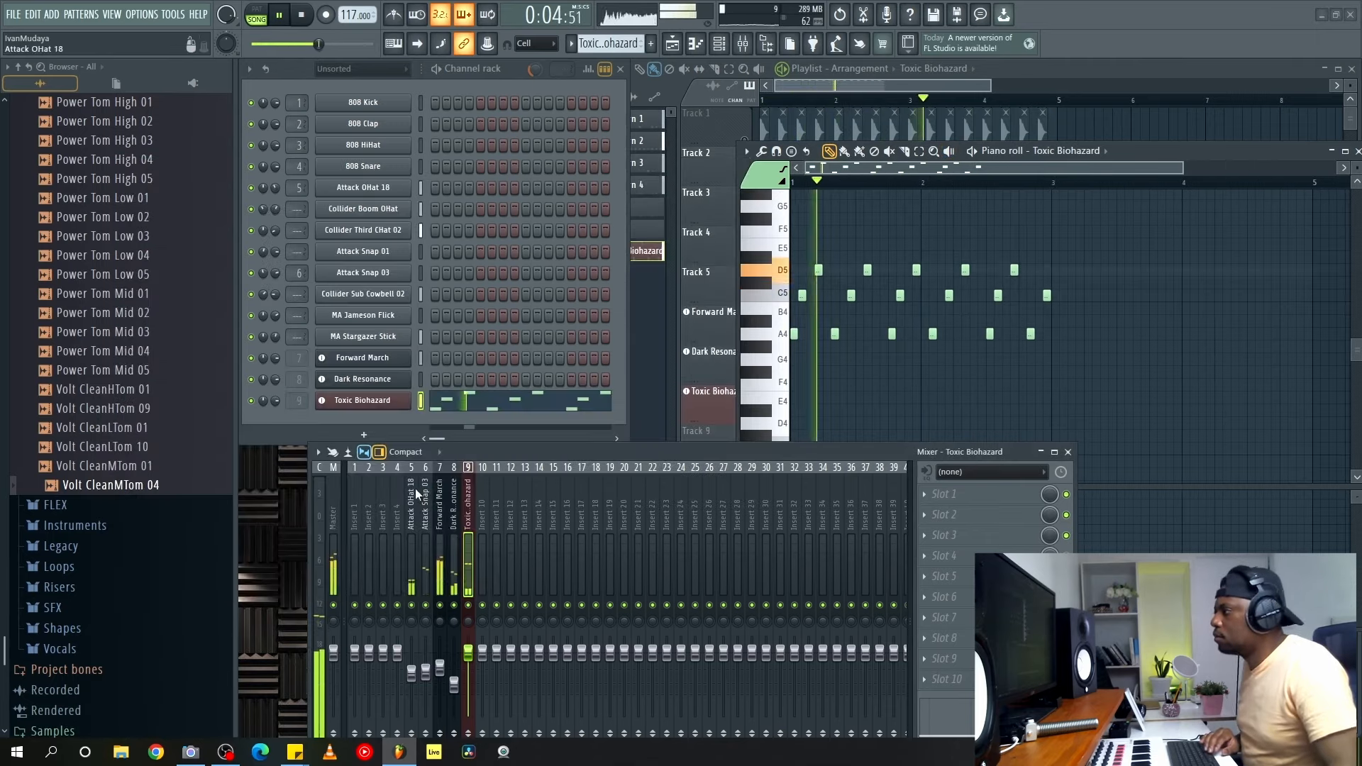
click(851, 69)
scroll(1089, 280, down, 1)
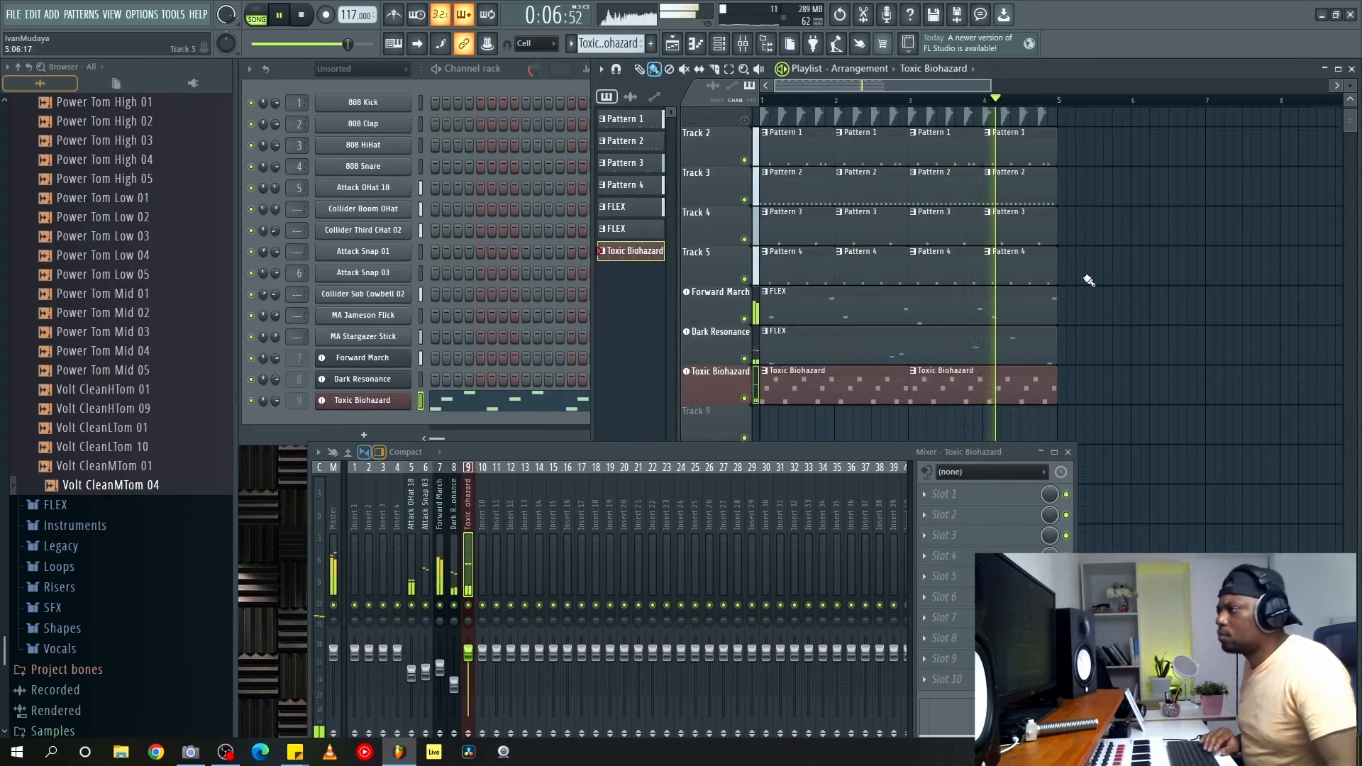
Add a Sakura instrument from the plugin picker to playlist Track 9 and stop playback.
key(F8)
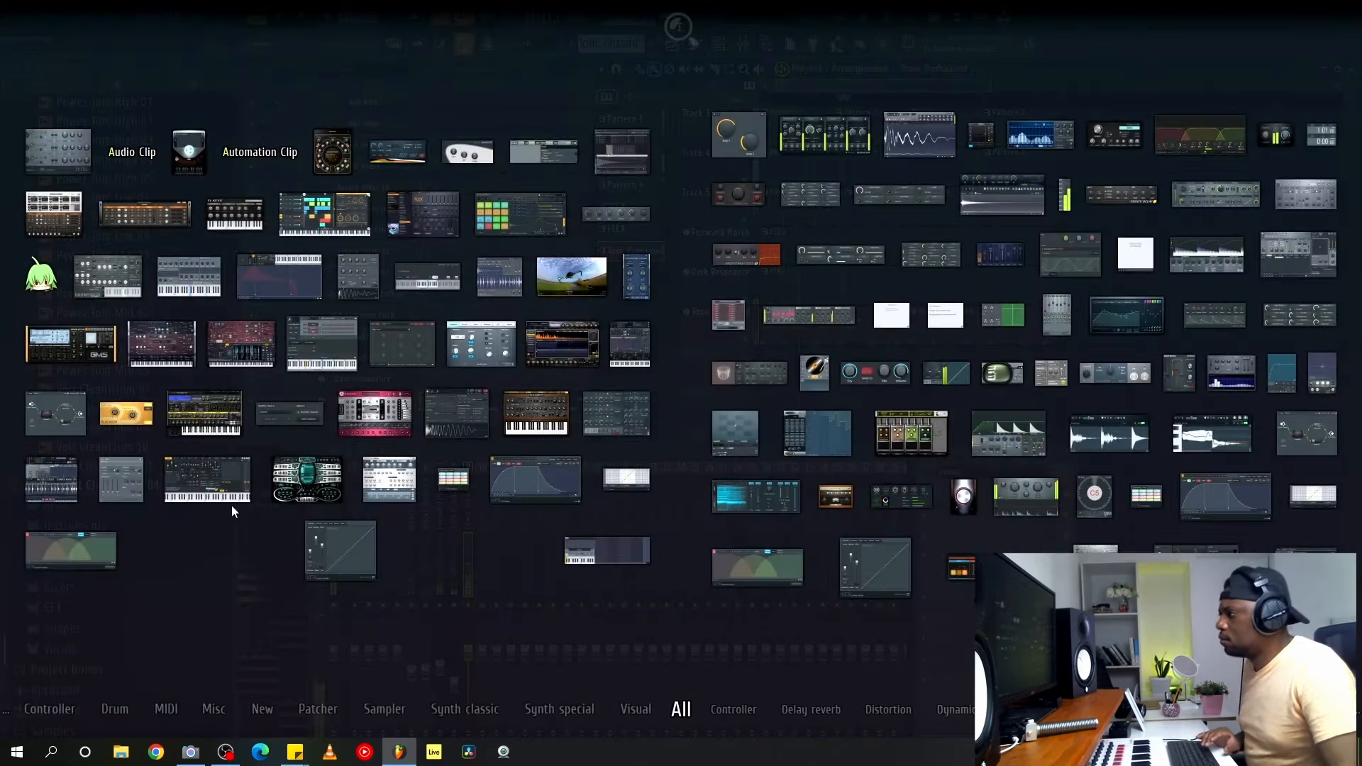
drag(374, 419, 780, 365)
key(space)
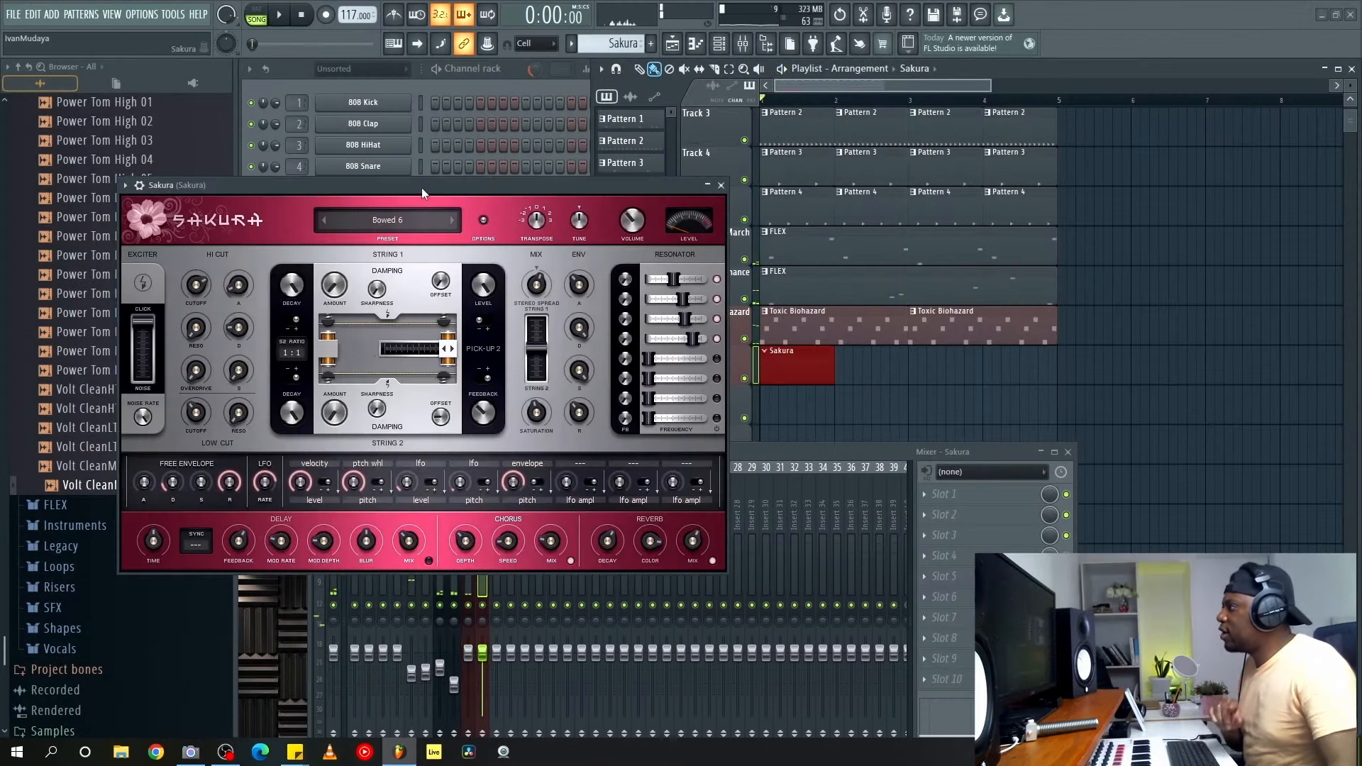
Audition Sakura's Default bank presets such as Chinese Strings and Detuned E-Guitar, and load Drops 2.
click(385, 223)
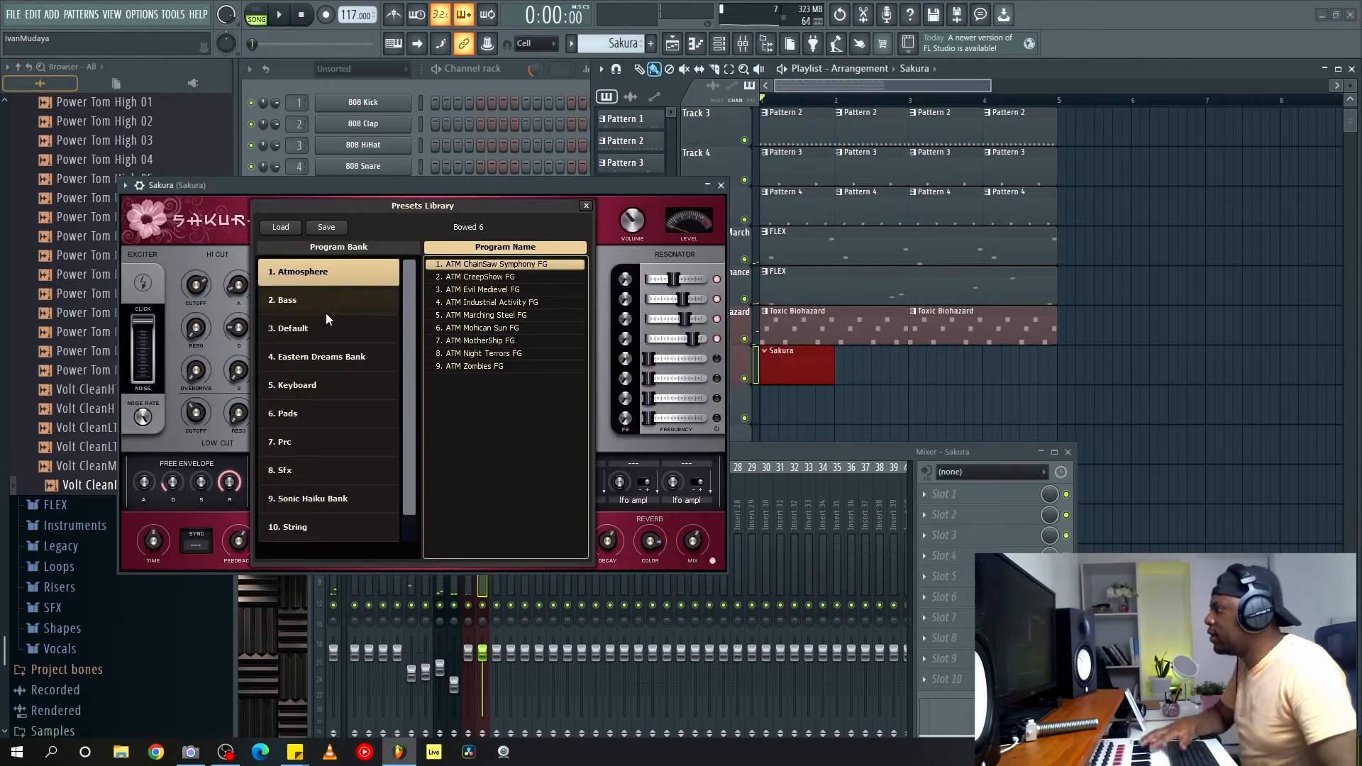
click(305, 329)
click(456, 367)
scroll(492, 402, down, 5)
click(496, 354)
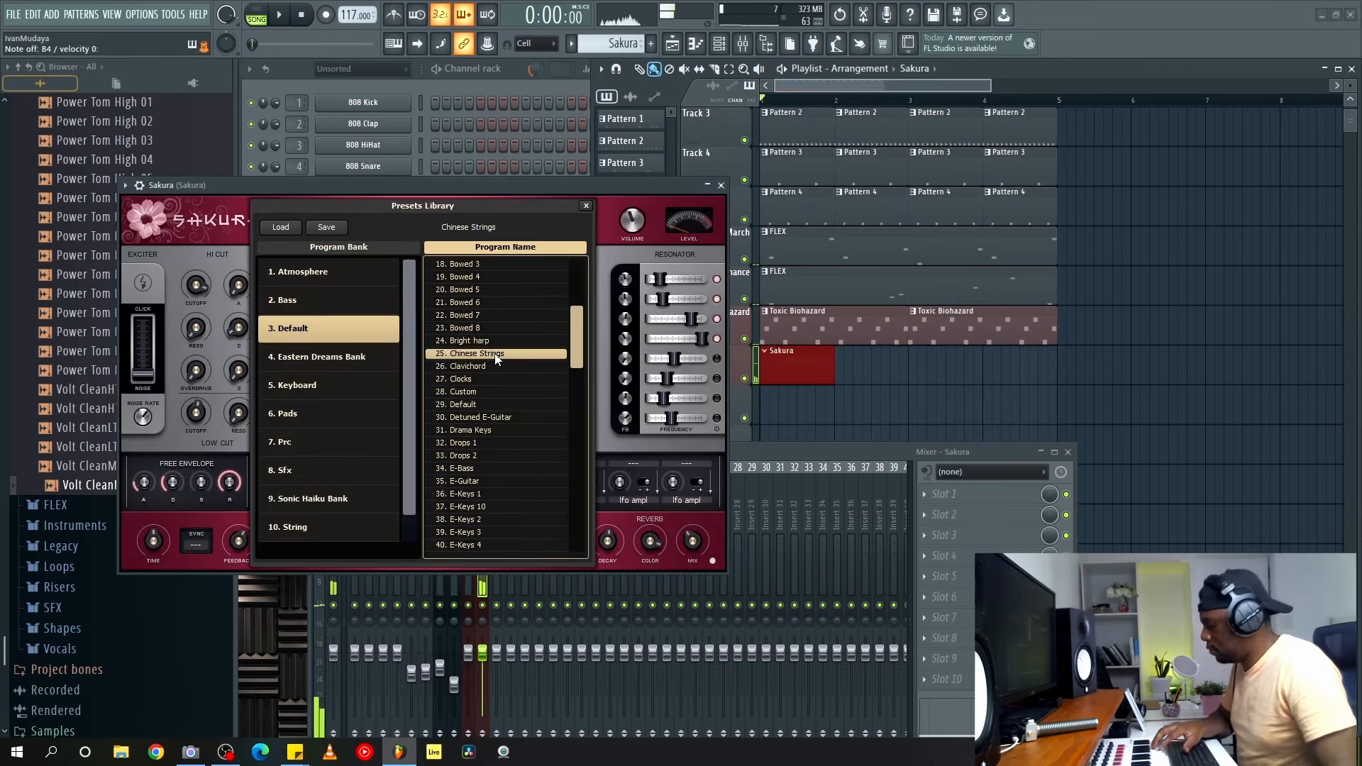
click(506, 418)
click(491, 455)
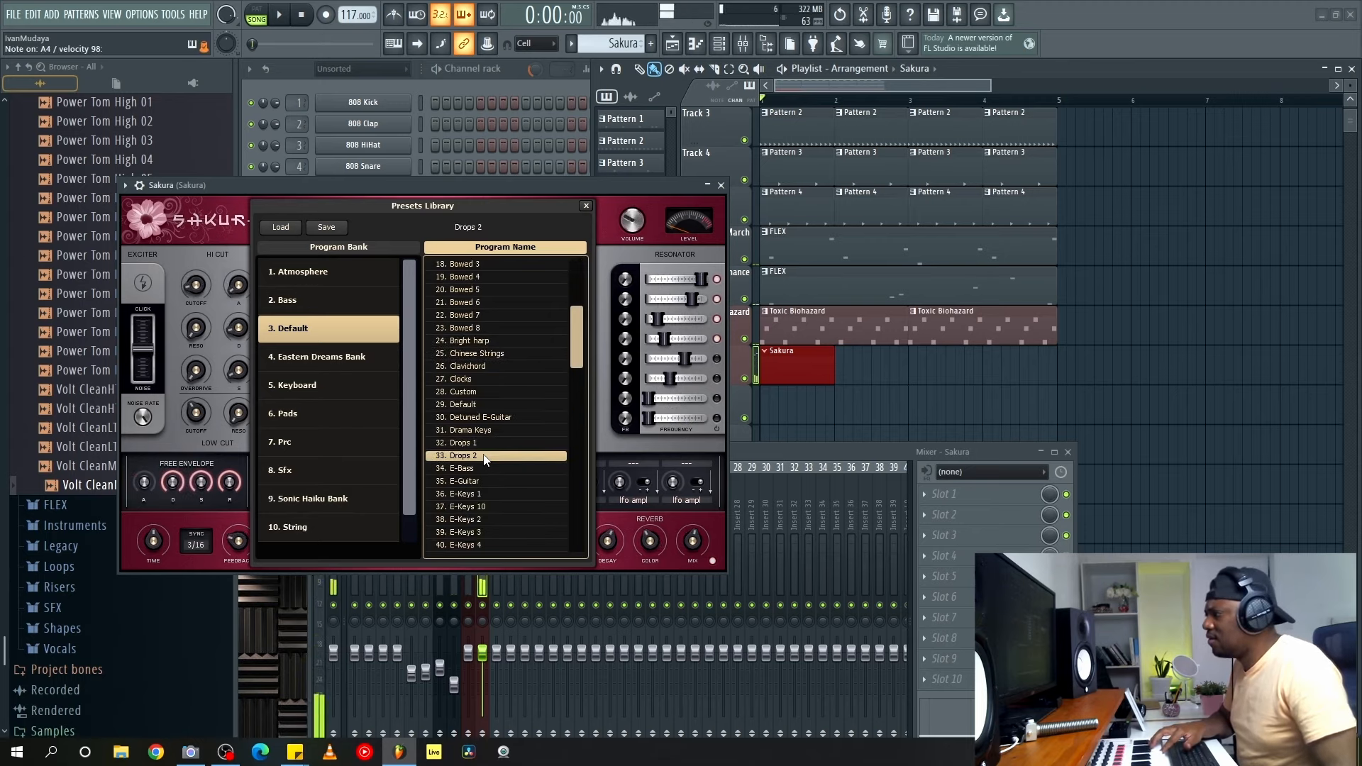
scroll(486, 440, down, 3)
click(535, 183)
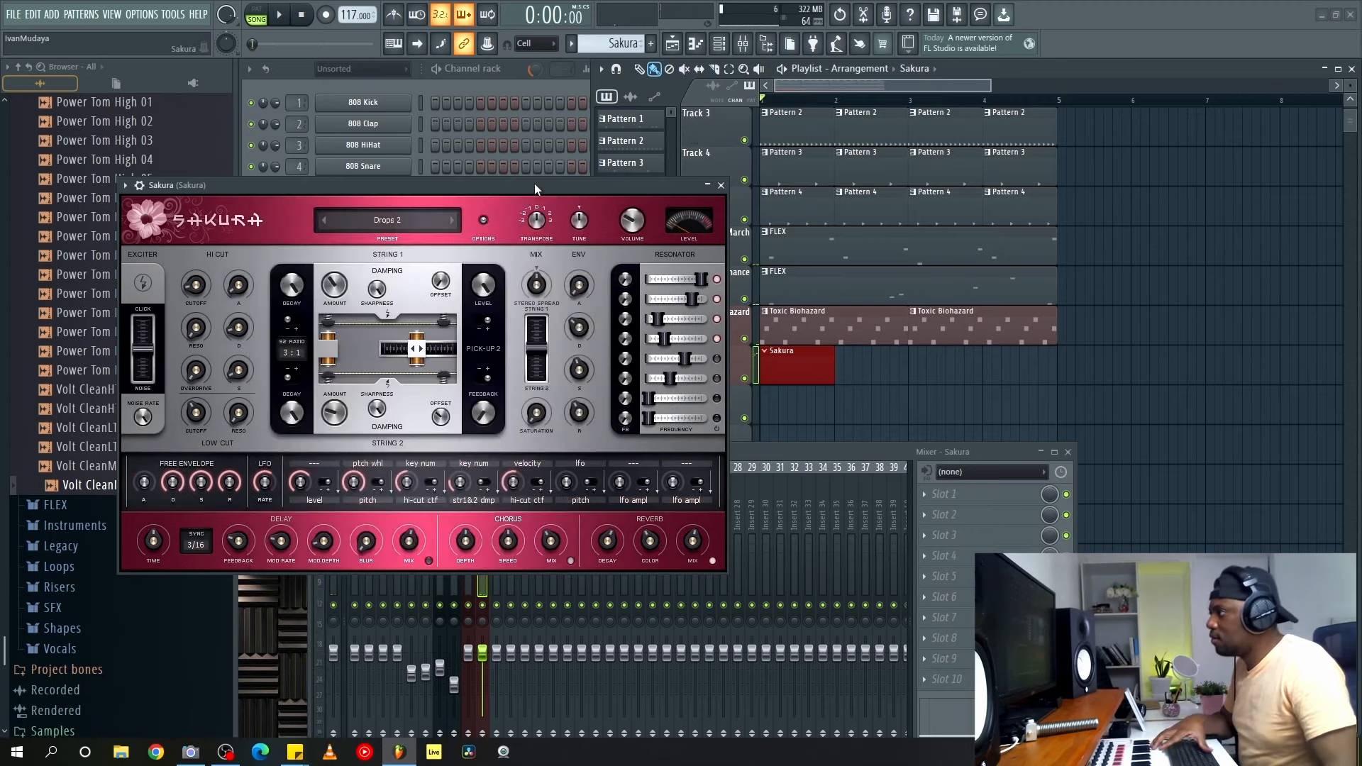
Rehearse the Drops 2 sound over the beat, close Sakura and set its channel volume to 100%.
key(space)
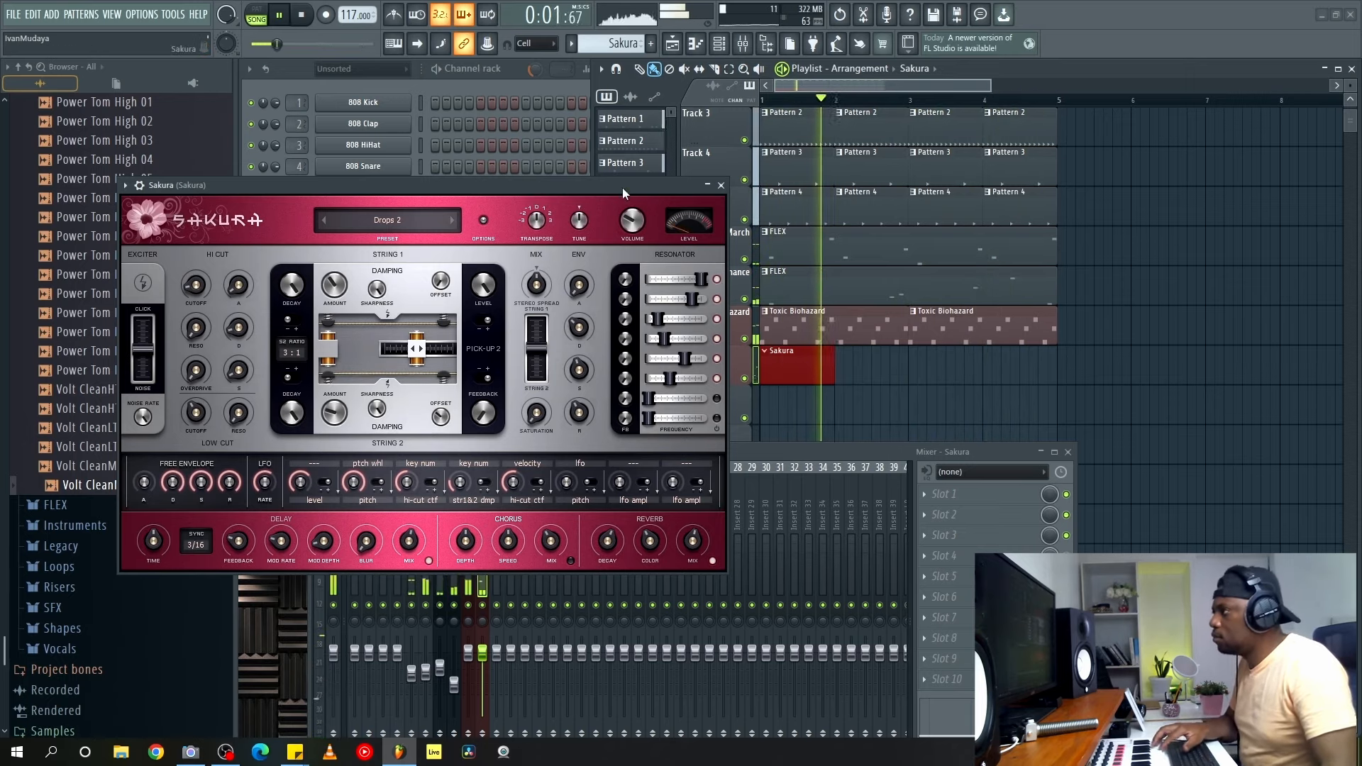
click(721, 186)
click(290, 73)
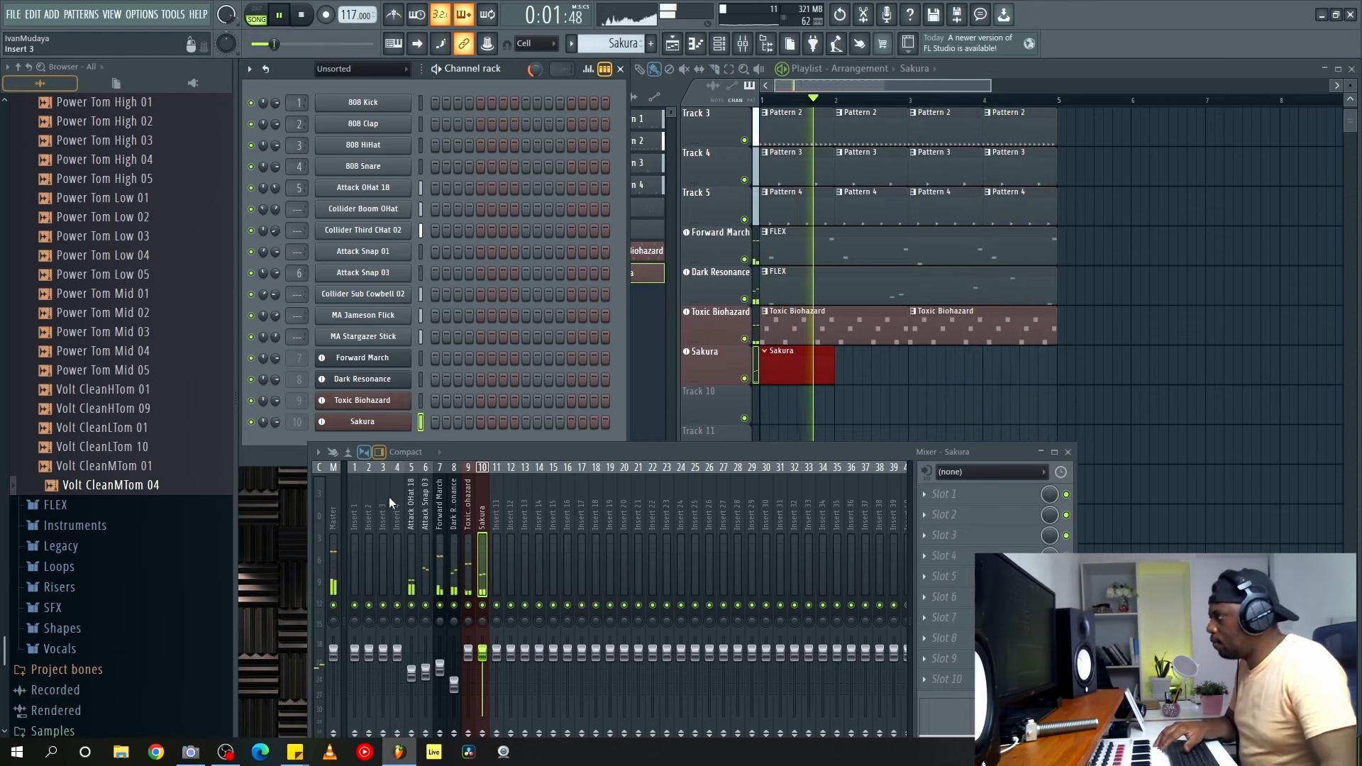
drag(276, 423, 276, 402)
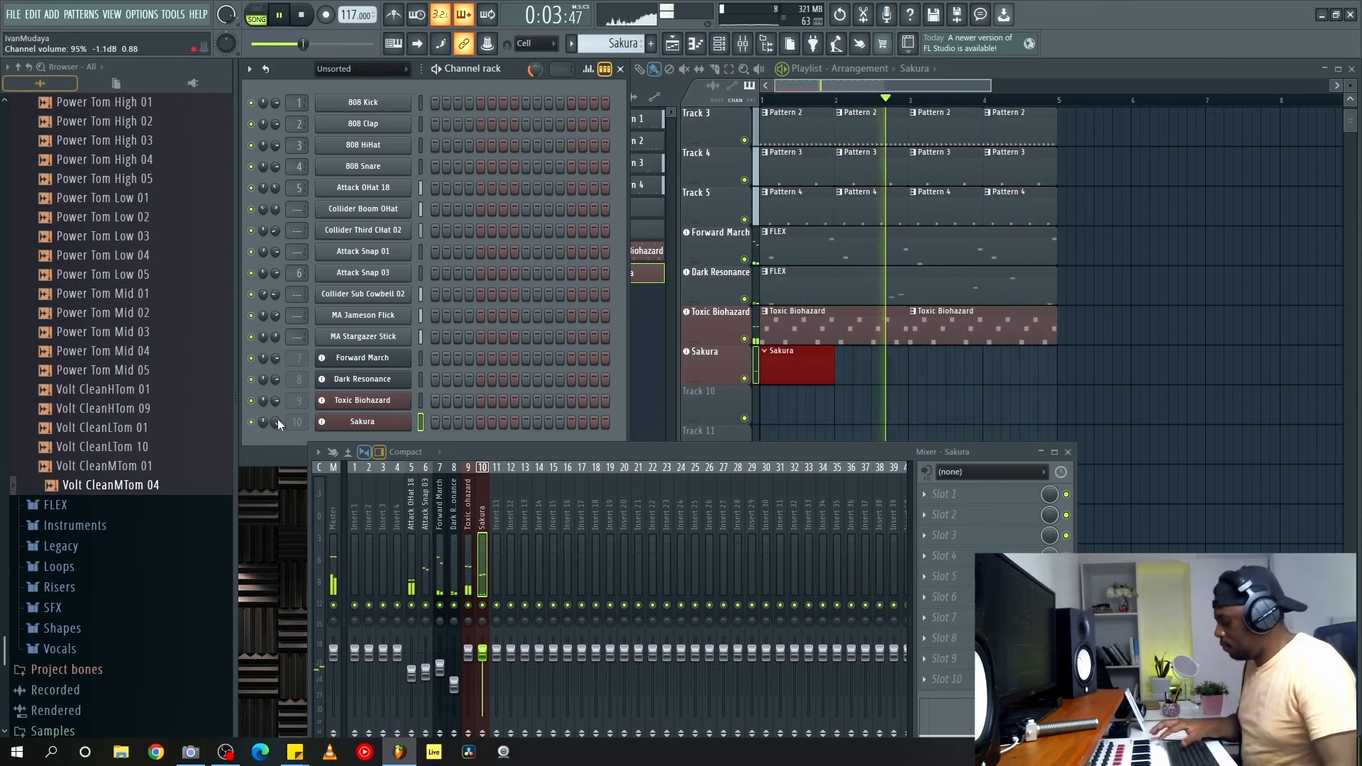
scroll(275, 422, up, 5)
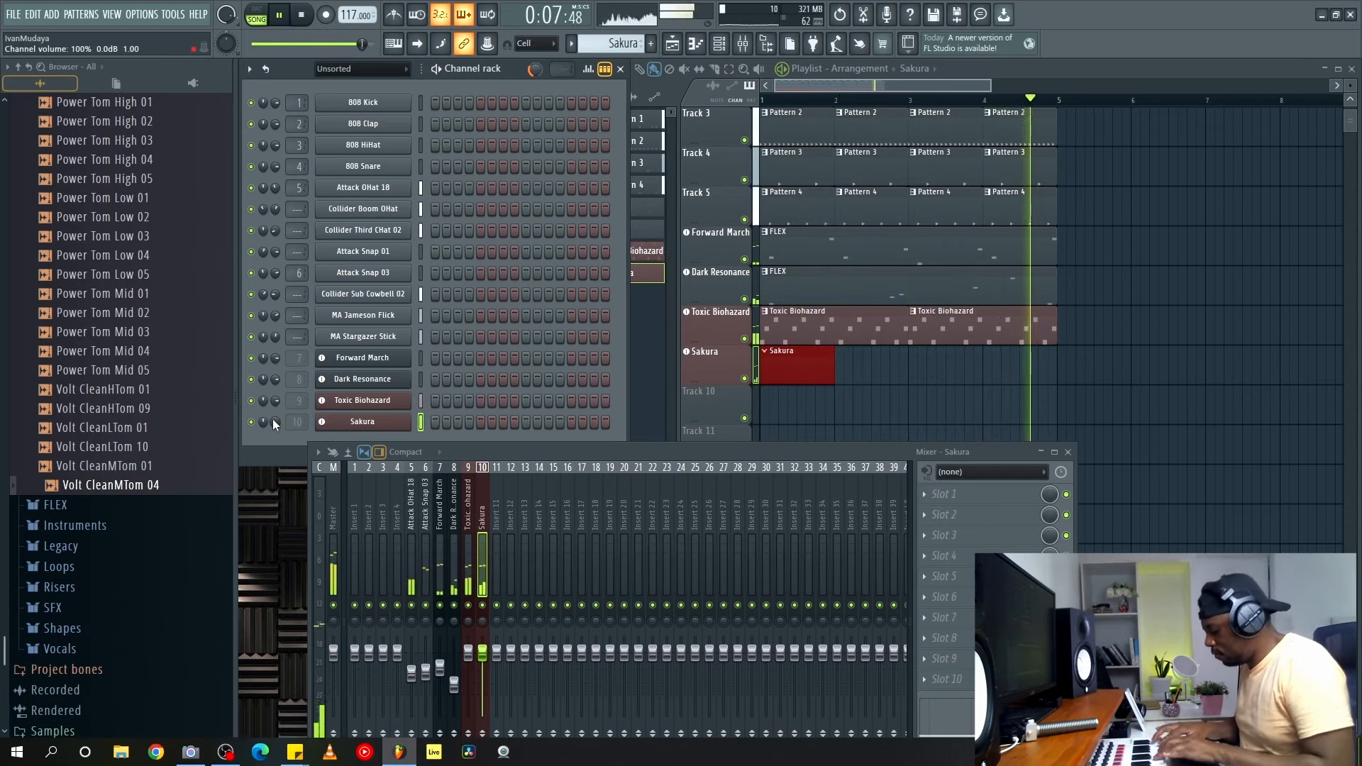
Record a Sakura melody over the beat on Track 9 and quantize its notes in the piano roll.
key(space)
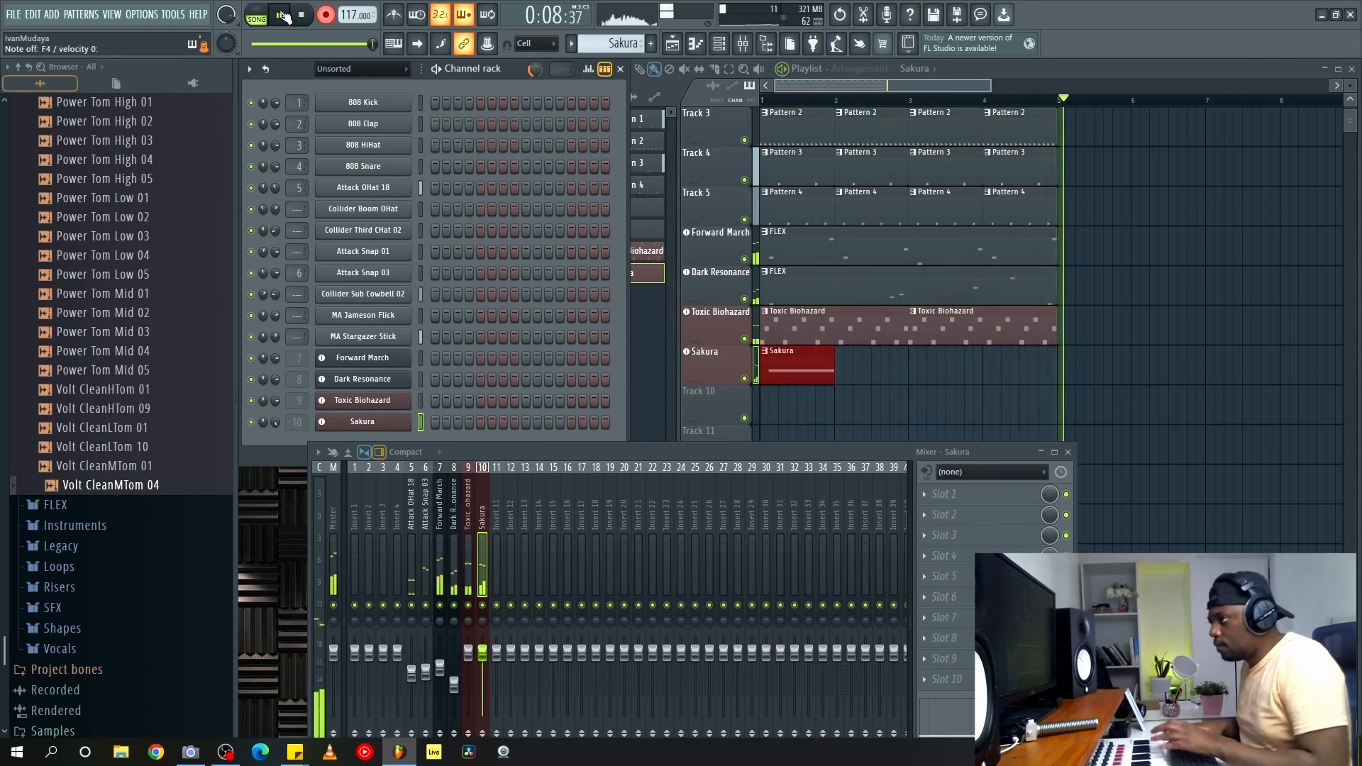
key(space)
double_click(786, 357)
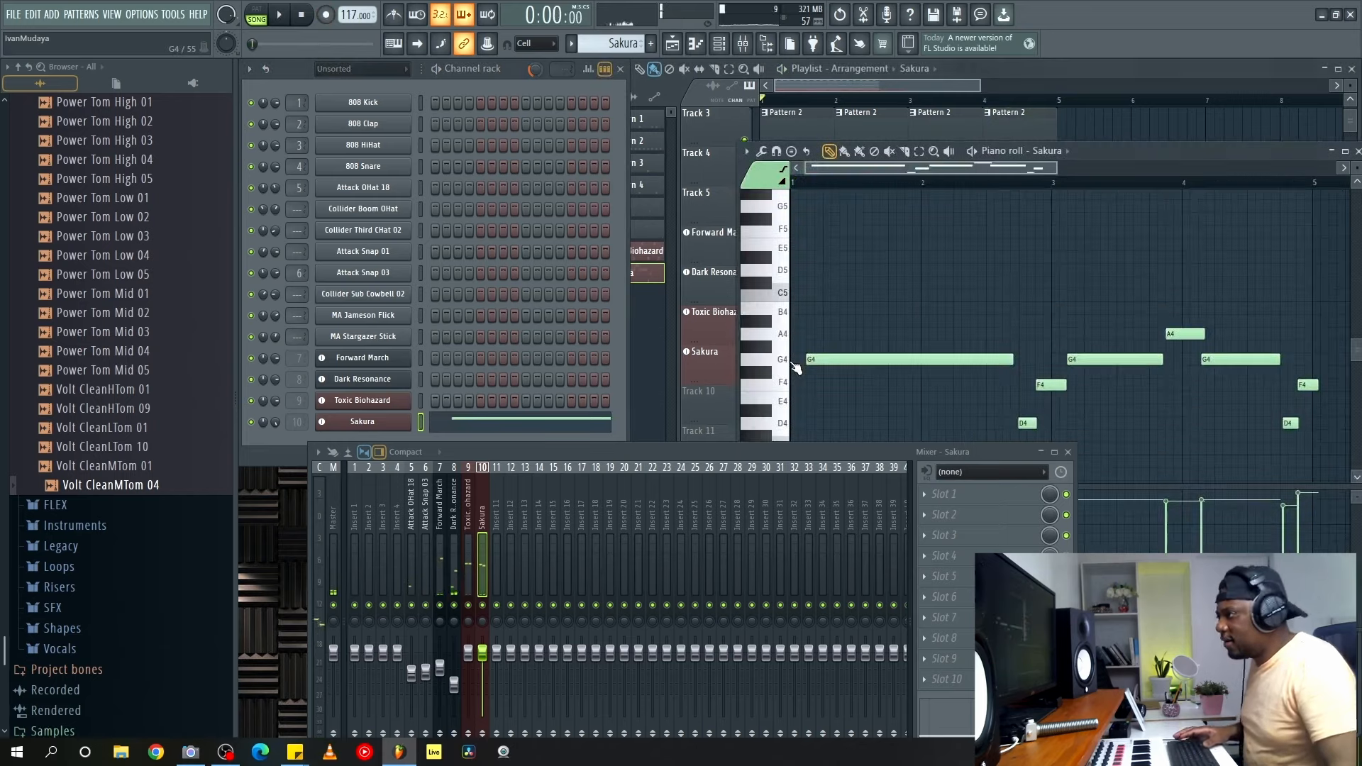
key(ctrl+q)
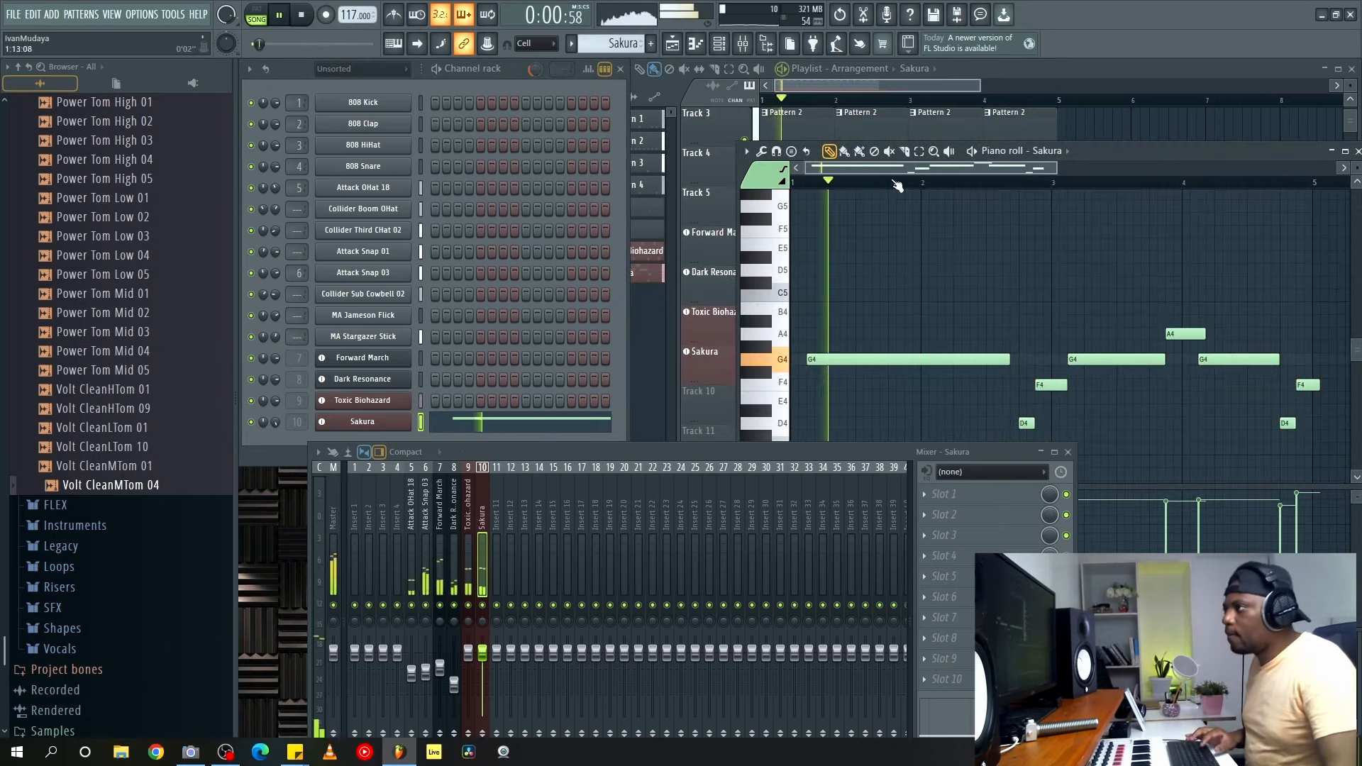
Trim the last F4 note to end at bar 5, check the whole Sakura melody in the enlarged piano roll and return to the playlist.
scroll(1155, 285, down, 3)
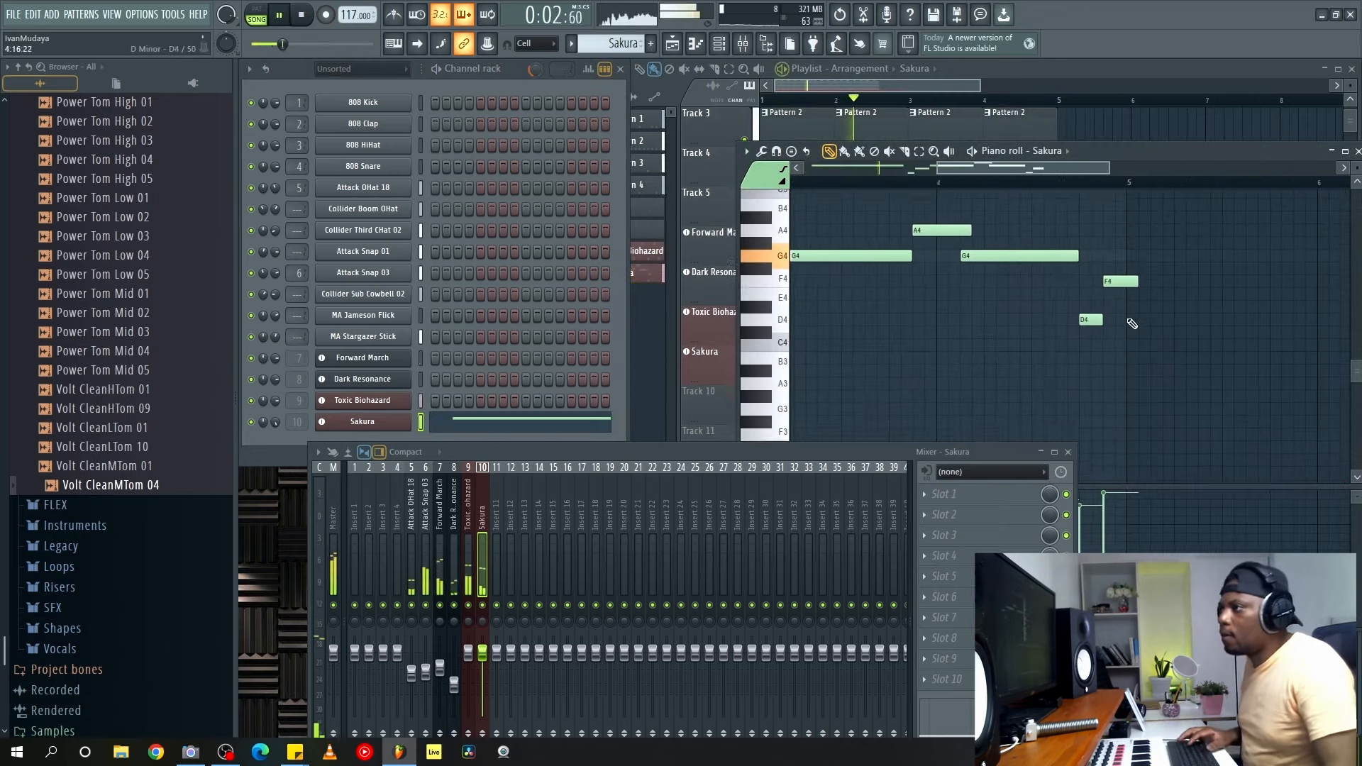
double_click(1115, 146)
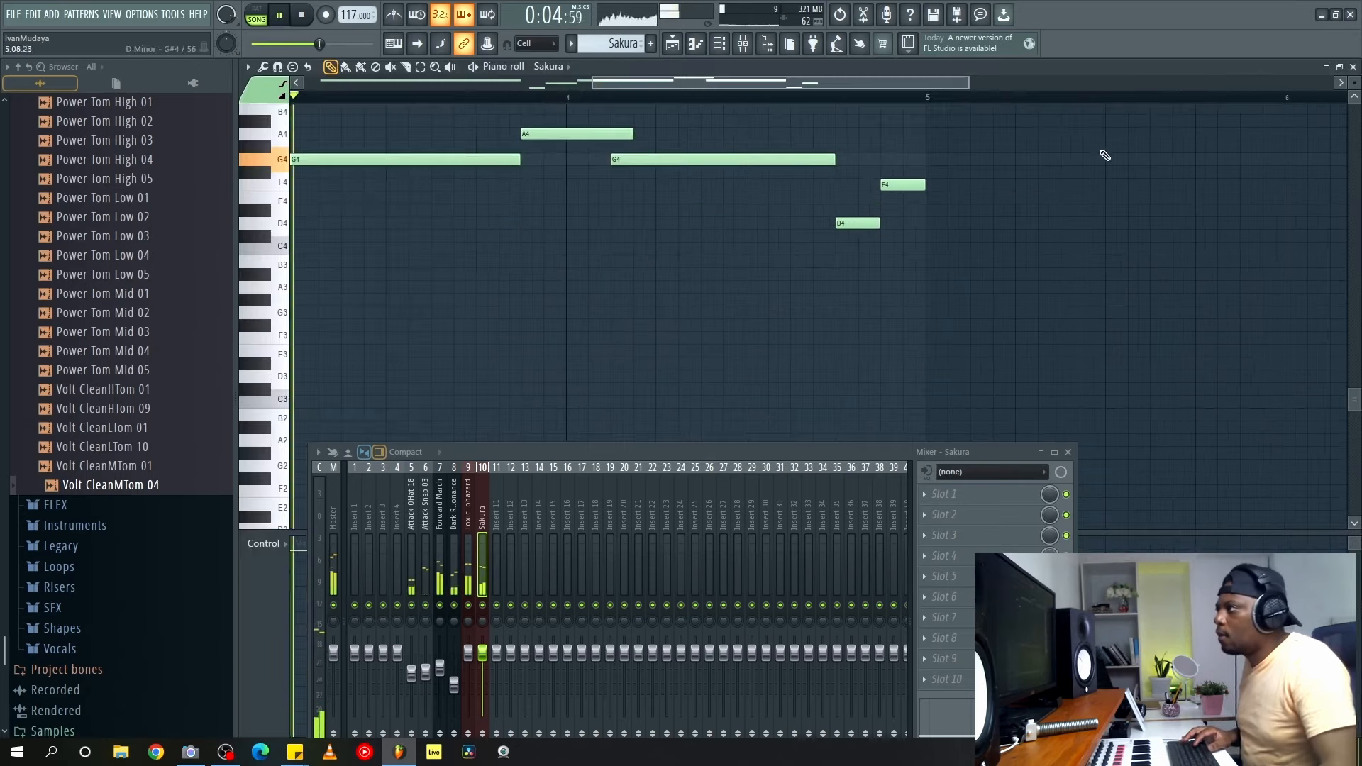
scroll(525, 94, down, 4)
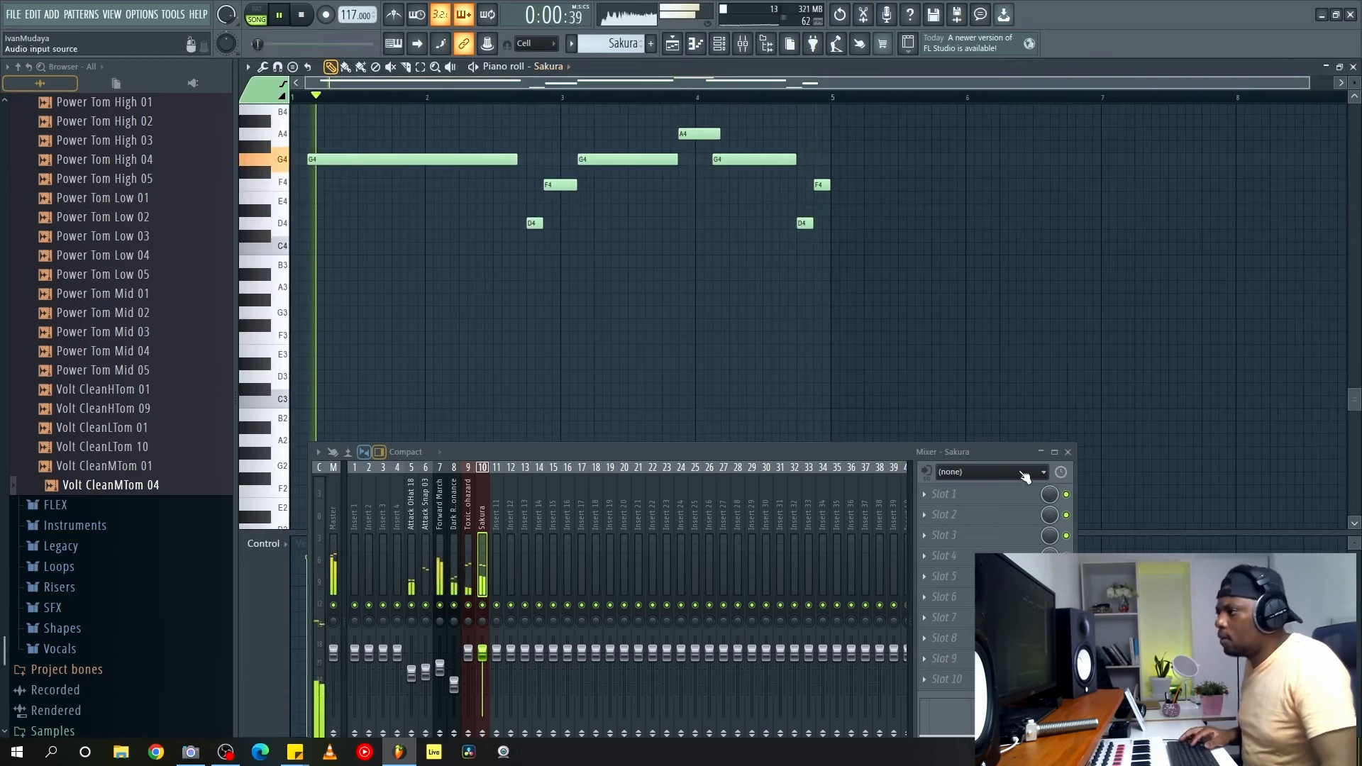
key(F9)
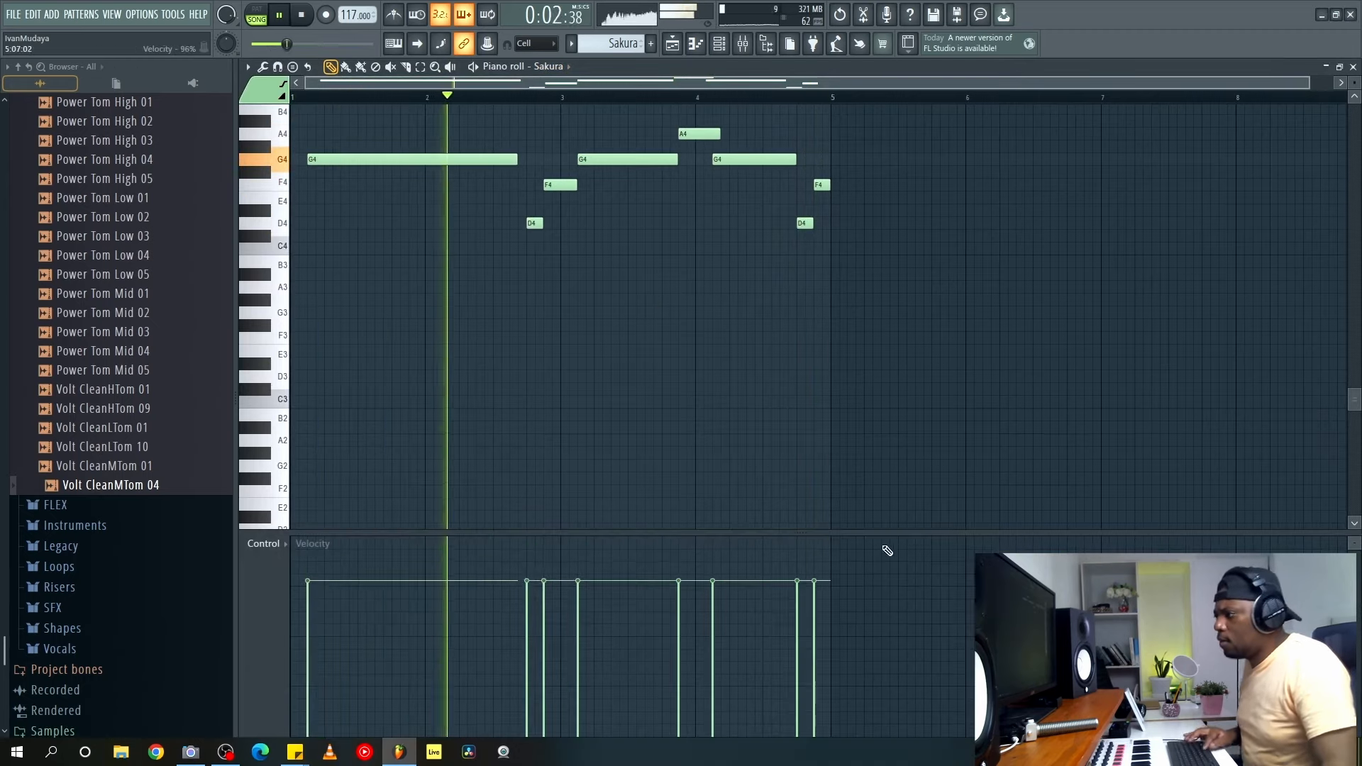
key(space)
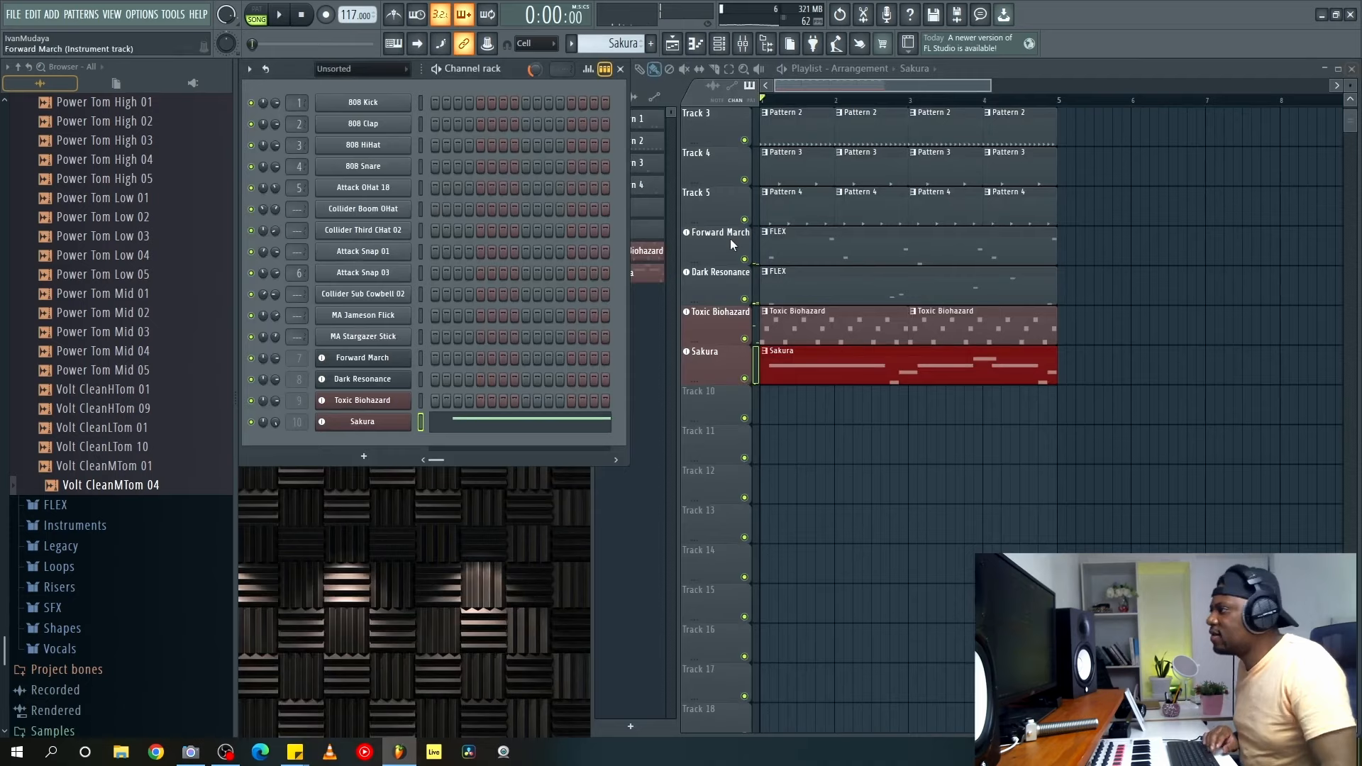
click(1353, 67)
Set Sakura's master level to 47.1% during playback, and slightly lower its fader in the mixer.
key(space)
click(372, 423)
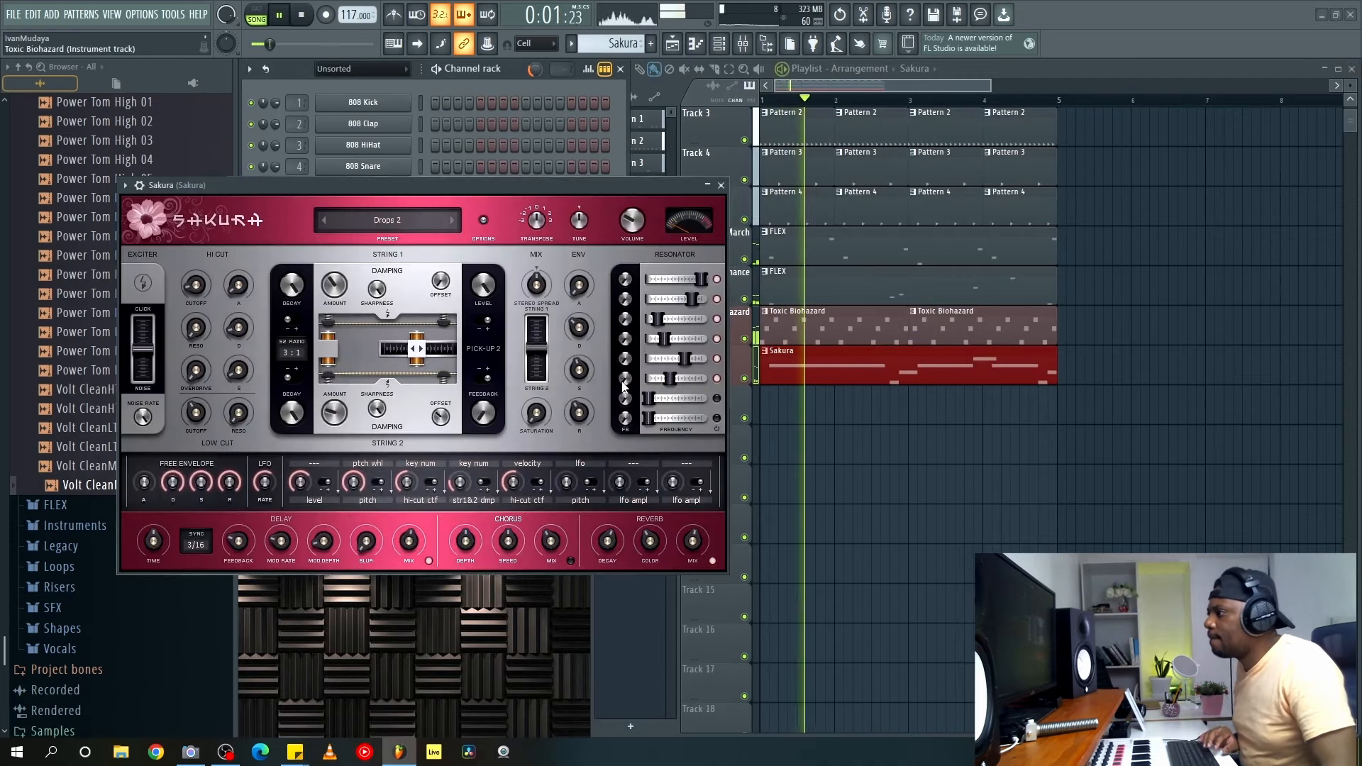
drag(632, 221, 632, 209)
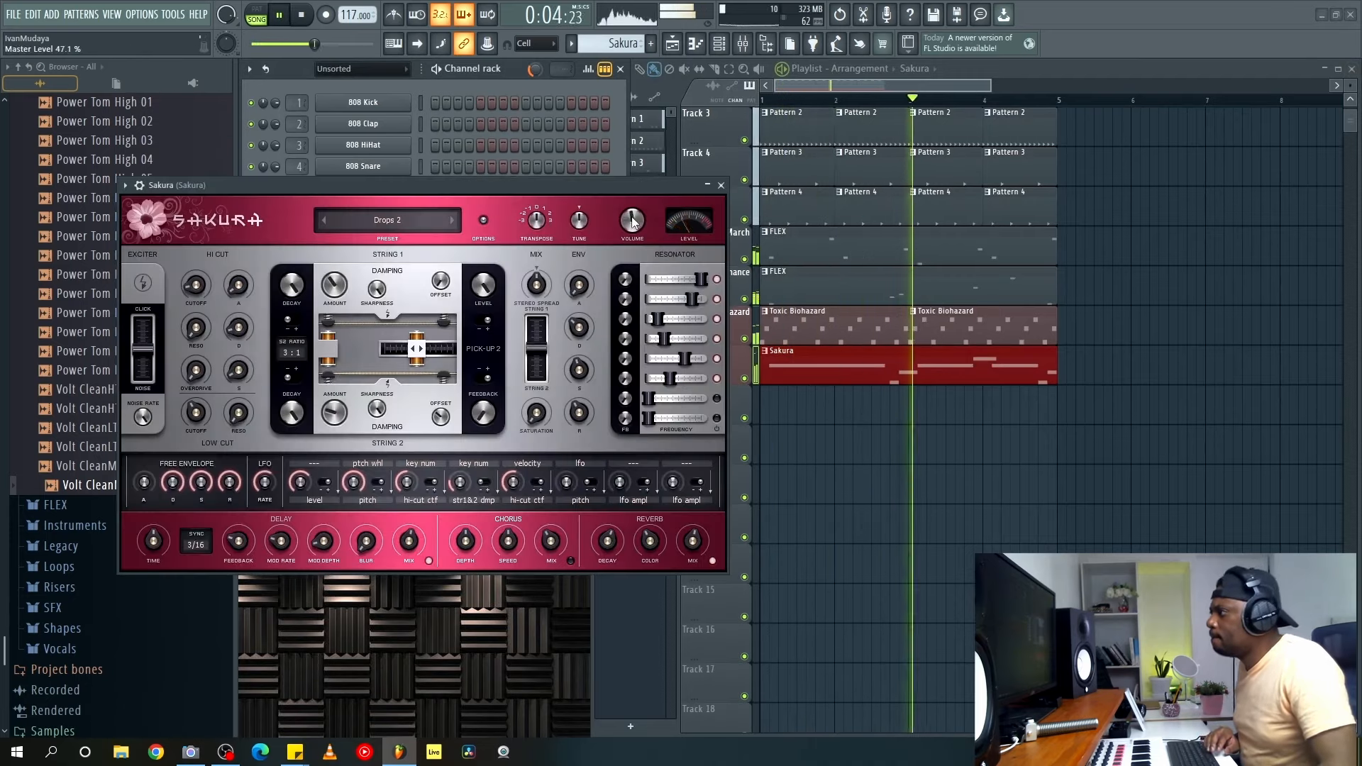
click(720, 186)
key(space)
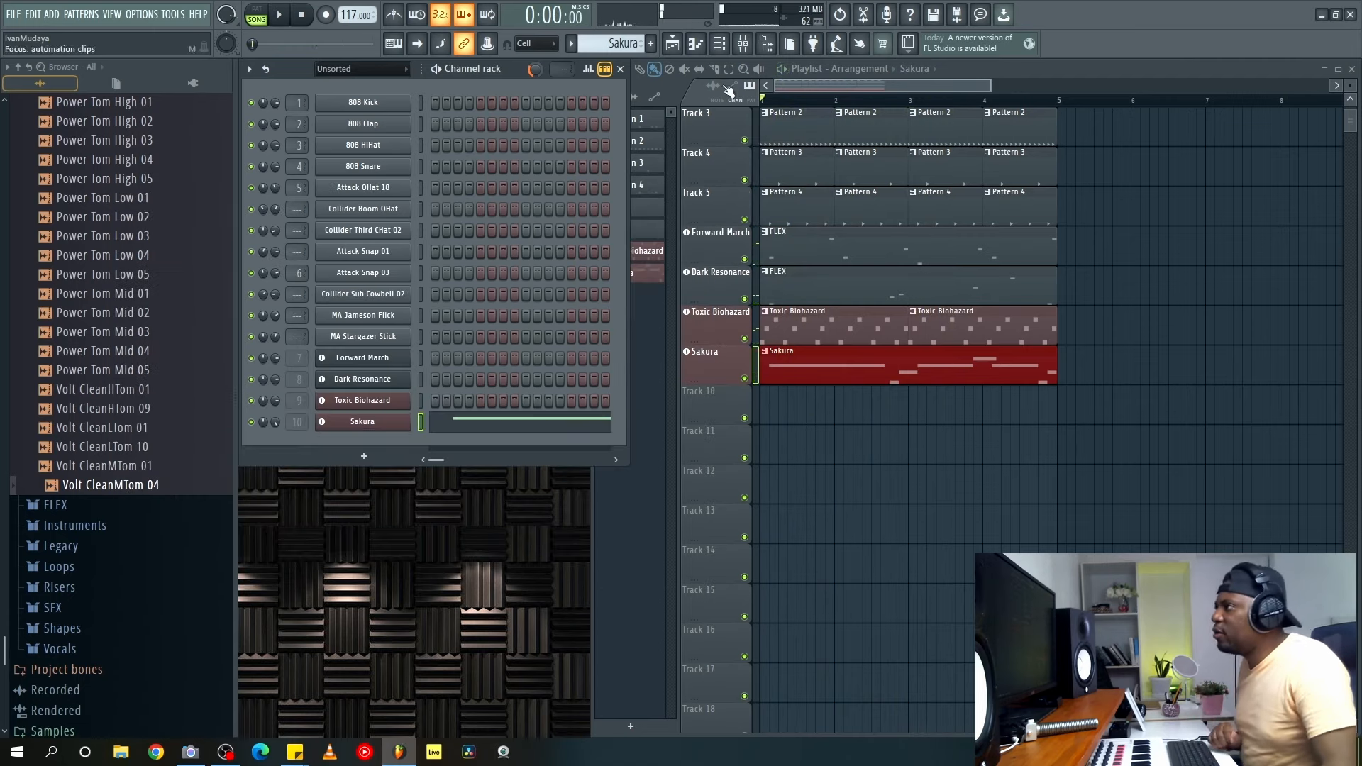
click(746, 45)
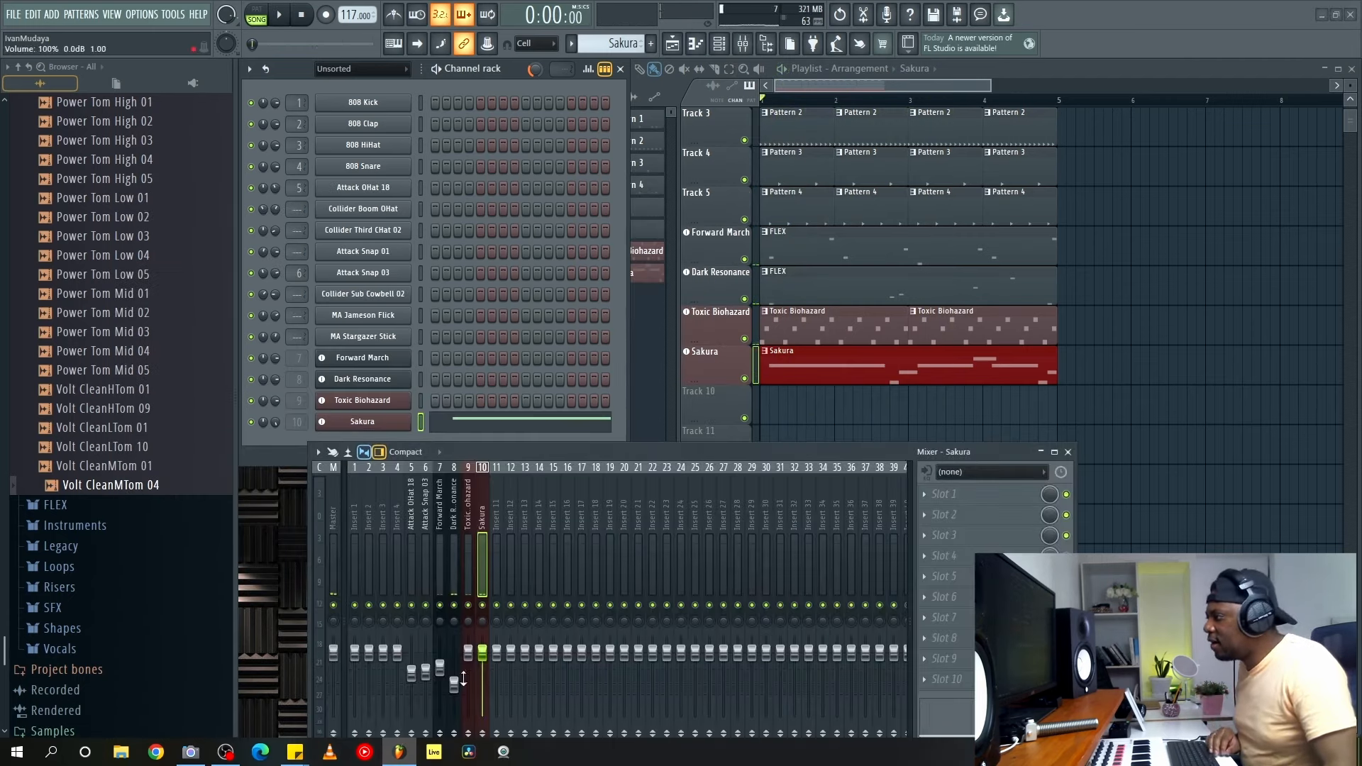
click(958, 517)
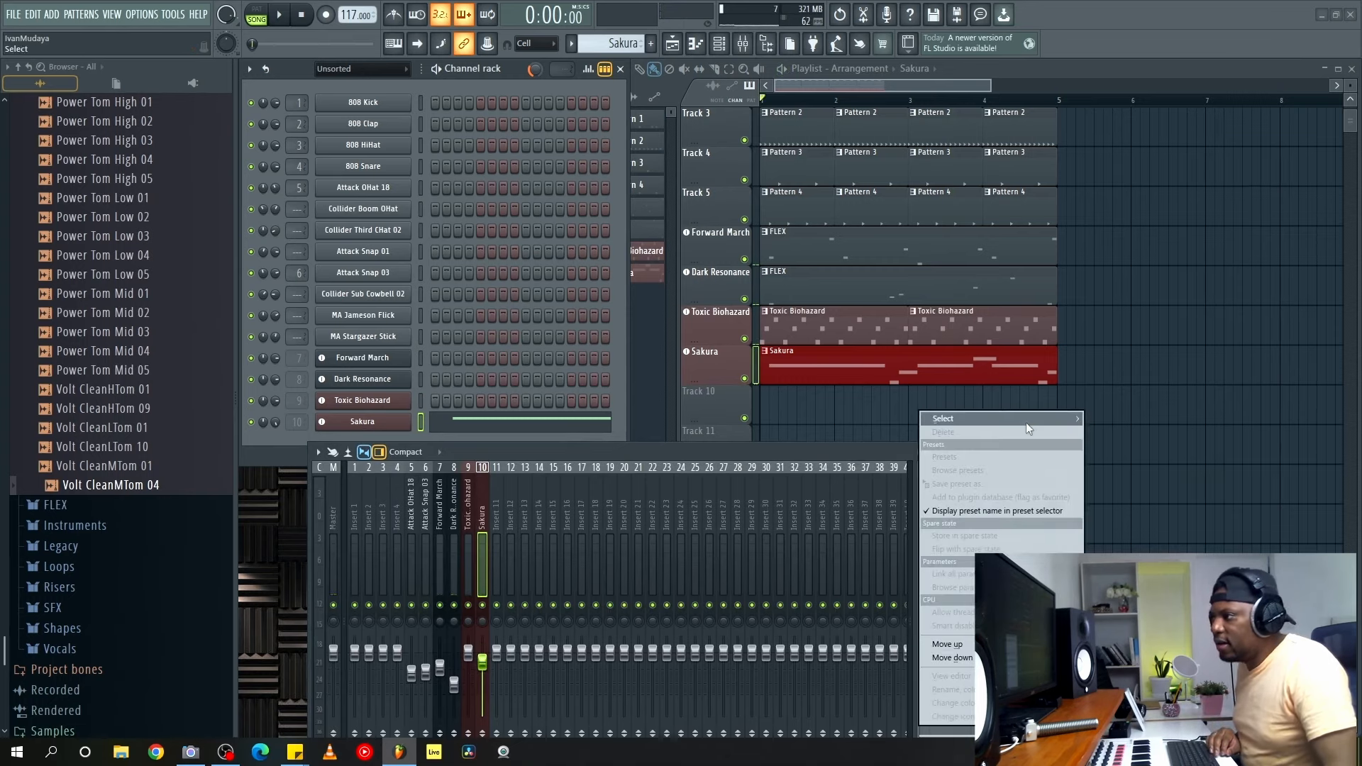
mouse_move(1026, 423)
click(1238, 248)
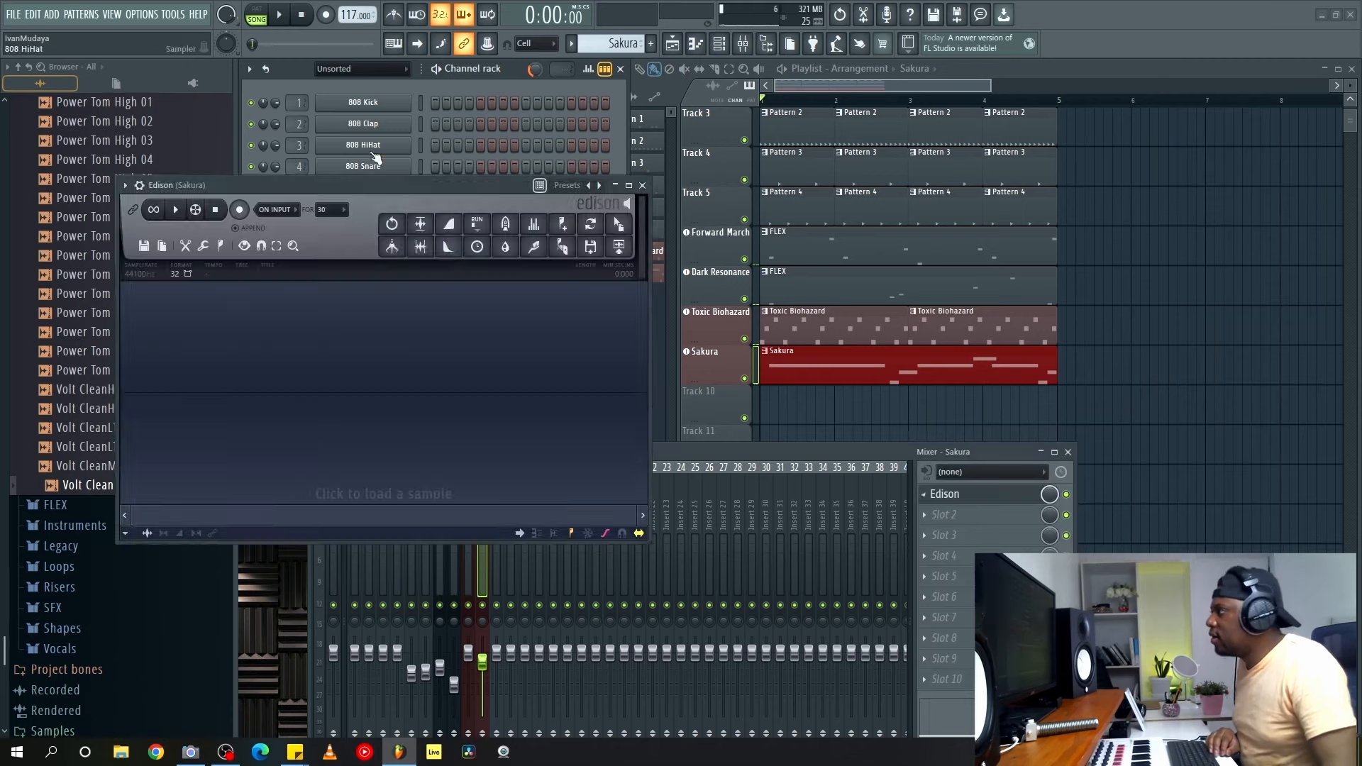
Load Effector in the first effect slot of the Sakura mixer track, select its dUCK preset and play the beat.
click(931, 494)
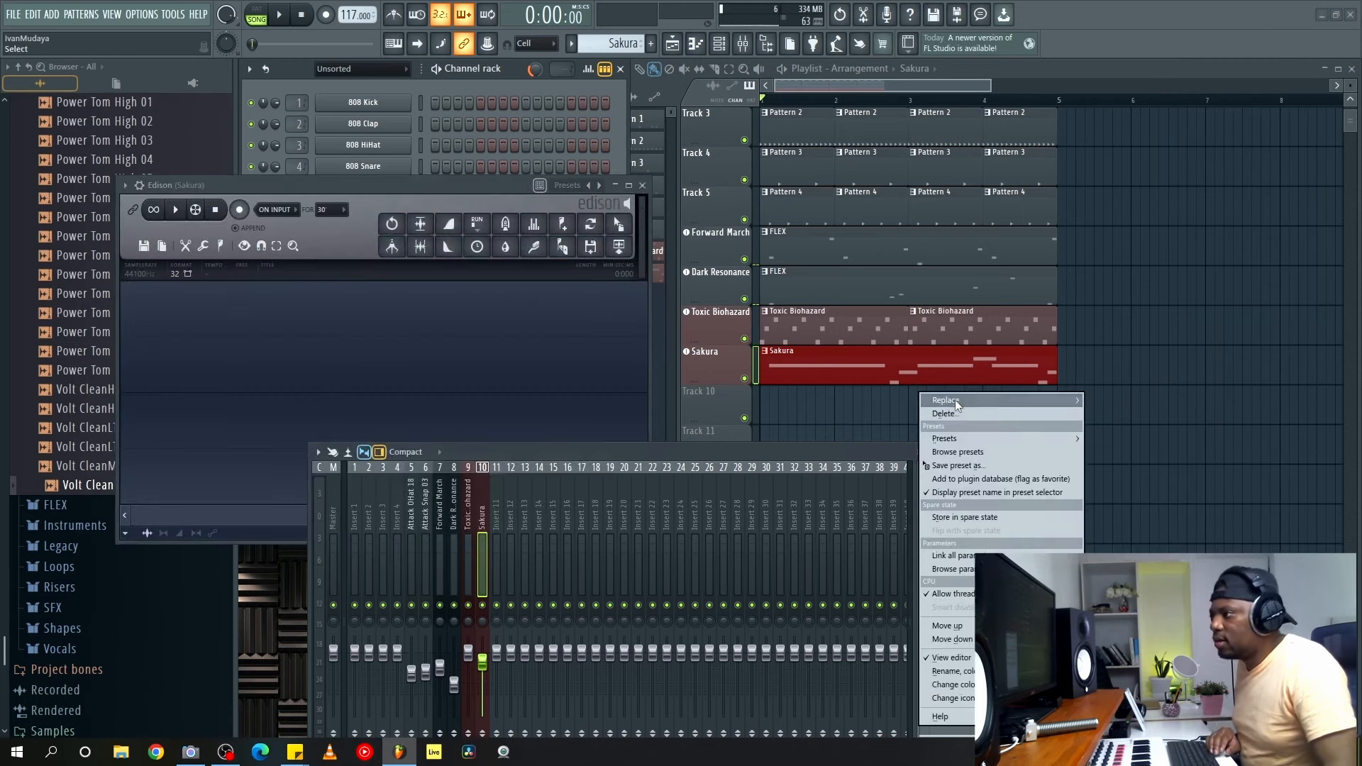
mouse_move(956, 405)
click(1231, 76)
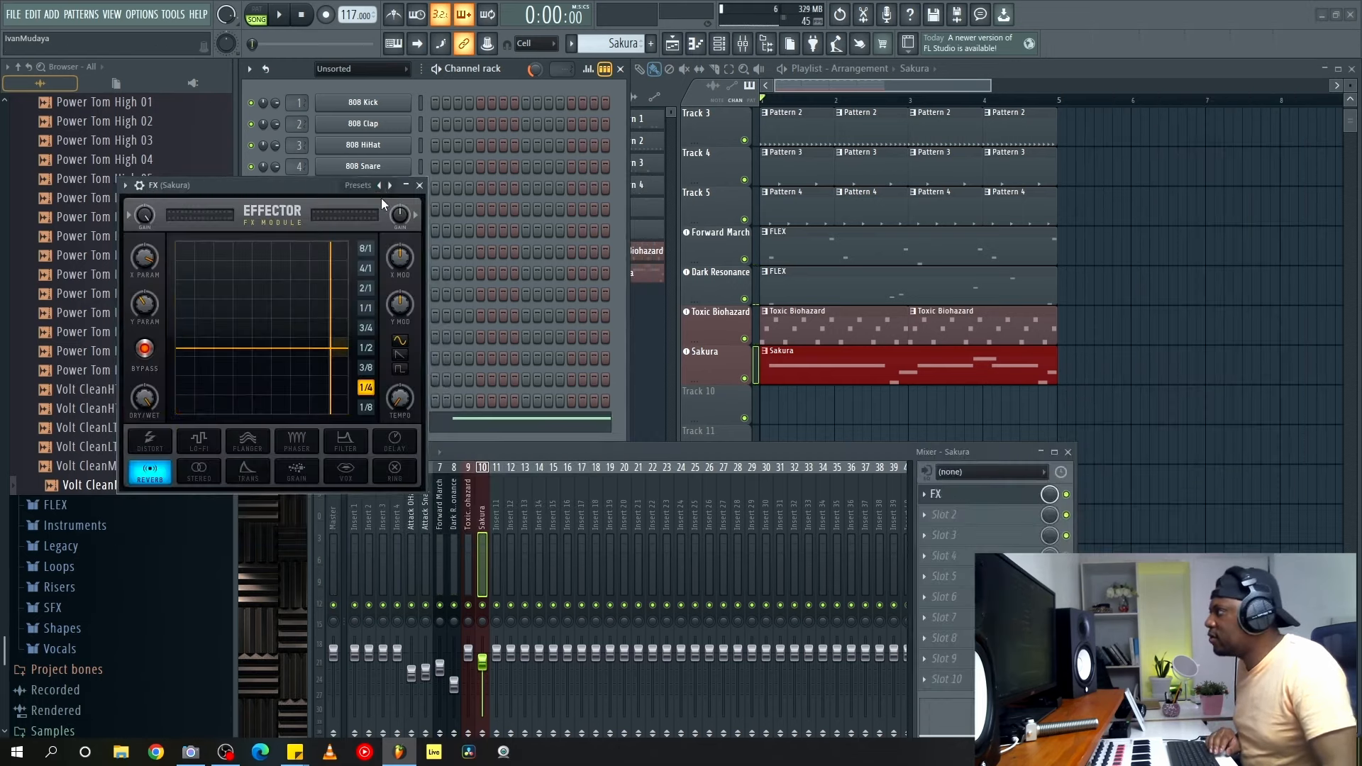
click(411, 194)
key(space)
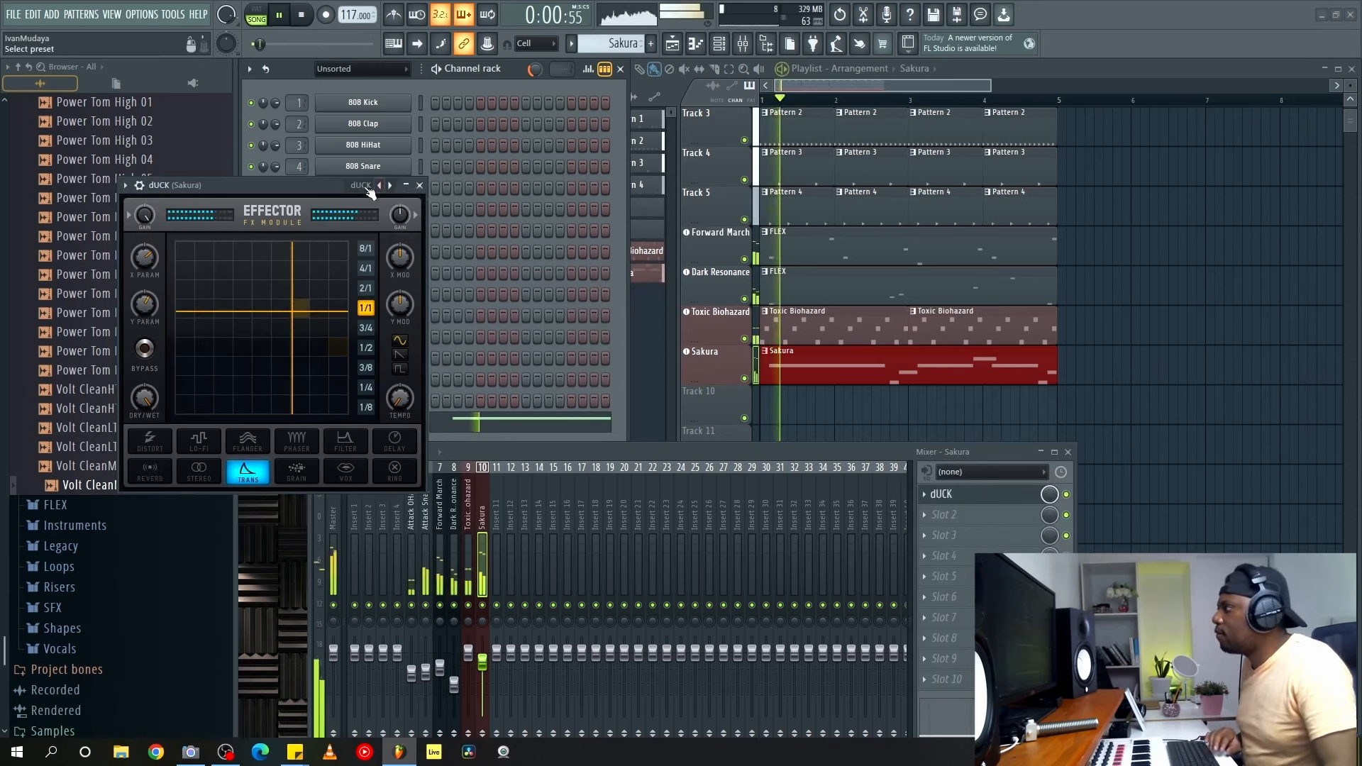
Close Effector, lower the Sakura mixer fader a little more and set Sakura's reverb mix to 68.7%.
click(420, 185)
drag(482, 662, 483, 669)
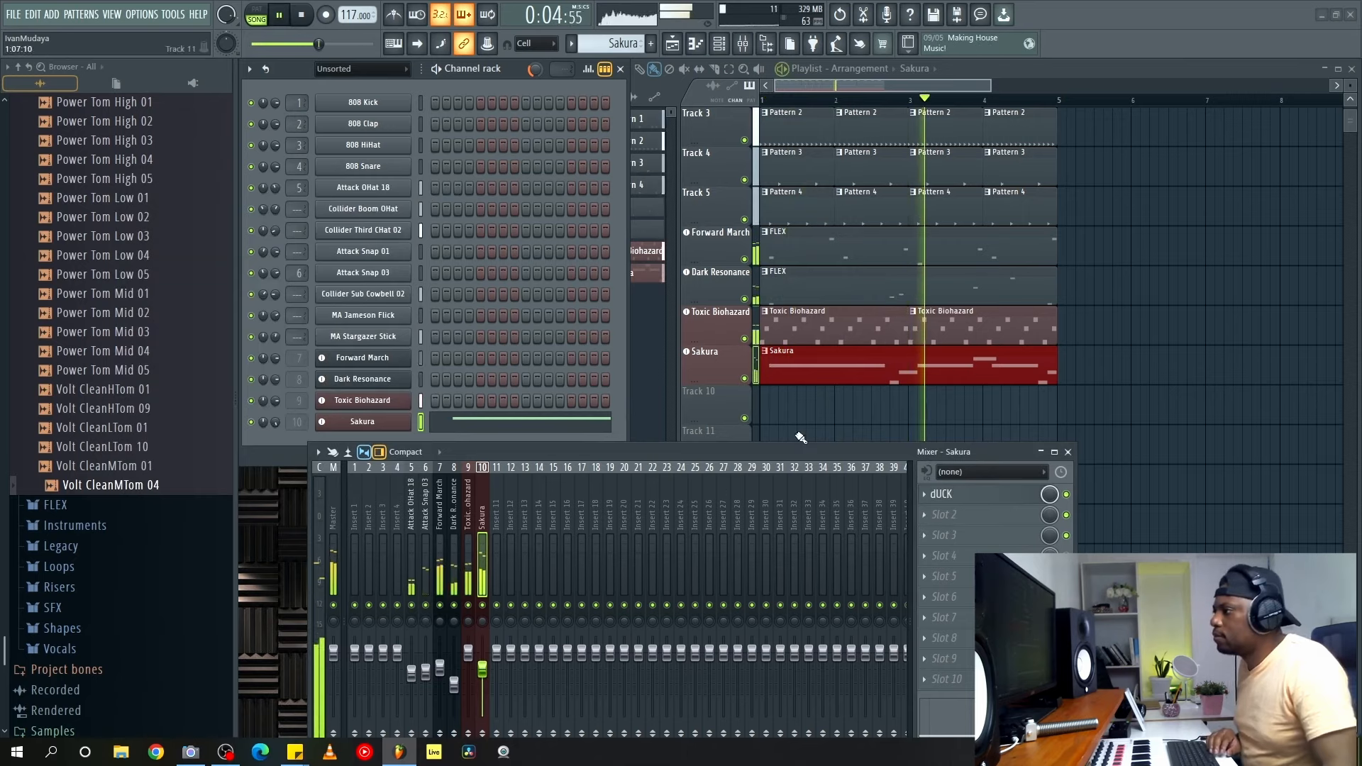
click(333, 418)
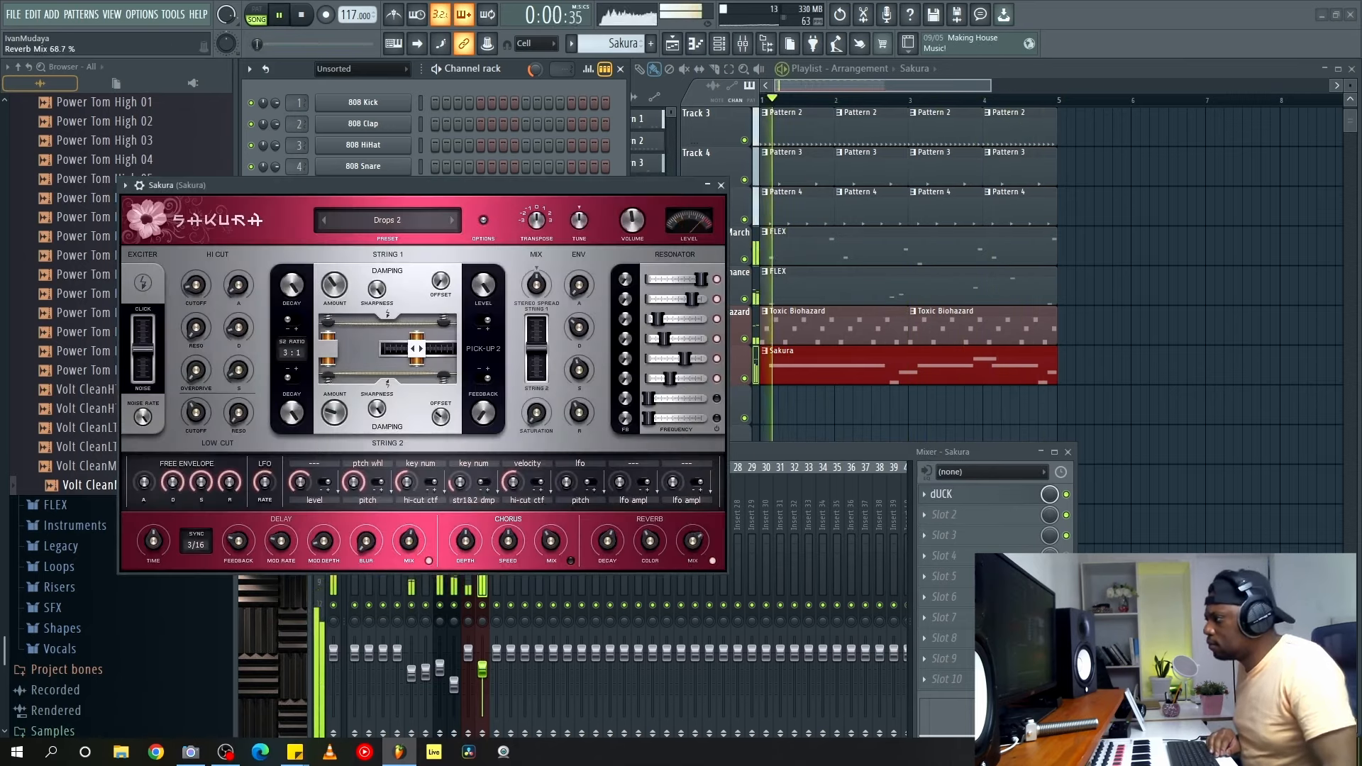
Move the mixer up to expose its slots and insert Fruity Parametric EQ 2 in slot 1, with dUCK in slot 2.
drag(883, 452, 922, 325)
key(space)
click(990, 362)
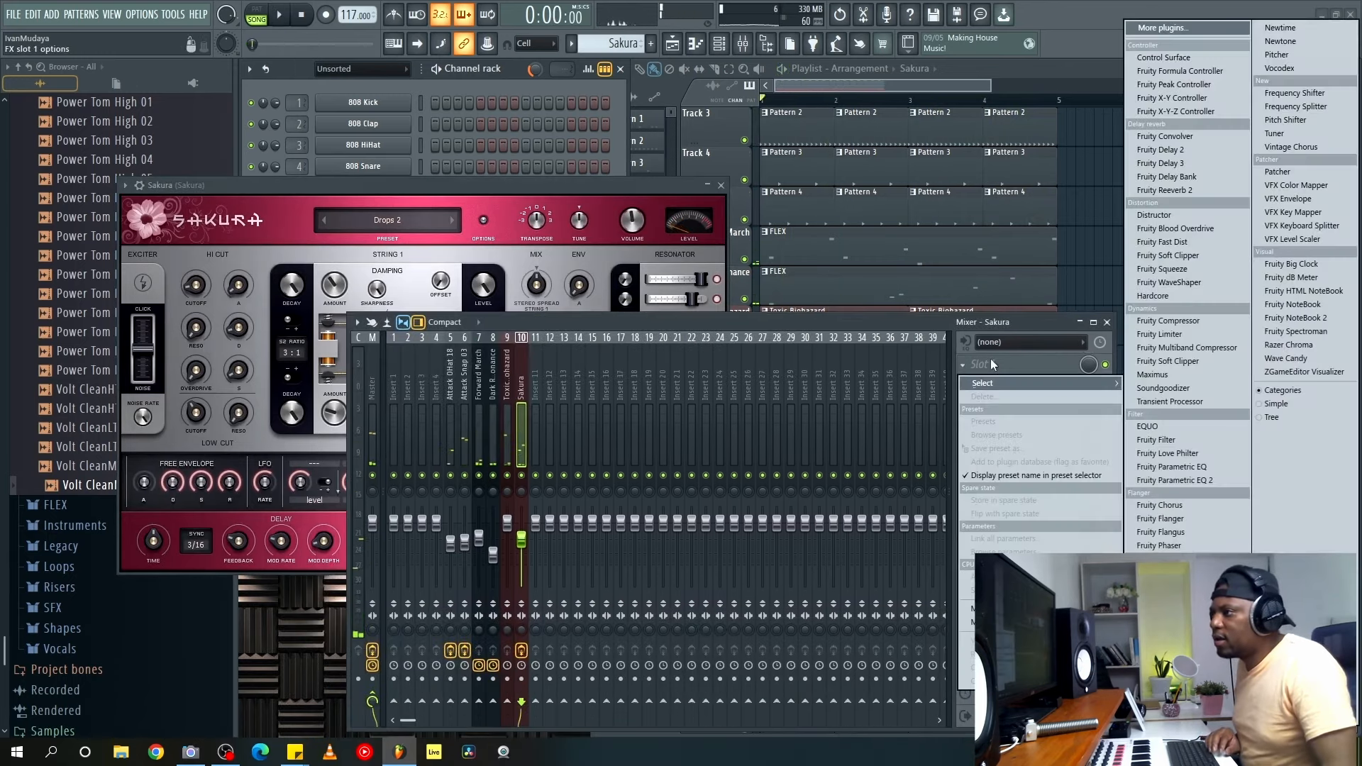
click(1187, 482)
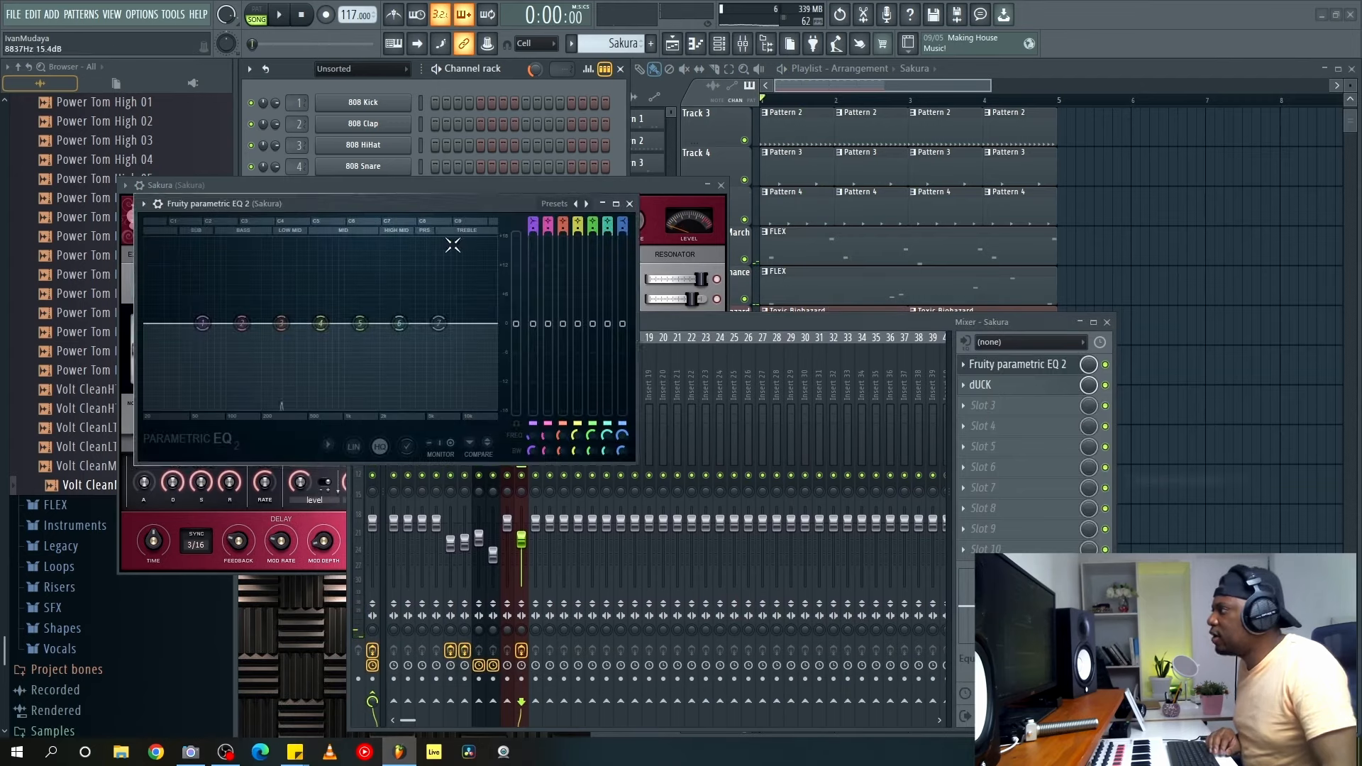
Reduce the low-frequency bands in Sakura's Fruity Parametric EQ 2, start playback, and close the EQ, Sakura and mixer windows.
drag(424, 201, 612, 160)
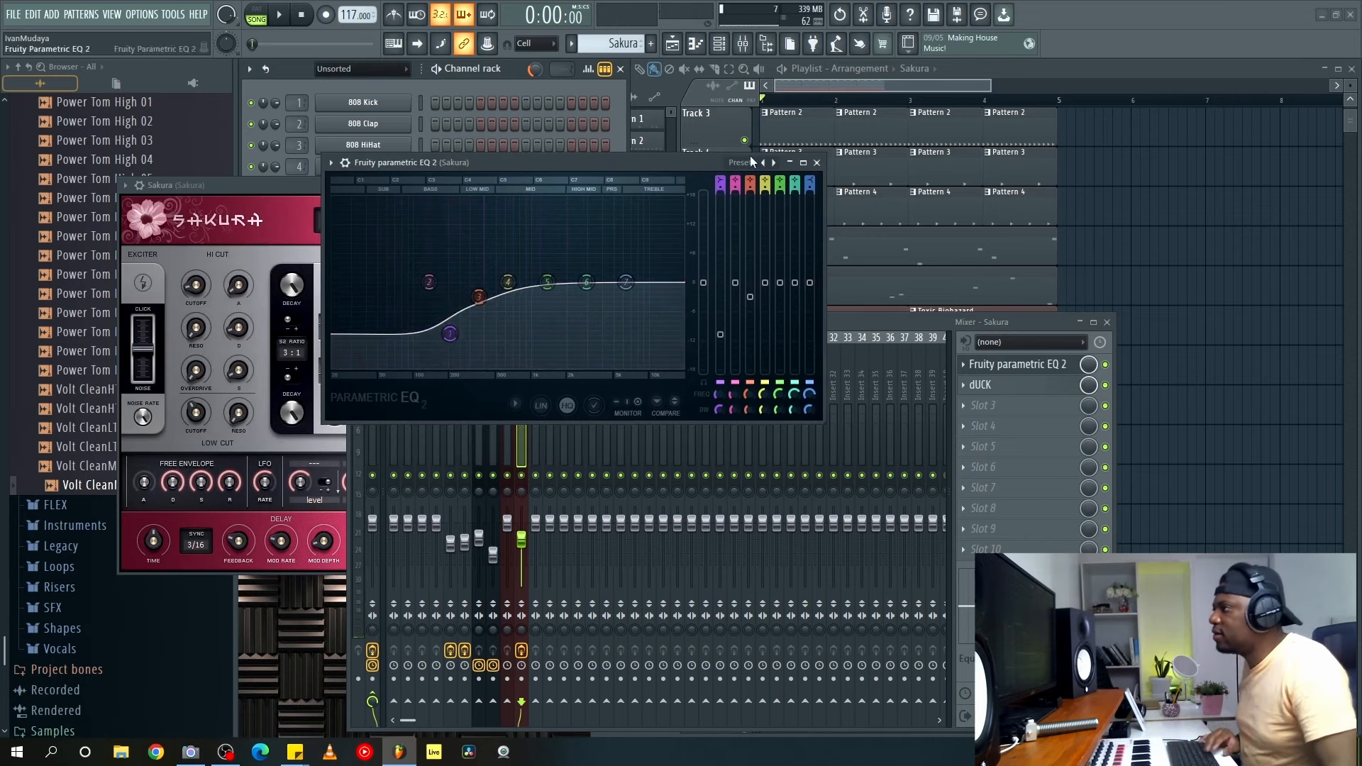
key(space)
click(817, 163)
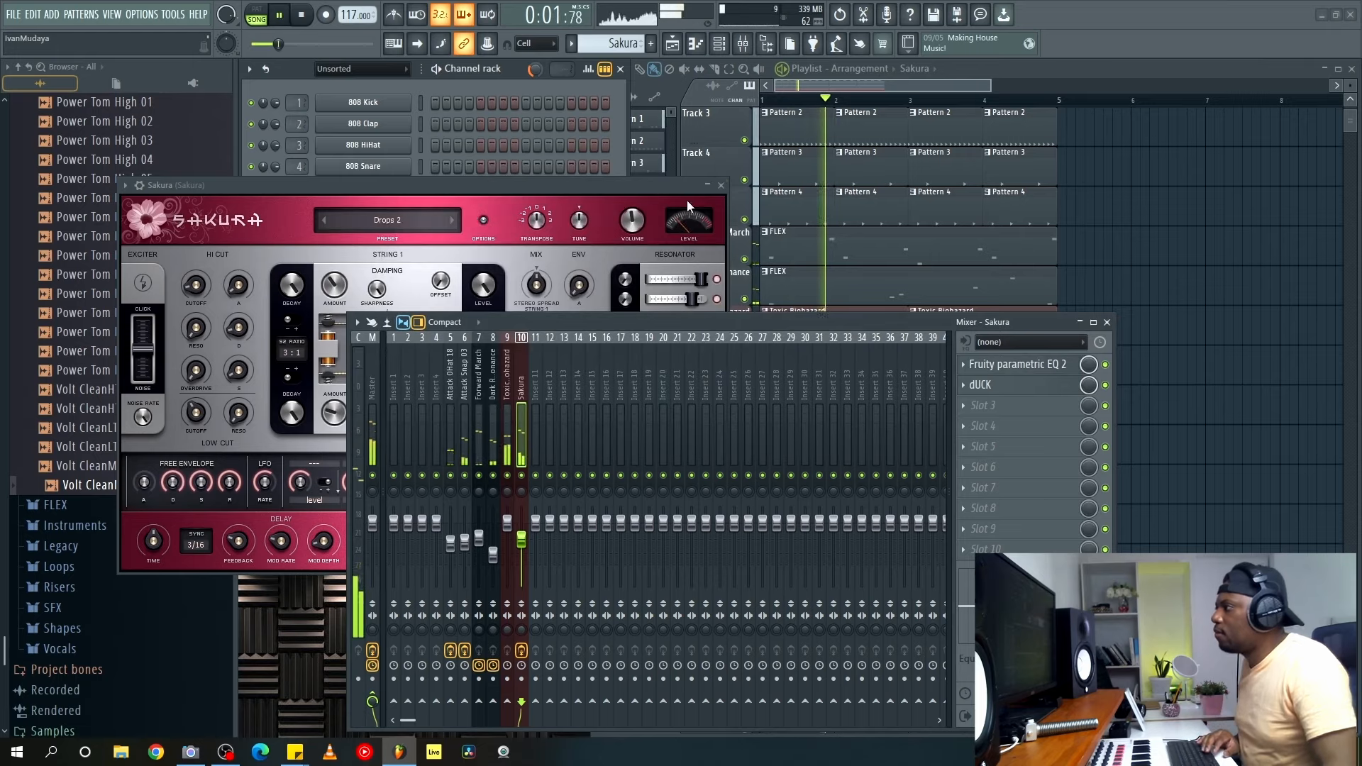
click(721, 185)
click(1107, 323)
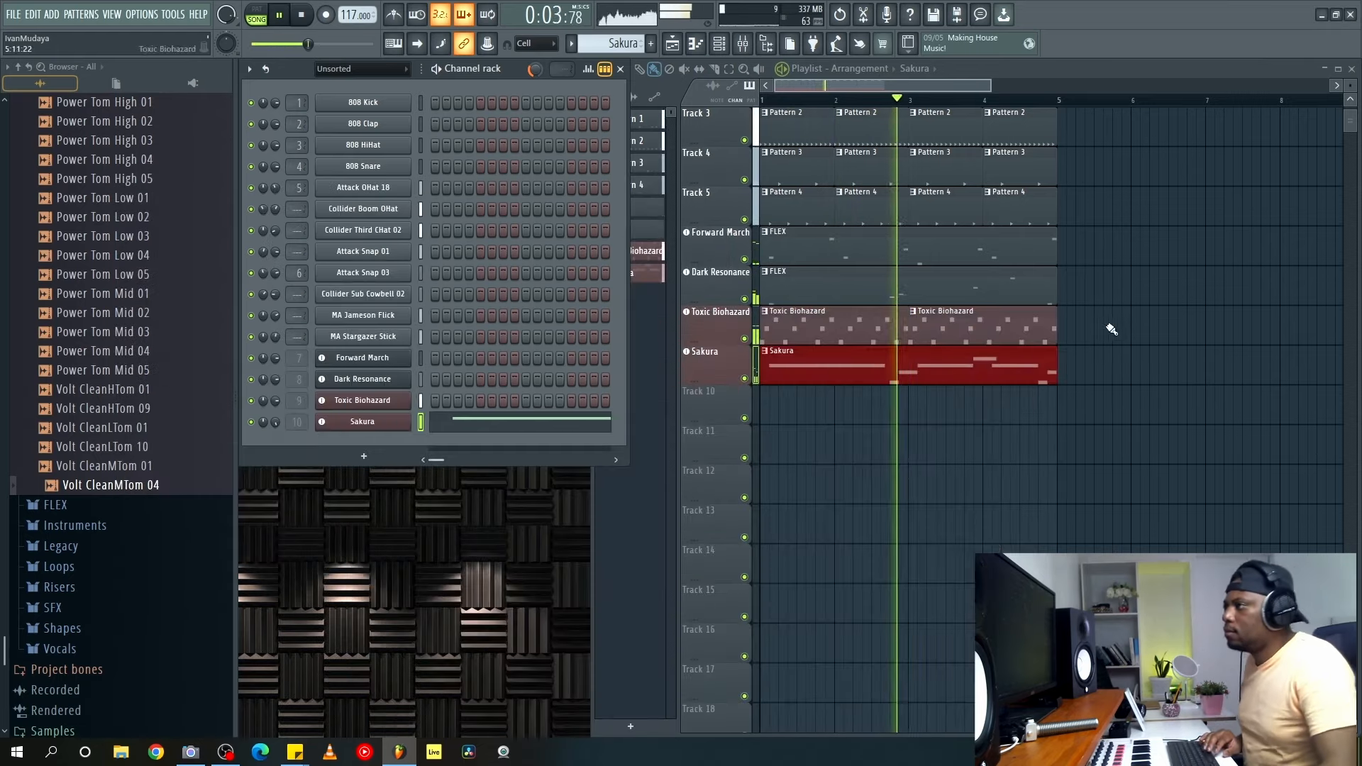
Create a new empty pattern and load the Morphine synthesizer onto playlist Track 10, with playback stopped.
scroll(905, 312, up, 2)
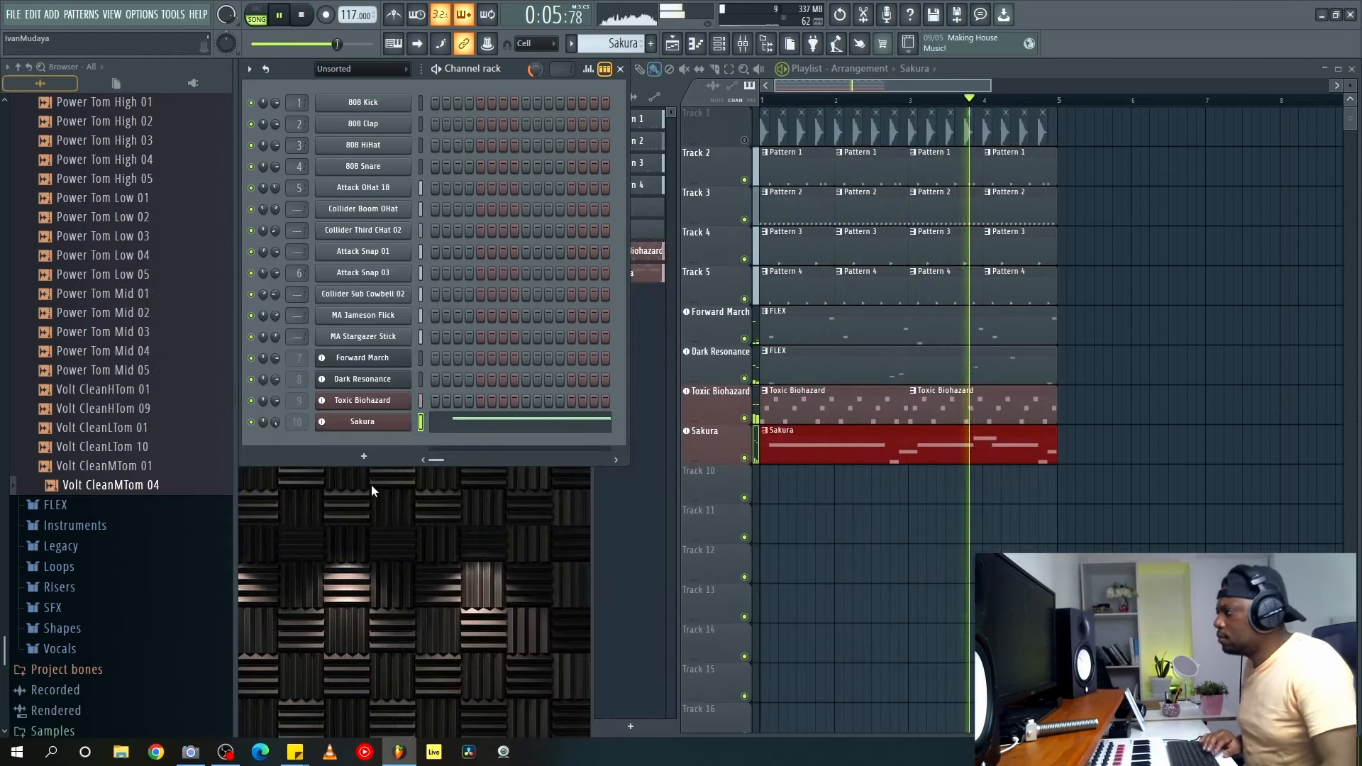
scroll(613, 48, down, 1)
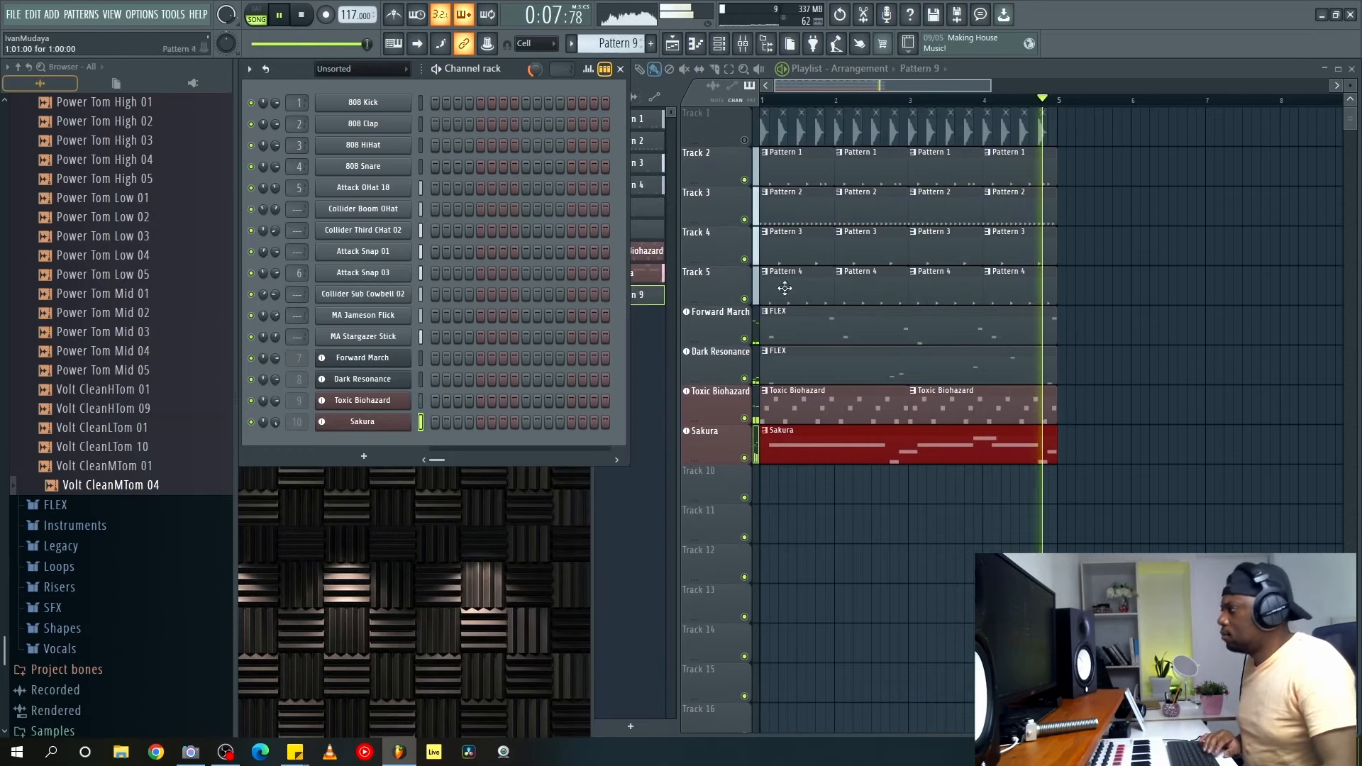
scroll(909, 108, down, 2)
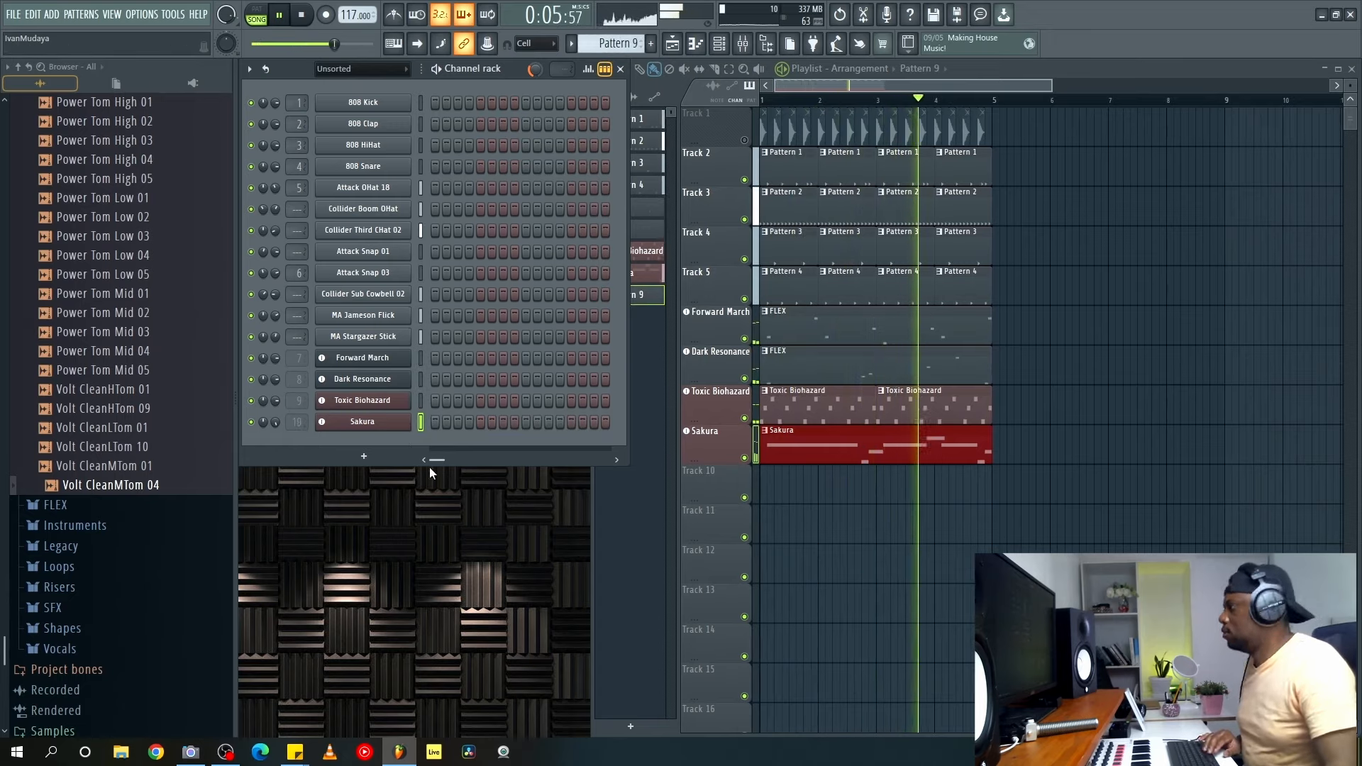
click(813, 48)
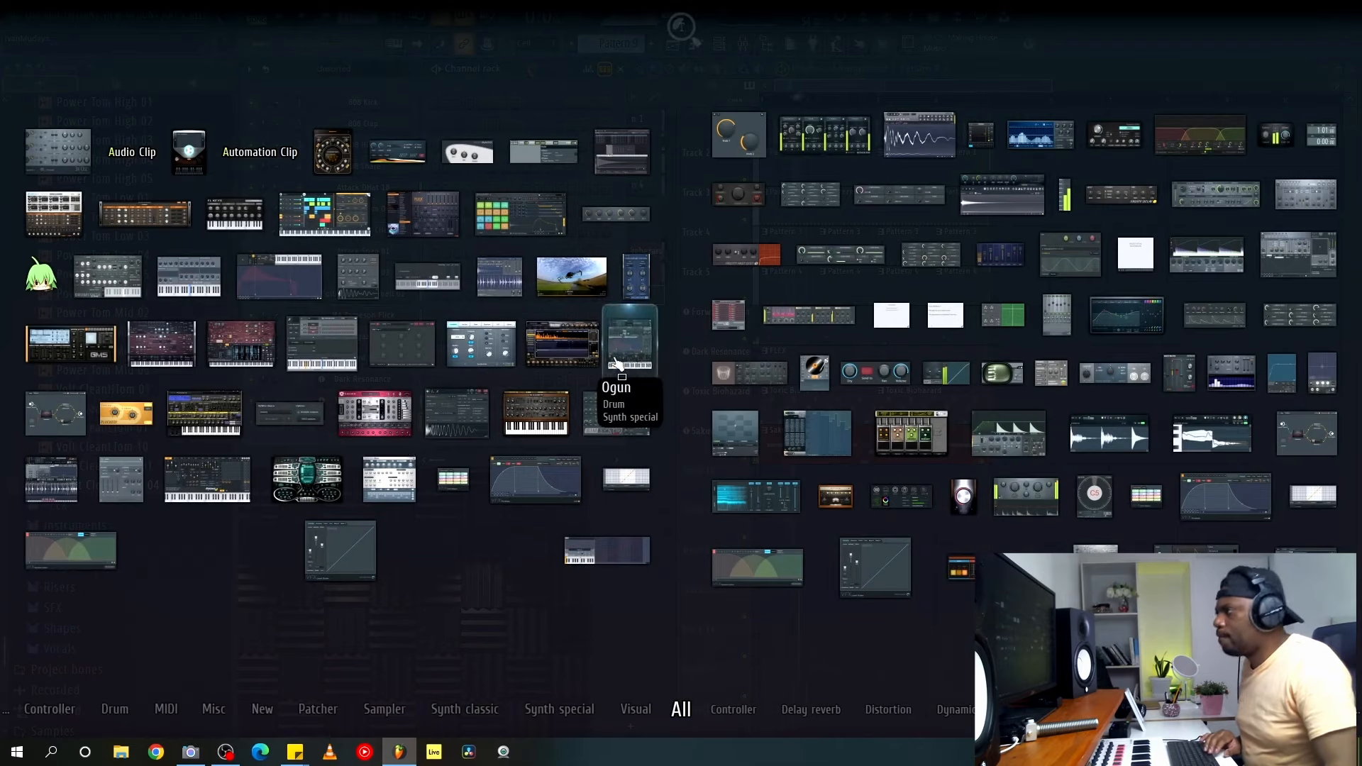
drag(561, 348, 738, 539)
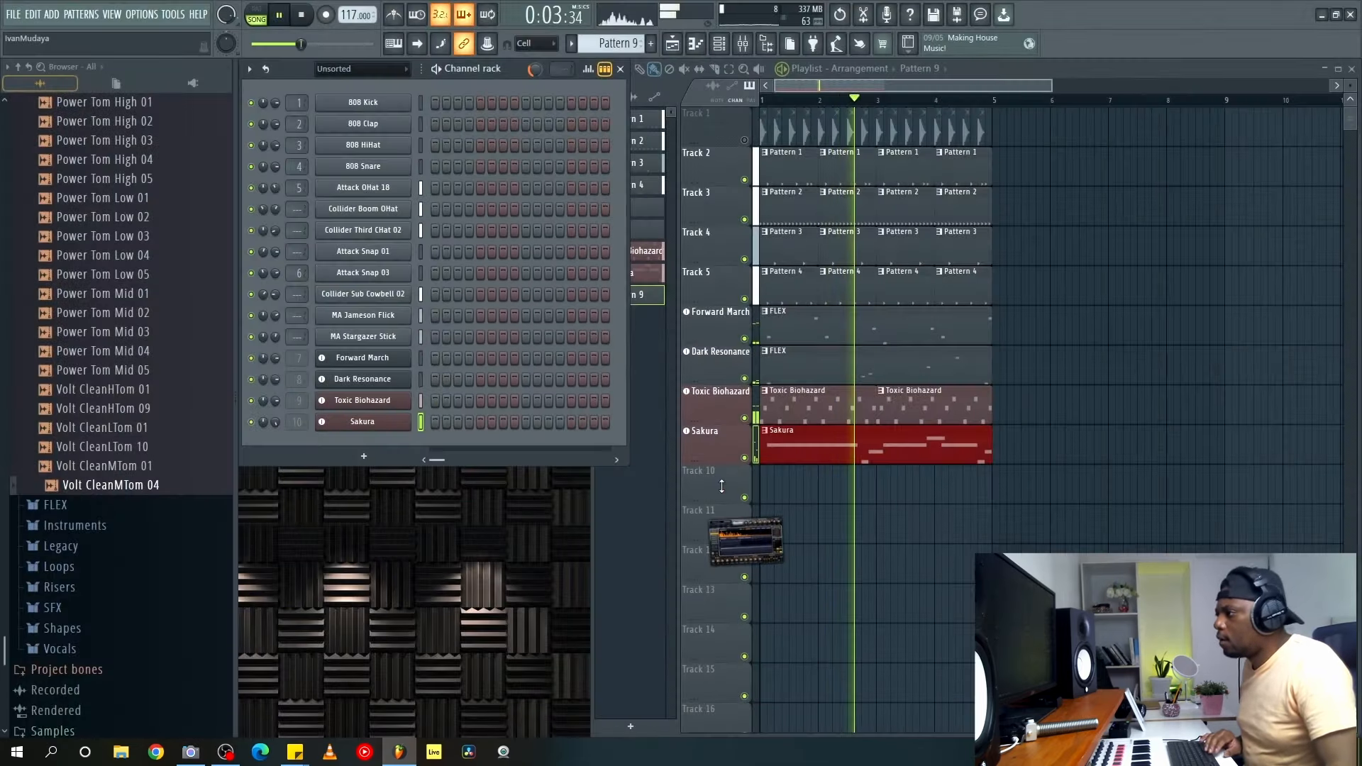
key(space)
drag(501, 202, 547, 191)
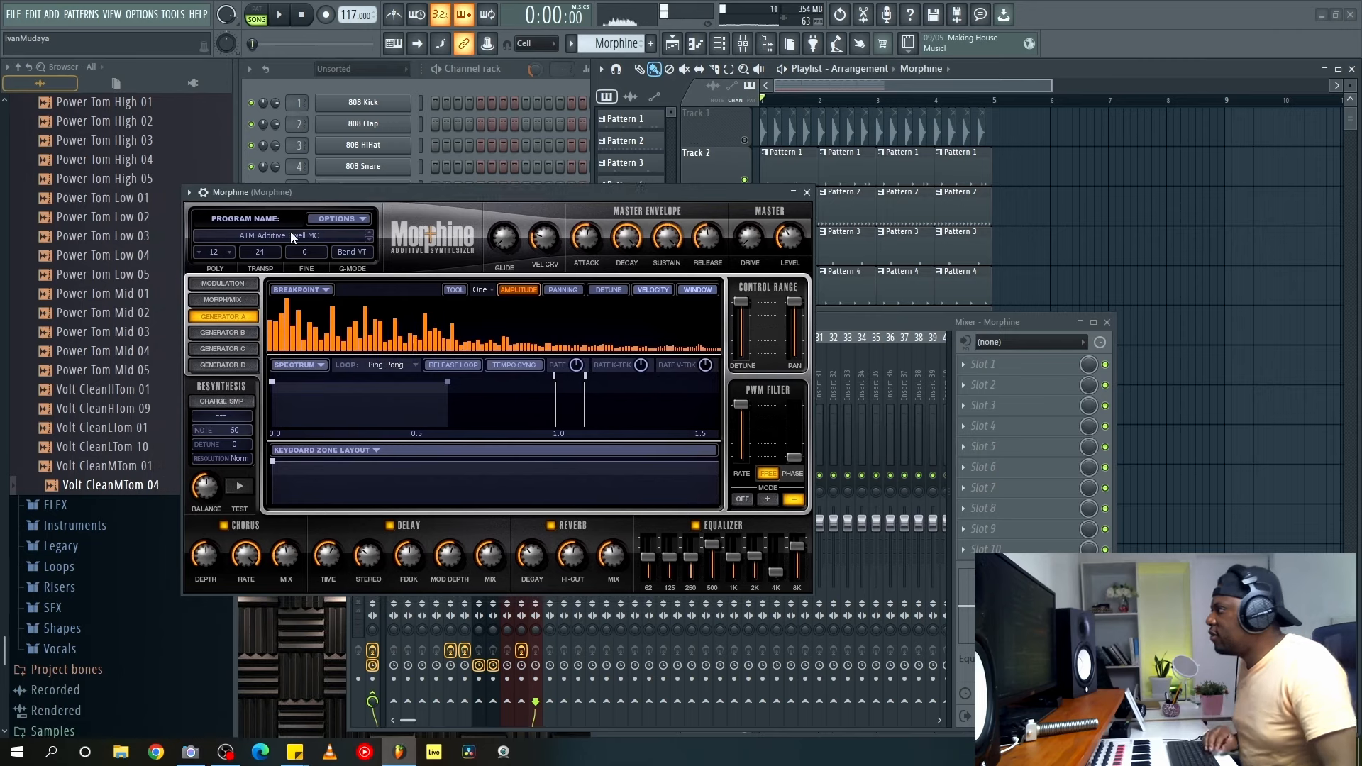
Load the BAS In Wires MC preset from Morphine's Bass bank and close the presets library.
click(279, 235)
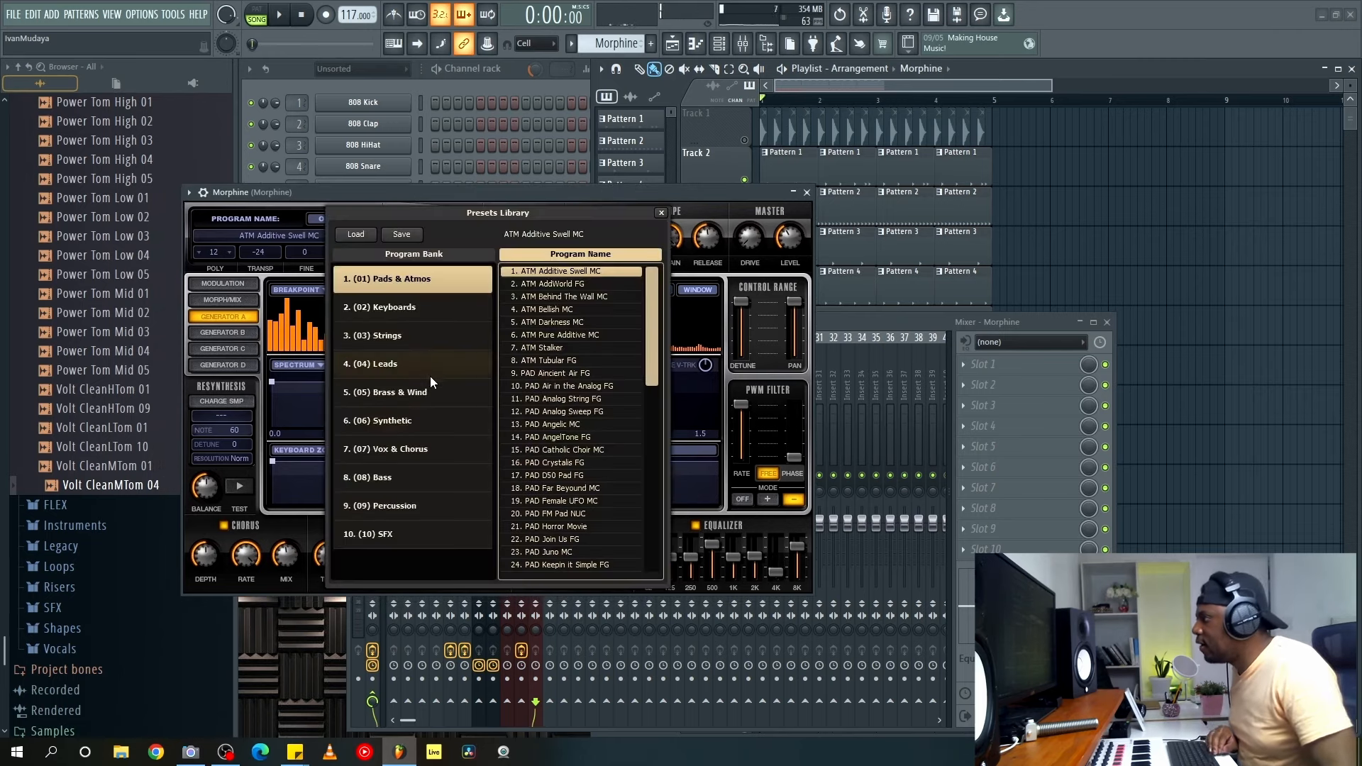
click(408, 484)
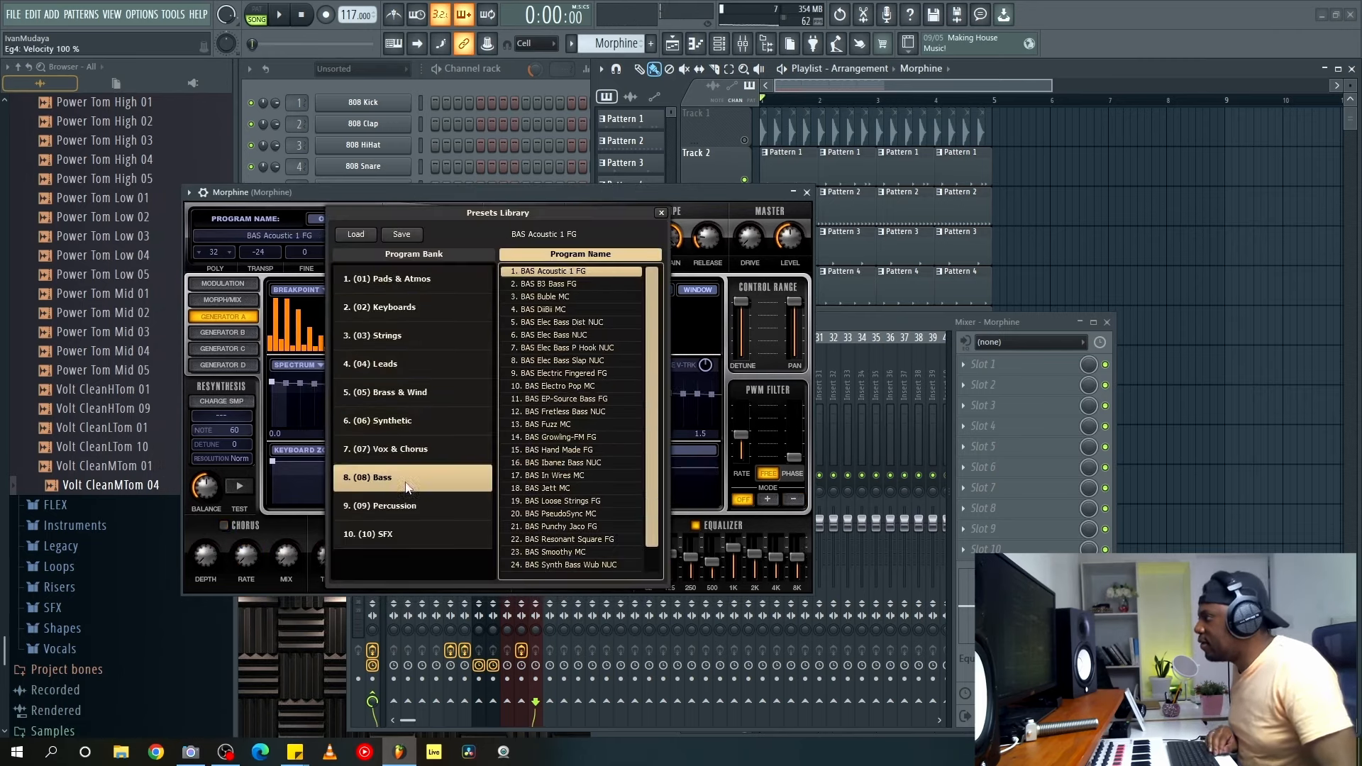
click(590, 411)
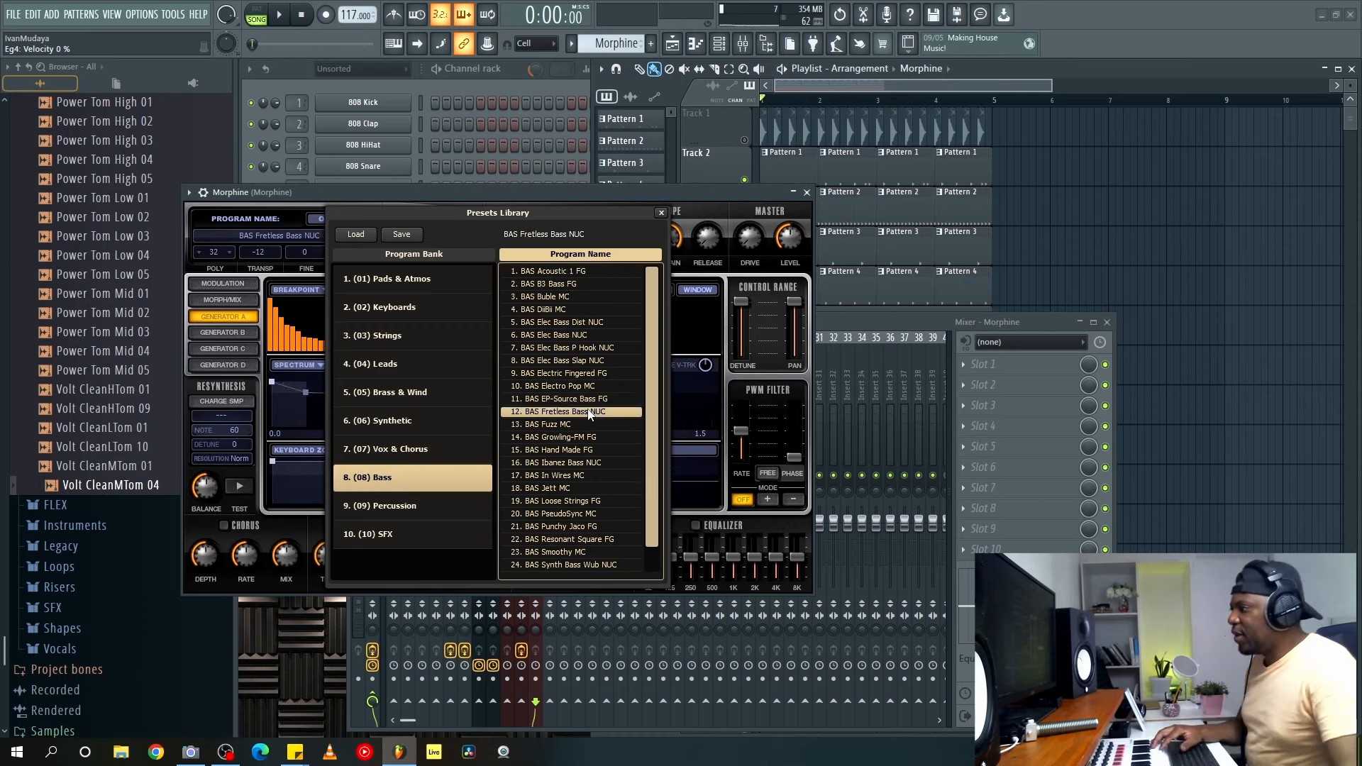
click(578, 477)
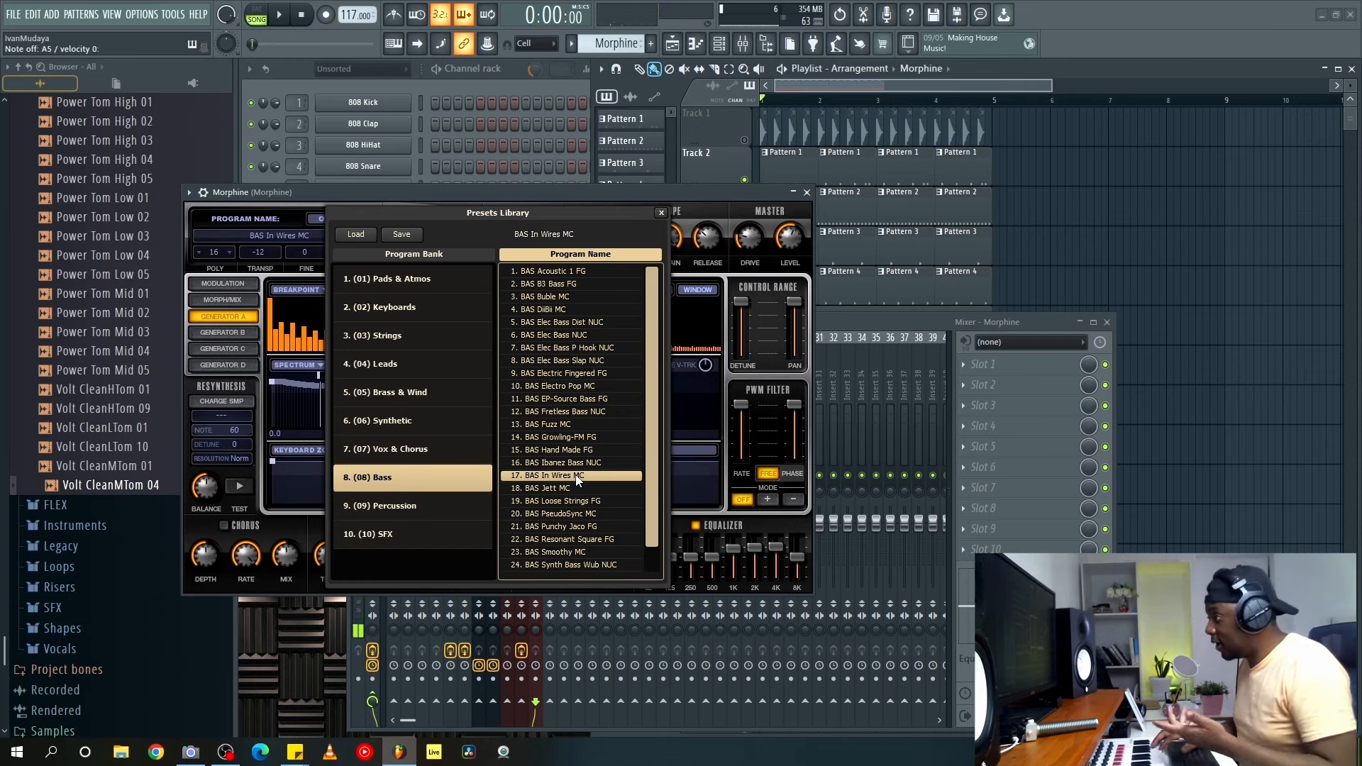
key(Escape)
Rehearse and record a Morphine bass line over the beat, then close Morphine and the mixer and open the line in the piano roll.
key(space)
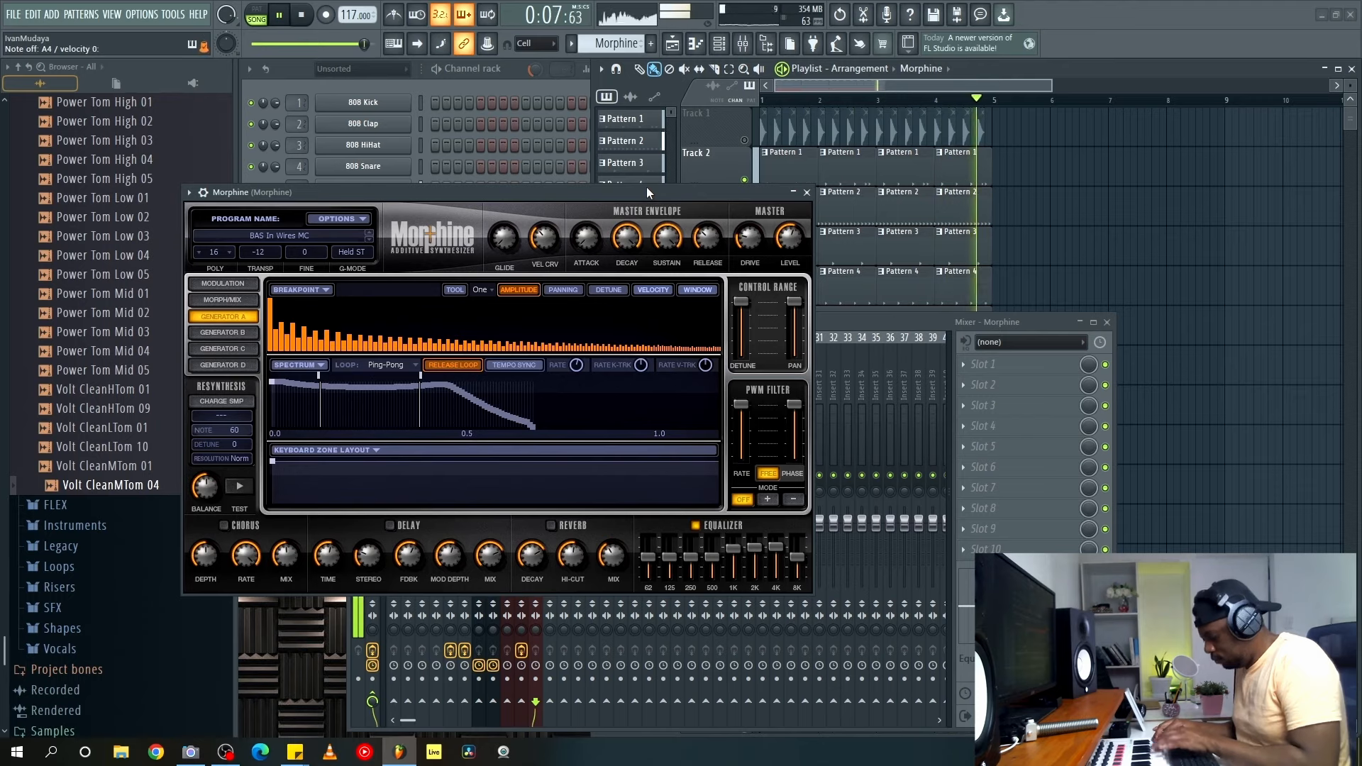
key(space)
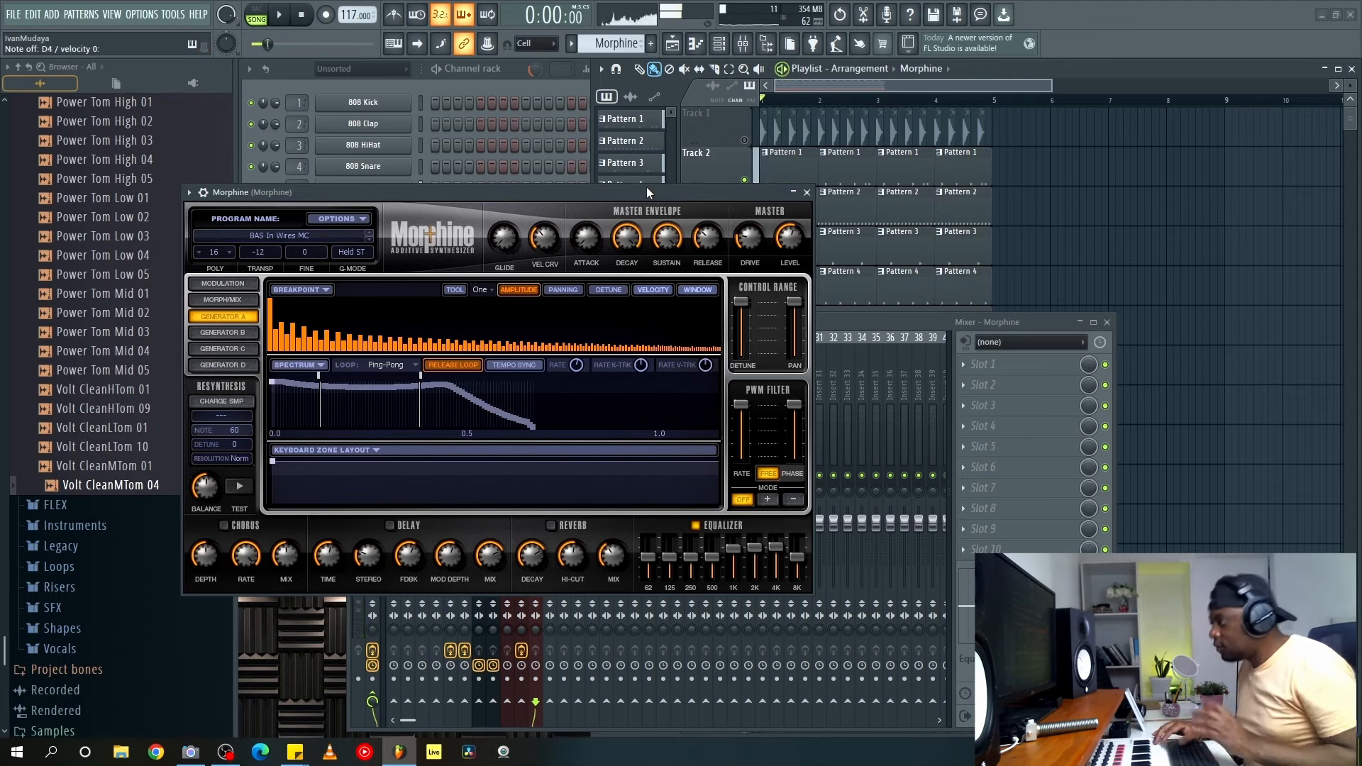
click(807, 193)
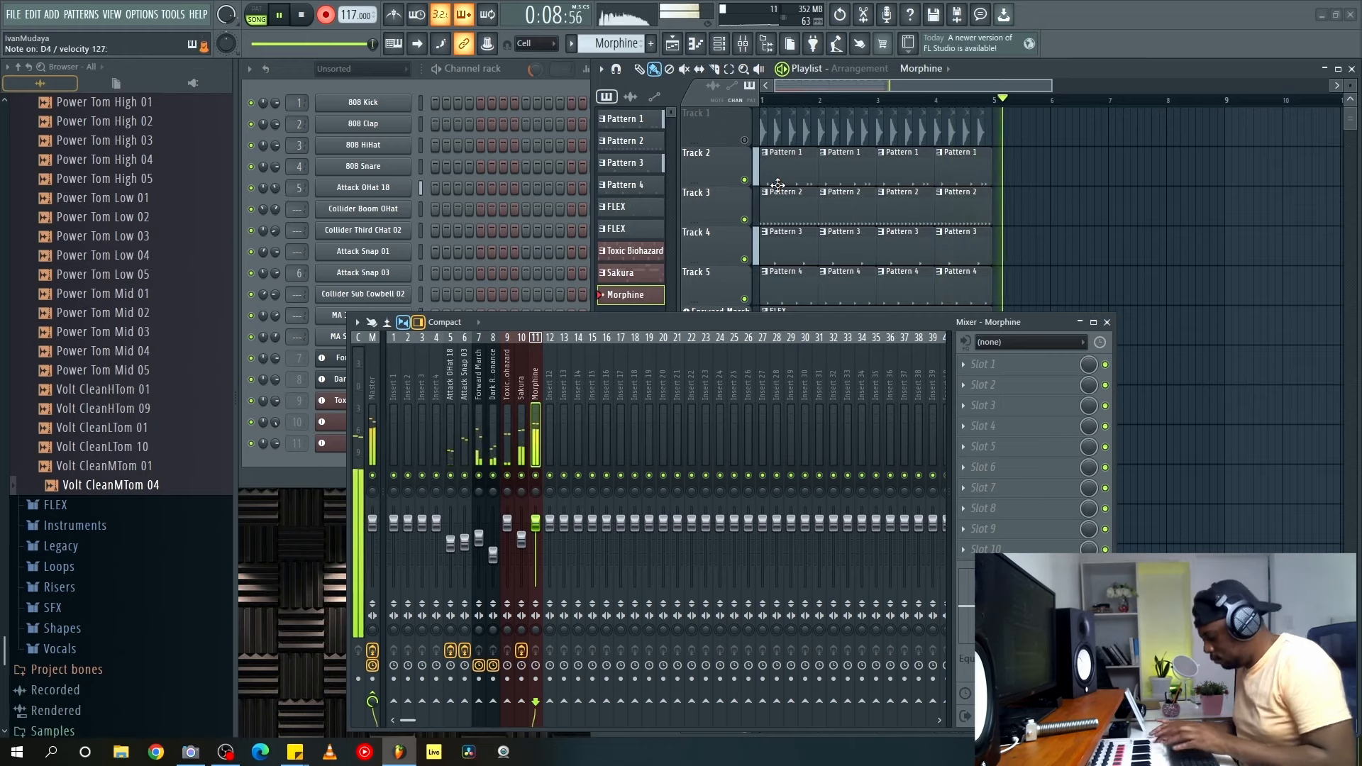
click(1107, 321)
click(511, 447)
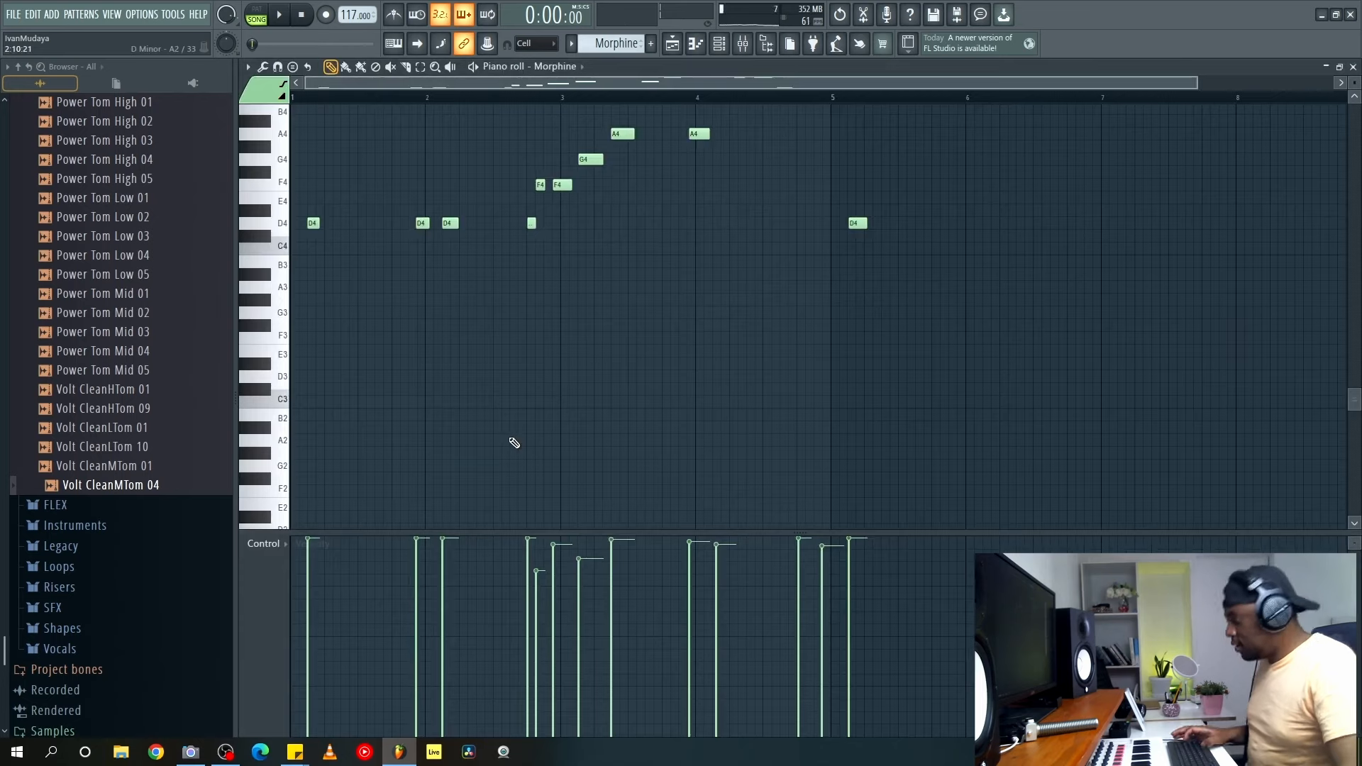
Quantize the recorded Morphine notes and raise all their velocities to 100% during playback.
key(alt+h)
key(Return)
scroll(457, 429, up, 2)
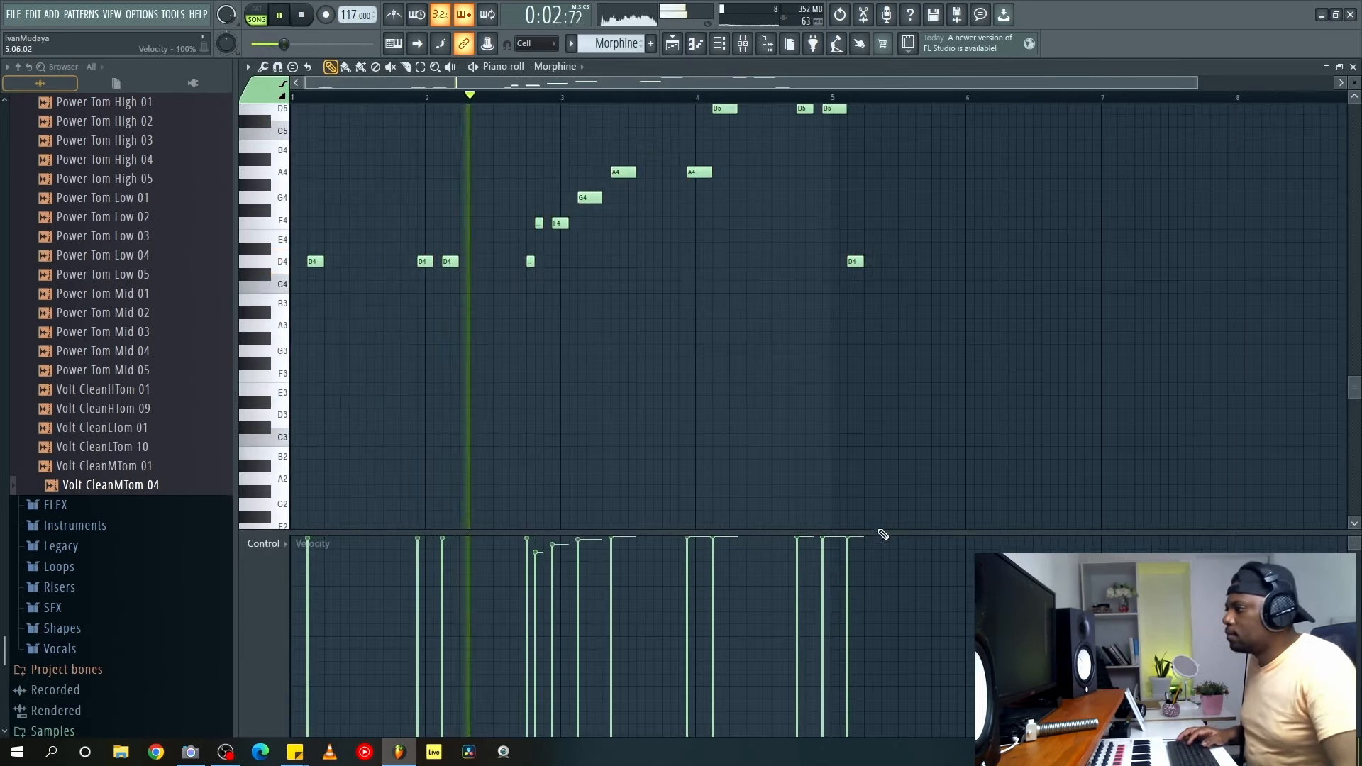
scroll(571, 345, up, 2)
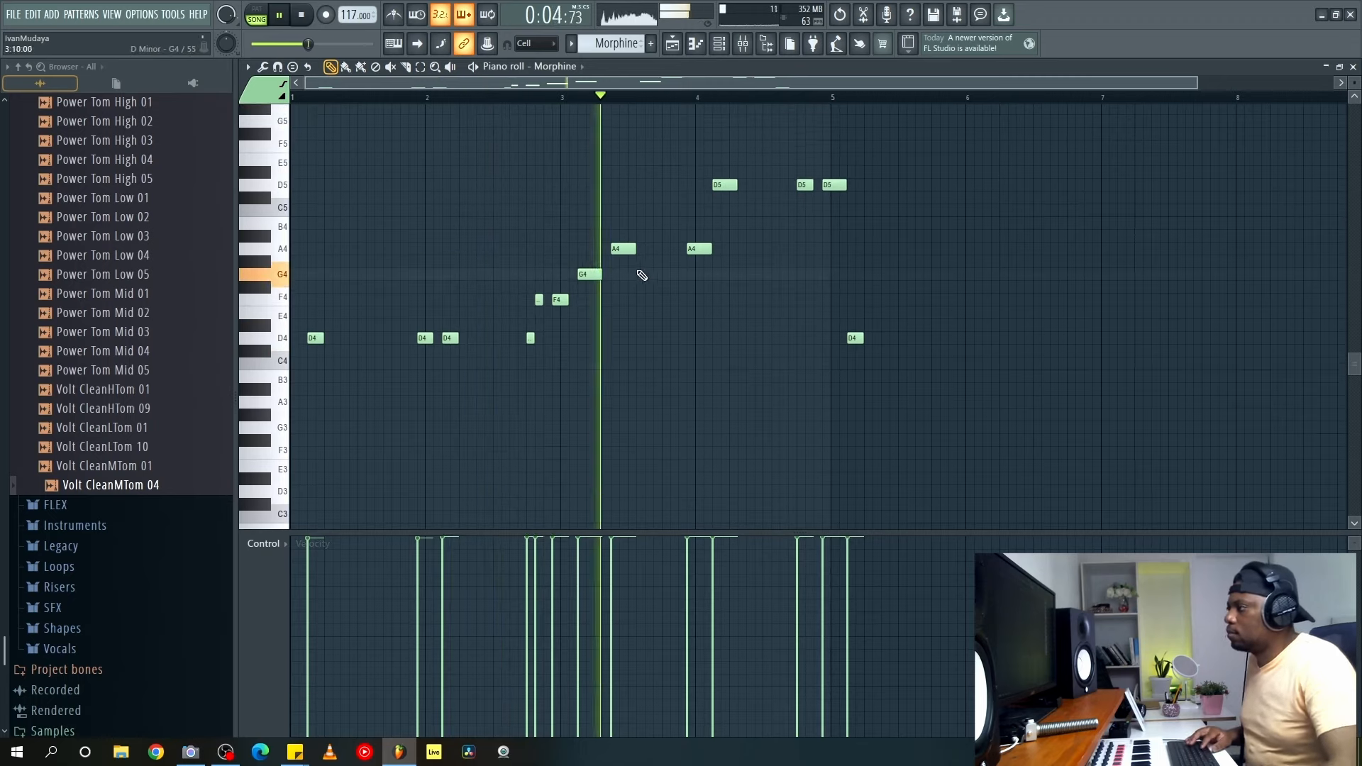
Delete the A4 note in bar 3 of the Morphine line and lower the first D5 note in bar 4 to A4.
key(space)
right_click(623, 249)
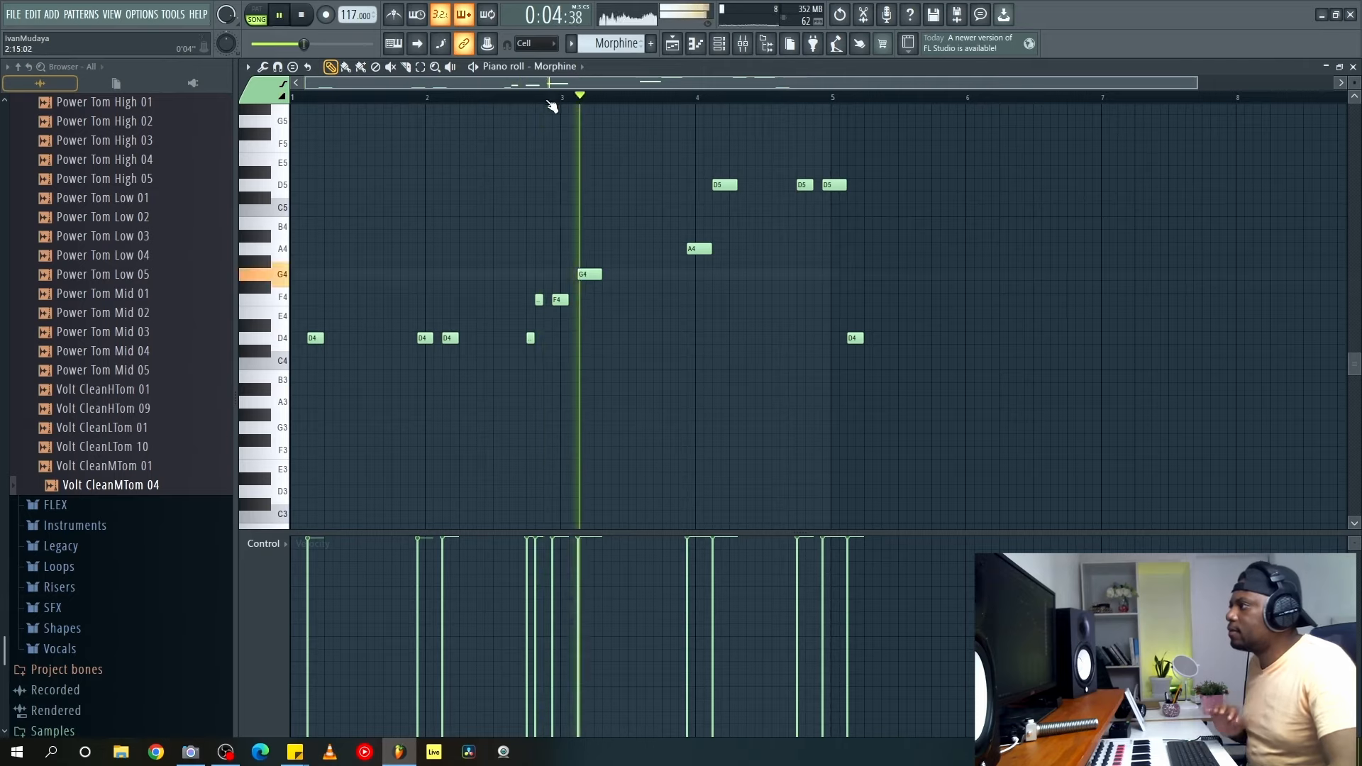
scroll(625, 100, up, 2)
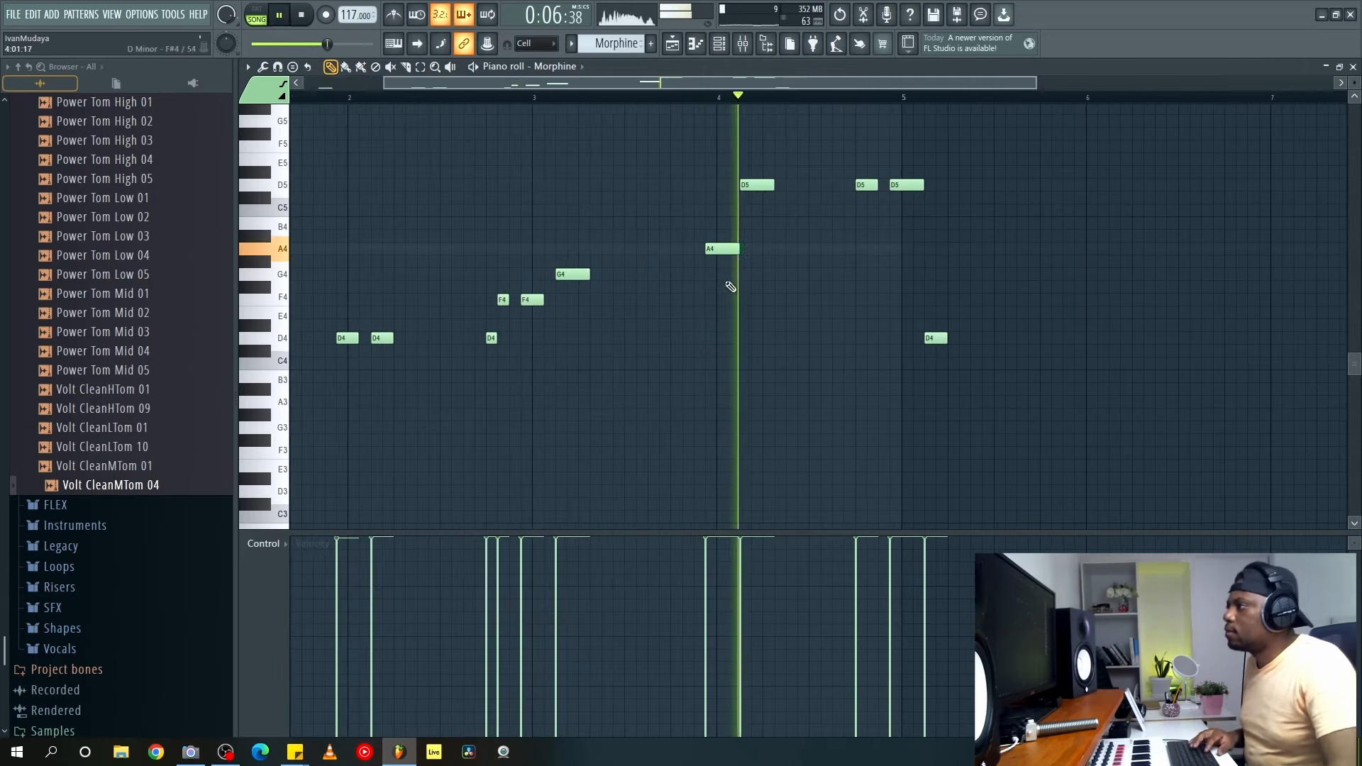
key(space)
drag(760, 186, 765, 240)
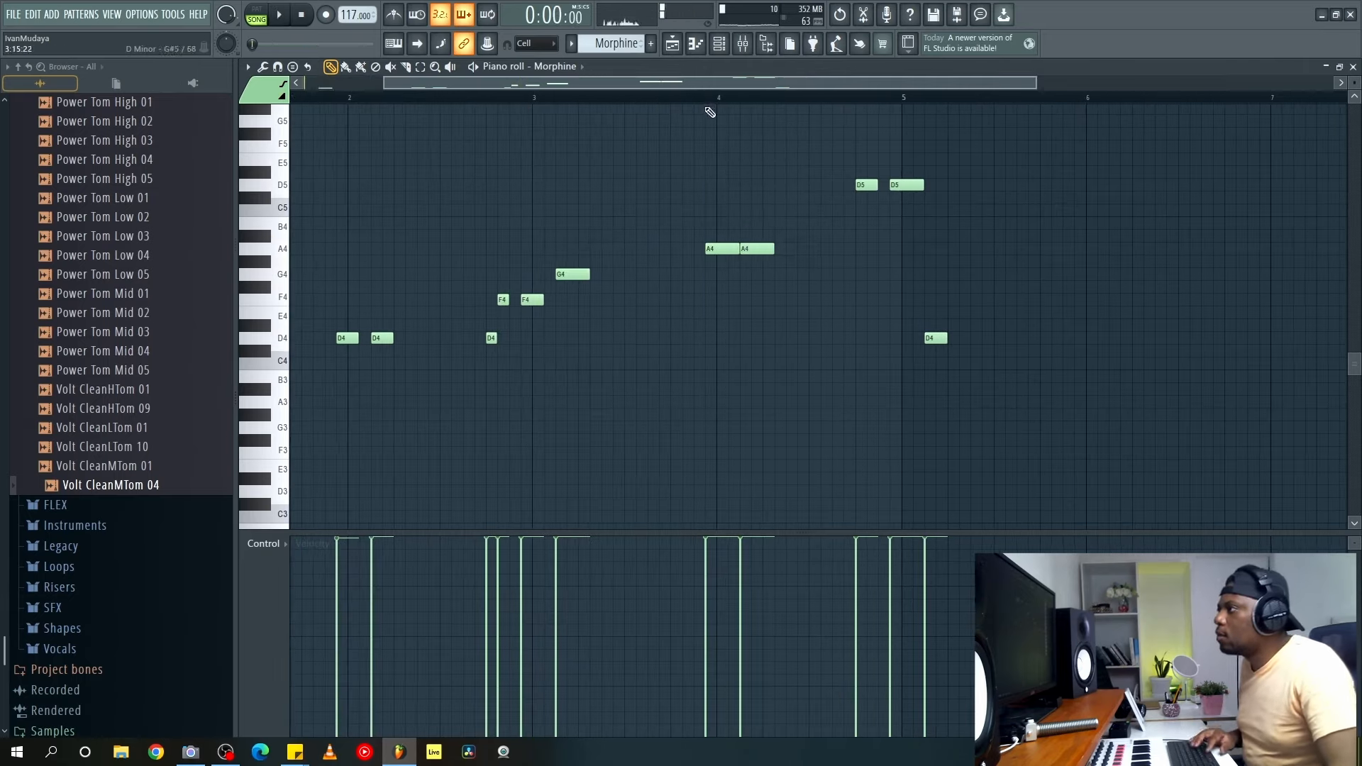
Shorten both A4 notes around bar 4, leaving a gap between them, and play back from just before bar 4.
scroll(741, 103, up, 2)
key(space)
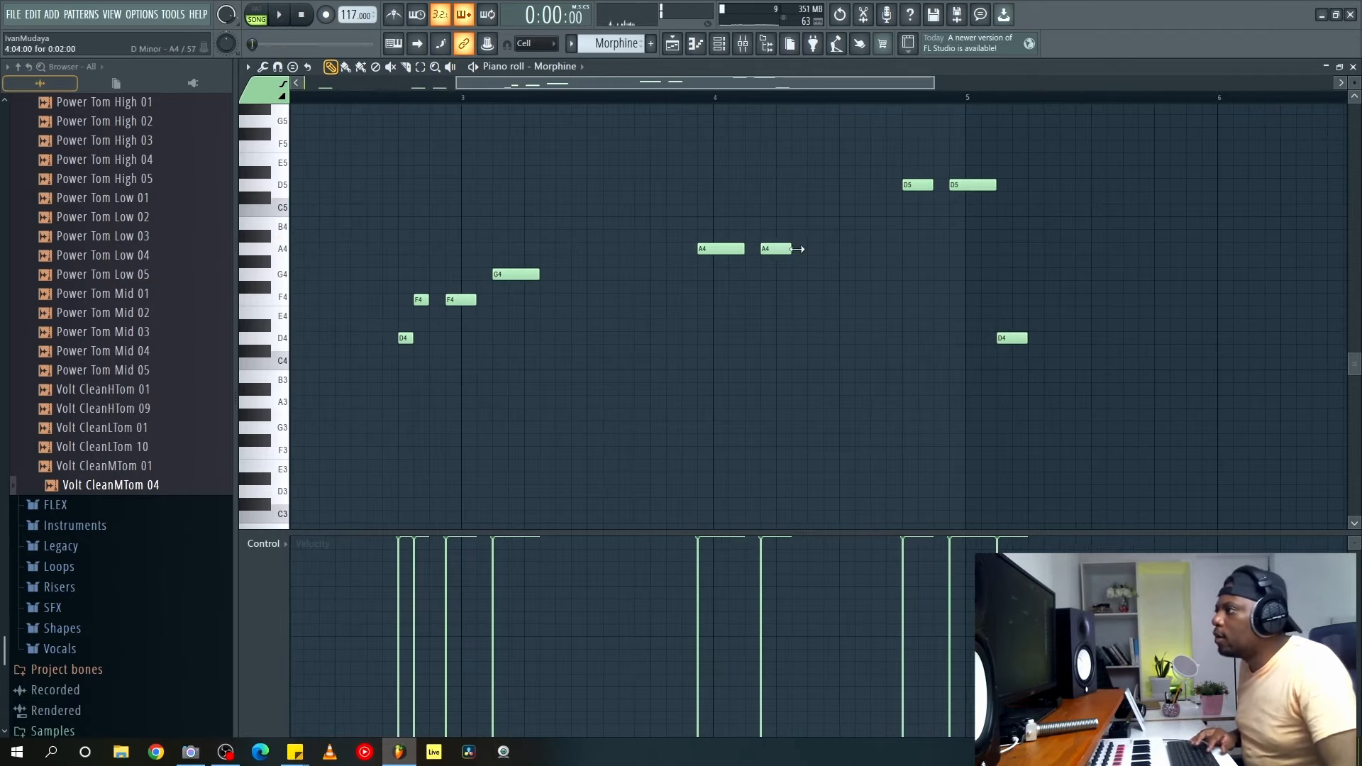
scroll(735, 101, up, 2)
key(space)
click(672, 98)
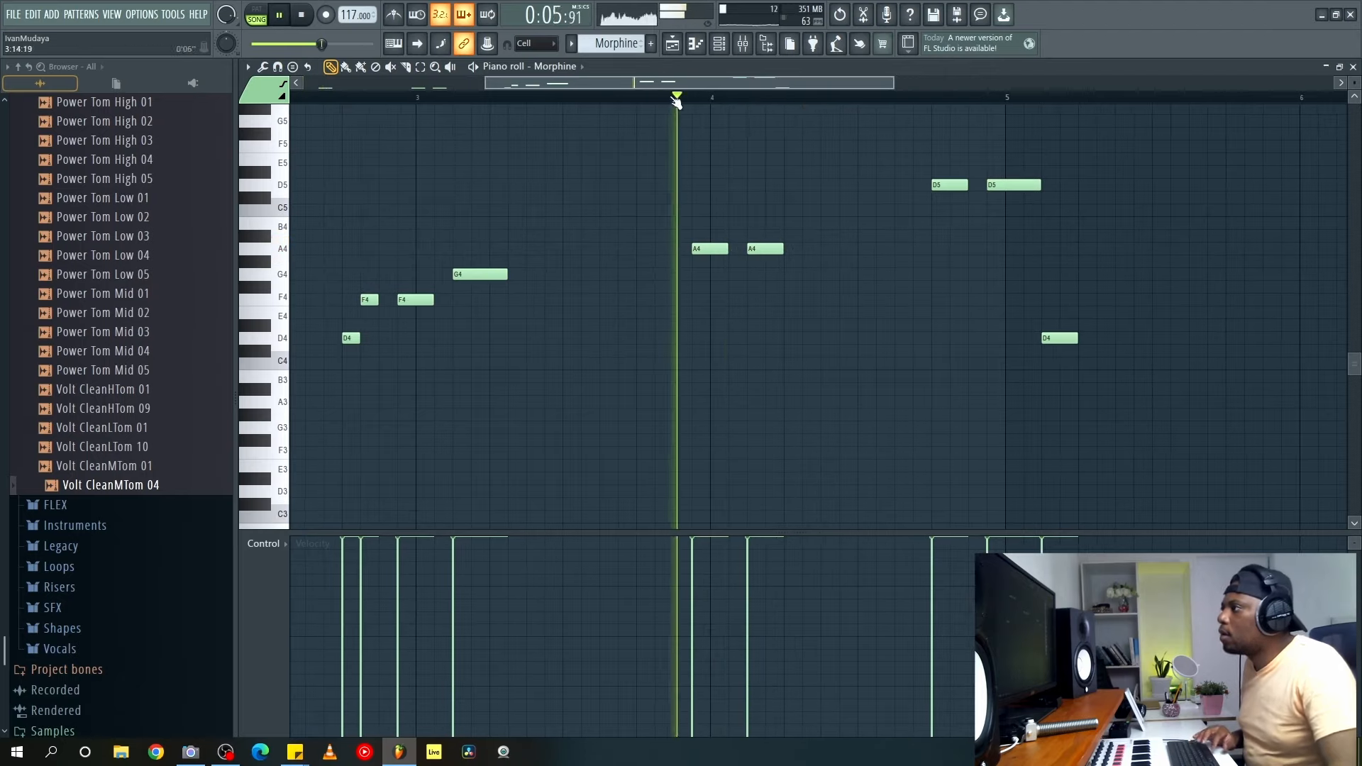
Shorten the last D5 note to end at bar 5, delete the D4 note past bar 5, and play the line from the start.
scroll(831, 108, down, 2)
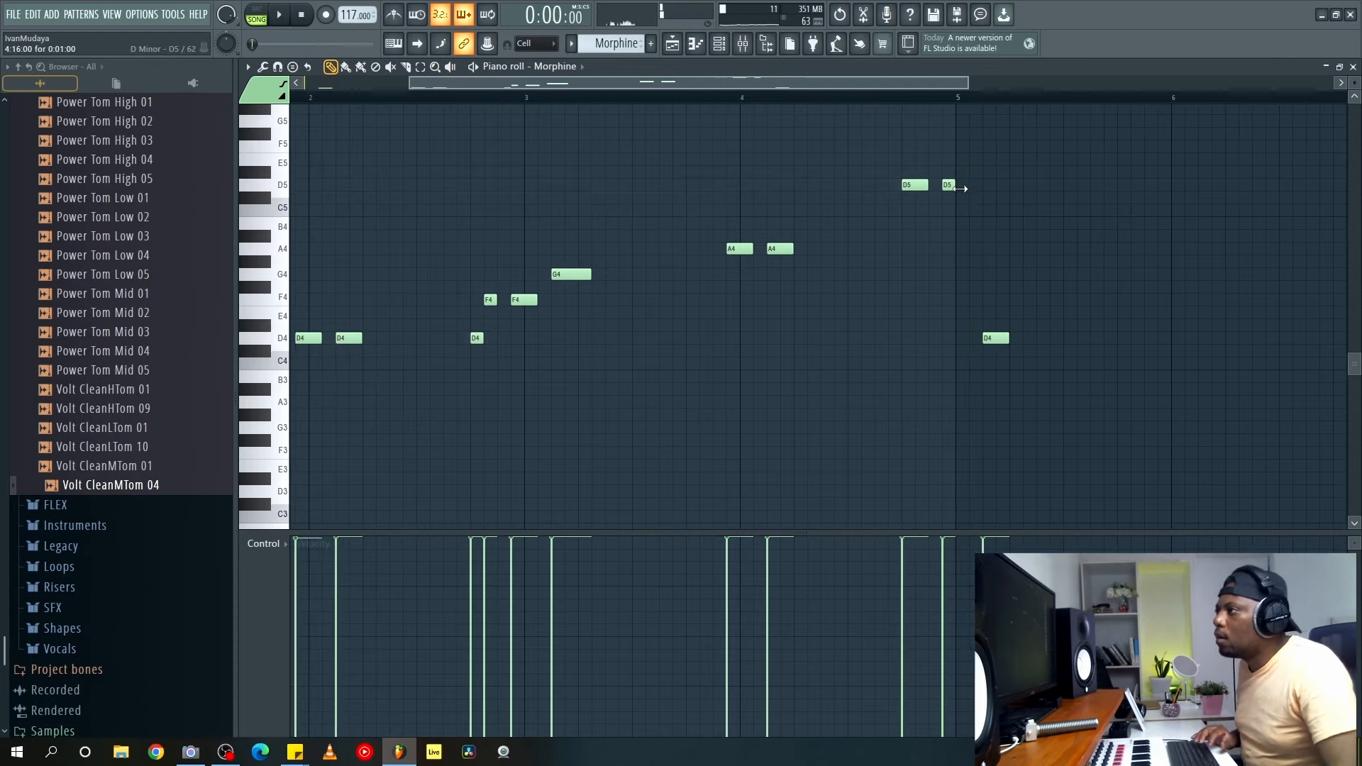
scroll(862, 110, down, 3)
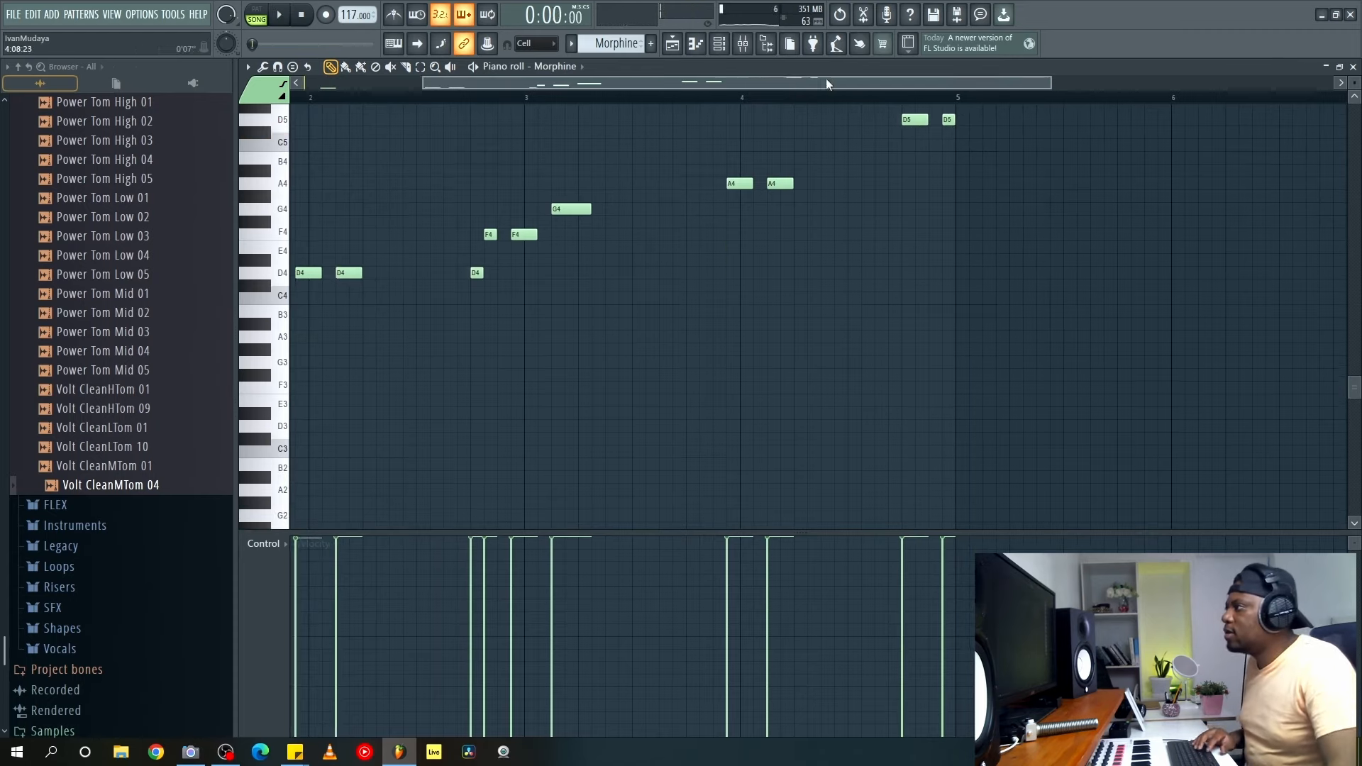
drag(742, 85, 363, 86)
scroll(368, 98, down, 1)
key(space)
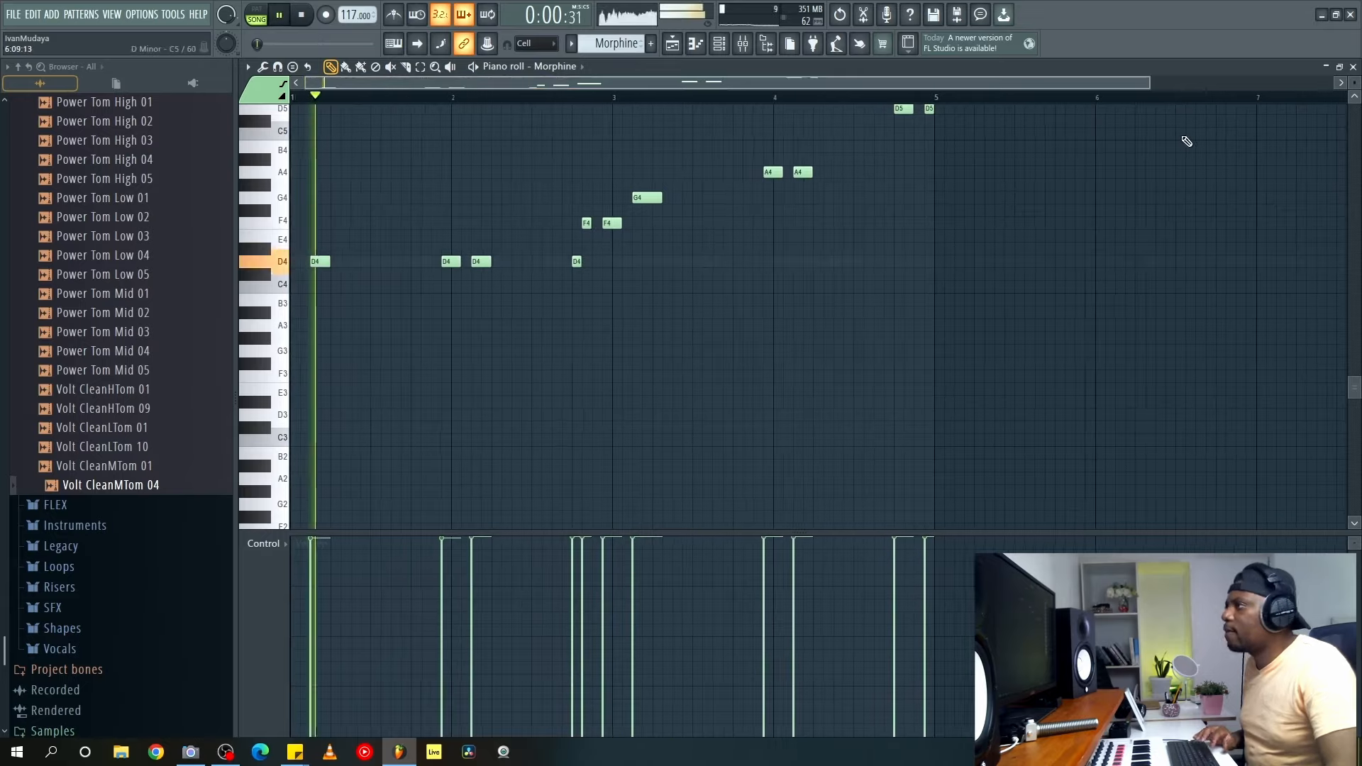
scroll(395, 176, up, 1)
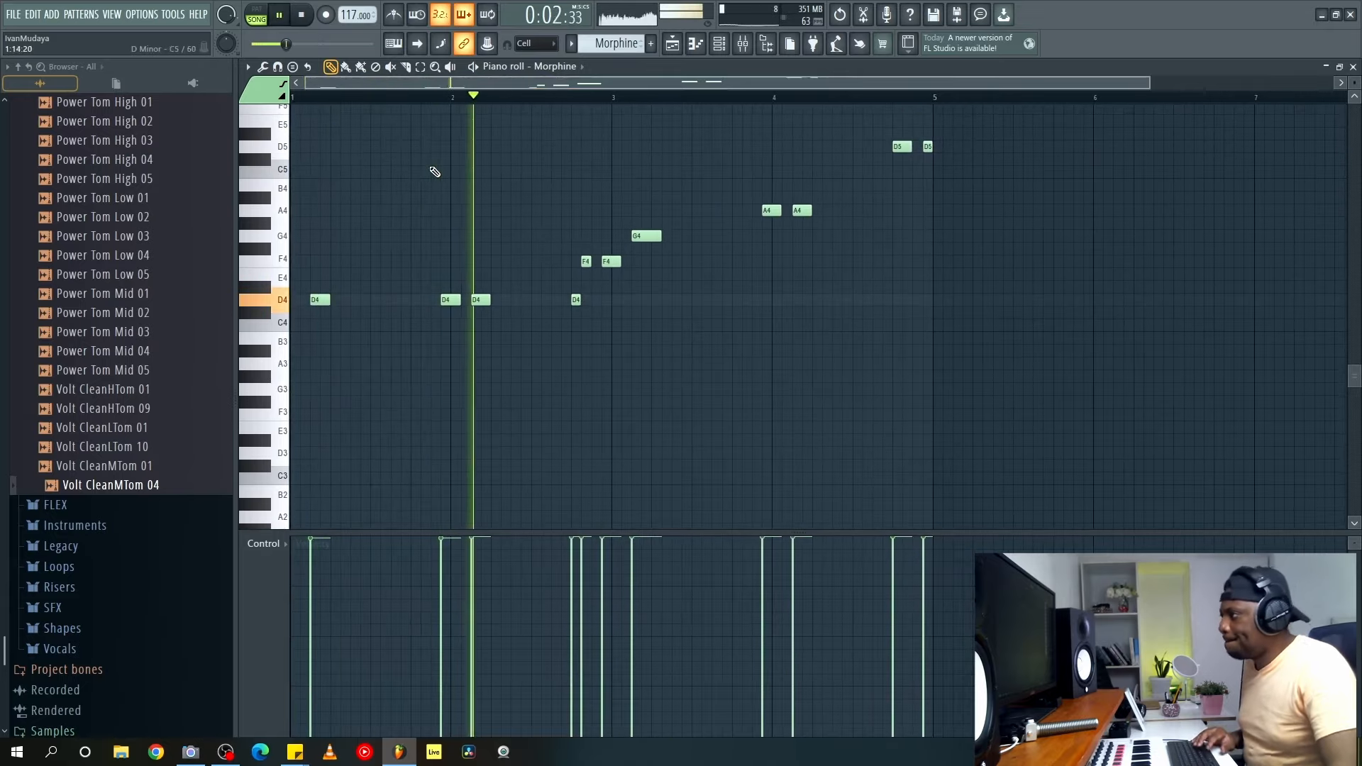
scroll(439, 176, up, 2)
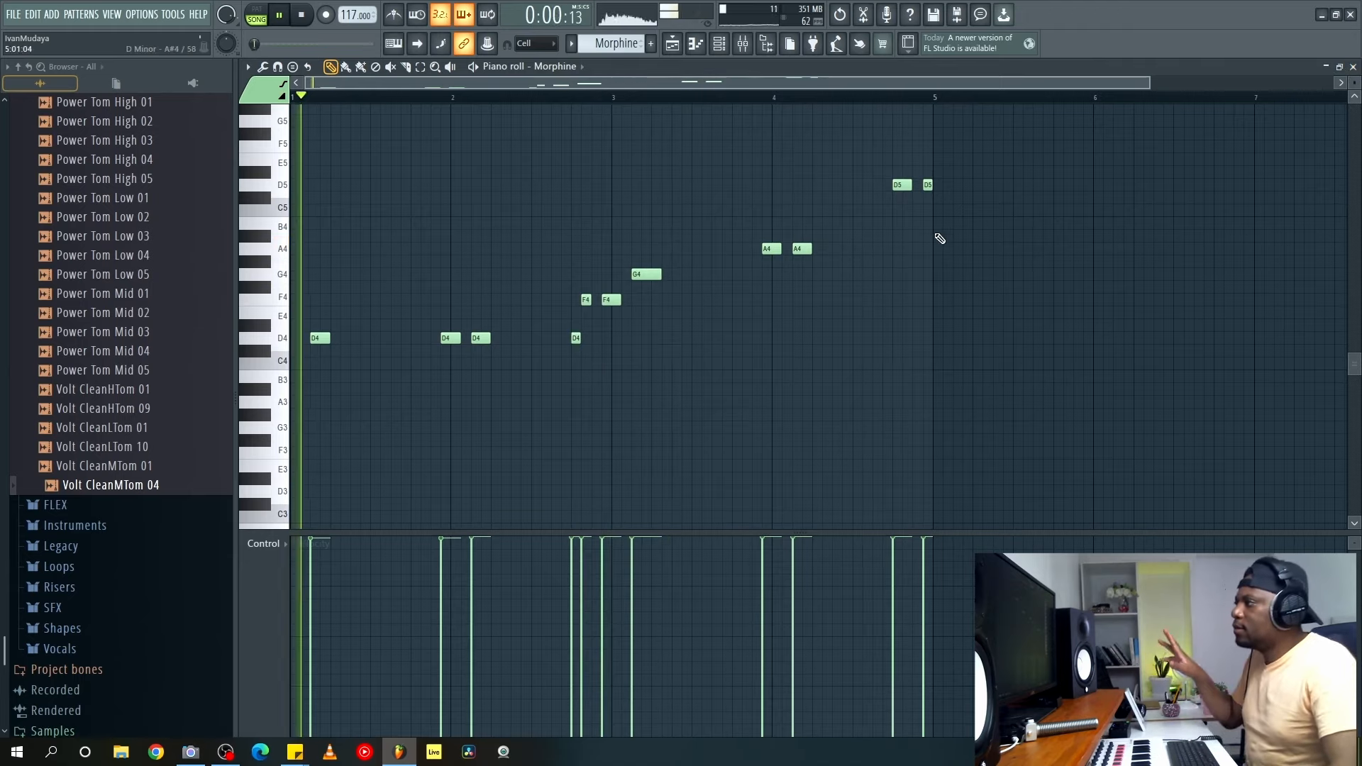
Close the piano roll, unmute the kick on Track 1 and select its Attack Kick 46 clip in the playlist.
click(1353, 66)
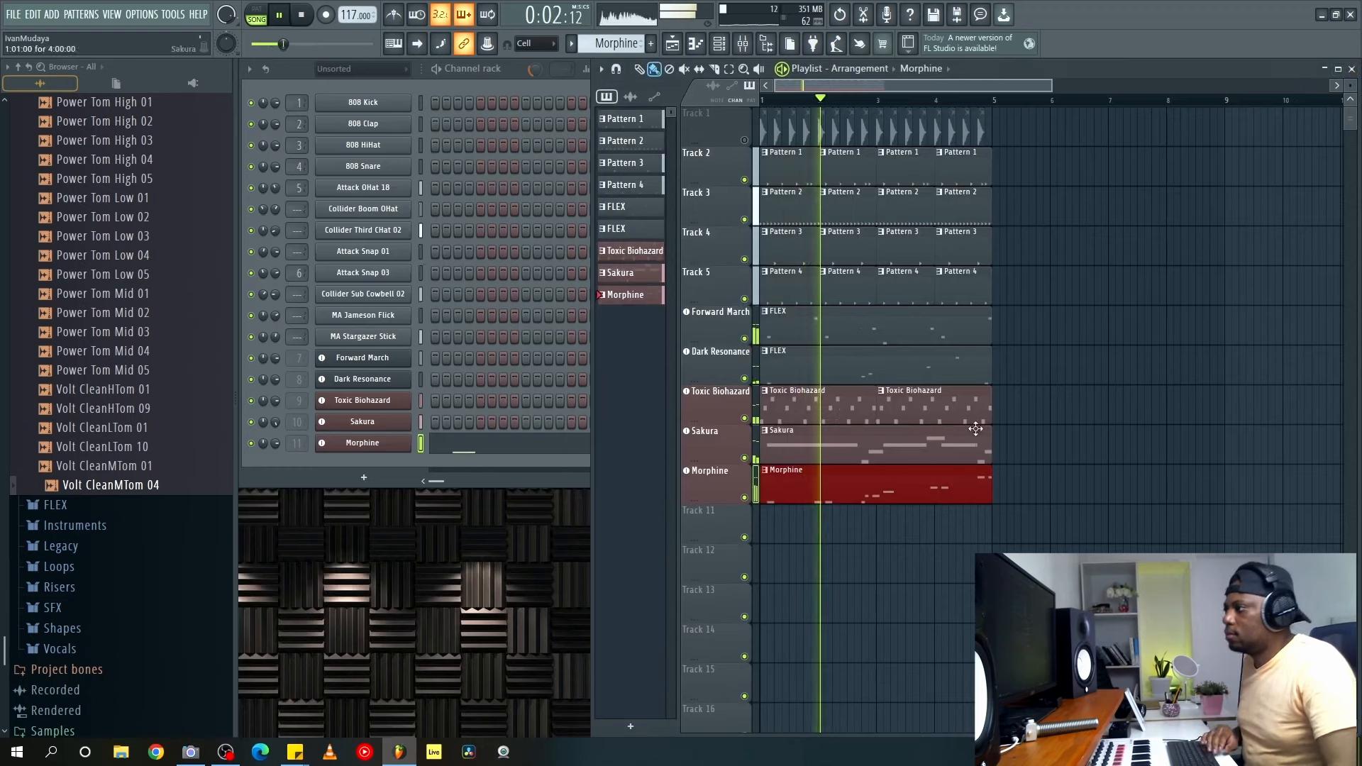
drag(1052, 86, 982, 89)
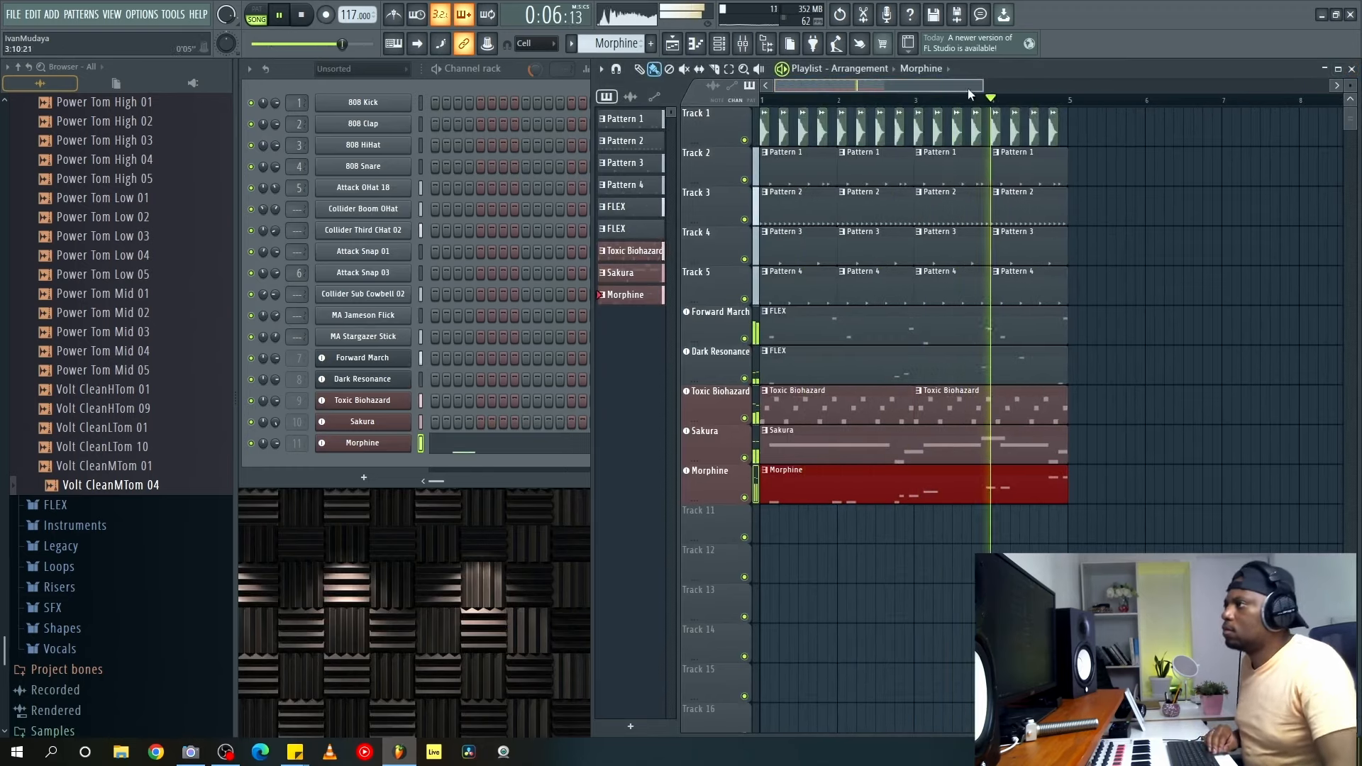
drag(983, 85, 960, 86)
click(768, 128)
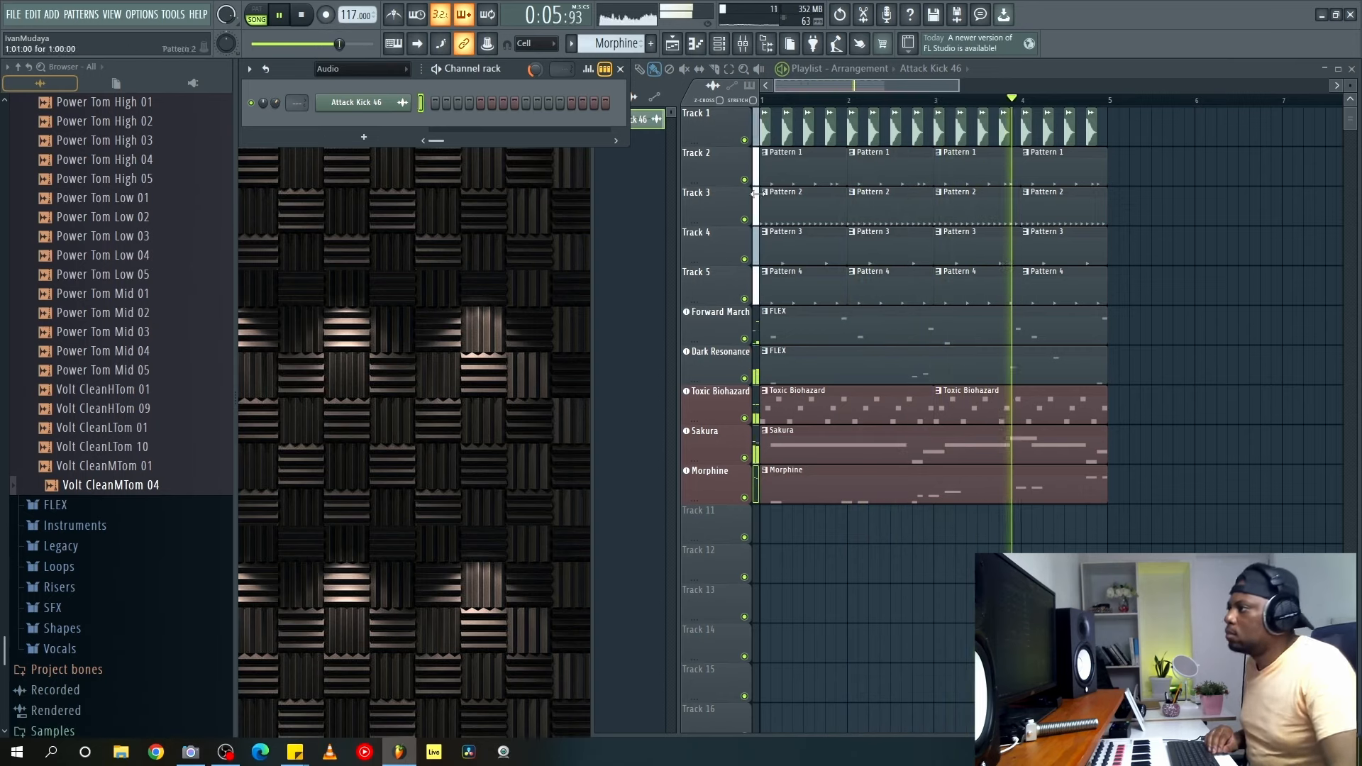
Mute Tracks 3, 4 and 5 during playback and select Pattern 1 to show its steps in the channel rack.
click(745, 299)
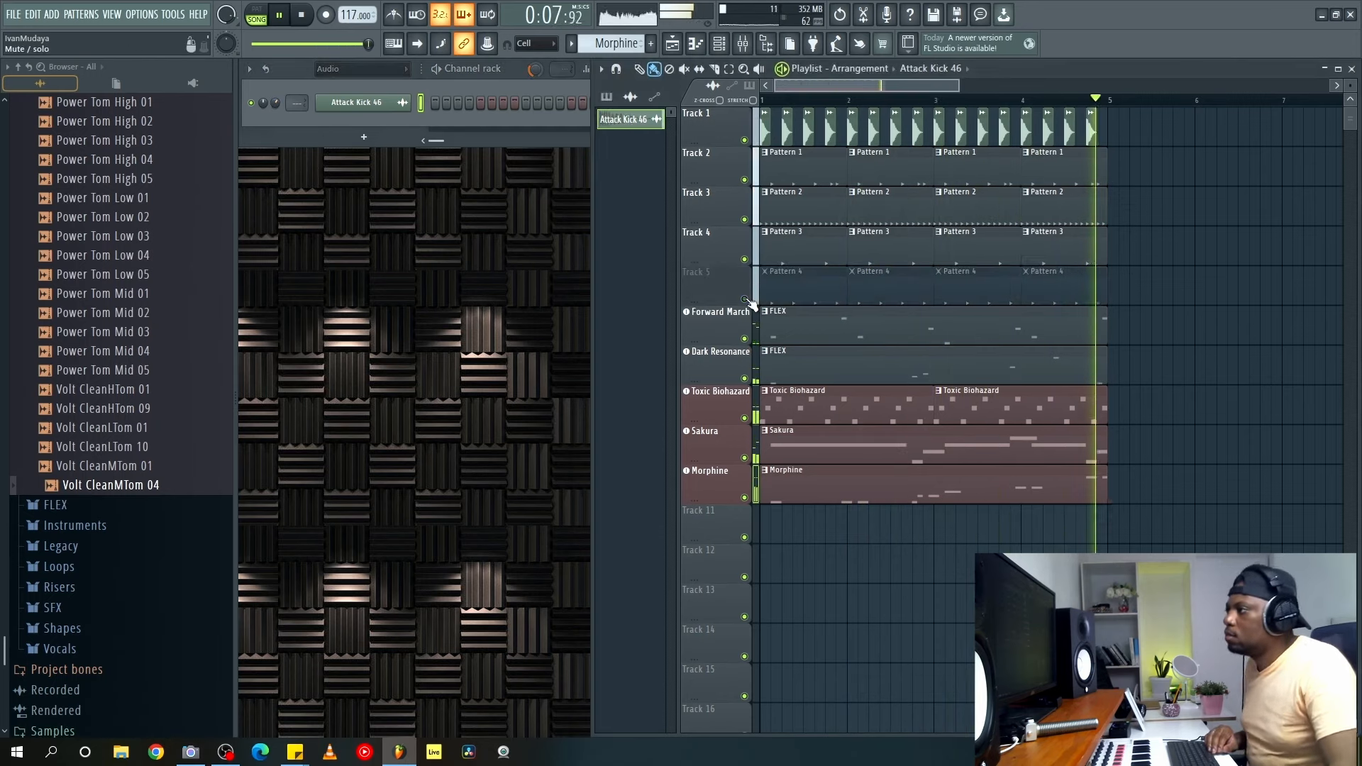
click(745, 219)
click(745, 259)
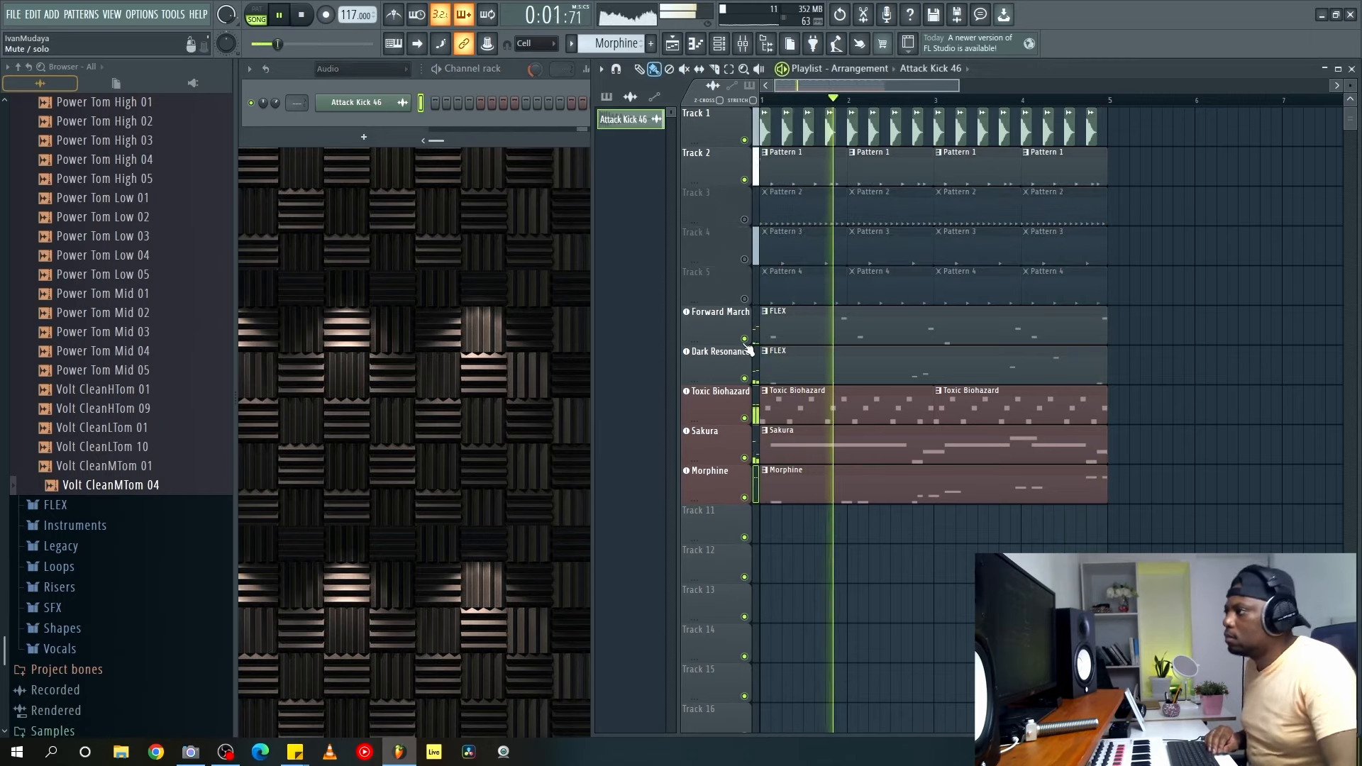
click(781, 167)
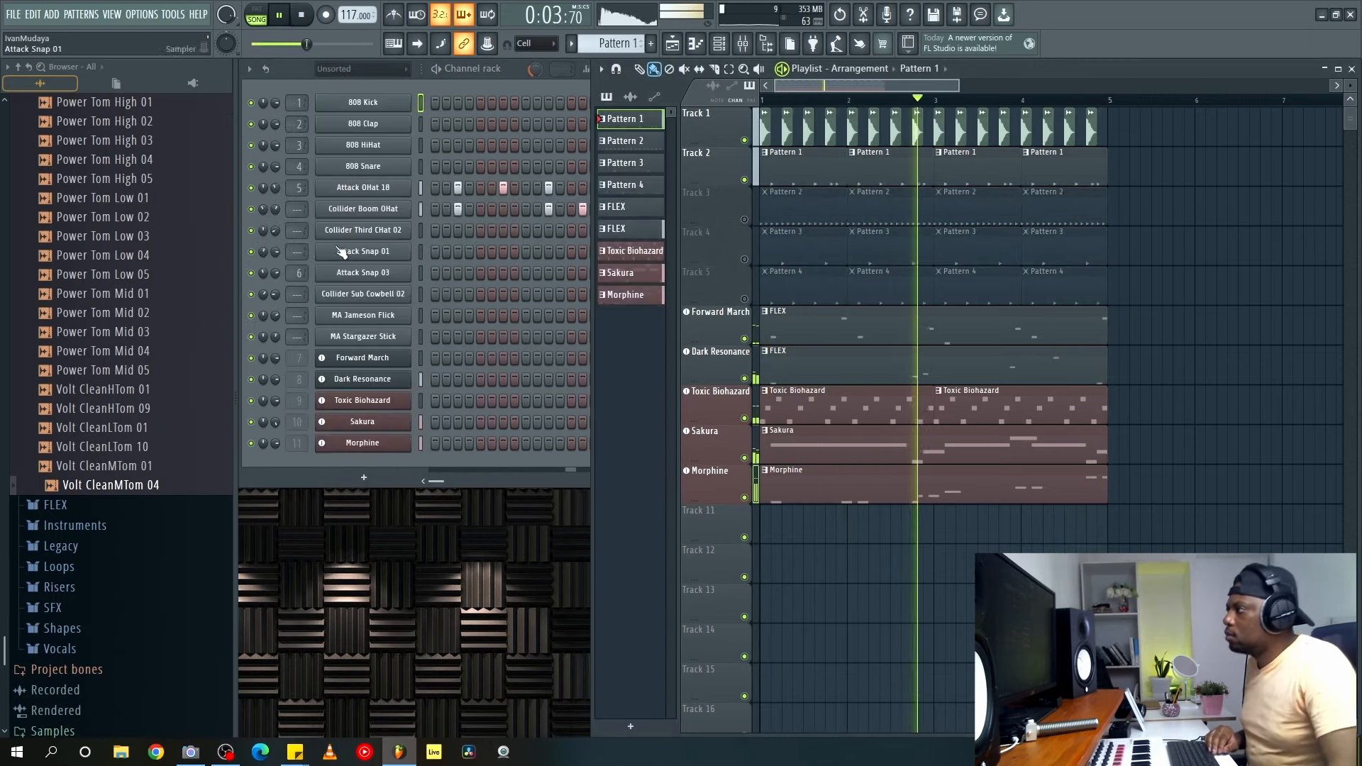
Mute Track 2 and unmute Track 4 during playback, and bring the channel rack in front of the playlist.
click(745, 179)
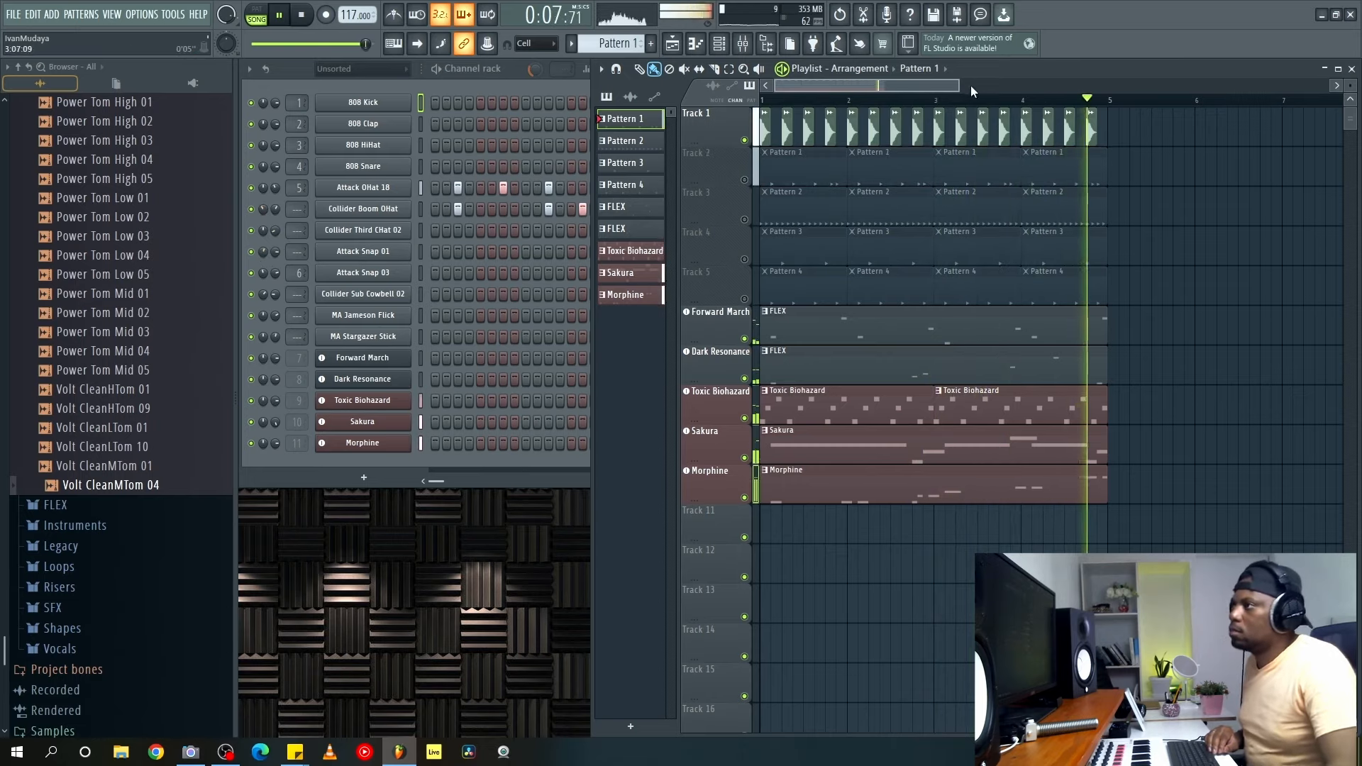
drag(959, 85, 933, 85)
click(747, 259)
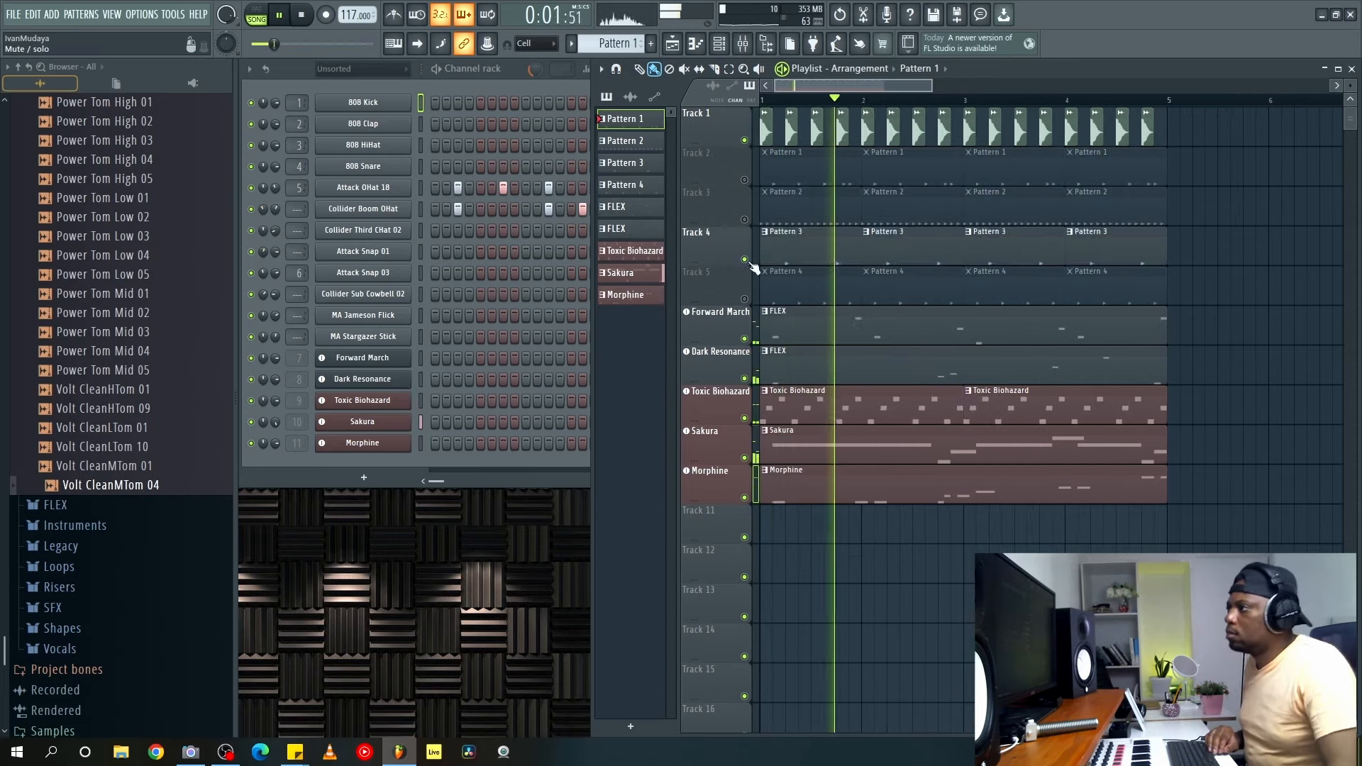
drag(932, 86, 910, 85)
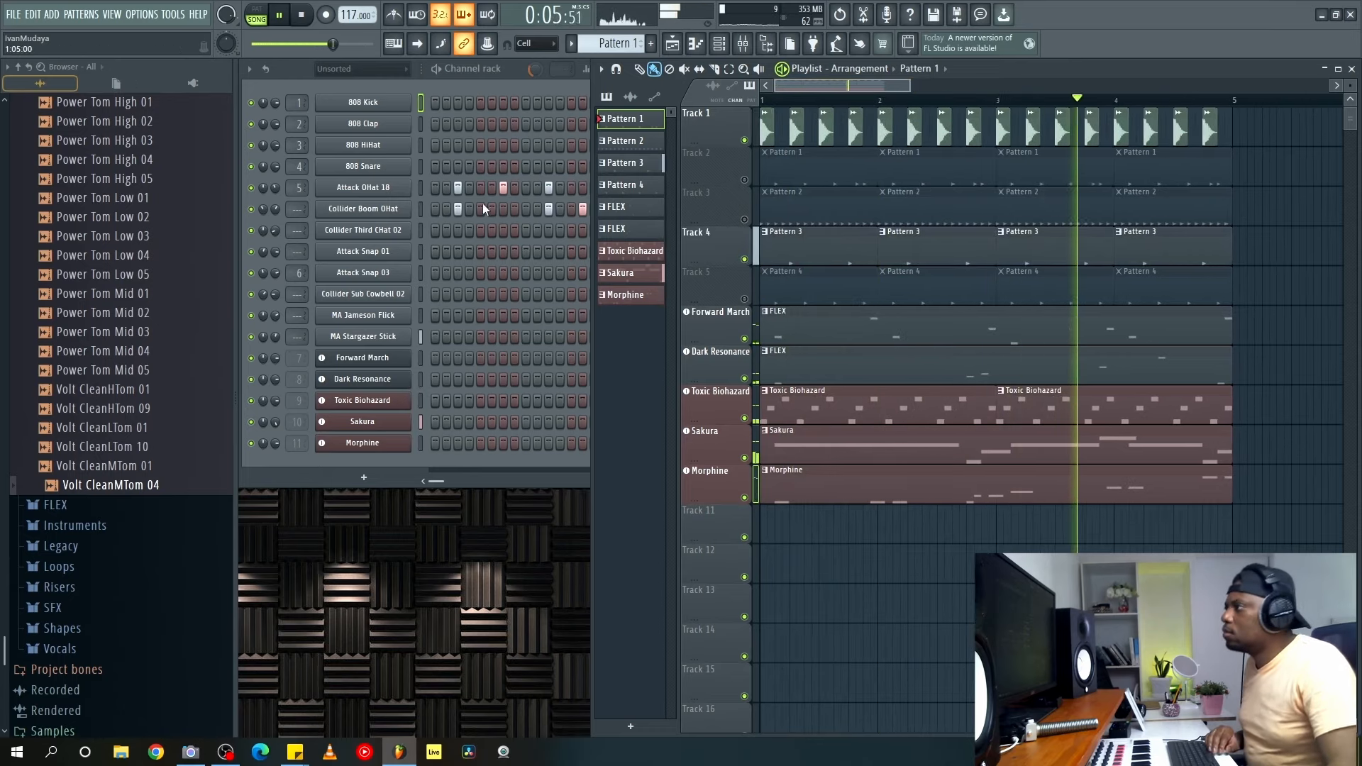
click(511, 80)
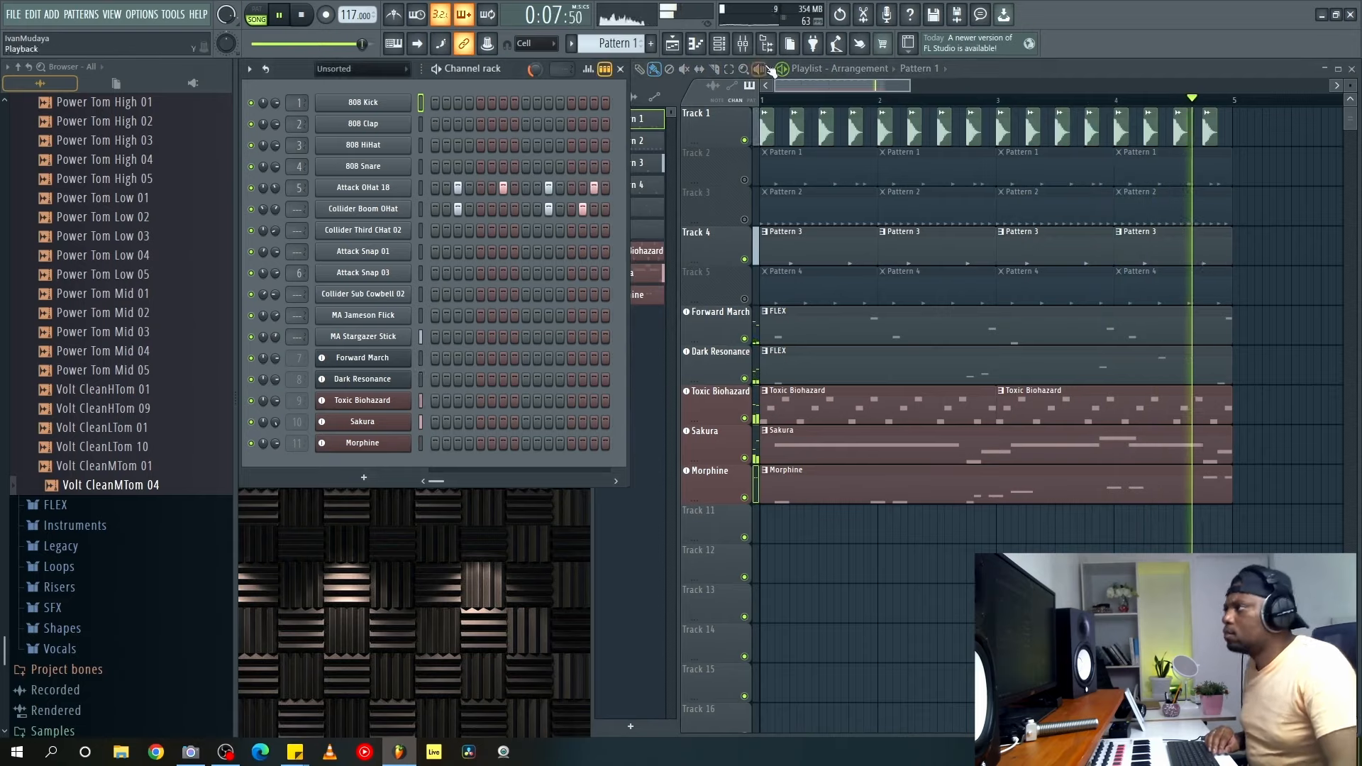
Add a new FLEX instrument with the Praise preset from the Arksun Cityscape pack, stop playback, and close the instrument and mixer windows.
key(F8)
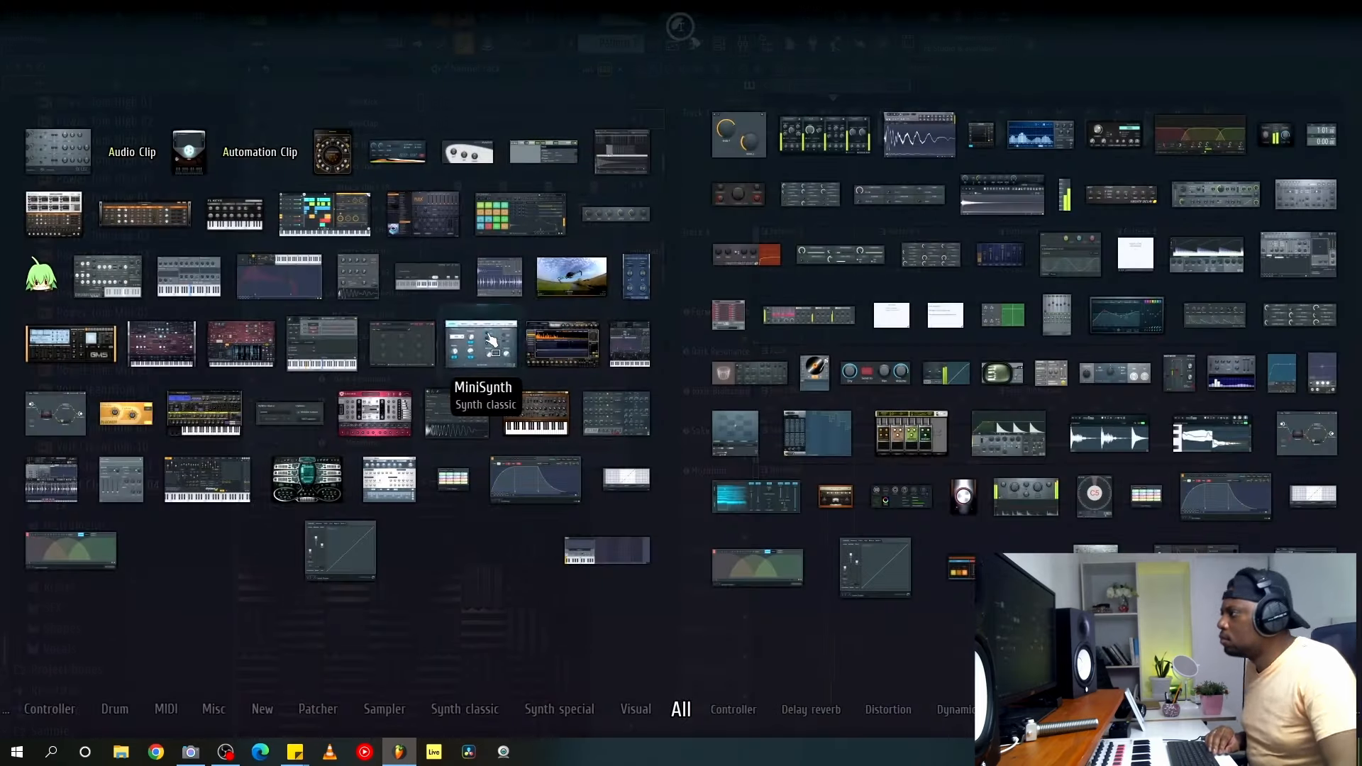
drag(428, 274, 733, 522)
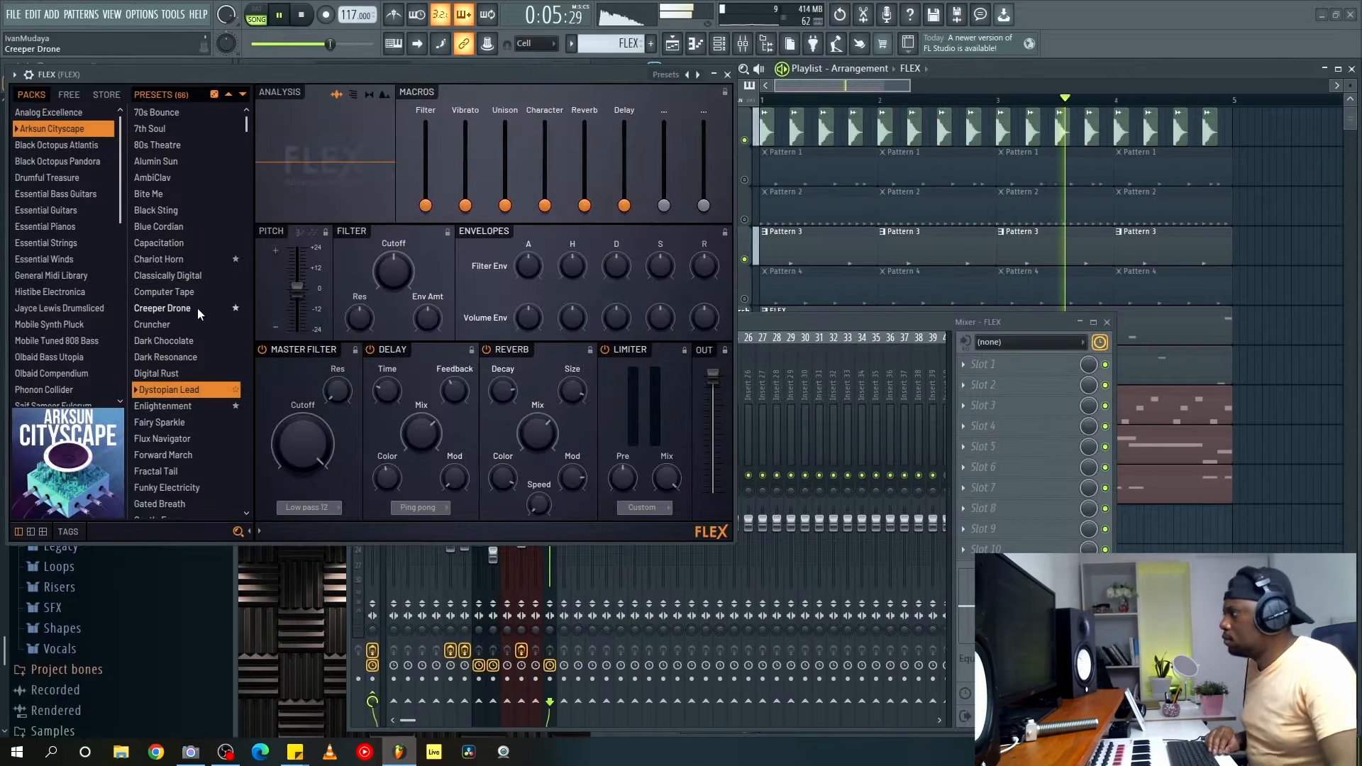
scroll(218, 313, down, 13)
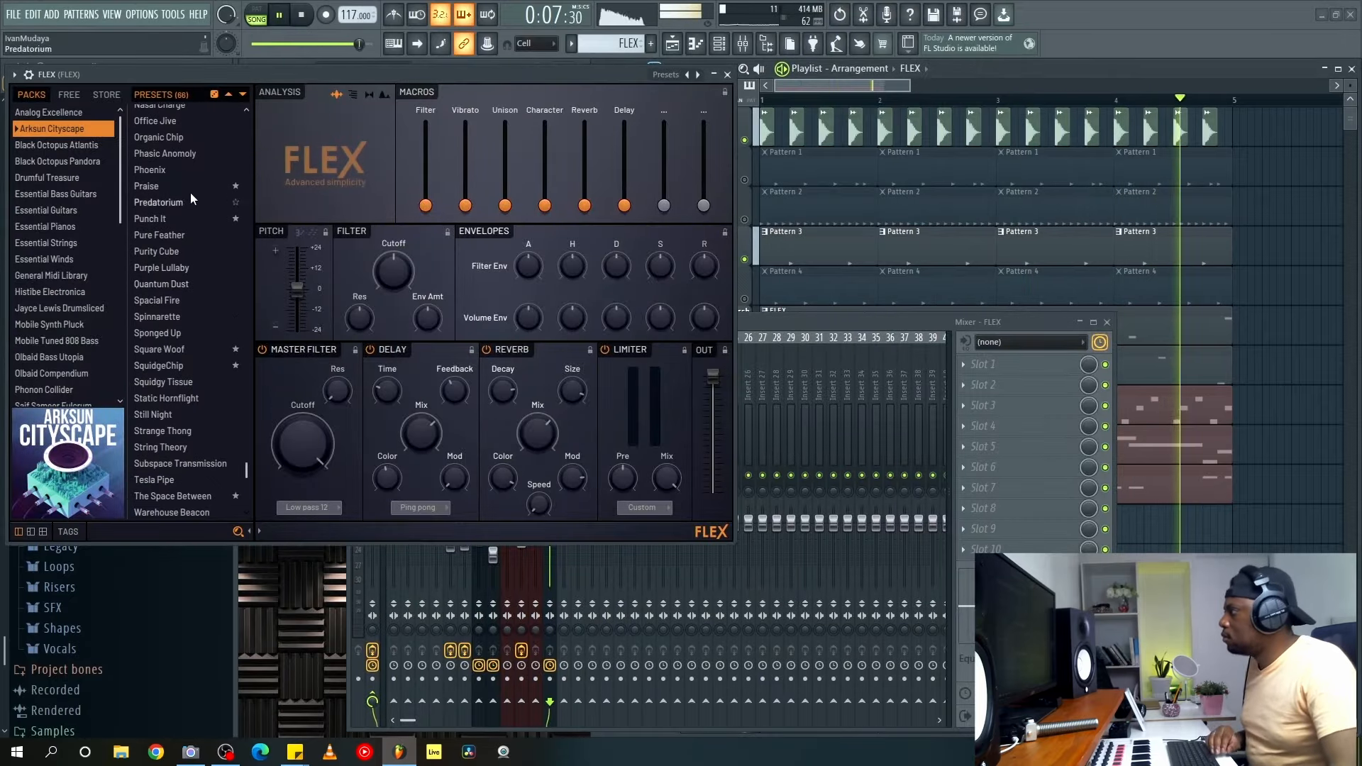
click(181, 187)
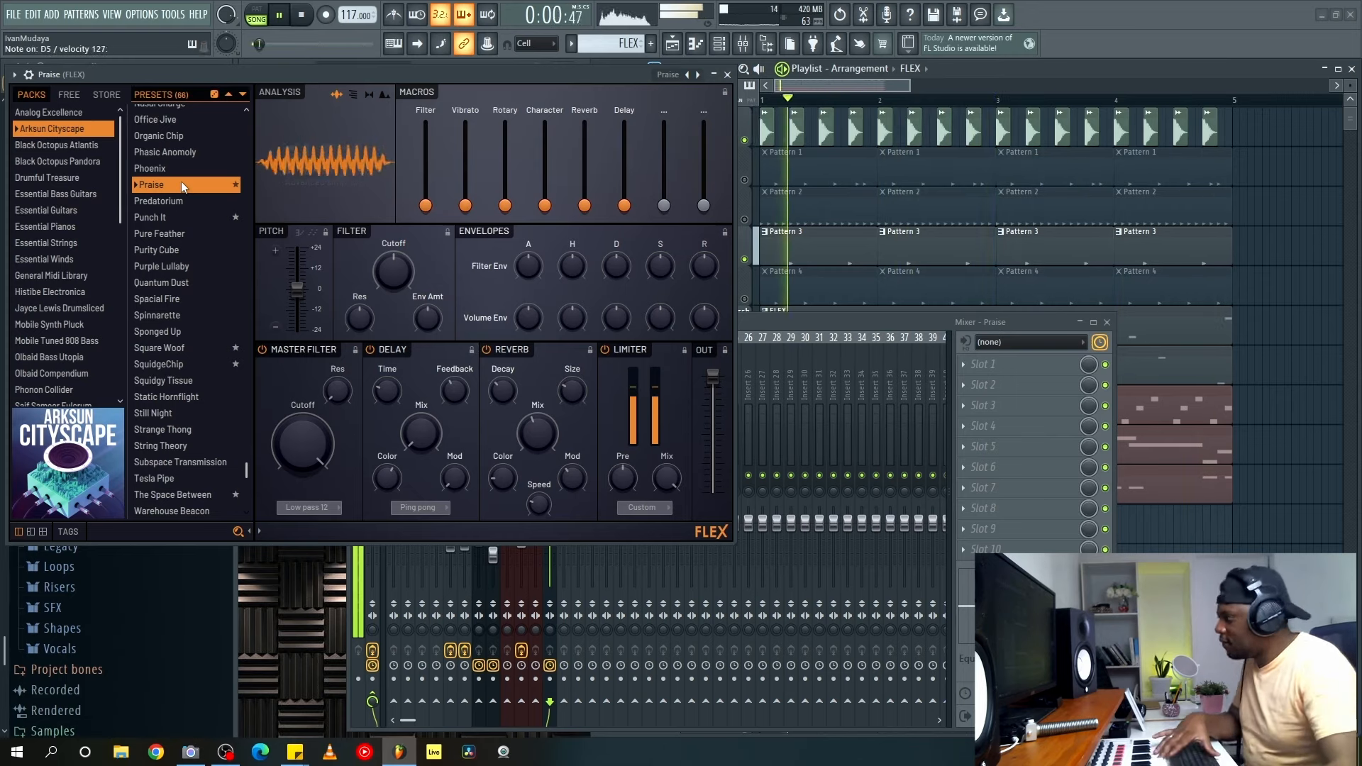
key(space)
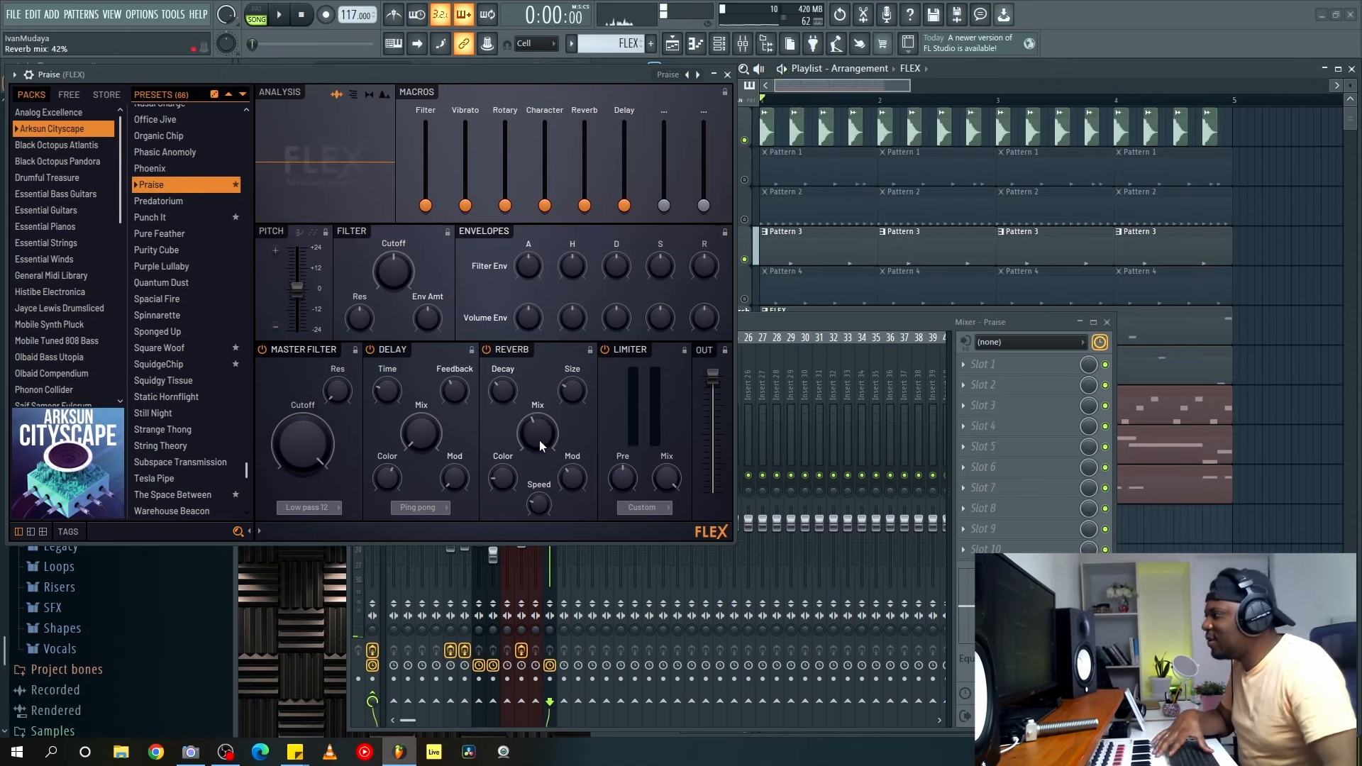
click(728, 74)
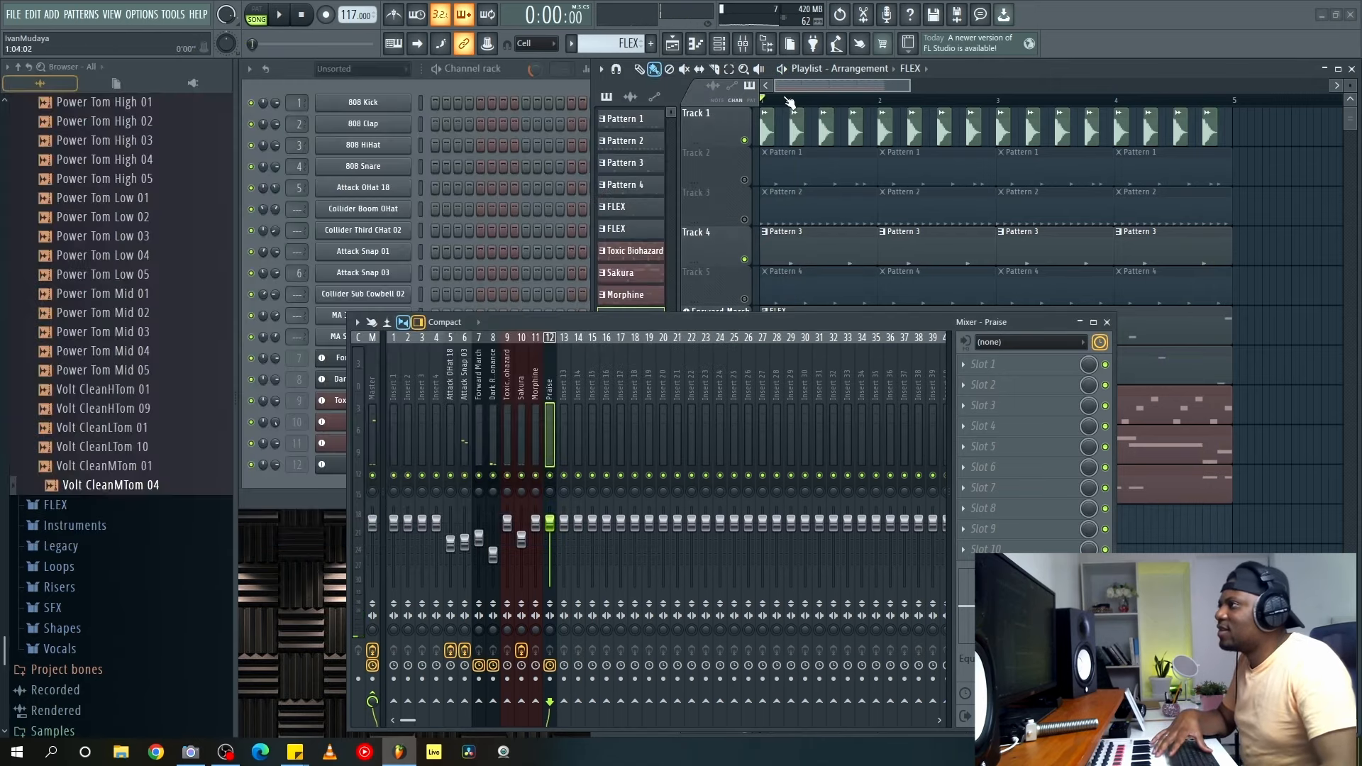
scroll(799, 104, down, 3)
click(1106, 322)
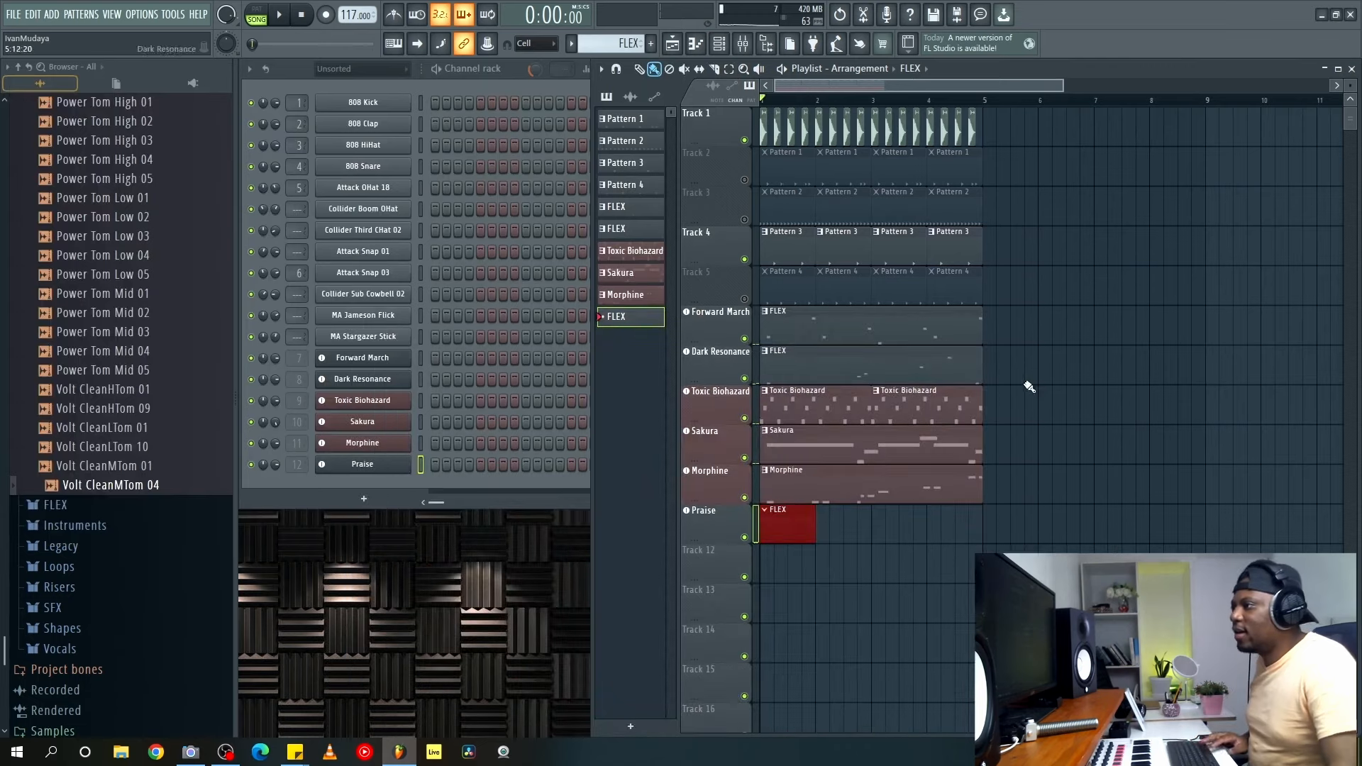
Select all four-bar clips from Track 1 through Morphine and duplicate them three times to fill 16 bars.
drag(1020, 486, 758, 108)
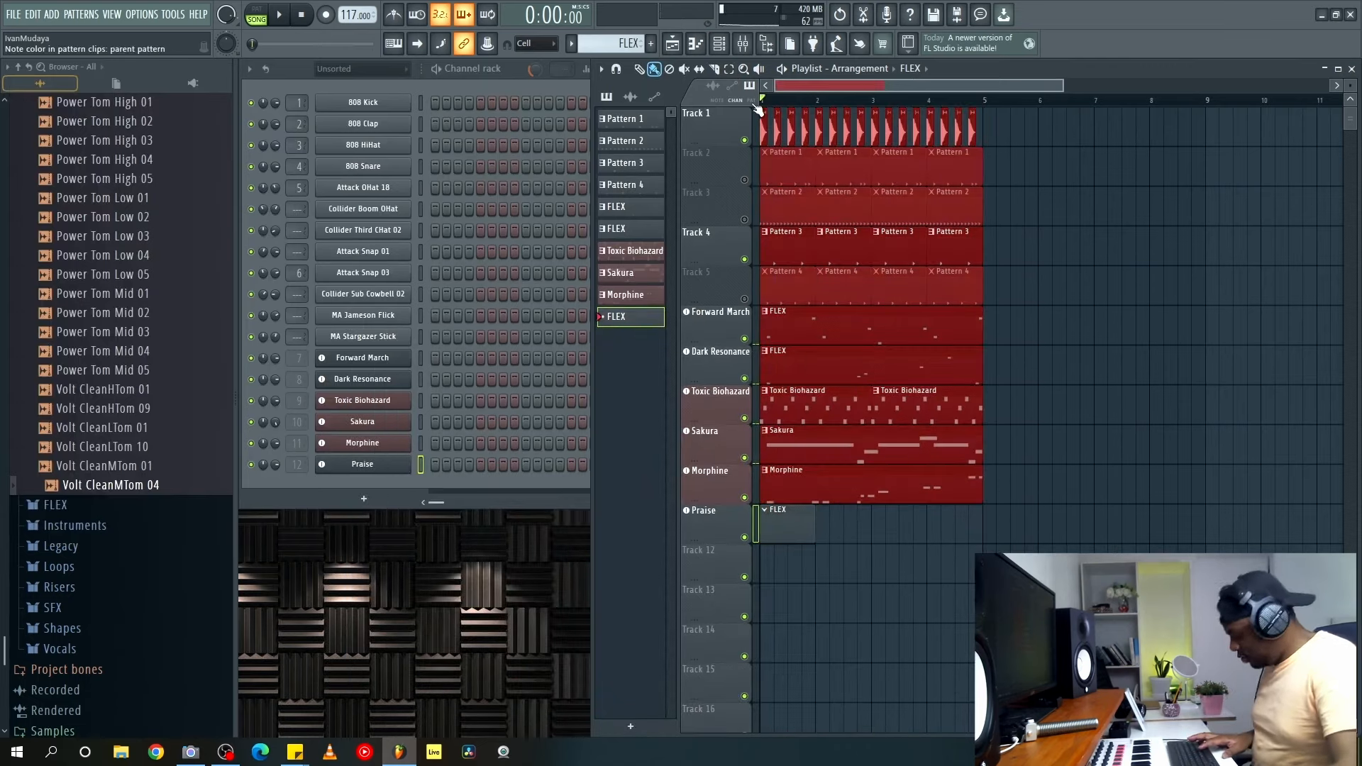
key(ctrl+b)
key(ctrl+b)
key(ctrl+b)
scroll(897, 110, down, 2)
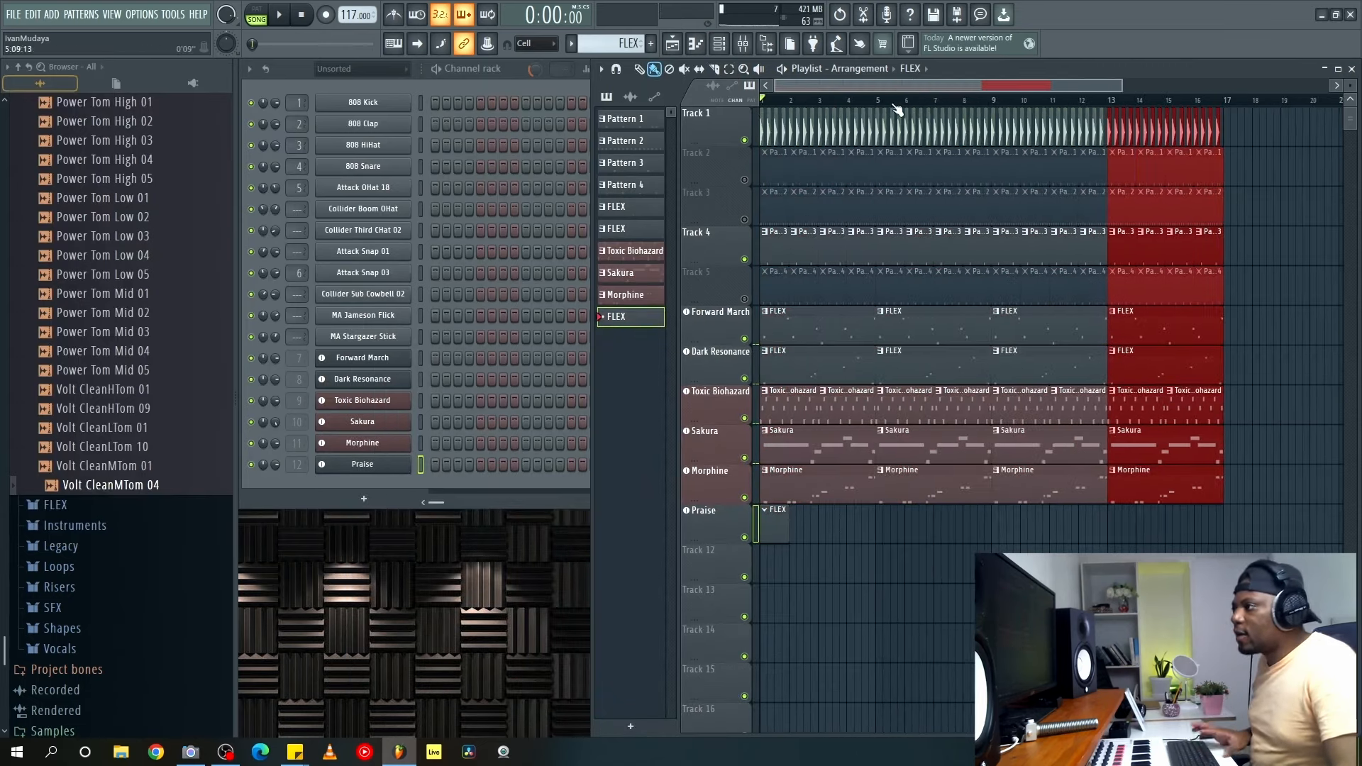
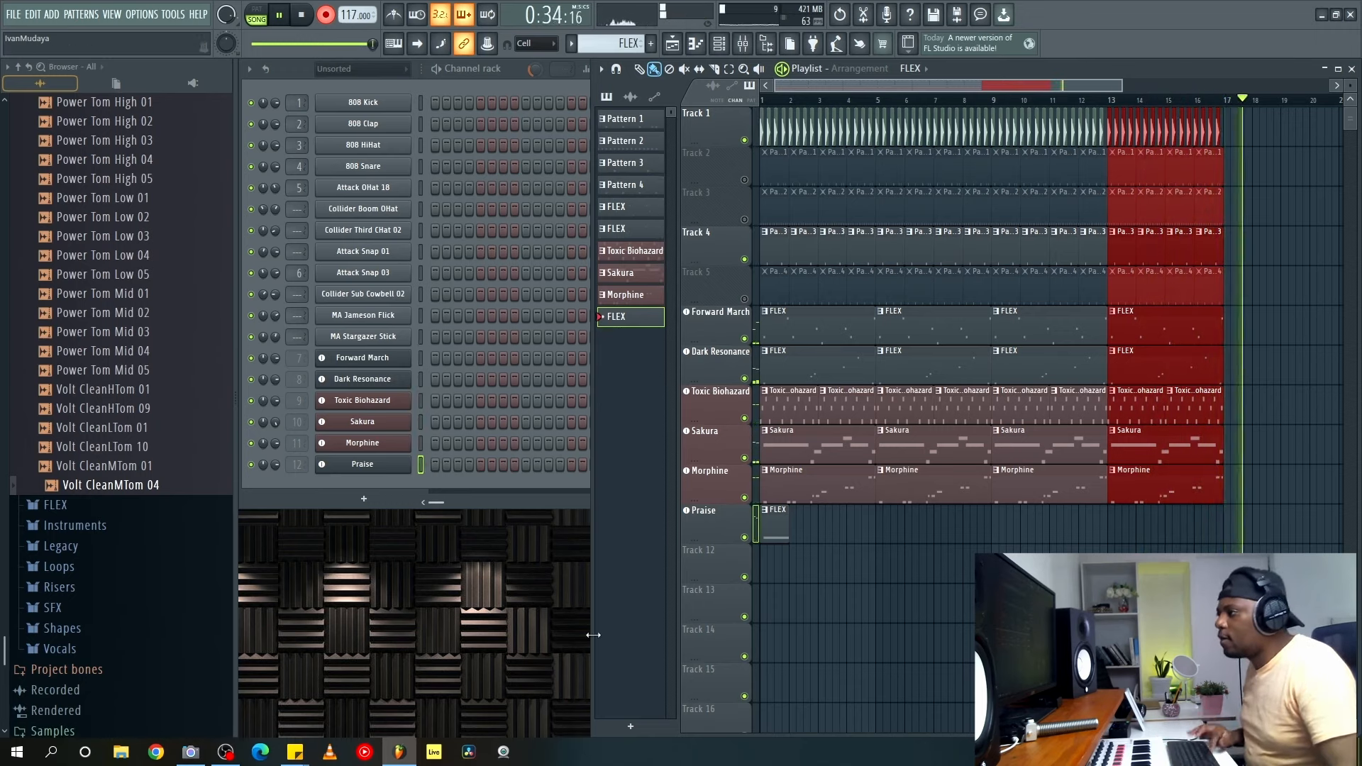
Stop recording the Praise part, open its notes in the piano roll, and play them from the start.
key(space)
click(512, 477)
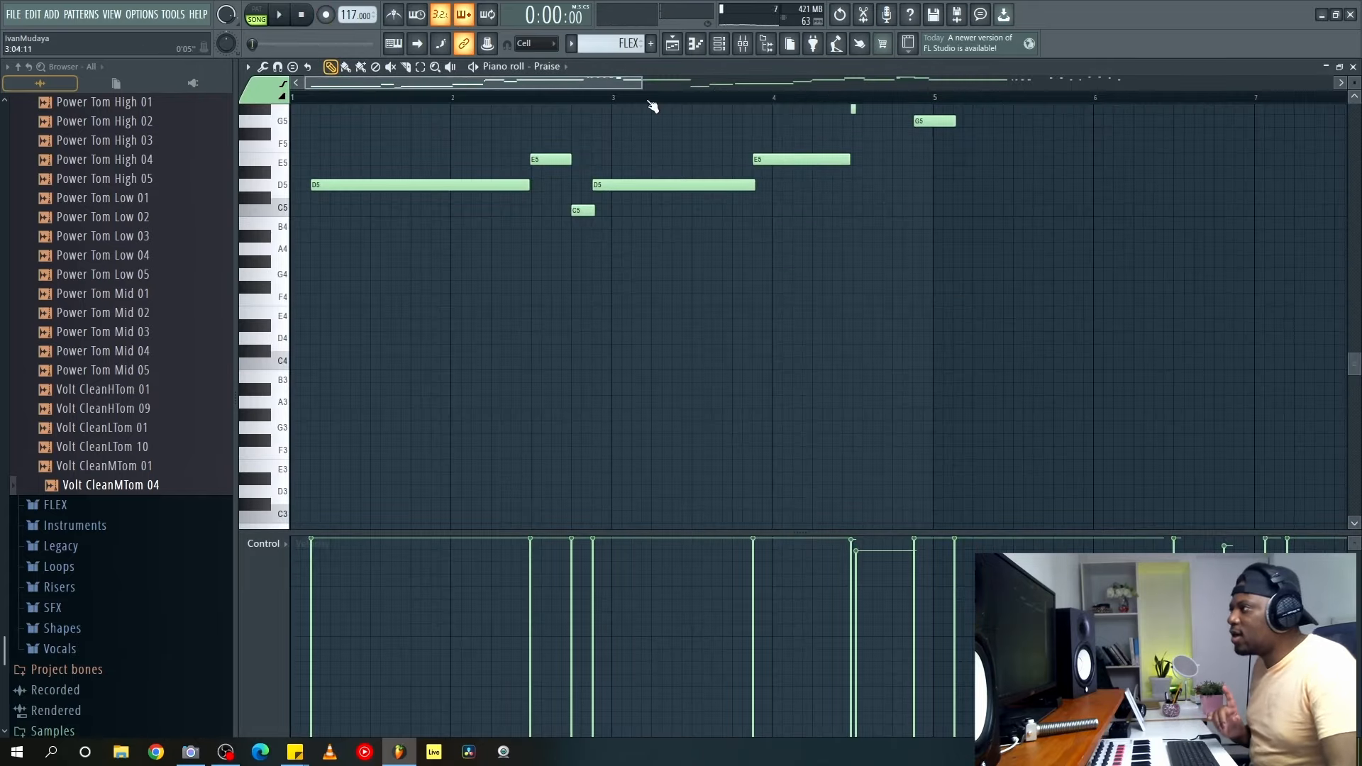
scroll(653, 106, down, 6)
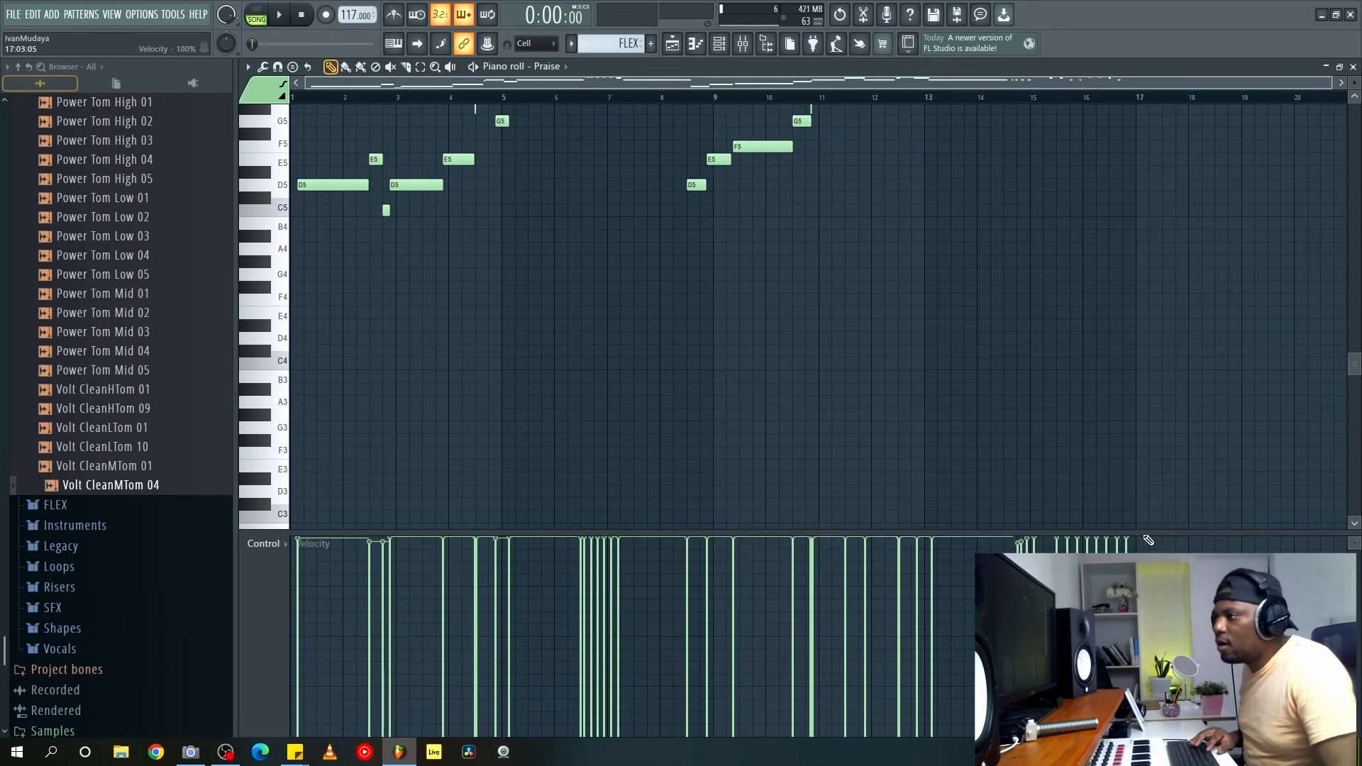
key(space)
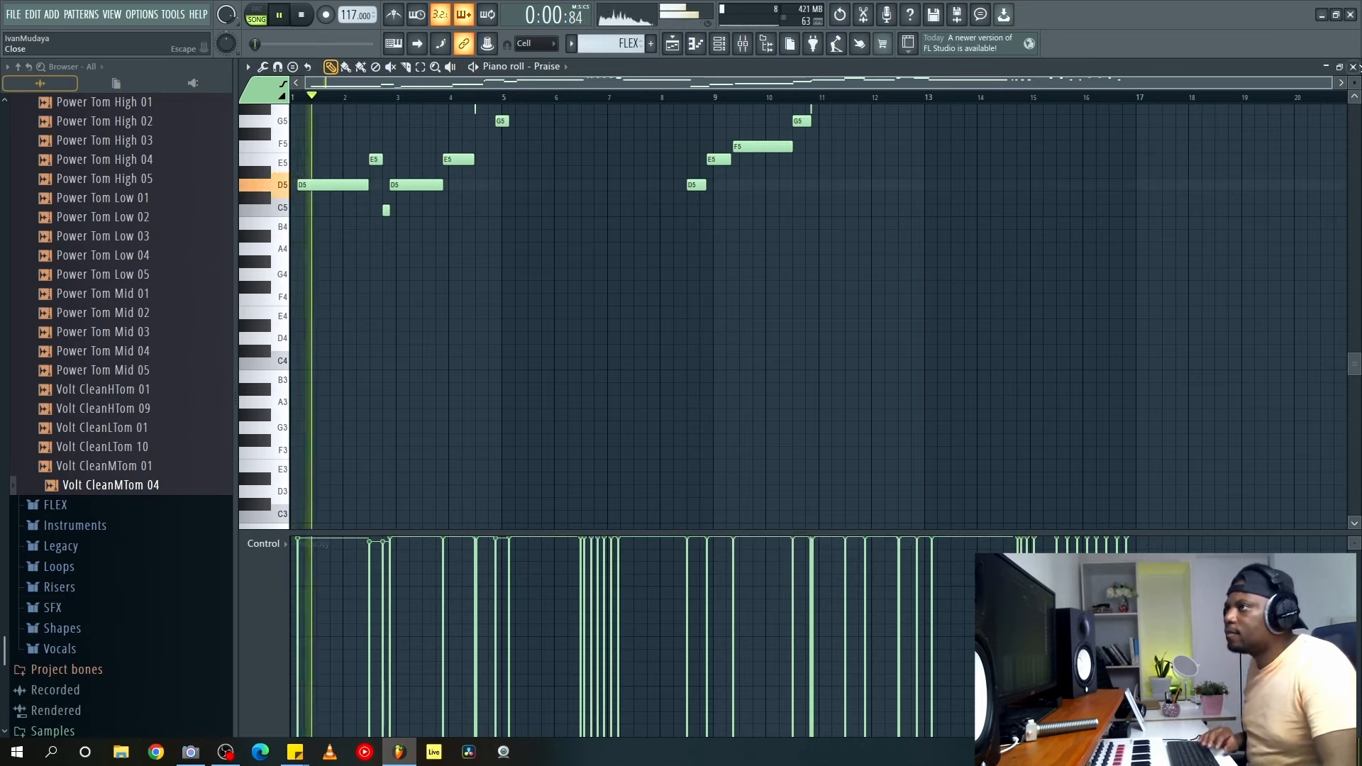
Set the Praise instrument's reverb mix to 75% and delay mix to 57%, and lower its channel volume.
key(F7)
click(363, 464)
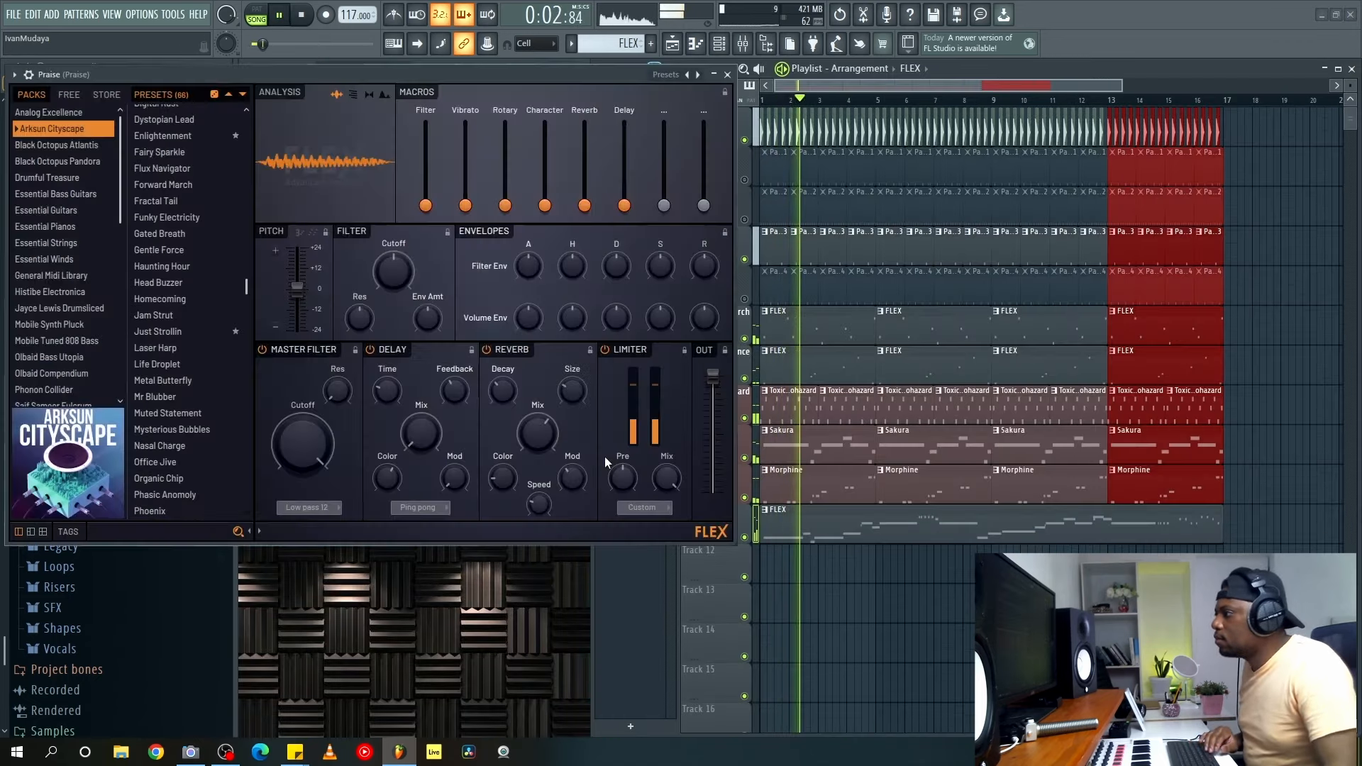
key(space)
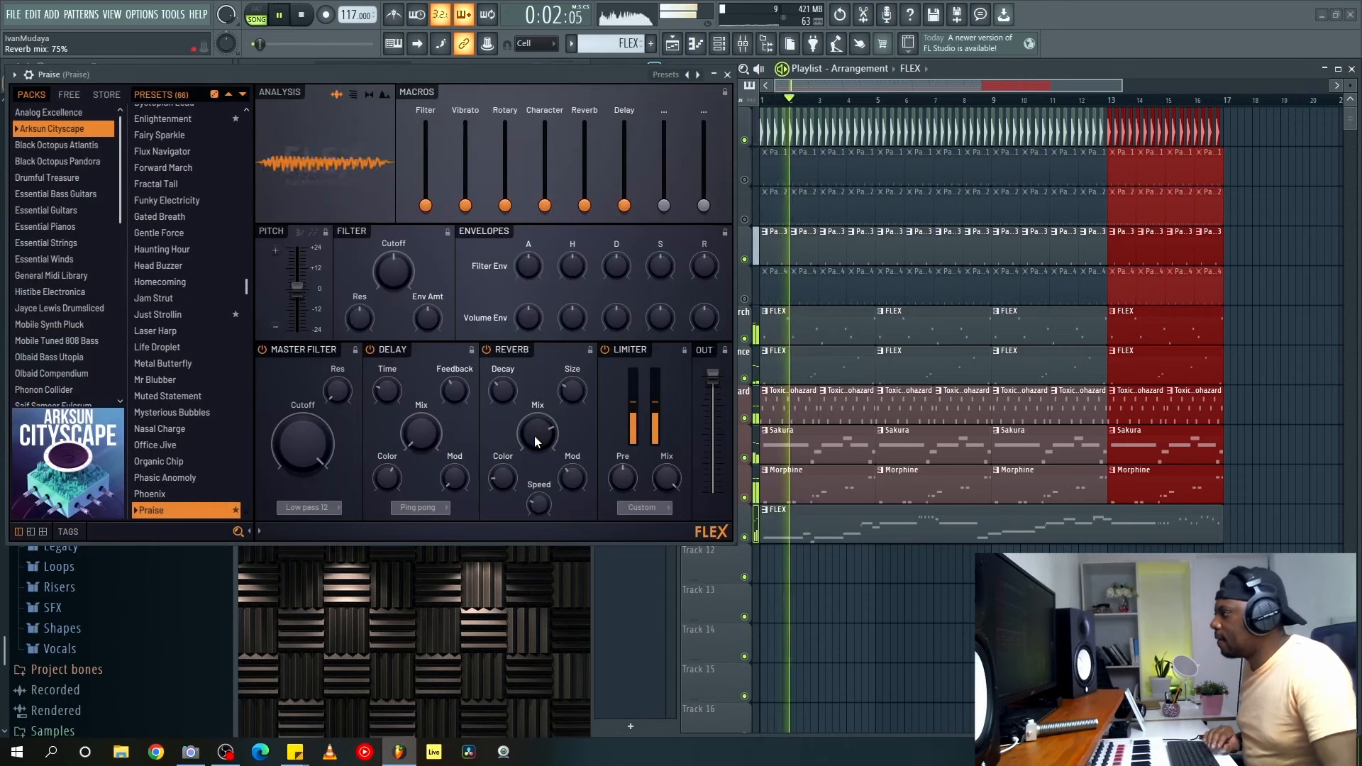
drag(441, 442, 441, 392)
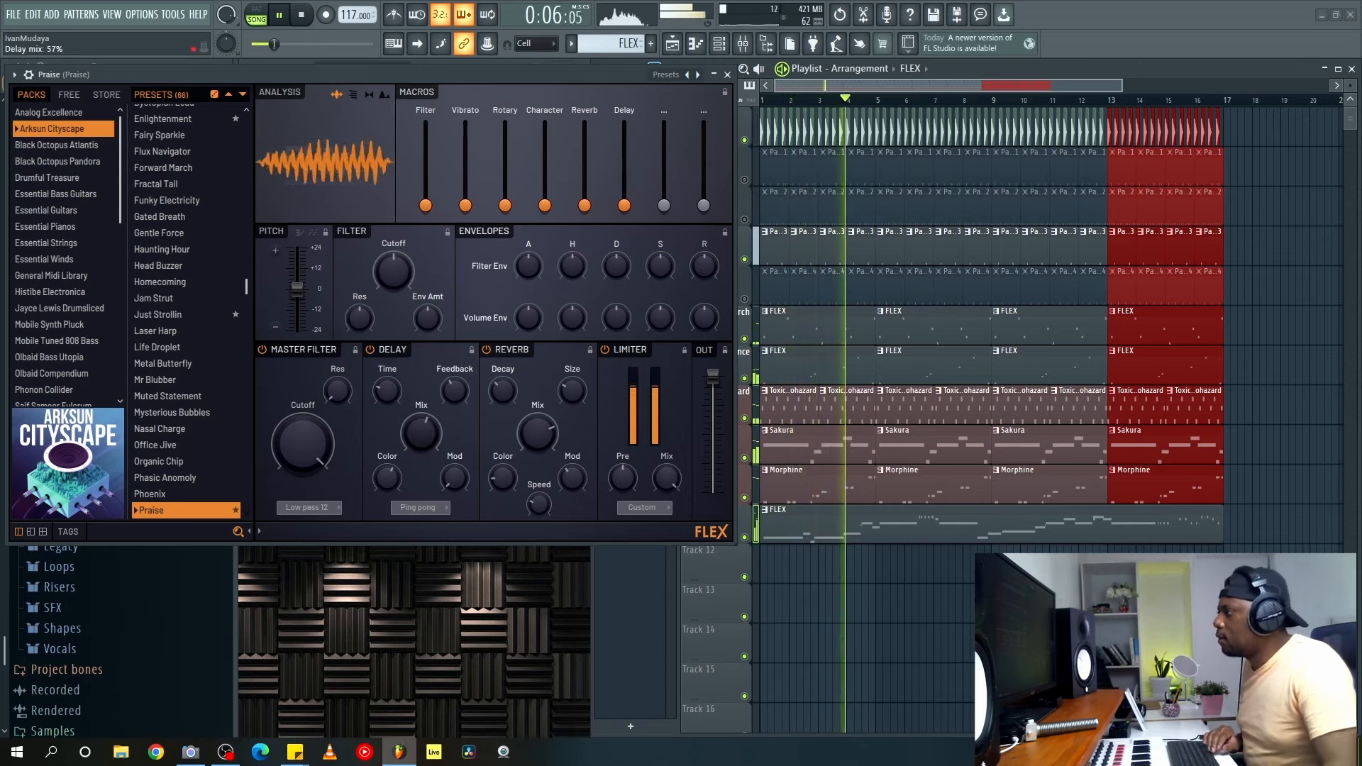
click(727, 75)
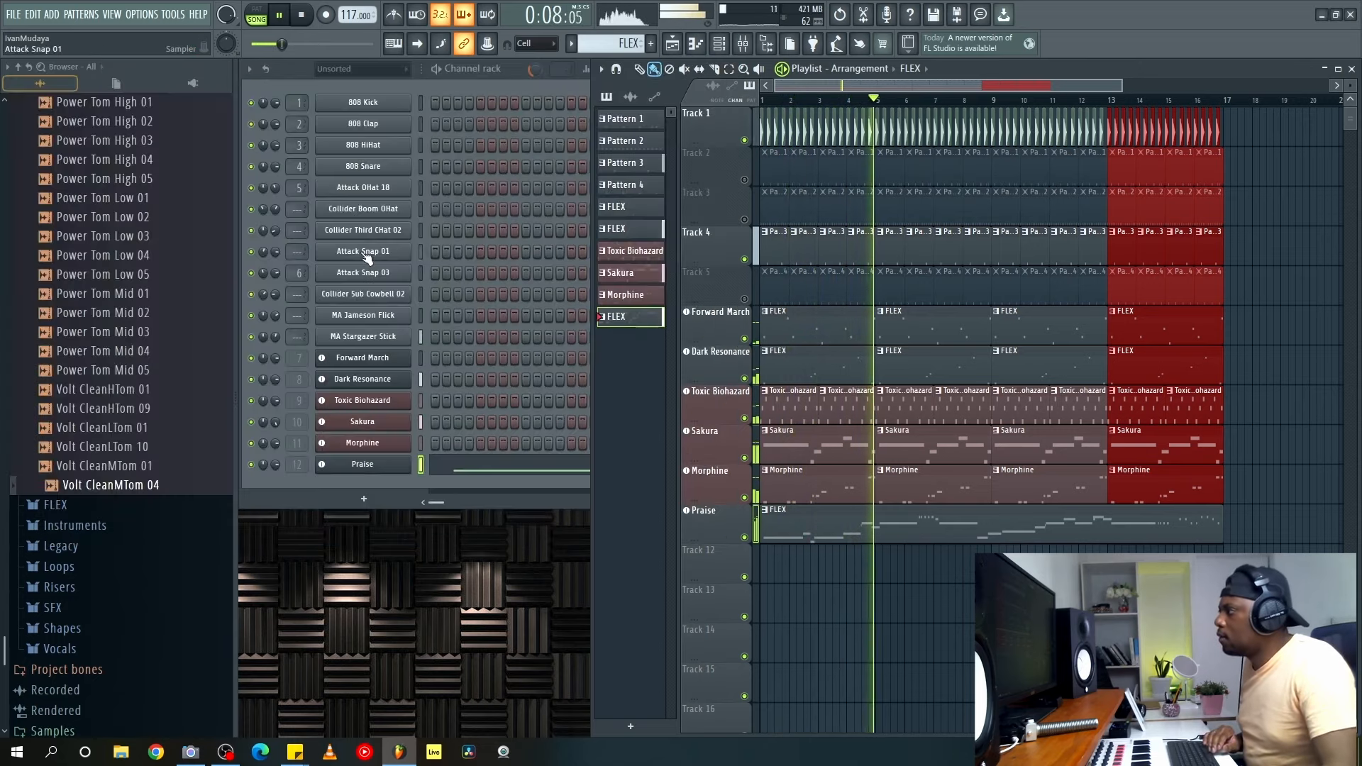
drag(276, 465, 275, 483)
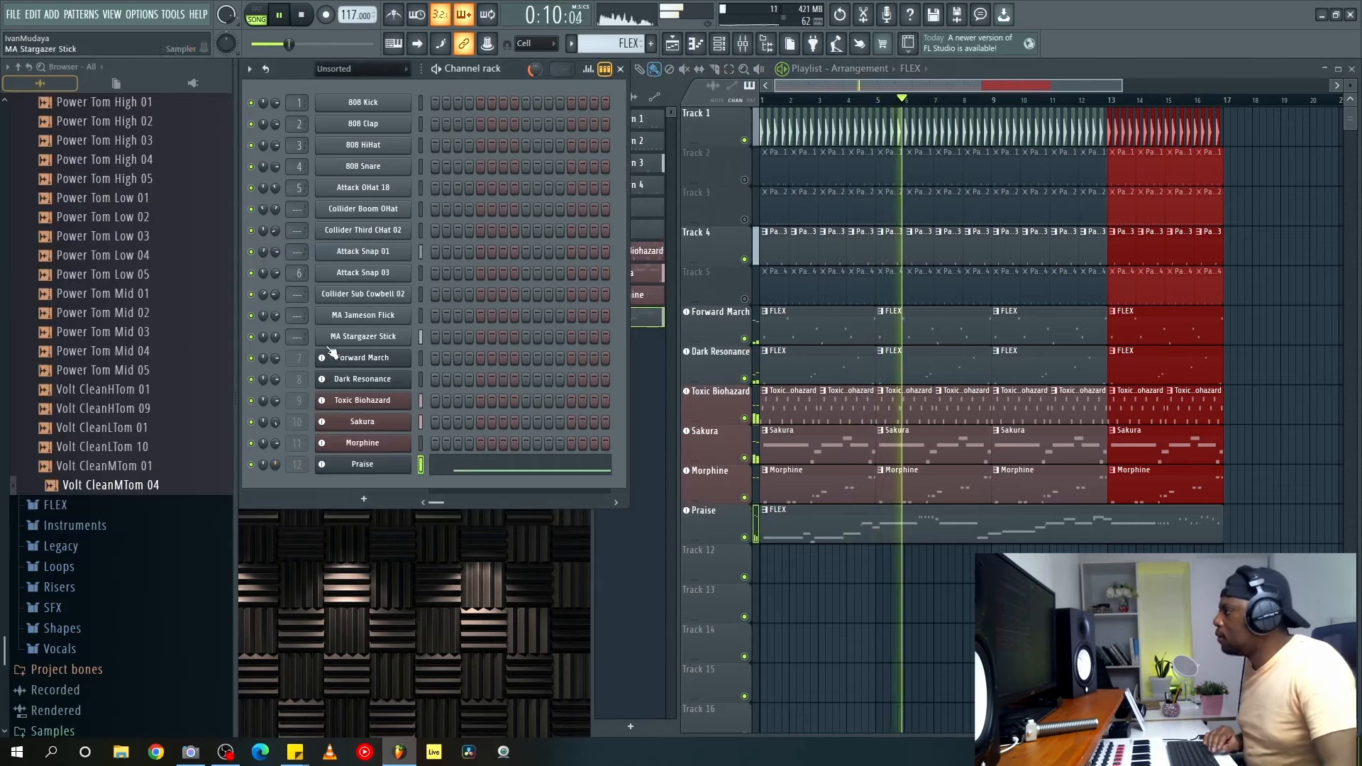
key(space)
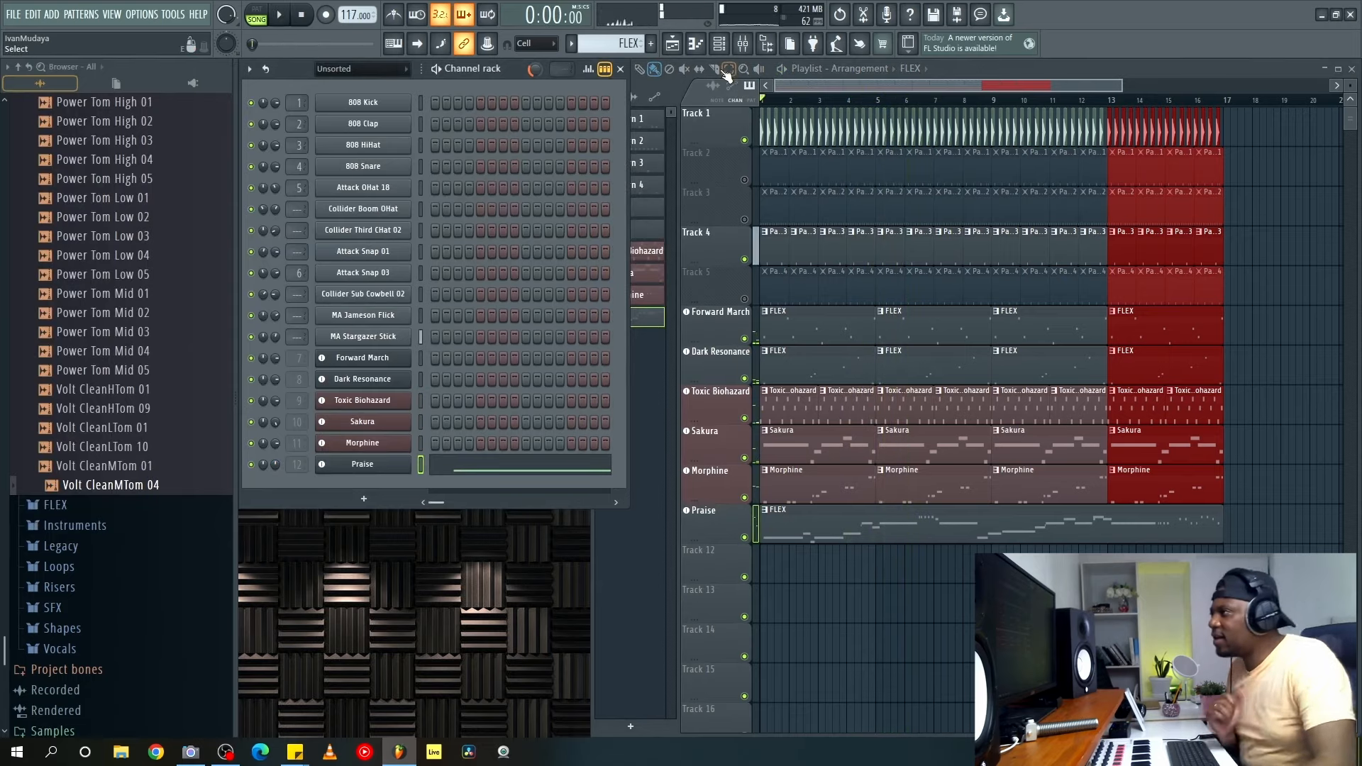
Add a GMS synthesizer and open its preset library at the Pads & Textures bank.
click(818, 46)
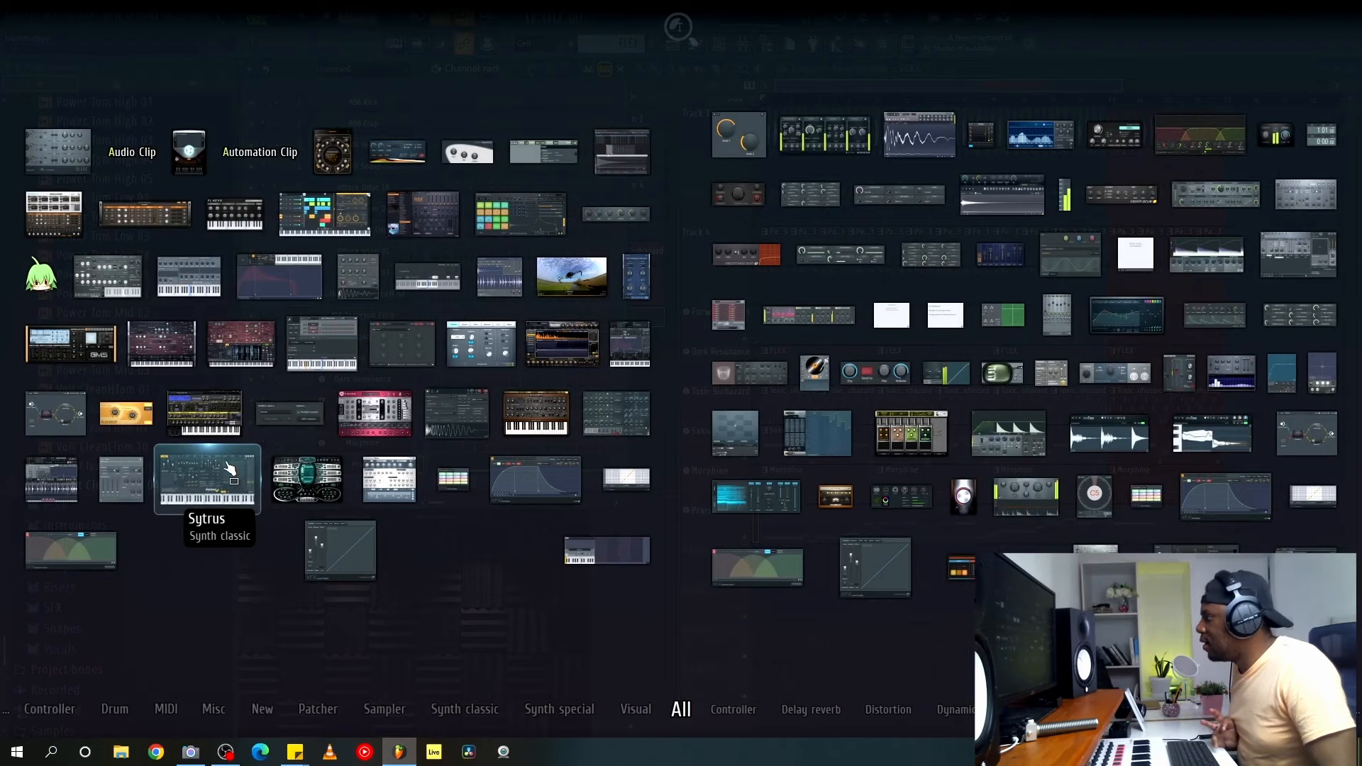
drag(84, 340, 711, 567)
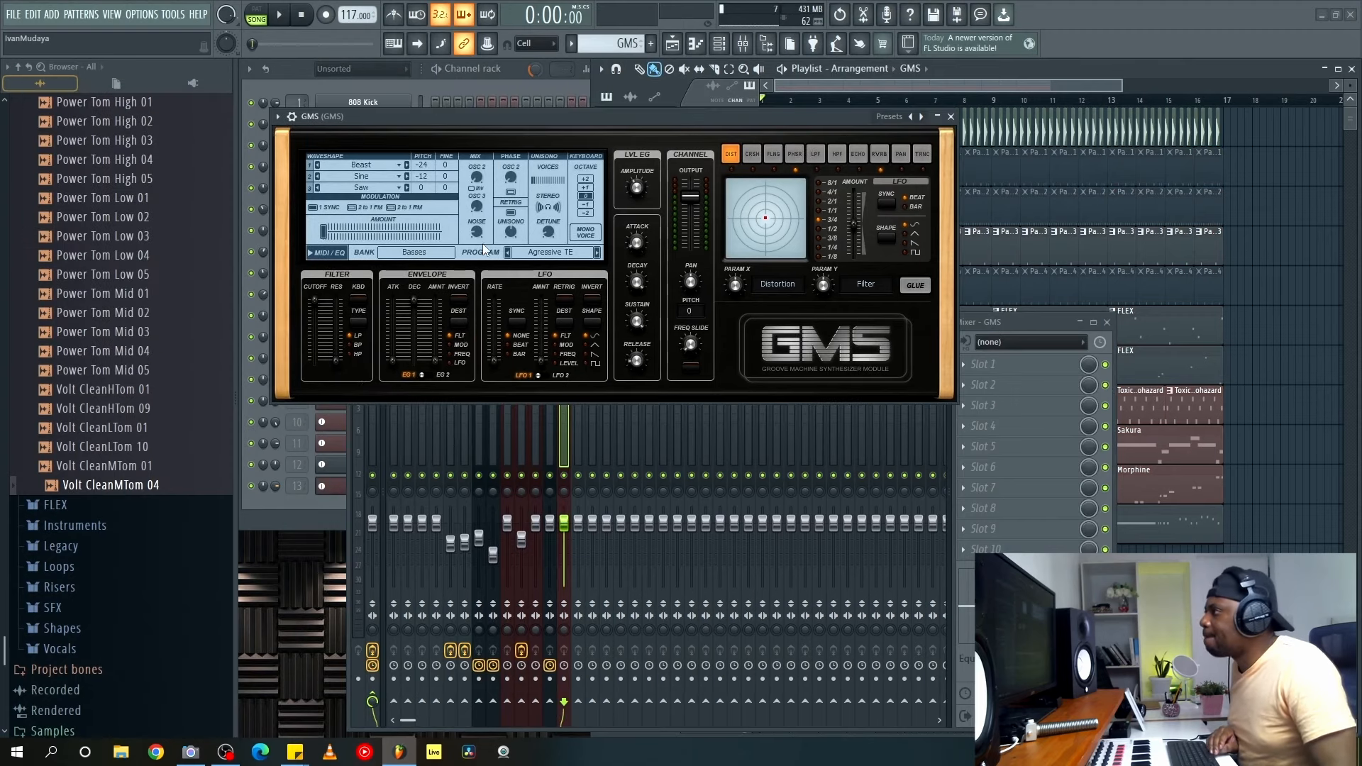
click(415, 254)
click(541, 235)
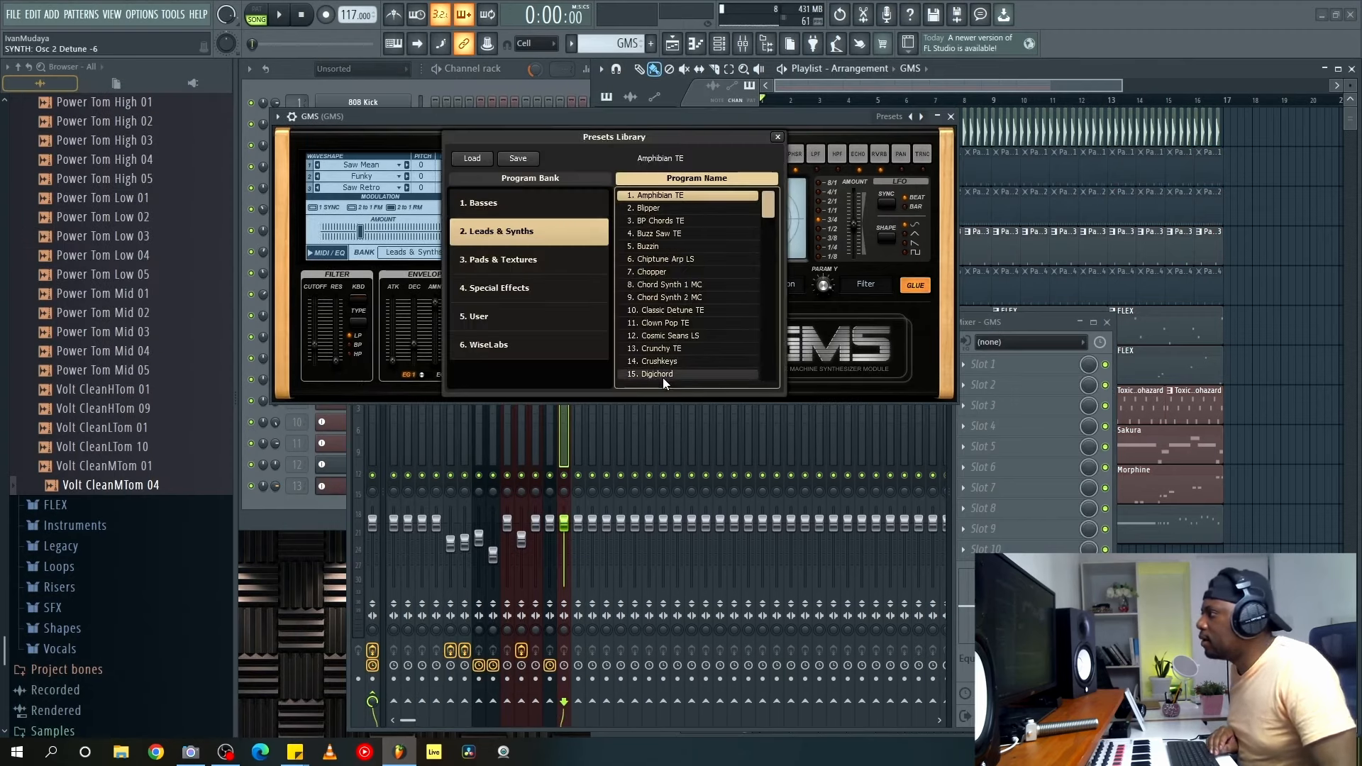
click(551, 260)
Audition the Texture presets, load Squared LFO, and try it over the playing arrangement before closing GMS and the mixer.
scroll(738, 291, down, 6)
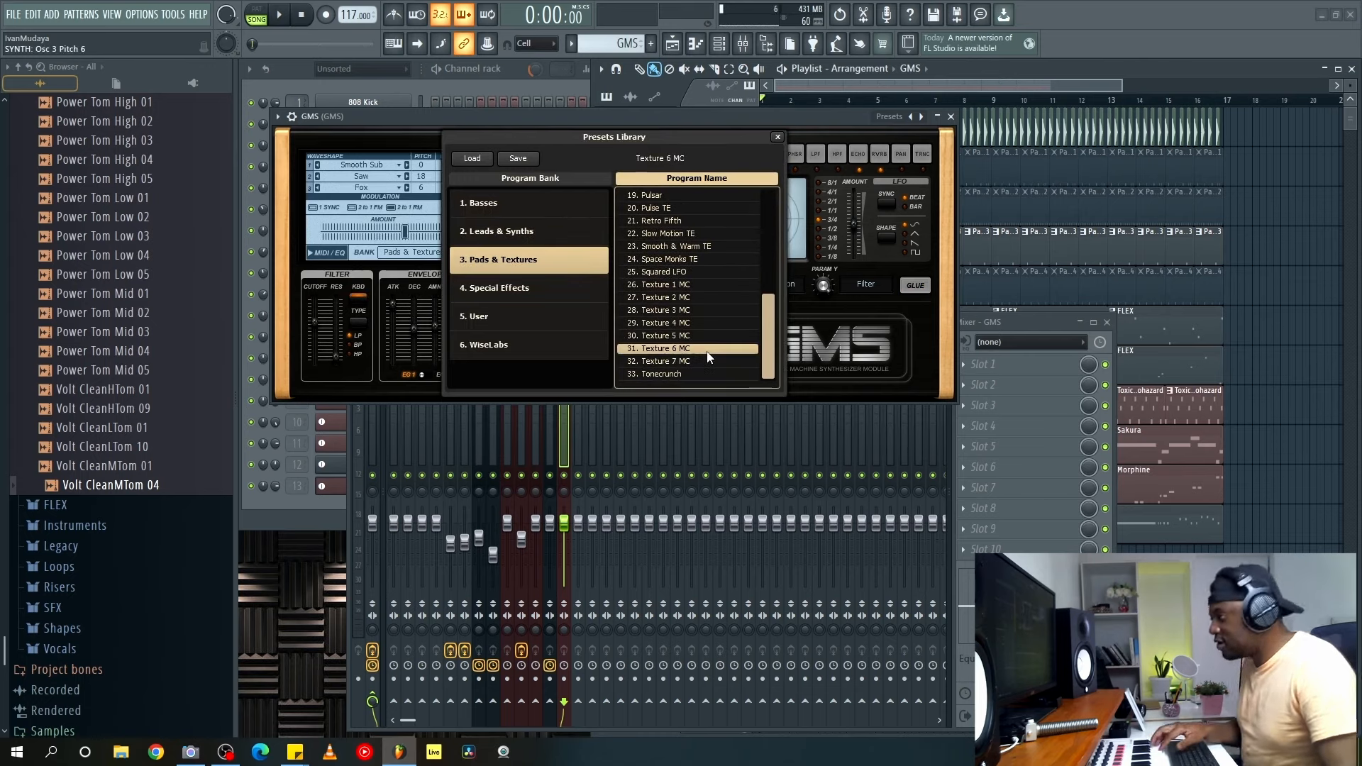
click(698, 311)
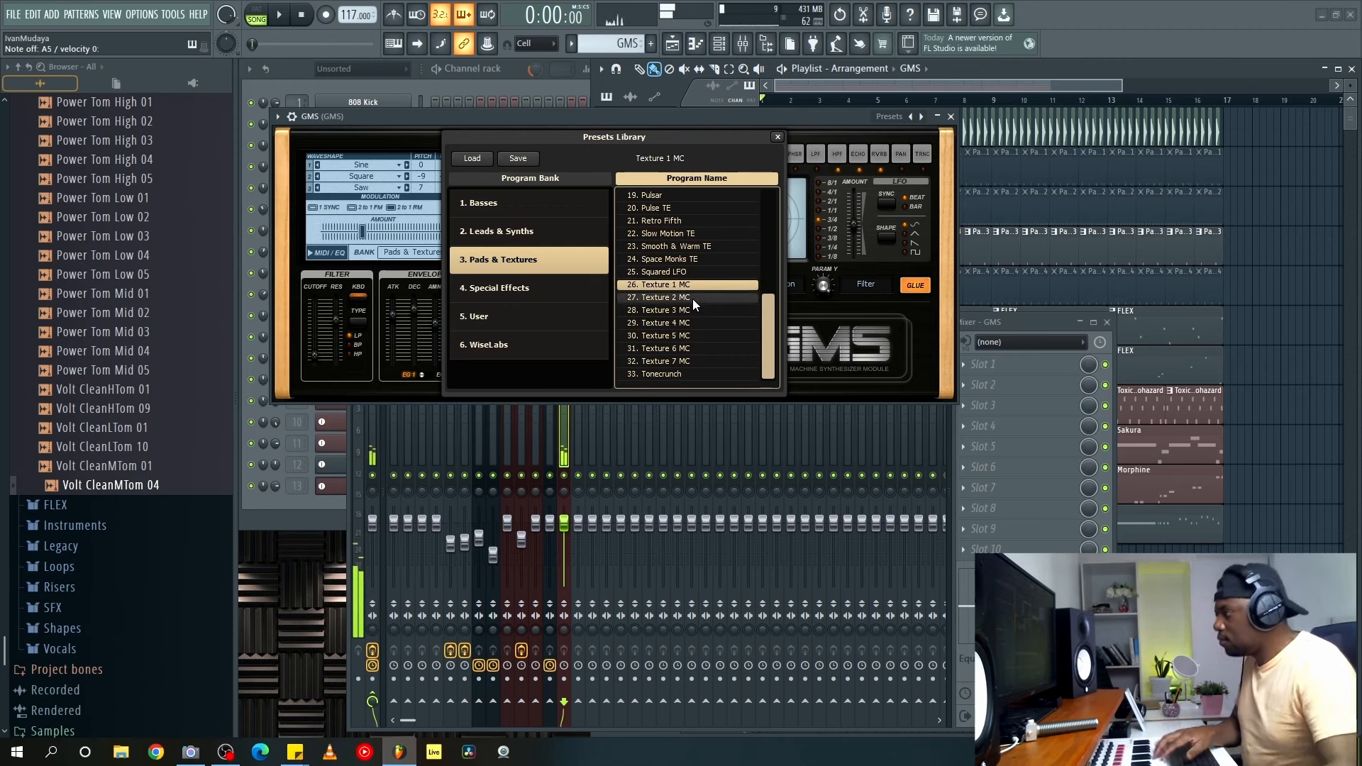
click(693, 274)
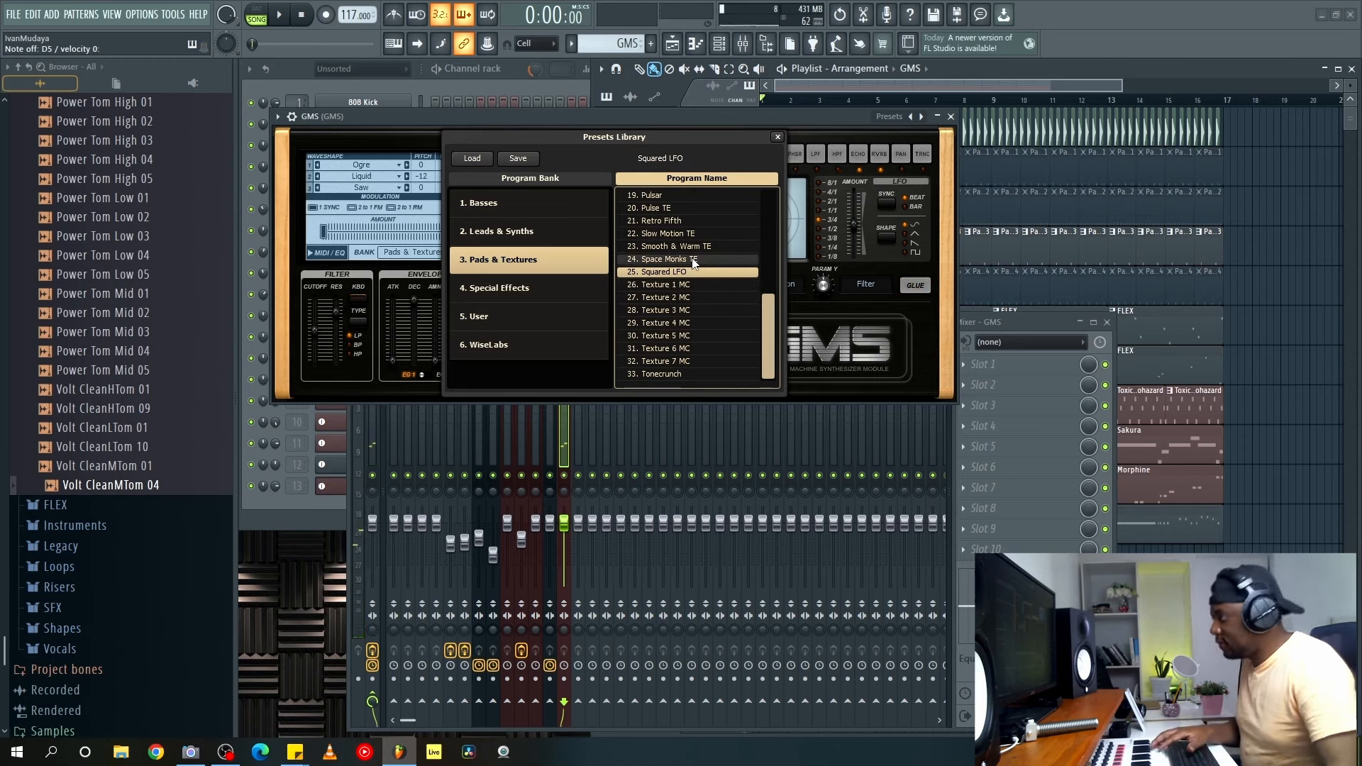
key(Escape)
key(space)
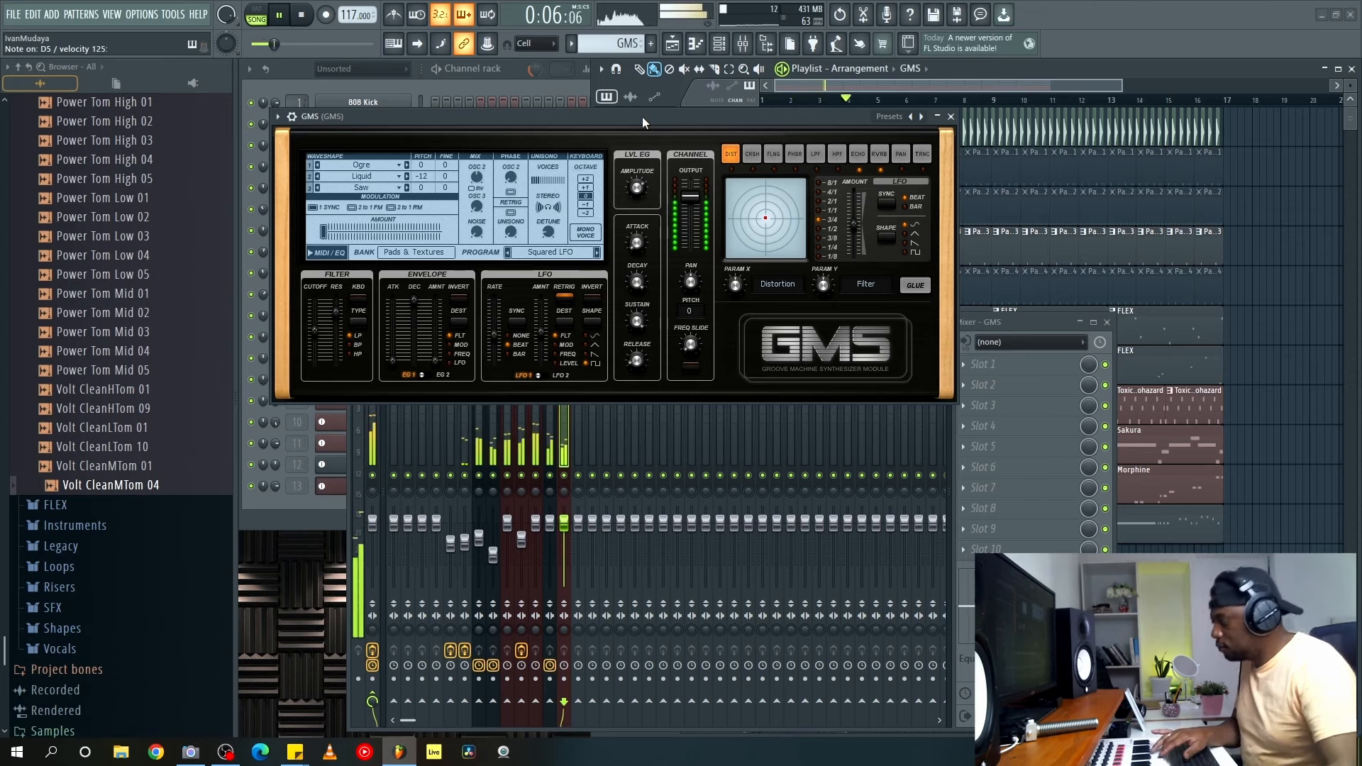
click(951, 116)
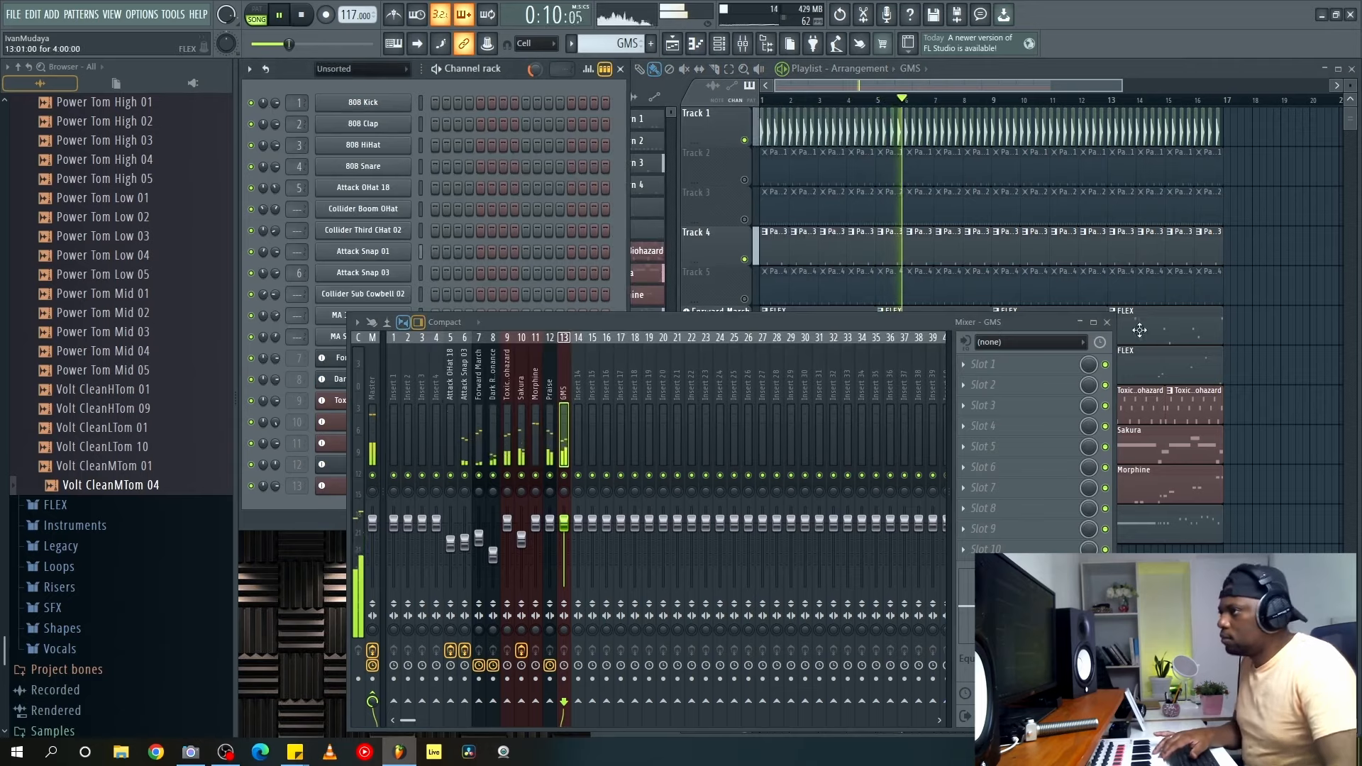
click(1107, 323)
key(space)
Draw a four-bar D5 note starting at bar 1 in the GMS piano roll, and return to the playlist.
right_click(383, 487)
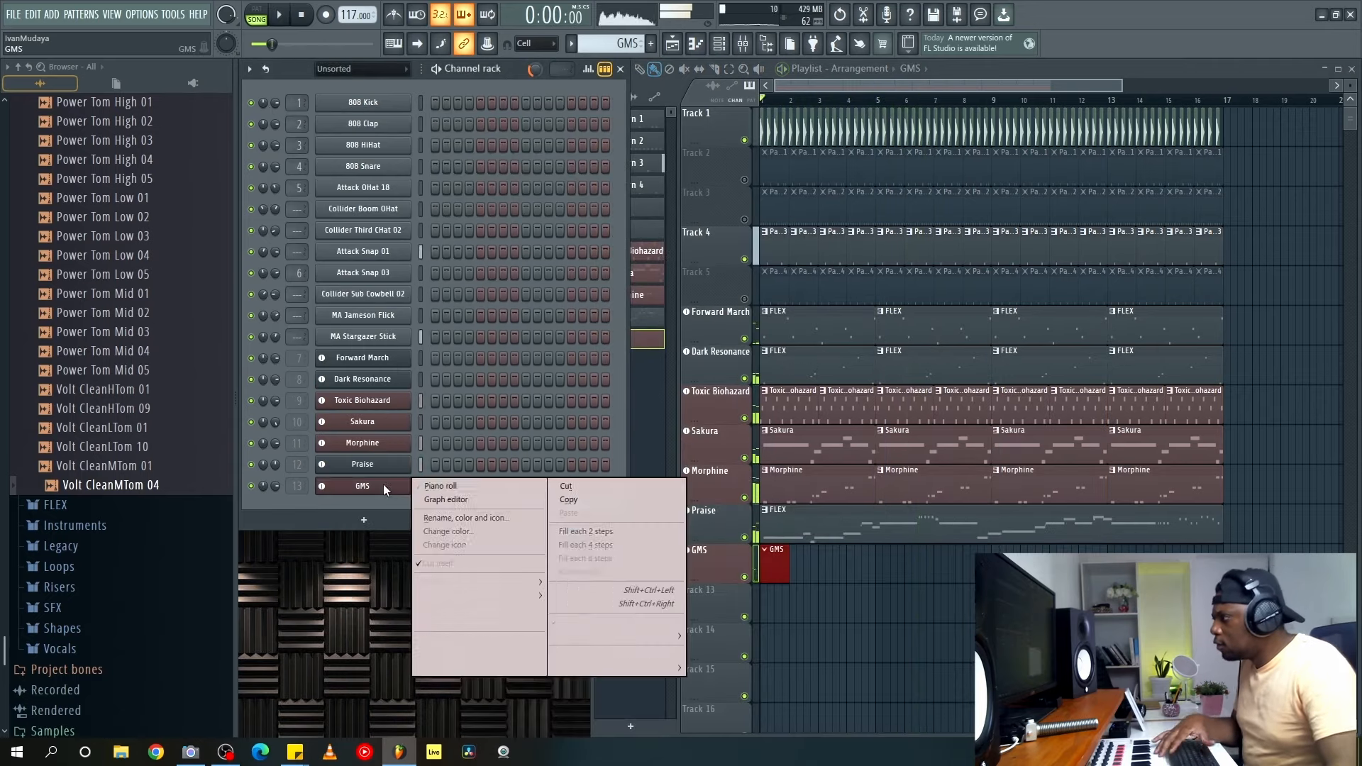
click(504, 486)
click(293, 260)
drag(314, 262, 615, 260)
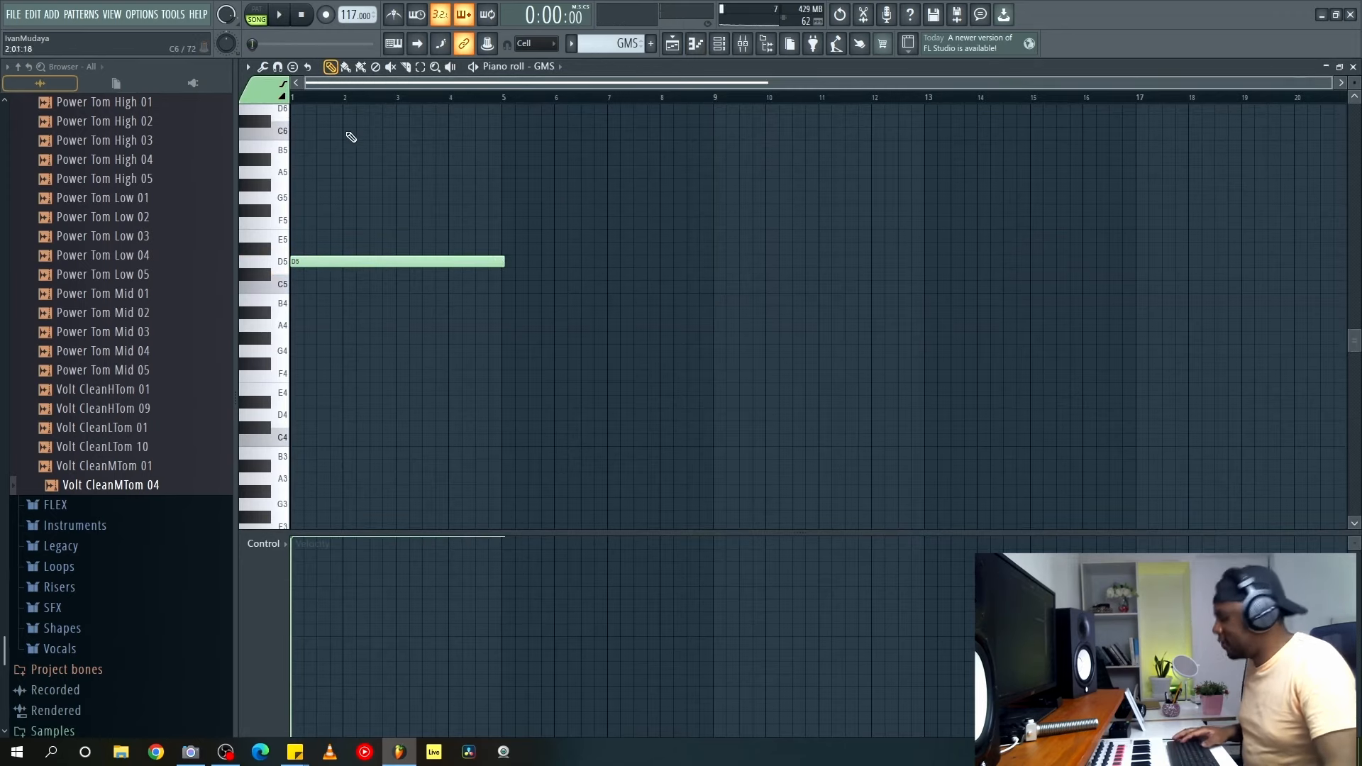
scroll(334, 97, up, 6)
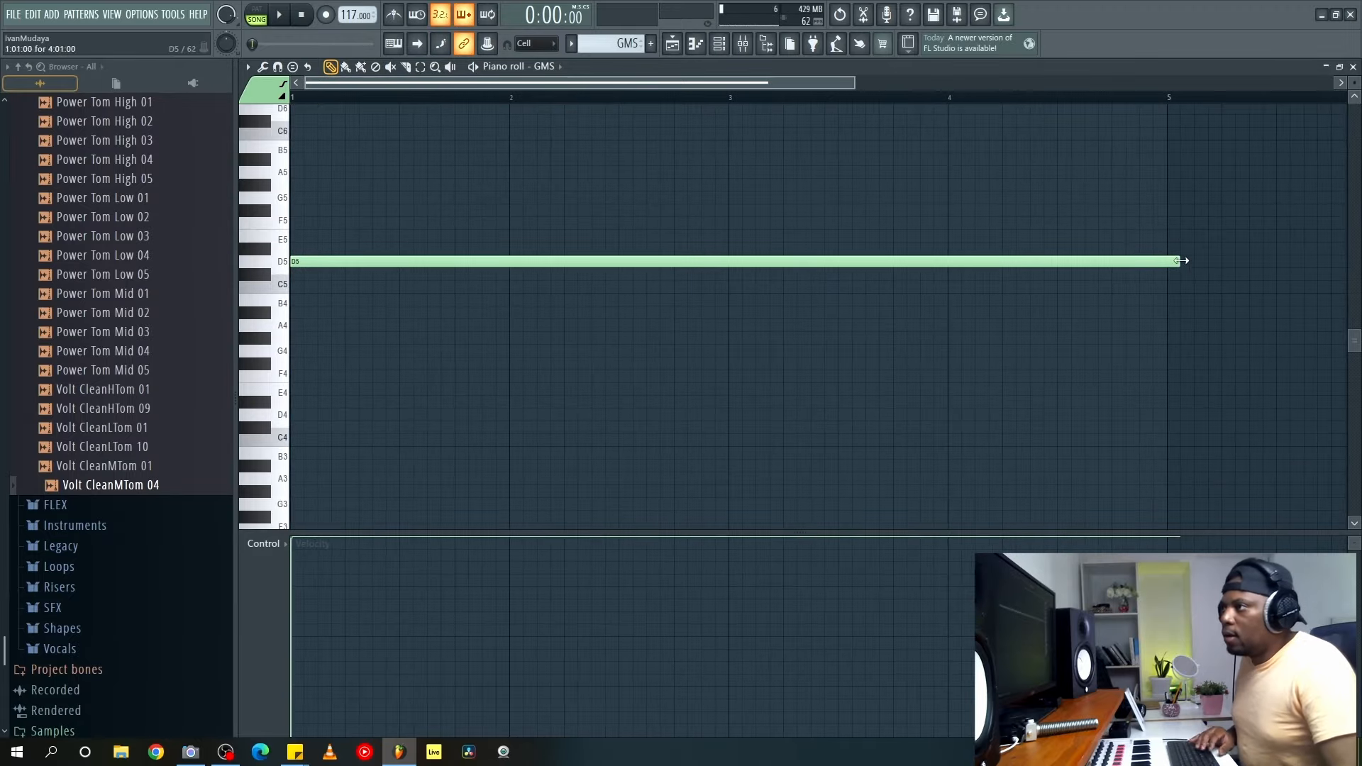
click(1353, 66)
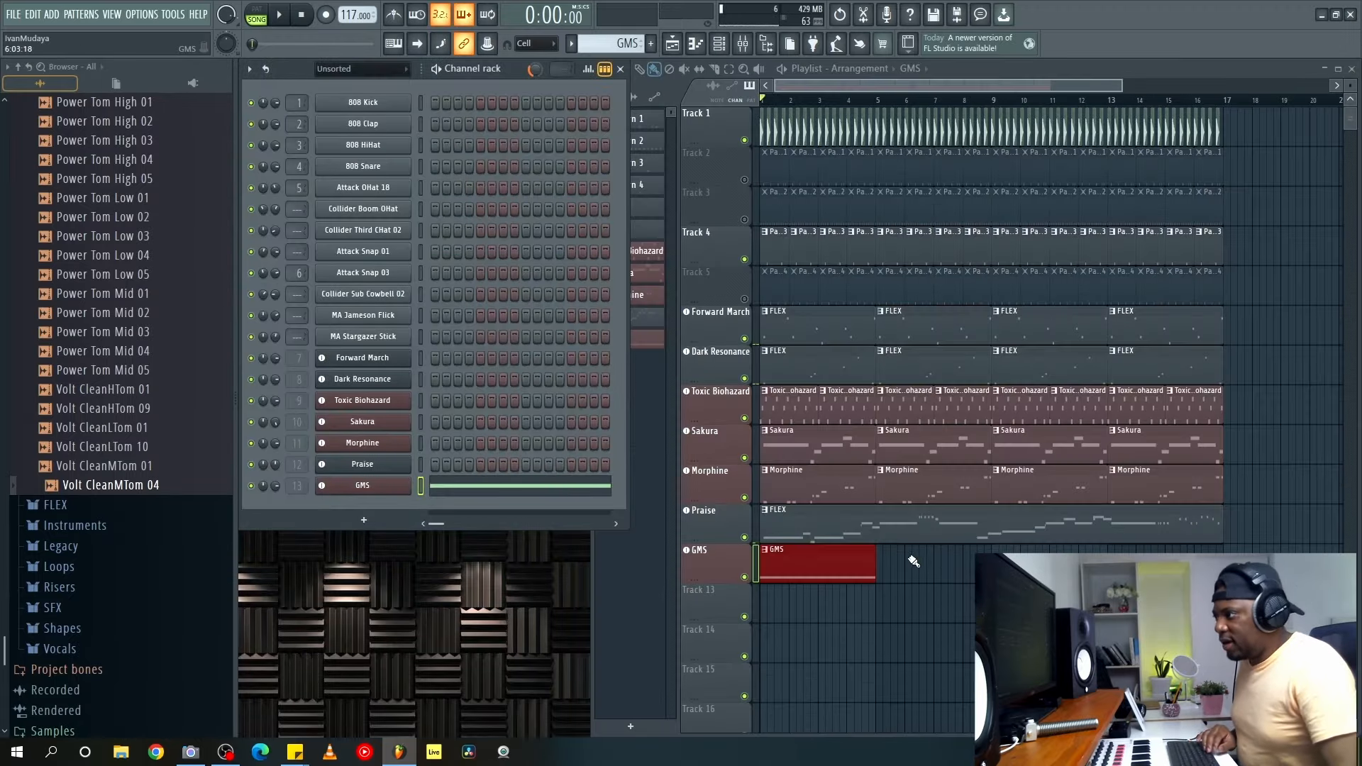
Repeat the GMS clip from bar 5 to the end of the 16-bar arrangement, and set the GMS channel volume to 48%.
key(space)
drag(882, 566, 1142, 568)
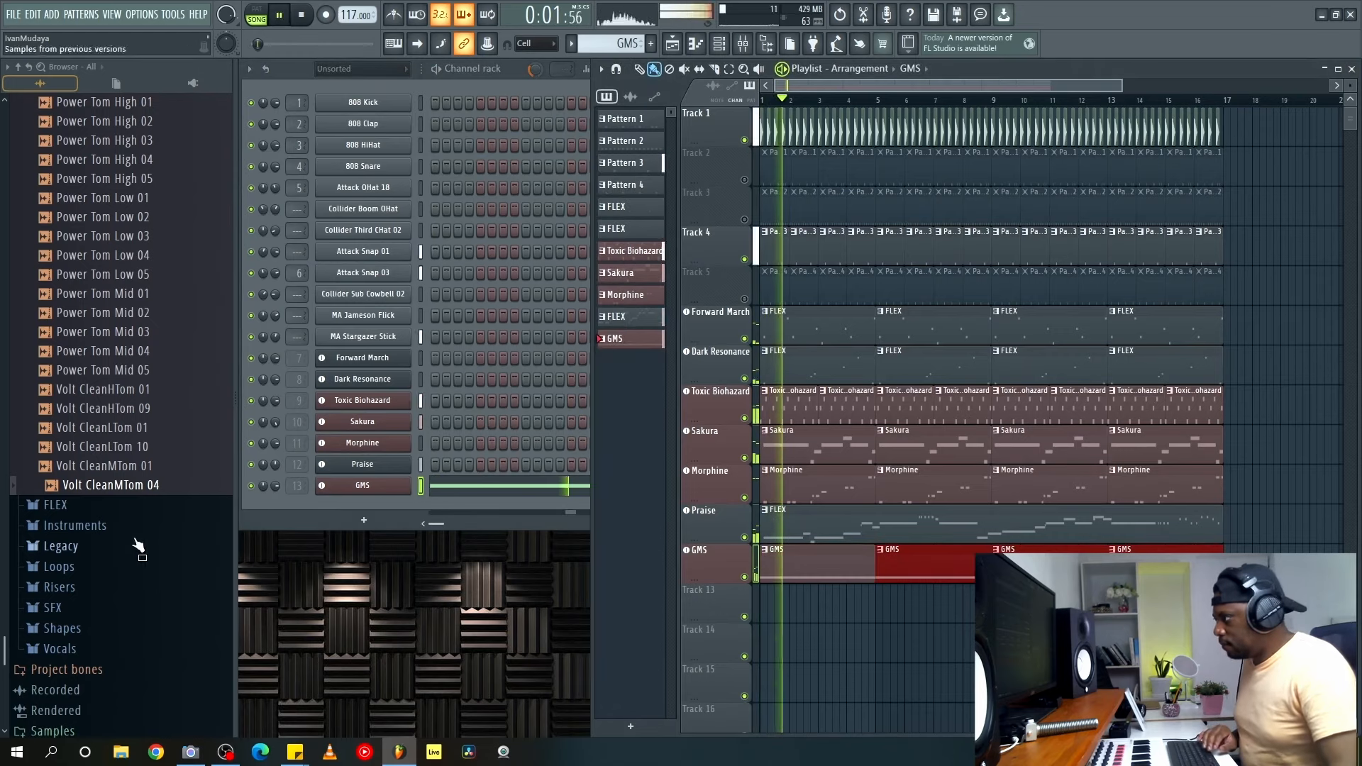
click(276, 487)
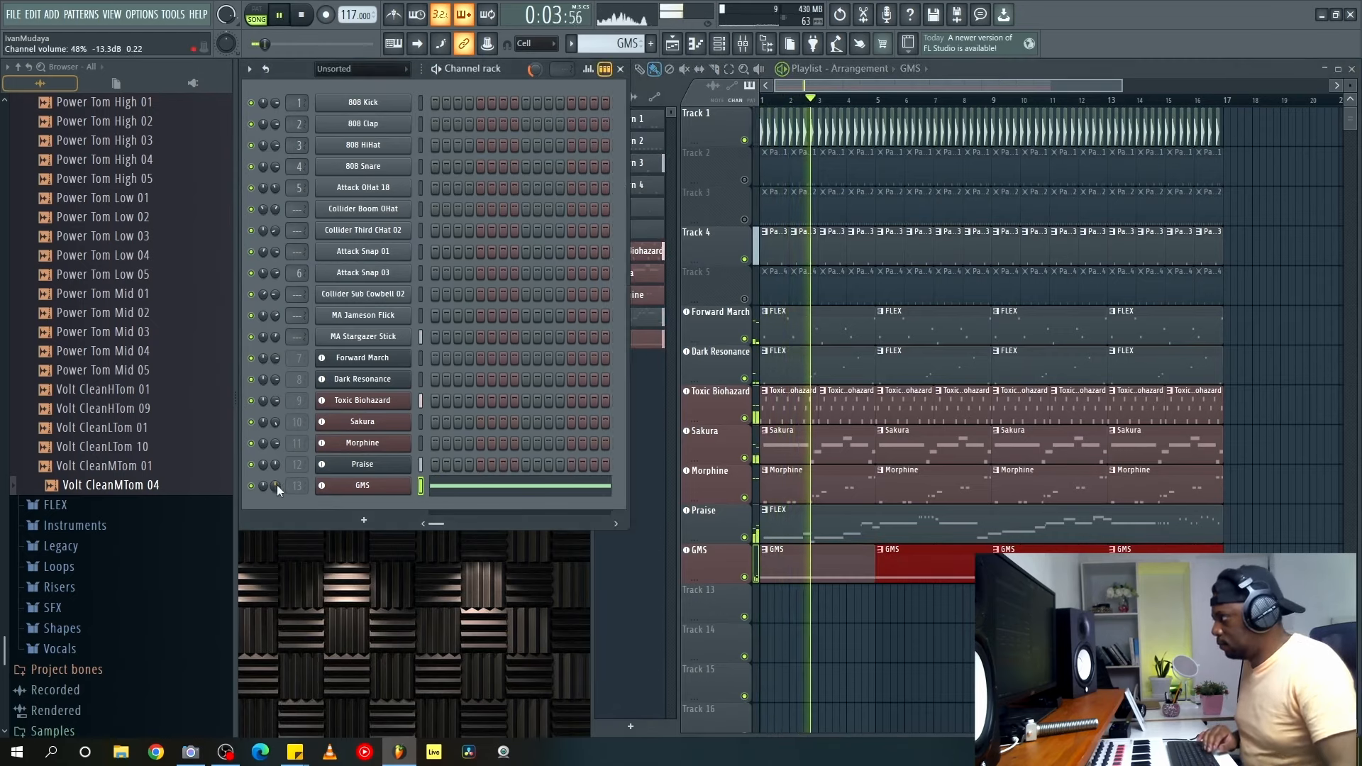
key(space)
Add a second GMS synthesizer on the track below GMS and load the Pad 2 MC preset from the Pads & Textures bank.
click(816, 57)
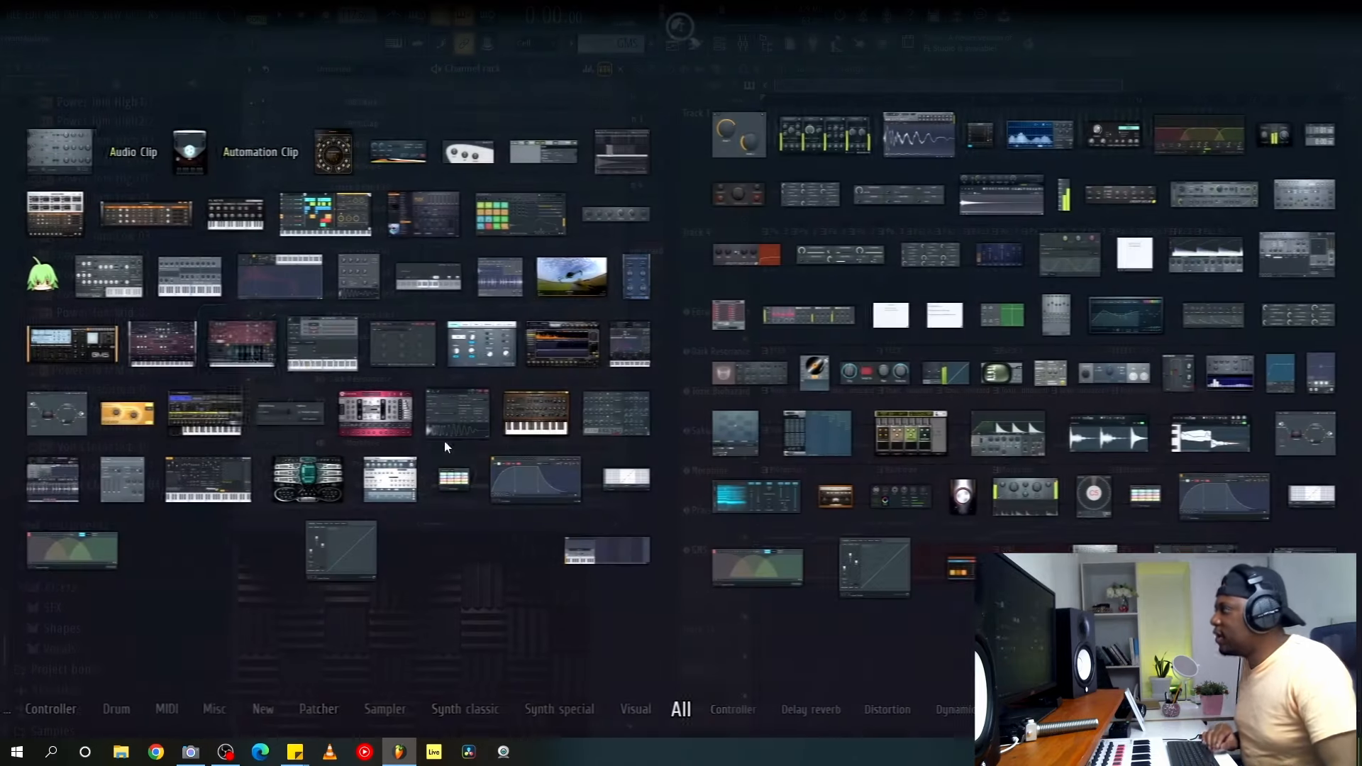
drag(100, 365, 716, 631)
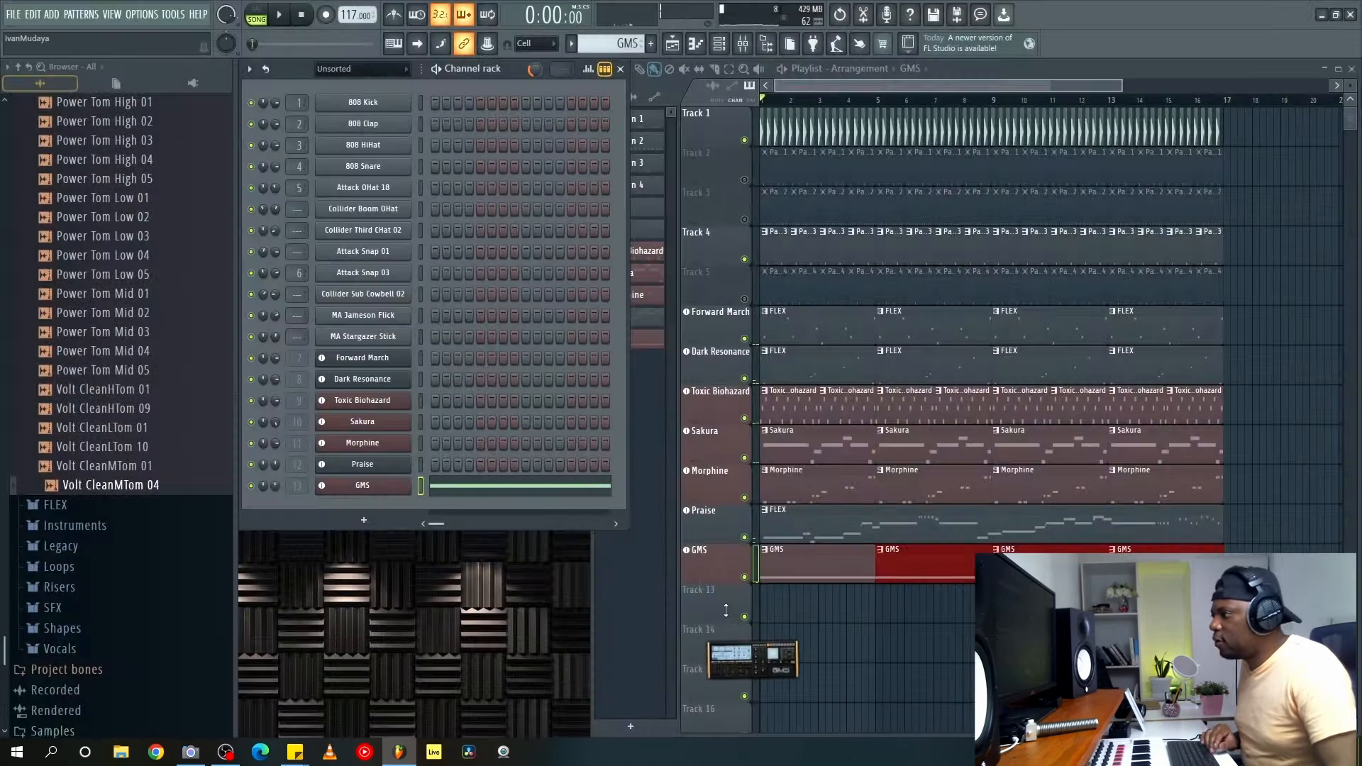
click(189, 247)
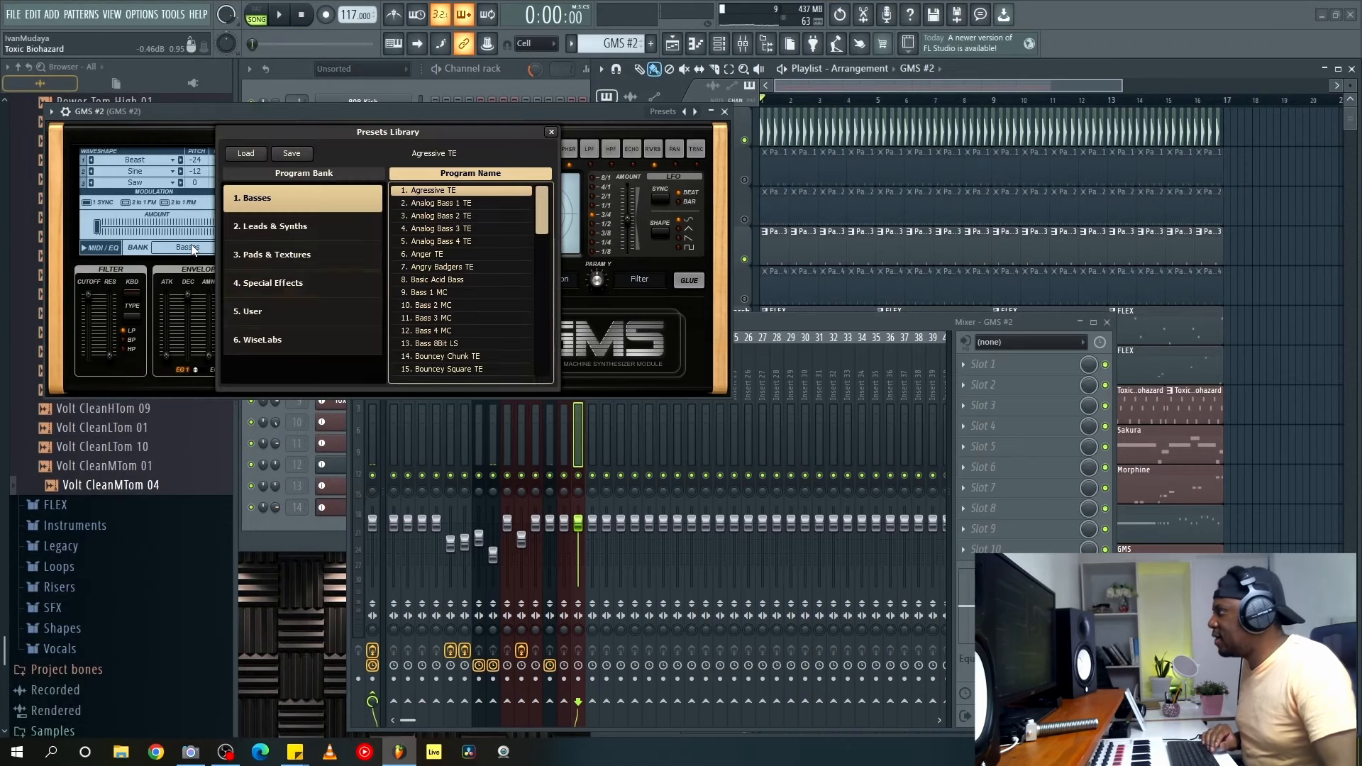
click(288, 256)
click(458, 324)
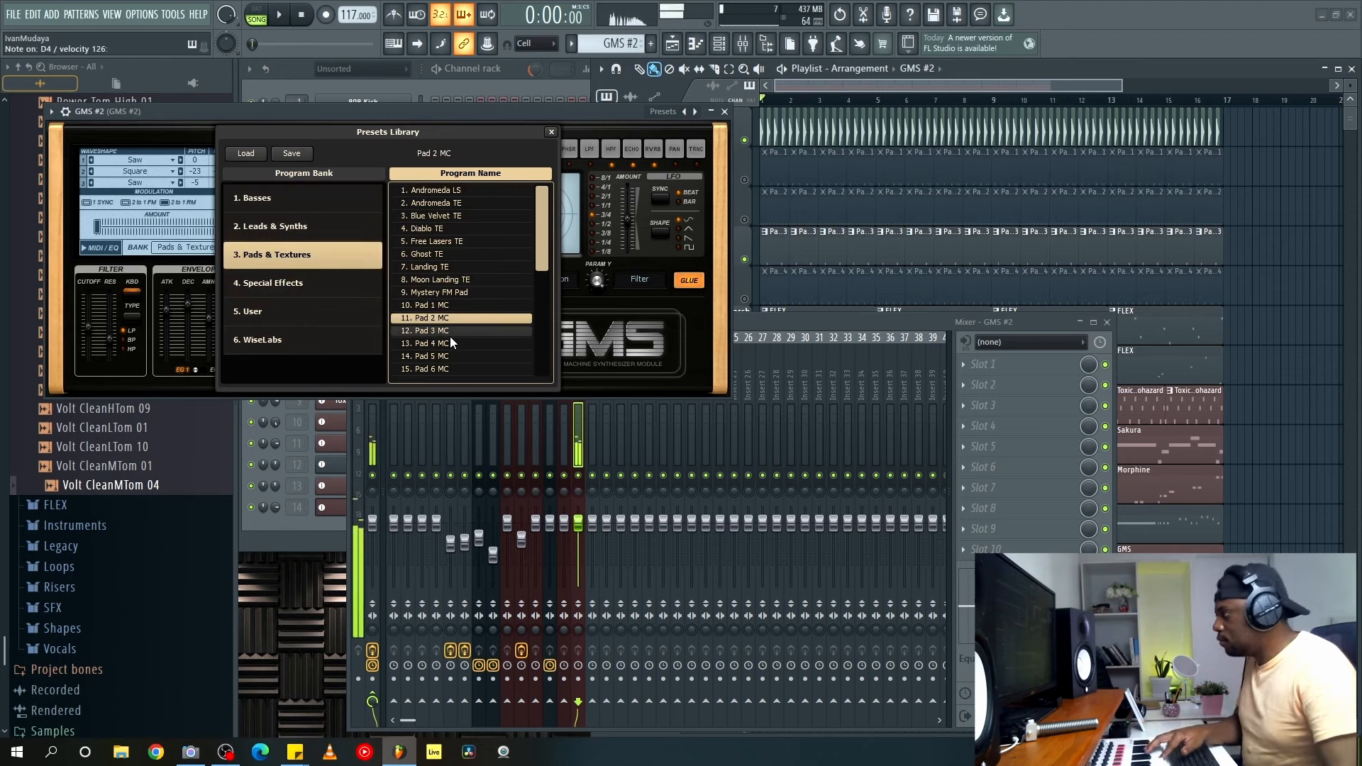
click(551, 132)
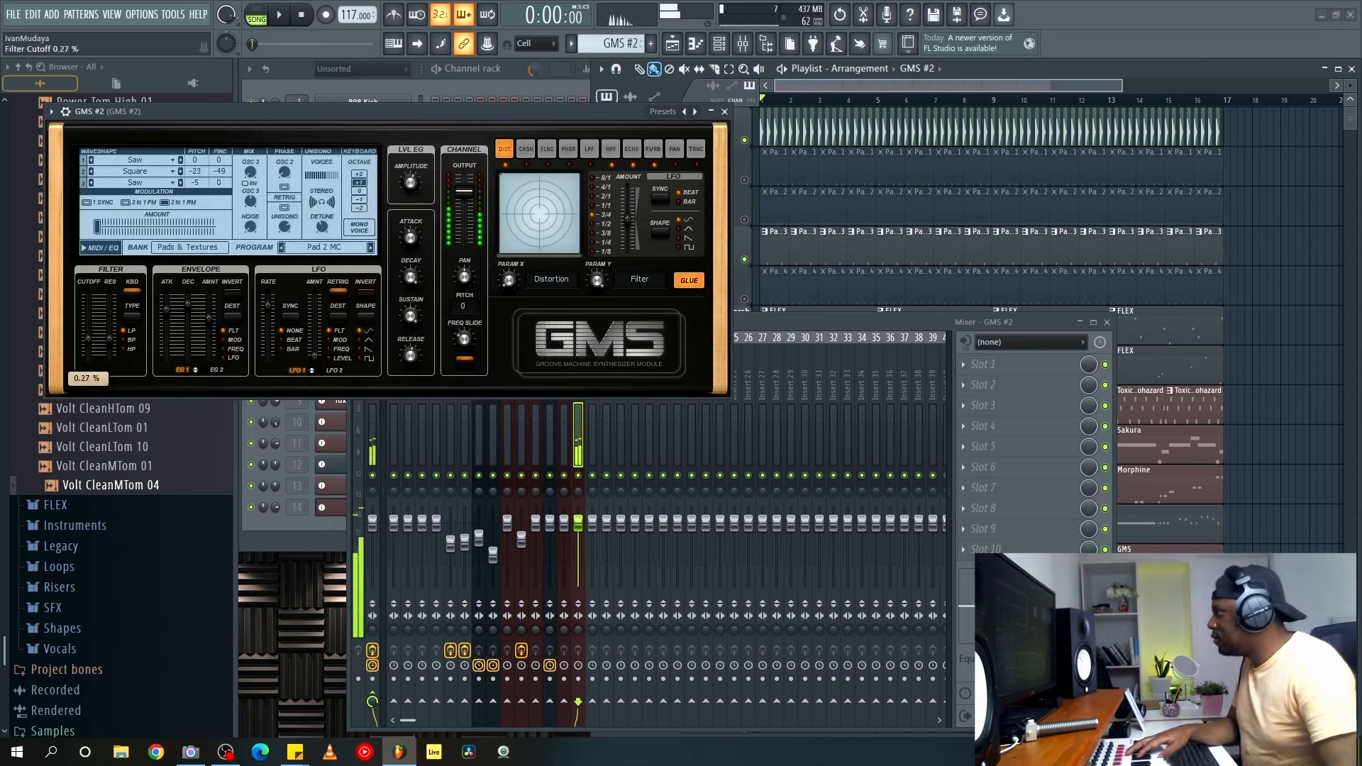
click(725, 111)
Try the pad sound over the playing arrangement and set the GMS #2 channel volume to 72%.
key(space)
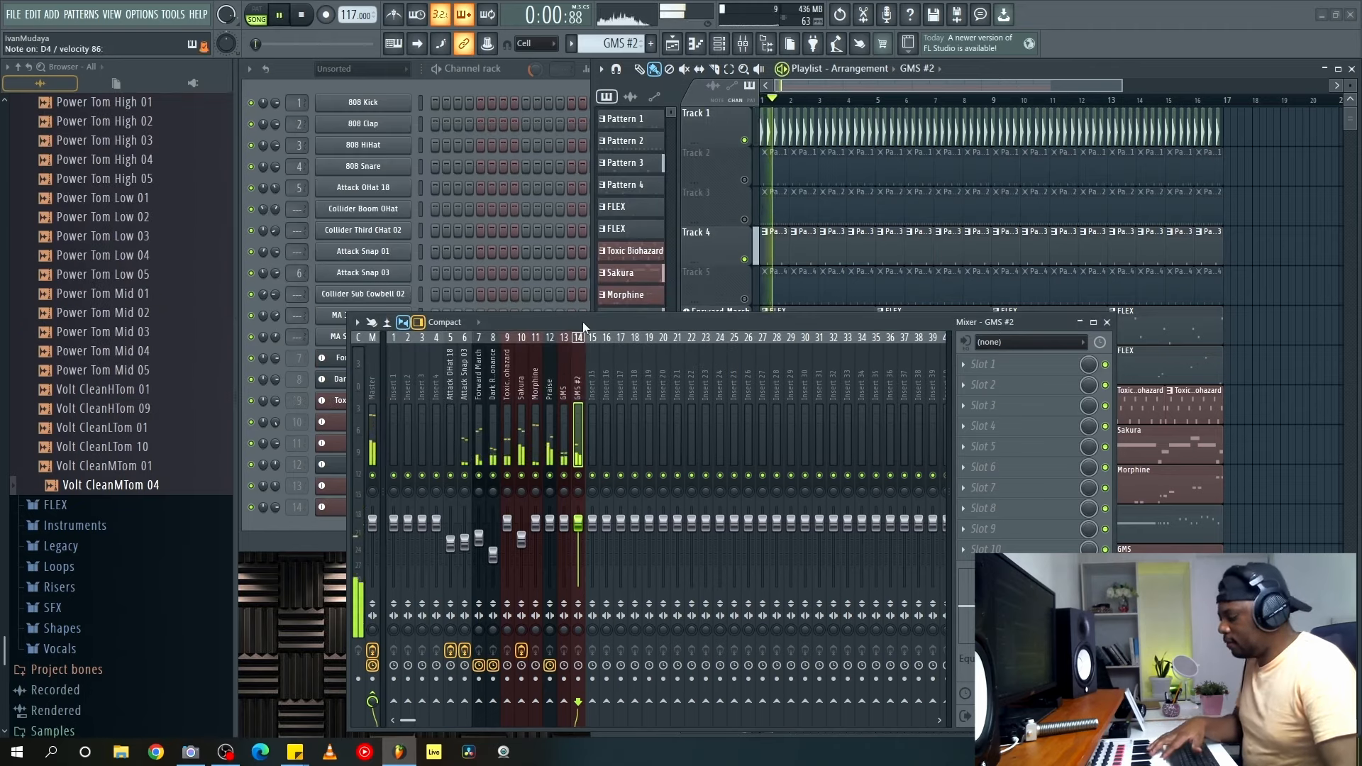
click(507, 75)
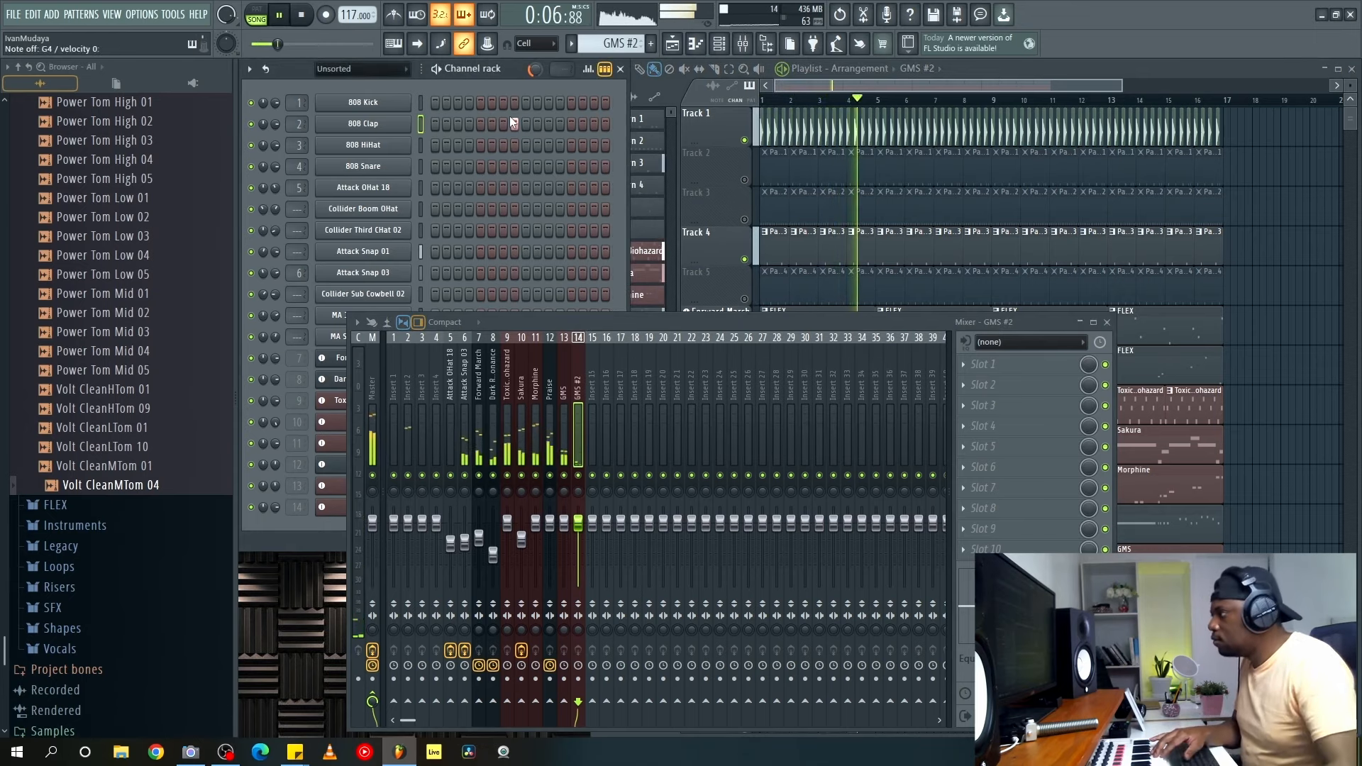
click(1107, 322)
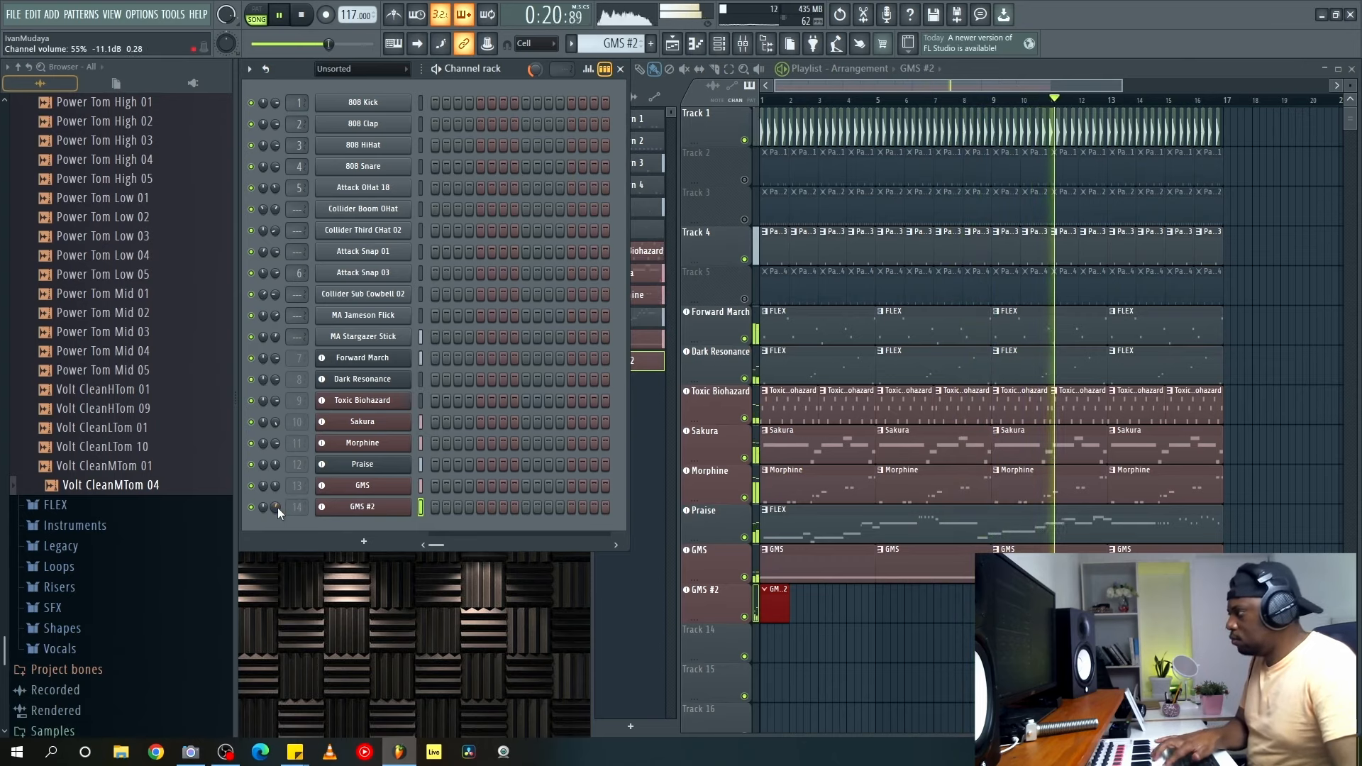
drag(276, 508, 277, 502)
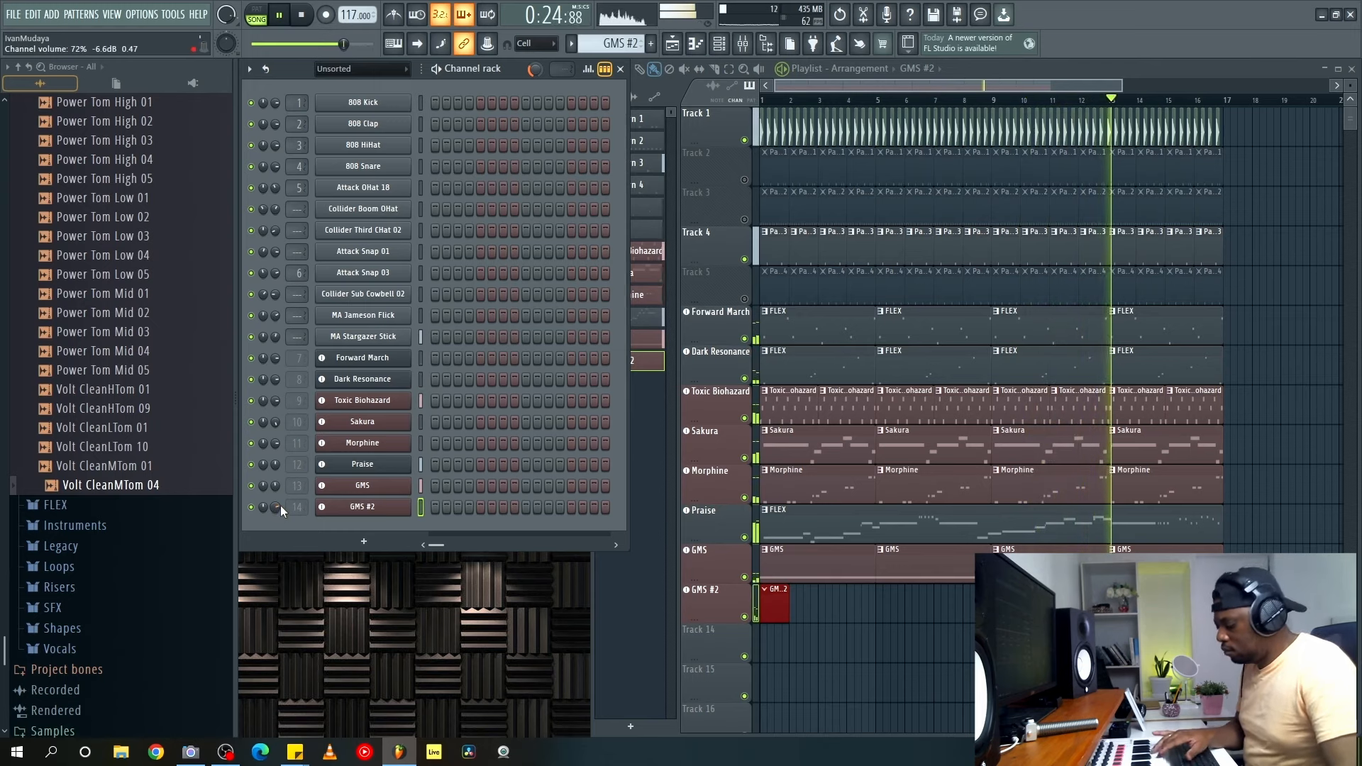
key(space)
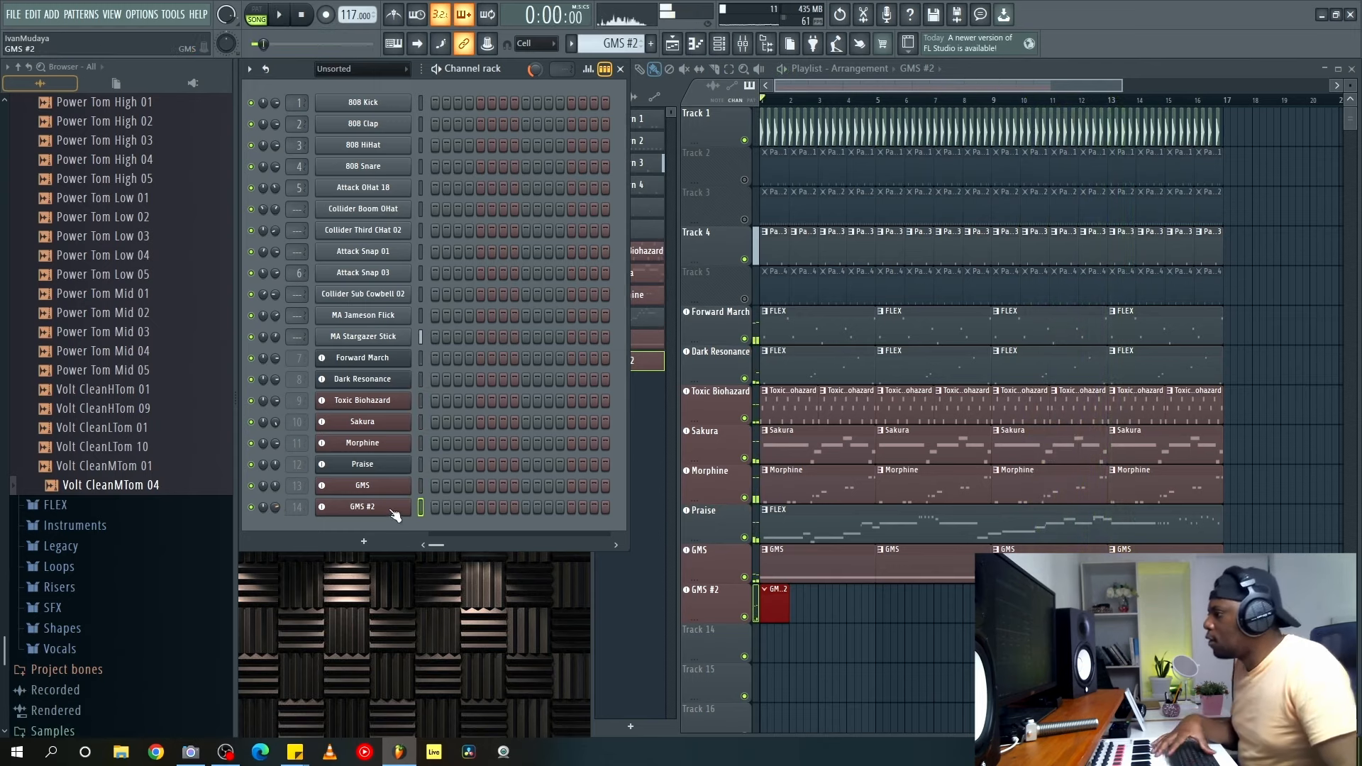
Draw a four-bar D4 note at bar 1 in the GMS #2 piano roll, and repeat its clip along the arrangement.
right_click(398, 508)
click(505, 506)
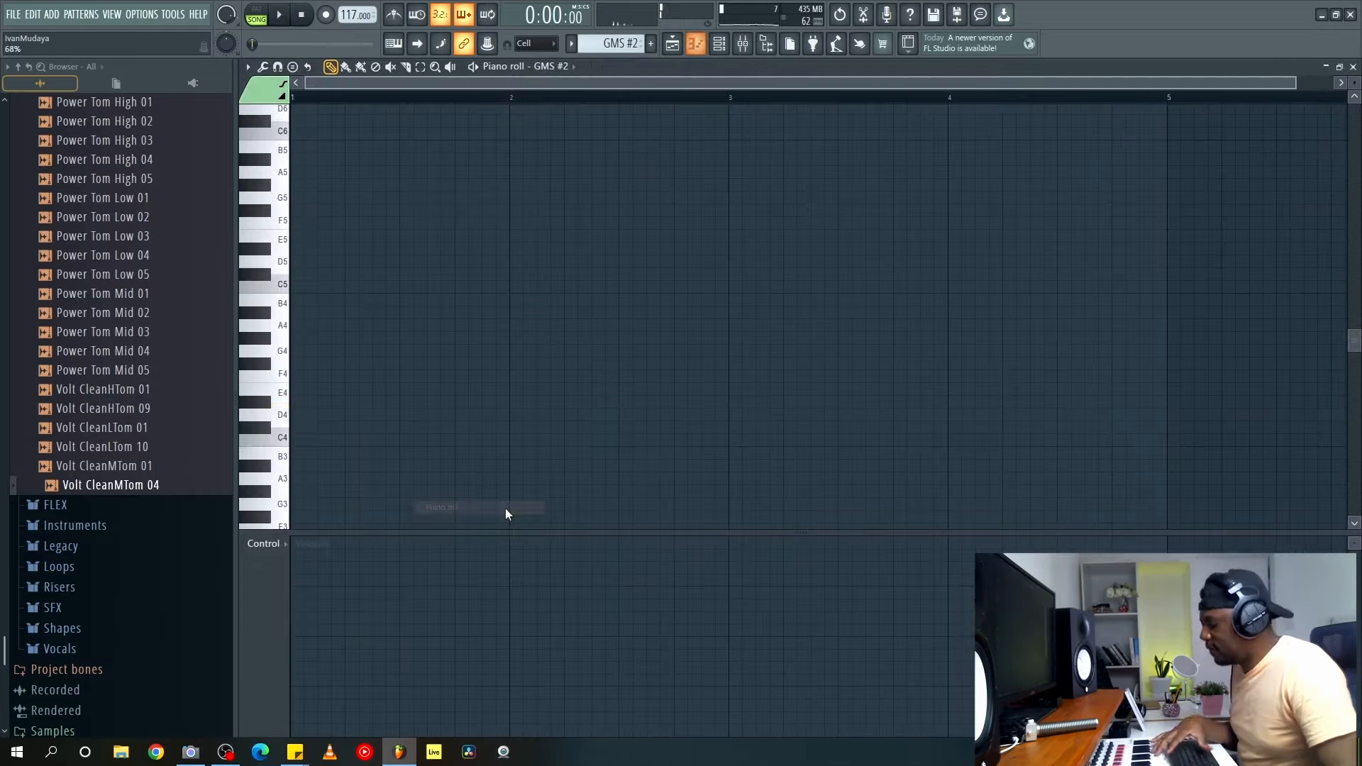
click(295, 415)
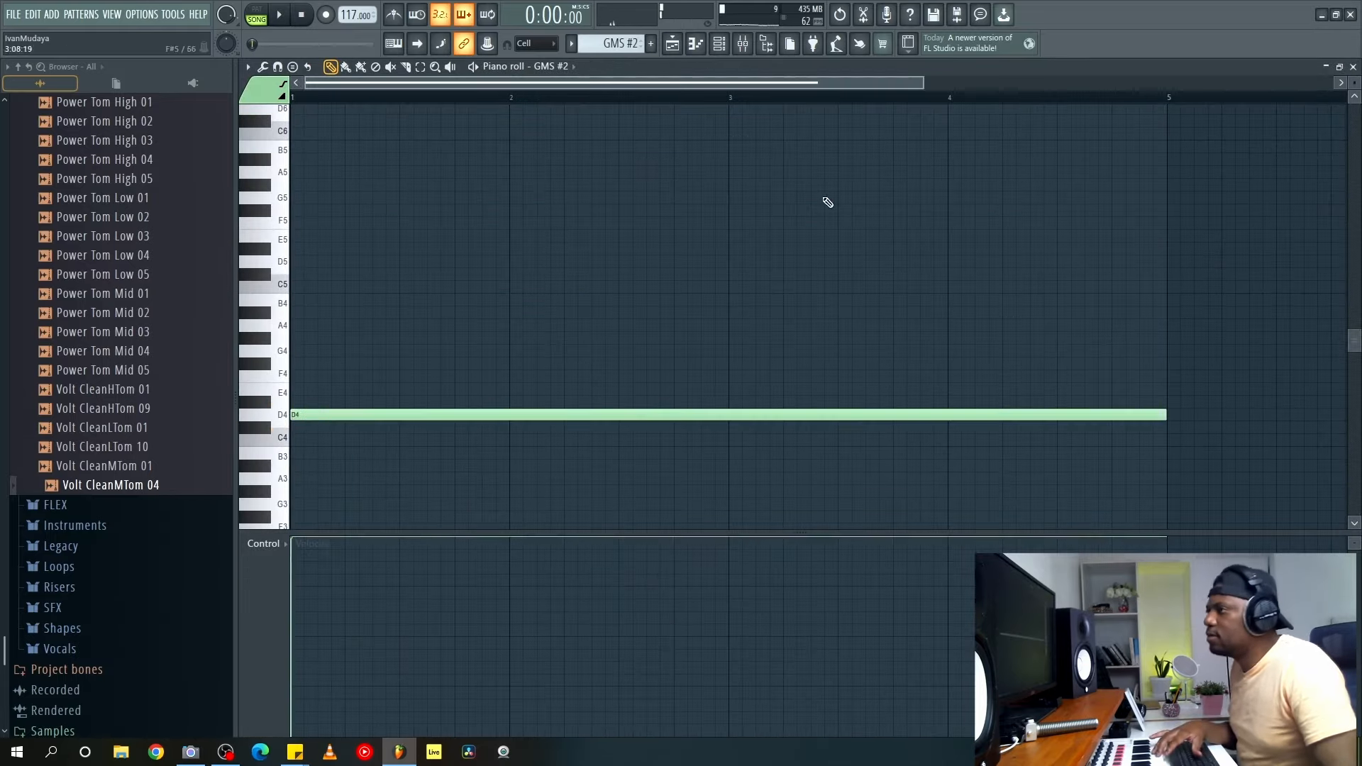
click(1354, 67)
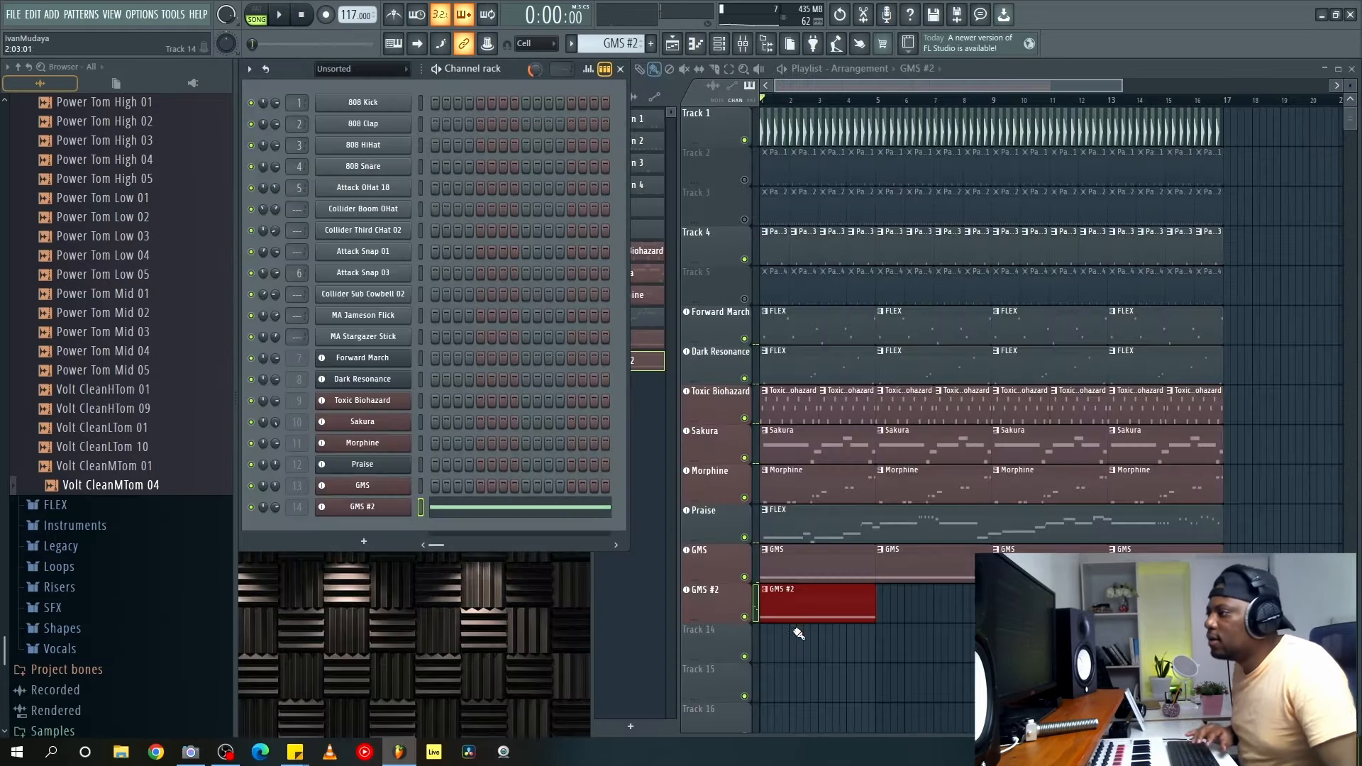
click(885, 600)
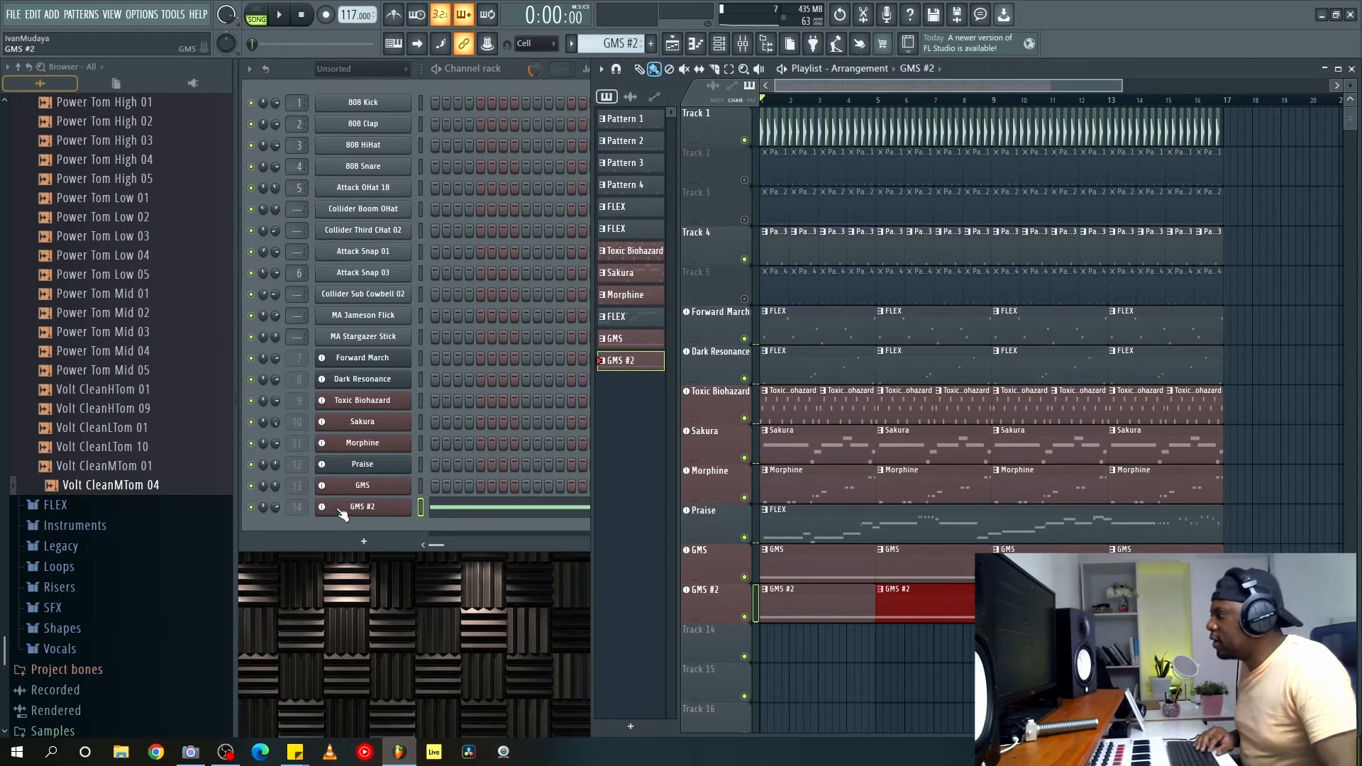
Insert Effector in the first effect slot of the GMS #2 mixer track and load its dUCK preset.
key(F9)
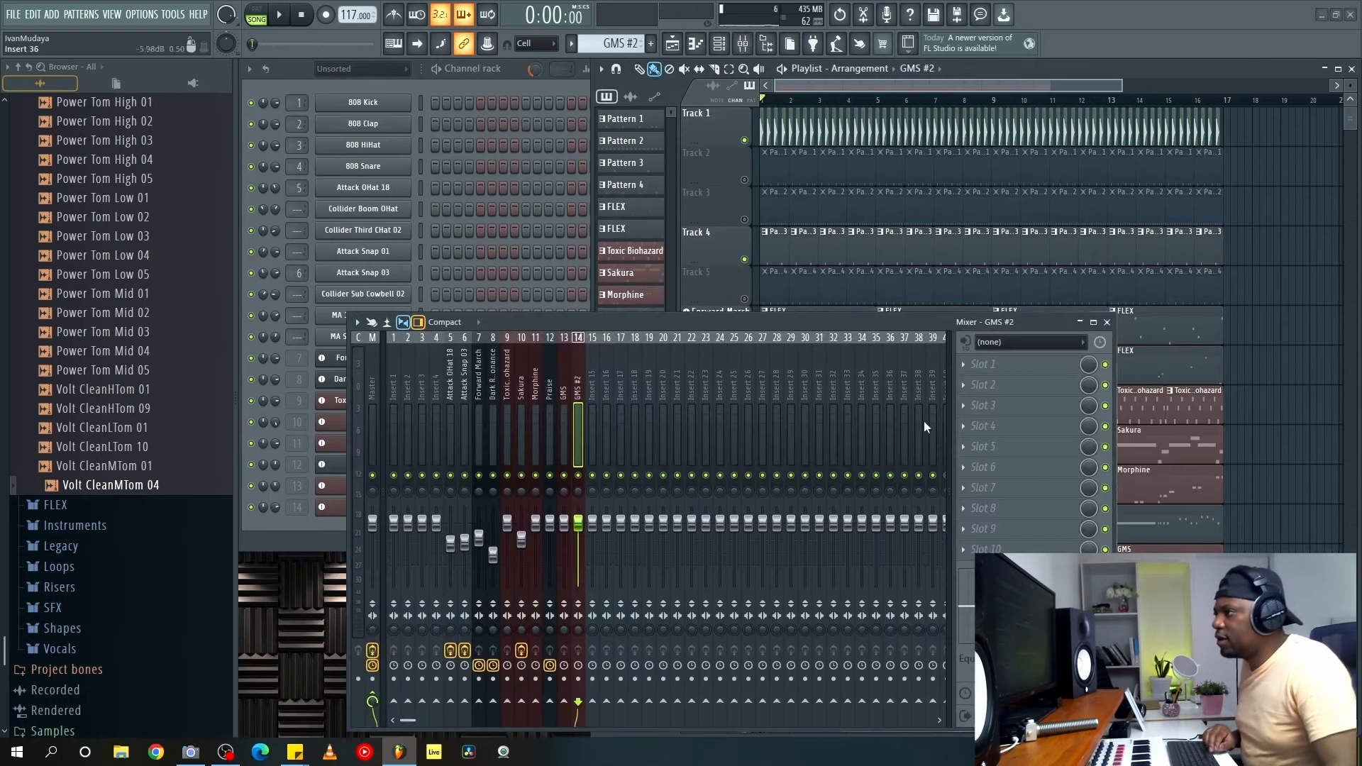
click(1002, 364)
click(1158, 625)
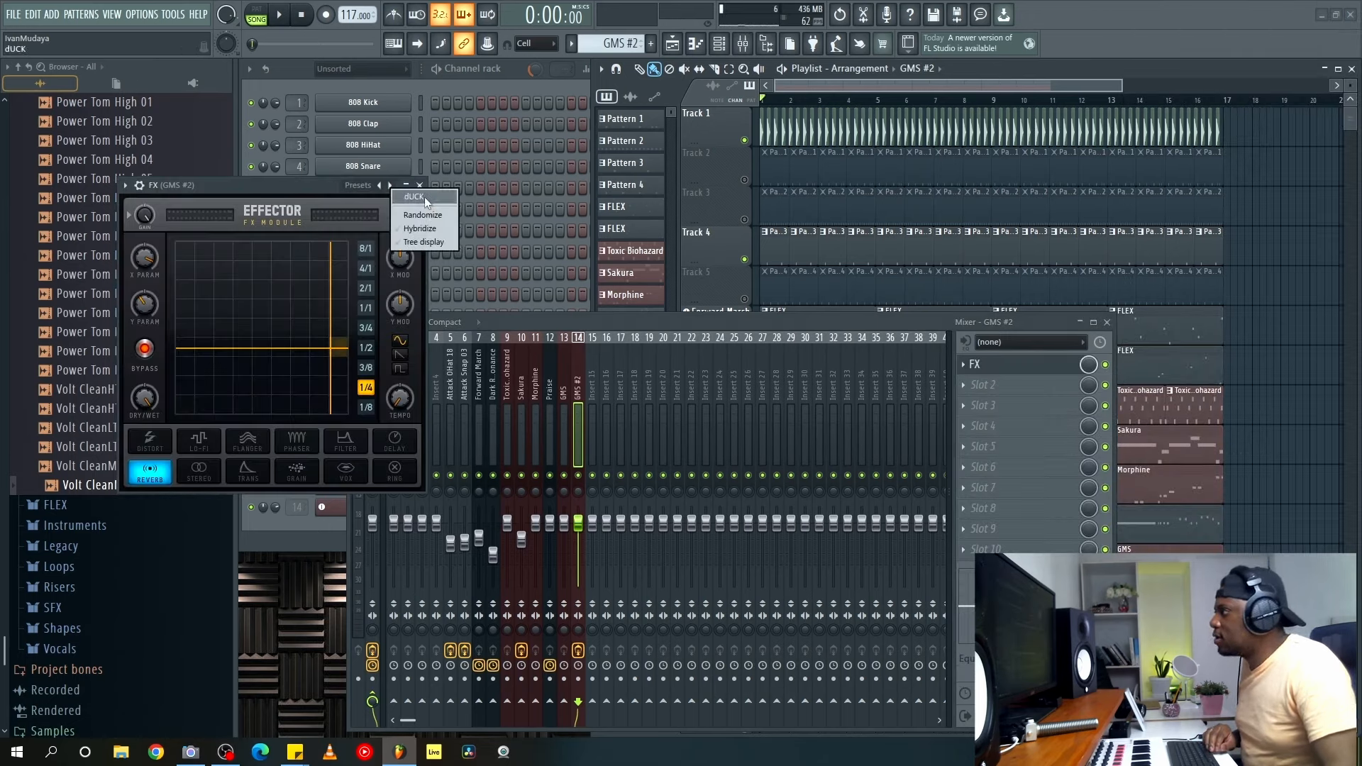
click(424, 197)
key(space)
click(420, 185)
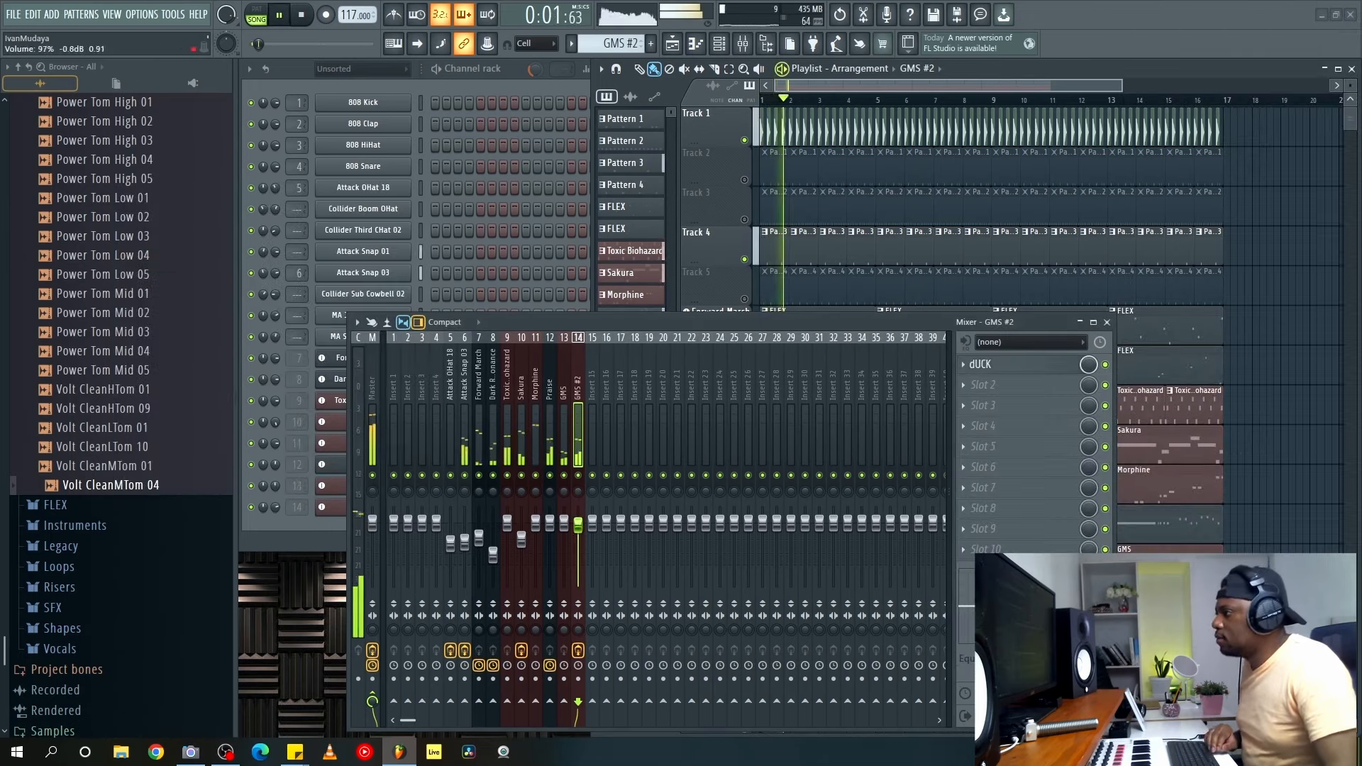
Lower the GMS mixer fader, set the GMS #2 fader to 73%, and unmute Track 5 in the playlist.
drag(568, 534, 567, 549)
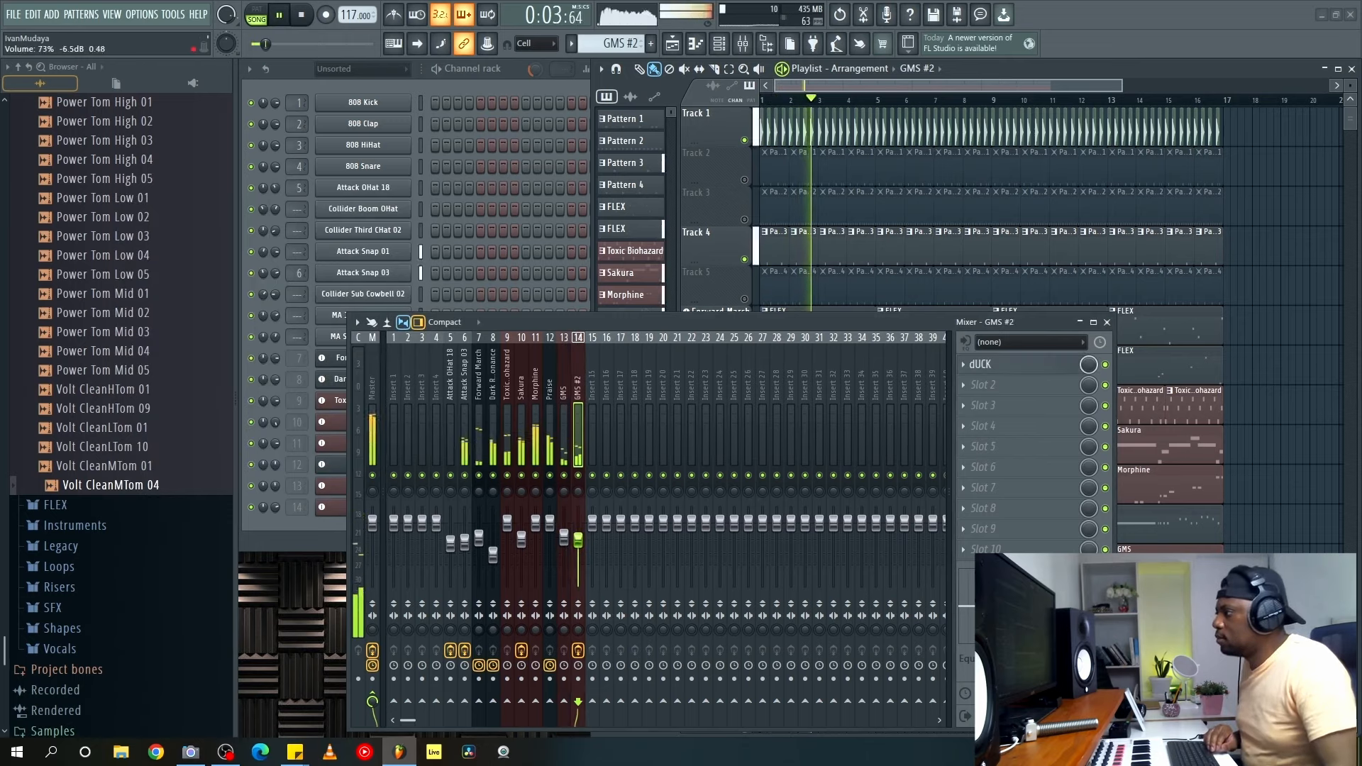
click(1106, 323)
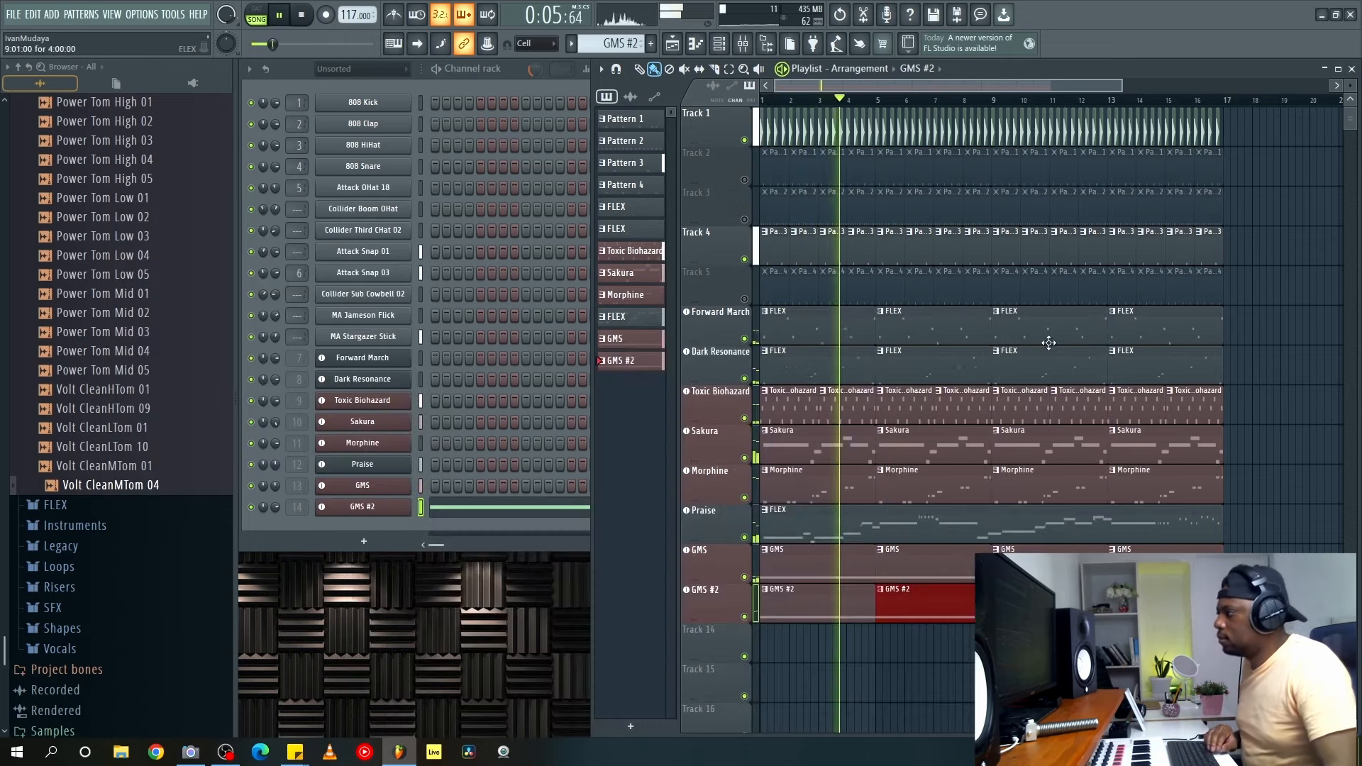
click(745, 298)
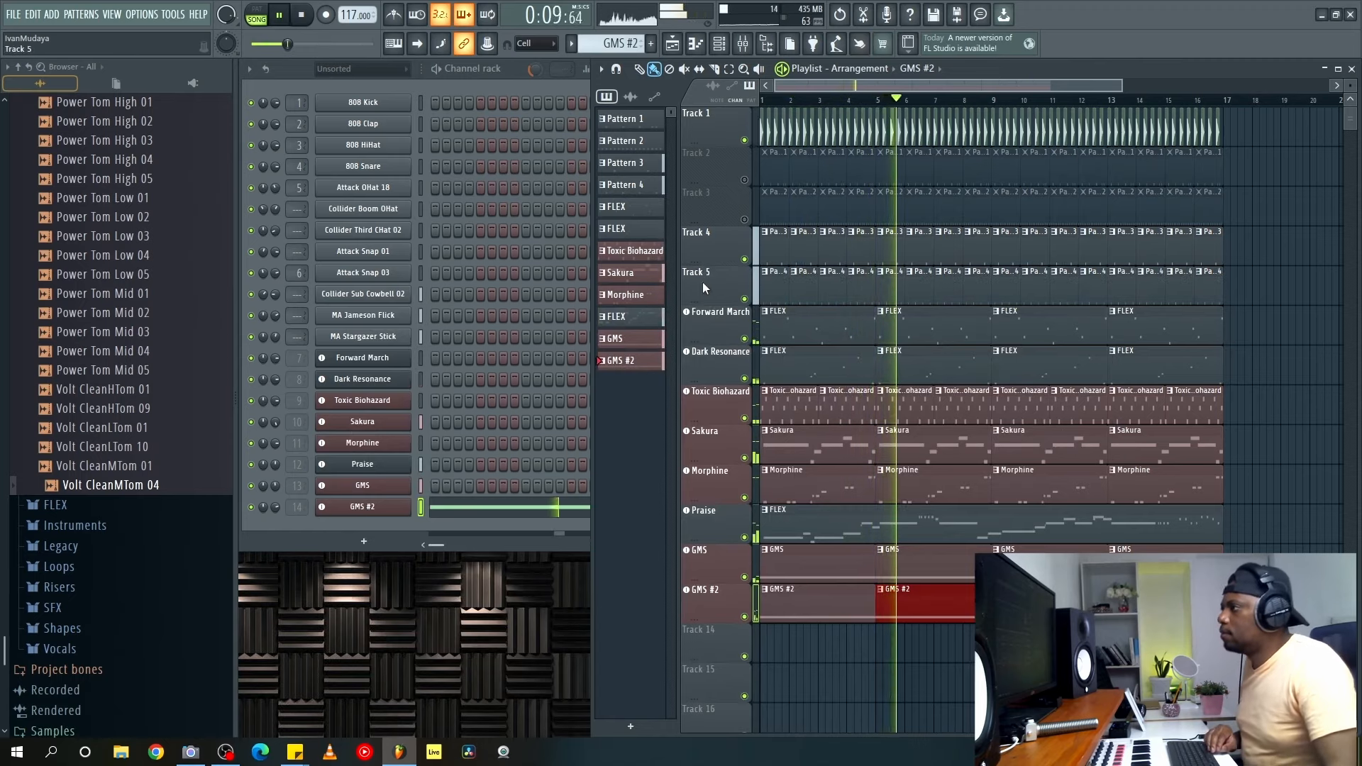
drag(1119, 89, 1116, 88)
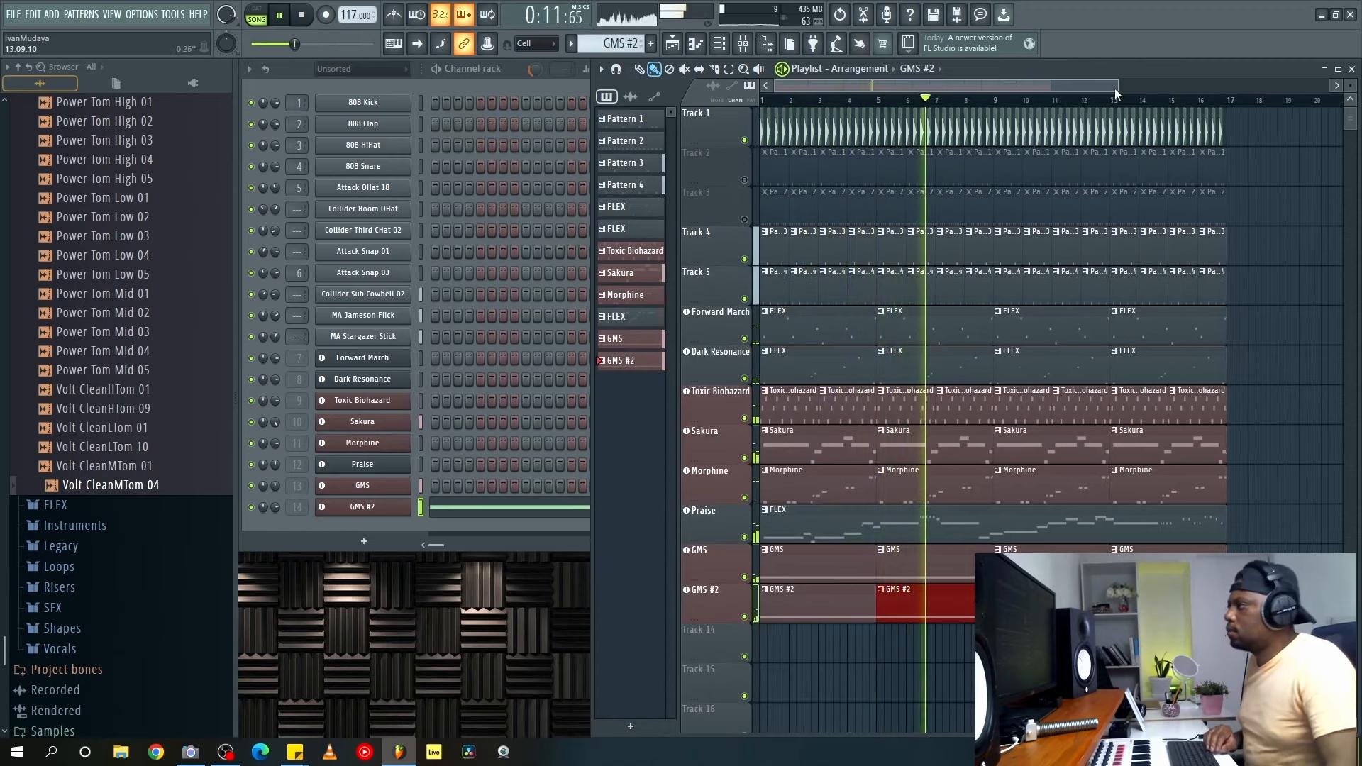
Place the Volt CleanCrash 06 sample from the Drums (ModeAudio) Cymbals folder on Track 14 at bar 1, and route it to mixer track 15.
scroll(123, 544, up, 15)
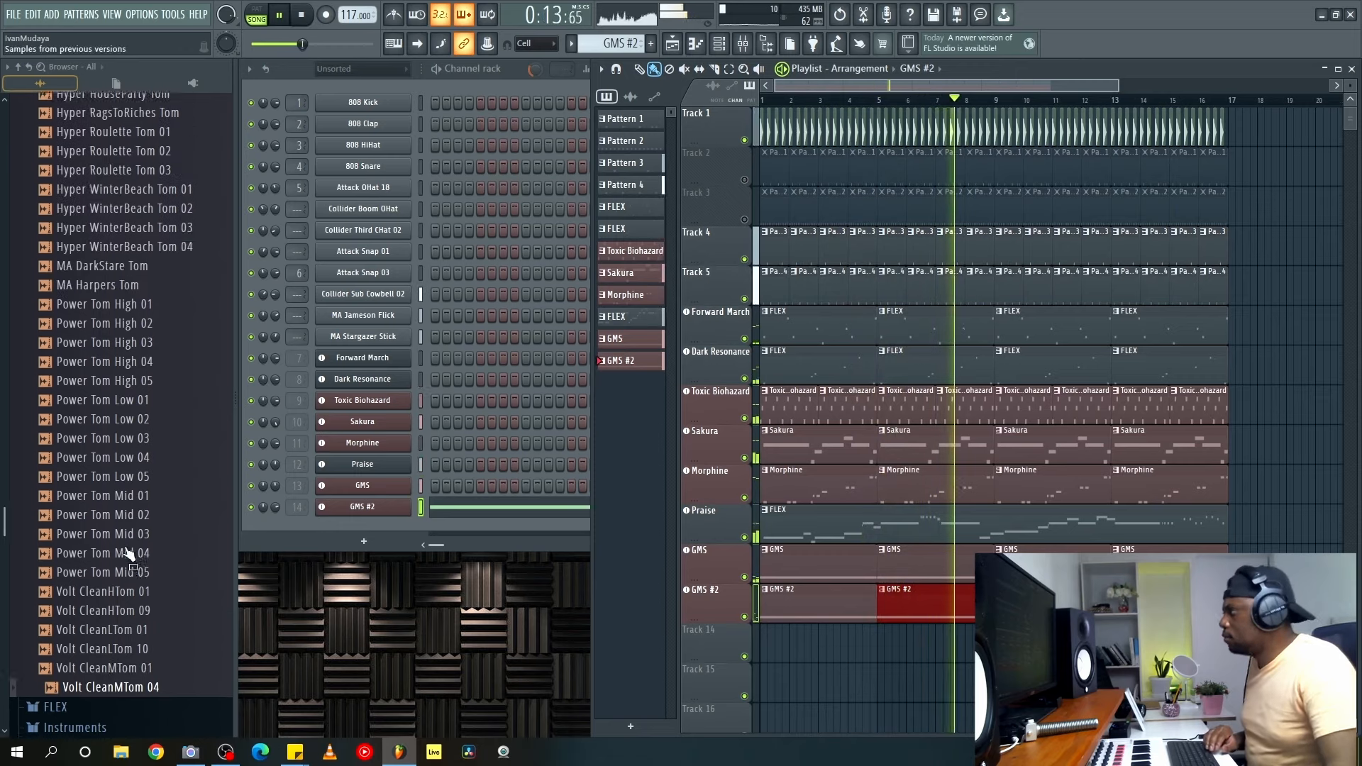
scroll(134, 479, up, 5)
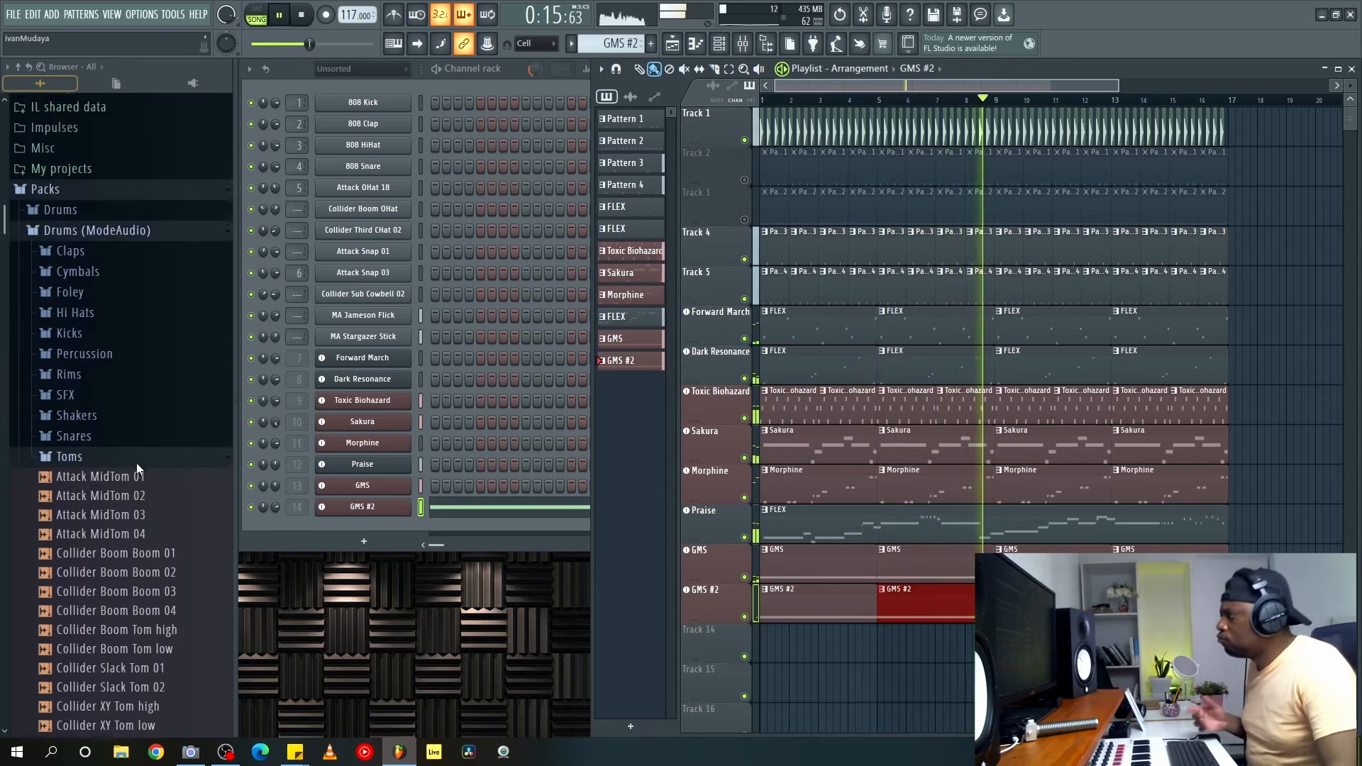
click(111, 281)
key(space)
scroll(141, 462, down, 6)
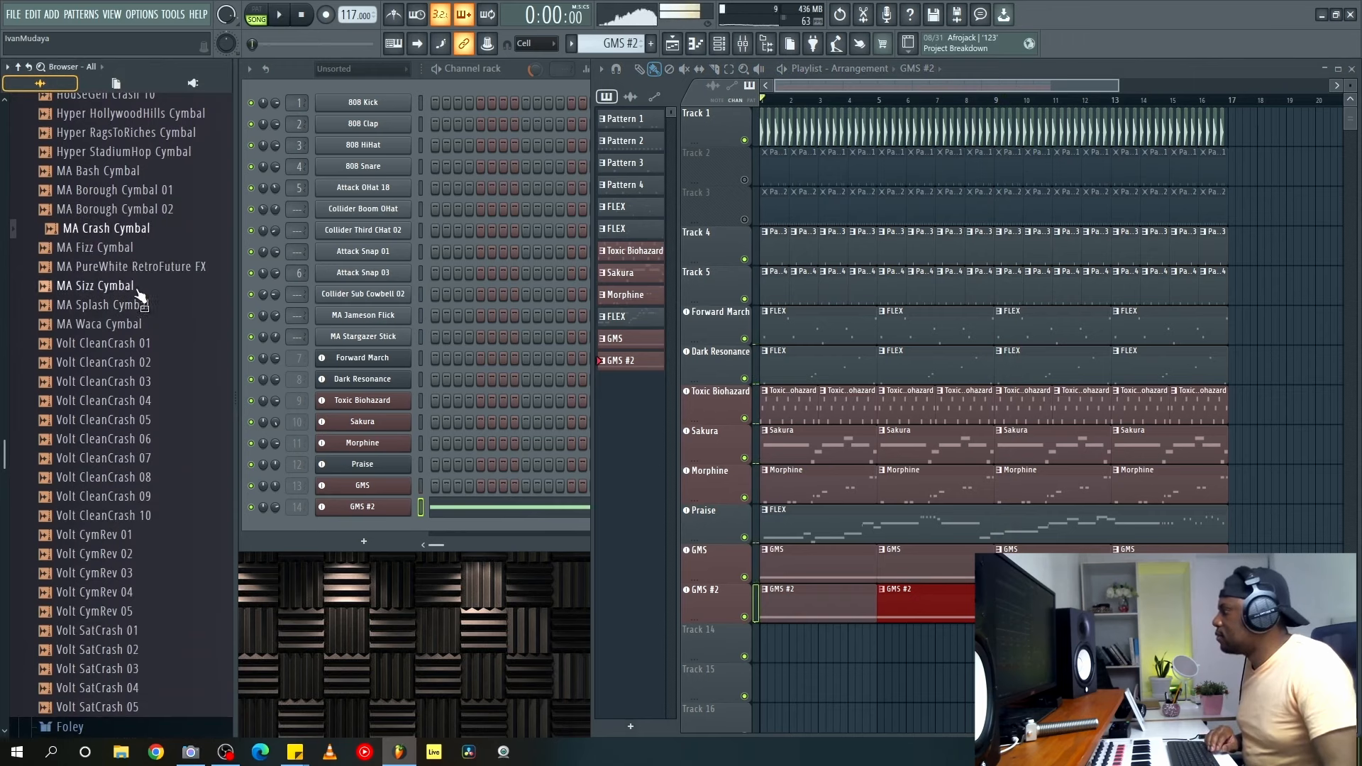
scroll(150, 440, down, 4)
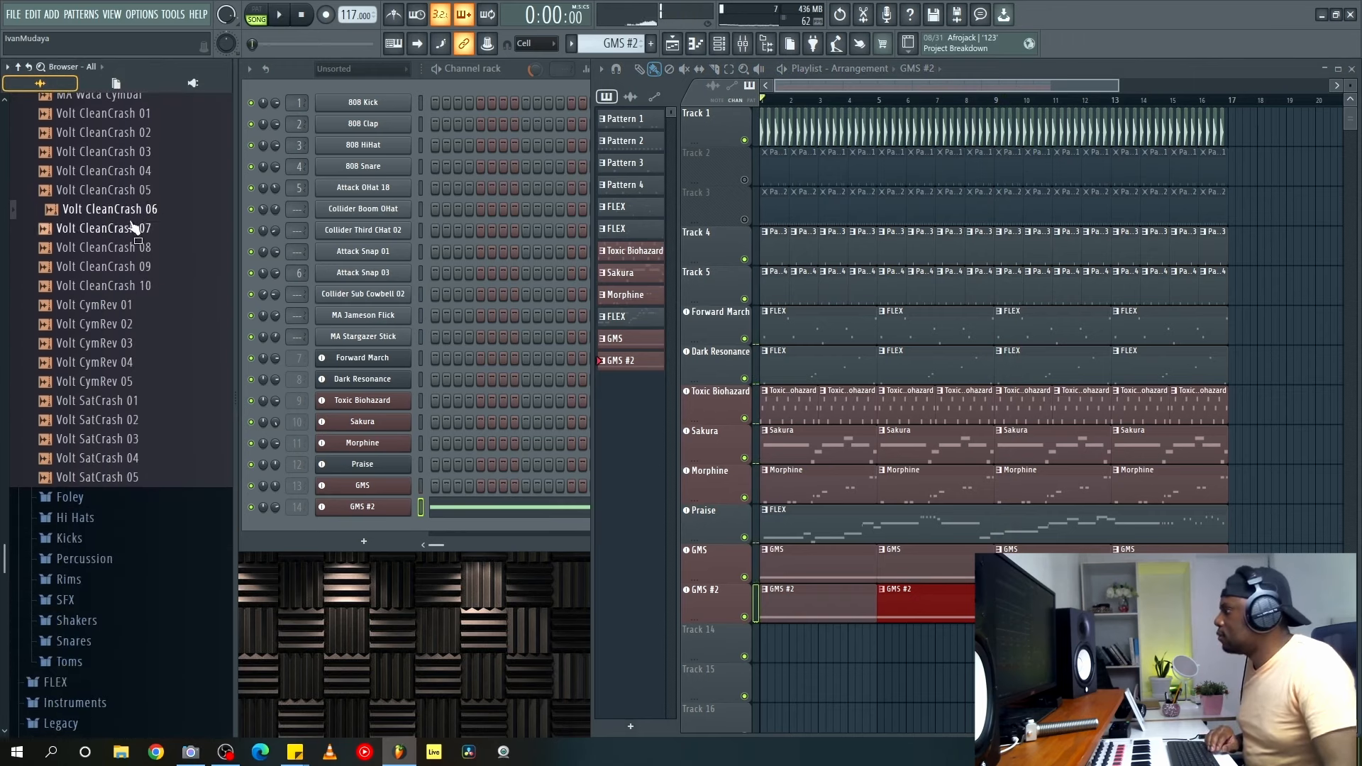
double_click(1075, 71)
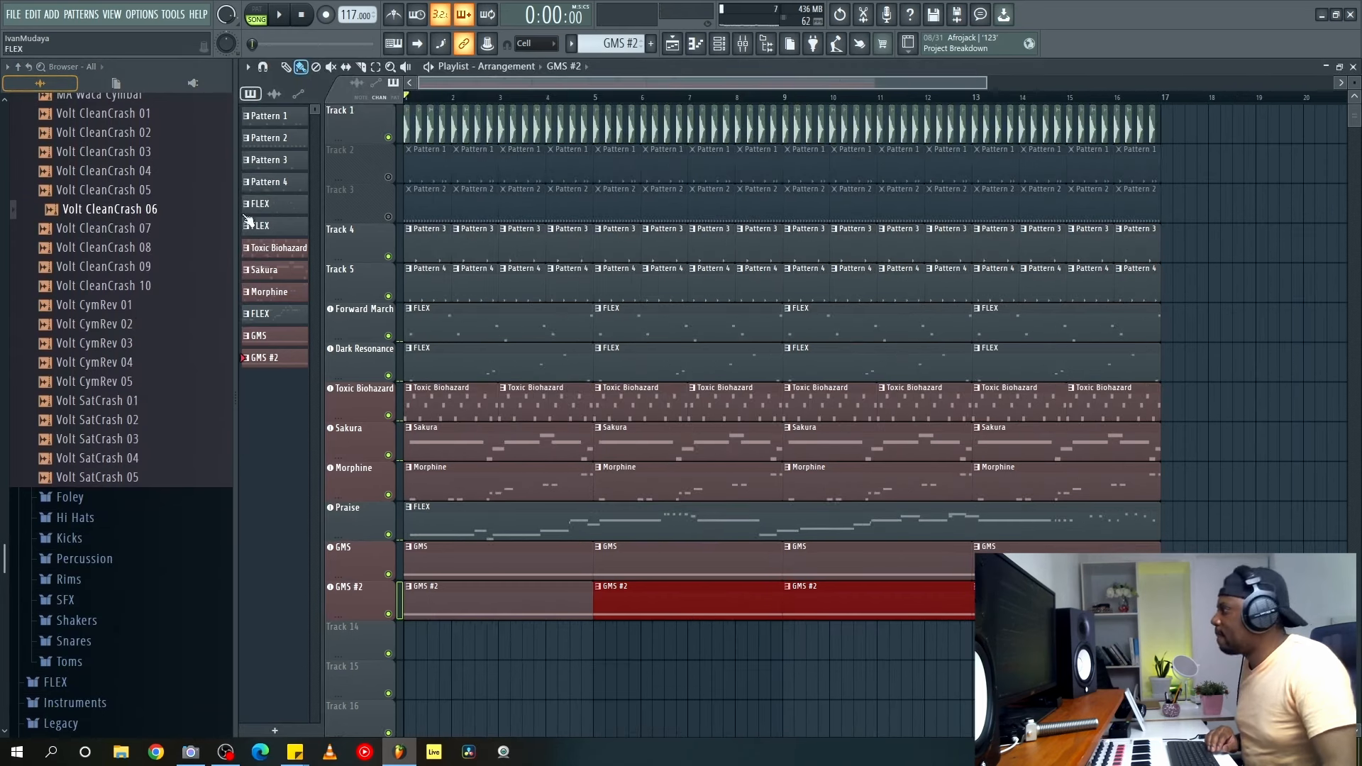
drag(211, 293, 409, 642)
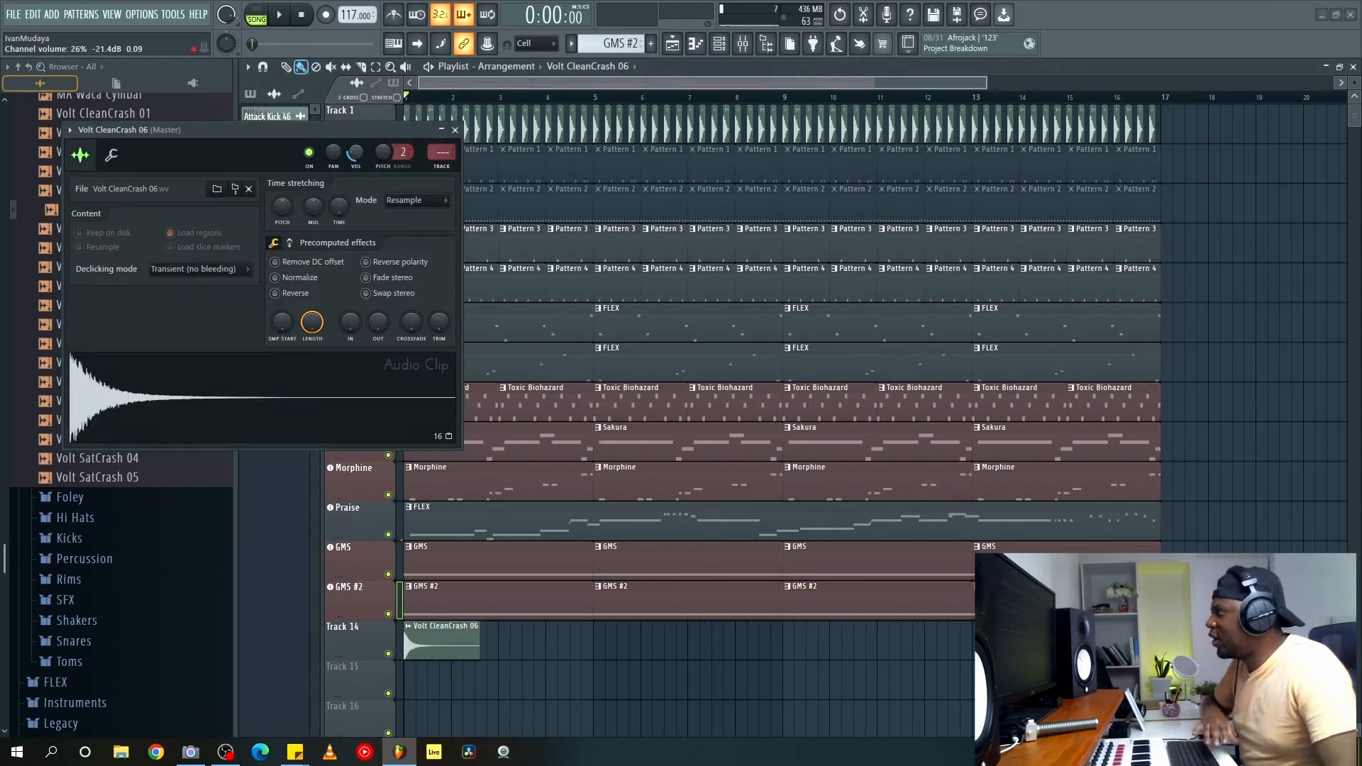
click(429, 162)
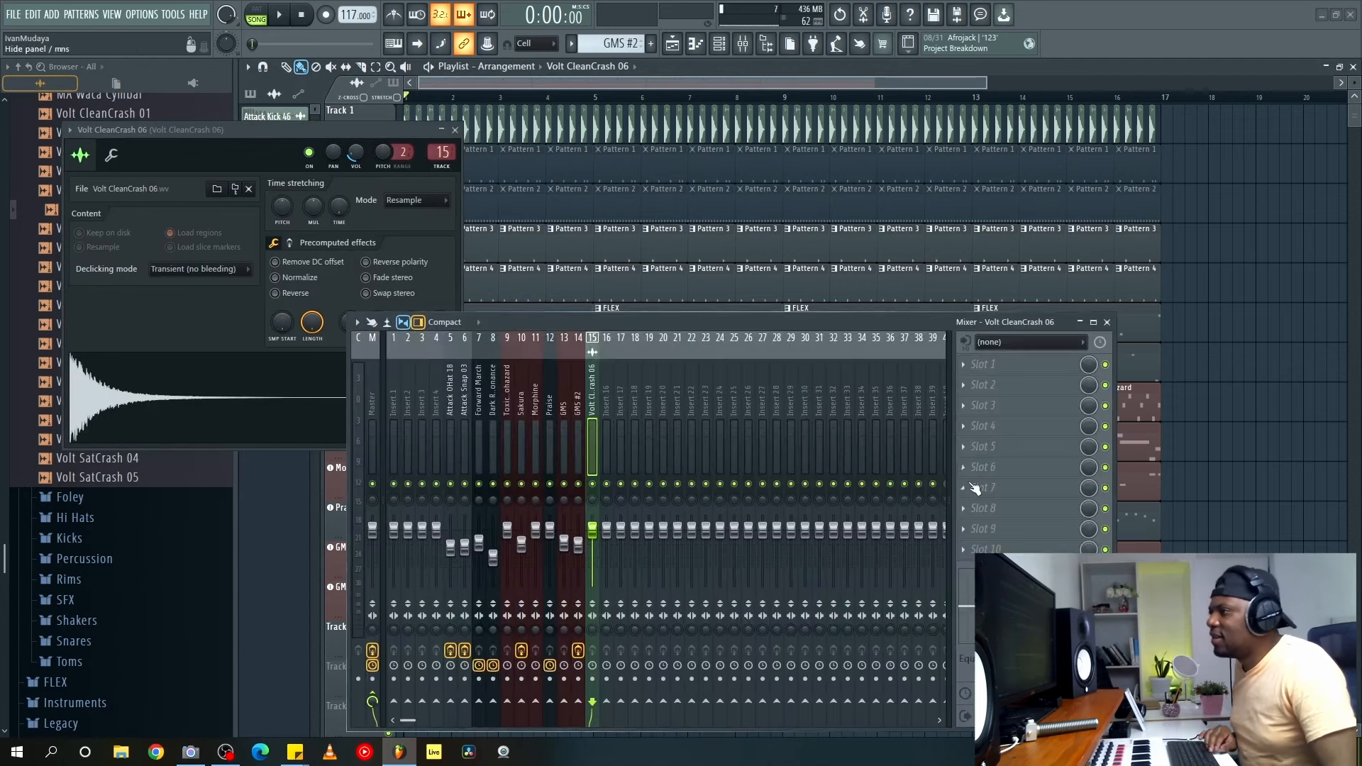
Insert Fruity Reeverb 2 in the first slot of the crash's mixer track, and lower its fader to about 80% during playback.
click(1021, 364)
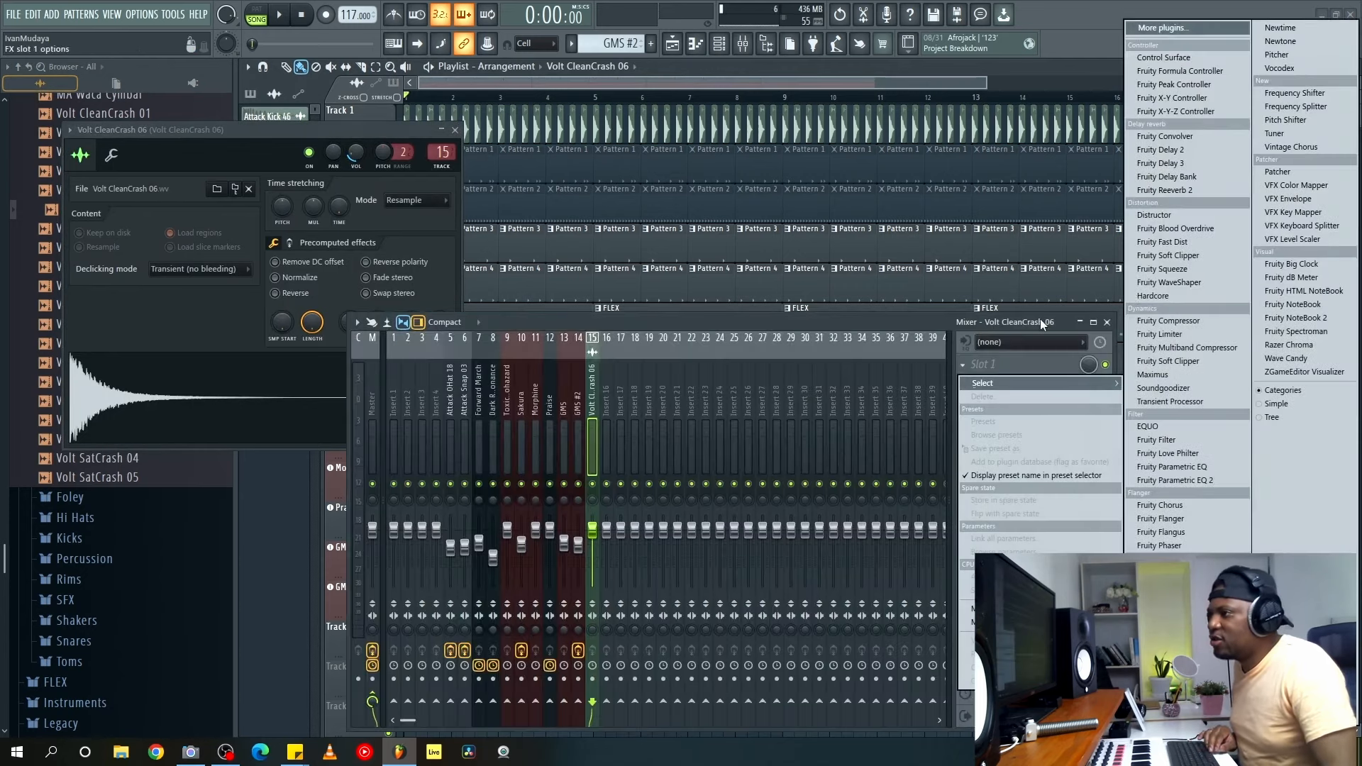
click(1180, 193)
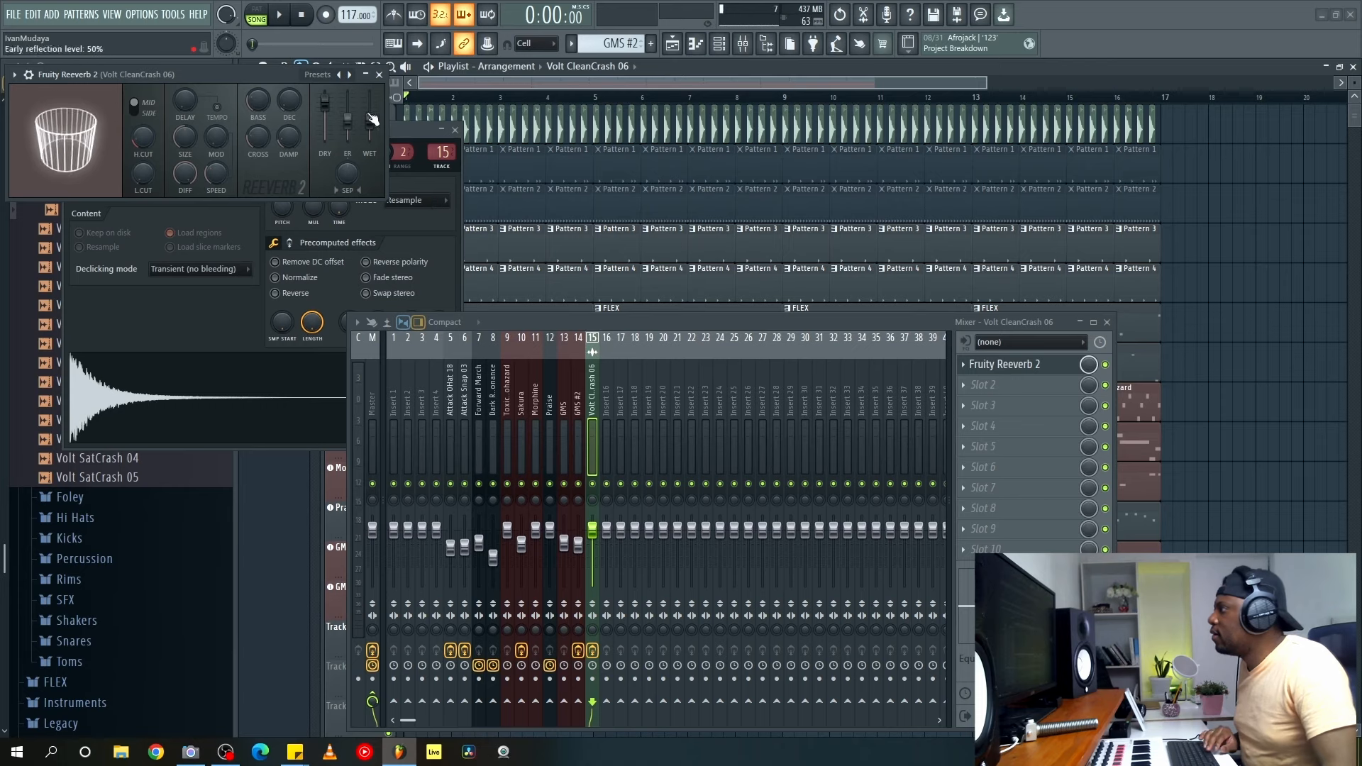
click(379, 75)
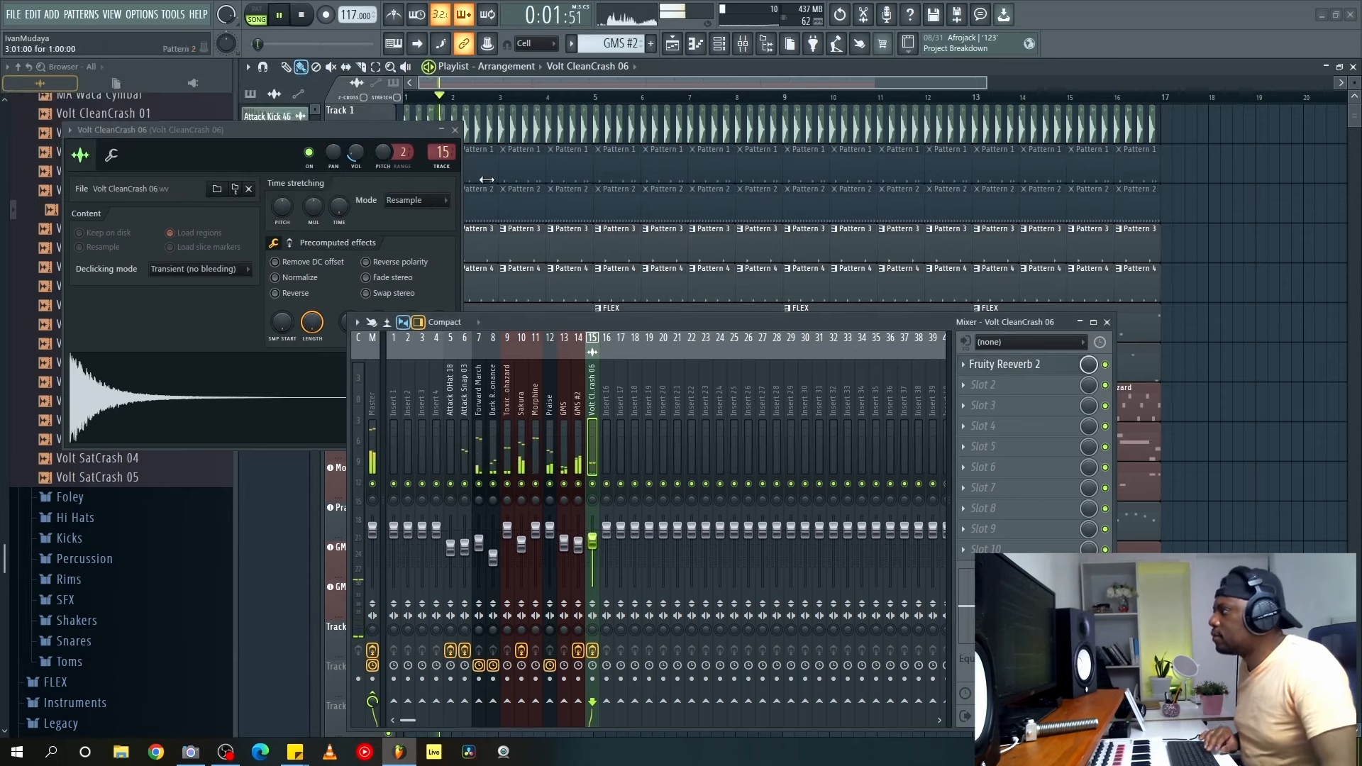
click(455, 130)
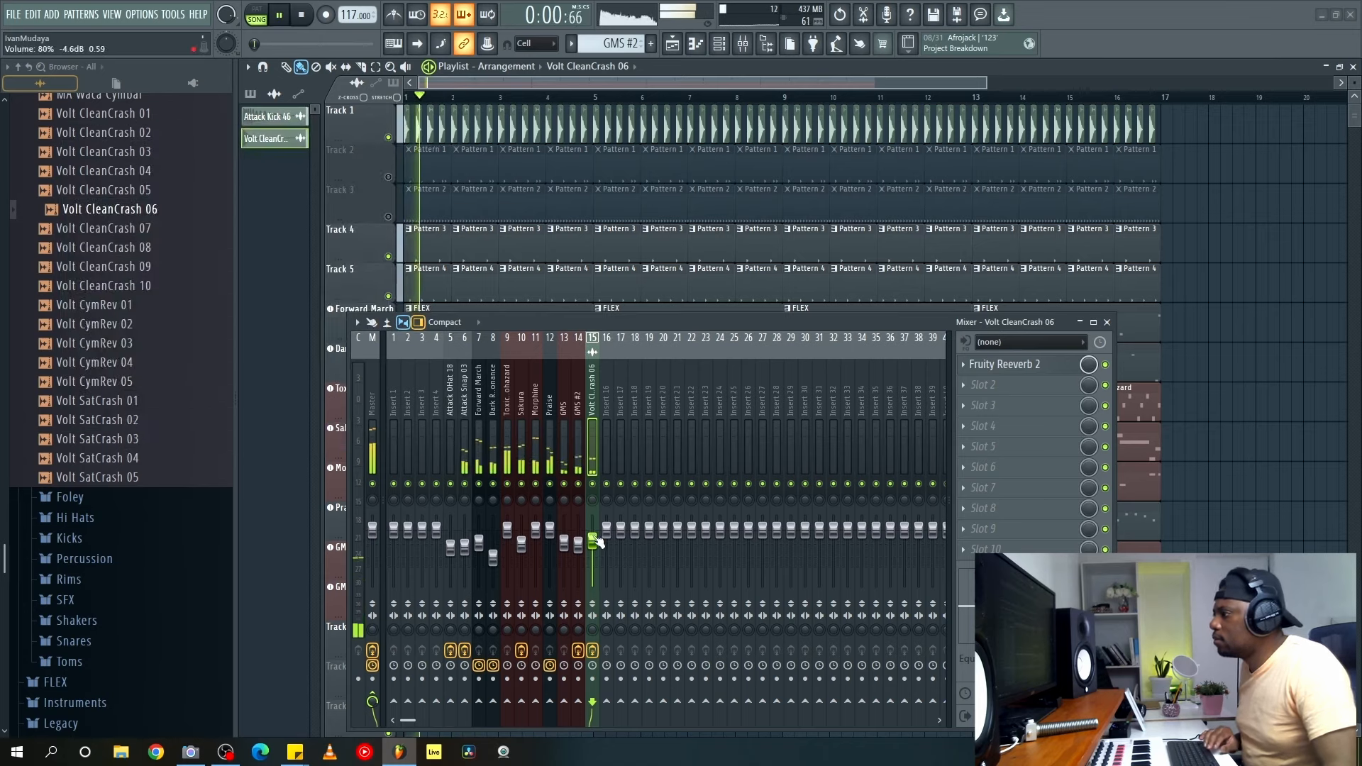
click(1109, 325)
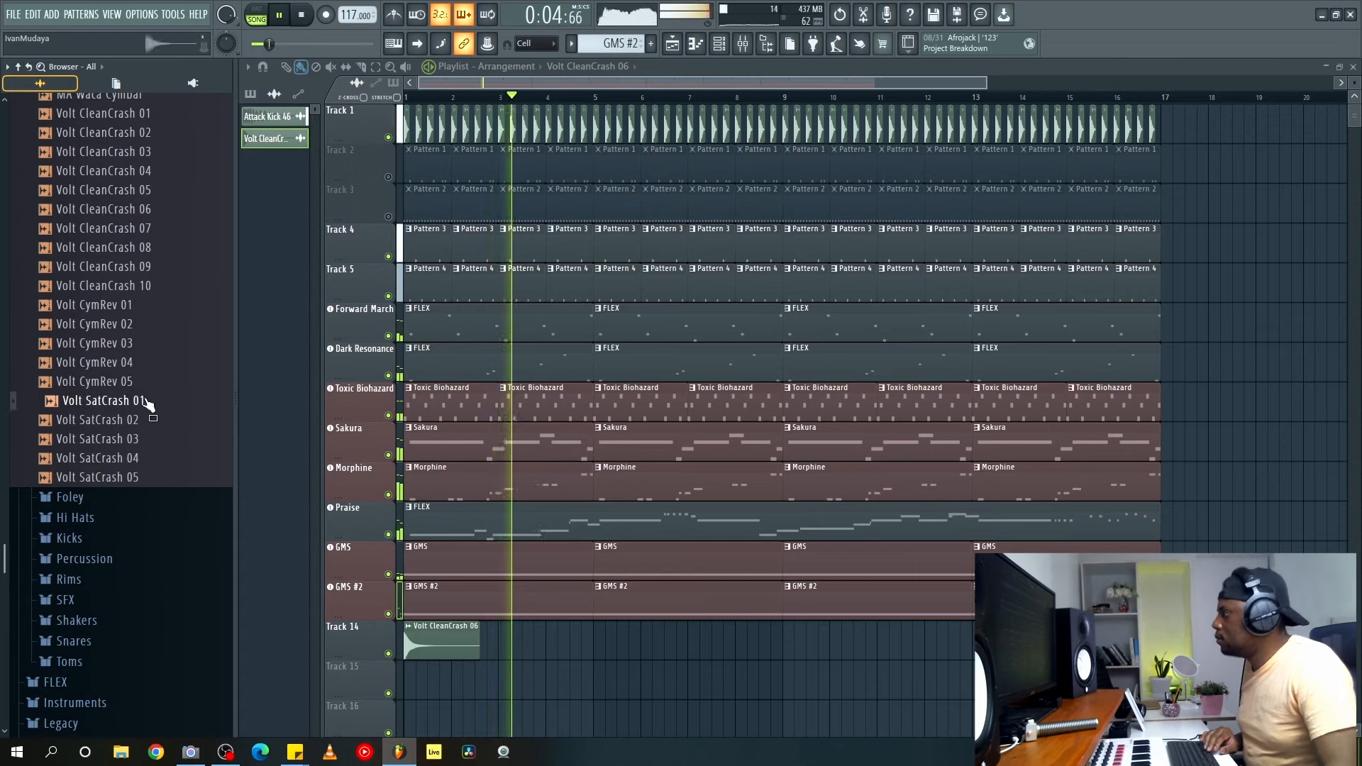
Audition the ModeAudio cymbal samples and place Hyper StadiumHop Cymbal on Track 14 at bar 9.
scroll(139, 383, up, 4)
click(164, 264)
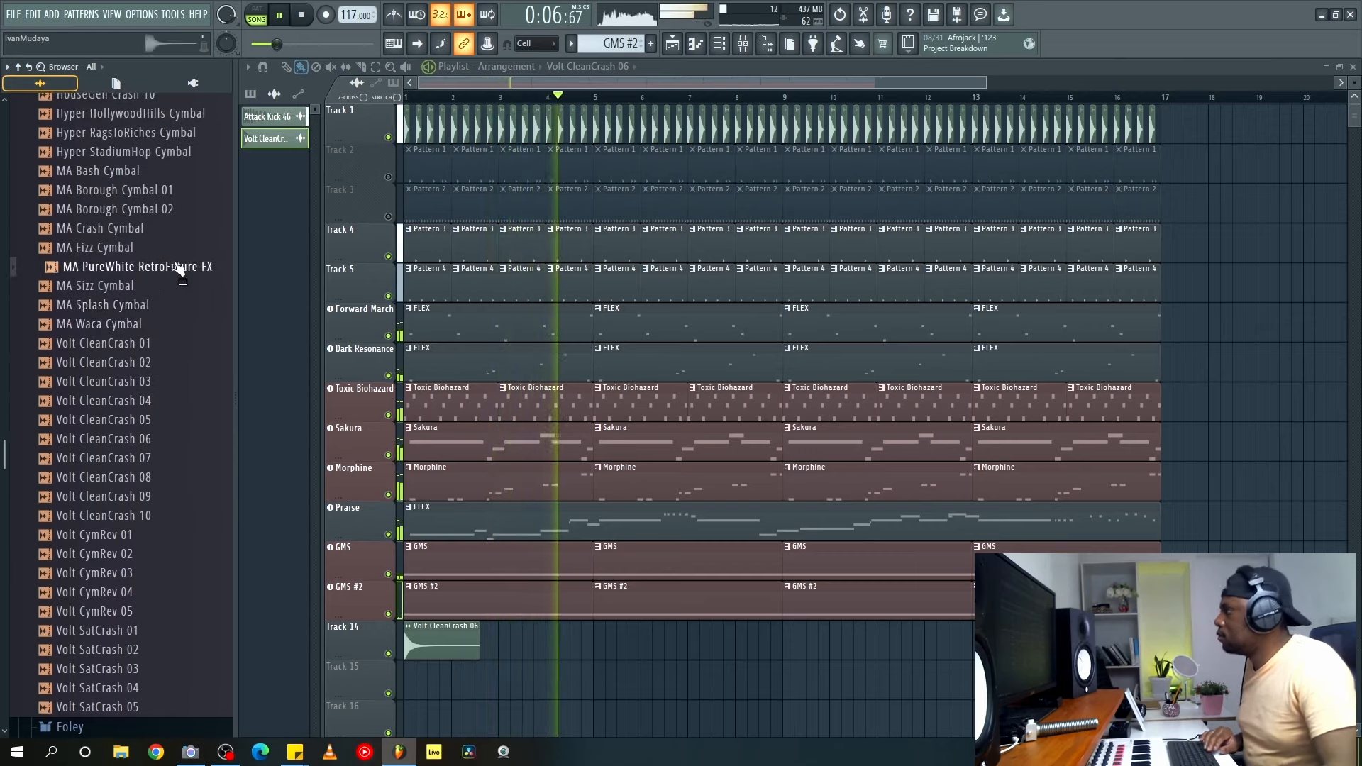
scroll(166, 298, up, 4)
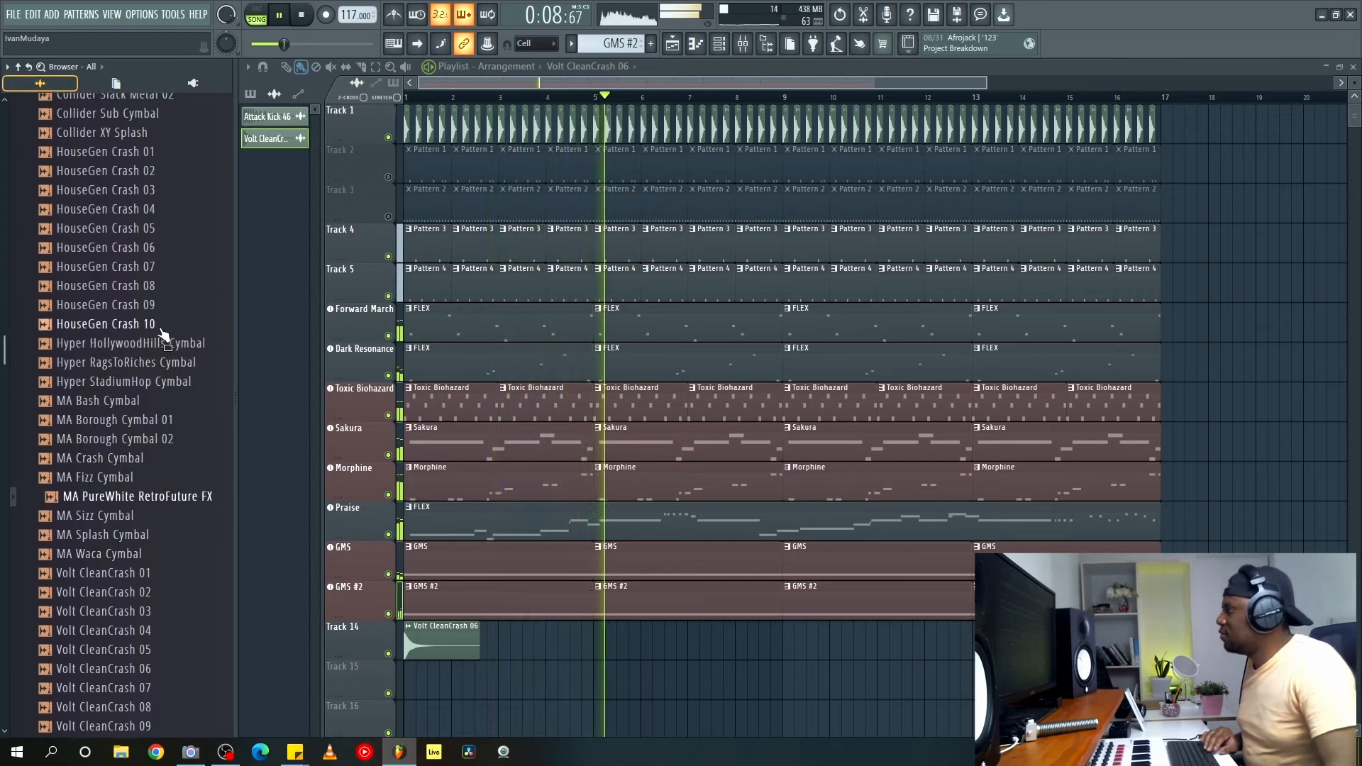
click(170, 344)
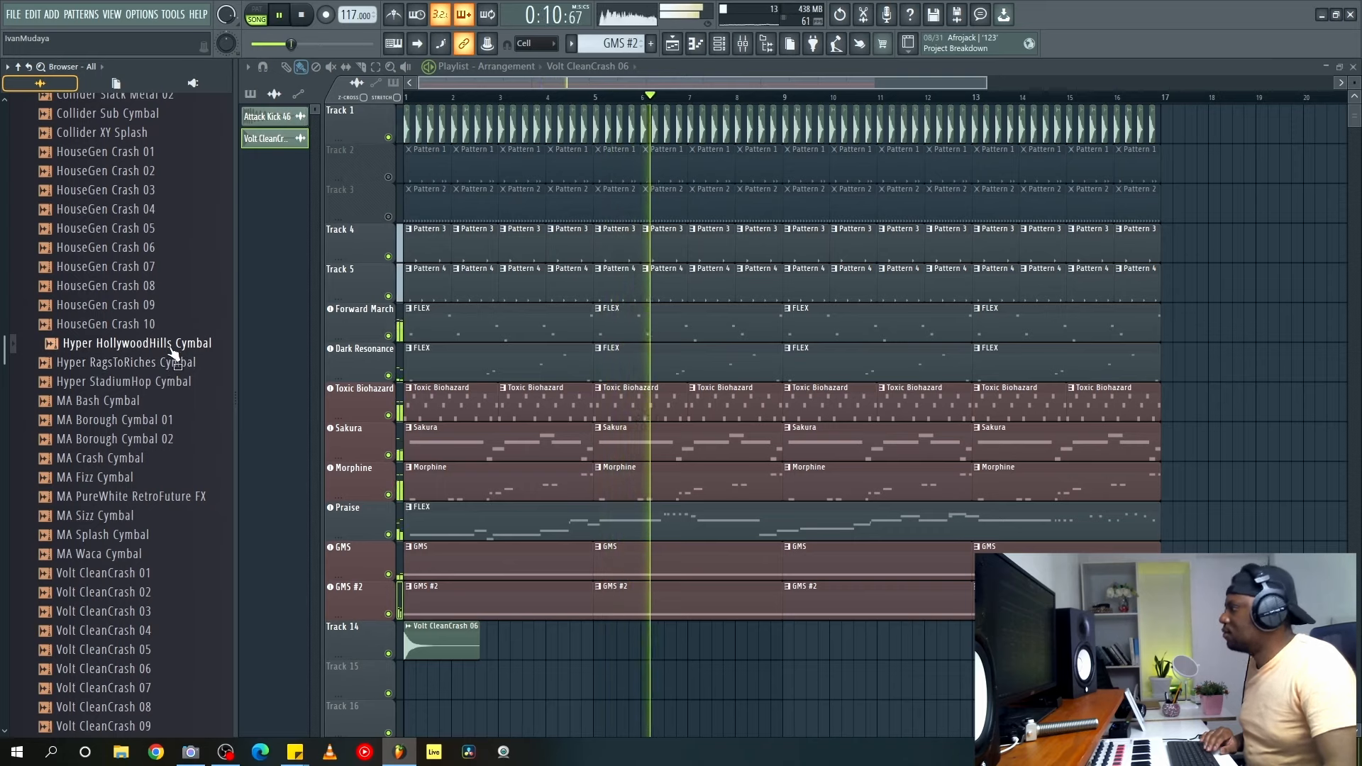
click(169, 364)
click(169, 383)
scroll(164, 393, up, 2)
drag(163, 495, 823, 640)
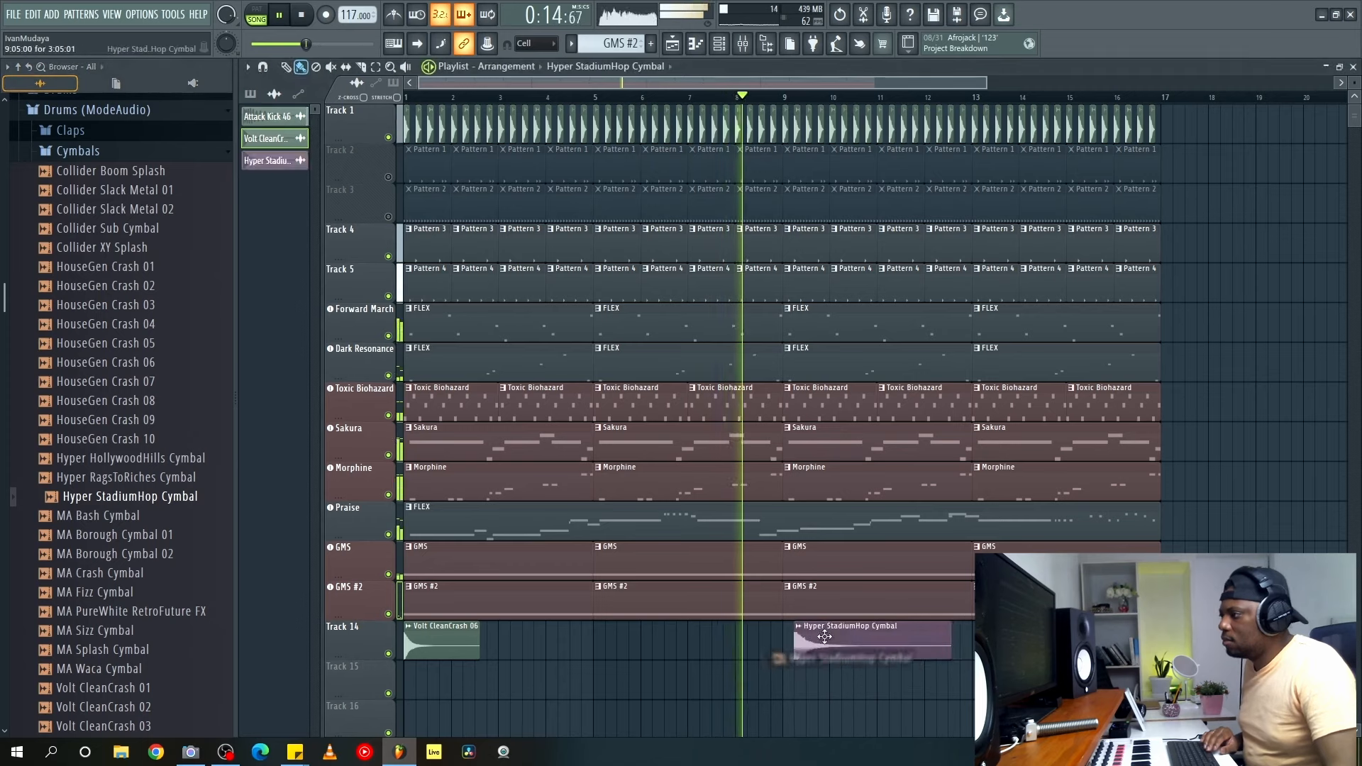
key(space)
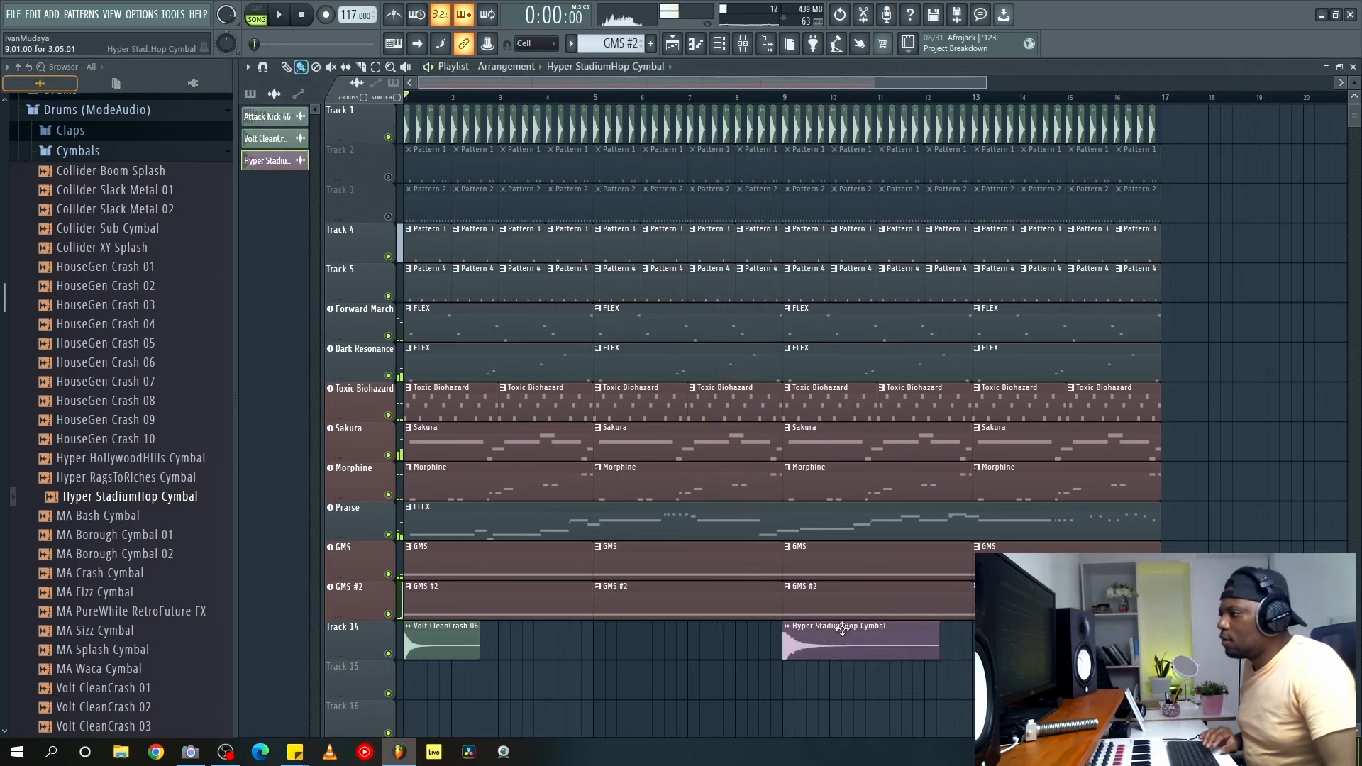
double_click(825, 632)
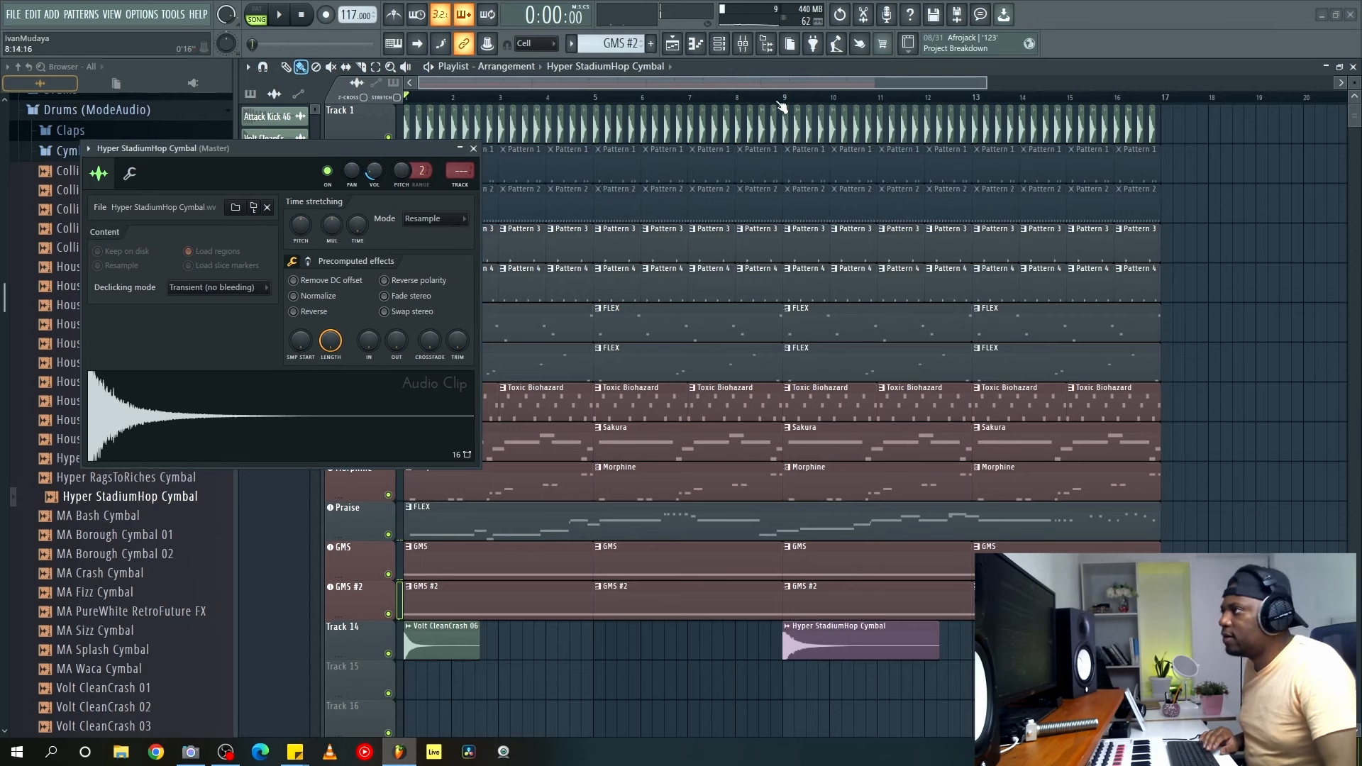
click(474, 148)
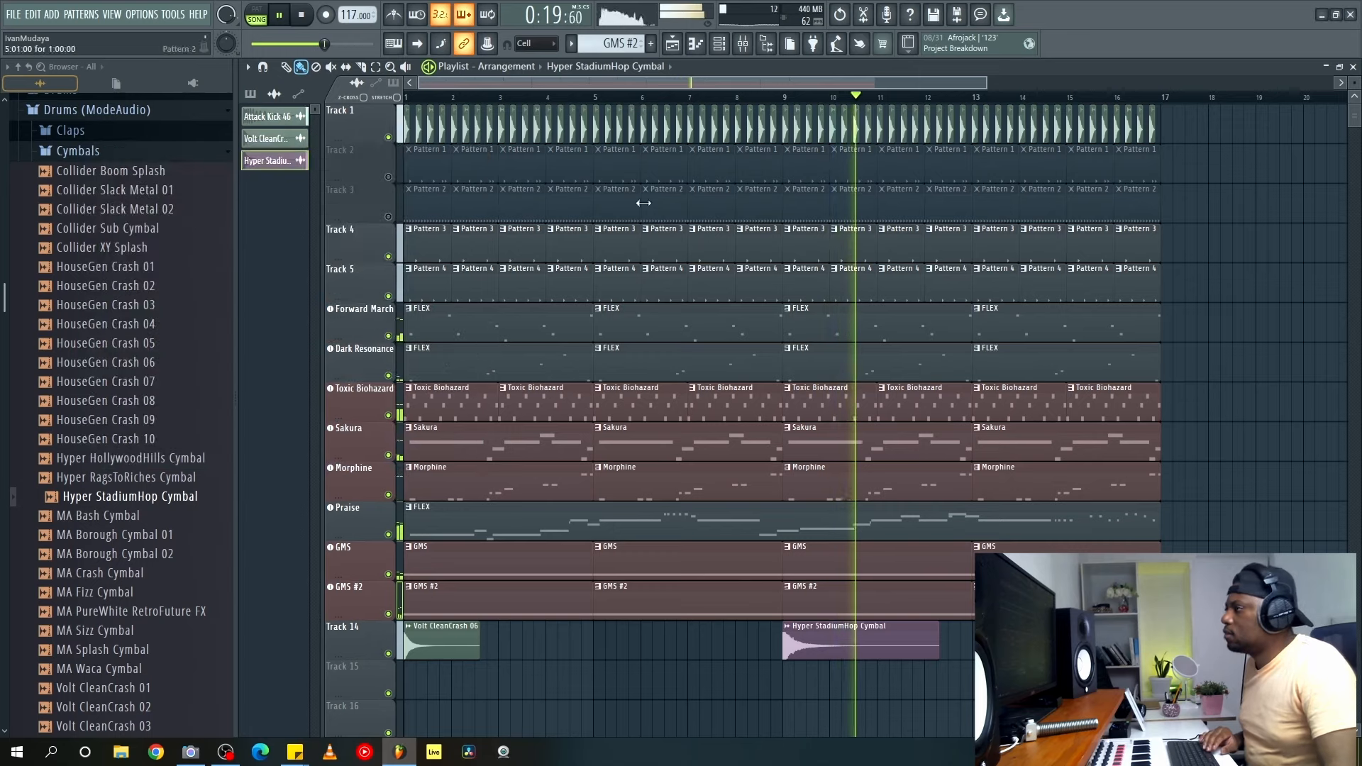
Delete the Attack Kick clips in bars 13 to 16 on Track 1, and unmute Track 2.
scroll(712, 120, down, 2)
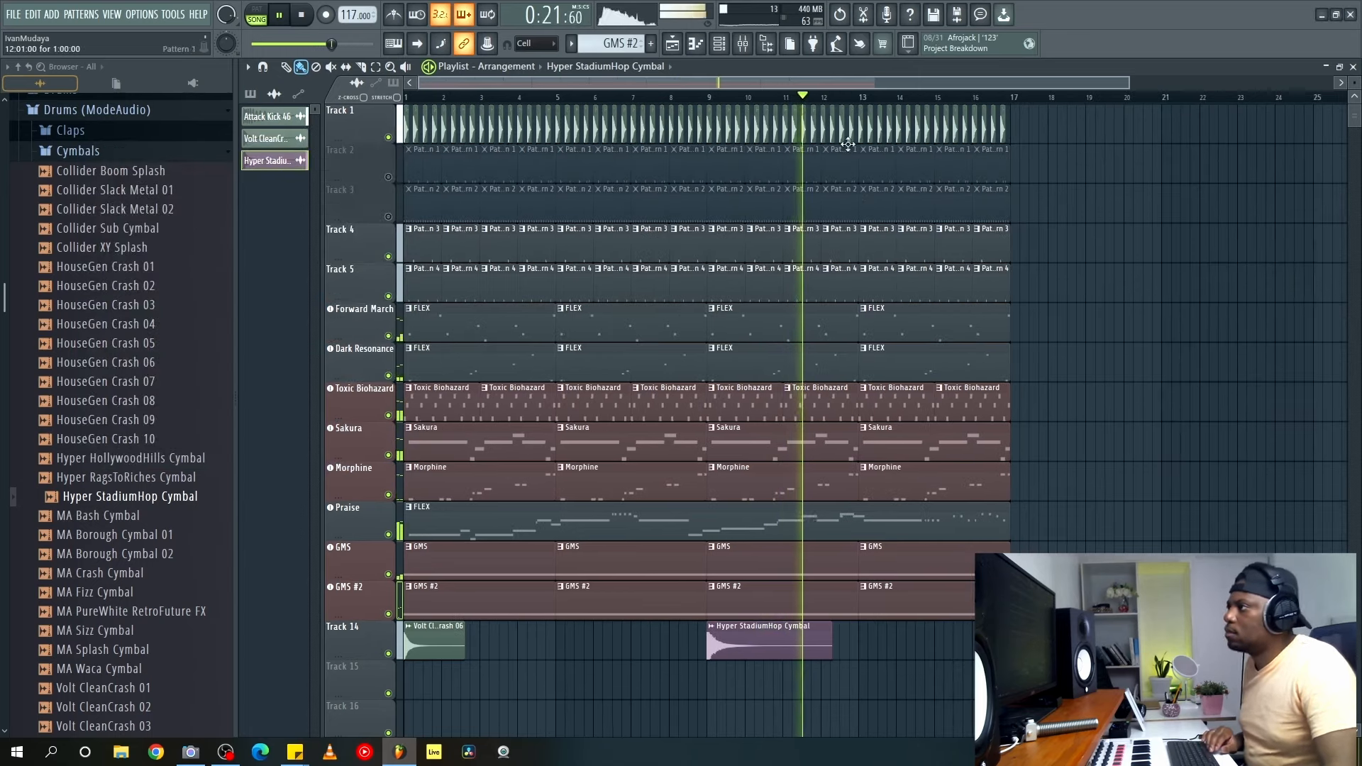
drag(1017, 137, 863, 134)
click(388, 177)
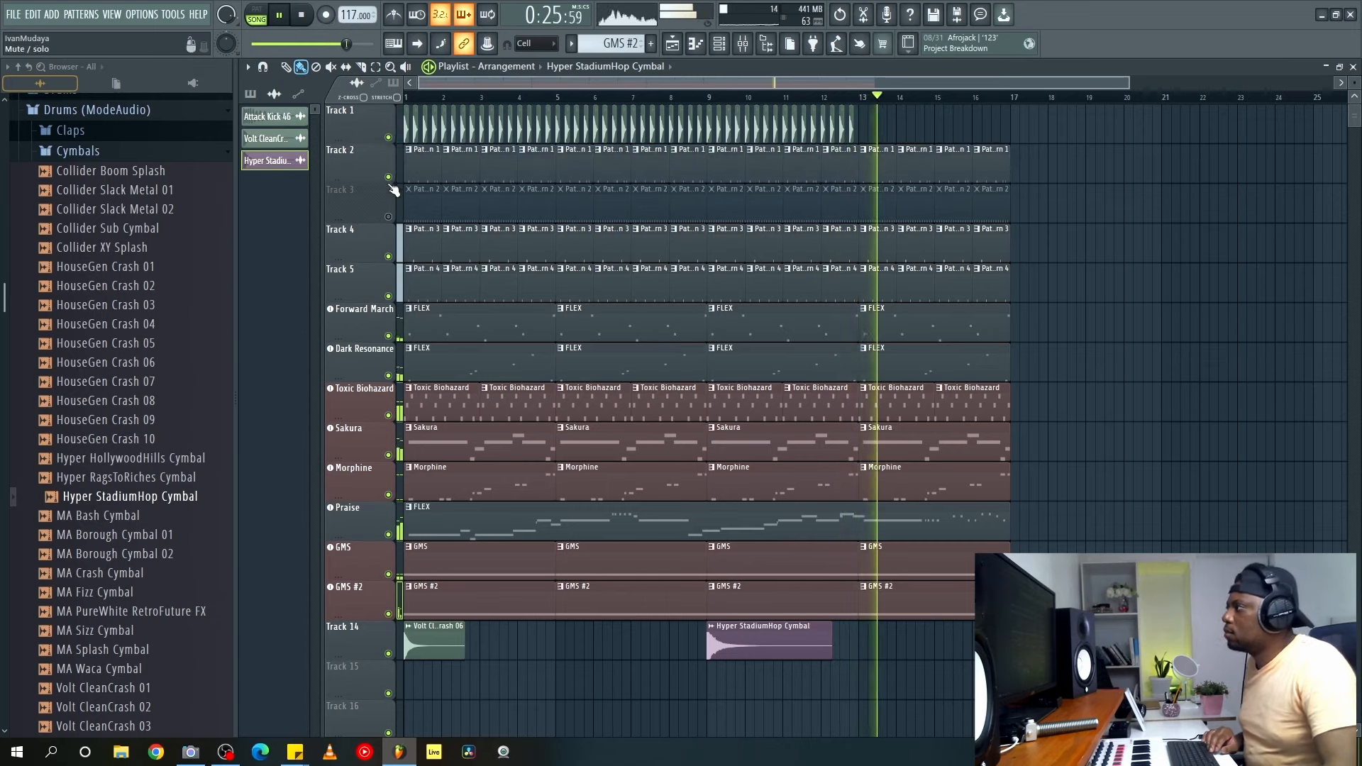
Unmute Track 3 and delete its Pattern 2 clips in bars 1 to 8.
click(389, 217)
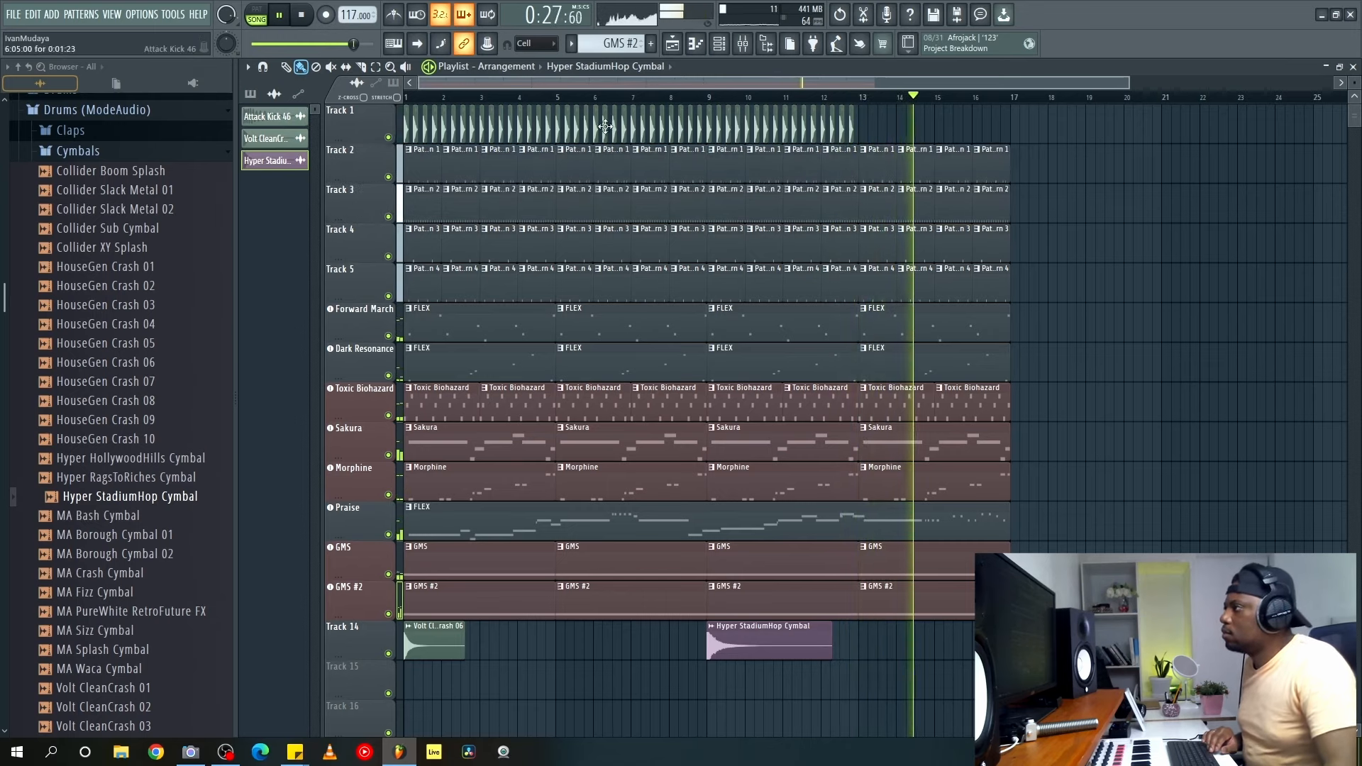
drag(702, 199, 408, 198)
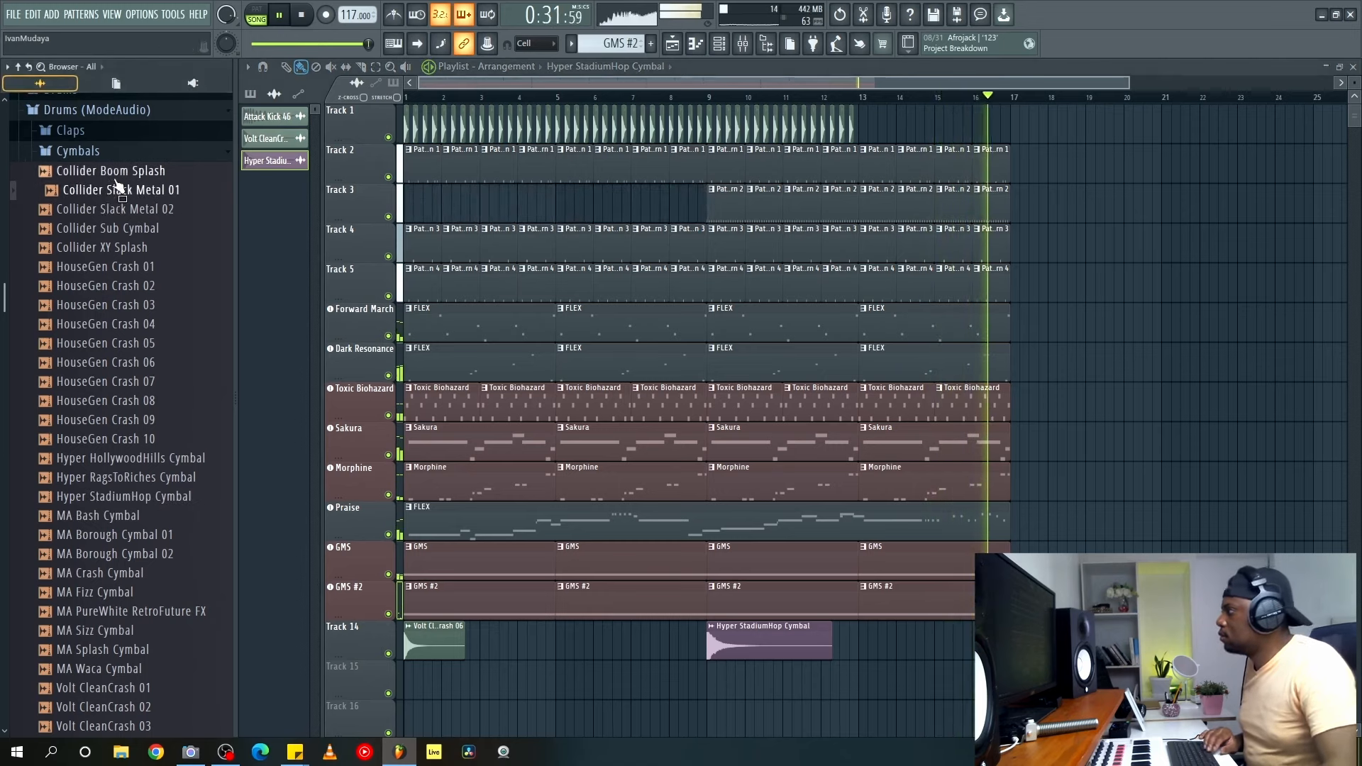
click(109, 154)
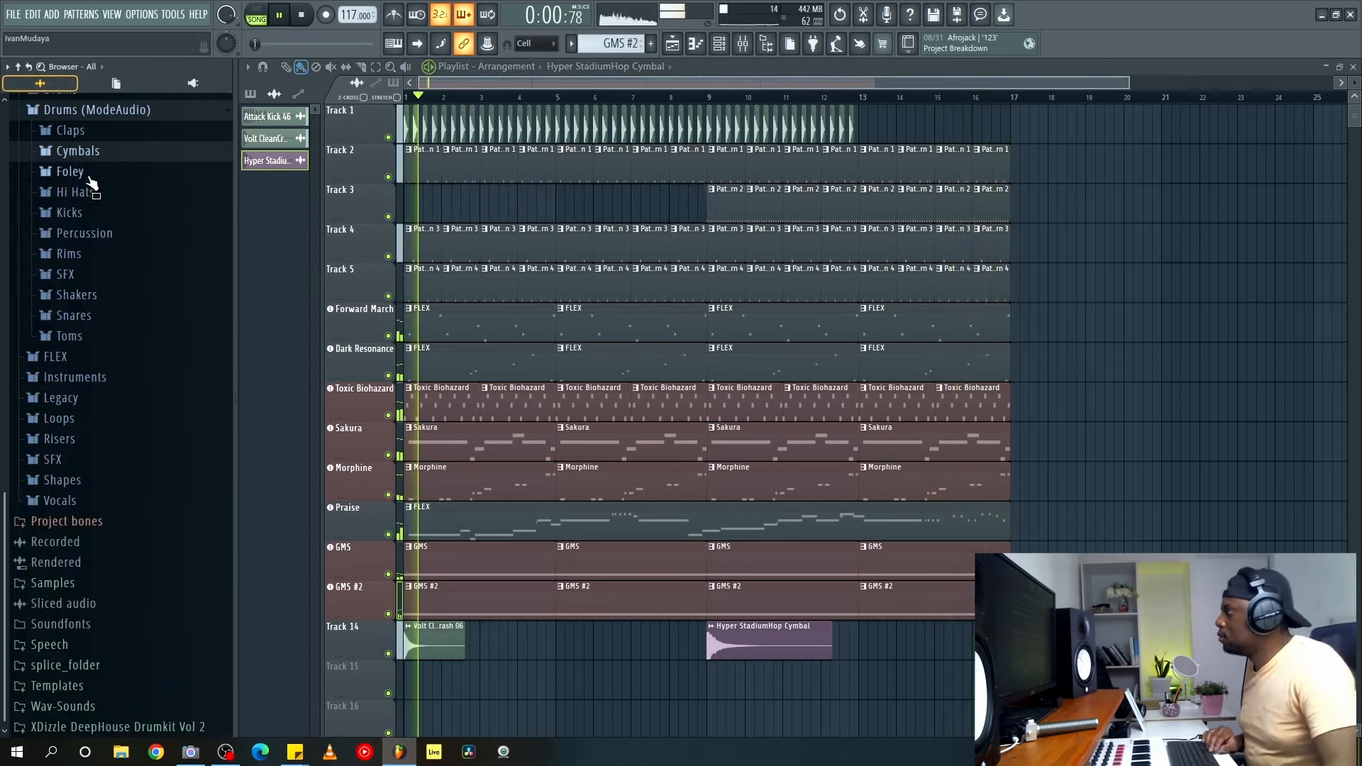
Compare the beat with and without Tracks 5, 4 and 2 by briefly muting each one during playback.
click(389, 296)
click(389, 296)
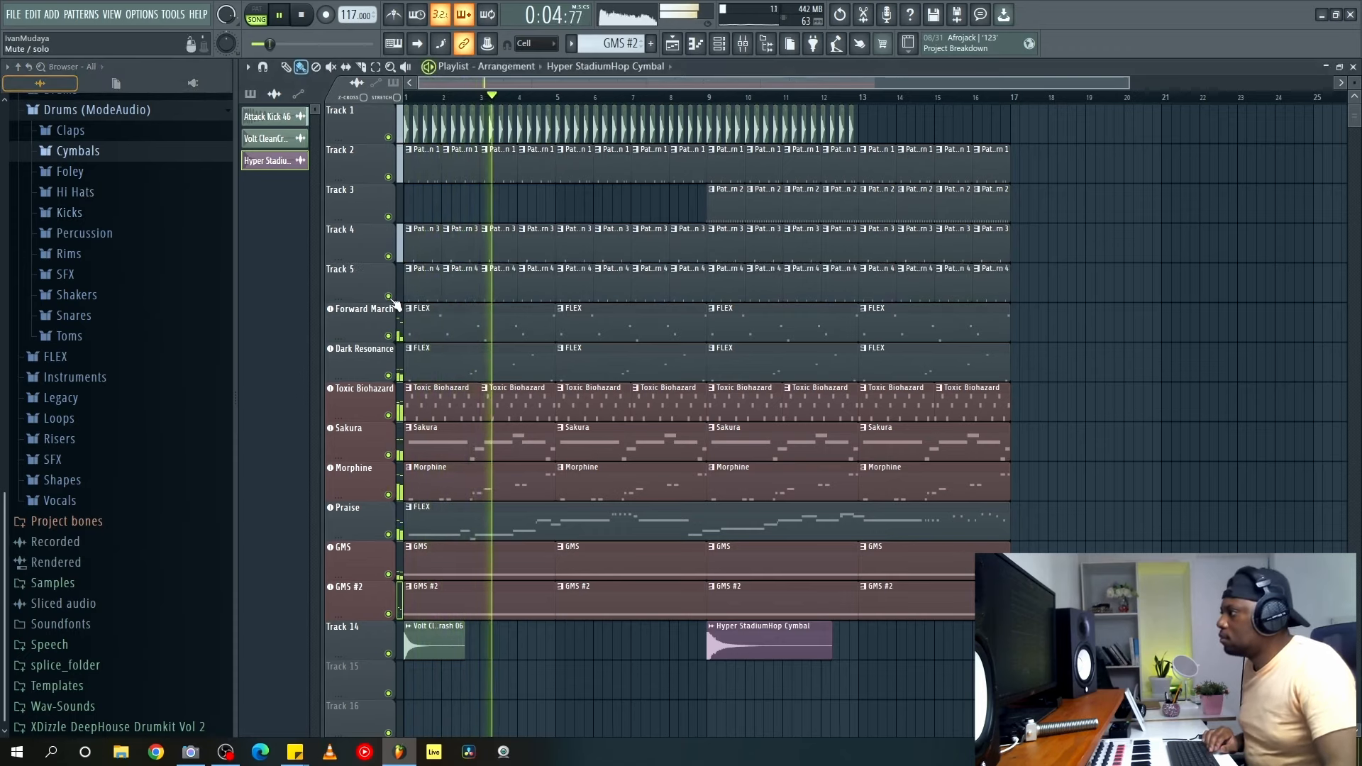
click(389, 257)
click(389, 257)
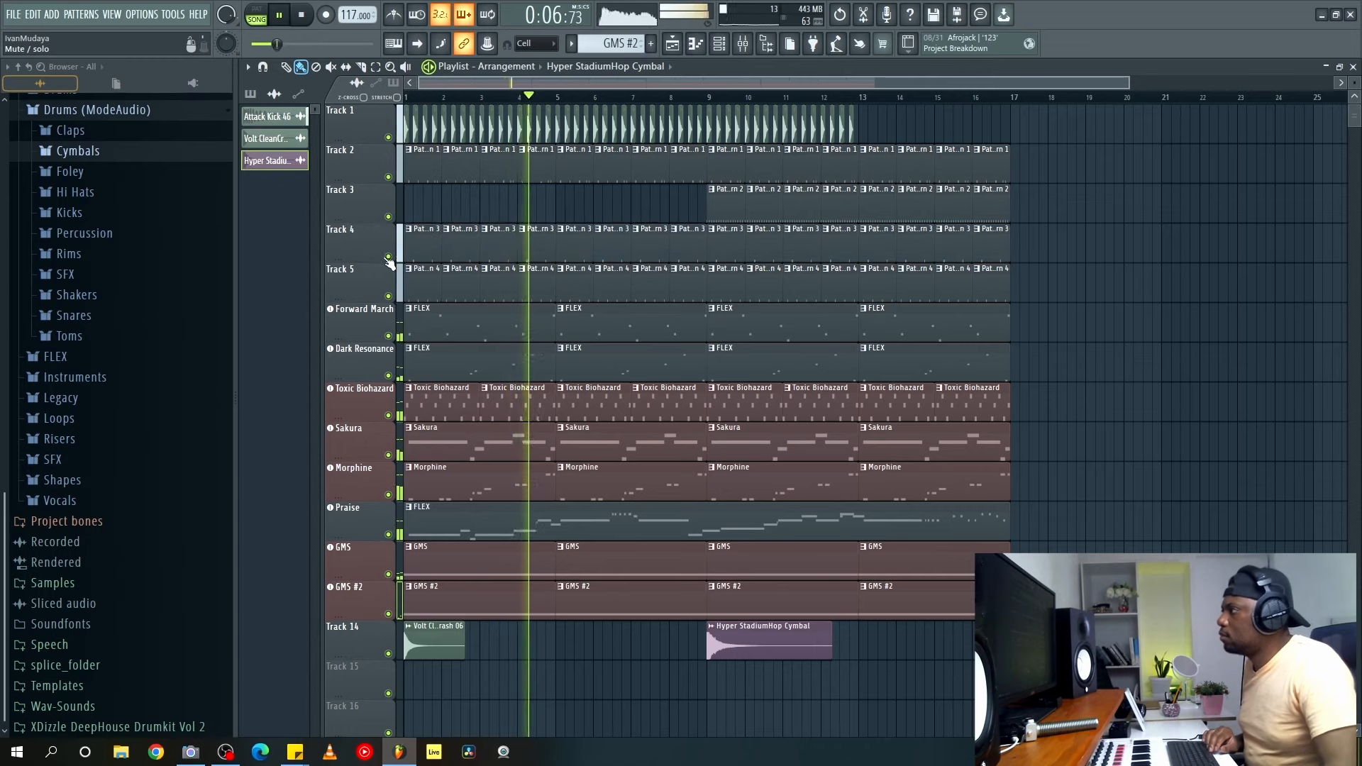
click(388, 178)
click(389, 177)
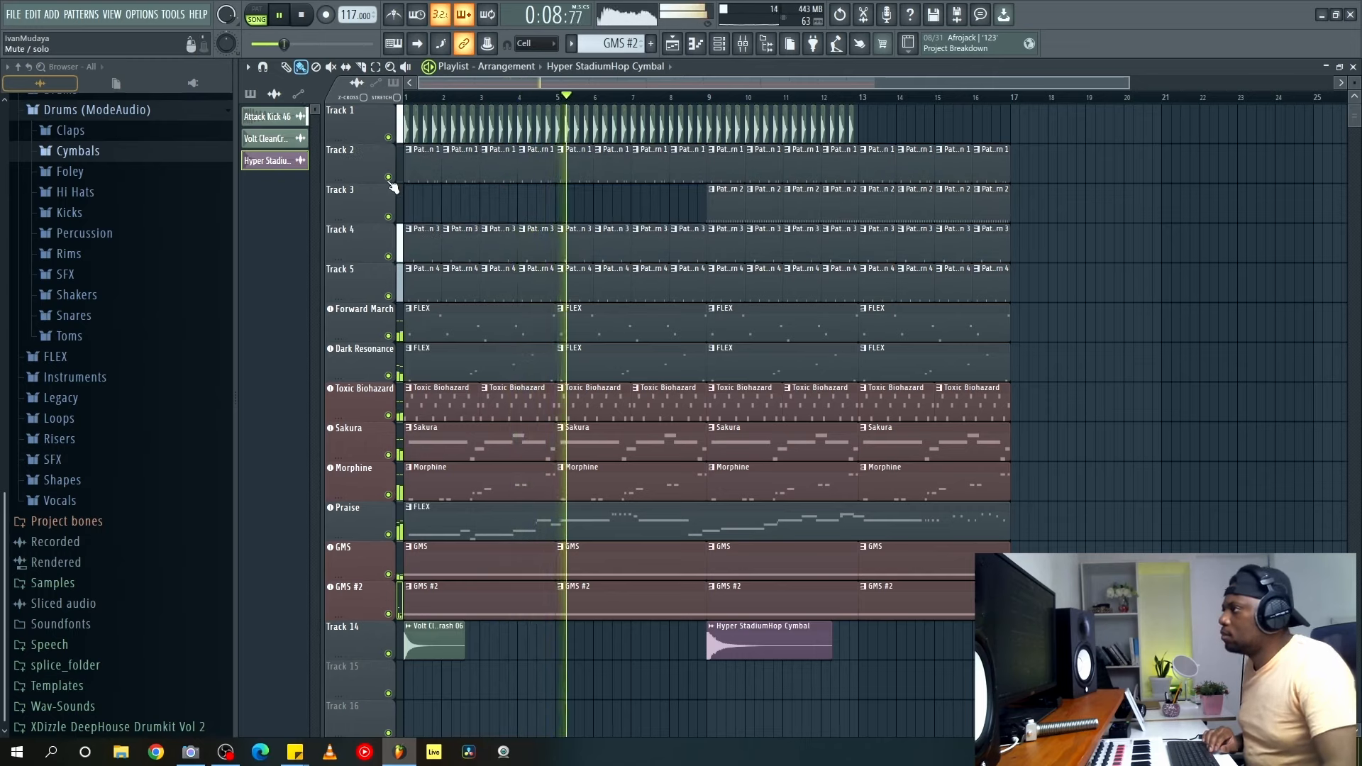
key(space)
Move all playlist clips eight bars later so the arrangement starts at bar 9.
key(ctrl+a)
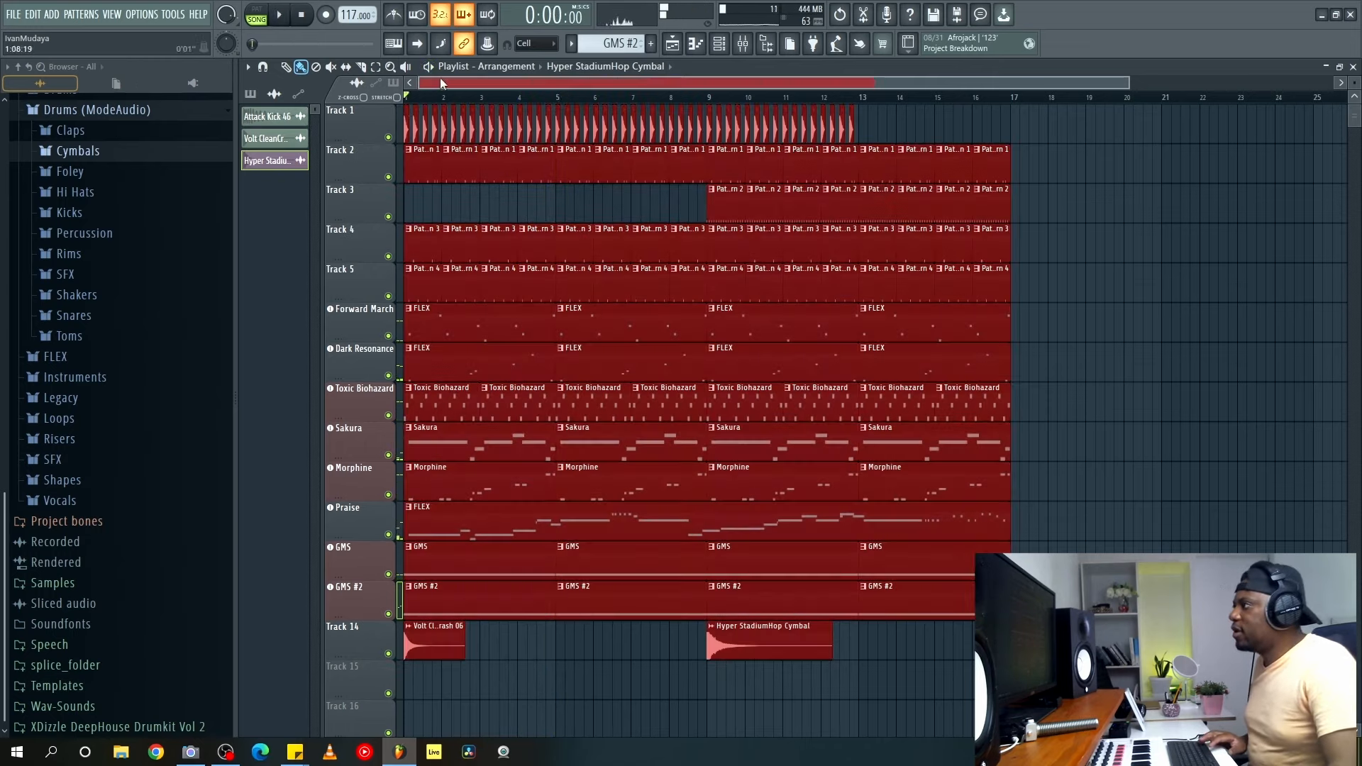
scroll(440, 78, down, 3)
drag(430, 187, 657, 168)
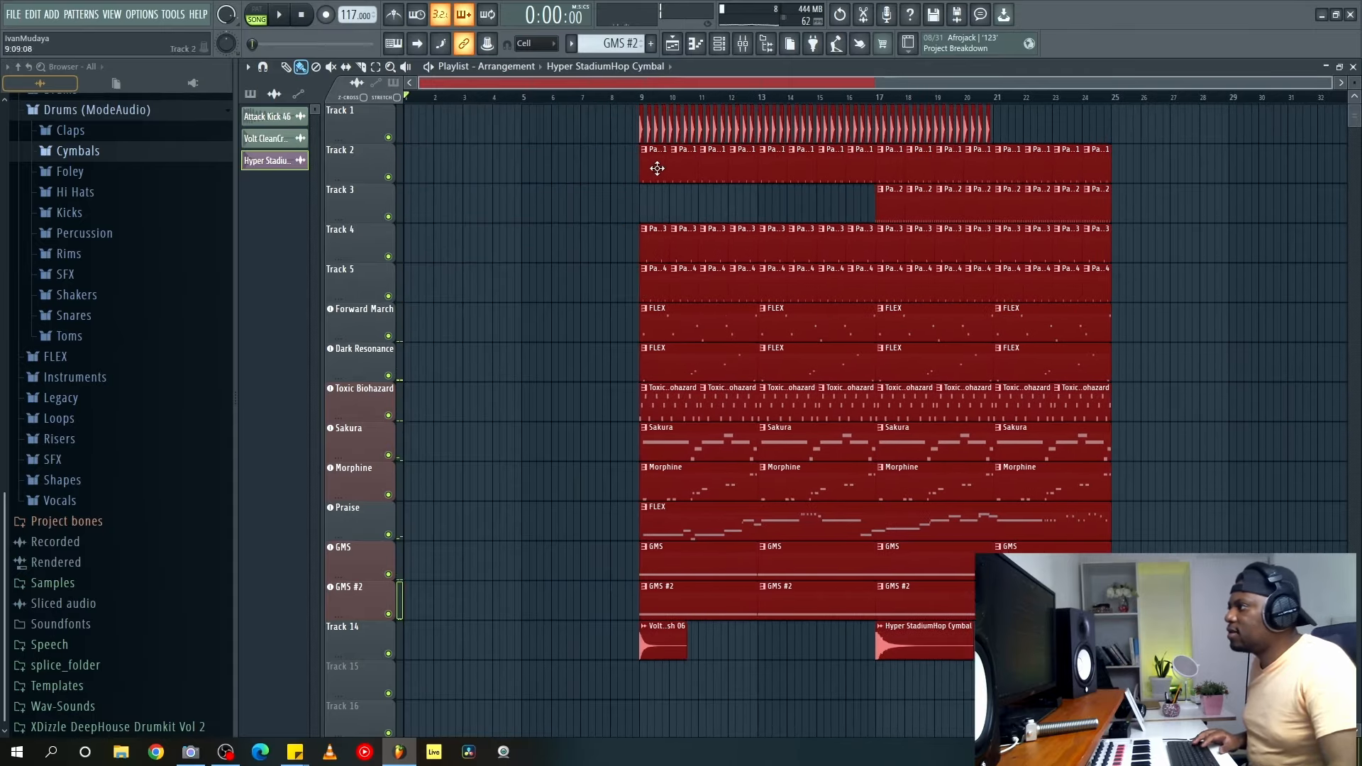
Copy the clips in bars 9 to 16 from Track 1 through the Morphine track to bar 1.
drag(583, 106, 871, 632)
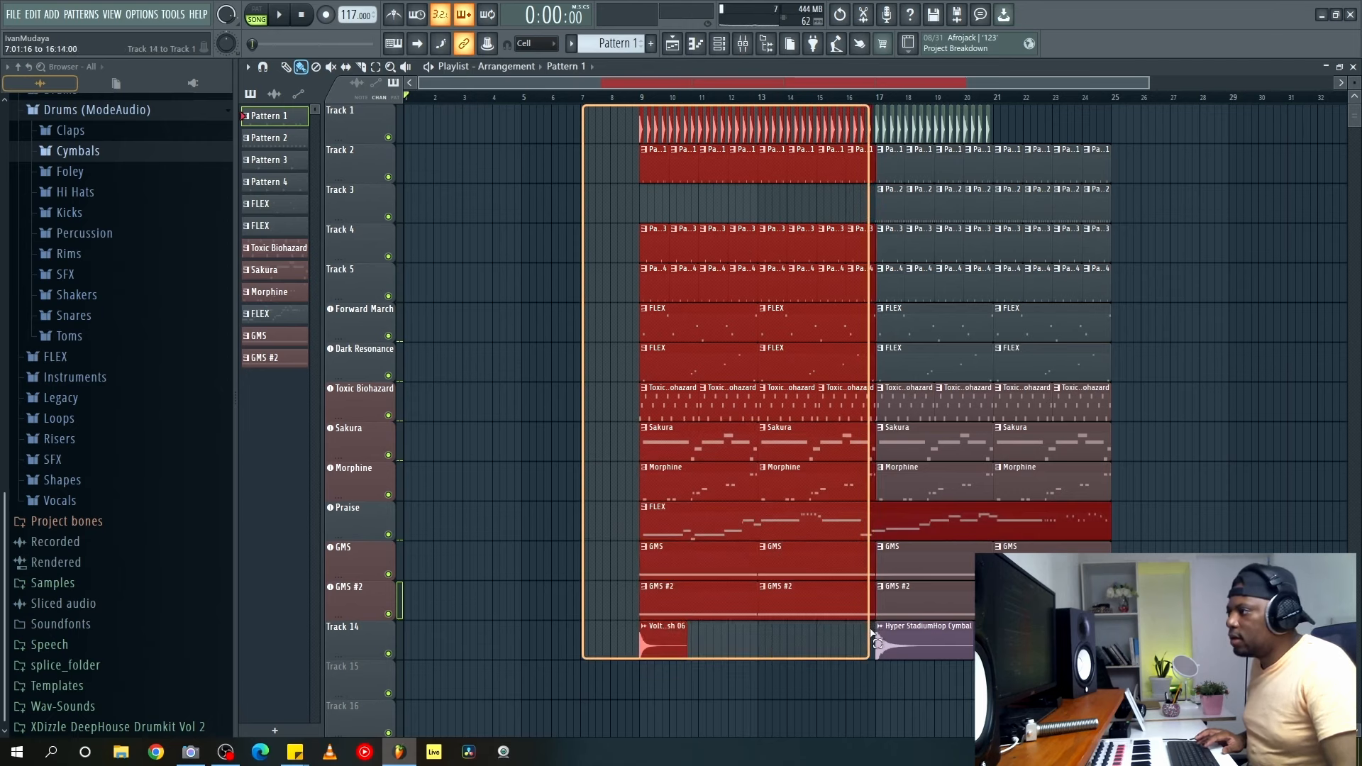
drag(874, 637, 874, 638)
drag(593, 107, 876, 482)
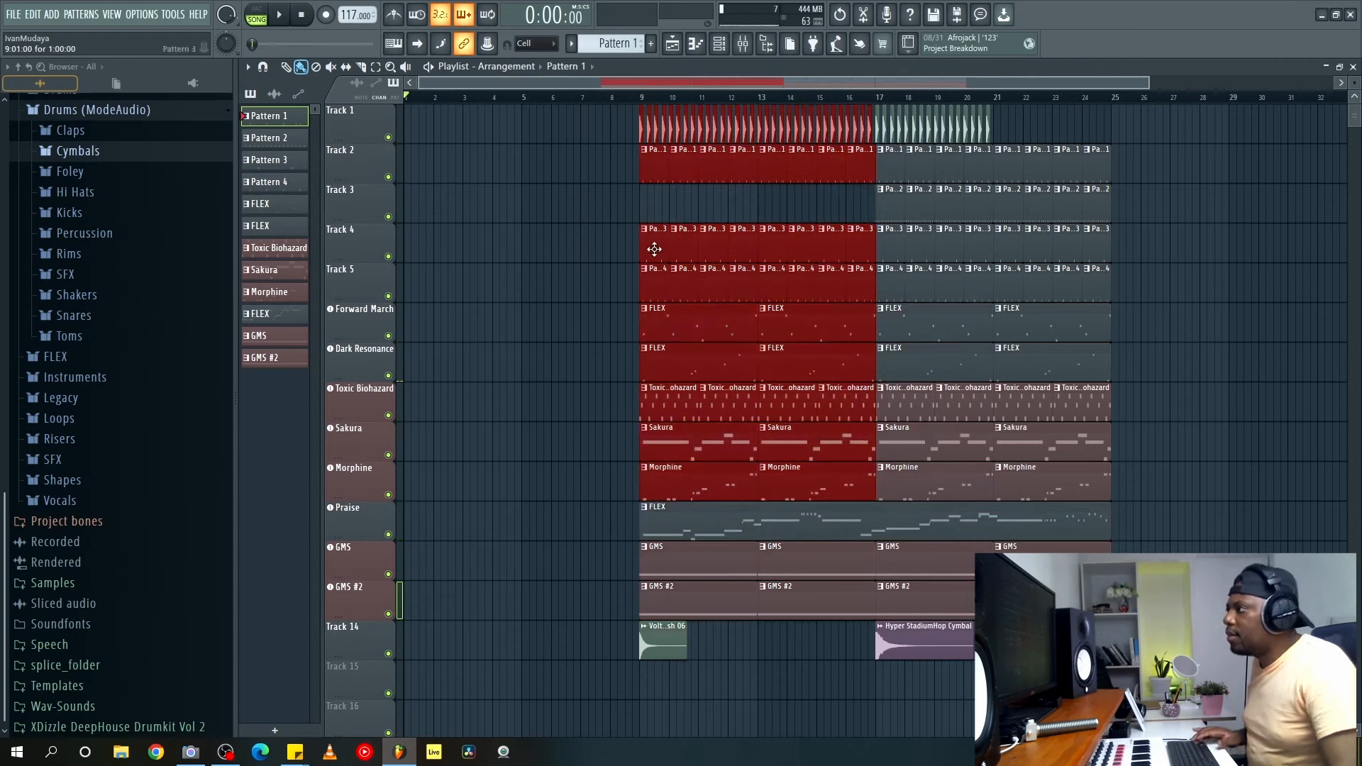
drag(654, 249, 383, 243)
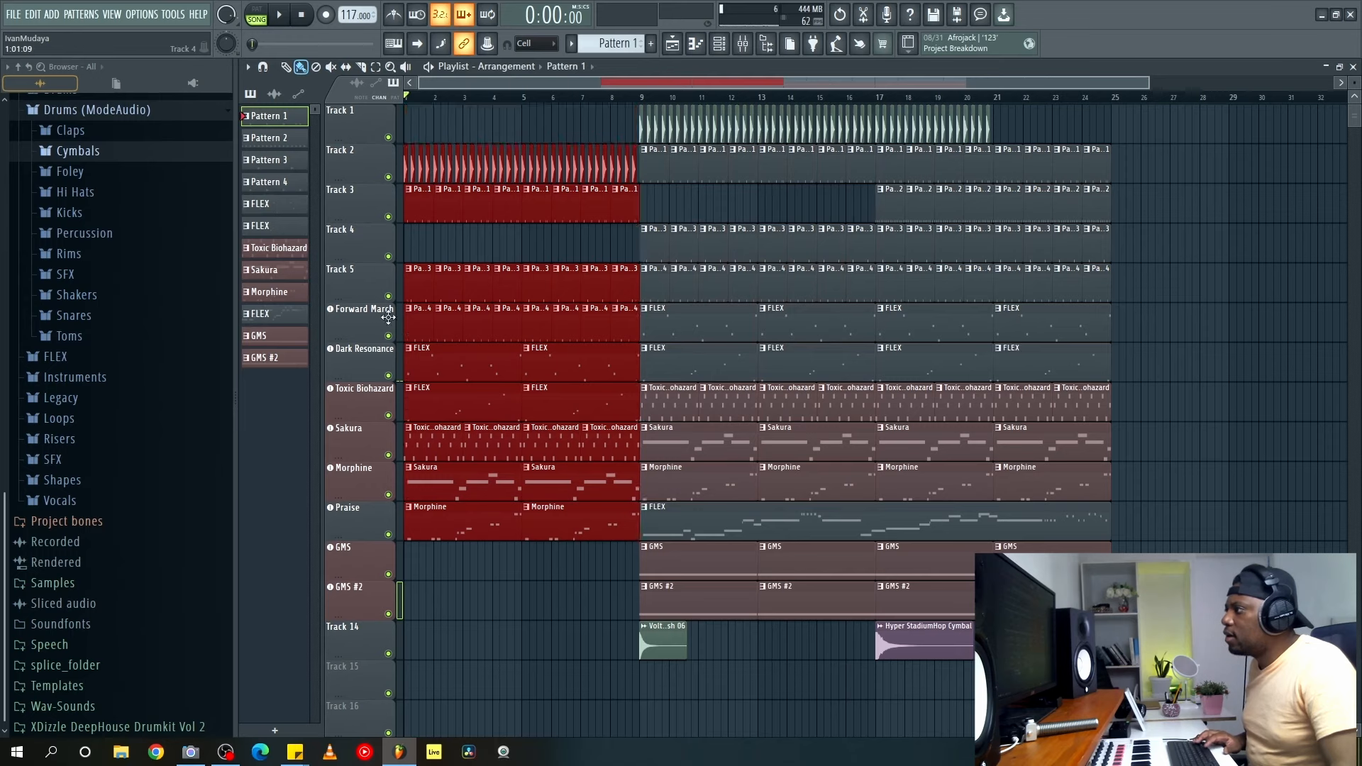
Move the selected intro clips up one track to match their tracks, and delete the Pattern 1 clips on Track 2 before bar 9.
click(497, 547)
key(space)
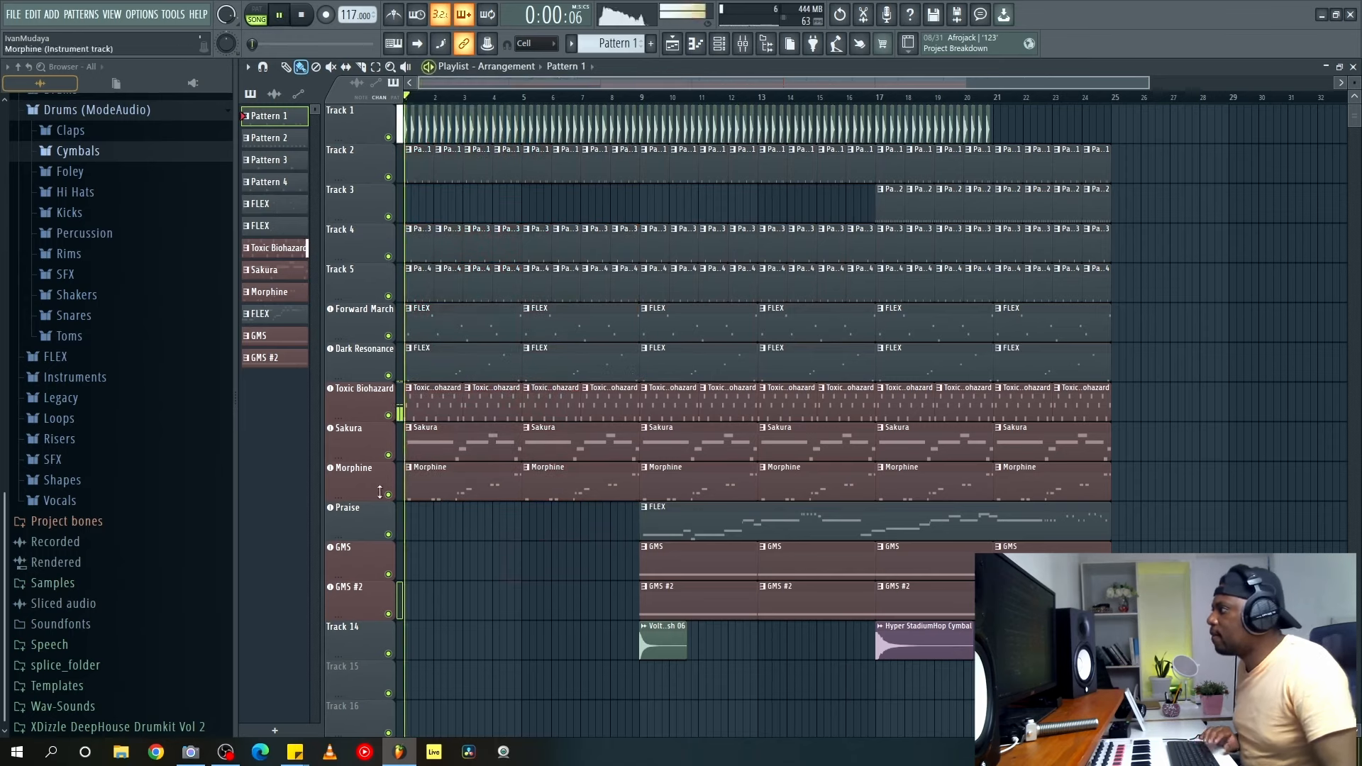
key(space)
drag(424, 175, 598, 170)
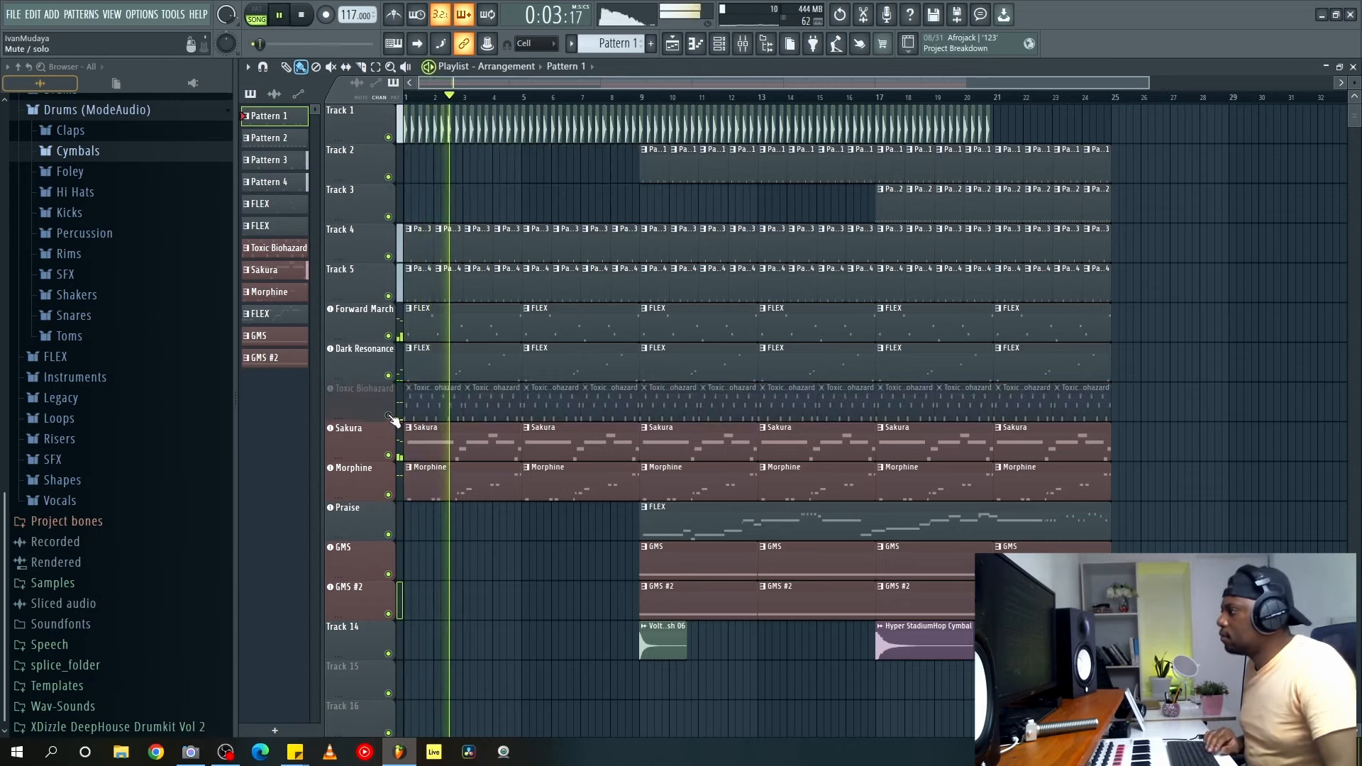
Compare playback with the Sakura track muted, unmute it, and delete the Pattern 4 clips on Track 5 before bar 9.
click(388, 456)
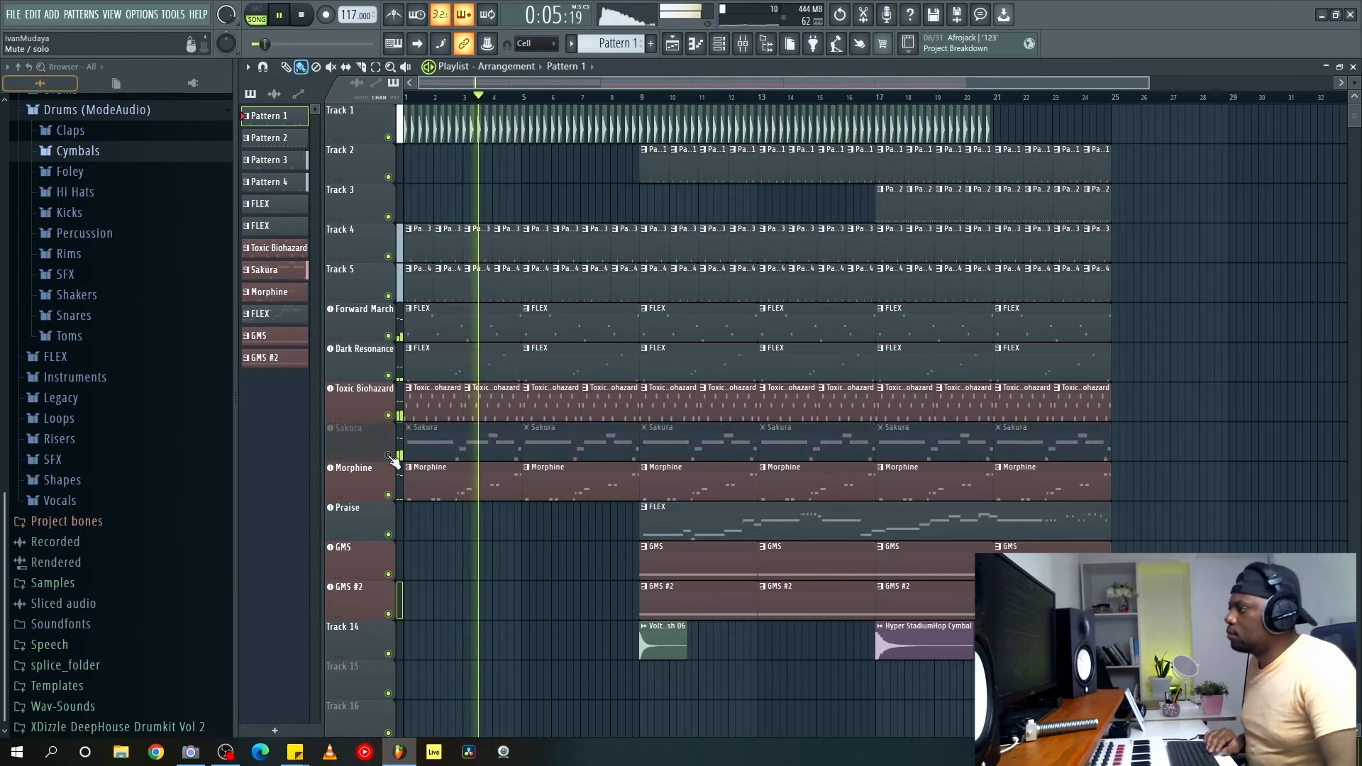
click(388, 455)
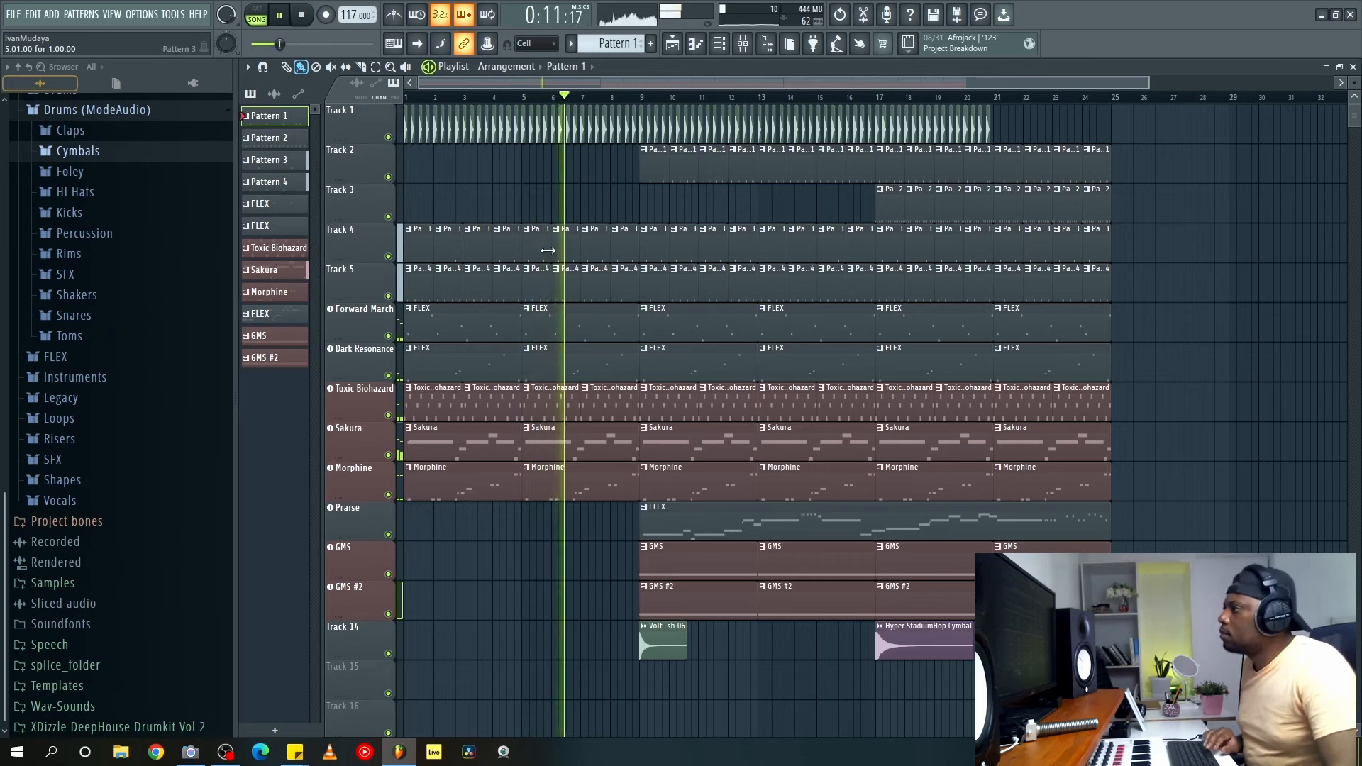
key(space)
key(space)
mouse_move(508, 293)
mouse_down()
mouse_move(583, 292)
mouse_move(568, 281)
mouse_up()
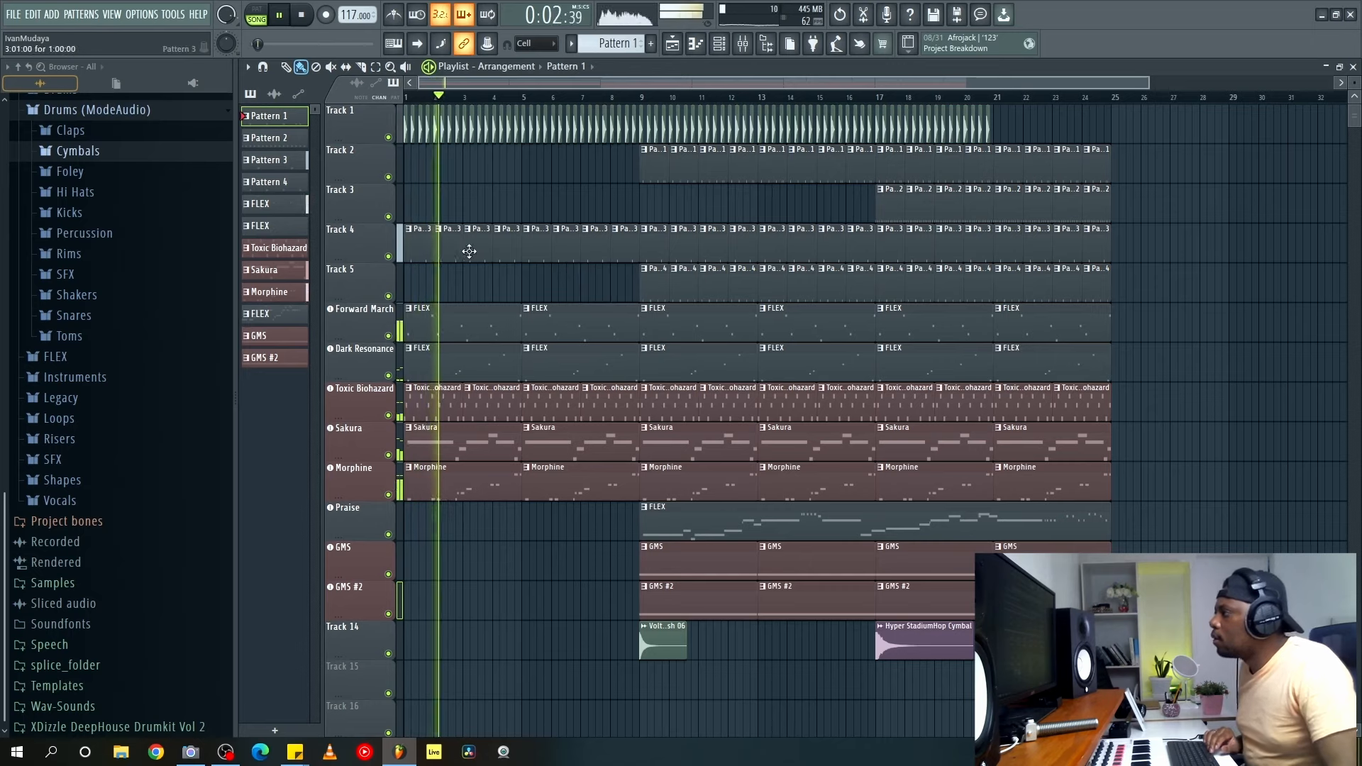
Open the Rims folder in the ModeAudio drums and audition the Fracture Rim samples up to Fracture Rim 13.
click(85, 254)
click(113, 309)
click(120, 428)
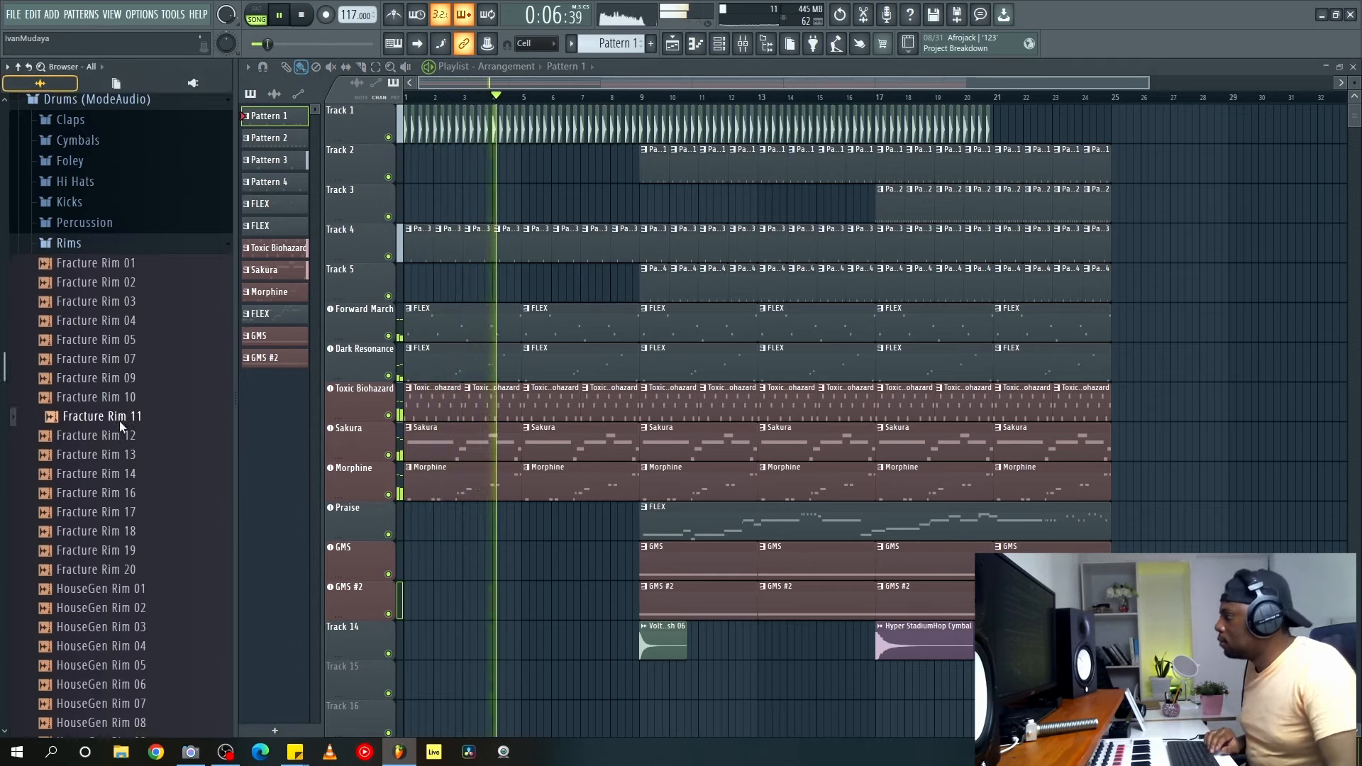
scroll(120, 426, down, 4)
click(137, 216)
click(138, 235)
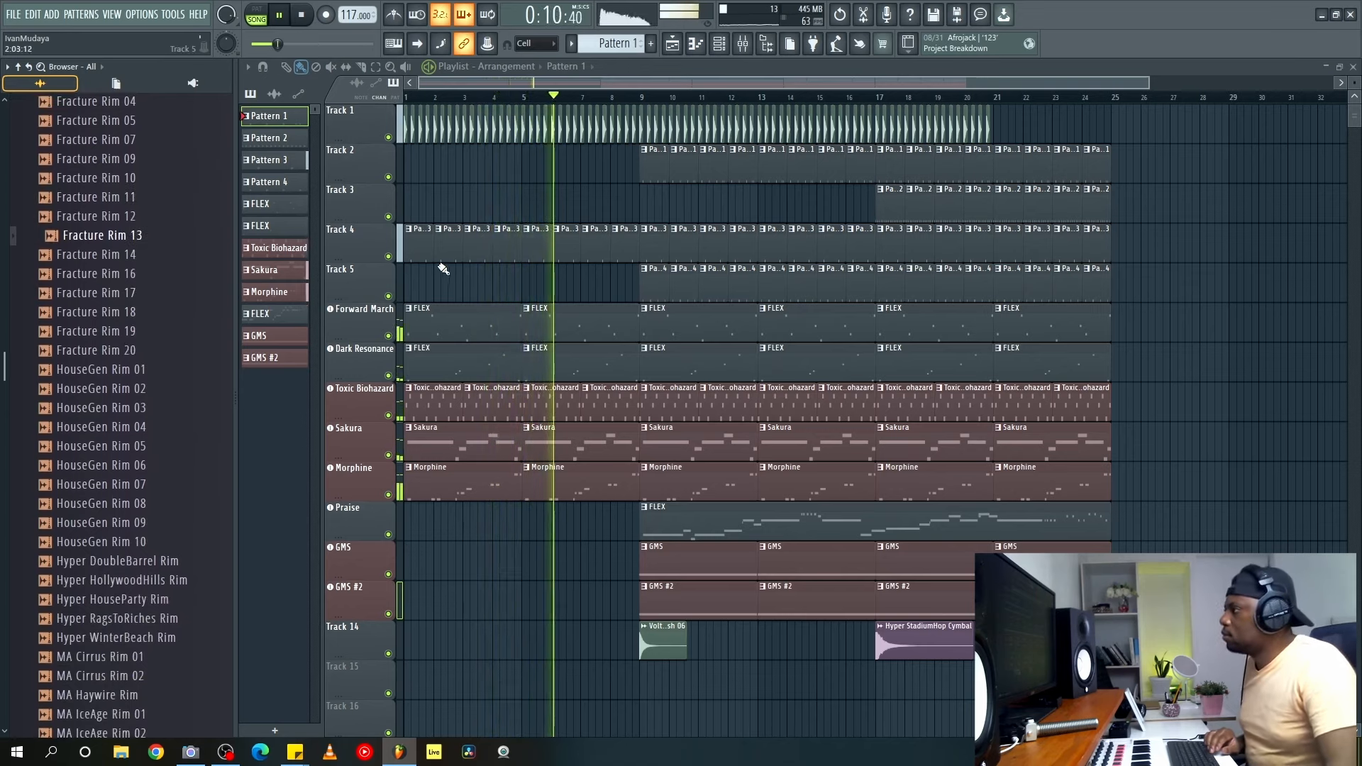
Add Fracture Rim 13 to the Pattern 3 channel rack with hits on steps 8 and 10, at about 63% channel volume.
click(294, 161)
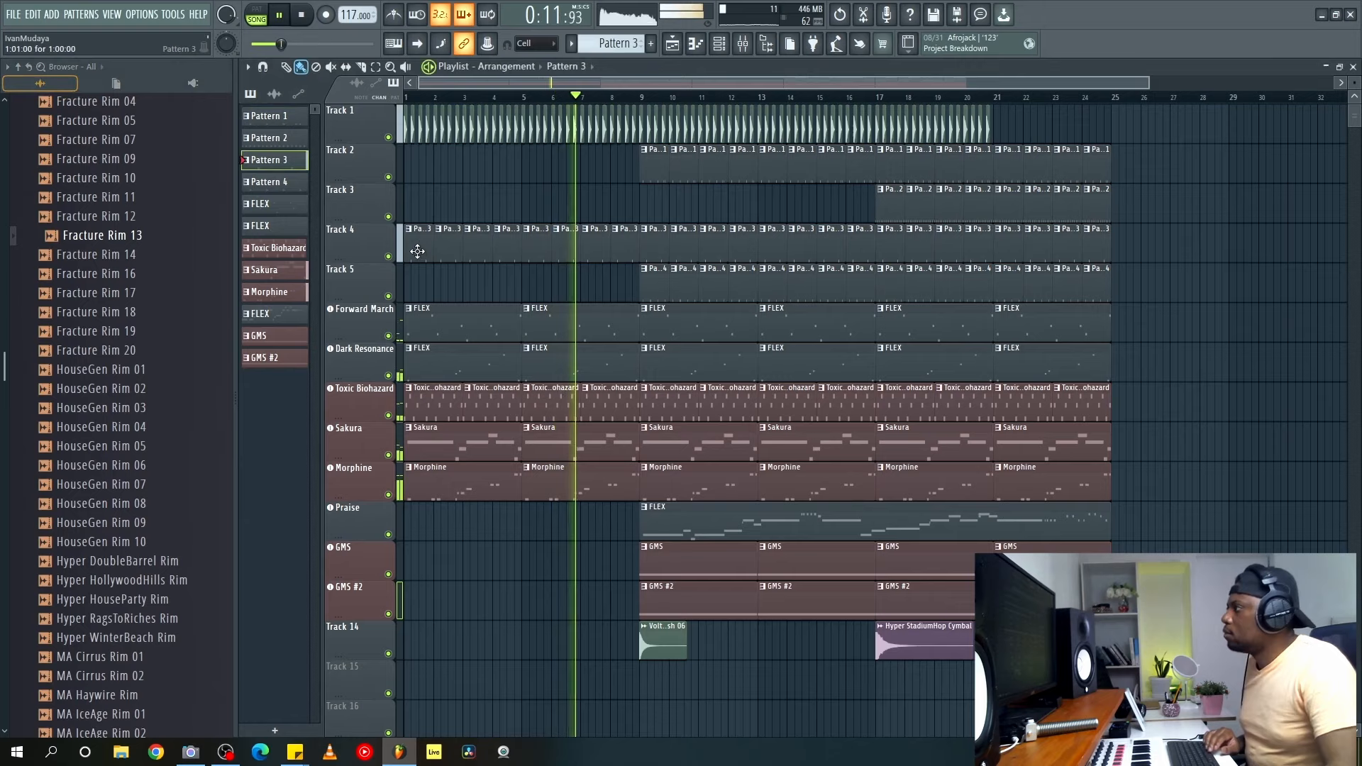
double_click(298, 162)
key(space)
click(1353, 66)
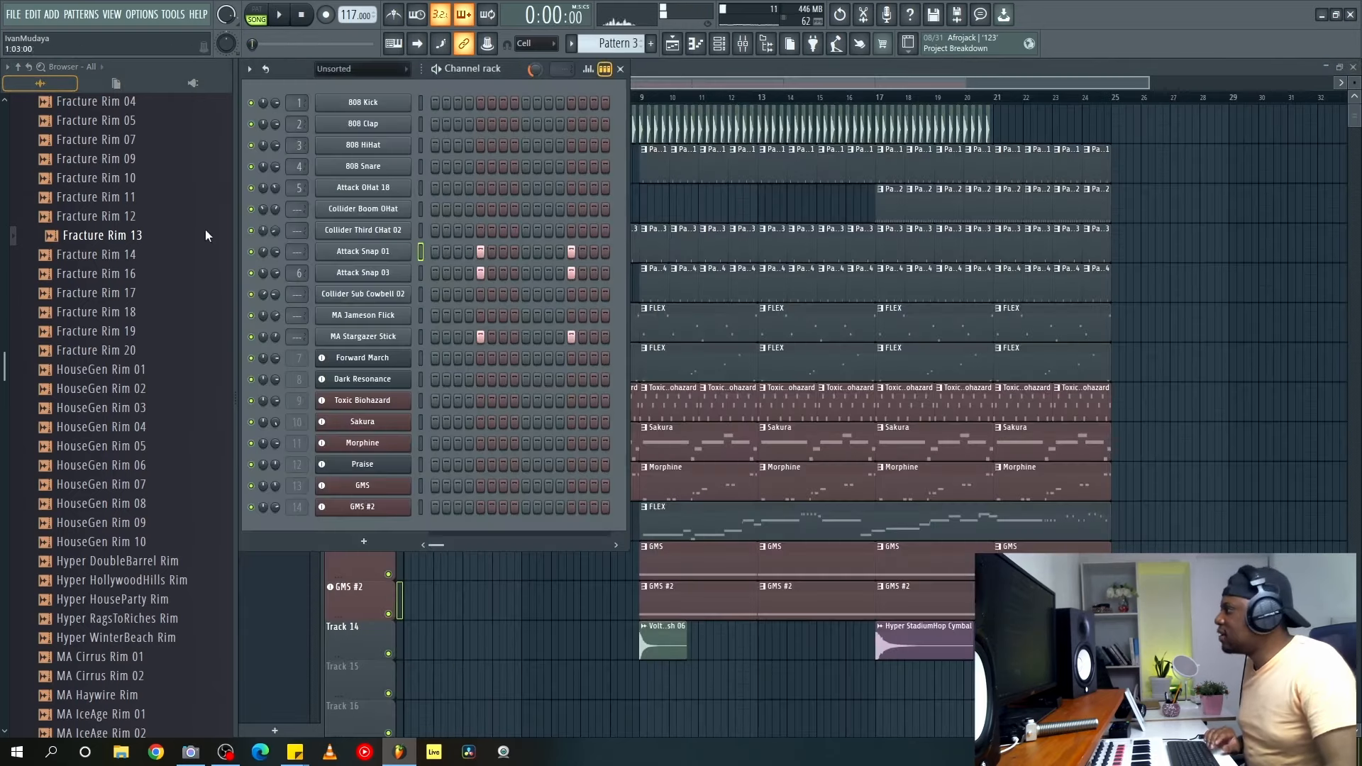
drag(144, 244, 520, 533)
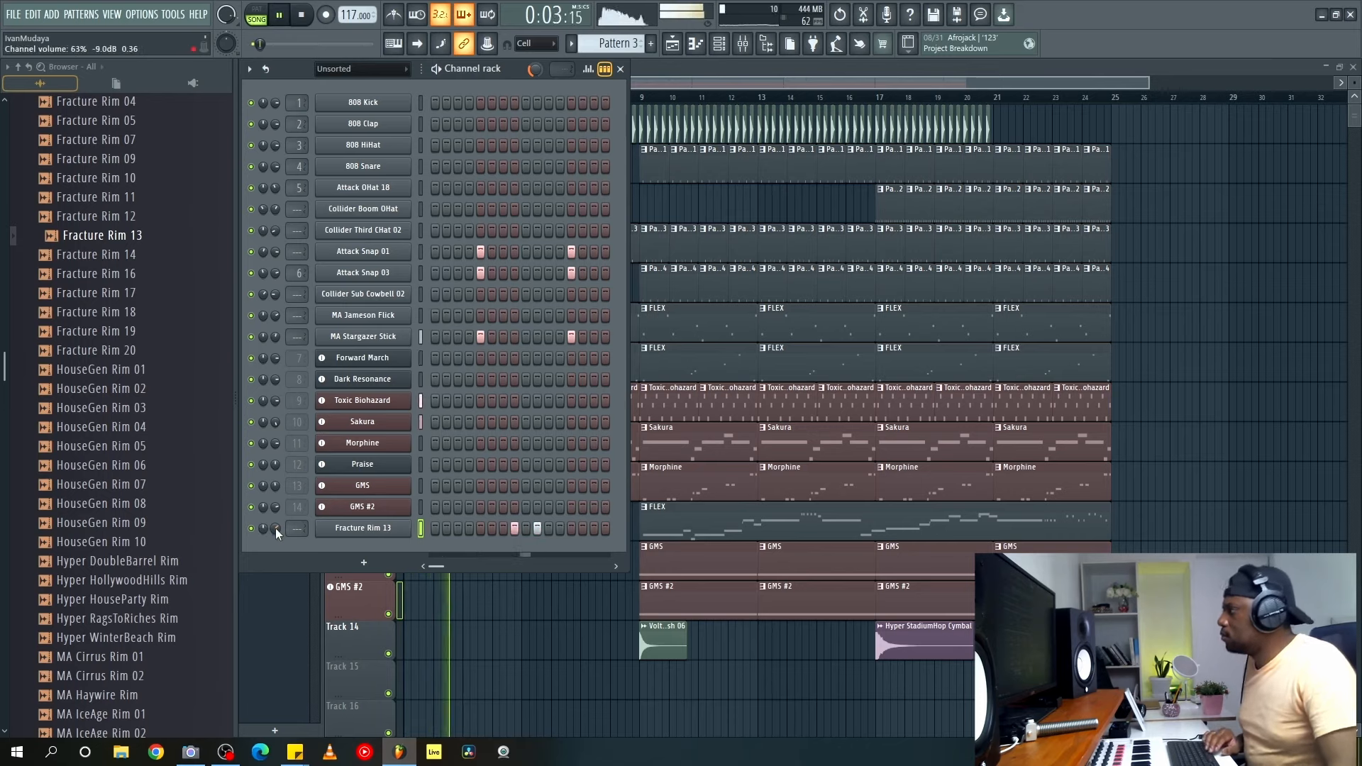
Add Hyper DoubleBarrel Rim as a new channel in Pattern 3 and place its hits on steps 5 and 13.
click(135, 319)
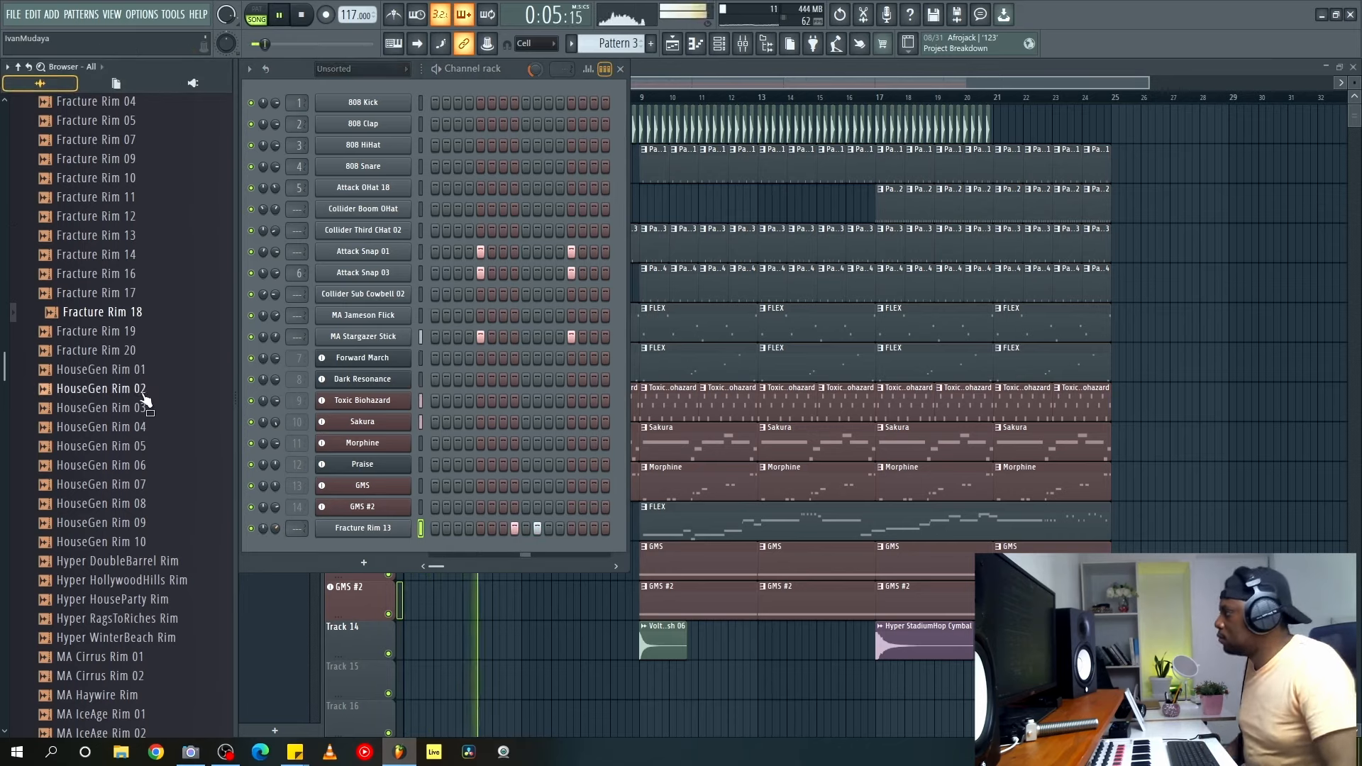
scroll(162, 566, down, 4)
drag(142, 331, 465, 554)
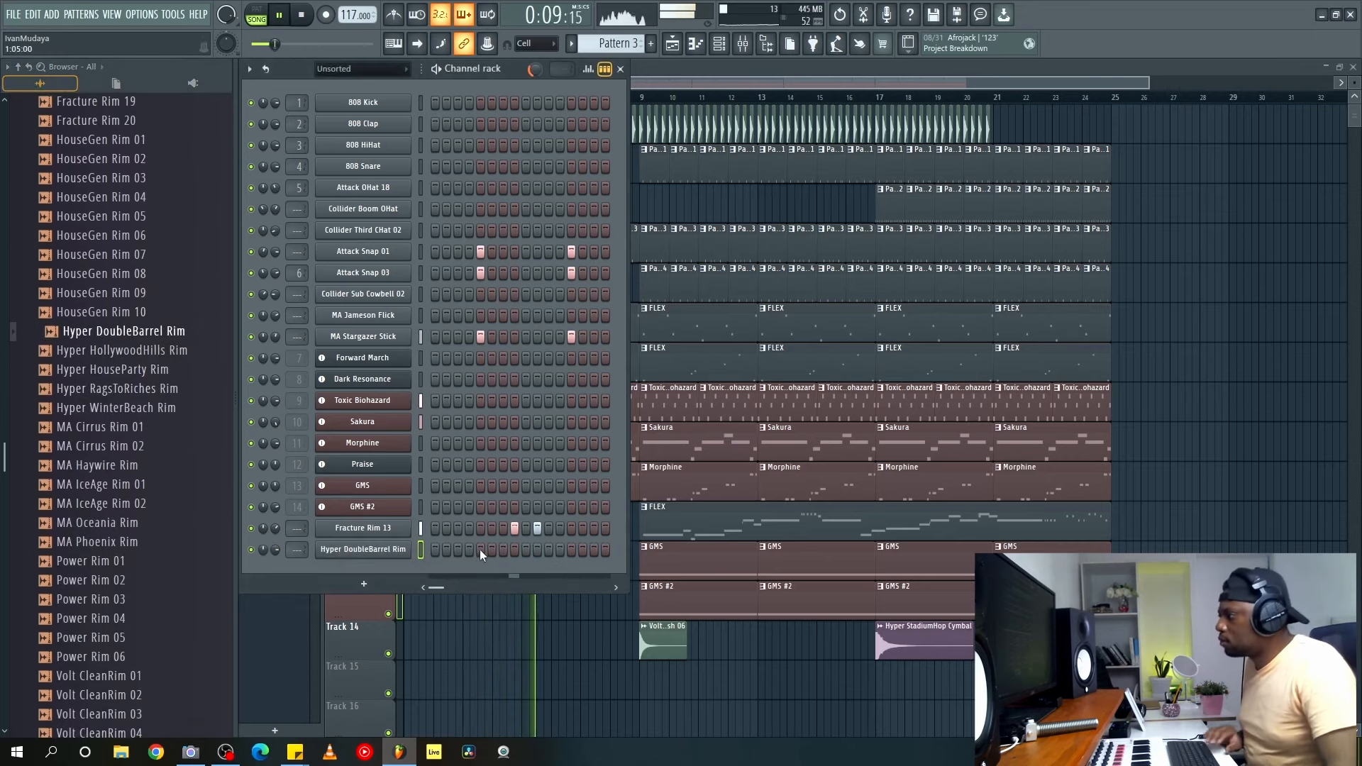
click(481, 550)
click(571, 550)
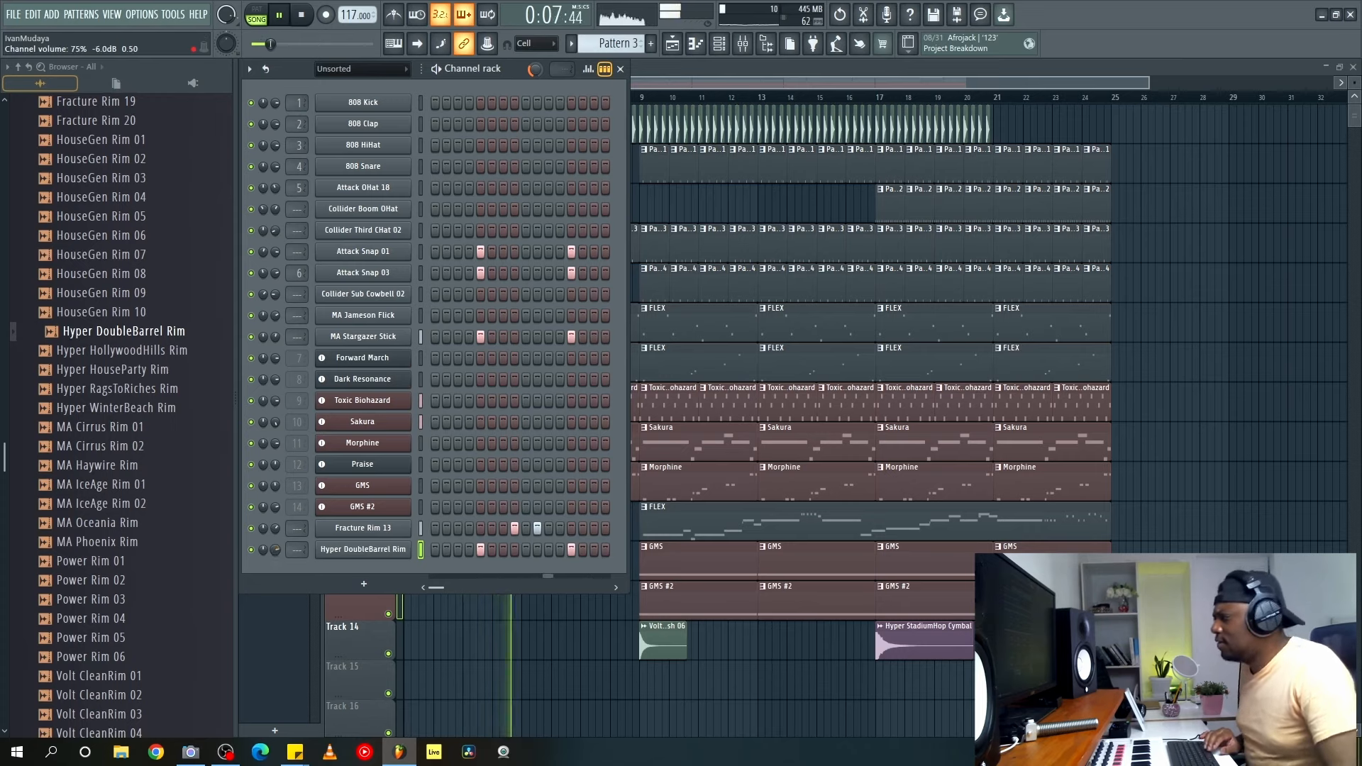
Raise the silence trimming threshold in the Hyper DoubleBarrel Rim sampler settings to full.
click(367, 550)
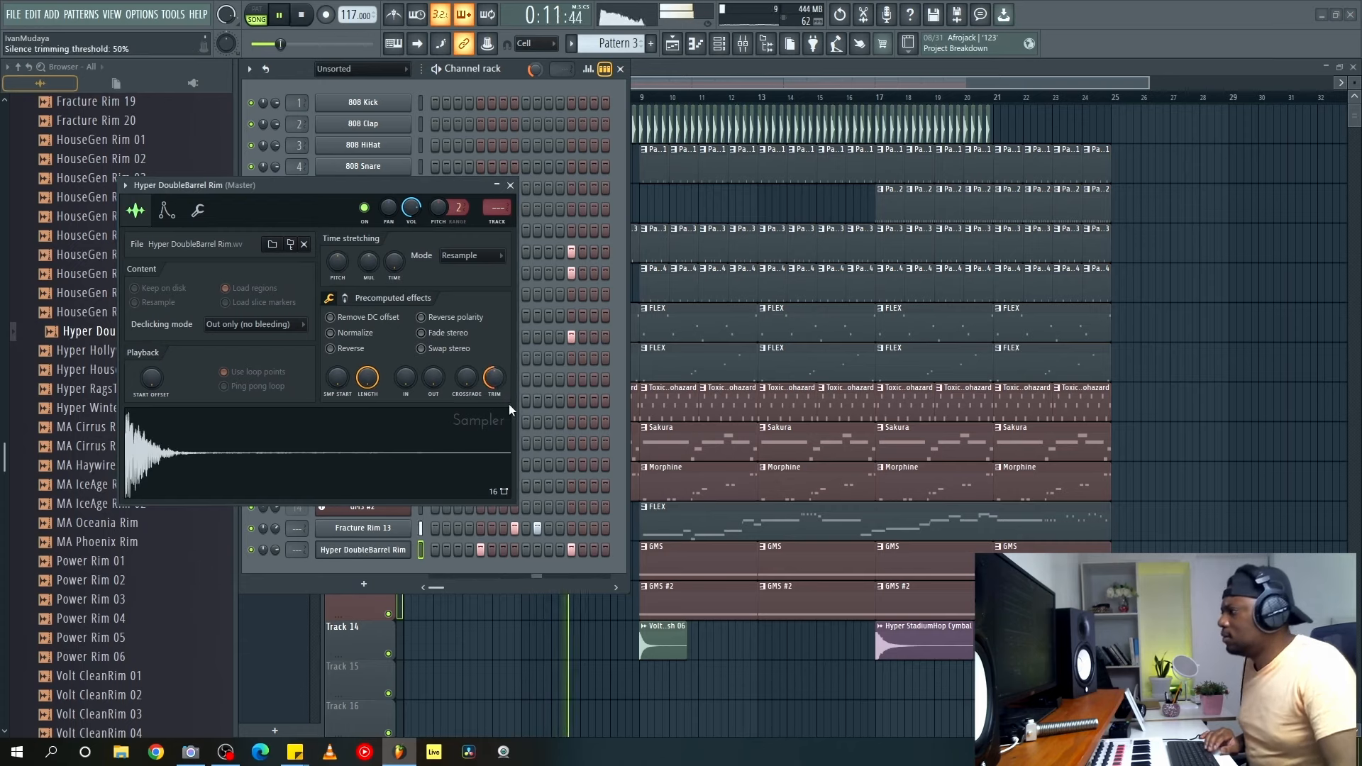
click(511, 186)
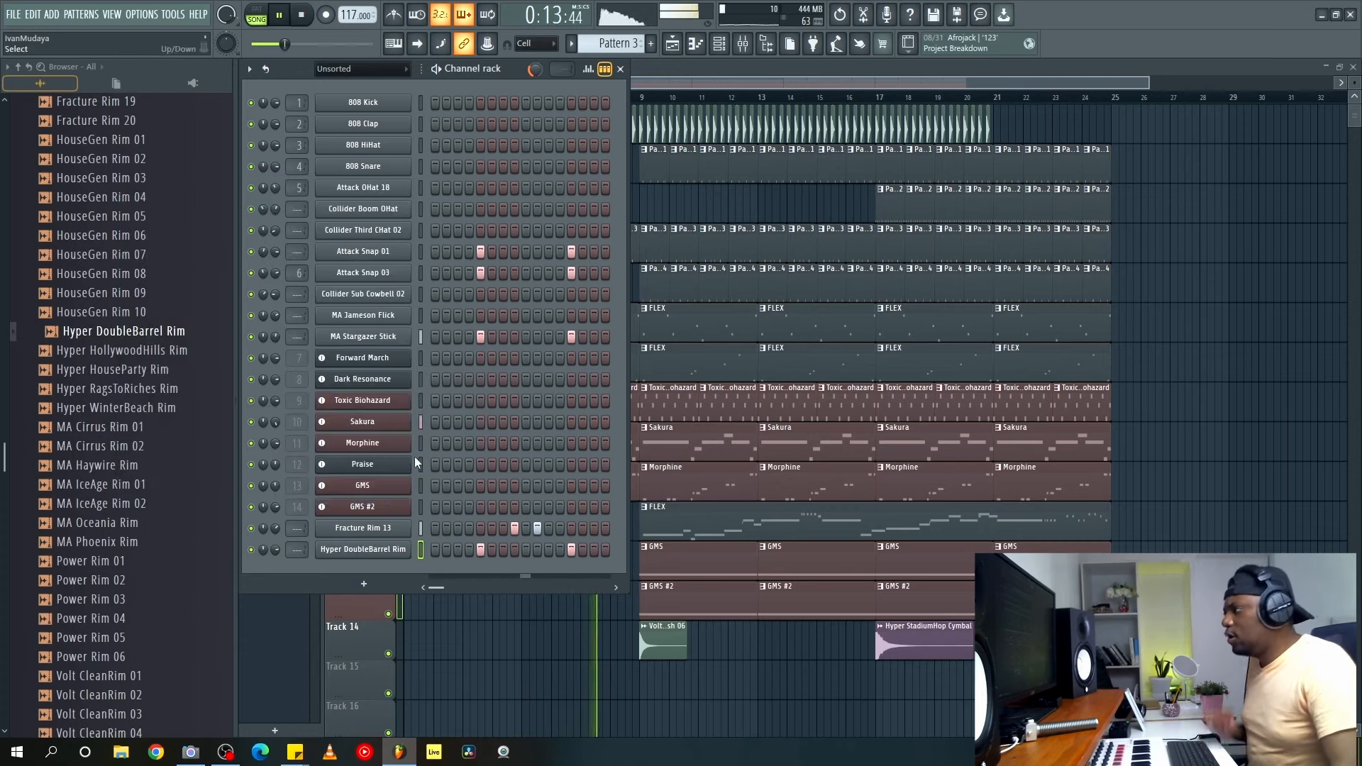
click(372, 553)
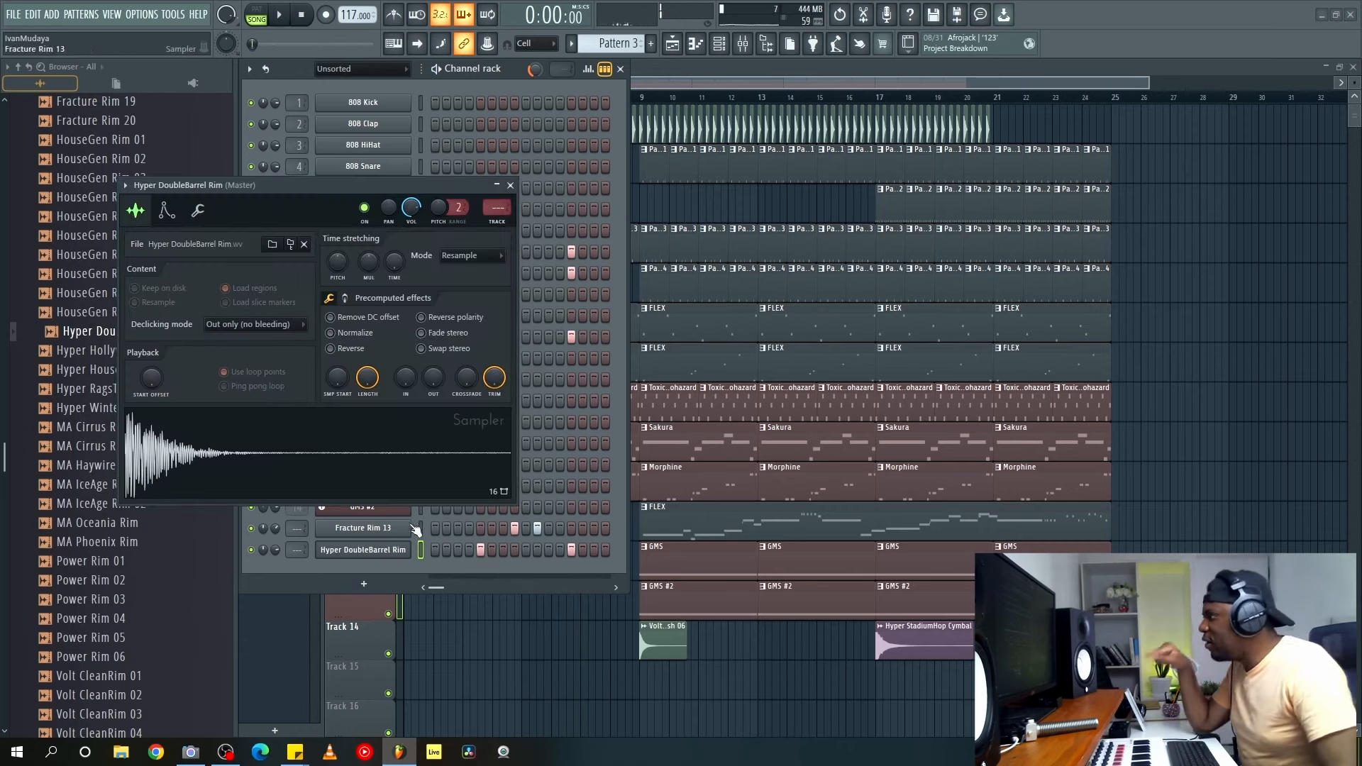
click(511, 186)
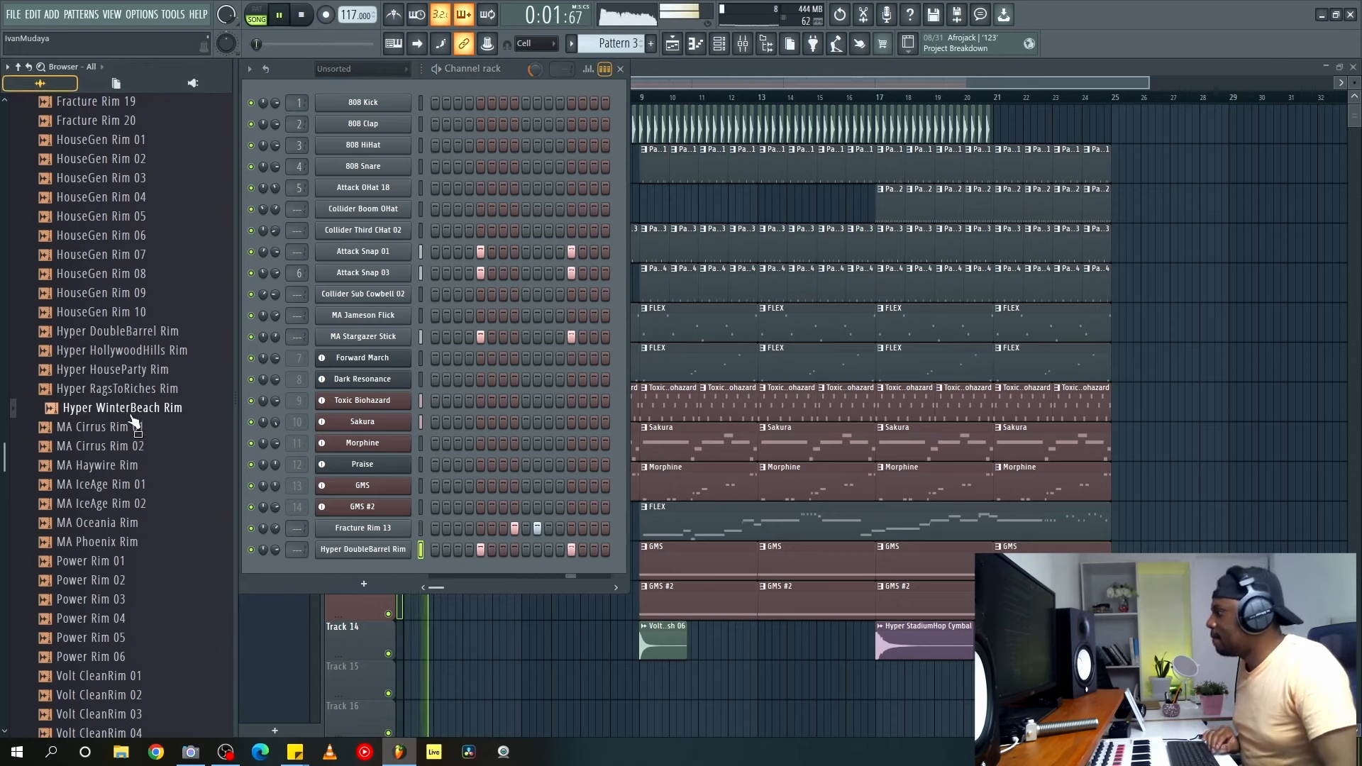
Add Hyper WinterBeach Rim as a new channel with hits on steps 7 and 15, at about 42% channel volume.
drag(289, 549, 374, 587)
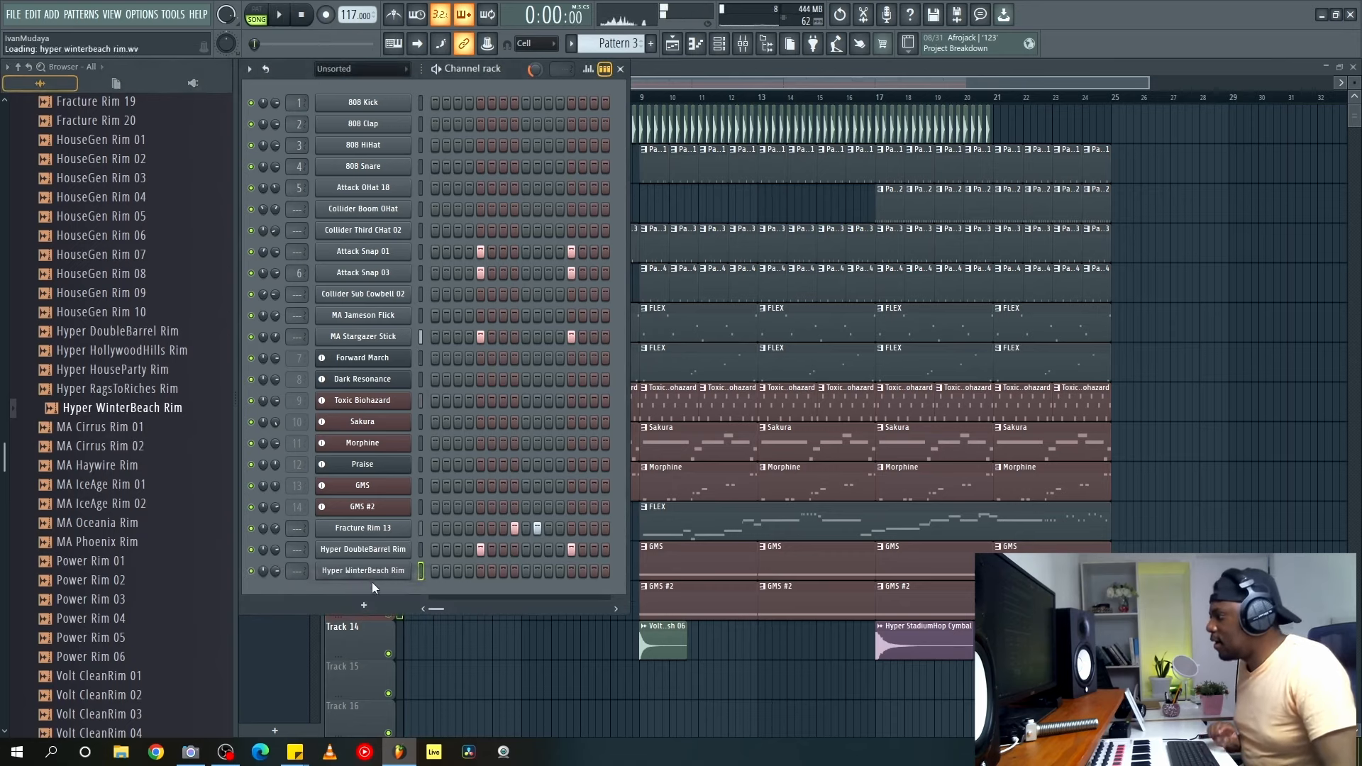
click(504, 572)
click(595, 571)
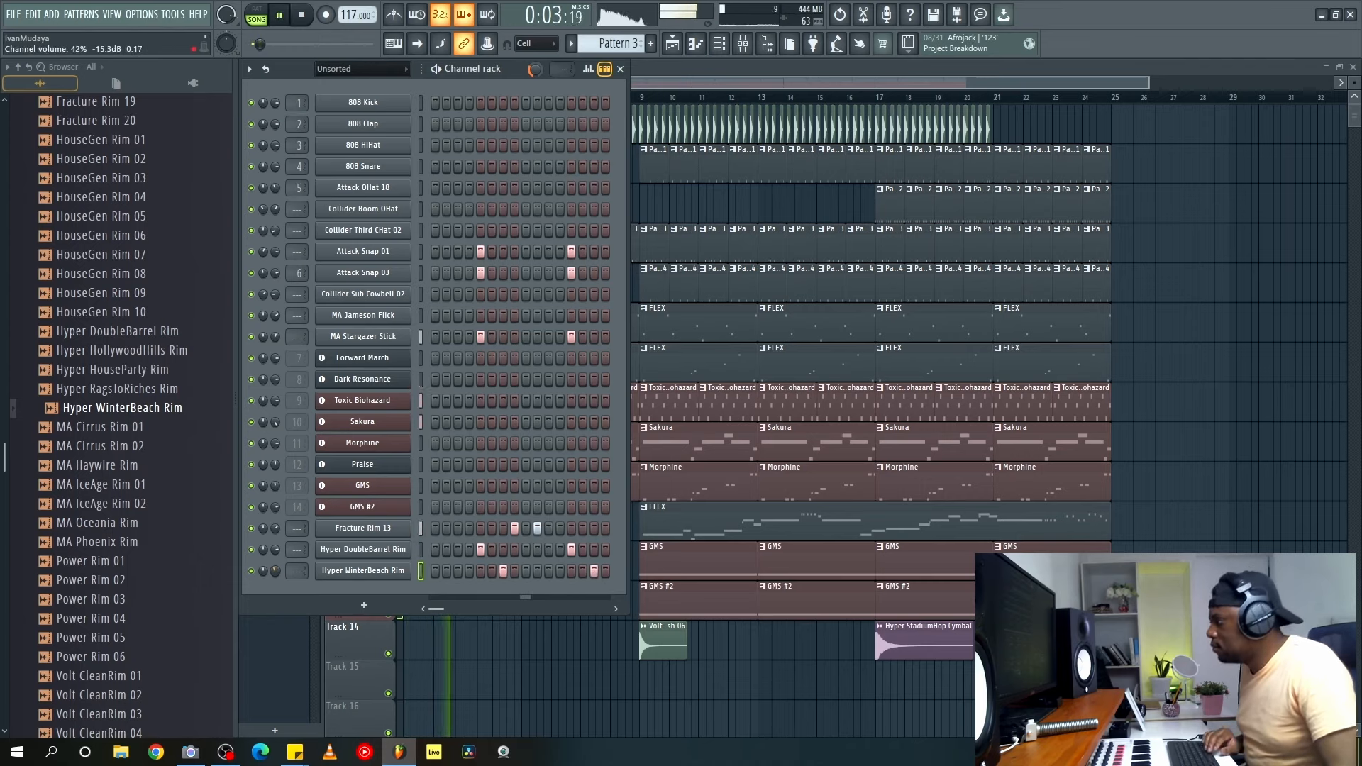
Route the Hyper WinterBeach Rim channel to mixer track 16 and load Fruity Reeverb 2 in its first effect slot.
click(367, 571)
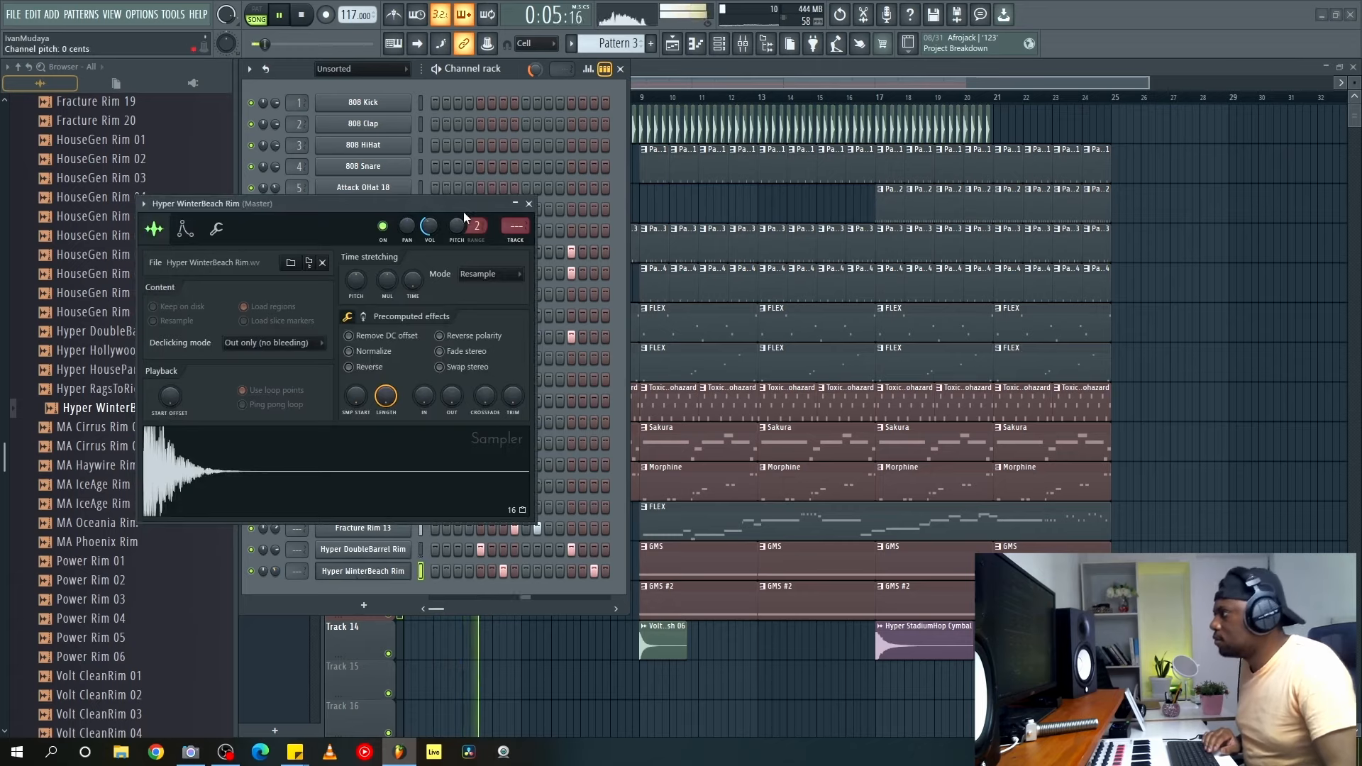
click(516, 242)
key(space)
click(1013, 365)
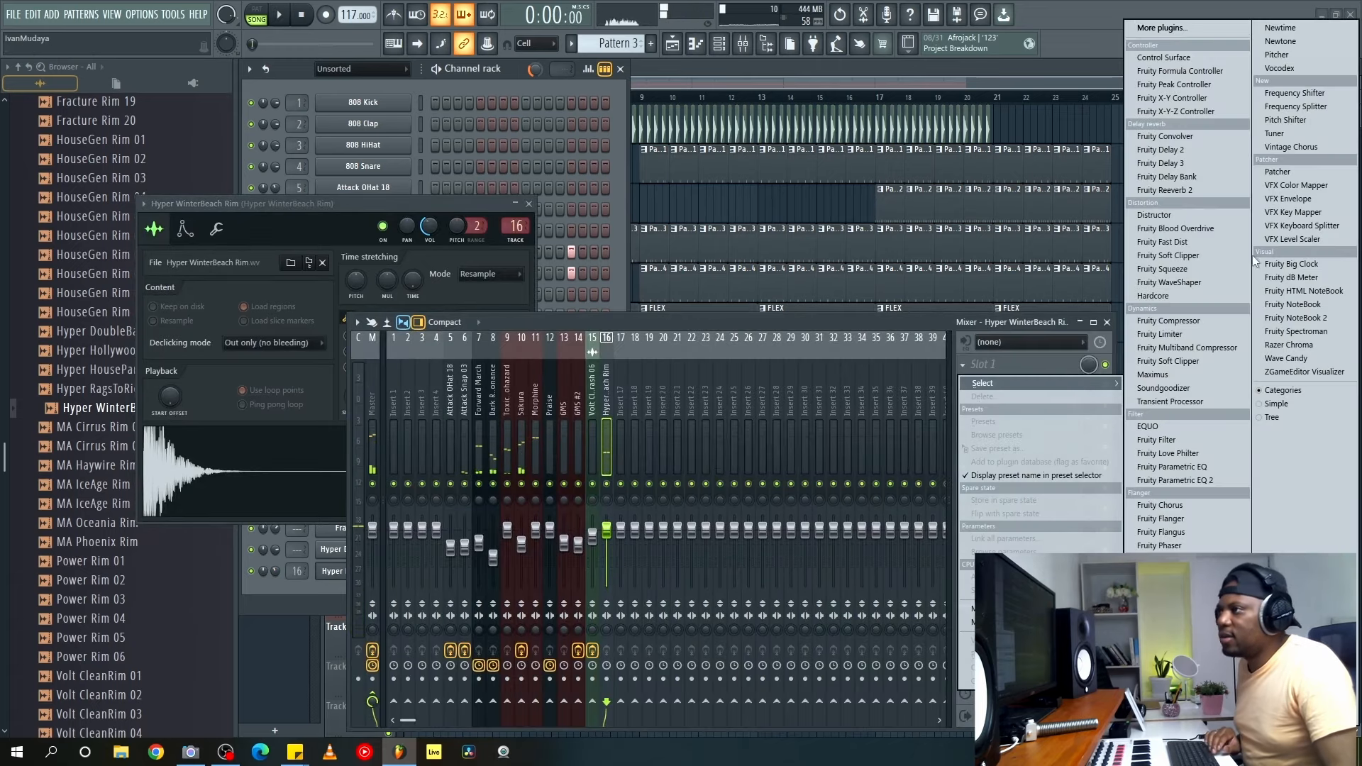
click(1207, 190)
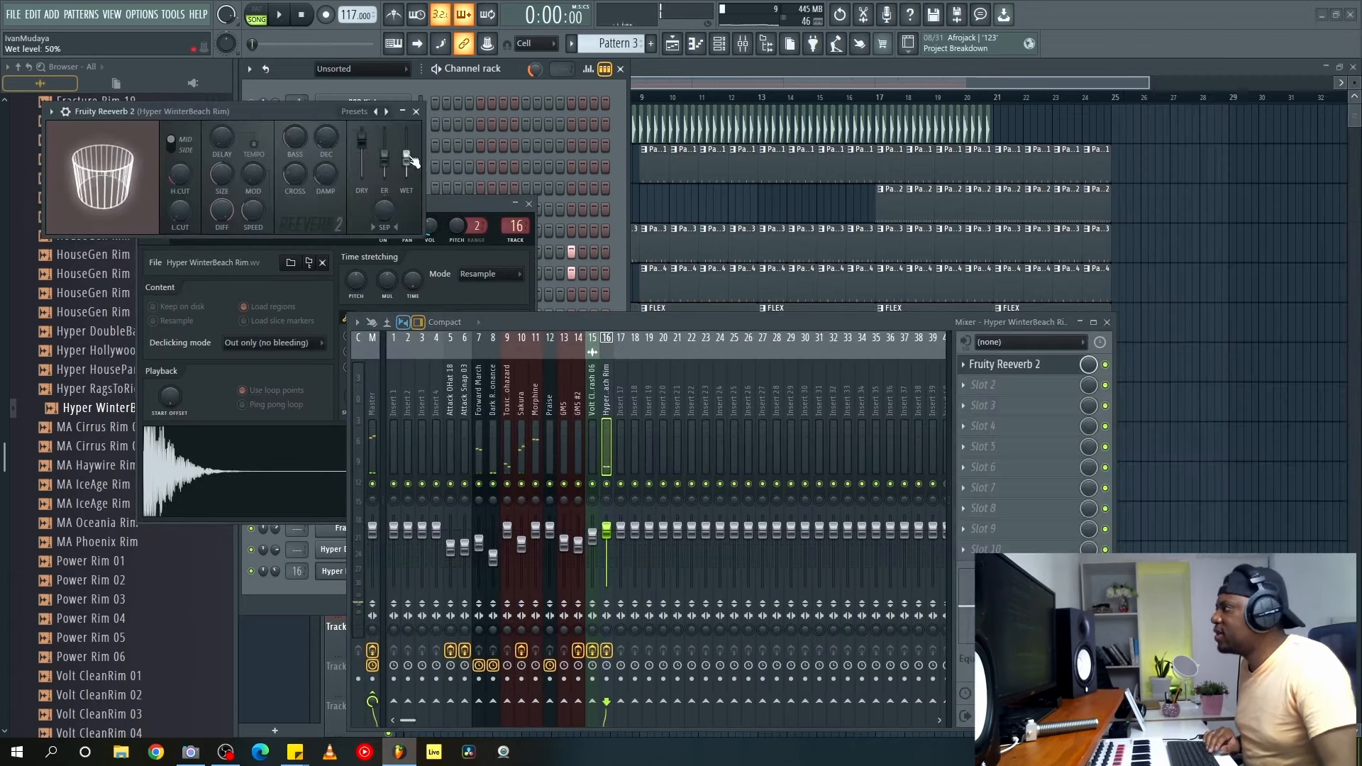
Fine-tune the decay in Fruity Reeverb 2 and lower the volume of mixer track 16 to about 68%.
drag(327, 137, 327, 133)
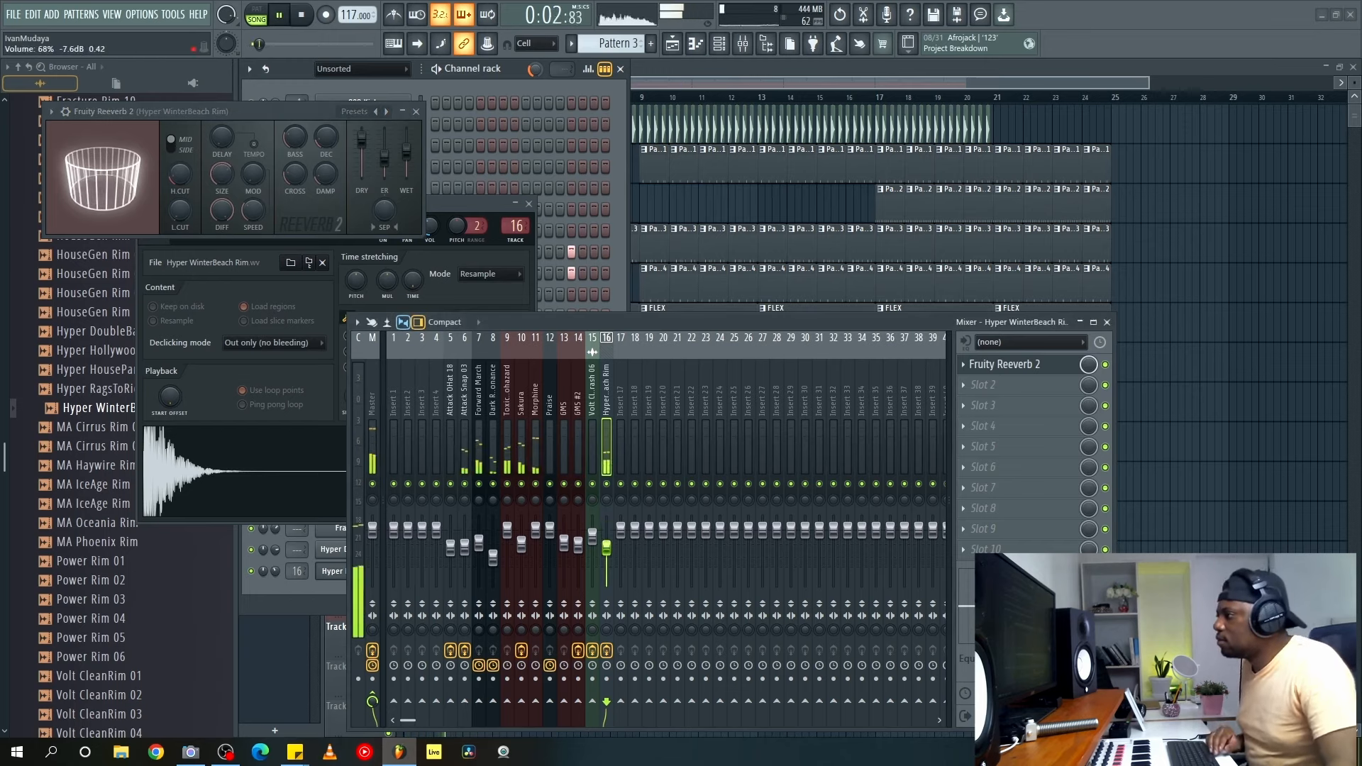
click(417, 112)
click(529, 203)
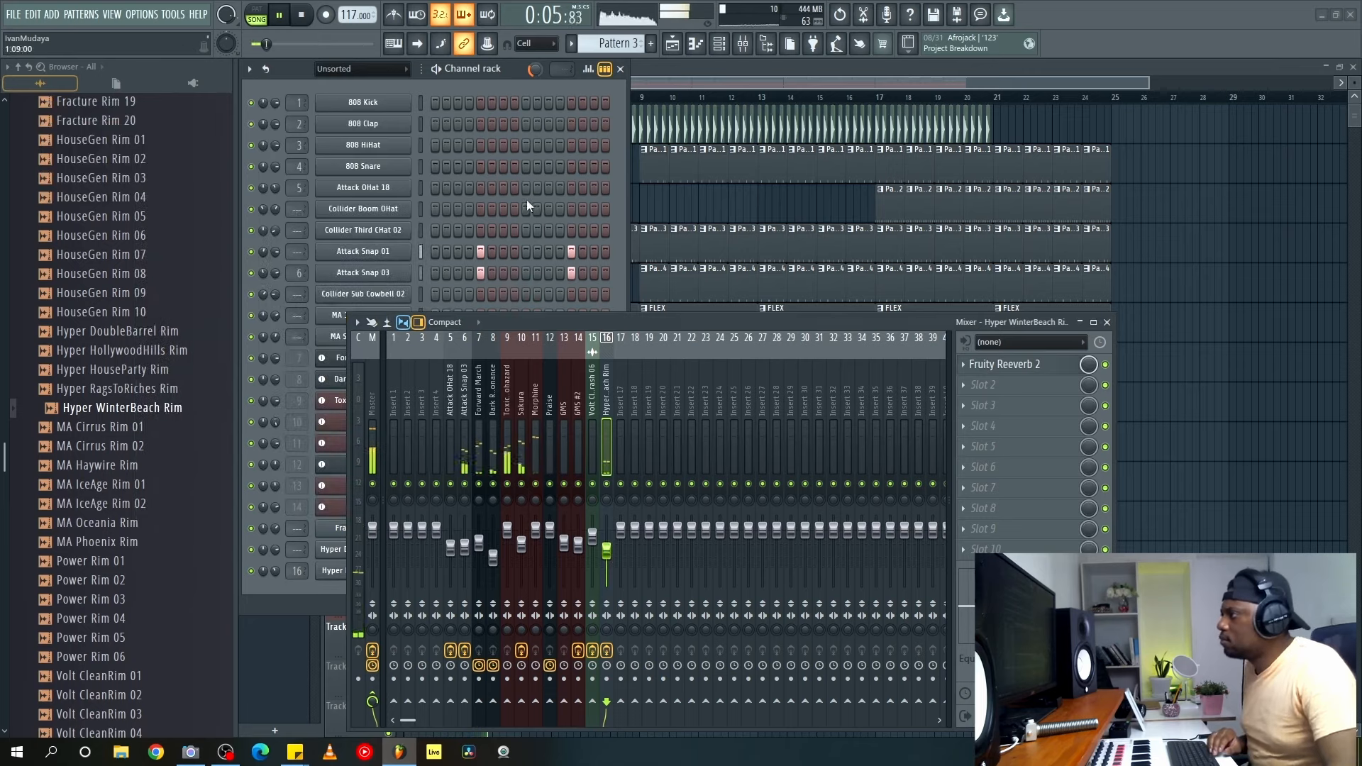
click(1106, 323)
Audition further rim samples, including MA Phoenix Rim, and open the Snares folder.
click(134, 546)
scroll(134, 545, down, 6)
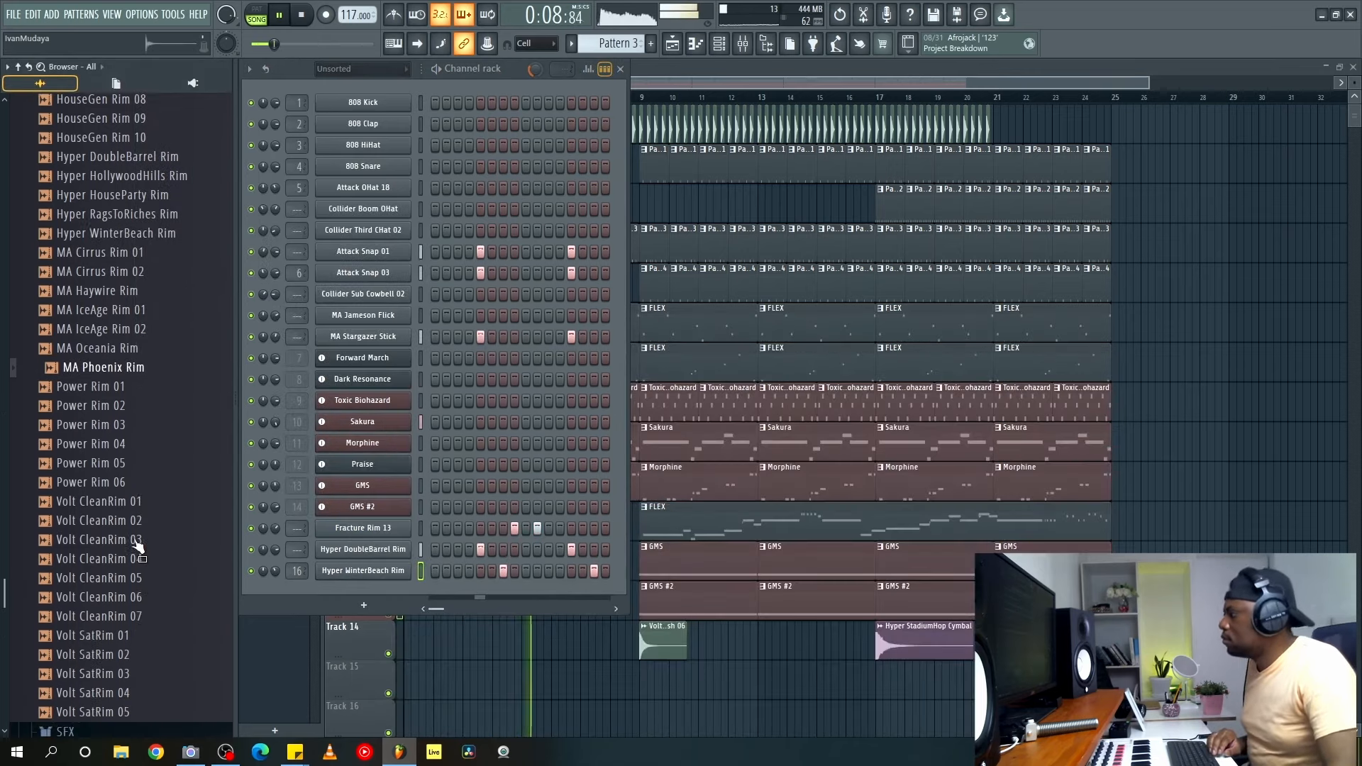
click(129, 509)
scroll(128, 509, down, 1)
click(111, 493)
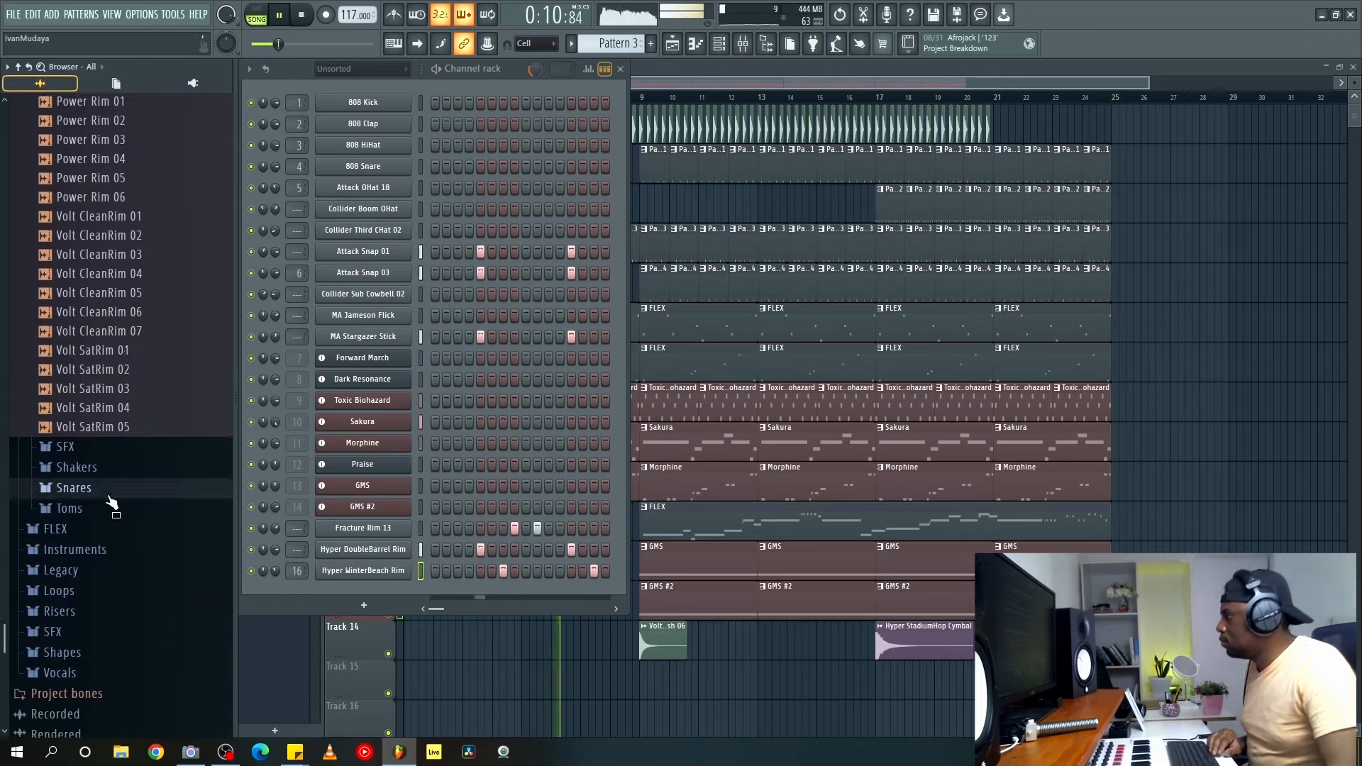
click(110, 497)
Audition the Attack Snare samples in the Snares folder against the playing arrangement.
scroll(114, 522, down, 2)
scroll(121, 520, down, 1)
click(122, 486)
click(123, 515)
scroll(124, 517, down, 2)
click(125, 495)
click(123, 528)
scroll(127, 518, down, 4)
click(125, 491)
scroll(128, 497, down, 2)
scroll(127, 500, down, 2)
click(132, 451)
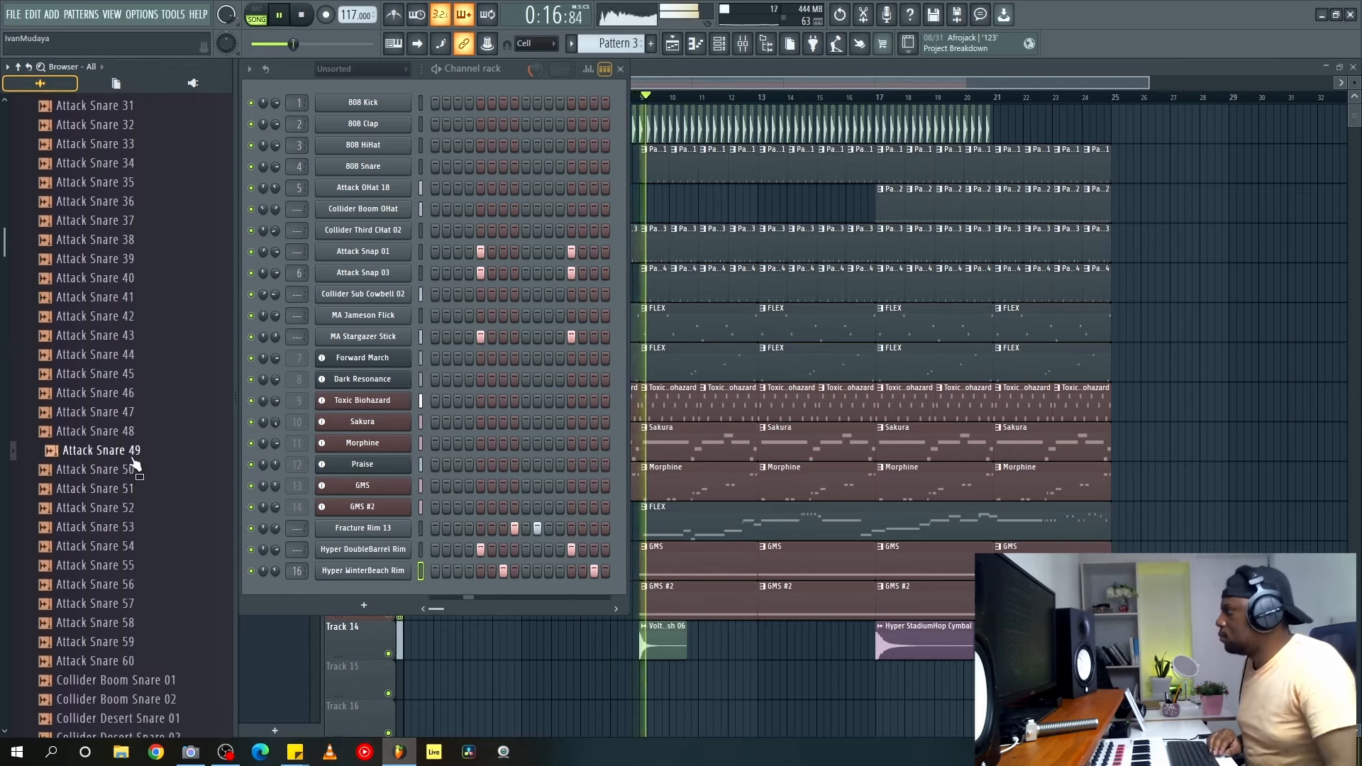
click(134, 470)
click(135, 507)
Audition the Collider snare samples, including both Collider Slack Snares, against the playing arrangement.
scroll(137, 505, down, 3)
scroll(139, 511, down, 2)
click(135, 458)
click(135, 523)
scroll(146, 515, down, 2)
scroll(148, 516, down, 3)
click(148, 510)
click(149, 526)
click(168, 432)
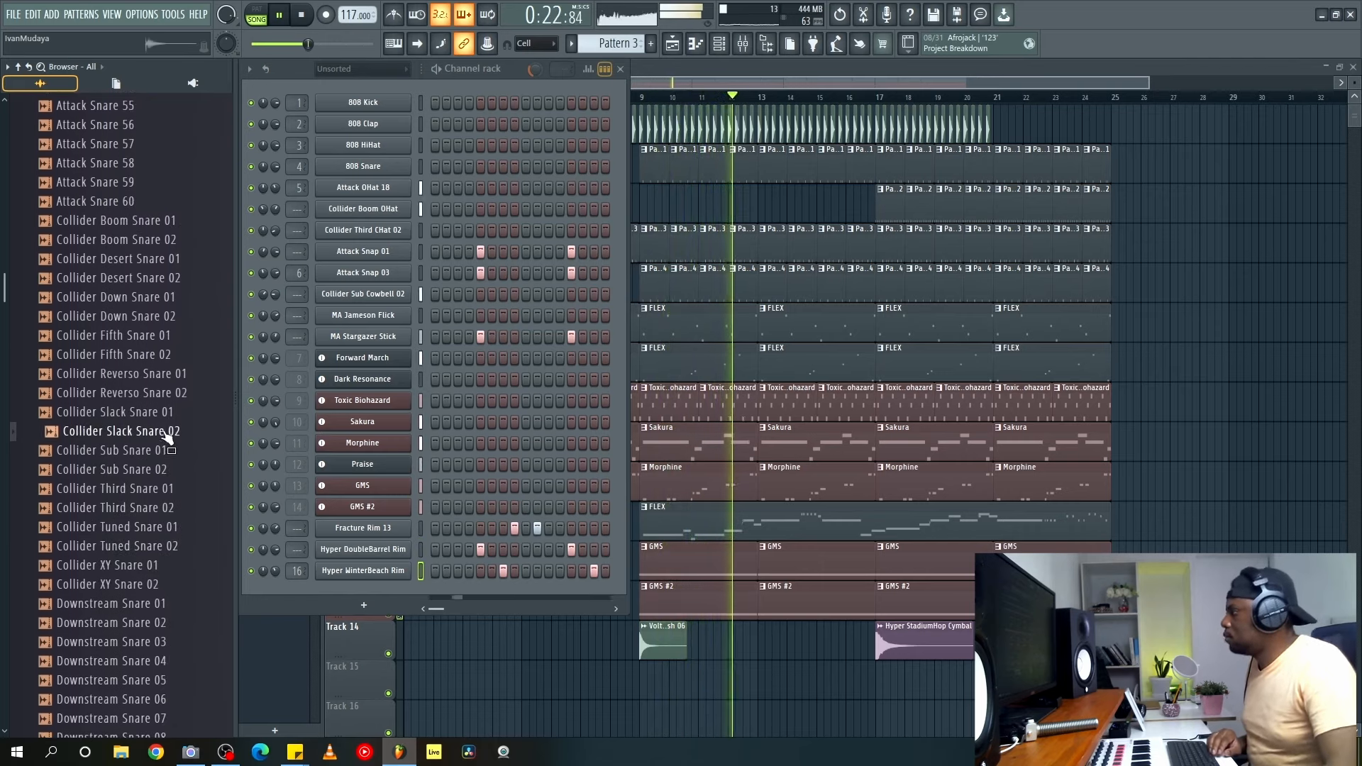
click(167, 412)
click(167, 546)
Audition the Downstream Snare samples, including Downstream Snare 12 and 13, during playback.
scroll(167, 545, down, 4)
click(170, 459)
scroll(171, 459, down, 1)
click(174, 492)
click(164, 546)
click(170, 584)
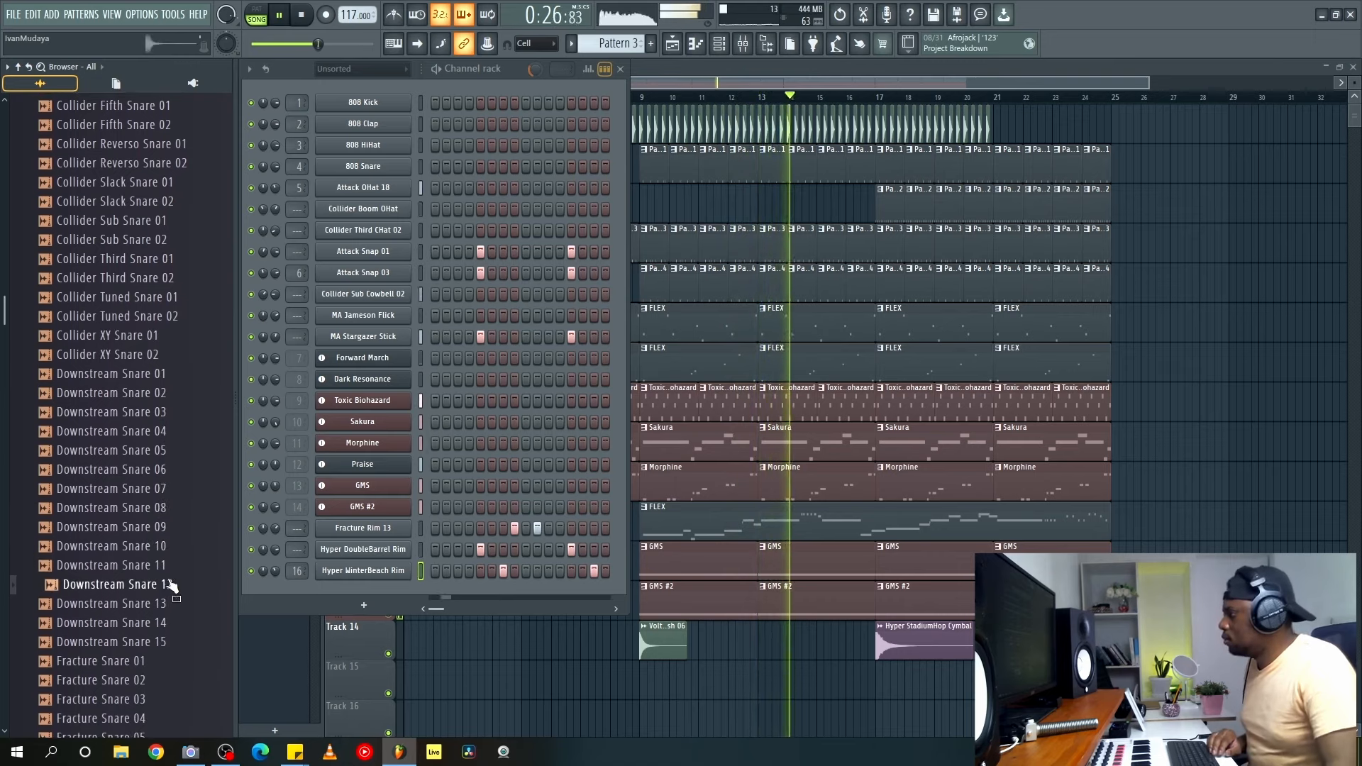
scroll(167, 440, down, 4)
click(172, 415)
click(173, 395)
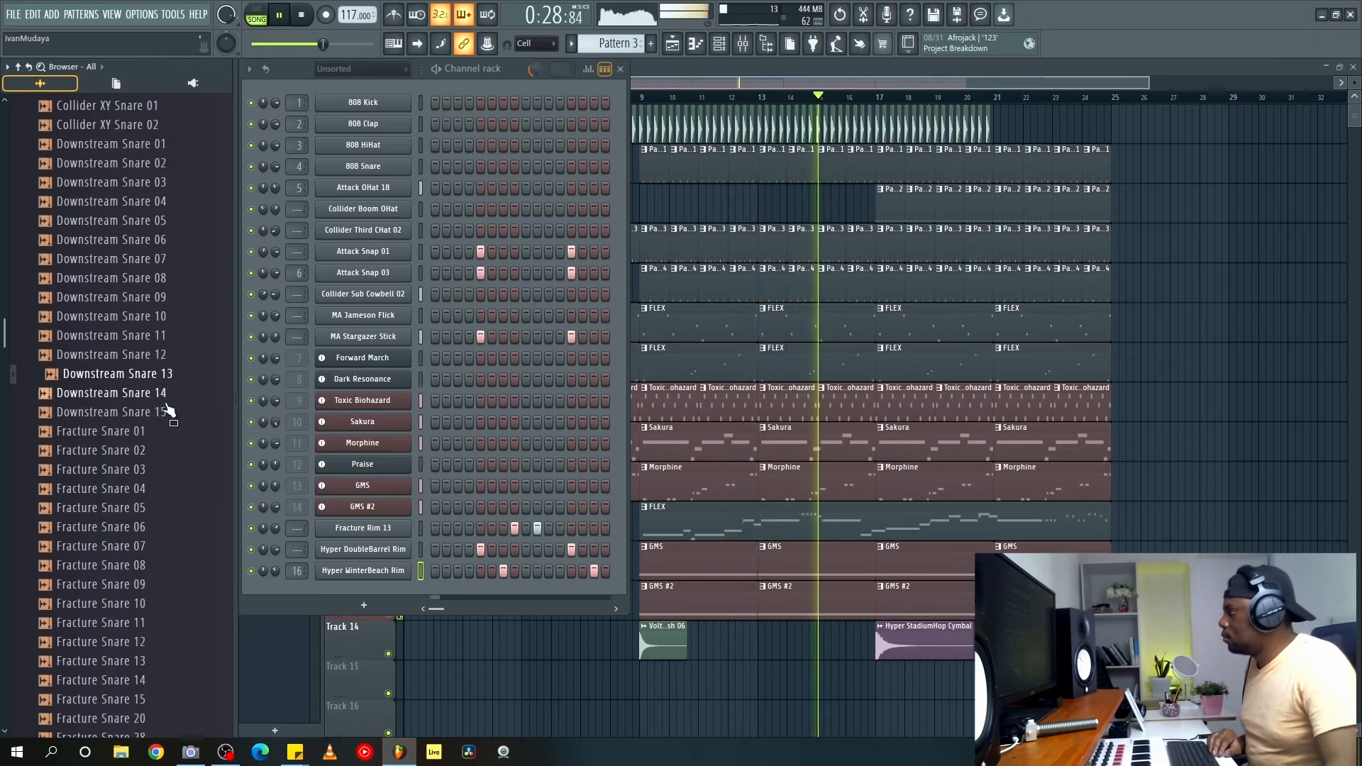
Audition the Fracture Snare samples up to Fracture Snare 28.
click(164, 529)
scroll(163, 532, down, 3)
scroll(159, 545, down, 2)
click(158, 547)
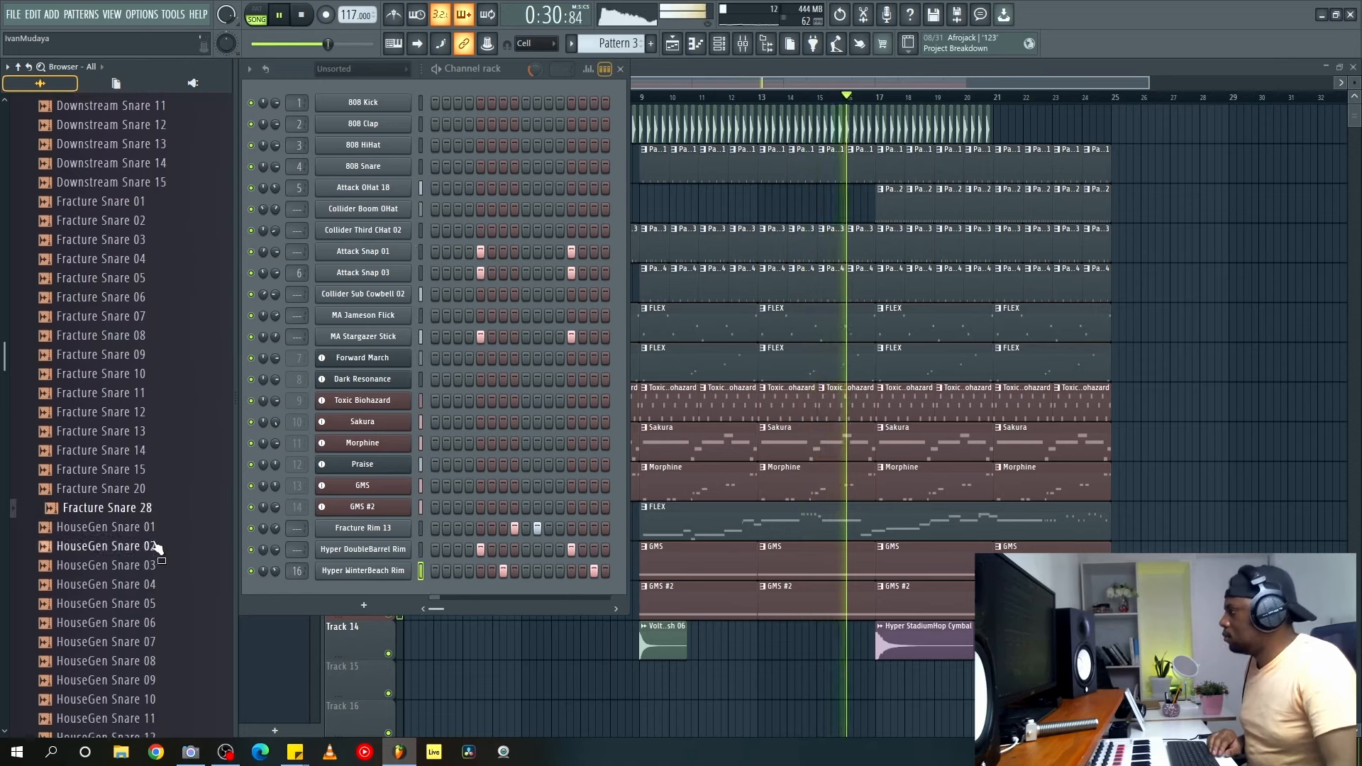
Audition the HouseGen Snare samples, ending on HouseGen Snare 30 and replaying it.
click(158, 546)
scroll(158, 546, down, 1)
click(157, 548)
scroll(157, 560, down, 4)
click(157, 525)
scroll(158, 540, down, 1)
click(157, 546)
click(156, 586)
scroll(153, 539, down, 6)
click(160, 432)
click(166, 394)
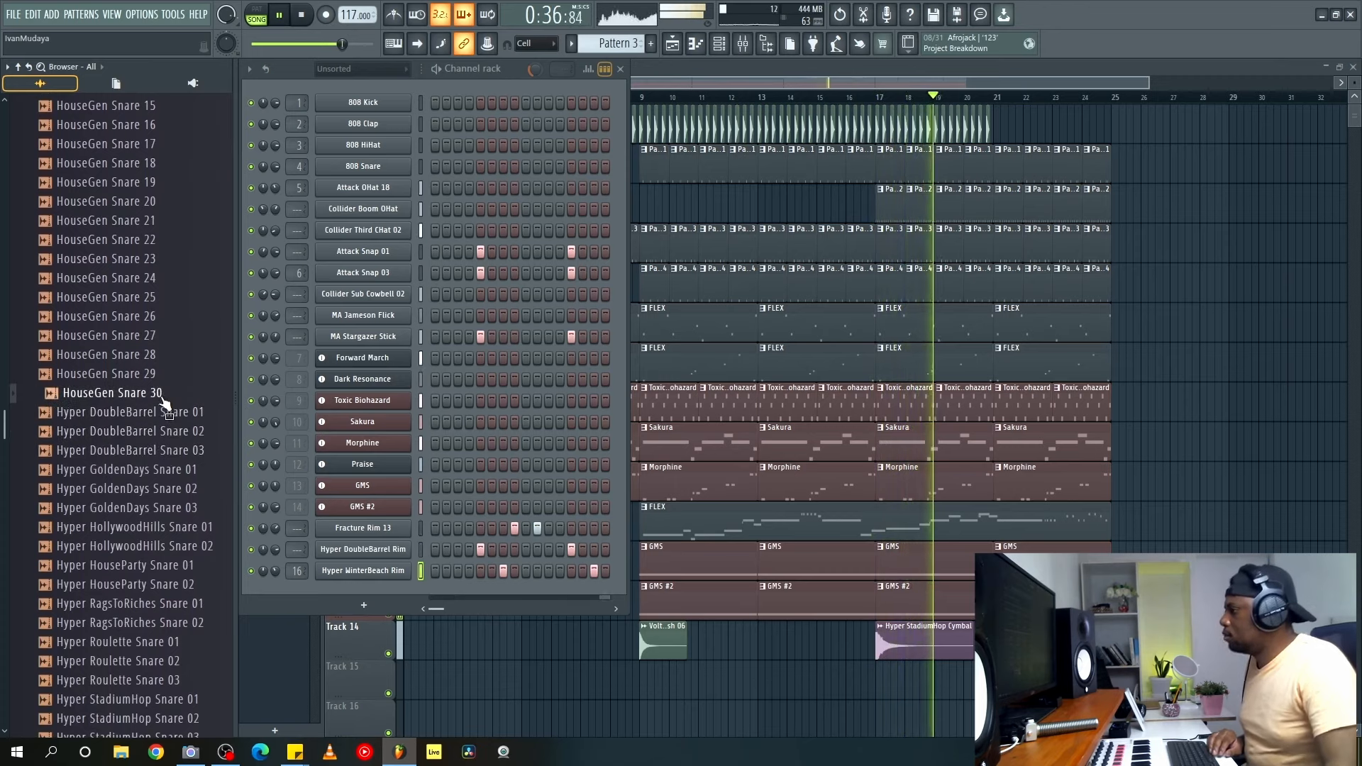
click(167, 396)
click(166, 396)
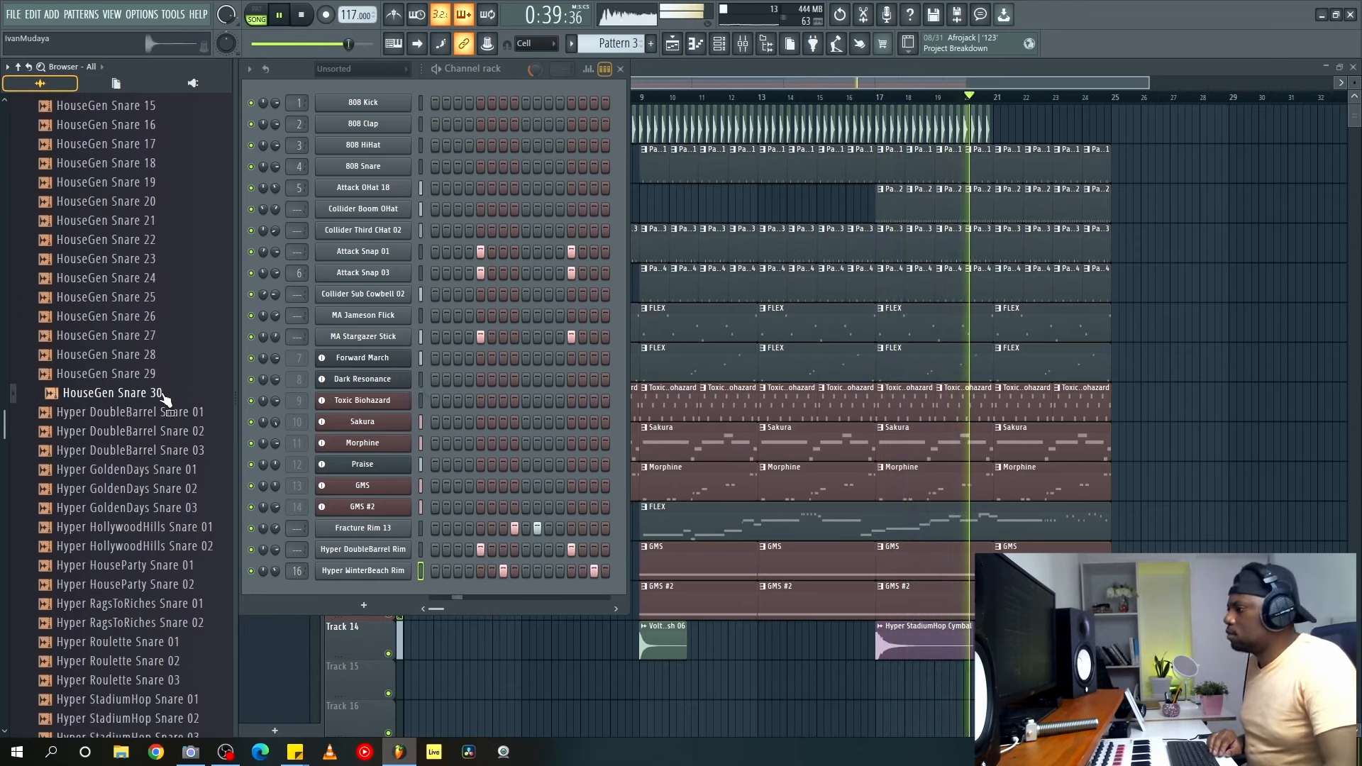
Return to the Playlist and replay the arrangement from the beginning.
click(879, 85)
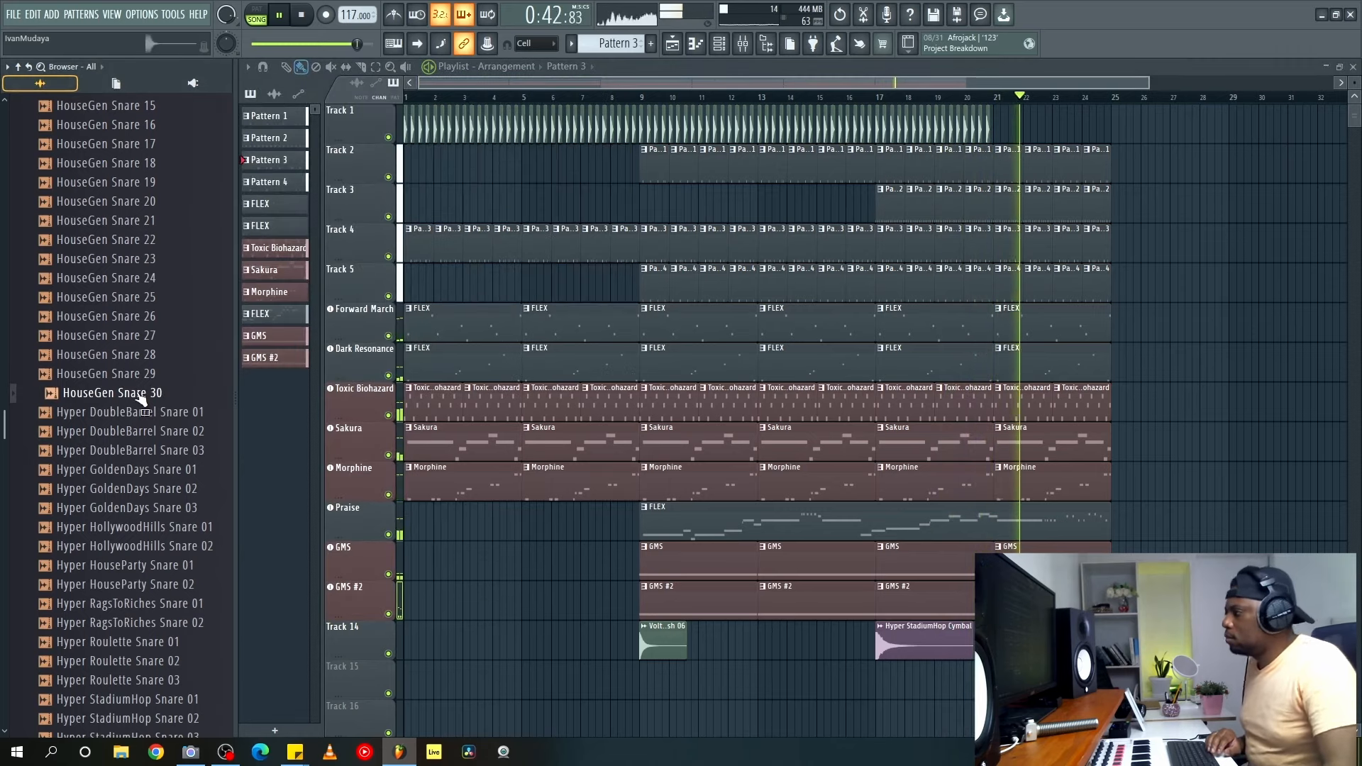
key(space)
key(space)
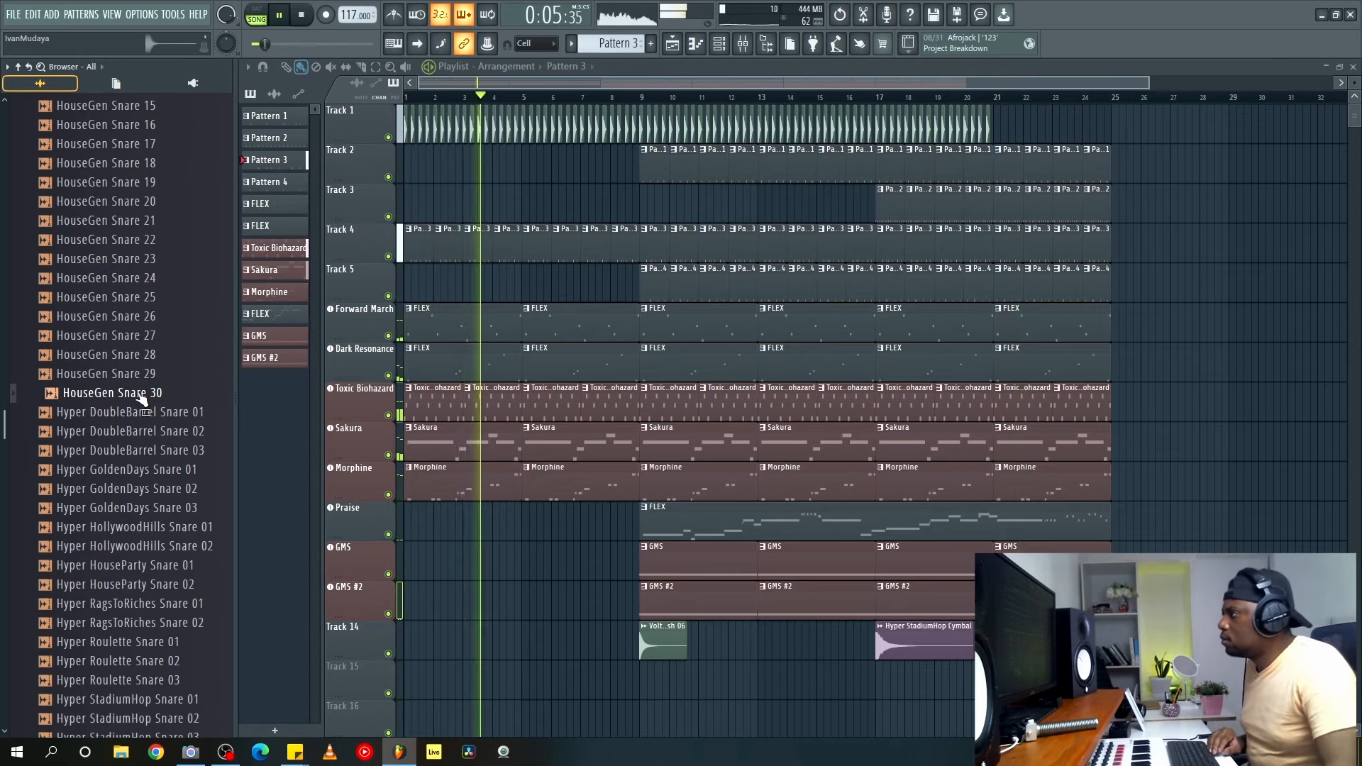
Place the HouseGen Snare 30 sample on Track 15 in the second half of bar 4 and play from there.
key(Page_Up)
key(space)
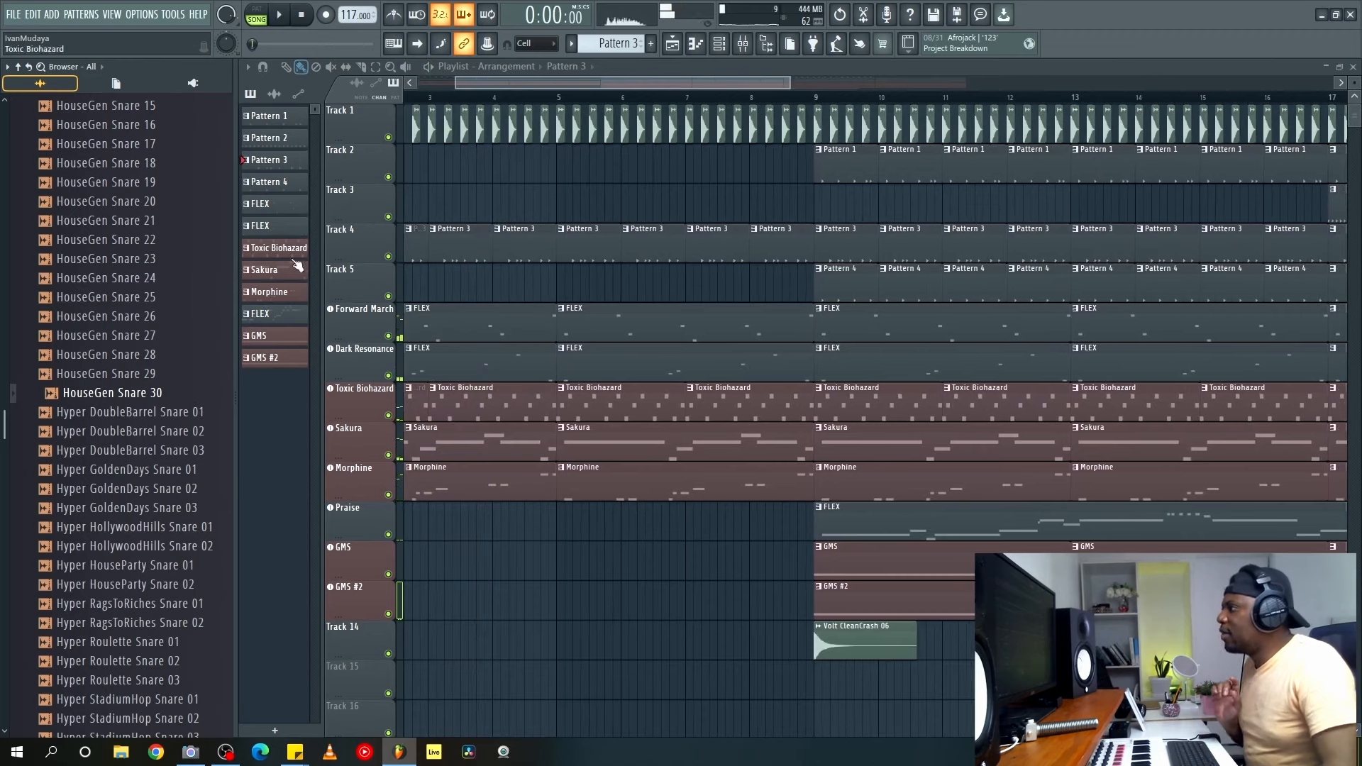
mouse_move(145, 394)
mouse_down()
mouse_move(530, 508)
mouse_move(518, 559)
mouse_move(524, 108)
mouse_move(188, 405)
mouse_move(147, 399)
mouse_up()
key(space)
drag(532, 660, 535, 681)
click(515, 97)
key(space)
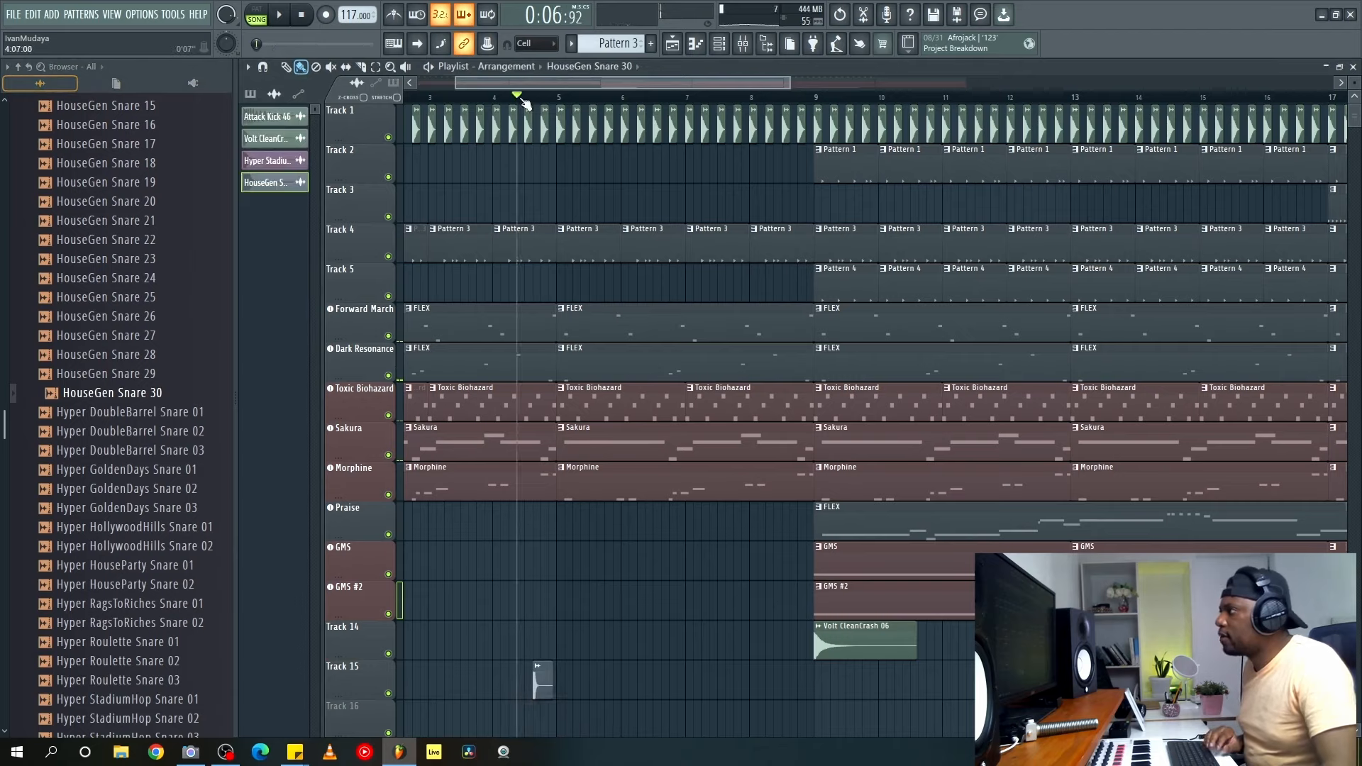
Shift the snare clip on Track 15 to 4:12:00 and lower its channel volume to about 23%.
scroll(534, 97, up, 3)
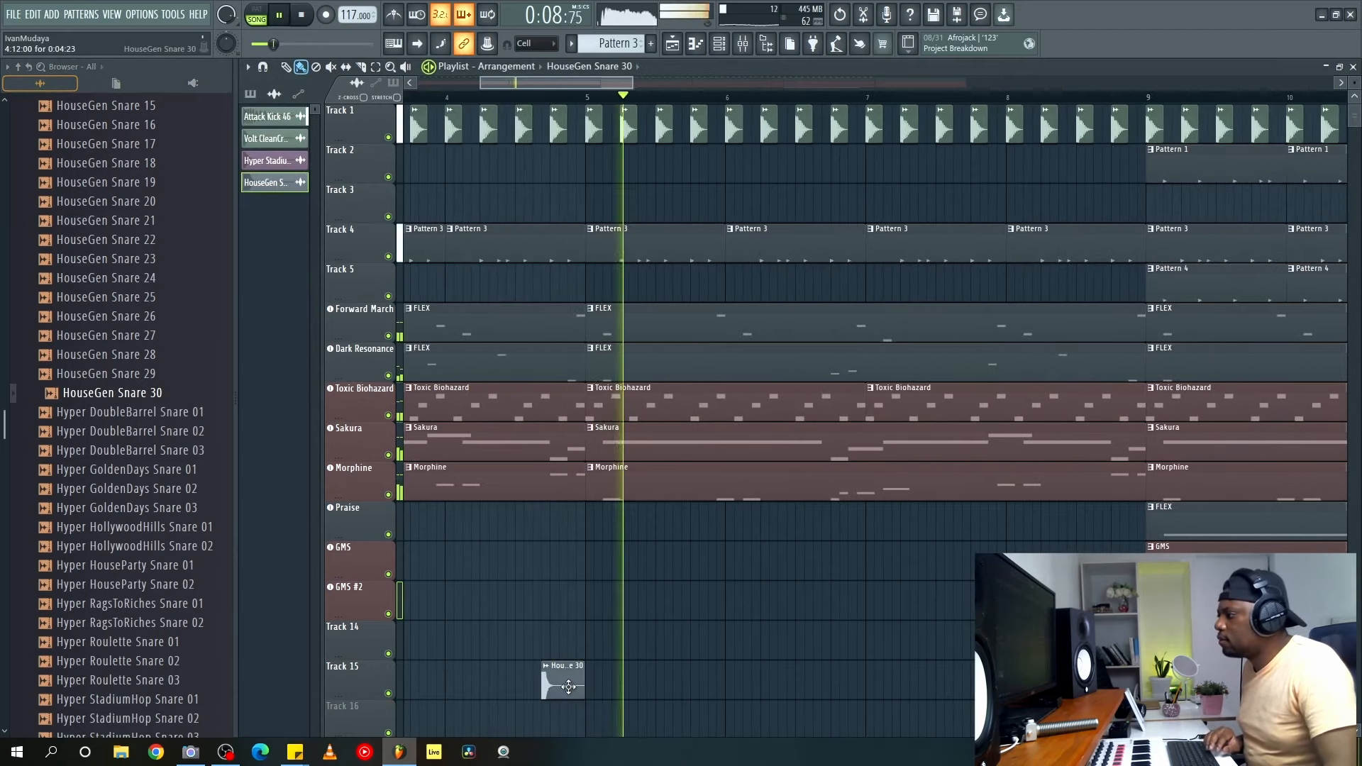
click(486, 97)
scroll(503, 99, down, 1)
scroll(503, 99, down, 1)
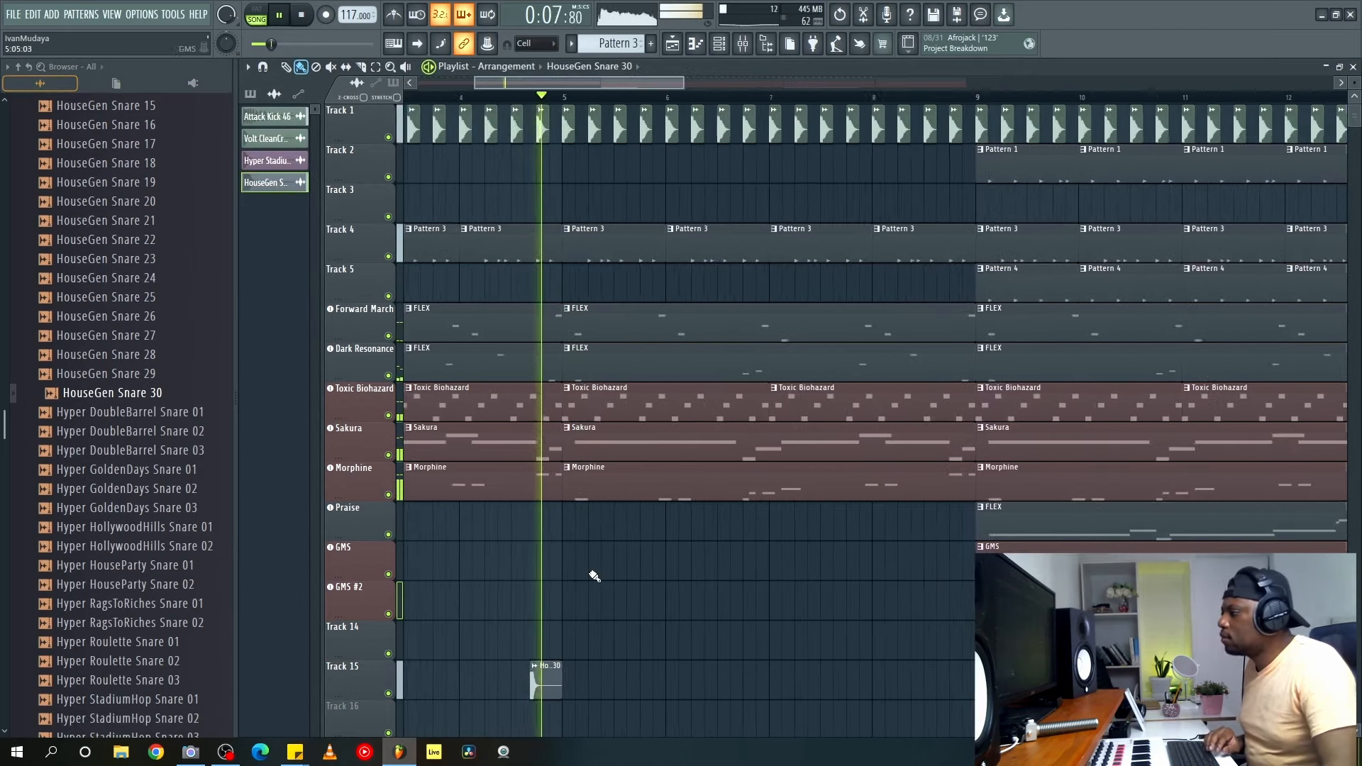
click(547, 671)
key(space)
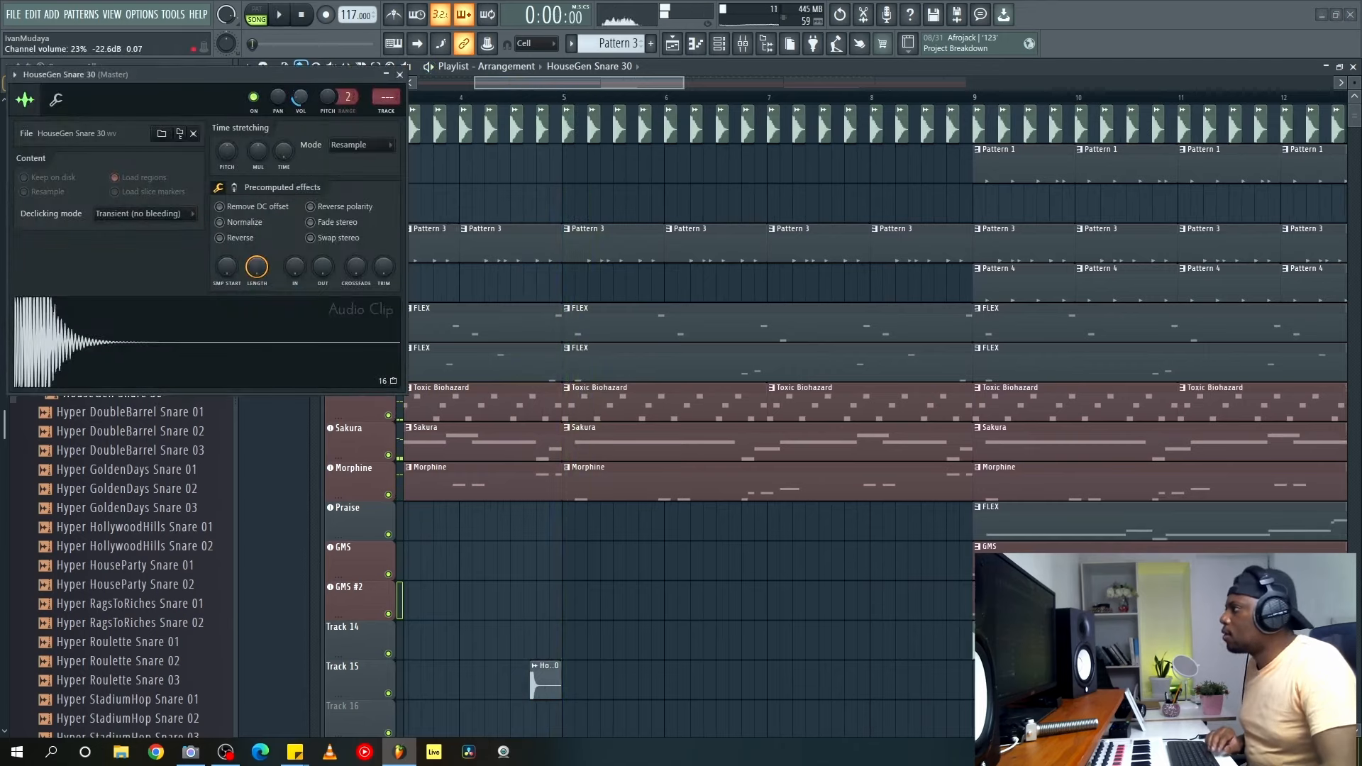
scroll(408, 99, down, 5)
click(400, 74)
Replay the intro and try the Track 15 snare clip closer to the end of bar 4.
key(space)
drag(508, 85, 427, 85)
scroll(473, 86, up, 1)
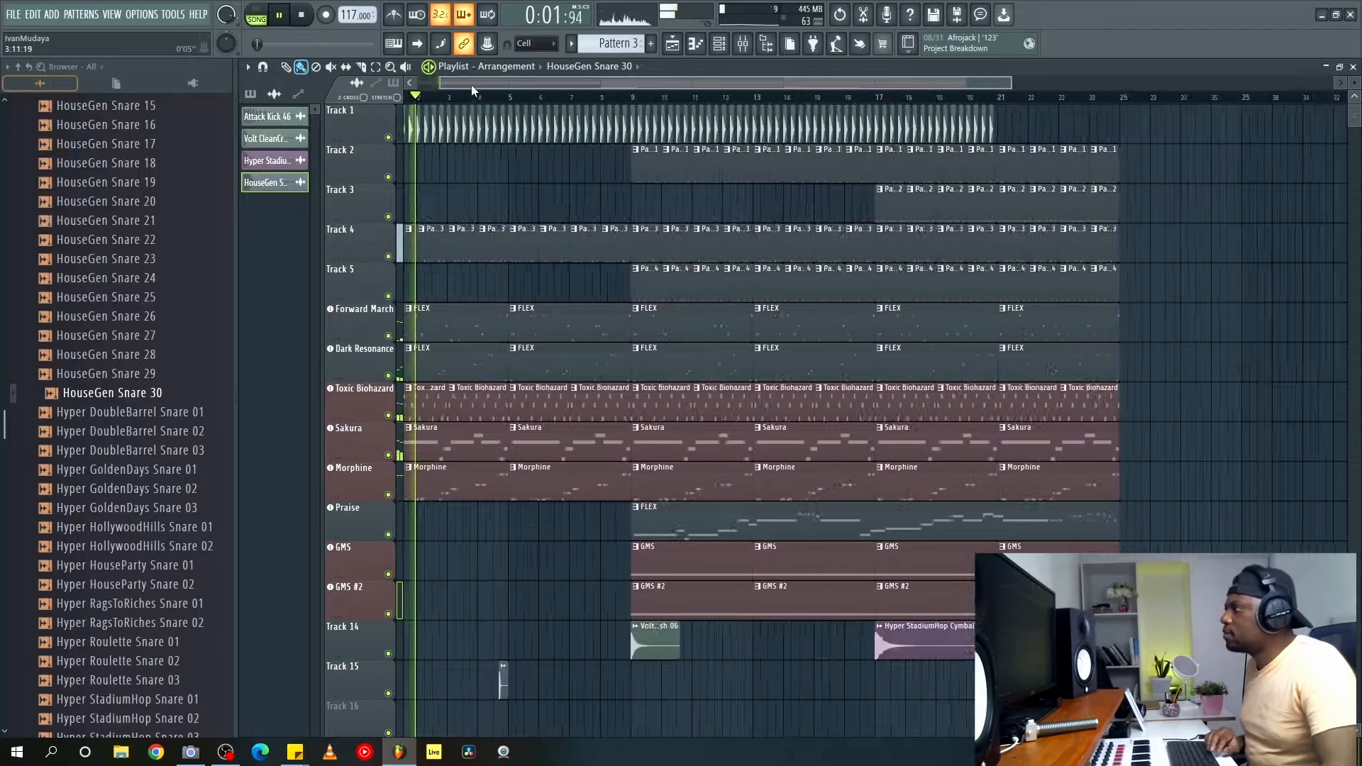
scroll(472, 88, up, 2)
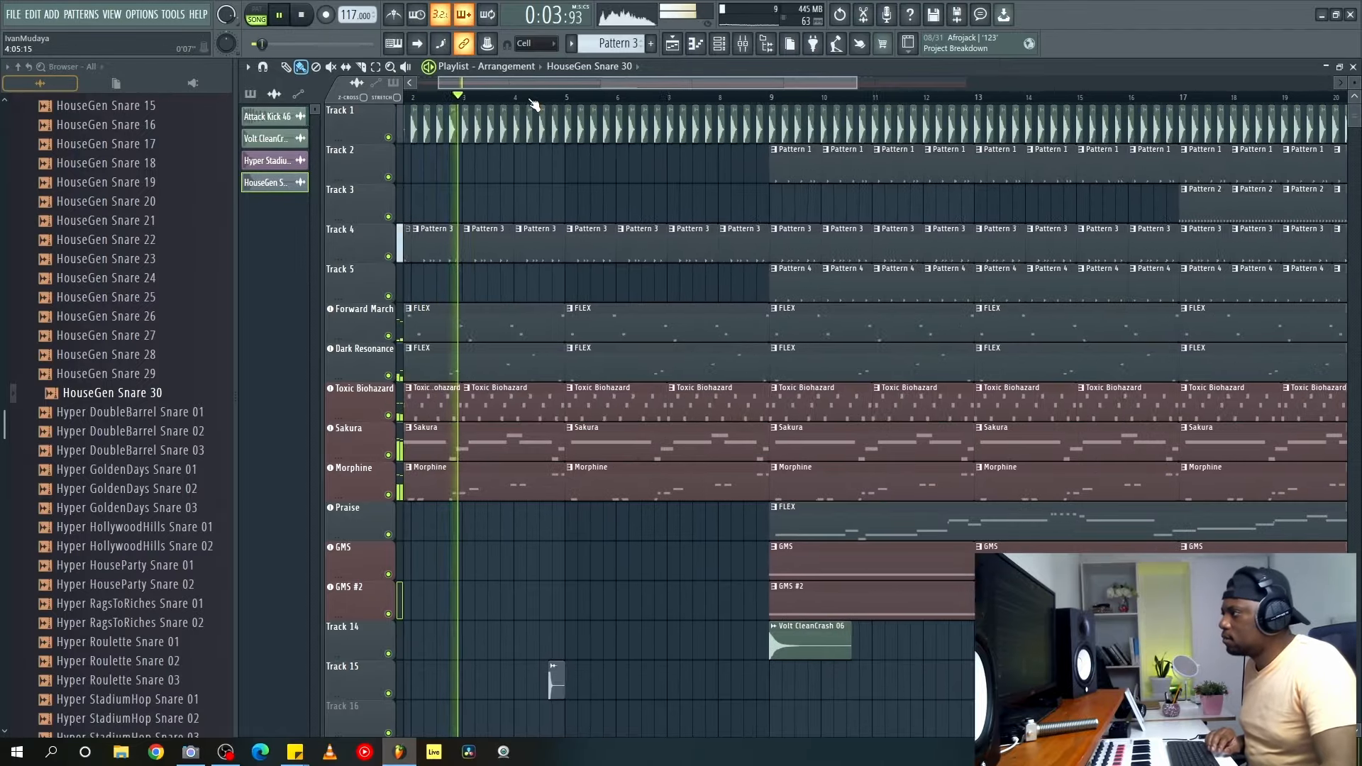
scroll(534, 105, up, 3)
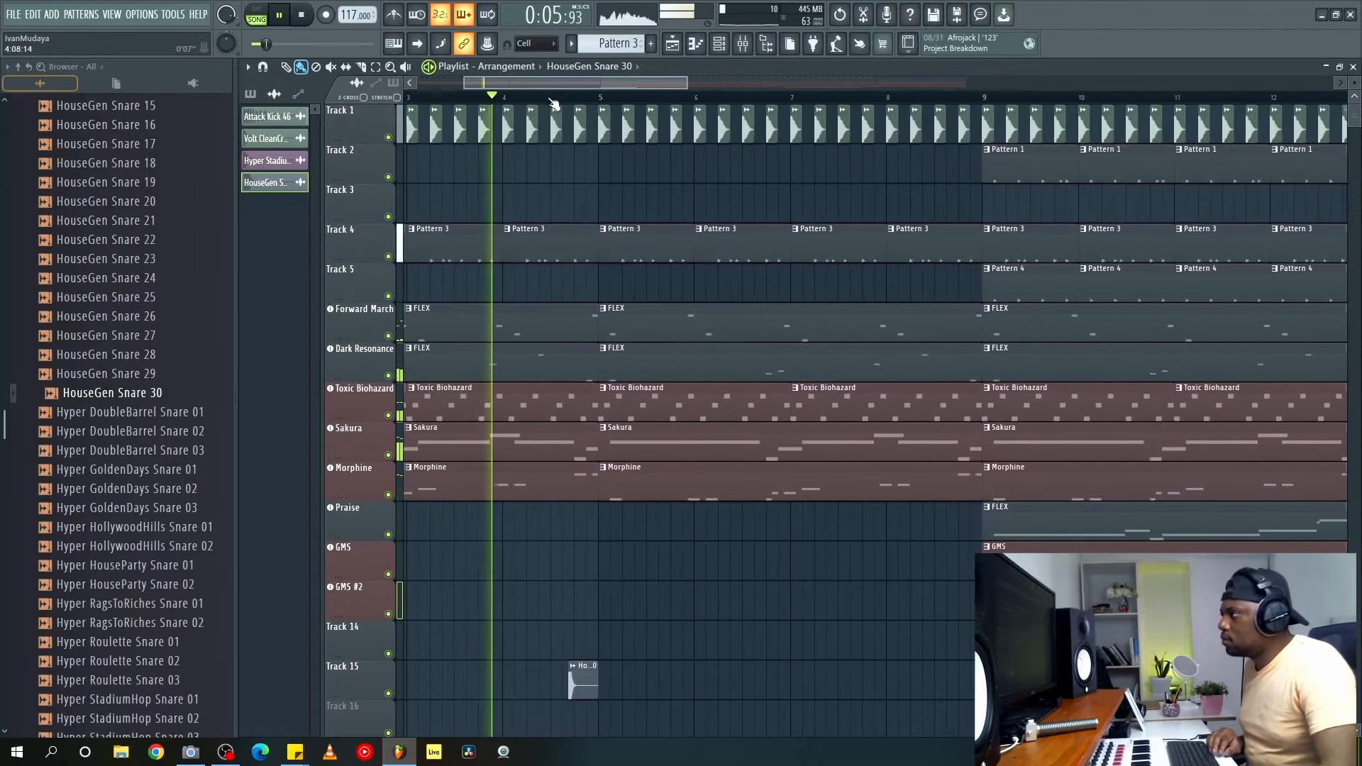
scroll(554, 107, up, 2)
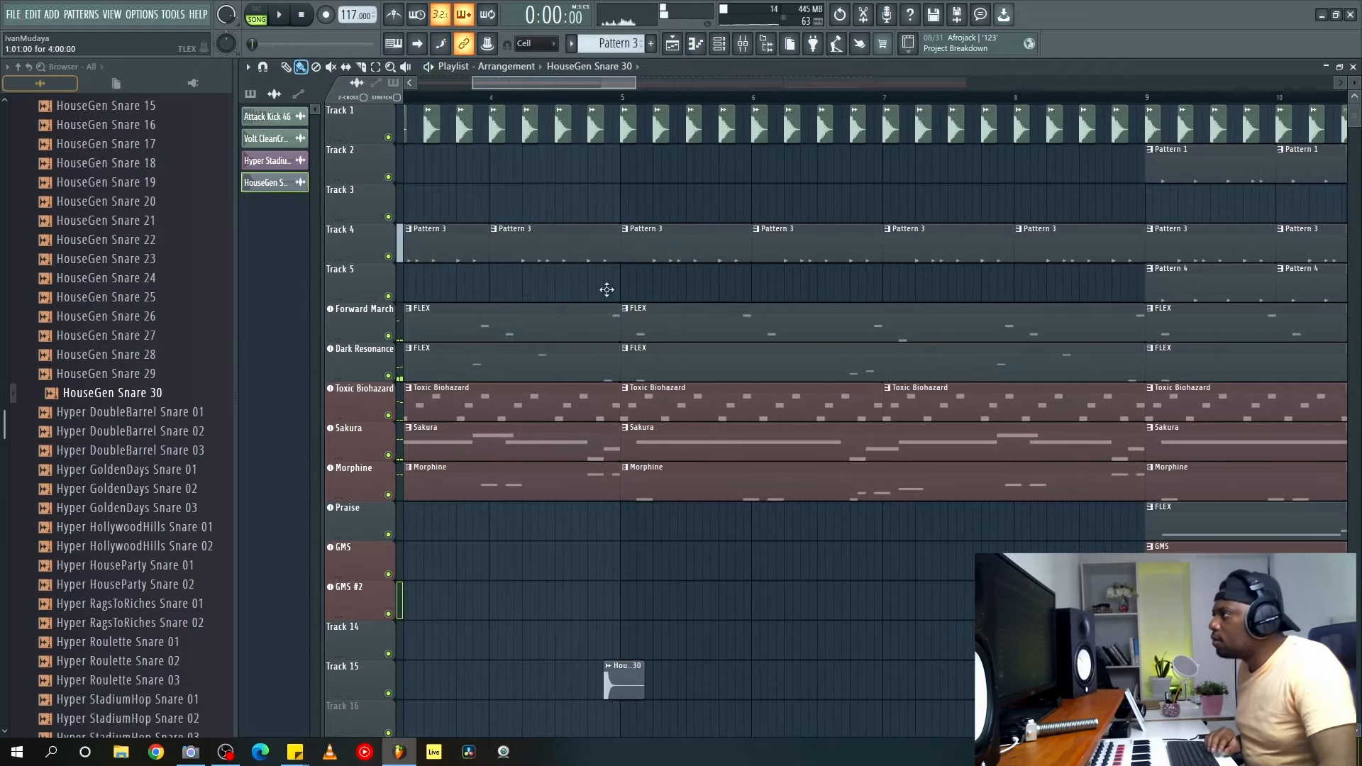
Move the Track 15 snare clip to 4:08:00 in bar 4 and replay the passage around it.
key(space)
click(576, 97)
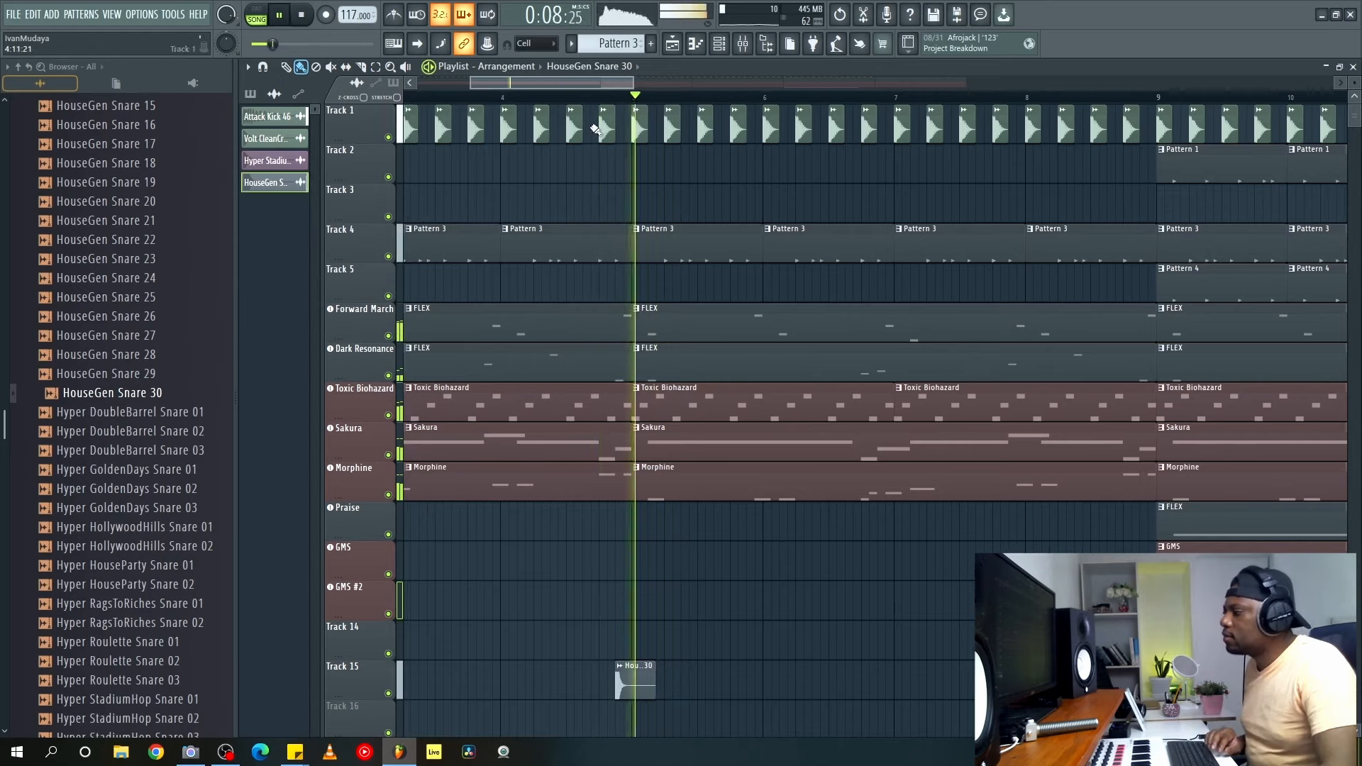
click(603, 97)
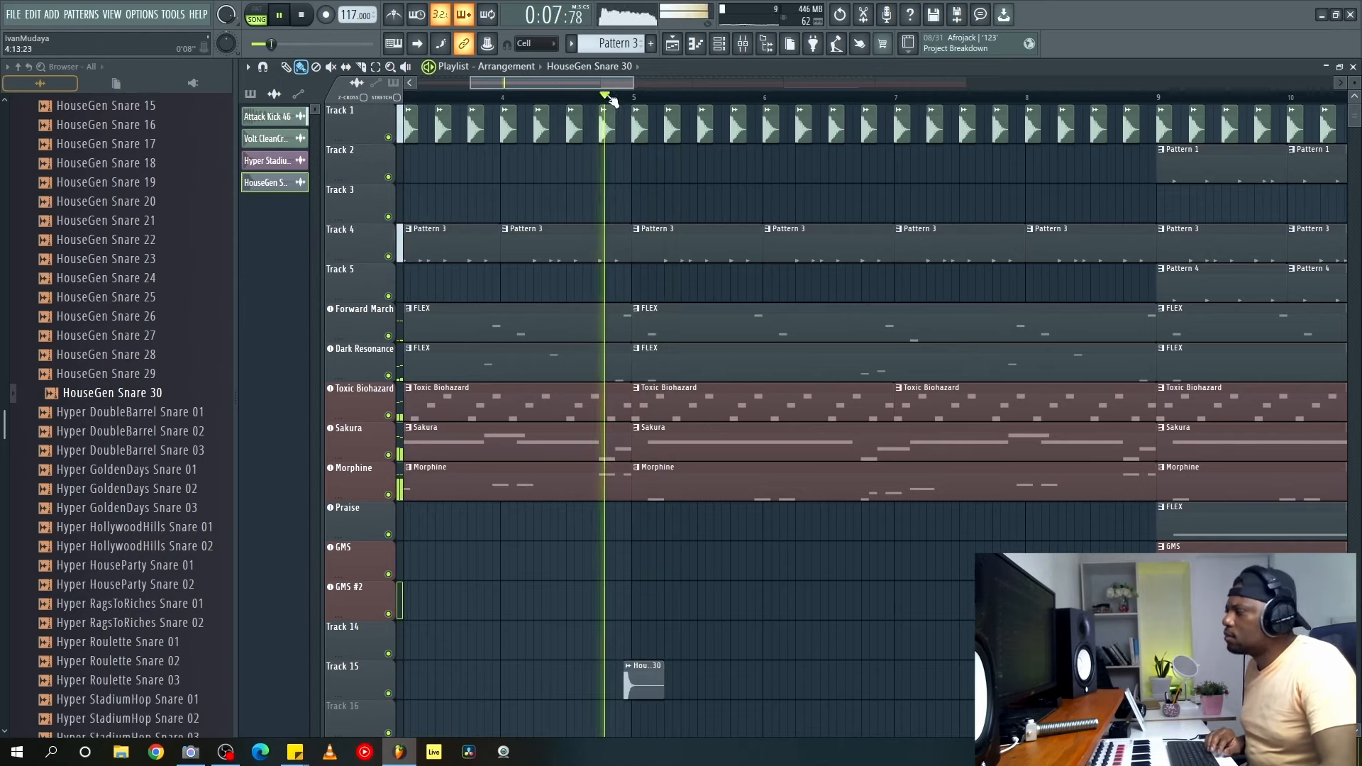
scroll(618, 104, up, 1)
click(449, 97)
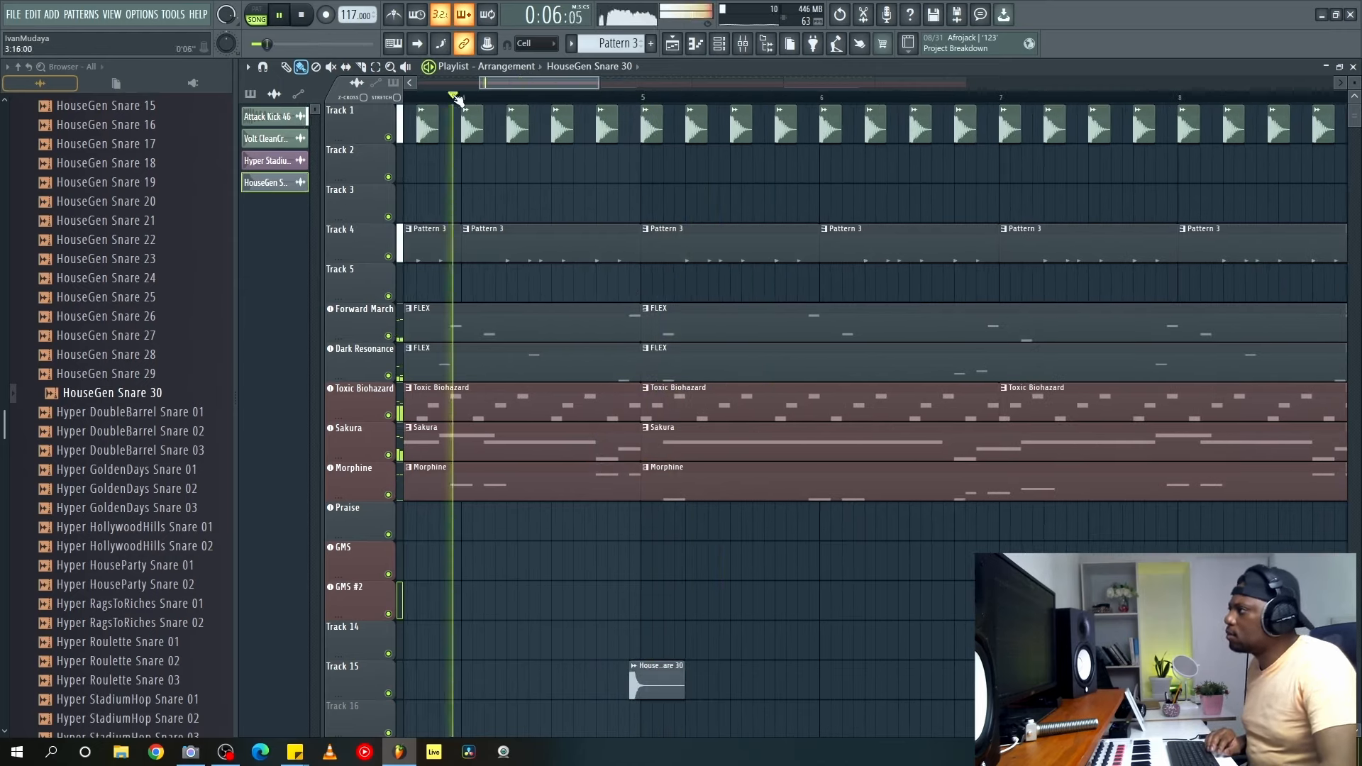
scroll(449, 97, down, 1)
scroll(495, 97, up, 1)
key(space)
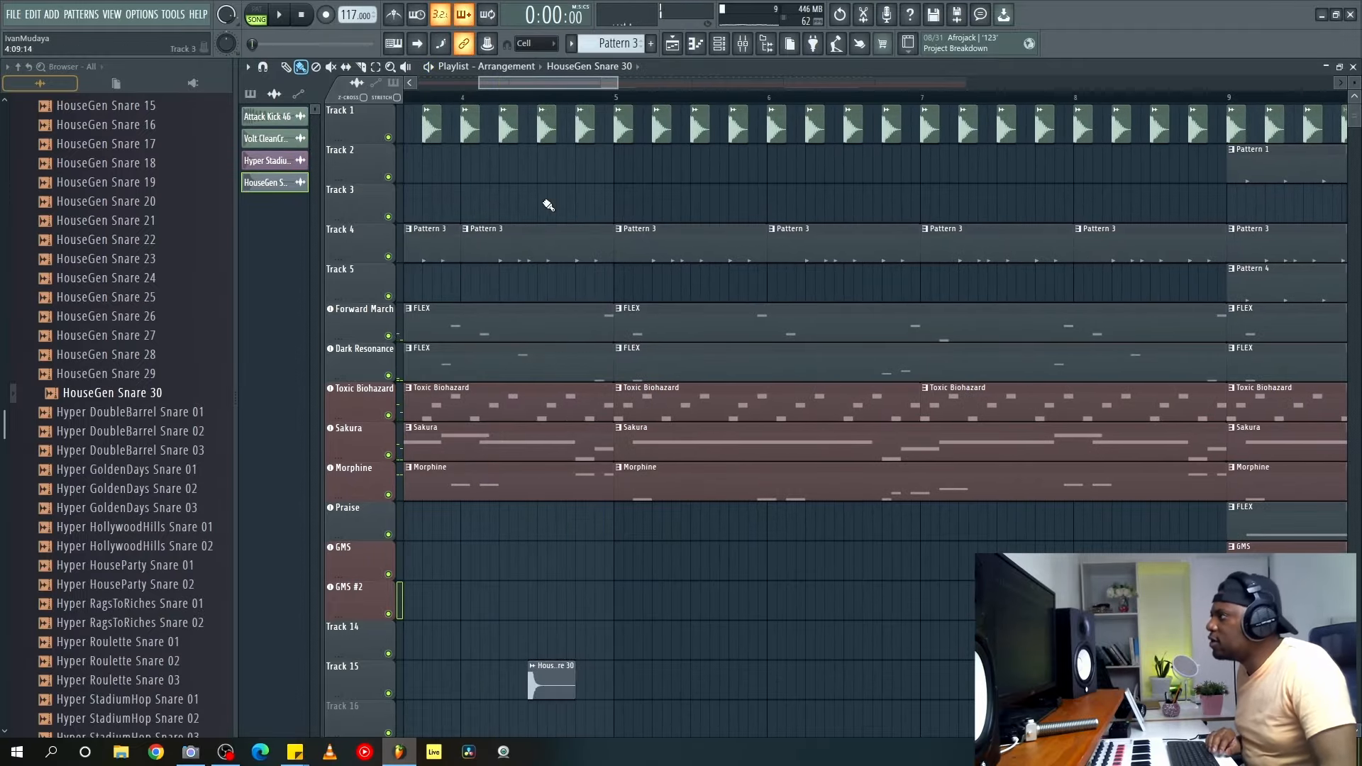
key(space)
scroll(521, 268, down, 4)
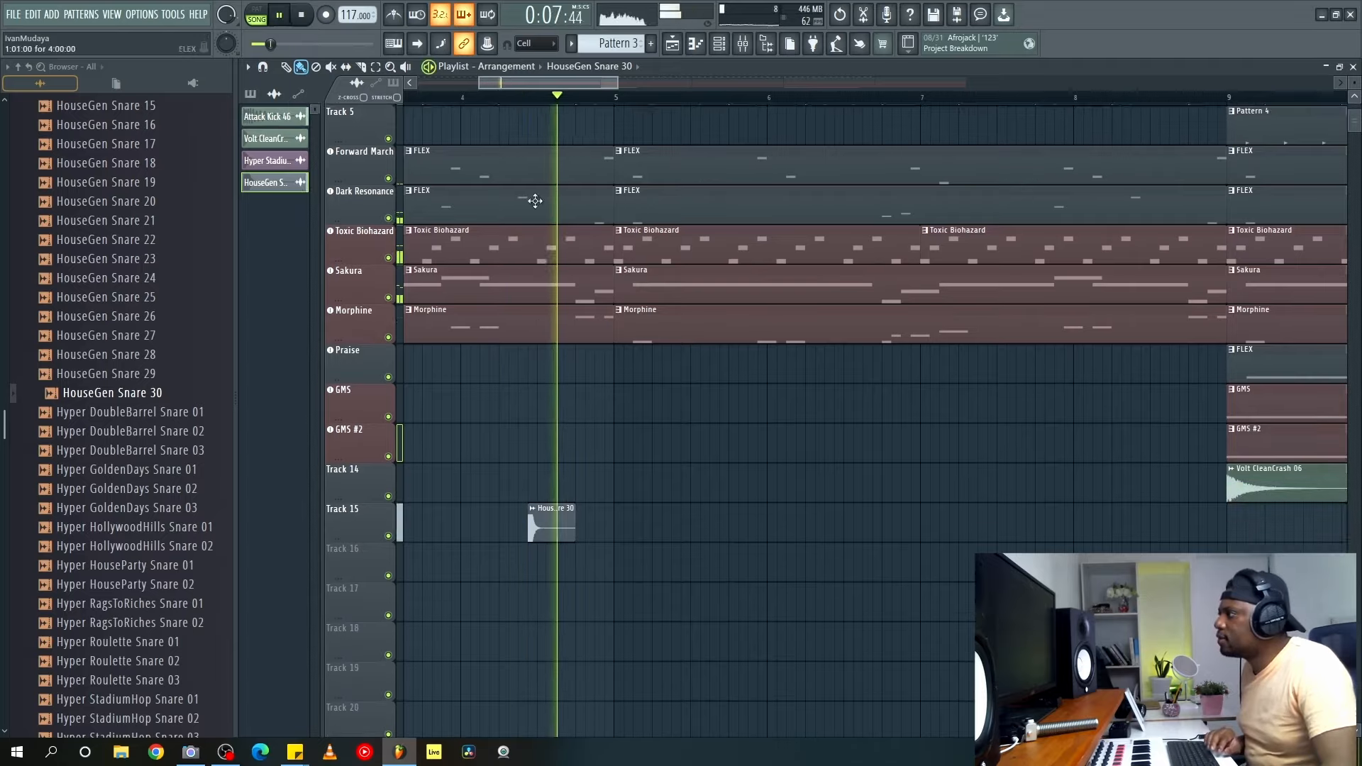
scroll(493, 99, down, 2)
key(space)
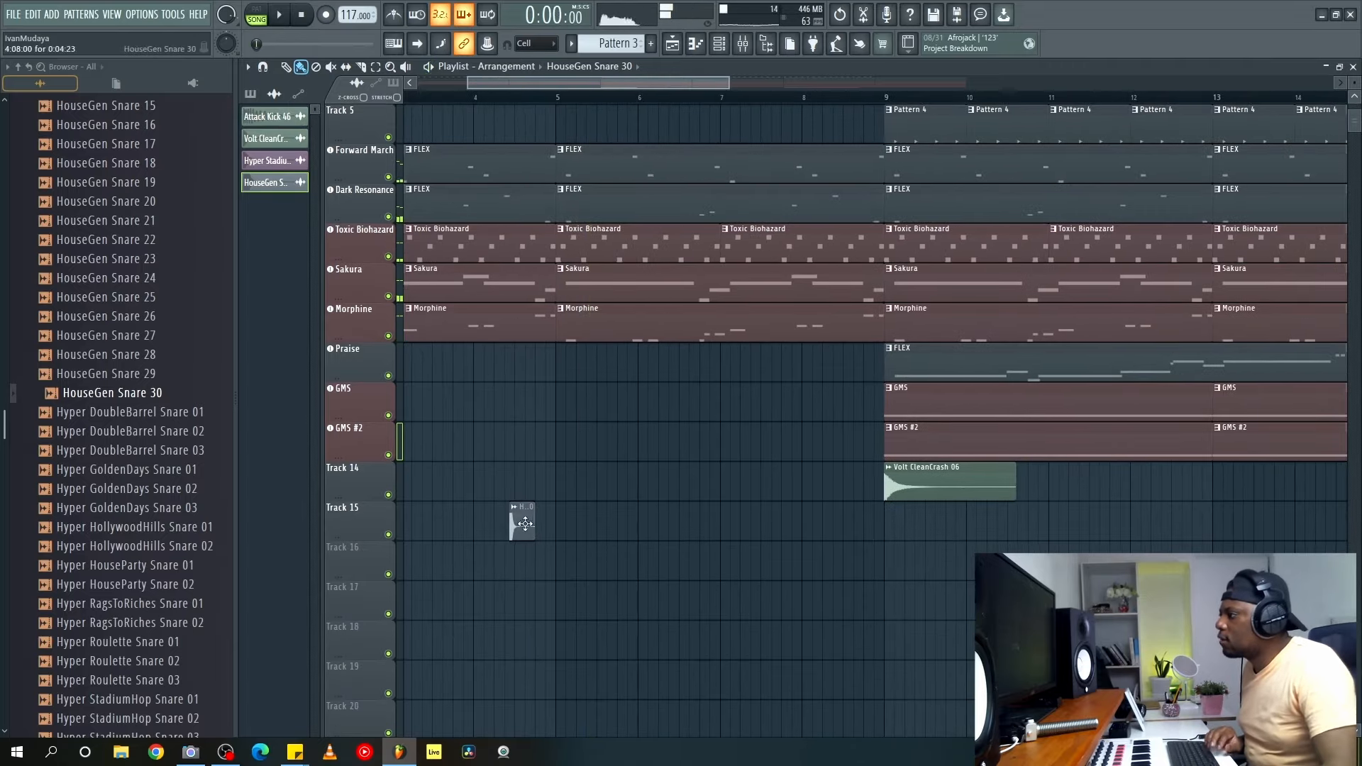
Route the HouseGen Snare 30 clip to mixer track 17 and set its high-shelf EQ level to about -10.2 dB.
double_click(524, 522)
click(386, 112)
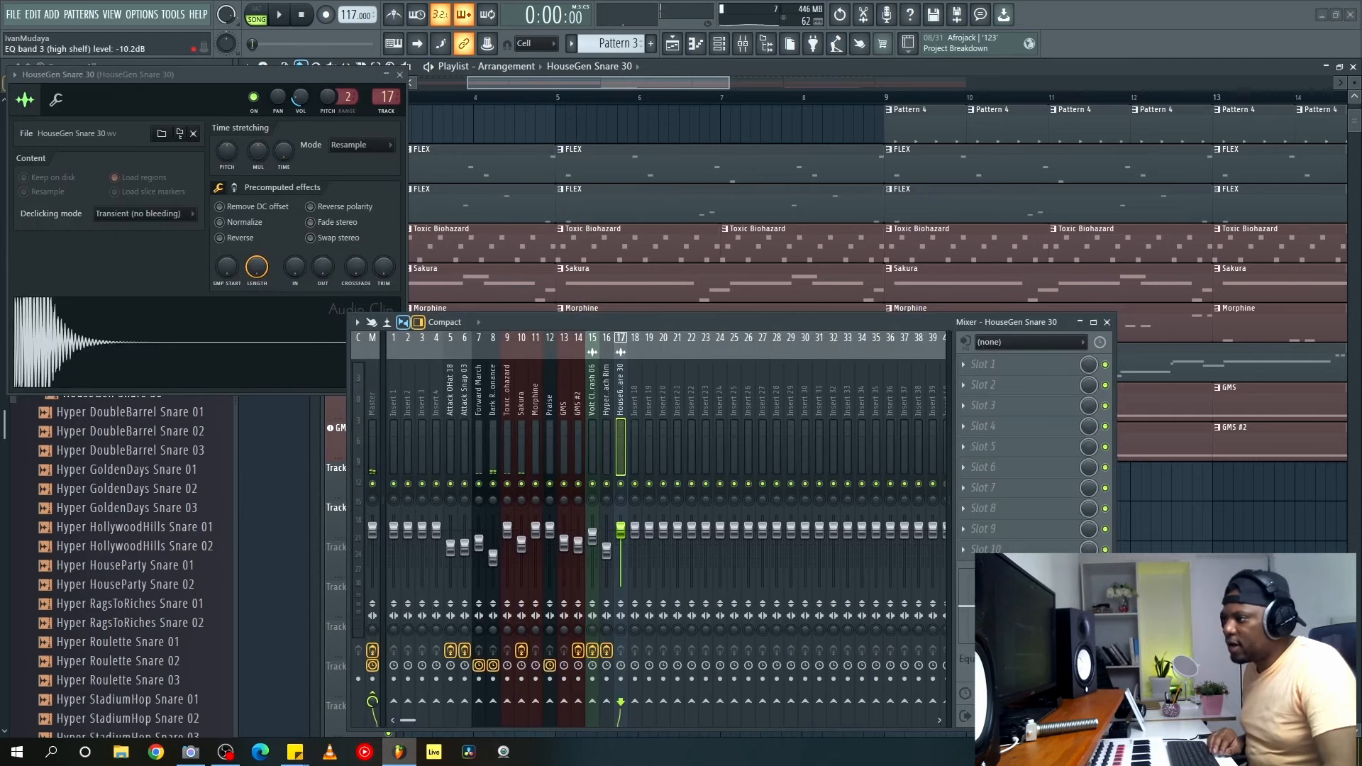
Load Fruity Reeverb 2 in slot 2 of the snare's mixer track and lower the track's fader slightly.
click(1022, 385)
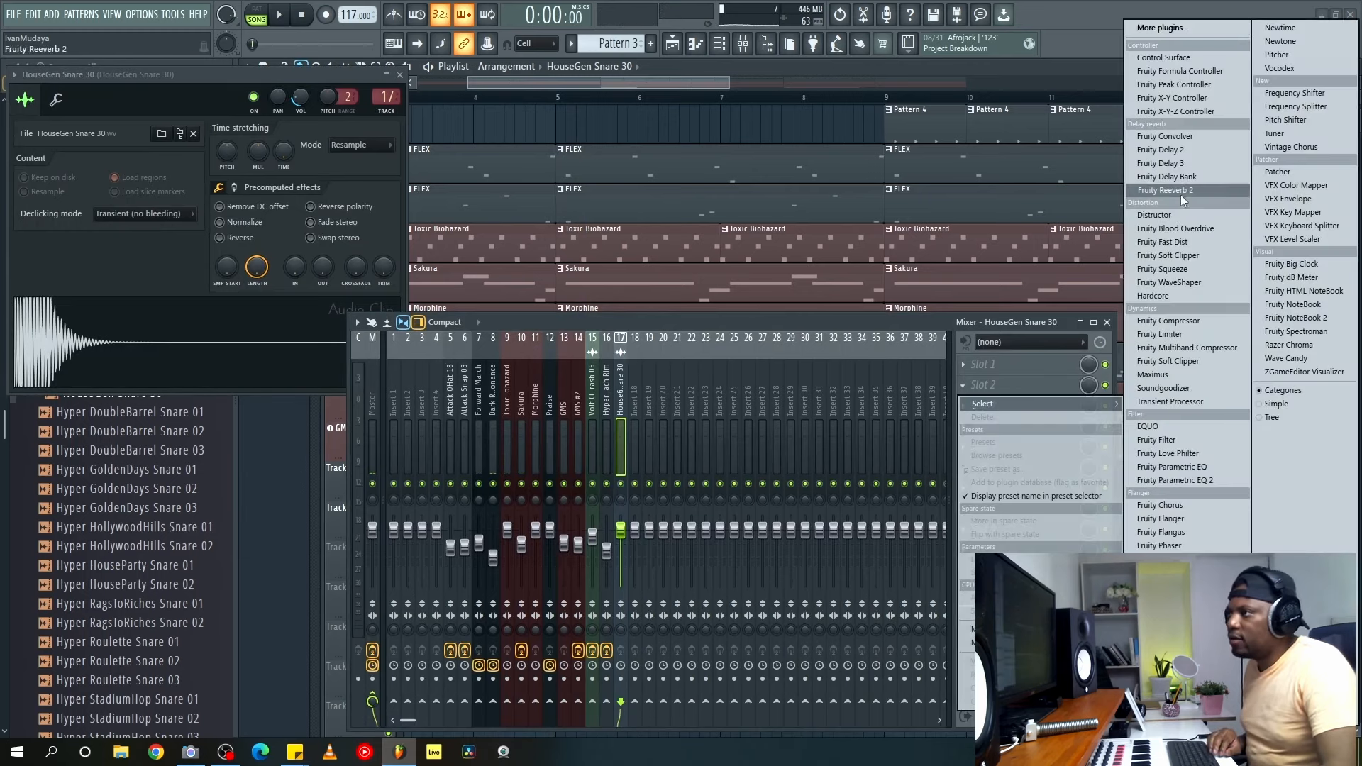
click(1165, 190)
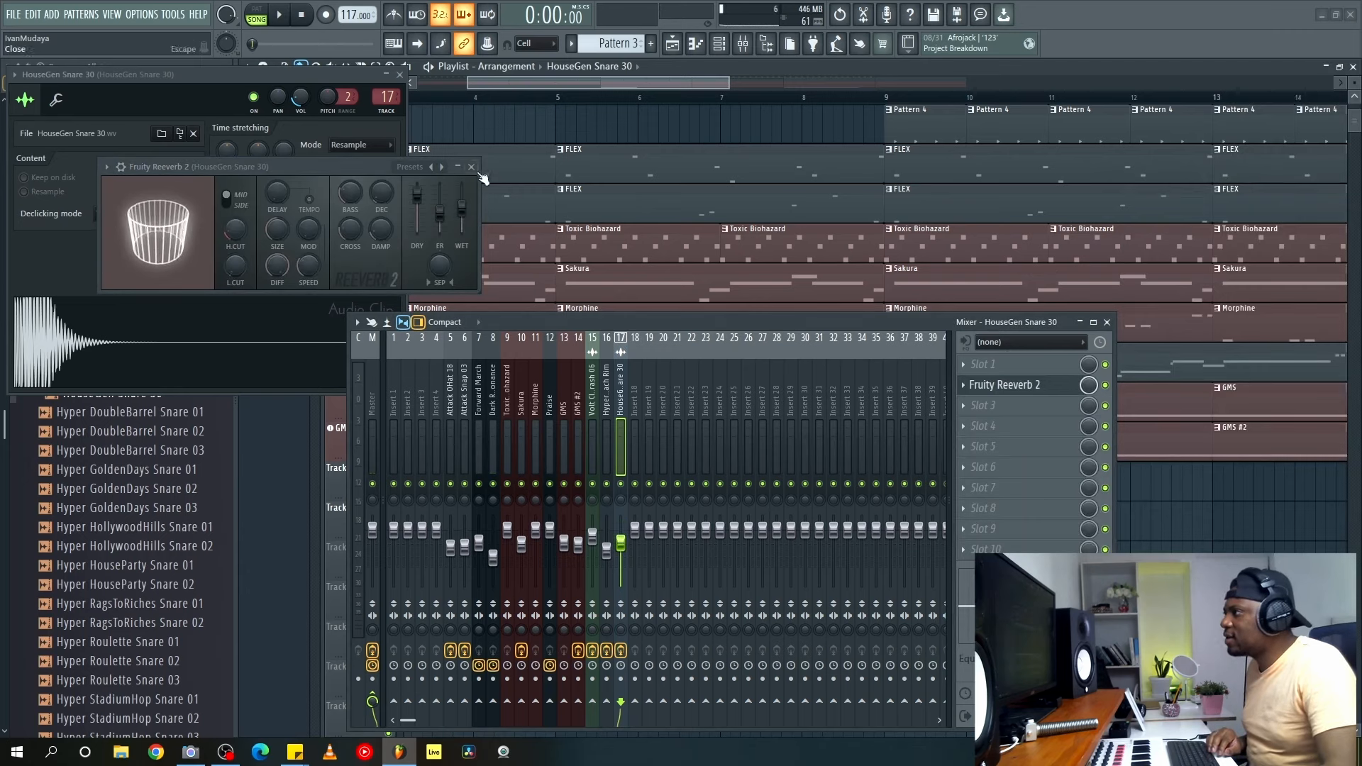
click(471, 168)
click(1106, 323)
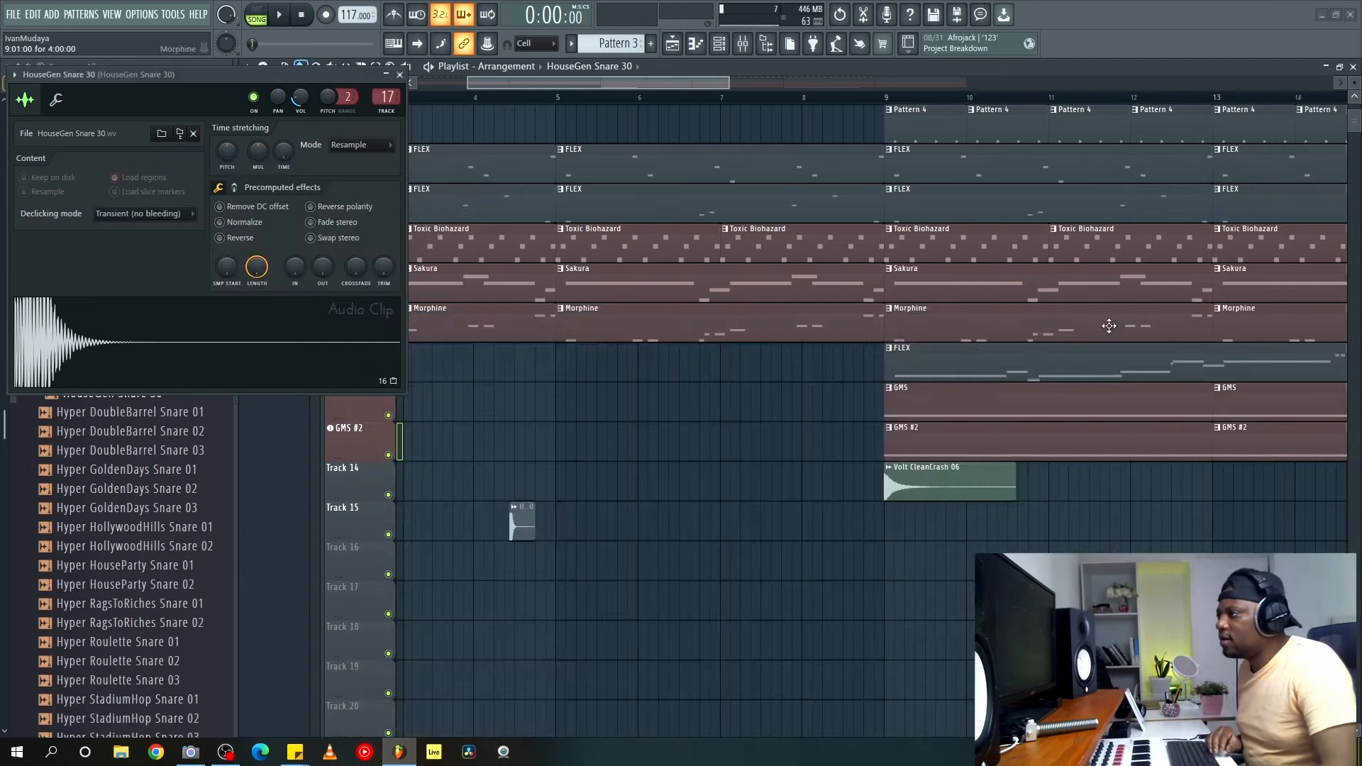
Play the arrangement from around bar 4 to hear the snare with reverb, closing its sample settings.
key(space)
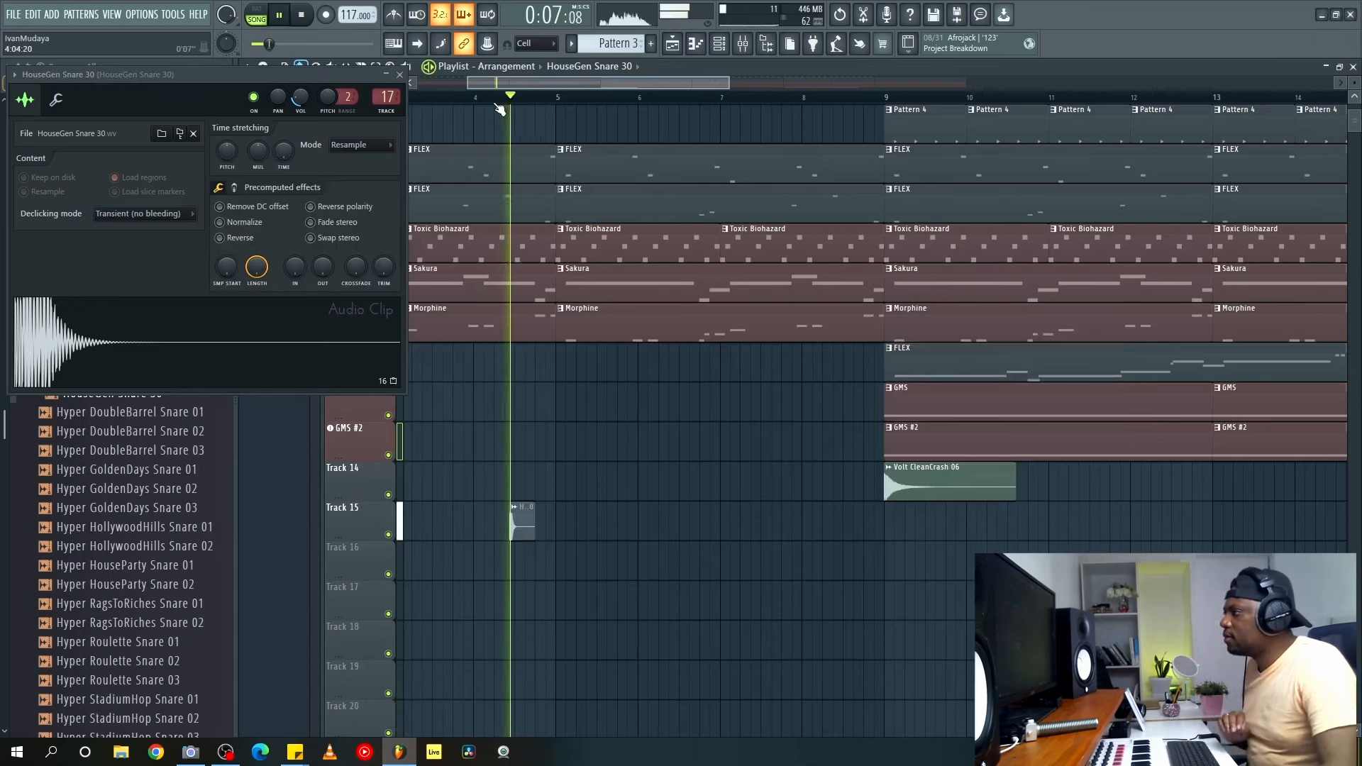
click(400, 74)
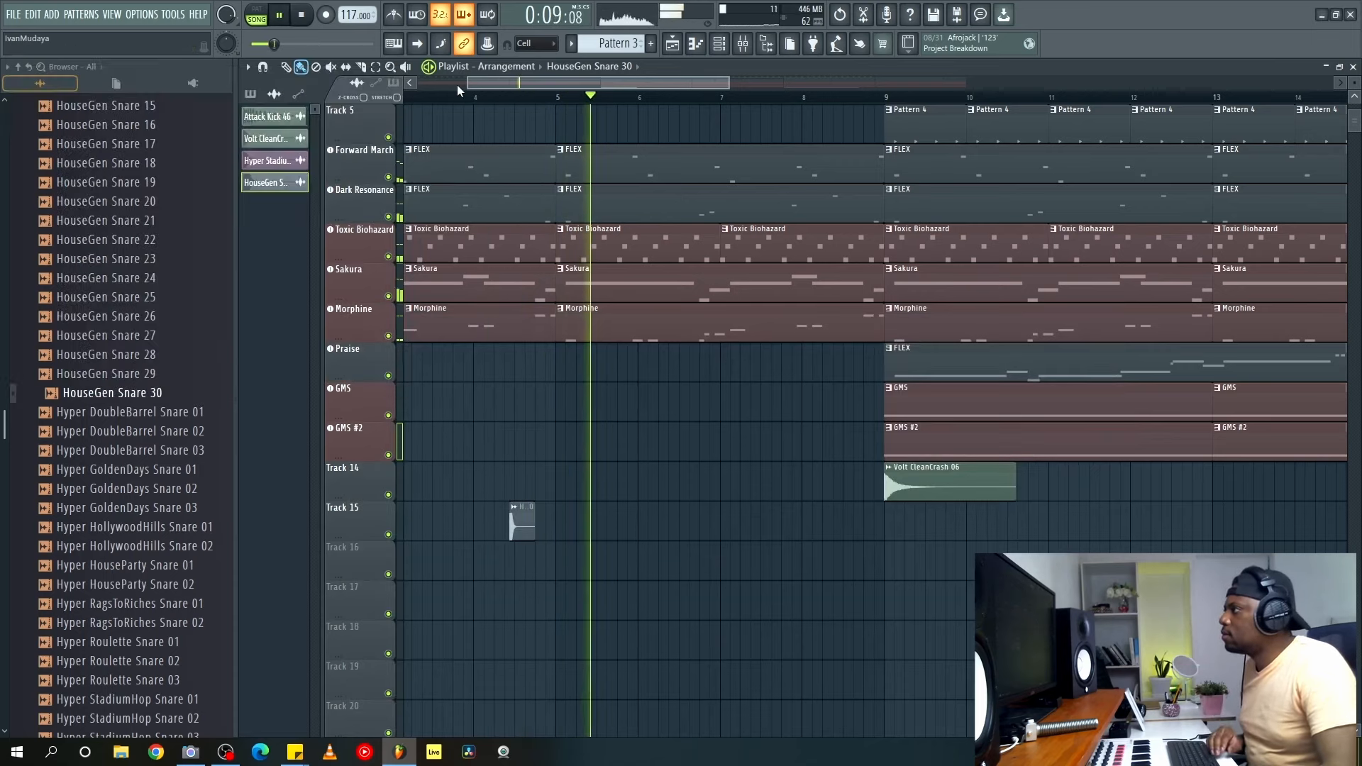
scroll(513, 100, down, 5)
scroll(516, 104, down, 2)
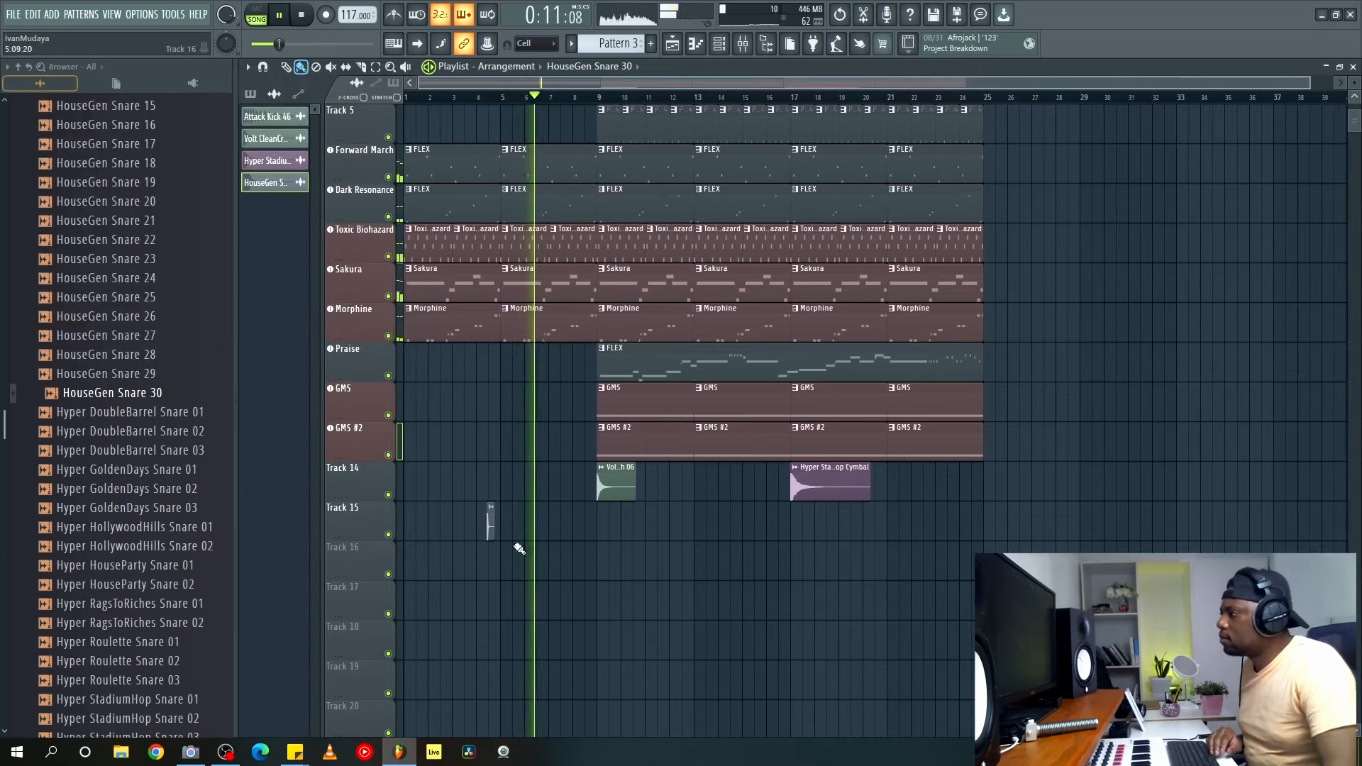
scroll(489, 103, up, 6)
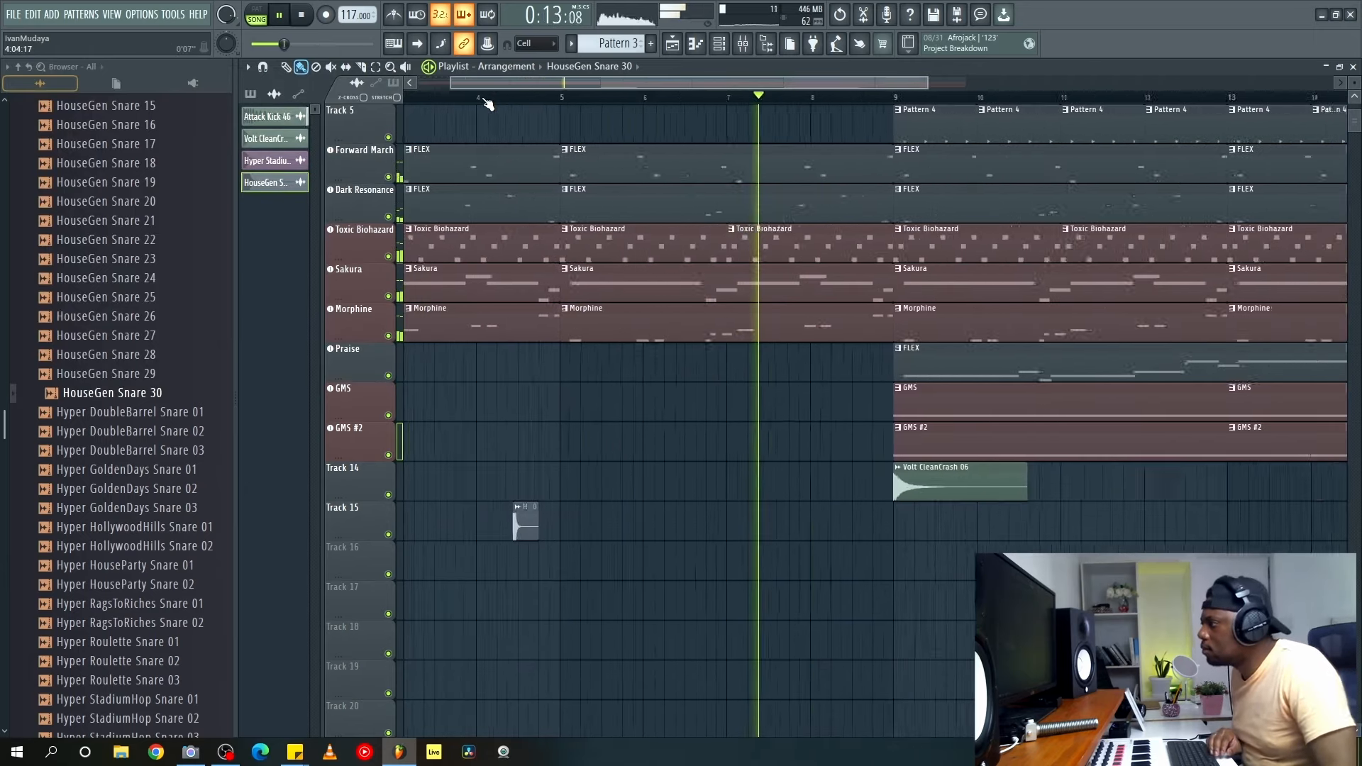
Copy the snare clip along Track 15 every four bars, into bars 8, 12, 16, 20 and 24.
scroll(488, 103, down, 4)
scroll(489, 104, down, 2)
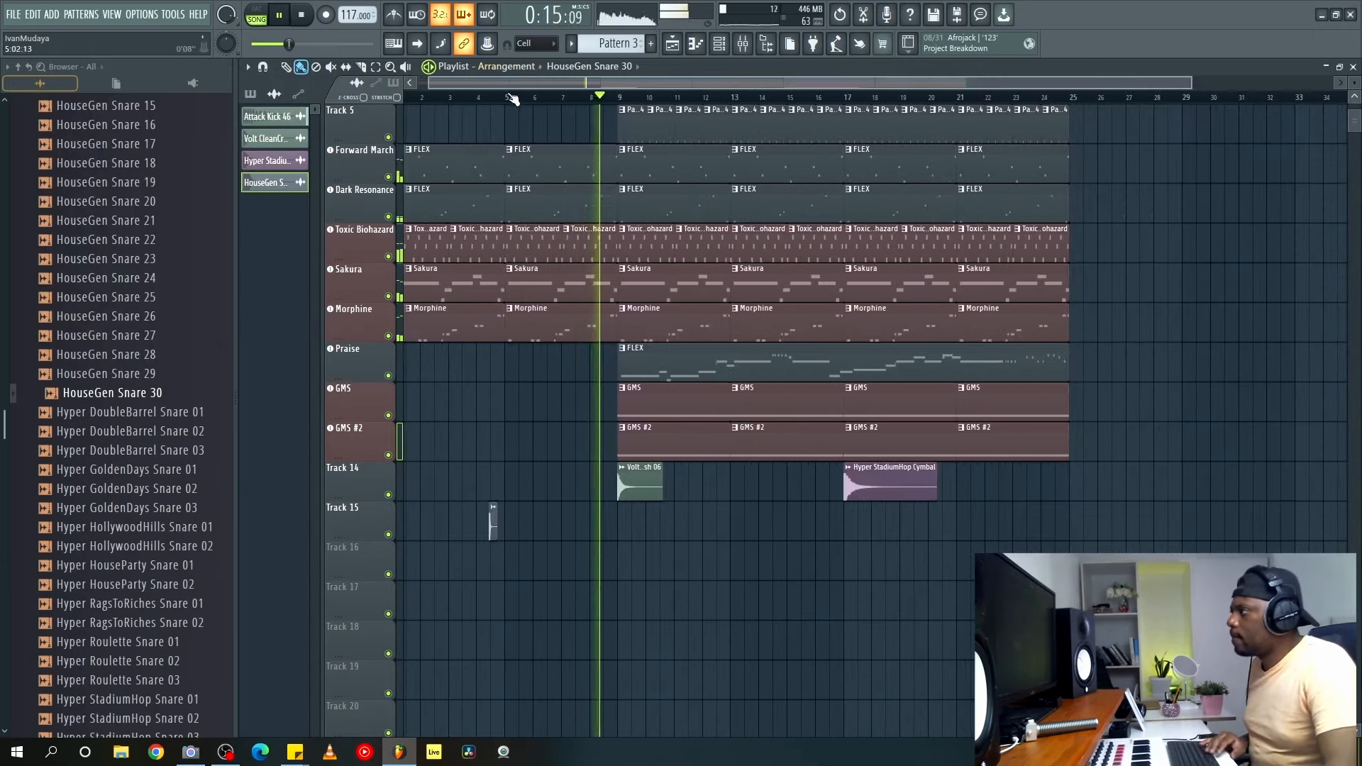
scroll(511, 104, down, 2)
key(space)
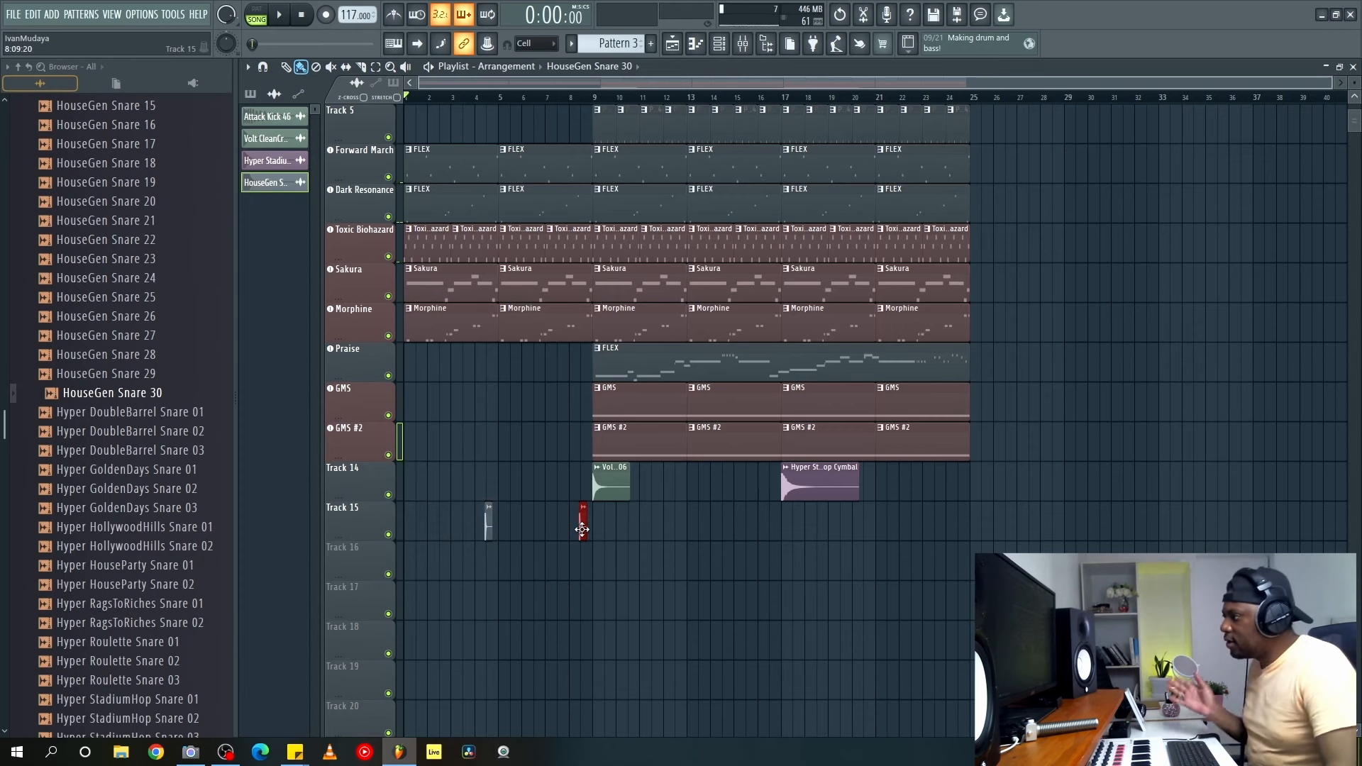
drag(639, 581, 436, 500)
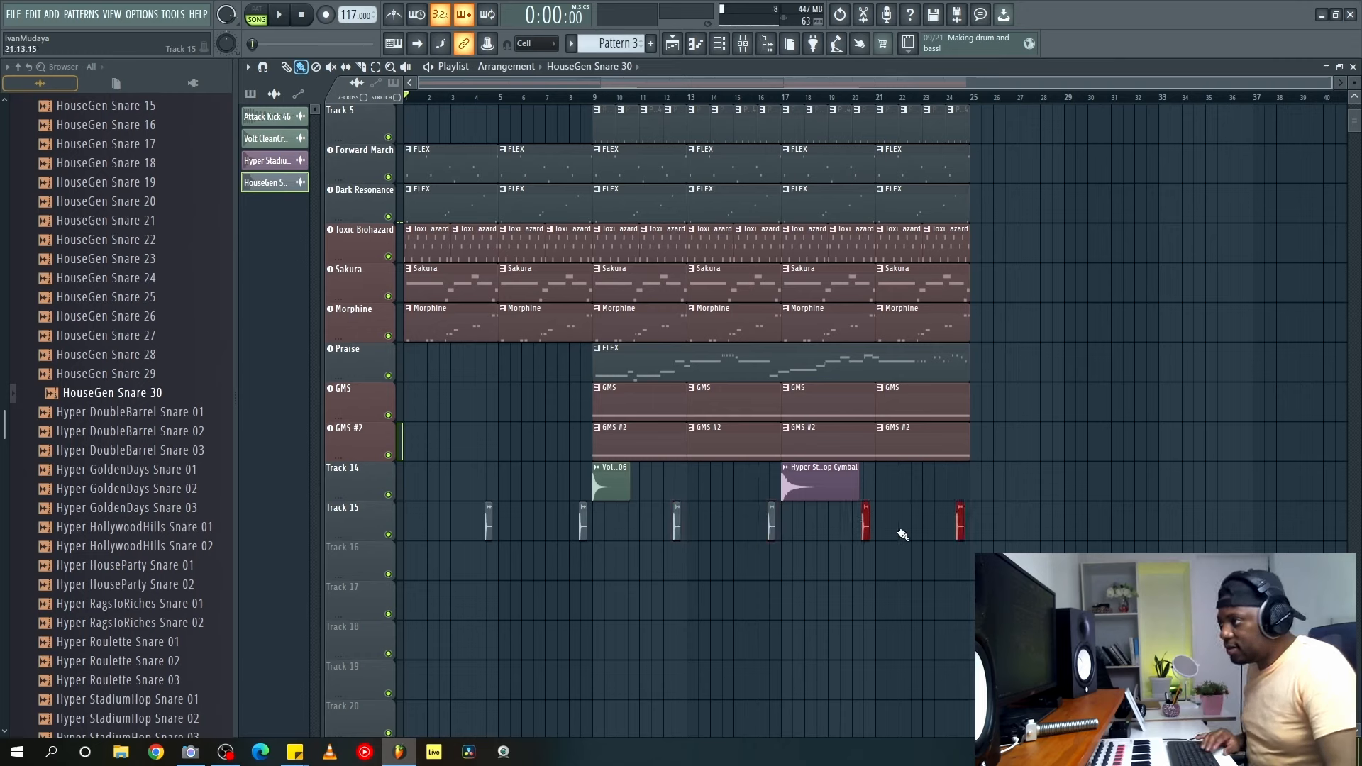
Switch the sample browser from the ModeAudio Snares to the SFX folder and audition MA Gunk RetroFuture FX during playback.
scroll(152, 511, up, 6)
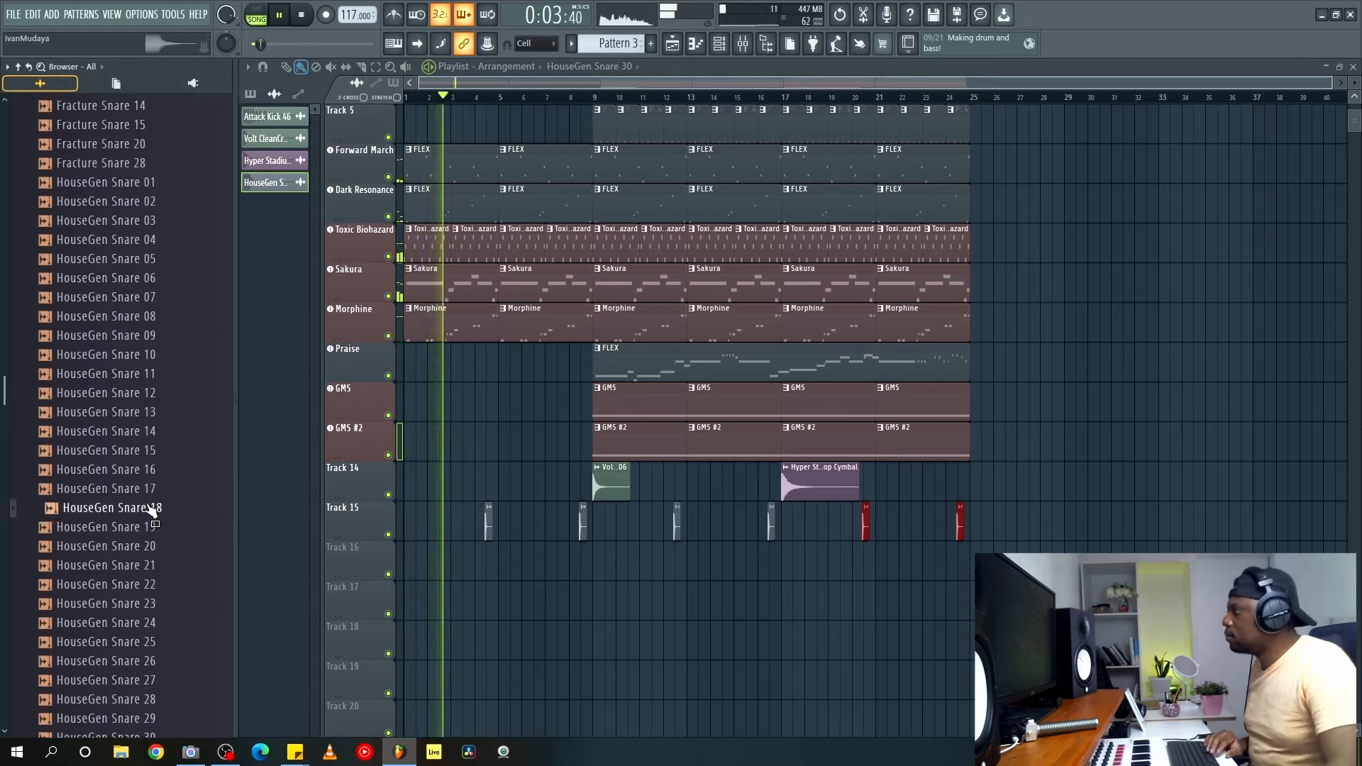
scroll(147, 503, up, 18)
scroll(104, 409, up, 20)
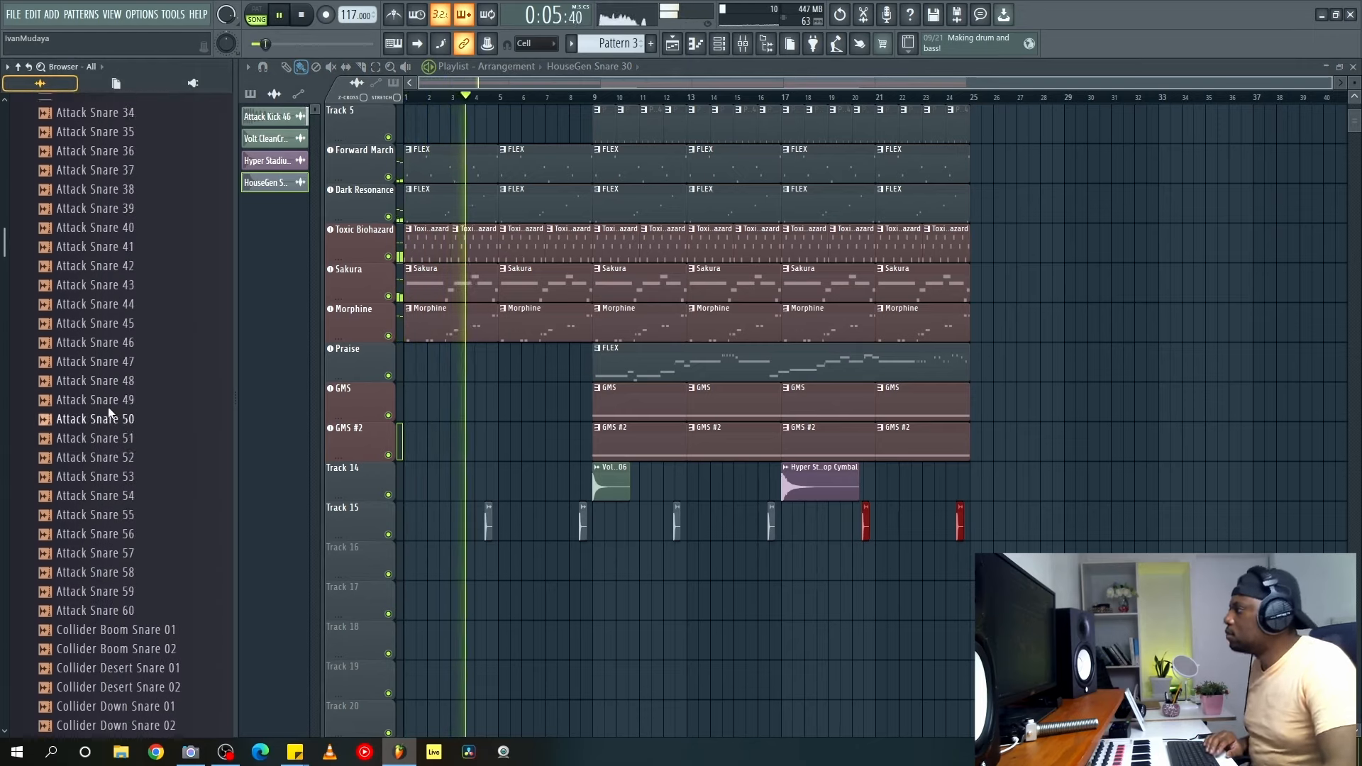
scroll(105, 399, up, 2)
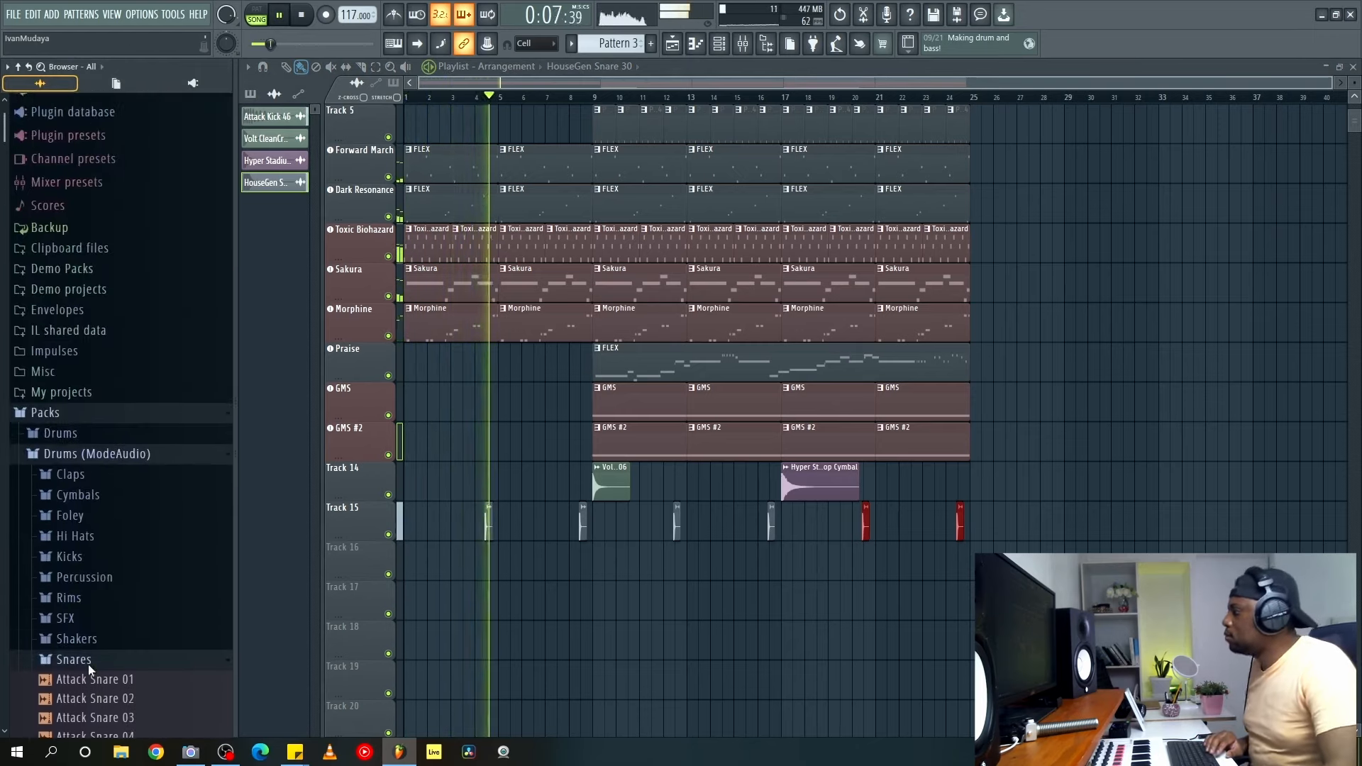
click(88, 659)
click(92, 618)
scroll(131, 544, down, 1)
drag(135, 526, 154, 528)
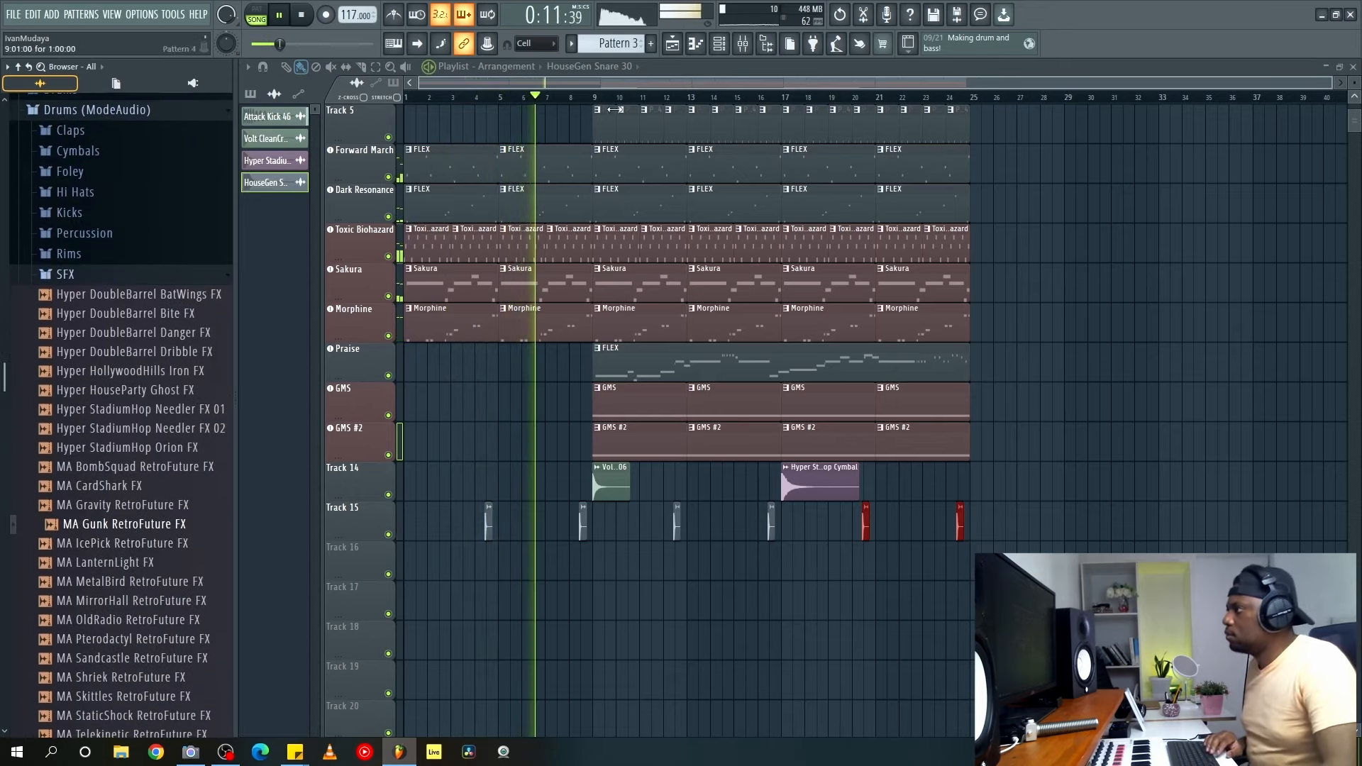
Place the Hyper HouseParty Ghost FX sample on Track 16 in bar 8, aligned with the snare, and check its sample settings.
scroll(592, 104, up, 3)
click(135, 376)
click(138, 389)
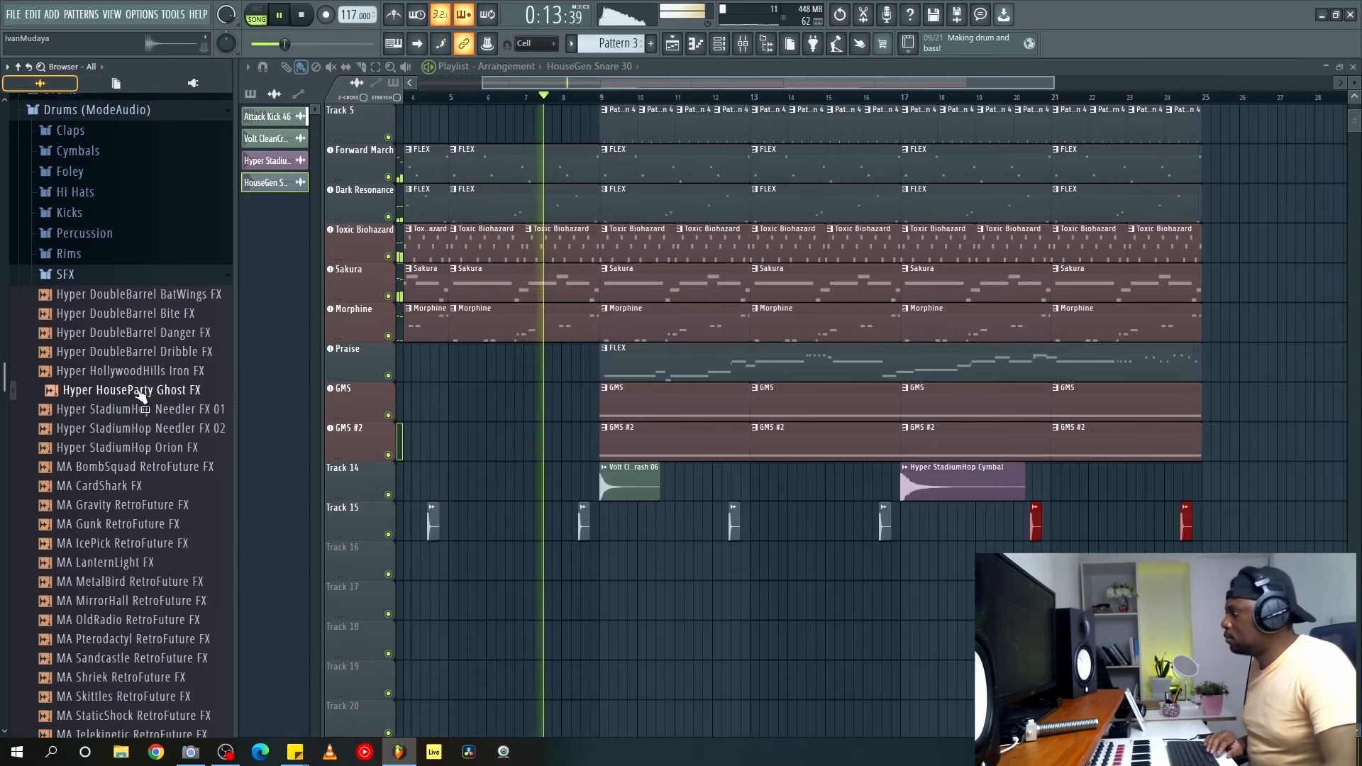
drag(149, 400, 609, 562)
double_click(608, 562)
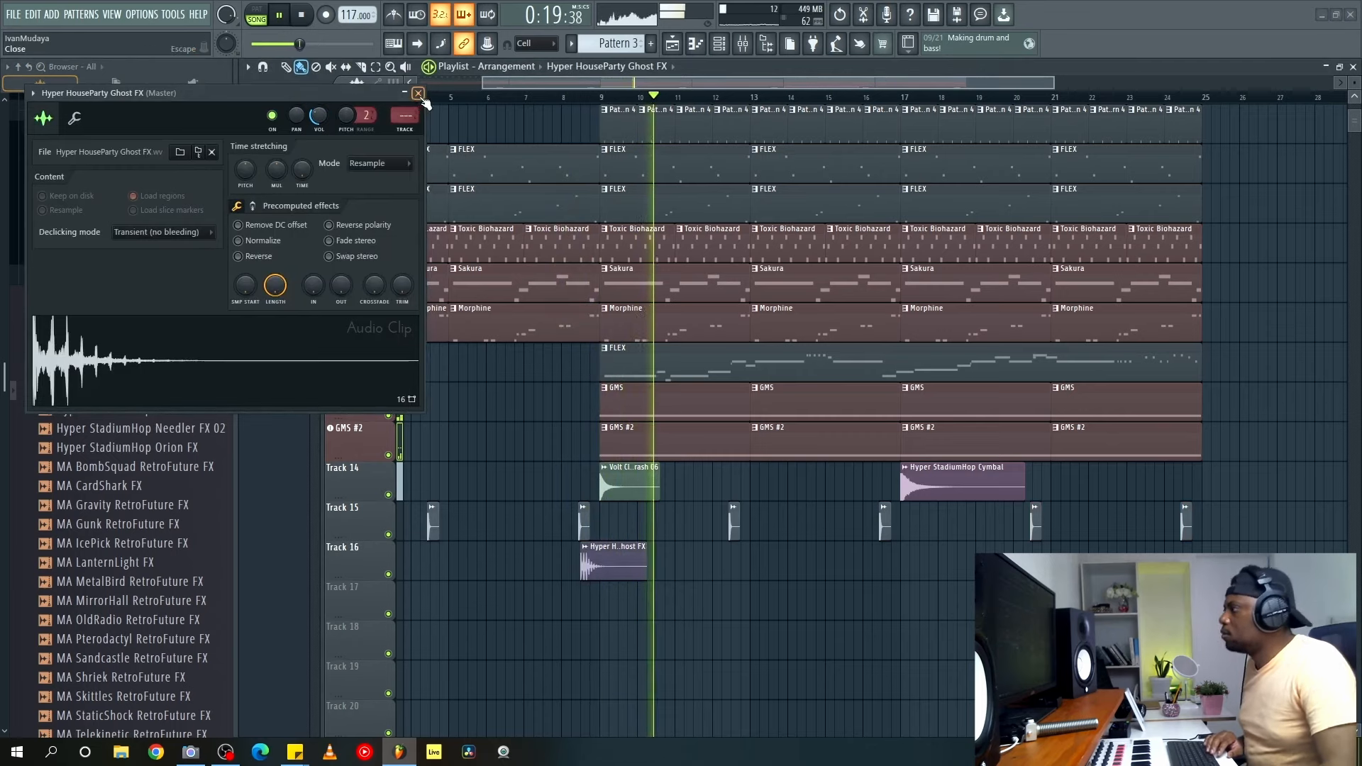
click(418, 93)
Audition the last SFX samples, including MA WormHole and MA WrongWay RetroFuture FX, and collapse the SFX folder.
scroll(143, 560, down, 6)
click(148, 395)
click(153, 414)
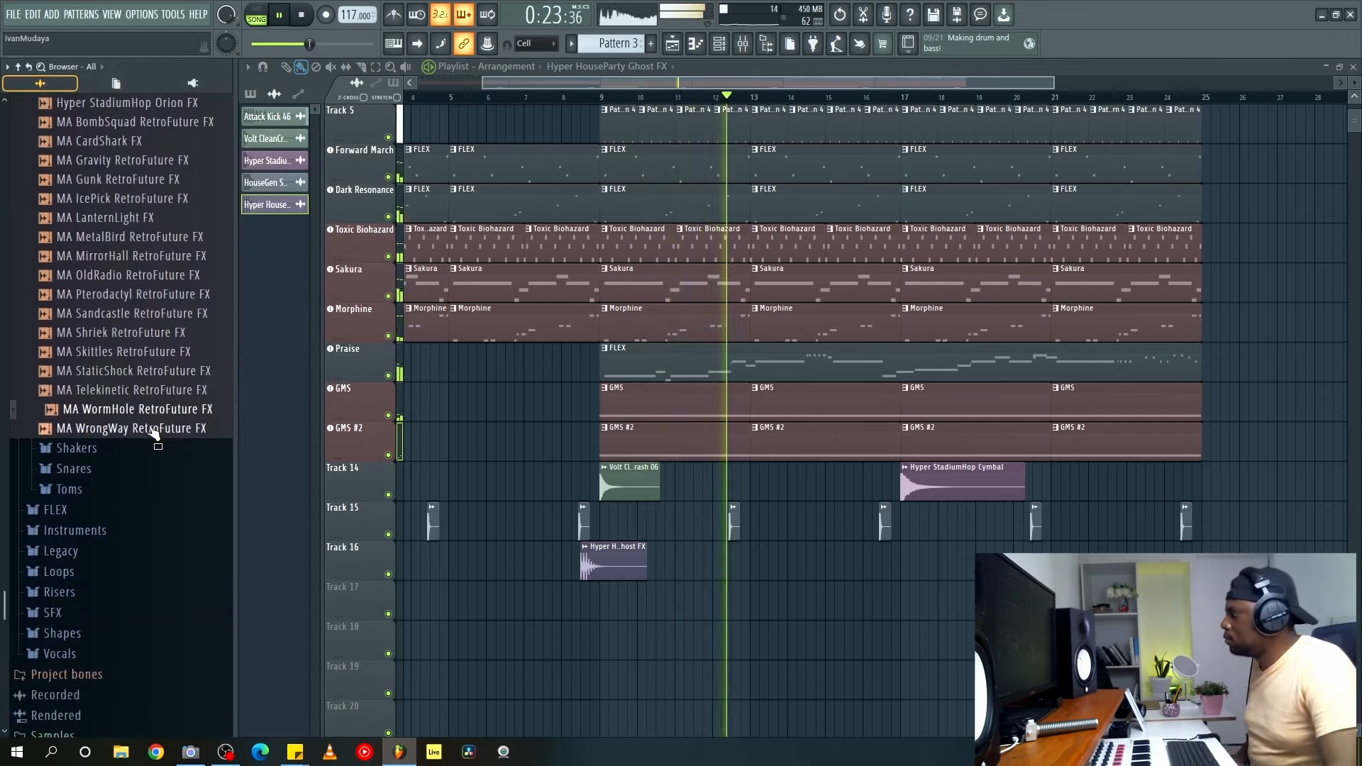
click(157, 428)
scroll(120, 487, up, 12)
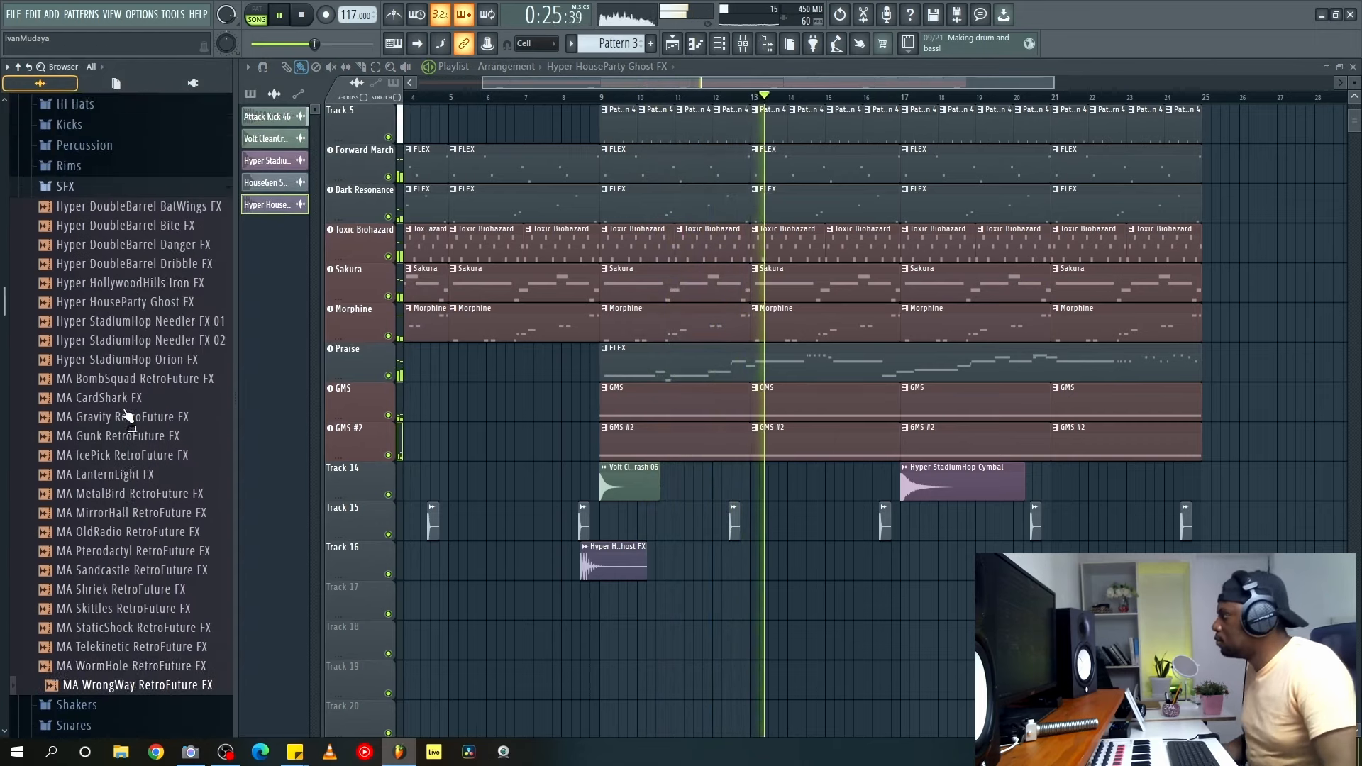
click(105, 392)
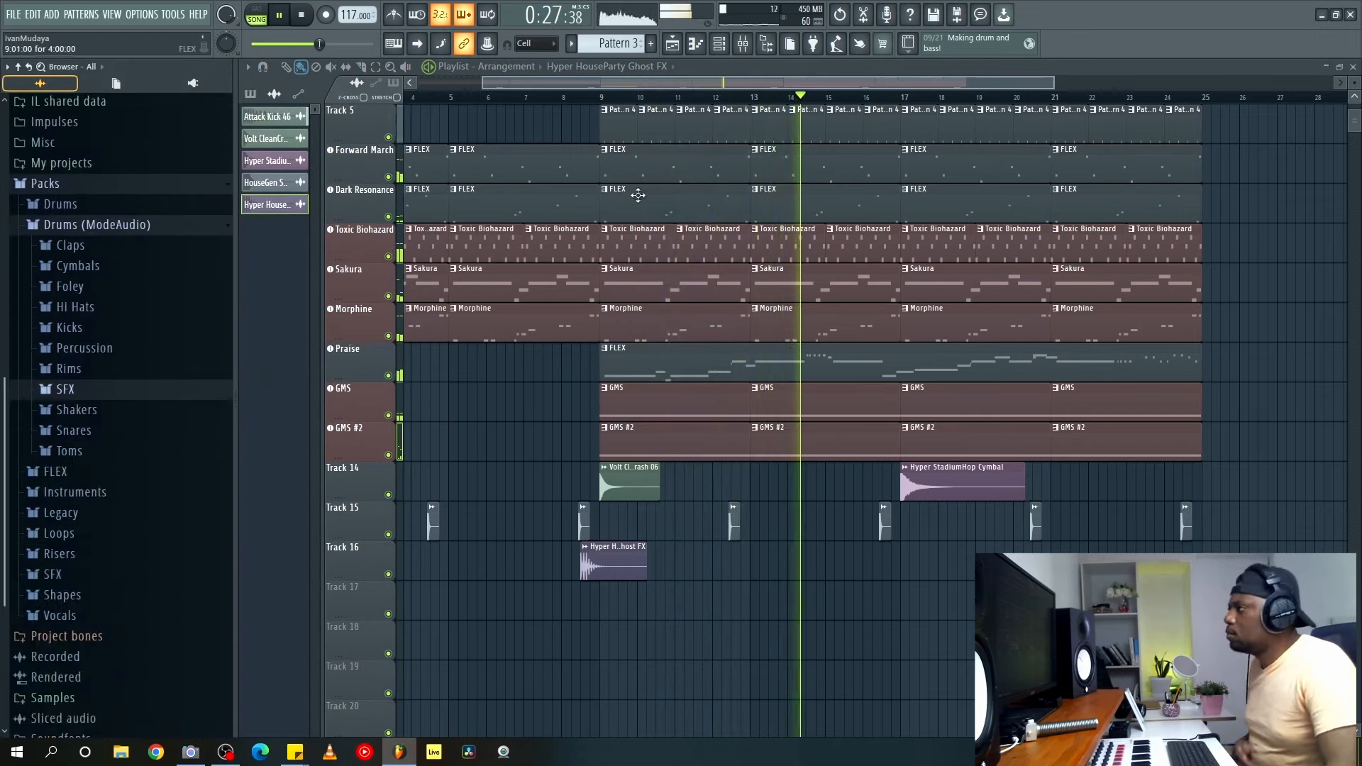
Add a FLEX instrument on the track below Track 16 and load its White Slice preset.
scroll(669, 98, down, 3)
key(space)
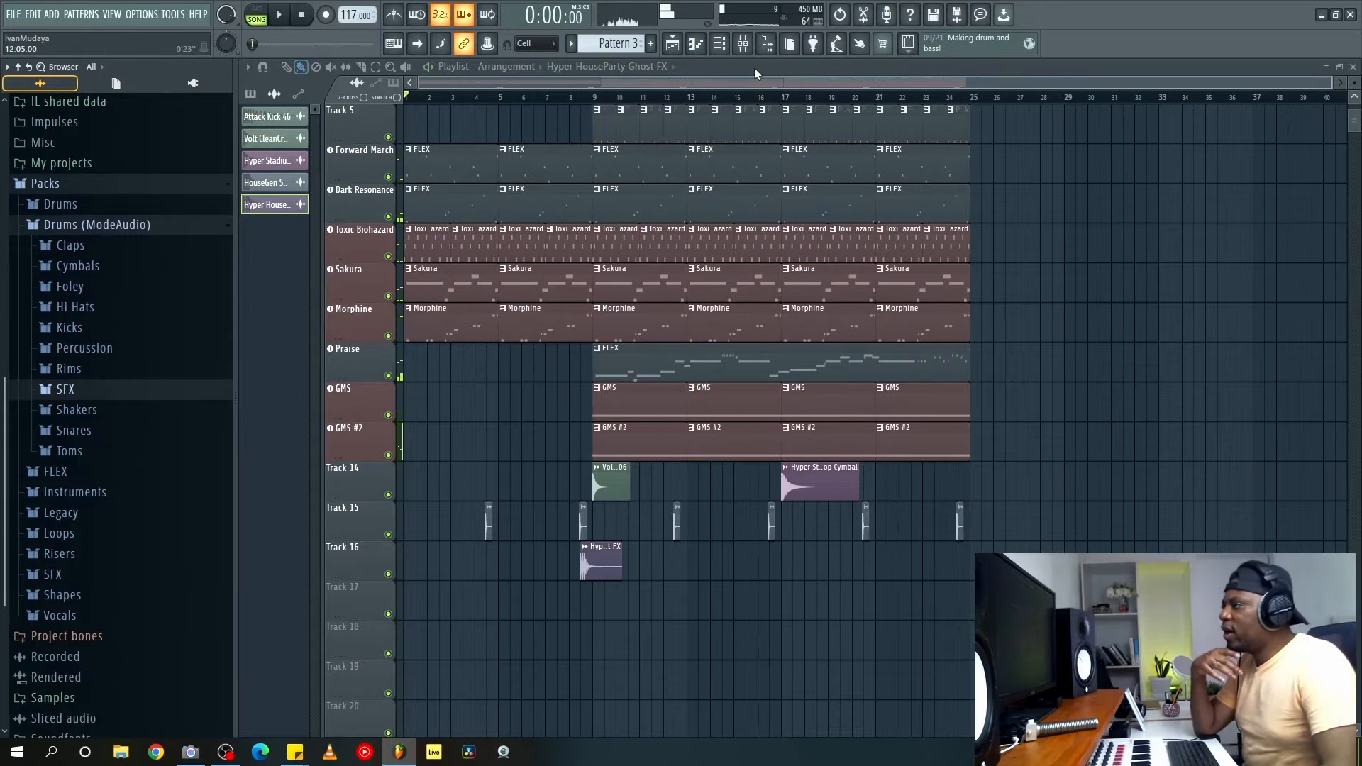
click(820, 47)
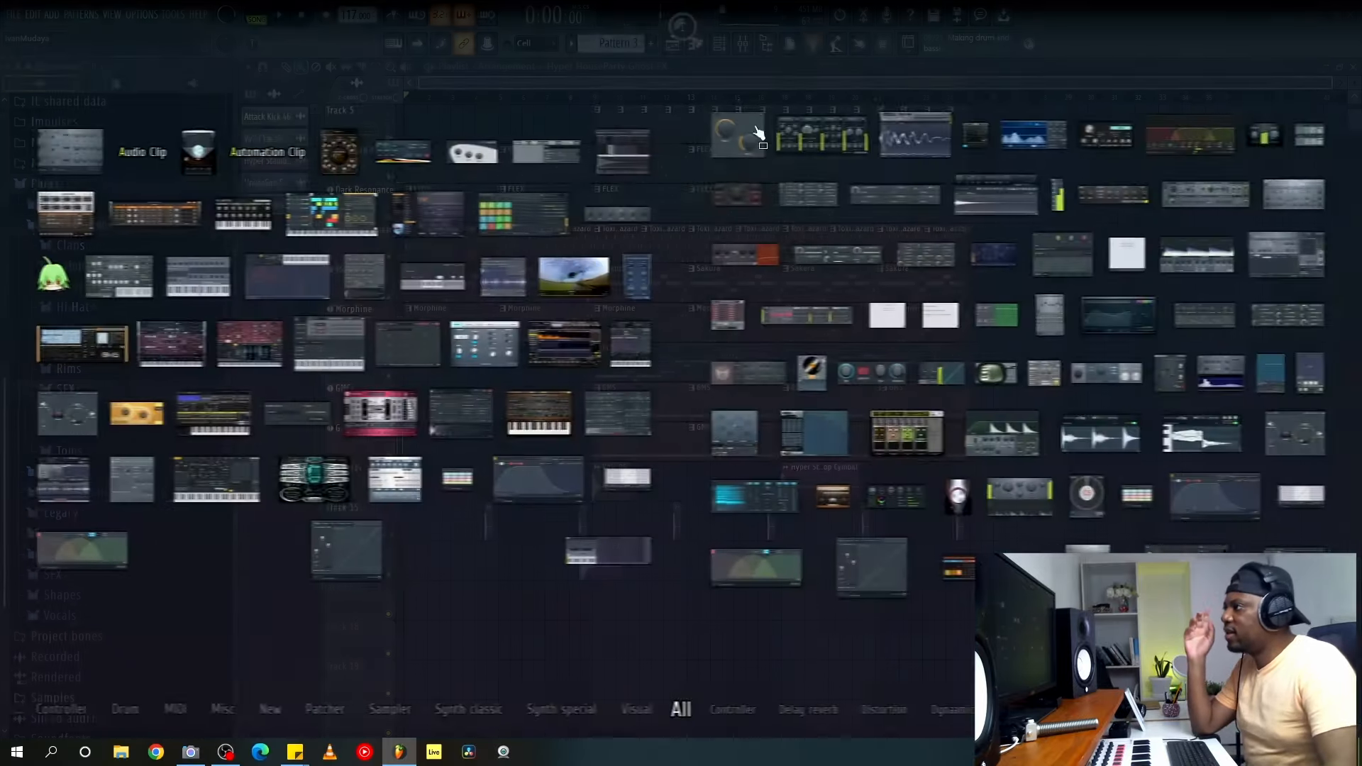
drag(447, 229, 373, 596)
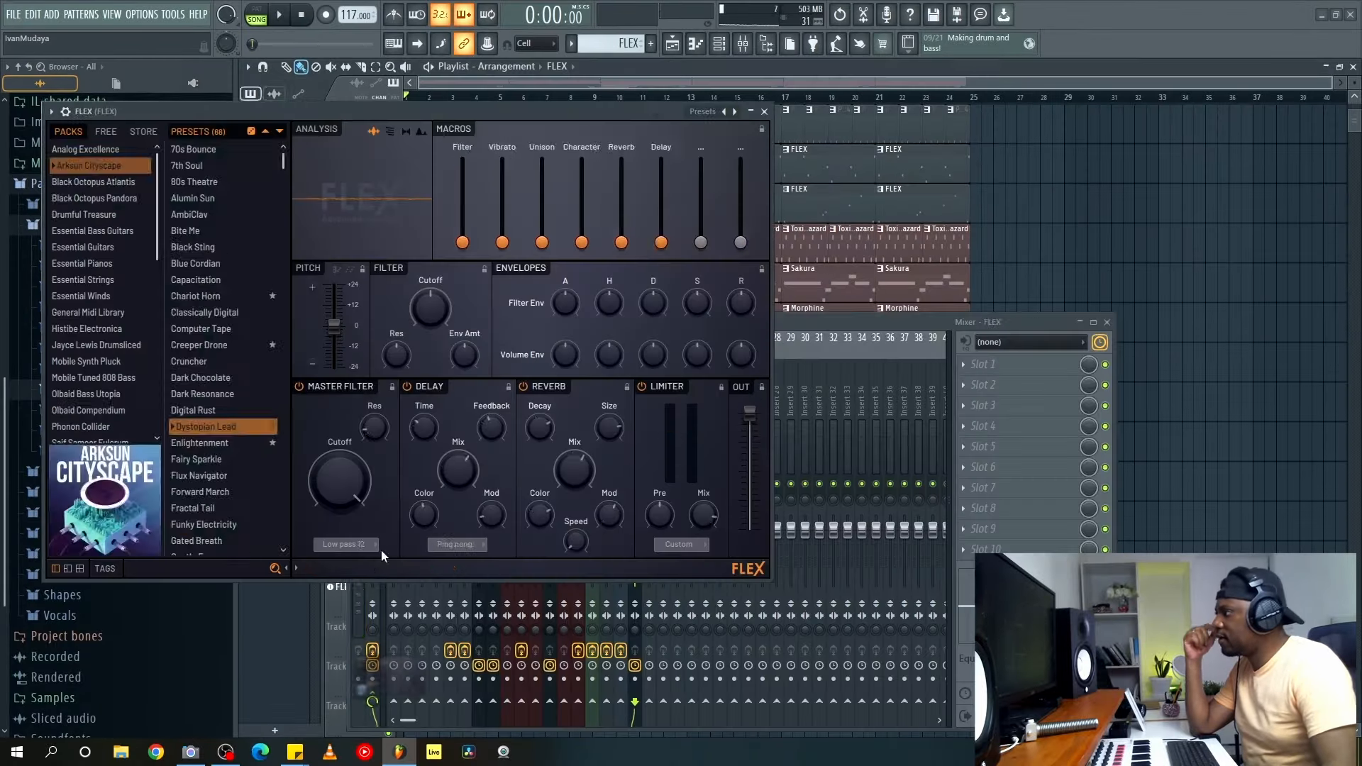
click(215, 513)
click(764, 112)
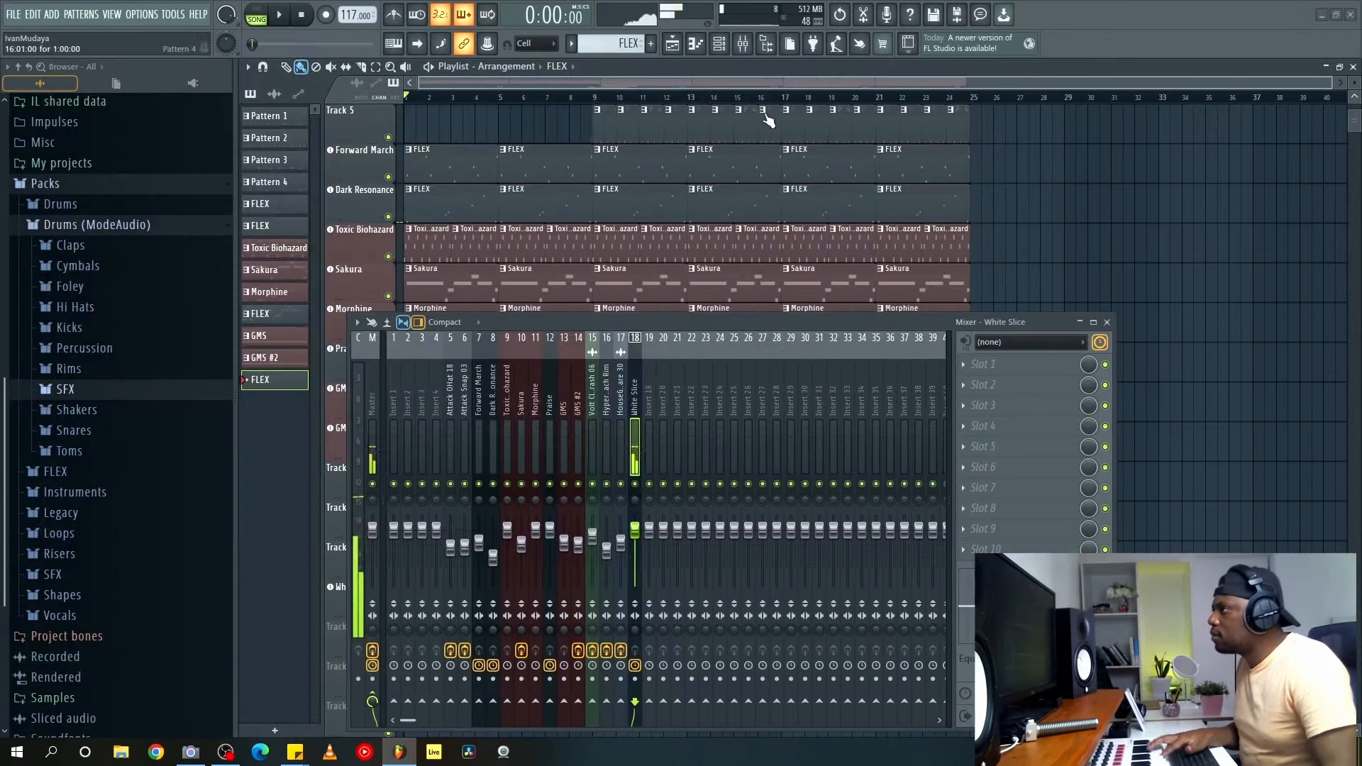
click(1107, 323)
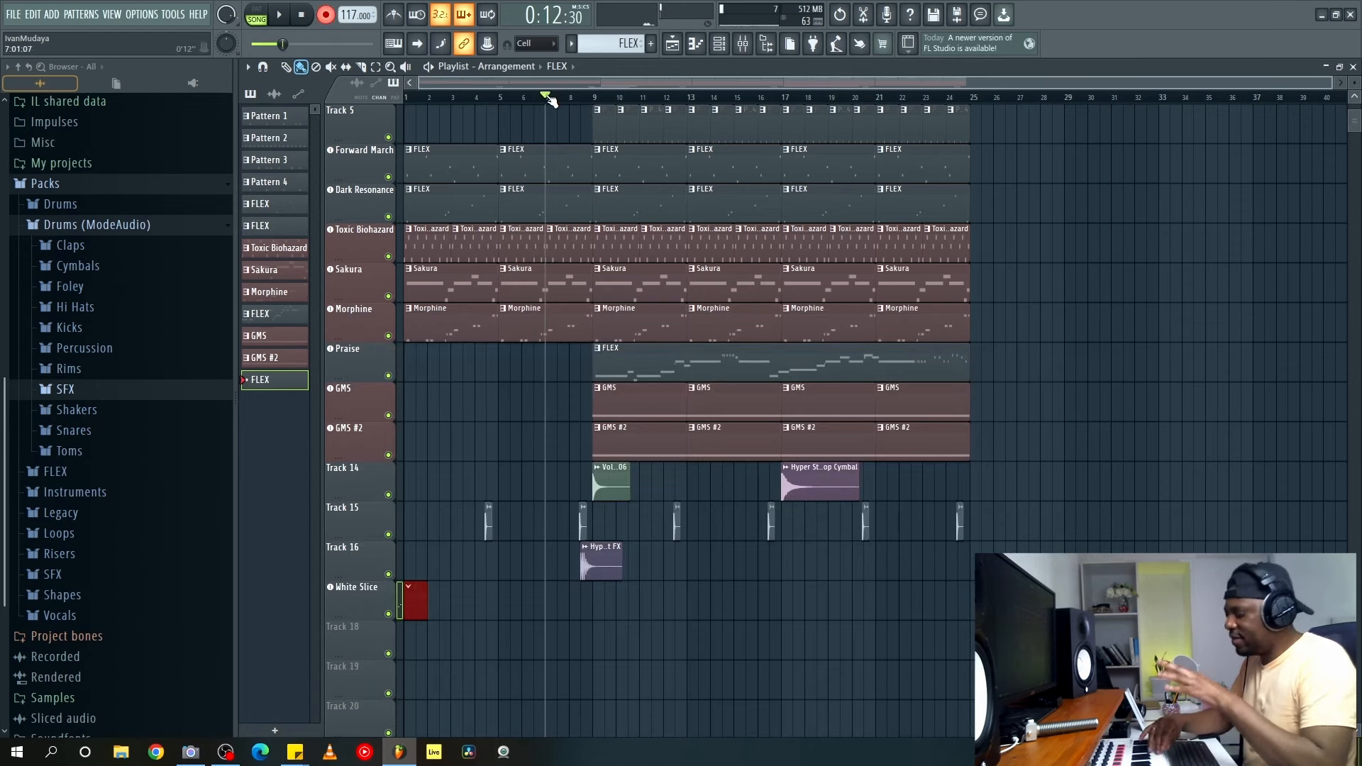
Record a run of repeated C4 White Slice notes over bars 7 and 8 and quantize them in the piano roll.
key(space)
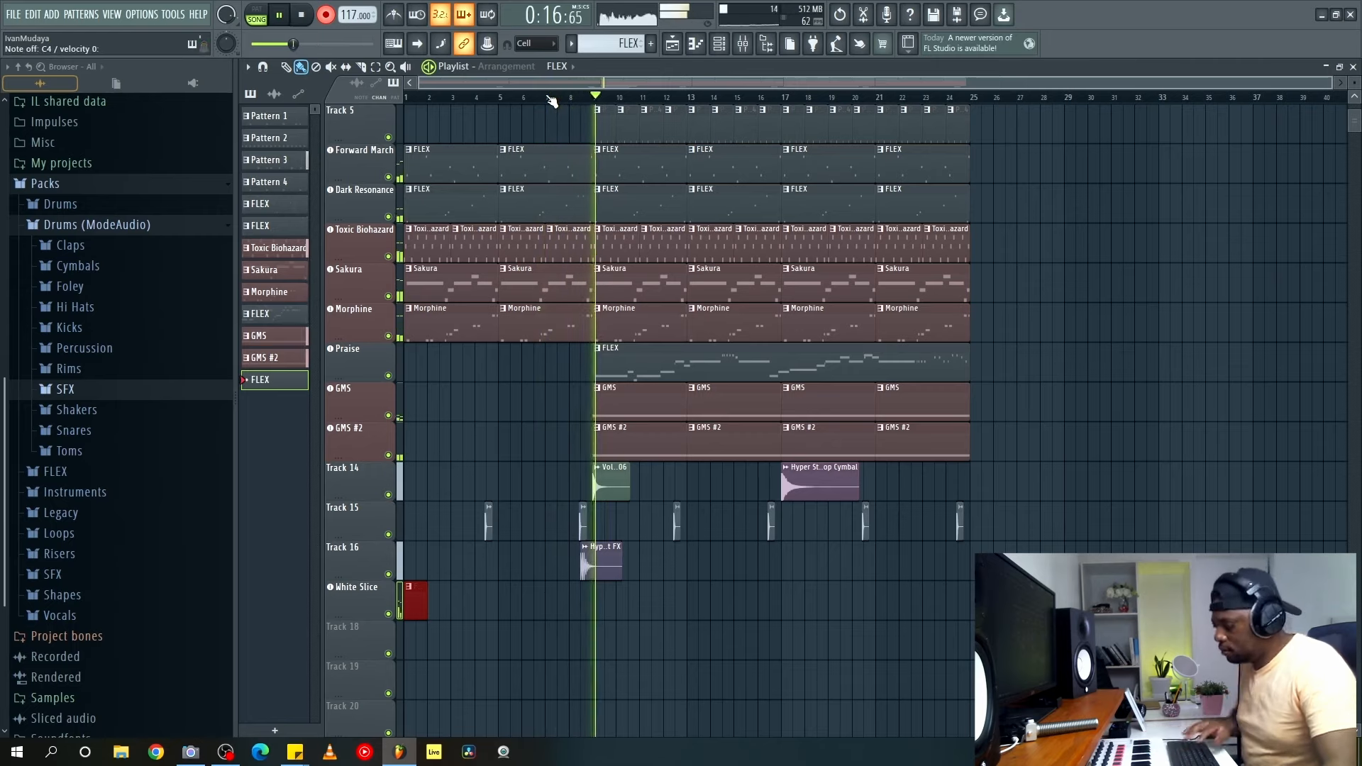
key(space)
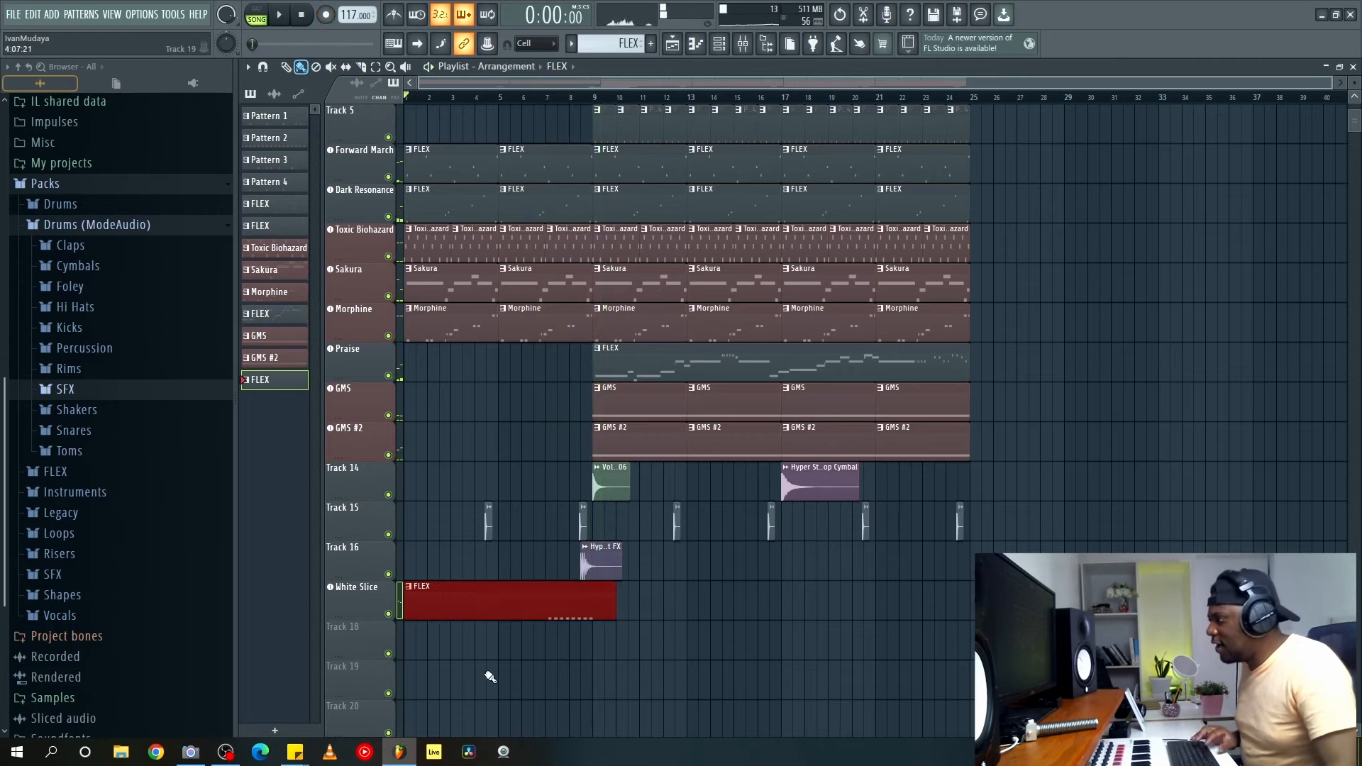
double_click(477, 610)
key(alt+q)
key(Return)
scroll(619, 99, down, 2)
scroll(618, 99, down, 1)
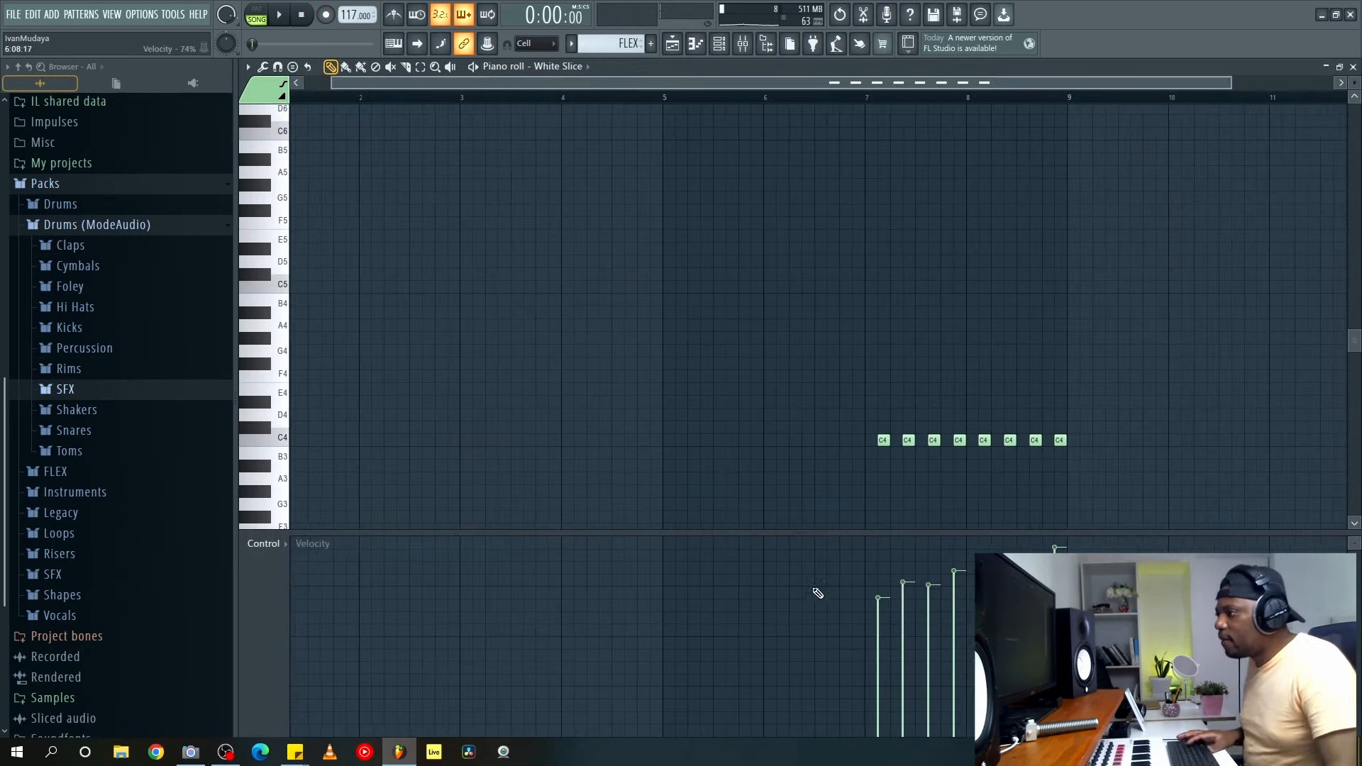
click(1353, 66)
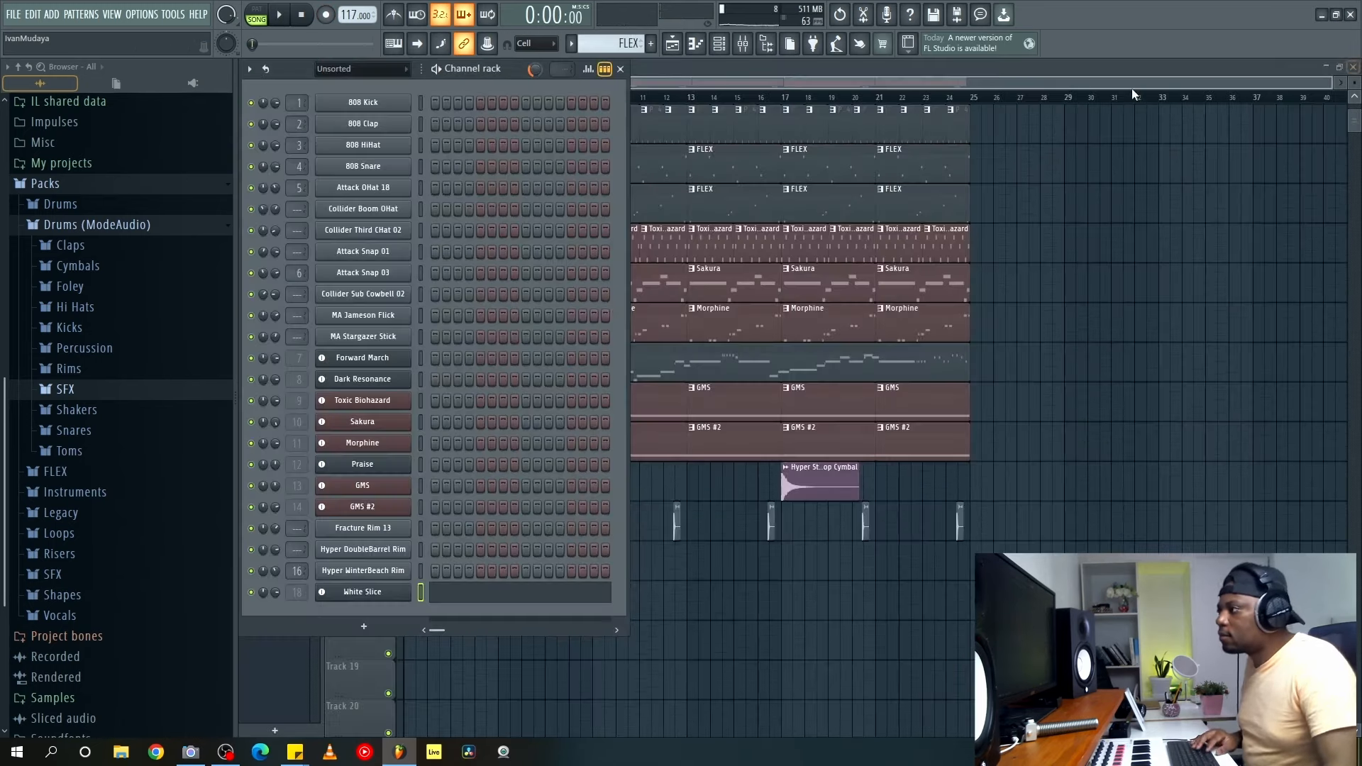
click(621, 68)
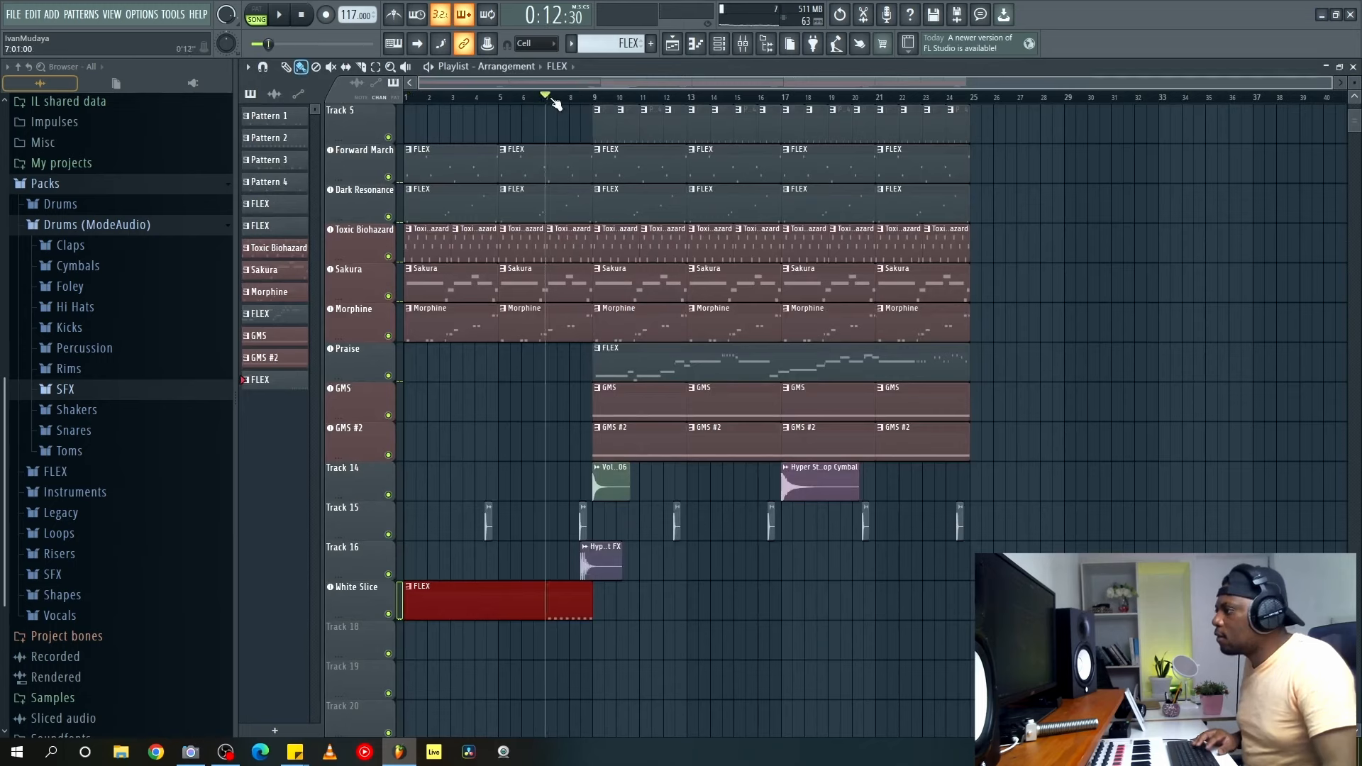
Move the White Slice clip to start at bar 5 and copy it to bars 13 and 21.
key(space)
drag(405, 600, 497, 599)
click(751, 599)
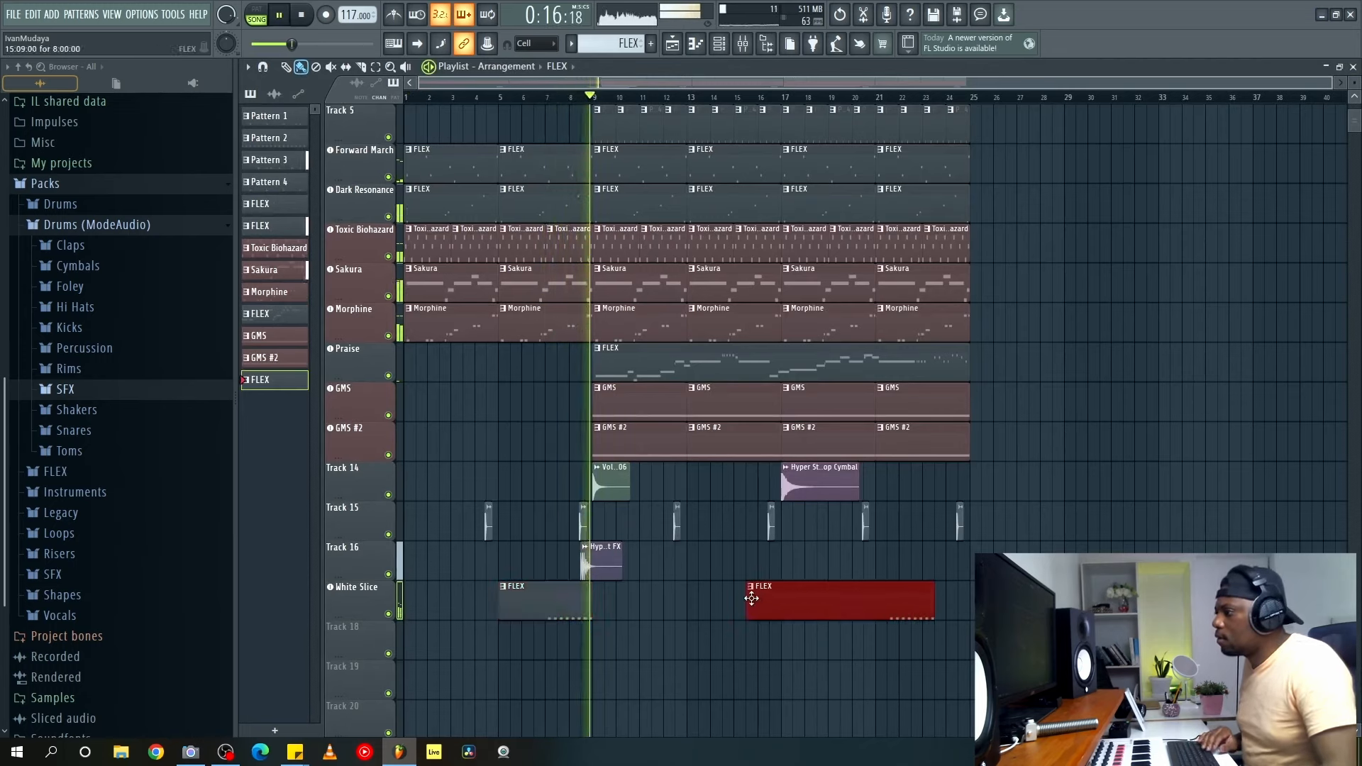
right_click(769, 601)
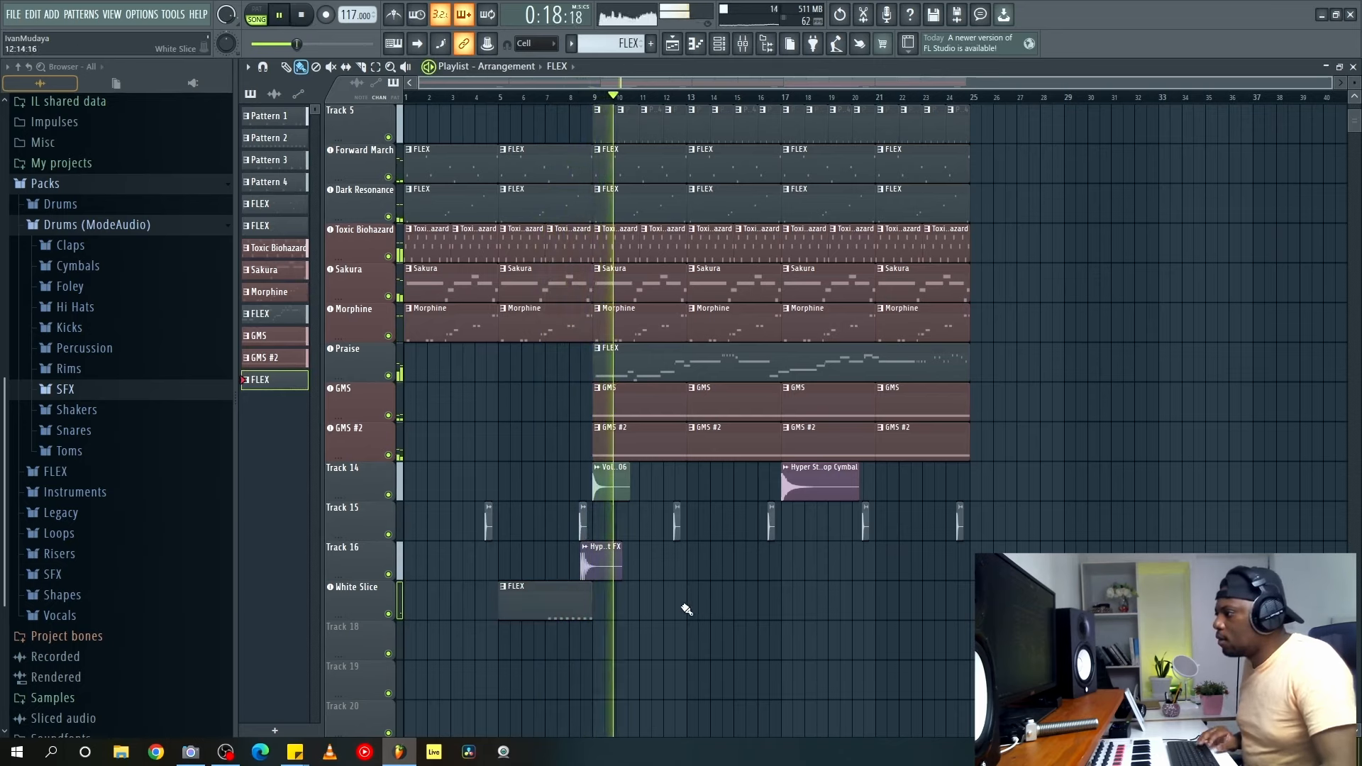
drag(548, 603, 907, 605)
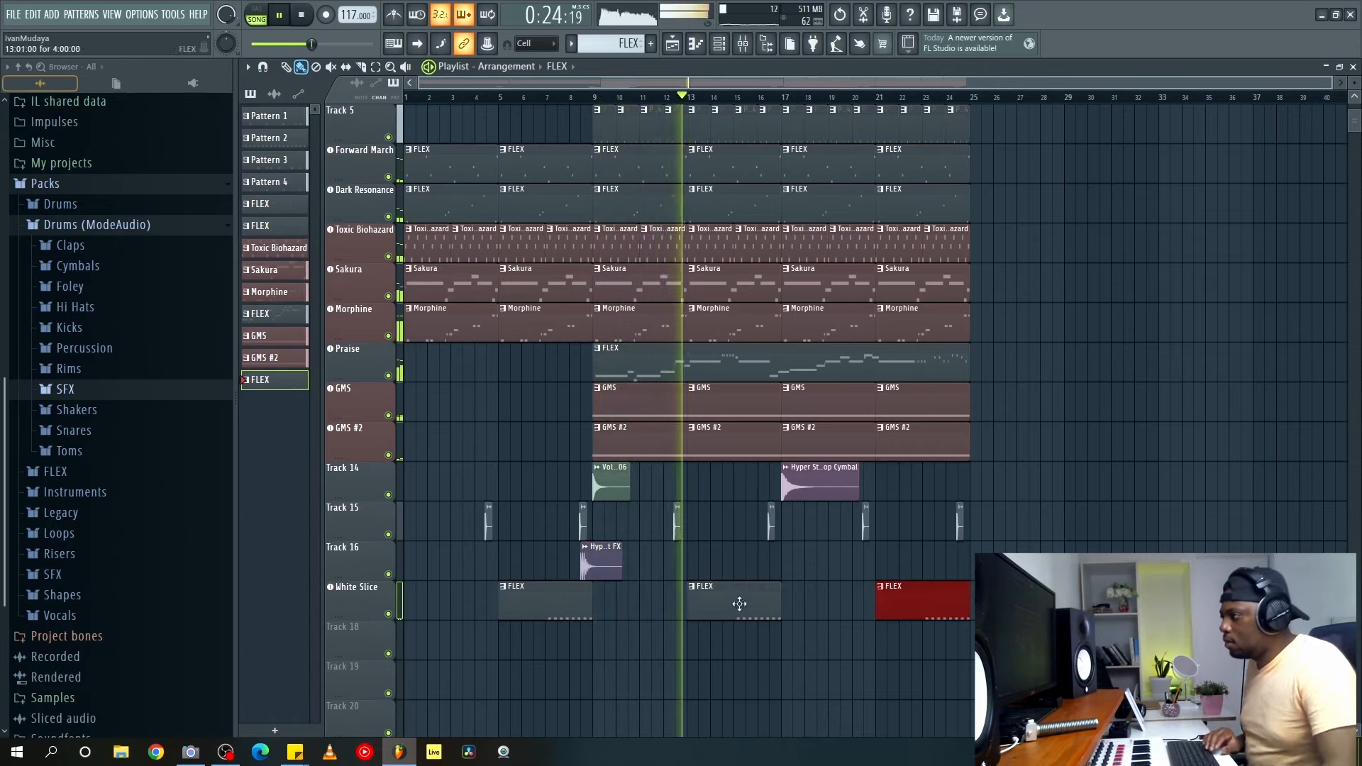
Set the White Slice channel volume to 39% in the channel rack and return to the full playlist.
key(F6)
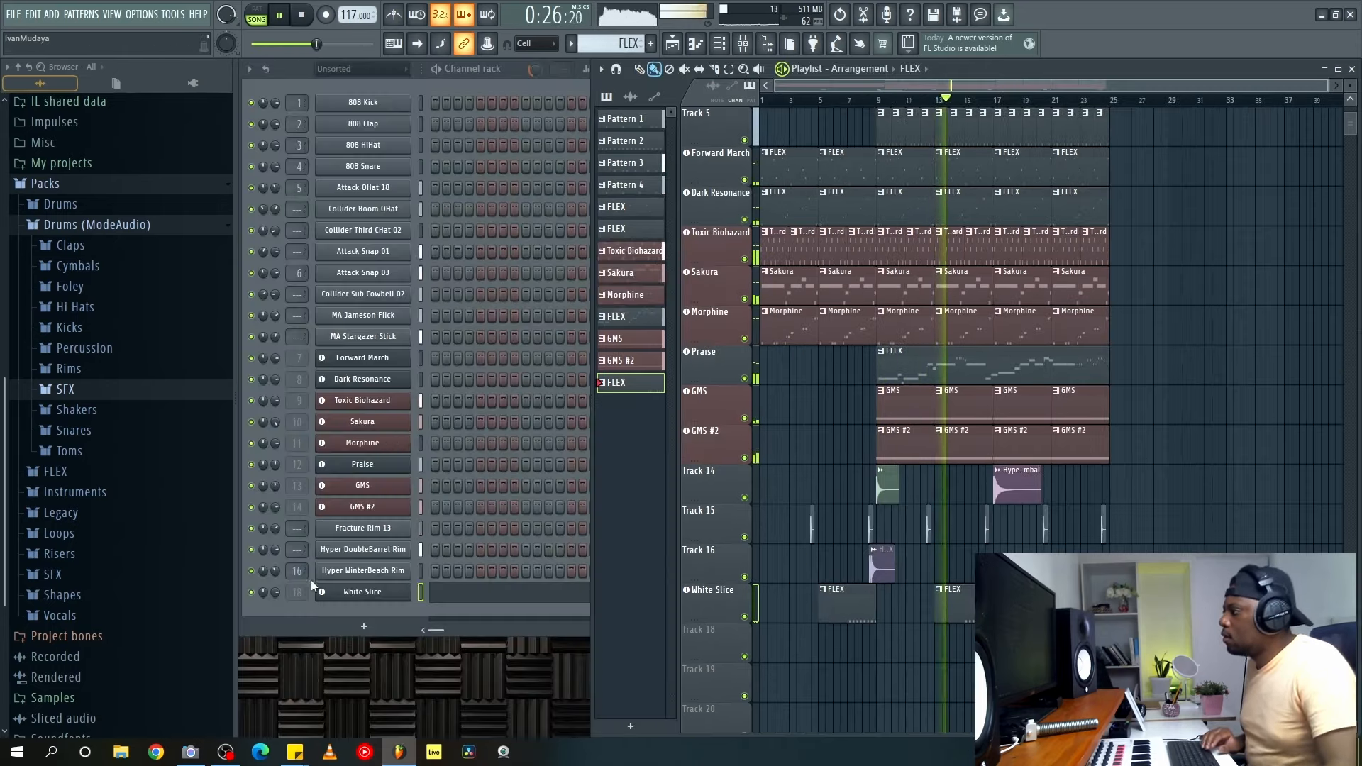
drag(275, 592, 278, 608)
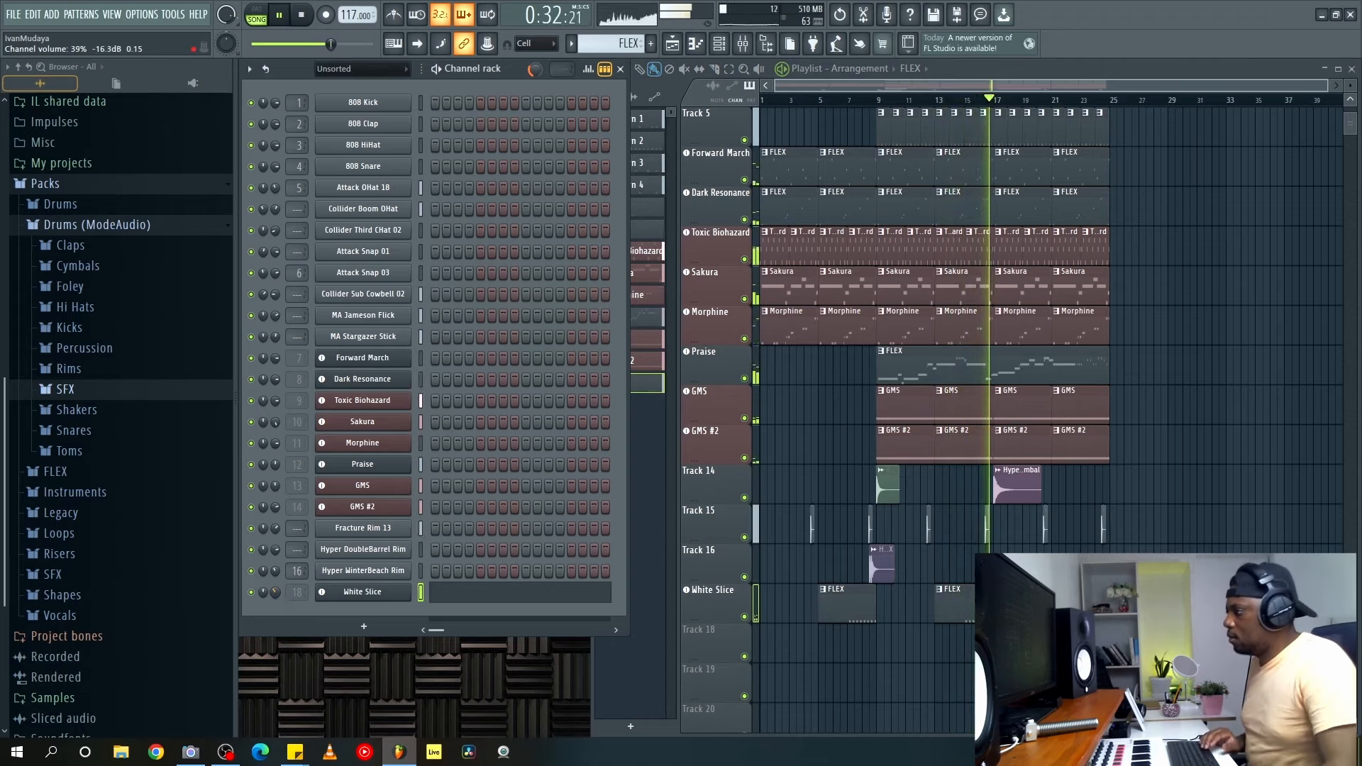
double_click(1025, 72)
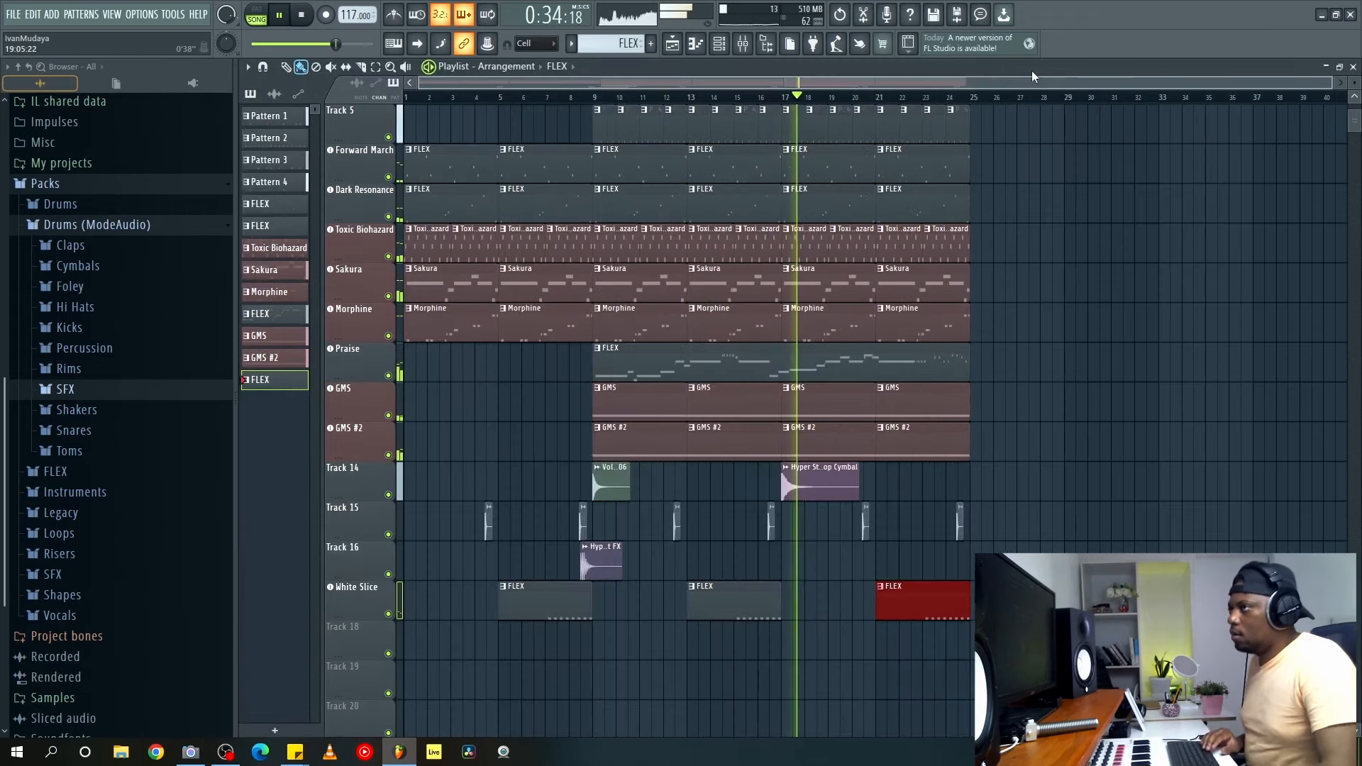
Move the Praise FLEX clip to start at bar 21.
drag(1330, 84, 1266, 84)
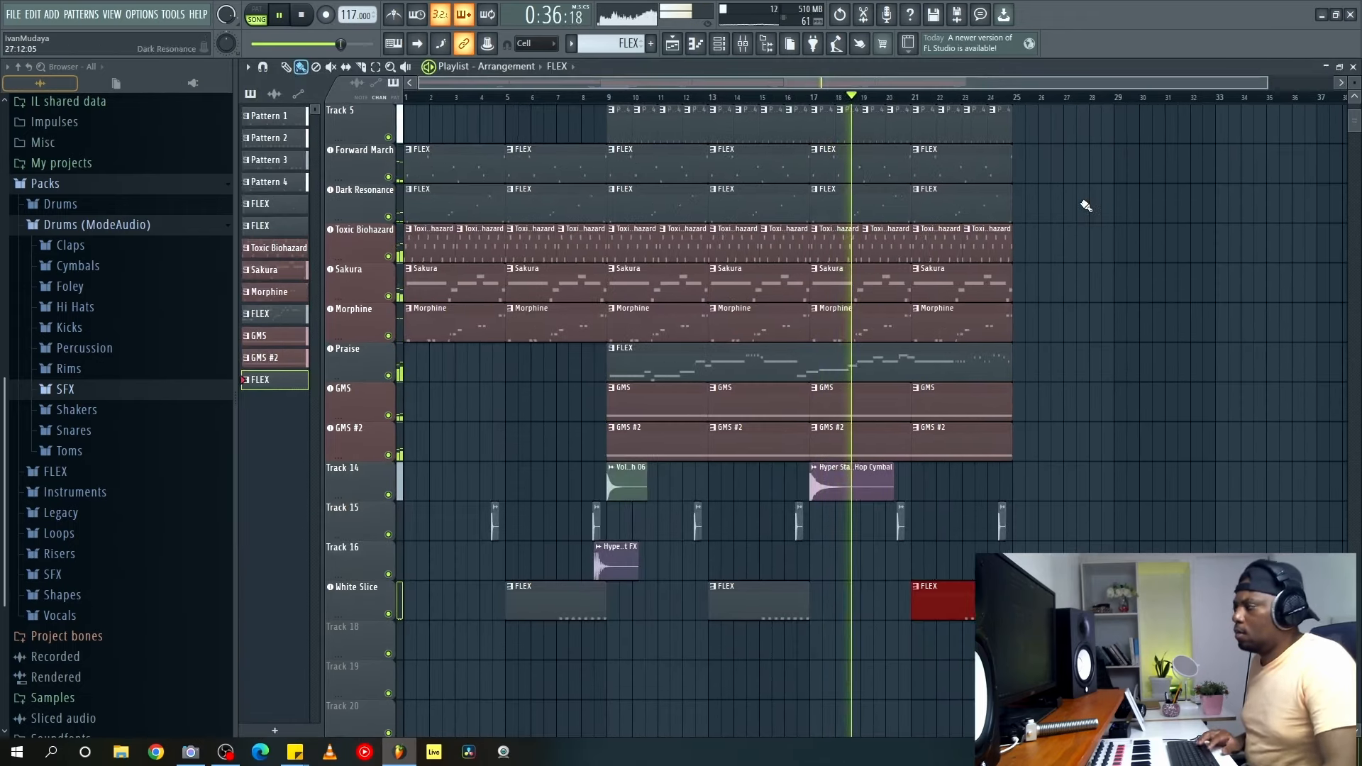
scroll(1080, 212, up, 4)
scroll(808, 627, down, 2)
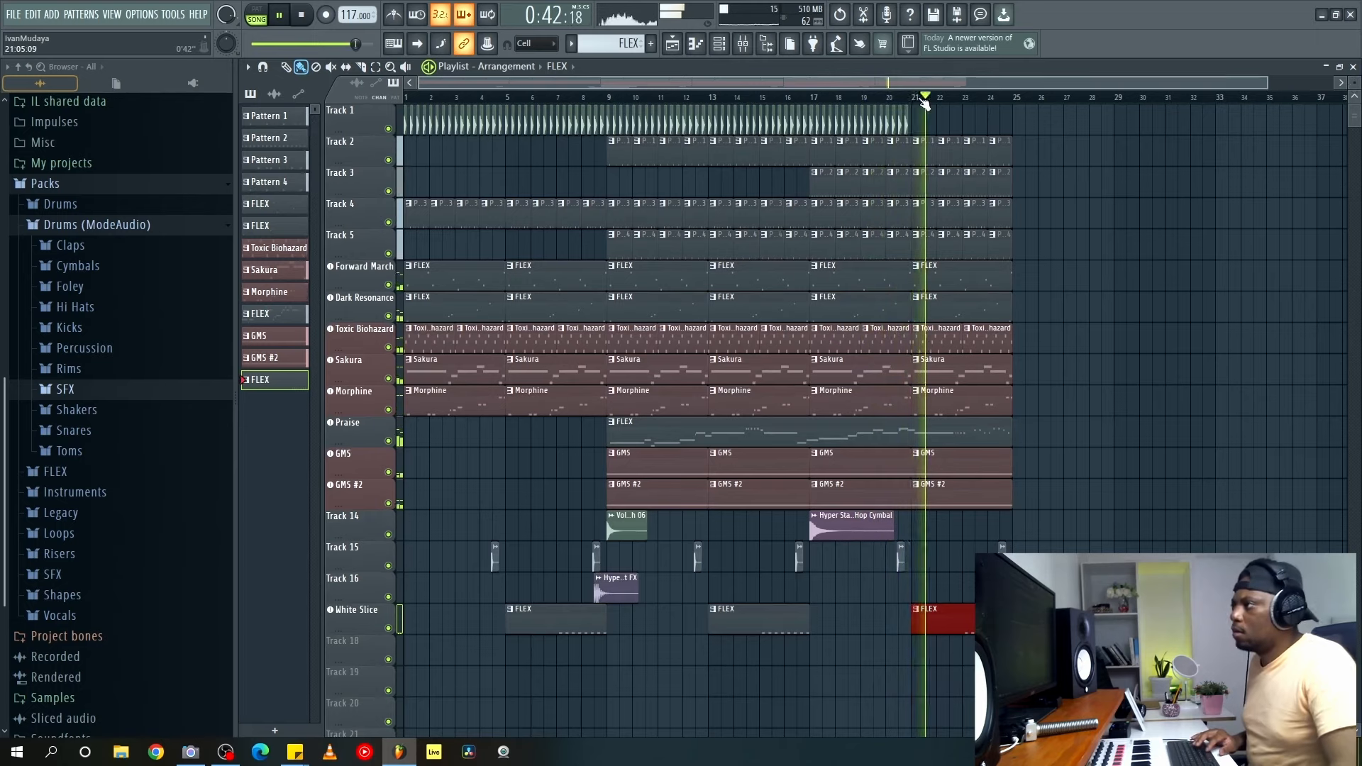
scroll(922, 107, down, 2)
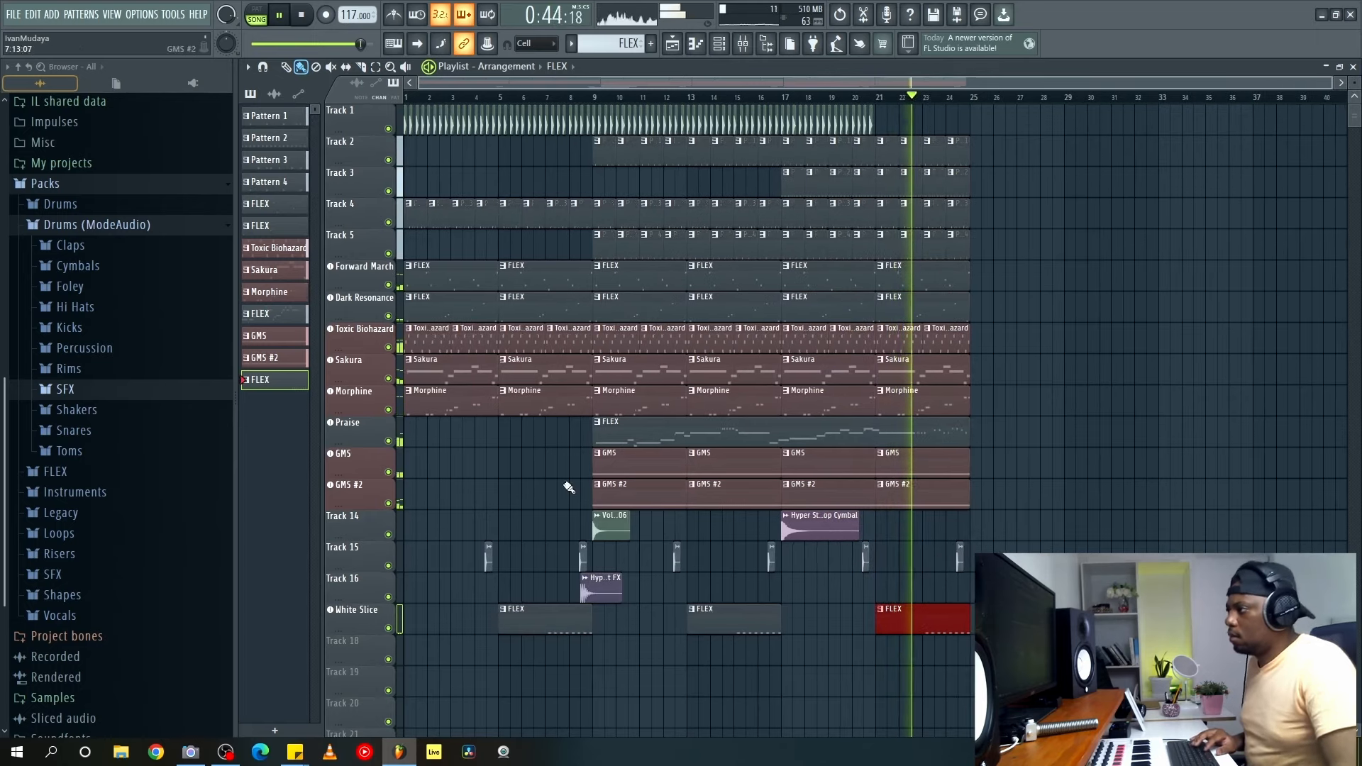
click(642, 433)
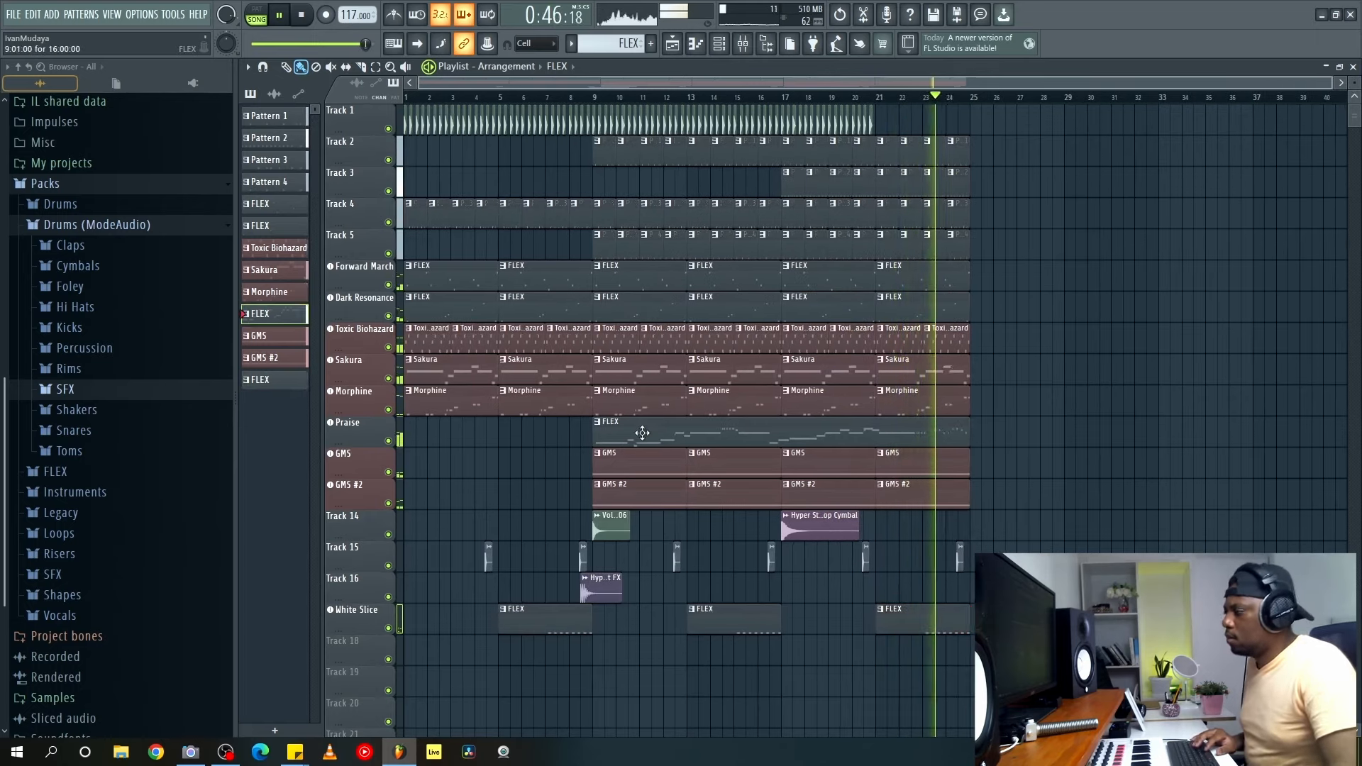
drag(642, 433, 886, 146)
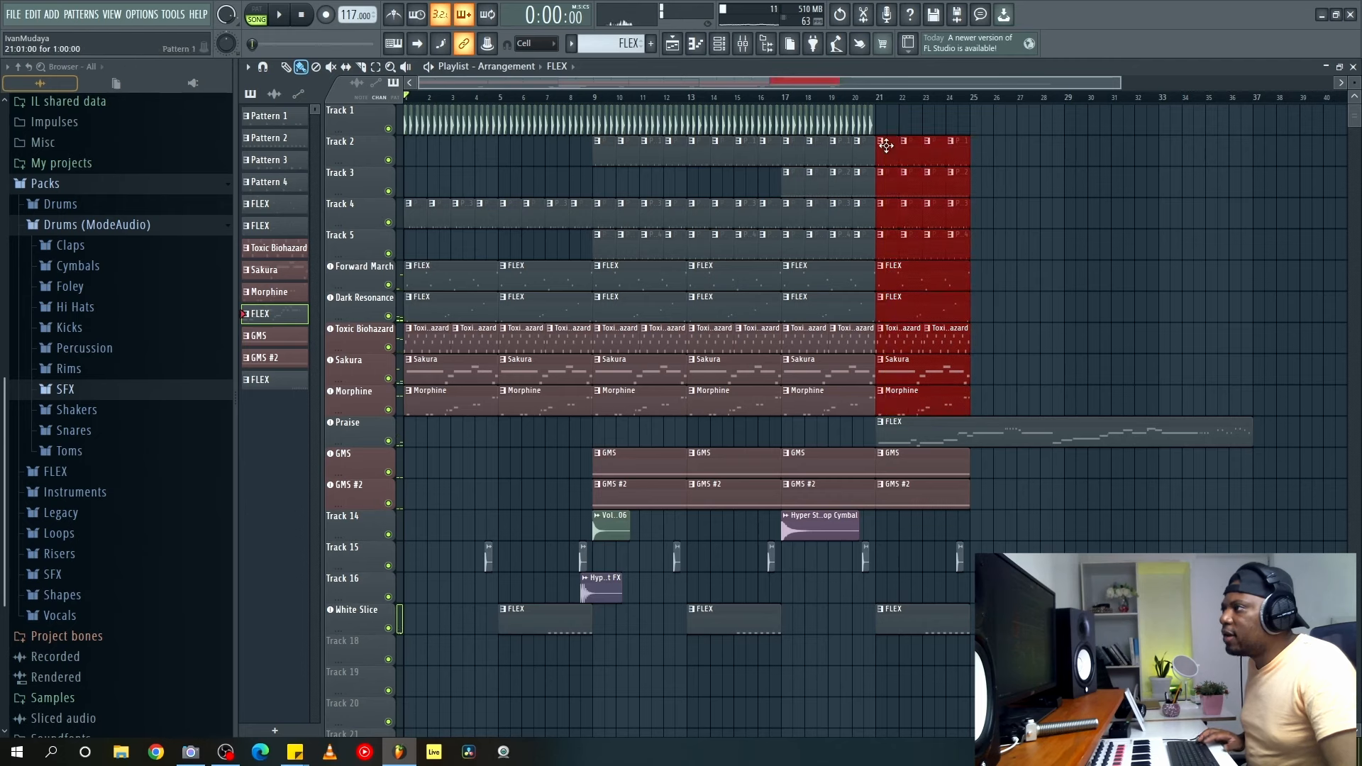
Duplicate the bars 21 to 24 clips on Tracks 2 to 5 and Forward March through Morphine three times, up to bar 36.
key(ctrl+b)
key(ctrl+b)
key(ctrl+b)
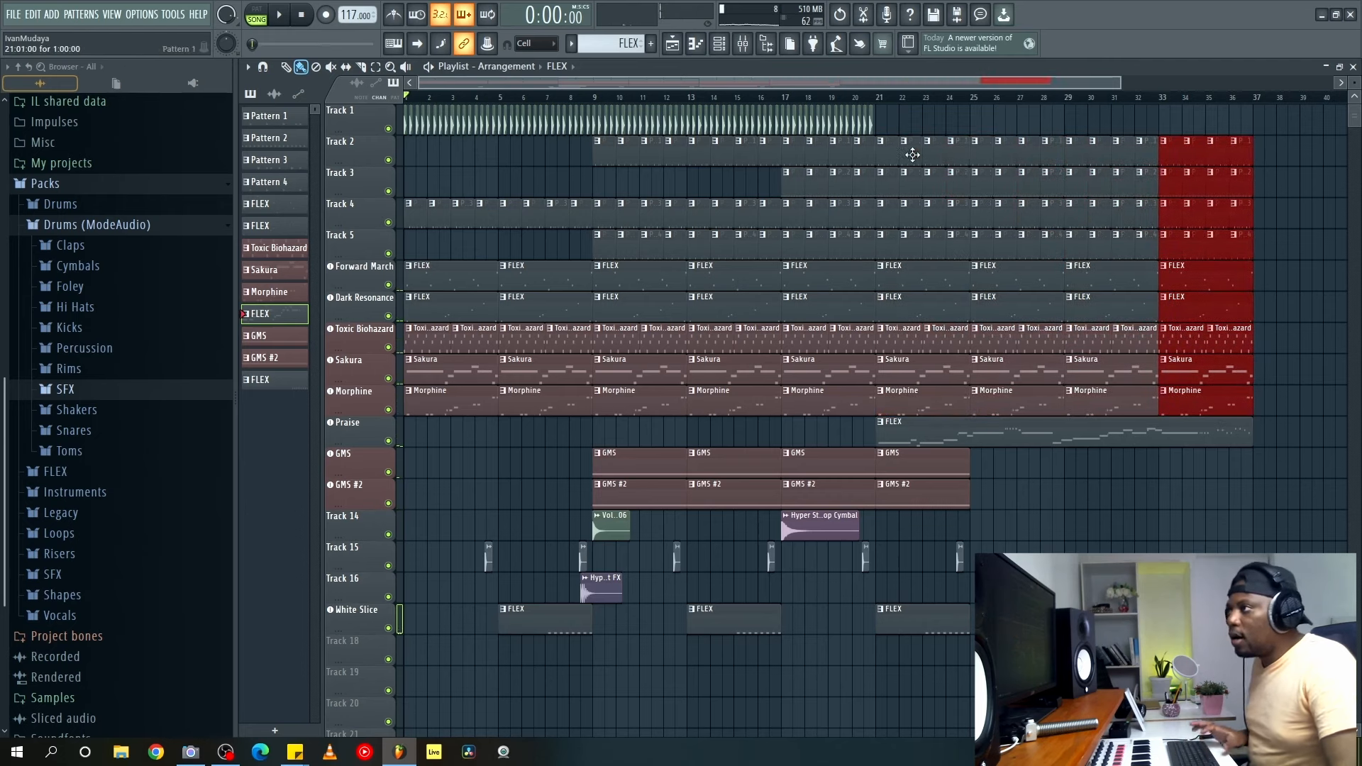
Duplicate the GMS and GMS #2 clips of bars 21 to 24 once into bar 25.
key(space)
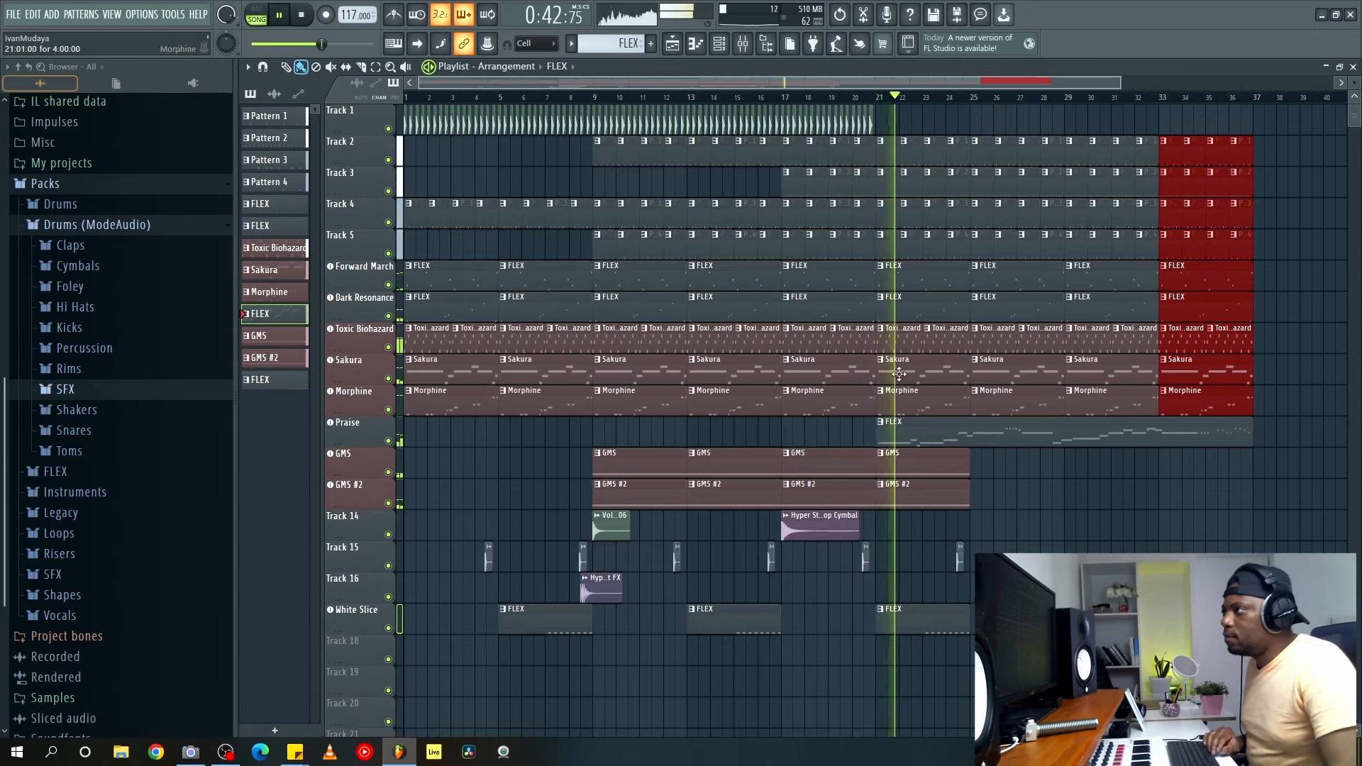
scroll(884, 263, down, 1)
drag(806, 454, 891, 506)
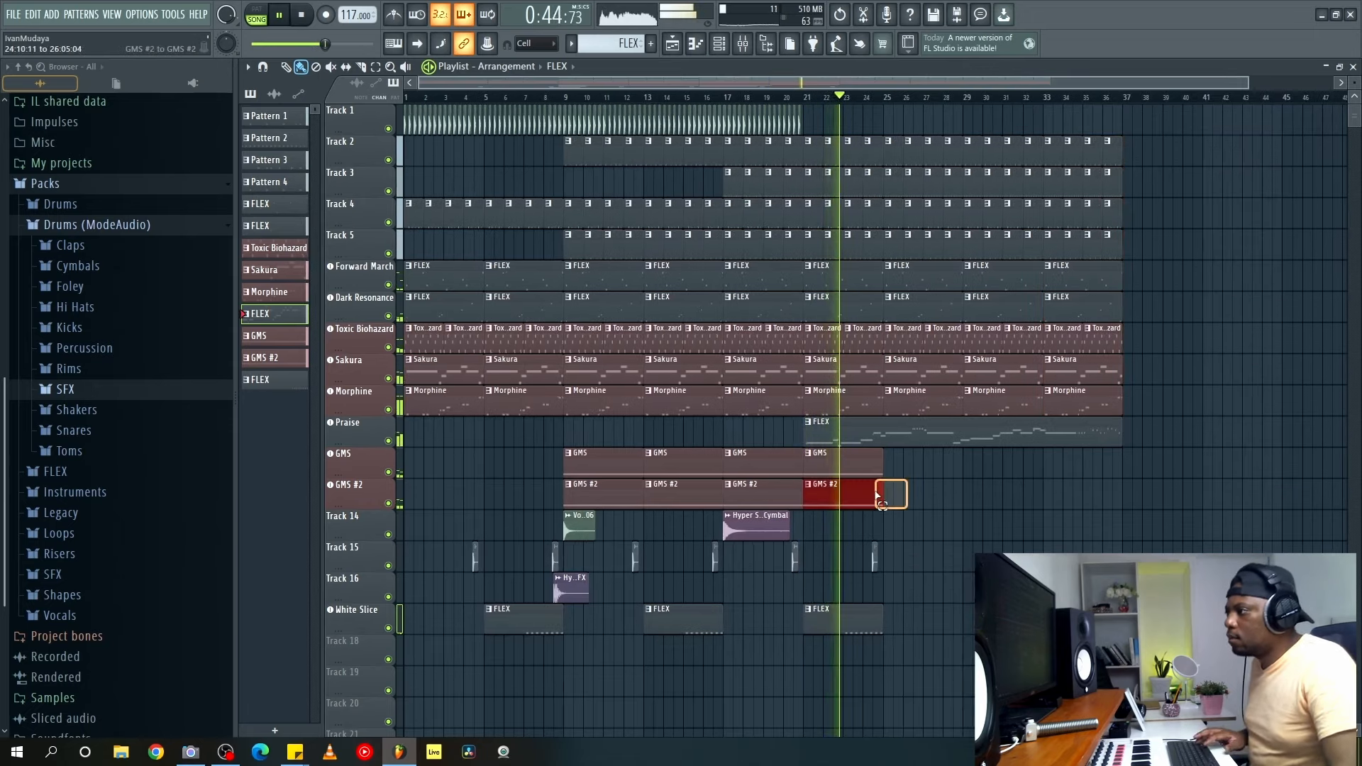
key(ctrl+b)
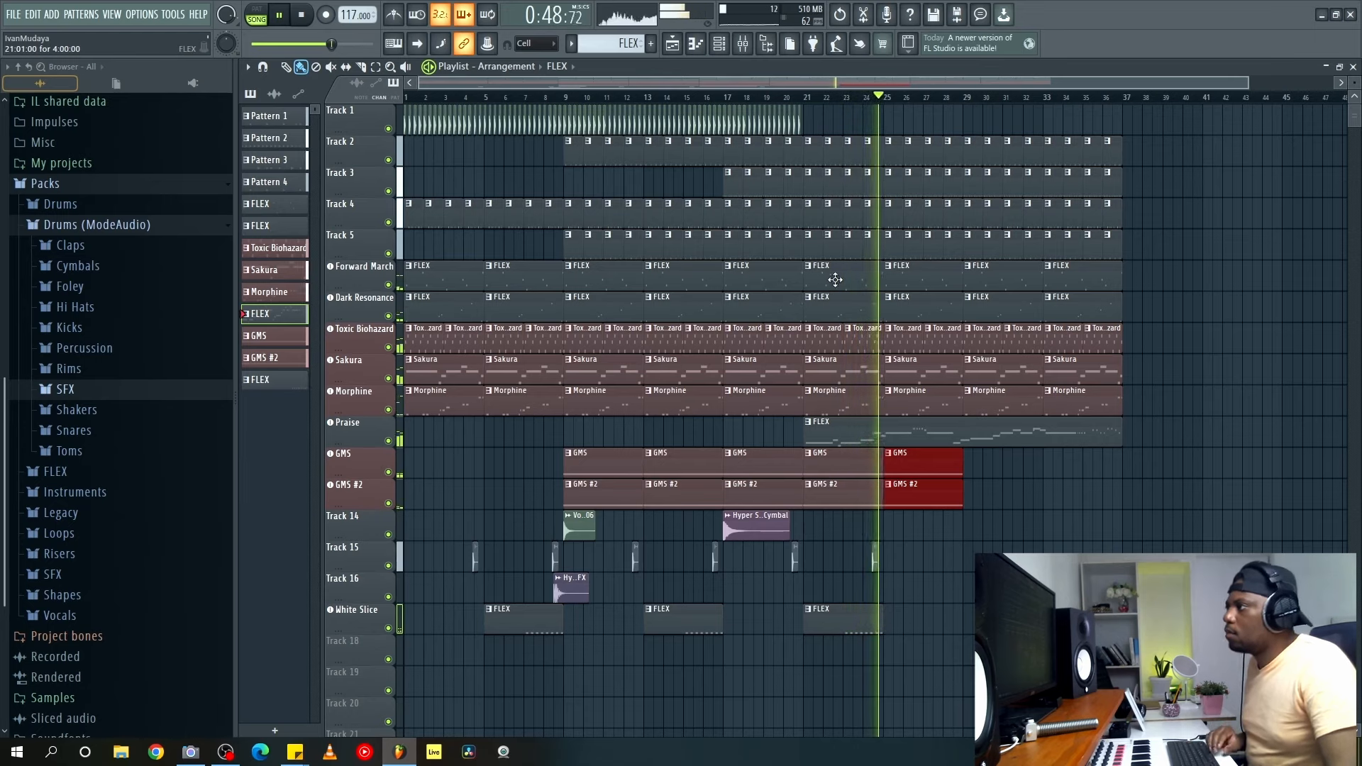
Paint Attack Kick 46 clips on Track 1 from bar 29 through bar 34.
click(800, 127)
scroll(944, 135, up, 3)
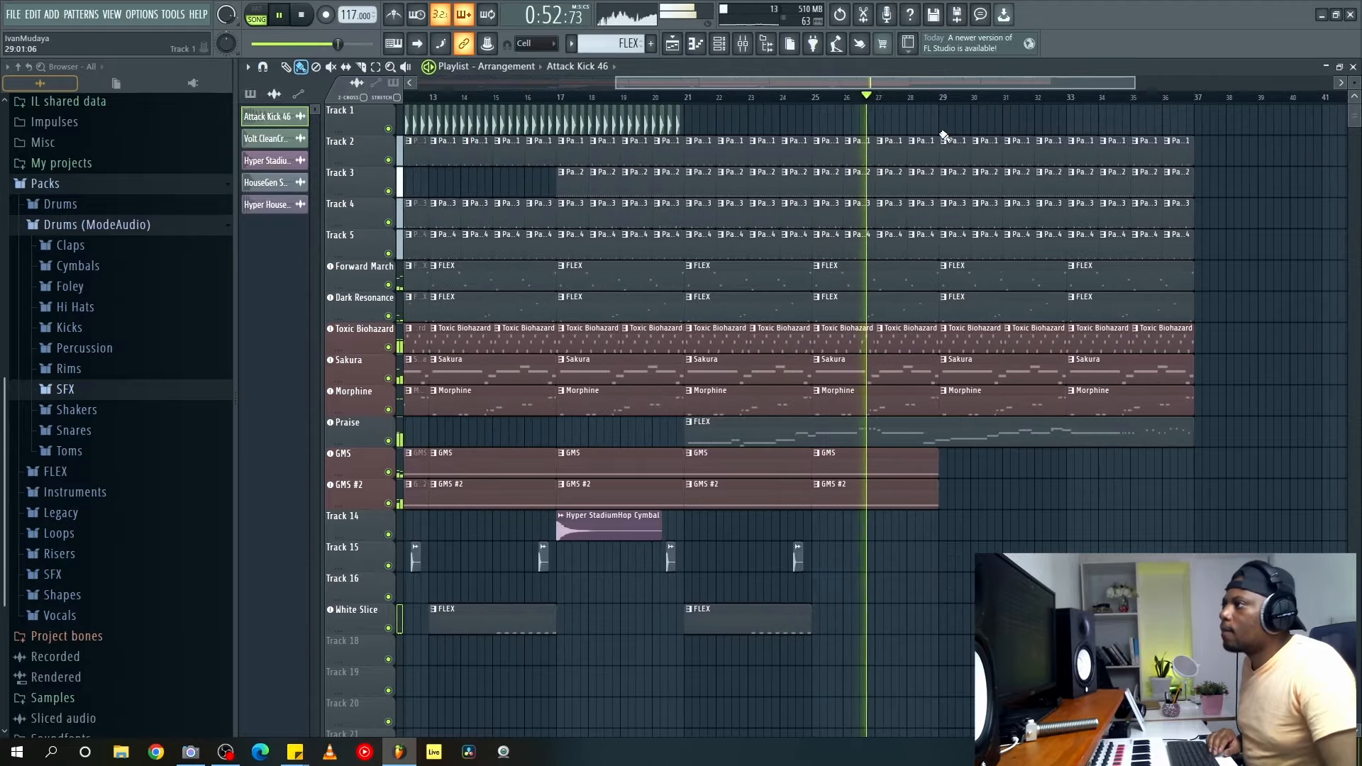
drag(944, 128, 1135, 129)
Delete the pattern clips on Tracks 2 to 5 and the Forward March clips from bar 29 onward.
mouse_move(958, 153)
mouse_down()
mouse_move(1191, 169)
mouse_move(951, 186)
mouse_move(1184, 217)
mouse_up()
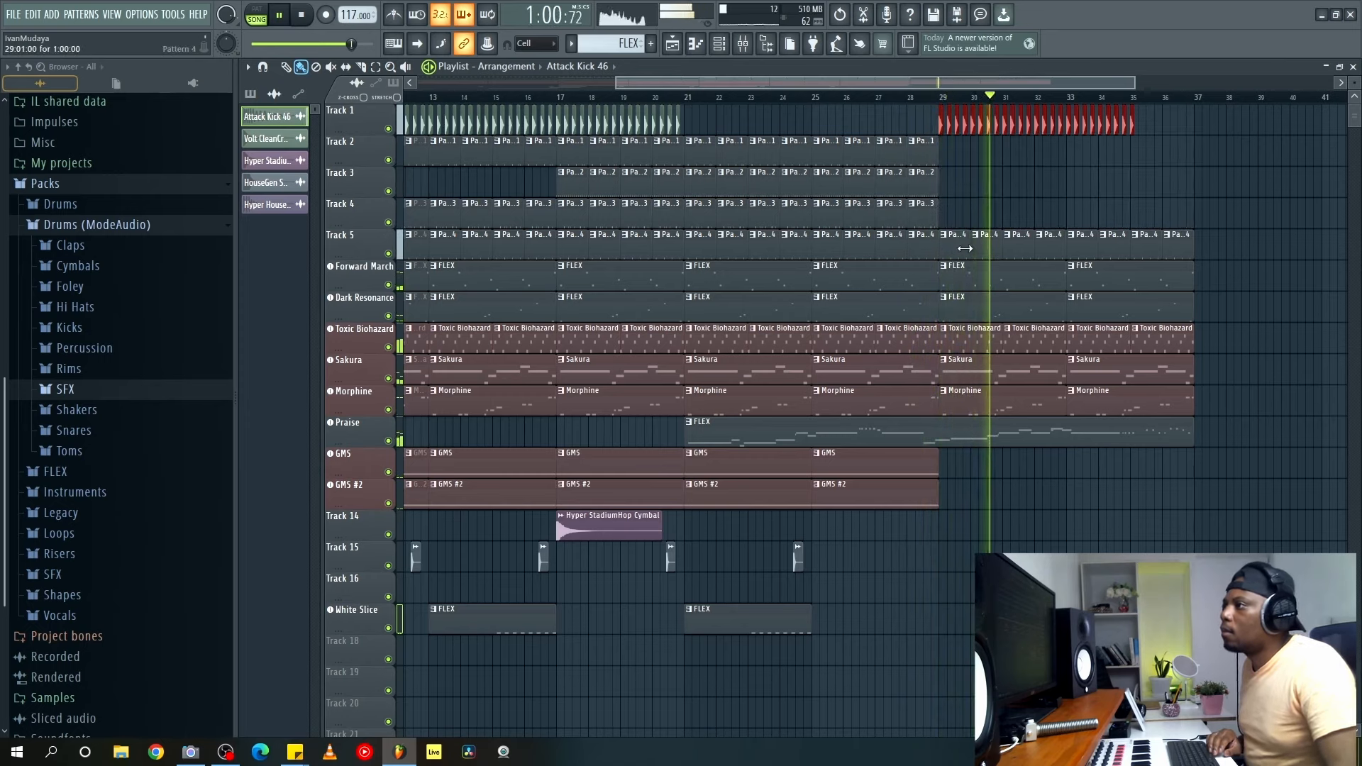
drag(961, 244, 1195, 249)
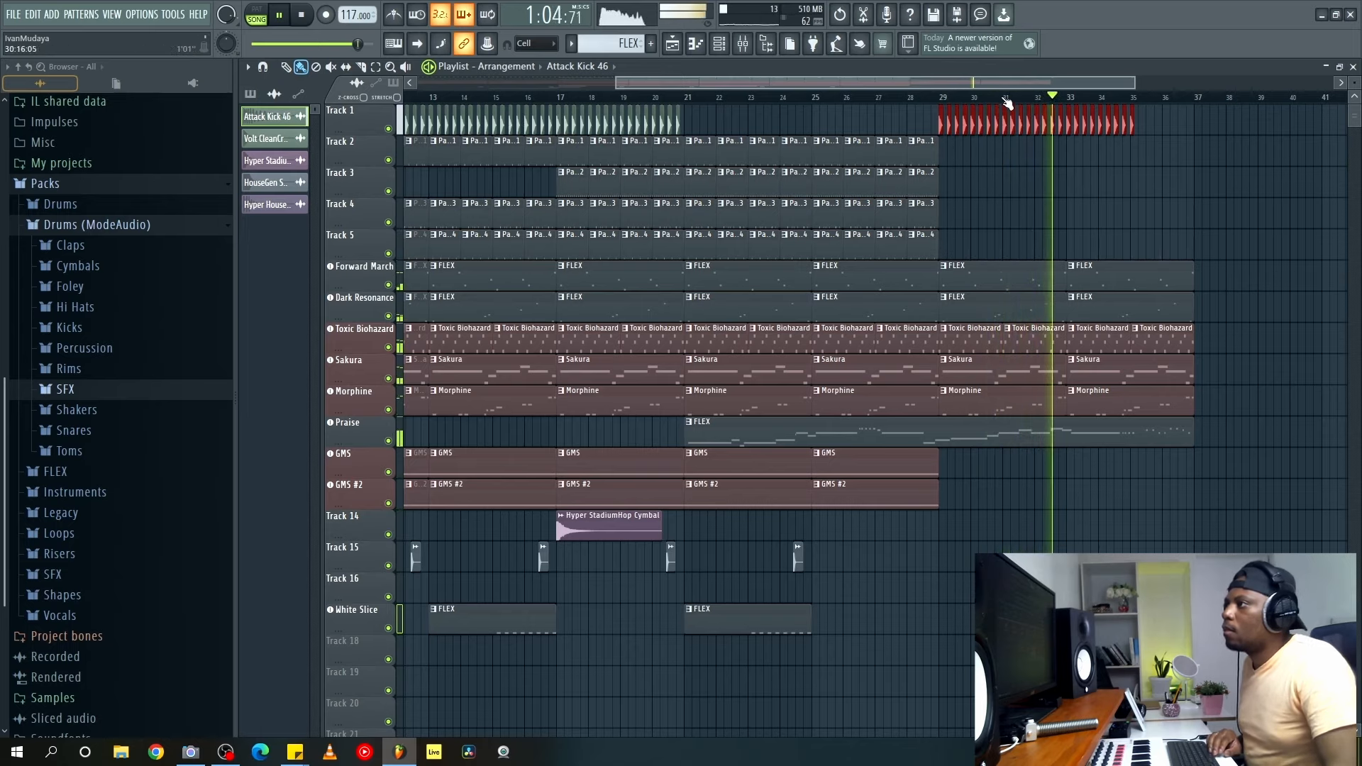
scroll(1007, 103, down, 3)
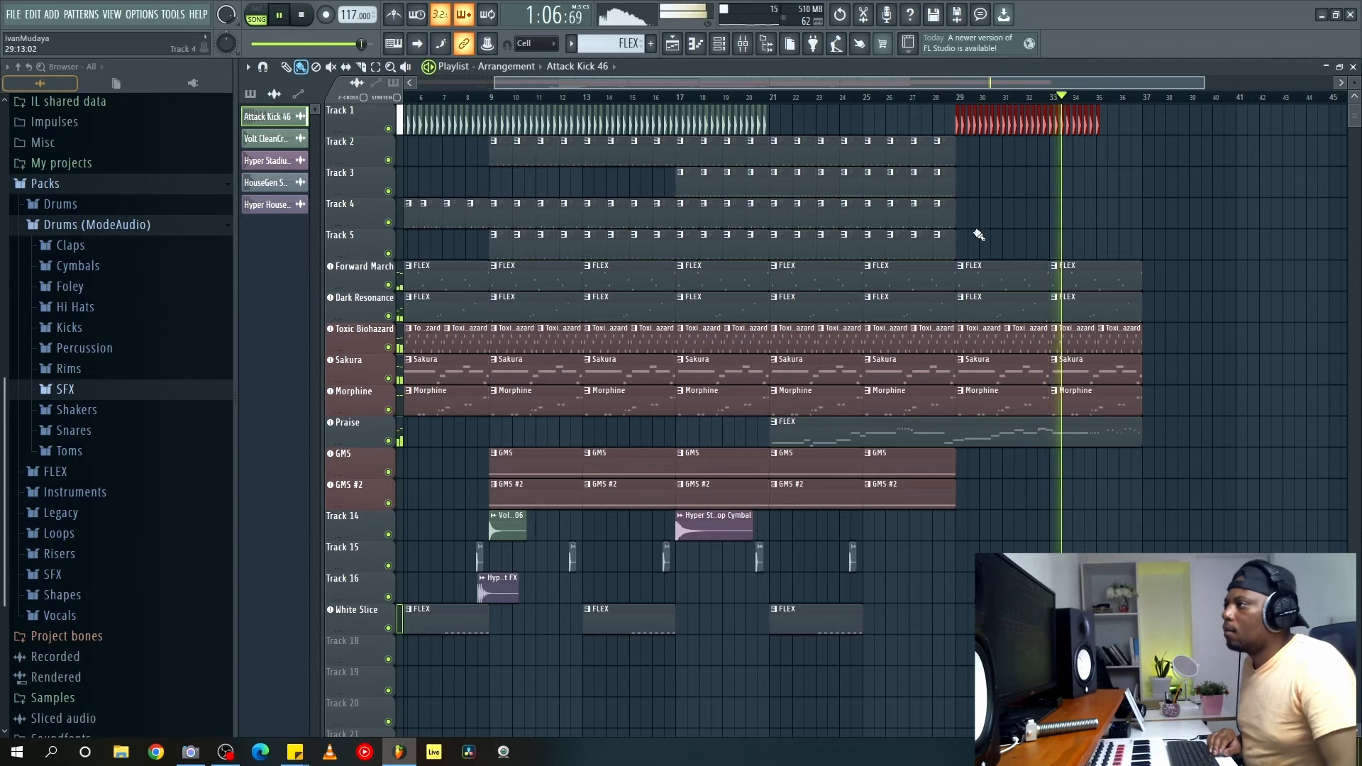
right_click(1120, 284)
right_click(1026, 277)
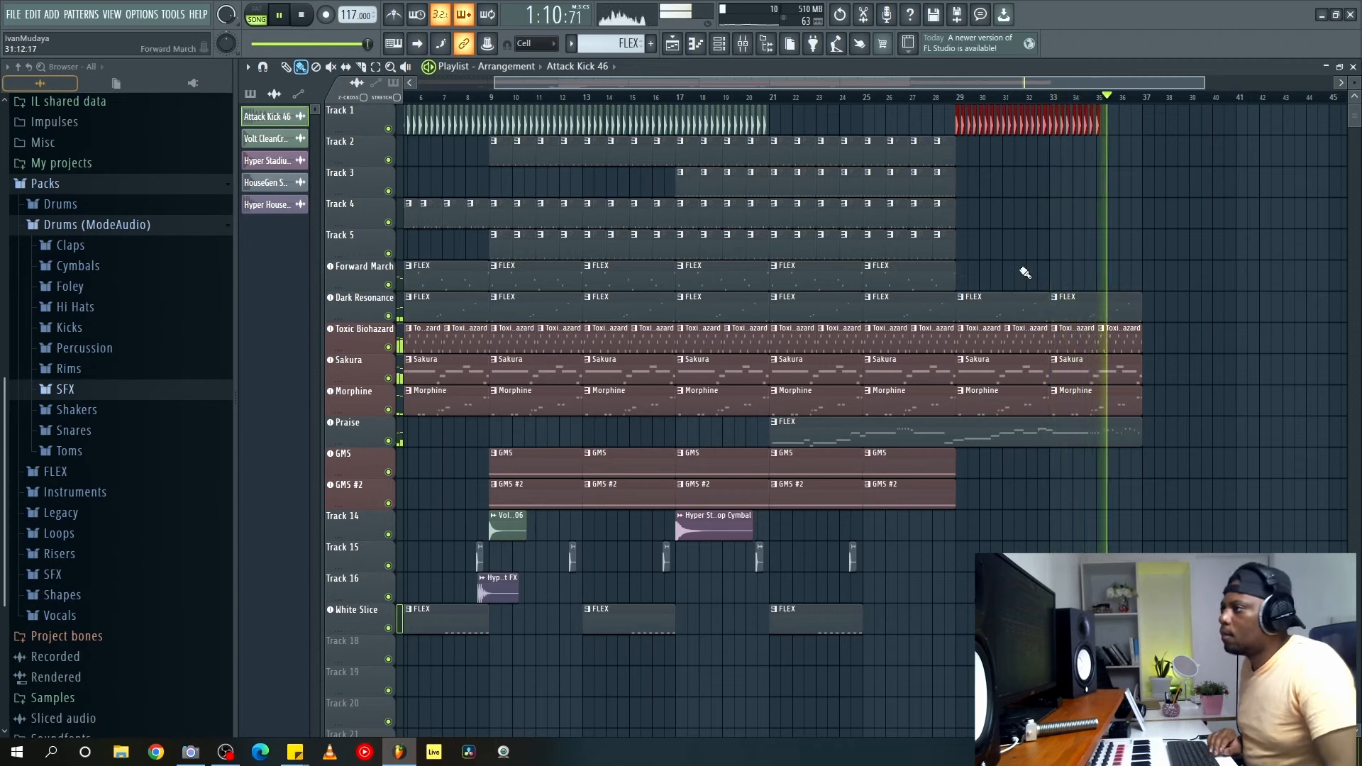
key(space)
scroll(522, 337, down, 2)
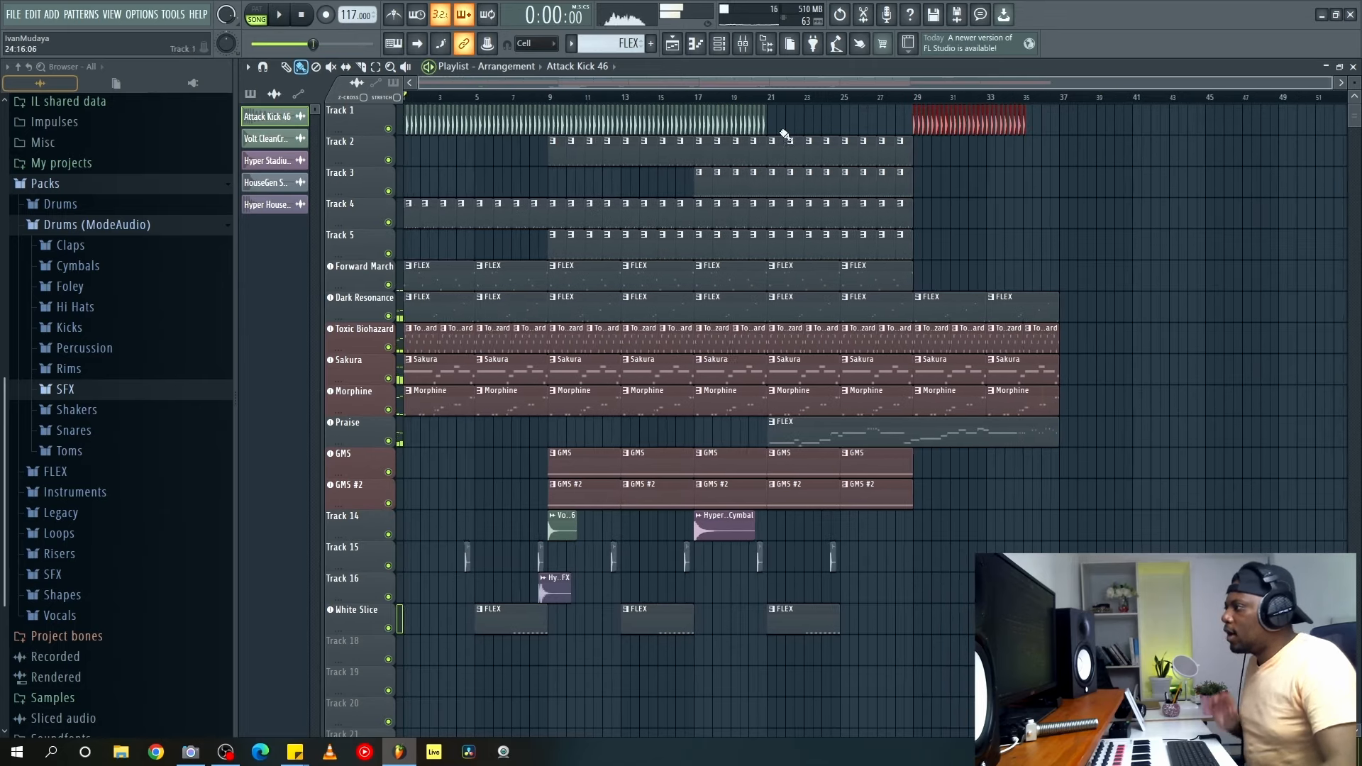
Delete the Morphine clips in bars 1 to 8 and in bars 29 to 36.
key(space)
right_click(441, 406)
right_click(511, 404)
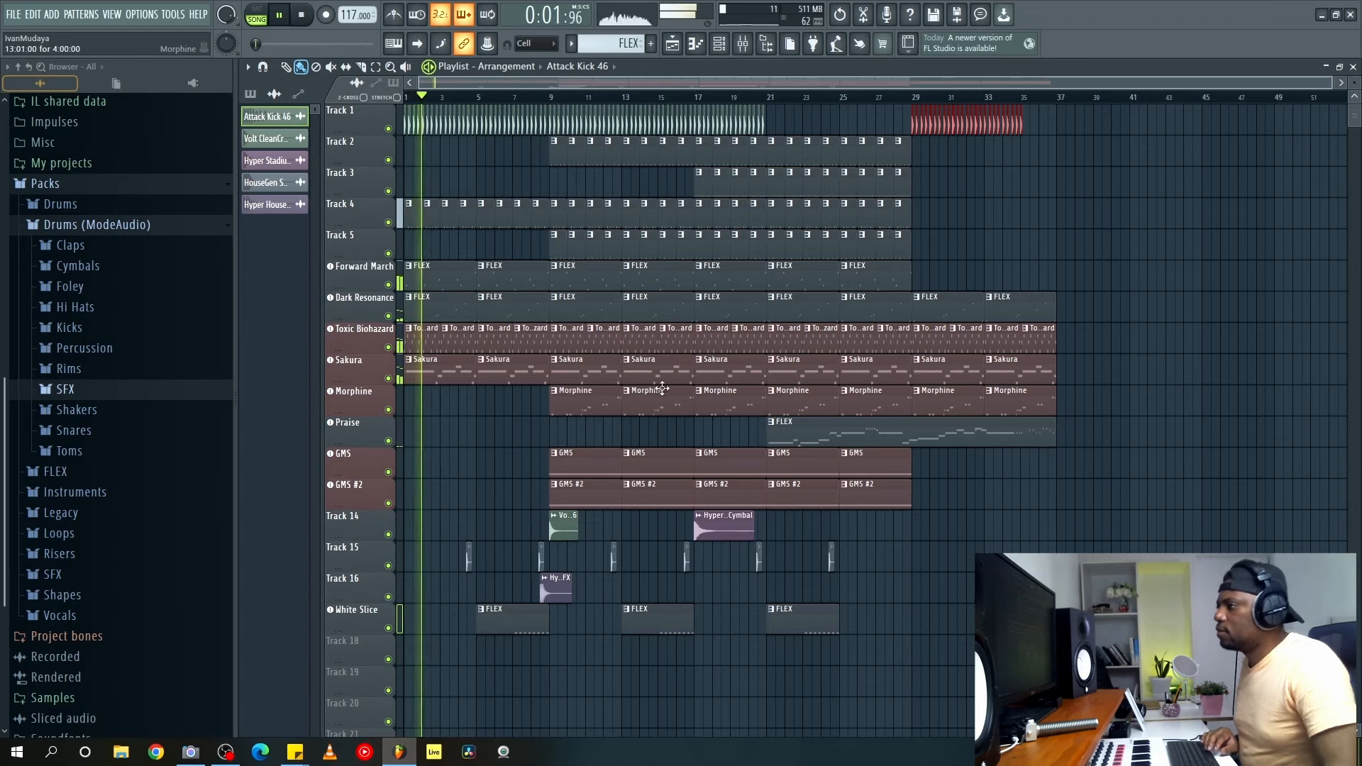
right_click(1000, 402)
right_click(967, 403)
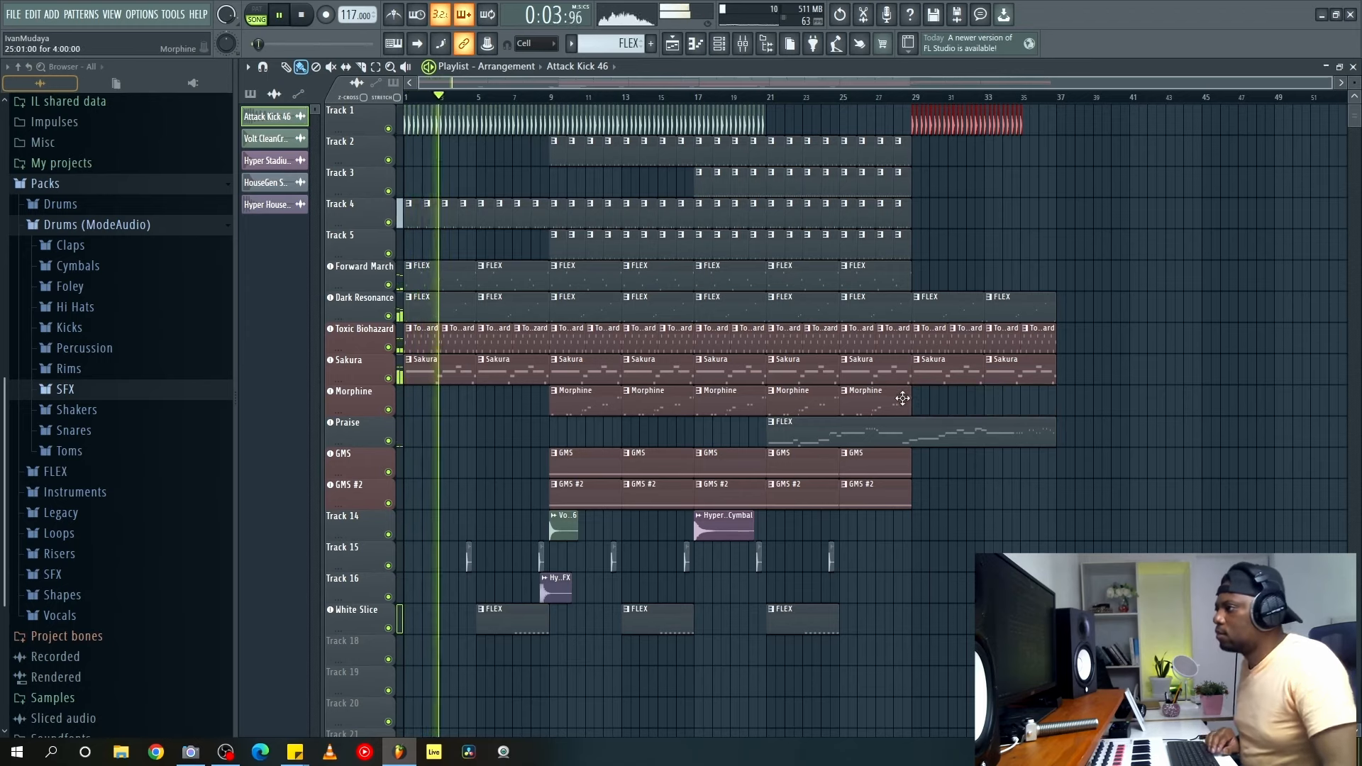
Duplicate the bars 25 to 28 GMS and GMS #2 clips twice to fill bars 29 to 36, and stop playback.
click(895, 487)
drag(937, 539, 881, 449)
key(ctrl+b)
key(ctrl+b)
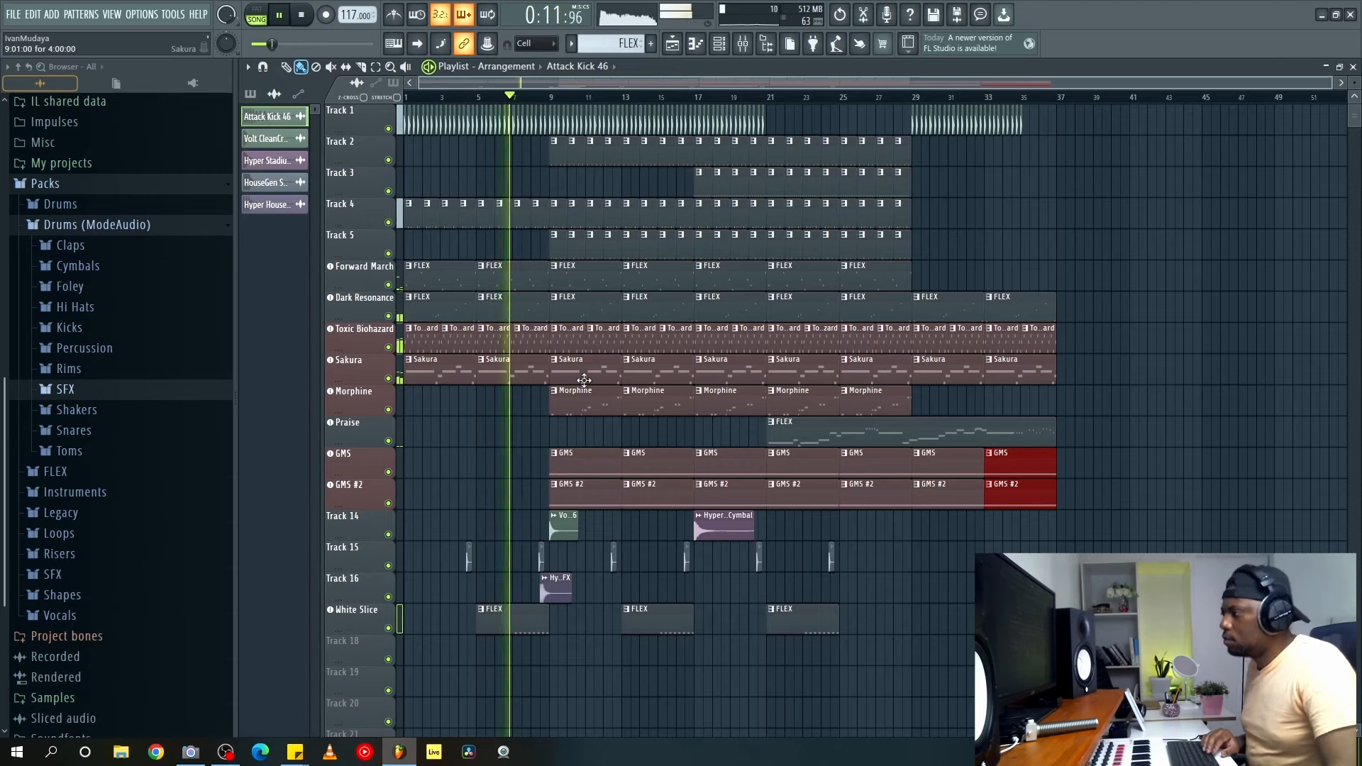
click(496, 376)
key(space)
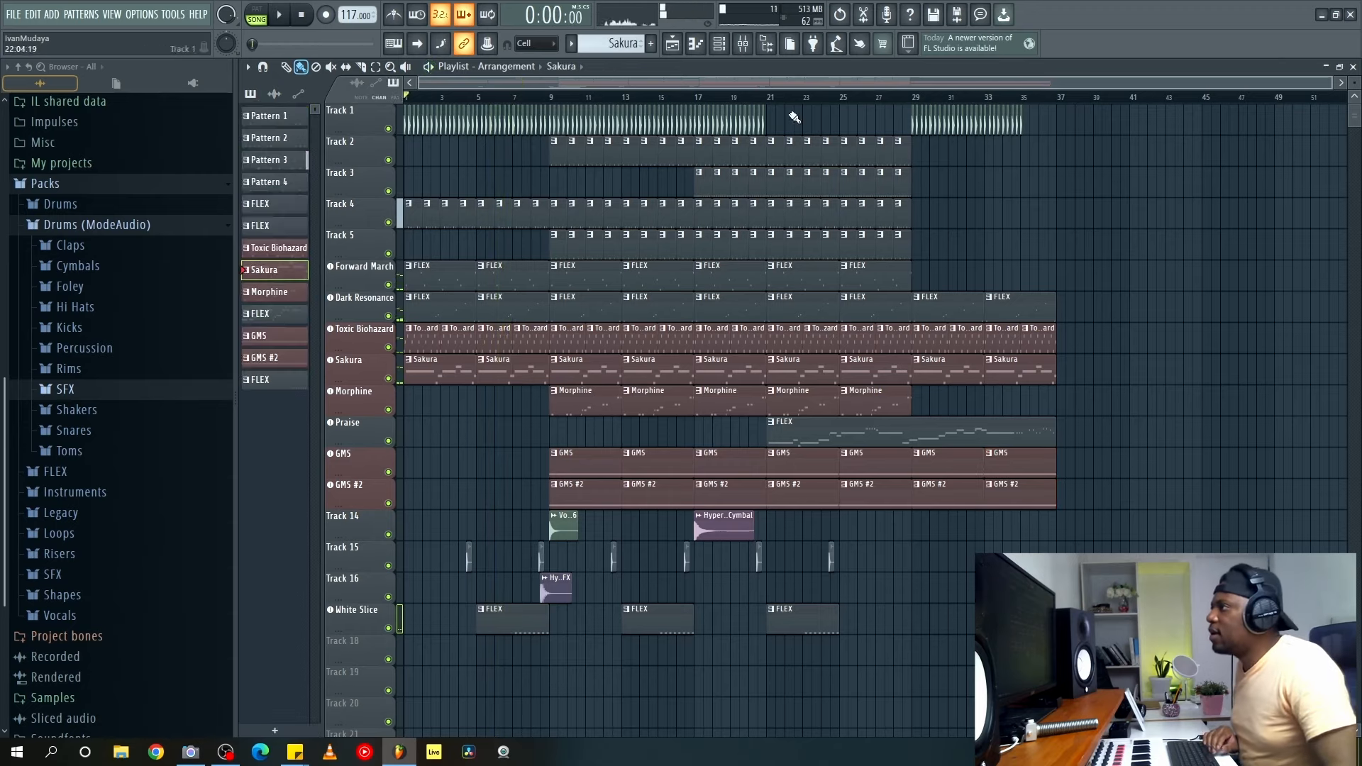
Create a channel volume automation clip for Sakura across bars 1 to 8, and enlarge the playlist.
key(F6)
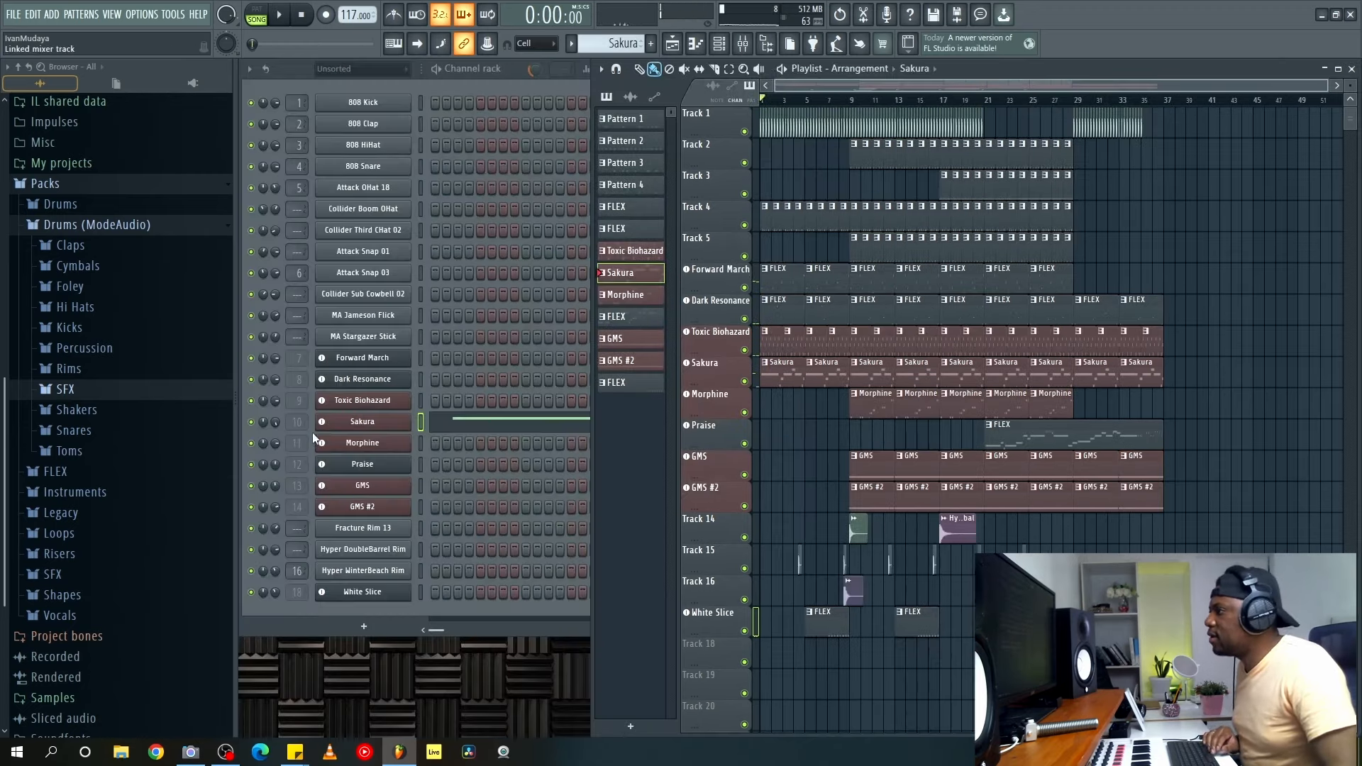
drag(775, 101, 862, 101)
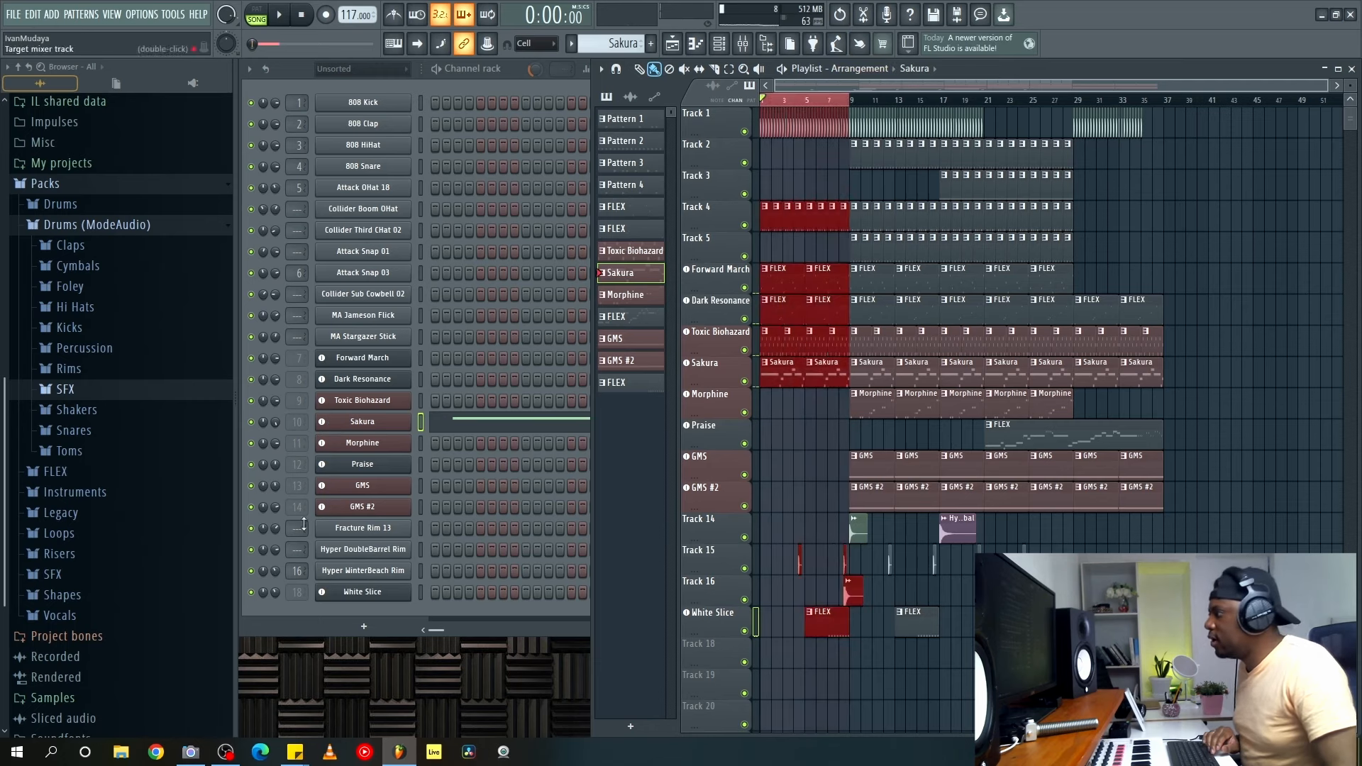
right_click(284, 426)
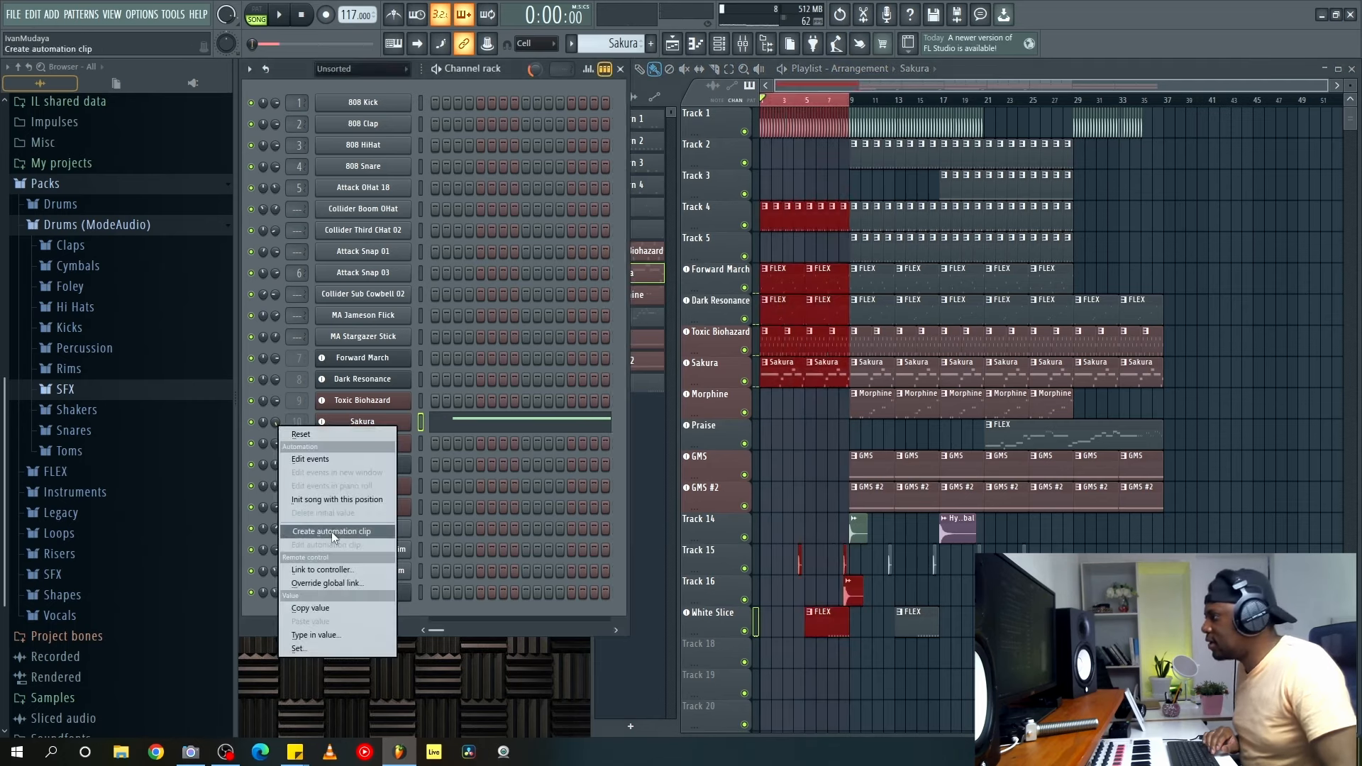
click(331, 532)
click(765, 400)
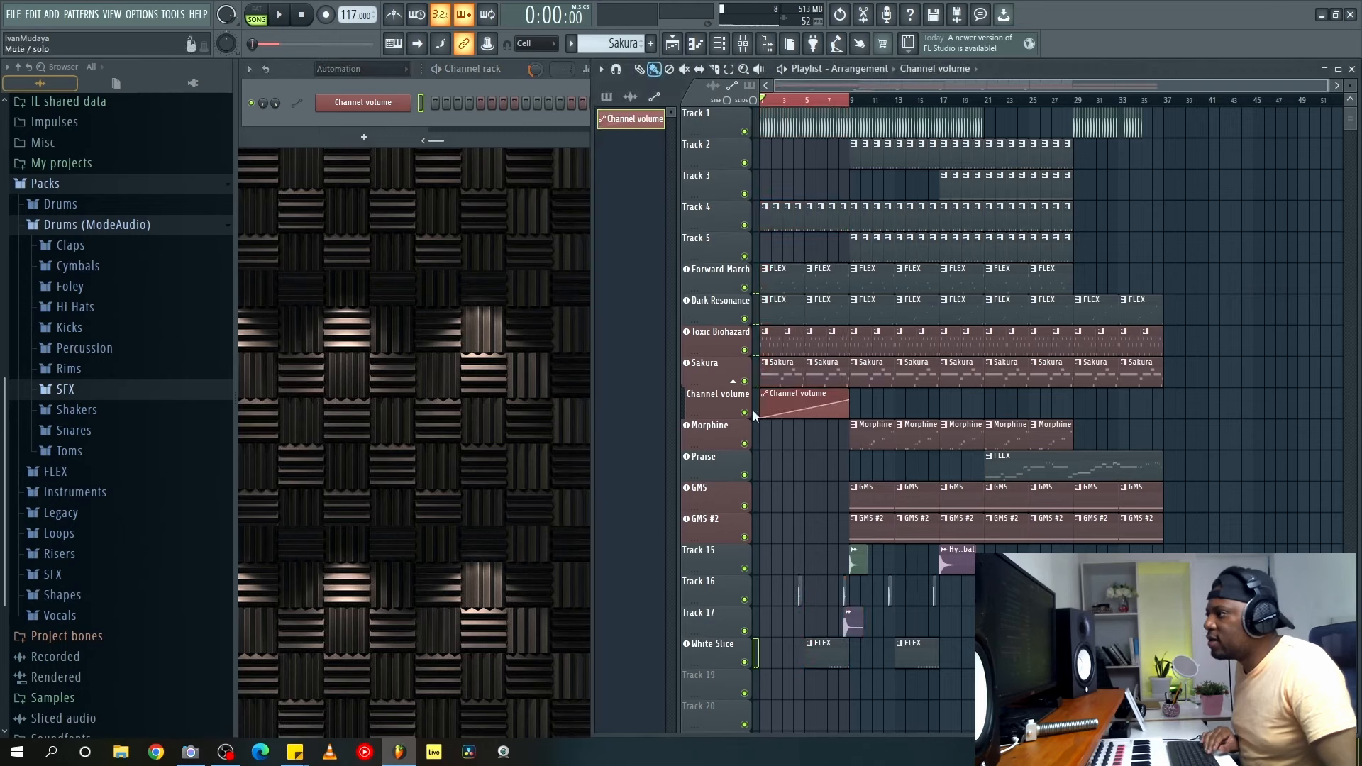
double_click(1046, 74)
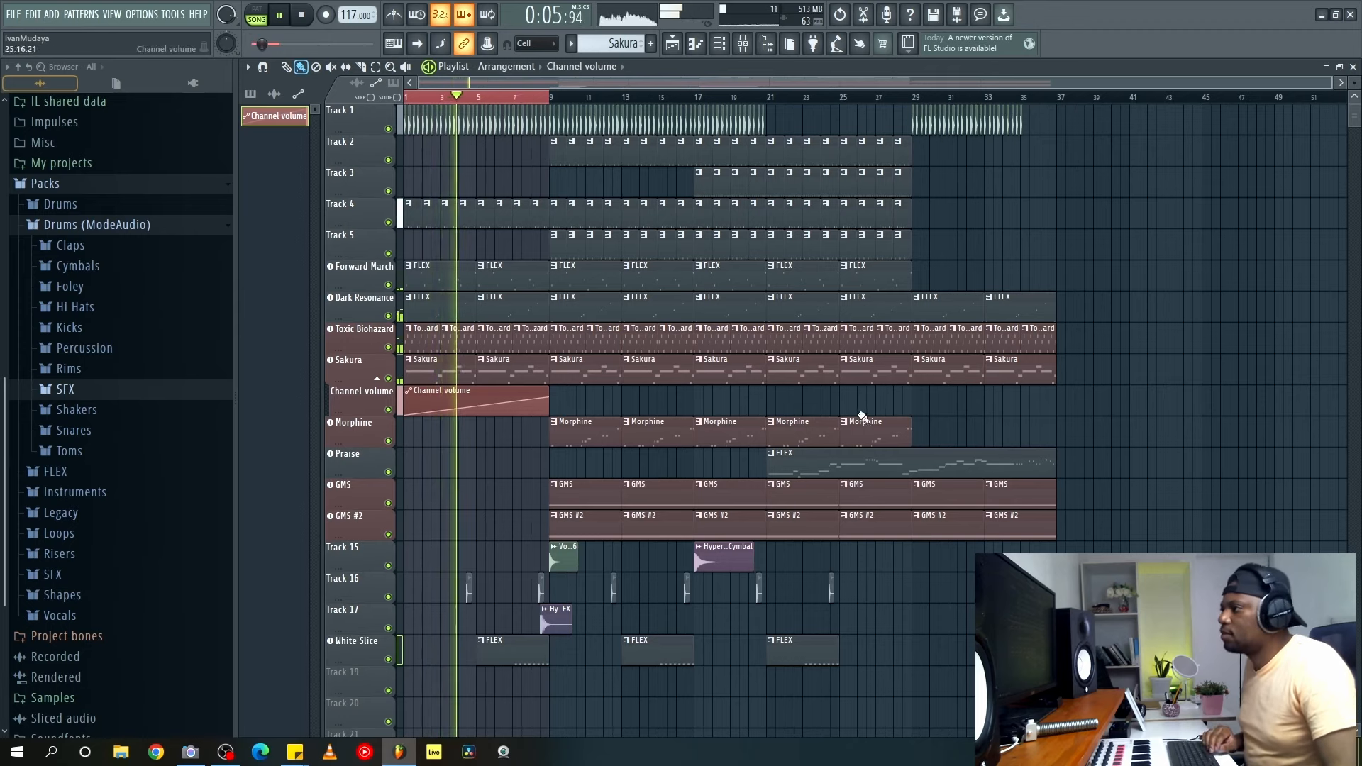
Delete the Sakura clips in bars 21 to 28.
right_click(802, 370)
right_click(848, 380)
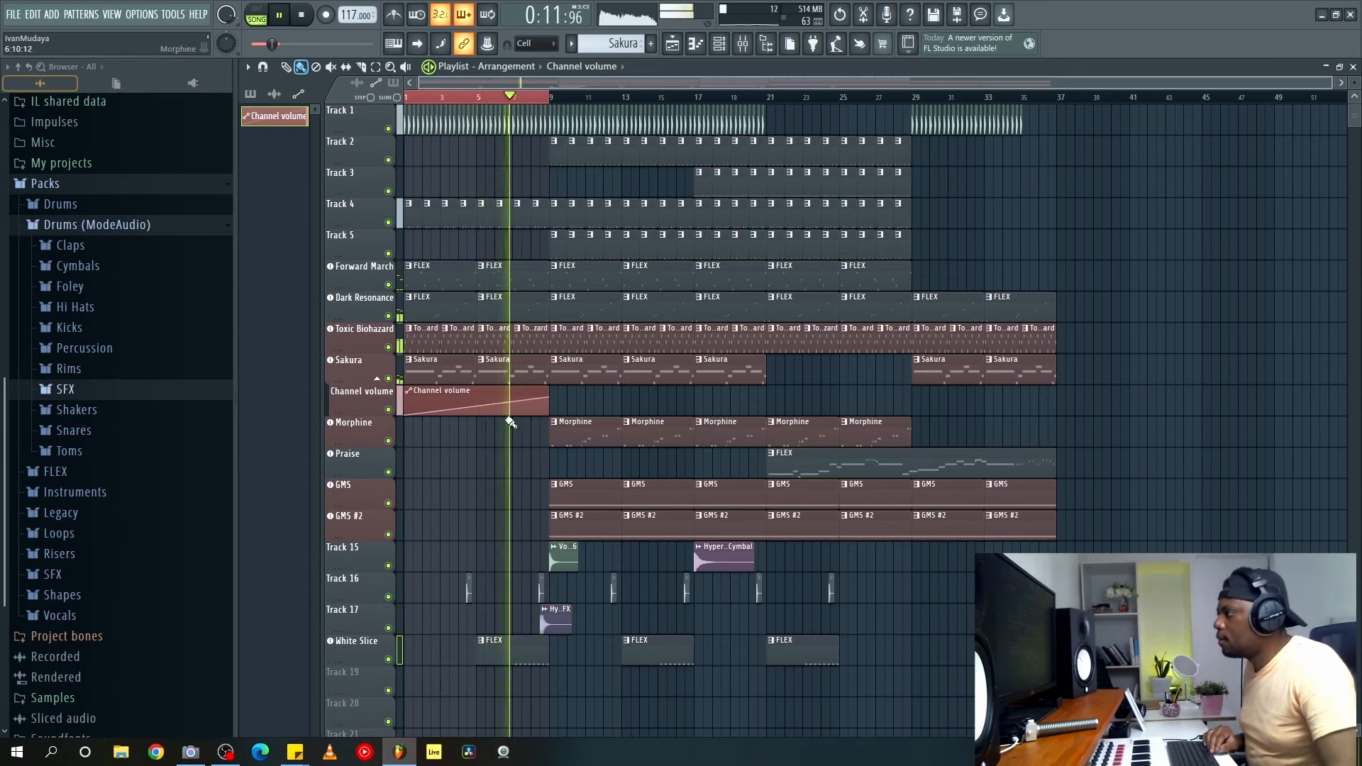
Open the Dark Resonance synth and try adjusting its master filter cutoff, then close it.
click(526, 277)
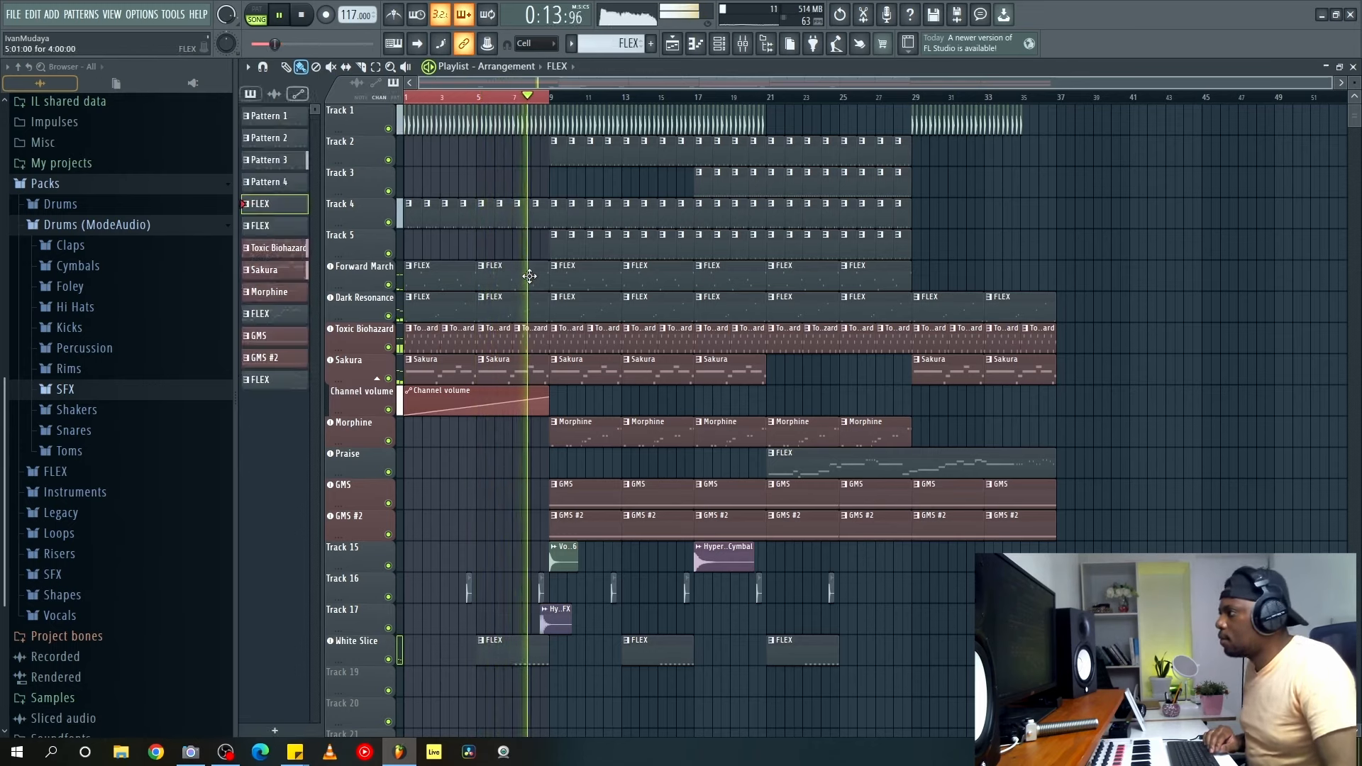
click(373, 304)
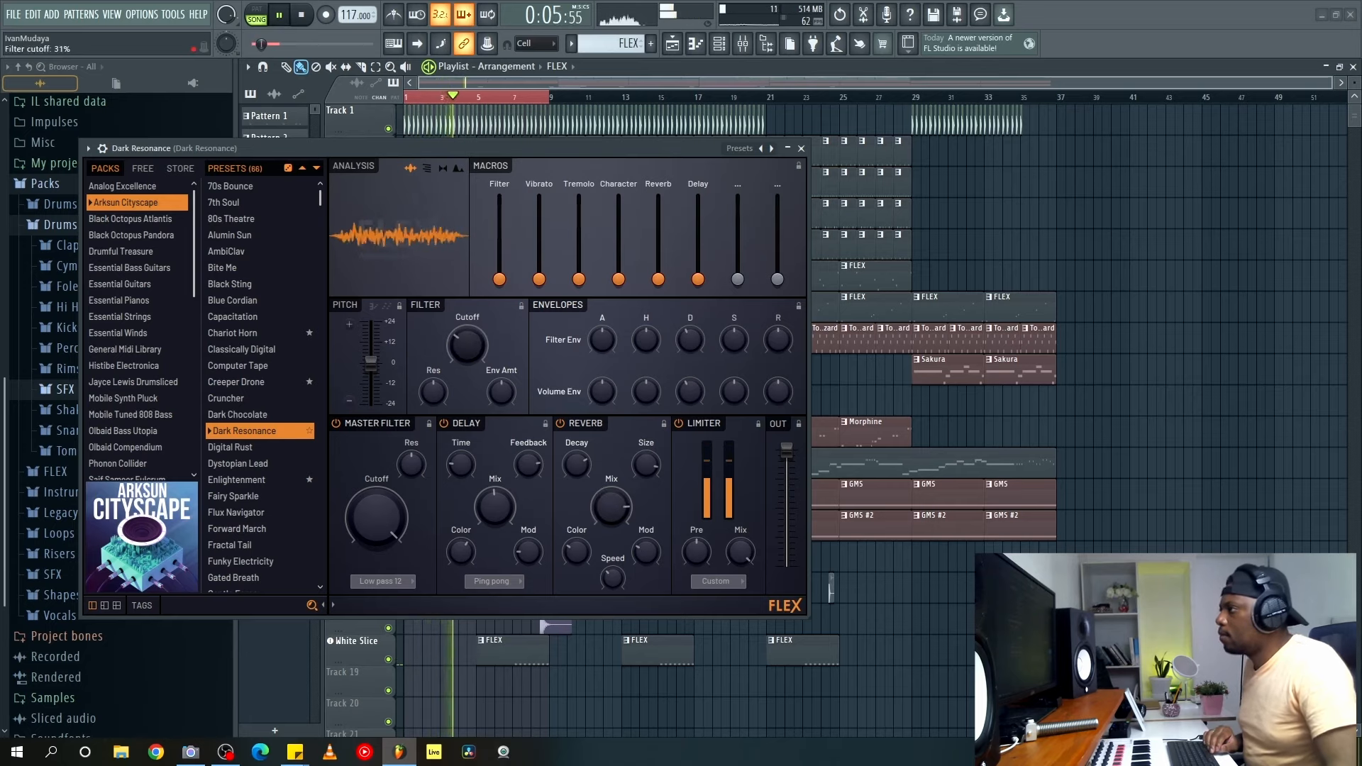
click(801, 148)
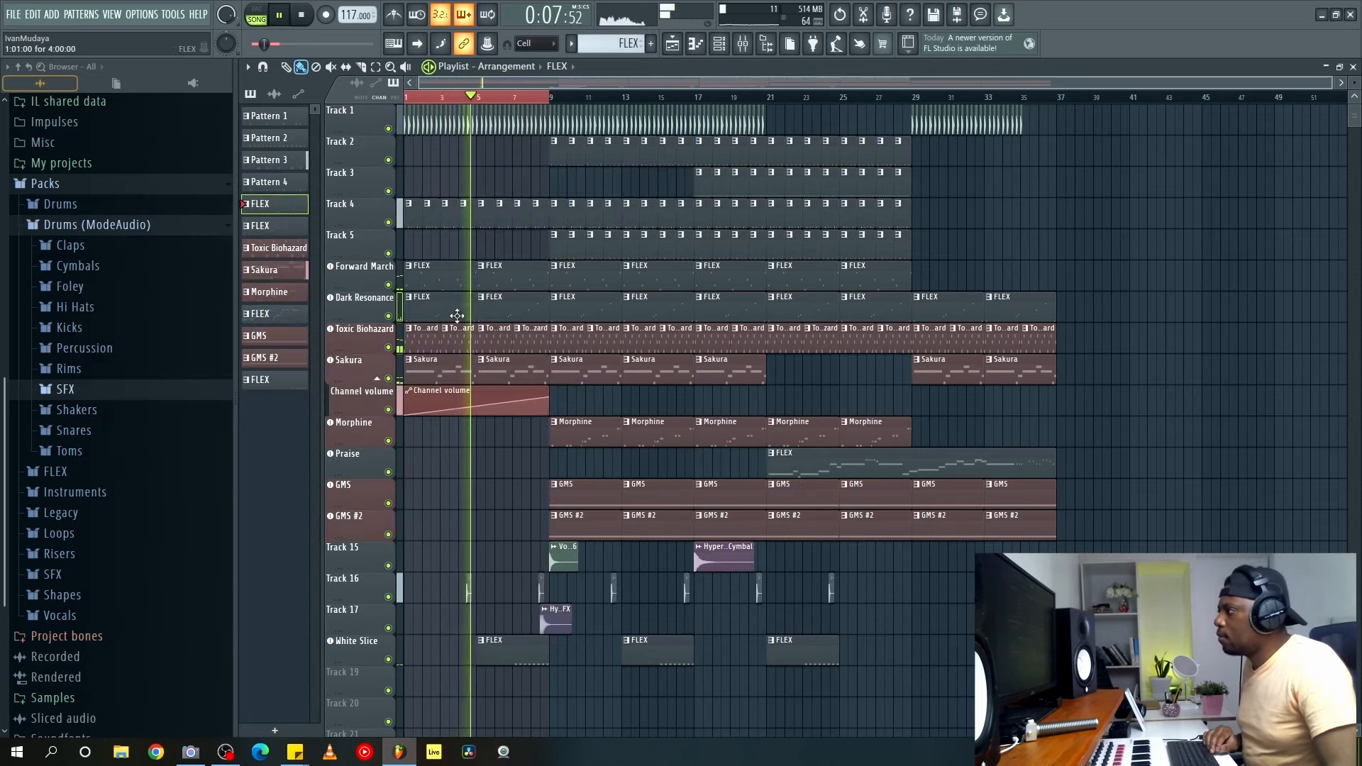
click(360, 306)
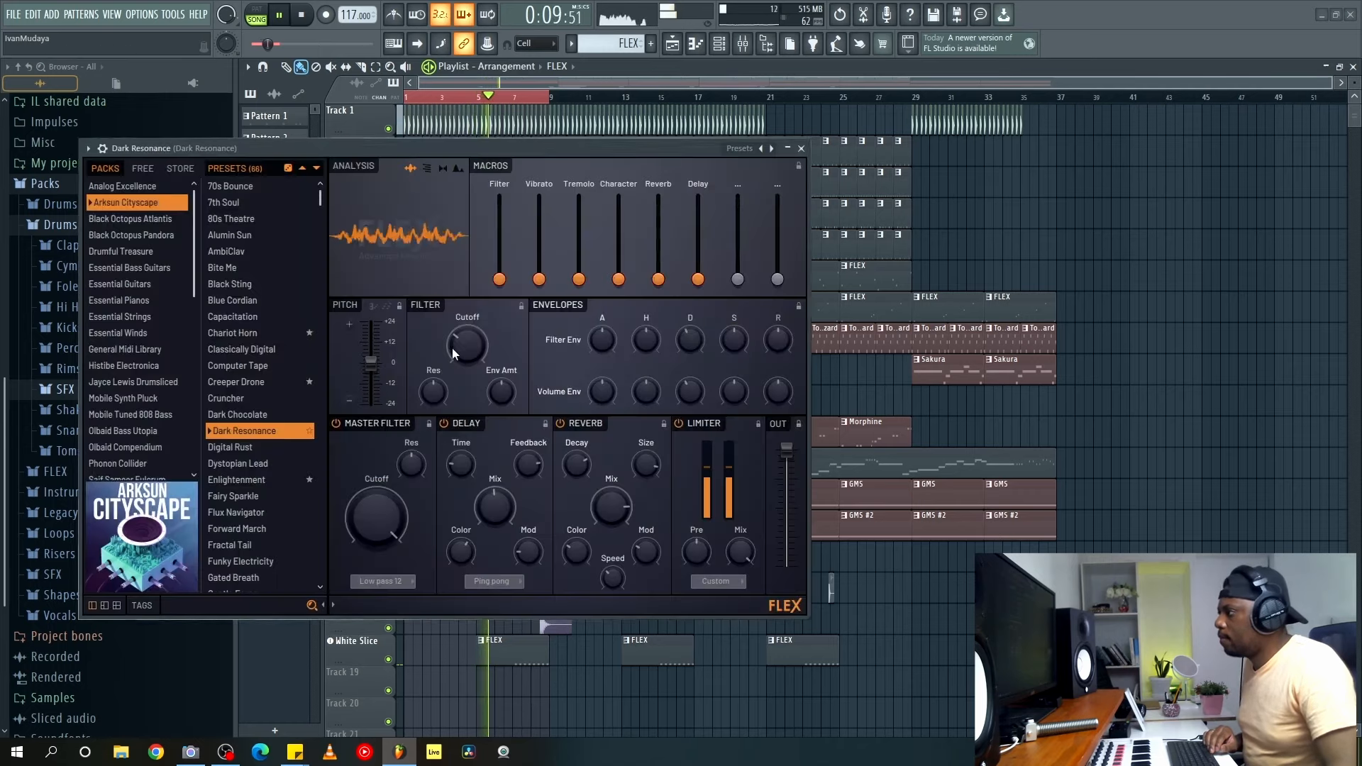
drag(376, 517, 376, 490)
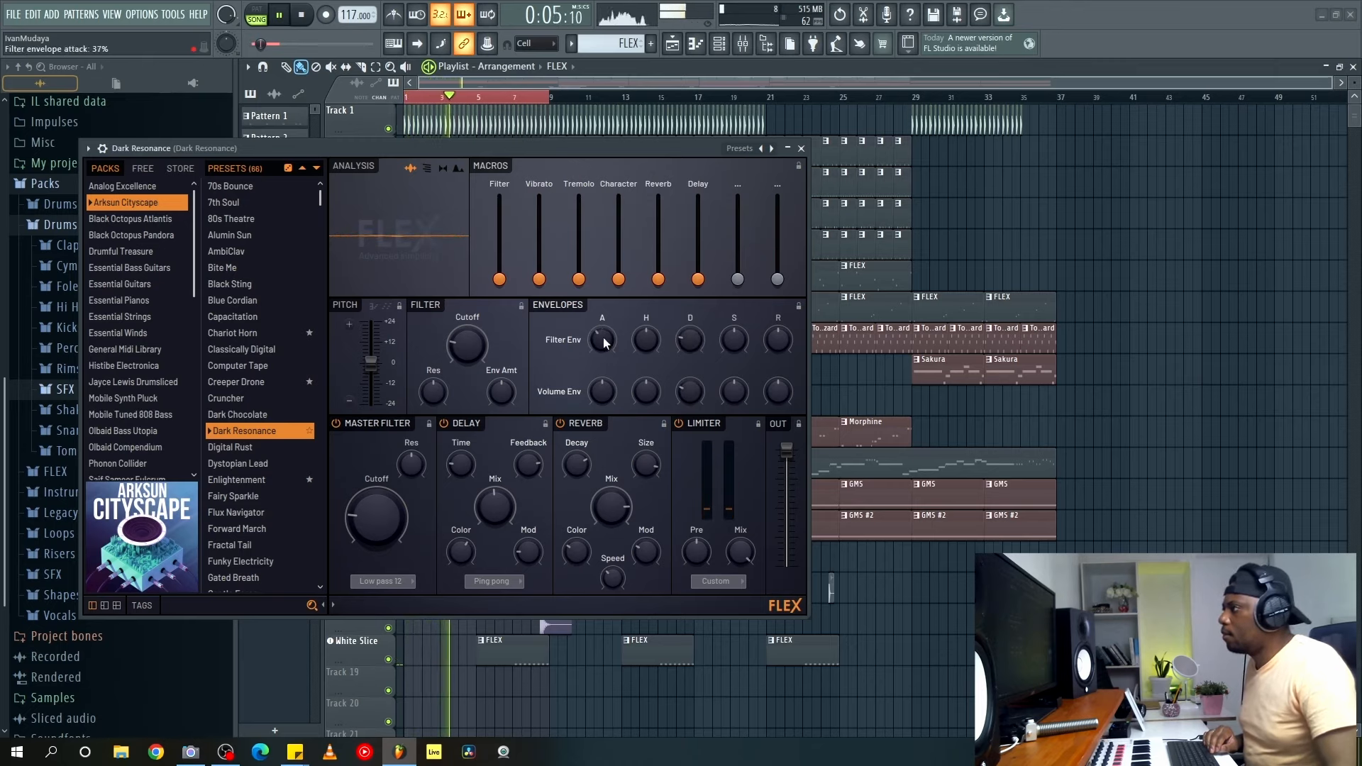
click(801, 149)
Raise the Forward March synth's Delay macro to just under half, and adjust its filter envelope decay and its reverb and delay mix.
scroll(478, 266, up, 5)
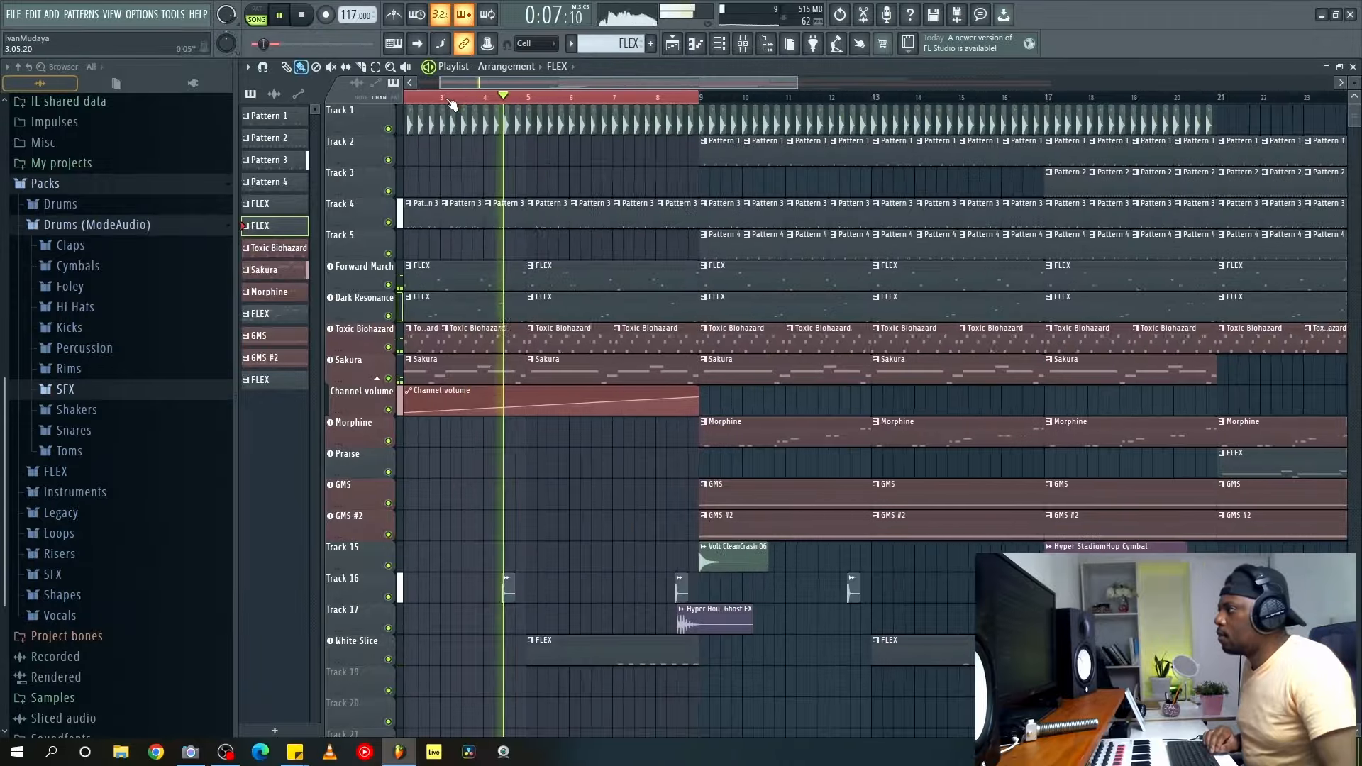
double_click(494, 283)
click(1354, 66)
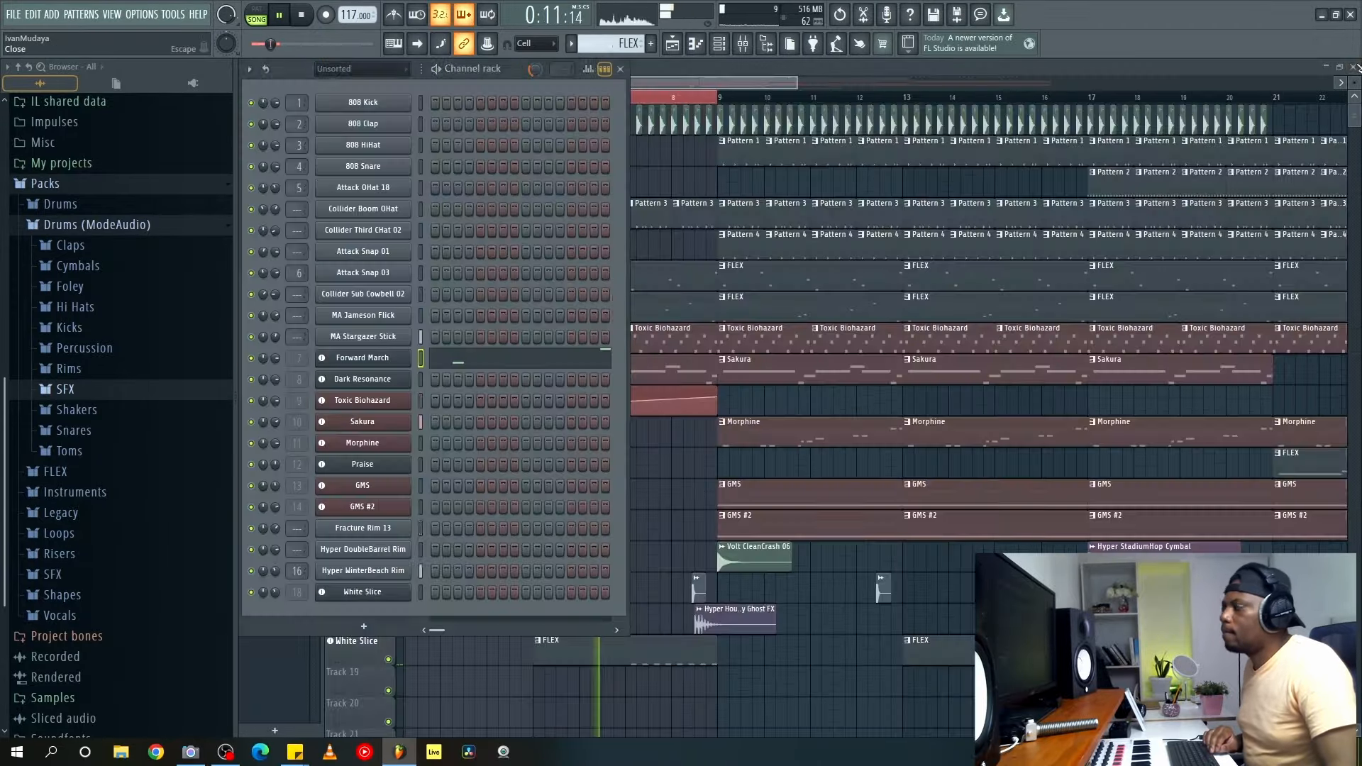
click(362, 358)
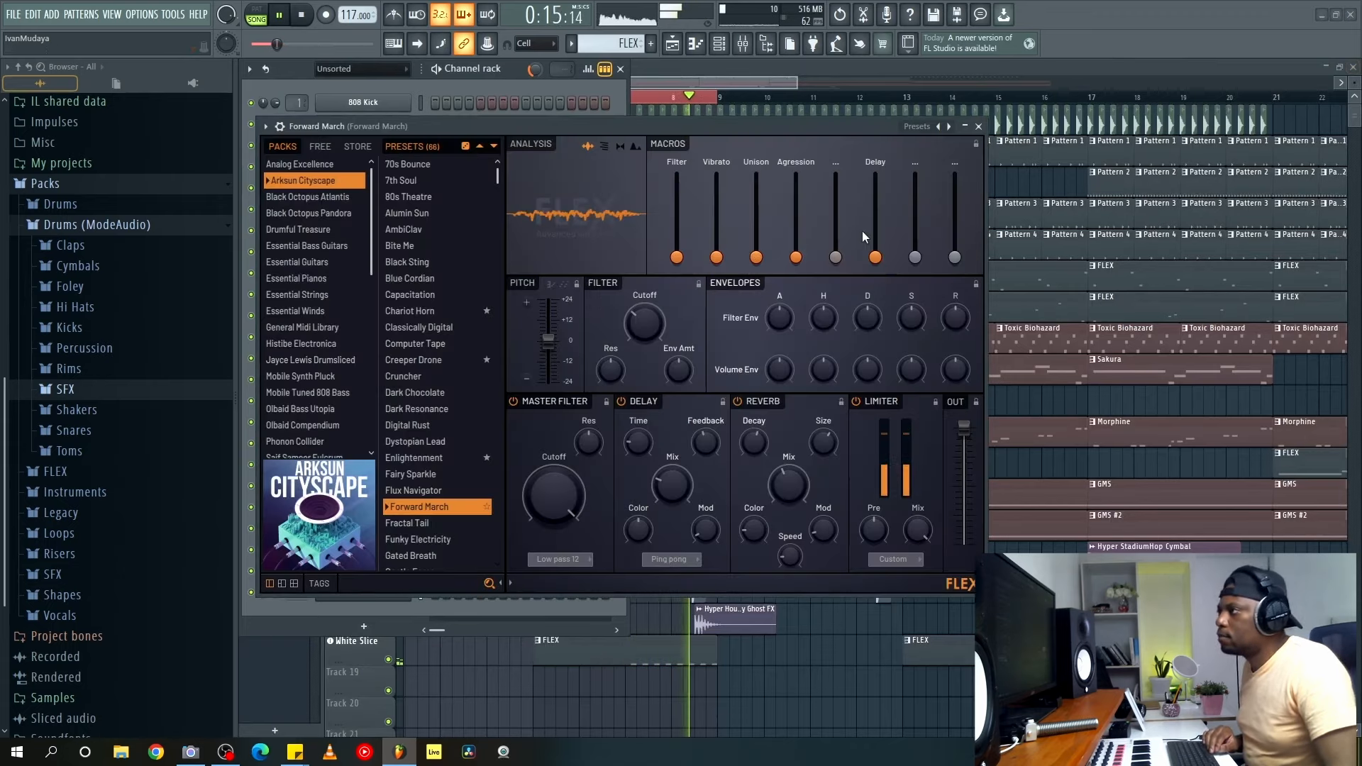
drag(875, 232, 875, 228)
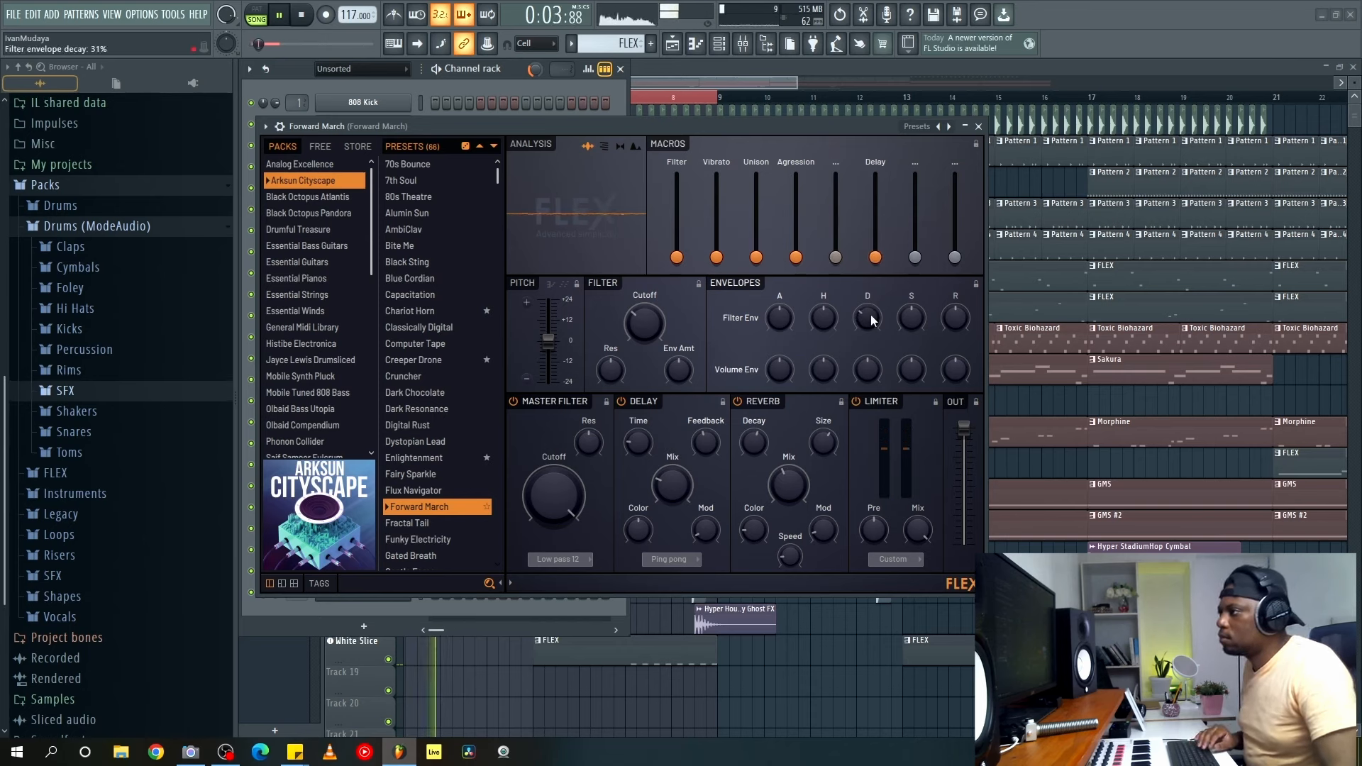
drag(870, 318, 870, 322)
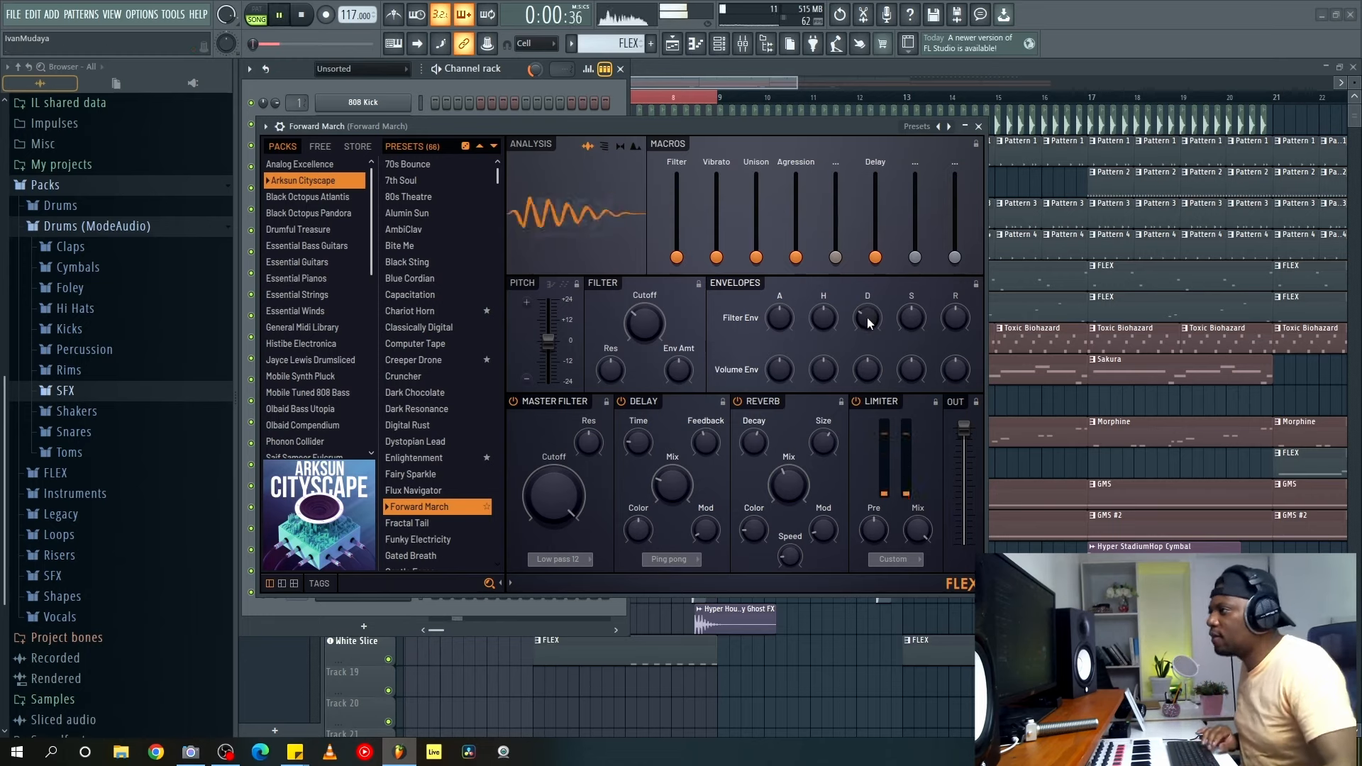
drag(878, 264, 878, 237)
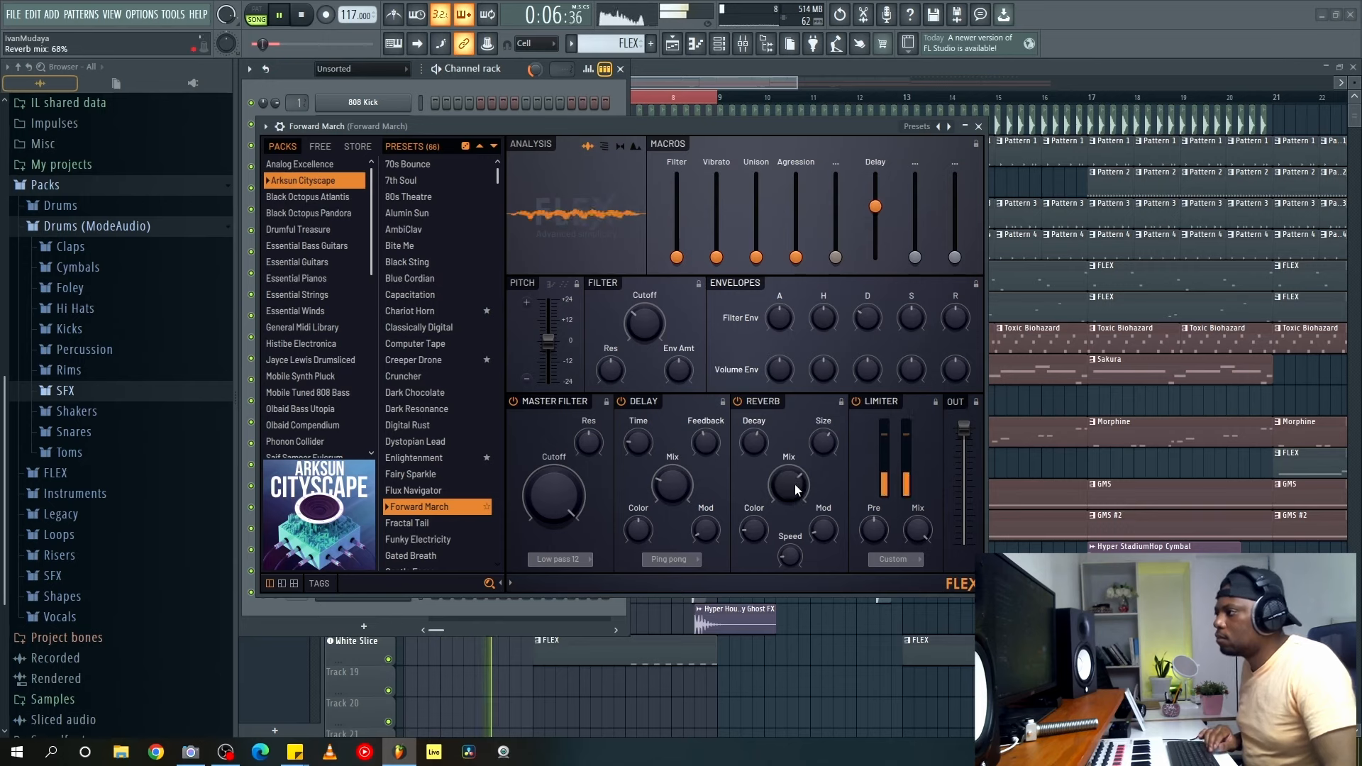
drag(666, 496, 667, 488)
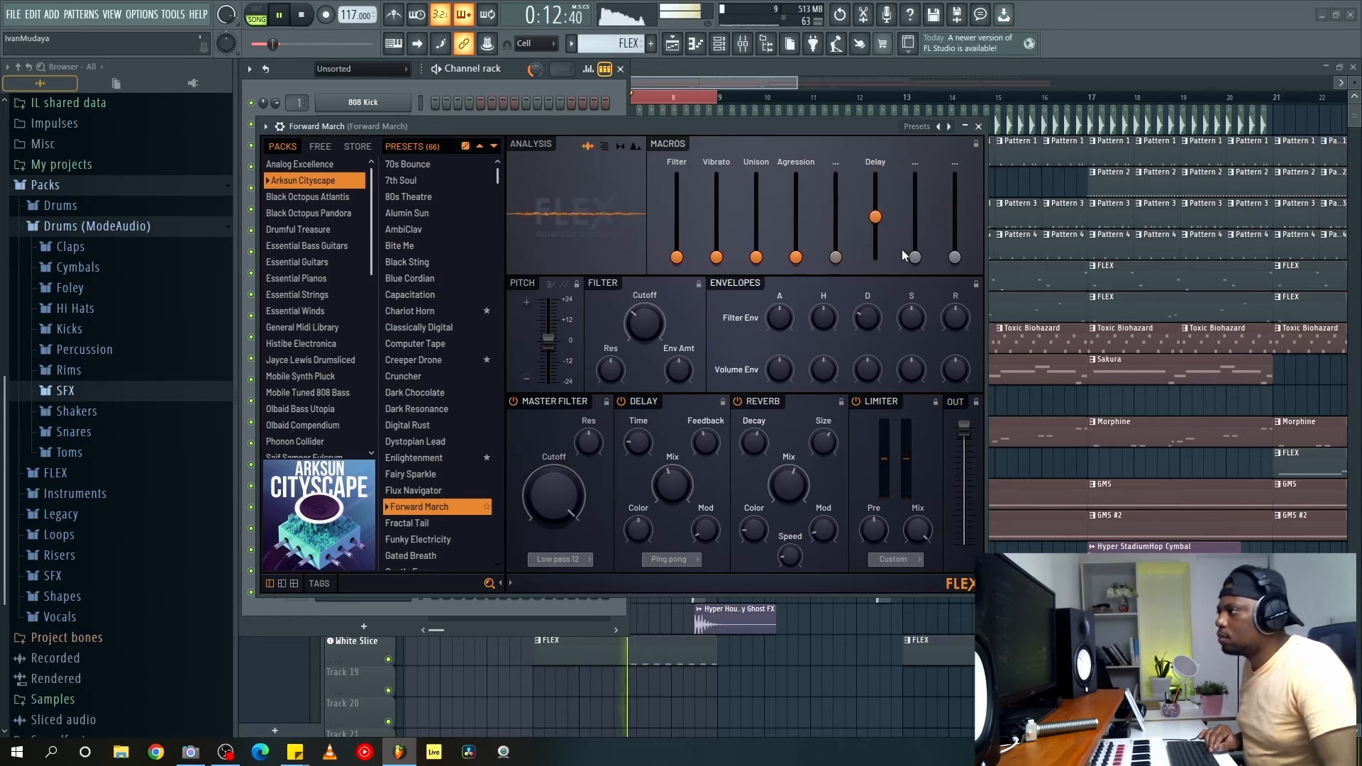
click(979, 127)
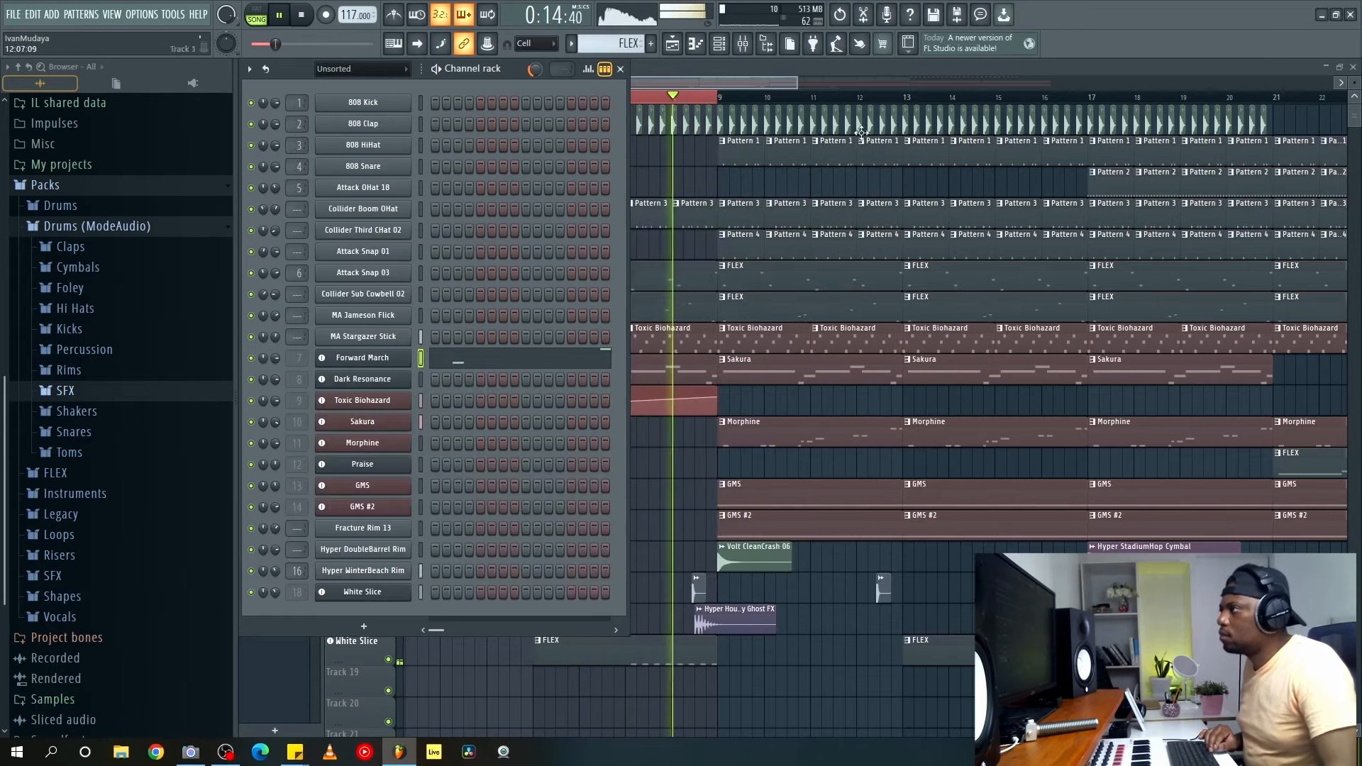
click(620, 69)
In the Forward March notes, lower the first note to D4 and the two notes around bar 2 to A4 and D4.
double_click(663, 277)
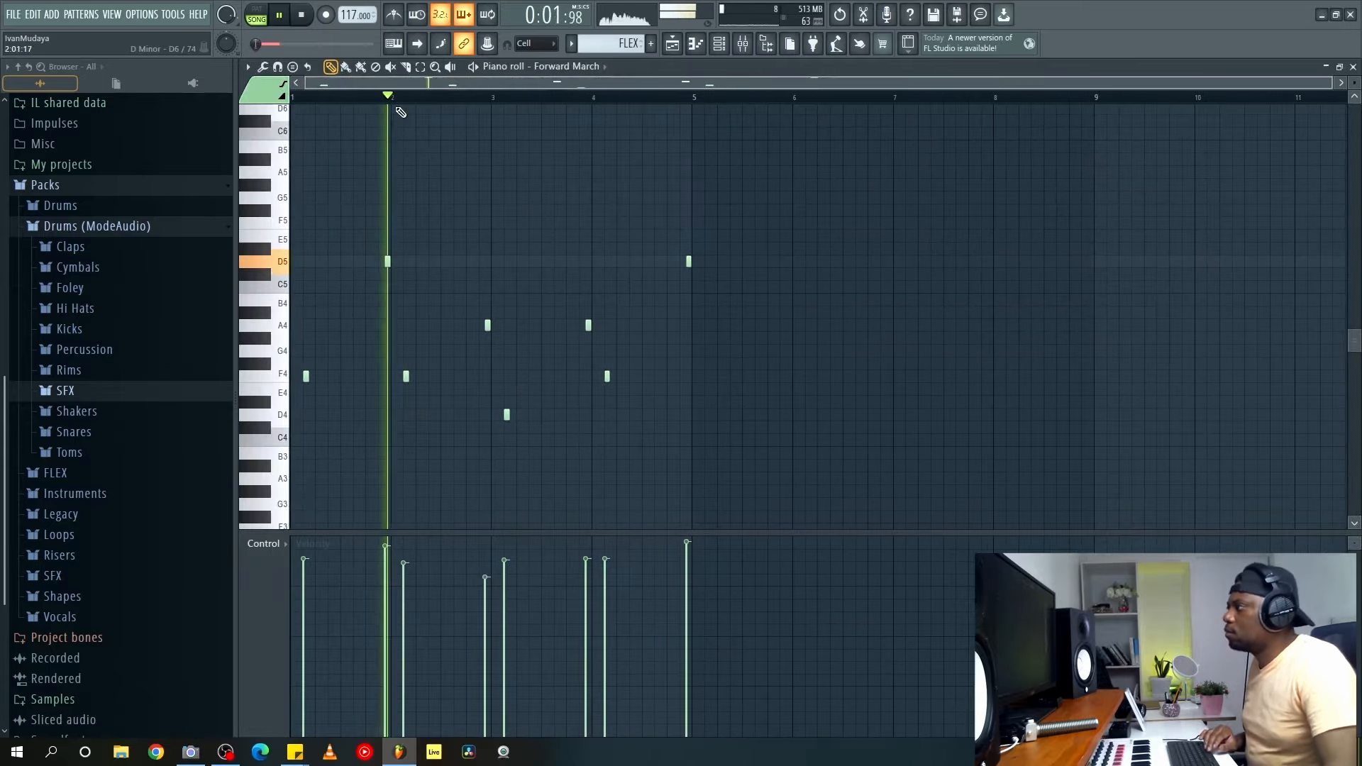
scroll(420, 105, up, 2)
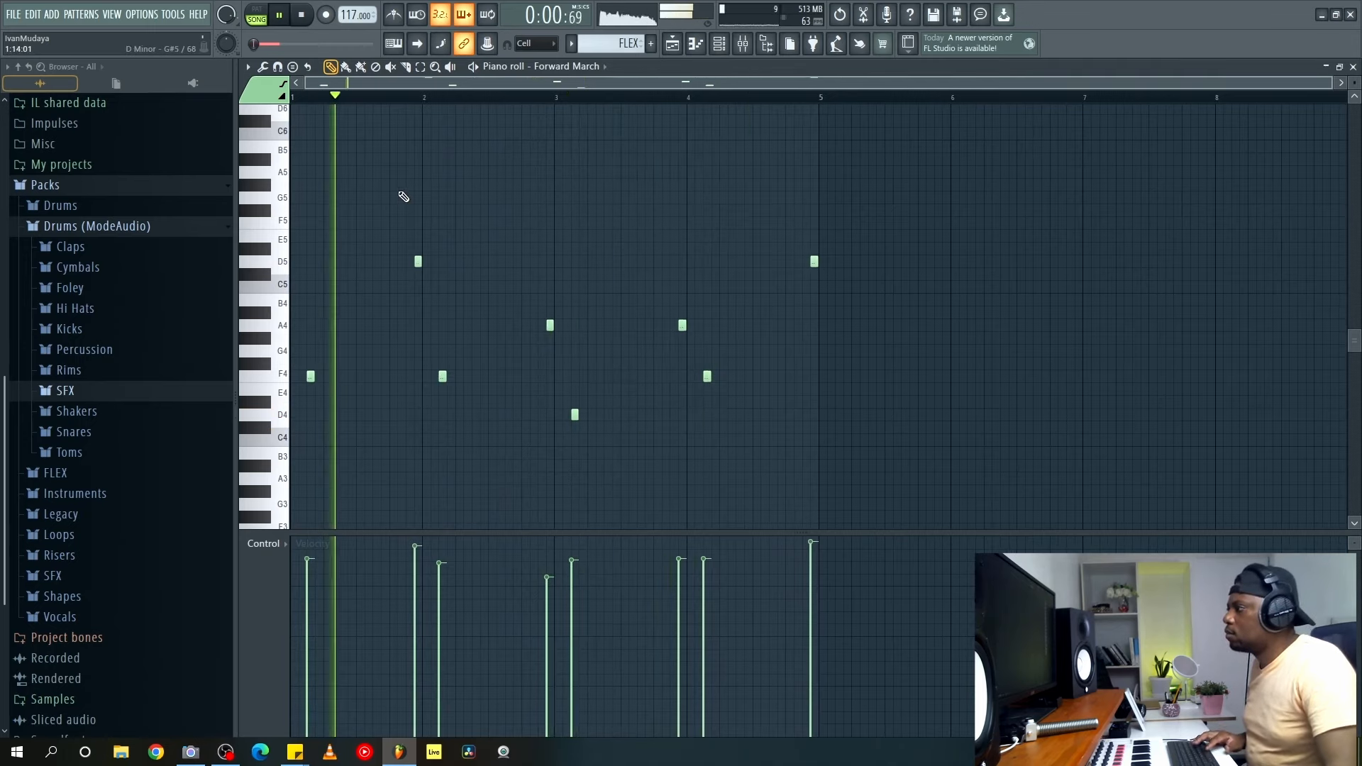
key(space)
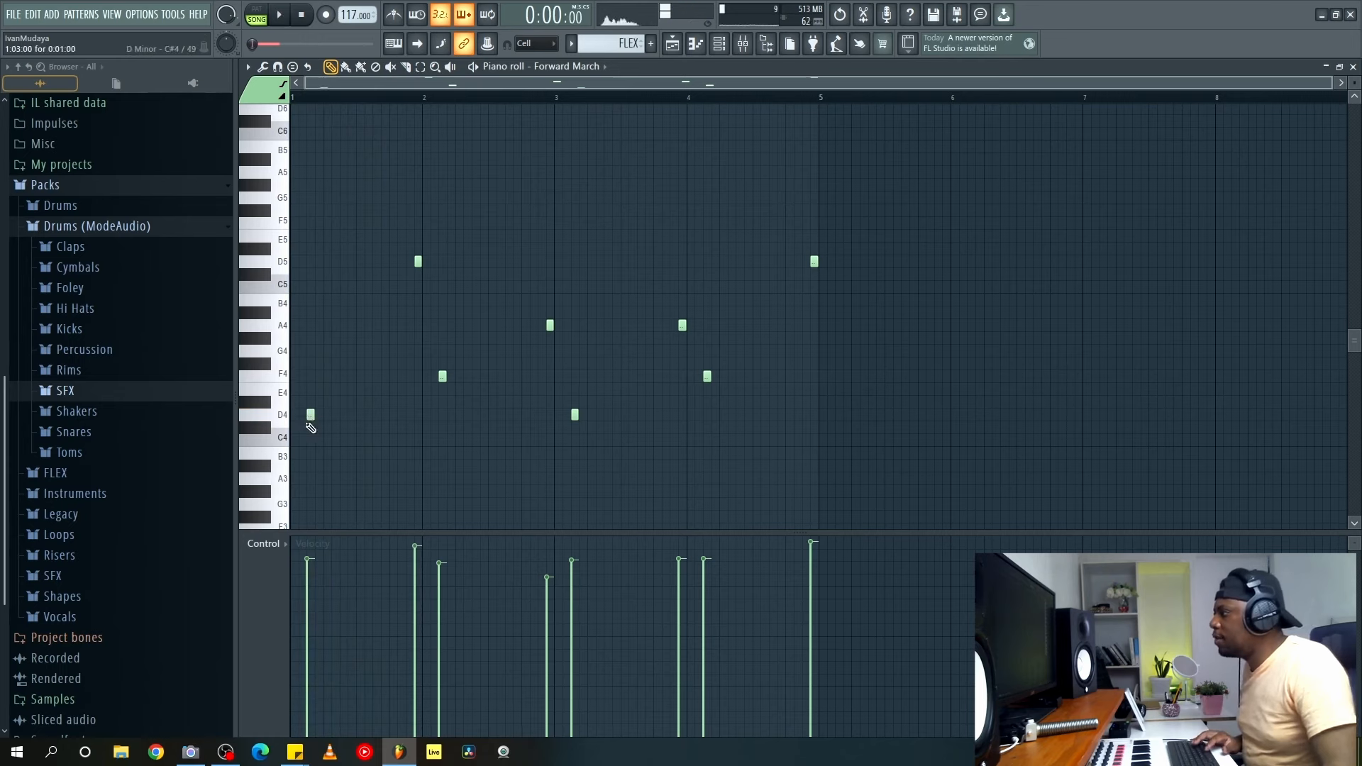
key(space)
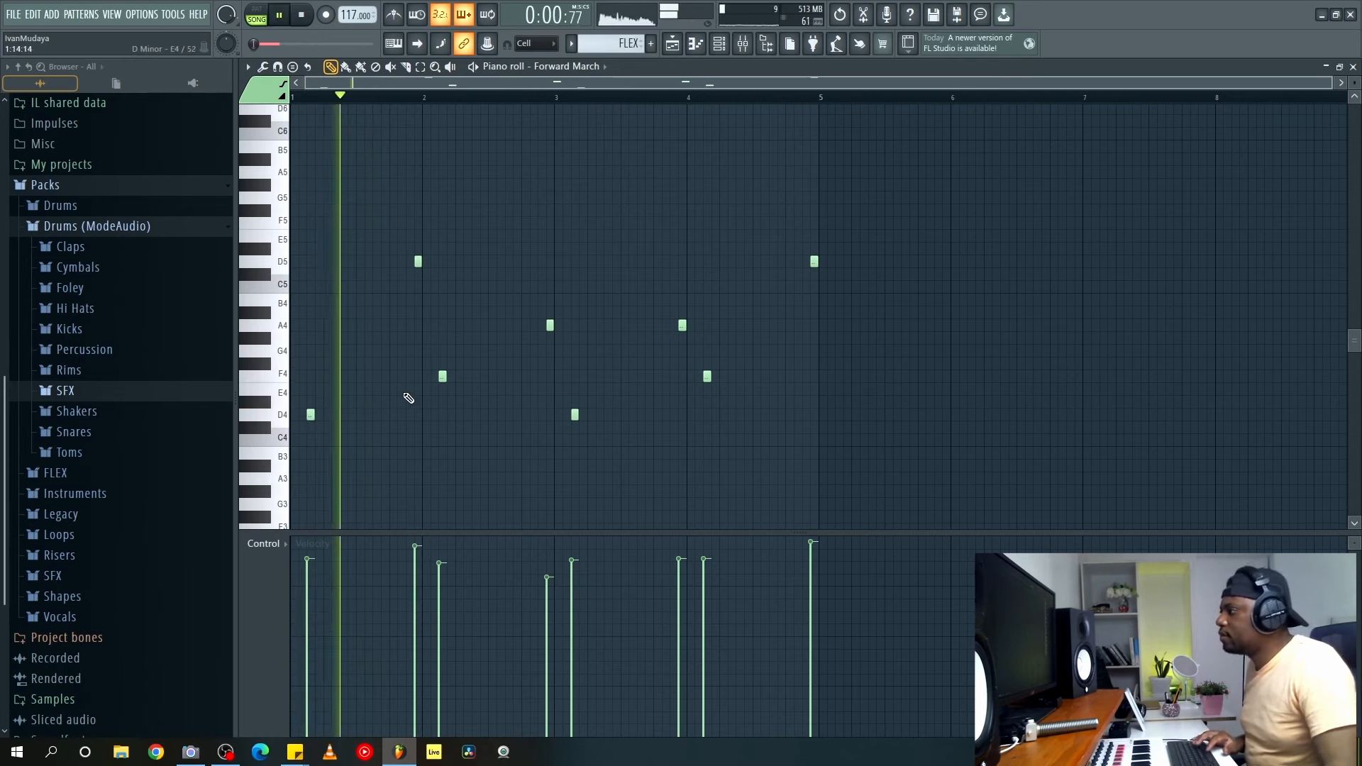
key(space)
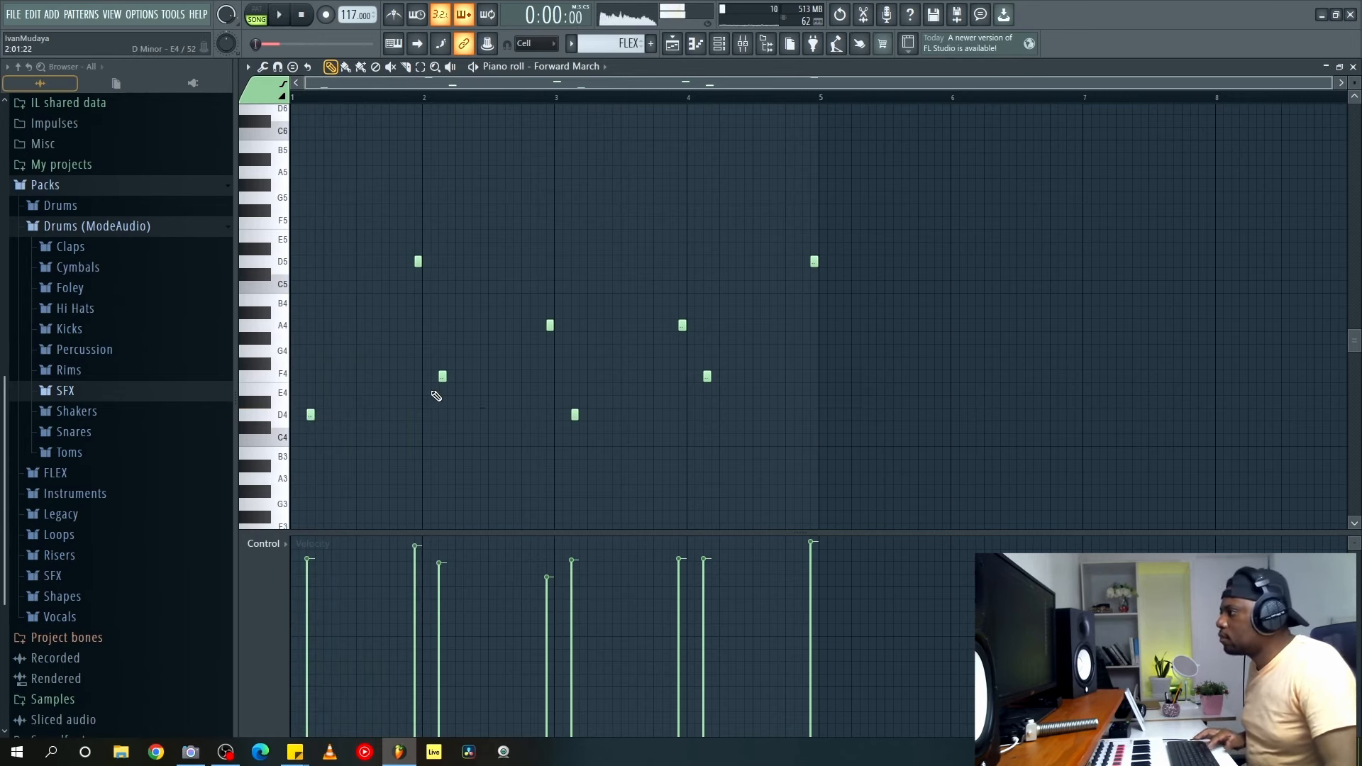
drag(483, 413, 400, 221)
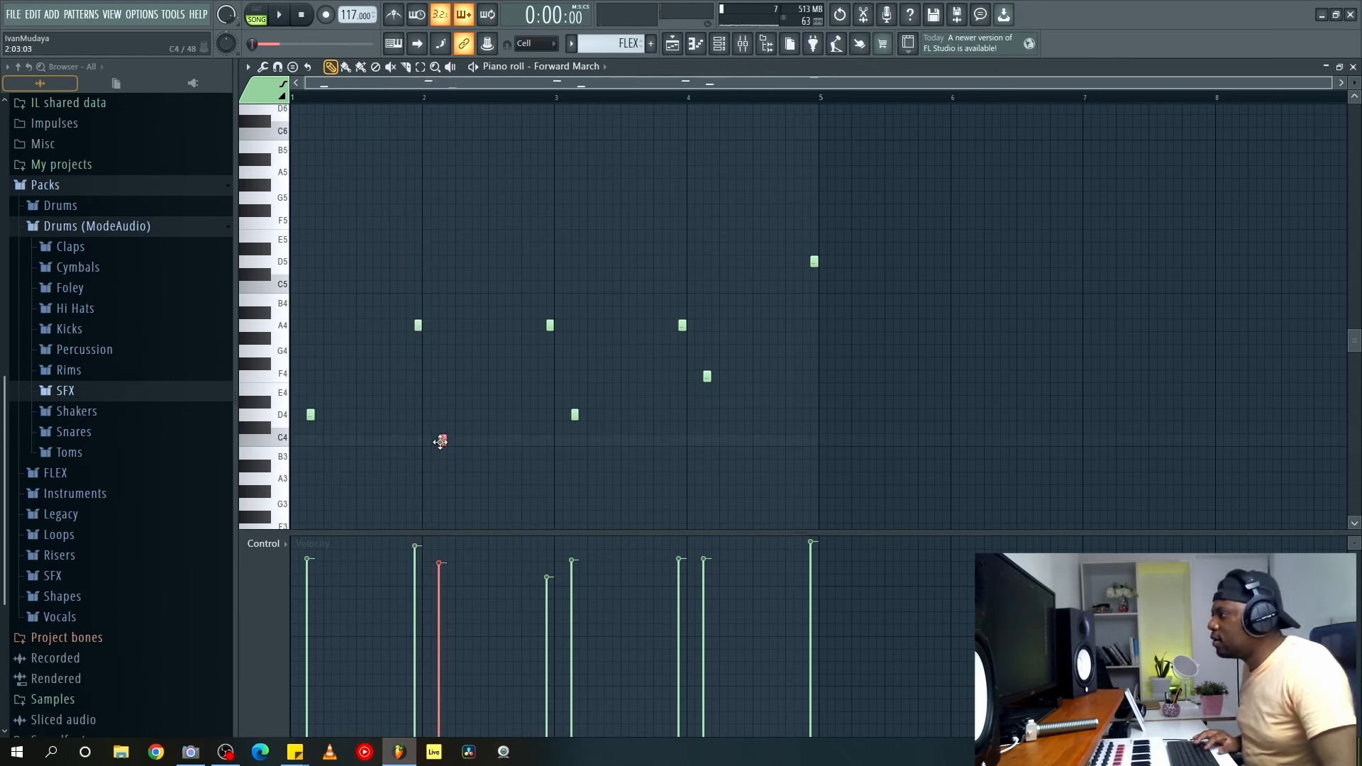
key(space)
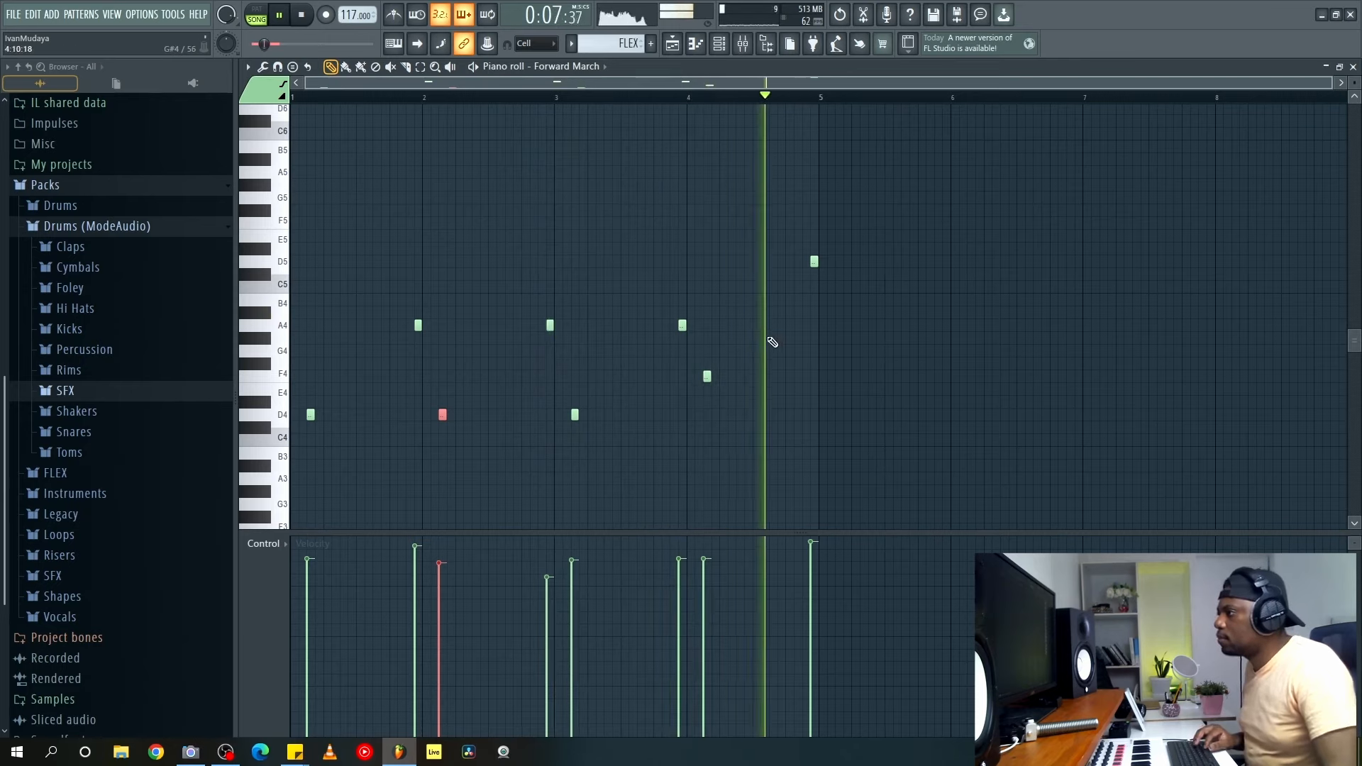
Level the velocities of all Forward March notes to one equal, slightly lower value, and close the piano roll.
ctrl+click(642, 287)
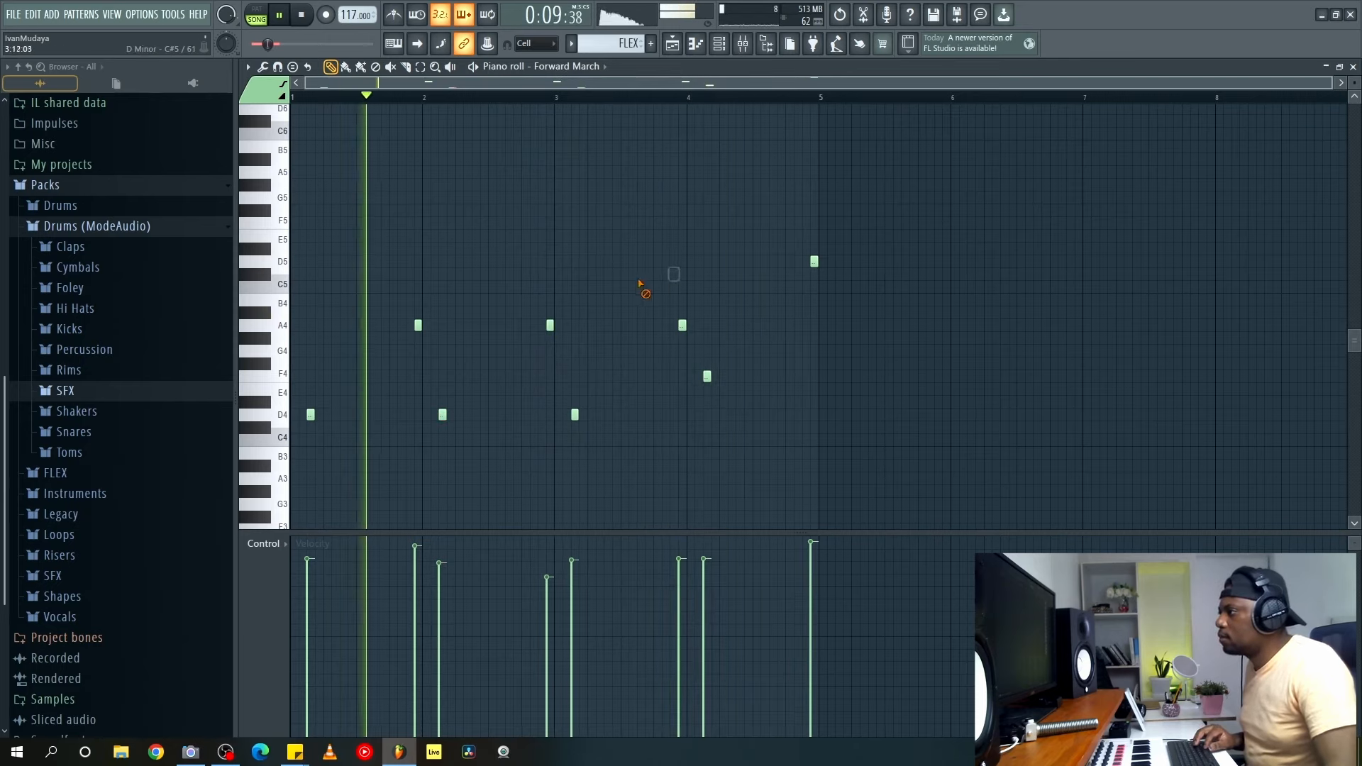
mouse_move(308, 580)
mouse_down()
mouse_move(716, 580)
mouse_move(811, 556)
mouse_up()
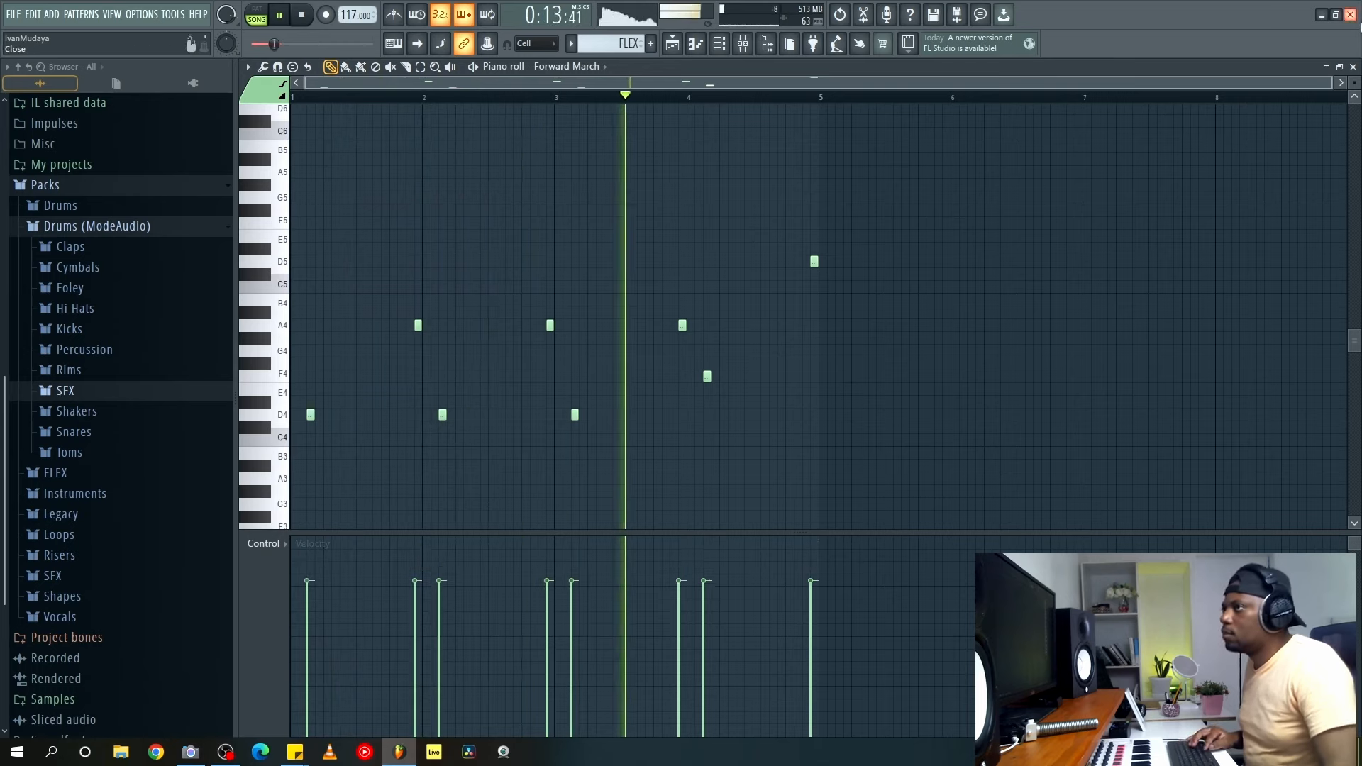
click(1353, 67)
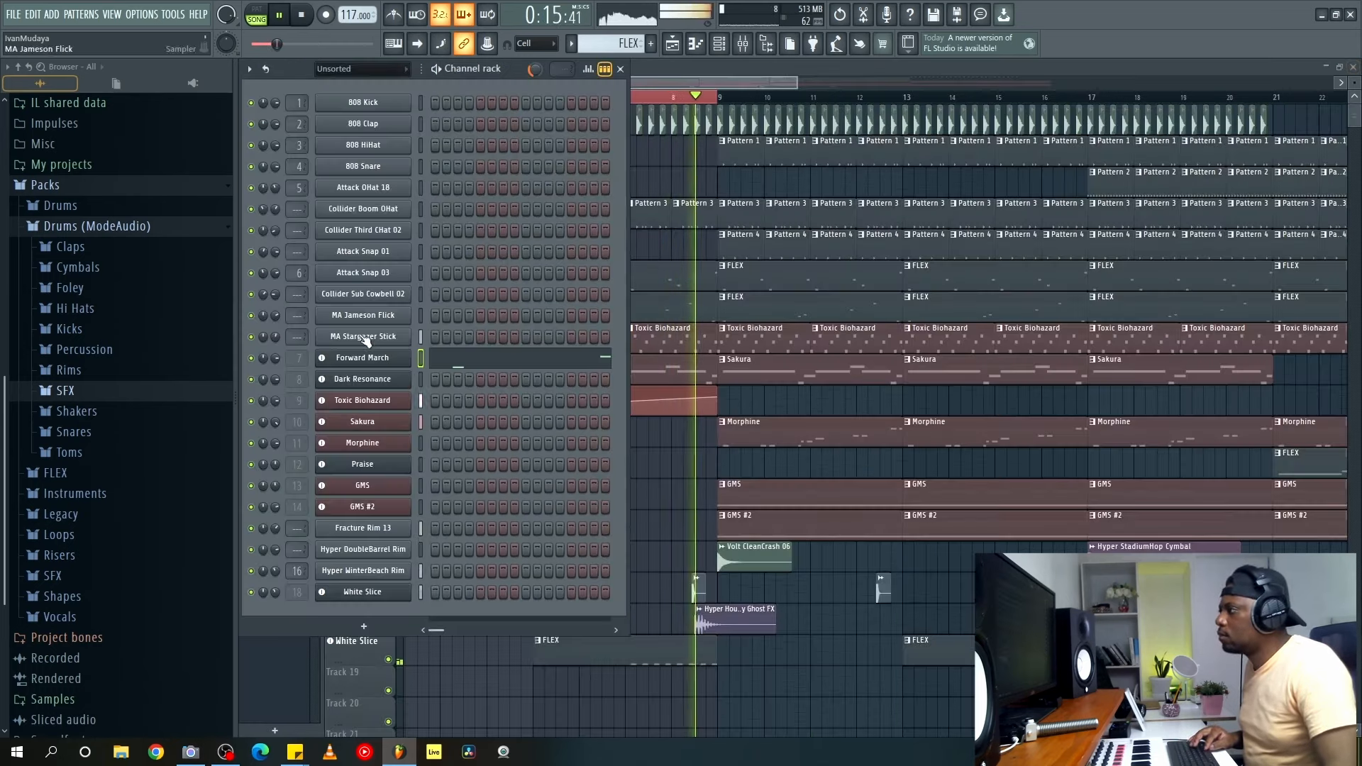
Check the Forward March synth's settings during playback, and return to the playlist.
click(375, 361)
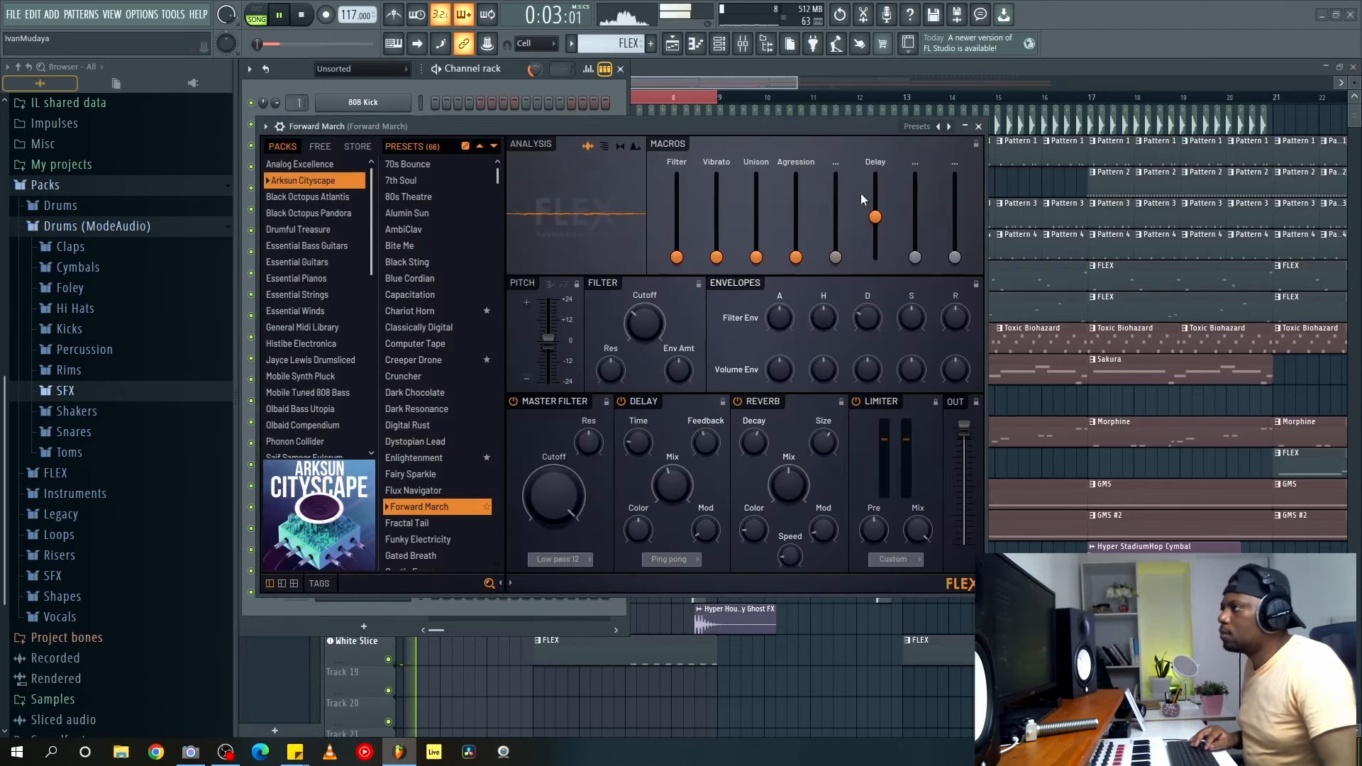
click(978, 127)
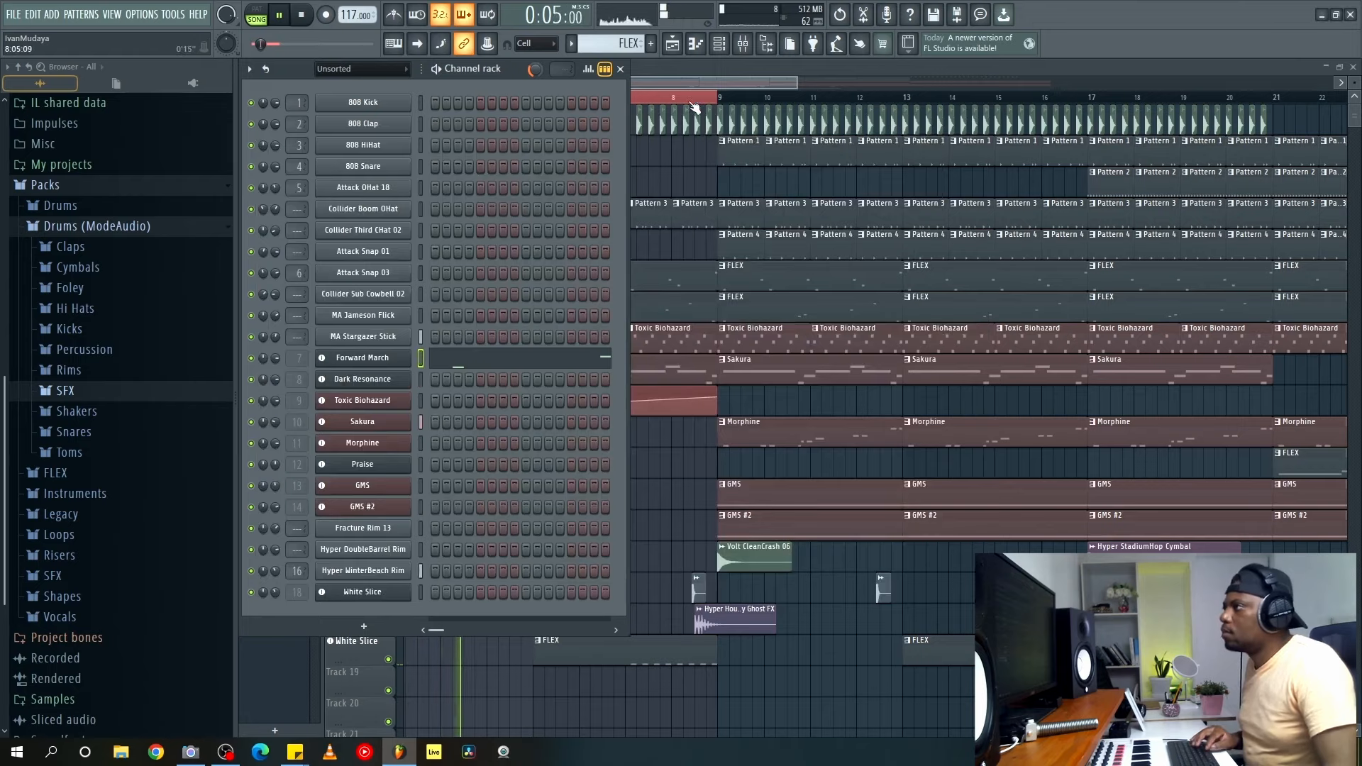
key(F6)
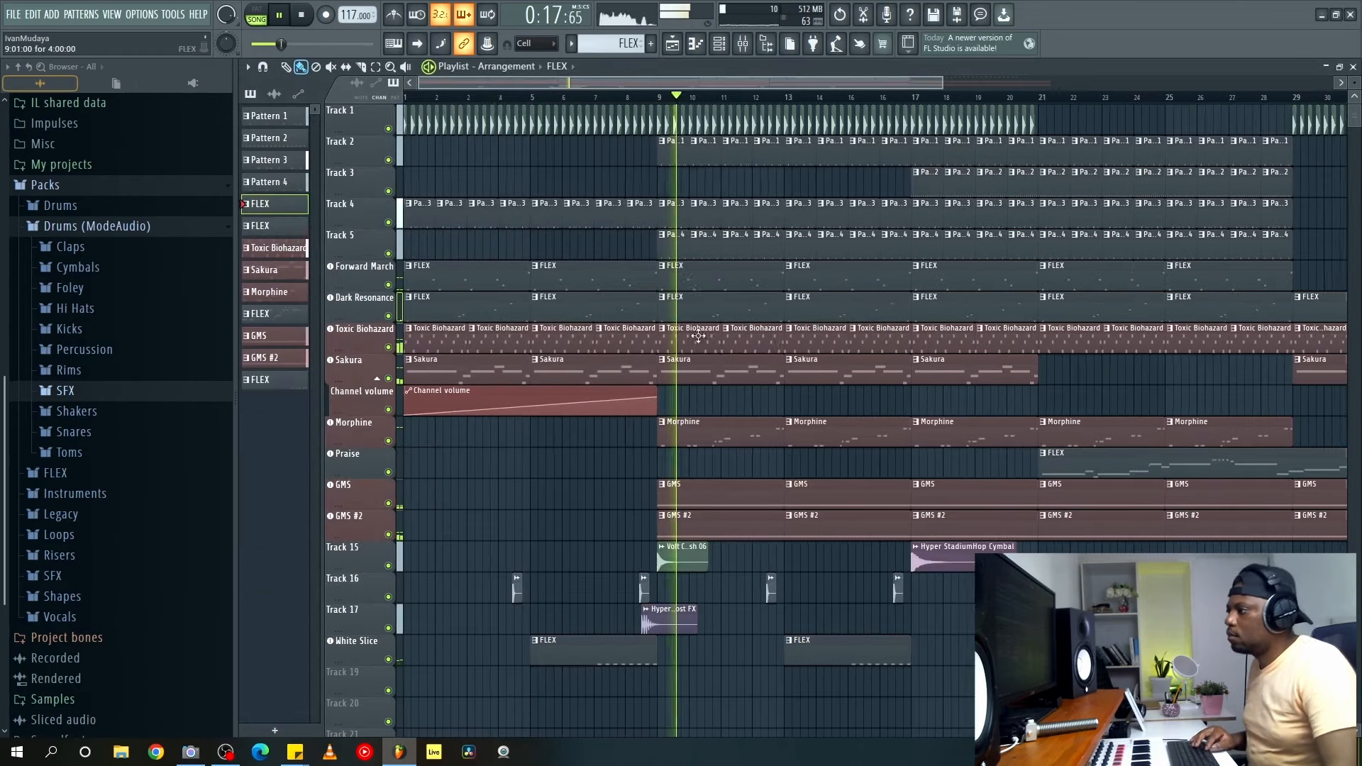
Delete the GMS #2 clips in bars 9 to 16.
scroll(706, 481, down, 3)
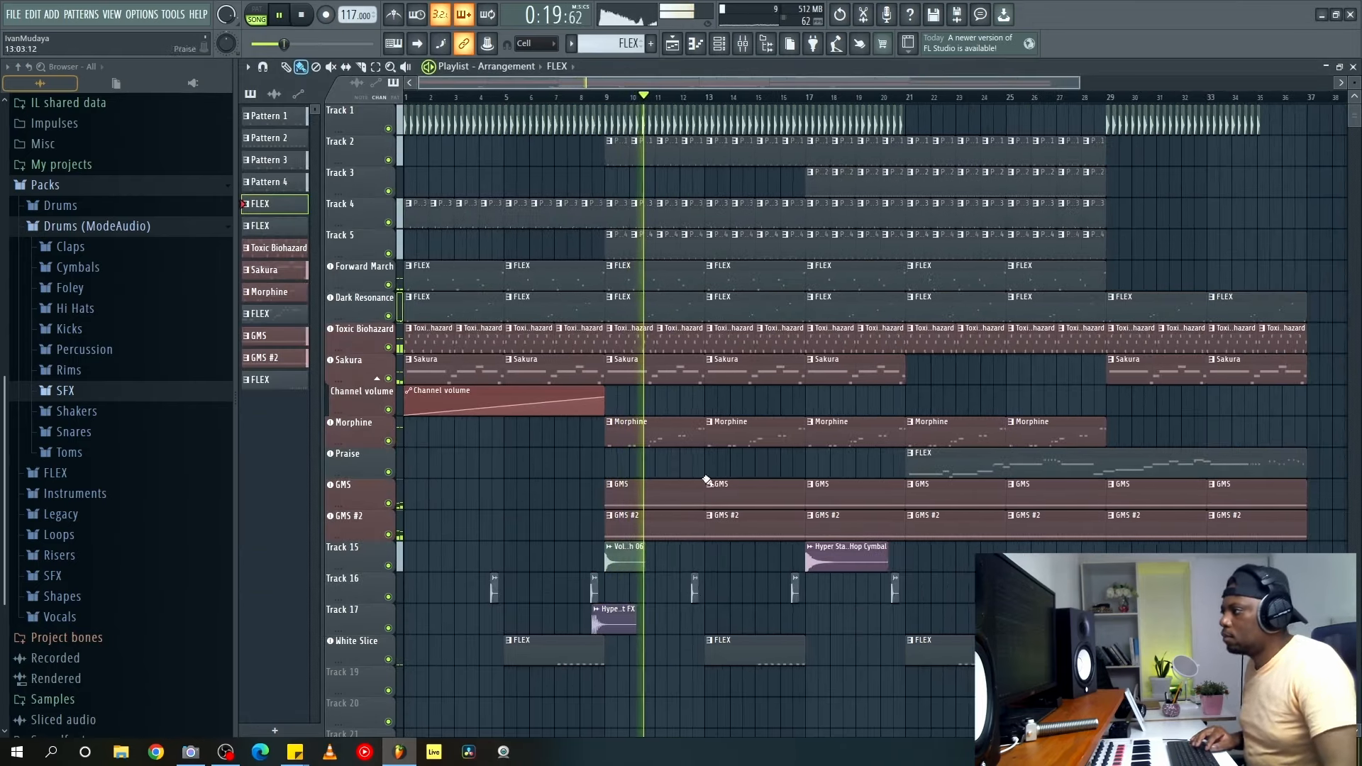
right_click(675, 523)
right_click(742, 523)
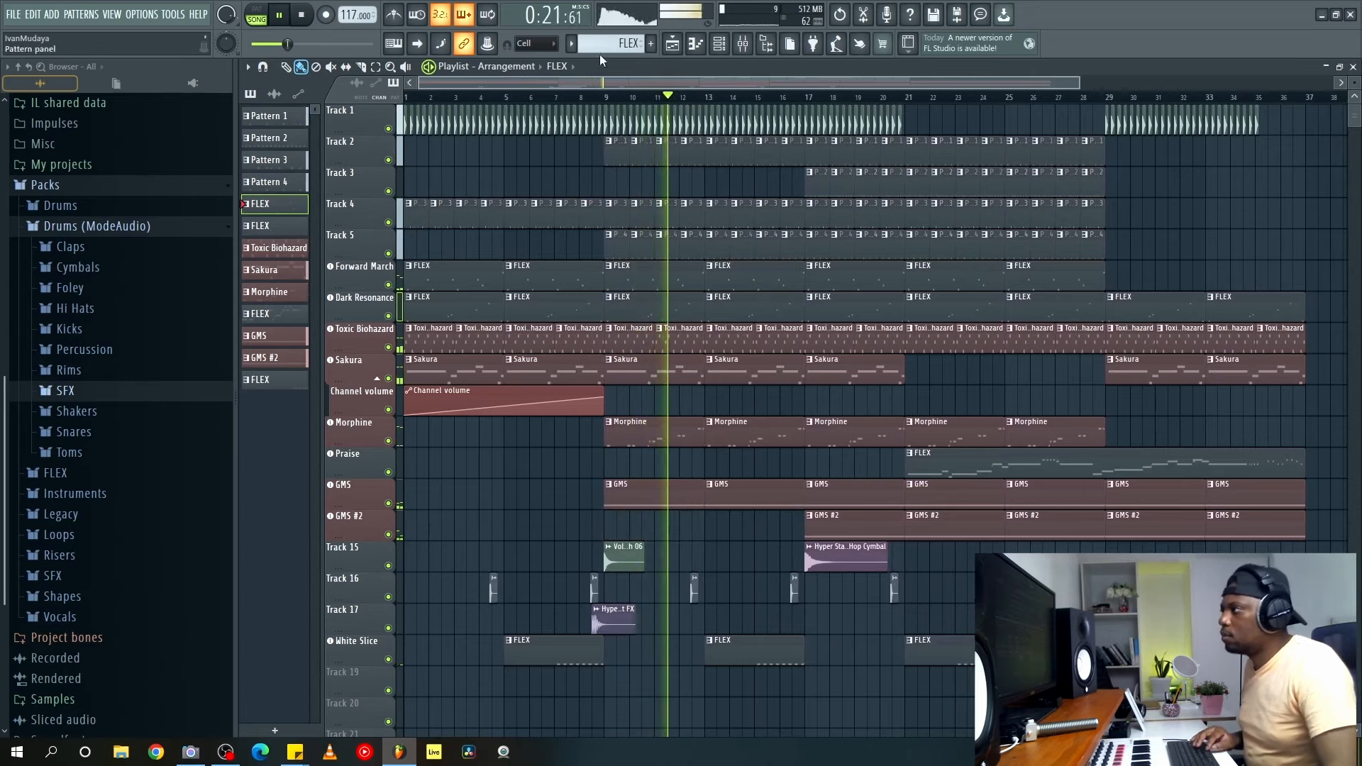
Apply random colors to the patterns from Pattern 1 through the second FLEX pattern.
scroll(539, 212, down, 3)
click(266, 116)
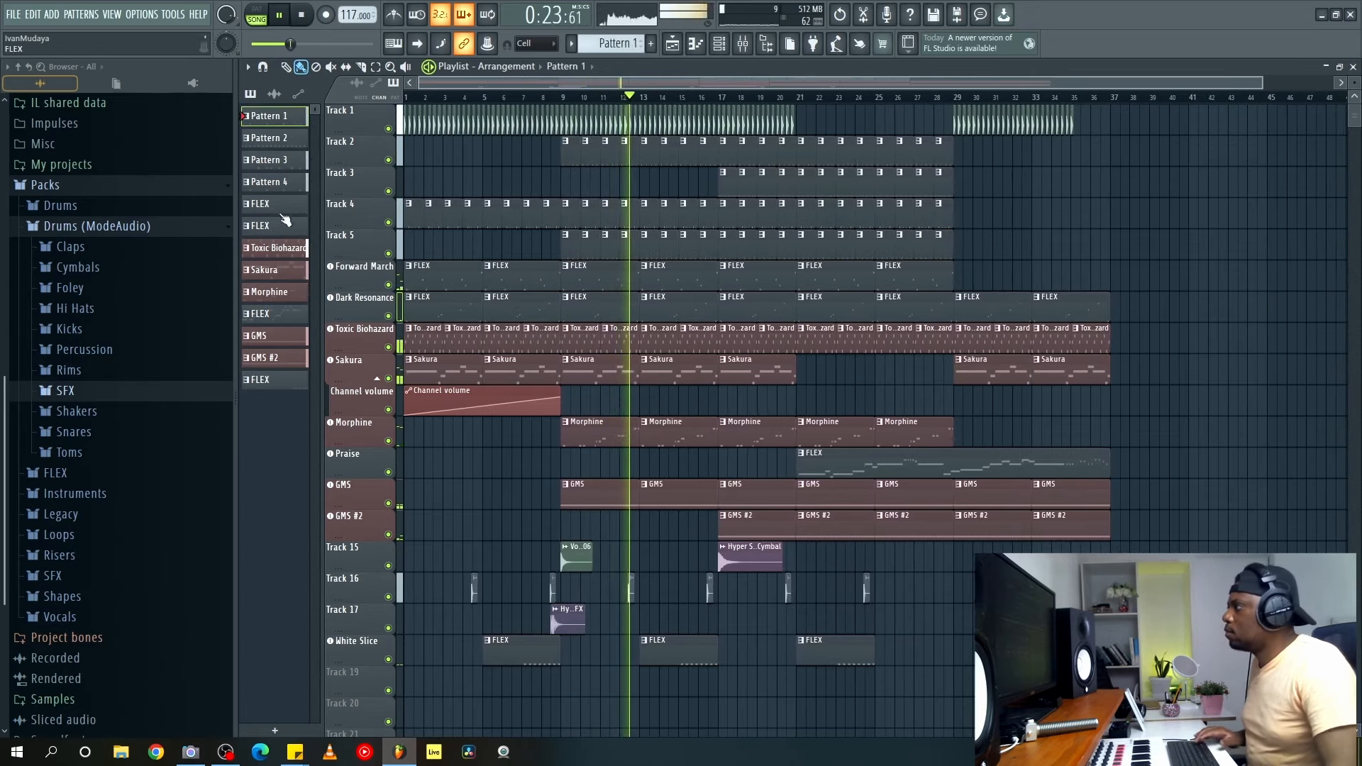
right_click(283, 225)
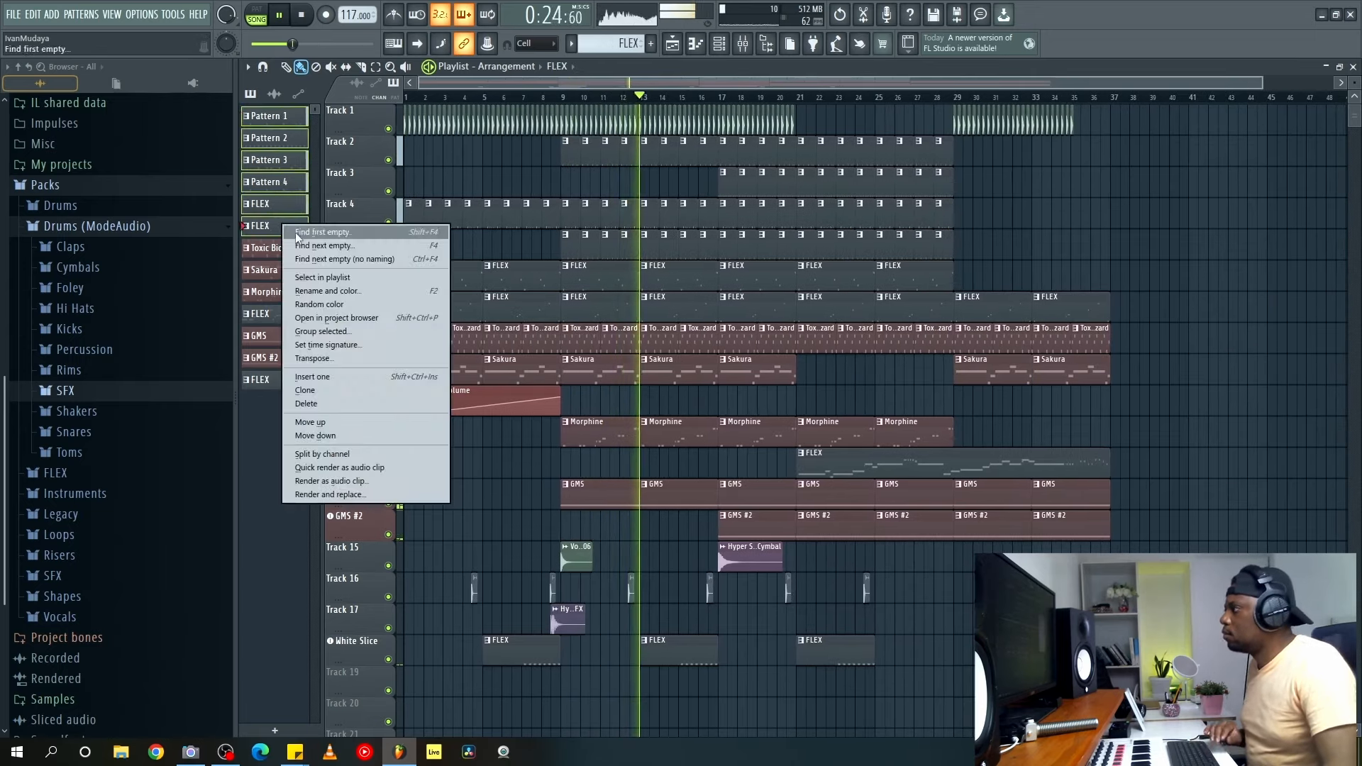
click(338, 306)
click(176, 233)
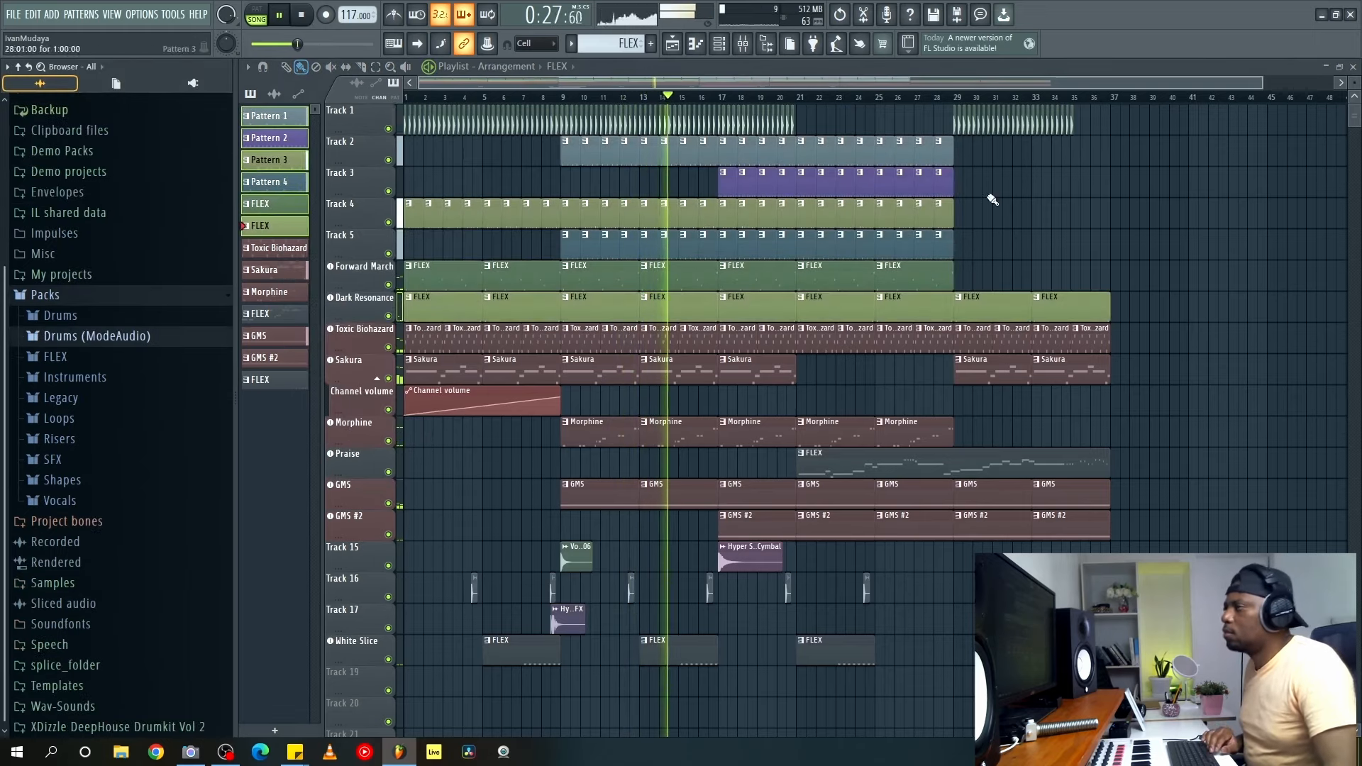
Check the settings of the Praise FLEX synth during playback, close it and stop the song.
drag(1264, 85, 1153, 84)
drag(1355, 84, 1354, 80)
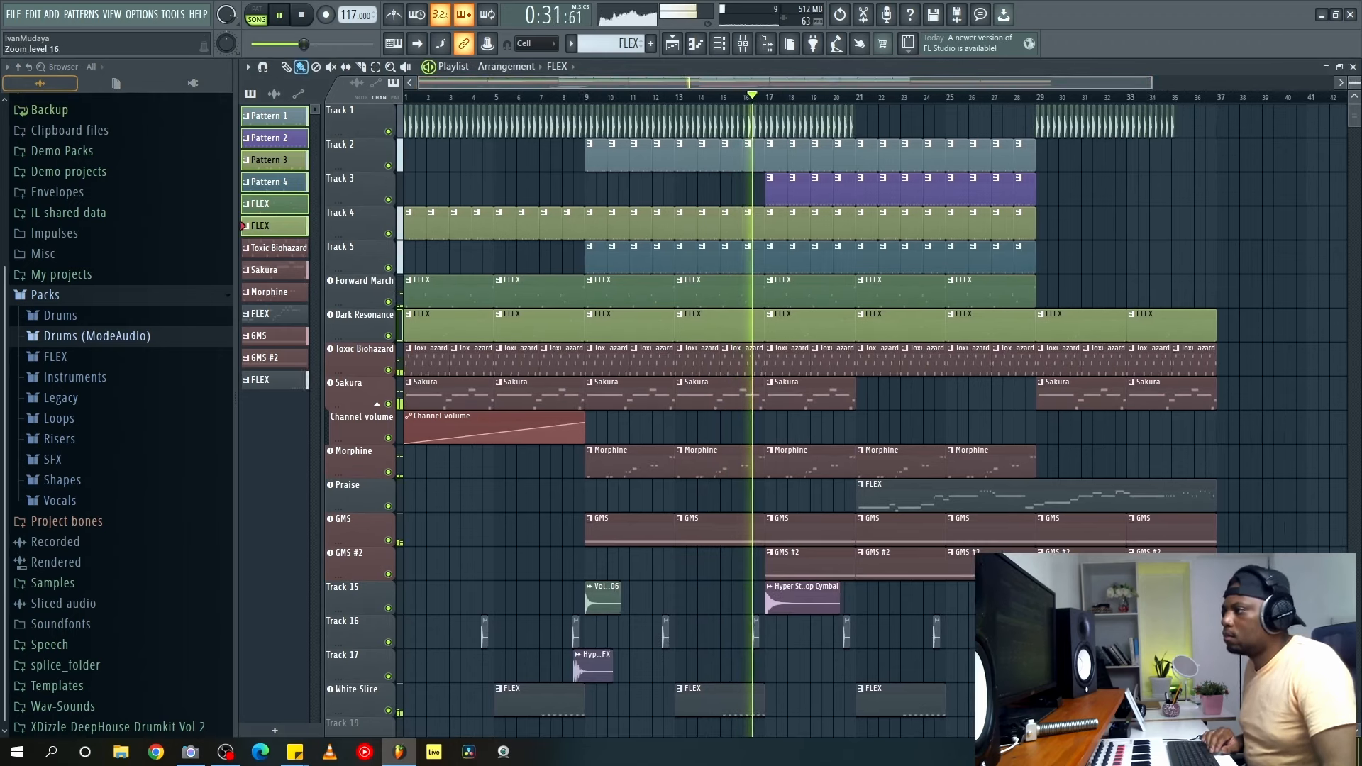
click(929, 506)
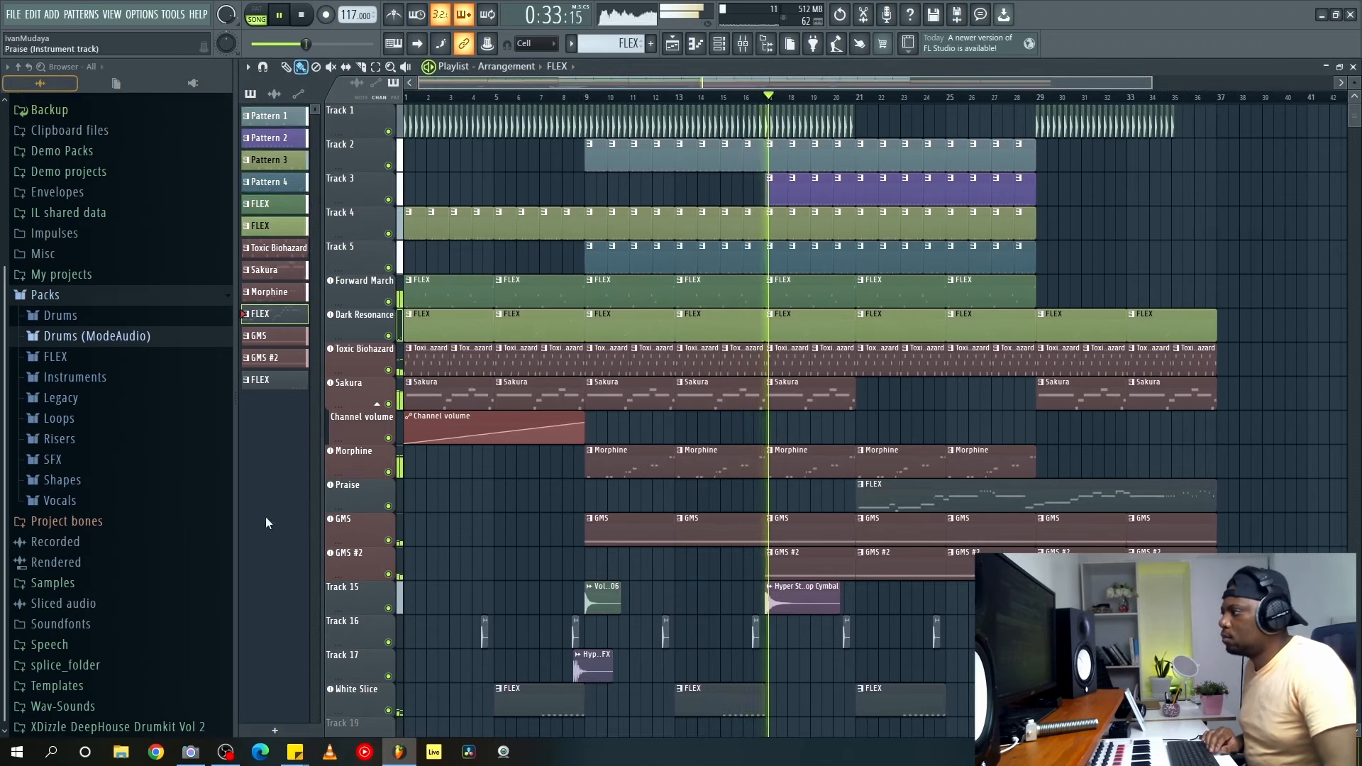
click(359, 496)
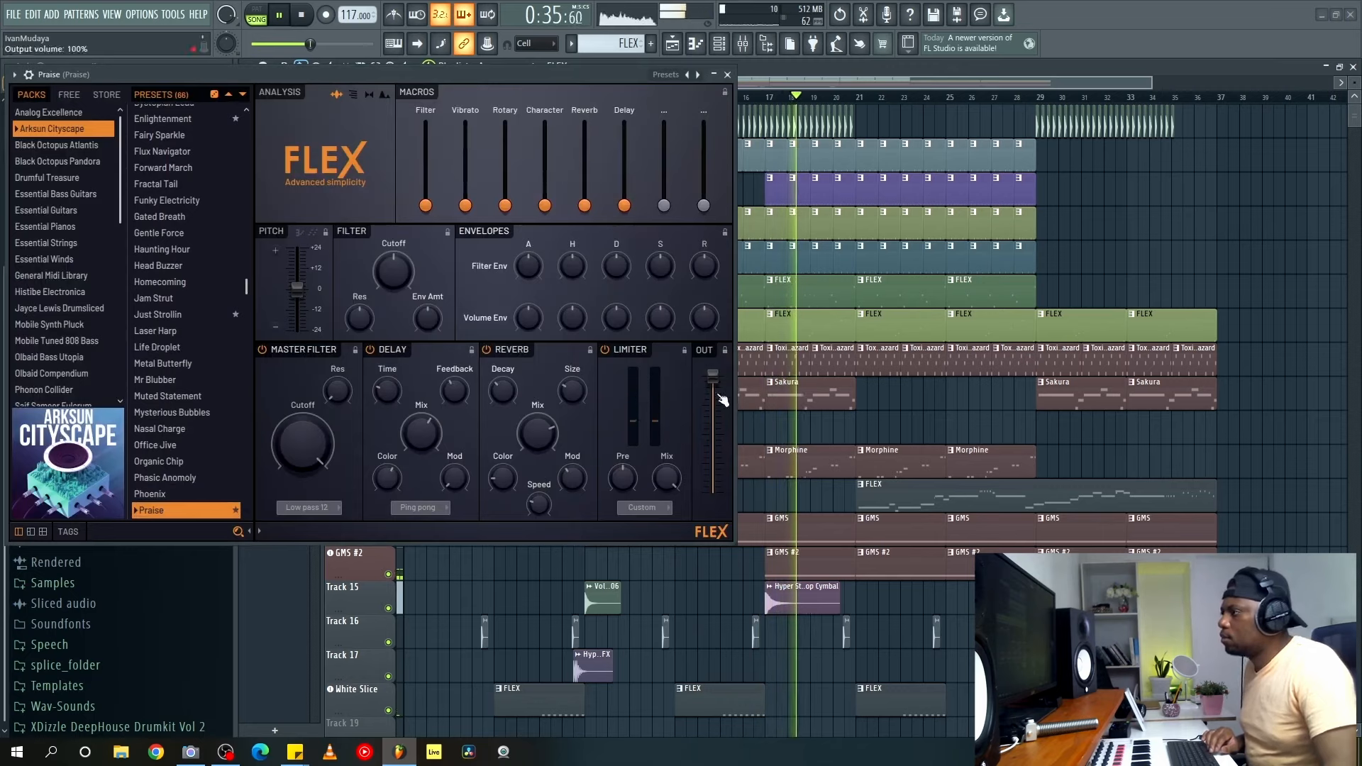
click(727, 74)
key(space)
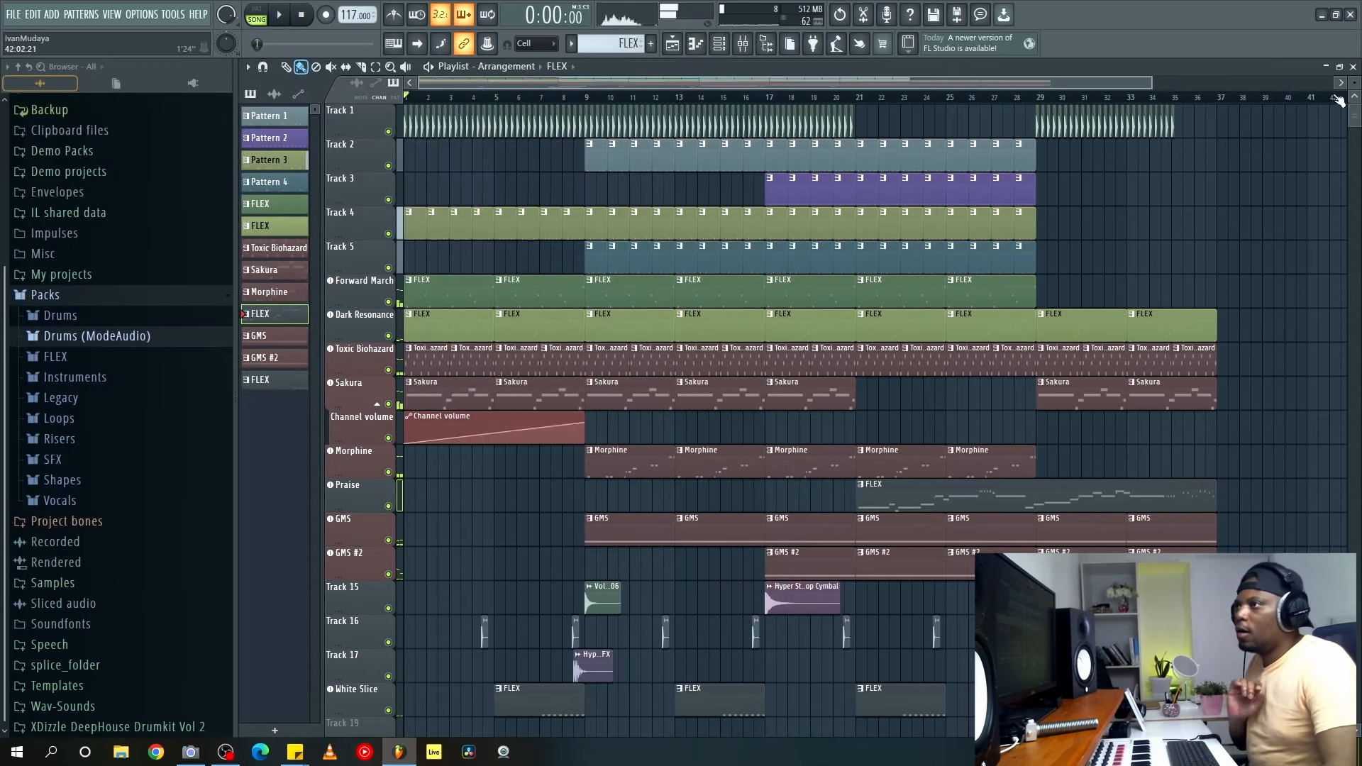
Play through the arrangement and add another Volt CleanCrash 06 clip on Track 15 at bar 21.
scroll(781, 426, down, 1)
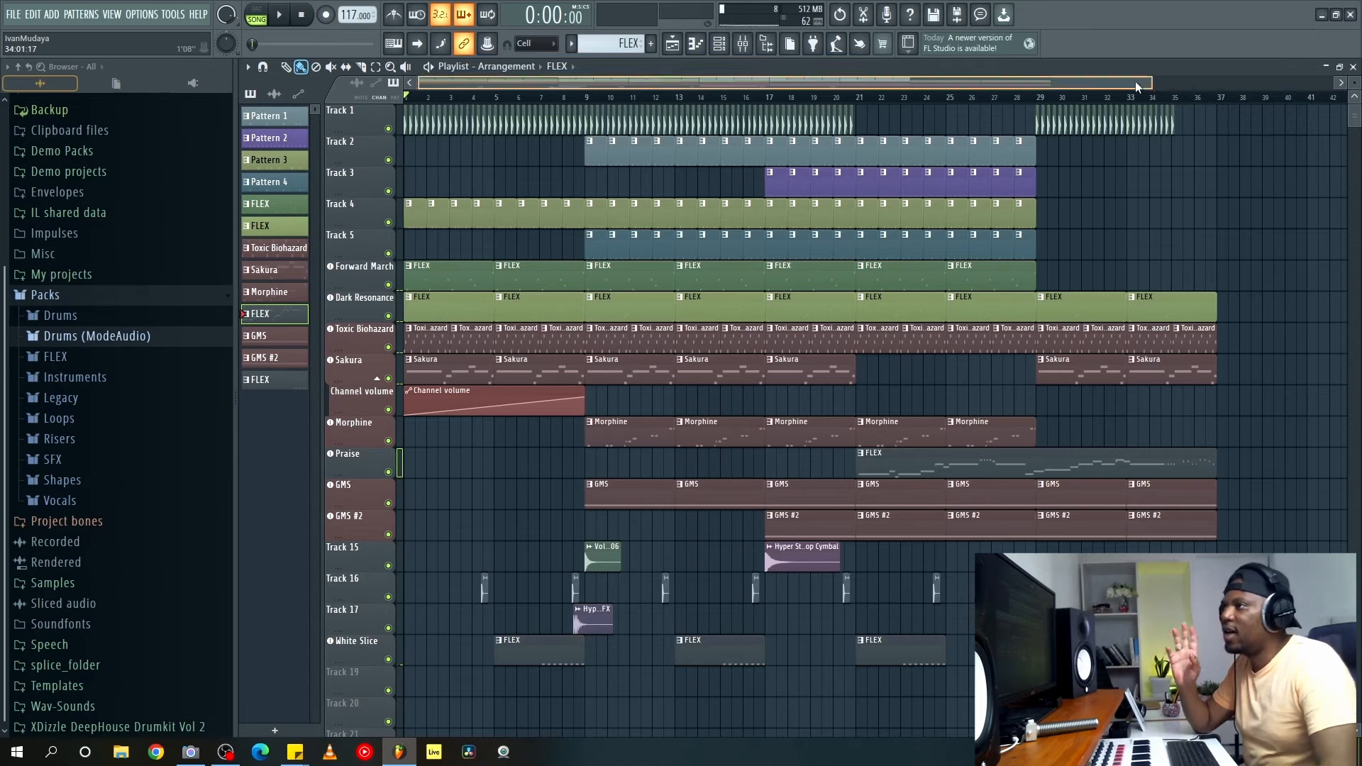
scroll(1356, 84, up, 1)
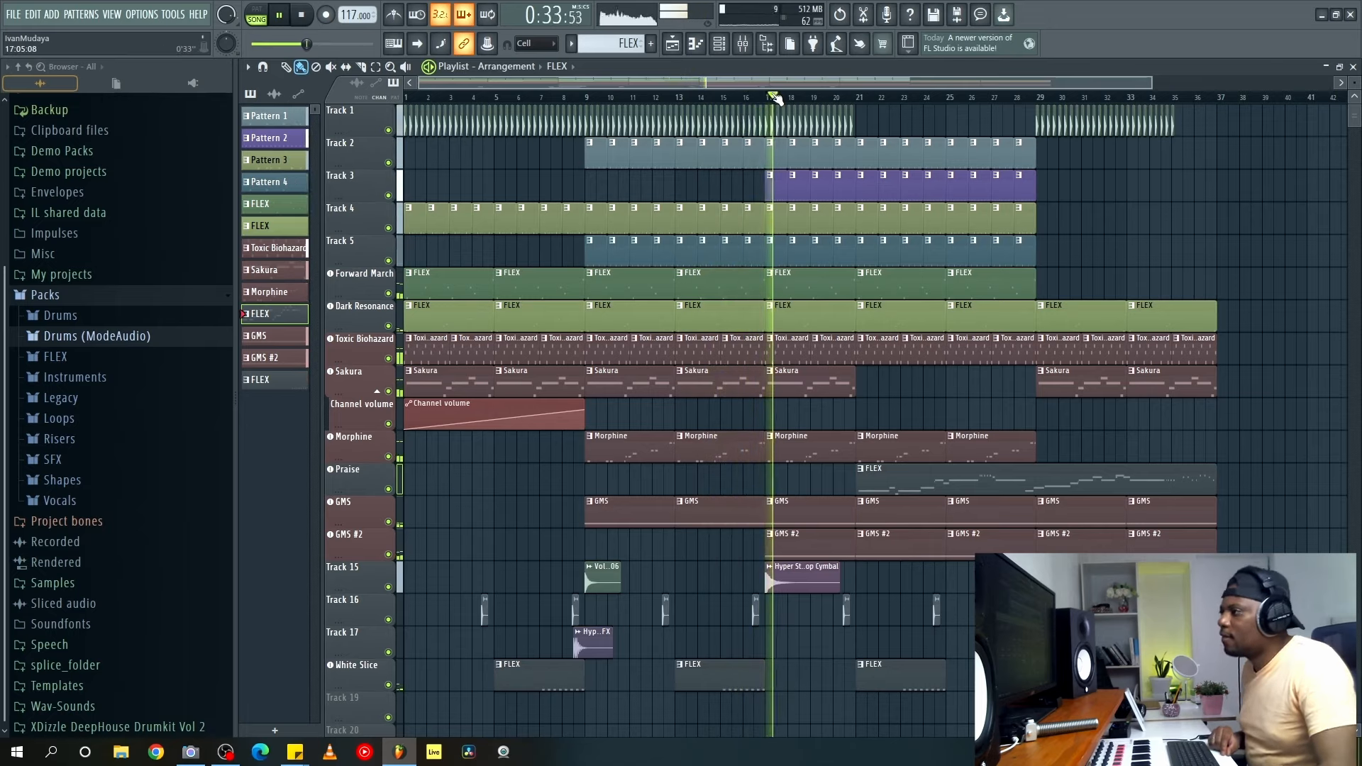
scroll(778, 100, down, 2)
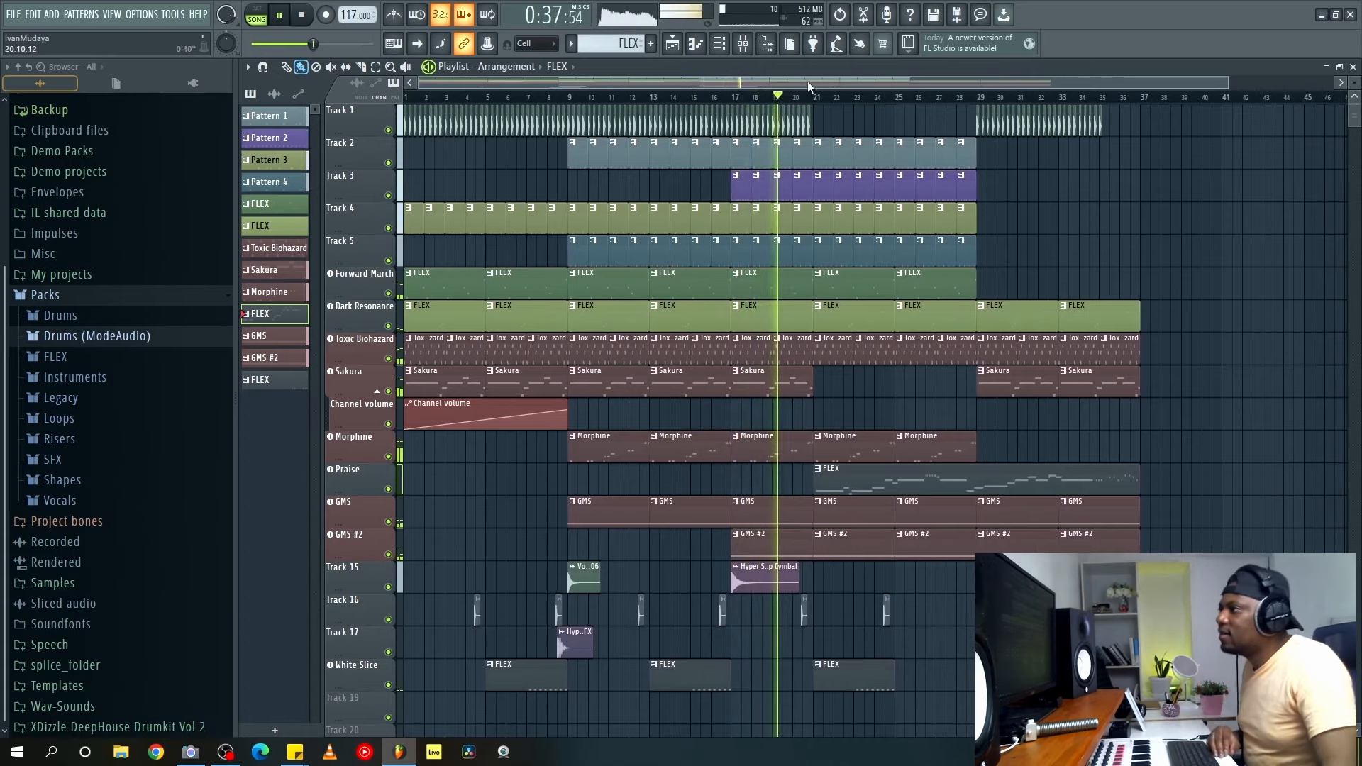
drag(1221, 82, 1180, 81)
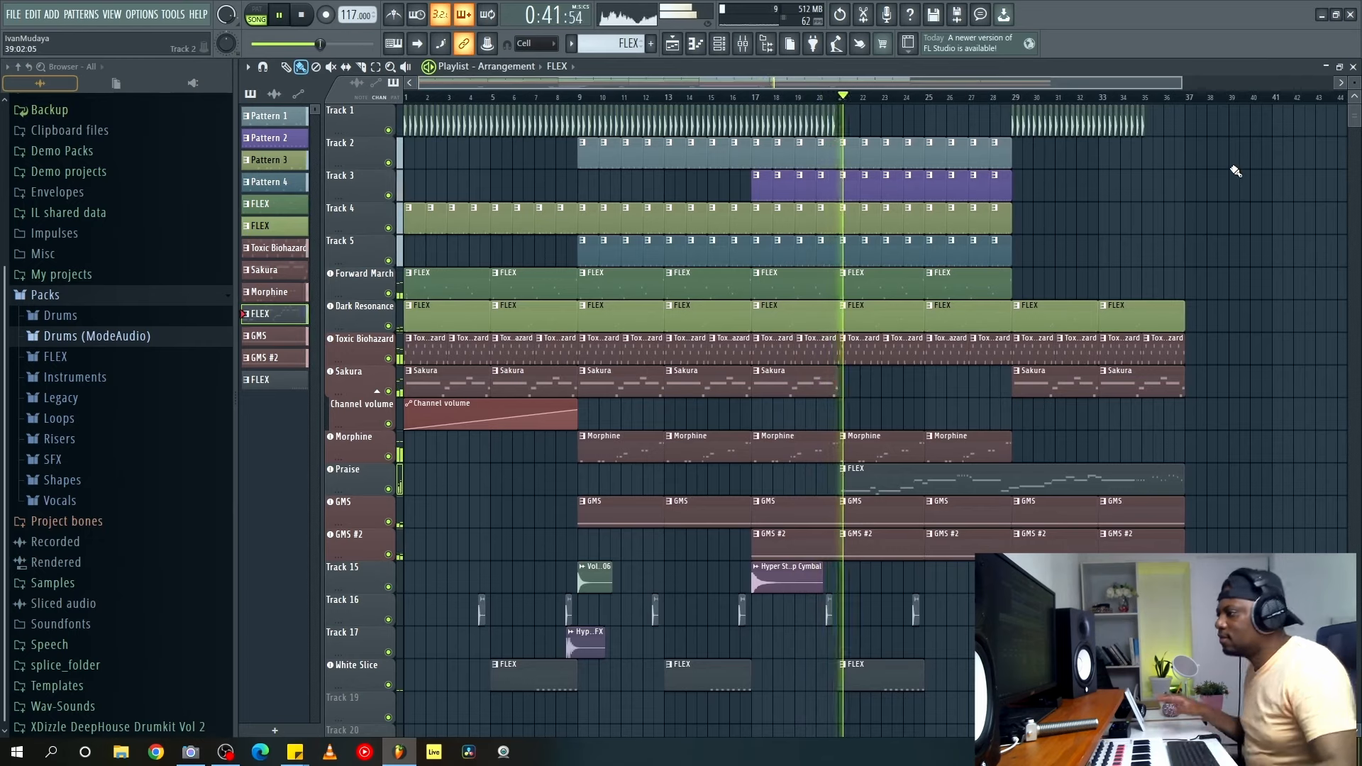
click(602, 579)
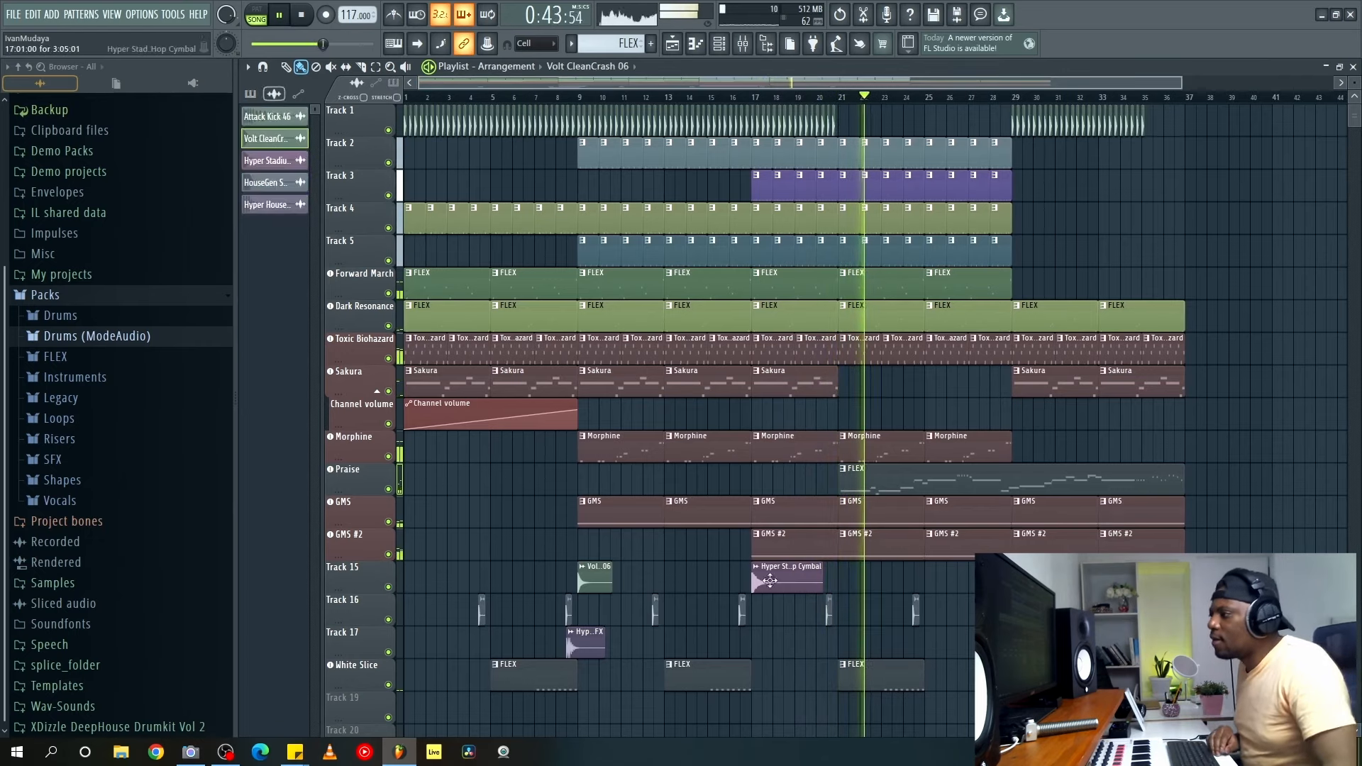
click(855, 581)
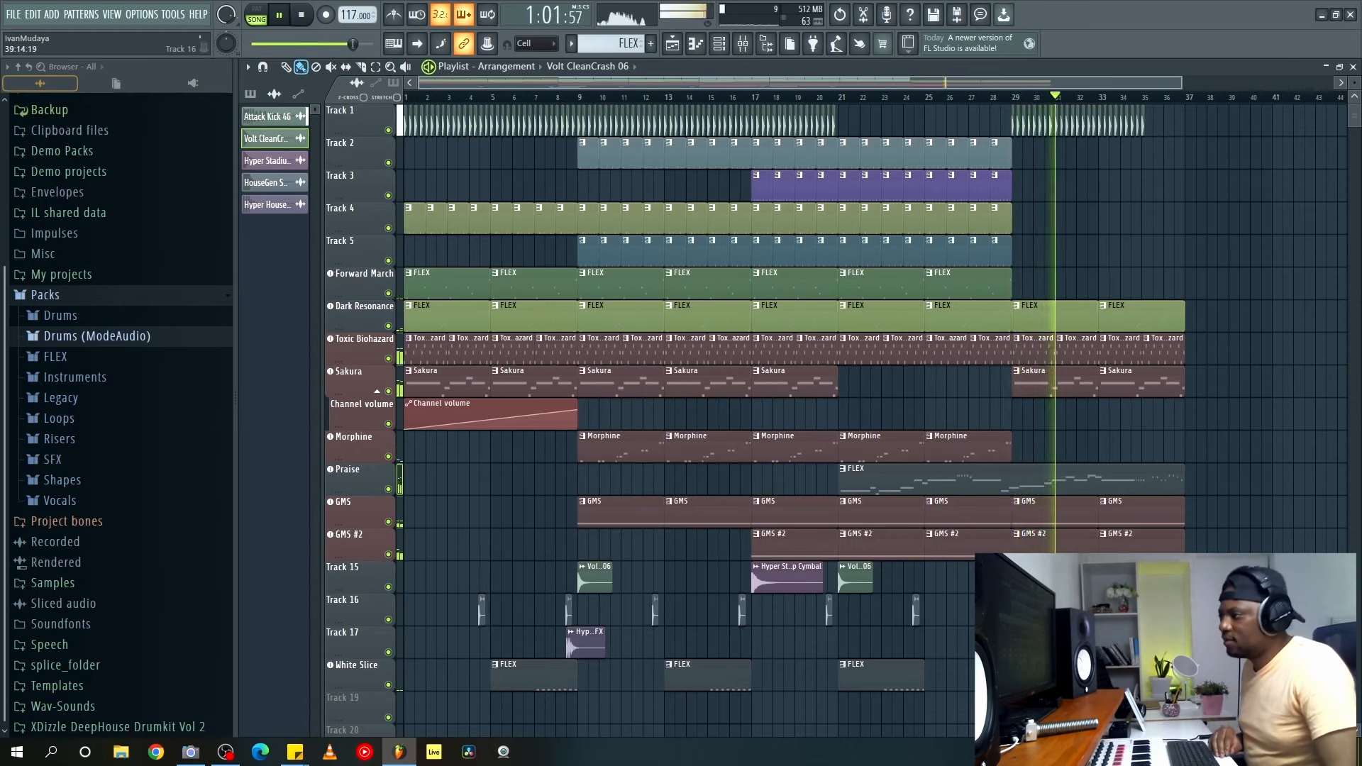
click(788, 580)
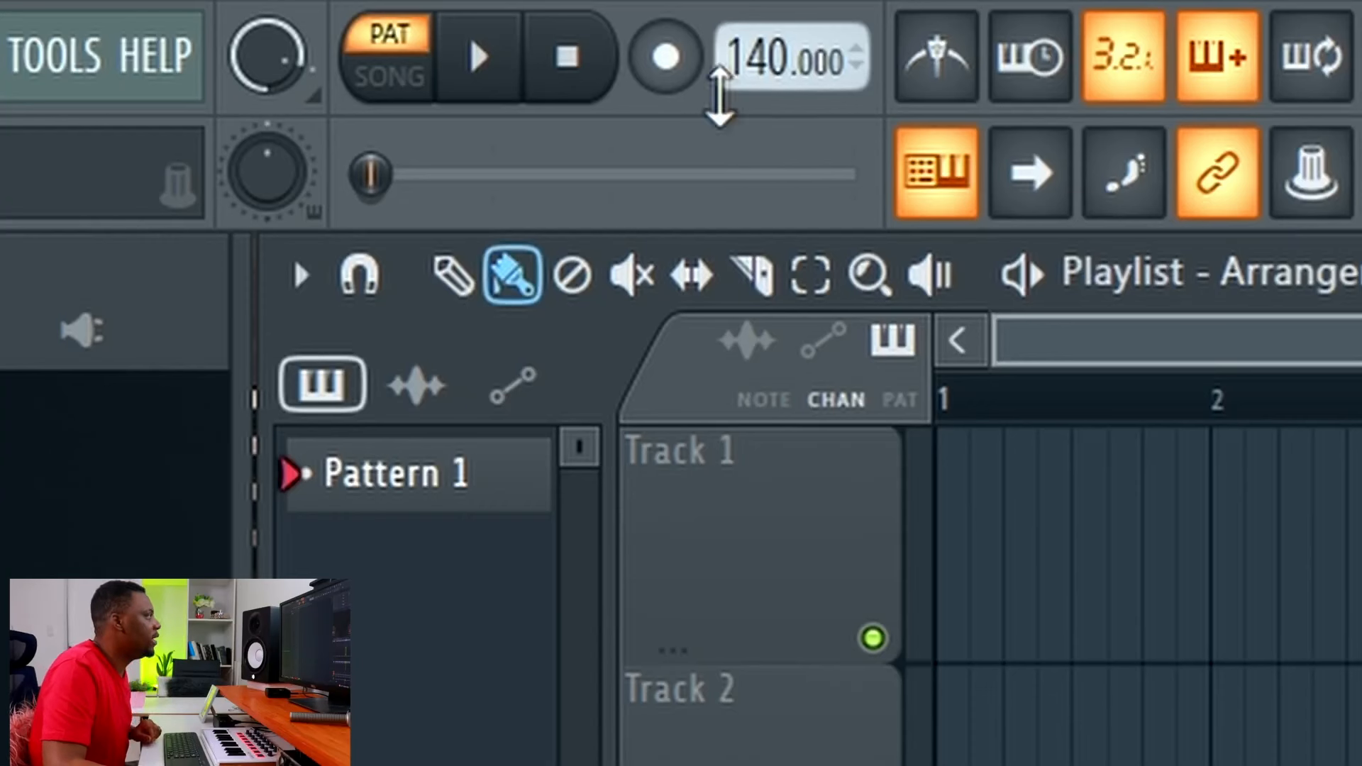
Set the tempo of the new project to 122 BPM.
right_click(767, 60)
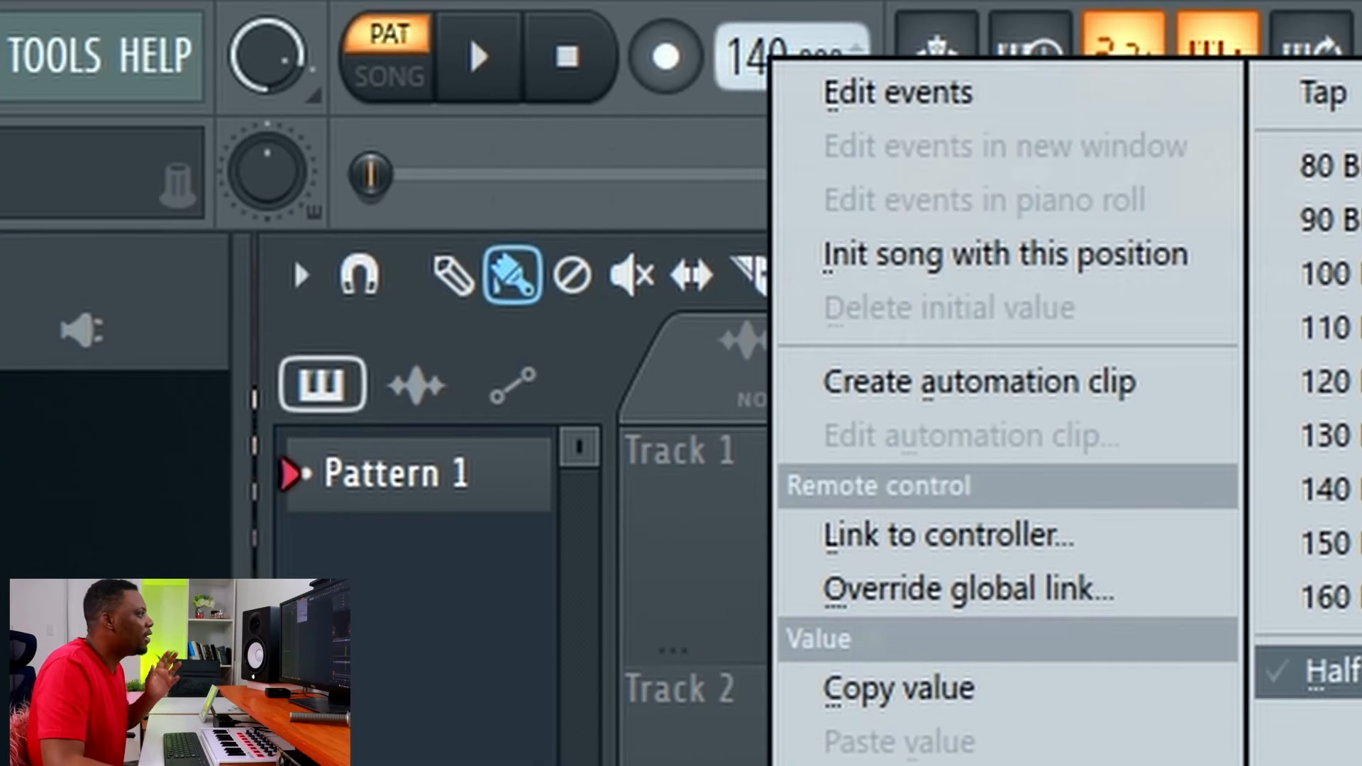
click(1333, 381)
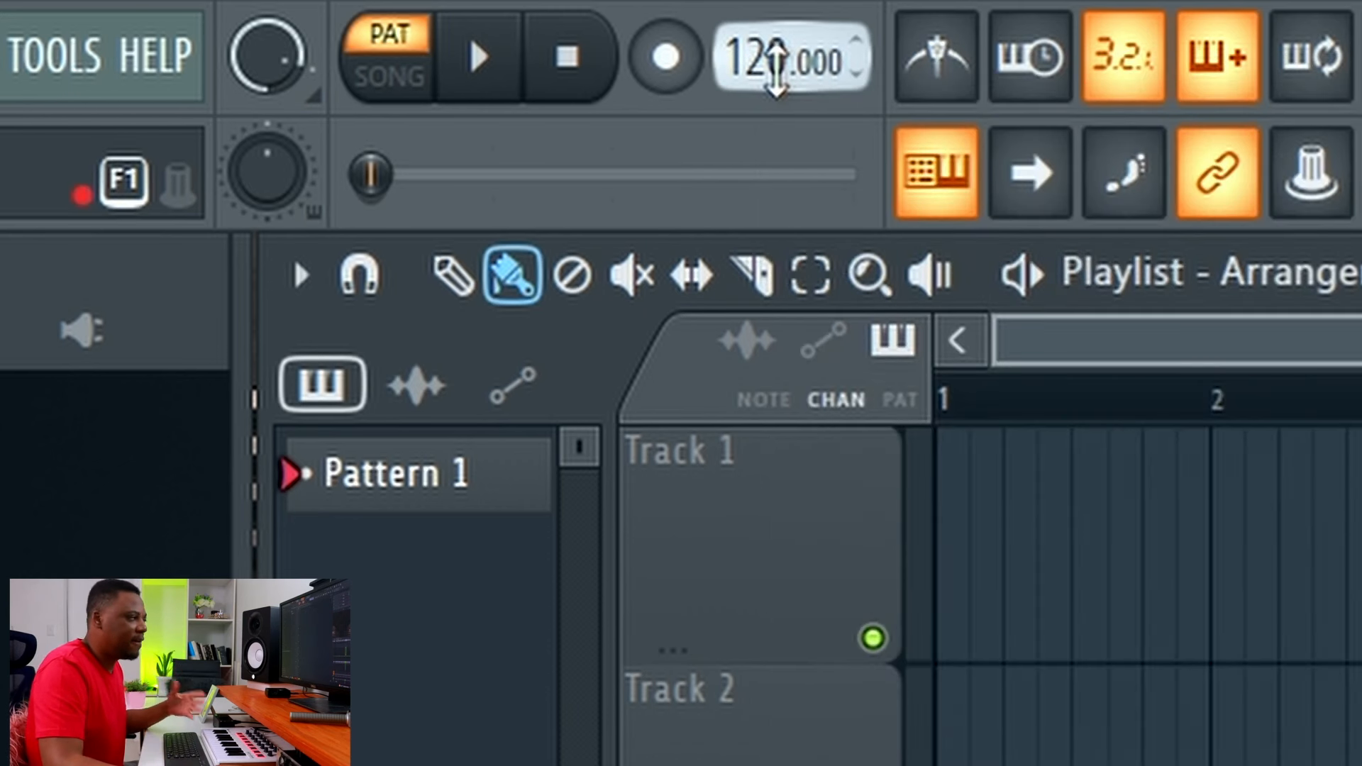
drag(777, 67, 777, 61)
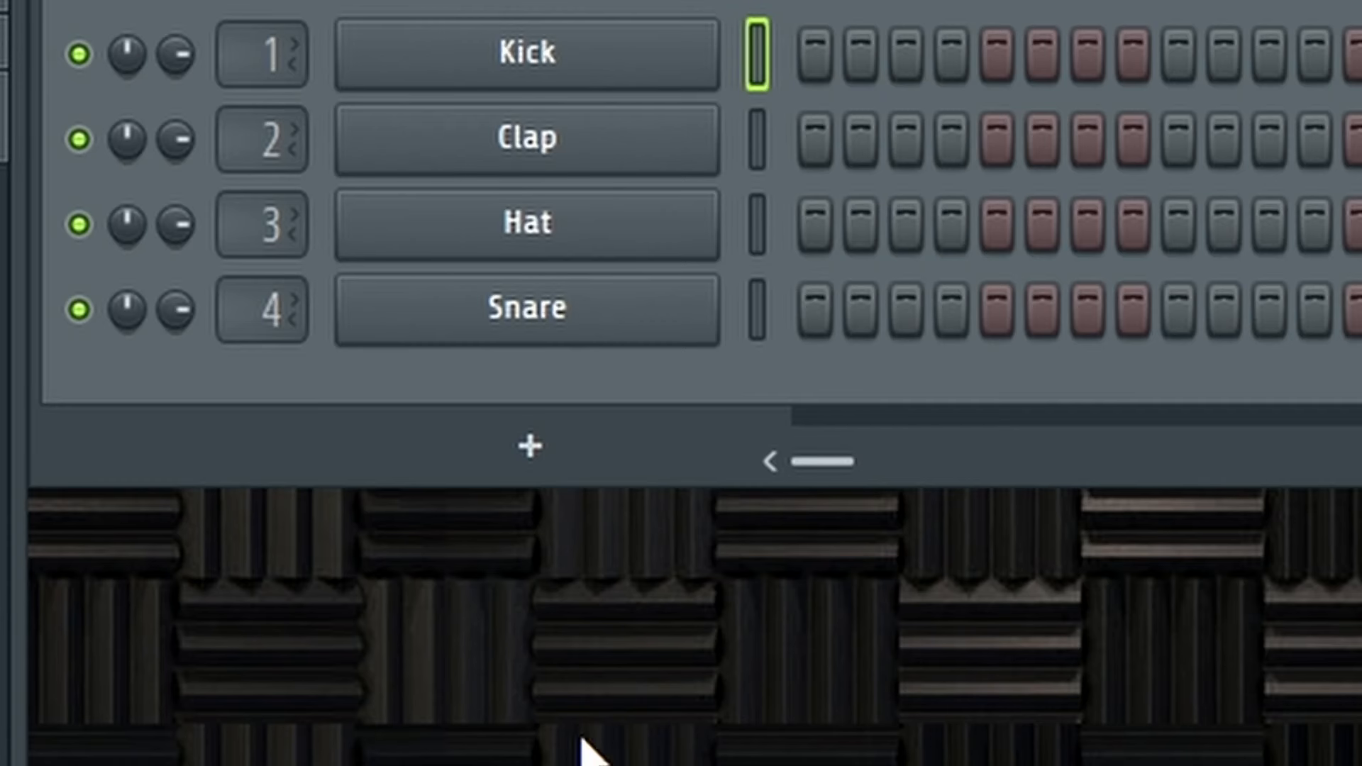
Add the XD Chord 1 sample from the XDizzle DeepHouse Drumkit Vol 2 chords as a new channel below Snare.
drag(582, 742, 596, 416)
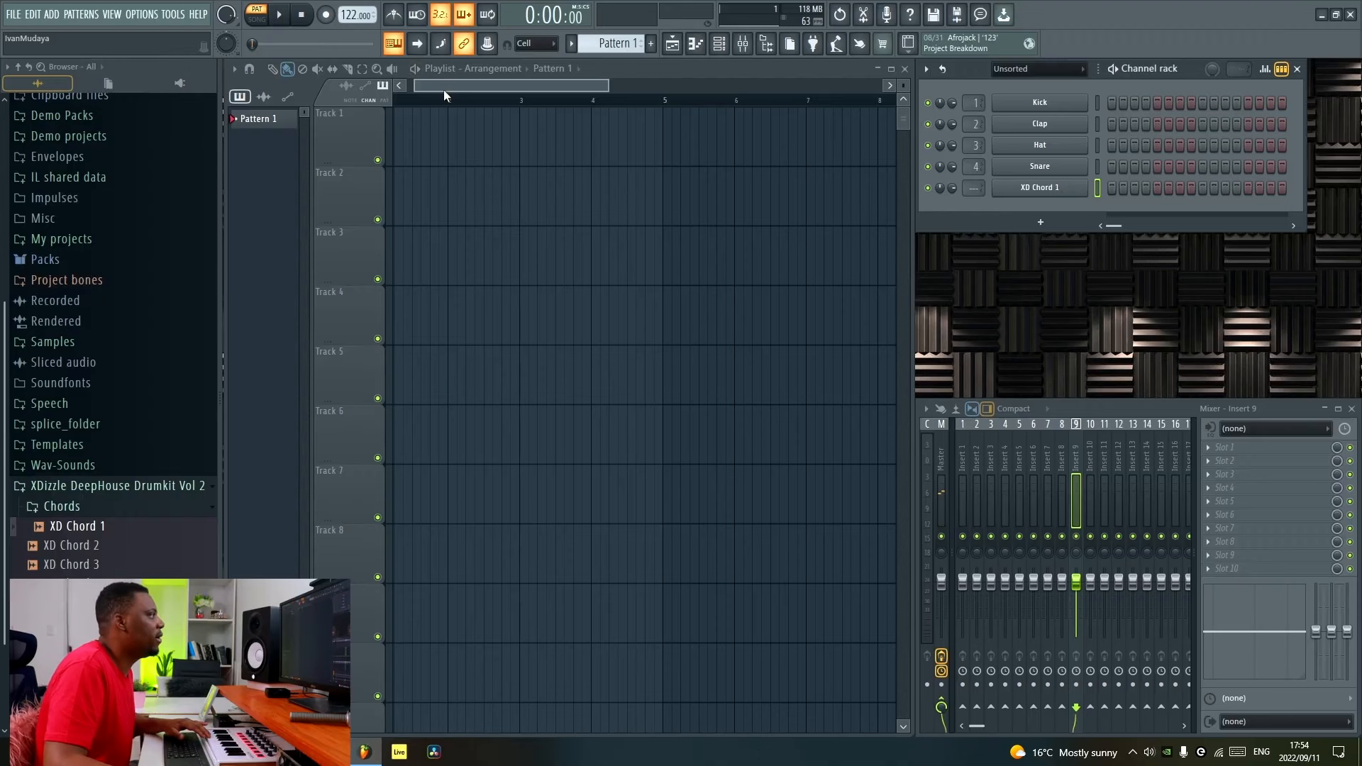
drag(444, 88, 427, 84)
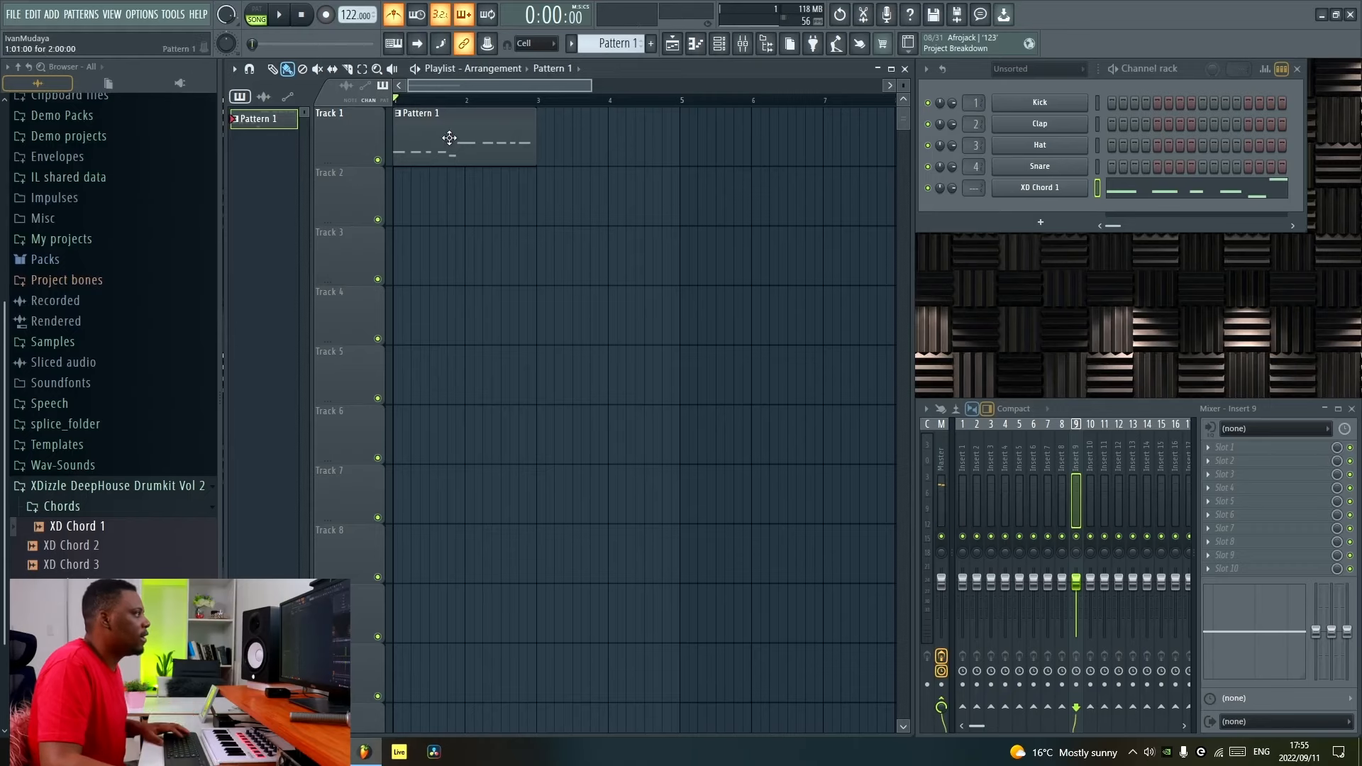
Open Pattern 1's XD Chord 1 notes in the piano roll and examine them while the song plays.
double_click(449, 138)
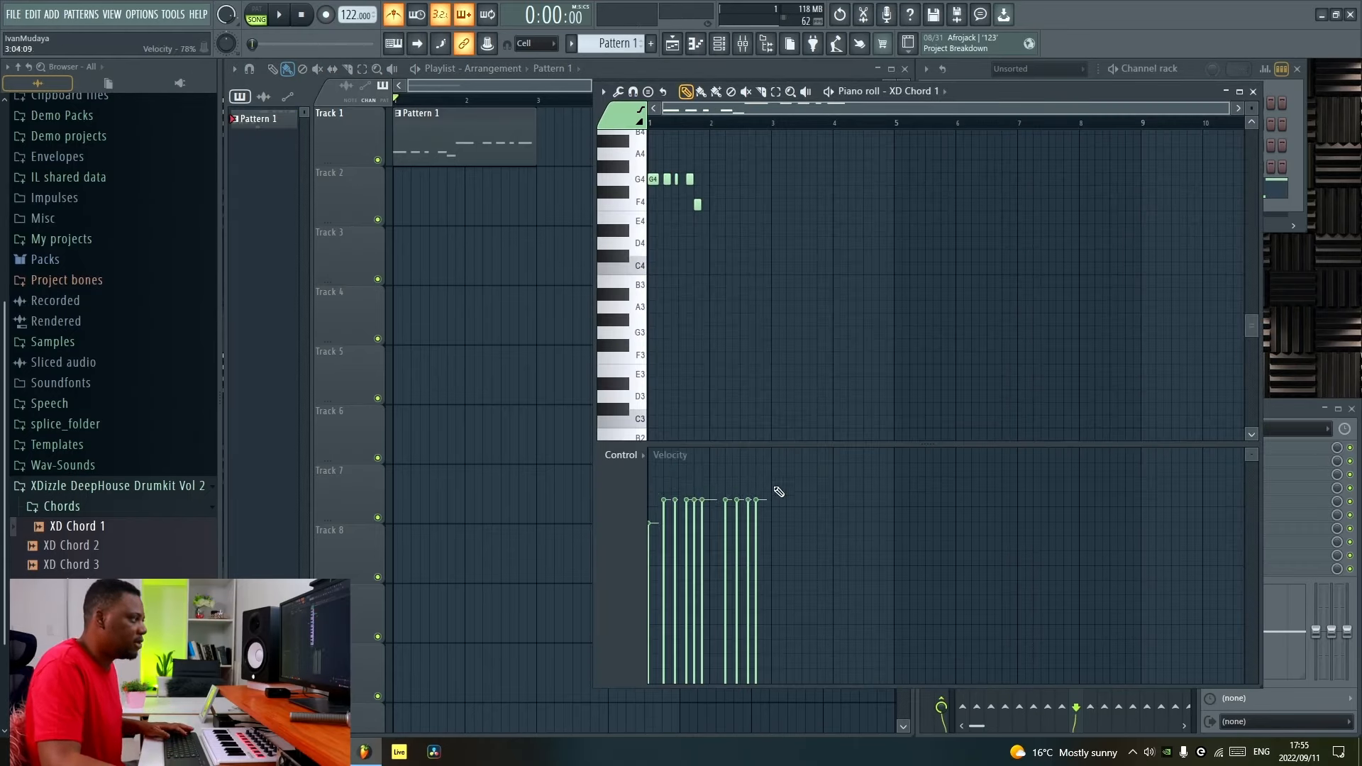
scroll(665, 110, up, 4)
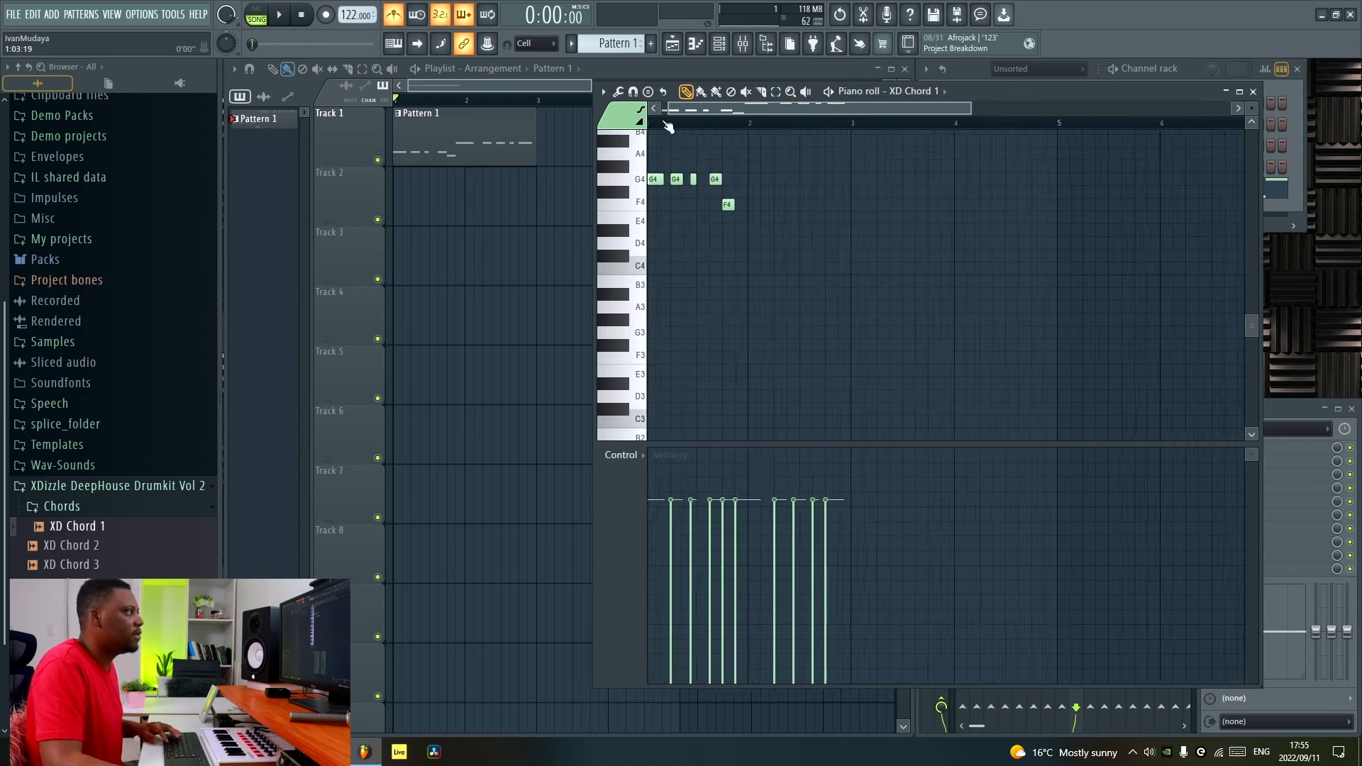
key(space)
scroll(752, 174, up, 2)
scroll(791, 126, down, 2)
scroll(794, 127, down, 3)
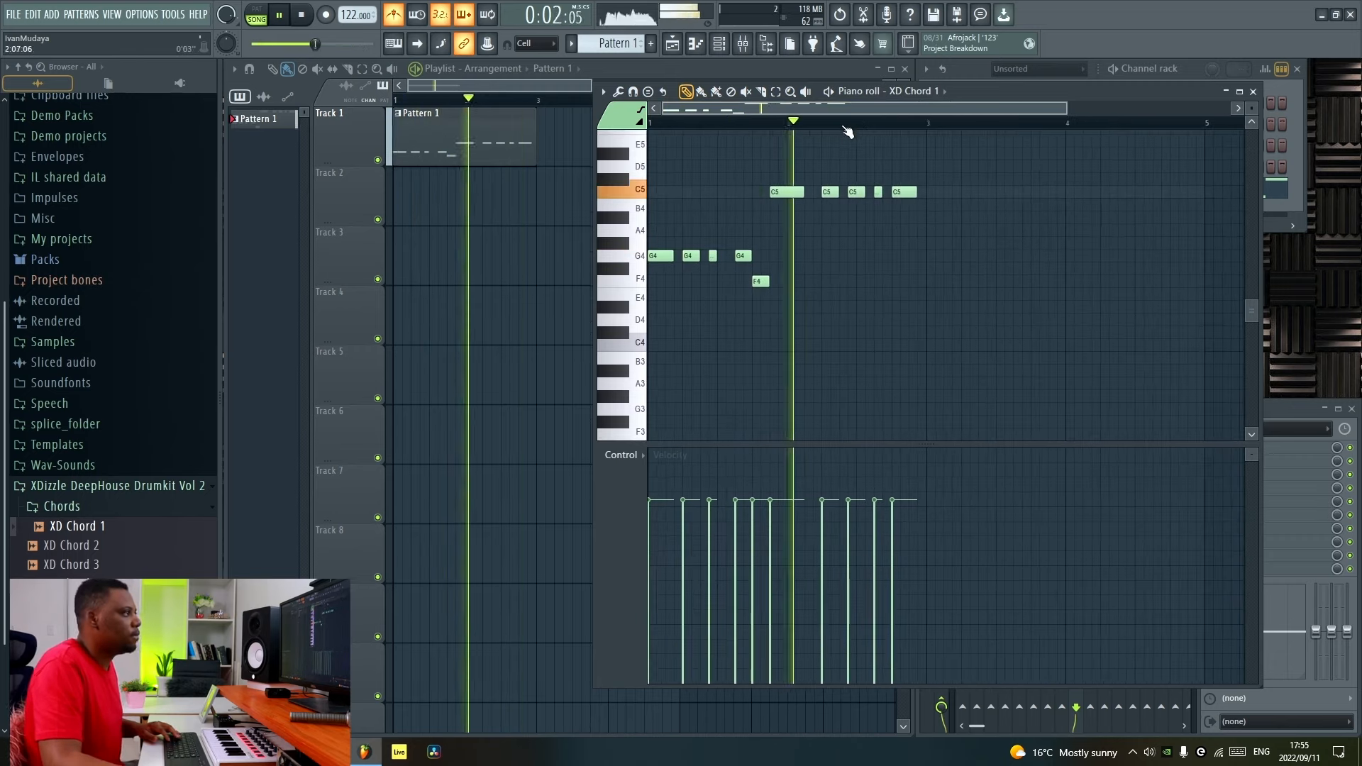
Place a second Pattern 1 clip on Track 1 at bar 3.
click(547, 142)
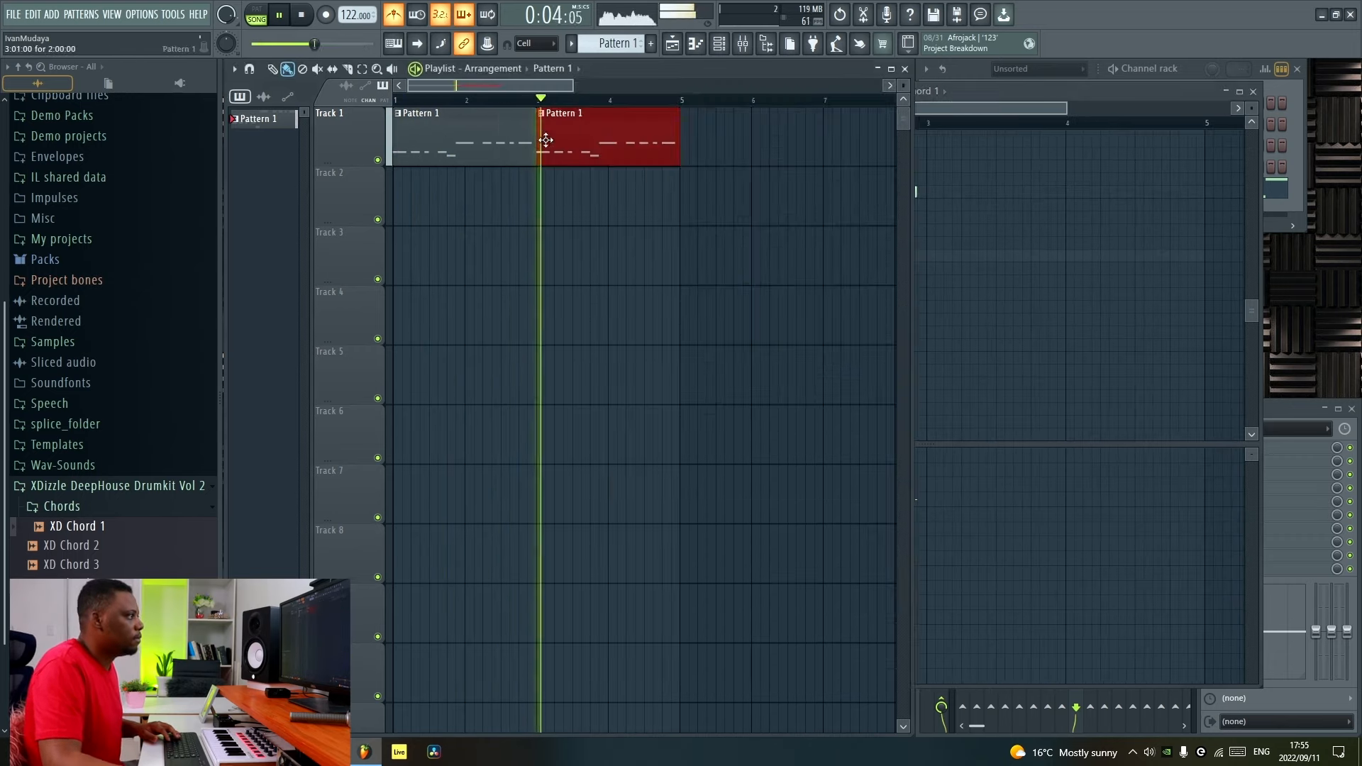
drag(903, 86, 903, 81)
drag(569, 89, 543, 86)
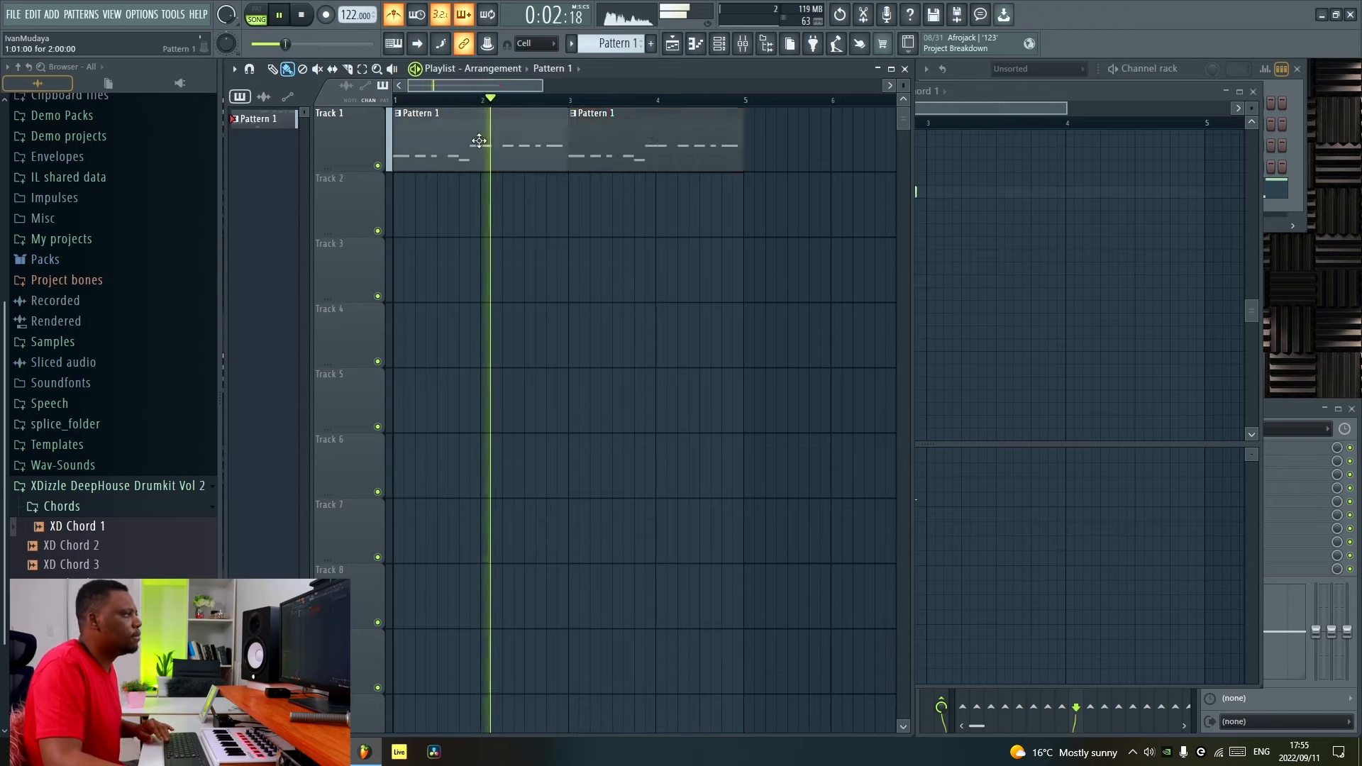
Review the pitches and rhythm of the XD Chord 1 notes once more, and close the piano roll.
double_click(480, 140)
drag(1065, 108, 936, 114)
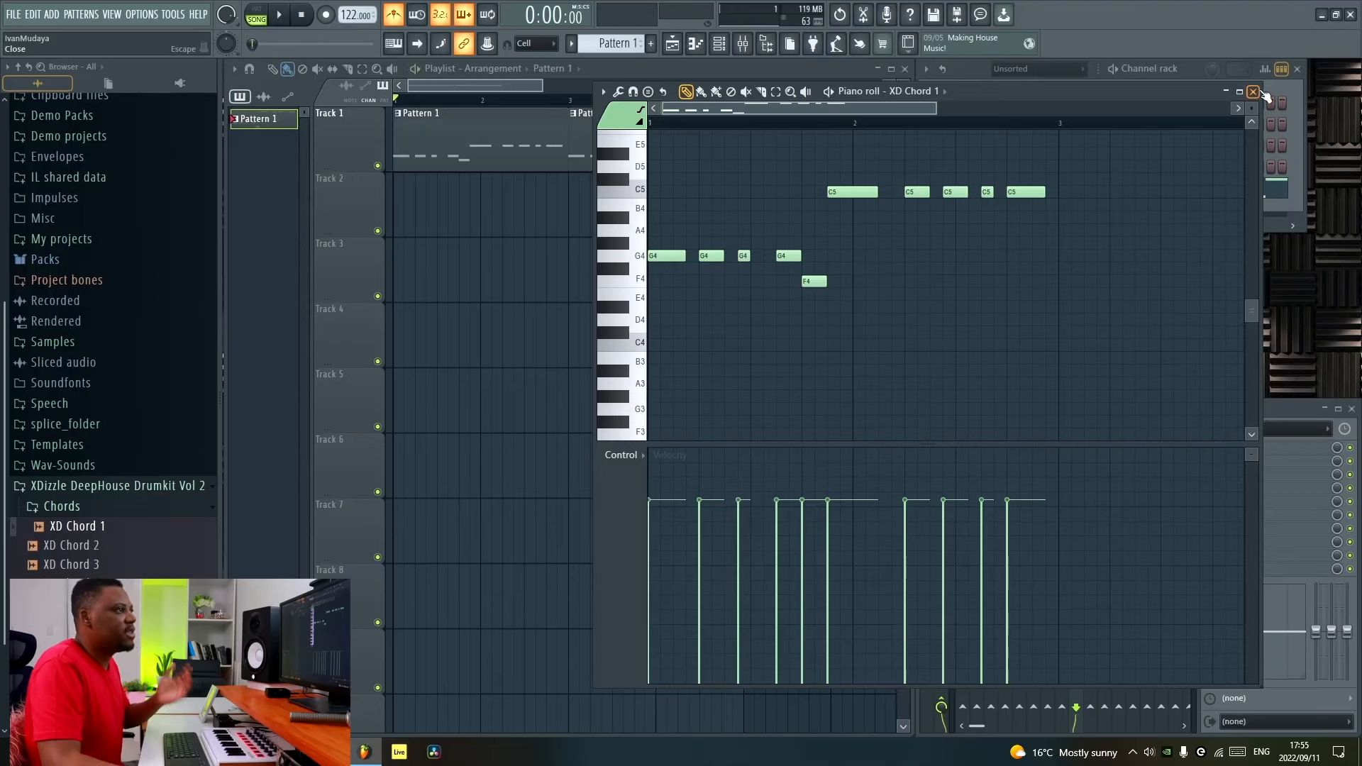
click(1253, 92)
Route the XD Chord 1 channel to mixer track 5 and load Effector in that track's first effect slot.
click(1040, 187)
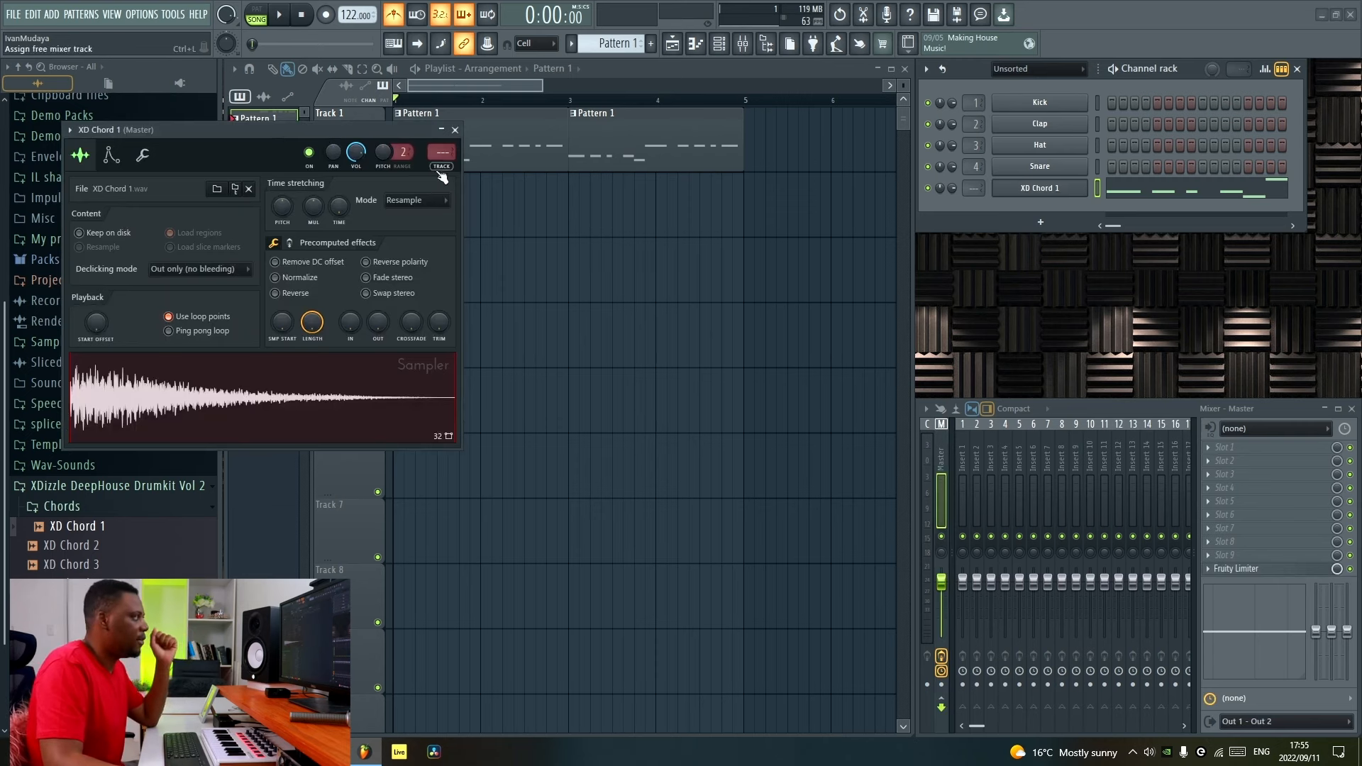
key(ctrl+l)
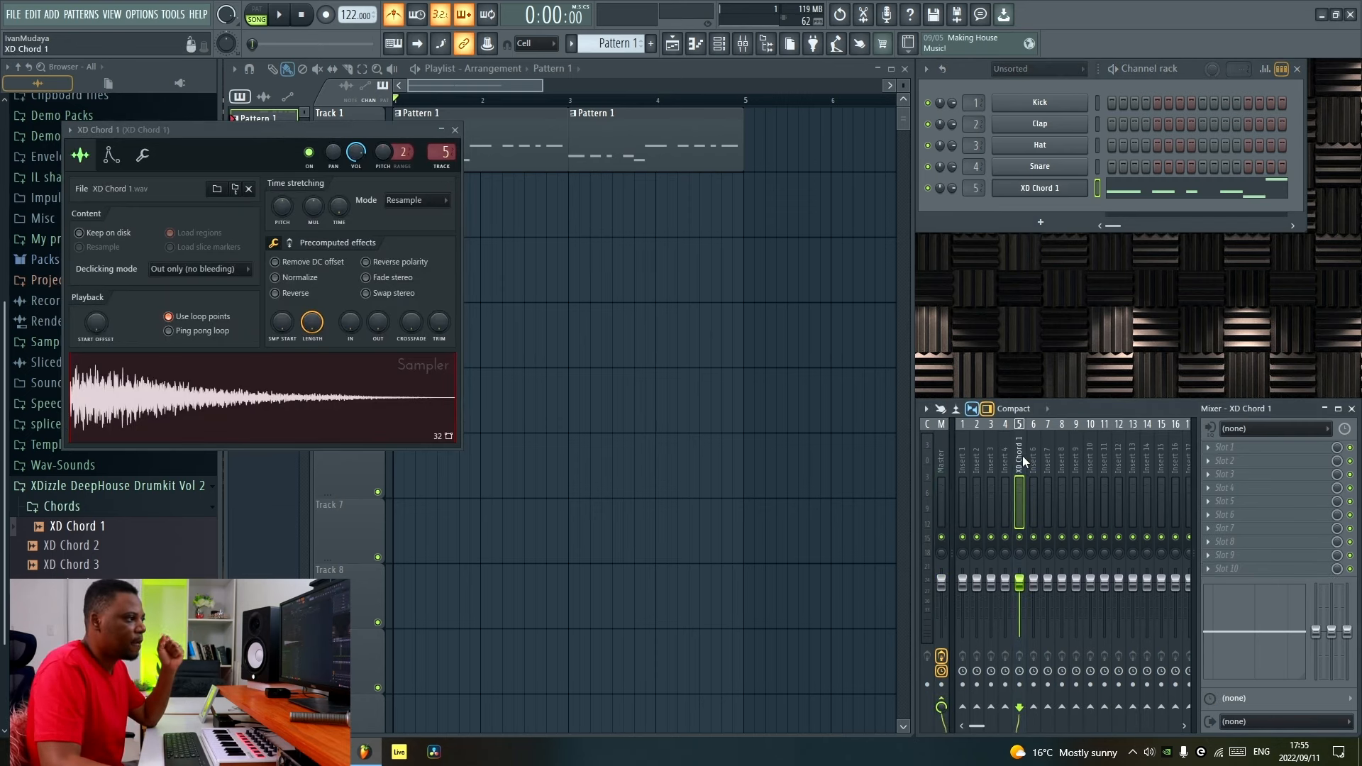
click(1252, 455)
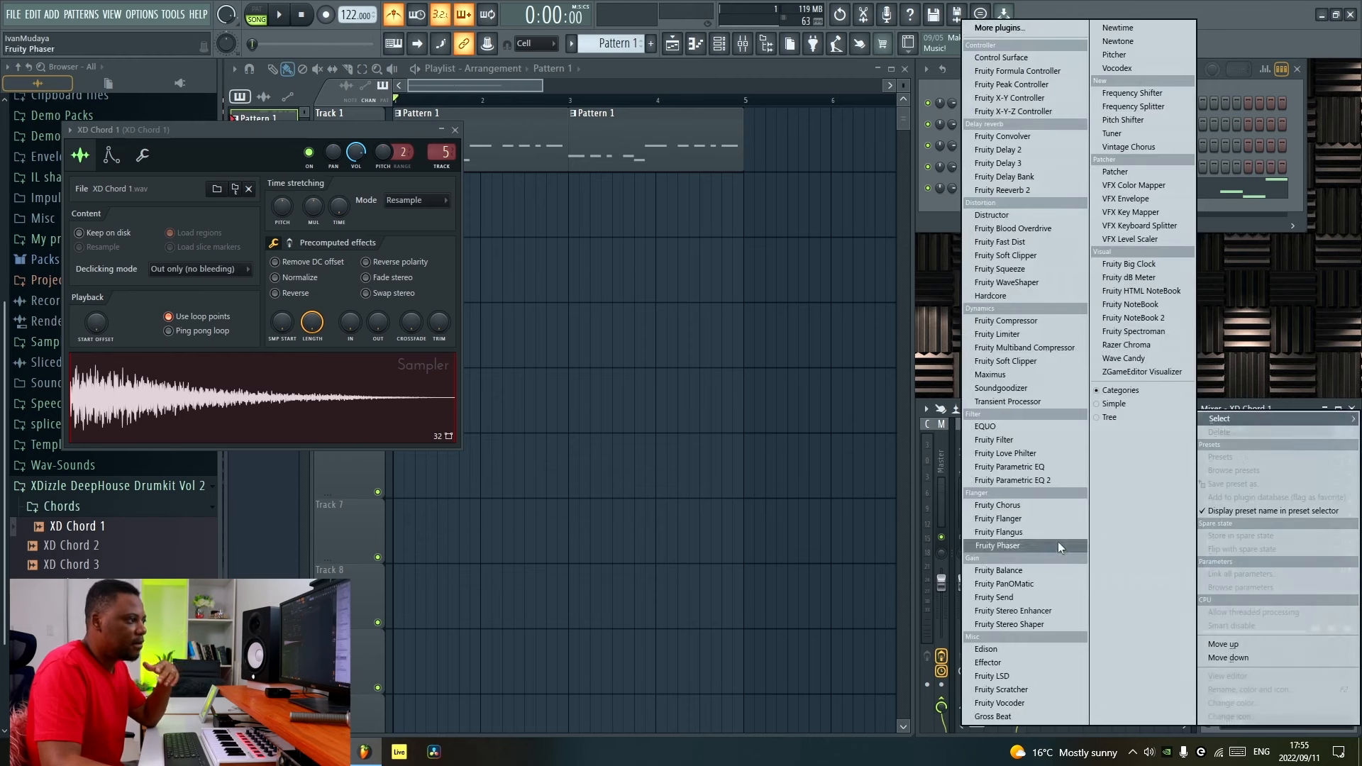
click(1002, 662)
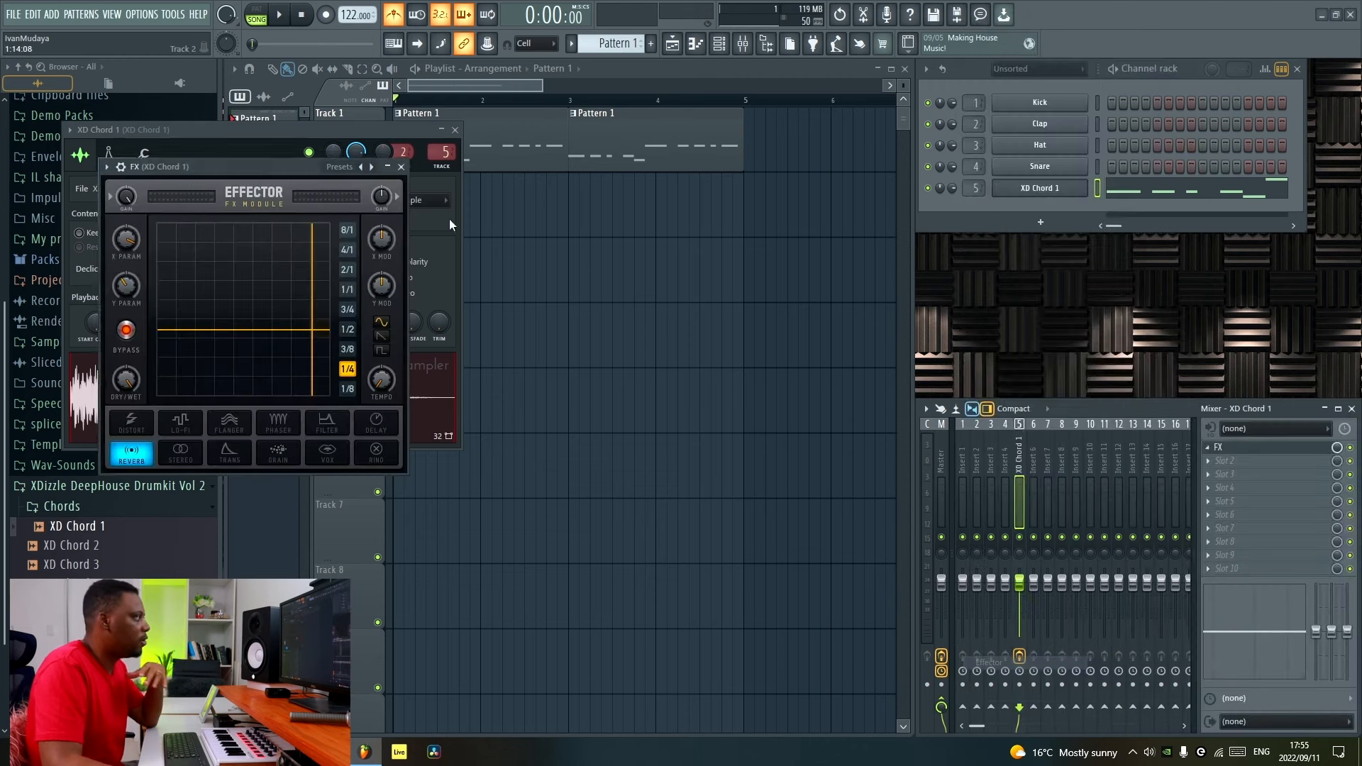
drag(286, 172, 617, 217)
click(454, 130)
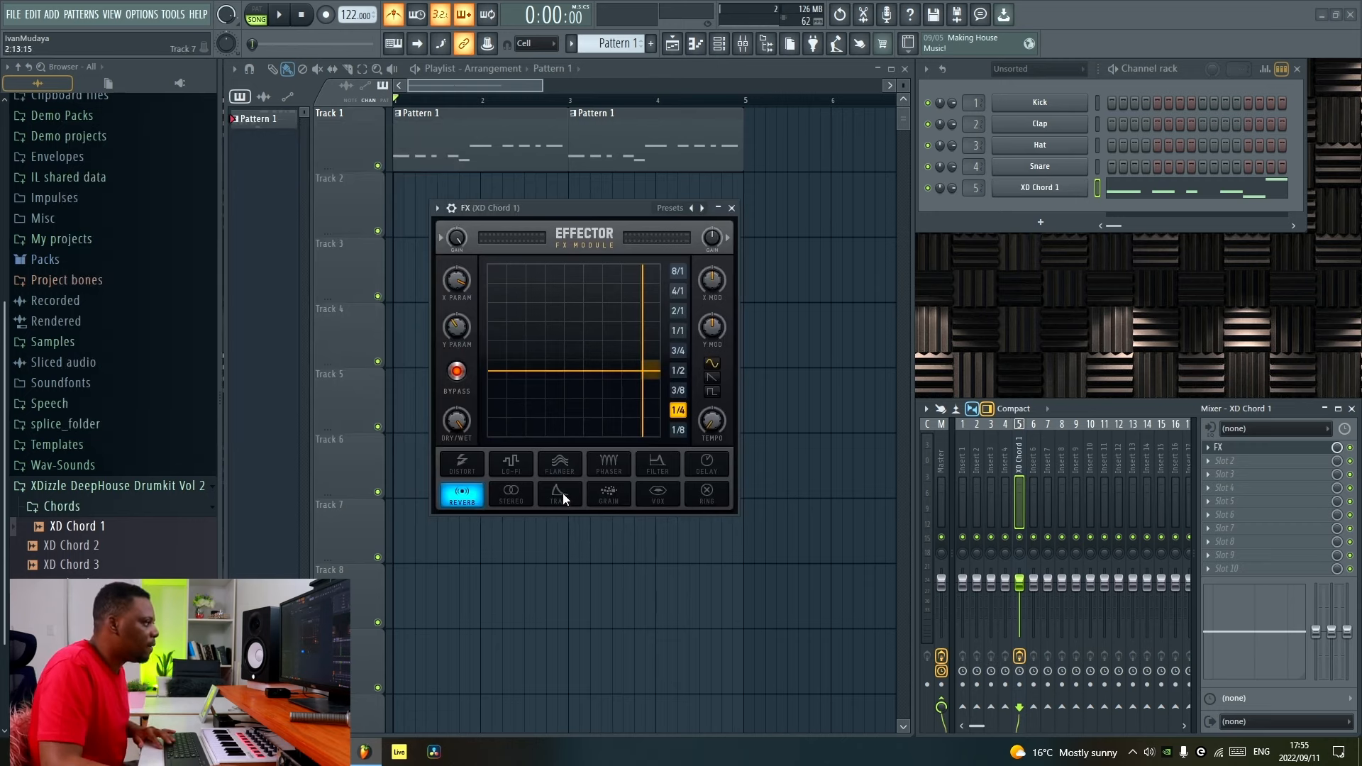
Switch Effector to the Trans effect, with its XY point in the upper-left area of the pad and bypass off.
click(564, 492)
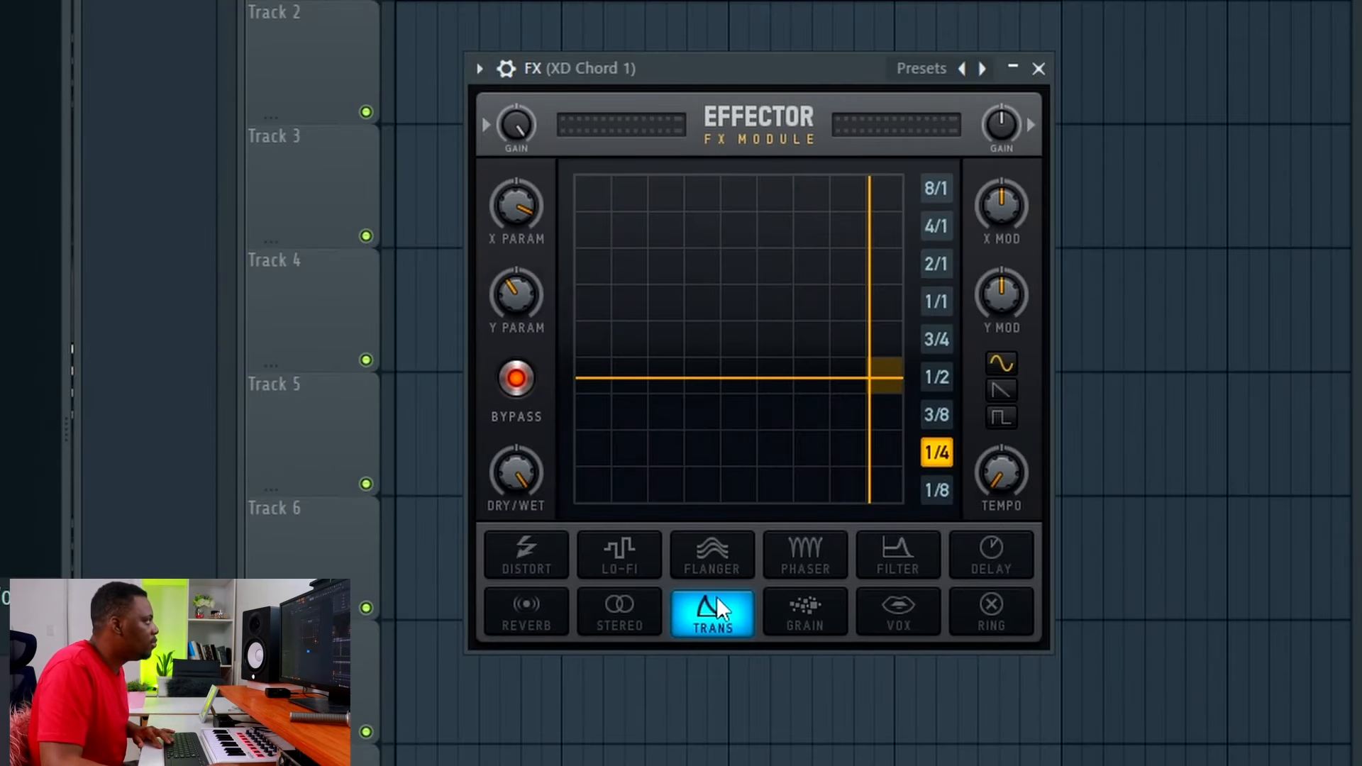
click(631, 241)
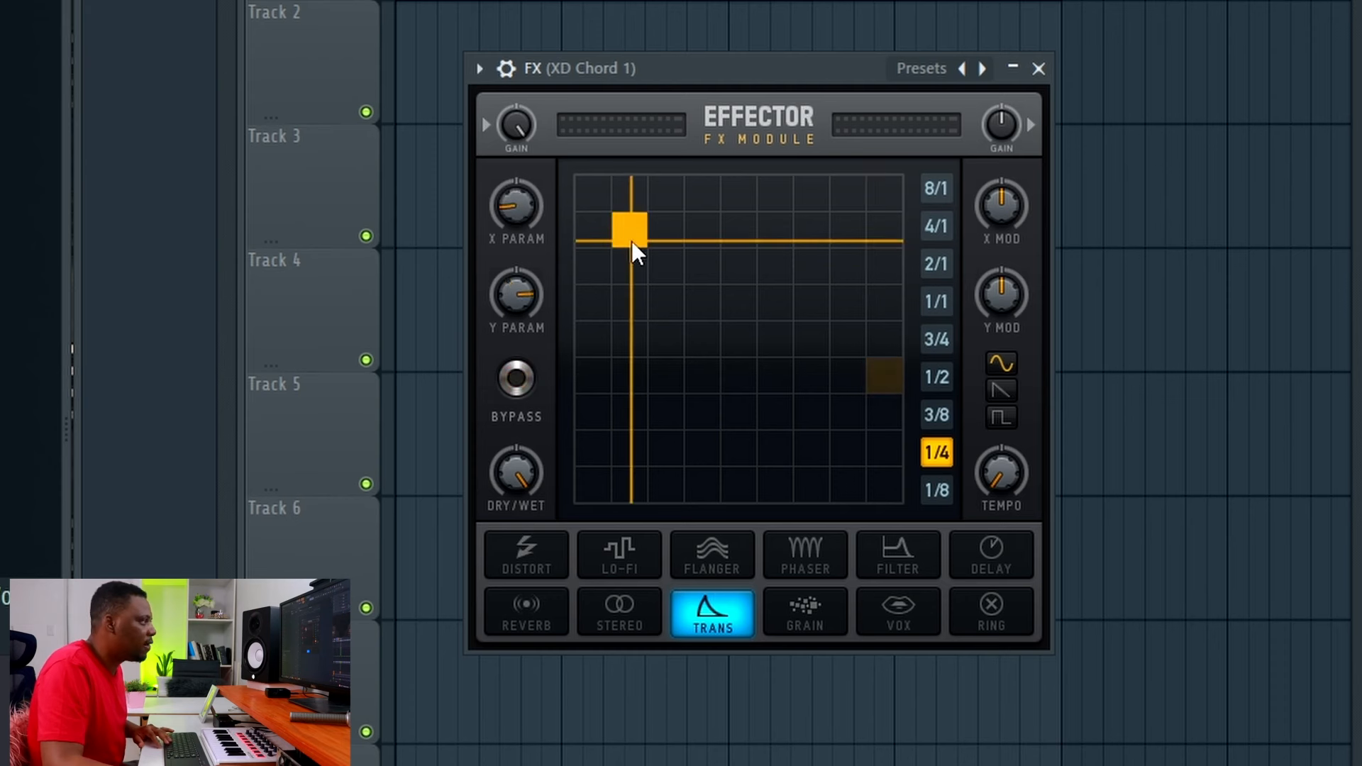
drag(631, 240, 699, 281)
click(524, 382)
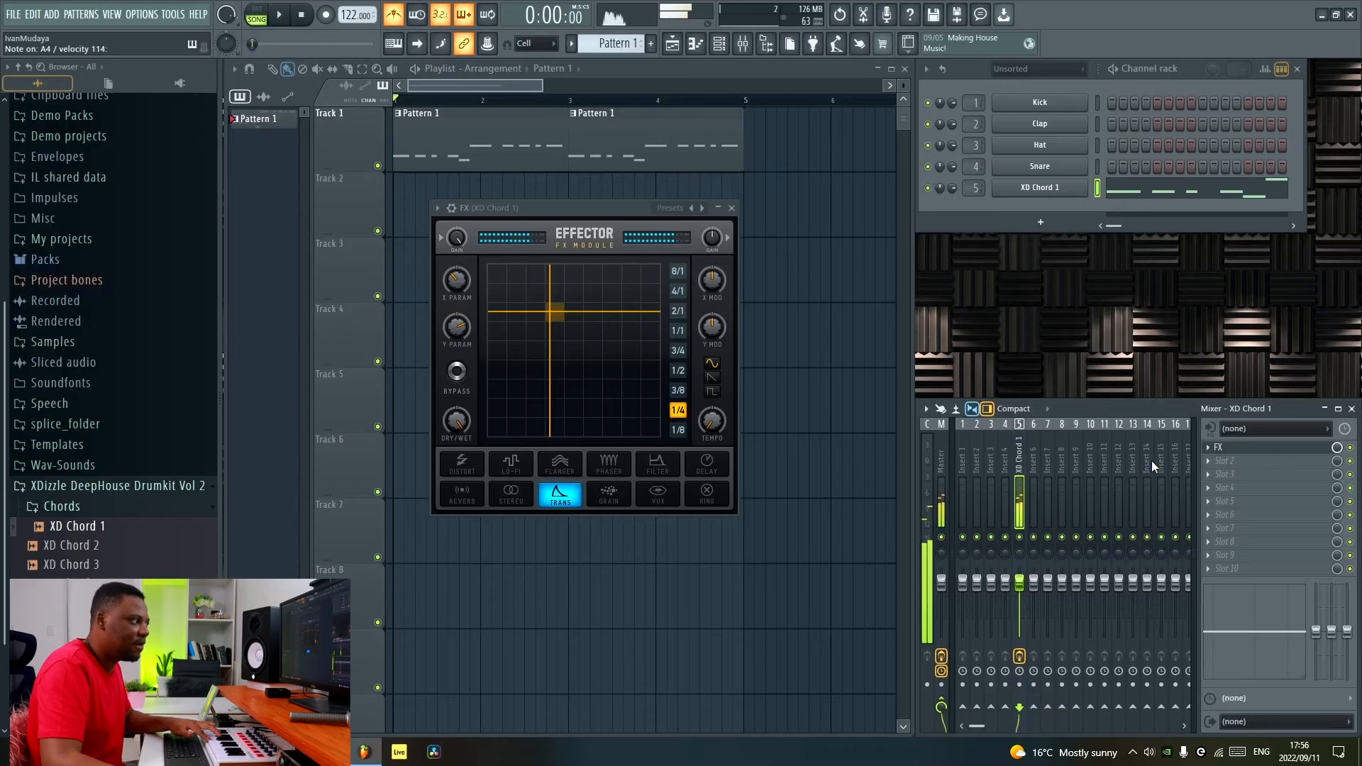
Load Fruity Reeverb 2 in the second effect slot of the XD Chord 1 mixer track.
click(1235, 460)
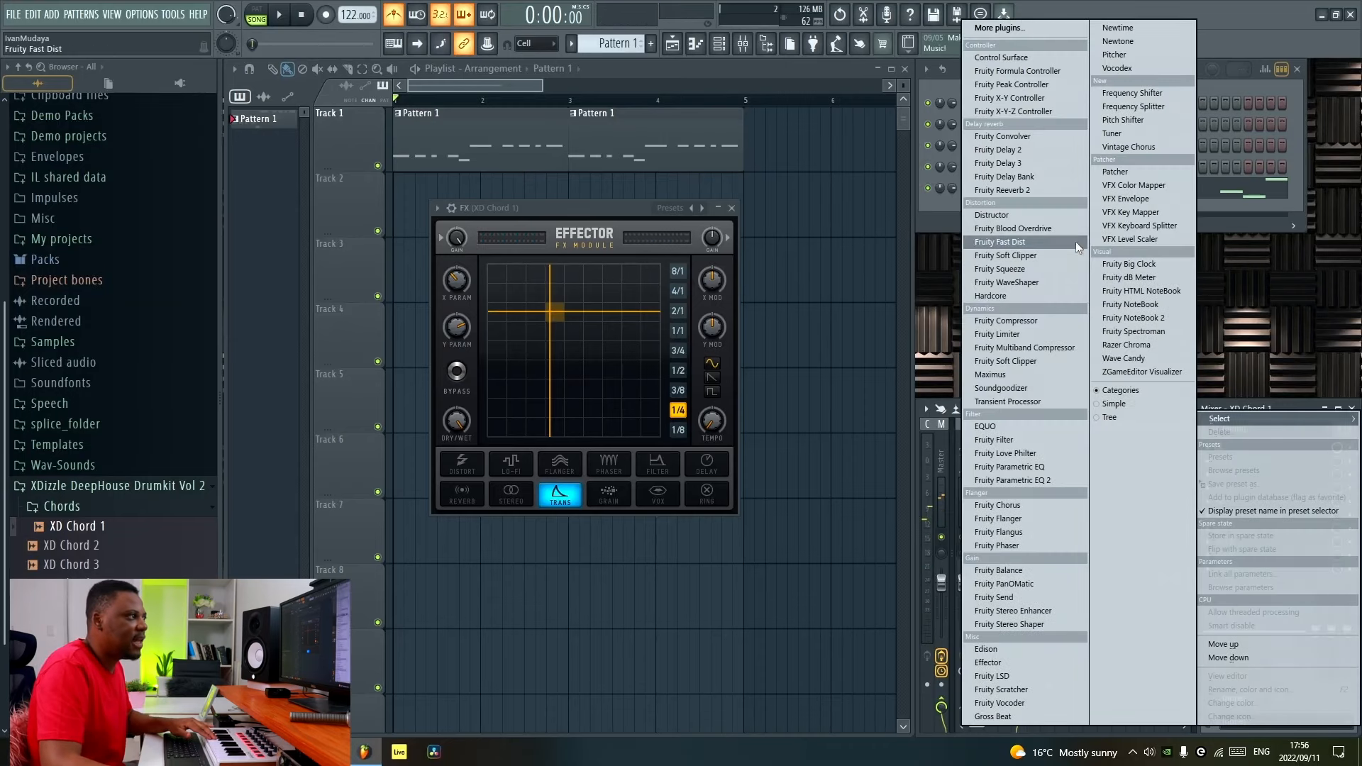
click(1039, 191)
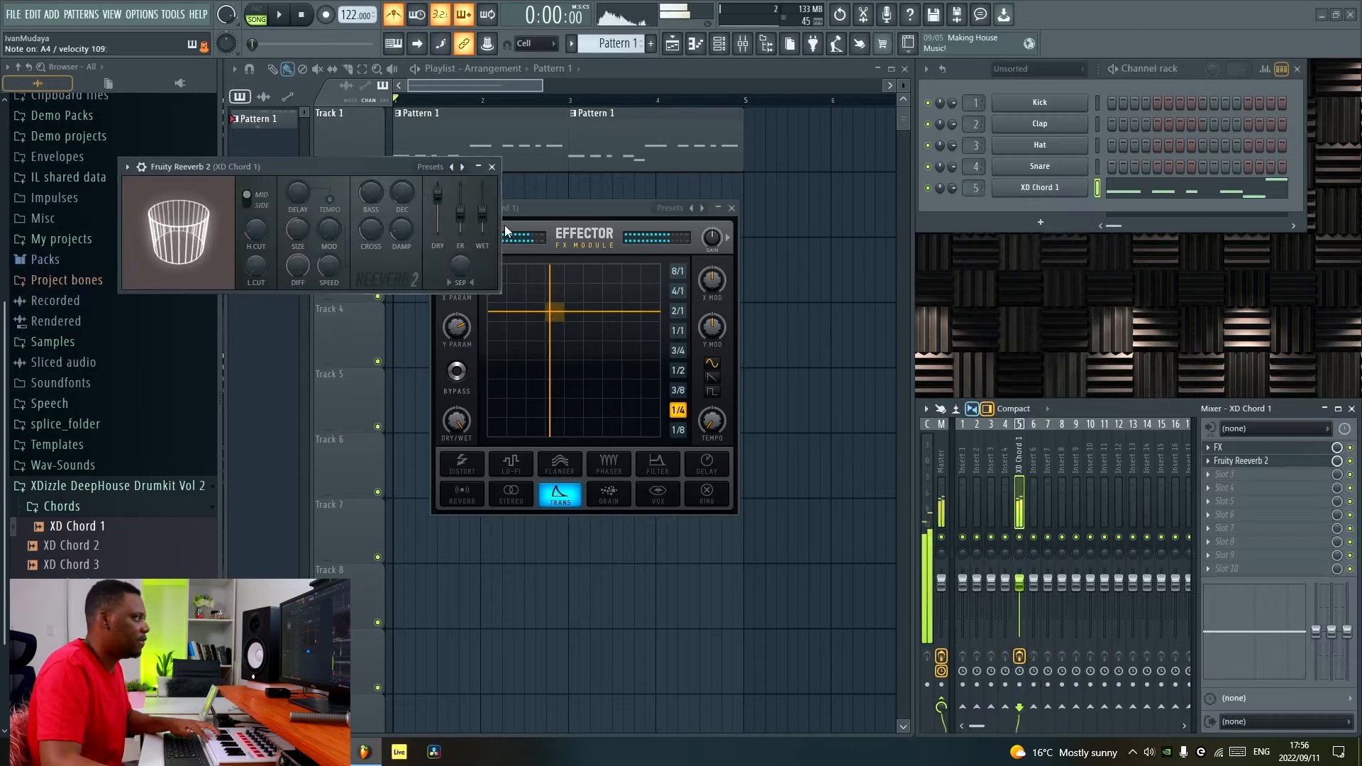
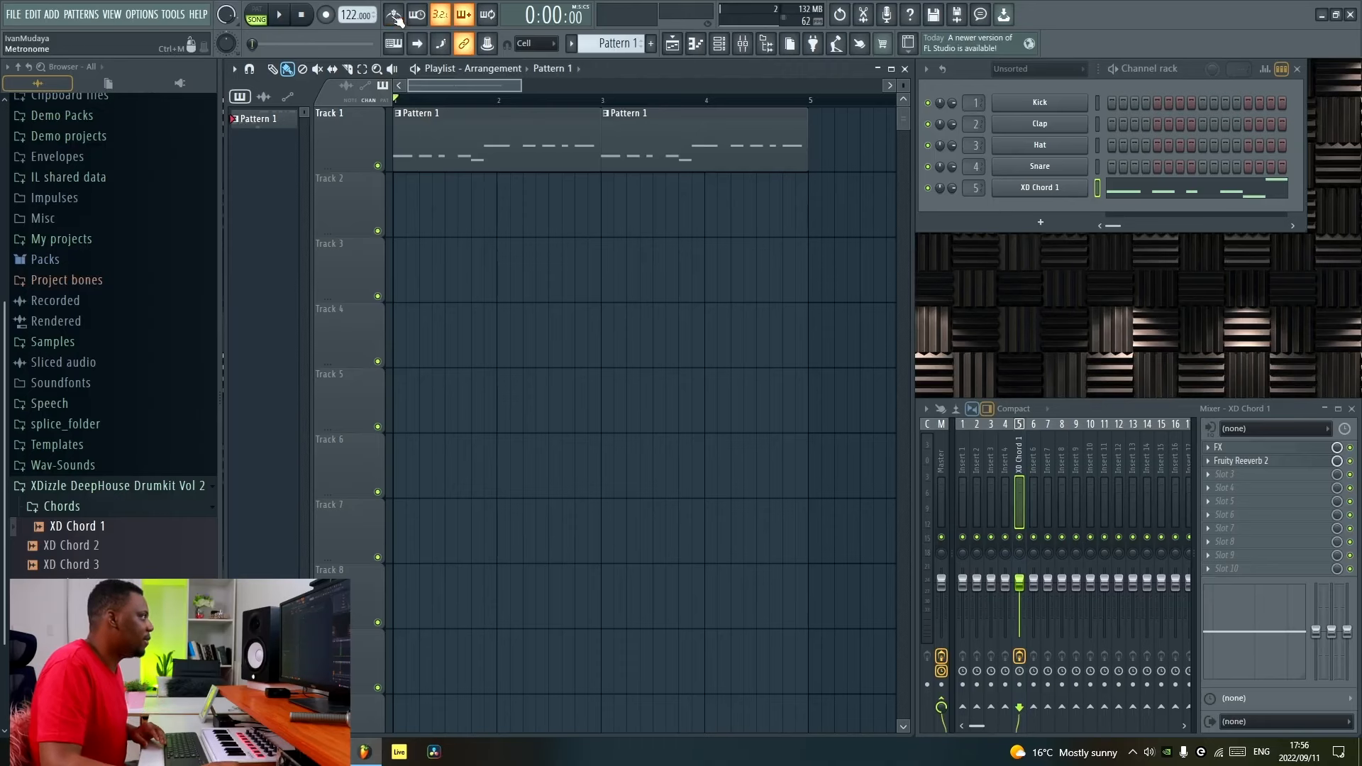
Create Pattern 2 and place four one-bar clips of it on playlist Track 2, spanning bars 1 to 4.
scroll(122, 568, down, 2)
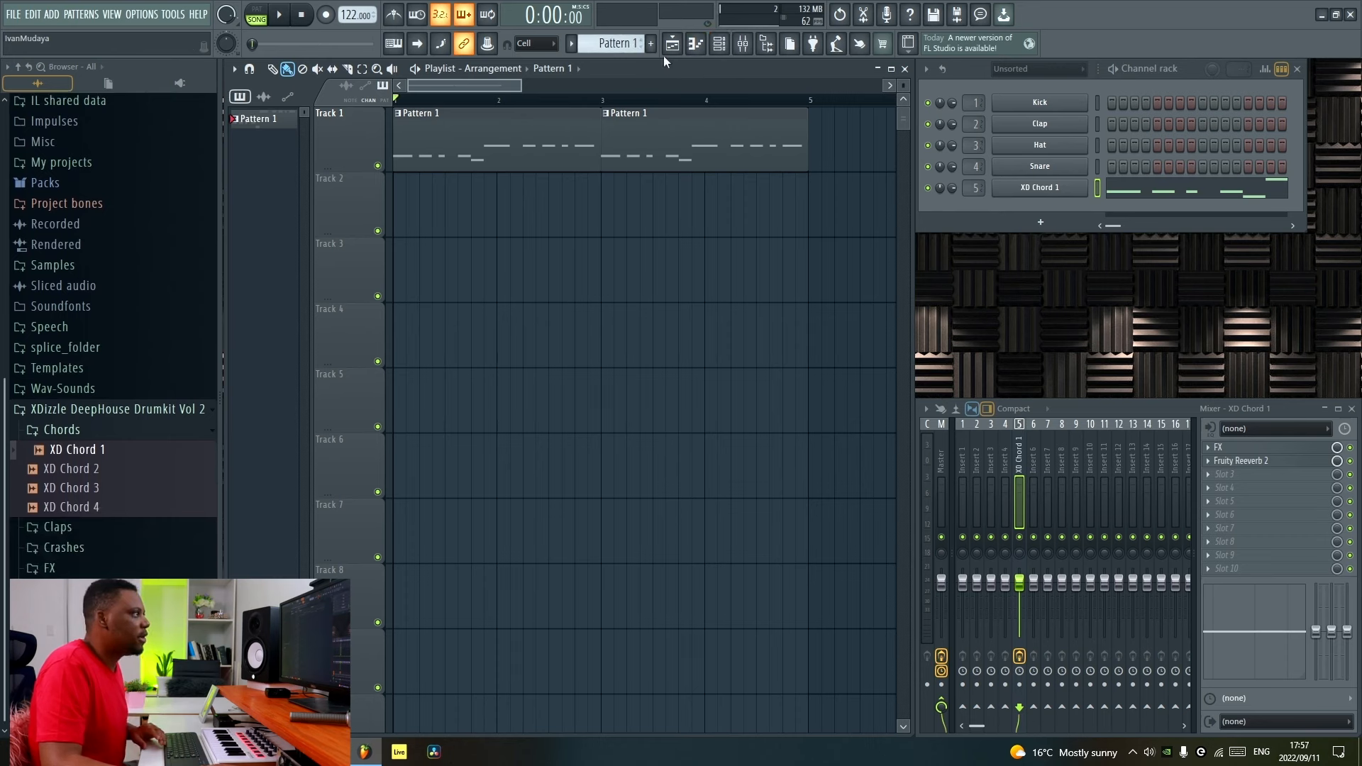
scroll(624, 44, up, 1)
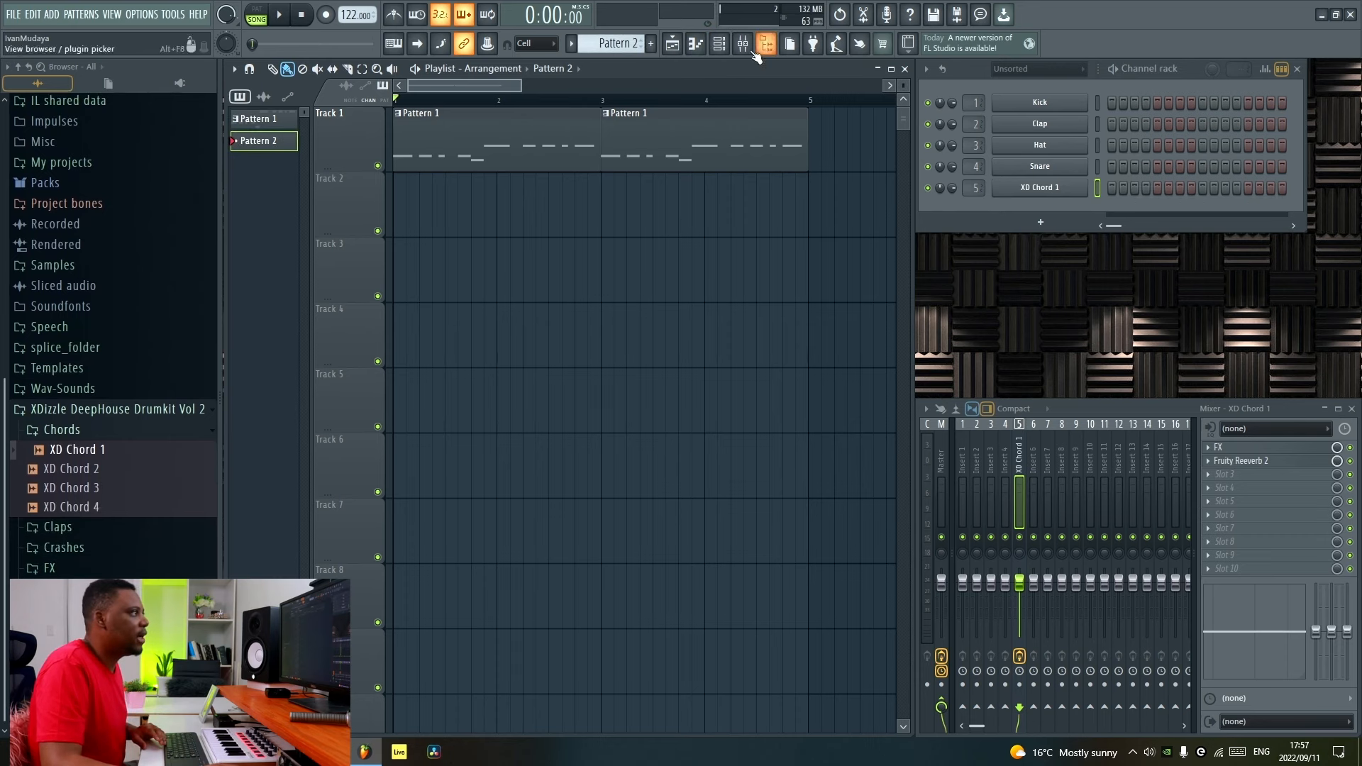
drag(401, 215, 799, 209)
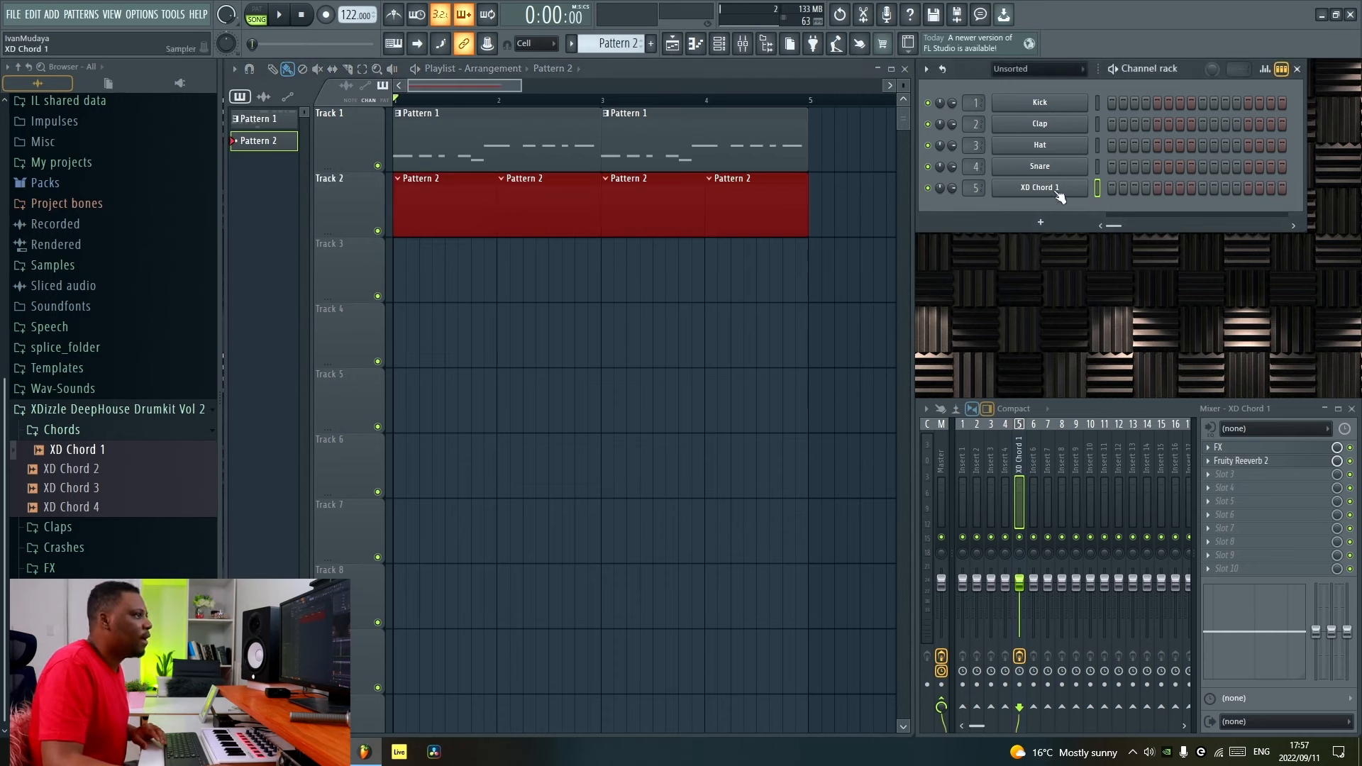
Add Hat 07 on steps 3, 7, 11 and 15 and Hat 09 on steps 3 and 11, lowering both volumes and panning Hat 09 right.
click(78, 588)
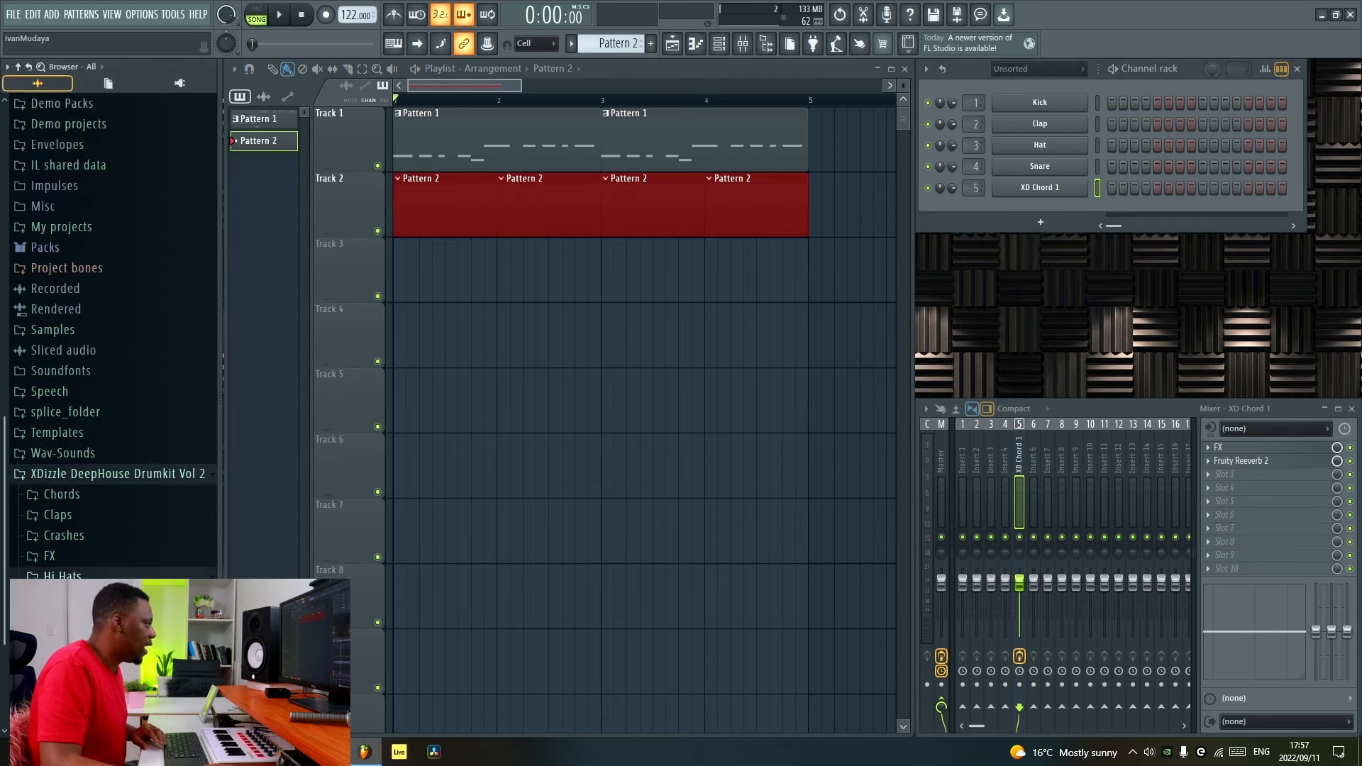
drag(91, 537, 1044, 196)
drag(633, 383, 780, 451)
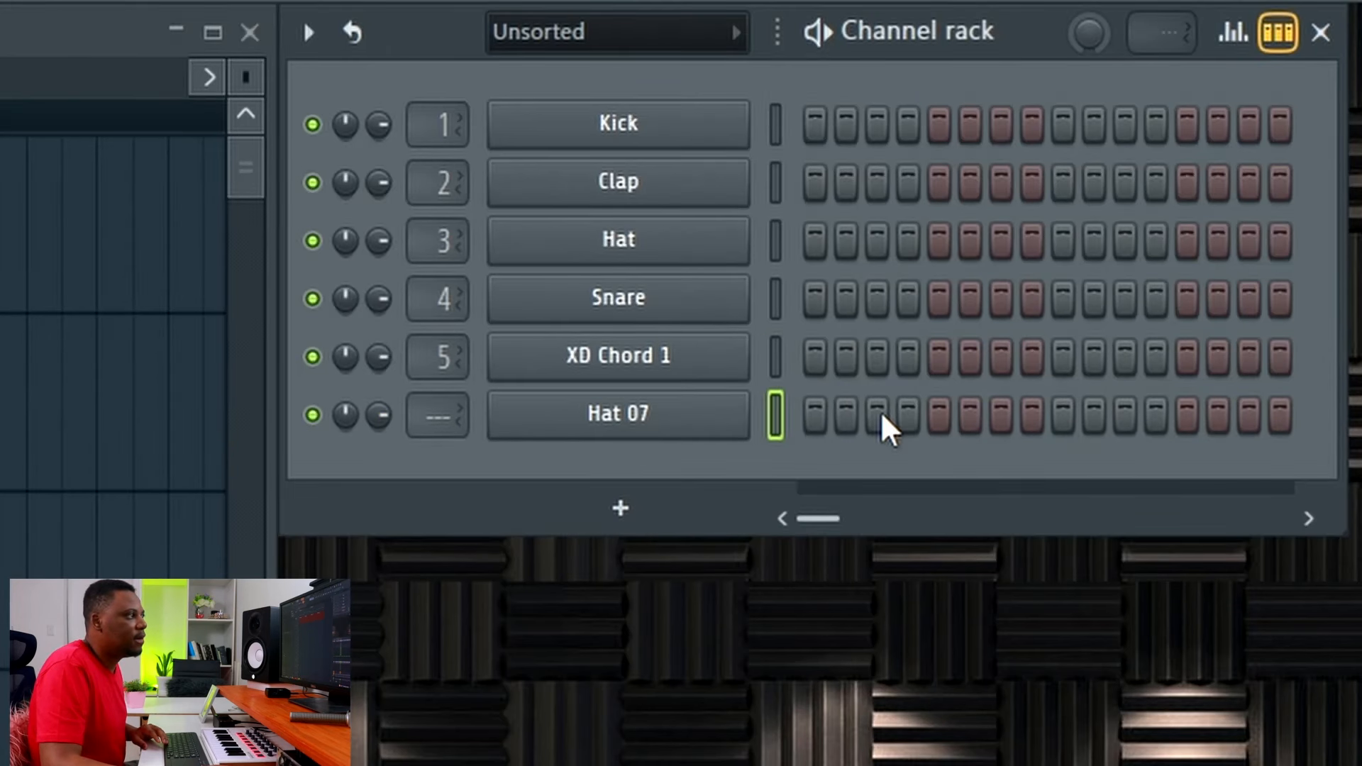
click(999, 420)
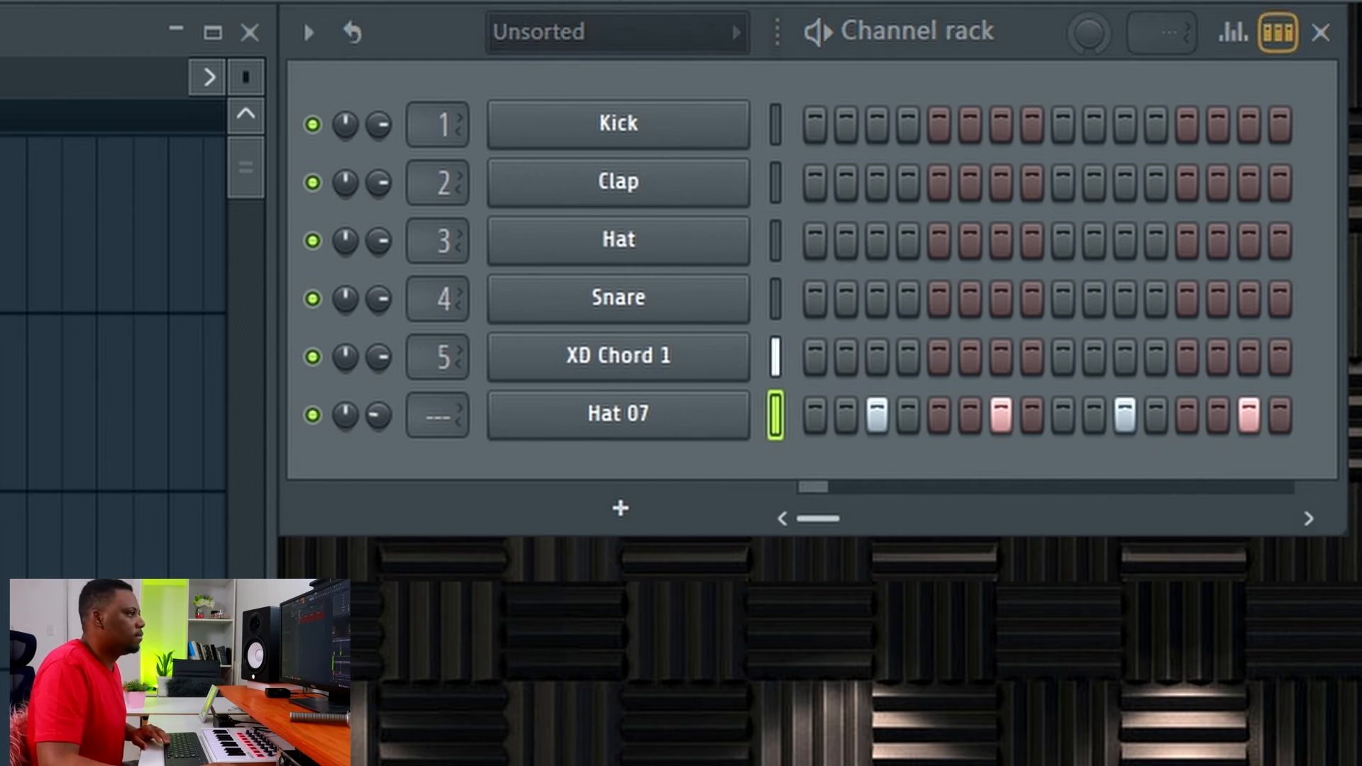
drag(557, 517, 581, 497)
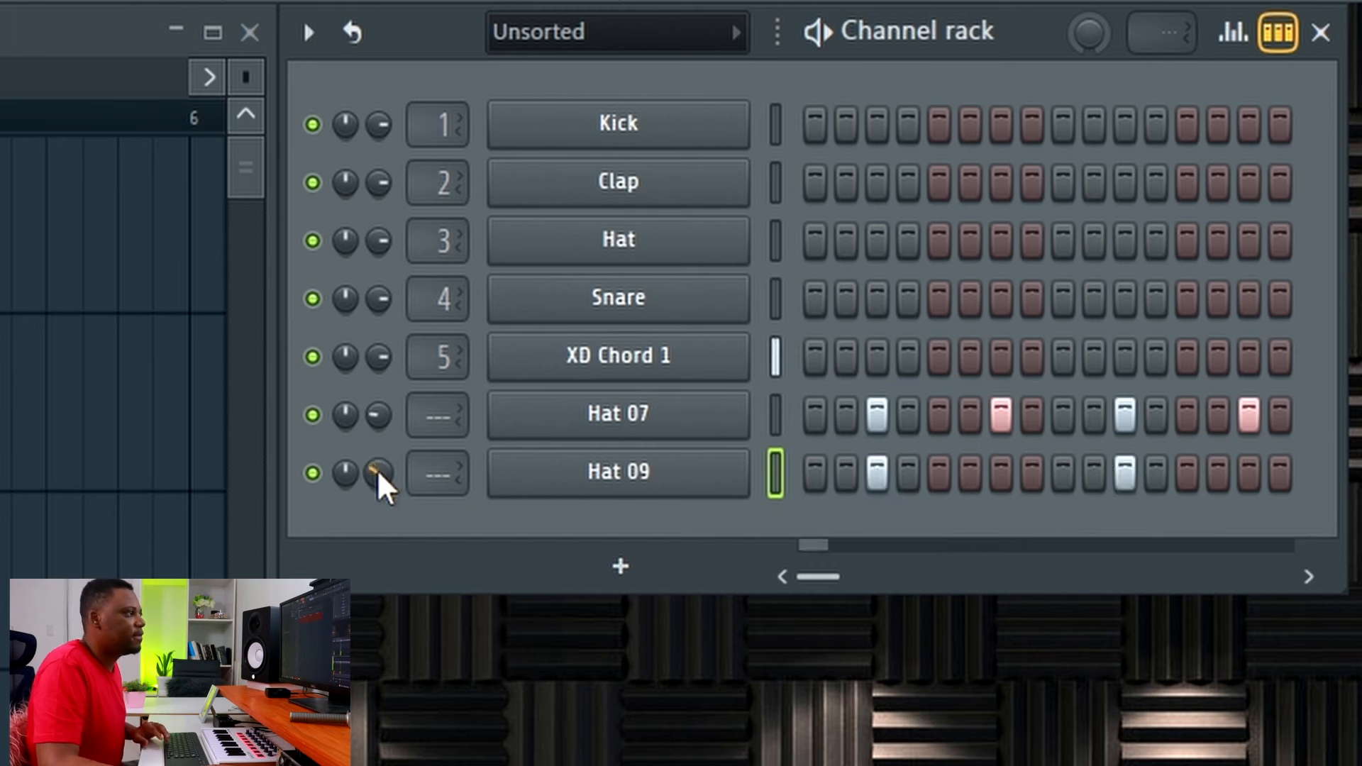
drag(355, 480, 355, 465)
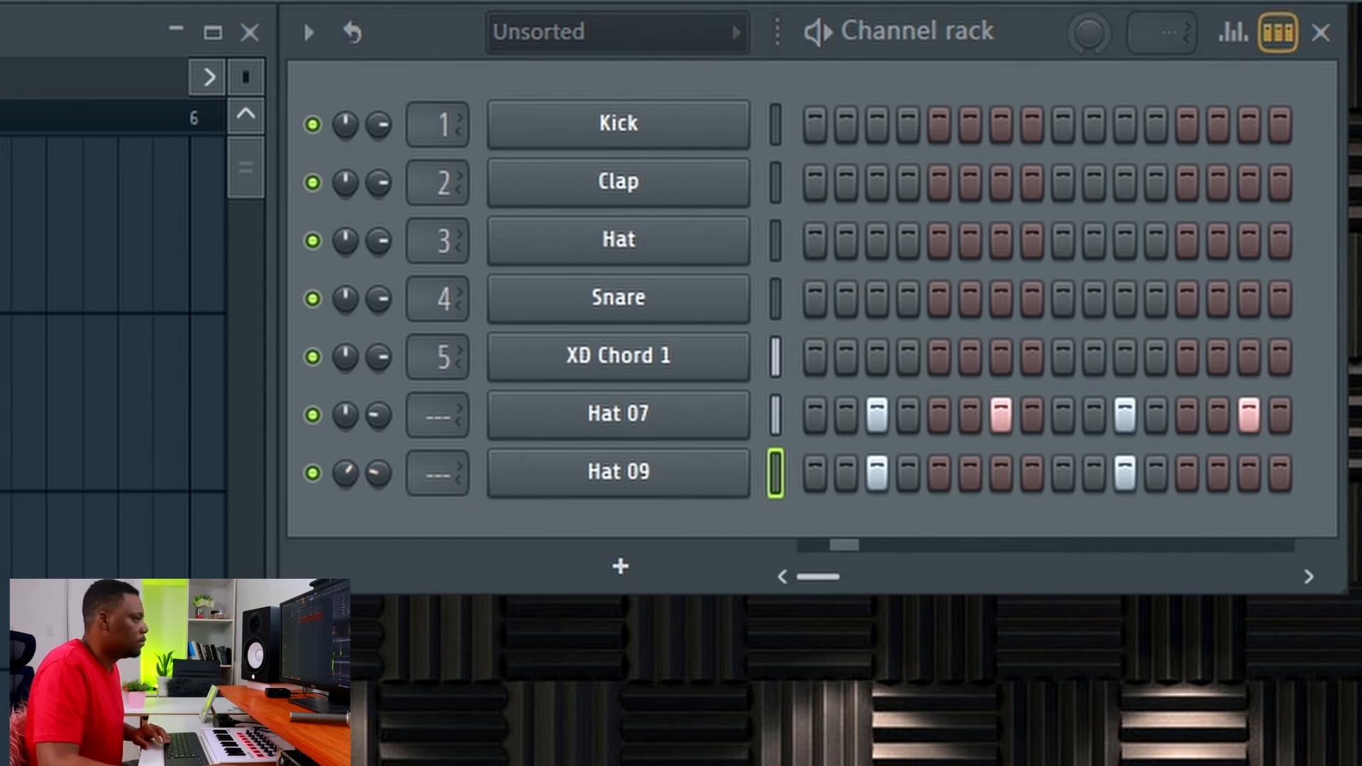
Add the Hat 02 sample with hits on steps 4, 5 and 8, and reduce the velocity of the step 4 hit.
drag(454, 638, 553, 539)
click(938, 531)
click(1034, 533)
drag(378, 534, 378, 518)
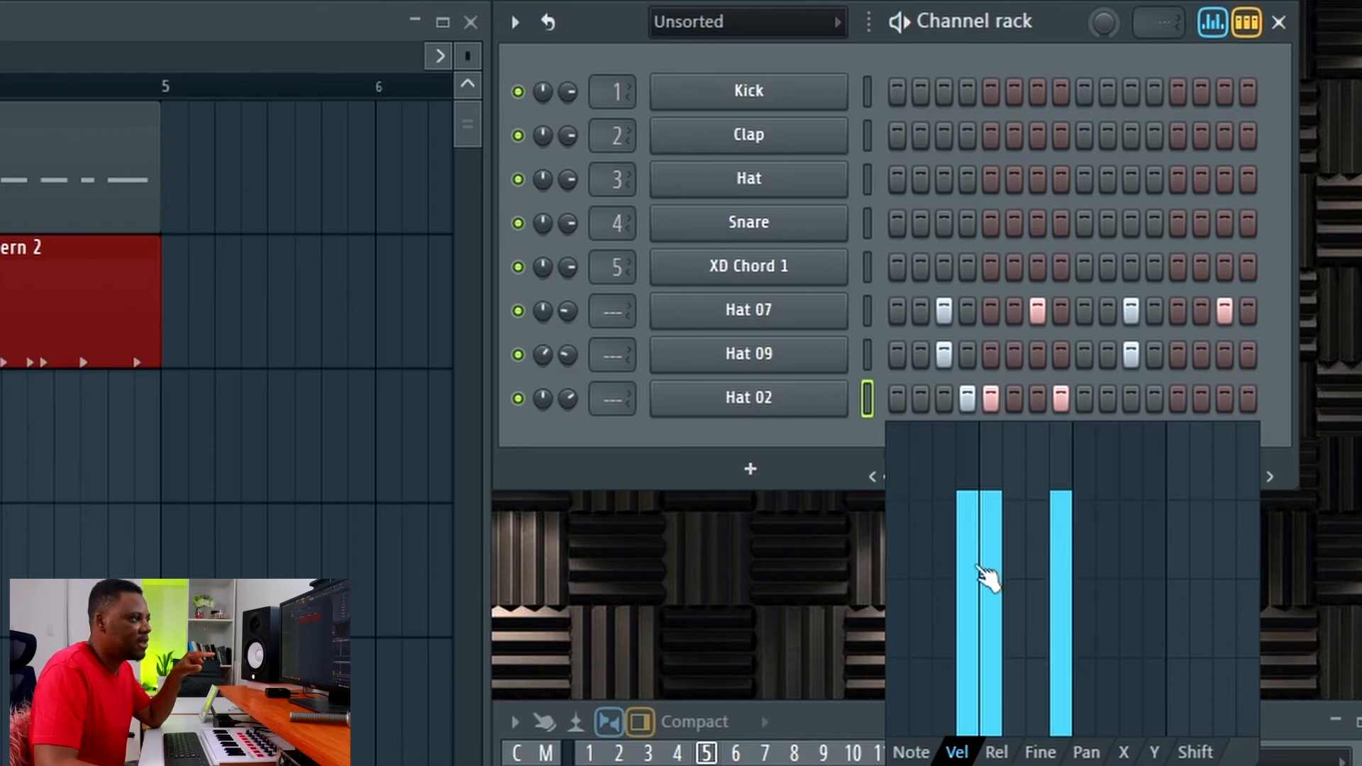
drag(977, 566, 971, 586)
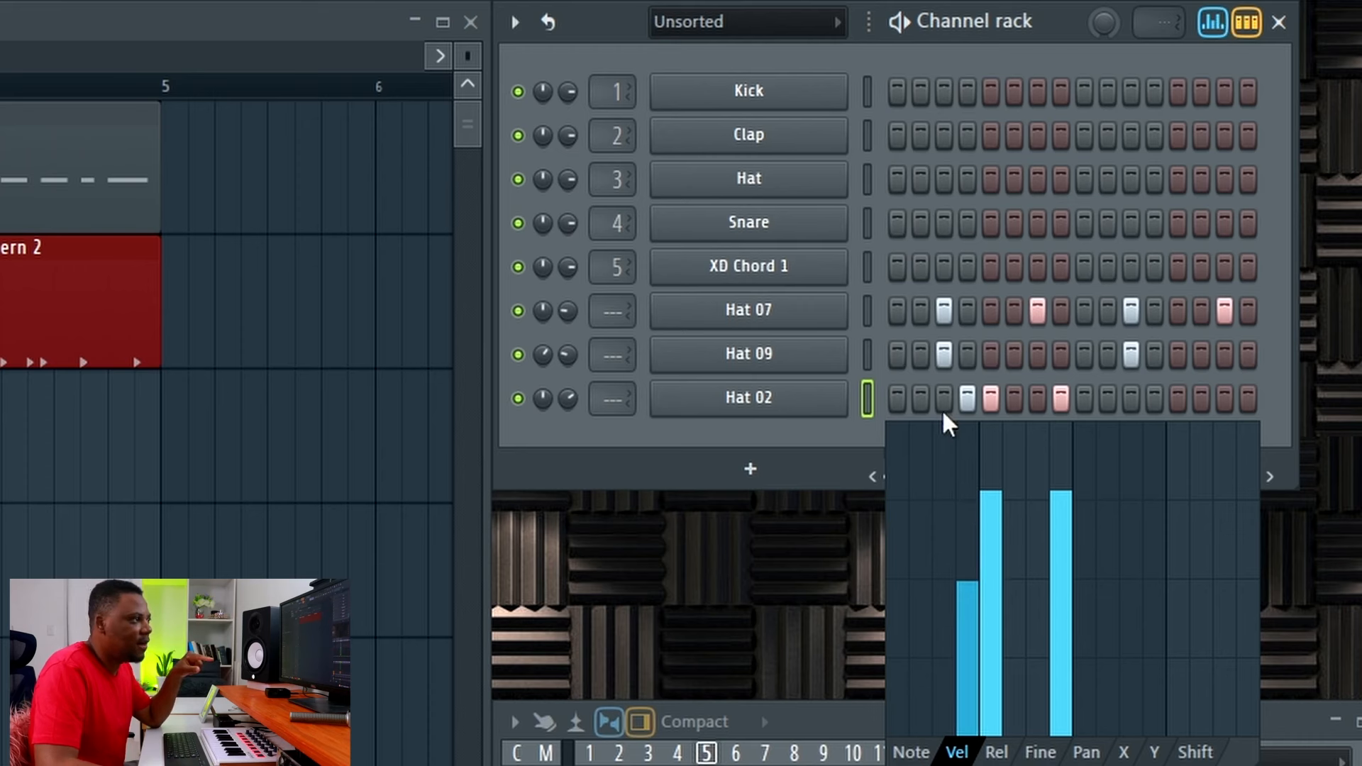
Play the four-bar arrangement from its start to check the hats together with the chords.
key(space)
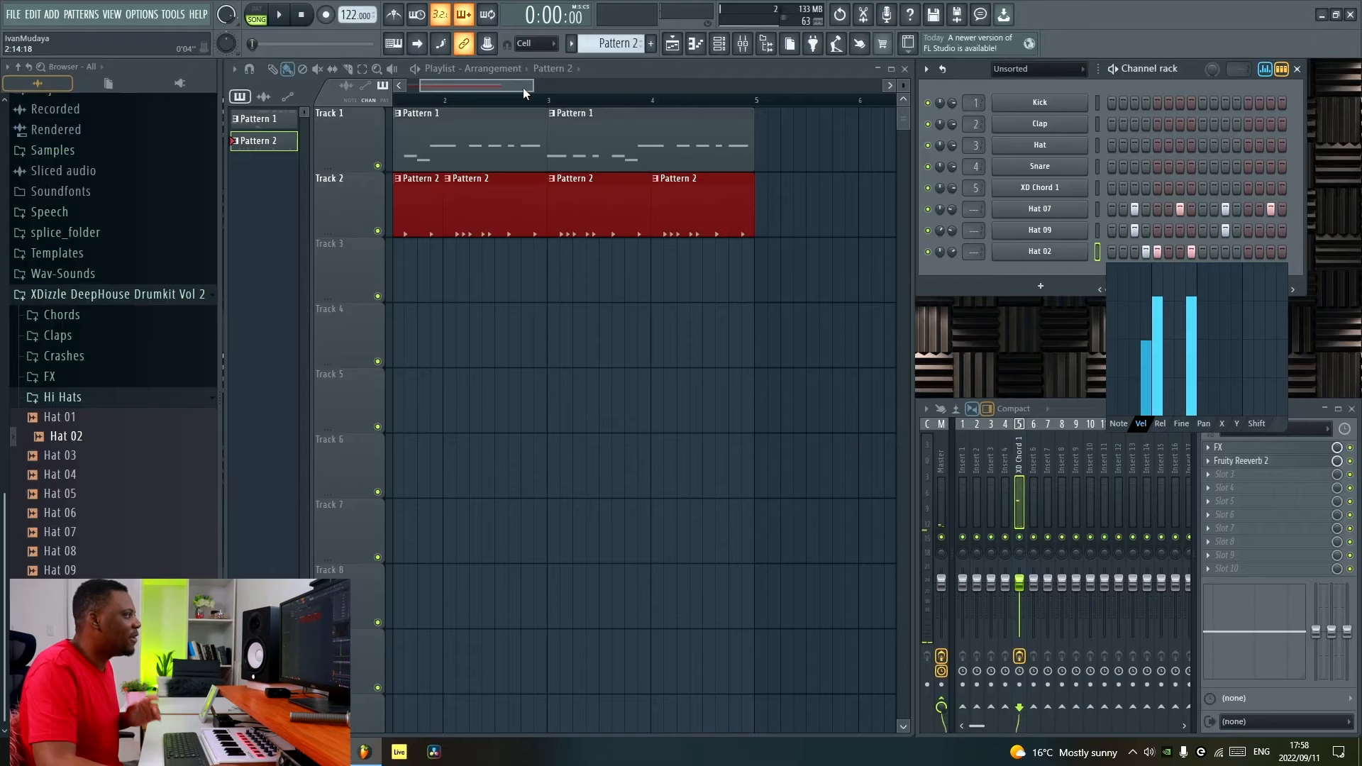
drag(522, 88, 416, 89)
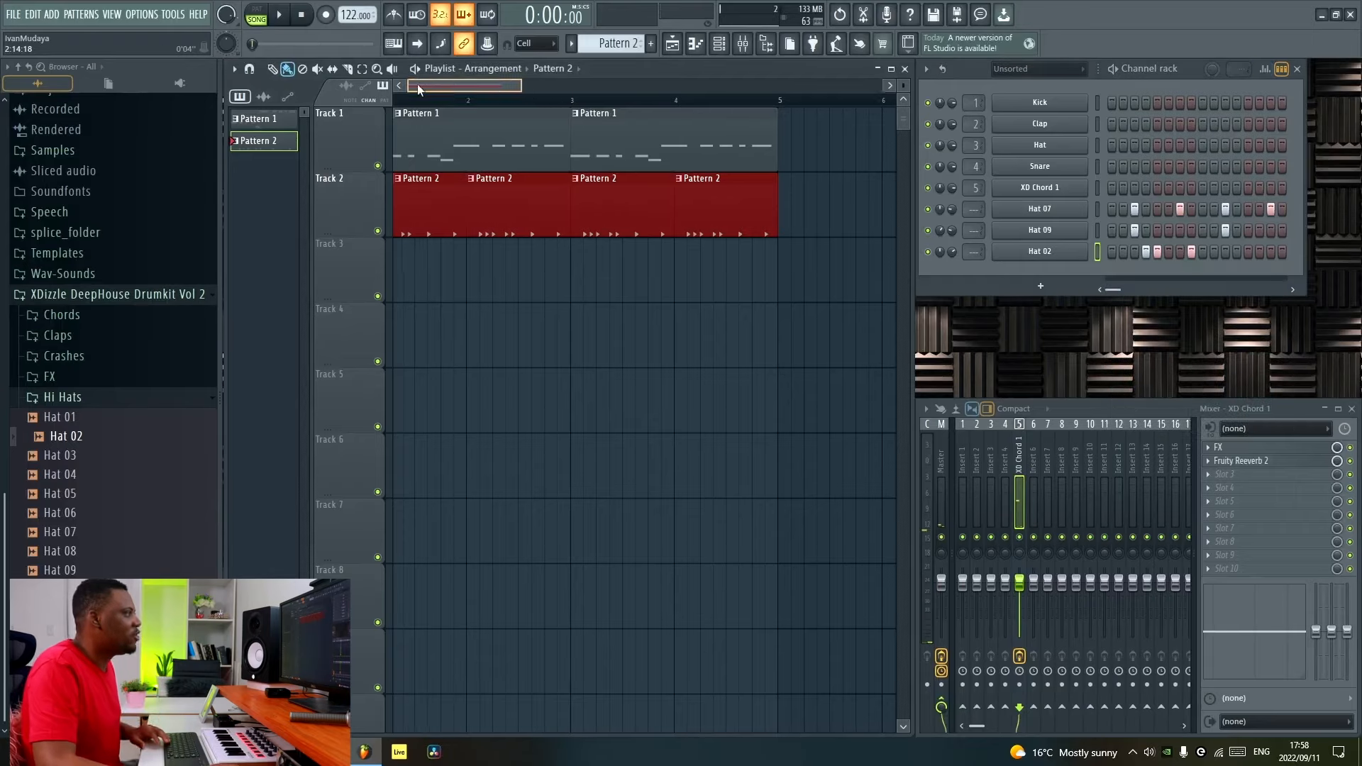
key(space)
scroll(121, 404, up, 3)
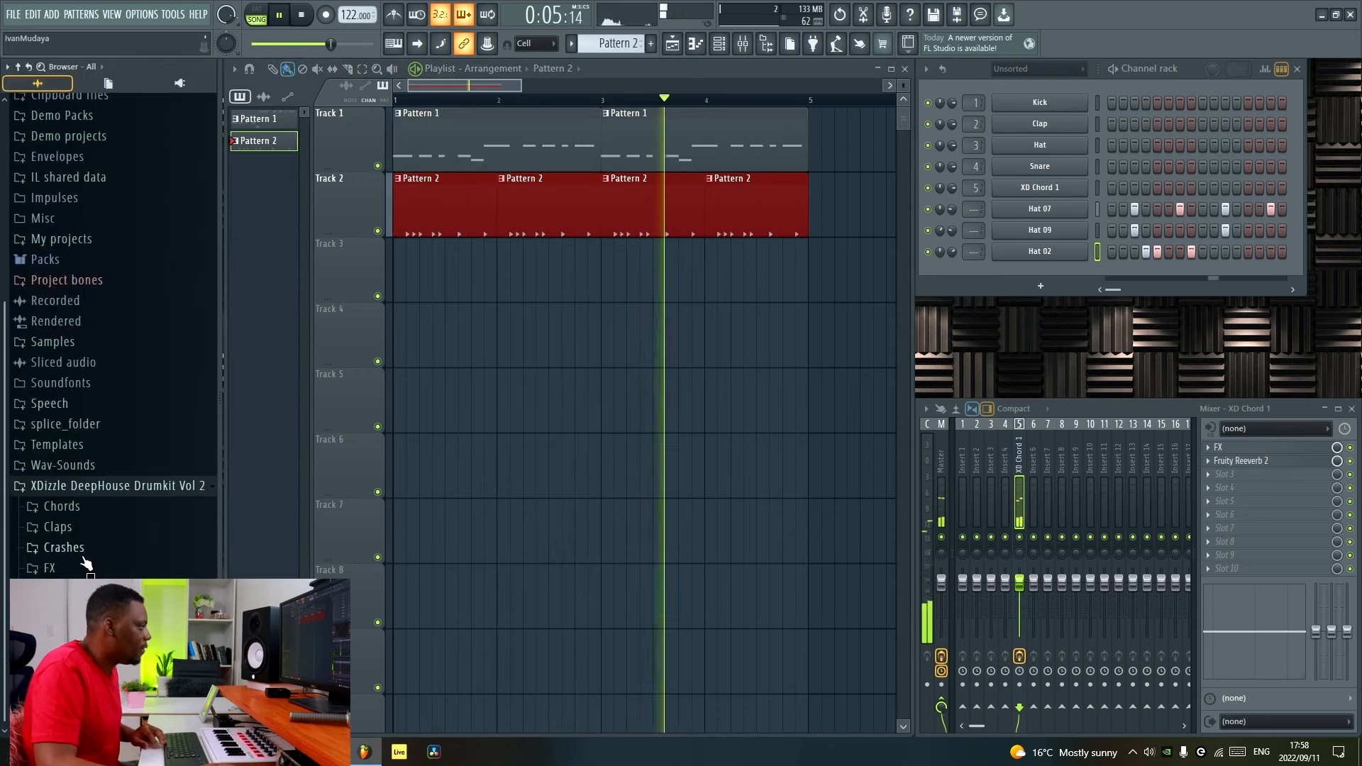
scroll(696, 128, down, 1)
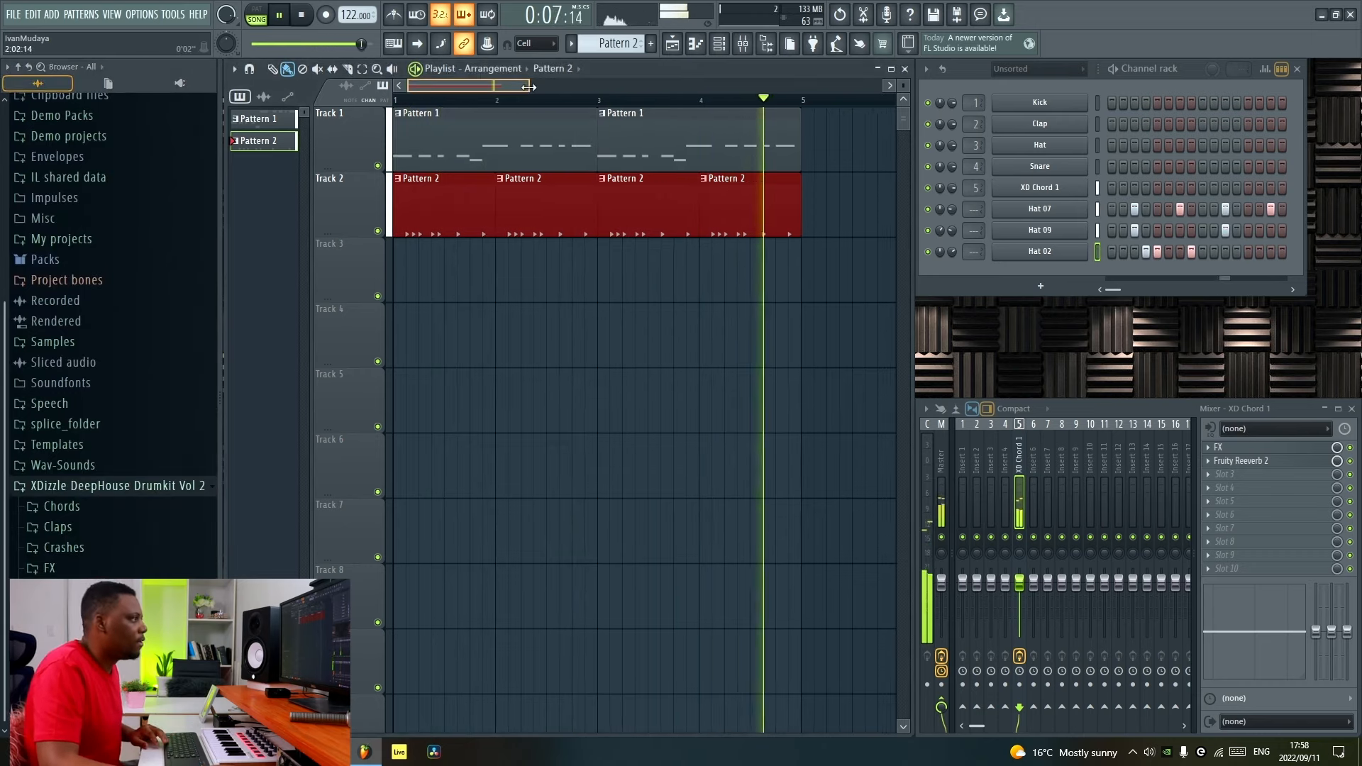
scroll(510, 85, up, 1)
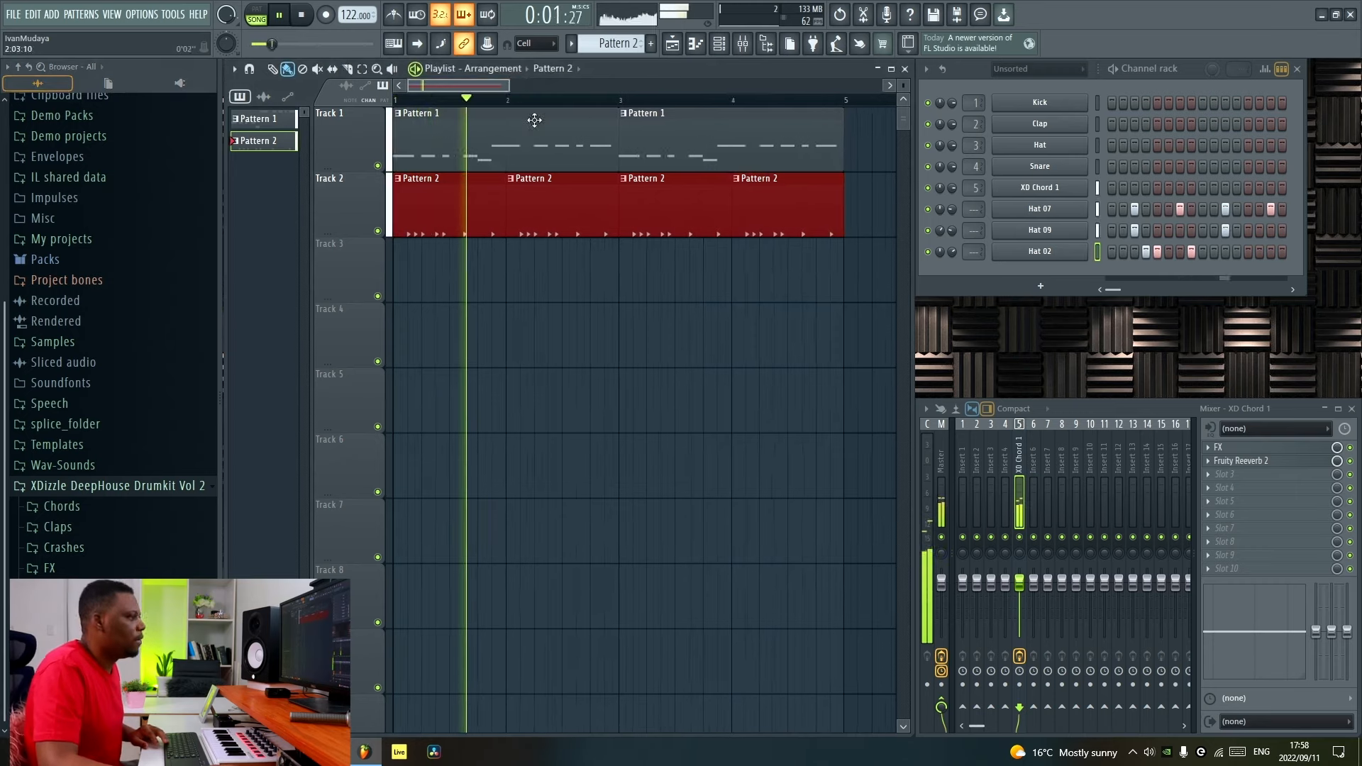
key(space)
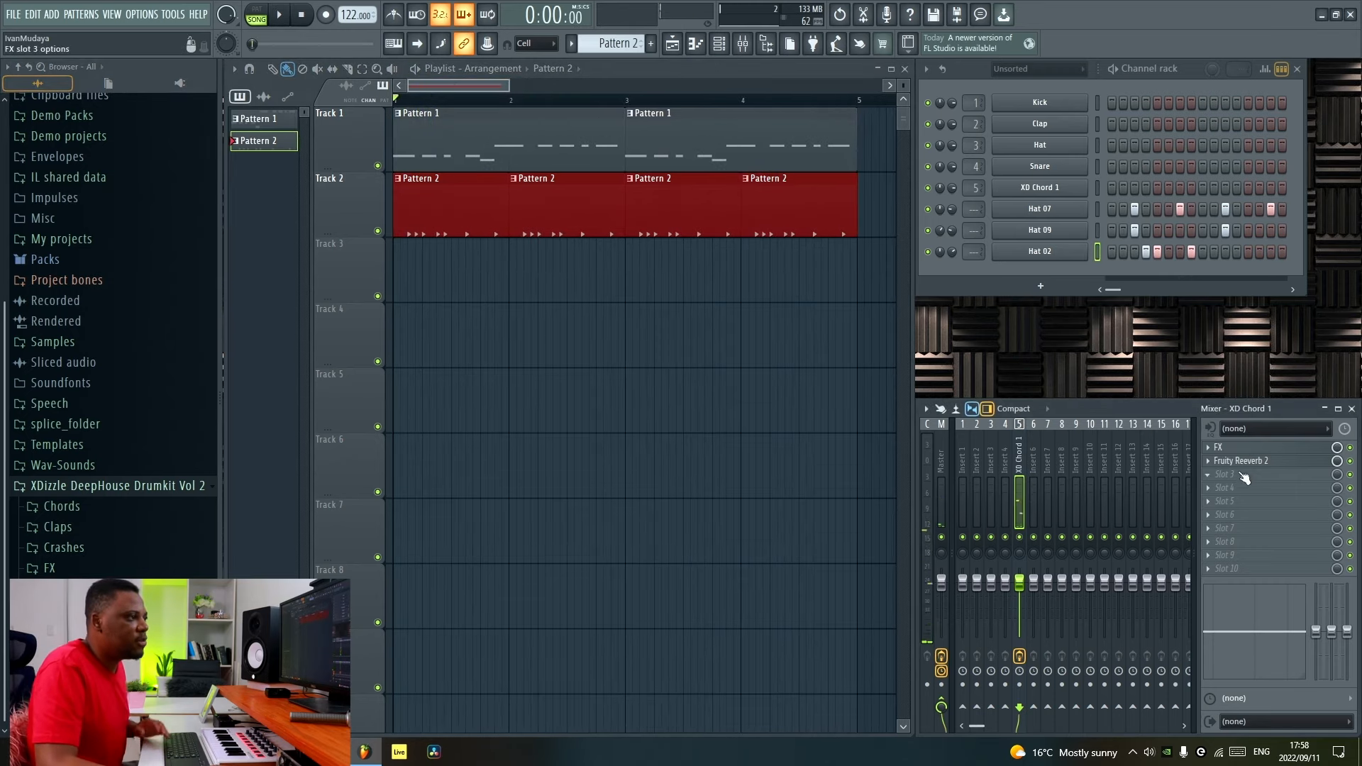
Insert Fruity Parametric EQ 2 ahead of Effector in the first slot of the XD Chord 1 mixer track and play the song.
scroll(1250, 463, down, 1)
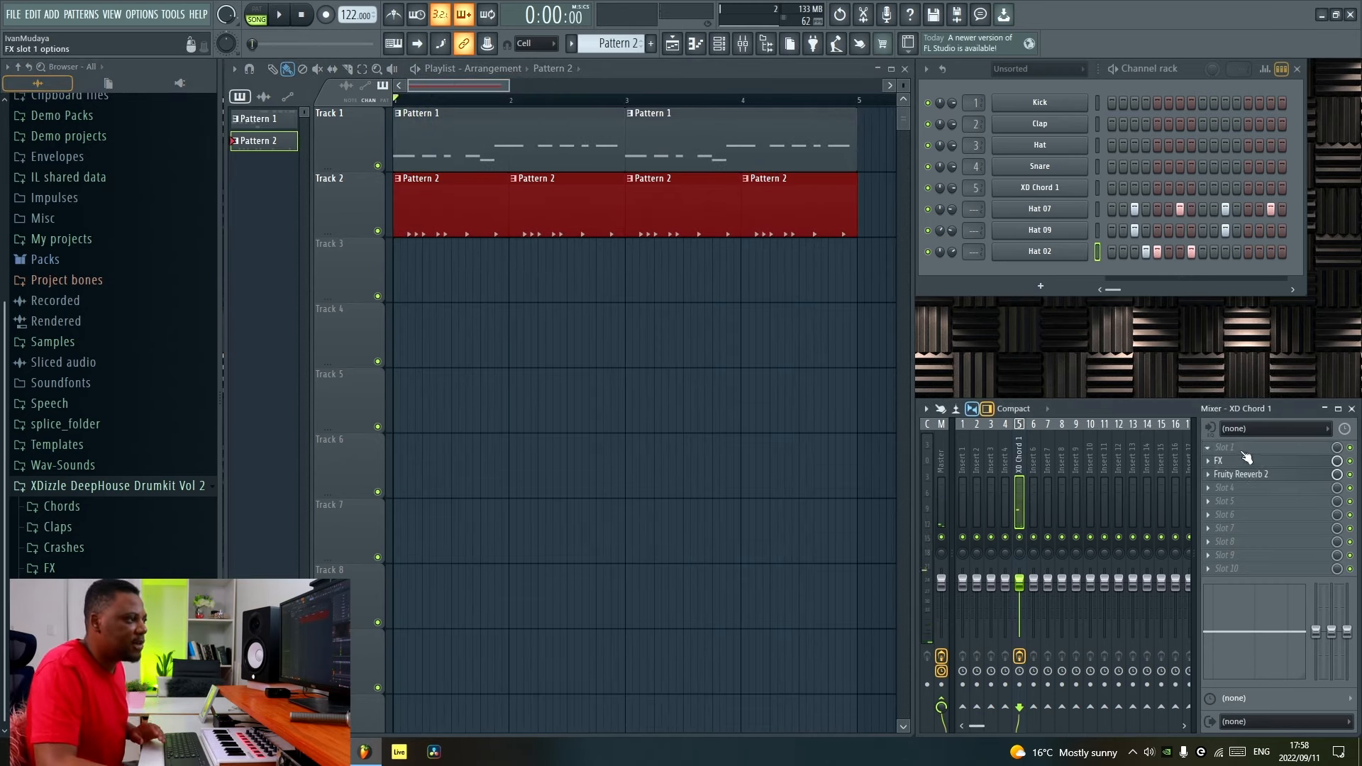
click(1245, 453)
click(1049, 482)
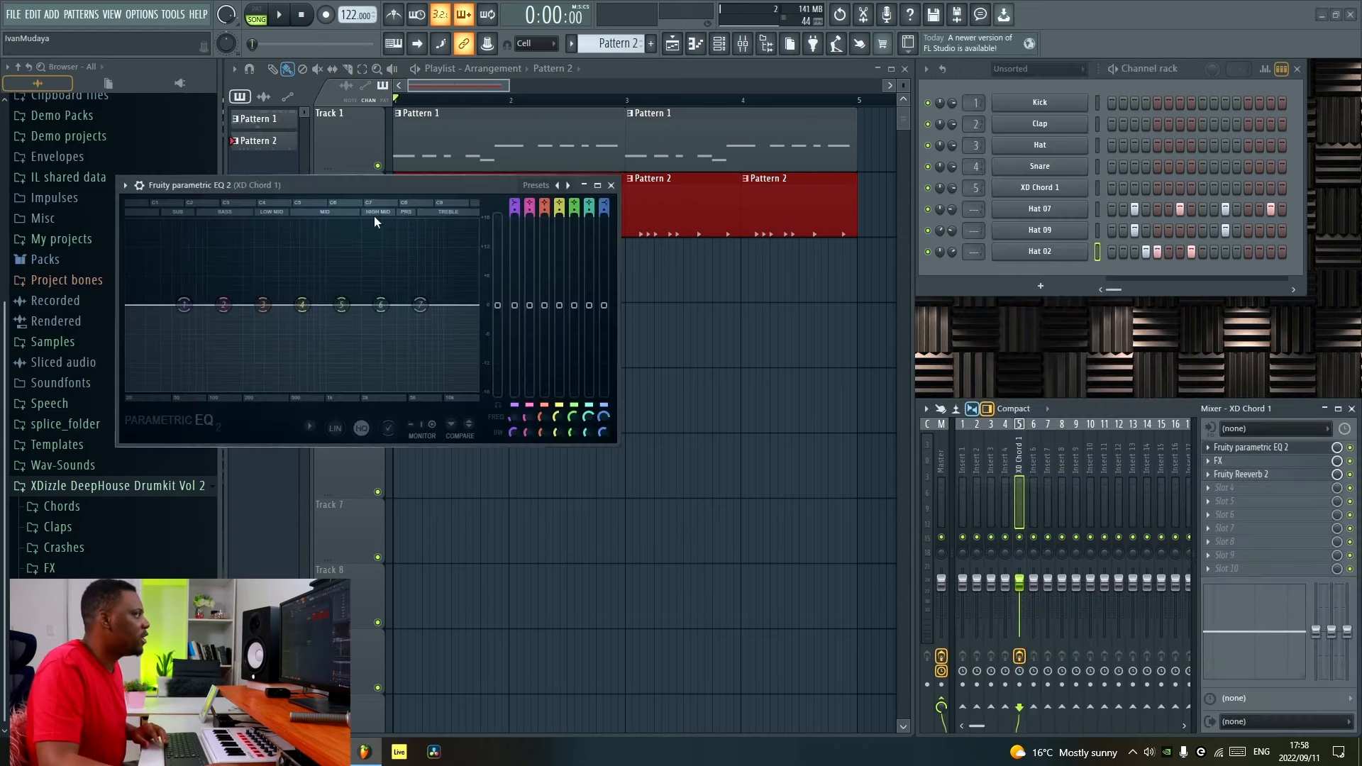
key(space)
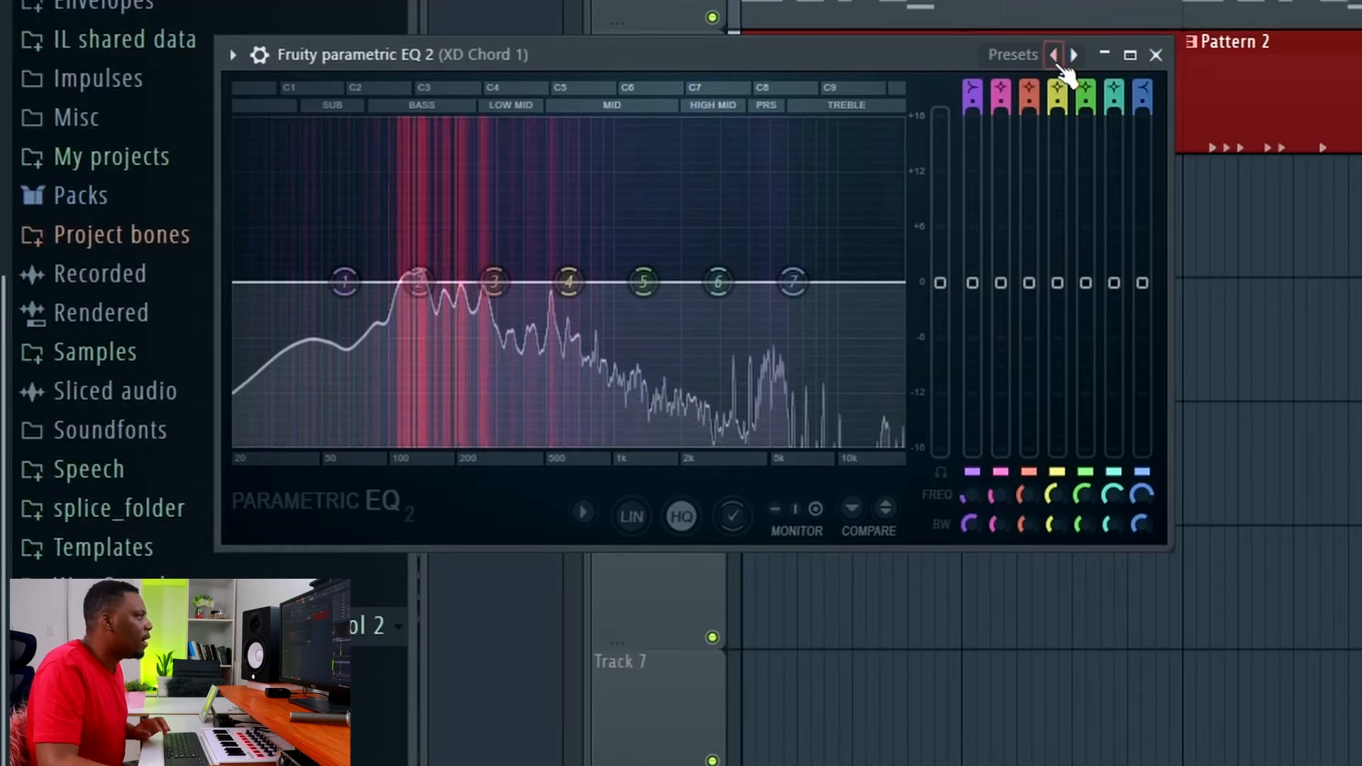
Apply the 20Hz + 18kHz cut preset to the XD Chord 1 equalizer and raise its low-cut frequency during playback.
click(1055, 56)
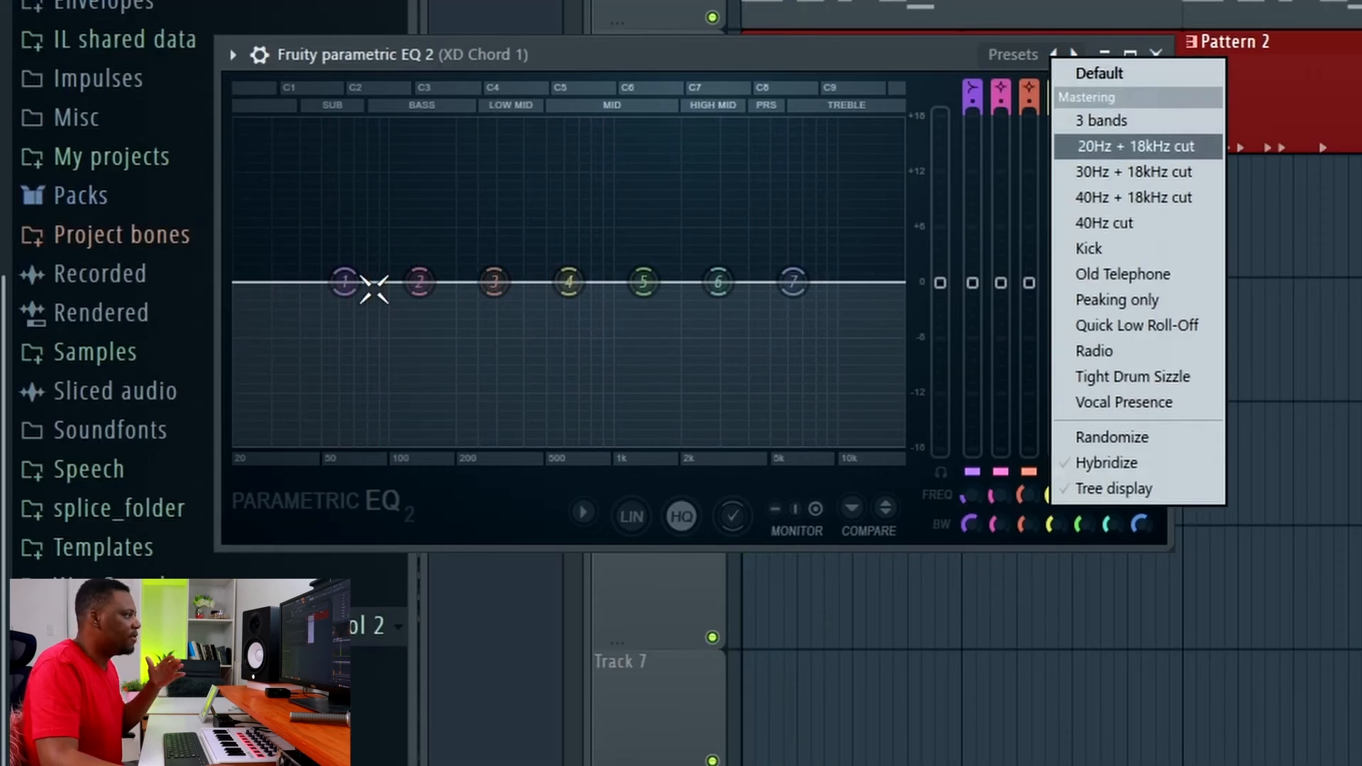
click(1151, 148)
drag(972, 503, 963, 499)
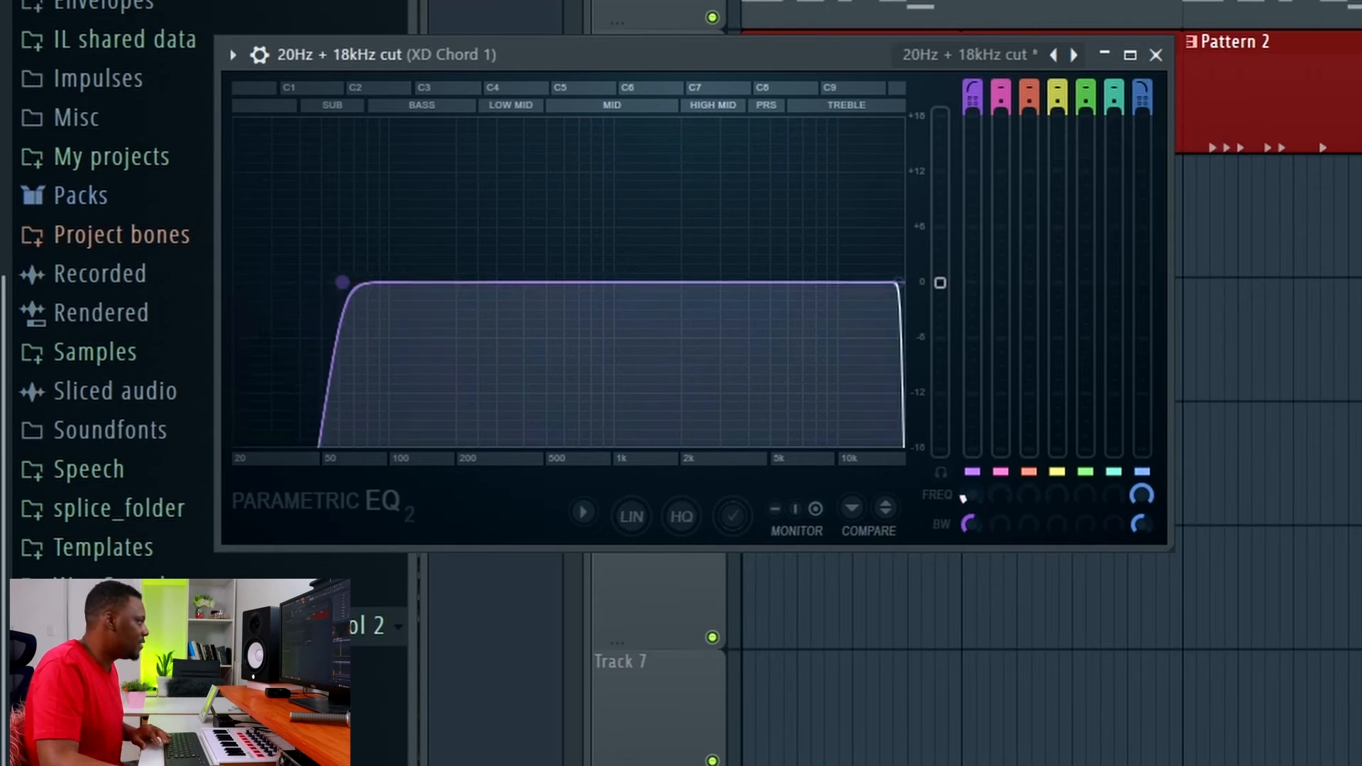
key(space)
drag(971, 492, 972, 495)
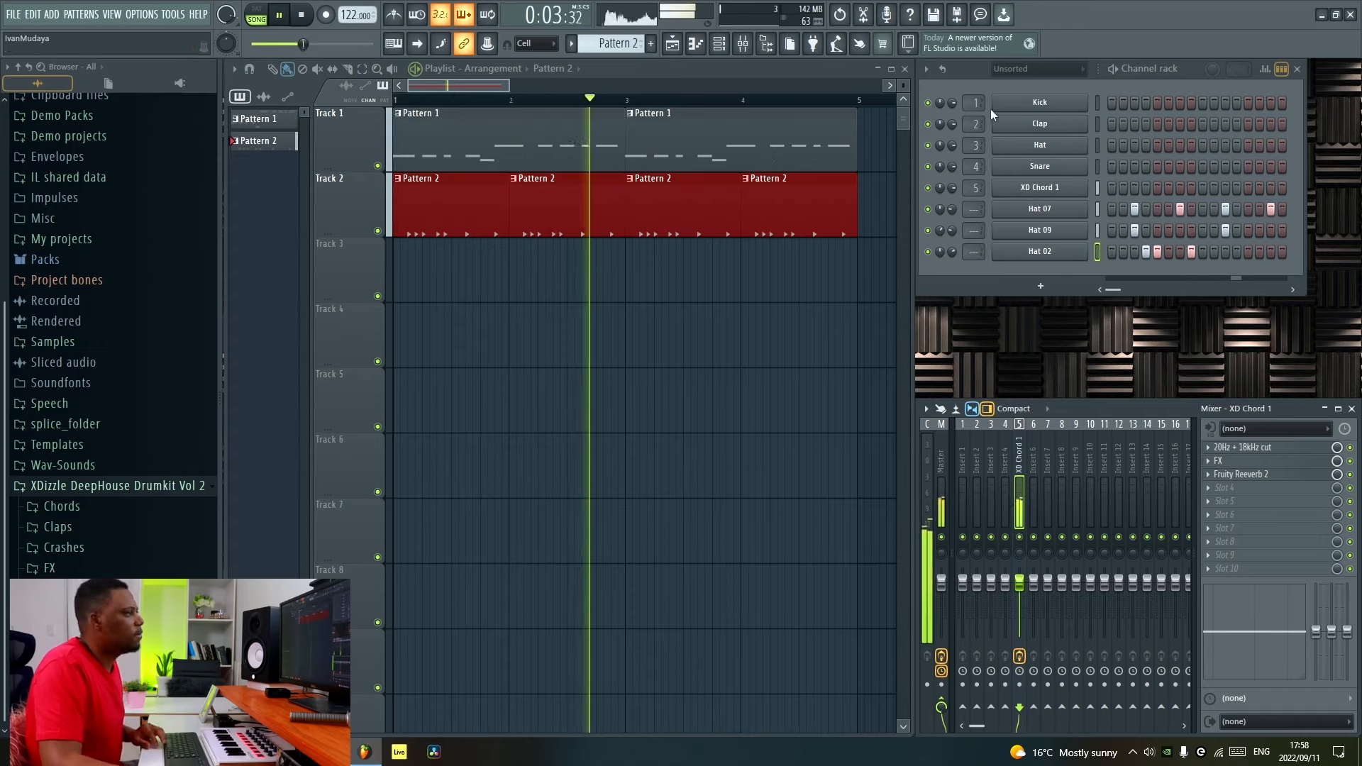
Add the Morphine synthesizer as a new channel from the plugin picker and choose the LED Ice Cube MC program.
click(765, 159)
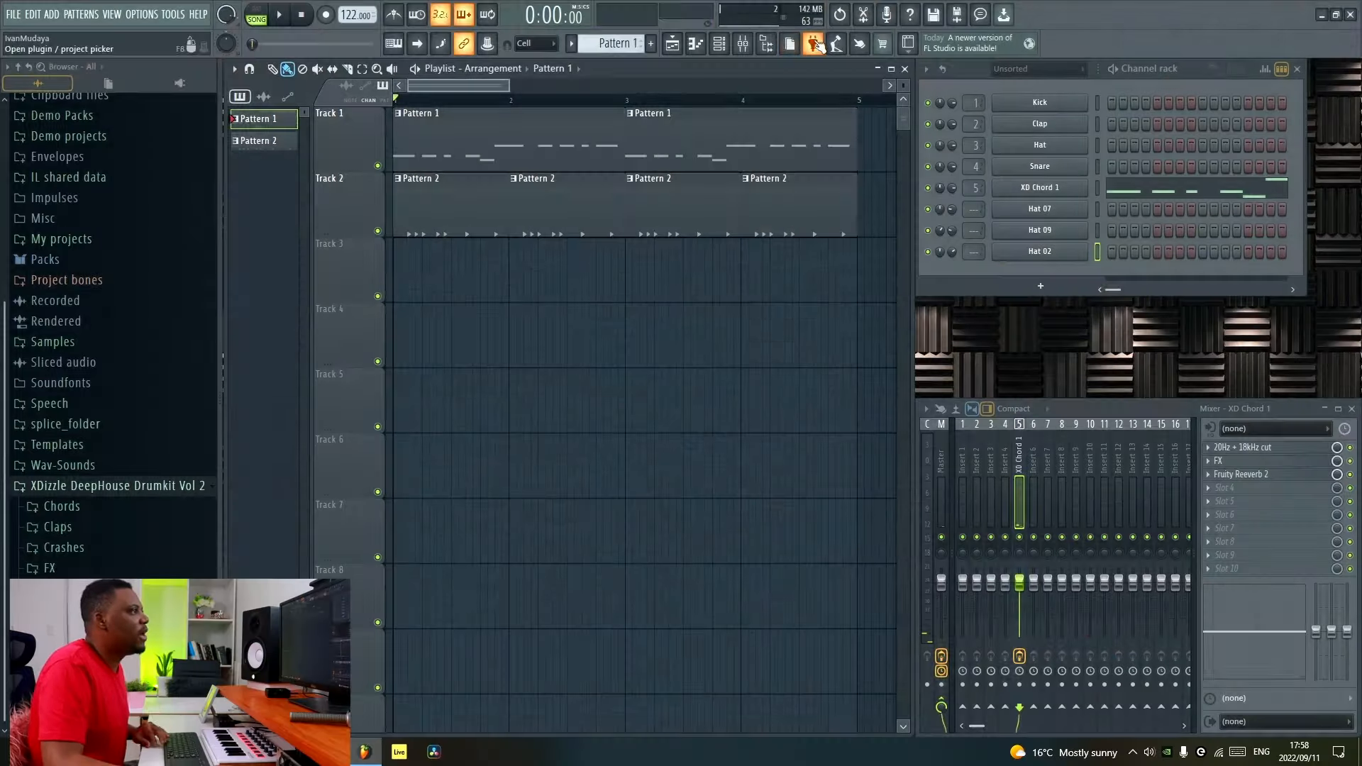
click(816, 44)
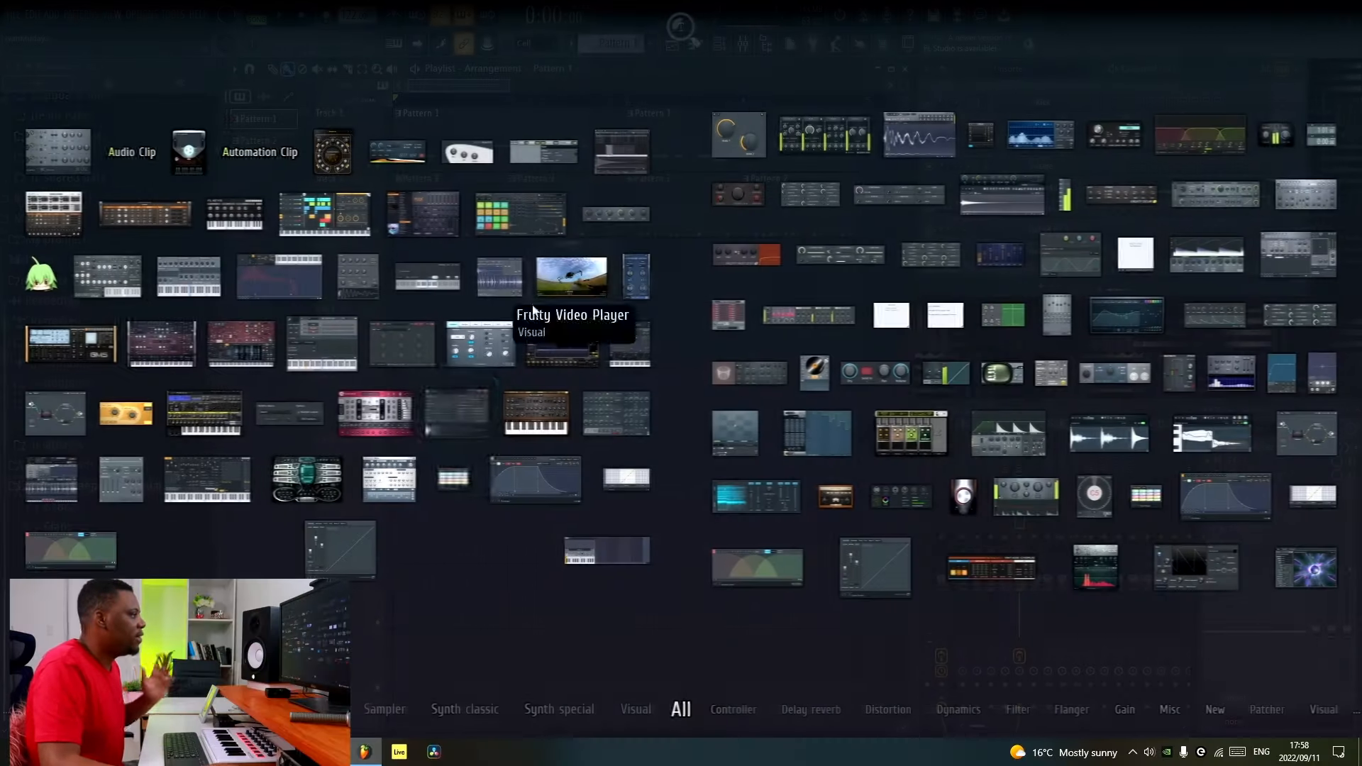
drag(571, 345, 1037, 271)
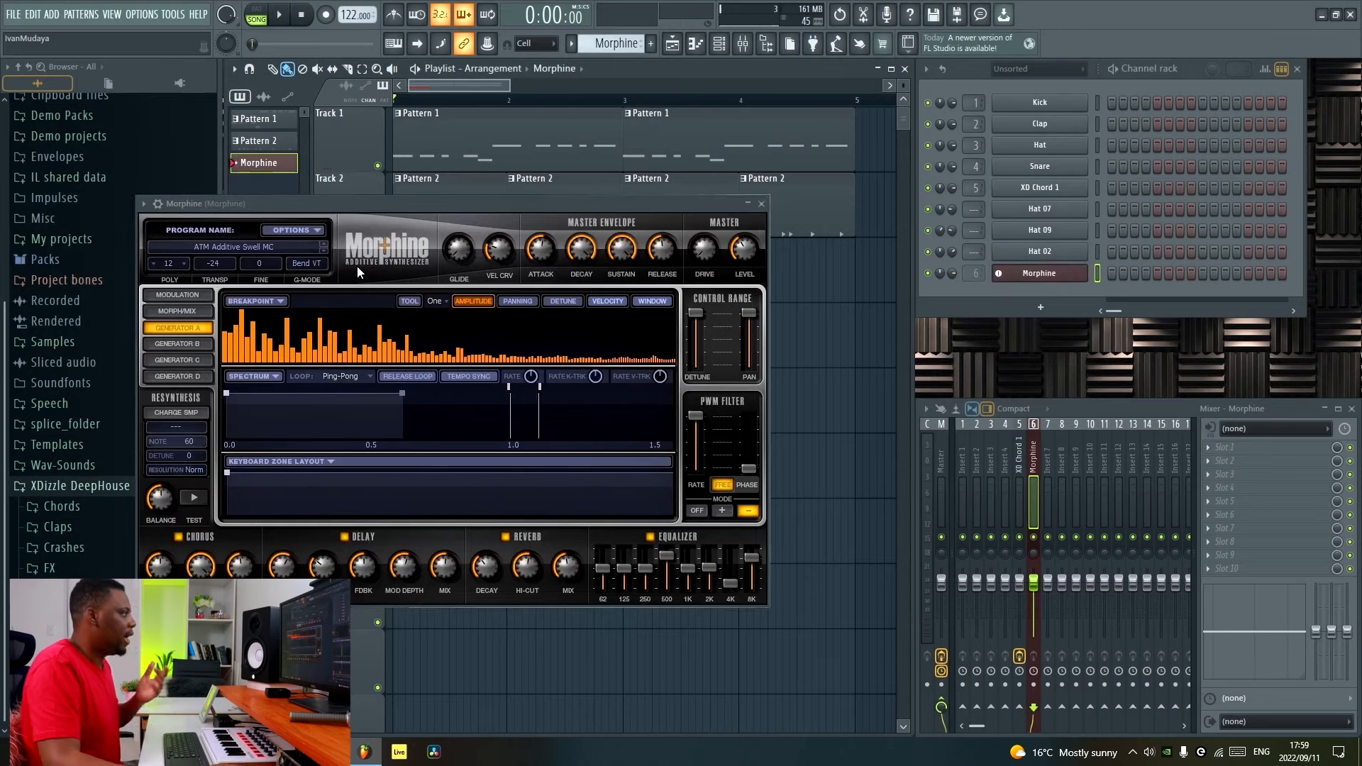
click(279, 246)
click(384, 378)
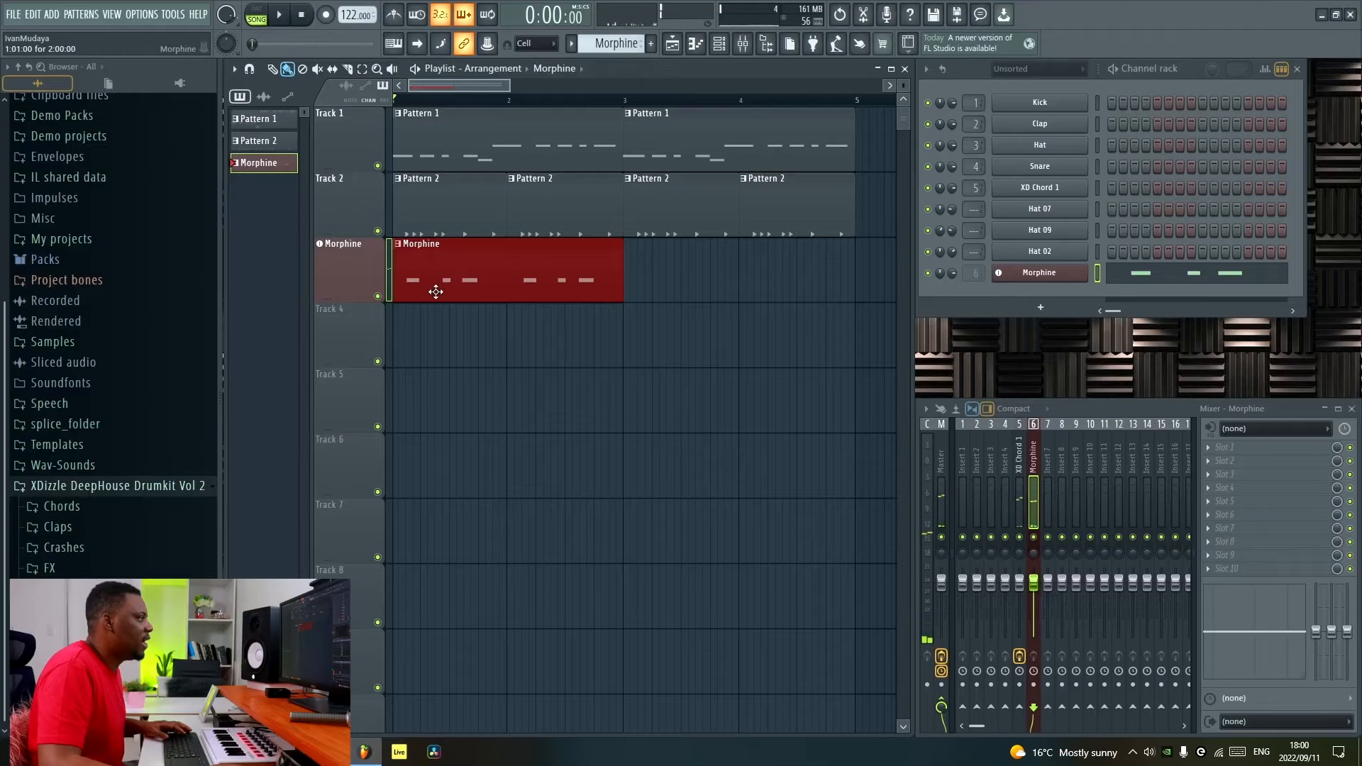
Quantize the Morphine clip's F4 notes, level their velocities, play the result and close the piano roll.
double_click(439, 280)
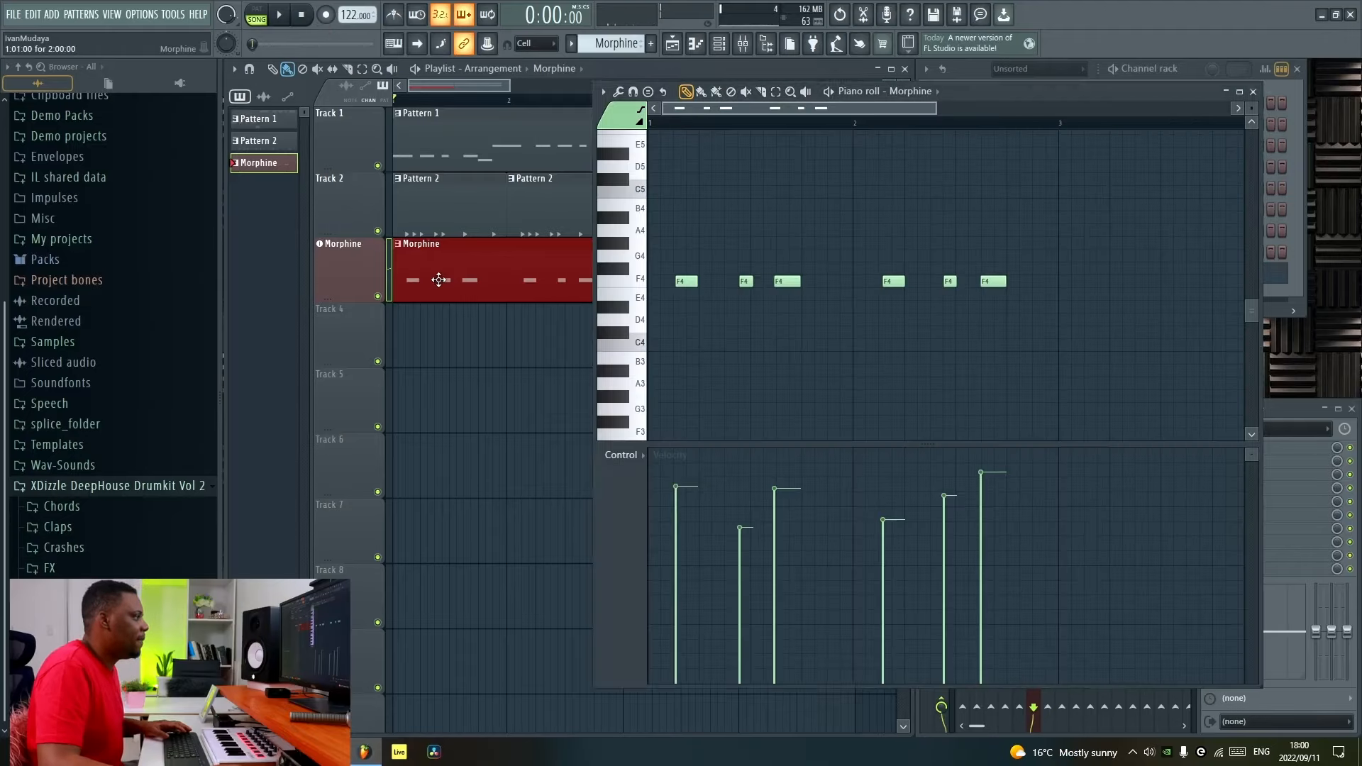
key(alt+q)
key(Return)
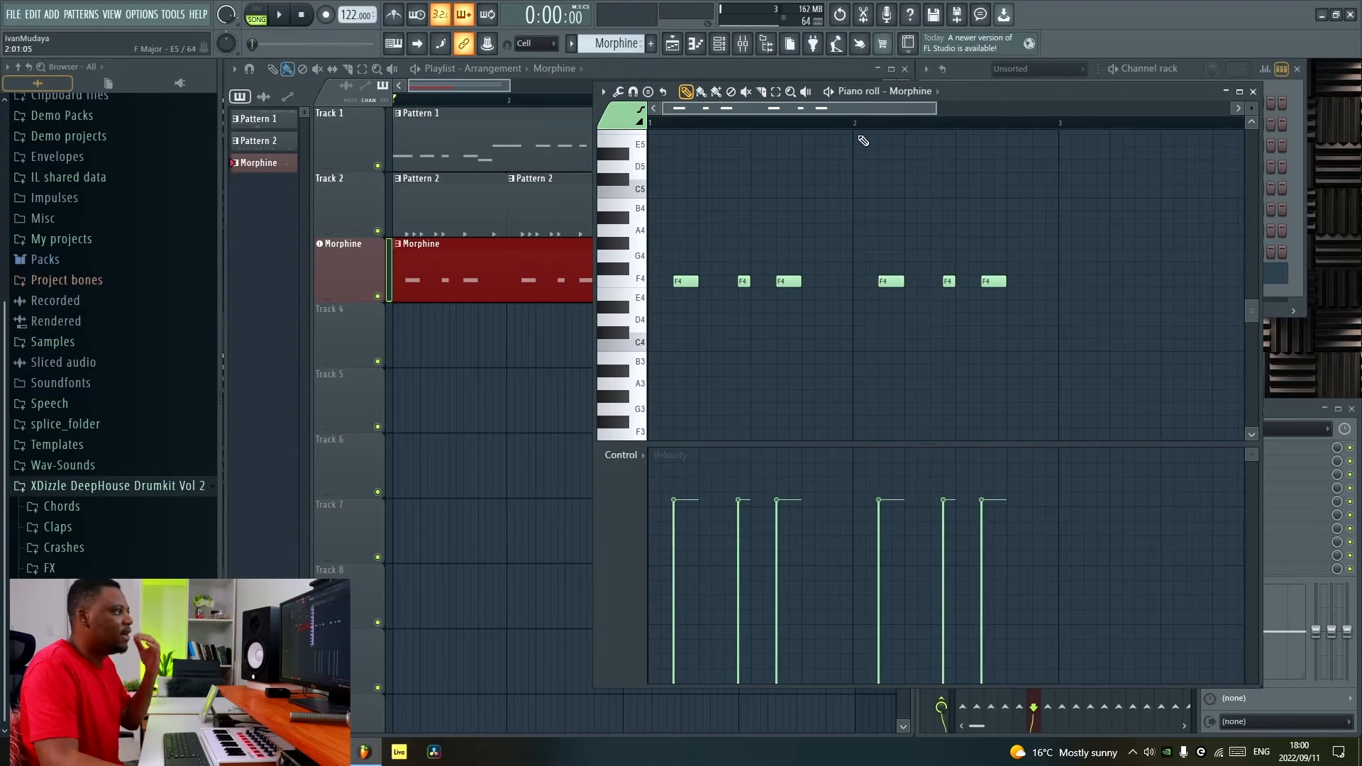
drag(935, 111, 855, 112)
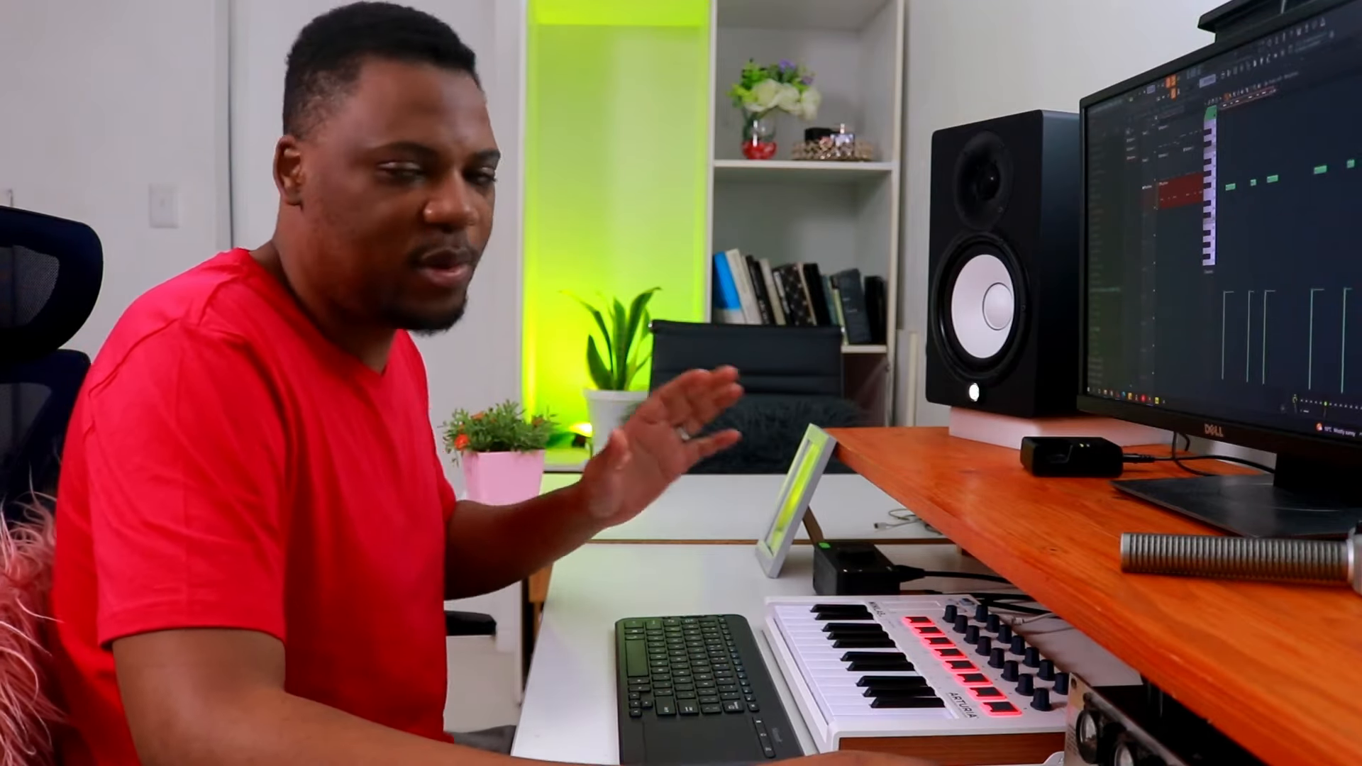
key(space)
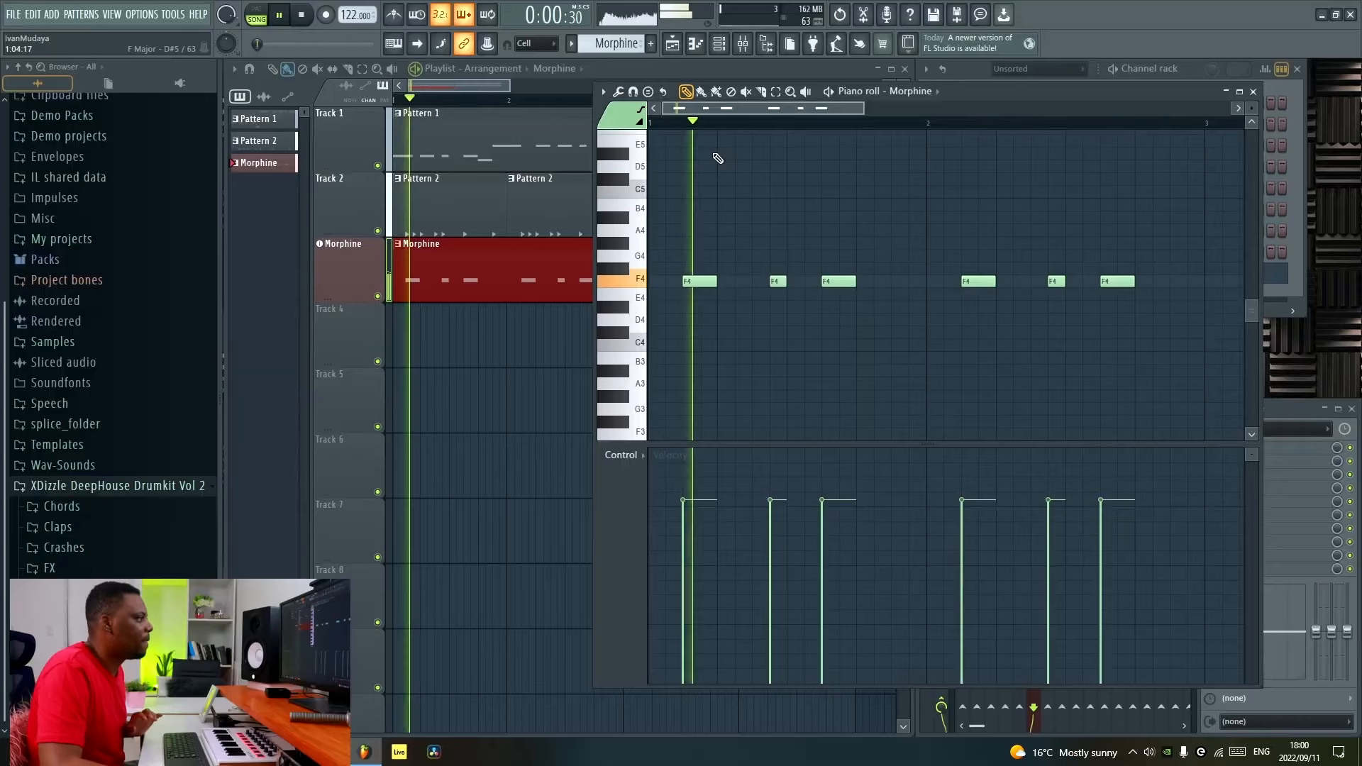
click(1252, 91)
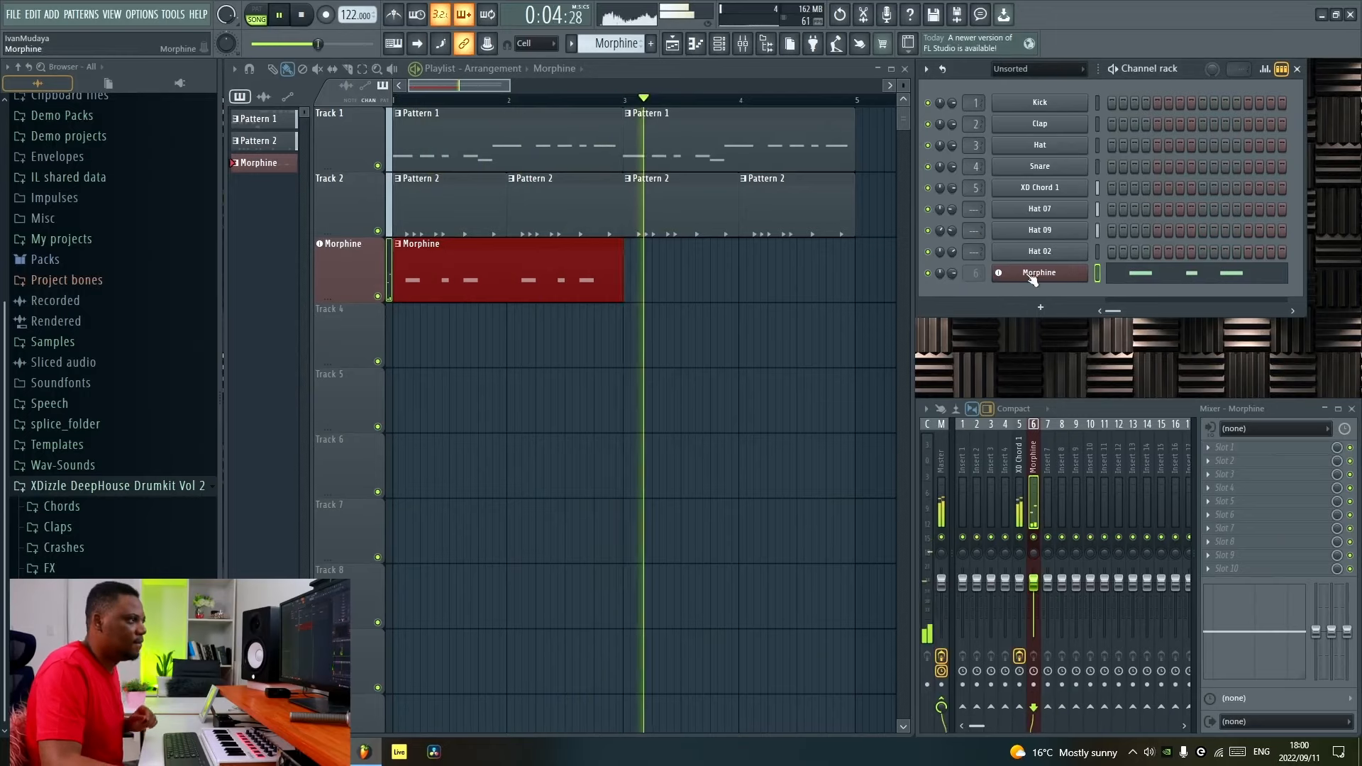
Place a second Morphine clip at bar 3 of its playlist track and set Morphine's master level to -14.0 dB.
click(1033, 276)
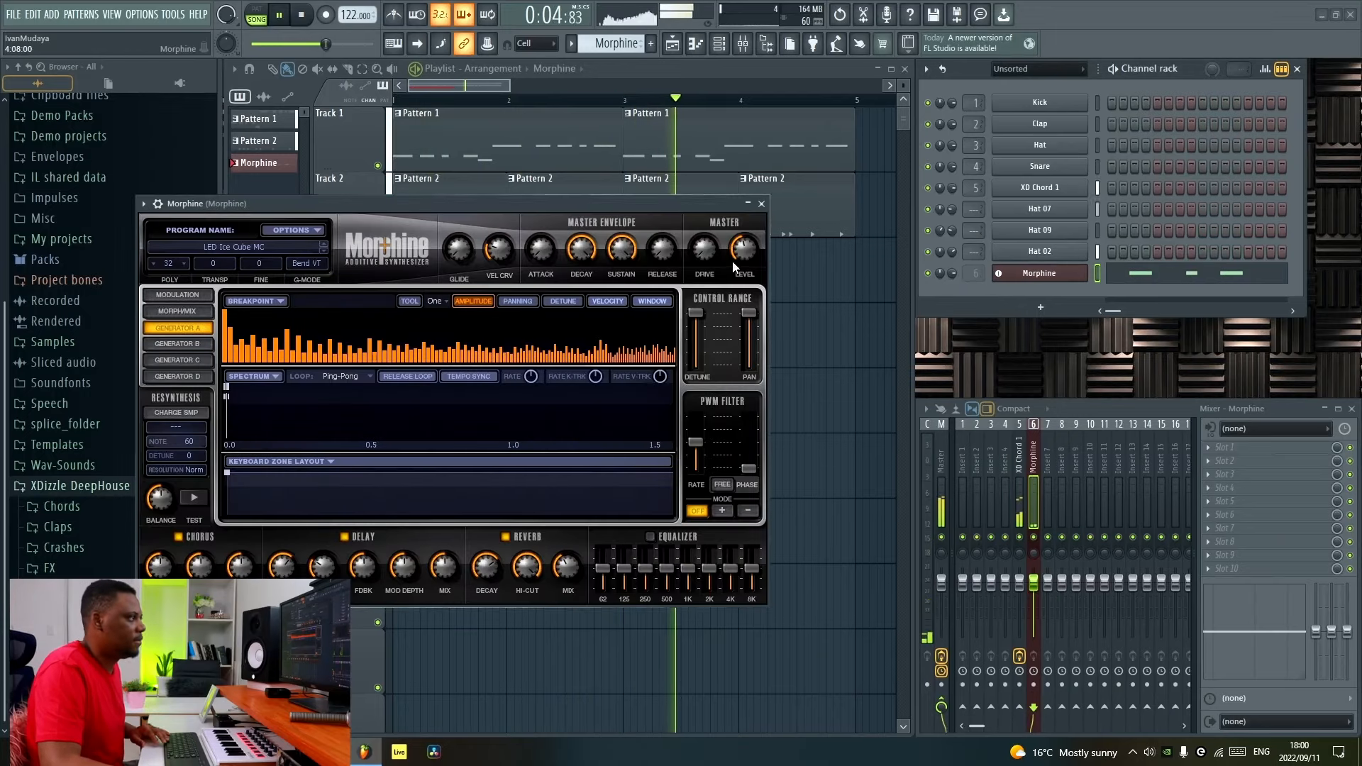
click(761, 204)
click(631, 273)
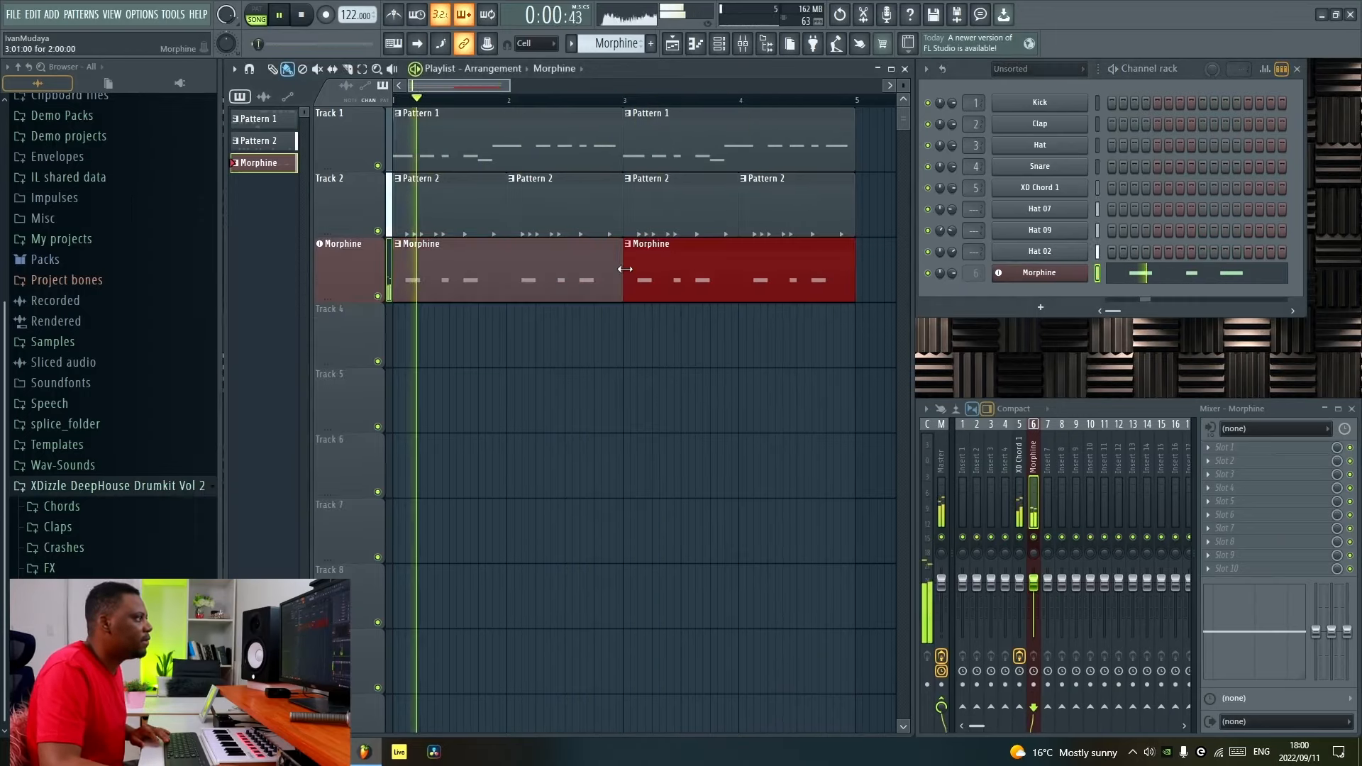
click(1033, 275)
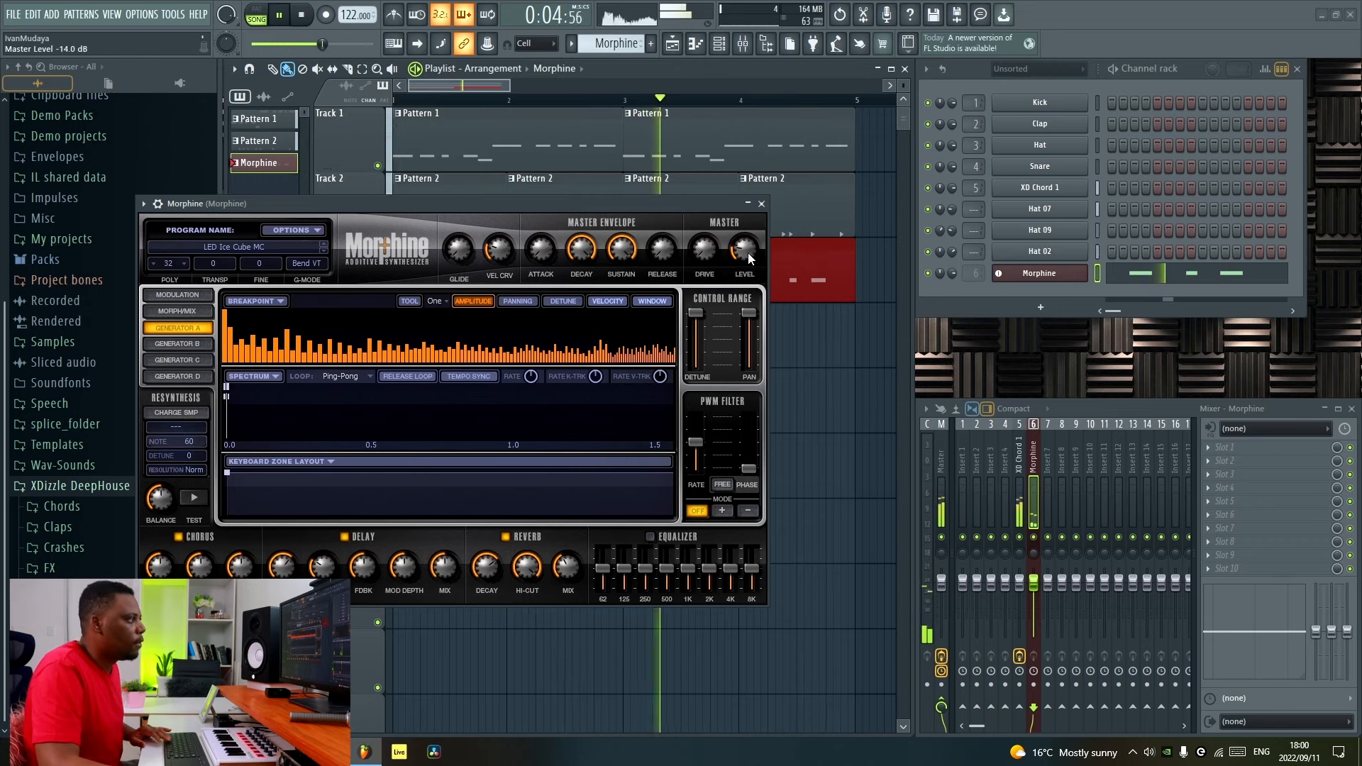
Close Morphine and add the Sawer synthesizer as a new instrument track below it.
click(761, 203)
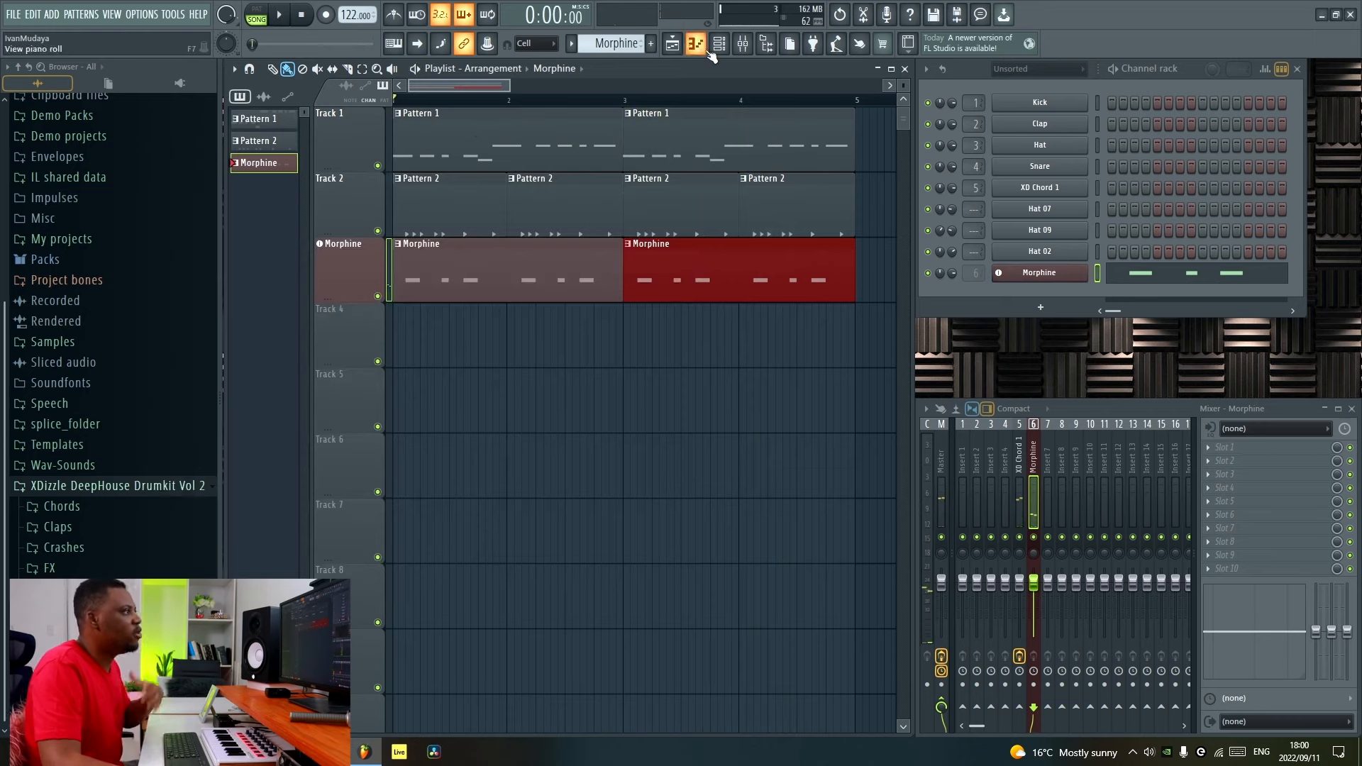
click(834, 50)
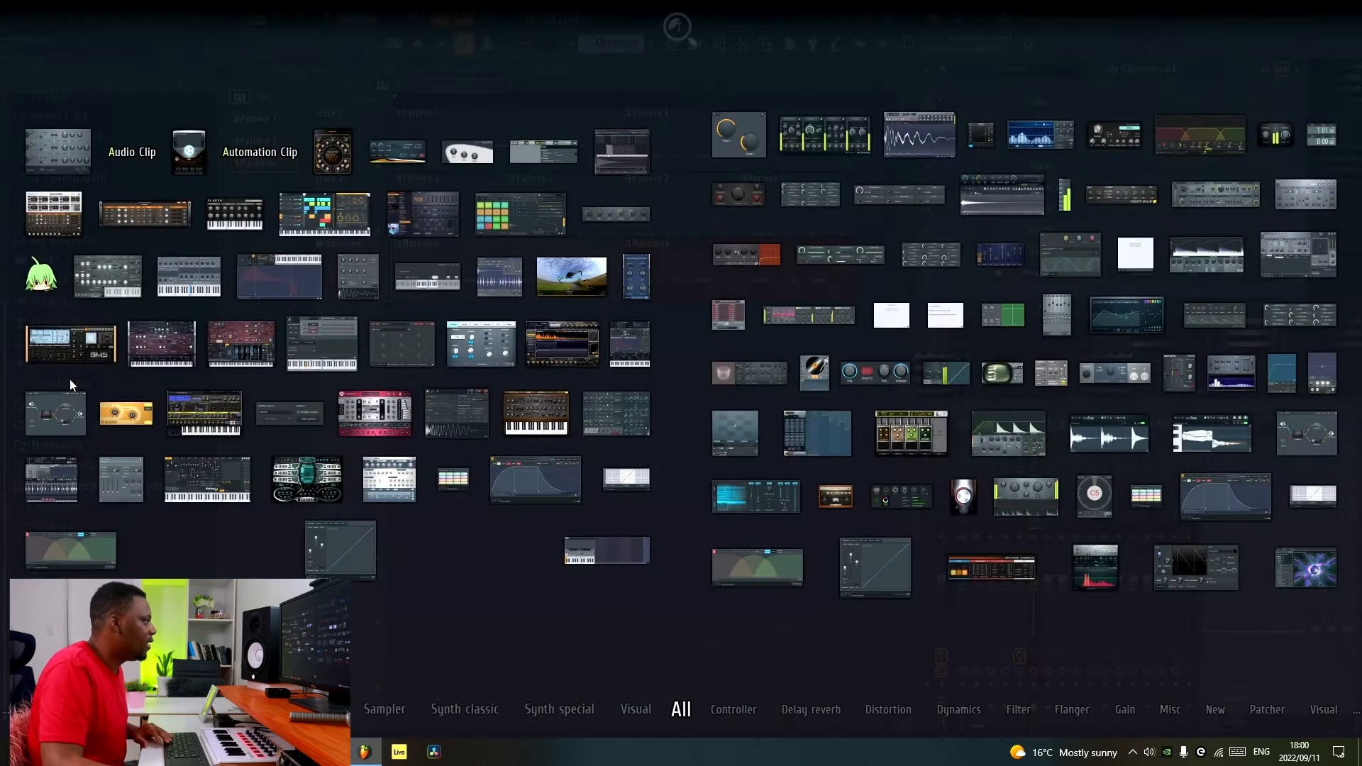
drag(558, 415, 358, 355)
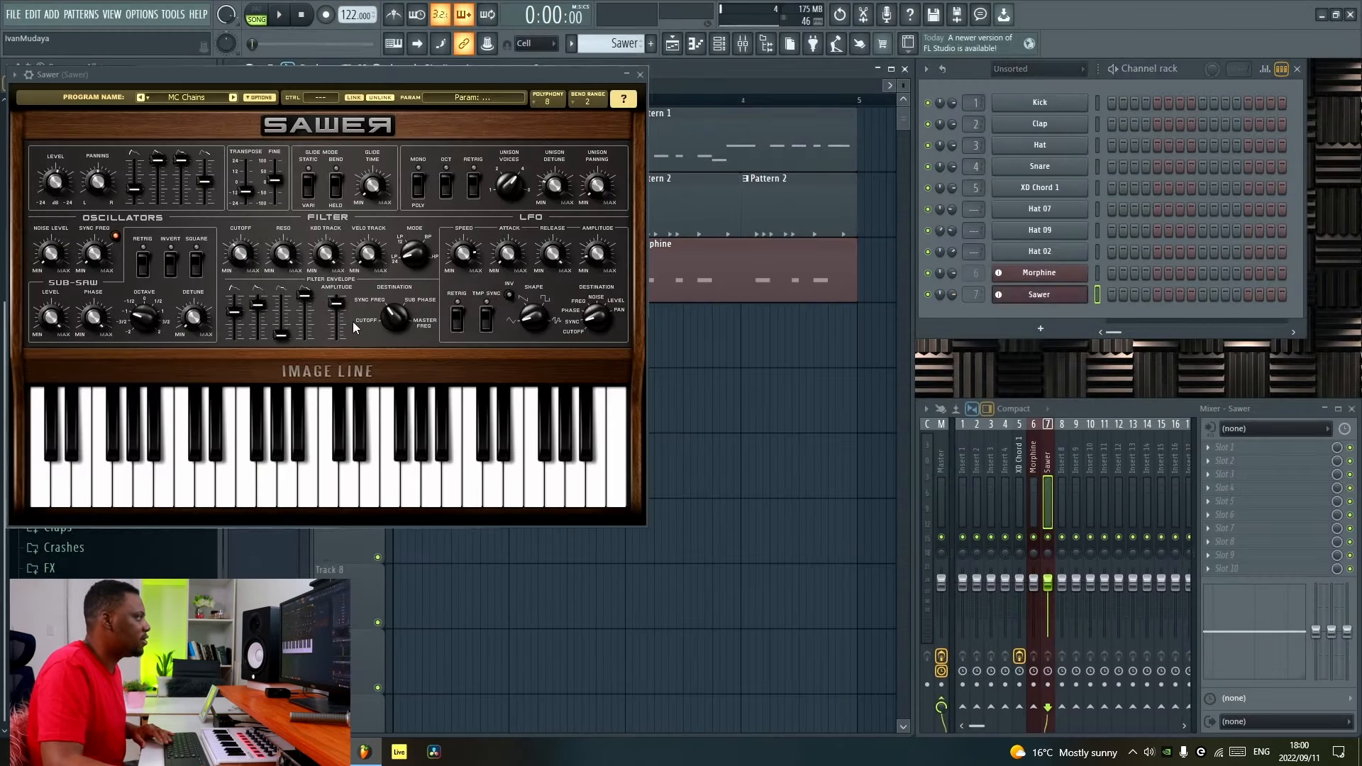
drag(329, 73, 580, 159)
Load the FG Pop-Star program from Sawer's Pads bank, stop playback and close the synthesizer.
click(443, 183)
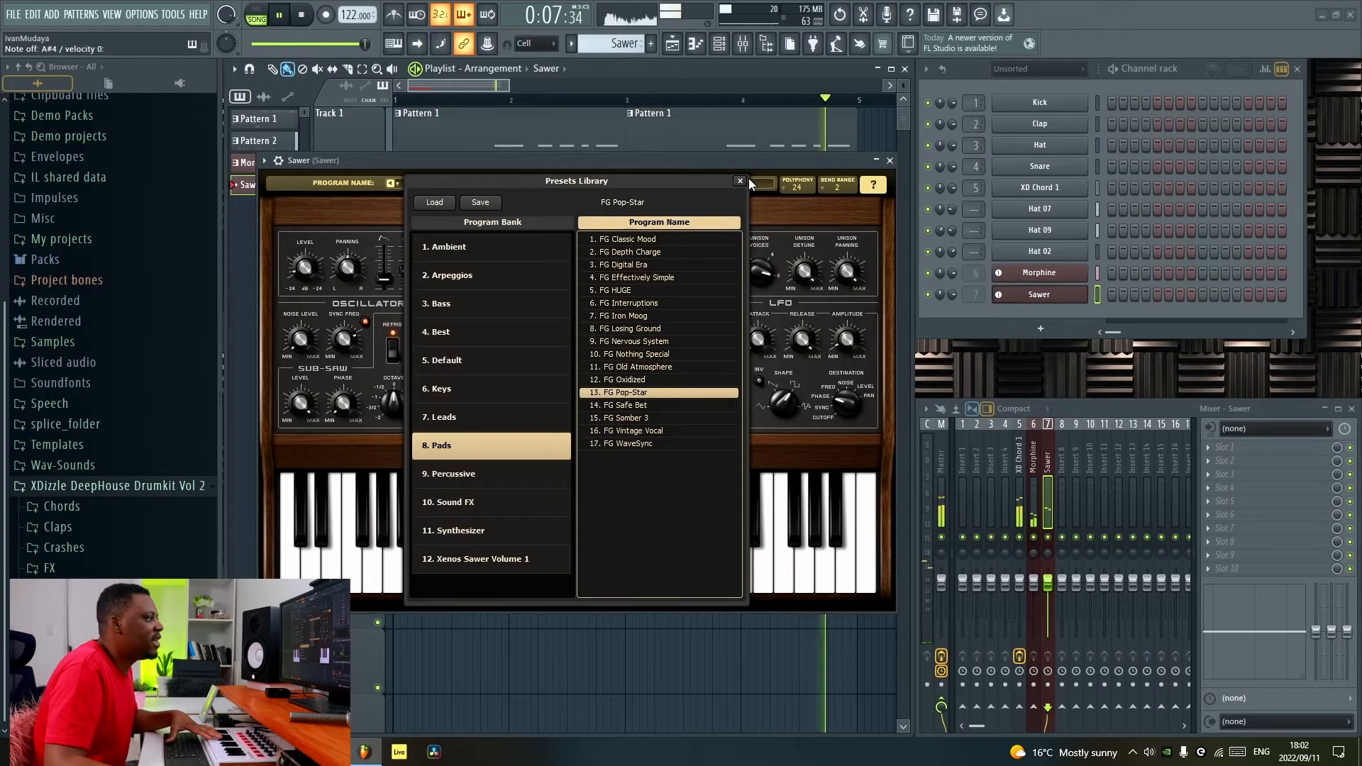
click(741, 180)
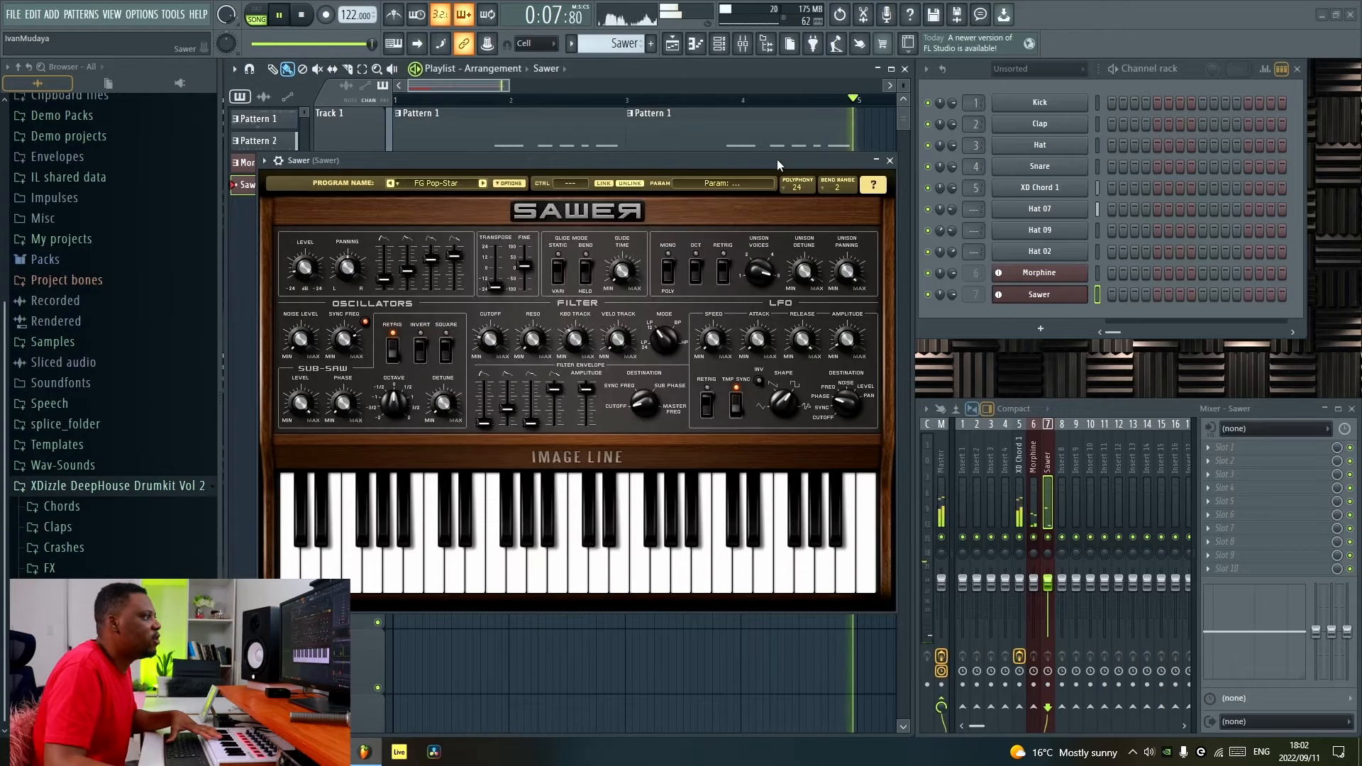
key(space)
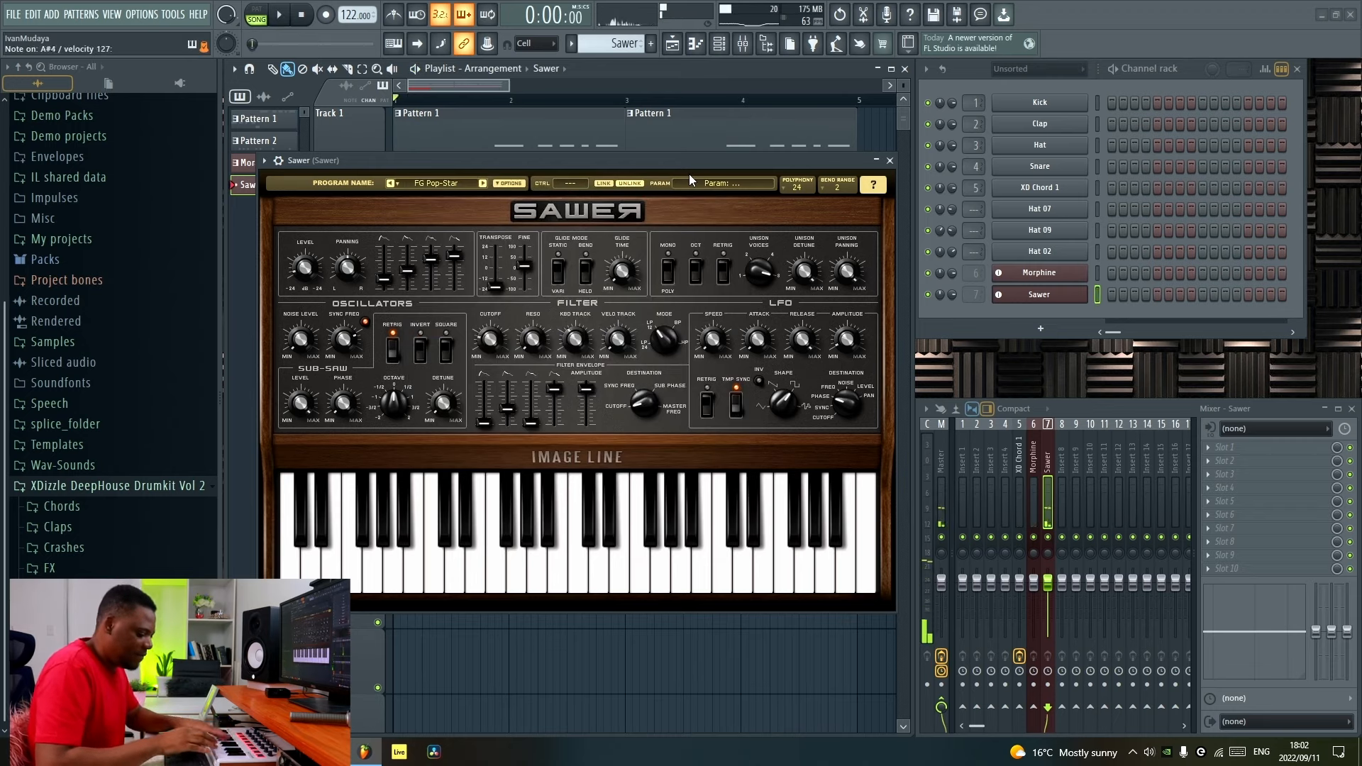
click(890, 160)
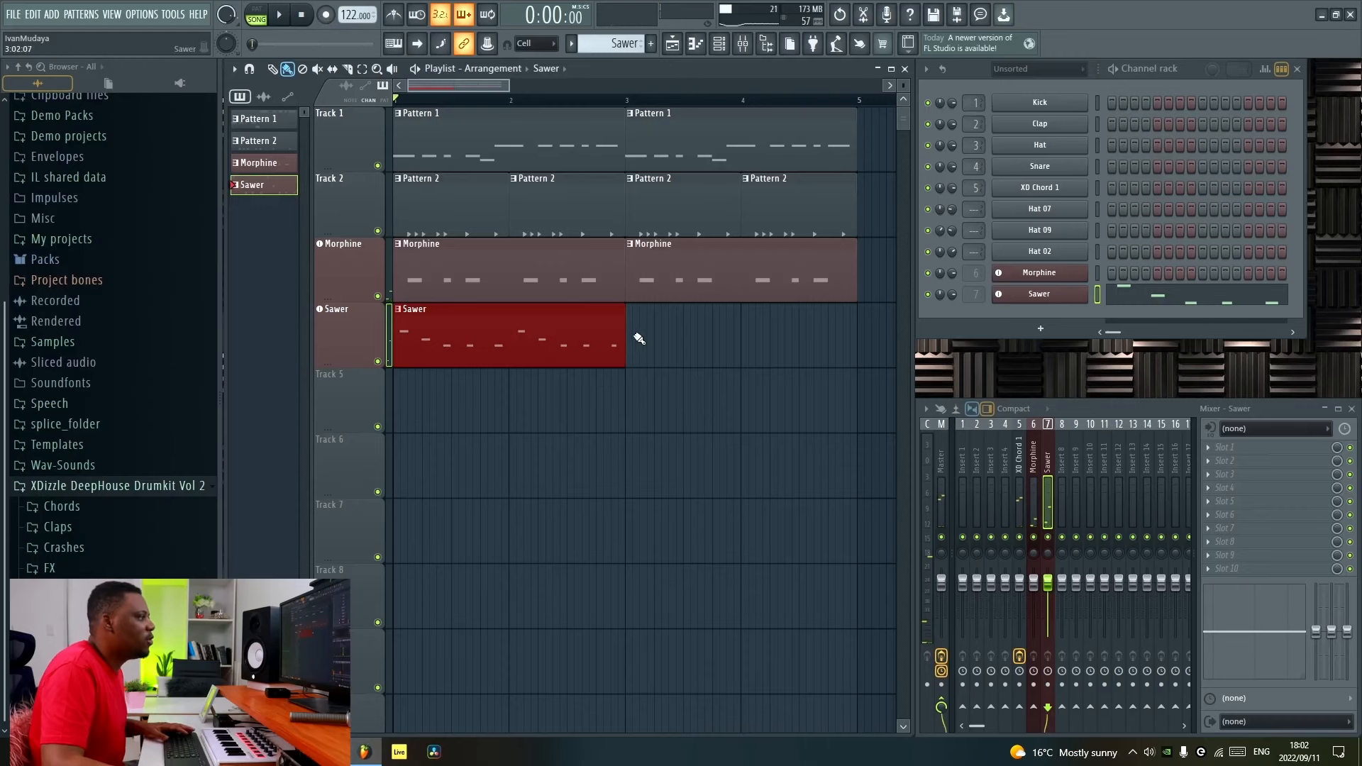
Place a second Sawer clip at bar 3, quantize the Sawer notes in the piano roll and check them during playback.
click(638, 340)
double_click(555, 329)
key(alt+q)
key(Return)
scroll(759, 127, down, 2)
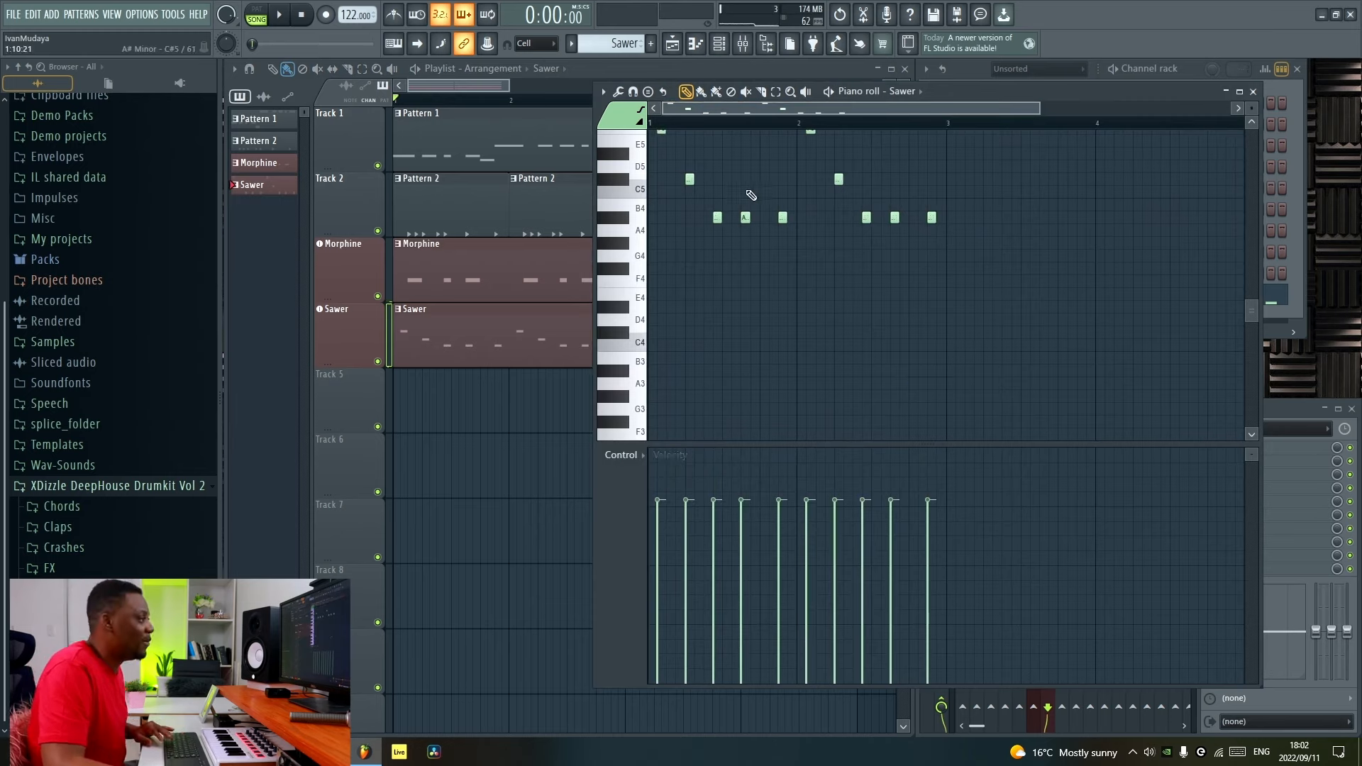
scroll(781, 248, up, 3)
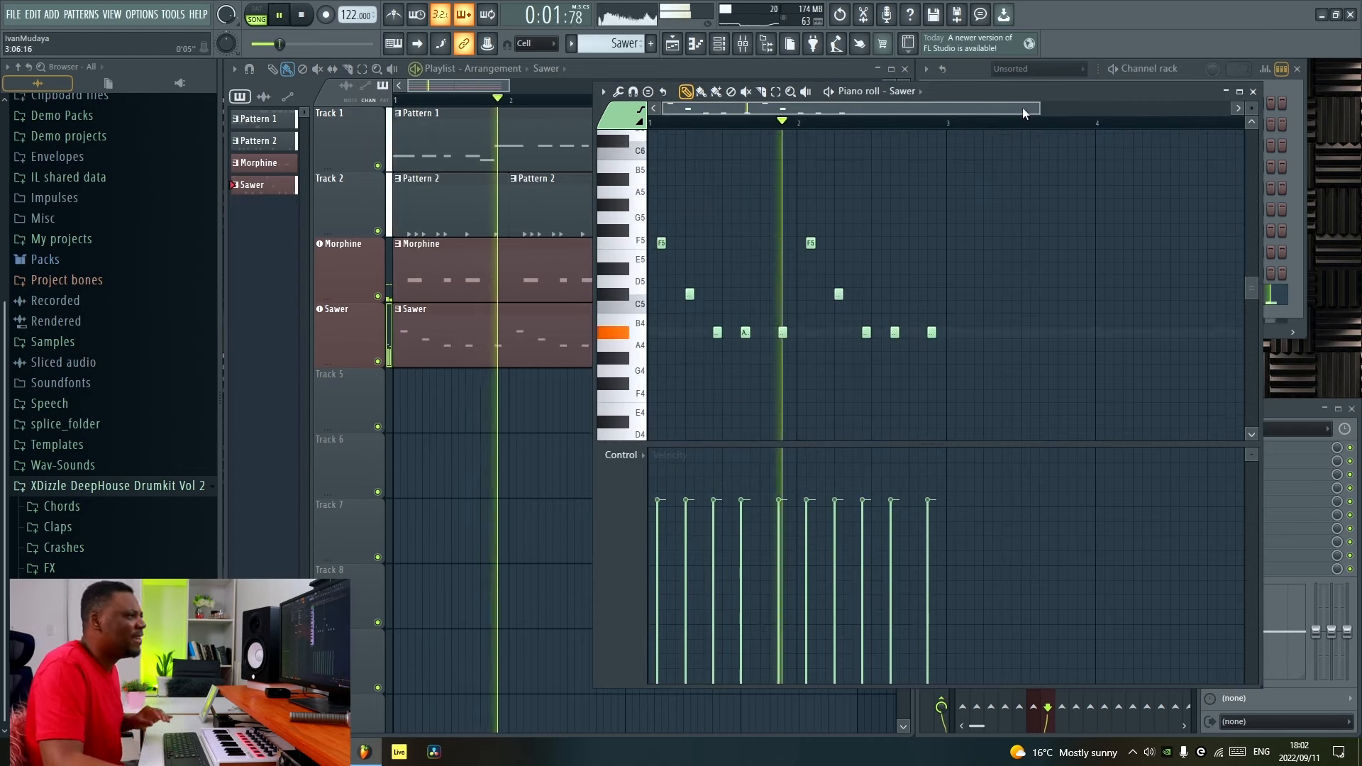
drag(1039, 108, 974, 109)
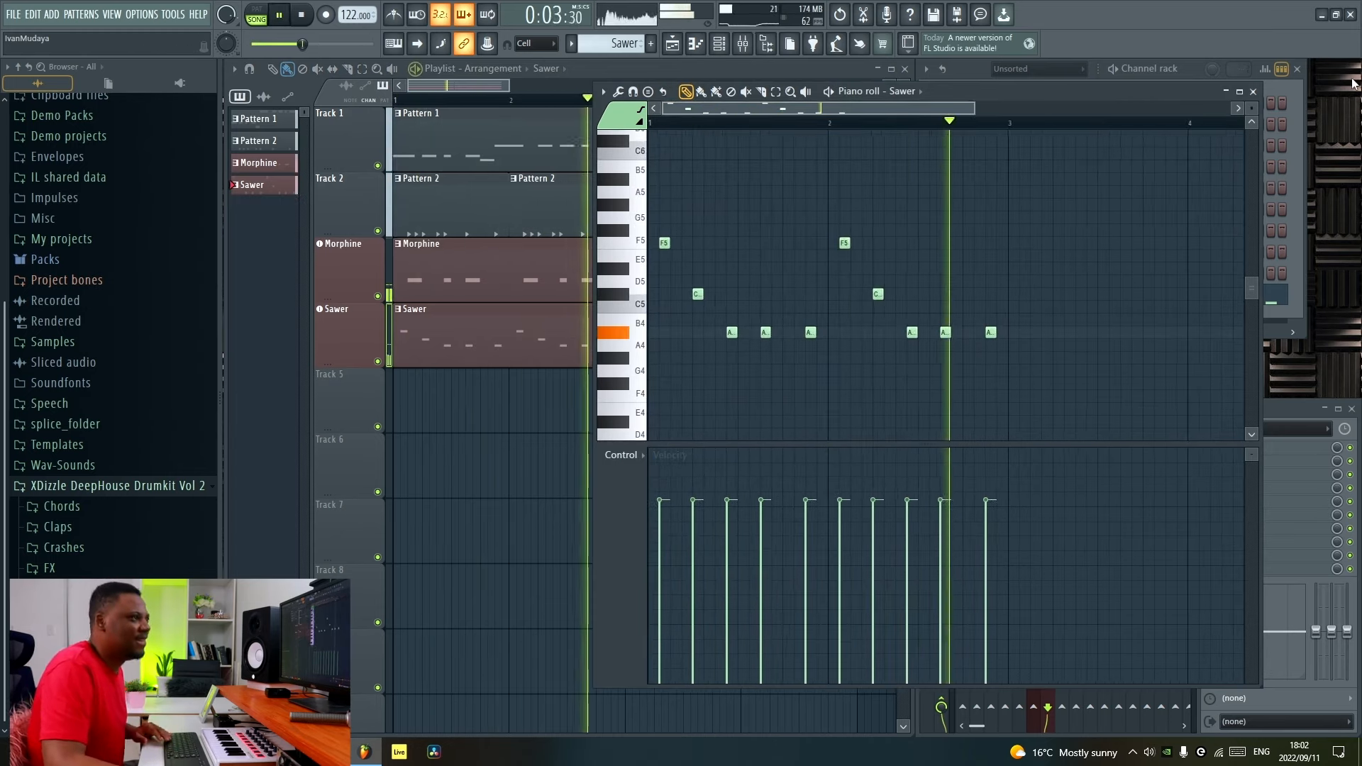
click(1254, 92)
Create an automation clip for Sawer's filter cutoff and close the synthesizer.
click(1040, 294)
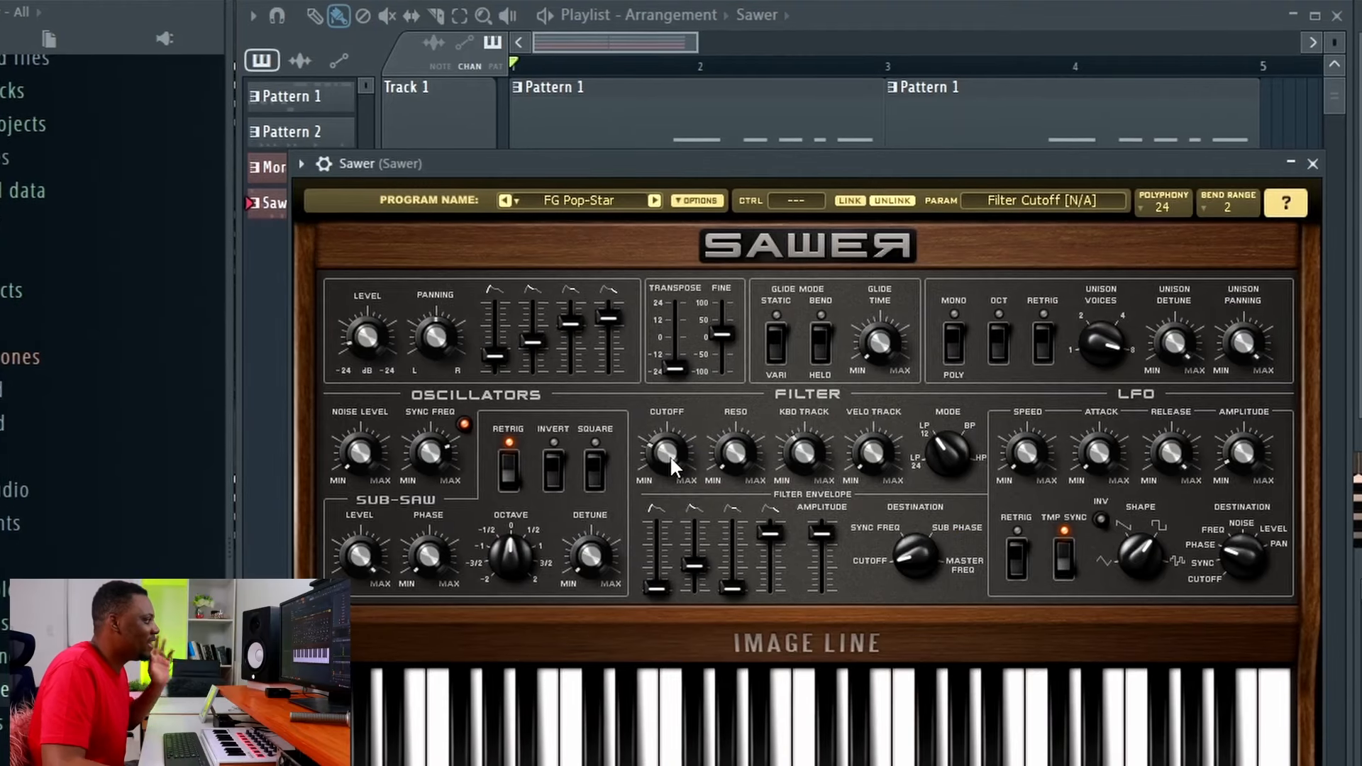
right_click(669, 456)
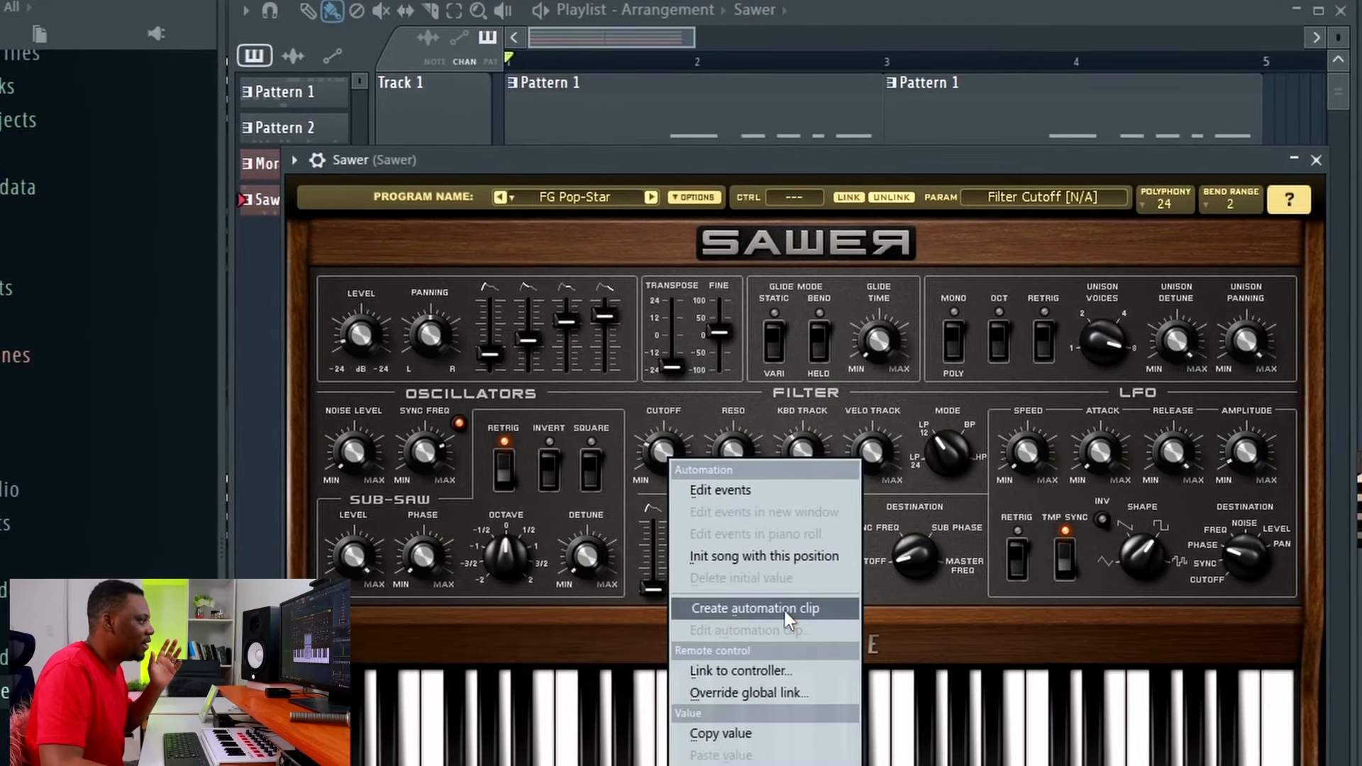
click(784, 611)
click(1318, 159)
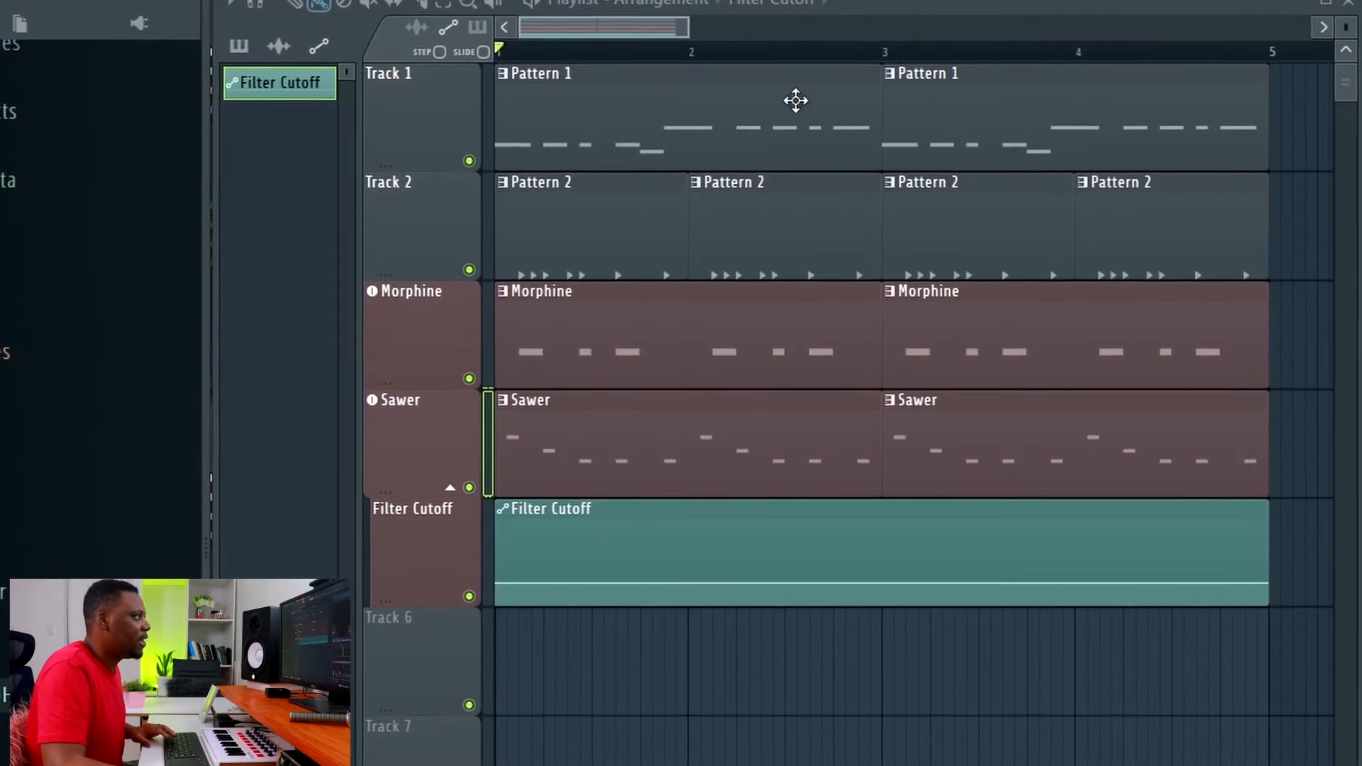
Duplicate the Pattern 1, Pattern 2, Morphine and Sawer clips of bars 1 to 4 until they fill bars 1 to 16.
scroll(786, 65, down, 4)
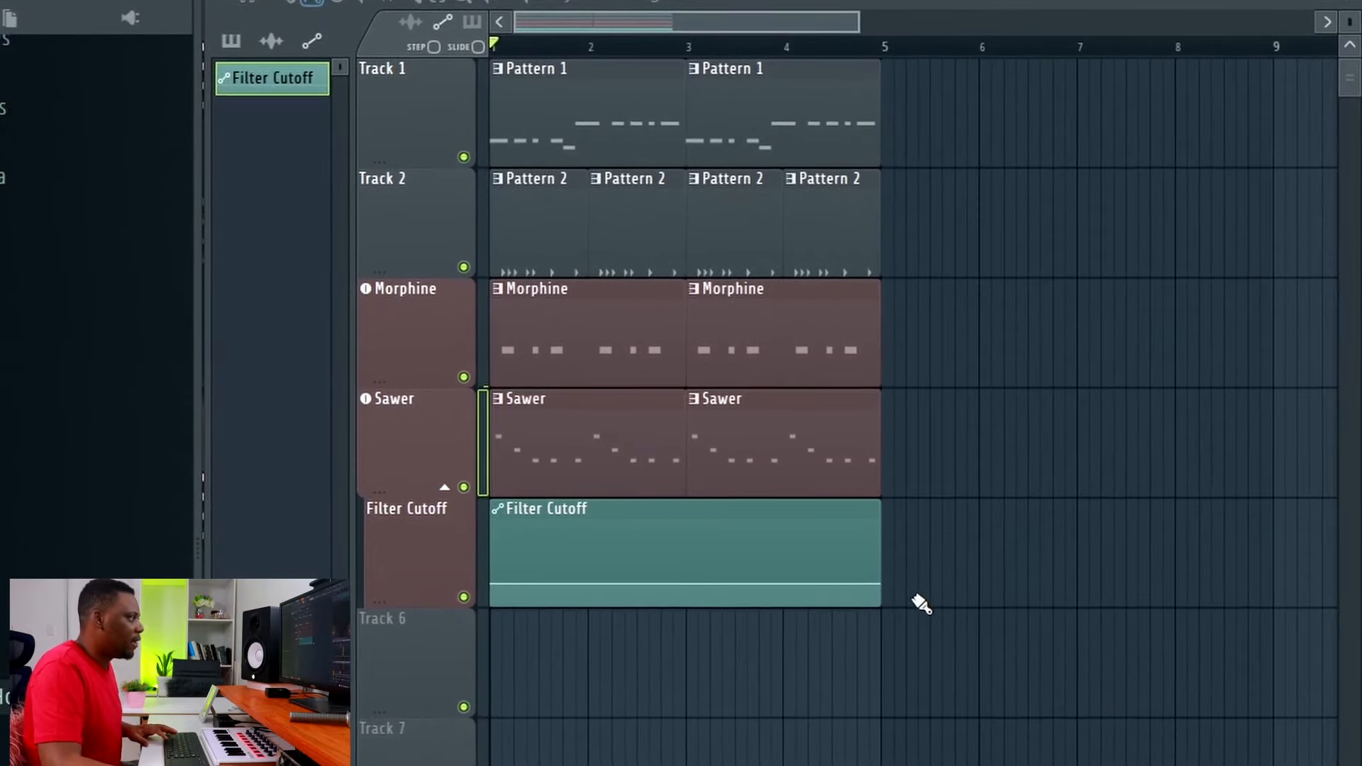
drag(970, 493, 480, 124)
key(ctrl+b)
scroll(653, 52, down, 1)
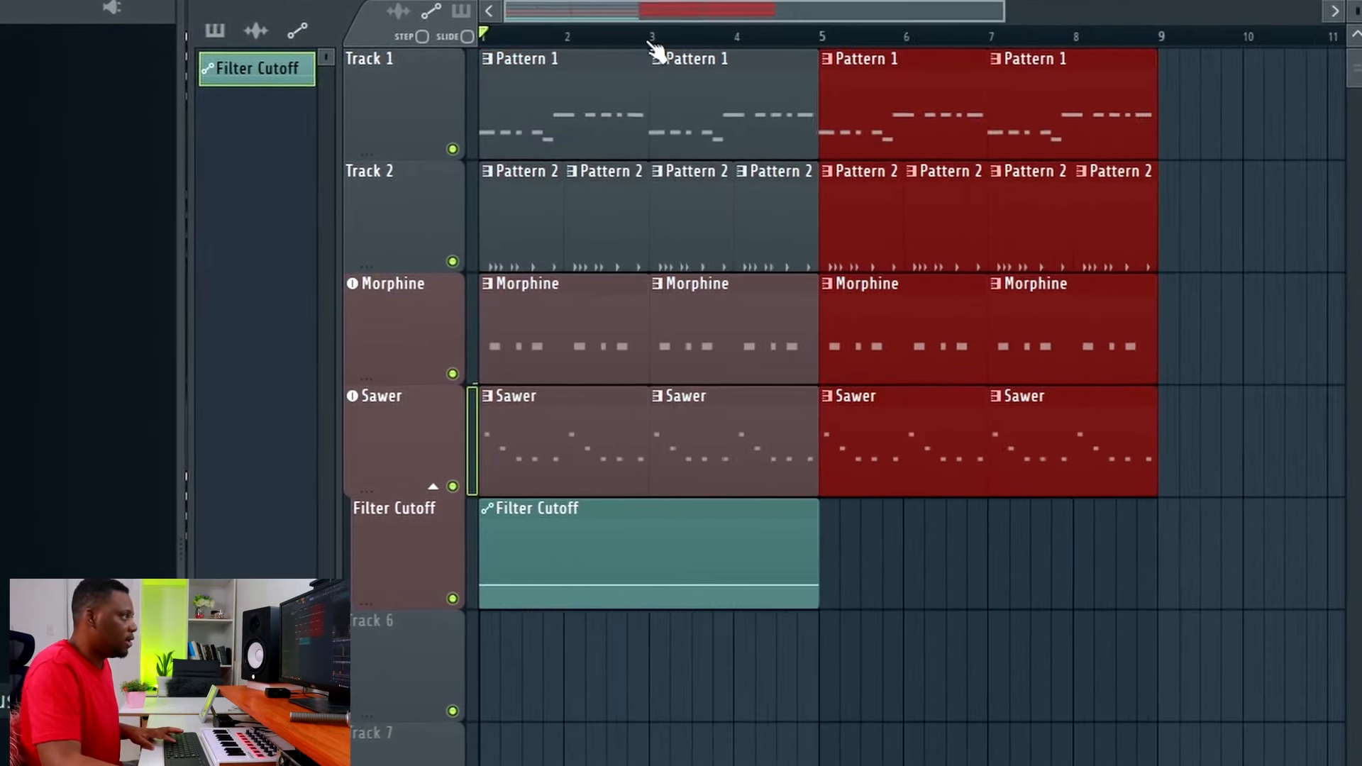
key(ctrl+b)
scroll(653, 52, down, 2)
key(ctrl+b)
scroll(654, 52, down, 1)
Move the Filter Cutoff automation to bar 9, extend it to bar 17 as one rising ramp and play the arrangement.
drag(578, 508, 902, 508)
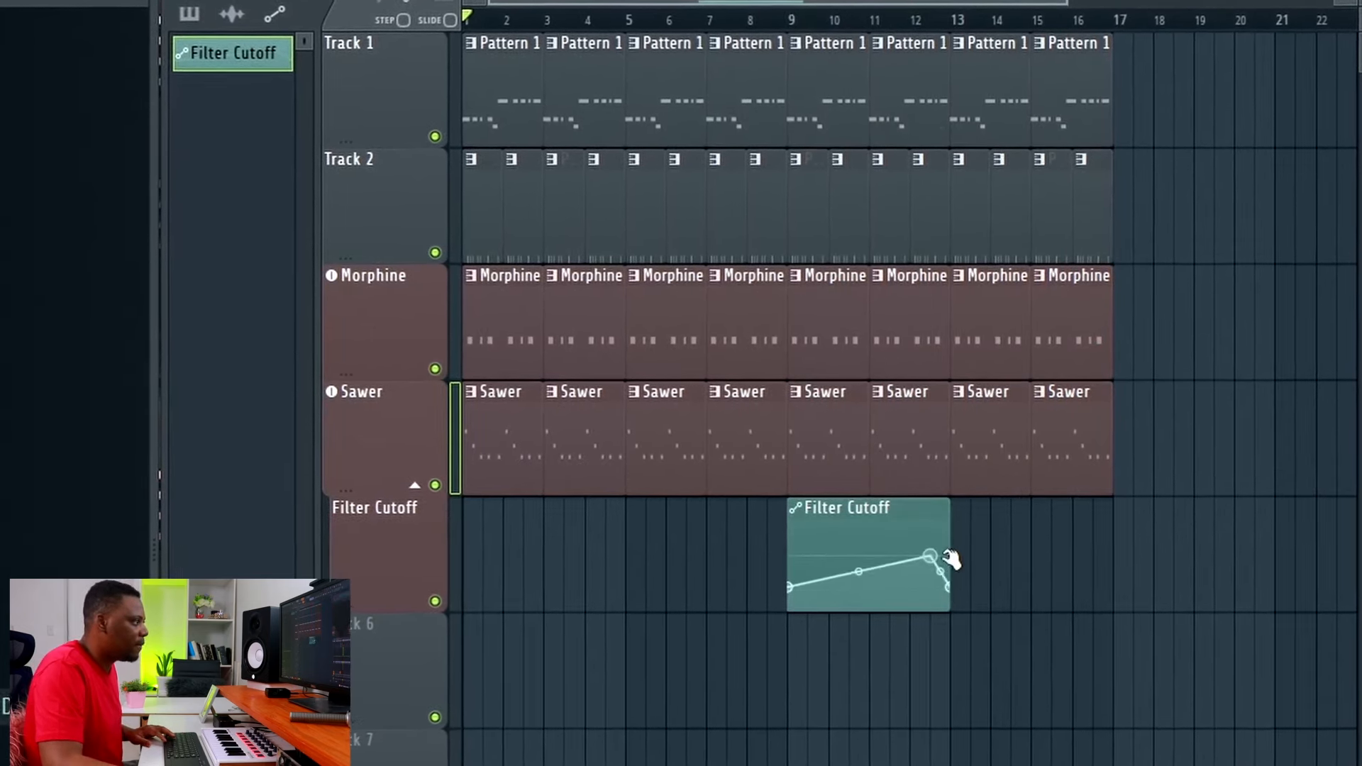
drag(955, 592, 1118, 586)
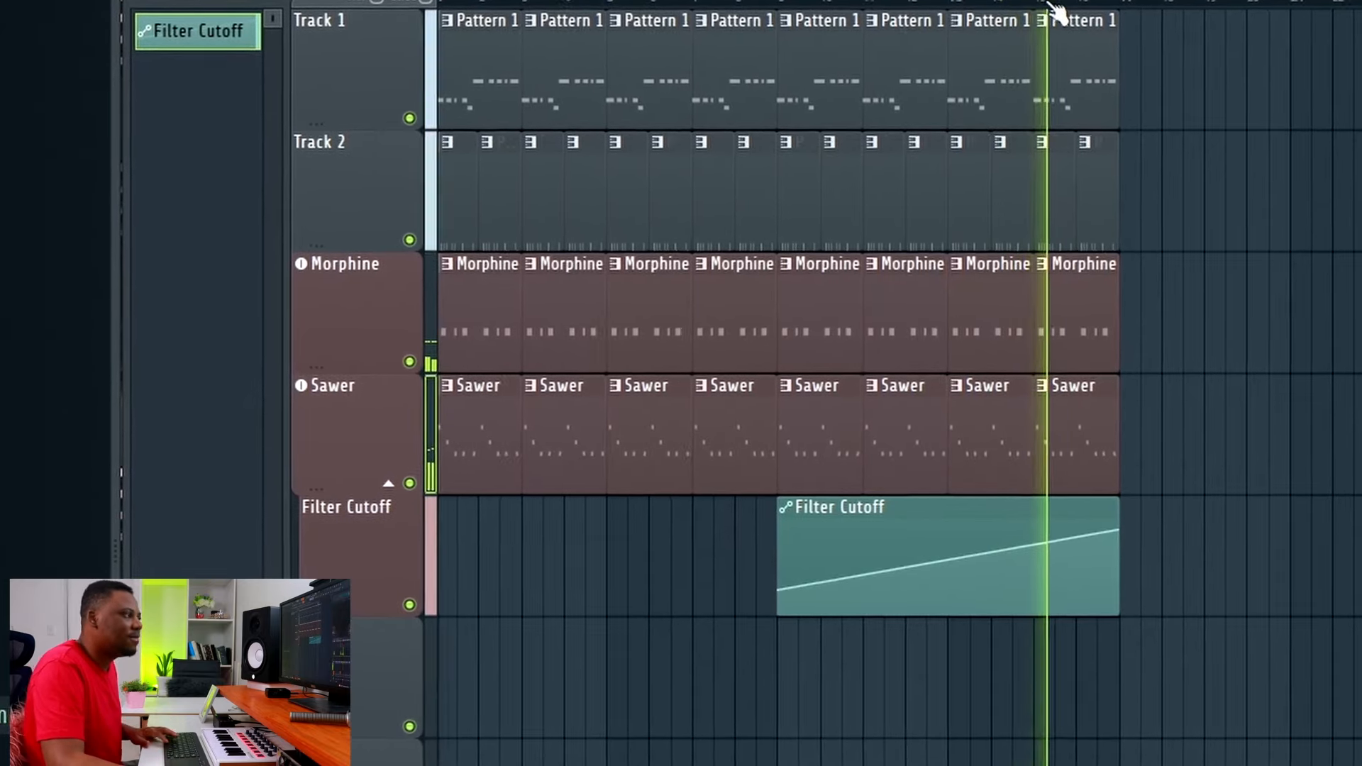
scroll(1053, 6, up, 1)
scroll(1056, 5, up, 1)
scroll(1056, 6, down, 2)
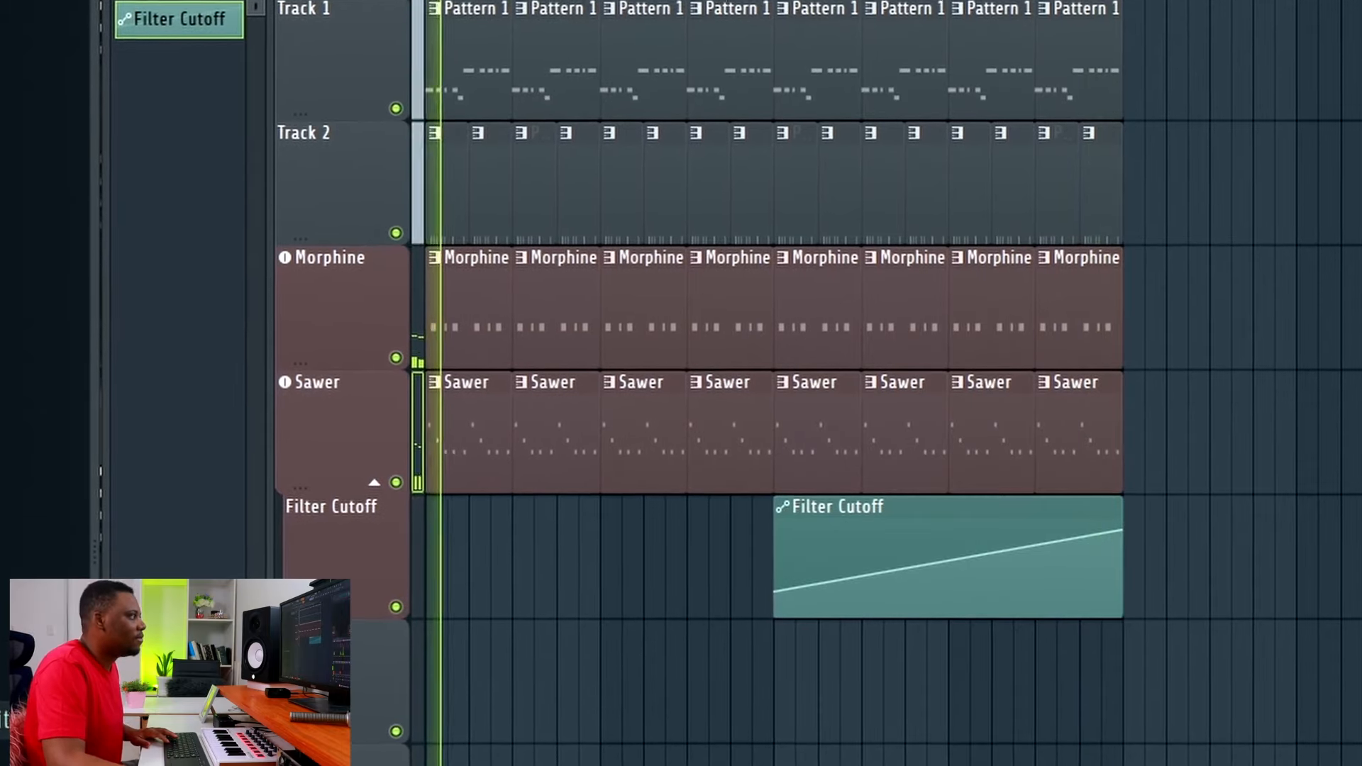
scroll(724, 3, up, 1)
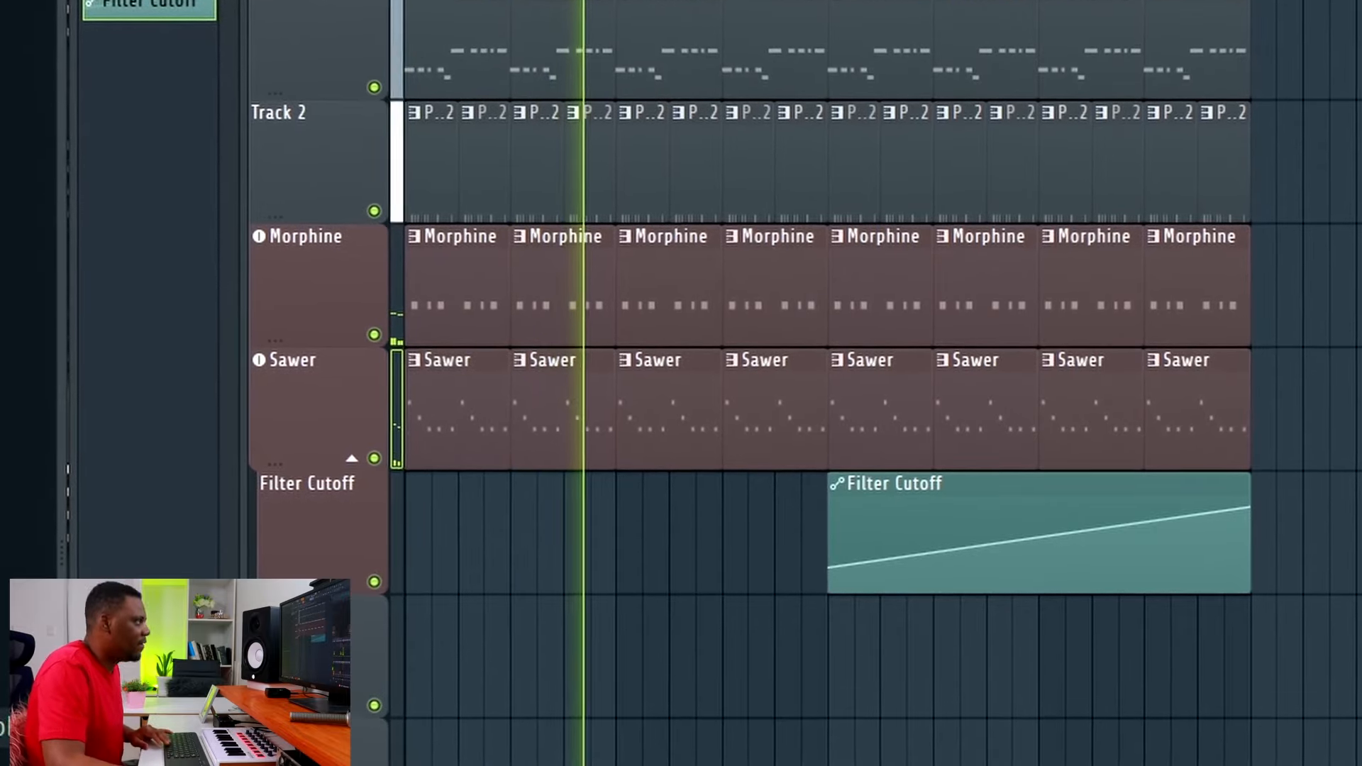
Add the FLEX synthesizer as a new instrument on playlist track 6.
key(F8)
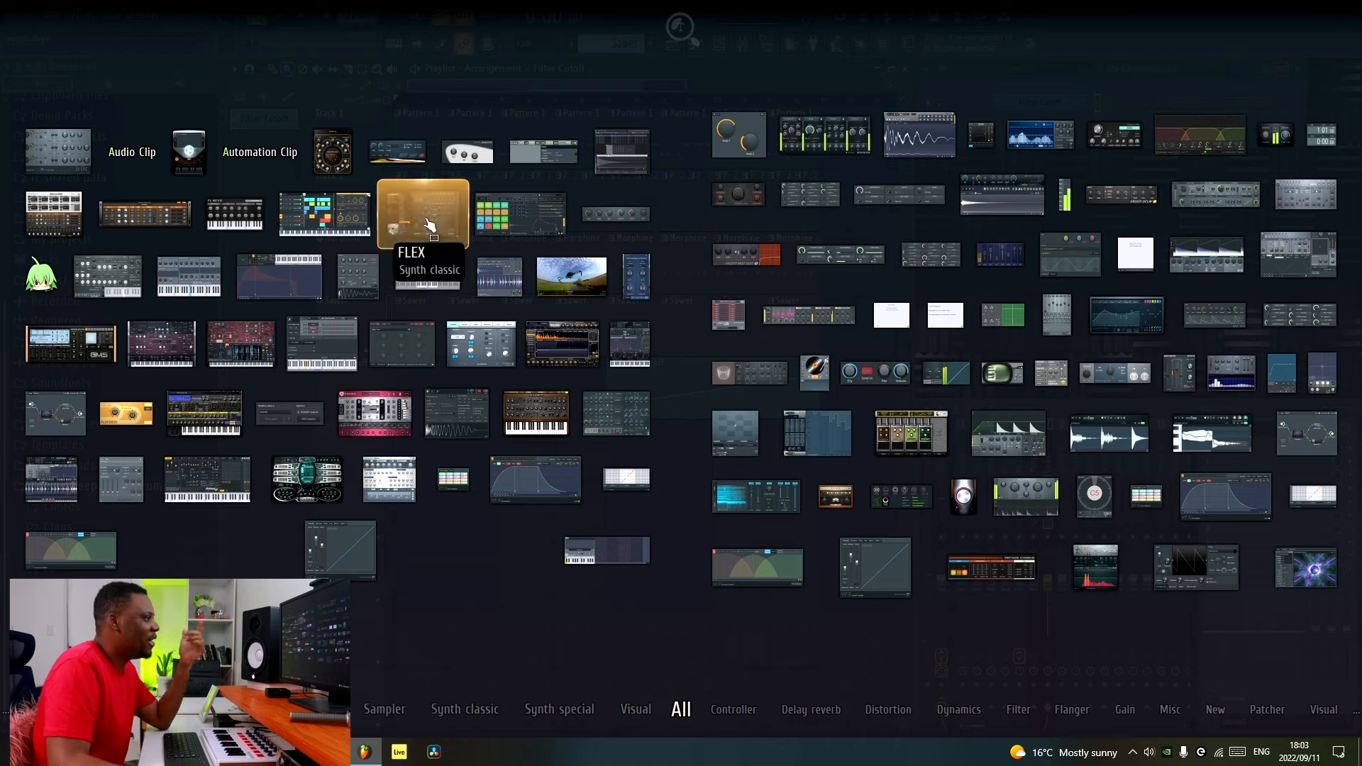
drag(429, 225, 557, 242)
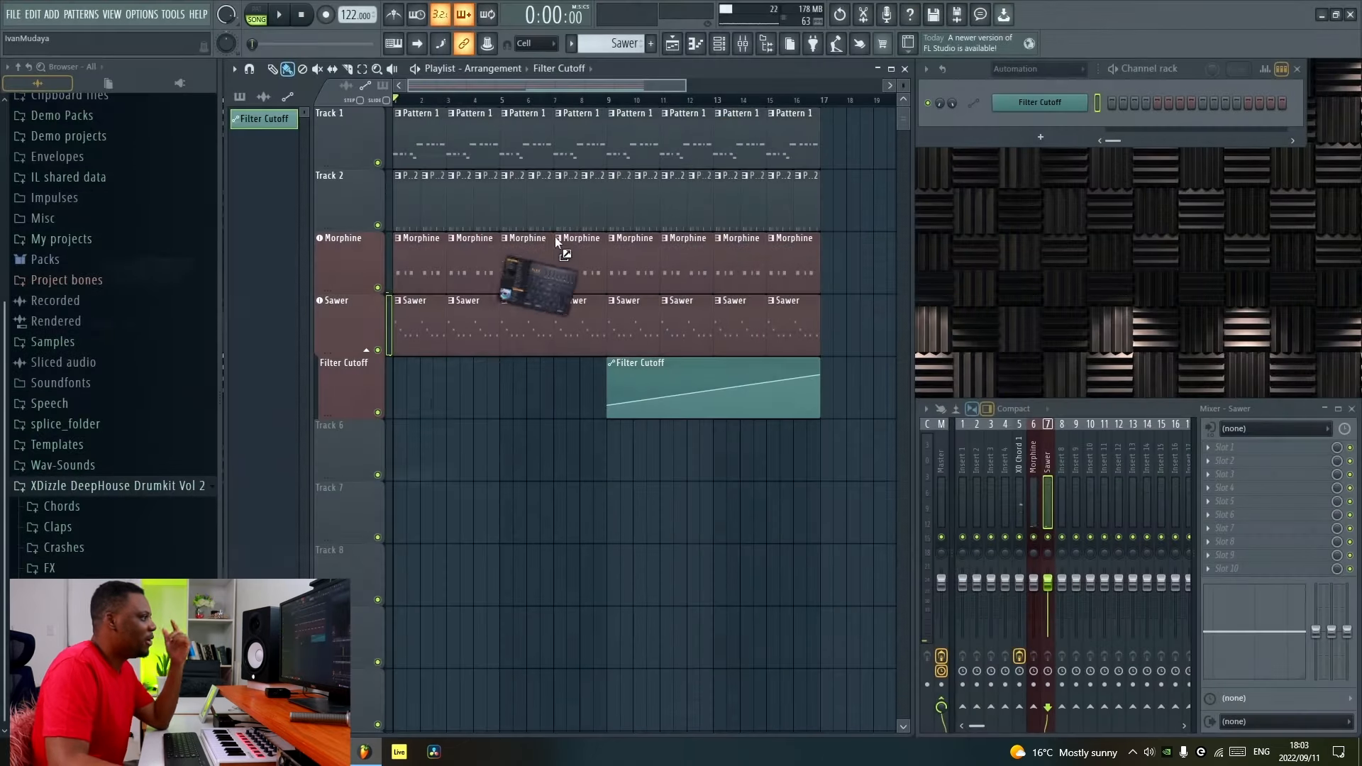
drag(379, 458, 363, 446)
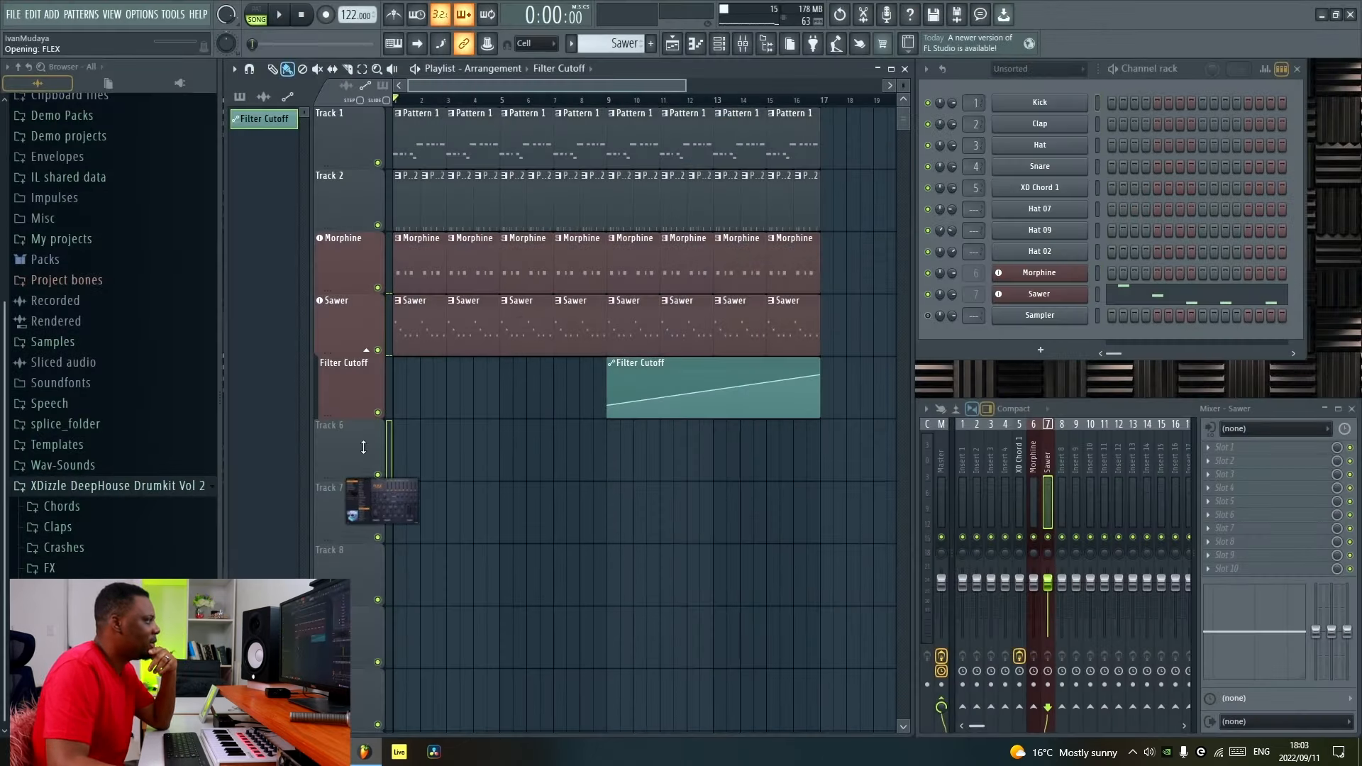
drag(474, 108, 613, 173)
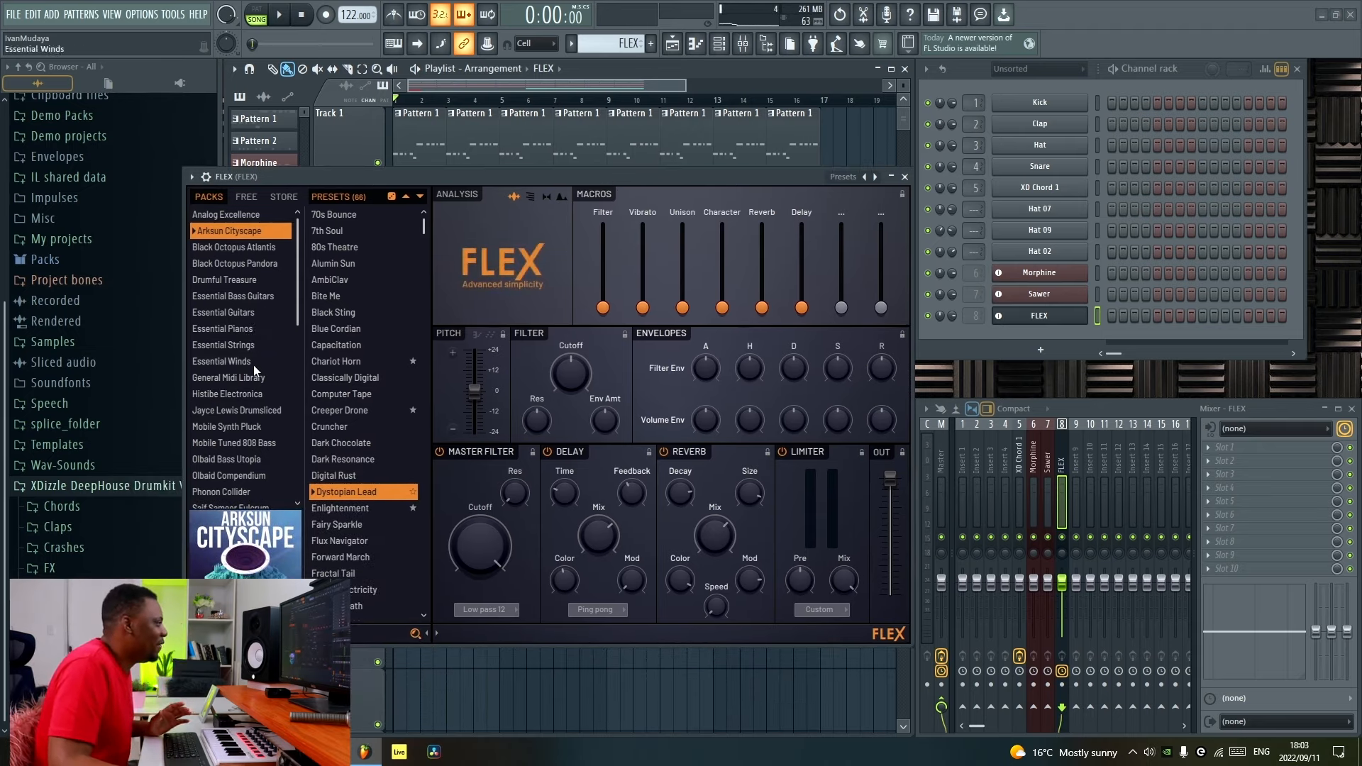
Browse all FLEX packs for the Casiologue preset and start recording a FLEX melody over the arrangement.
scroll(253, 367, down, 5)
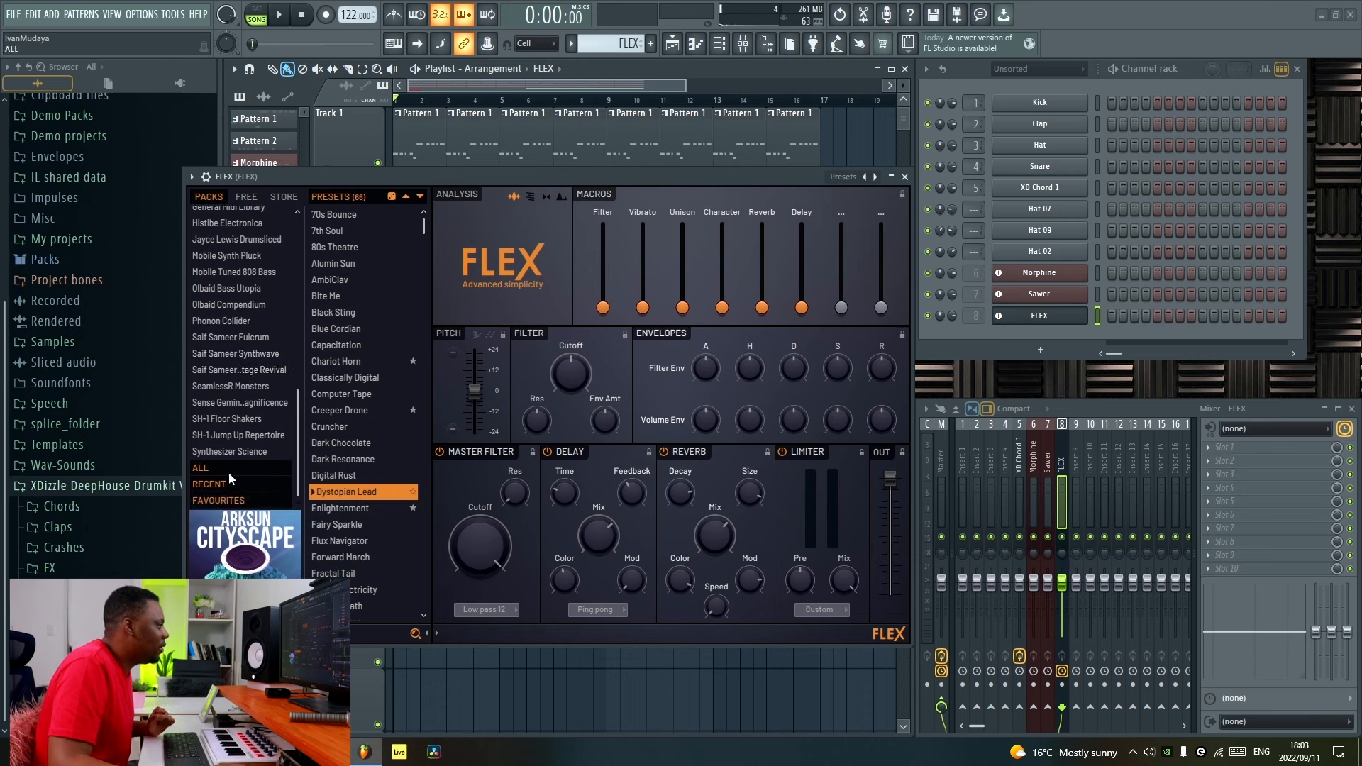
click(229, 469)
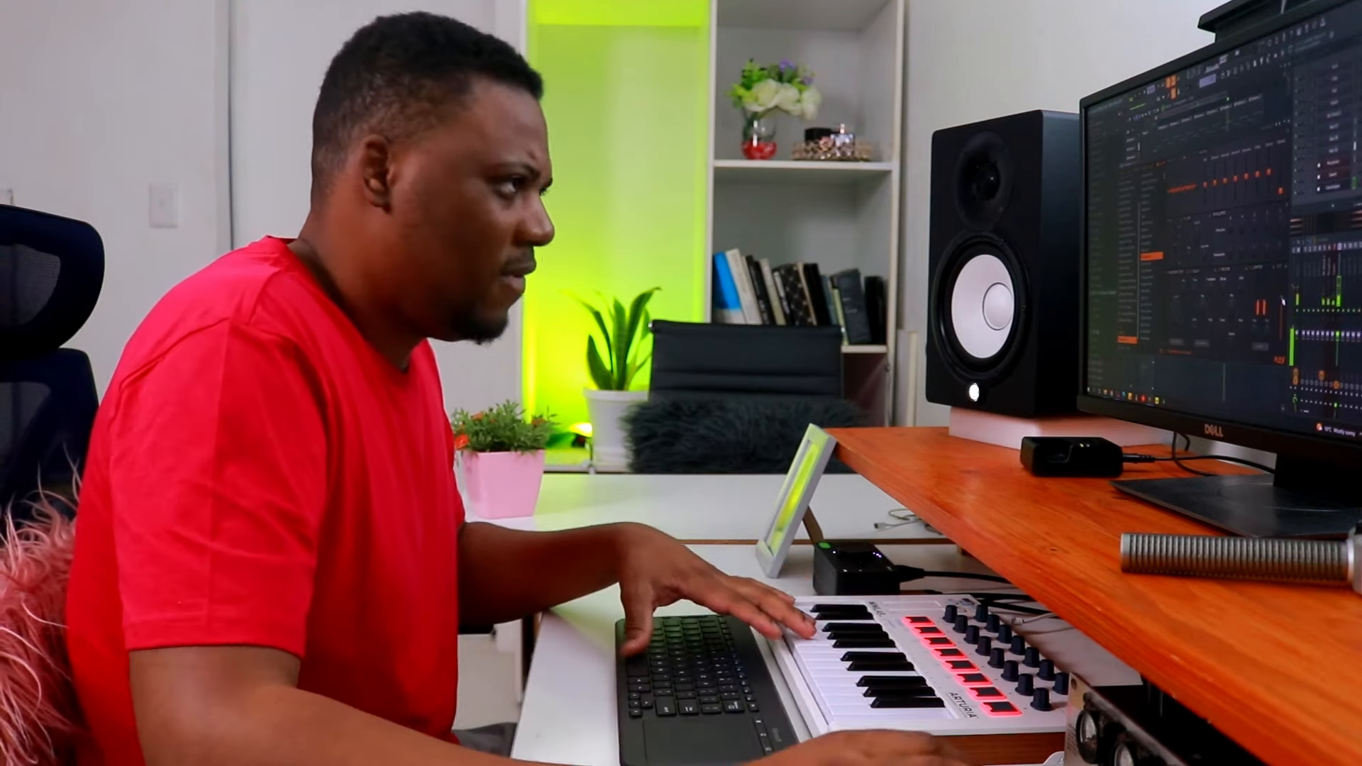
click(1290, 125)
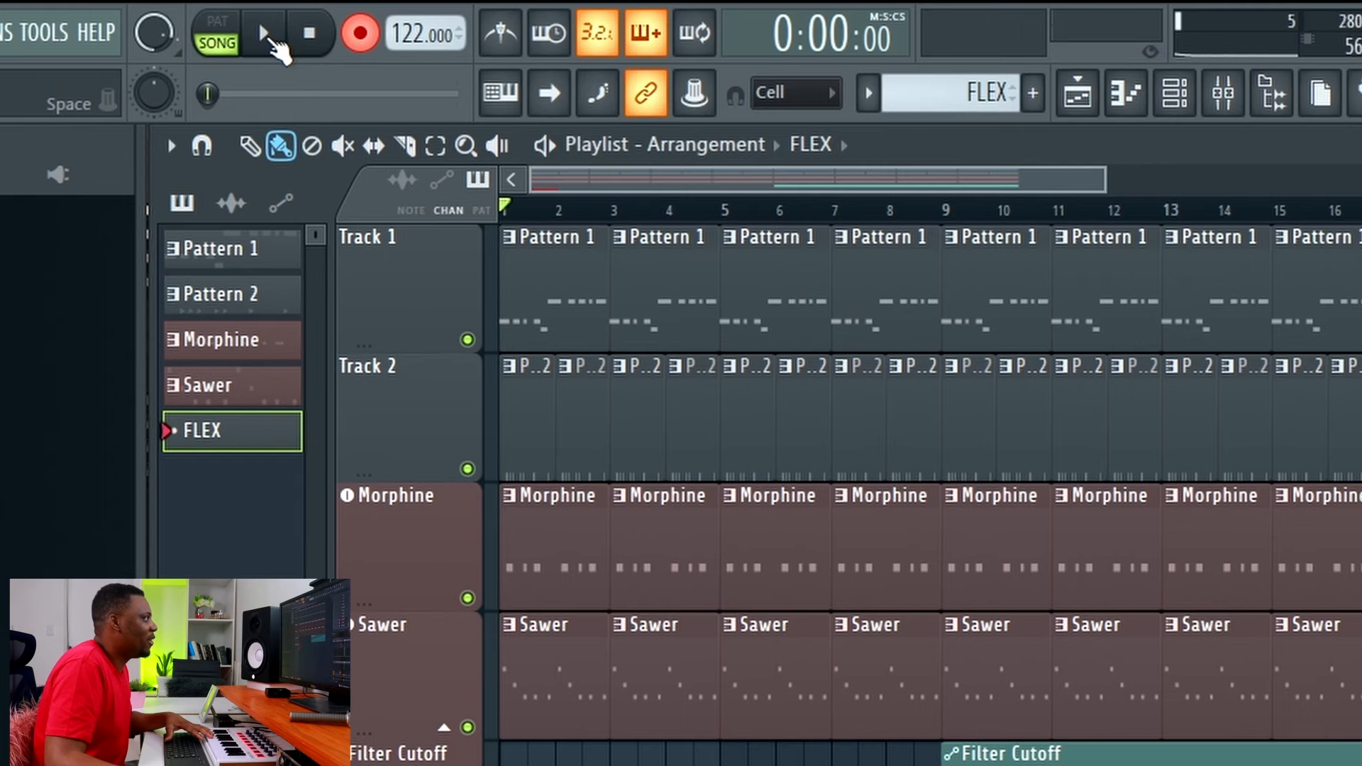
click(269, 40)
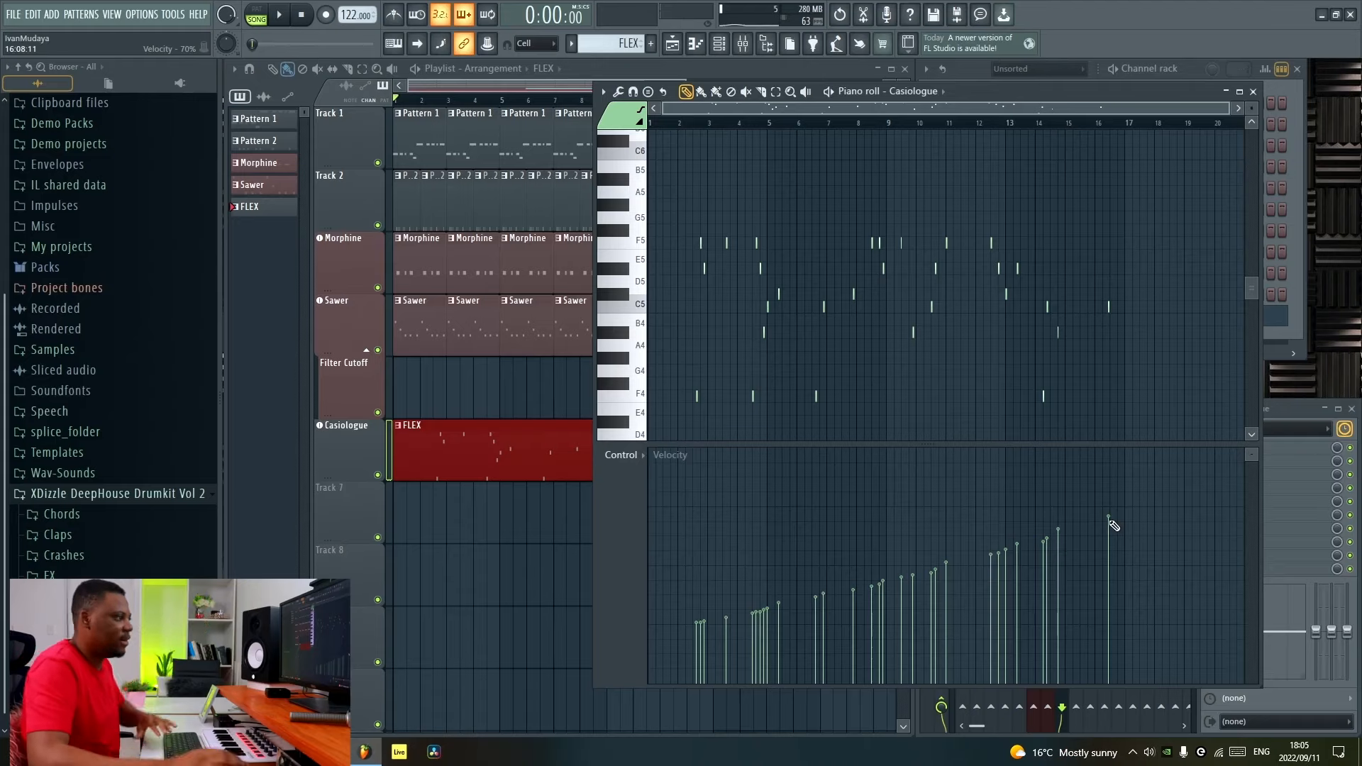
Redraw the Casiologue note velocities as a higher rising ramp, play the result and close the piano roll.
key(F5)
key(space)
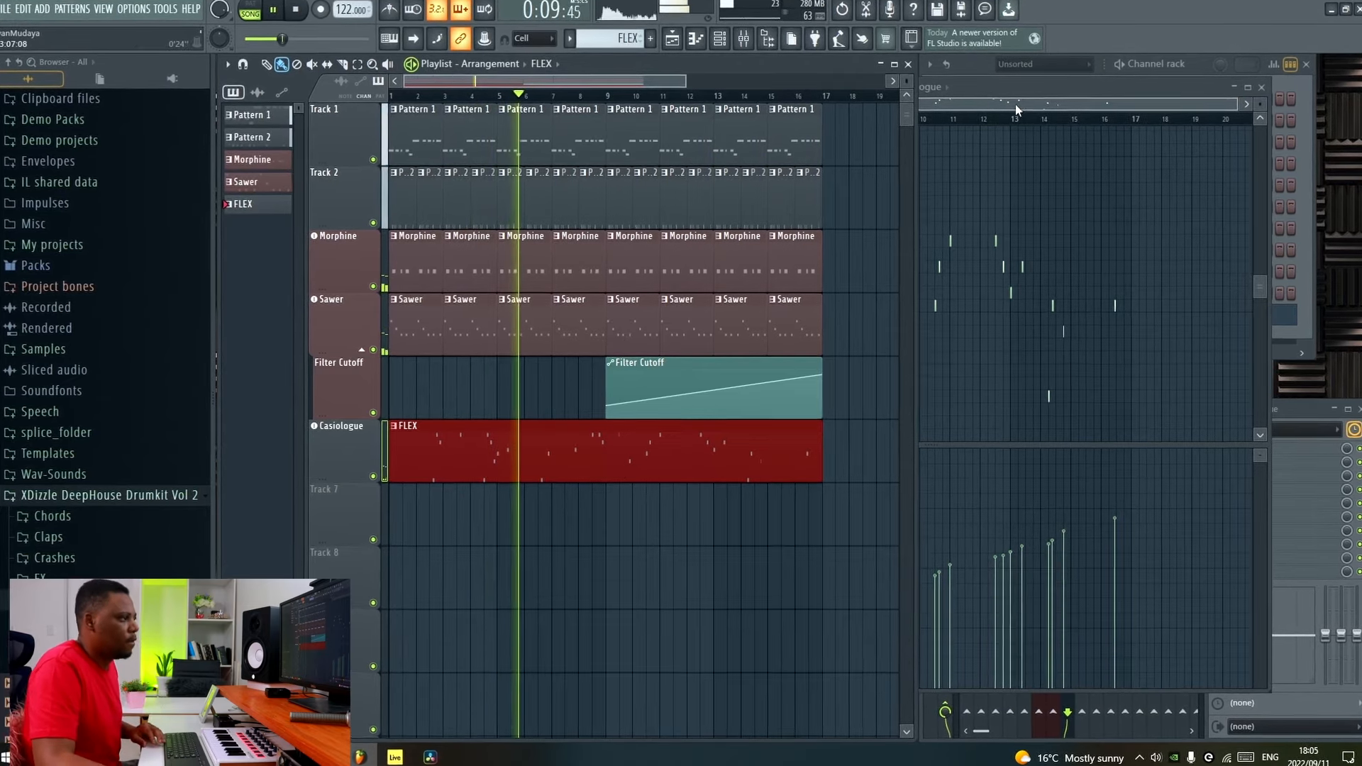
double_click(599, 462)
key(space)
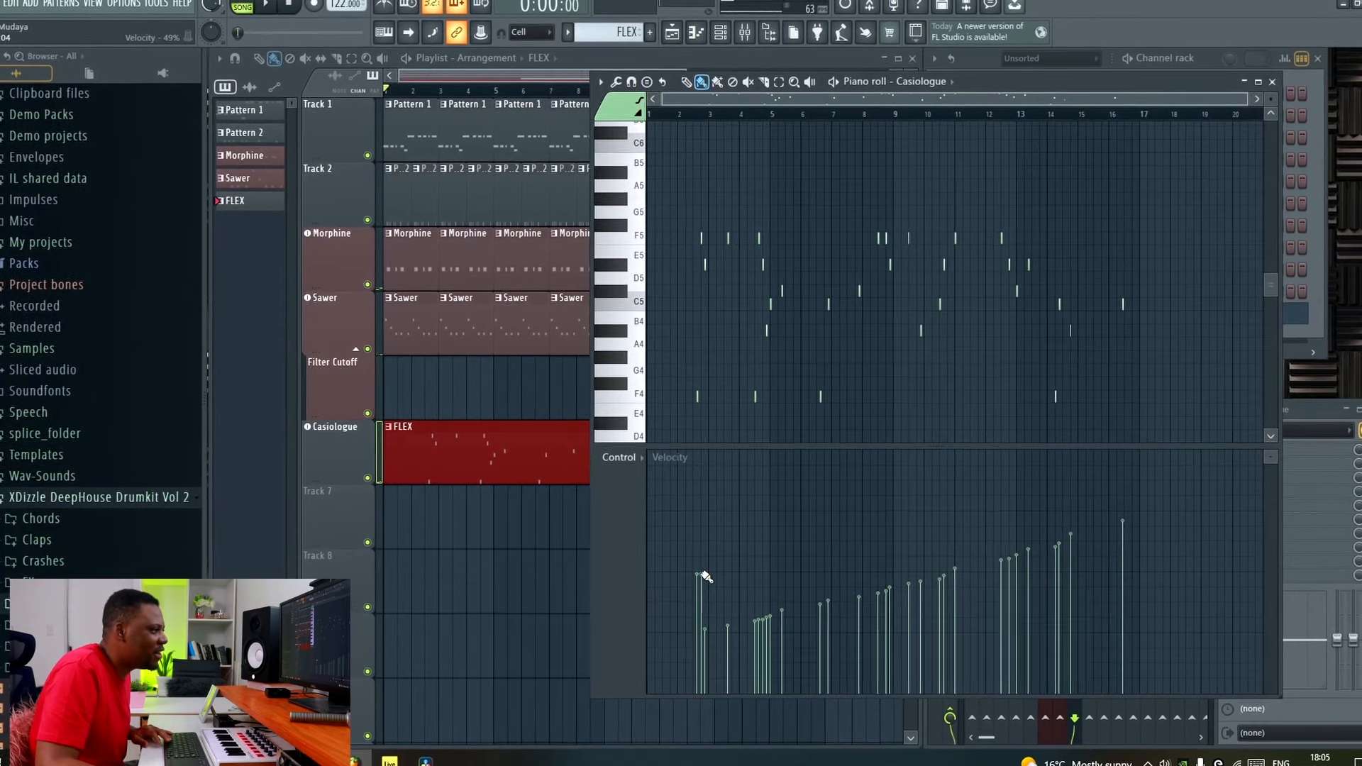
drag(806, 564, 1141, 474)
key(space)
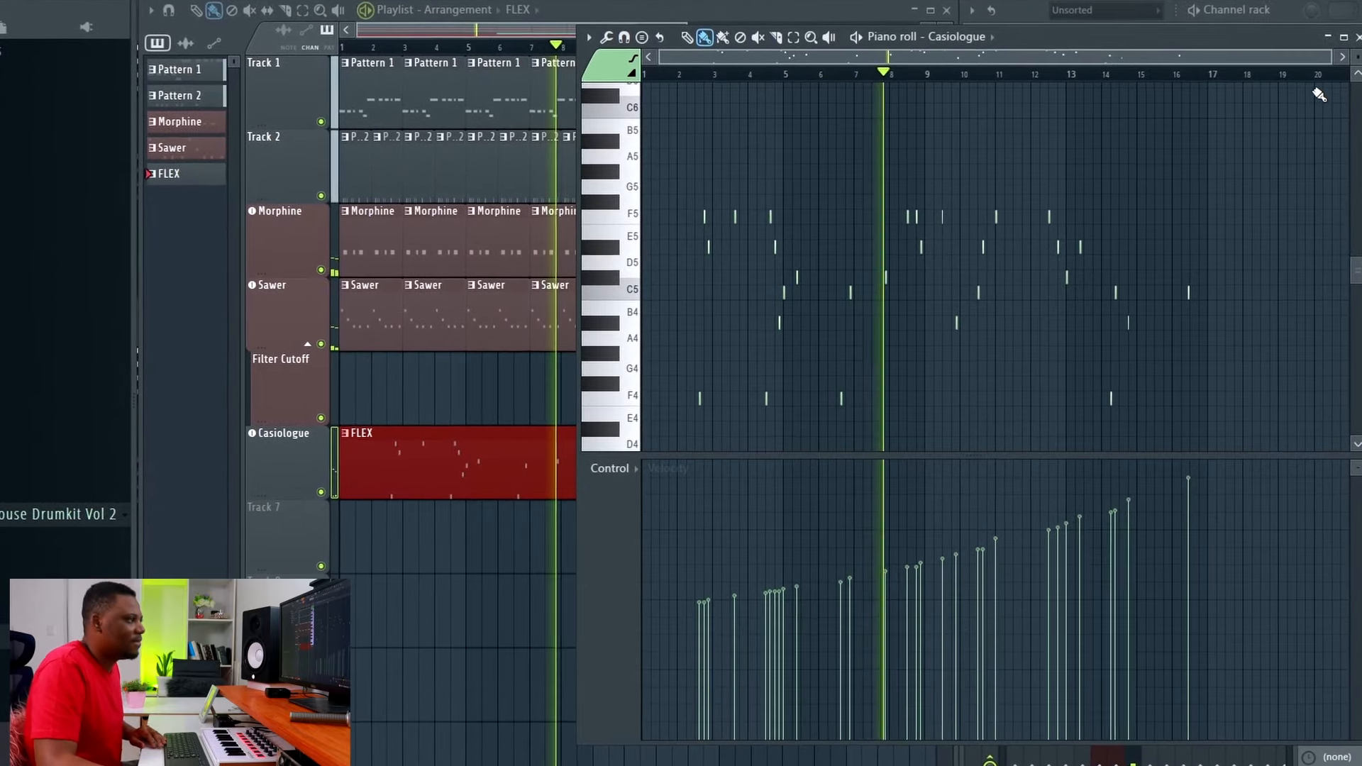
click(1359, 35)
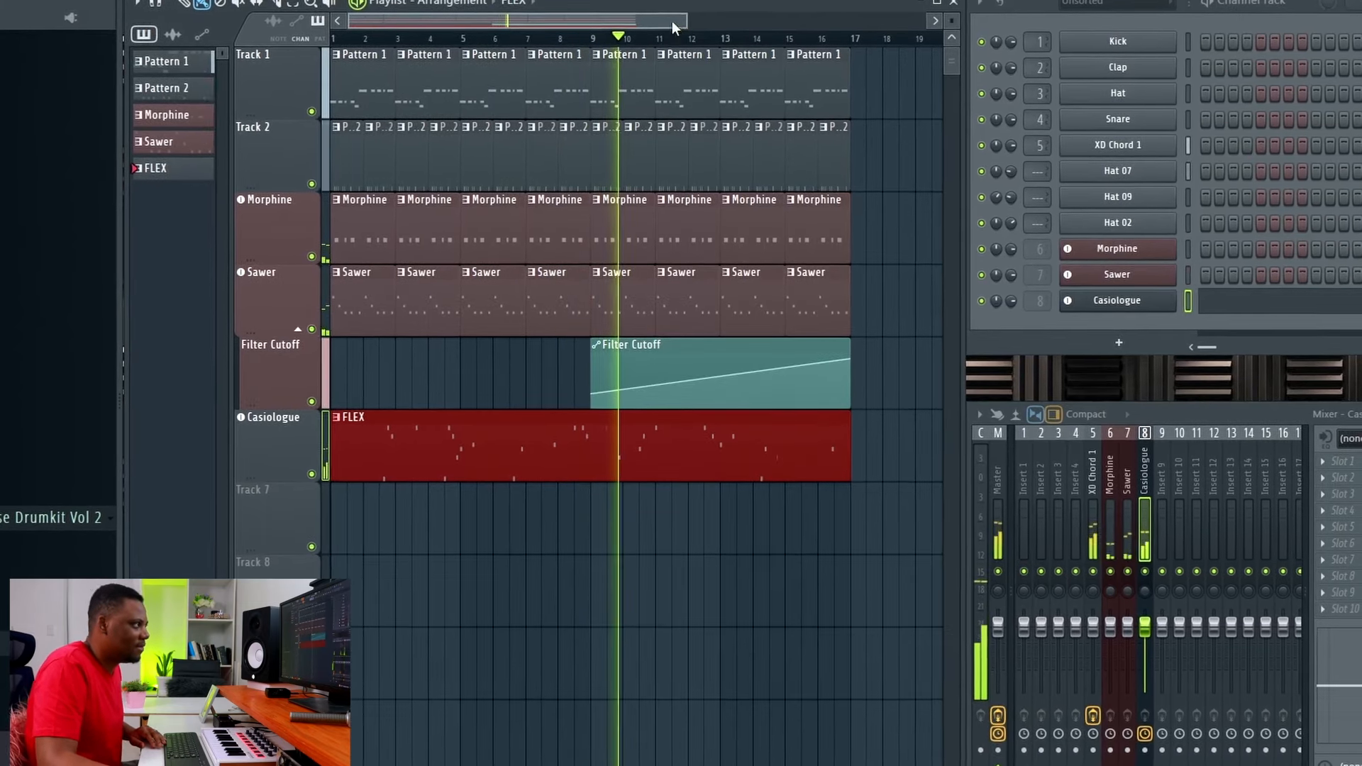
Stop playback and move the FLEX clip on the Casiologue track so it starts at bar 17.
drag(689, 19, 681, 19)
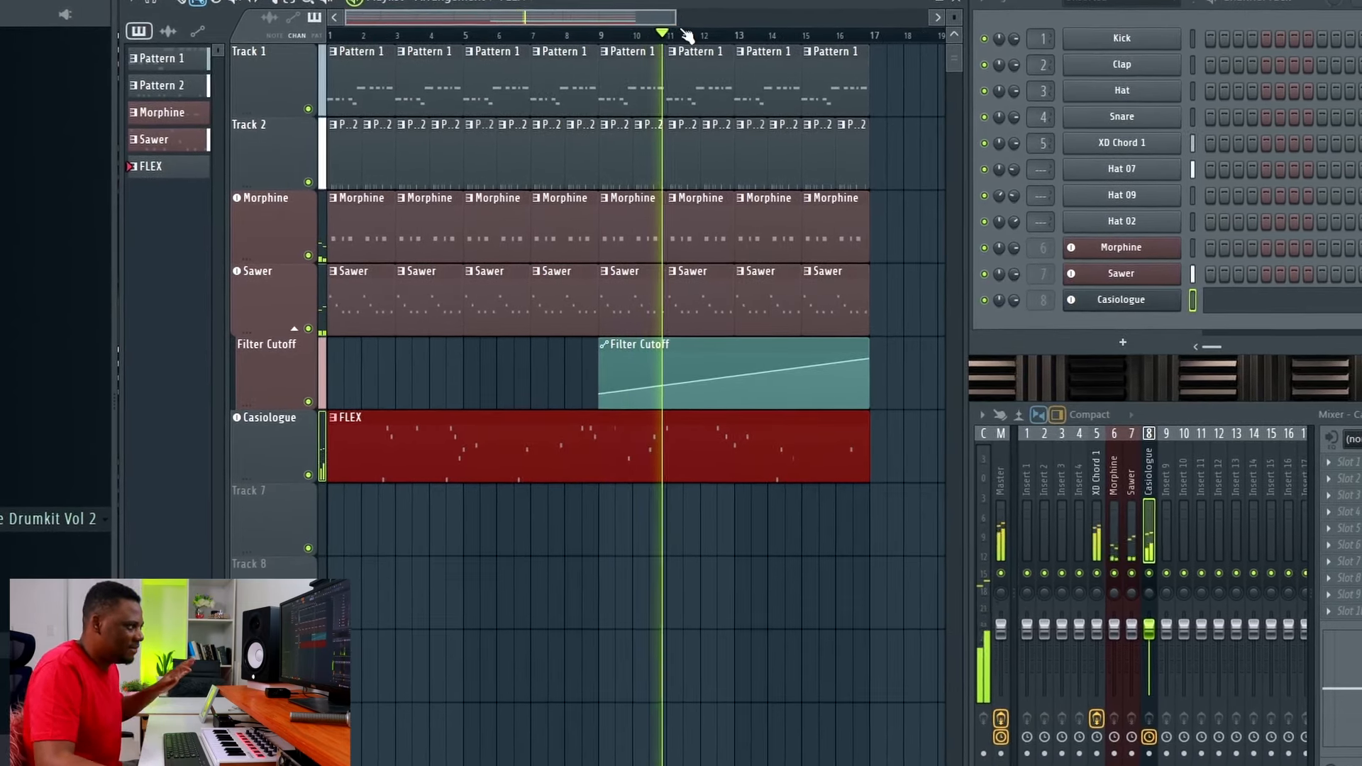
drag(682, 30, 910, 35)
scroll(639, 34, down, 4)
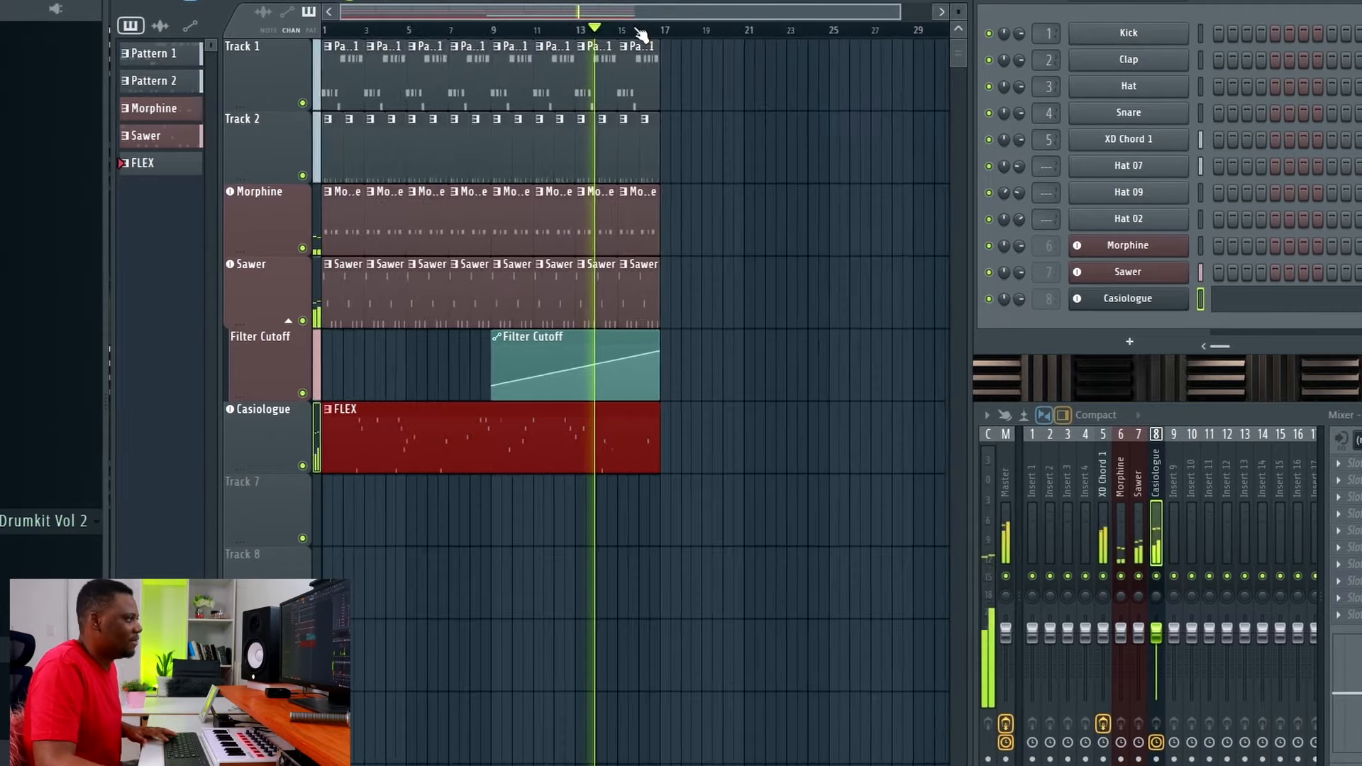
key(space)
drag(387, 425, 699, 418)
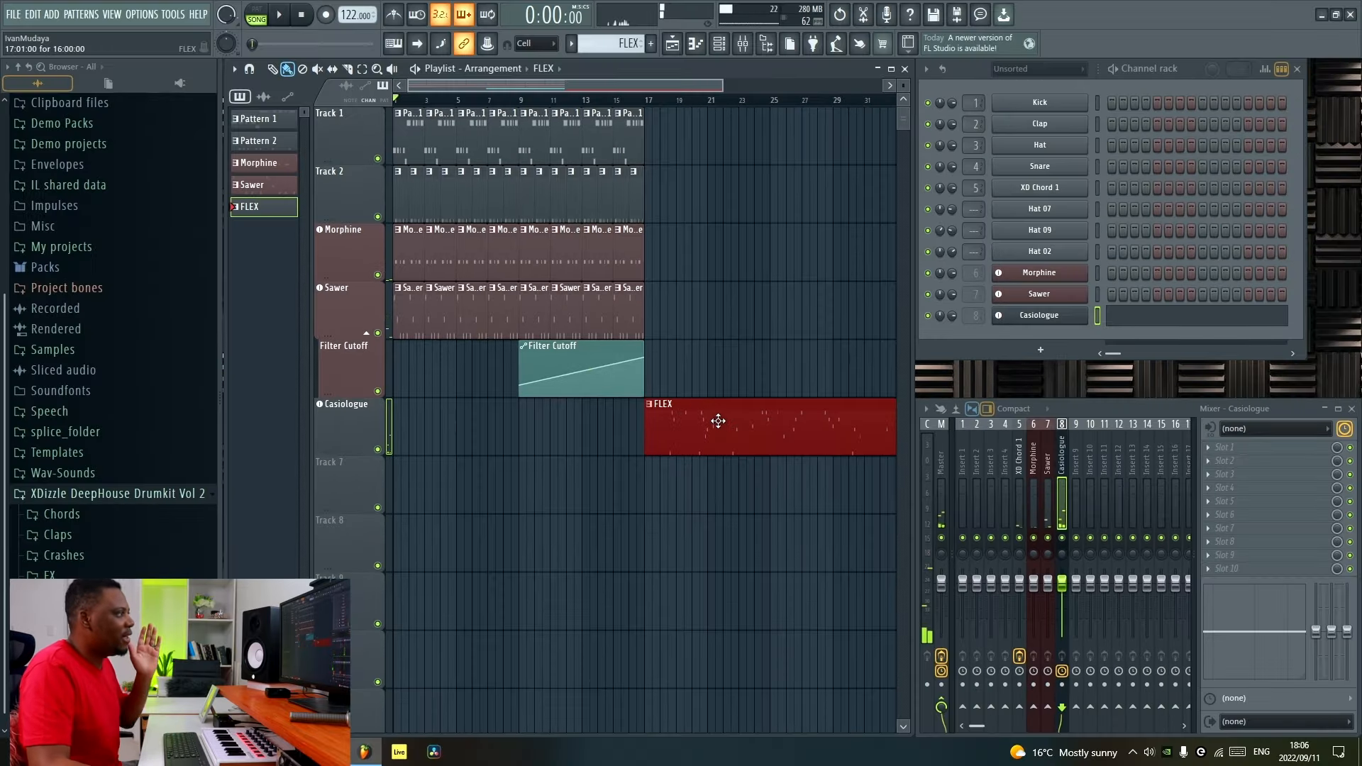
Duplicate all Track 1, Track 2, Morphine, Sawer and Filter Cutoff clips so the copies start at bar 17.
drag(680, 392, 395, 108)
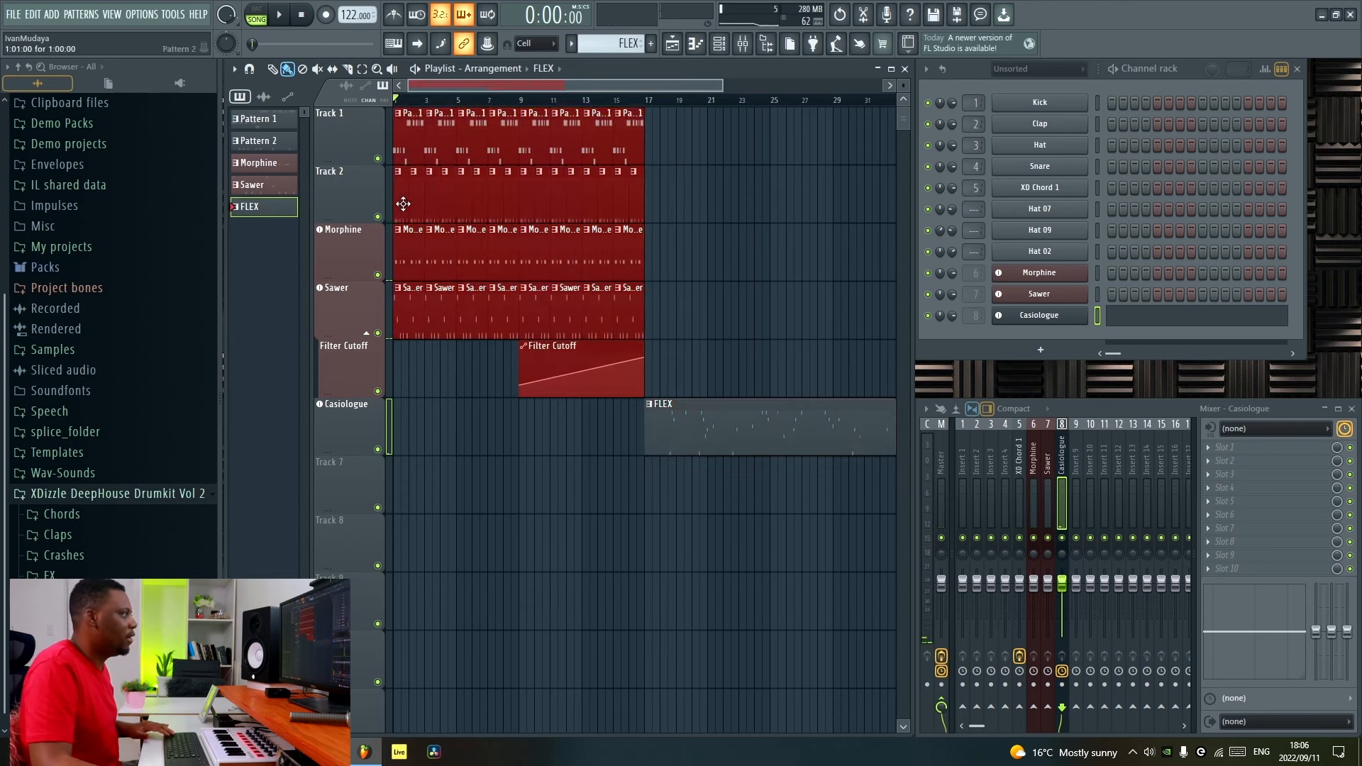
key(ctrl+b)
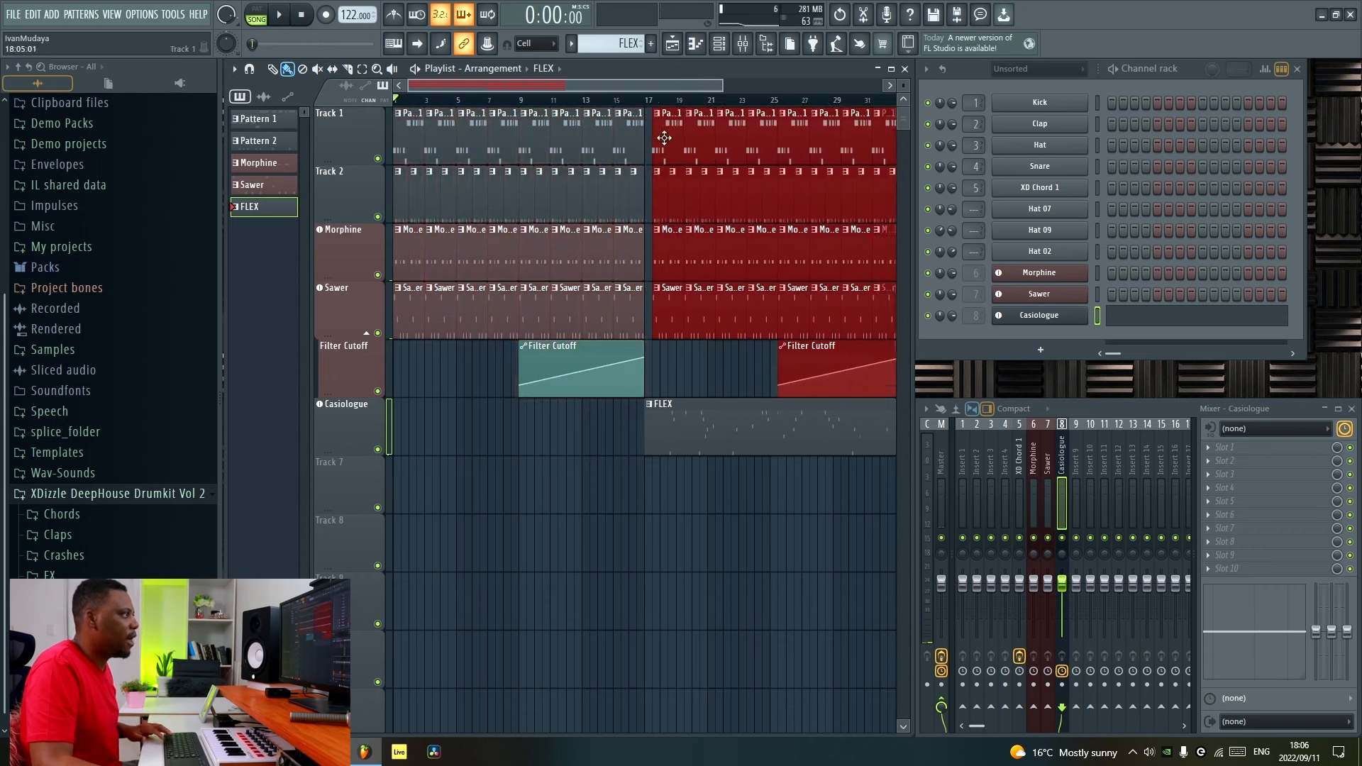
scroll(633, 111, down, 2)
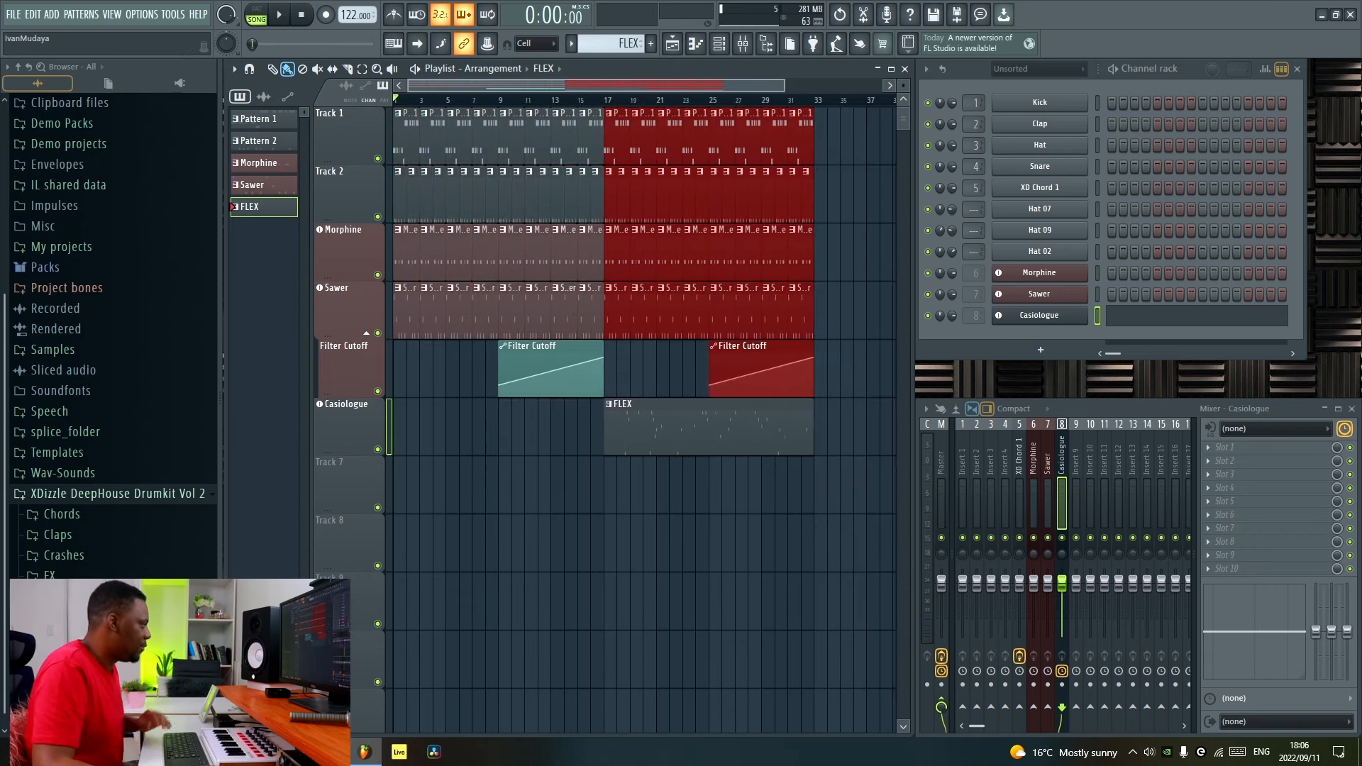
Place the FX (3) sample from the drumkit's FX folder on Track 7 so it ends at bar 17.
click(80, 577)
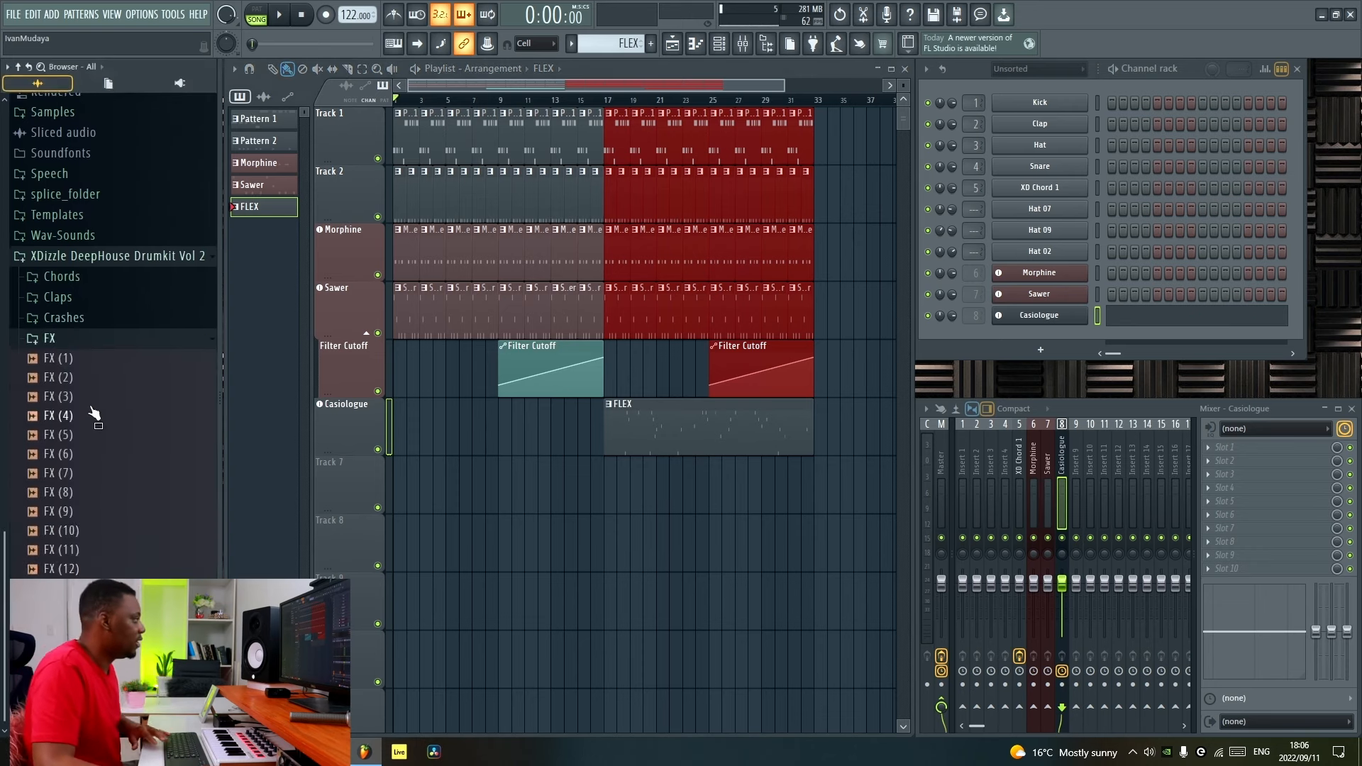
drag(82, 410, 606, 496)
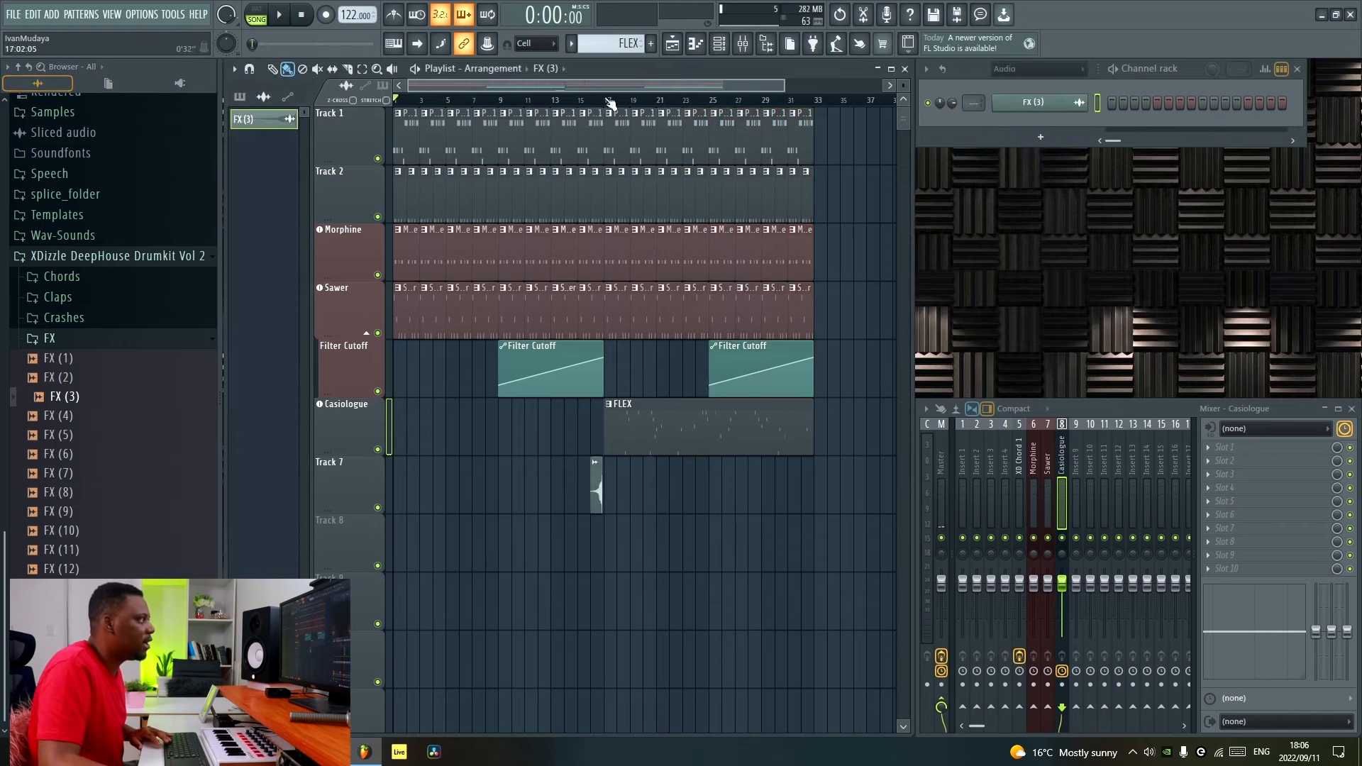
scroll(611, 103, up, 3)
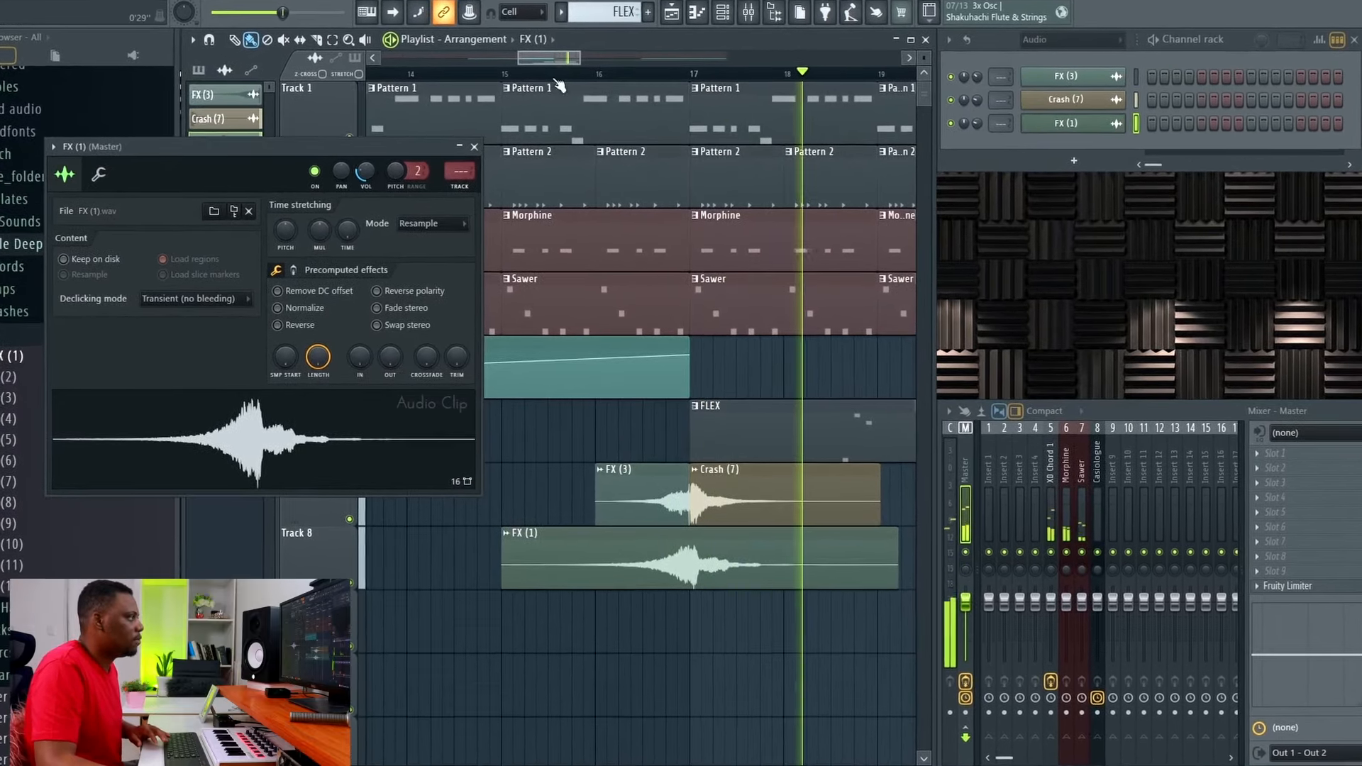
Close the FX (1) sample settings, listen to the transition at bar 17 and stop playback.
scroll(558, 82, down, 5)
click(475, 147)
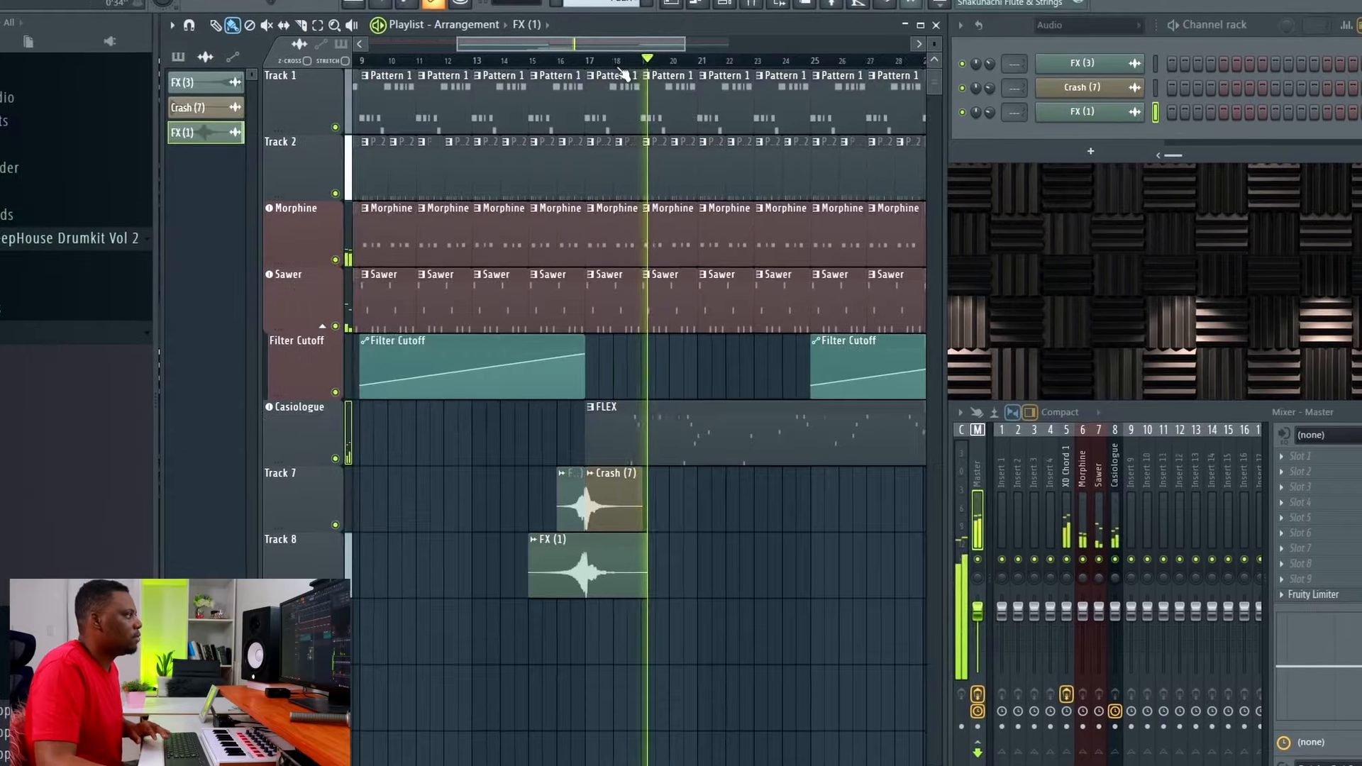
scroll(623, 73, down, 3)
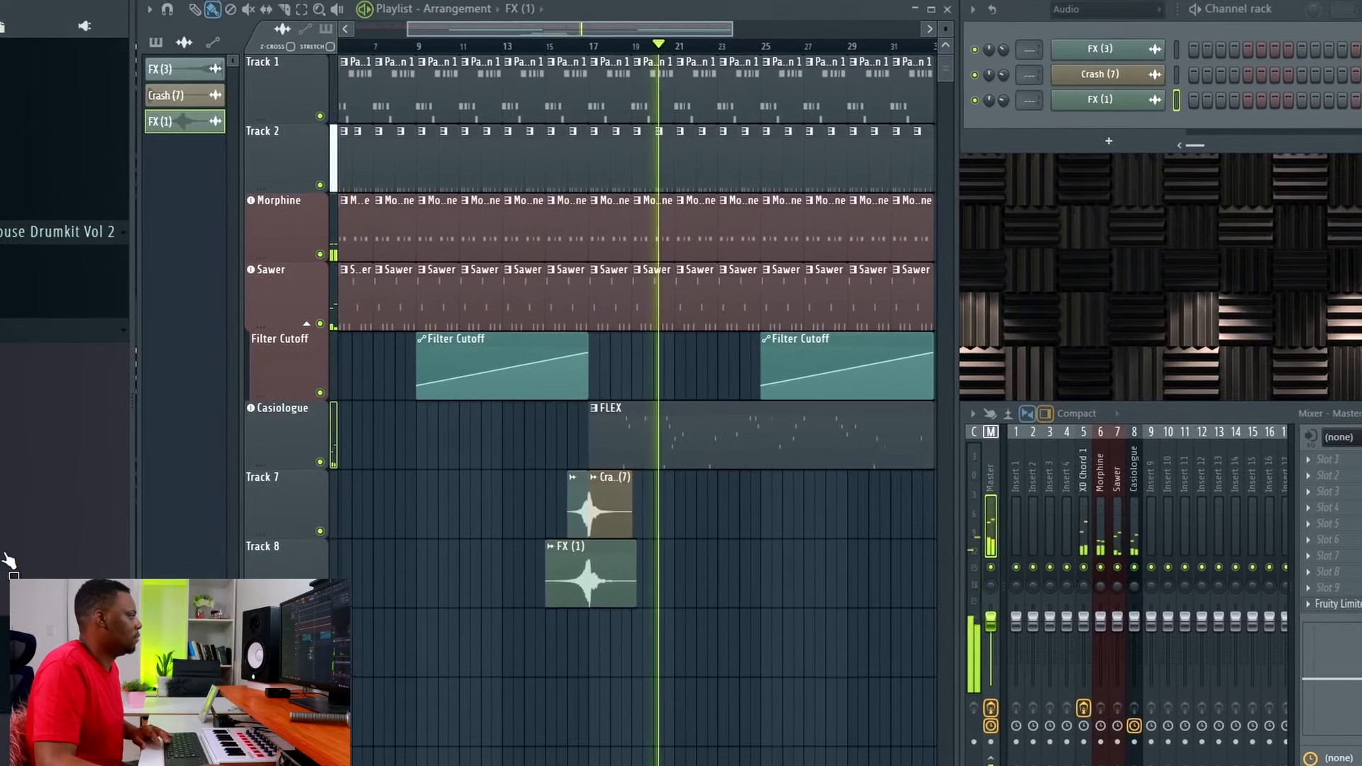
key(space)
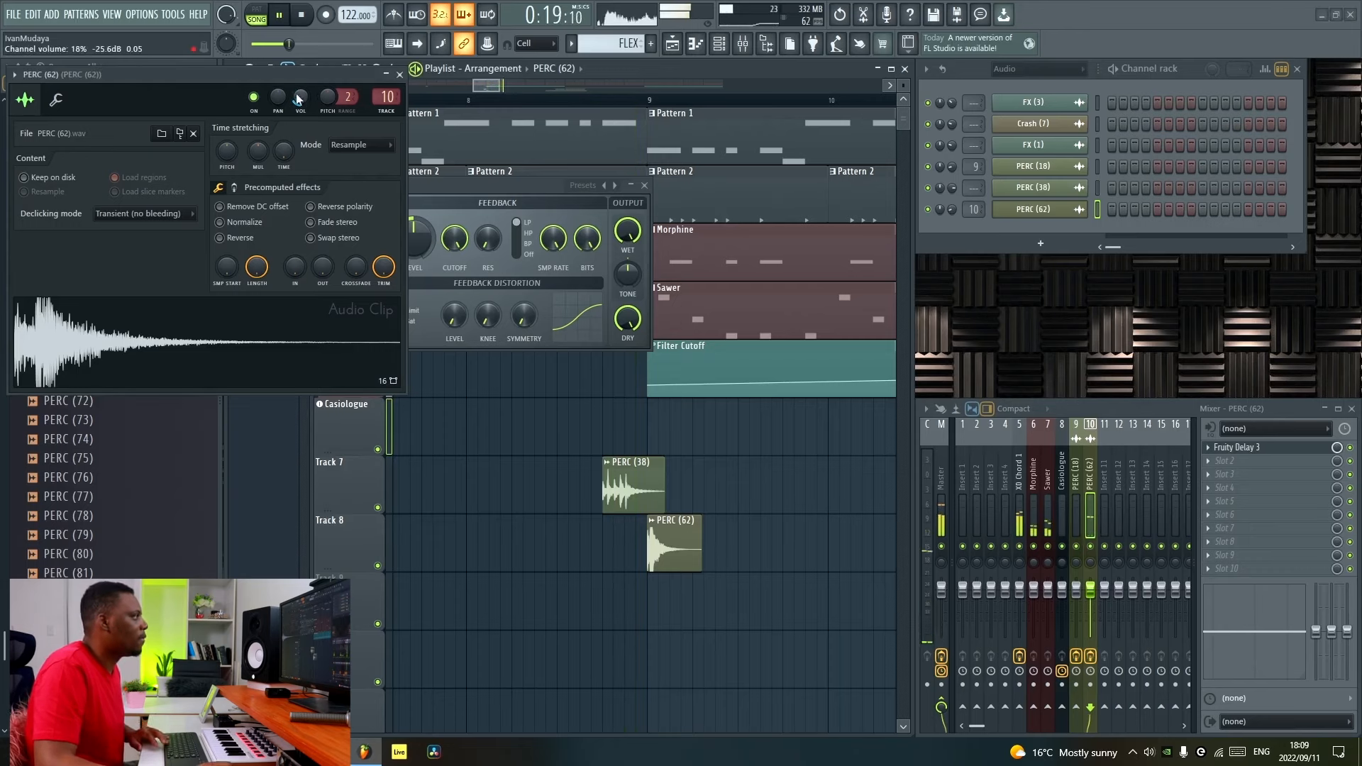
Close the PERC (62) sample settings and its Fruity Delay 3 effect while the arrangement plays.
click(399, 74)
scroll(516, 106, down, 4)
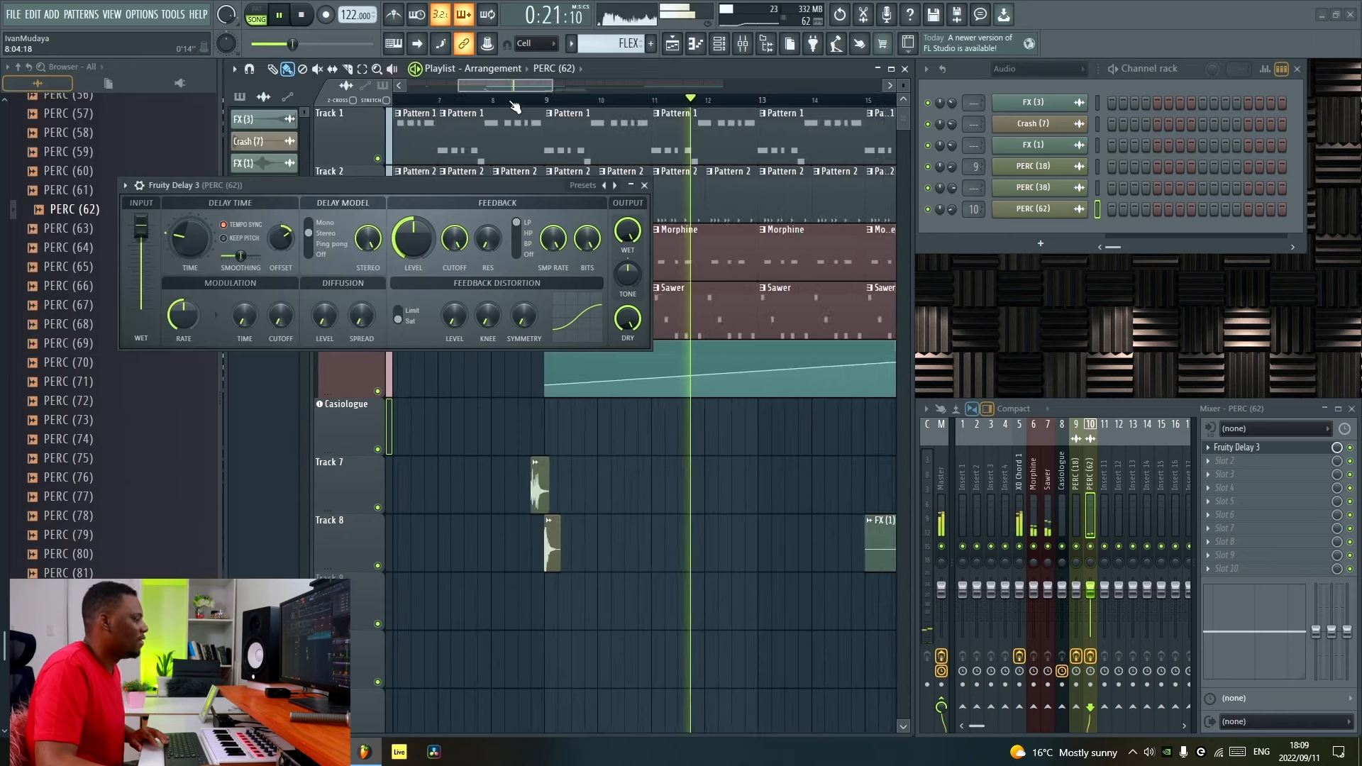
scroll(126, 436, down, 4)
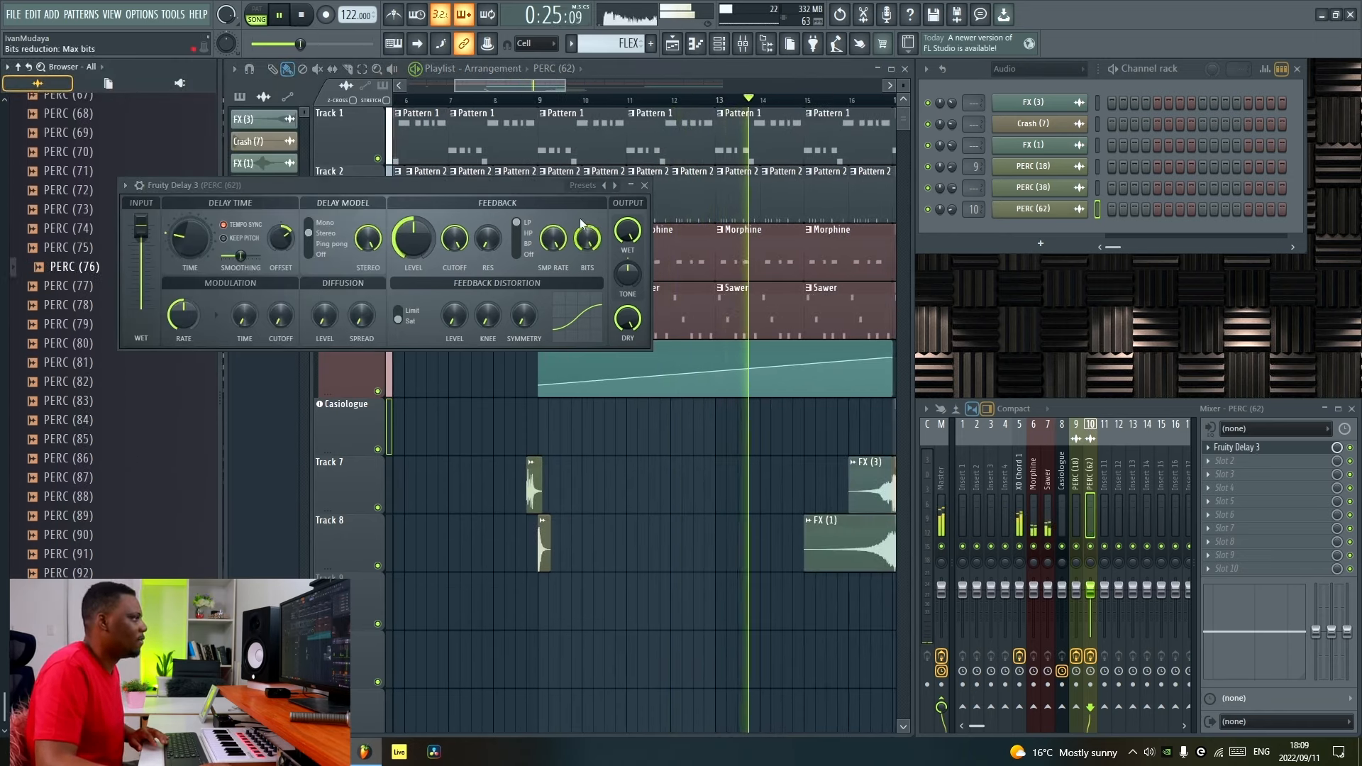
click(645, 186)
scroll(754, 106, up, 1)
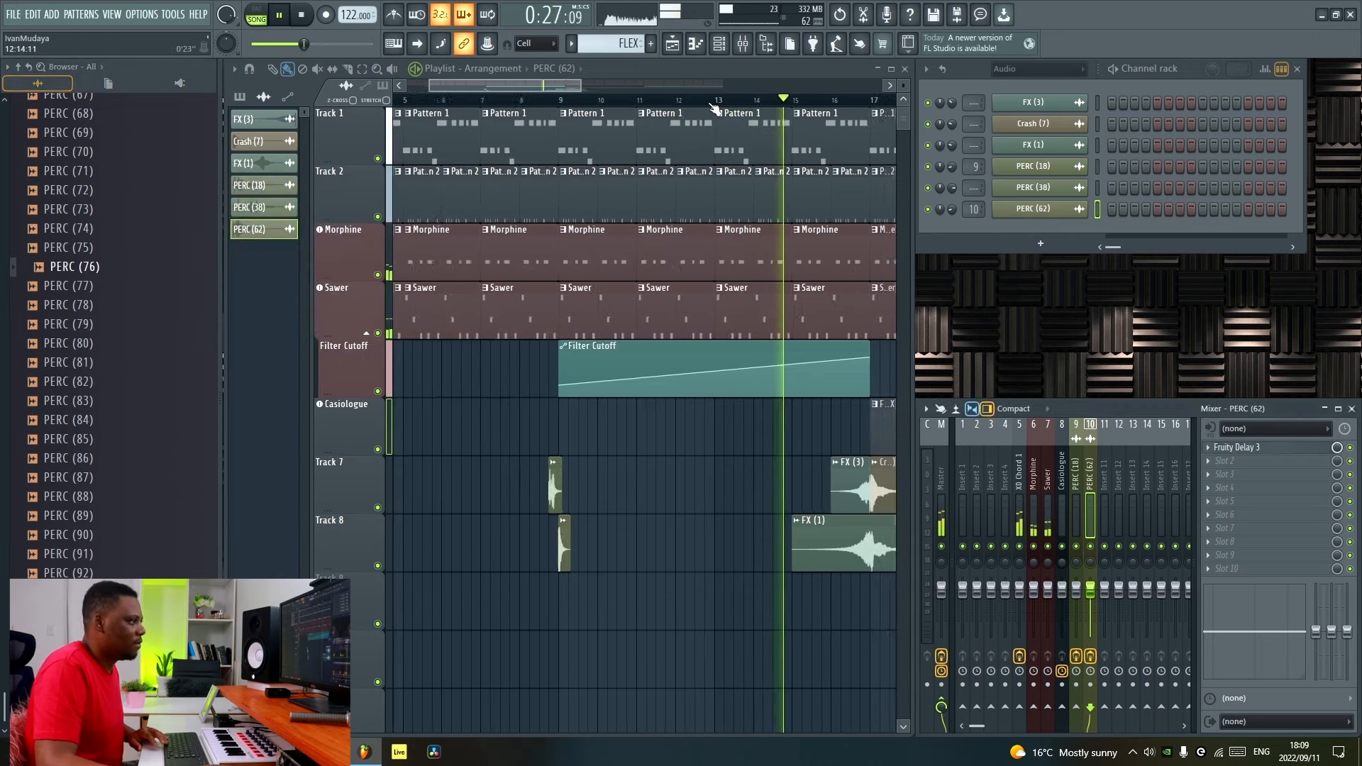
Place the PERC (76) sample on Track 7 late in bar 14, just before the FX (1) clip, and play it.
key(space)
click(791, 103)
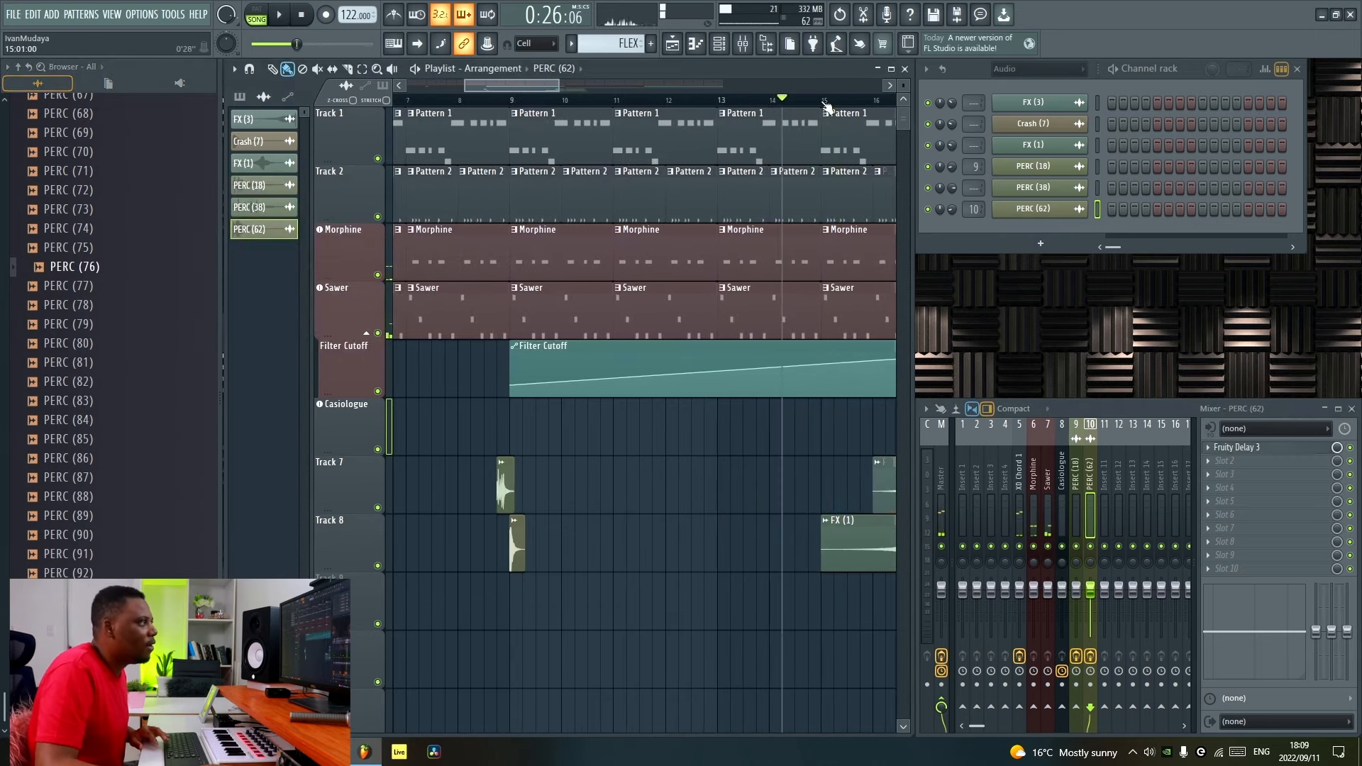
scroll(809, 105, up, 3)
click(795, 106)
scroll(803, 107, up, 1)
drag(98, 272, 863, 460)
drag(93, 272, 812, 479)
key(space)
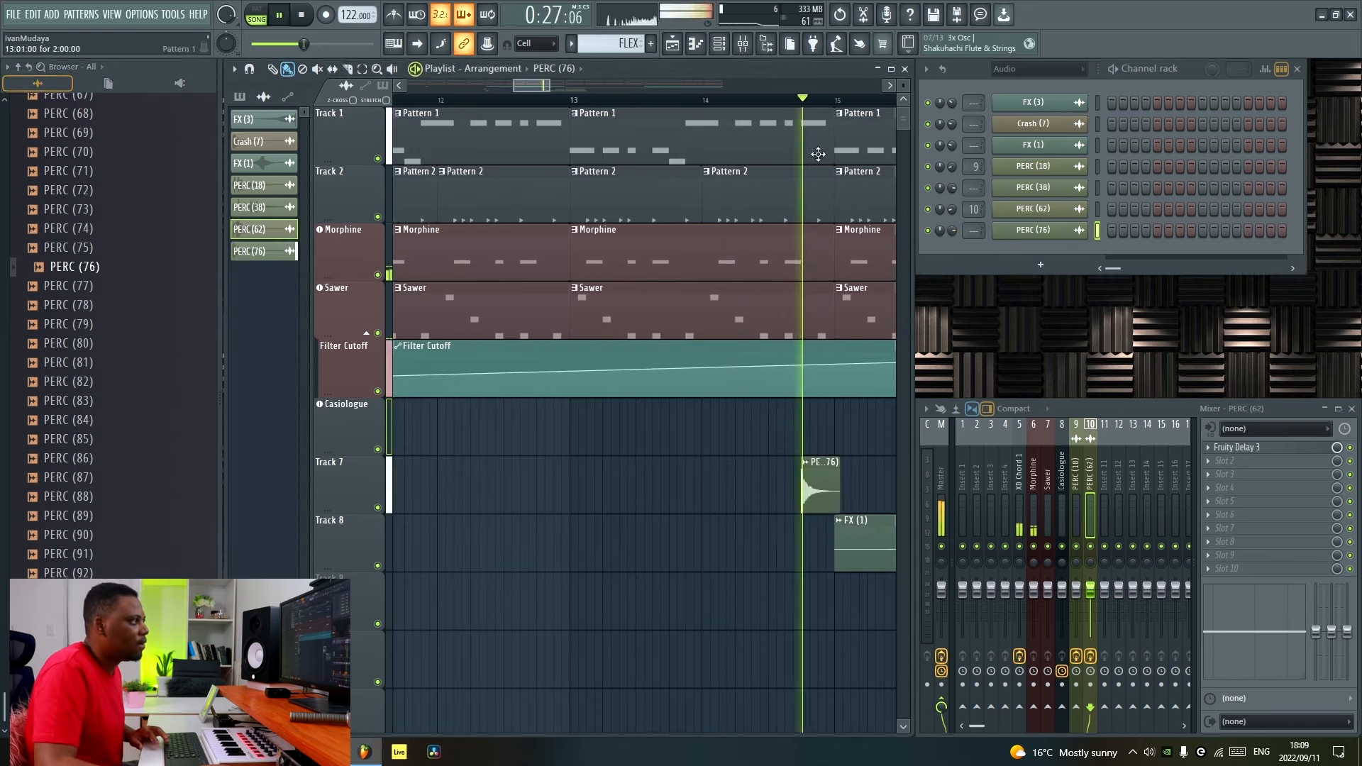
Replay the arrangement from bar 14 to check how PERC (76) sits before bar 15.
scroll(819, 105, up, 3)
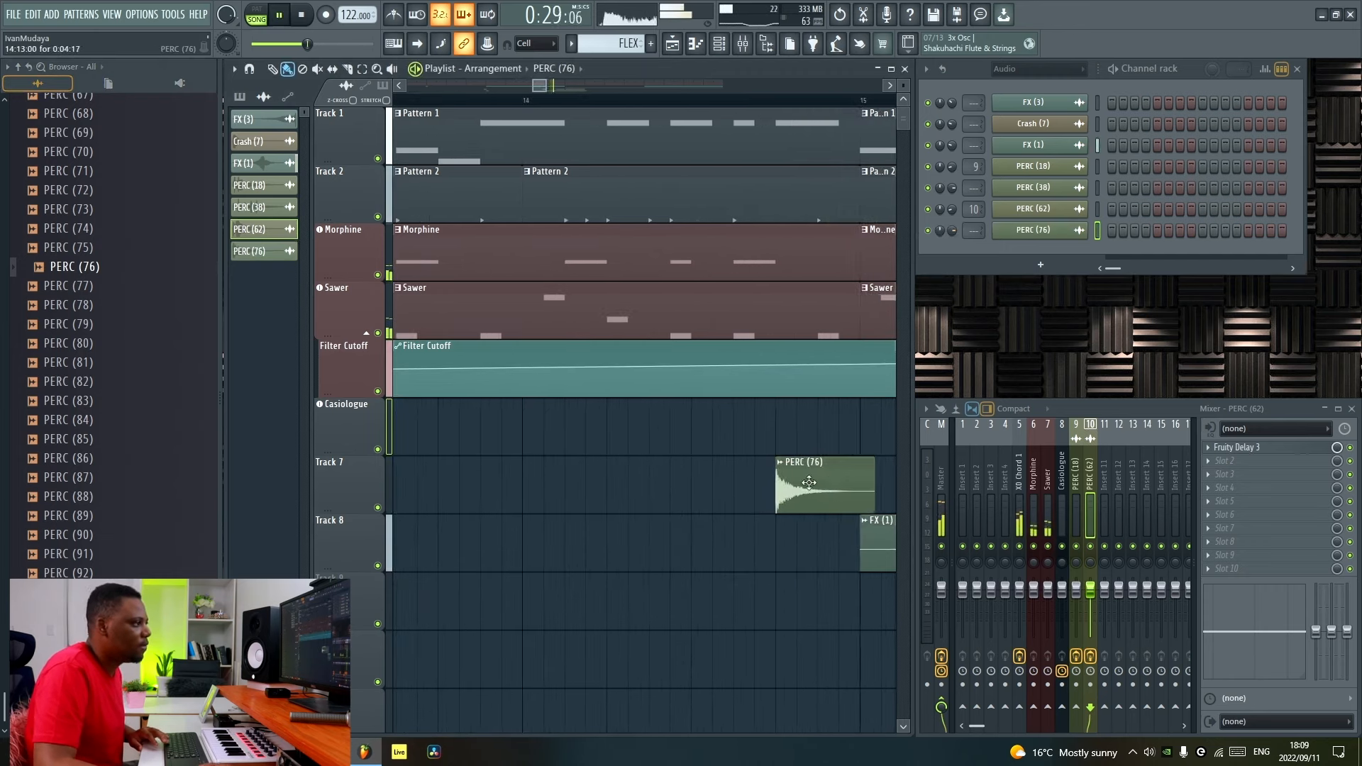
click(605, 104)
scroll(595, 103, down, 2)
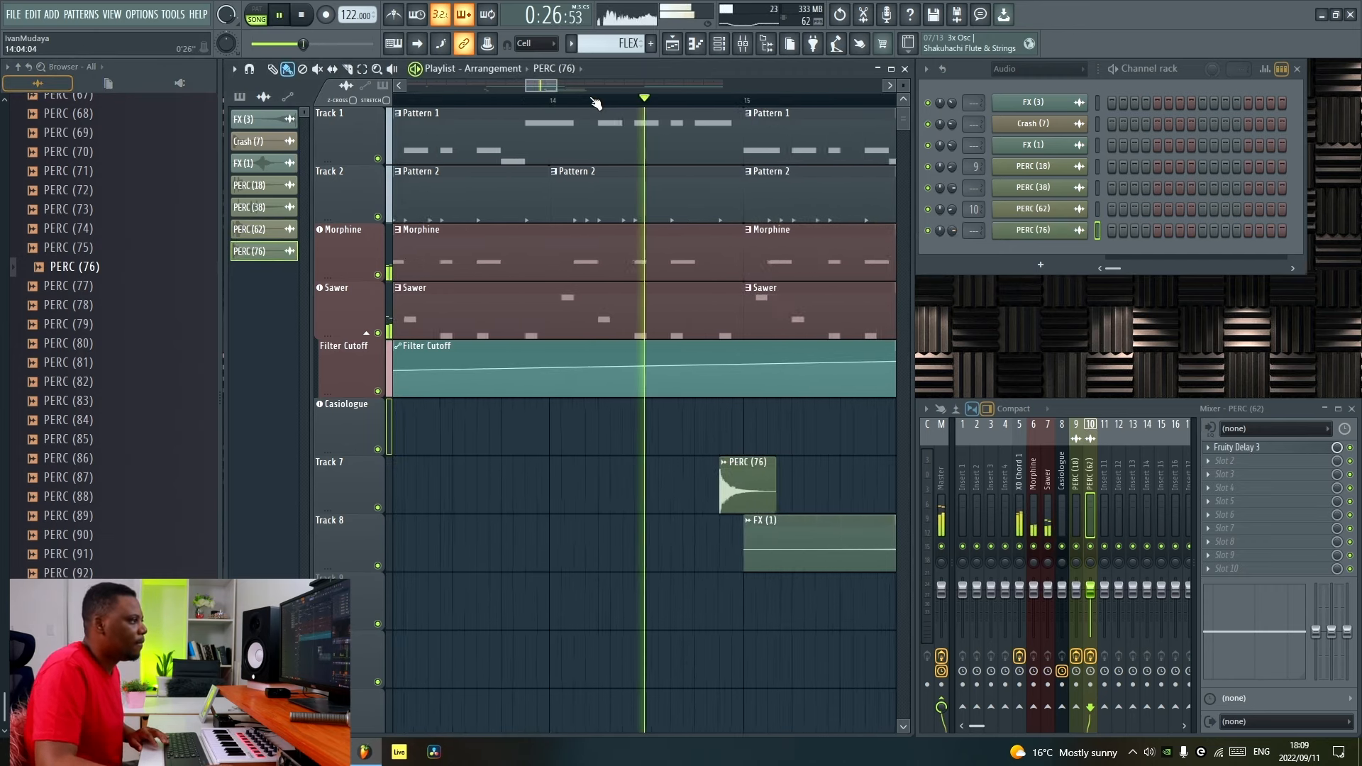
scroll(595, 102, down, 2)
Open the PERC (76) sample settings, play on past bar 17, close them and stop playback.
double_click(676, 479)
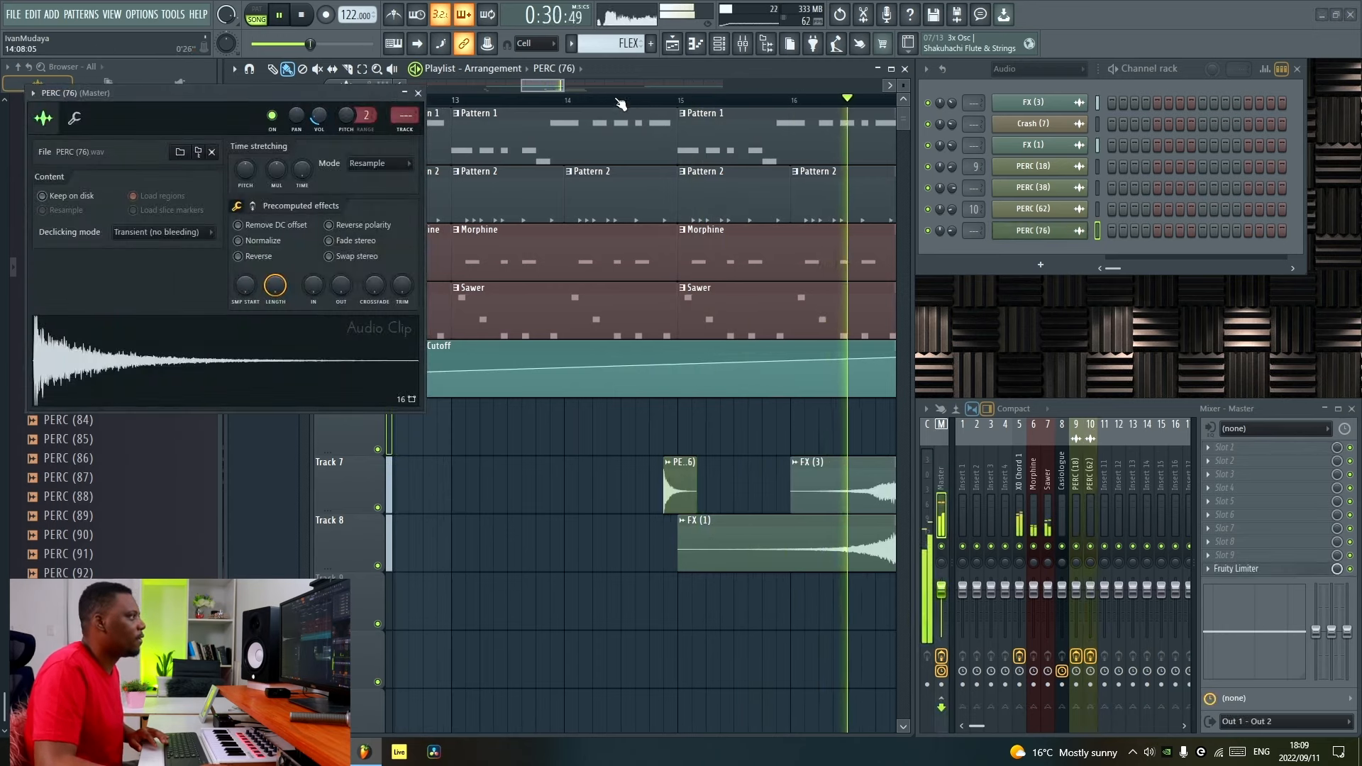
scroll(619, 104, down, 3)
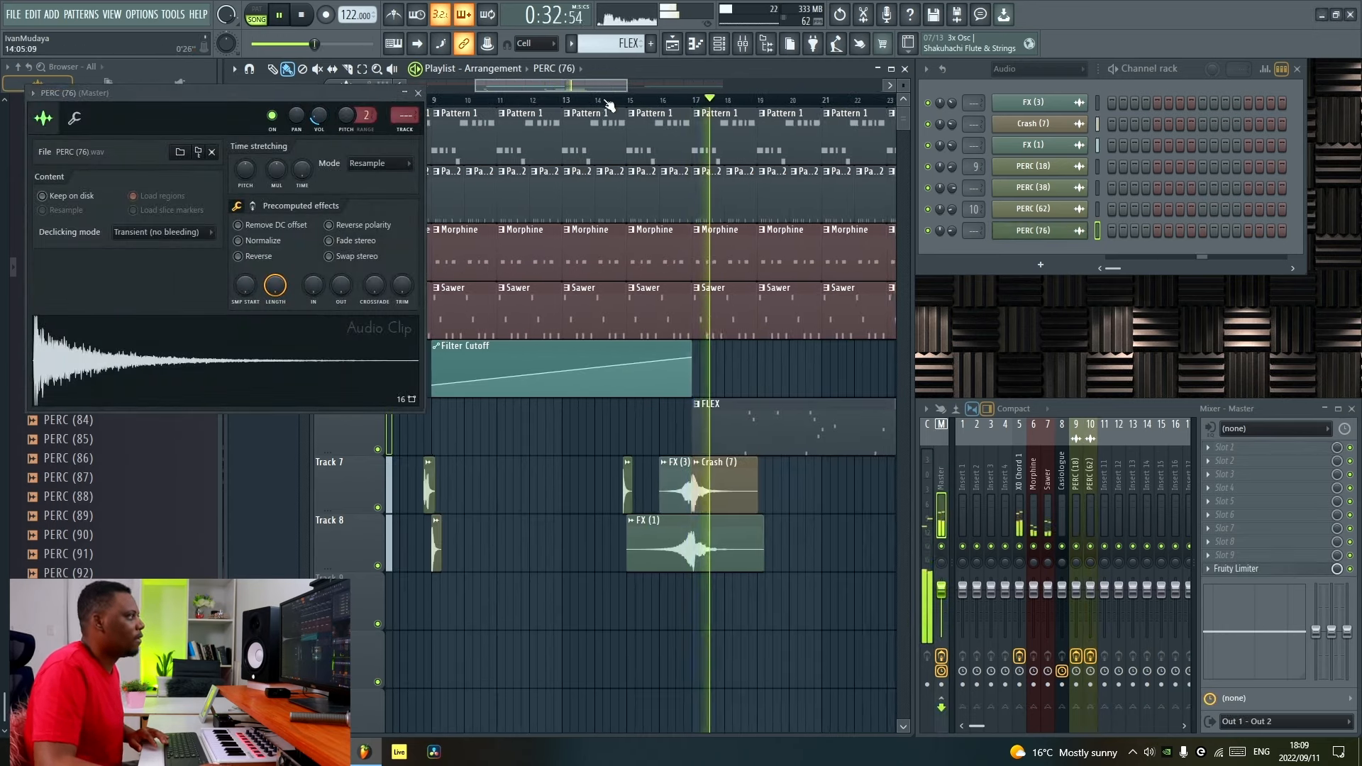
scroll(611, 103, down, 2)
key(Escape)
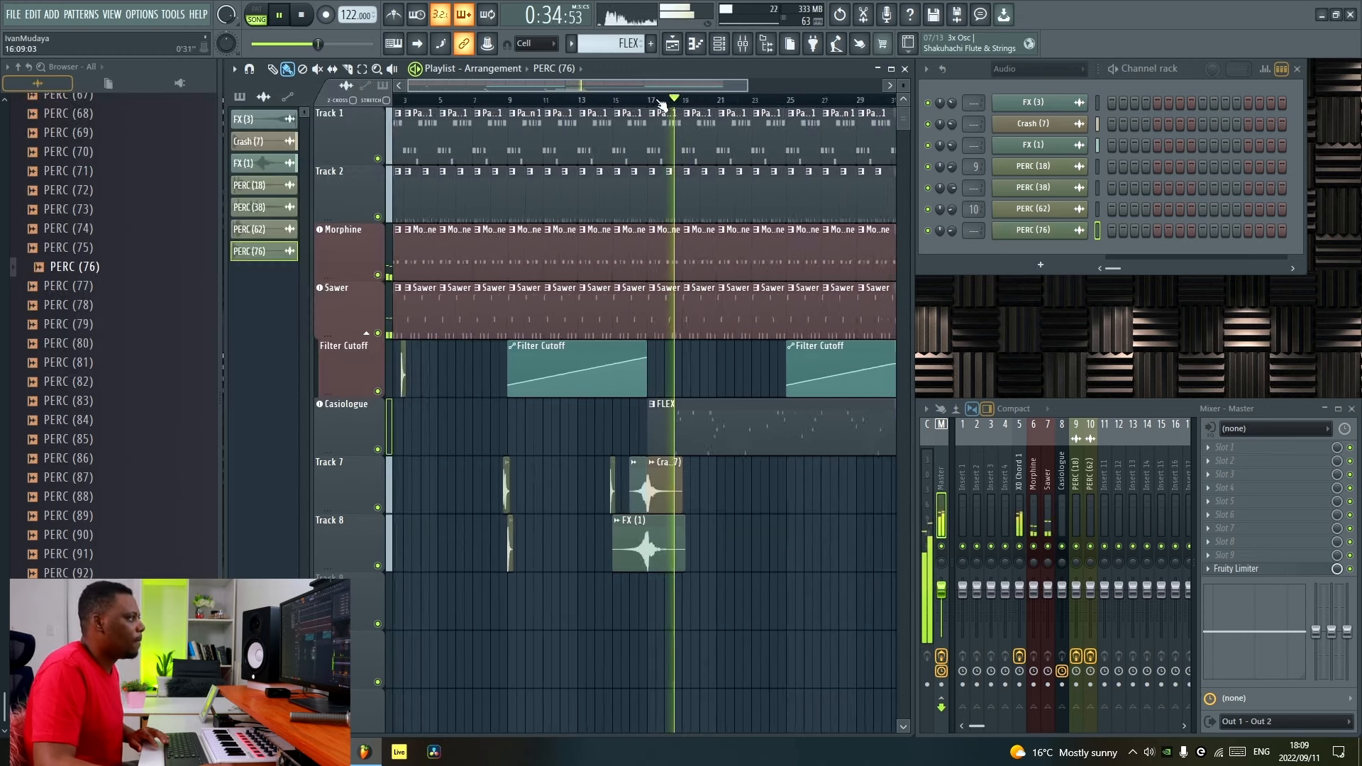
scroll(662, 104, down, 2)
key(space)
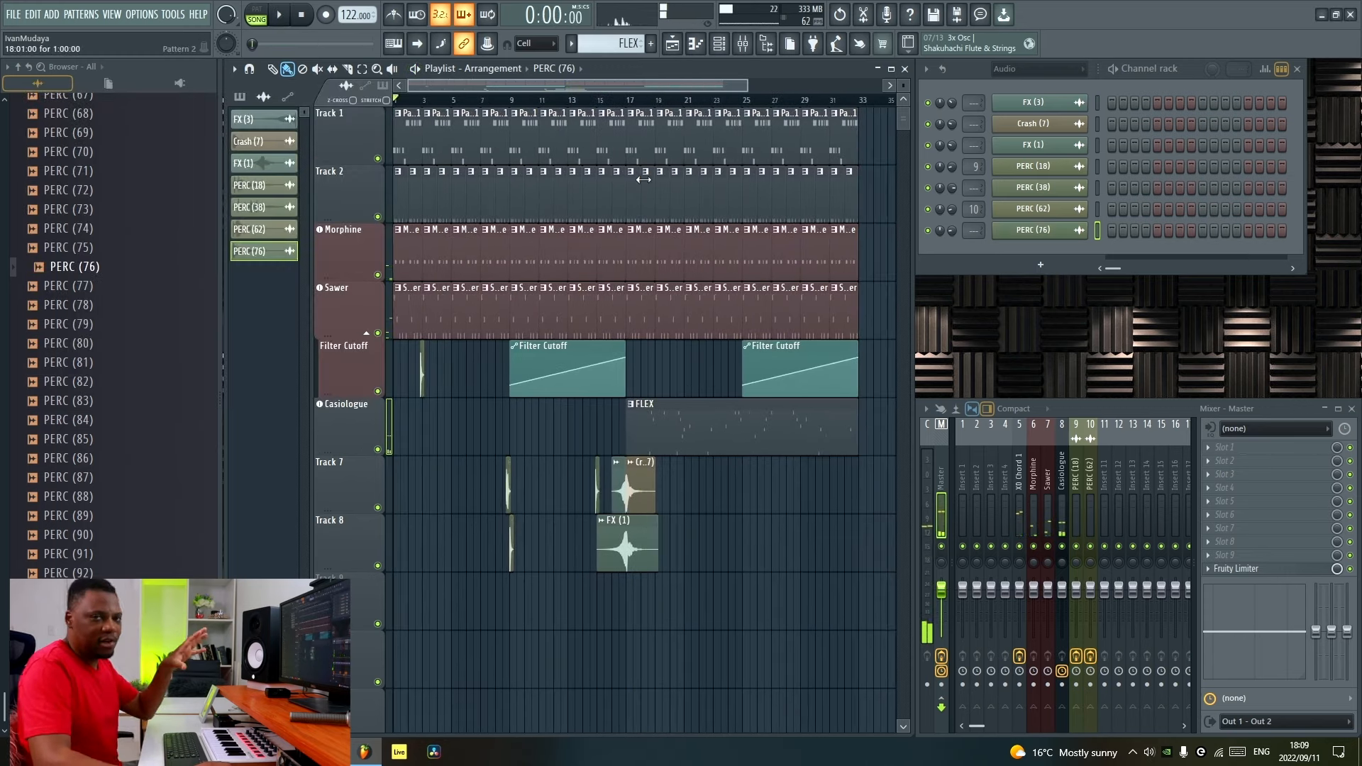
Move the Hat 07 steps from Pattern 2 into a new pattern repeated on Track 9 from bar 17 to bar 33.
click(606, 209)
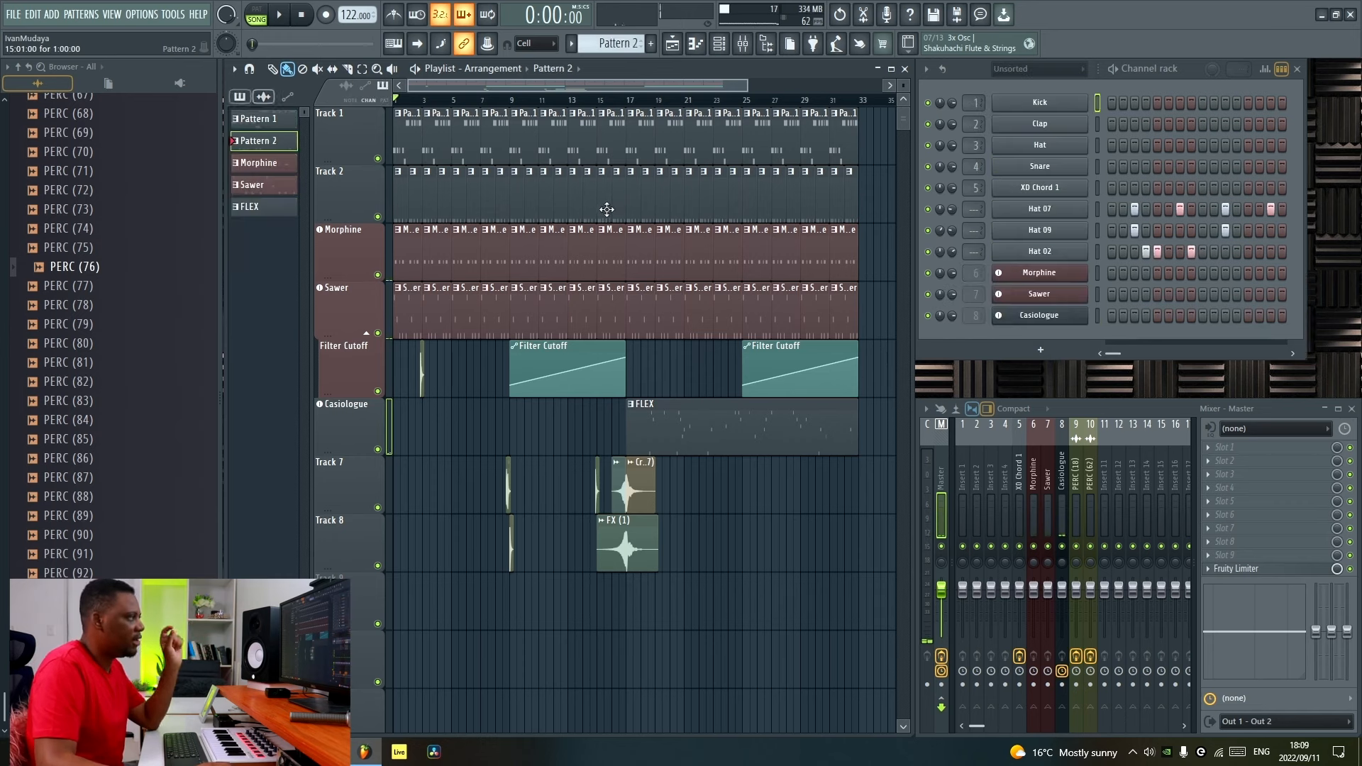
click(1097, 209)
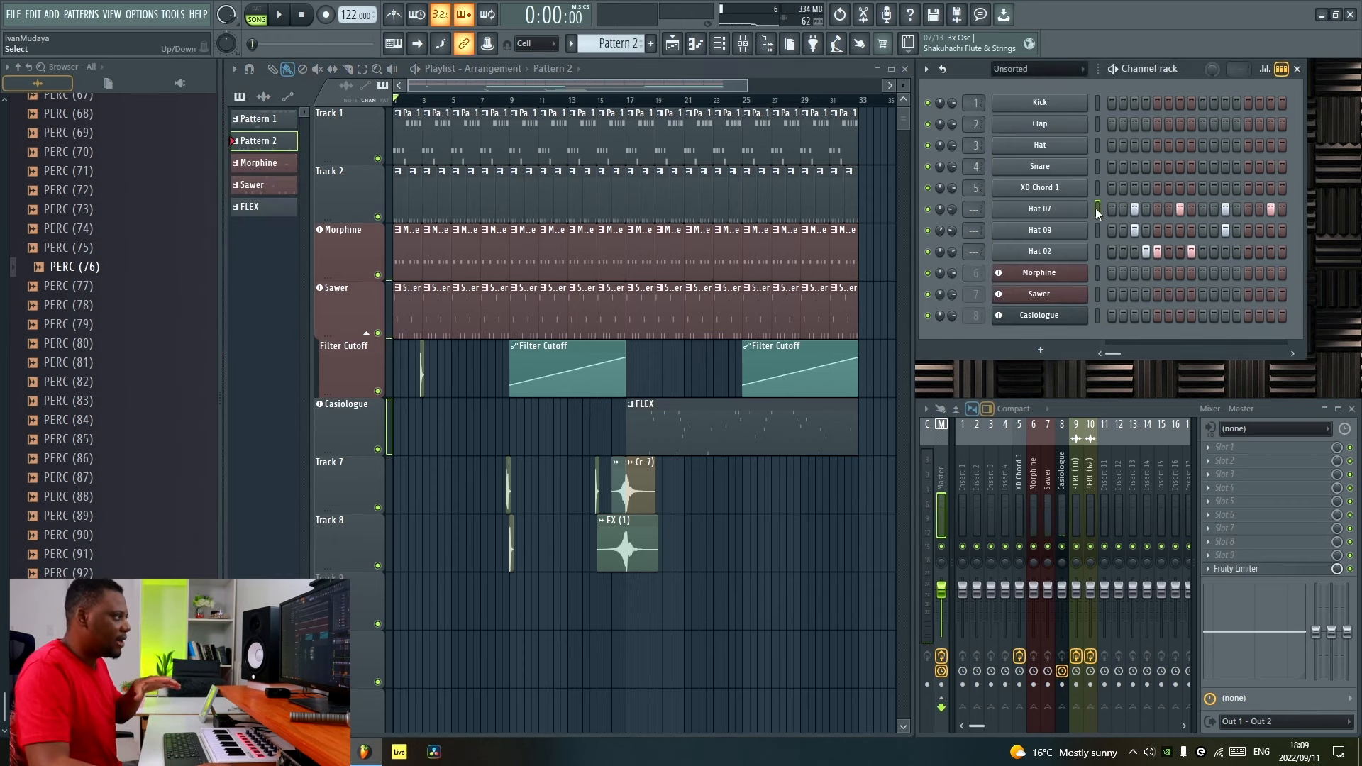
key(ctrl+x)
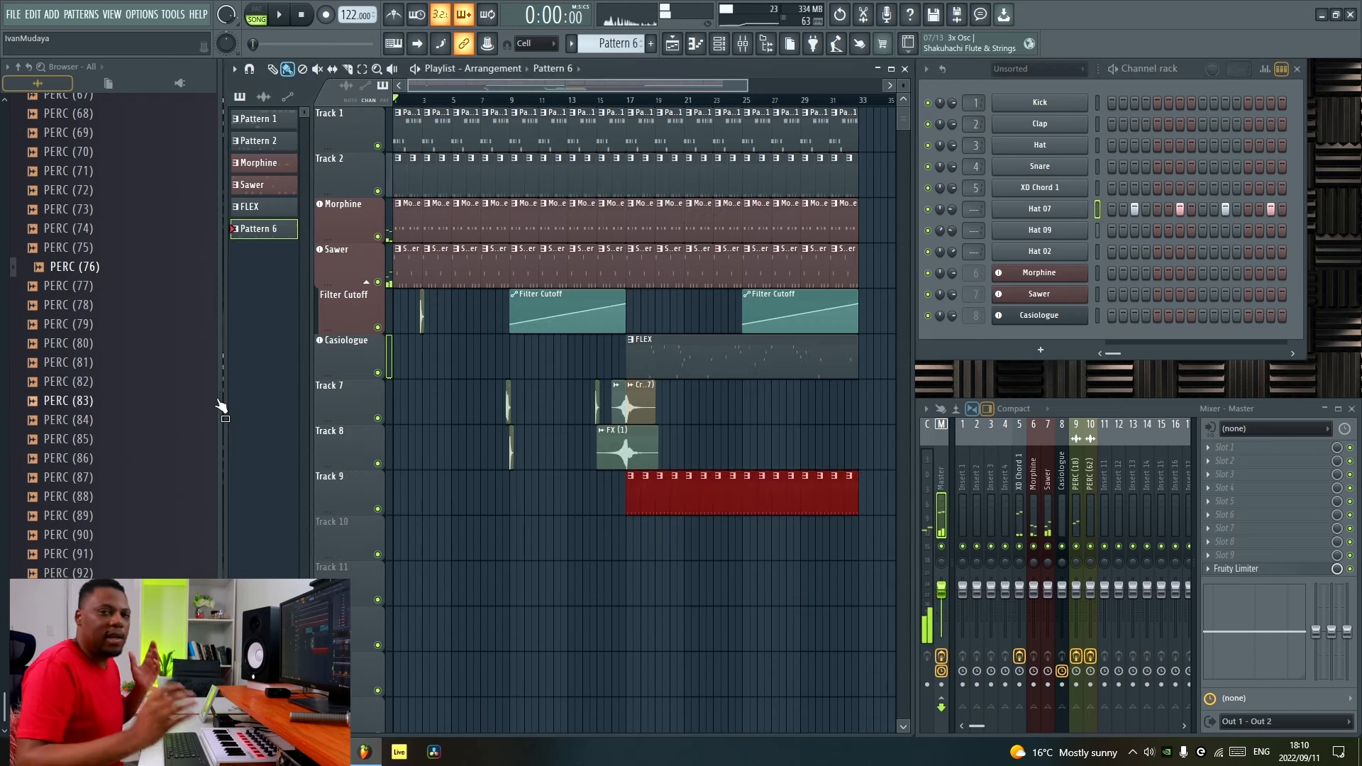
Add another FLEX instrument on playlist track 10 and reposition its window.
scroll(32, 439, up, 10)
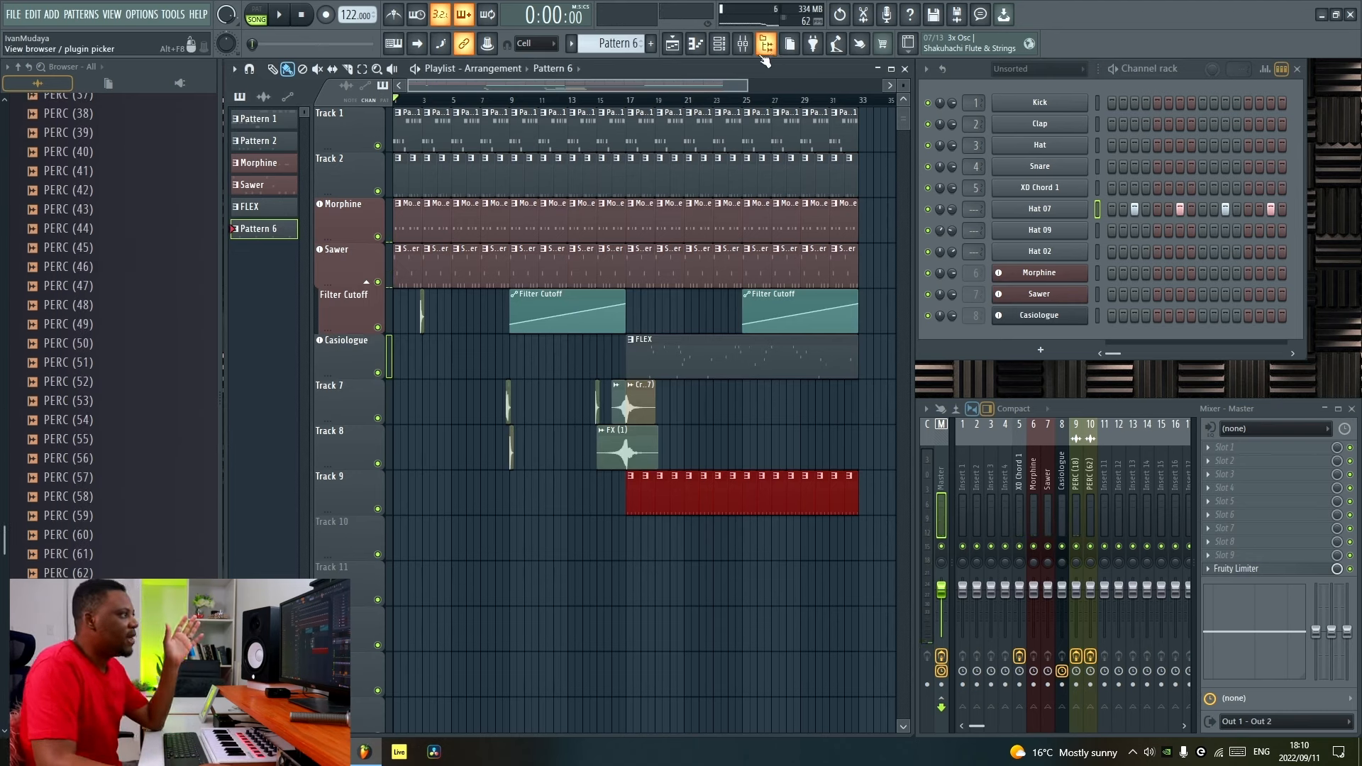
click(814, 46)
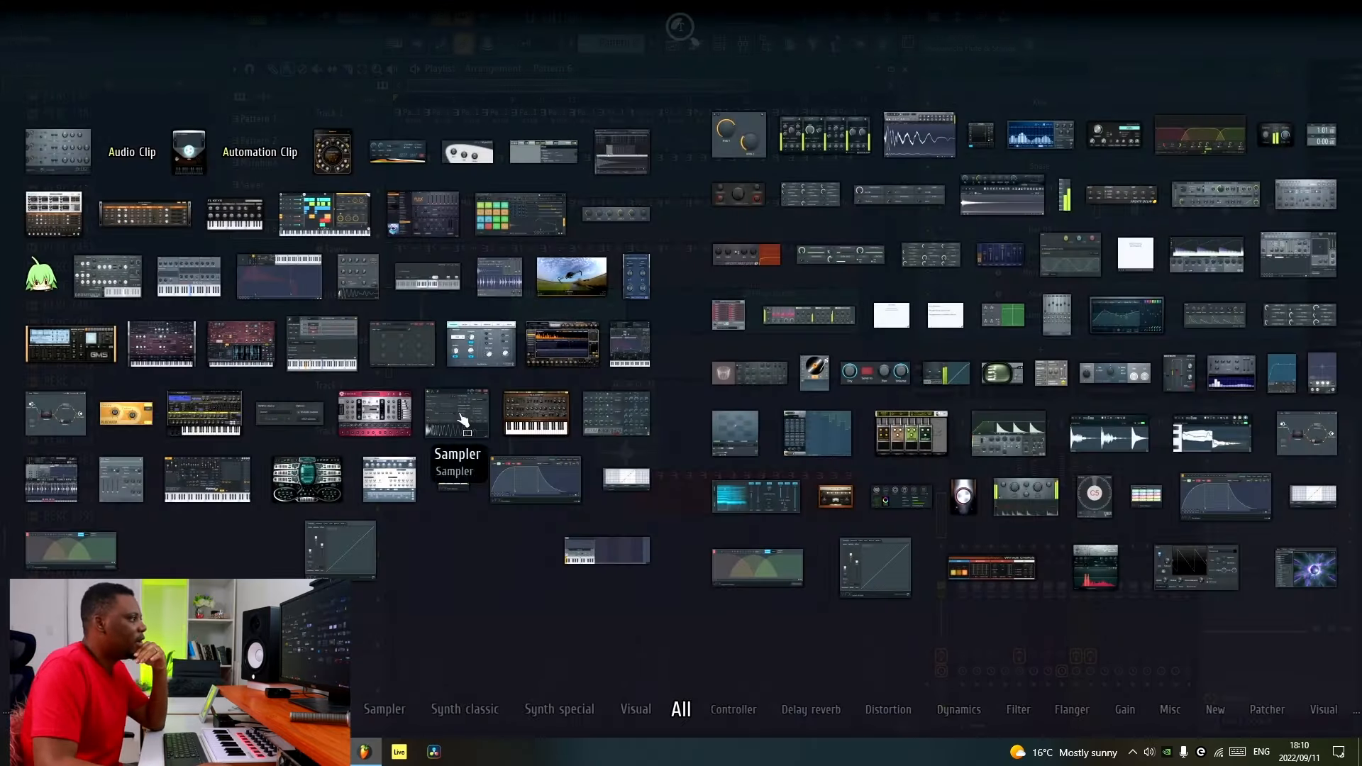
drag(433, 228, 365, 539)
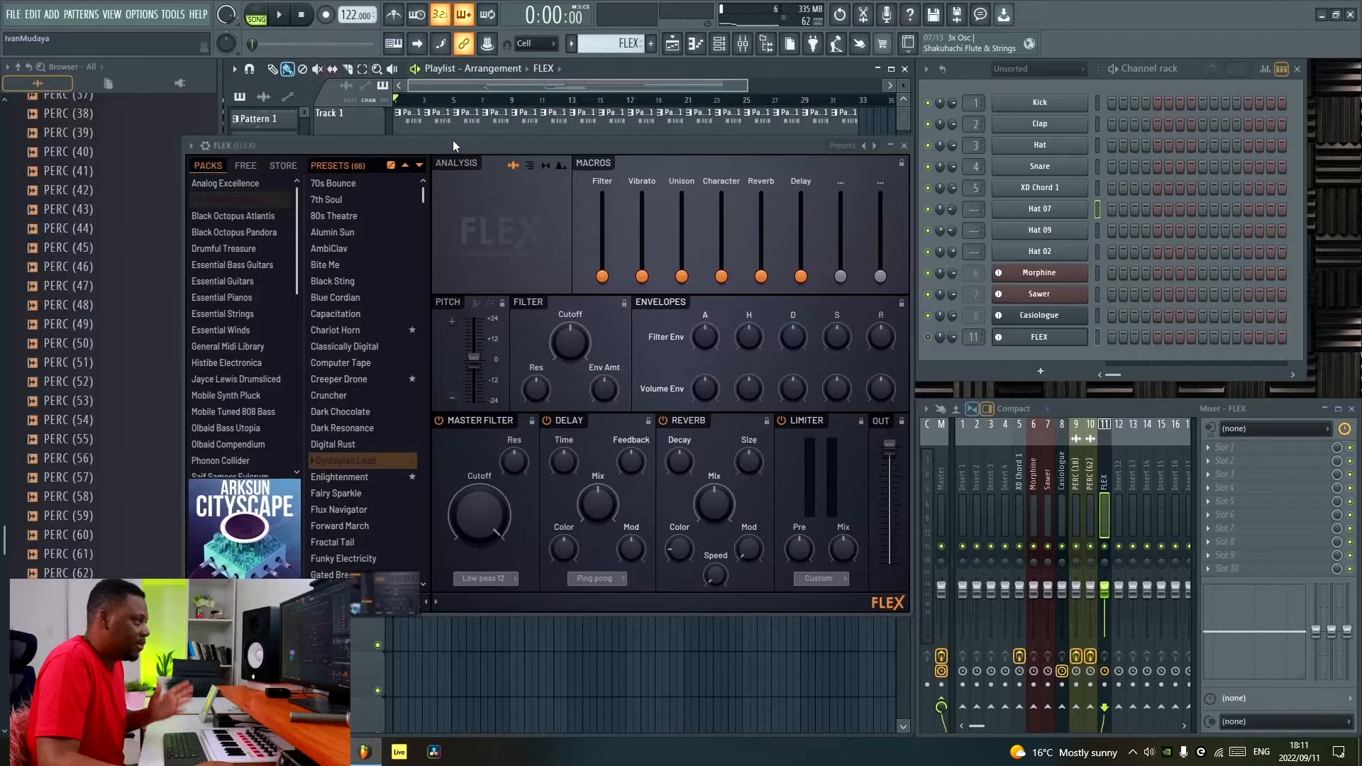
drag(454, 145, 364, 126)
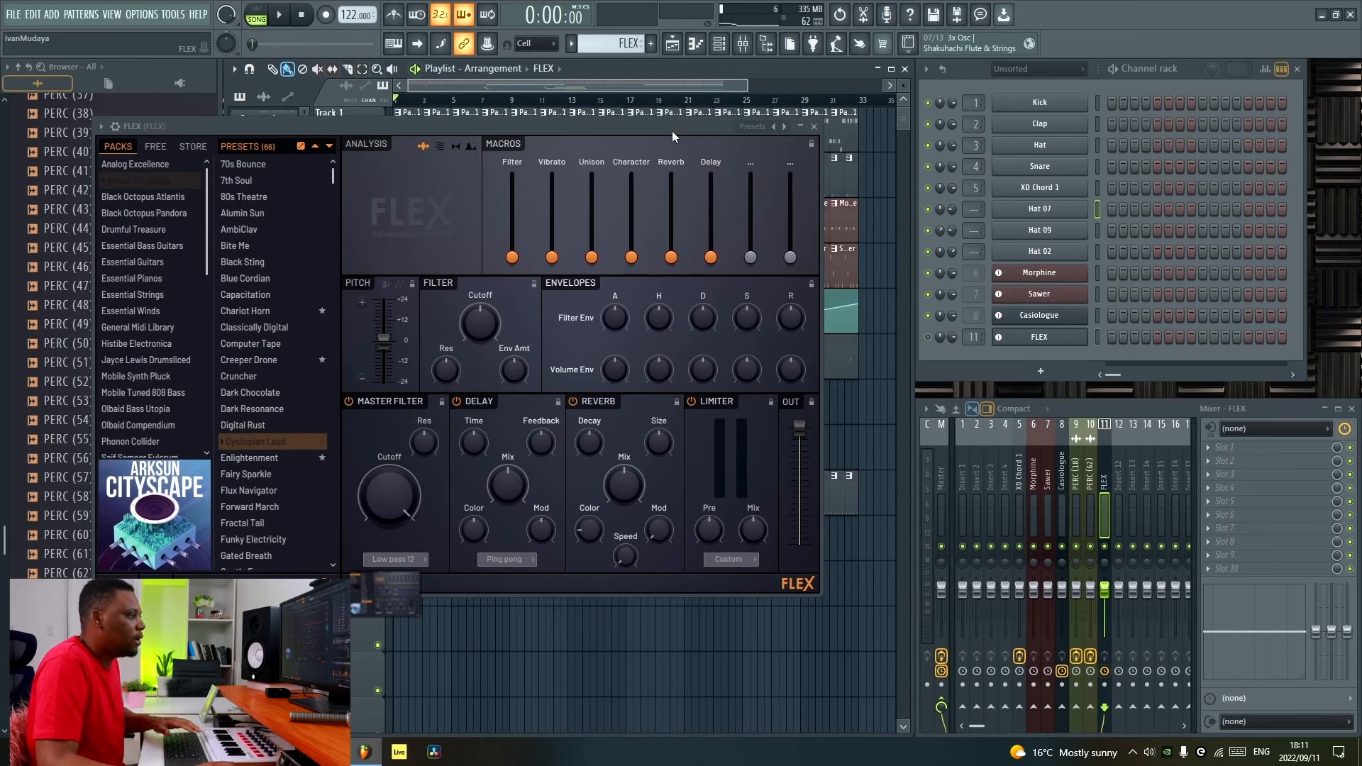
drag(671, 130, 698, 171)
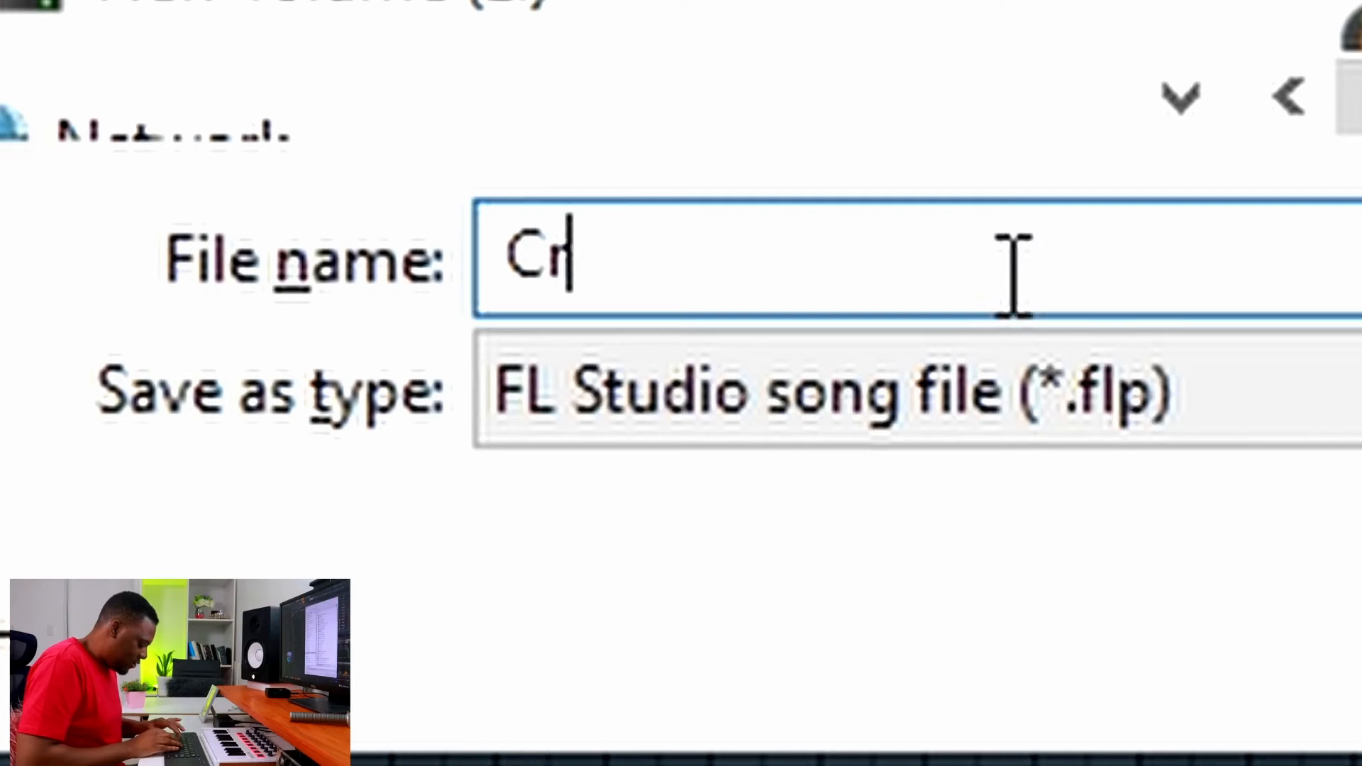
Save the project as Crashed DeepHouse and reopen Crashed DeepHouse.flp from the recent projects.
text(ashed De)
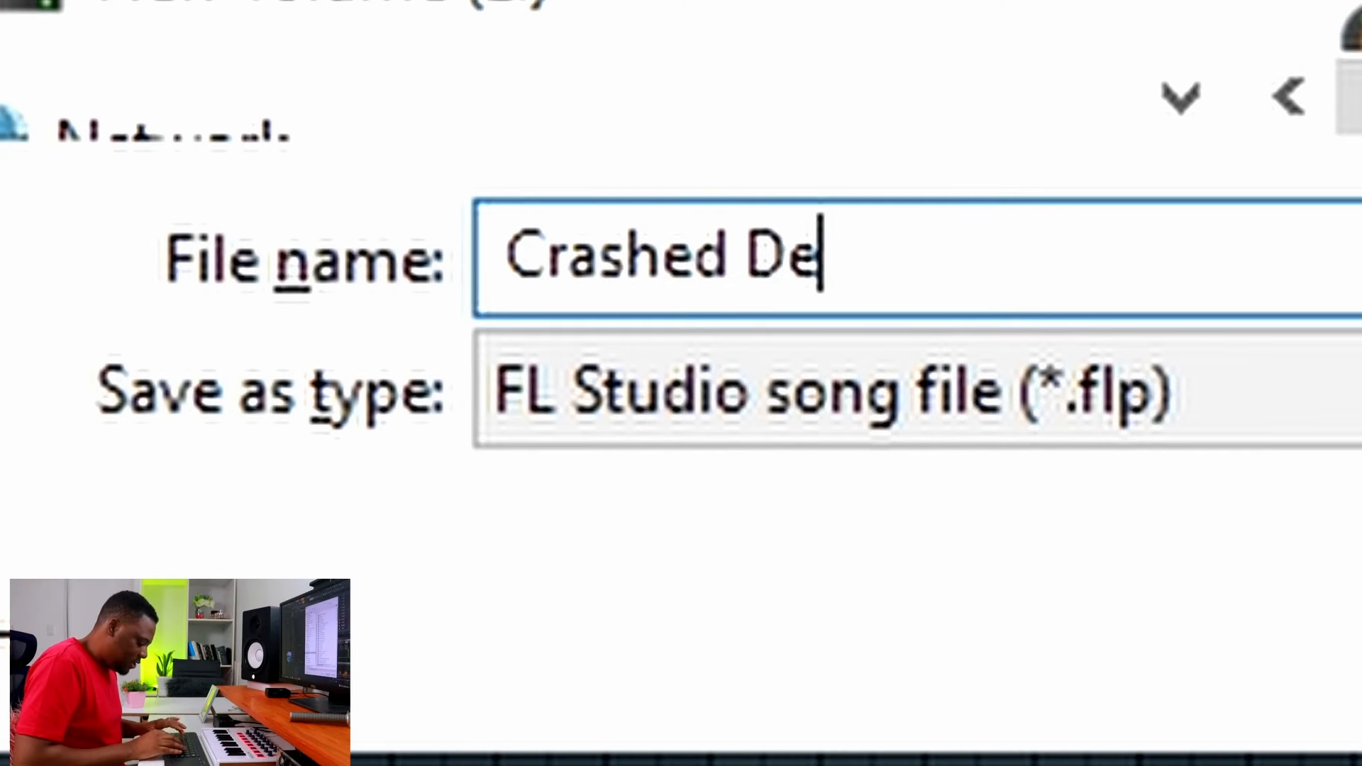
text(epHouse)
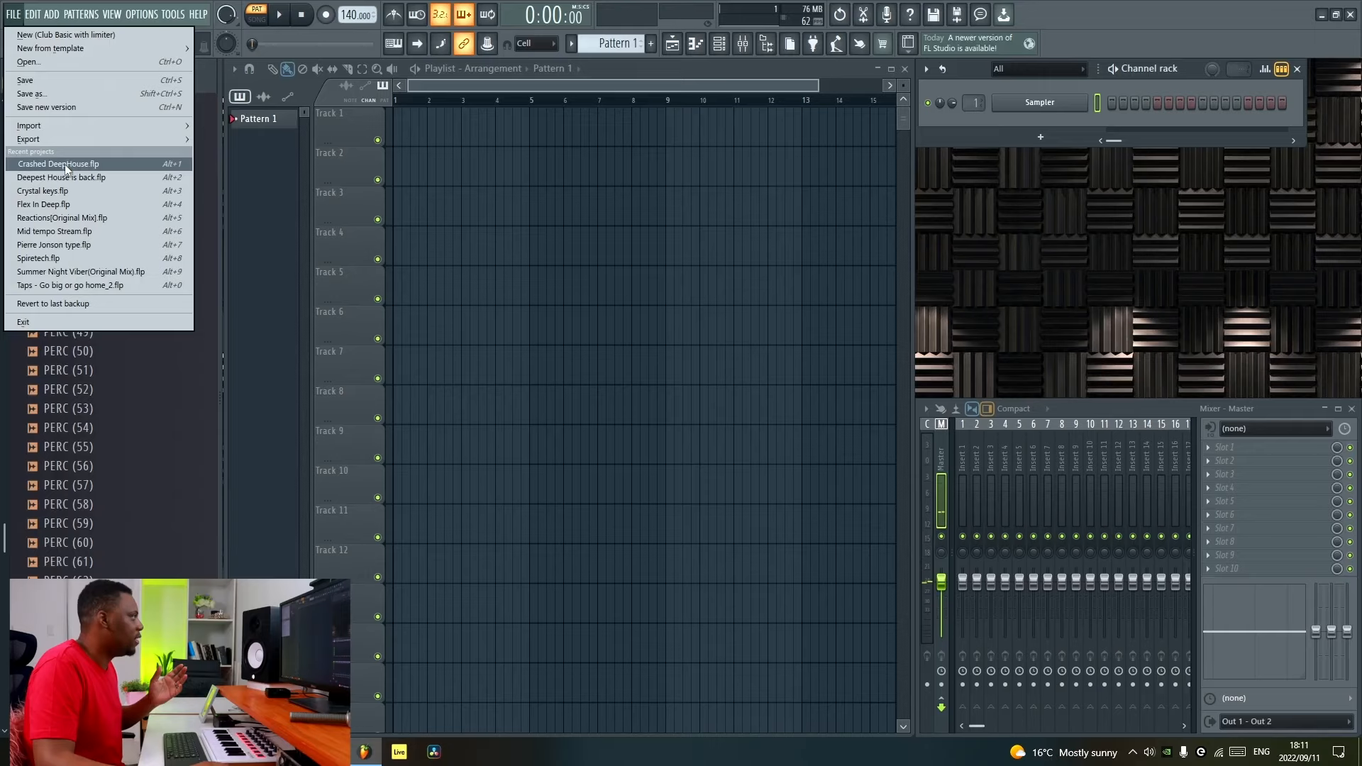
click(66, 168)
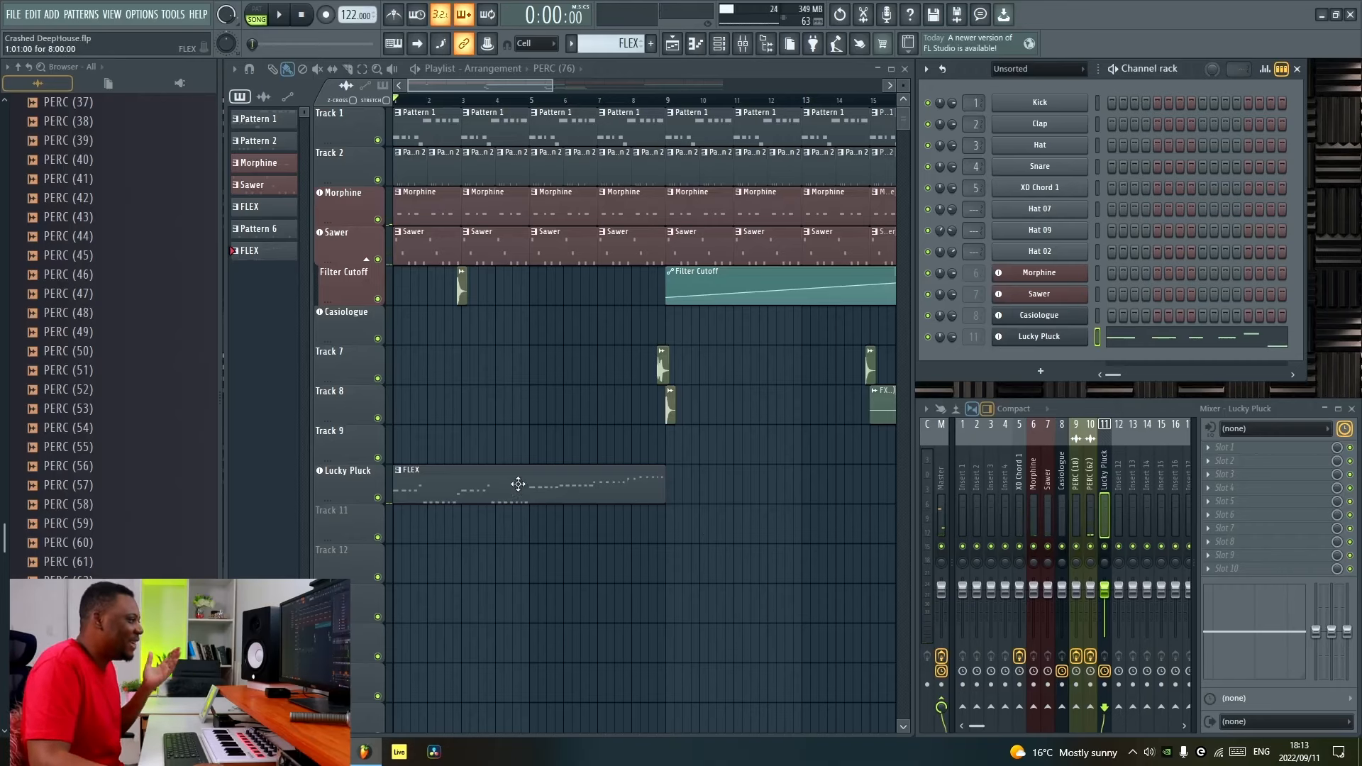
Quantize the recorded Lucky Pluck notes in the piano roll using the Default quantizer template.
double_click(479, 484)
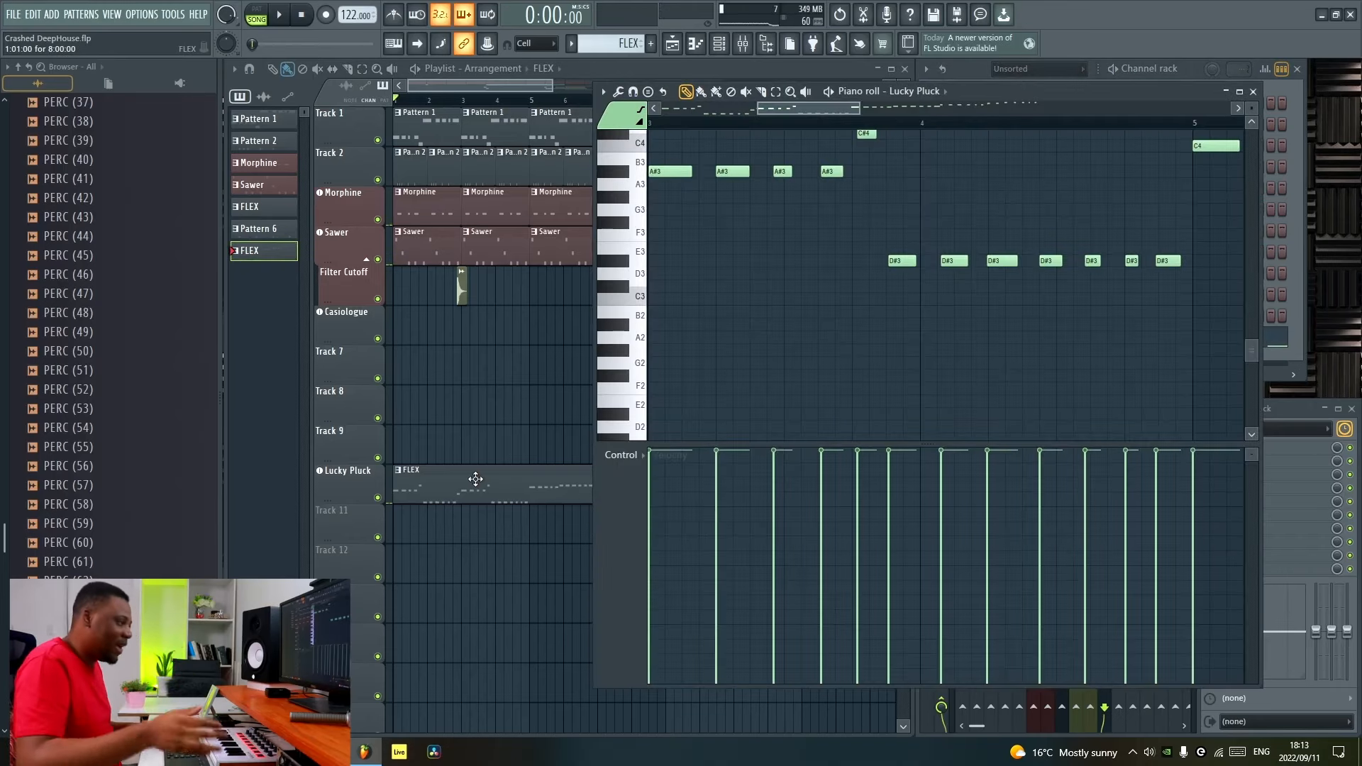
key(alt+q)
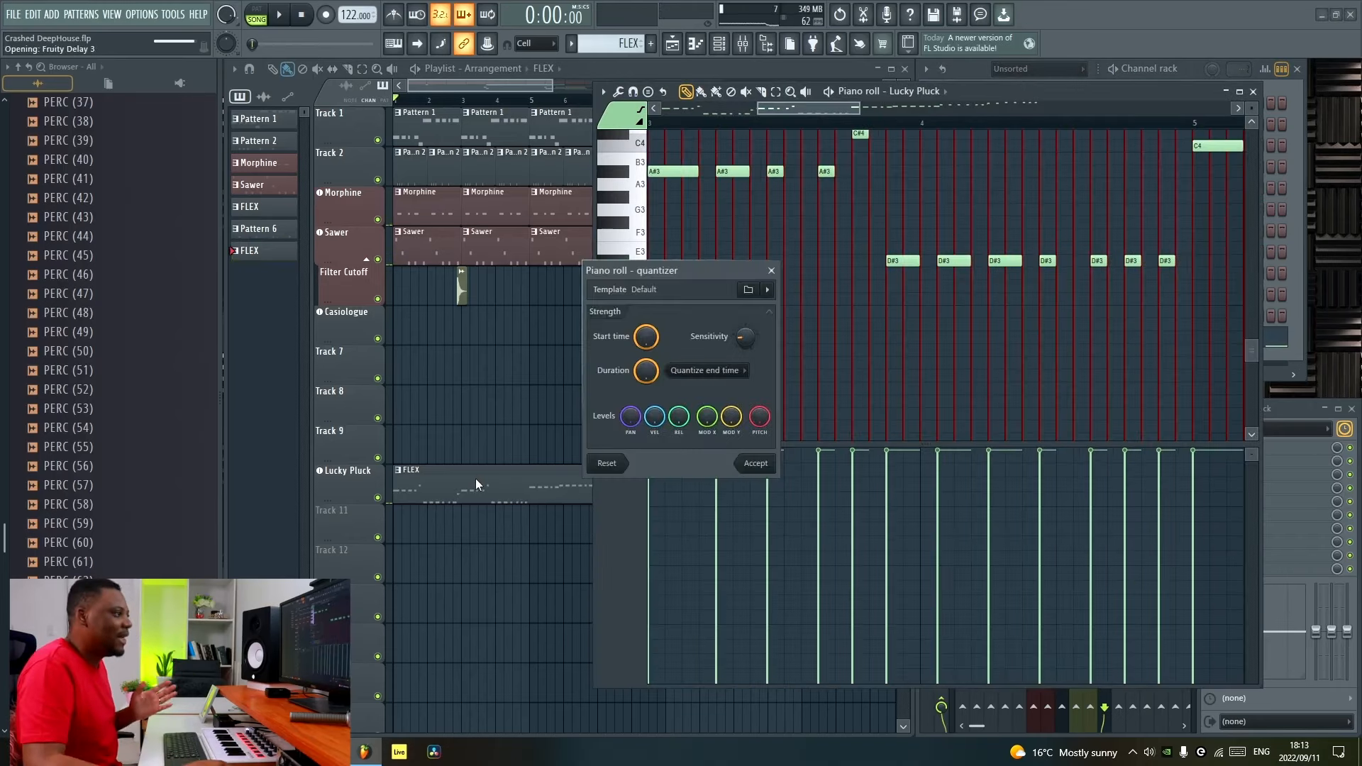
click(756, 464)
scroll(818, 125, down, 5)
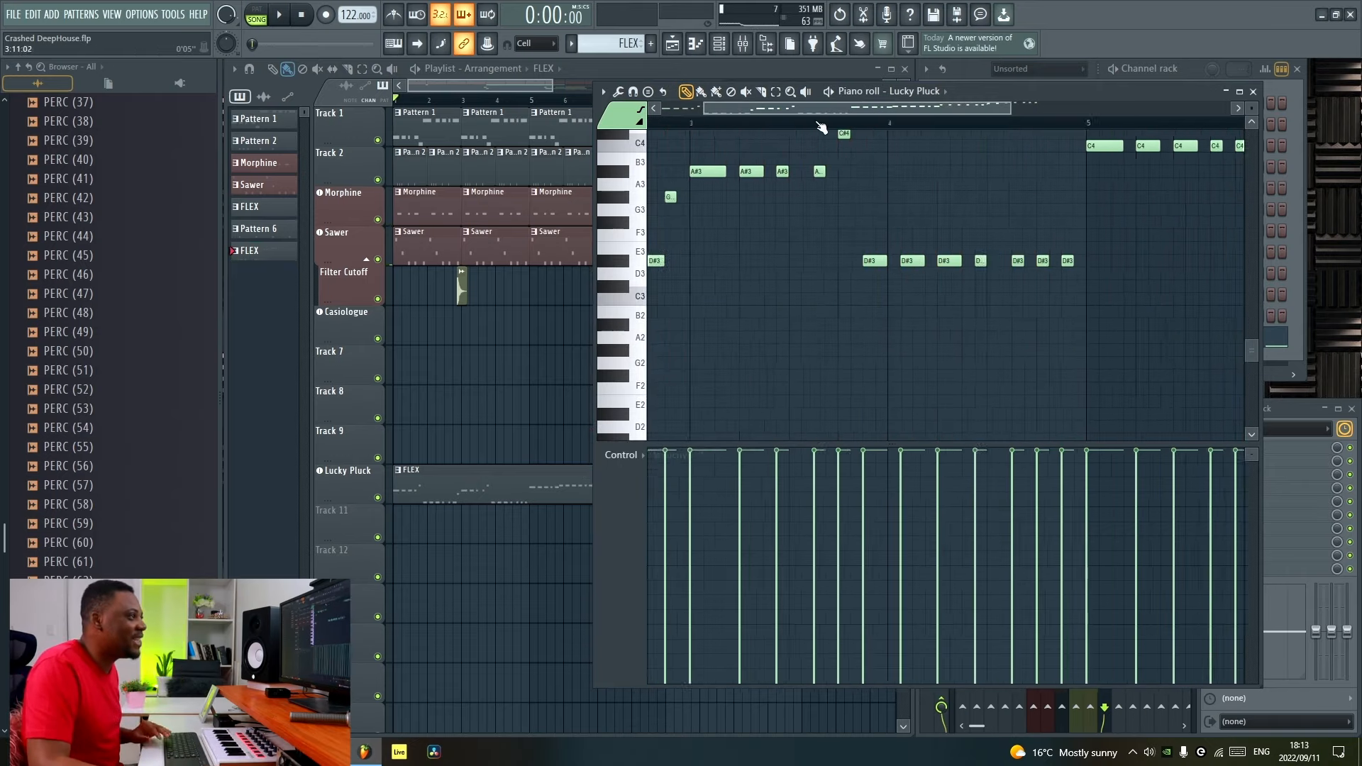
scroll(875, 231, up, 1)
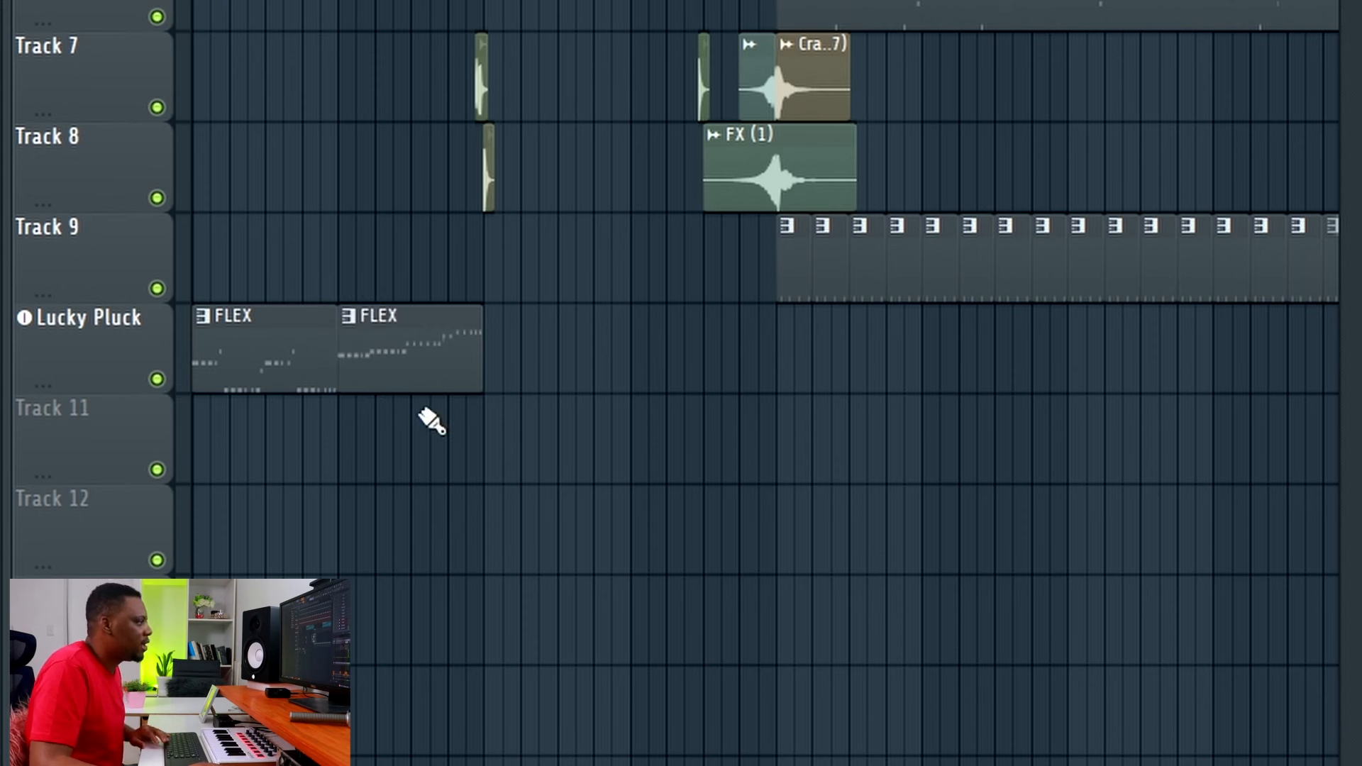
Move the second FLEX clip on the Lucky Pluck track to bar 13, repeat the first from bar 5, and extend the sequence past bar 17.
drag(432, 360, 702, 368)
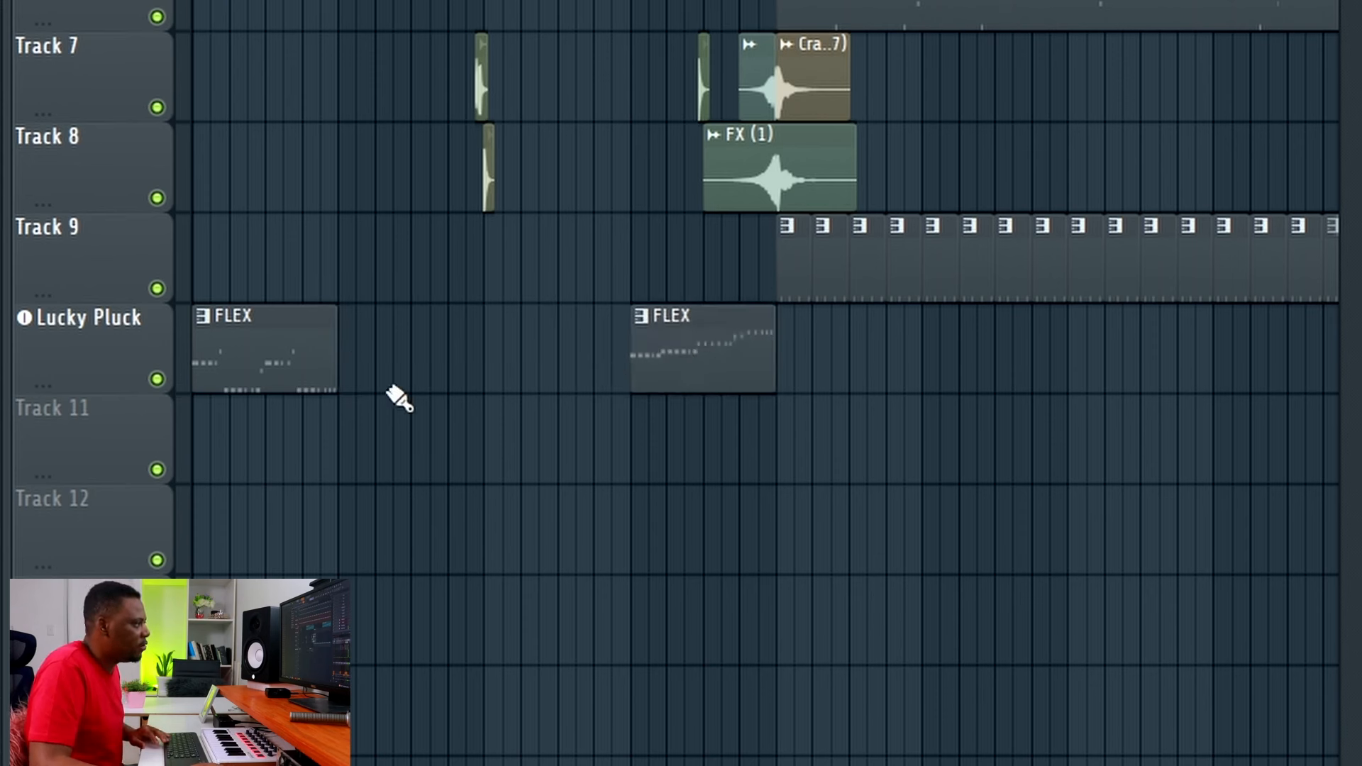
drag(360, 363, 540, 362)
drag(827, 477, 846, 380)
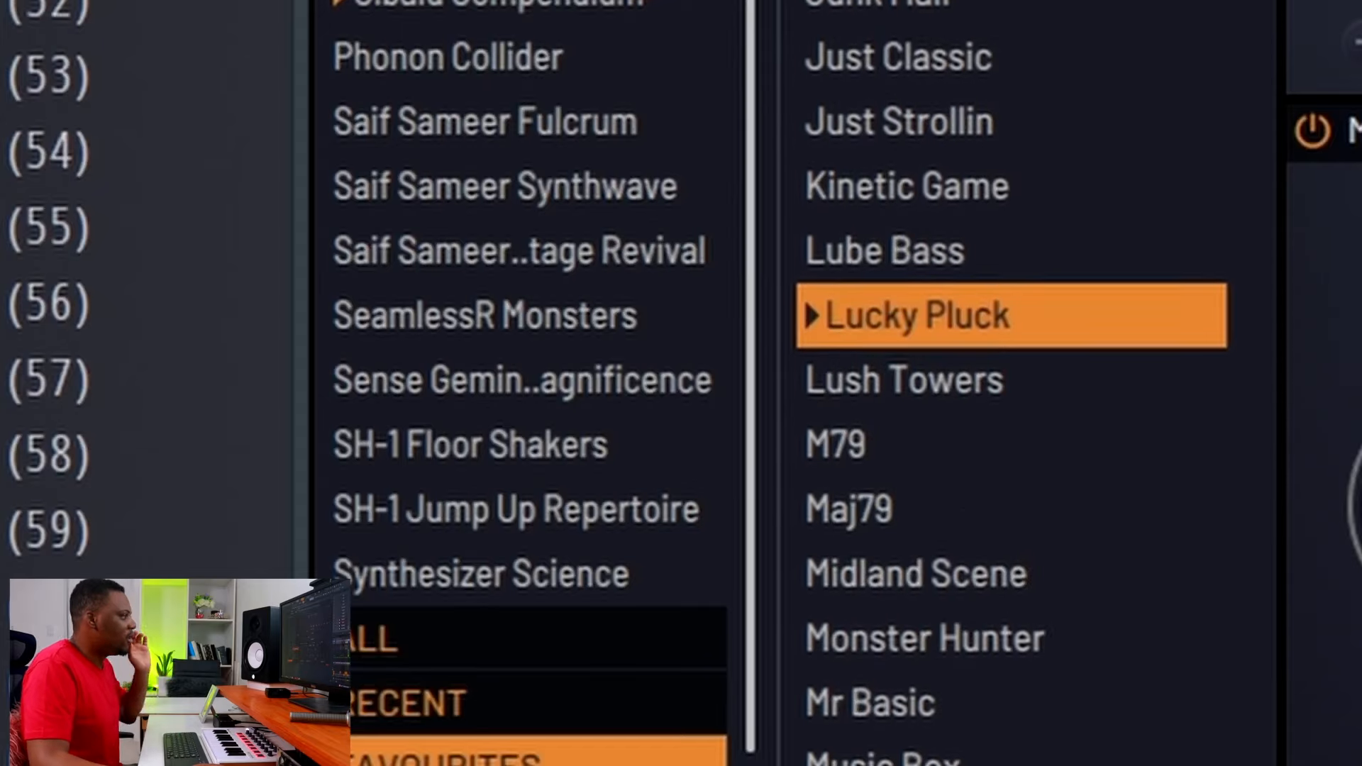
scroll(1012, 394, down, 1)
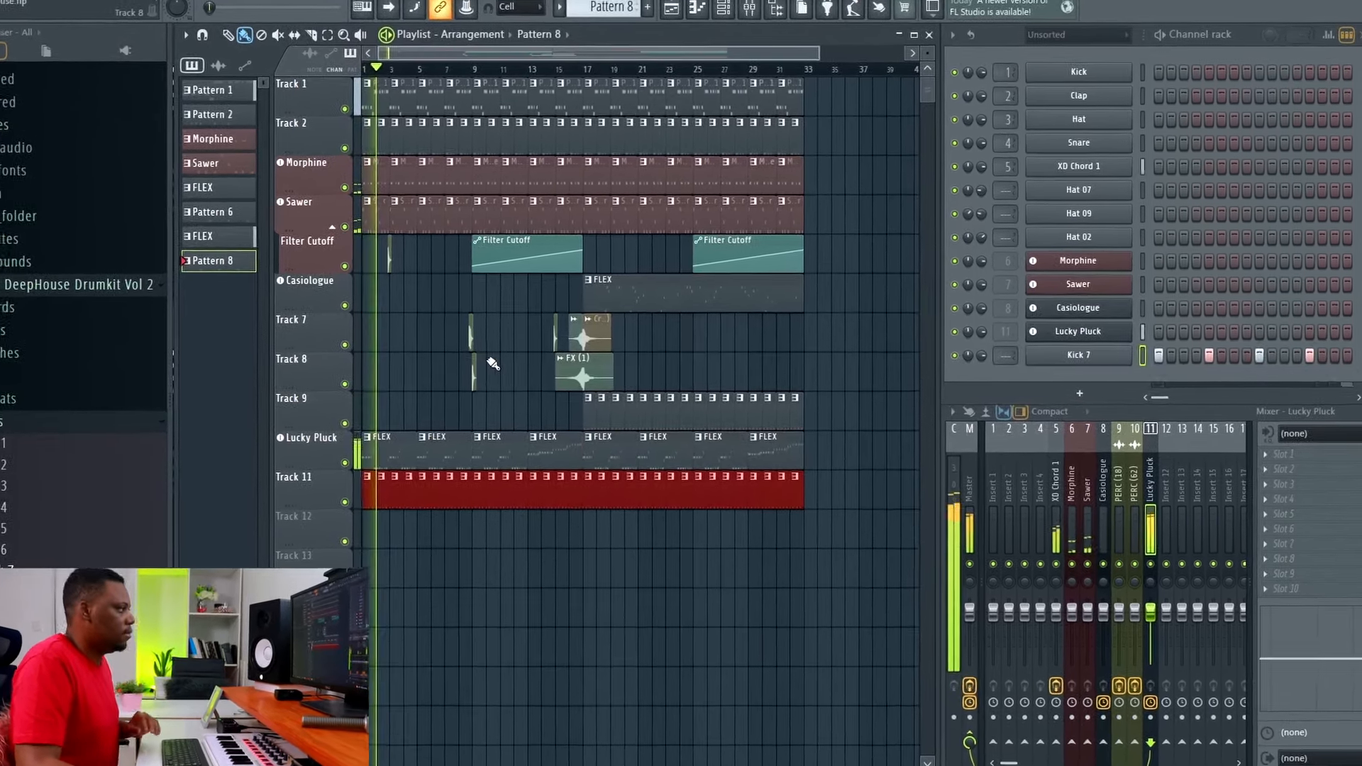
key(F7)
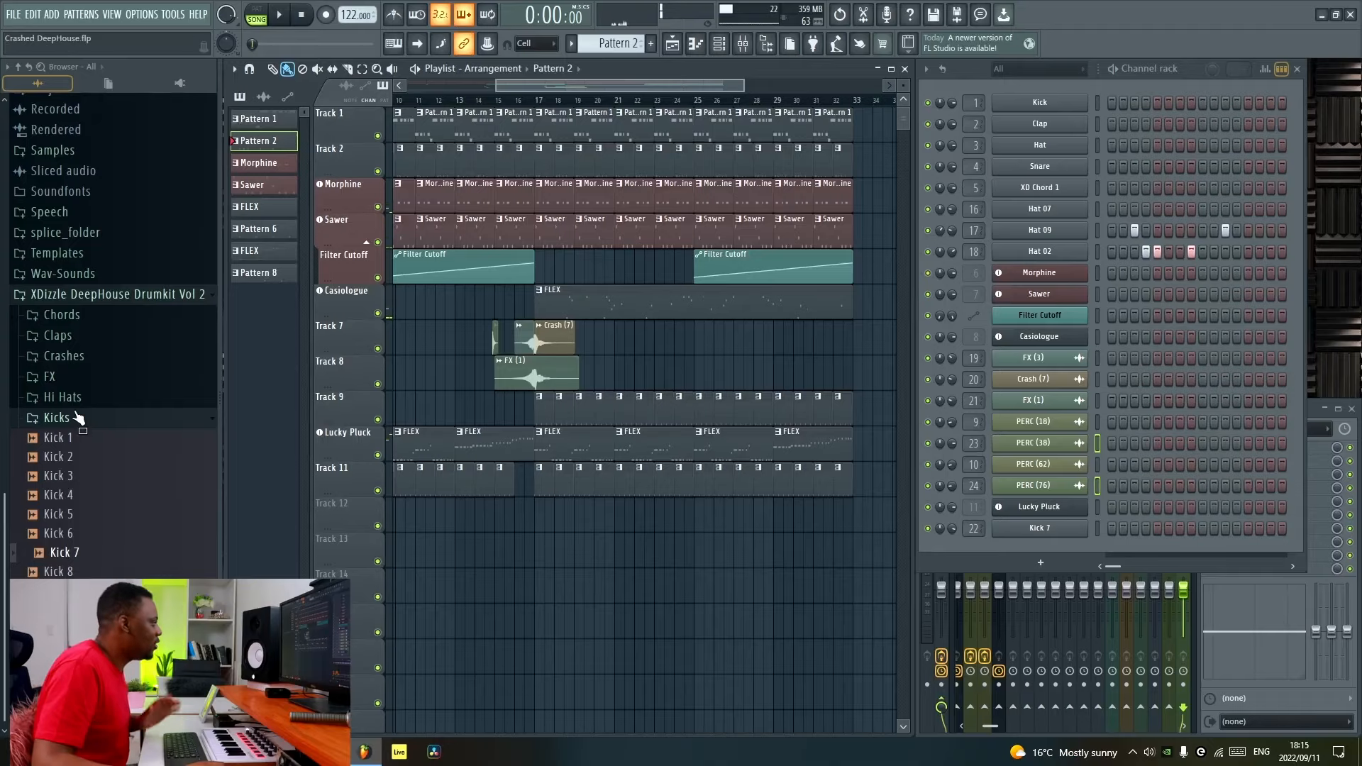
Add the Clap 10 sample as a channel in Pattern 9 with hits on steps 5 and 13, and play it at about 68% volume.
scroll(83, 397, up, 3)
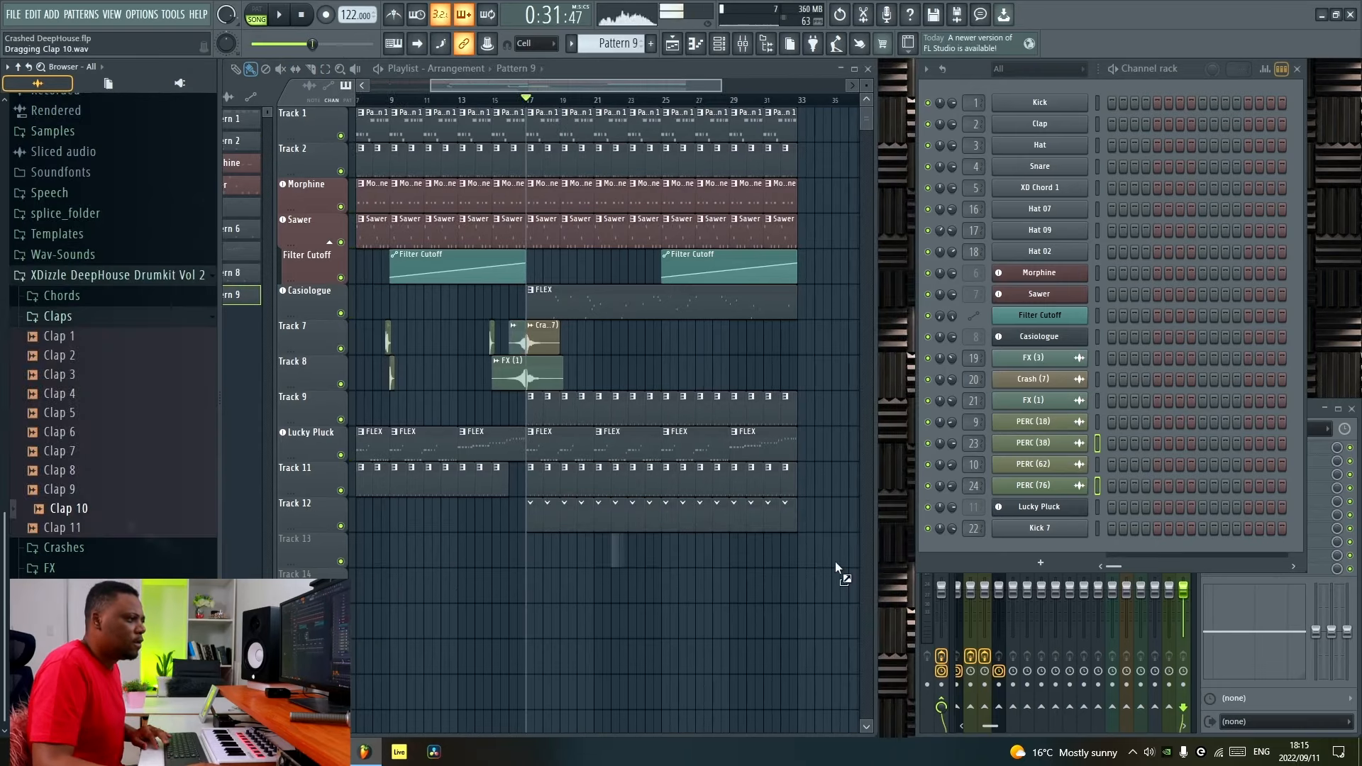
drag(836, 562, 1057, 551)
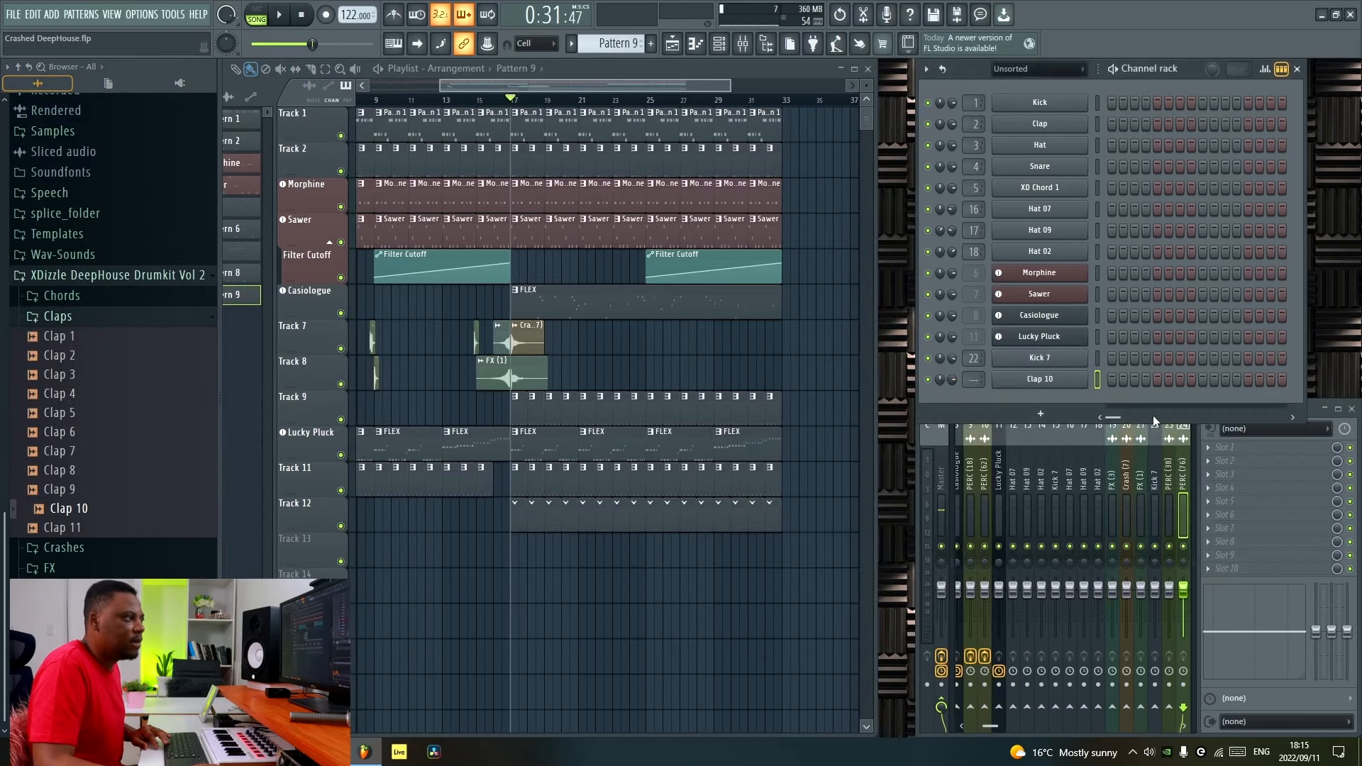
key(space)
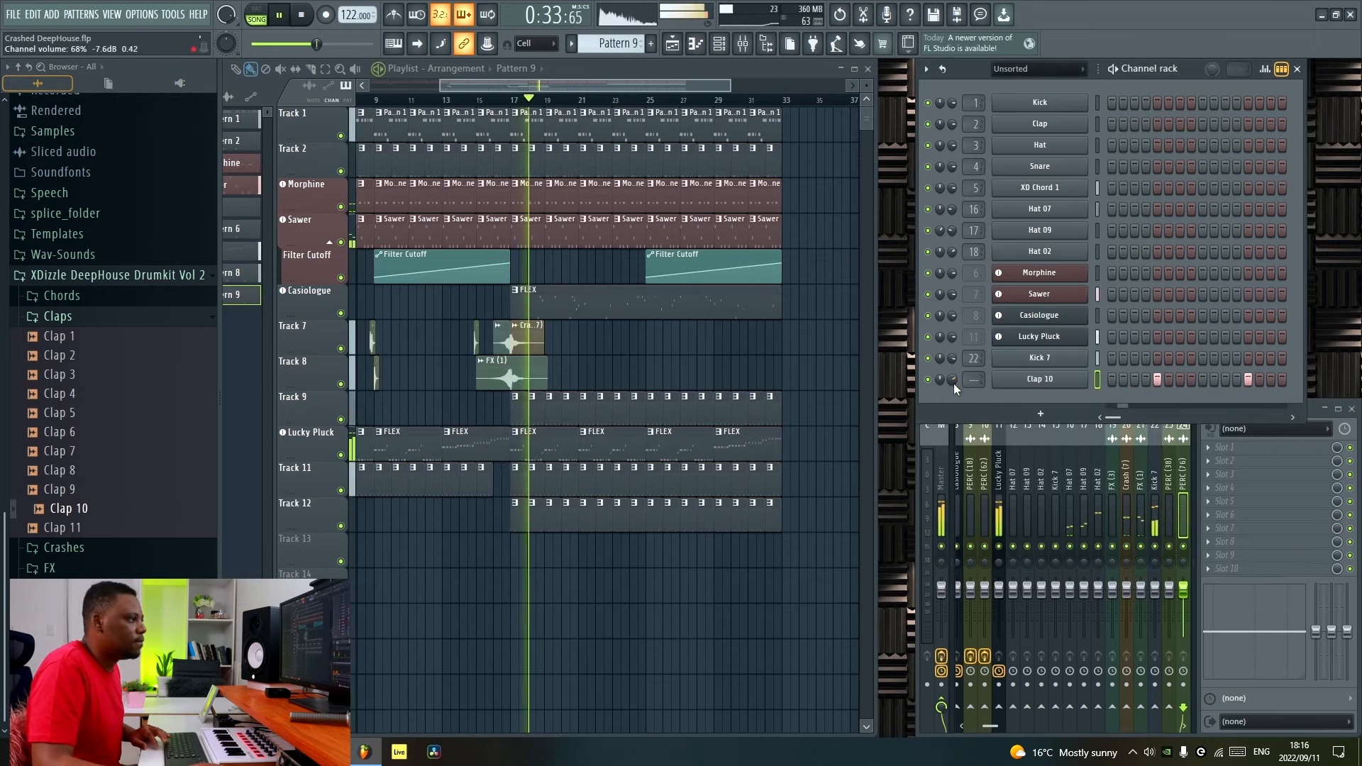
Look over the Clap 10 sampler settings during playback, close them and stop playback.
click(1039, 379)
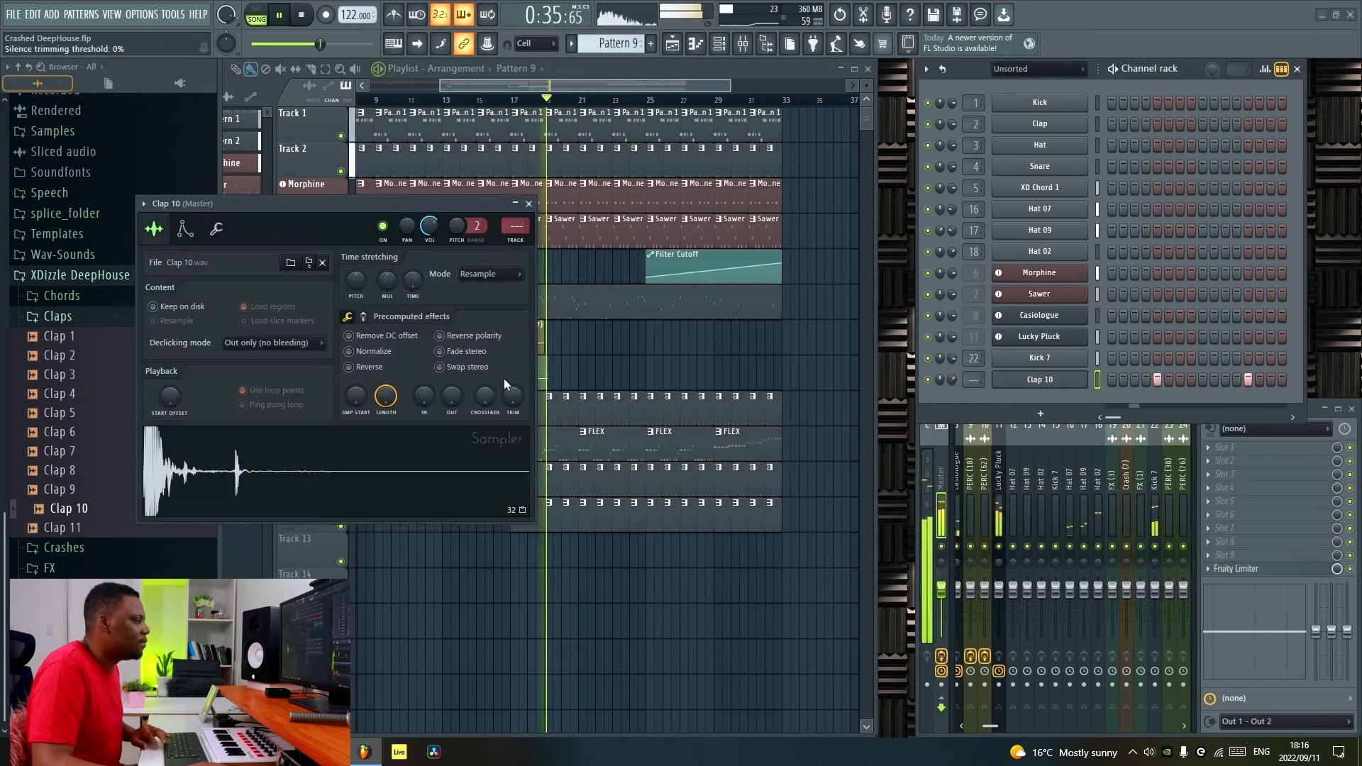
click(528, 204)
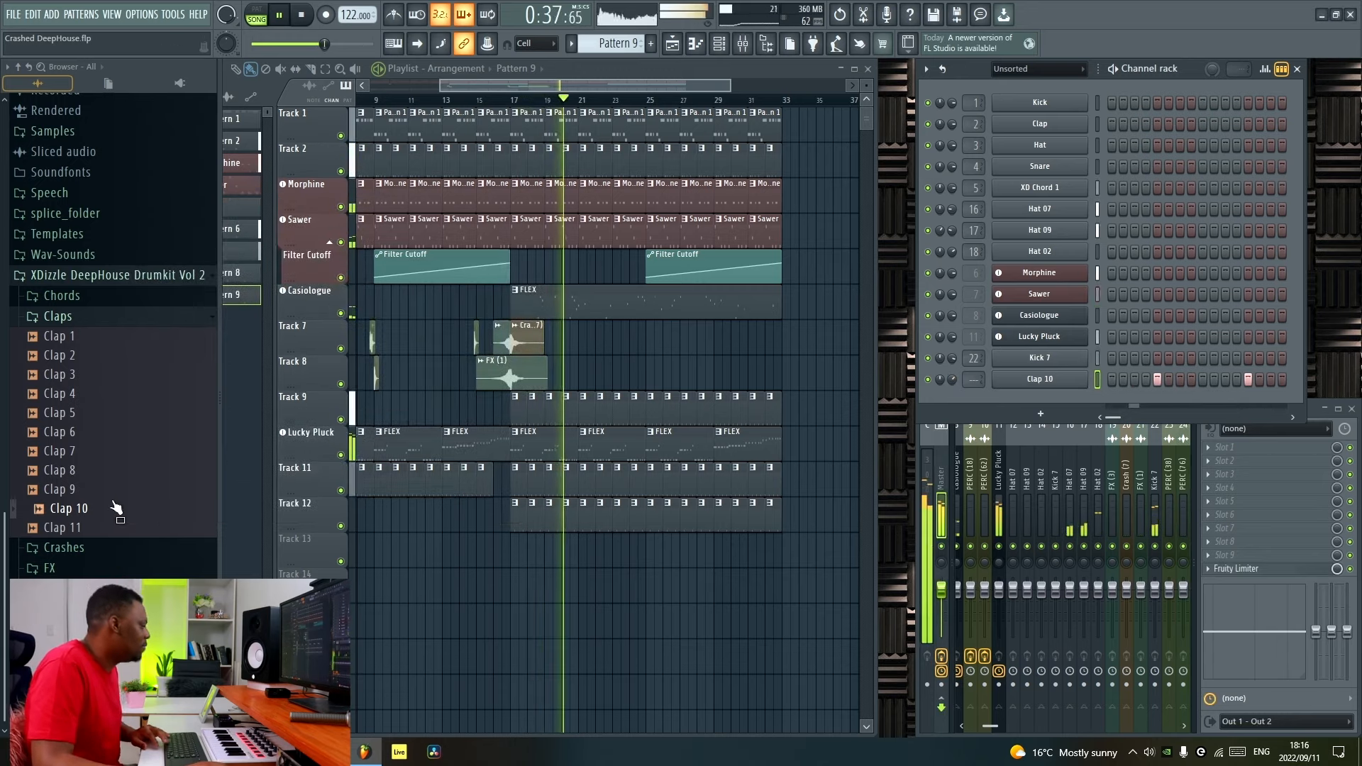
key(space)
Add the Clap 11 sample as a channel, set its volume to about 48%, and place hits on steps 5 and 13.
click(99, 529)
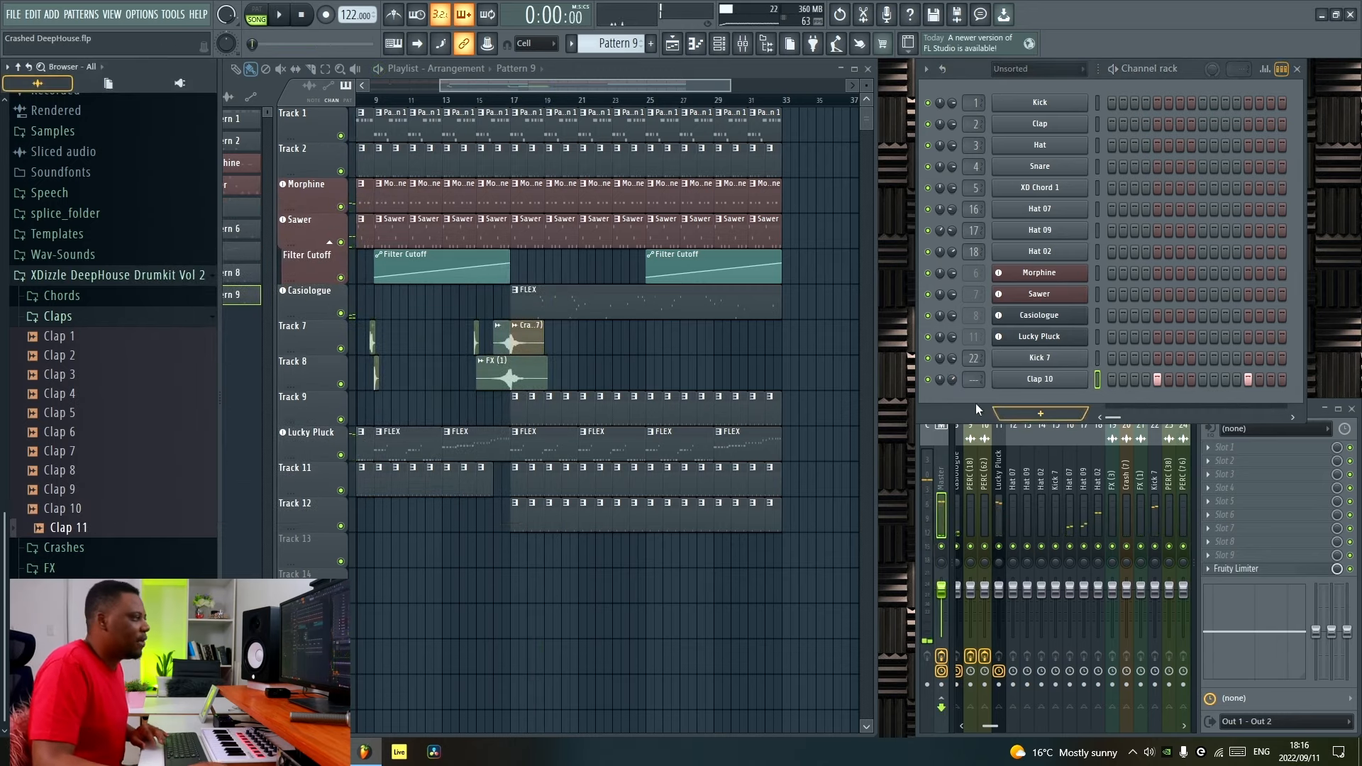
drag(87, 538, 1040, 399)
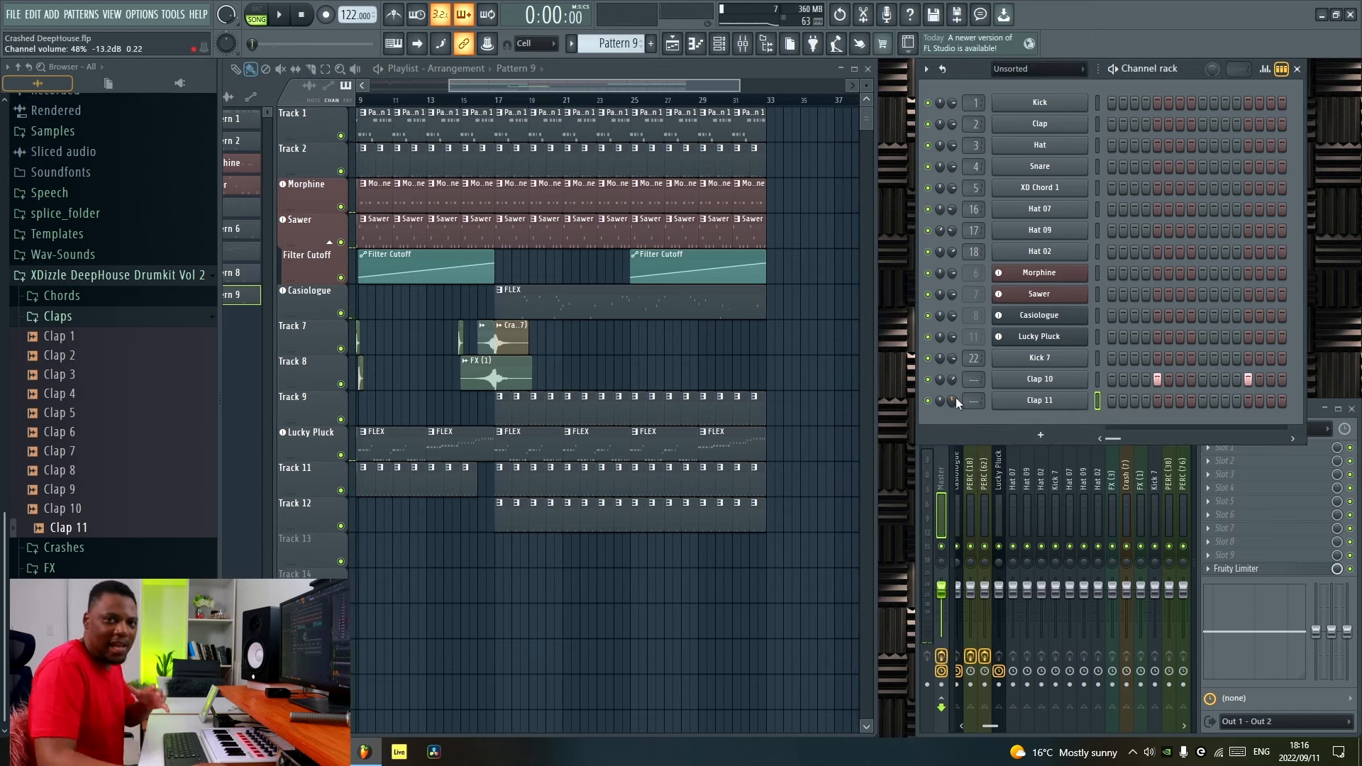
right_click(1058, 403)
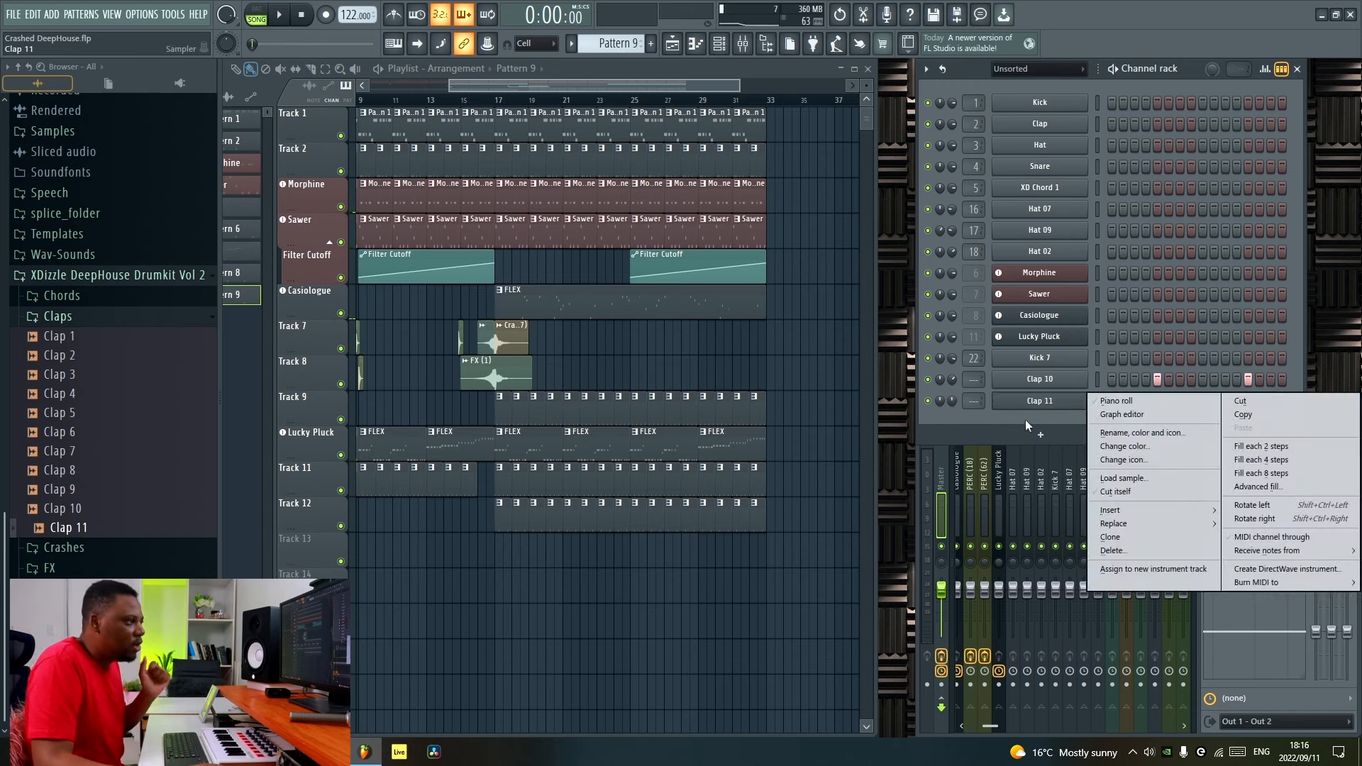
click(1025, 420)
click(1158, 400)
In the Clap 11 piano roll, nudge both C5 notes slightly ahead of steps 5 and 13.
right_click(1043, 400)
click(1057, 405)
scroll(796, 293, up, 4)
scroll(798, 290, up, 2)
ctrl+scroll(752, 204, up, 6)
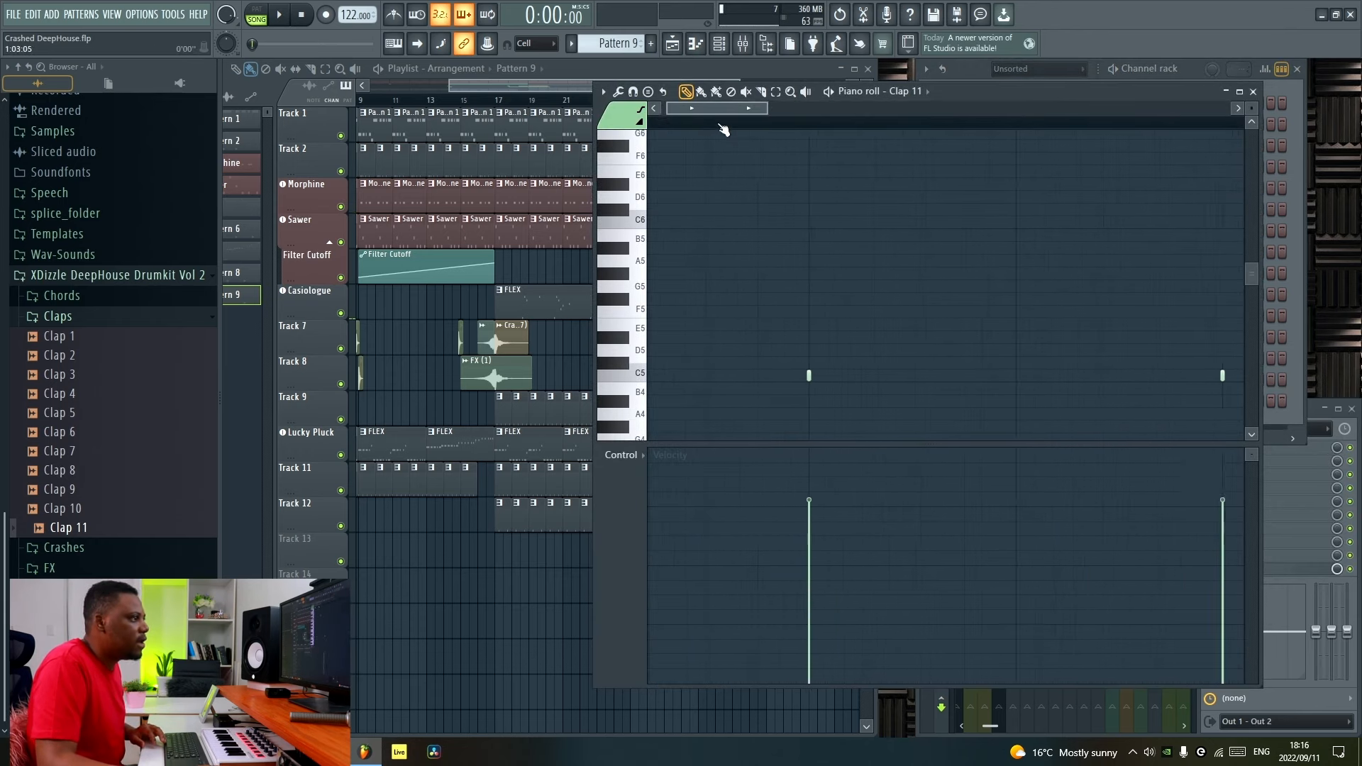
scroll(752, 239, down, 2)
Select bars 17 to 33 as the playback range, play the new claps from bar 17, and stop.
key(space)
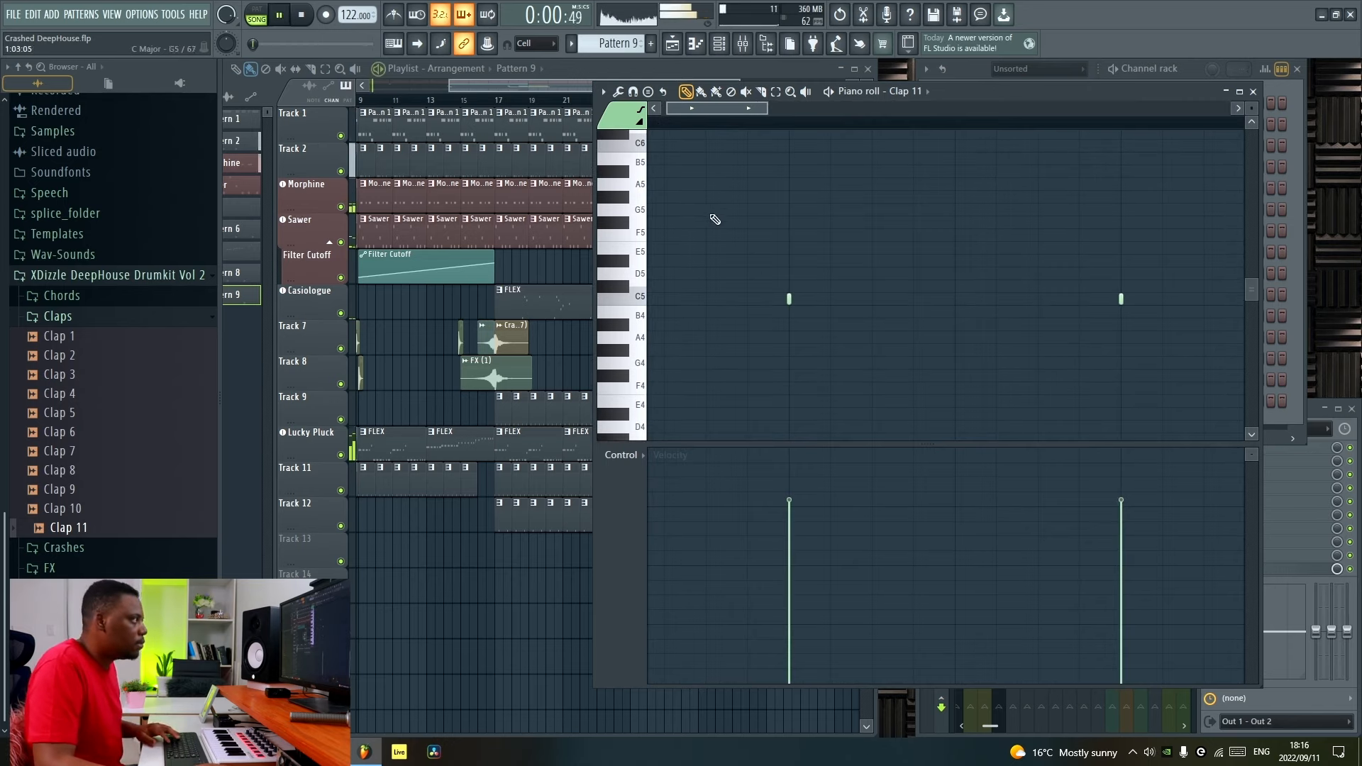
click(501, 112)
drag(497, 100, 759, 104)
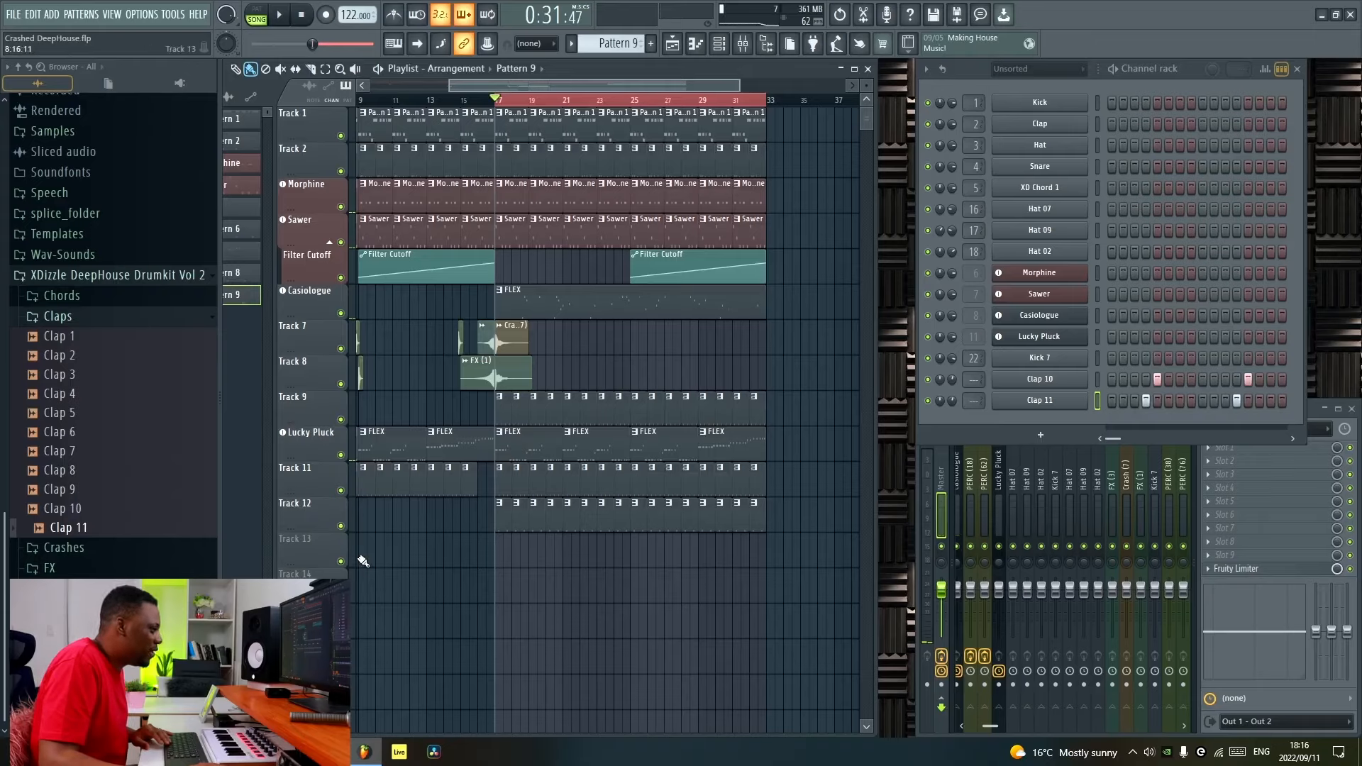
key(space)
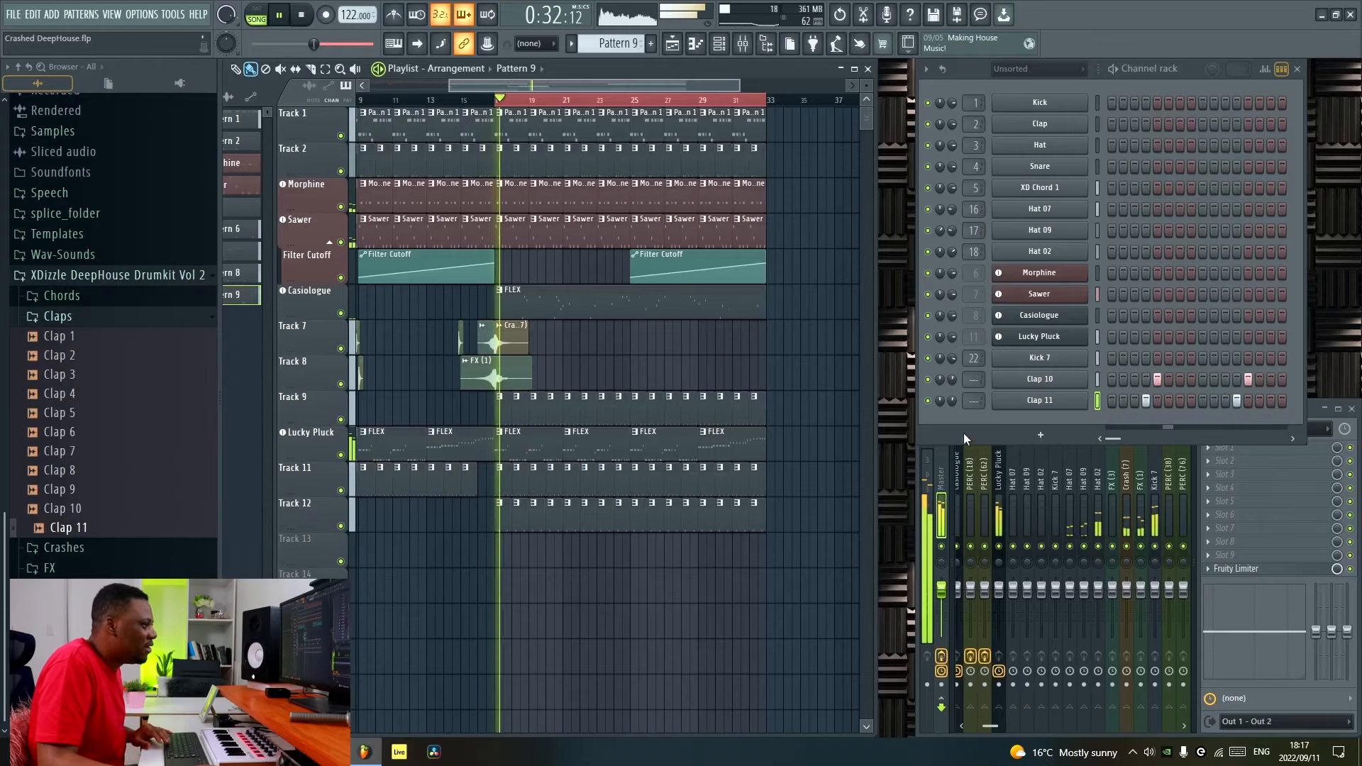
key(space)
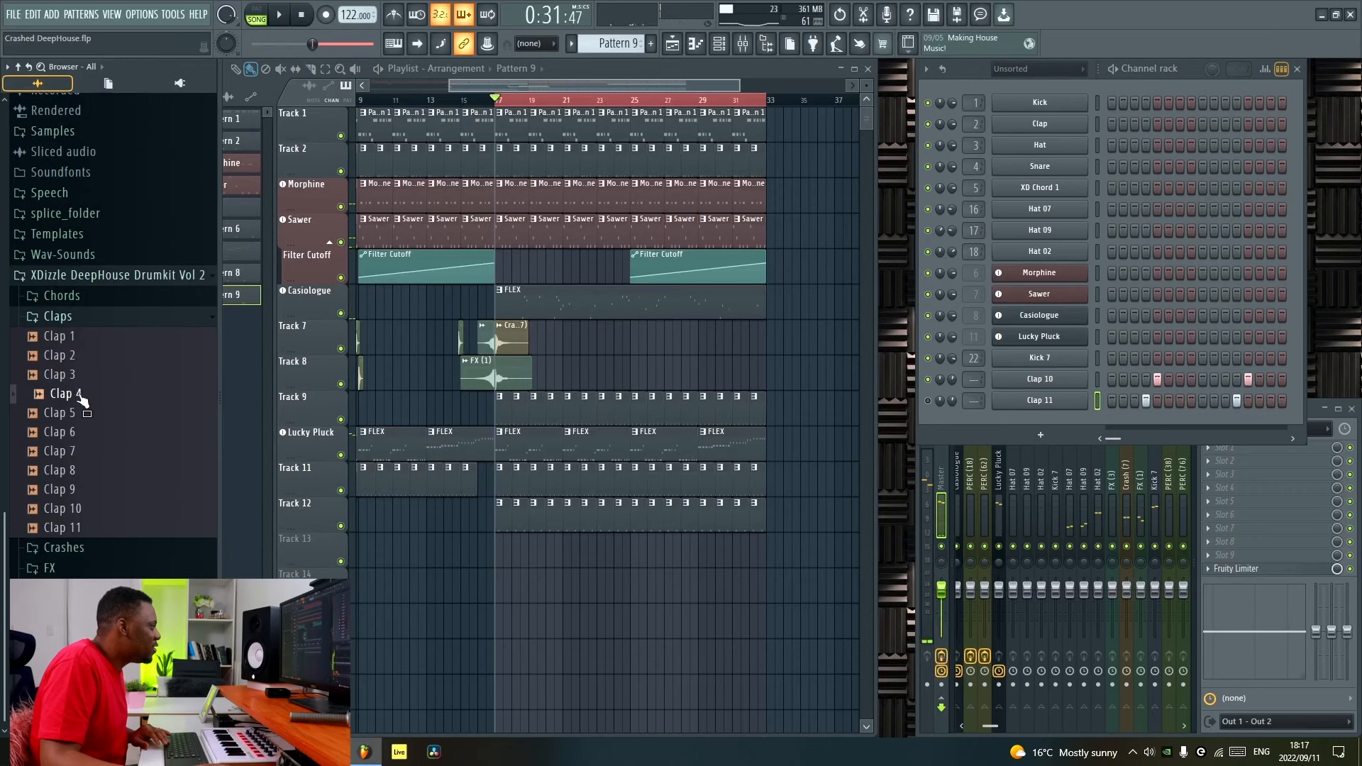
Mute Clap 11, add Clap 4 as a new channel with hits on steps 5 and 13, and start playback.
drag(81, 402, 1190, 424)
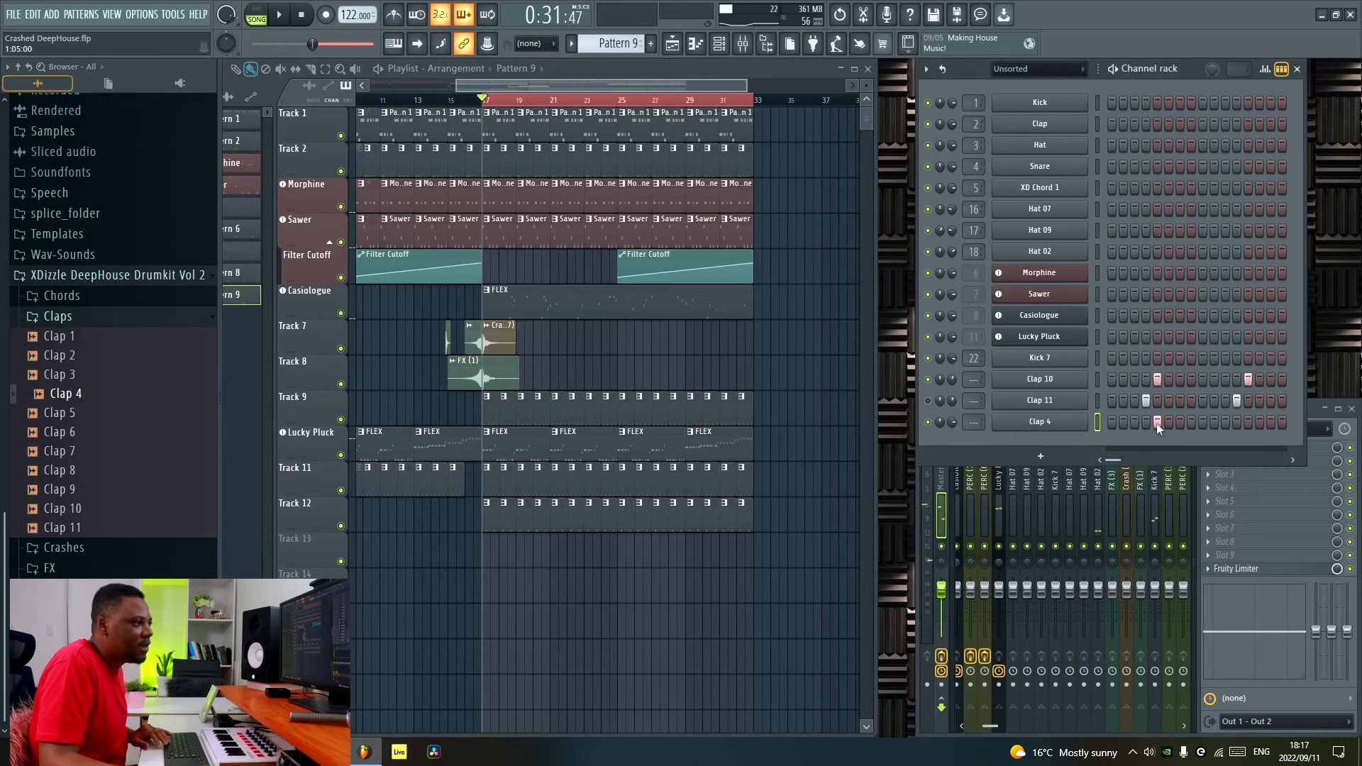
key(space)
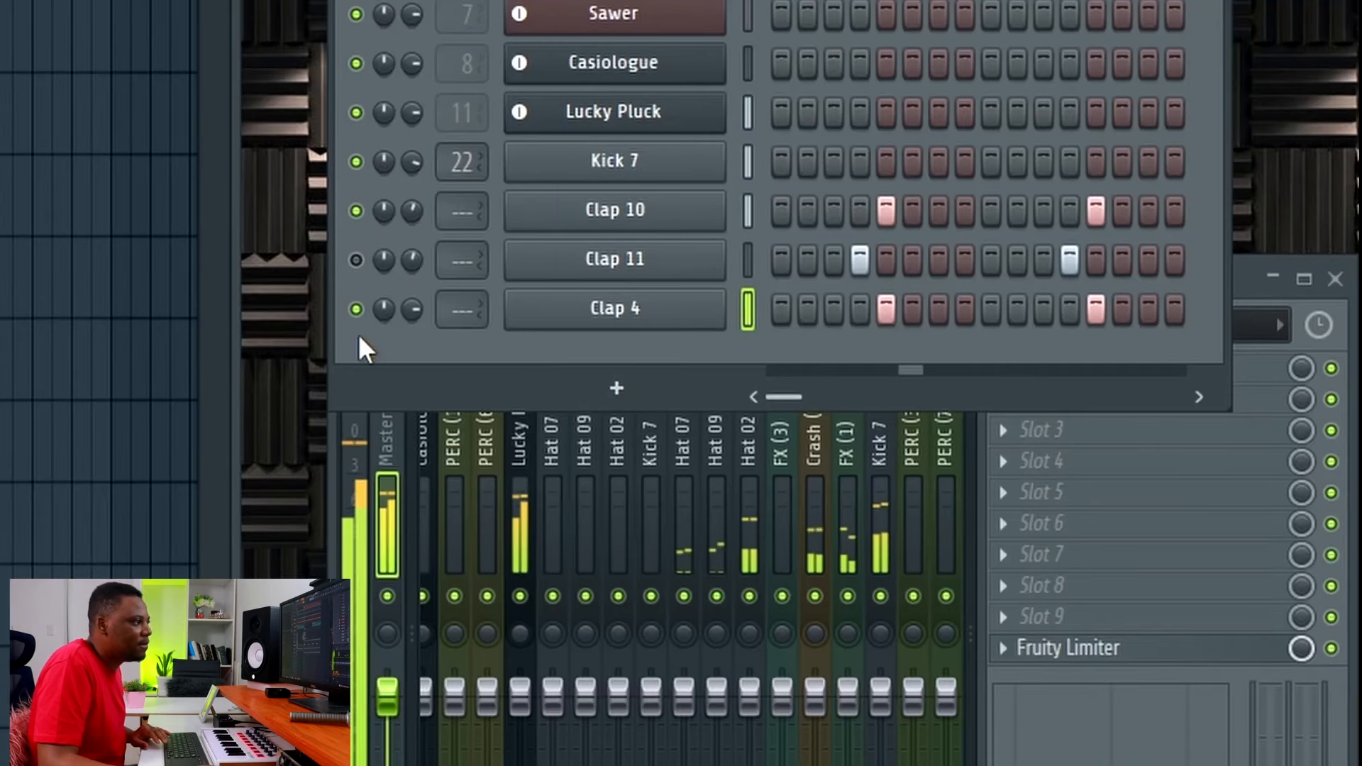